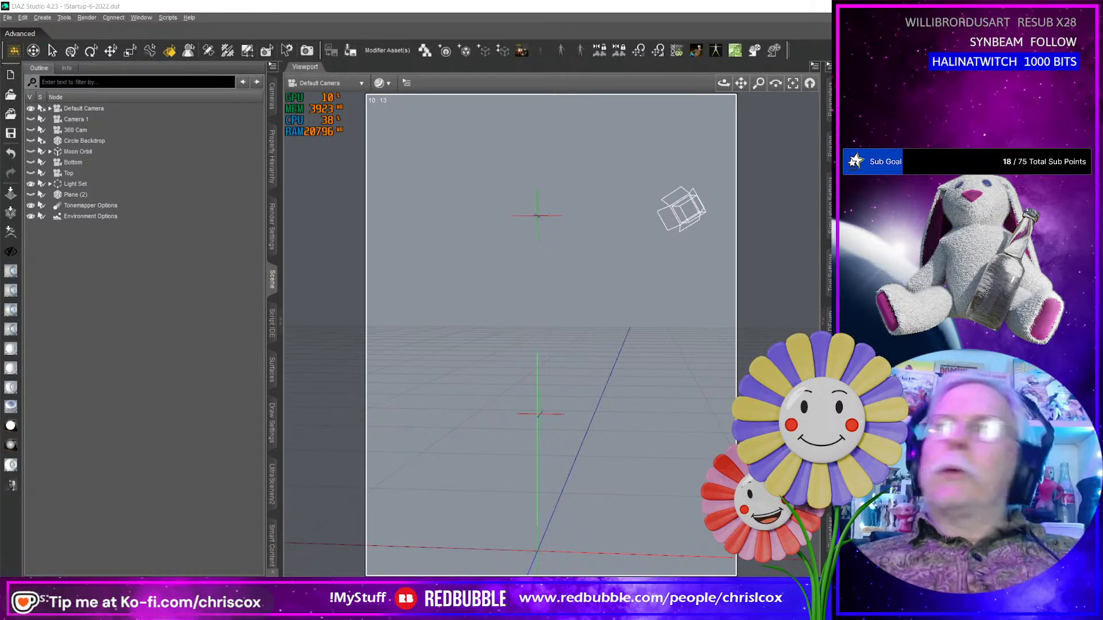
# Switch to Blender and open the recent file Akvo Camera.blend, discarding the unsaved default scene.
pyautogui.moveTo(831, 138); pyautogui.dragTo(456, 96)
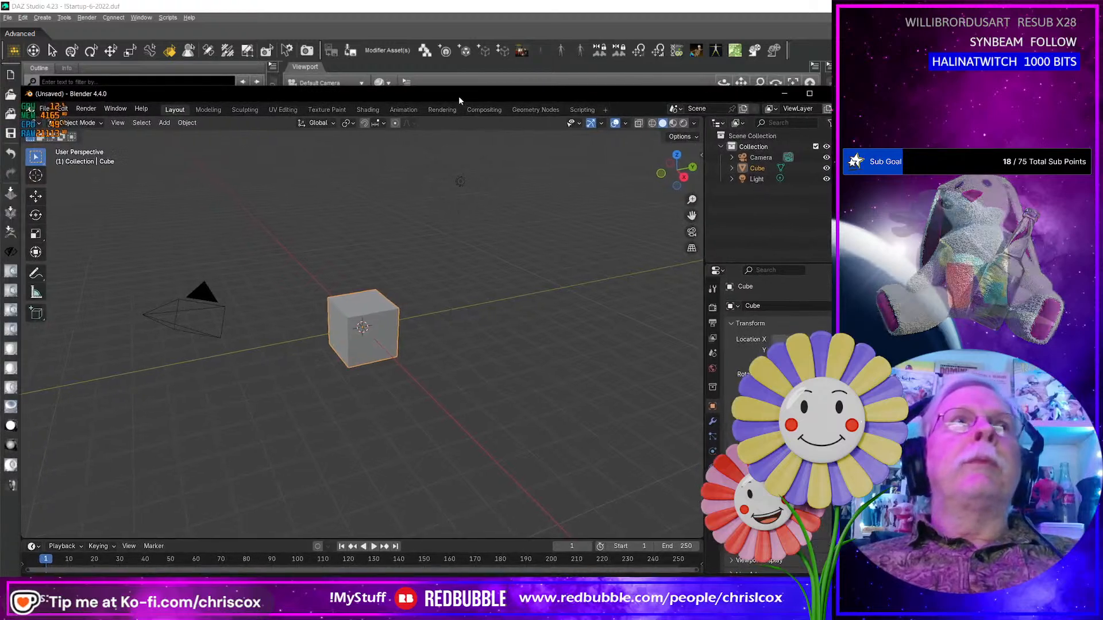
pyautogui.click(979, 6)
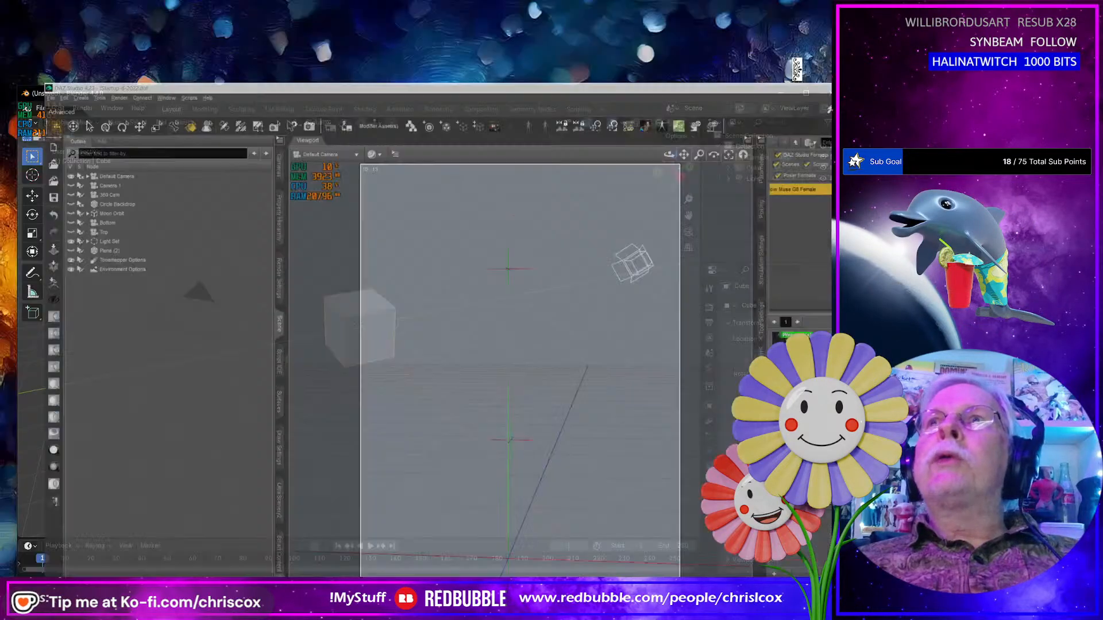
pyautogui.click(507, 348)
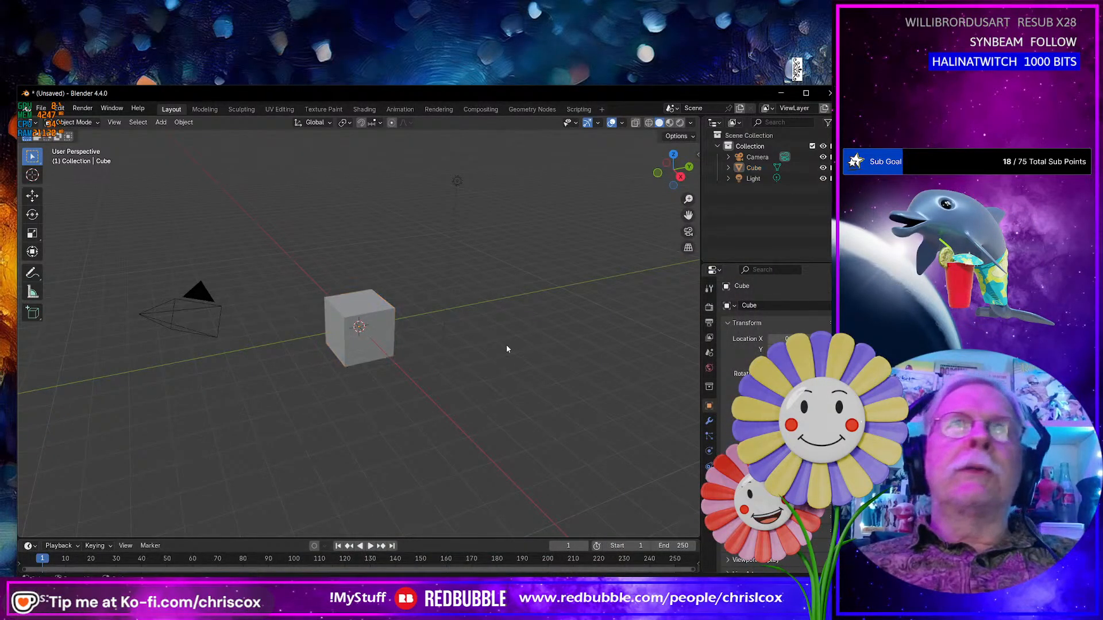
pyautogui.click(40, 108)
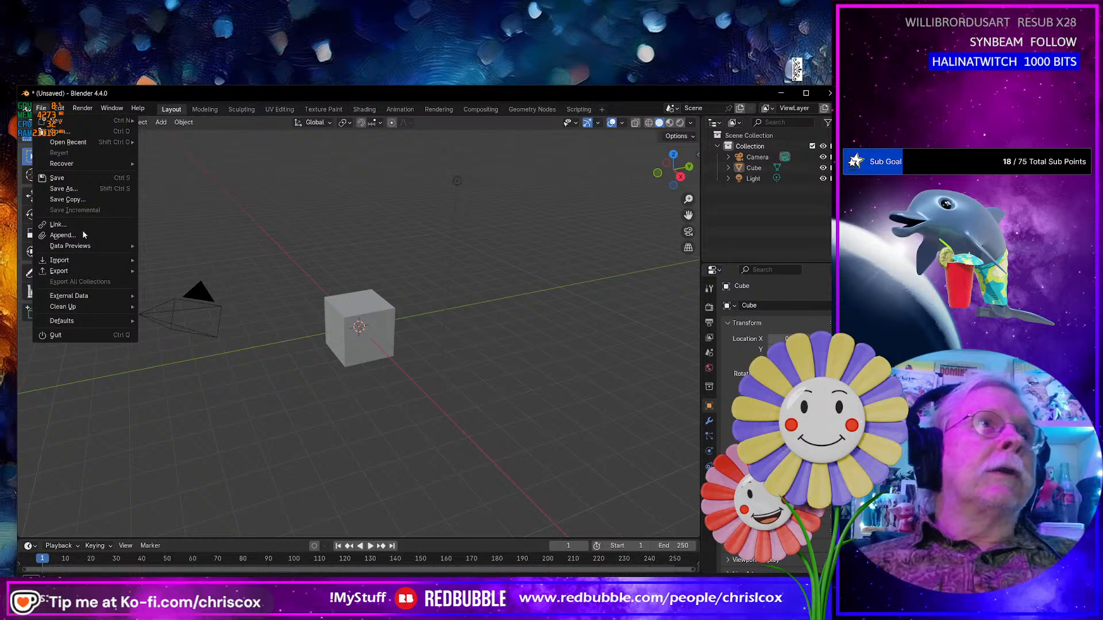
pyautogui.moveTo(89, 271)
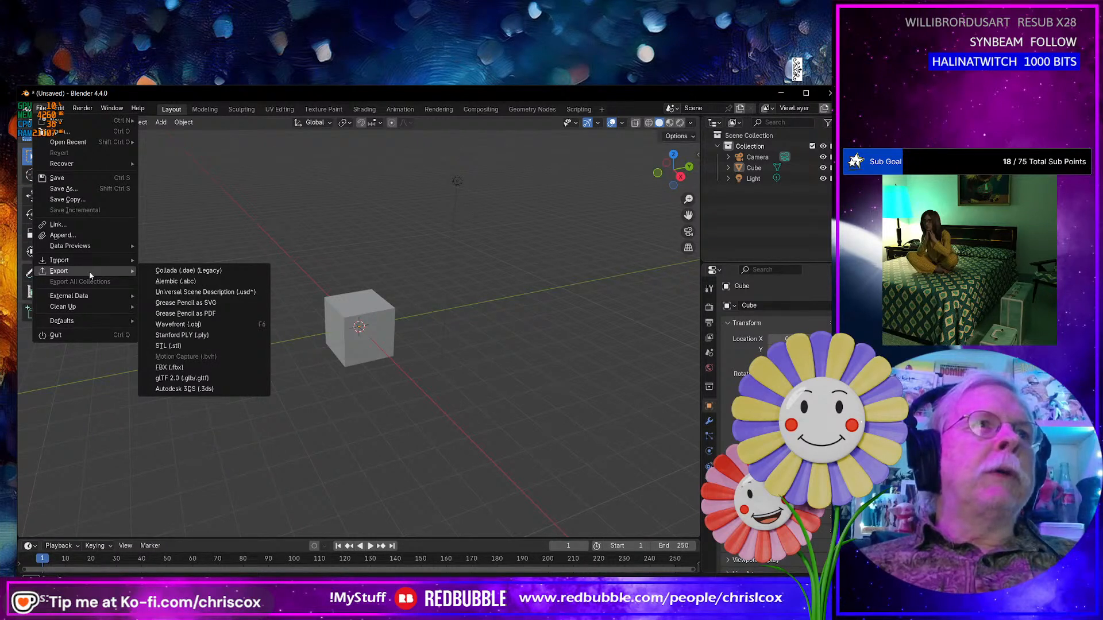
pyautogui.moveTo(86, 142)
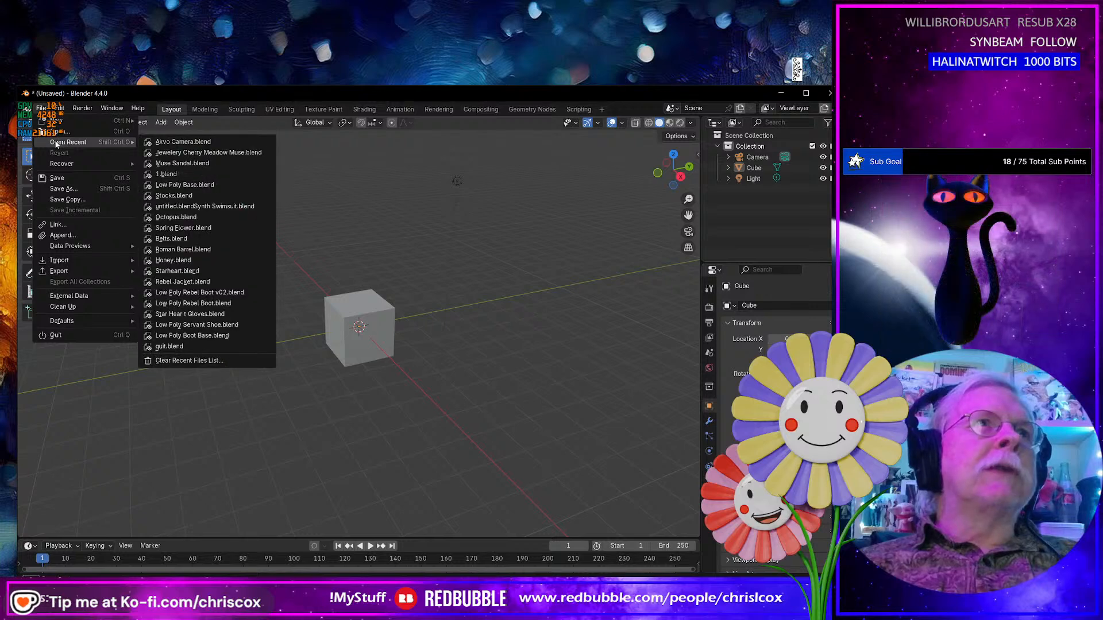
pyautogui.click(161, 142)
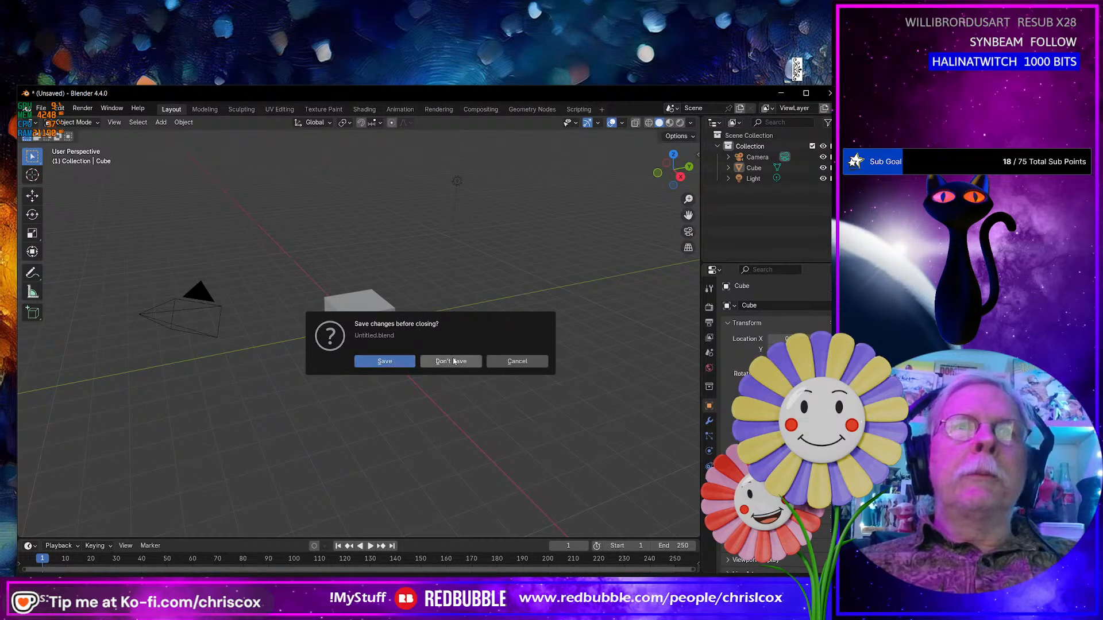
pyautogui.click(453, 362)
# Select the two clip objects Clip01.001 and Clip02.001 together and open their meshes in Edit Mode.
pyautogui.moveTo(429, 356); pyautogui.dragTo(342, 356, button='middle')
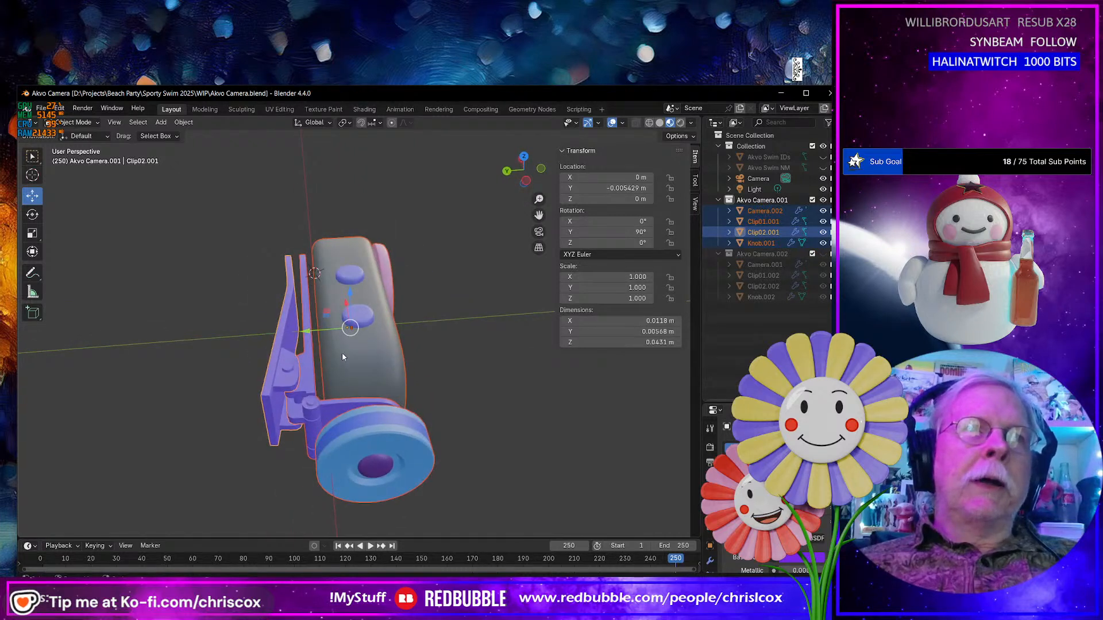
pyautogui.keyDown('shift'); pyautogui.click(323, 413); pyautogui.keyUp('shift')
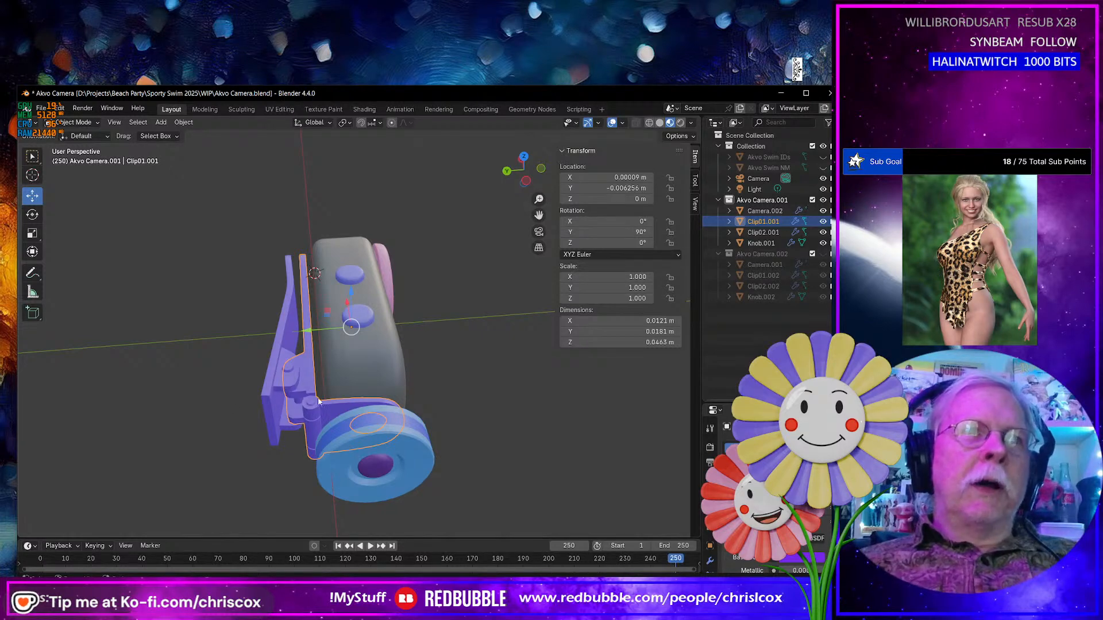
pyautogui.keyDown('shift'); pyautogui.click(265, 393); pyautogui.keyUp('shift')
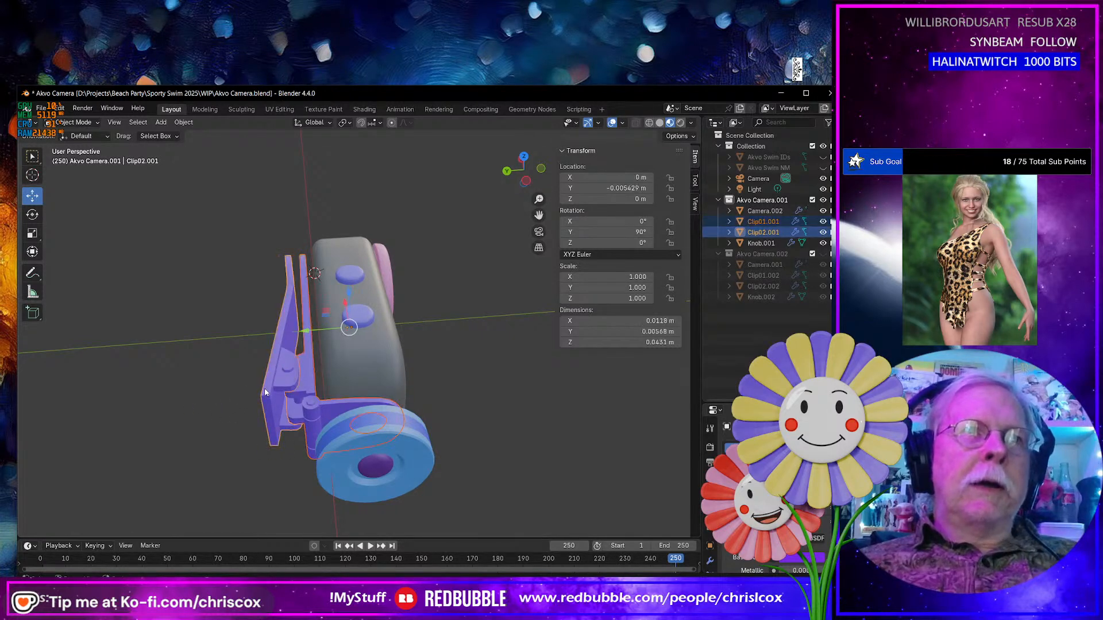
pyautogui.press('Tab')
pyautogui.keyDown('shift'); pyautogui.moveTo(367, 425); pyautogui.dragTo(388, 415, button='middle'); pyautogui.keyUp('shift')
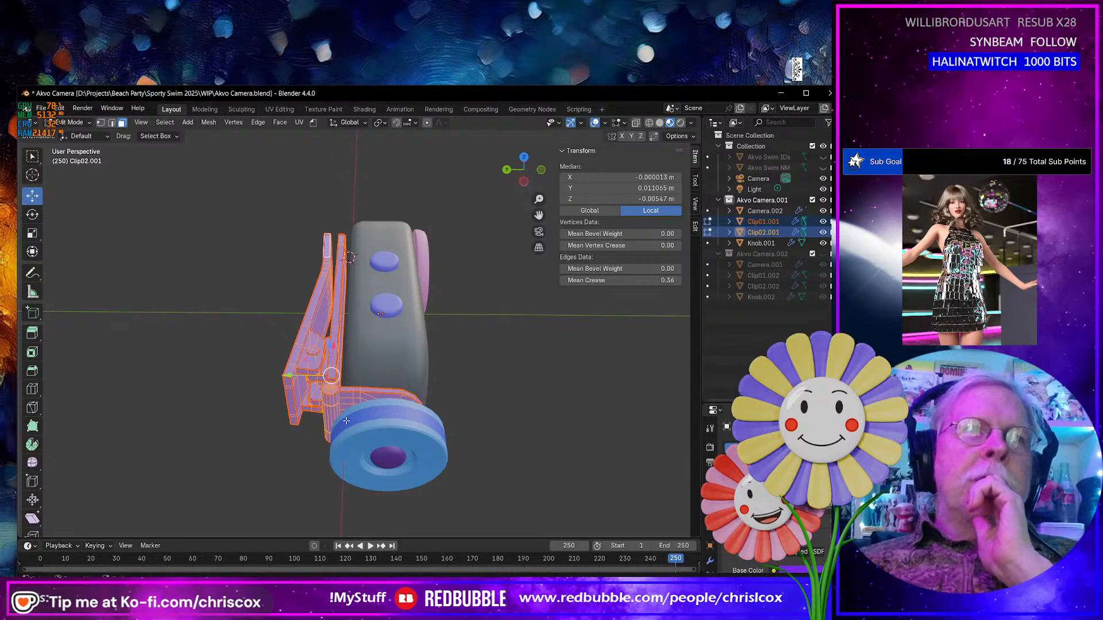
pyautogui.moveTo(345, 404); pyautogui.dragTo(350, 412, button='middle')
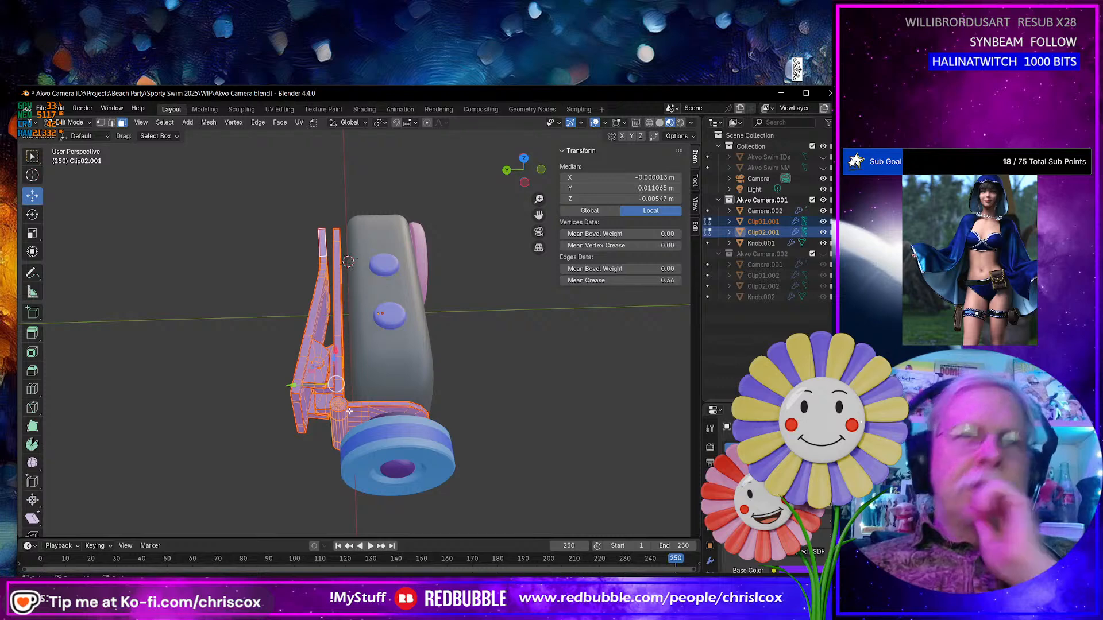
# In top view, select the clip arms and hinge behind the camera body and move them 0.0029 m along Y.
pyautogui.press('KP_7')
pyautogui.scroll(4, 356, 402)
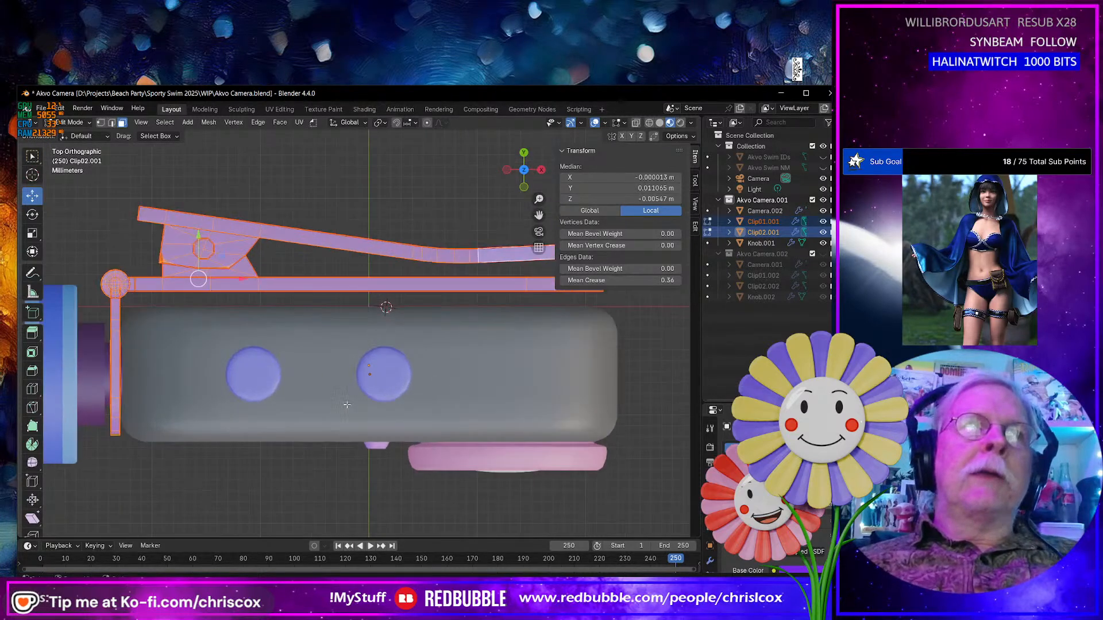
pyautogui.keyDown('shift'); pyautogui.moveTo(329, 398); pyautogui.dragTo(391, 487, button='middle'); pyautogui.keyUp('shift')
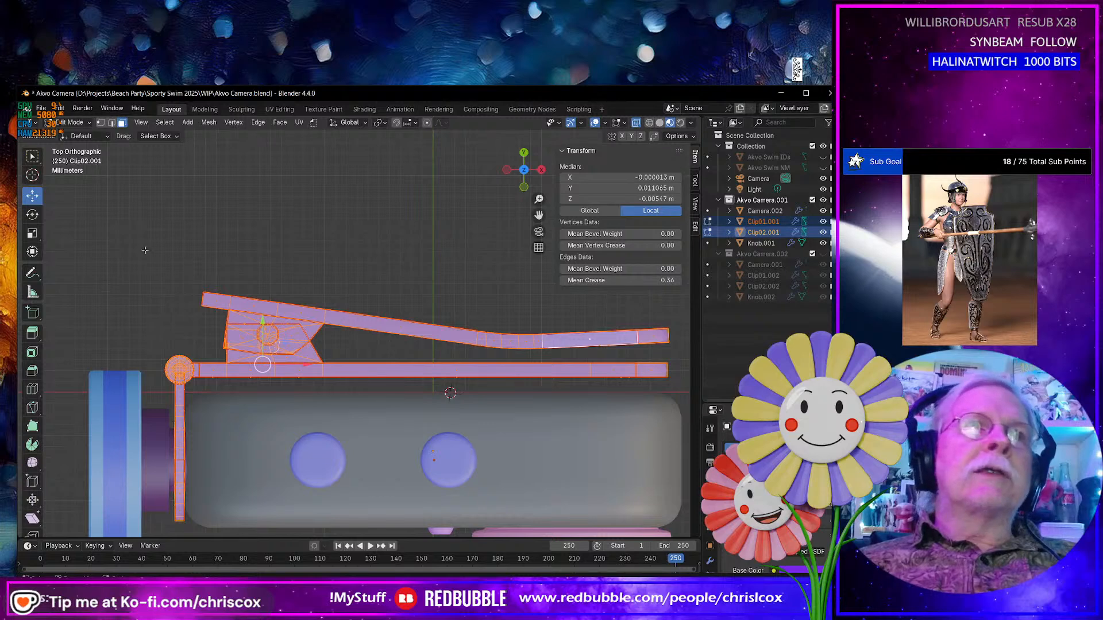
pyautogui.moveTo(158, 240); pyautogui.dragTo(682, 387)
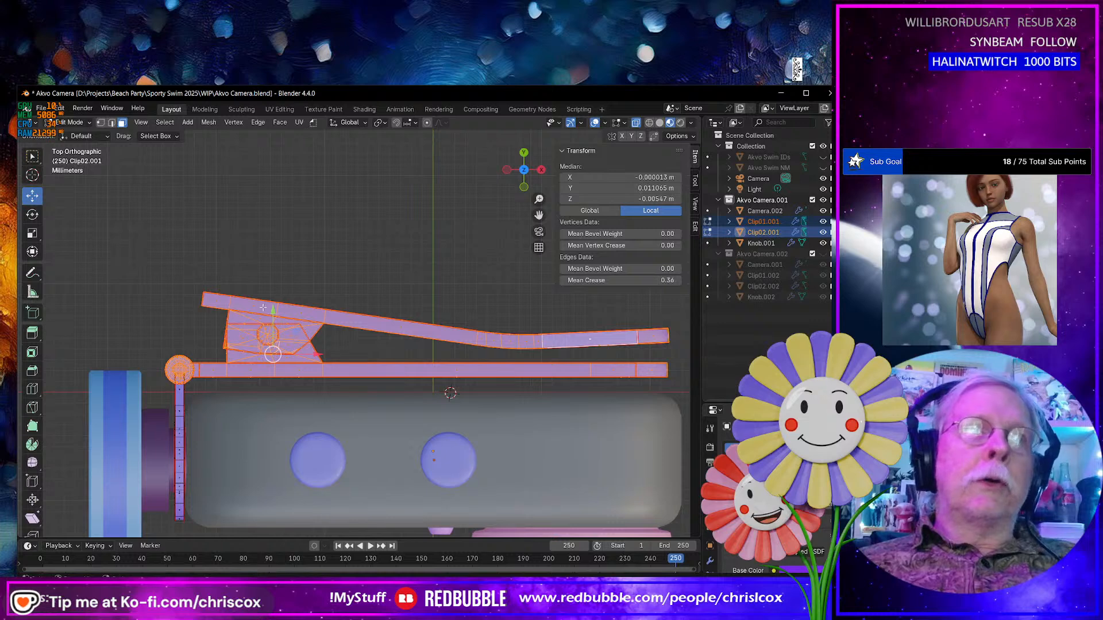
pyautogui.moveTo(274, 310); pyautogui.dragTo(280, 278)
# Move the selected clip geometry about 0.0018 m farther from the camera body along Y and return to Object Mode.
pyautogui.moveTo(358, 414); pyautogui.dragTo(507, 253, button='middle')
pyautogui.moveTo(444, 266); pyautogui.dragTo(366, 355, button='middle')
pyautogui.scroll(-5, 447, 259)
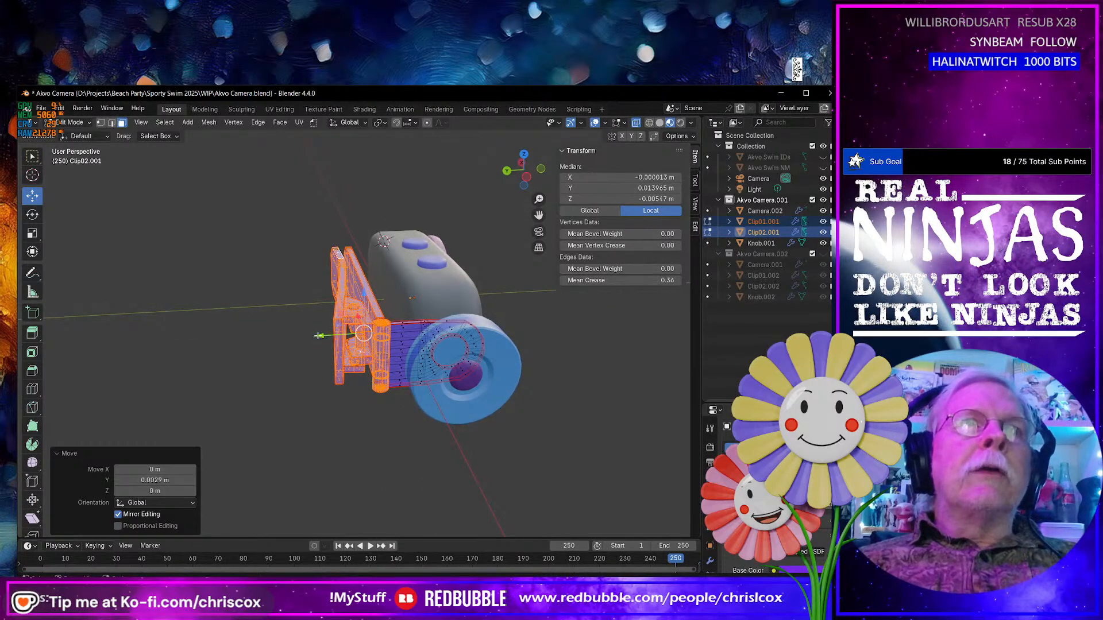
pyautogui.moveTo(317, 337); pyautogui.dragTo(305, 335)
pyautogui.moveTo(306, 335); pyautogui.dragTo(298, 357, button='middle')
pyautogui.press('Tab')
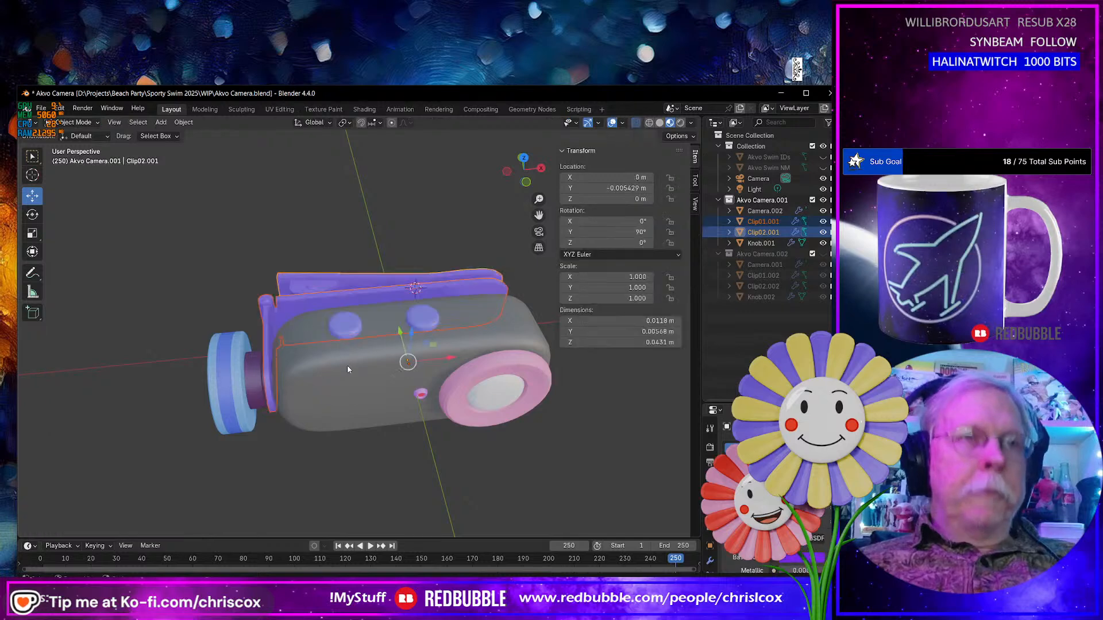
# Select the camera, both clips and the knob, and open their meshes in Edit Mode in the UV Editing workspace.
pyautogui.moveTo(213, 245); pyautogui.dragTo(504, 422)
pyautogui.moveTo(504, 421); pyautogui.dragTo(467, 412, button='middle')
pyautogui.press('Tab')
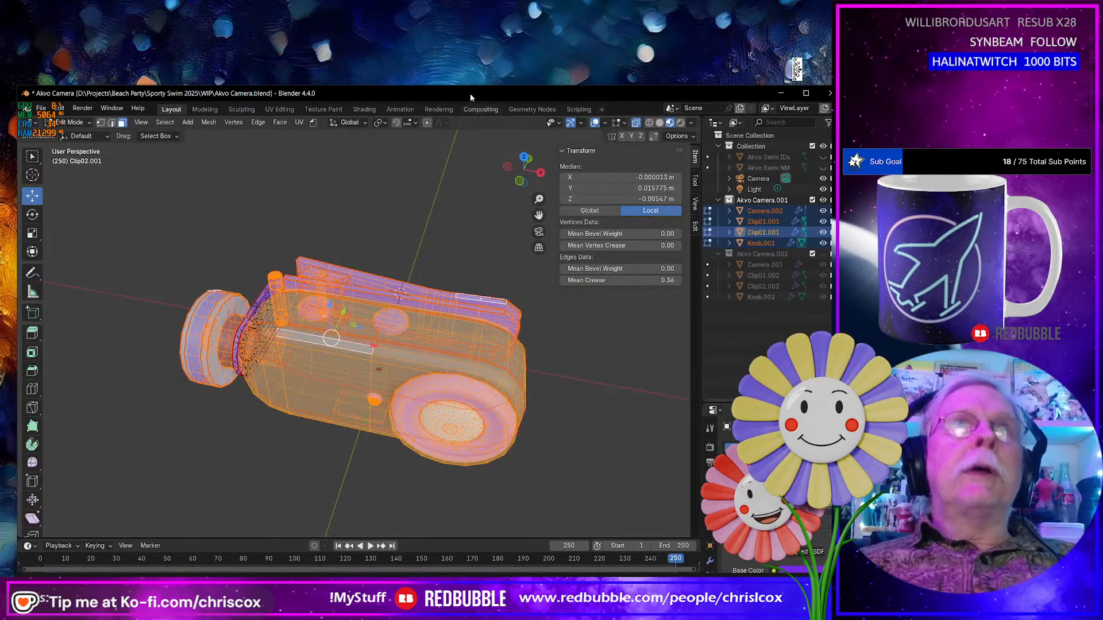
pyautogui.click(279, 109)
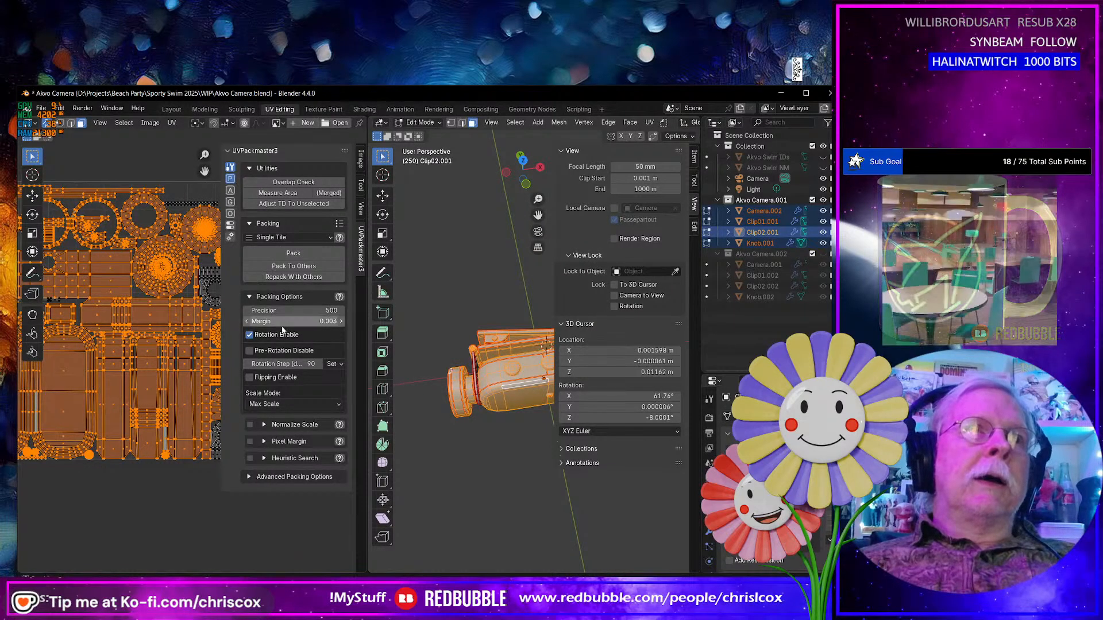
# Unwrap all the UVs with the Angle Based method and pack the islands into a single tile with UVPackmaster3.
pyautogui.click(187, 487)
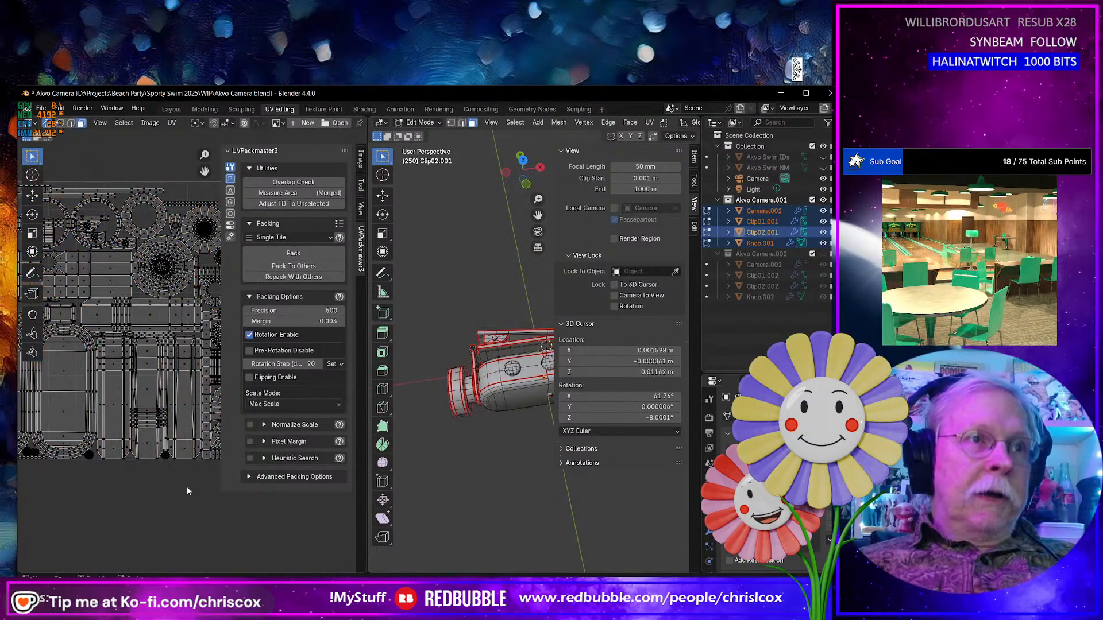
pyautogui.press('a')
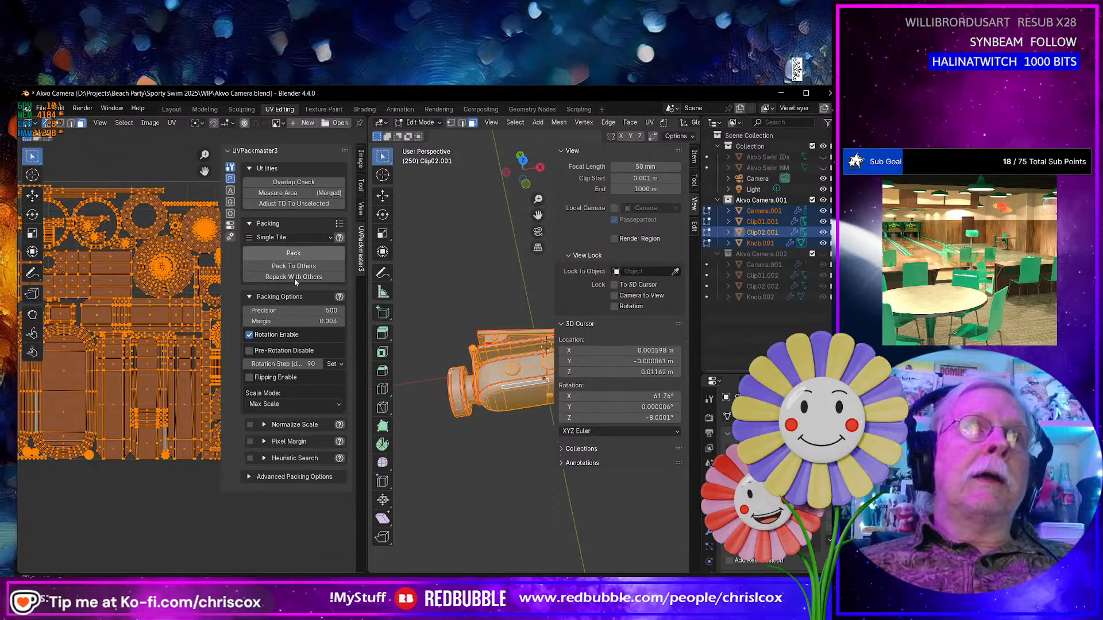
pyautogui.press('u')
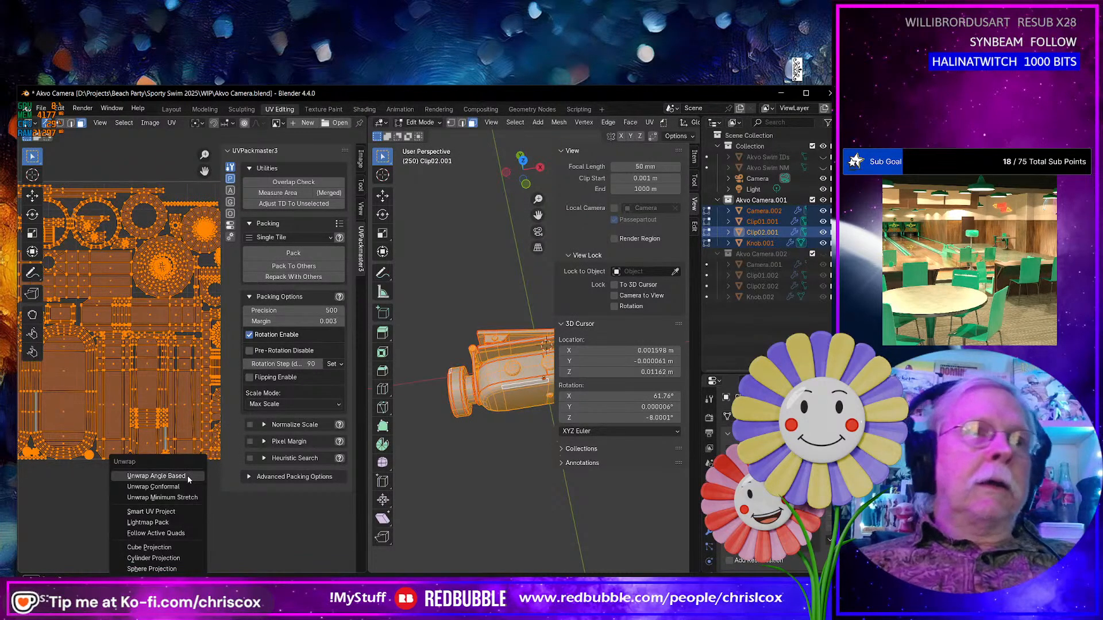
pyautogui.click(187, 476)
pyautogui.click(271, 253)
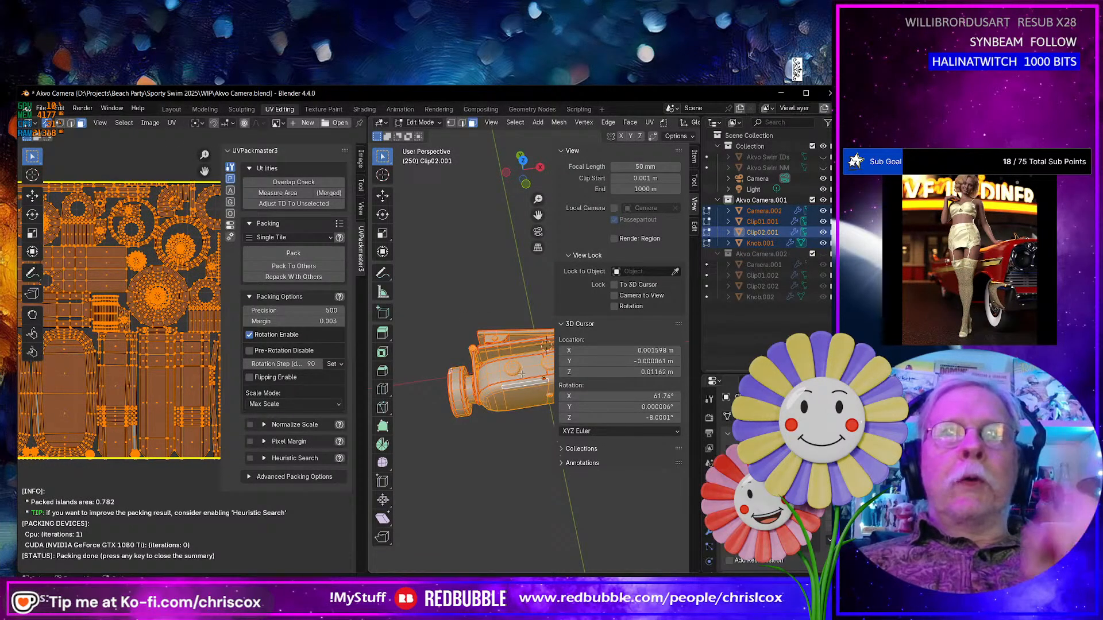
# Return to the Layout workspace in Object Mode with all four camera parts selected.
pyautogui.moveTo(522, 368); pyautogui.dragTo(509, 316, button='middle')
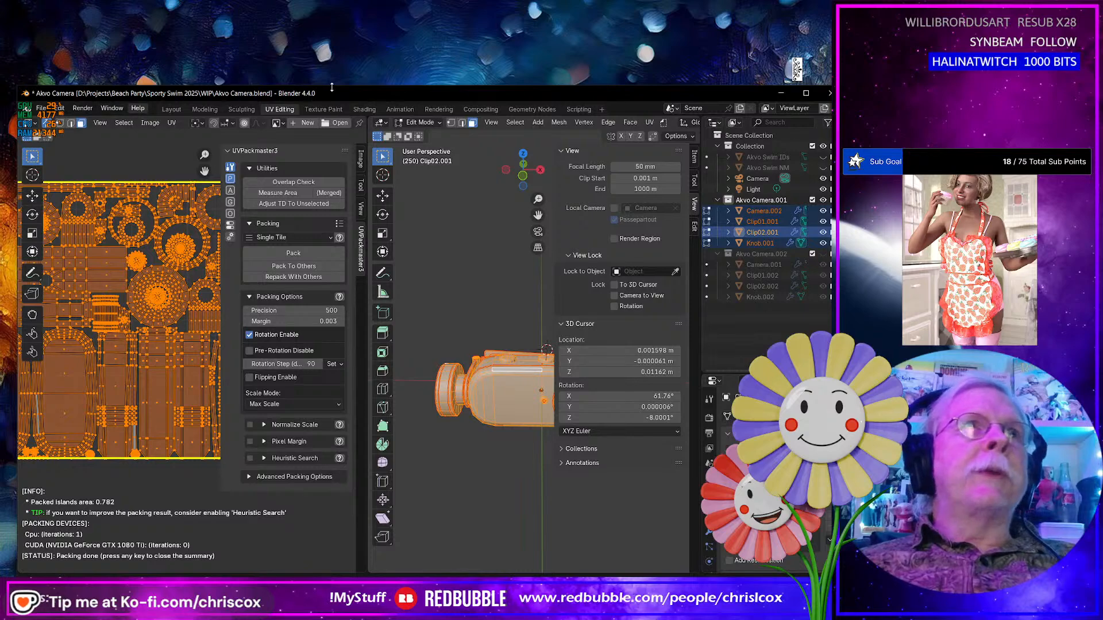
pyautogui.moveTo(336, 95); pyautogui.dragTo(333, 79)
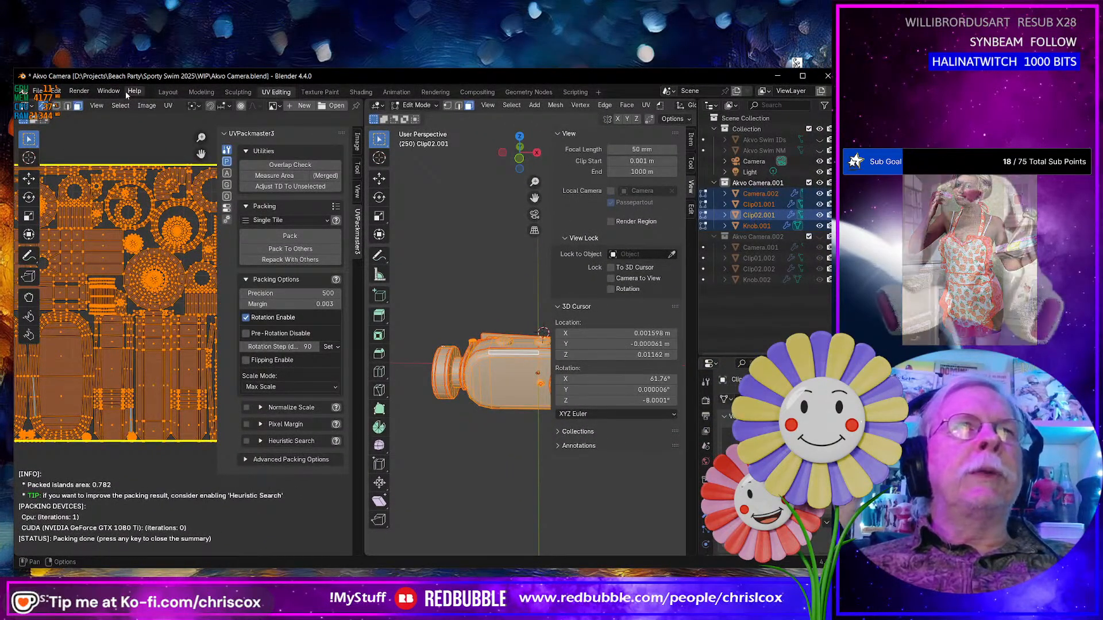
pyautogui.click(167, 92)
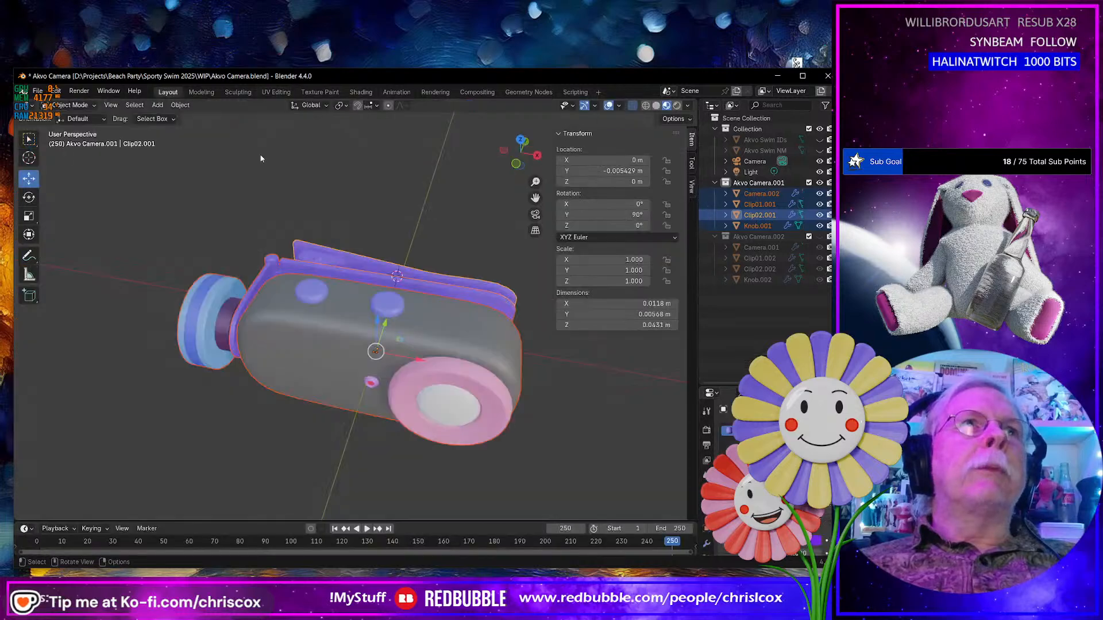
pyautogui.moveTo(470, 344); pyautogui.dragTo(490, 370, button='middle')
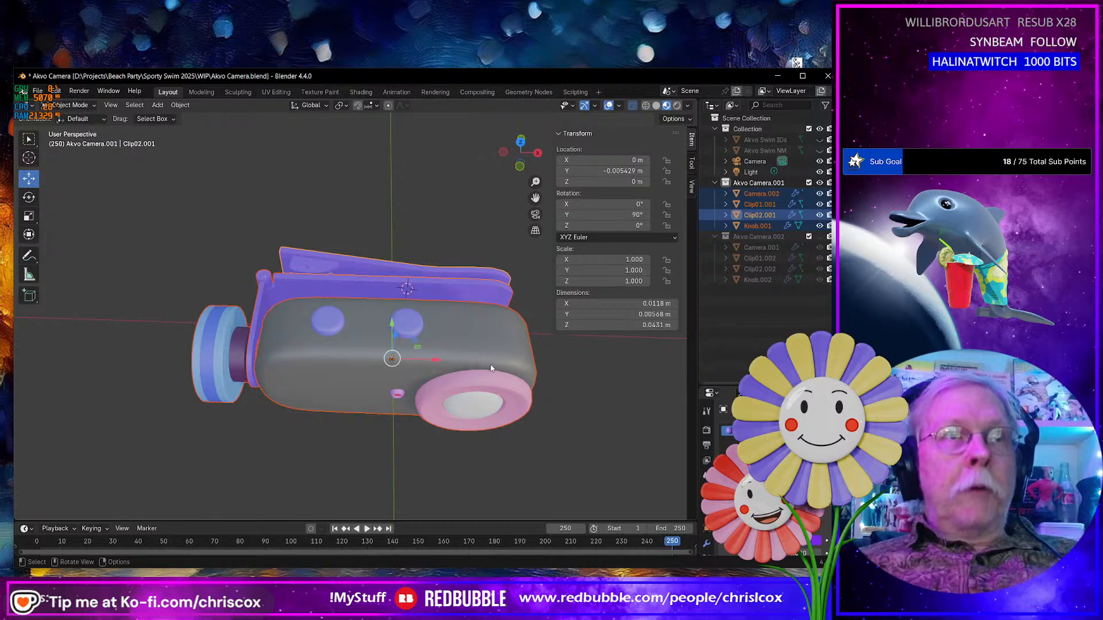
# Export the selected parts as Wavefront OBJ with the Daz preset, overwriting Akvo Camera.obj in the WIP folder.
pyautogui.hotkey('ctrl', 'shift', 'e')
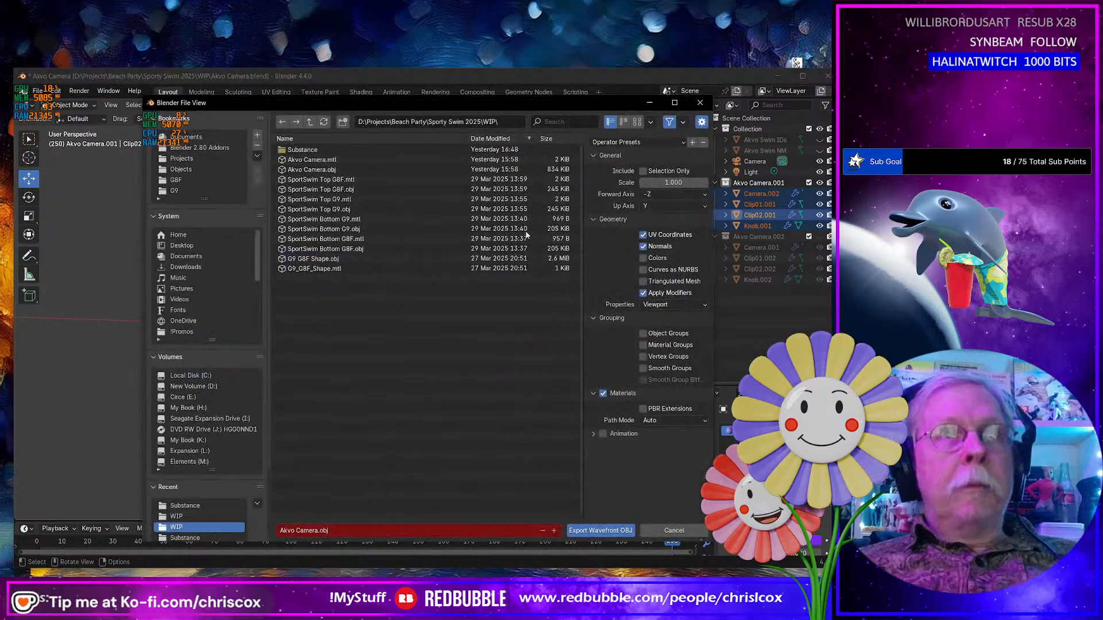
pyautogui.click(638, 143)
pyautogui.click(614, 169)
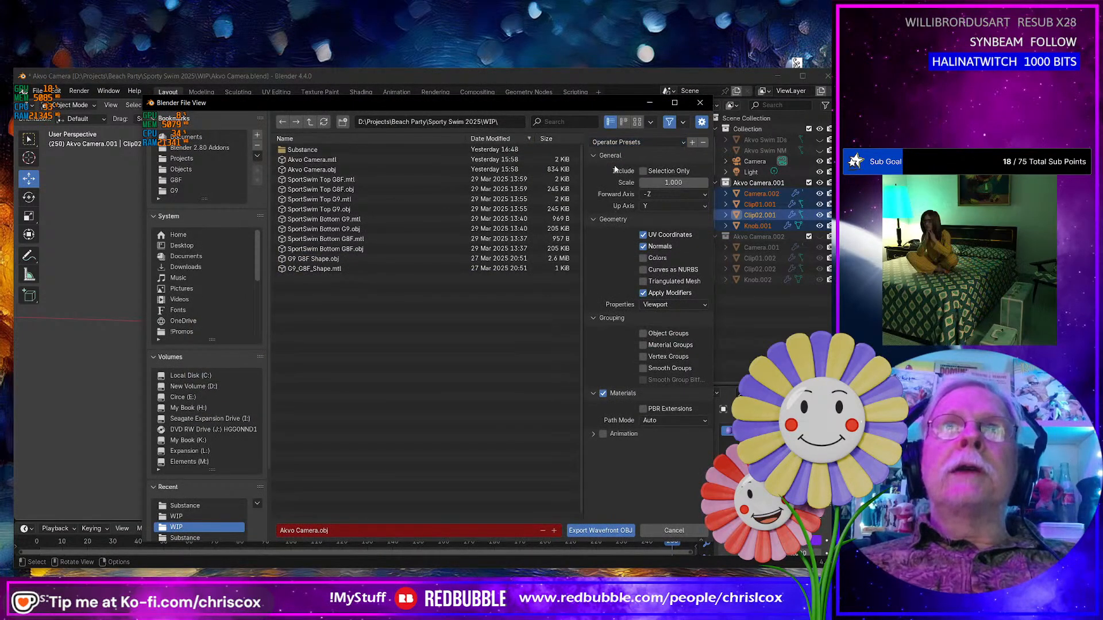
pyautogui.click(612, 145)
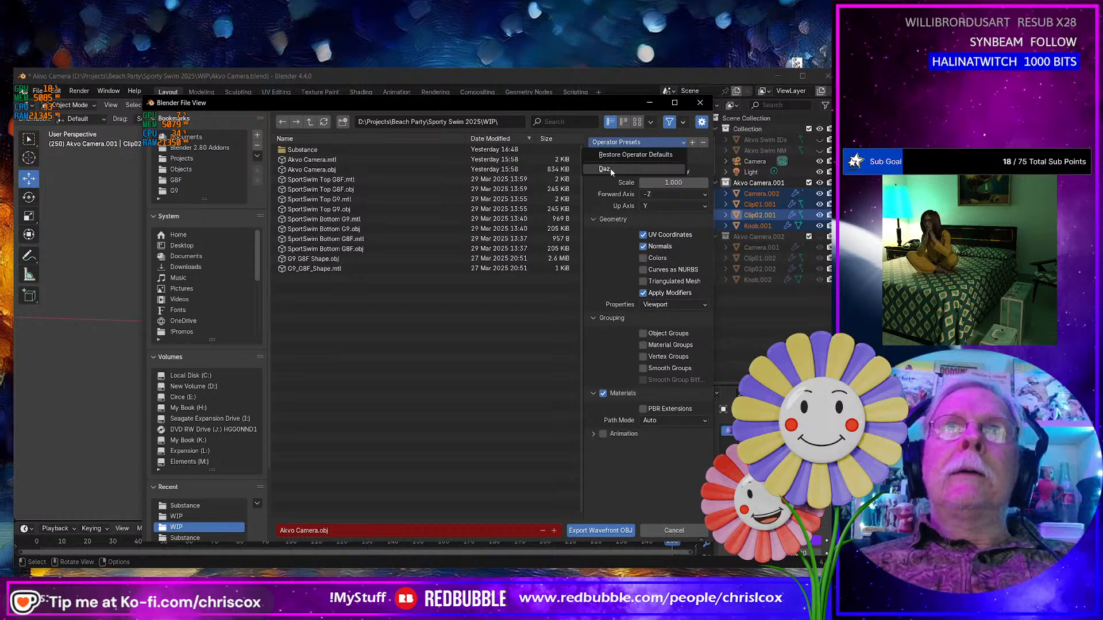
pyautogui.click(610, 168)
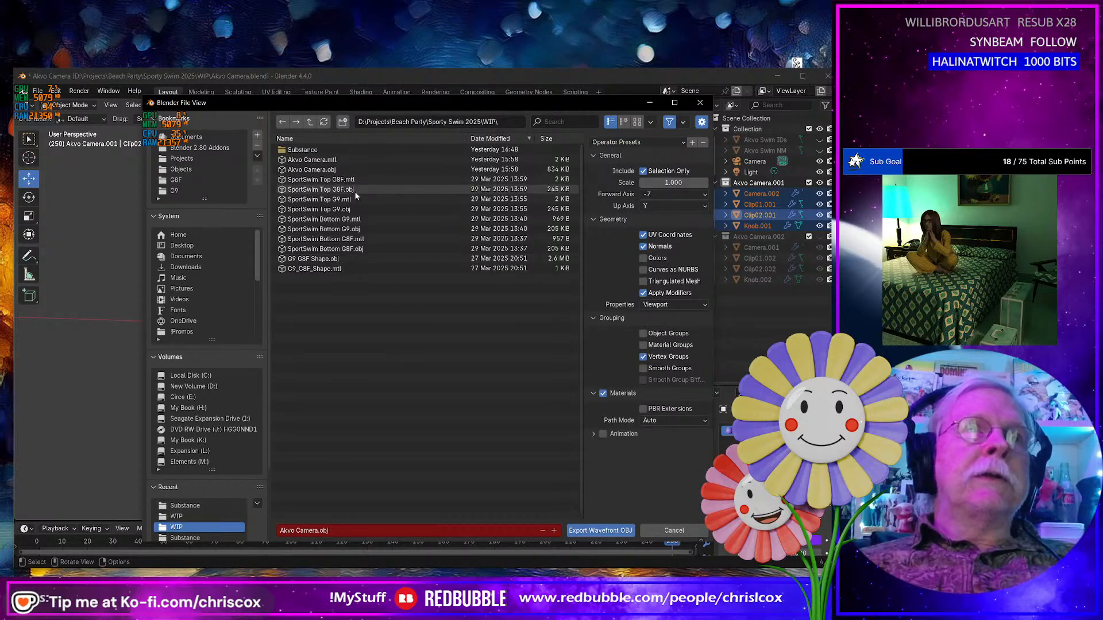
pyautogui.click(325, 170)
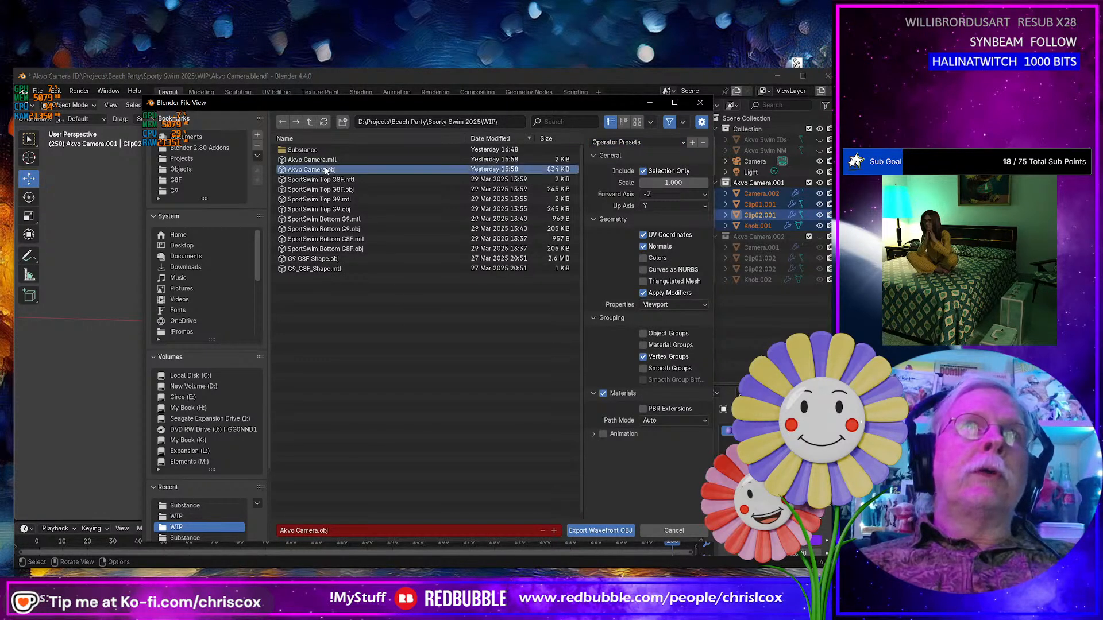
pyautogui.click(585, 530)
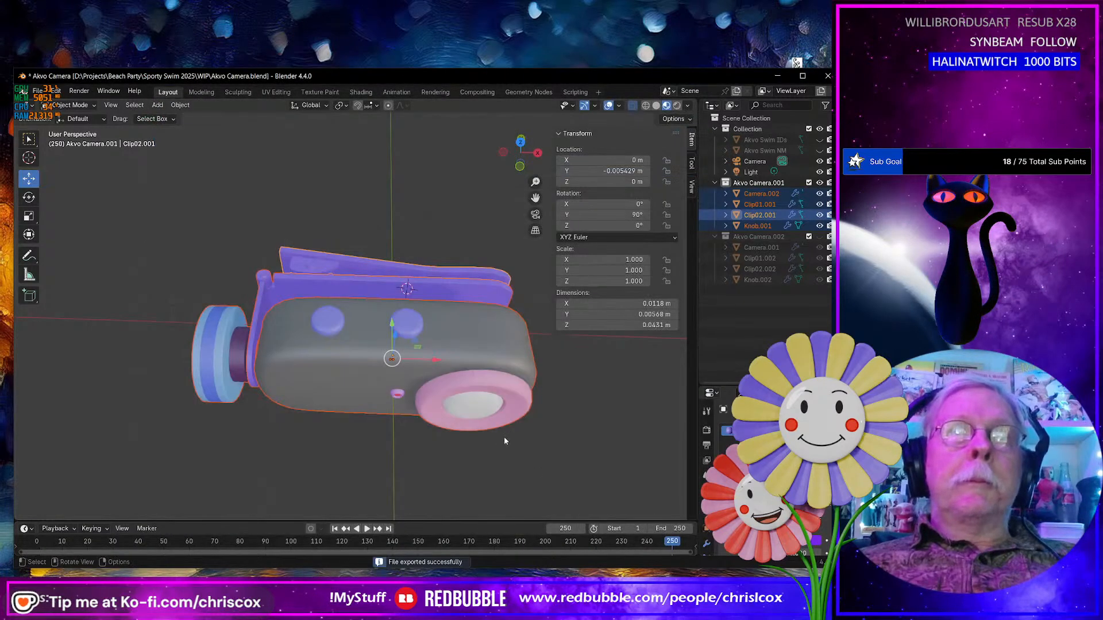
pyautogui.moveTo(481, 447); pyautogui.dragTo(480, 471, button='middle')
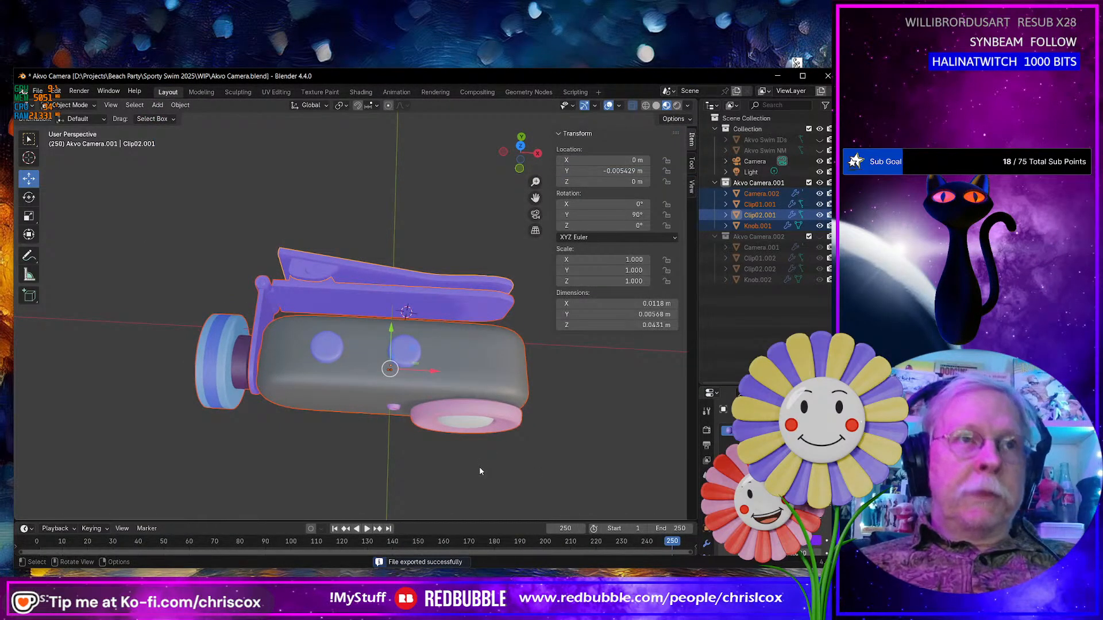
pyautogui.press('Tab')
pyautogui.scroll(1, 452, 396)
pyautogui.press('Tab')
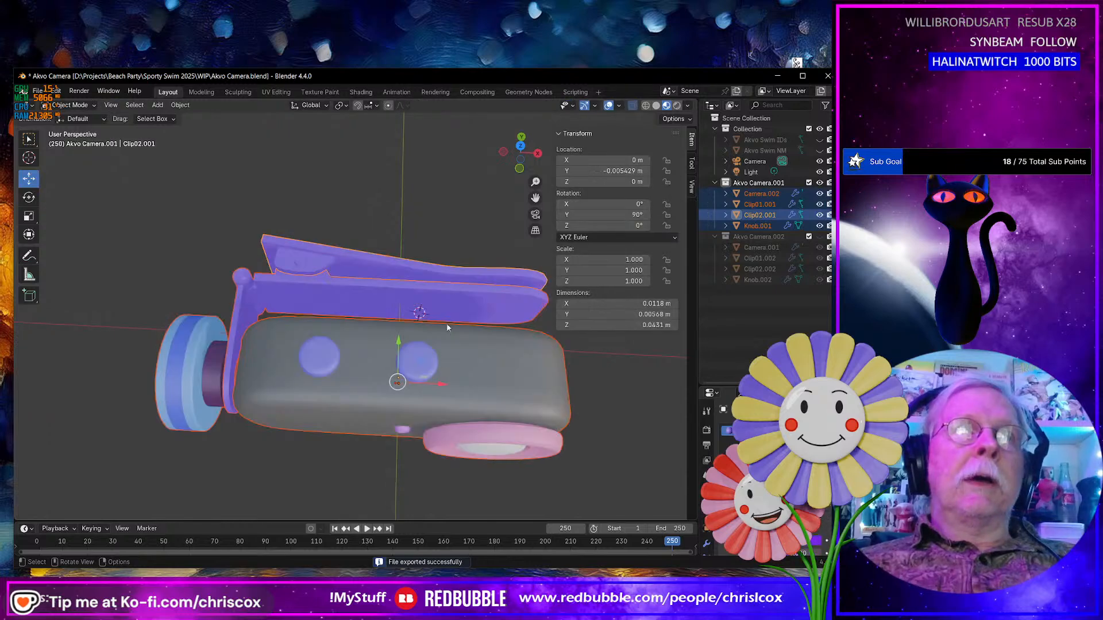
# Try to pull the knob out of the camera body along the negative X axis.
pyautogui.click(429, 248)
pyautogui.click(416, 276)
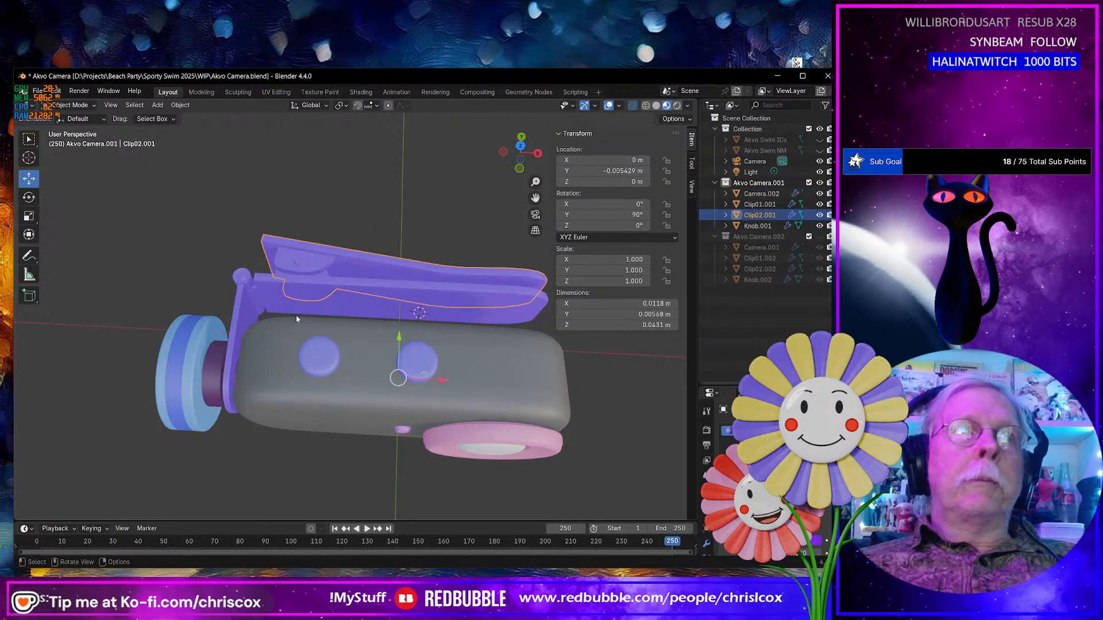
pyautogui.click(218, 372)
pyautogui.scroll(4, 257, 402)
pyautogui.scroll(-6, 268, 400)
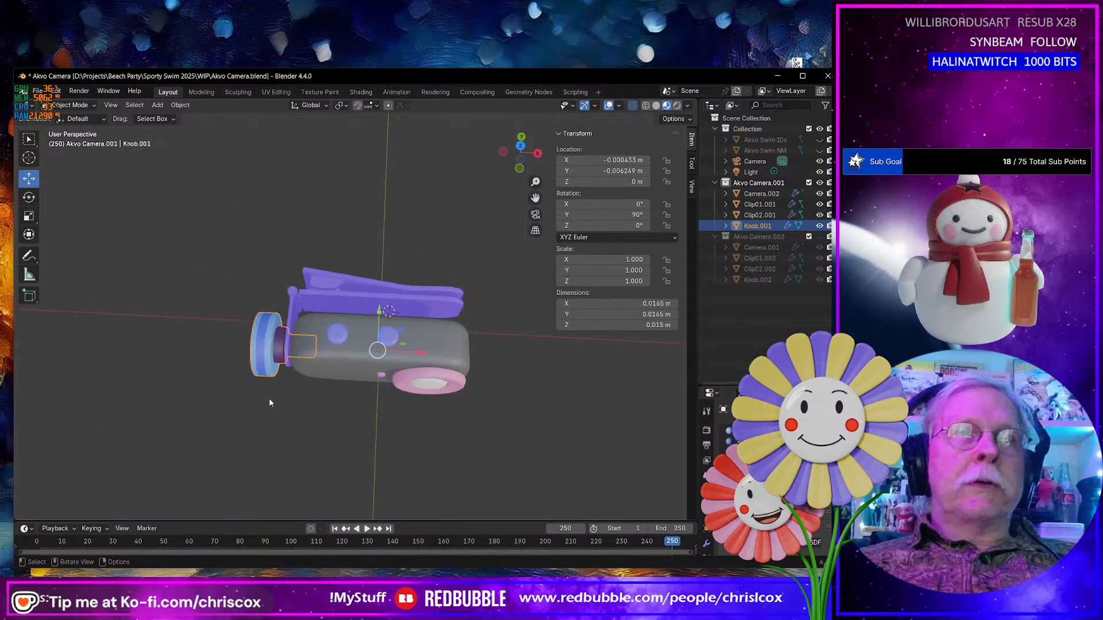
pyautogui.keyDown('shift'); pyautogui.moveTo(269, 402); pyautogui.dragTo(344, 411, button='middle'); pyautogui.keyUp('shift')
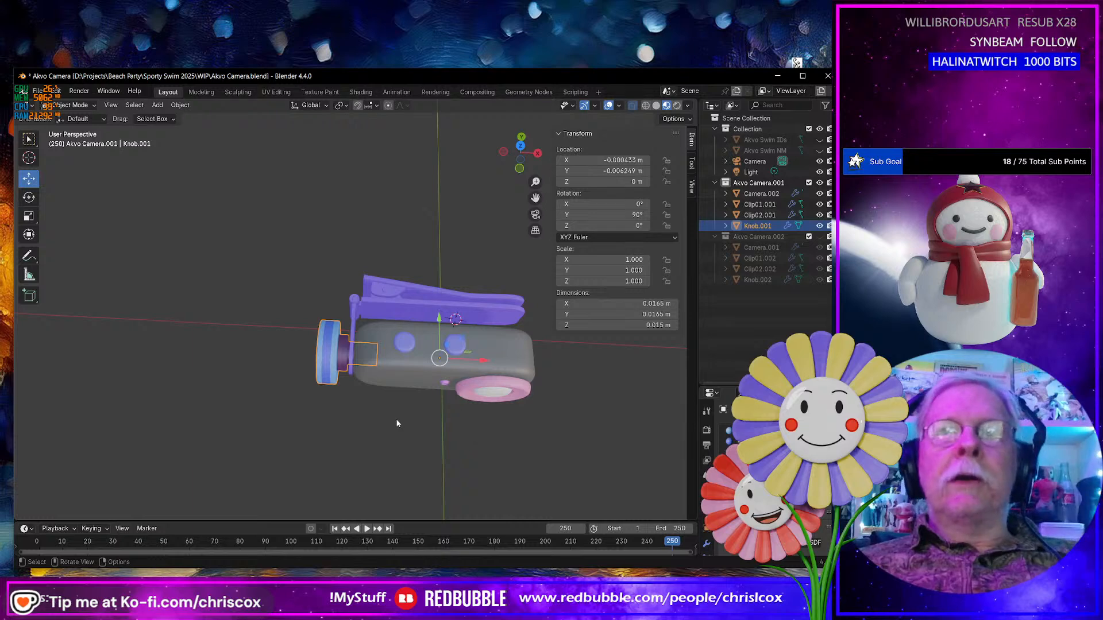
pyautogui.moveTo(484, 363); pyautogui.dragTo(375, 362)
# Try to move the upper clip piece about 0.031 m away from the camera along Y.
pyautogui.click(401, 288)
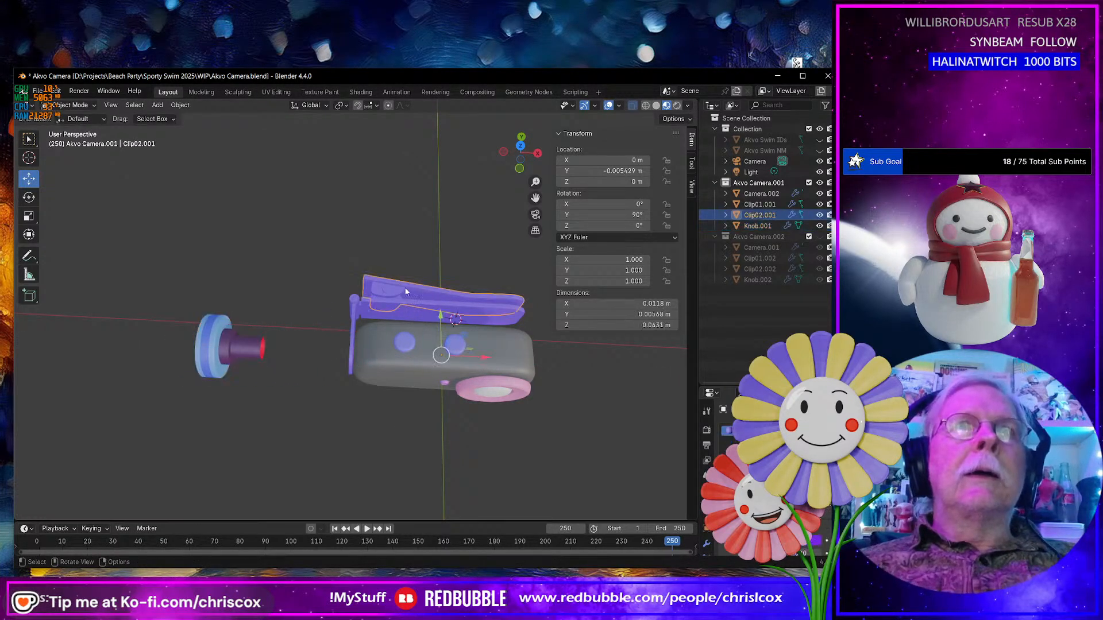
pyautogui.moveTo(401, 289); pyautogui.dragTo(423, 360, button='middle')
pyautogui.moveTo(437, 311); pyautogui.dragTo(448, 202)
pyautogui.moveTo(461, 264); pyautogui.dragTo(413, 229, button='middle')
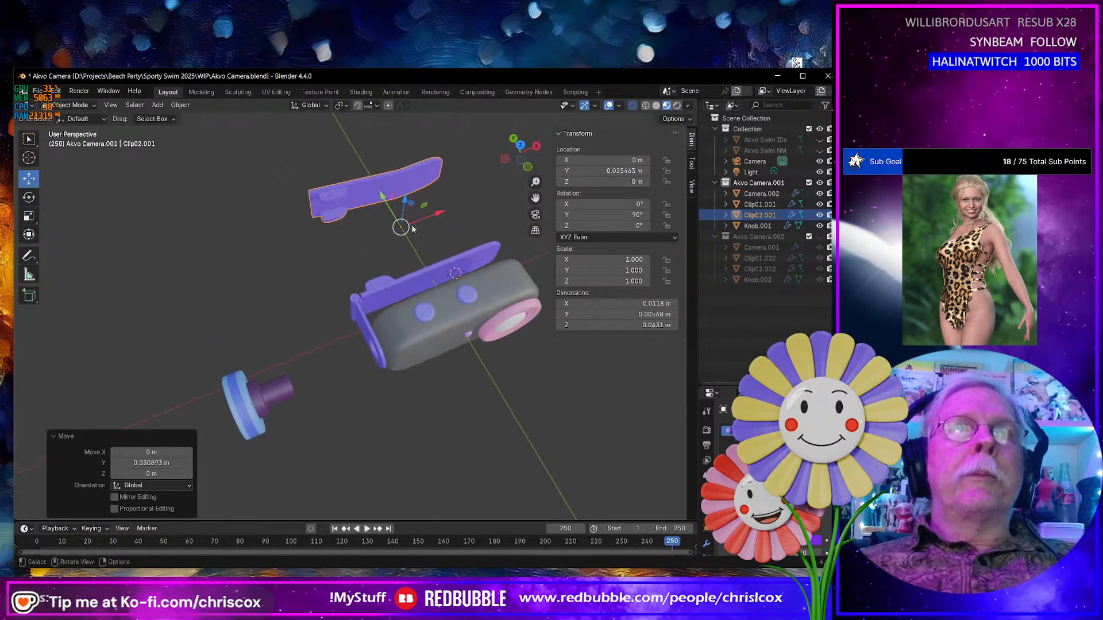
# Try to shift the lower clip to about X -0.014 m, Y 0.006 m and select all four parts.
pyautogui.click(381, 293)
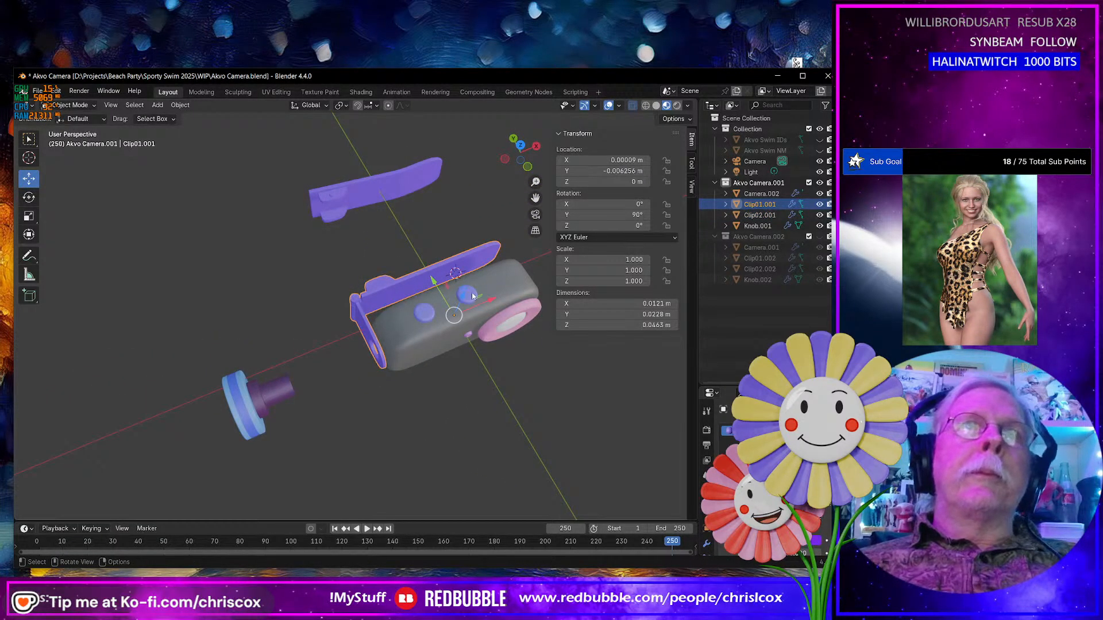
pyautogui.moveTo(487, 310); pyautogui.dragTo(482, 374, button='middle')
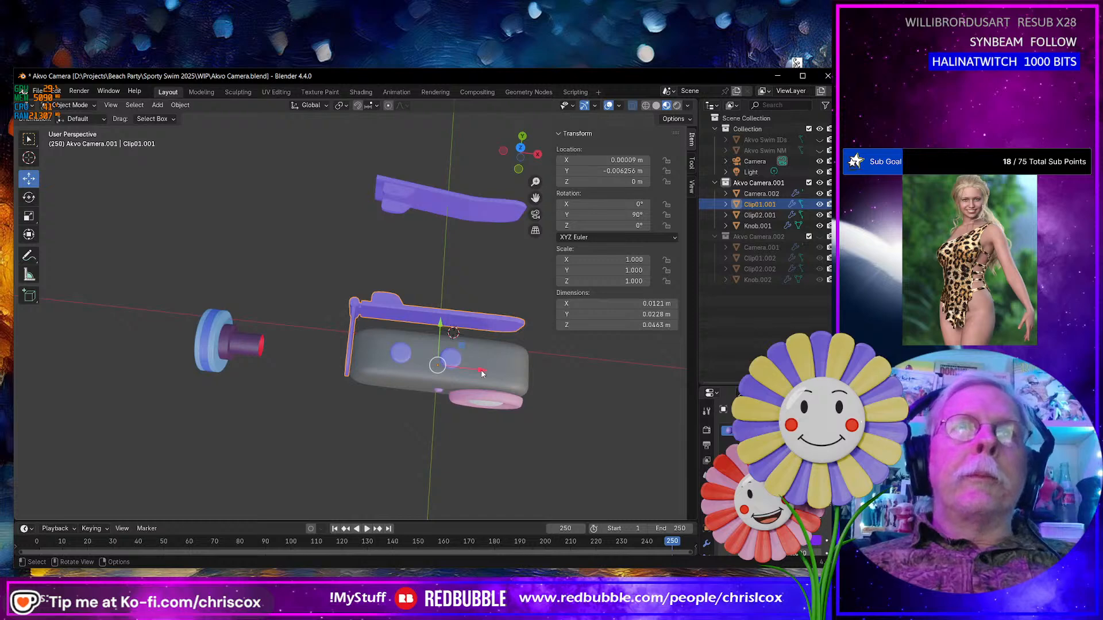
pyautogui.moveTo(465, 349); pyautogui.dragTo(418, 300)
pyautogui.moveTo(432, 330); pyautogui.dragTo(430, 272, button='middle')
pyautogui.moveTo(204, 240); pyautogui.dragTo(469, 340)
pyautogui.moveTo(468, 340); pyautogui.dragTo(472, 346, button='middle')
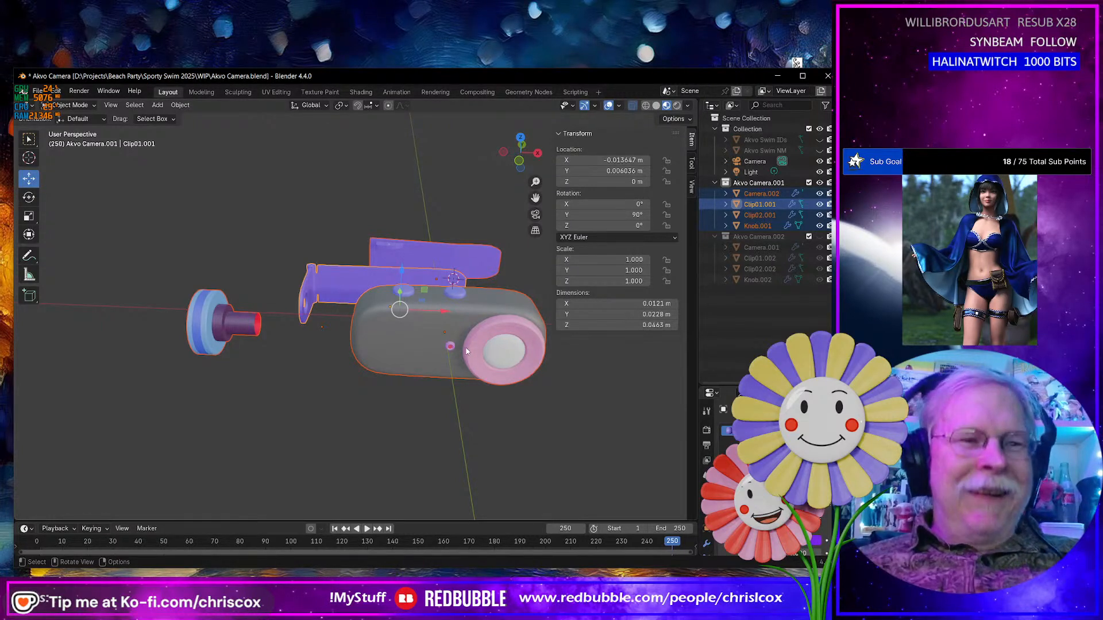
# Undo the selection and the moves of both clips and the knob in the original camera.
pyautogui.hotkey('ctrl', 'z')
pyautogui.hotkey('ctrl', 'z')
pyautogui.hotkey('ctrl', 'z')
pyautogui.hotkey('ctrl', 'z')
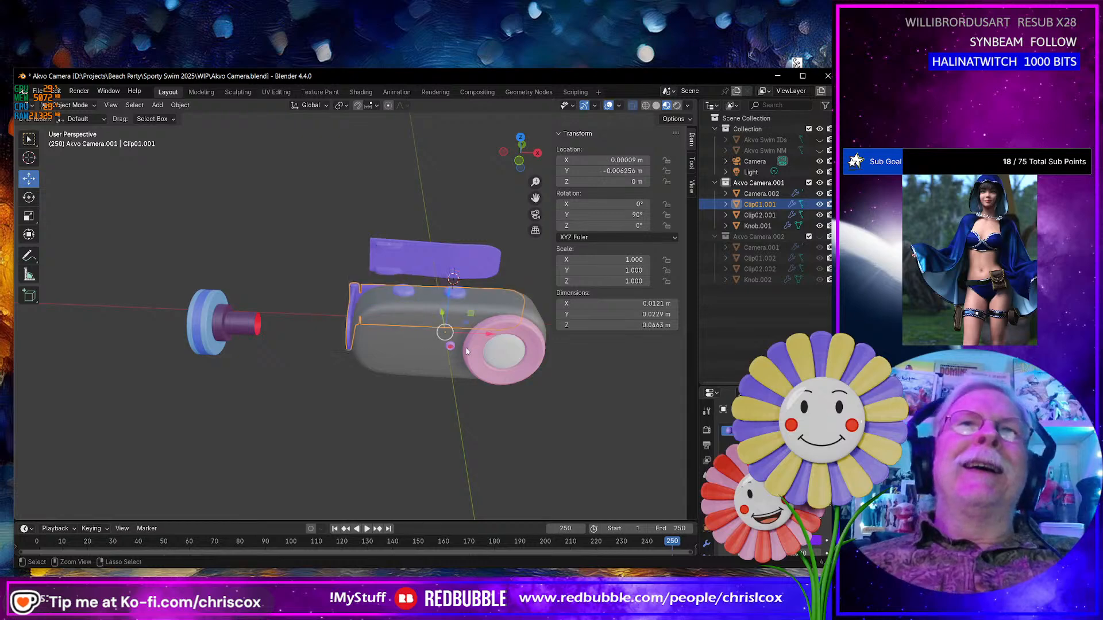
pyautogui.hotkey('ctrl', 'z')
pyautogui.hotkey('ctrl', 'z')
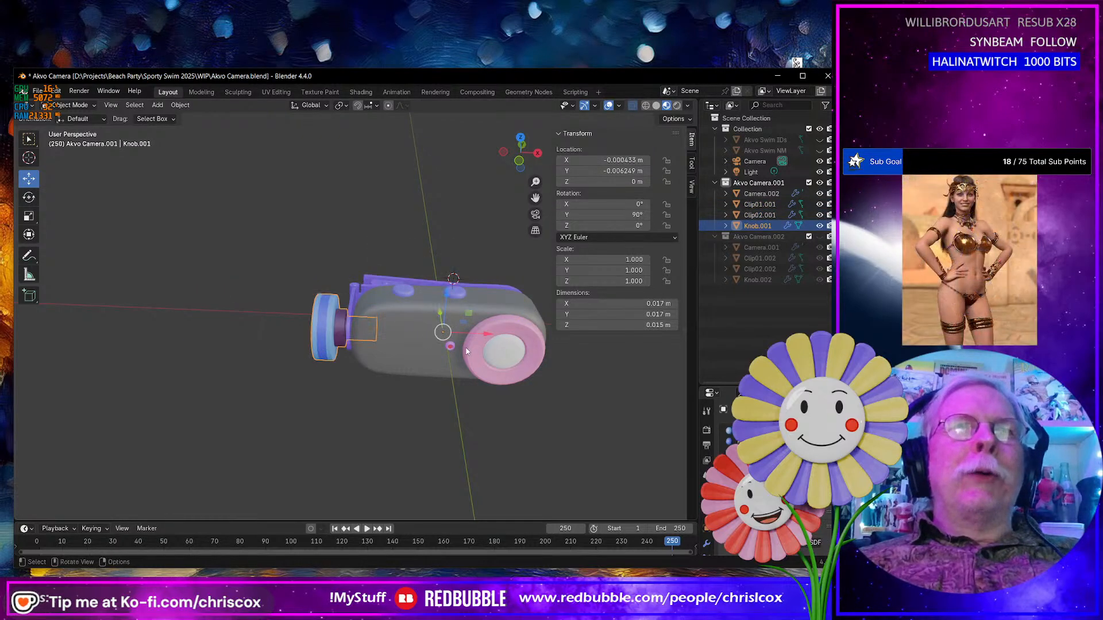
# Delete the old Akvo Camera.002 collection together with its whole hierarchy.
pyautogui.click(771, 239)
pyautogui.rightClick(774, 242)
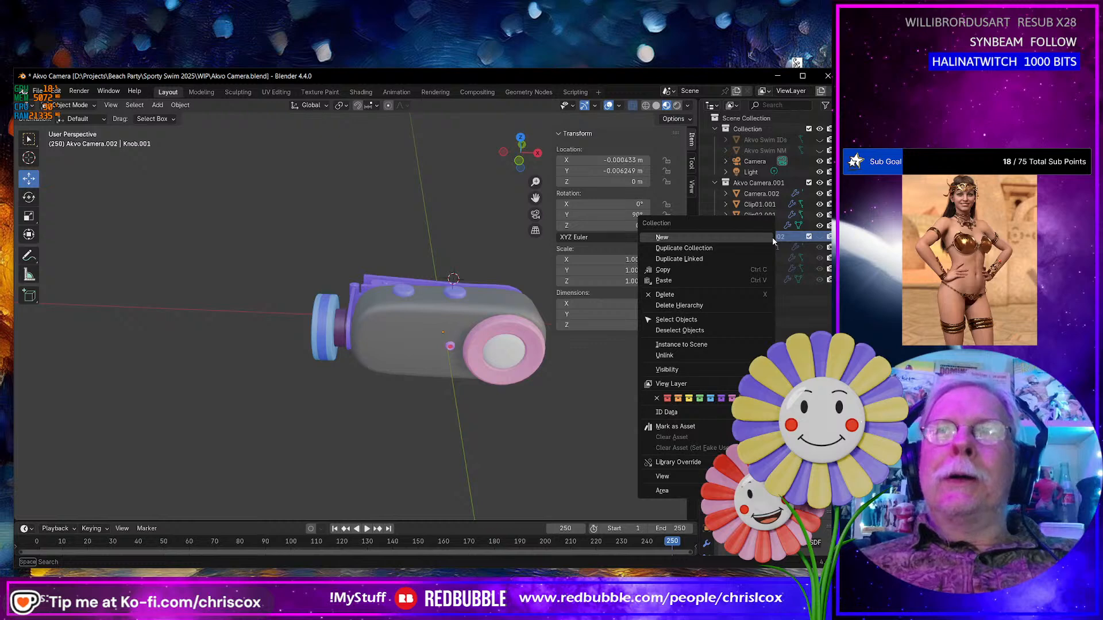
pyautogui.click(711, 309)
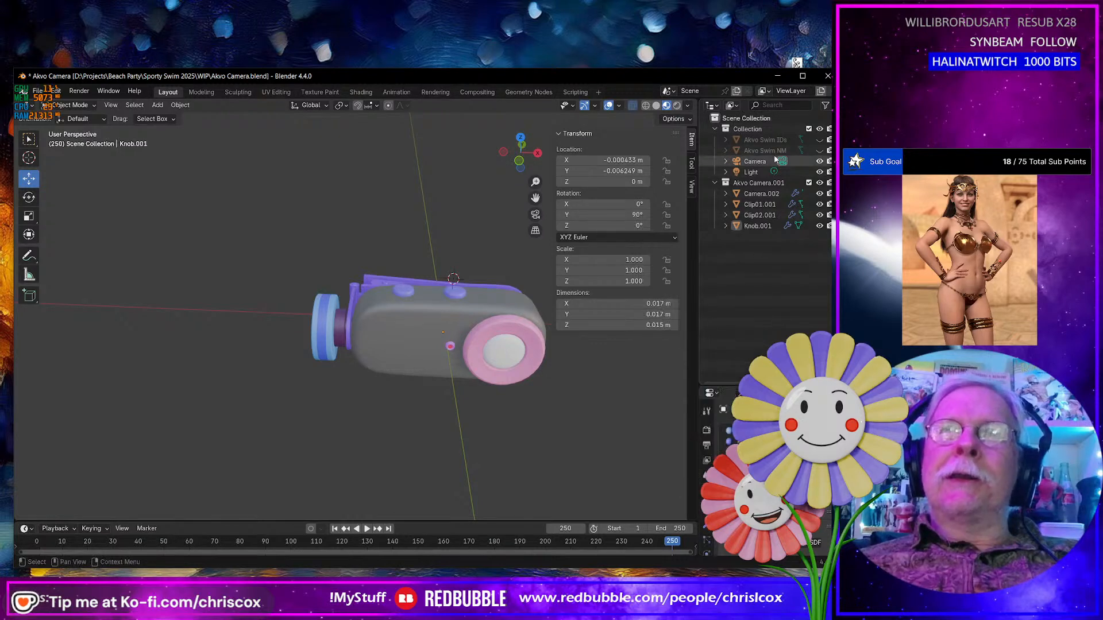
# Duplicate the Akvo Camera.001 collection and hide the original, leaving only the copy visible.
pyautogui.click(762, 184)
pyautogui.rightClick(761, 184)
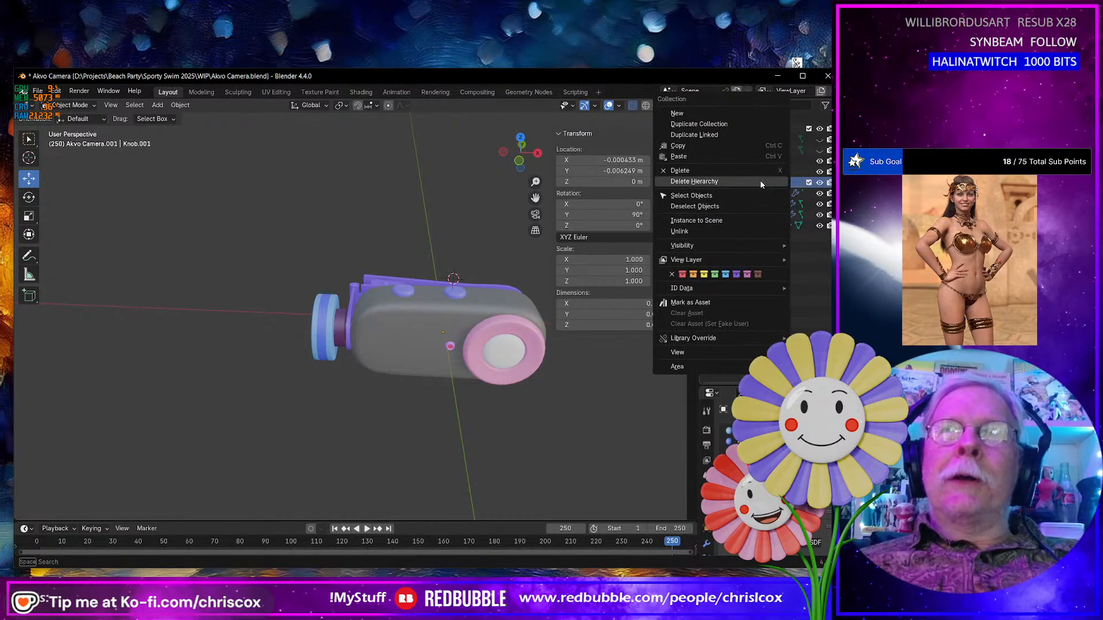
pyautogui.click(717, 125)
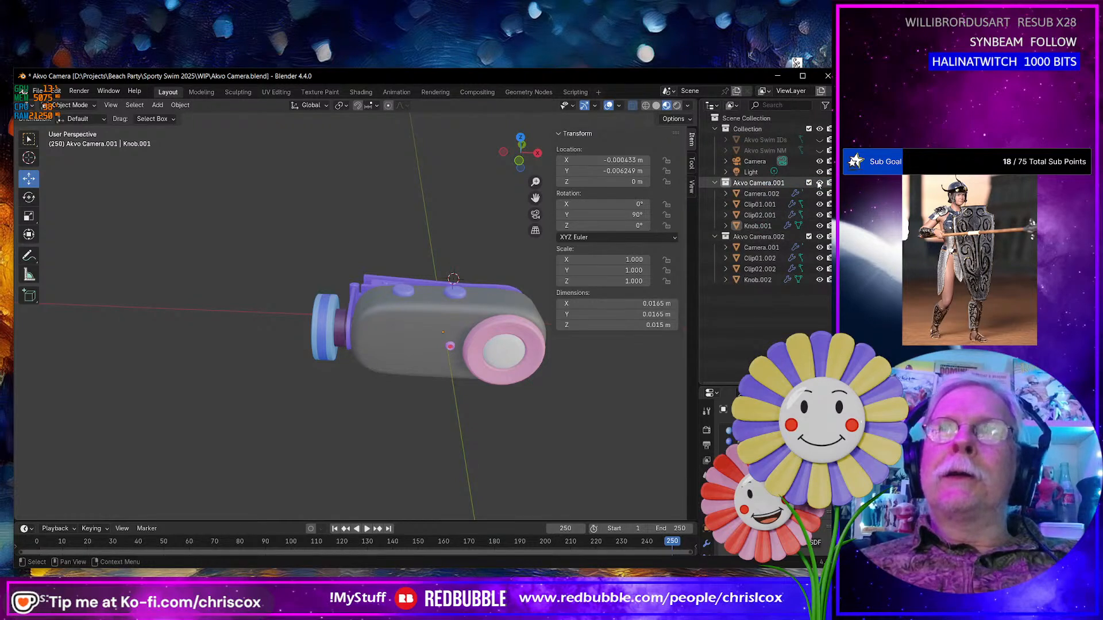
pyautogui.moveTo(428, 316); pyautogui.dragTo(379, 361, button='middle')
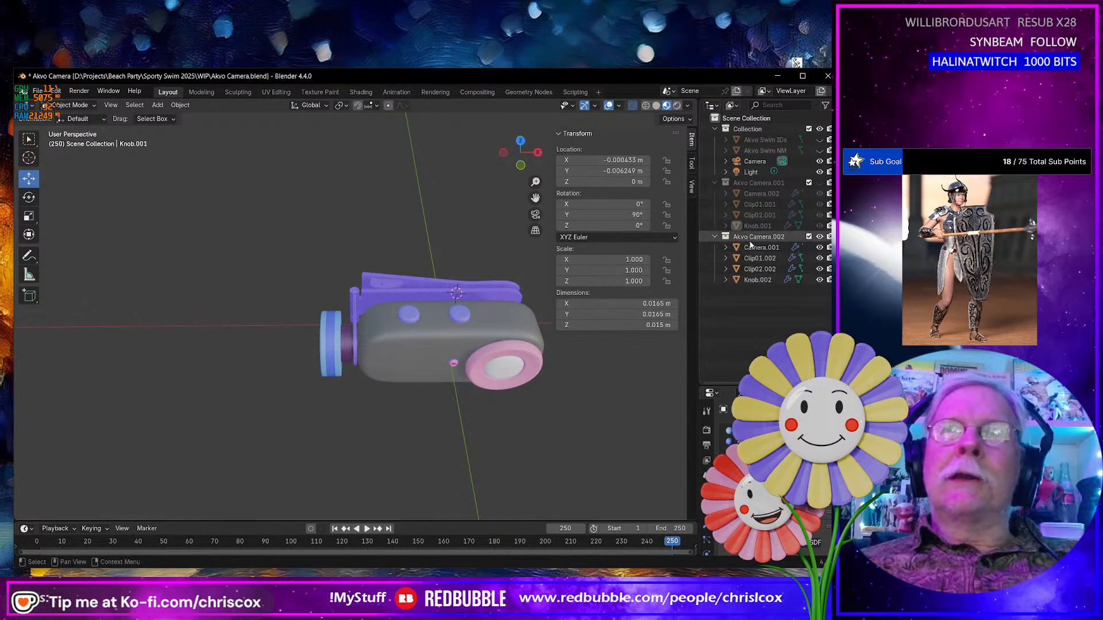
# Move the duplicate's knob about -0.031 m along X and its upper clip well away from the camera along Y.
pyautogui.click(323, 347)
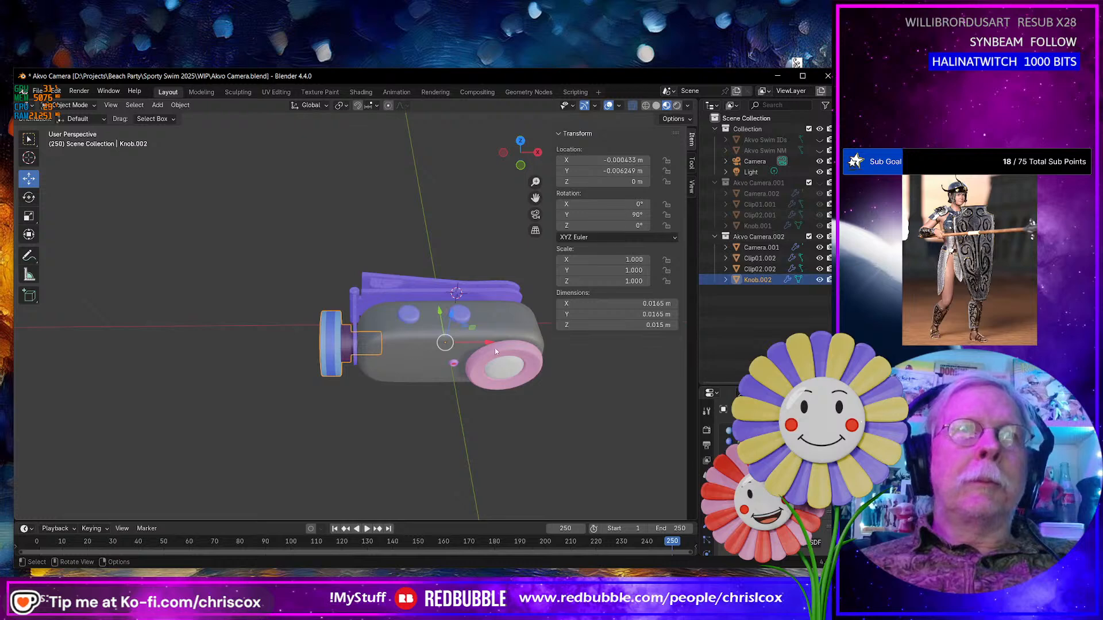
pyautogui.moveTo(492, 346); pyautogui.dragTo(366, 351)
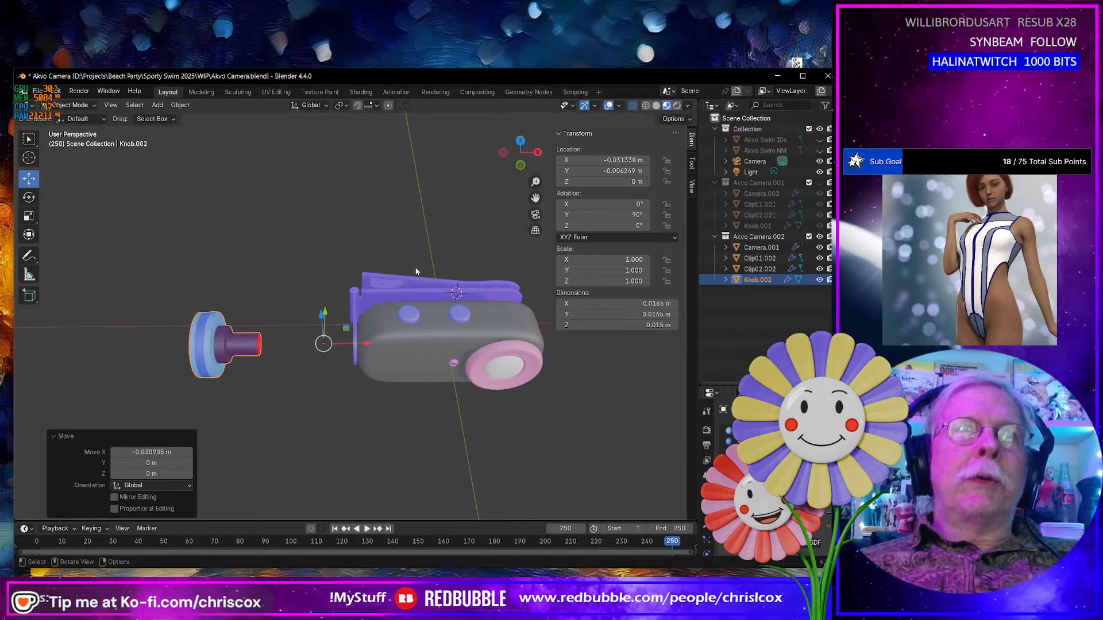
pyautogui.click(402, 283)
pyautogui.moveTo(402, 283); pyautogui.dragTo(401, 331, button='middle')
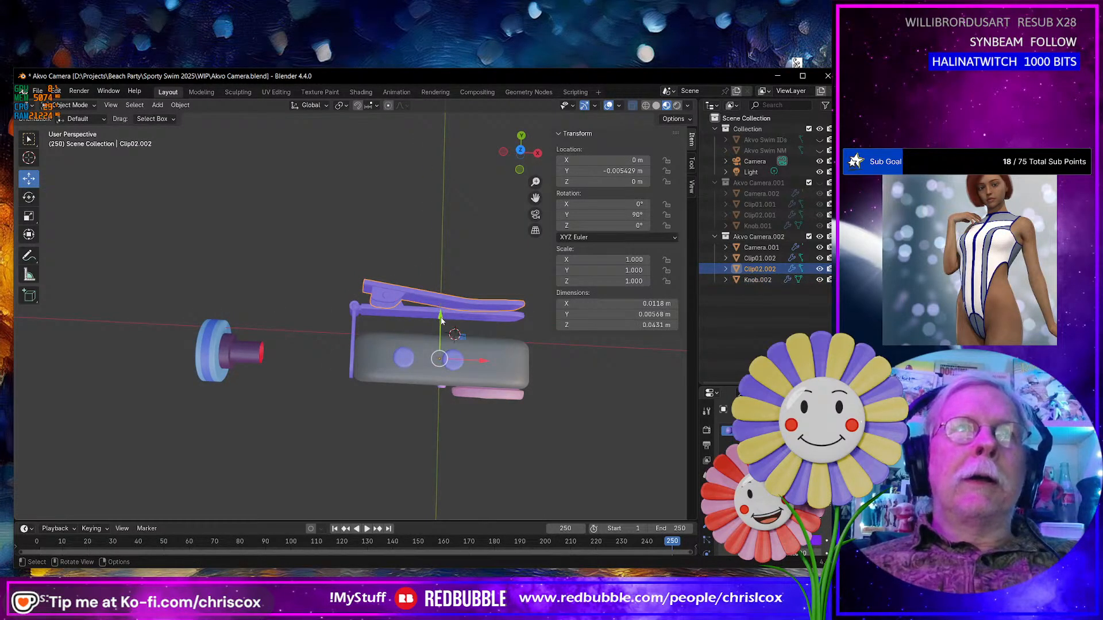
pyautogui.moveTo(441, 320); pyautogui.dragTo(441, 195)
# Shift the duplicate's lower clip clear of the body to about X -0.014 m, Y 0.010 m.
pyautogui.click(402, 313)
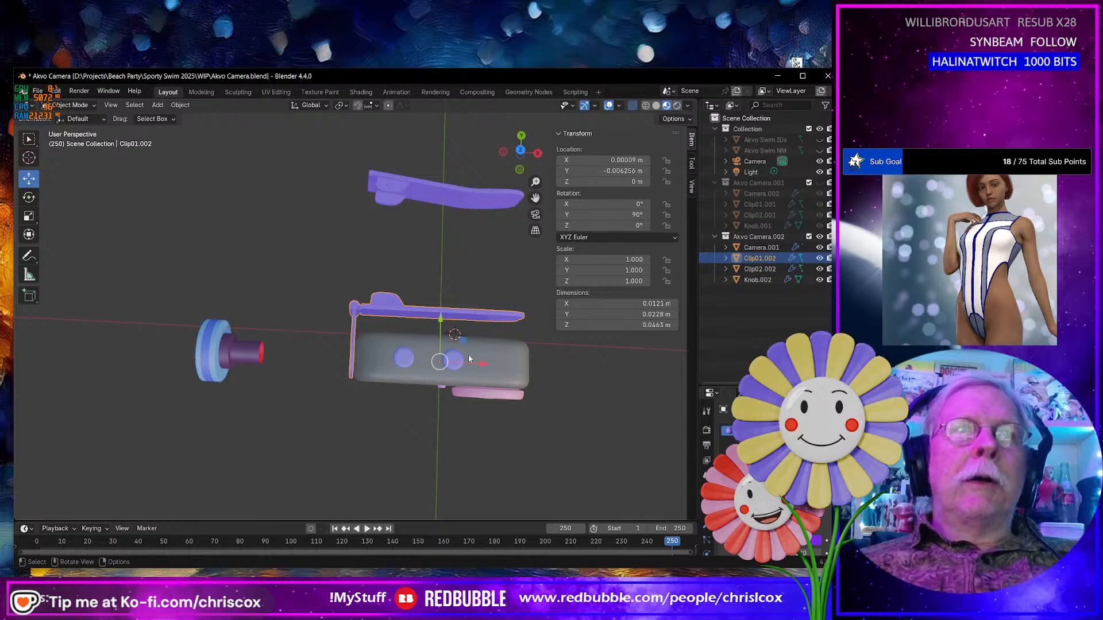
pyautogui.moveTo(462, 345); pyautogui.dragTo(406, 280)
pyautogui.moveTo(406, 280); pyautogui.dragTo(216, 187, button='middle')
# Select all four separated parts and export them as Wavefront OBJ over Akvo Camera IDs.obj in the Substance folder.
pyautogui.moveTo(217, 192); pyautogui.dragTo(491, 417)
pyautogui.moveTo(491, 417); pyautogui.dragTo(483, 369, button='middle')
pyautogui.hotkey('ctrl', 'shift', 'e')
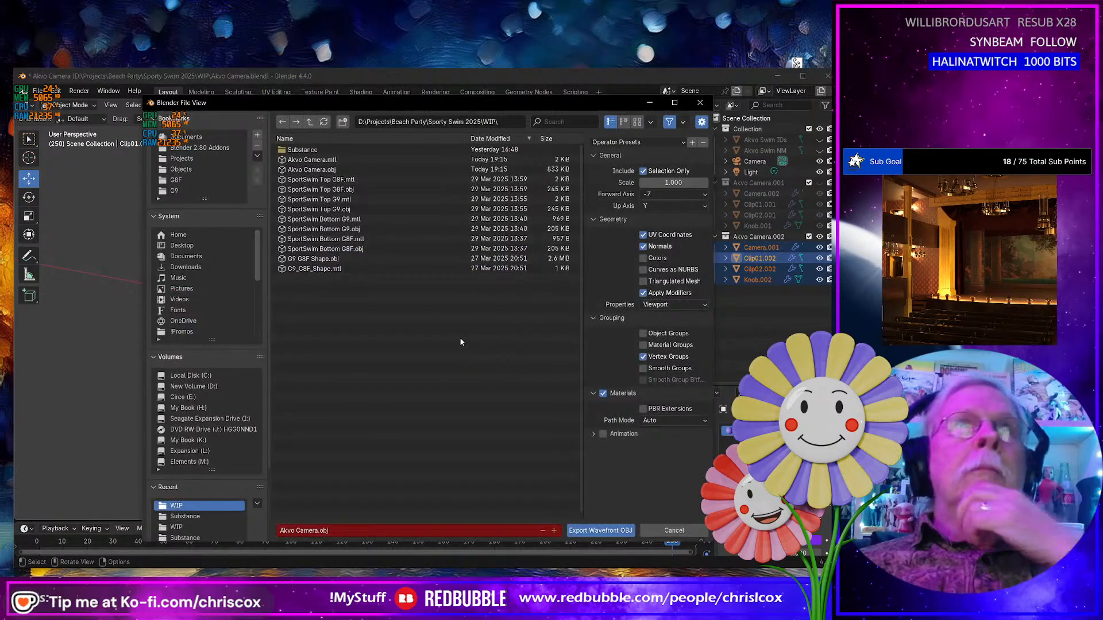
pyautogui.doubleClick(303, 149)
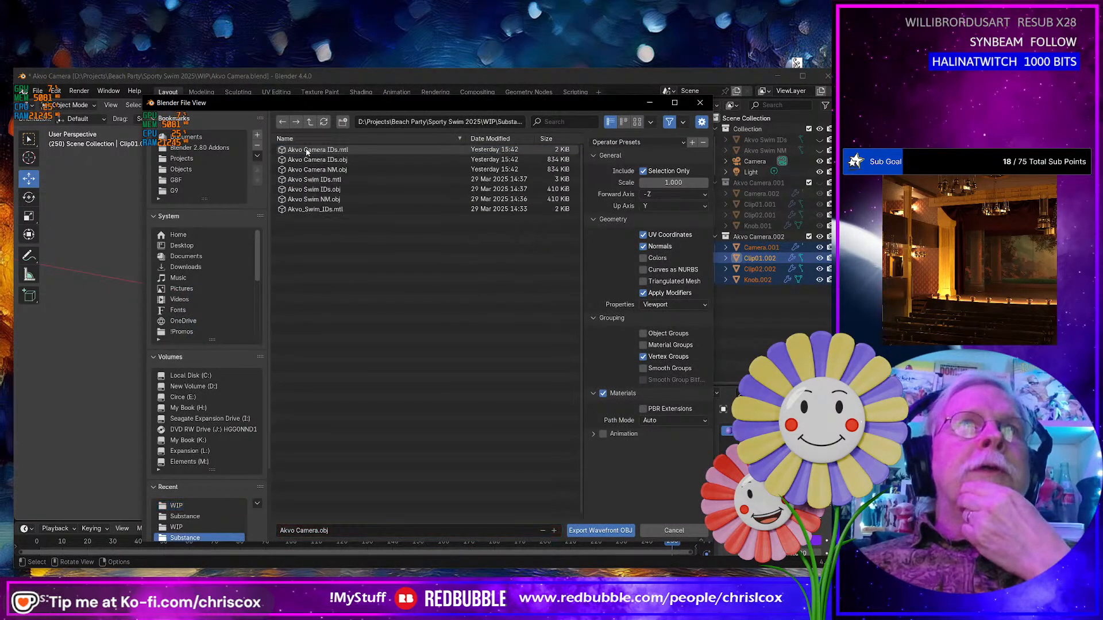
pyautogui.click(334, 161)
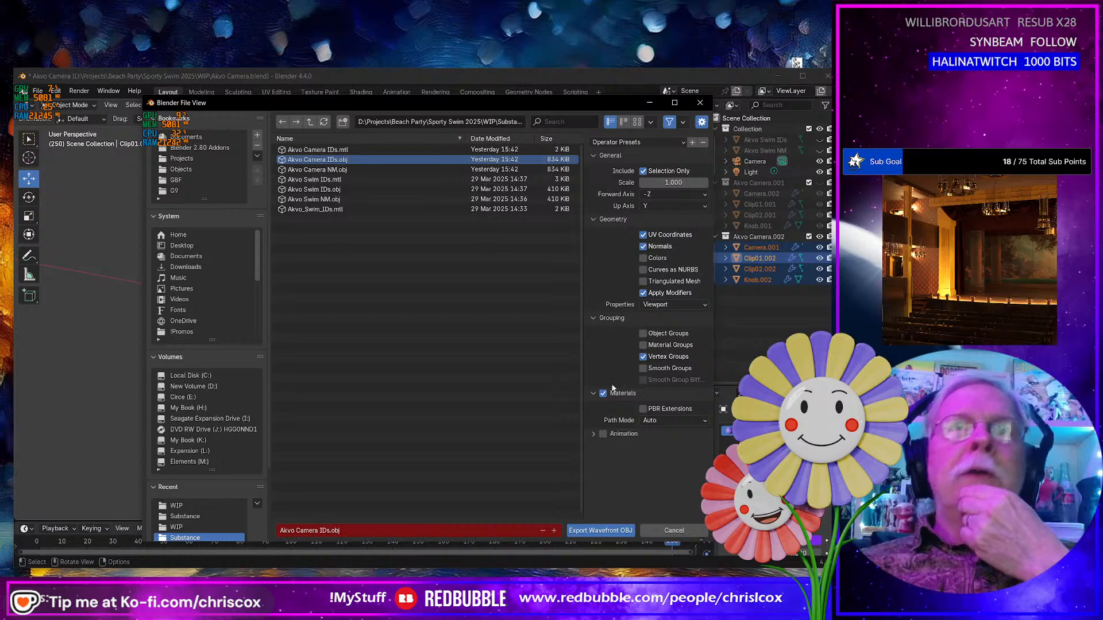
pyautogui.click(585, 531)
pyautogui.moveTo(410, 381); pyautogui.dragTo(411, 382, button='middle')
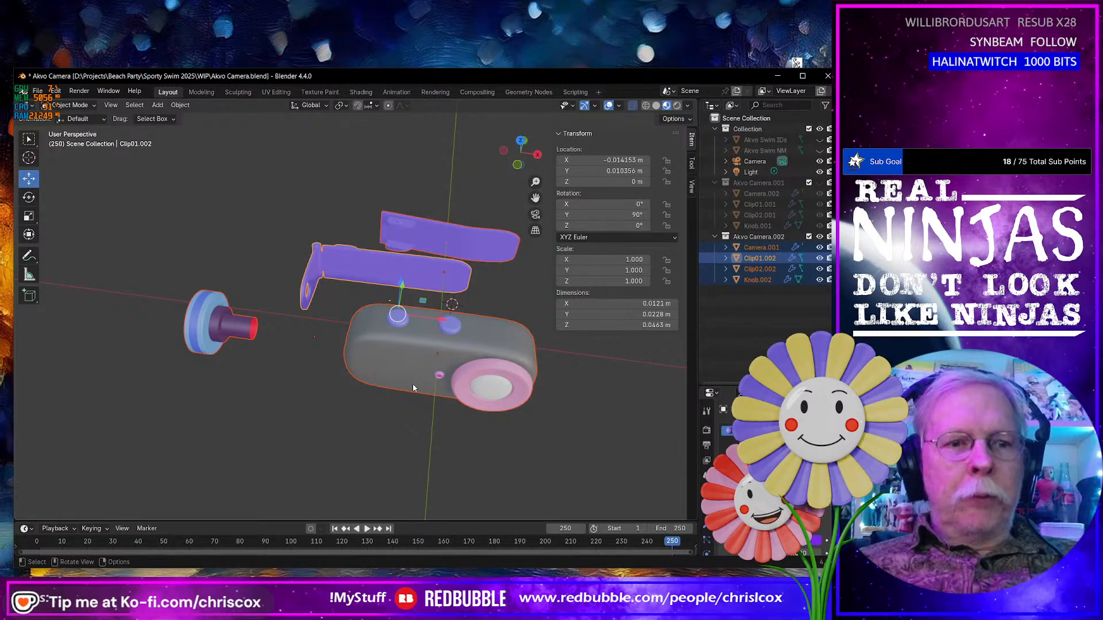
# Export the same selected parts as Wavefront OBJ over Akvo Camera NM.obj in the Substance folder.
pyautogui.hotkey('ctrl', 'shift', 'e')
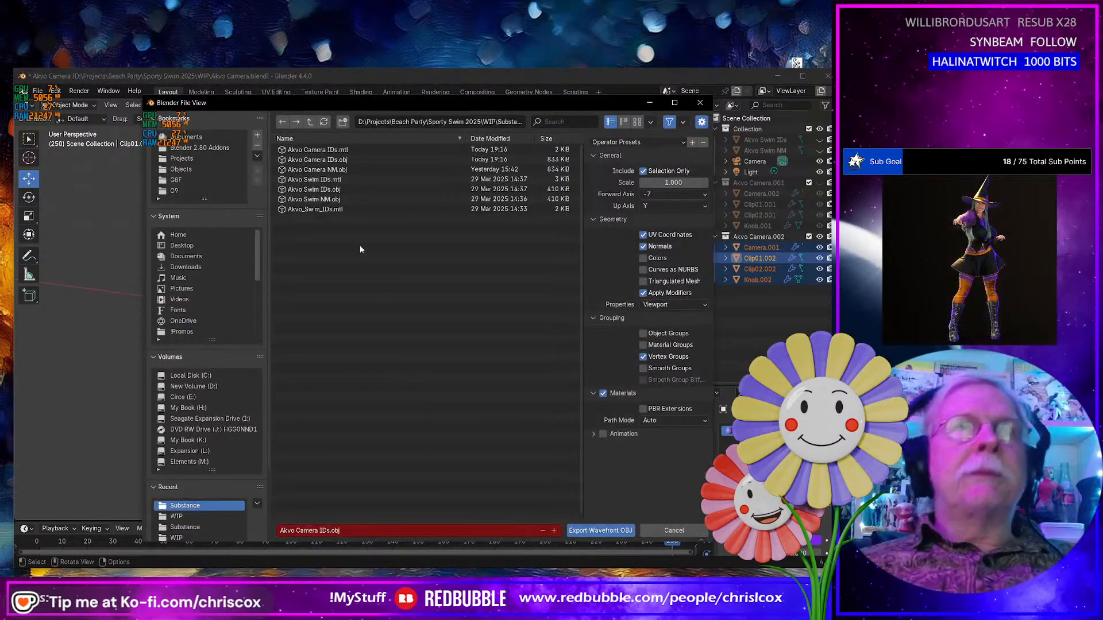
pyautogui.click(332, 170)
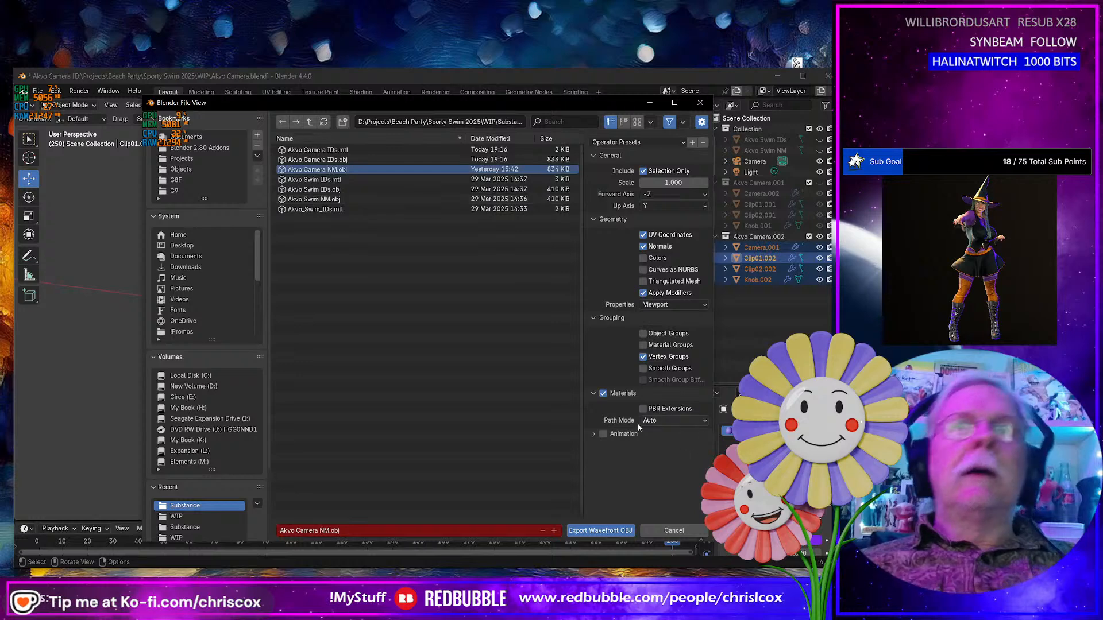
pyautogui.click(600, 531)
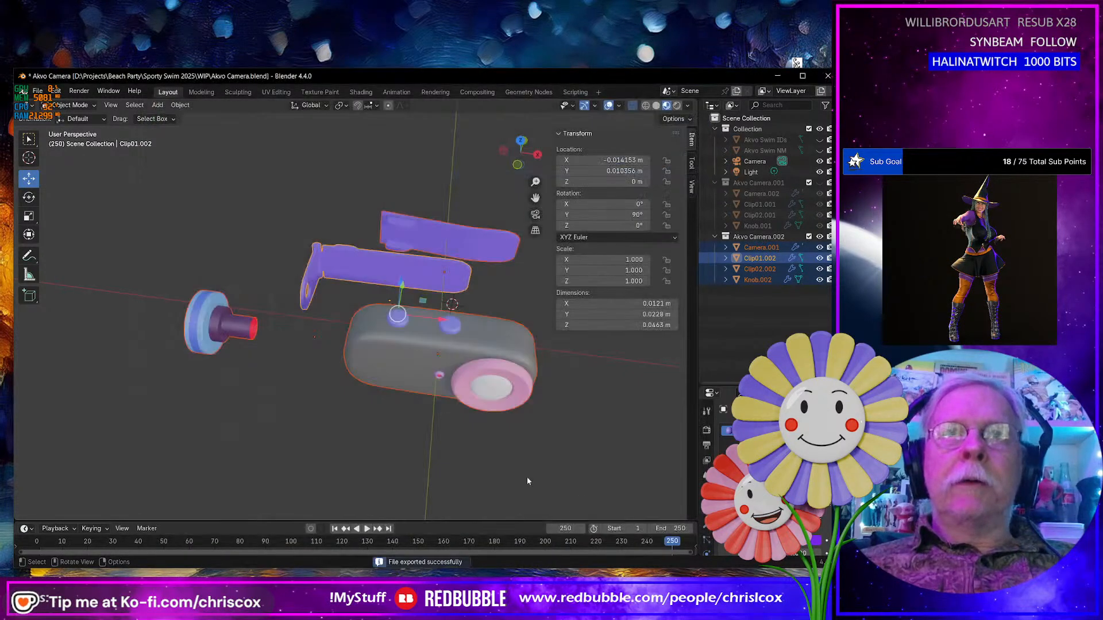
# Save the Akvo Camera.blend file.
pyautogui.moveTo(443, 425); pyautogui.dragTo(457, 413, button='middle')
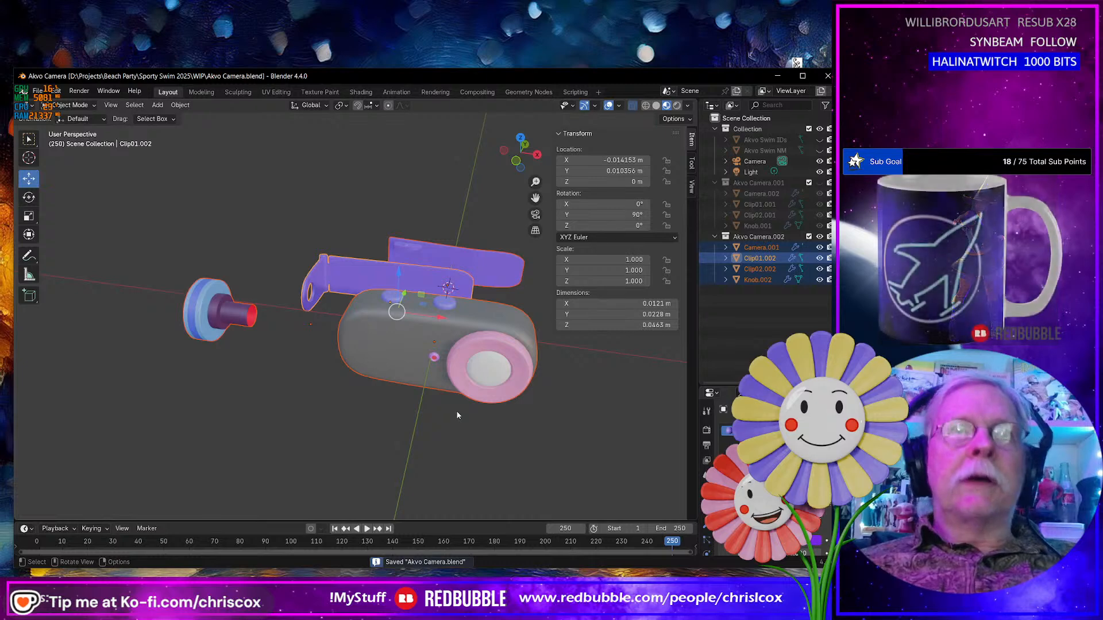
pyautogui.hotkey('ctrl', 's')
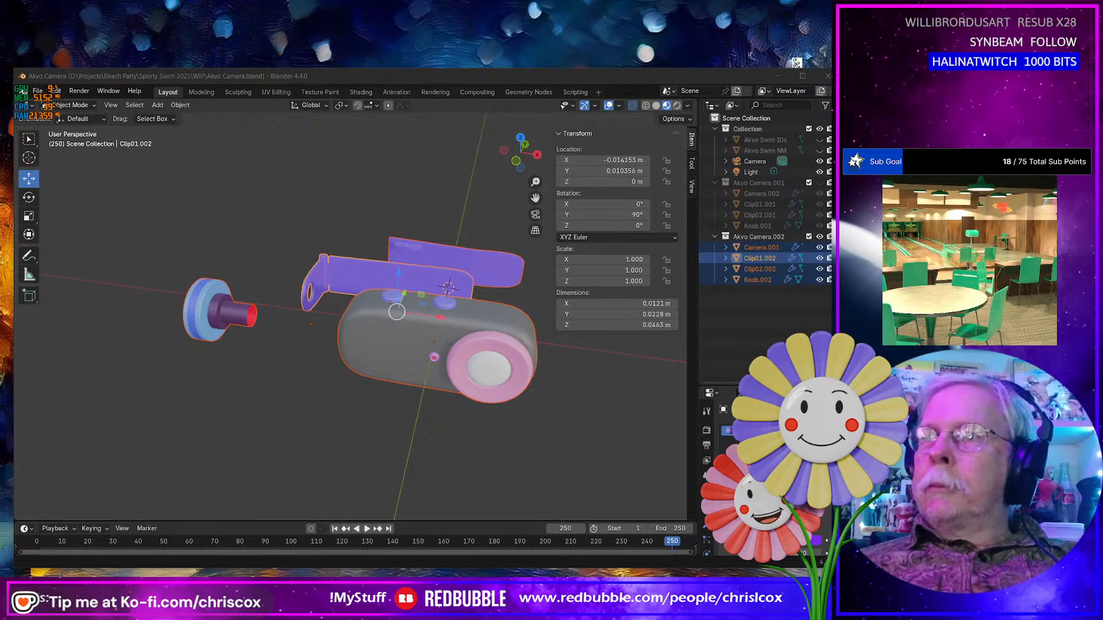
pyautogui.moveTo(351, 309); pyautogui.dragTo(432, 292, button='middle')
pyautogui.moveTo(306, 342); pyautogui.dragTo(453, 379, button='middle')
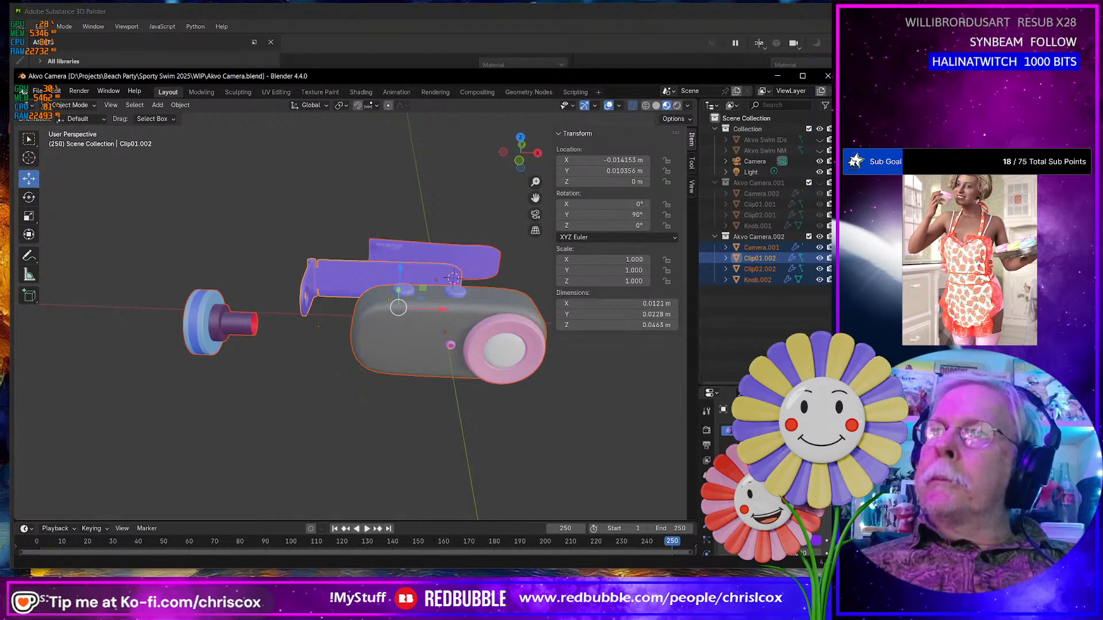
# Switch to Adobe Substance 3D Painter, dismiss its start window, and resize and reposition the main window to fit the screen.
pyautogui.click(790, 10)
pyautogui.click(670, 374)
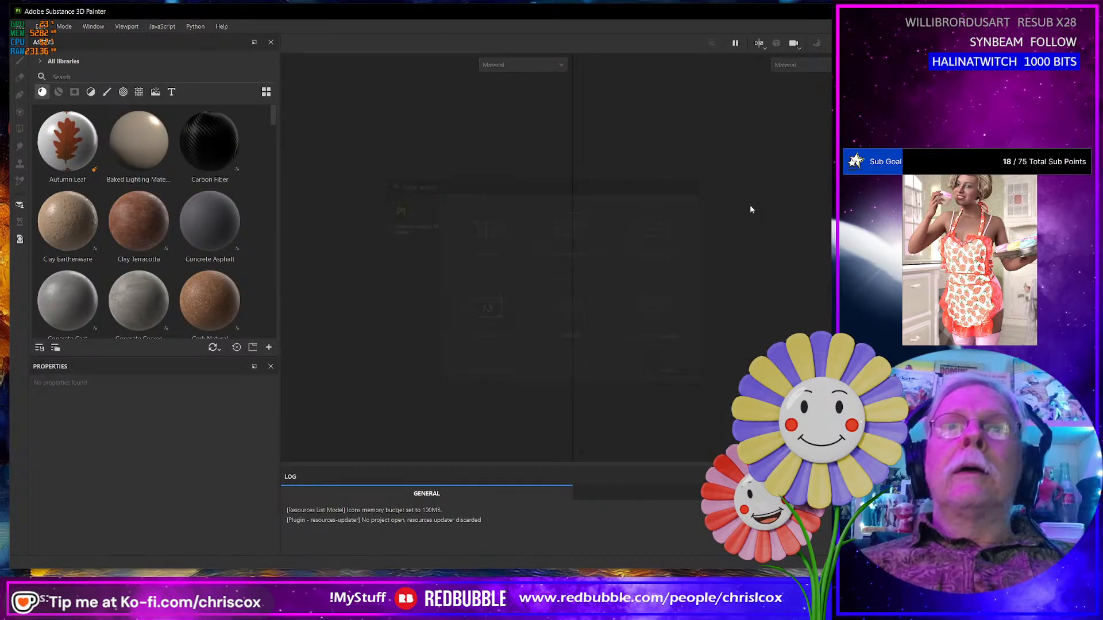
pyautogui.moveTo(739, 13); pyautogui.dragTo(760, 29)
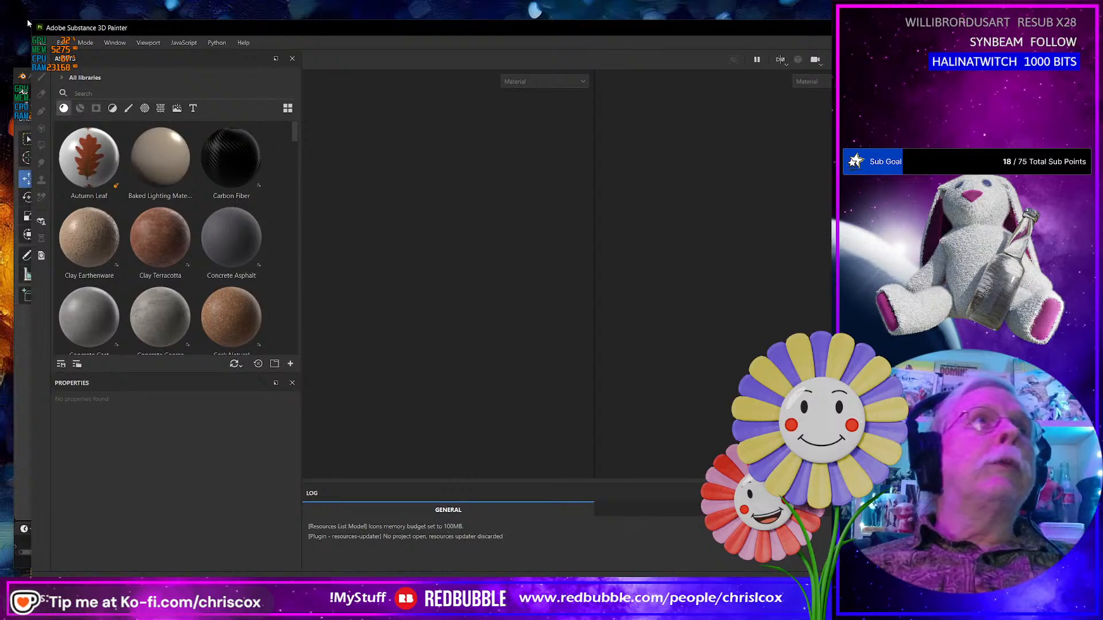
pyautogui.moveTo(30, 19); pyautogui.dragTo(254, 49)
pyautogui.moveTo(425, 56)
pyautogui.mouseDown()
pyautogui.moveTo(394, 63)
pyautogui.moveTo(206, 32)
pyautogui.moveTo(168, 17)
pyautogui.moveTo(179, 15)
pyautogui.mouseUp()
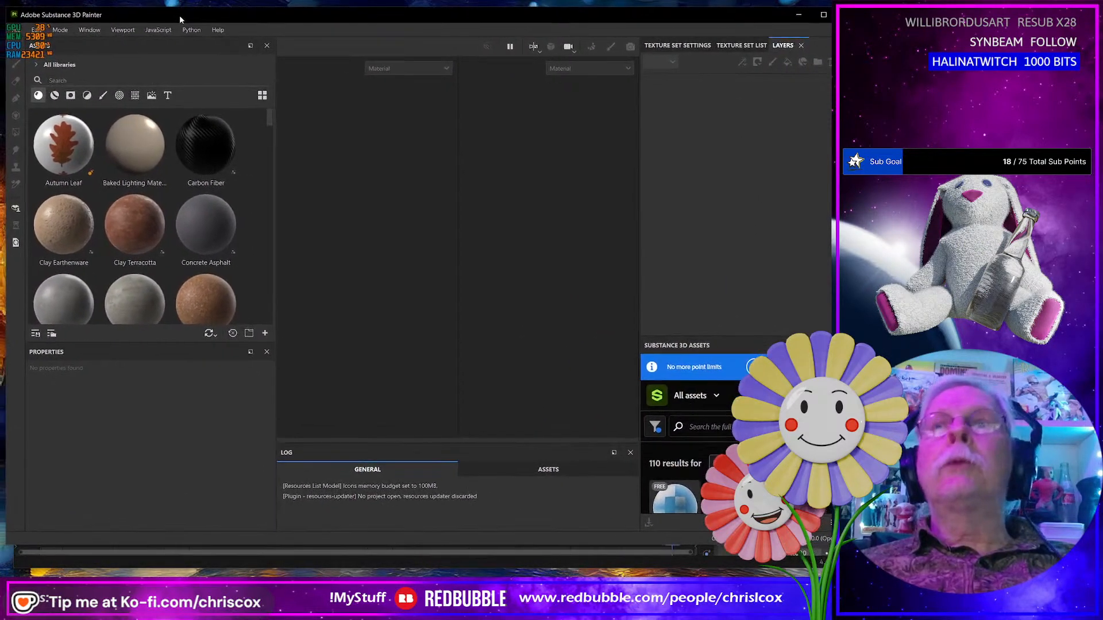
# Open the recent project Akvo Camera.spp from the Sporty Swim 2025 Substance folder.
pyautogui.click(59, 29)
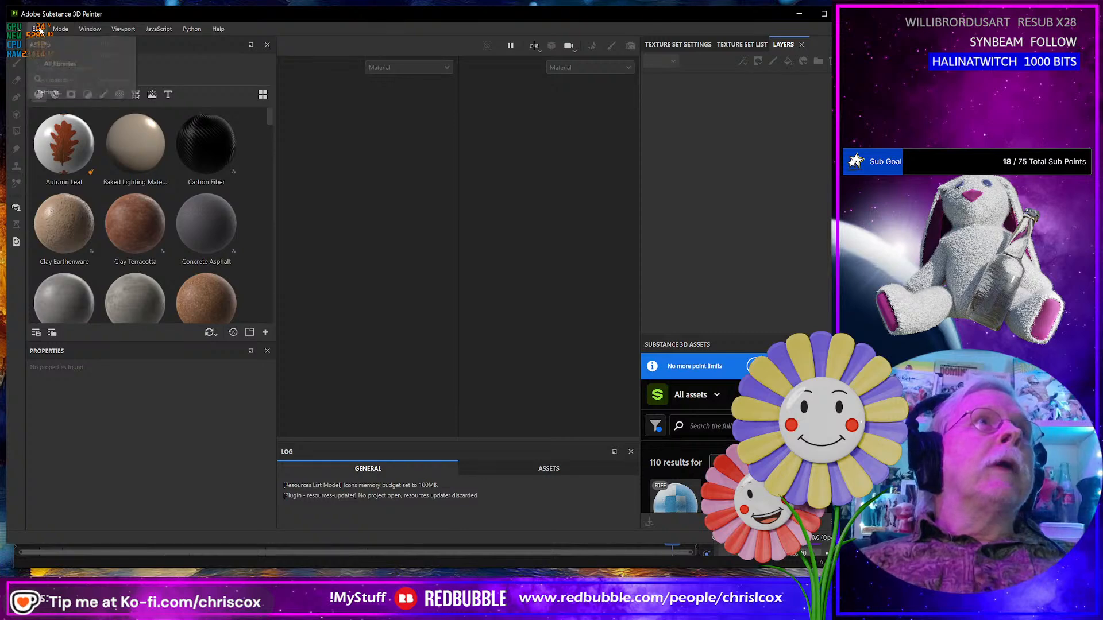
pyautogui.moveTo(90, 29)
pyautogui.click(135, 17)
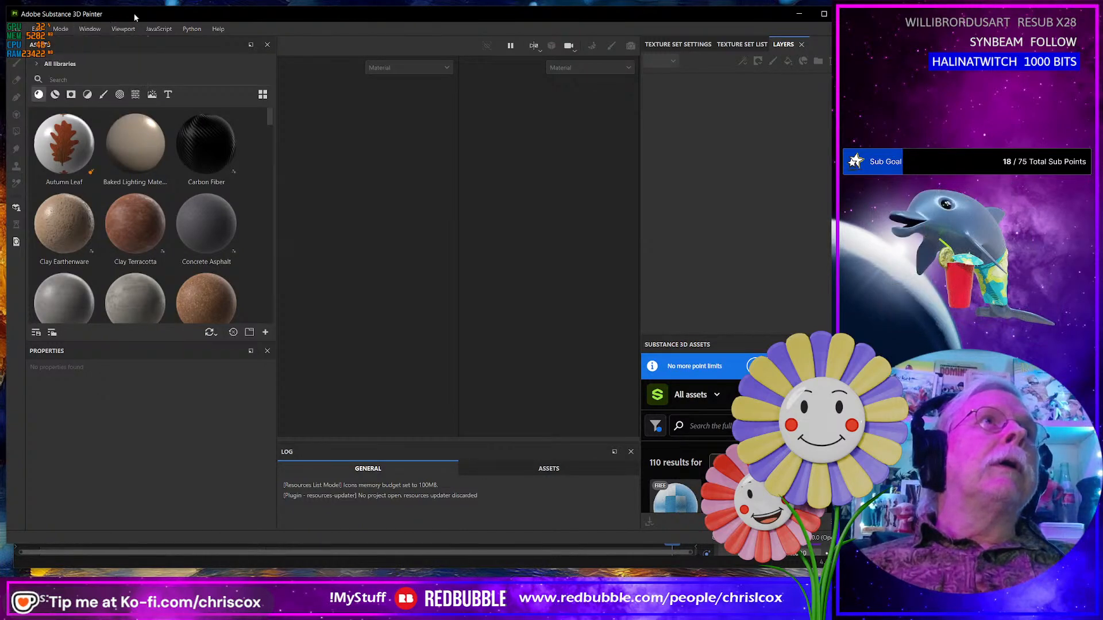
pyautogui.click(13, 28)
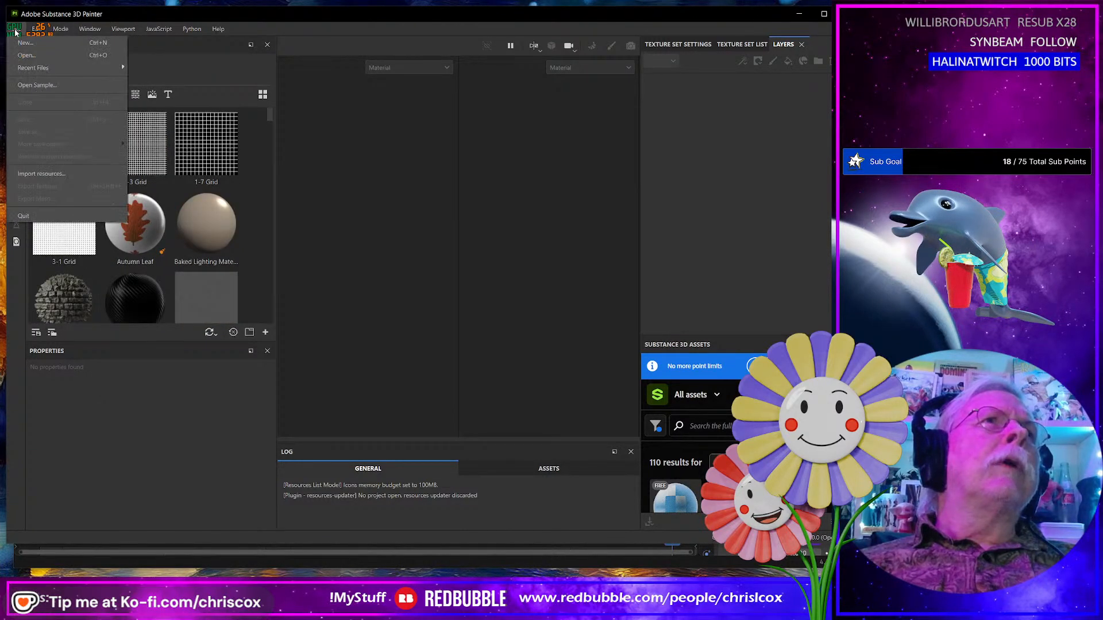
pyautogui.moveTo(25, 67)
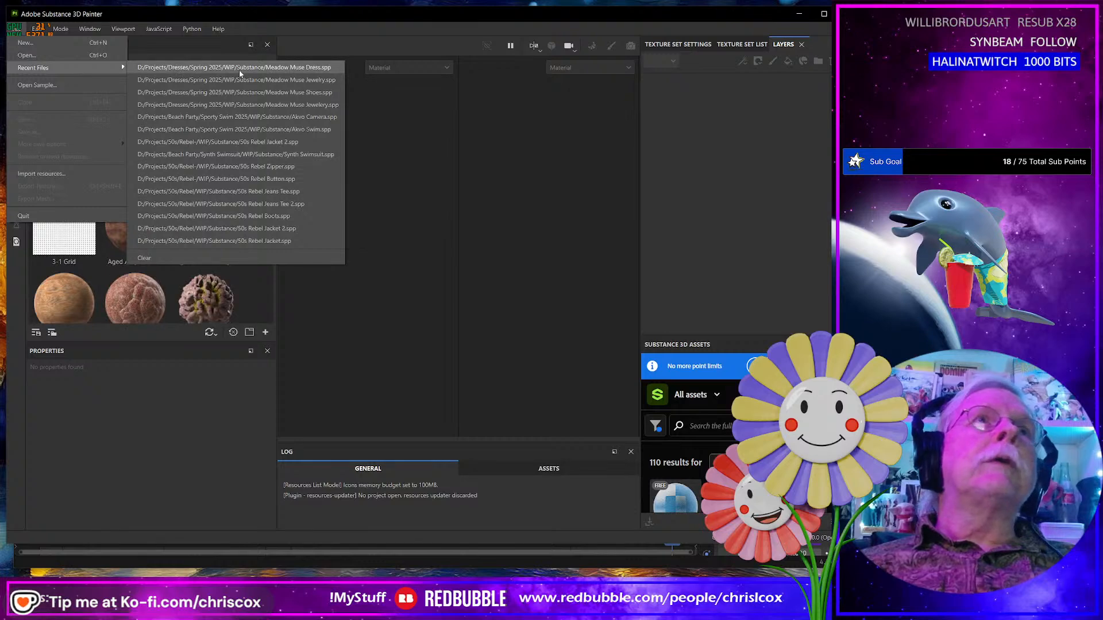
pyautogui.click(266, 117)
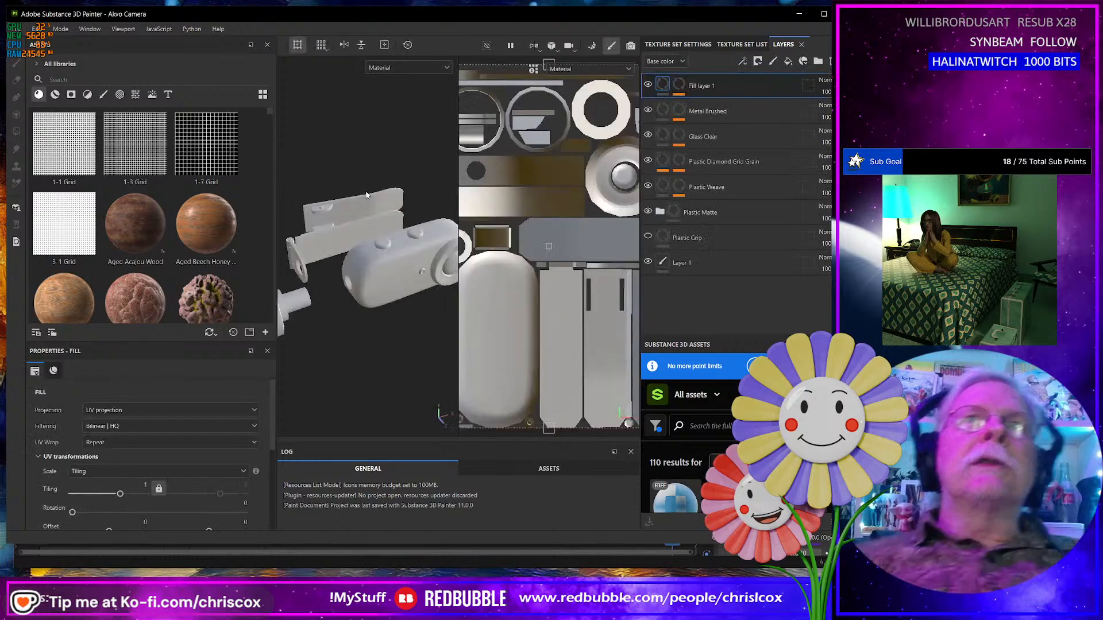
pyautogui.keyDown('alt'); pyautogui.moveTo(435, 228); pyautogui.dragTo(447, 247); pyautogui.keyUp('alt')
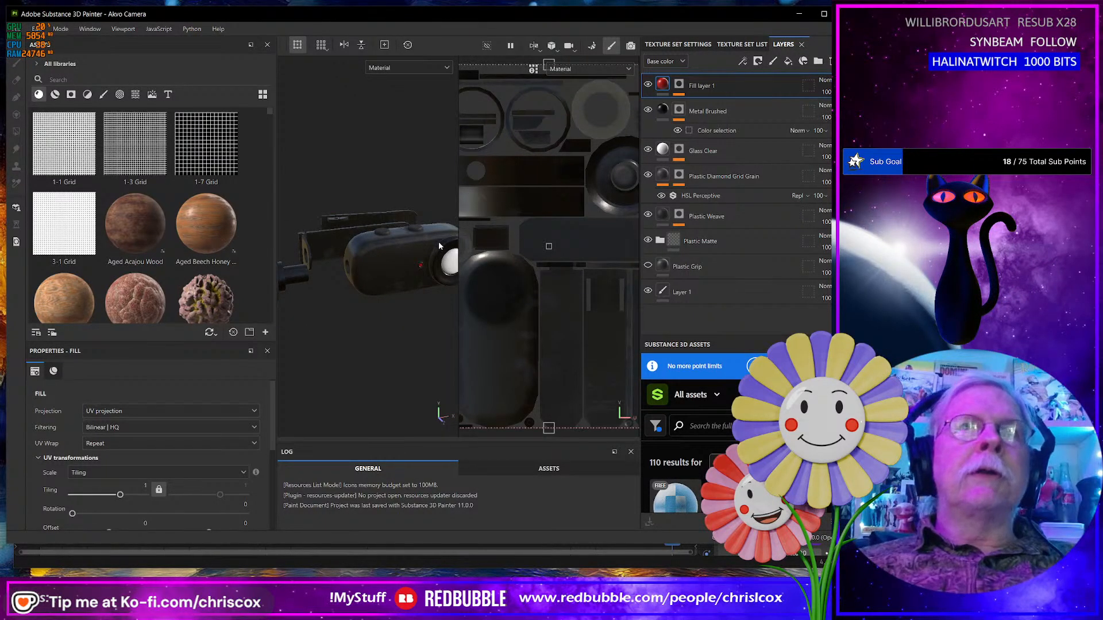
pyautogui.keyDown('alt'); pyautogui.moveTo(440, 245); pyautogui.dragTo(468, 219); pyautogui.keyUp('alt')
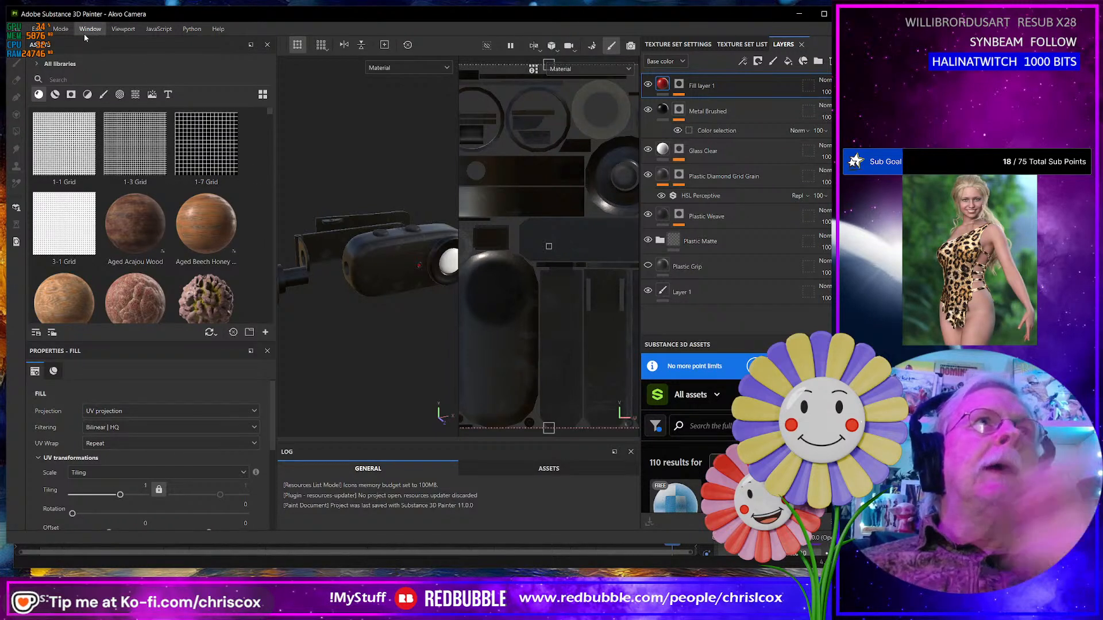
# Open the project configuration and start choosing a replacement mesh file for the project.
pyautogui.click(40, 29)
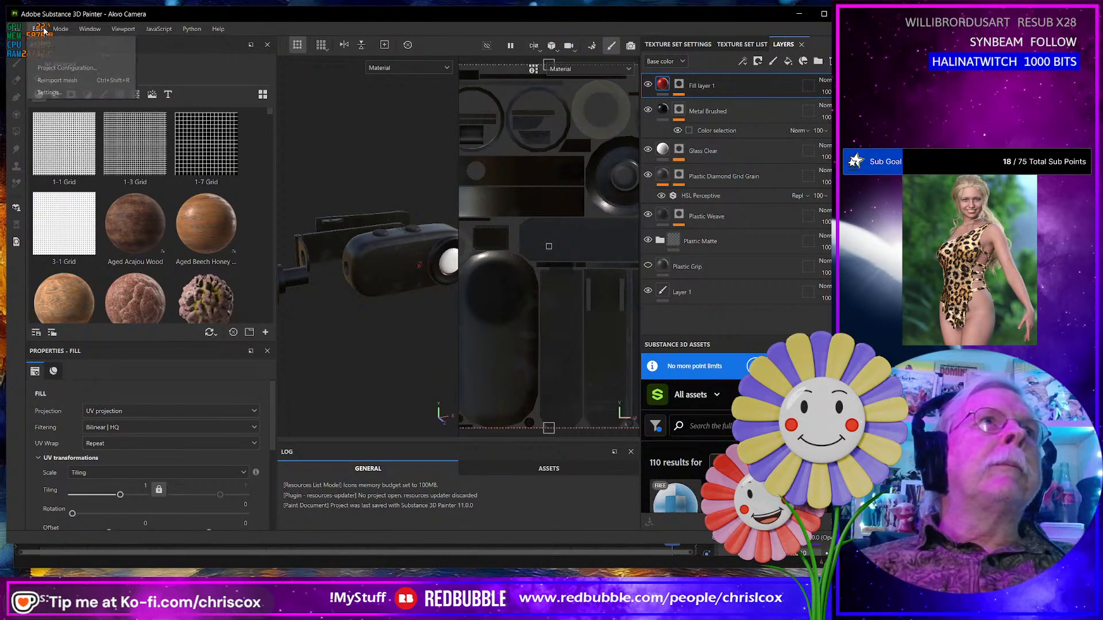
pyautogui.click(66, 67)
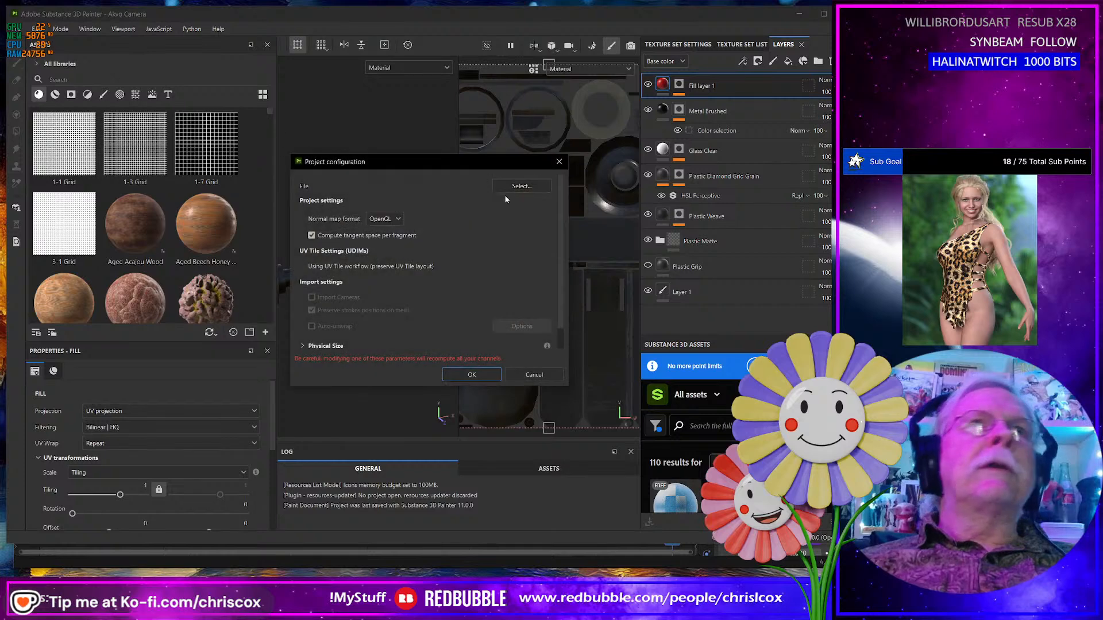
pyautogui.moveTo(497, 165); pyautogui.dragTo(516, 193)
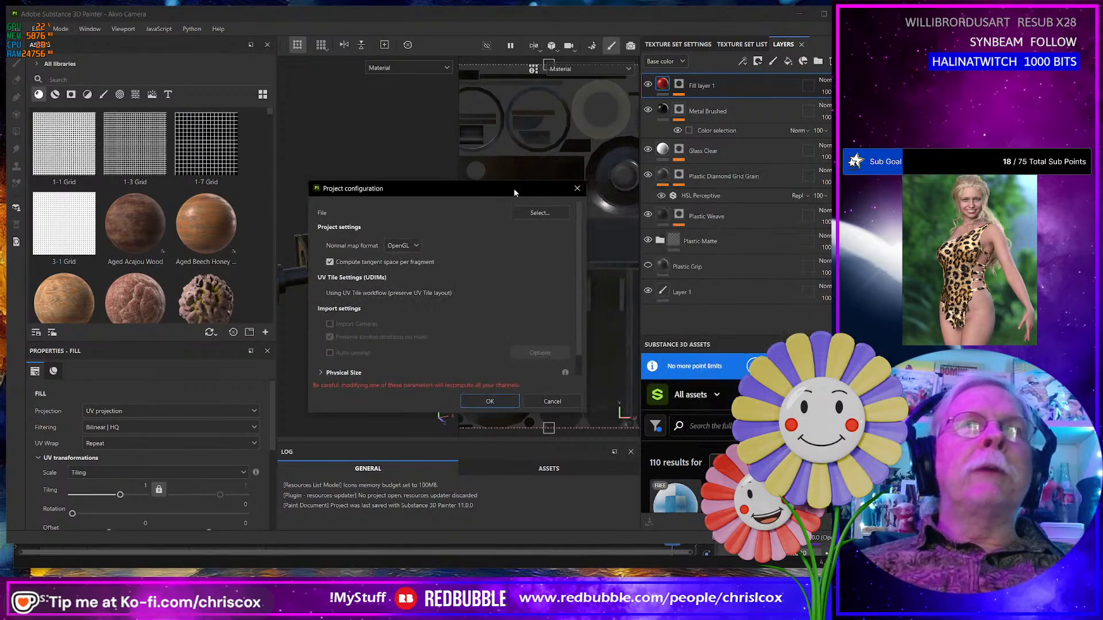
pyautogui.click(539, 213)
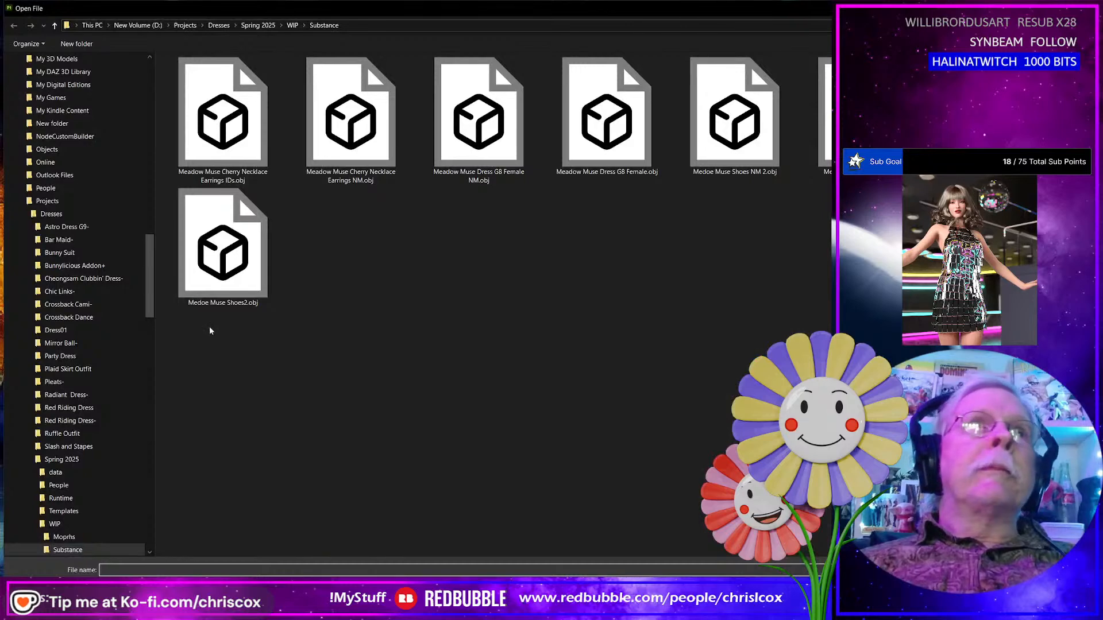
# Browse to the Projects/Beach Party/Sporty Swim 2025/WIP/Substance folder for the mesh file.
pyautogui.click(185, 25)
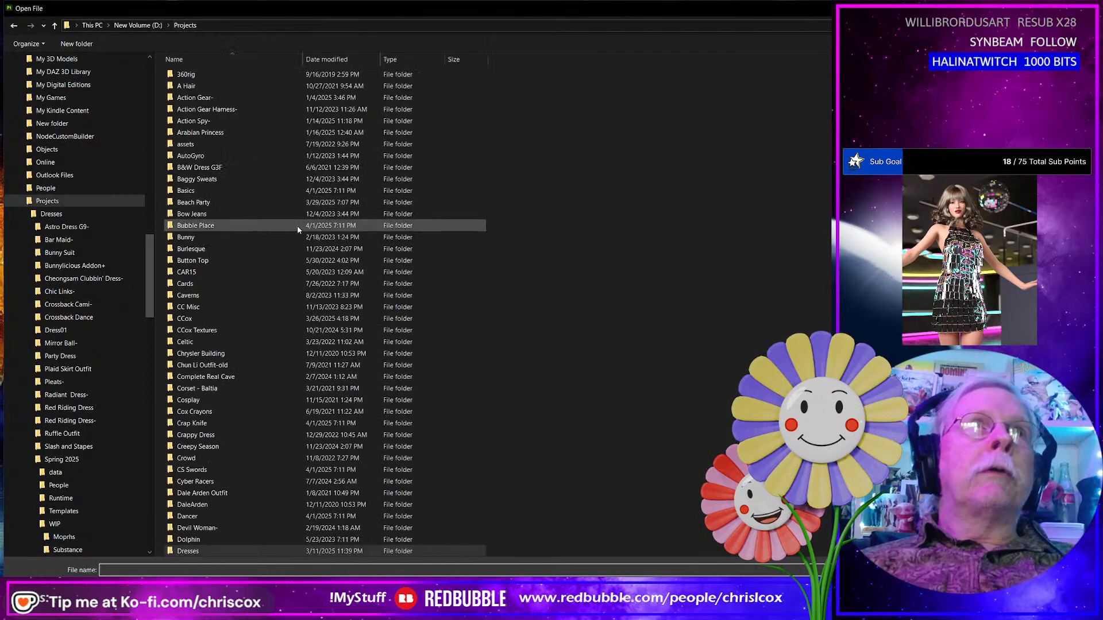
pyautogui.write('be')
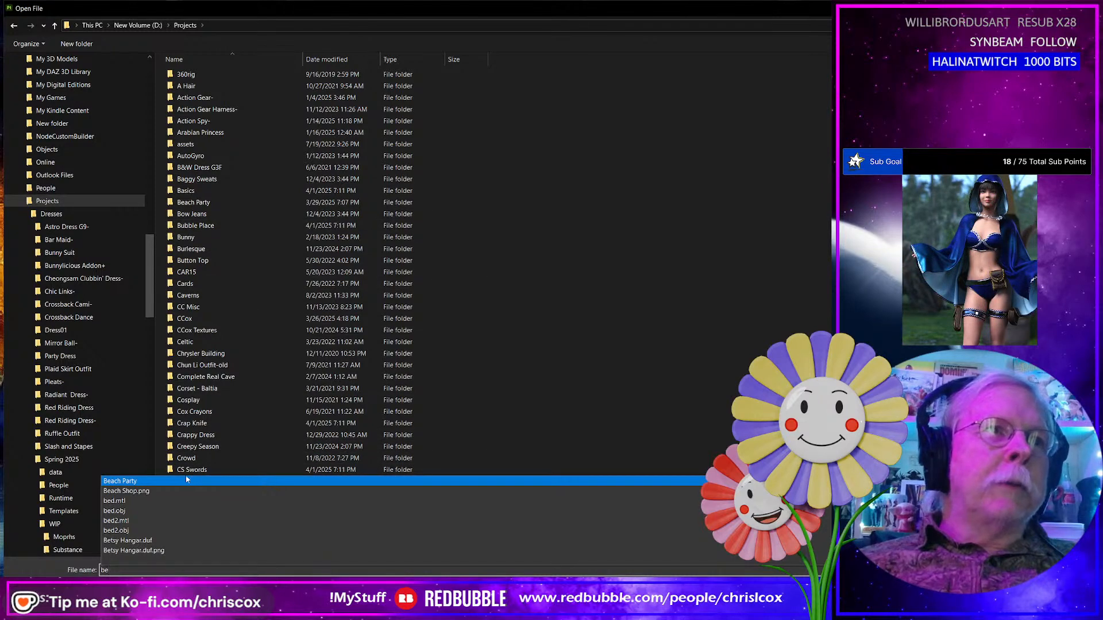
pyautogui.click(224, 202)
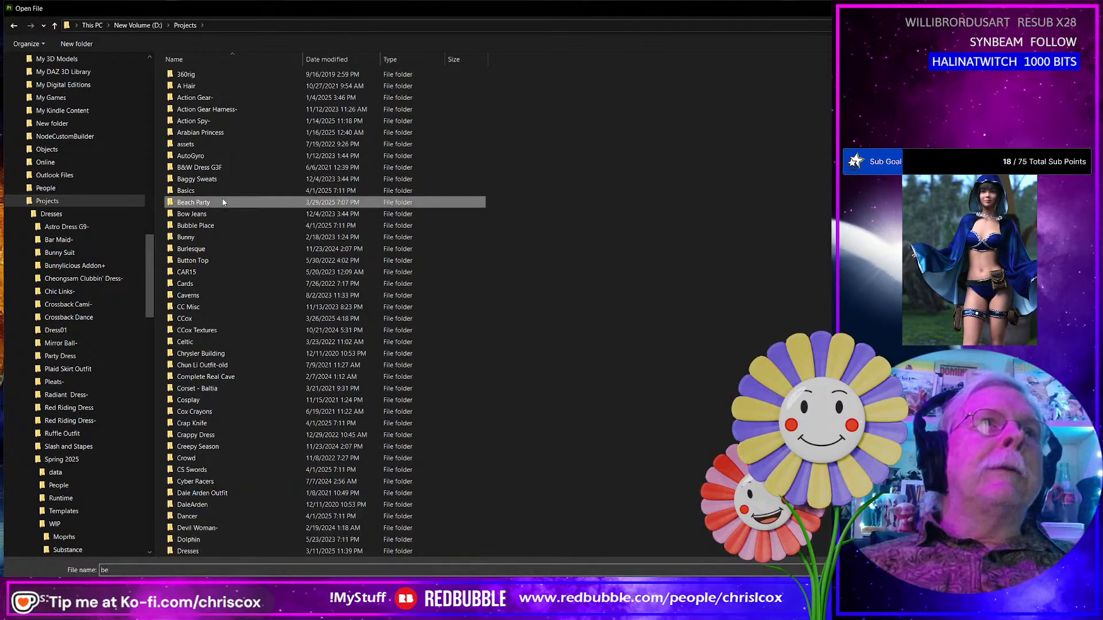
pyautogui.doubleClick(223, 202)
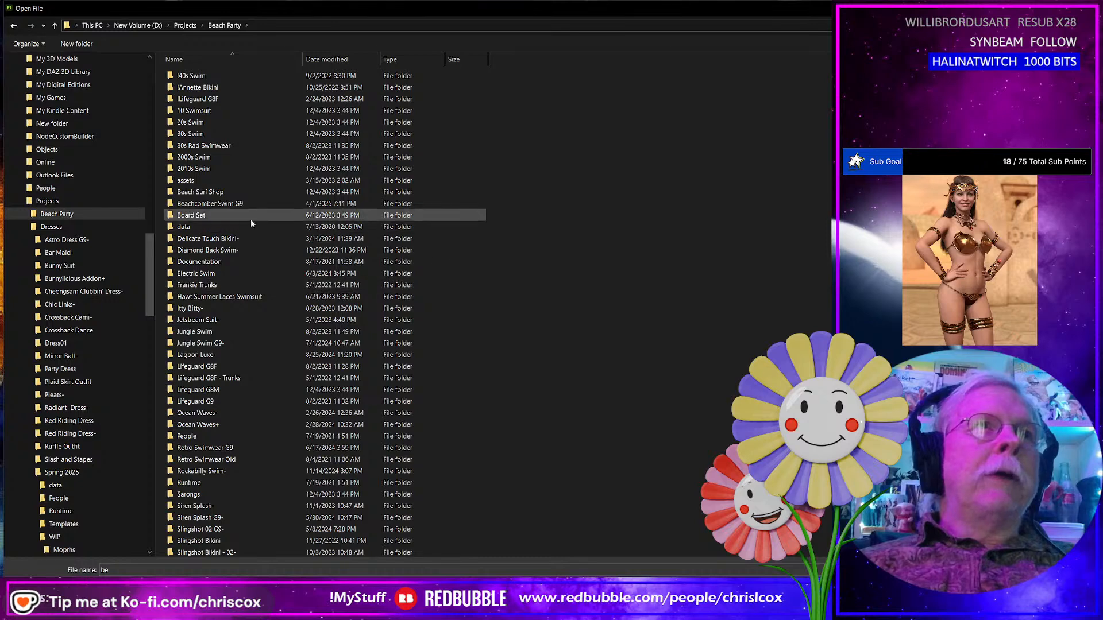
pyautogui.scroll(-4, 253, 452)
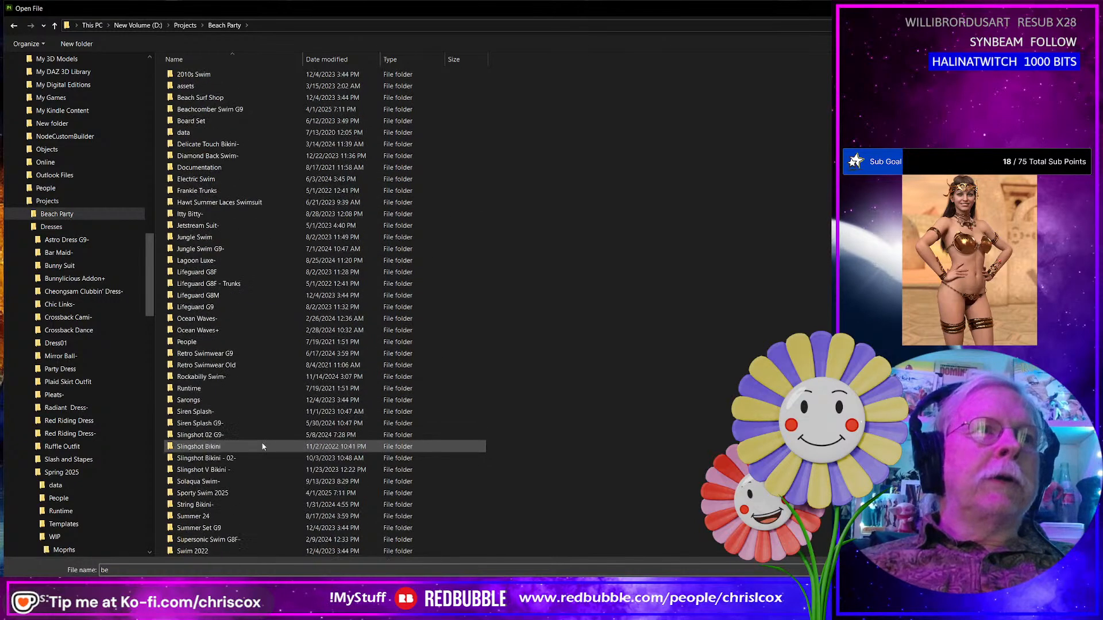
pyautogui.scroll(-1, 253, 458)
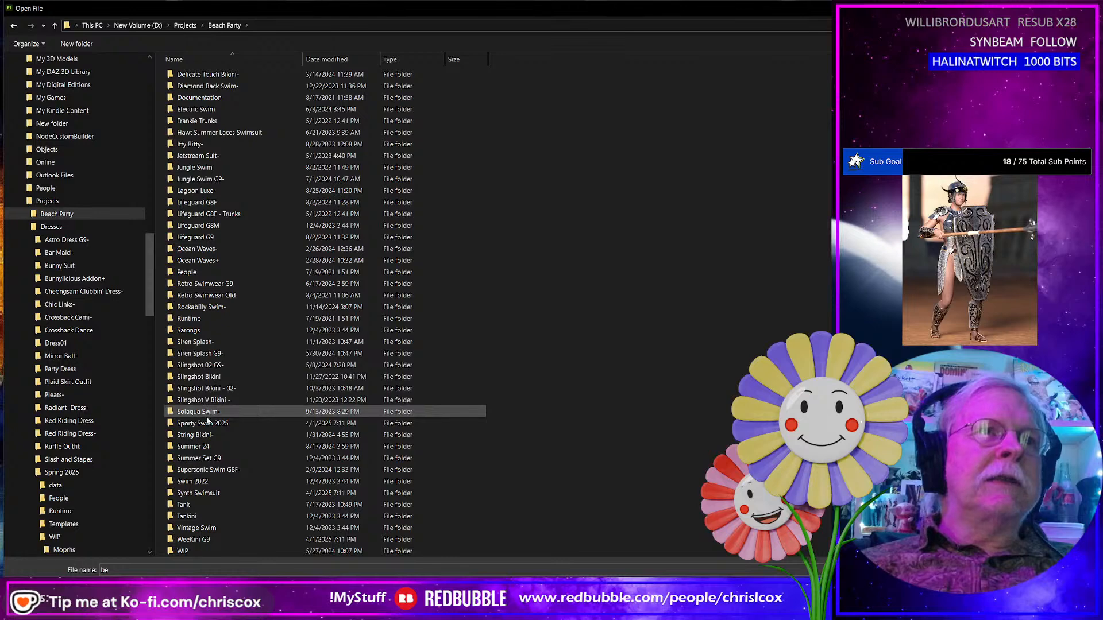
pyautogui.doubleClick(207, 424)
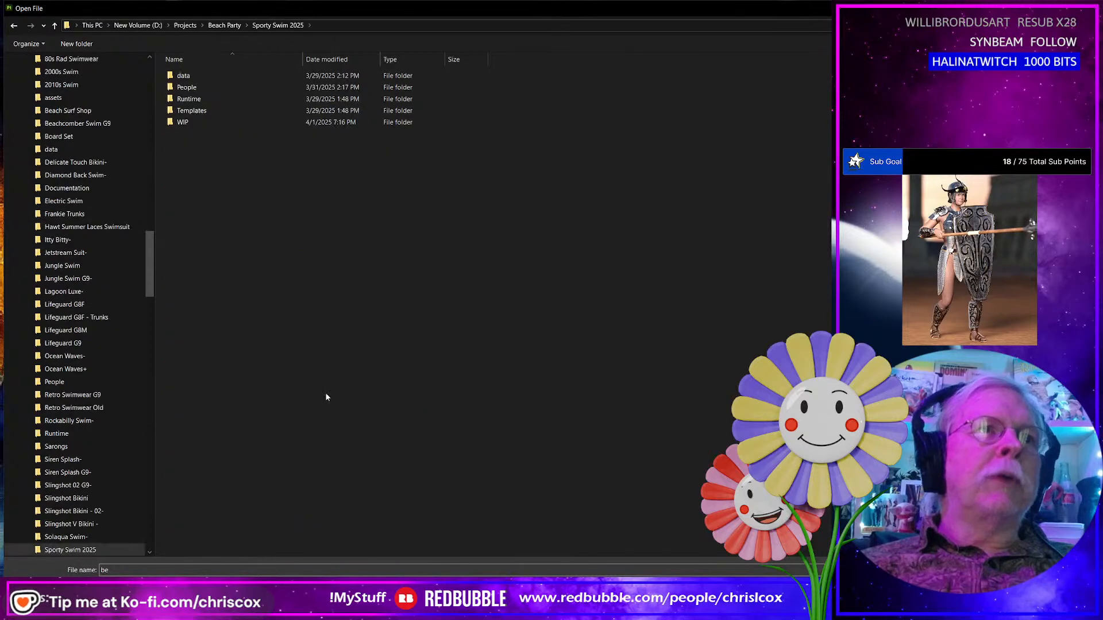
pyautogui.doubleClick(210, 123)
pyautogui.doubleClick(236, 133)
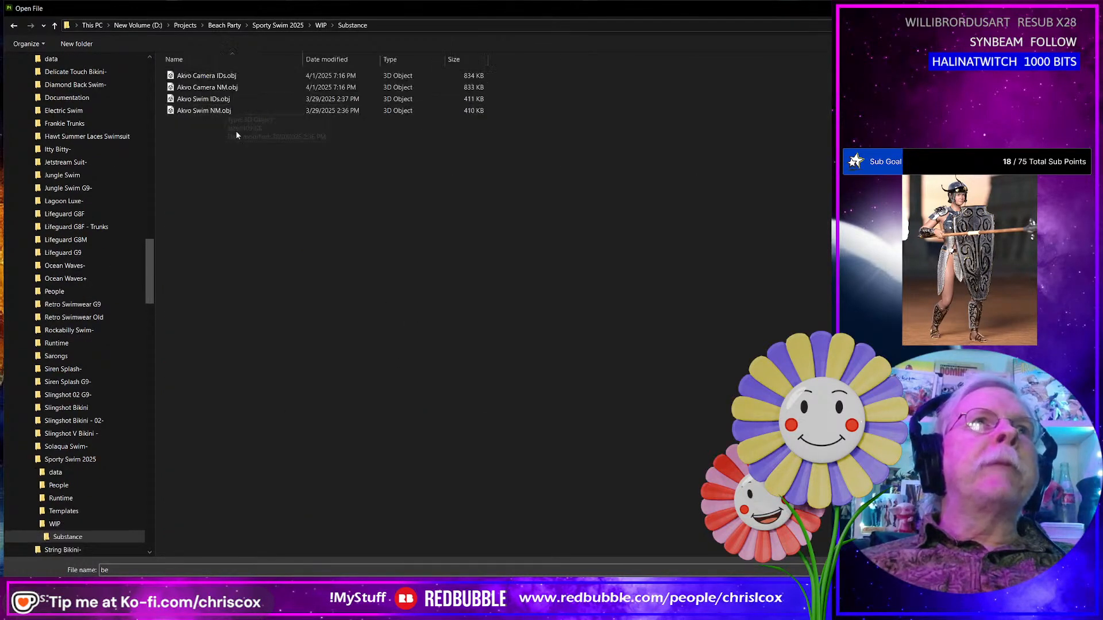
# Choose Akvo Camera NM.obj as the project mesh and apply the configuration, keeping stroke positions preserved on the mesh.
pyautogui.click(236, 86)
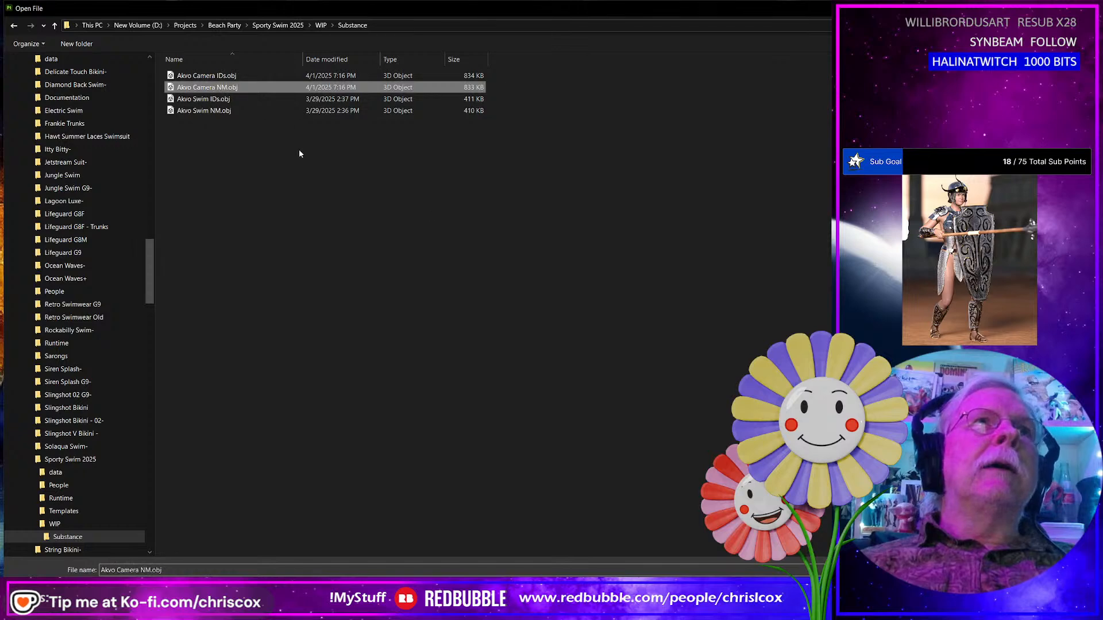
pyautogui.click(804, 590)
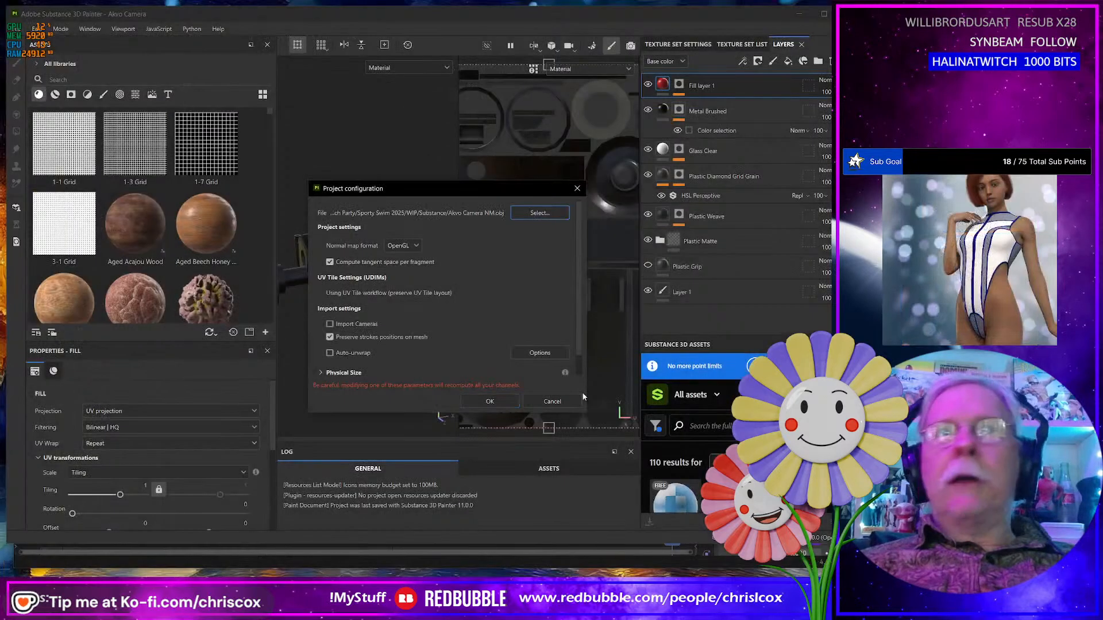
pyautogui.click(492, 402)
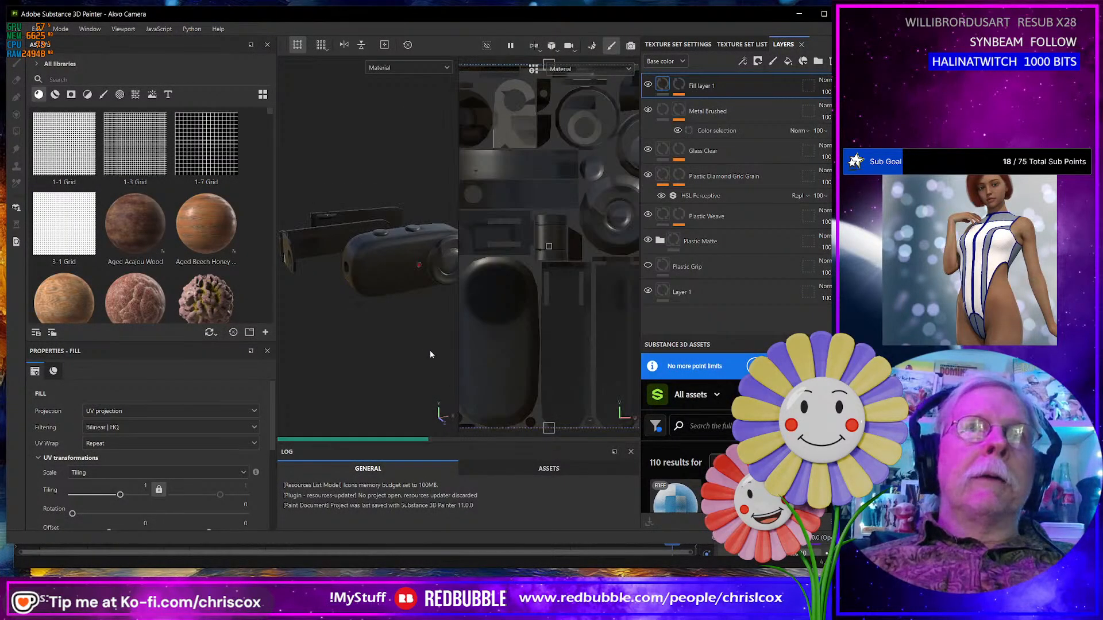
pyautogui.keyDown('alt'); pyautogui.moveTo(440, 378); pyautogui.dragTo(522, 330); pyautogui.keyUp('alt')
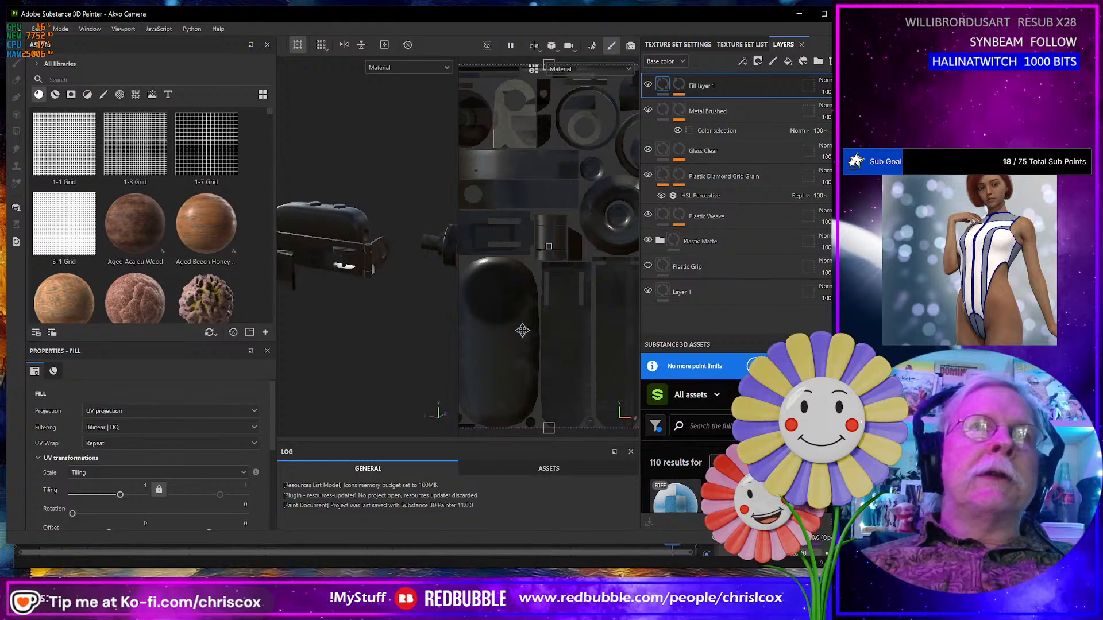
pyautogui.moveTo(403, 304)
pyautogui.keyDown('alt'); pyautogui.mouseDown()
pyautogui.moveTo(282, 291)
pyautogui.moveTo(410, 316)
pyautogui.mouseUp(); pyautogui.keyUp('alt')
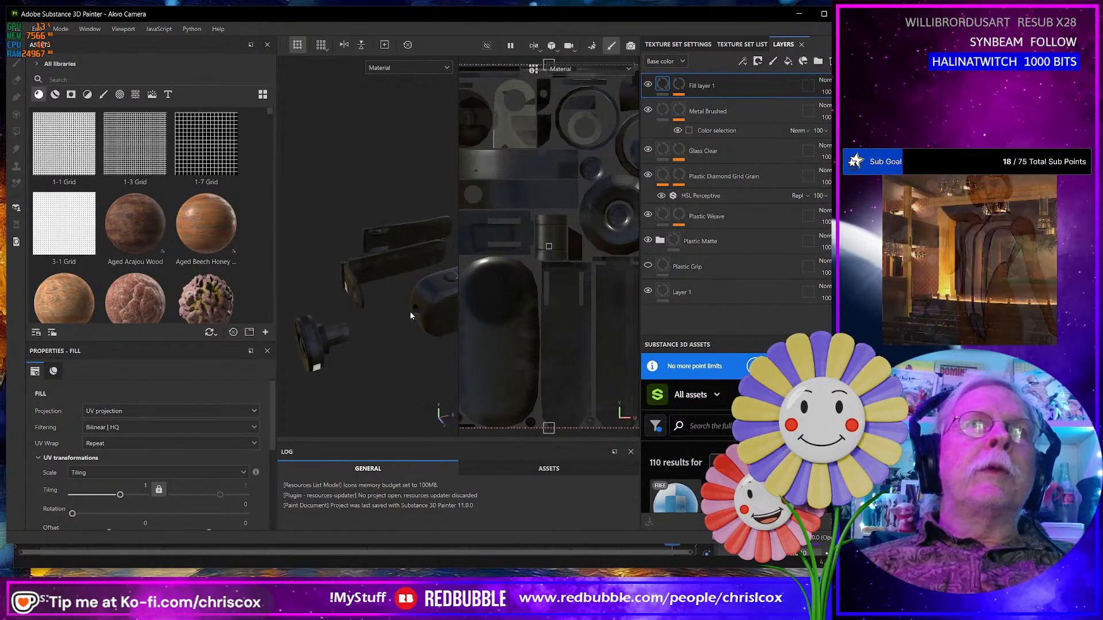
# Switch to mesh map baking mode and bake the ID map for DefaultMaterial.
pyautogui.click(61, 28)
pyautogui.click(81, 46)
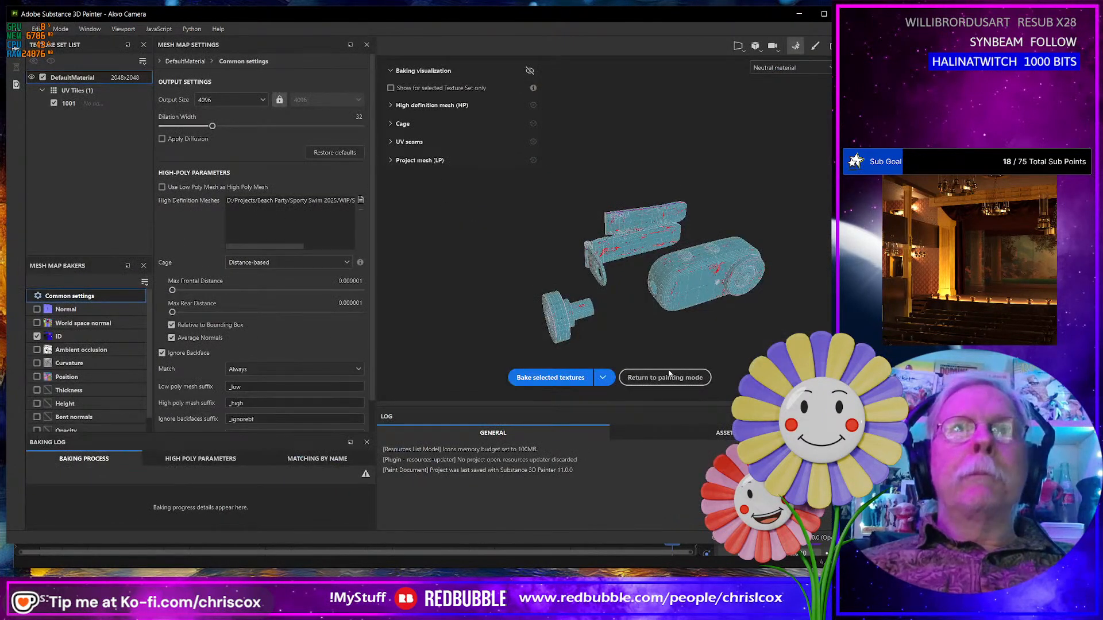
pyautogui.click(568, 378)
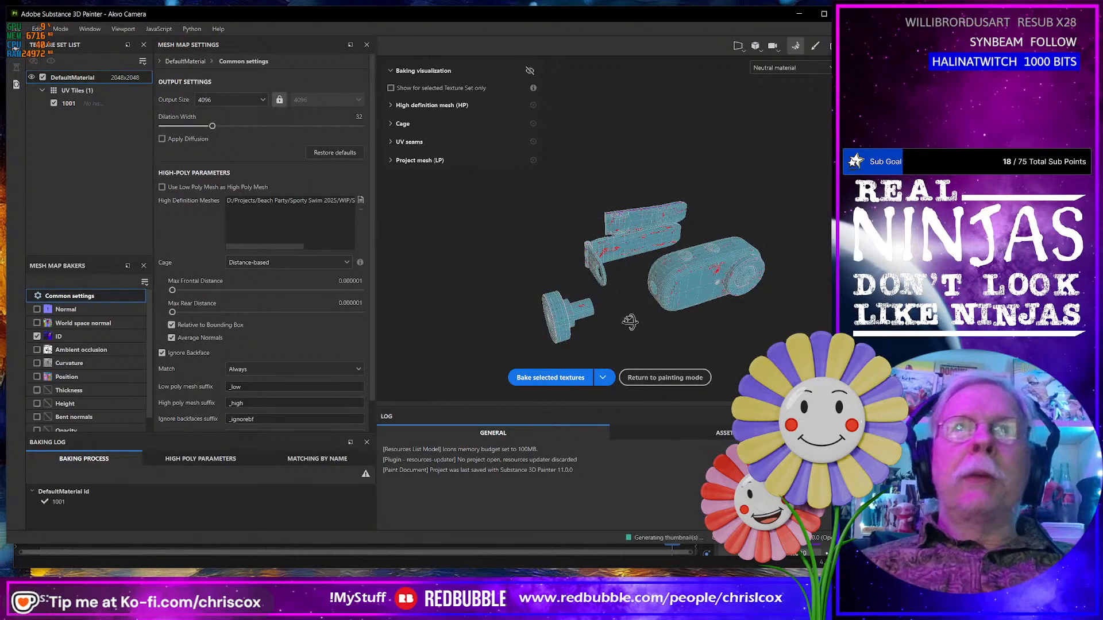
pyautogui.keyDown('alt'); pyautogui.moveTo(631, 322); pyautogui.dragTo(560, 321); pyautogui.keyUp('alt')
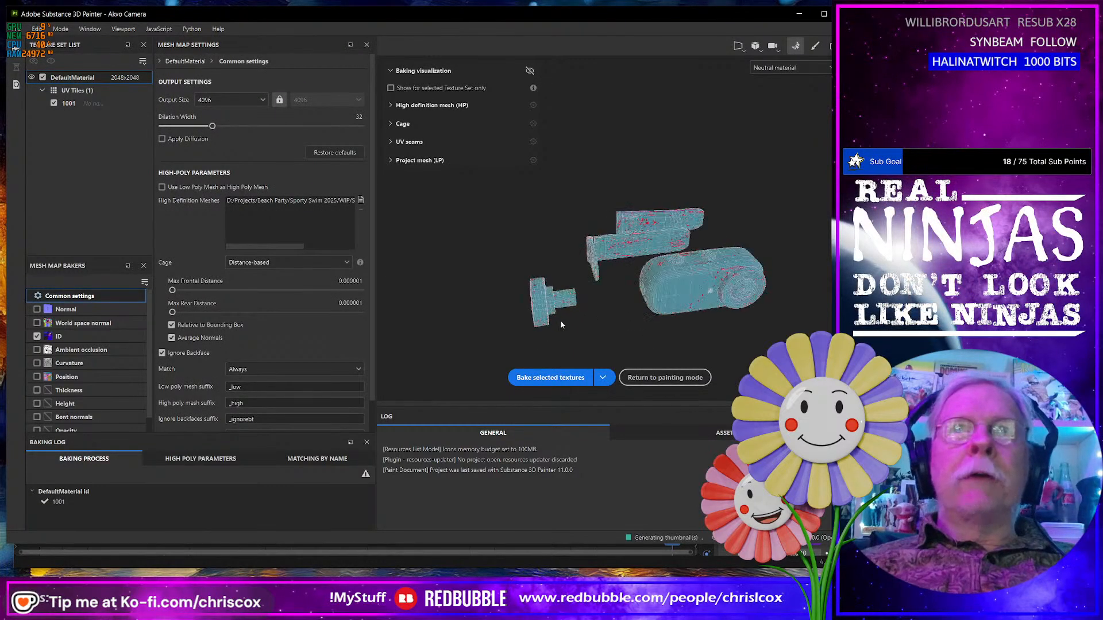
# Exclude the ID map from baking, restore the default high-poly parameters, and set the output size to 2048.
pyautogui.click(37, 336)
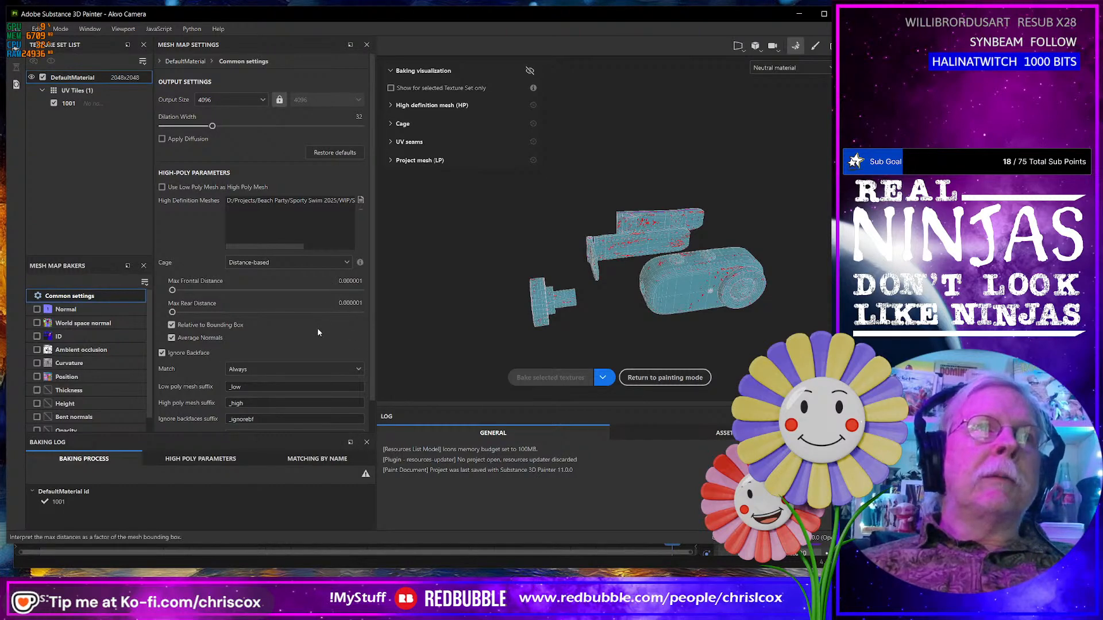
pyautogui.scroll(-1, 317, 327)
pyautogui.click(336, 421)
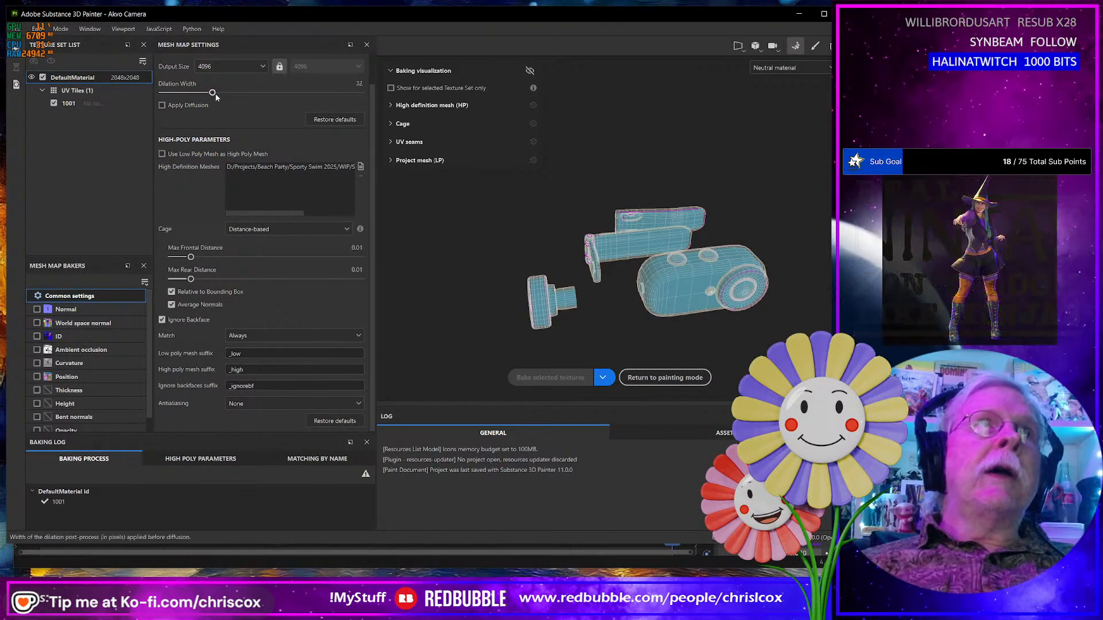
pyautogui.click(241, 64)
pyautogui.click(216, 145)
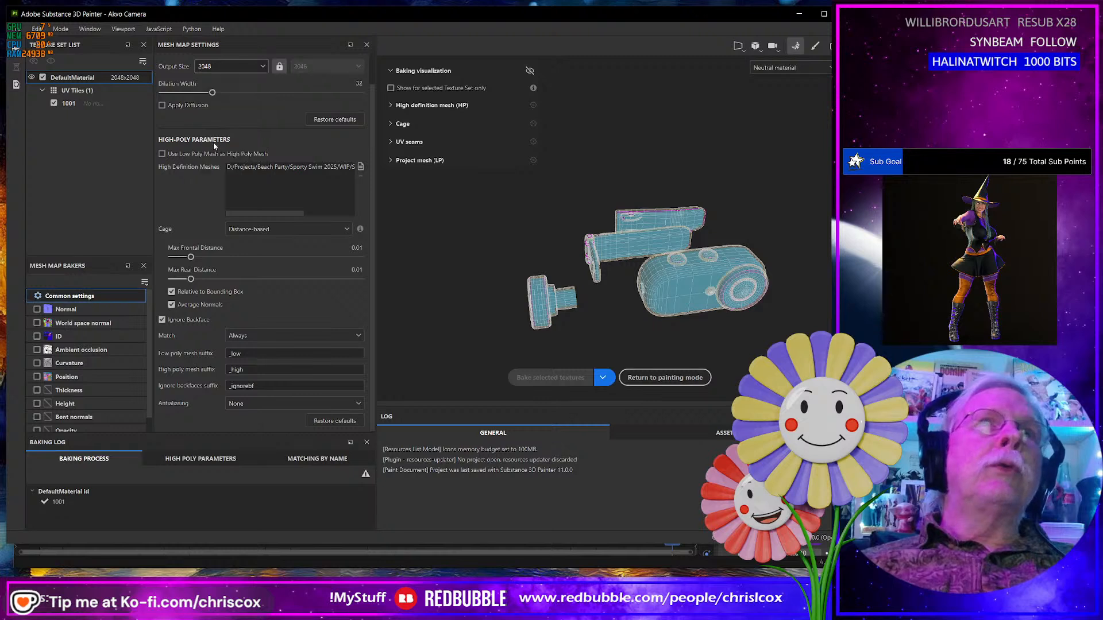
# Bake the Normal, World space normal, Ambient occlusion, Curvature and Position maps, and return to painting mode.
pyautogui.click(37, 309)
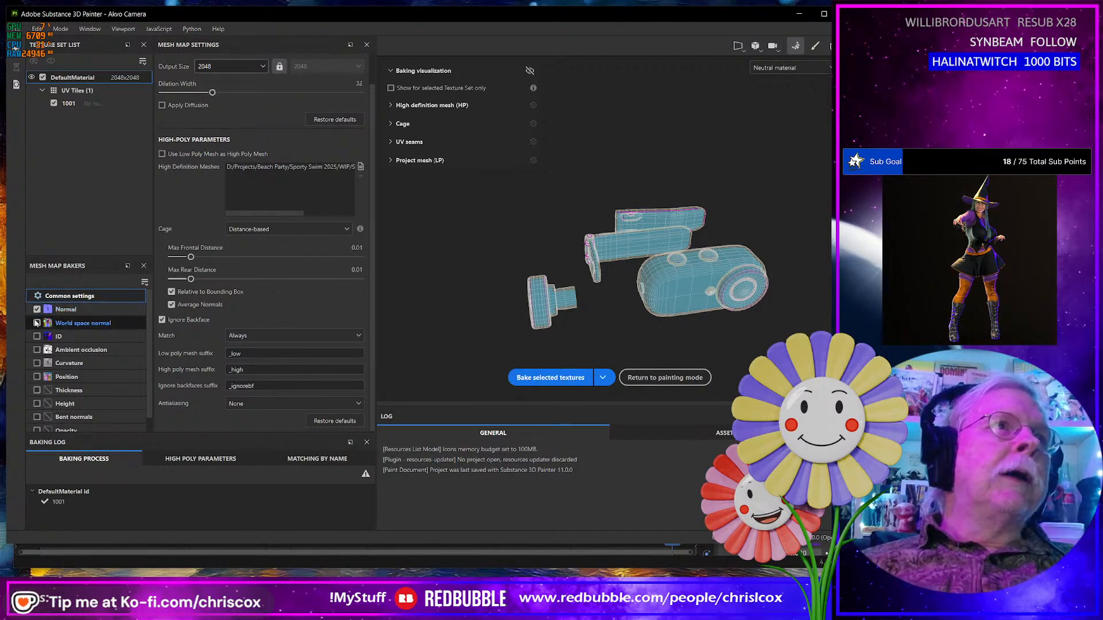
pyautogui.click(36, 363)
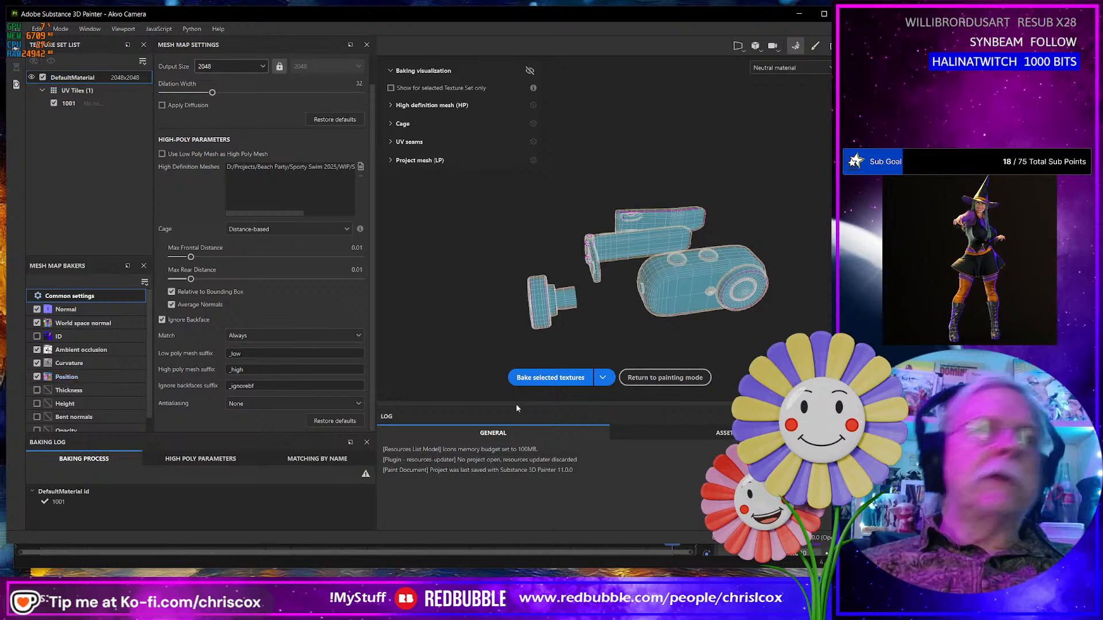
pyautogui.click(536, 379)
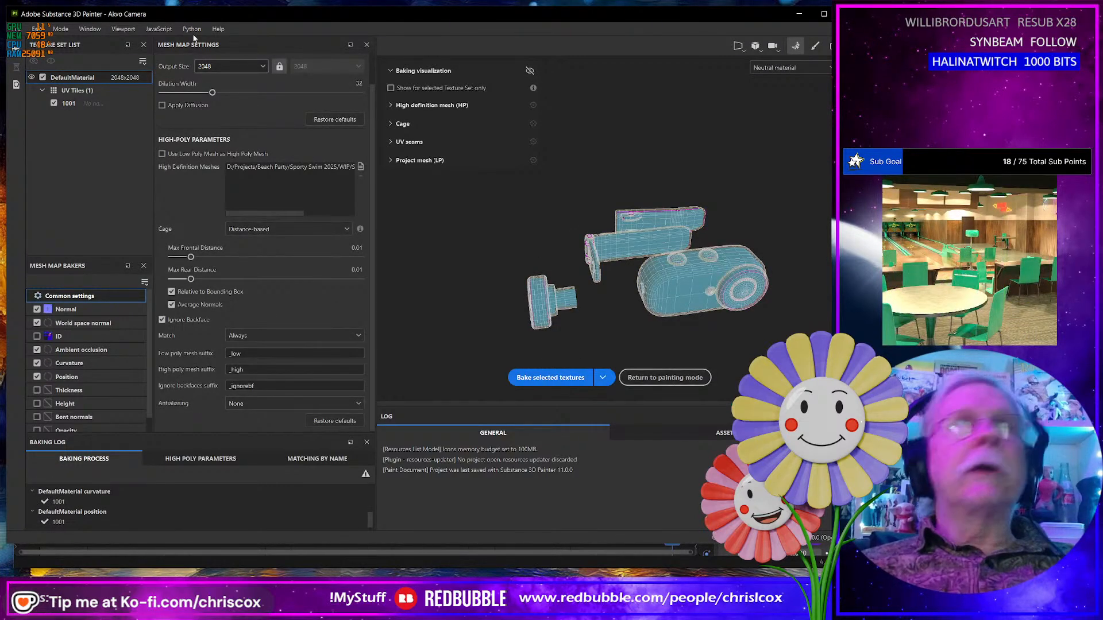
pyautogui.click(61, 29)
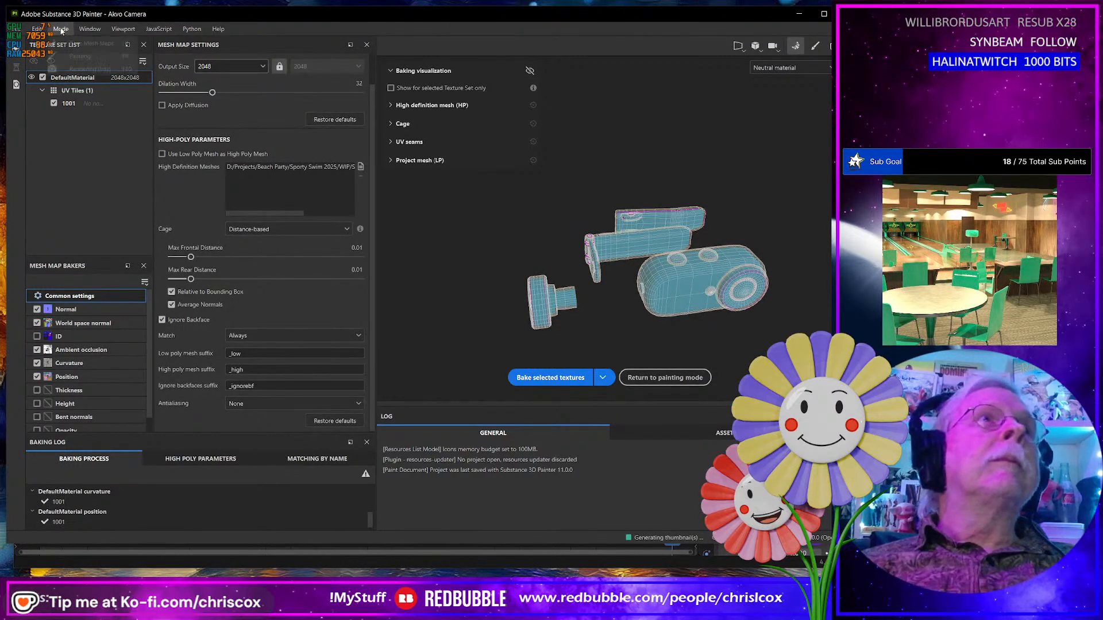
pyautogui.click(76, 56)
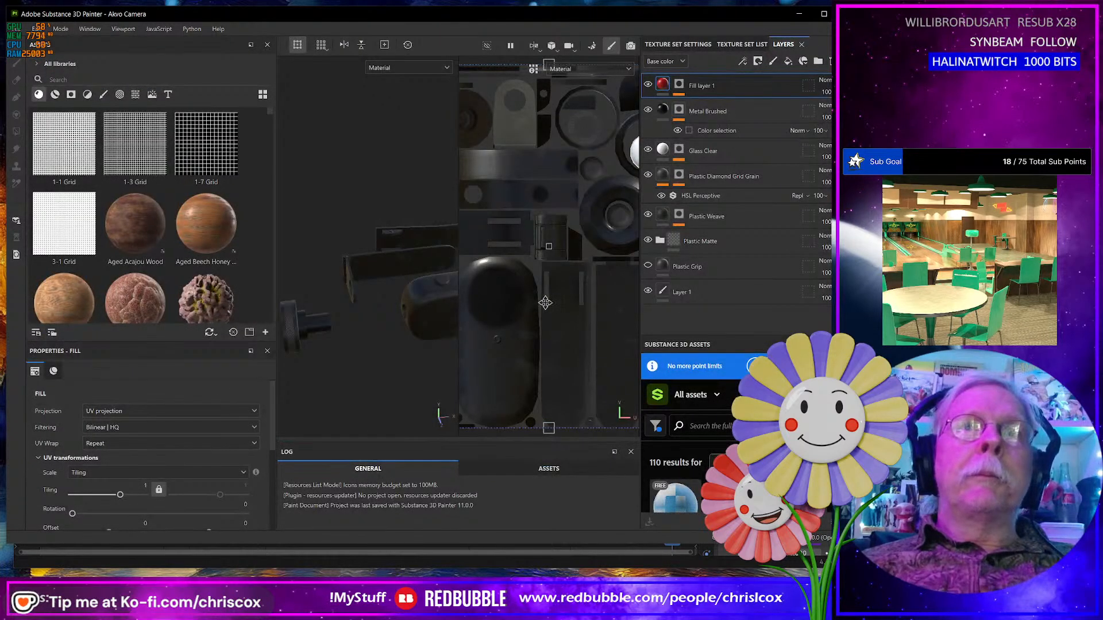
# Examine the textures on the knob, clips and camera body from several angles after the rebake.
pyautogui.moveTo(457, 273); pyautogui.dragTo(439, 293)
pyautogui.scroll(-3, 491, 325)
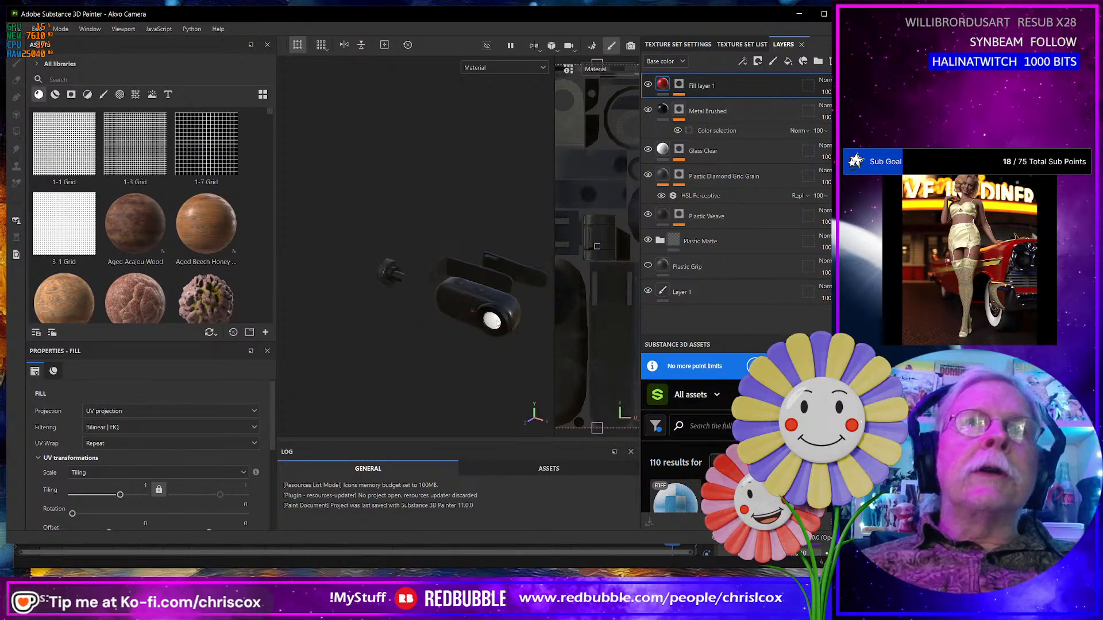
pyautogui.scroll(5, 491, 327)
pyautogui.scroll(4, 491, 327)
pyautogui.keyDown('alt'); pyautogui.moveTo(491, 327); pyautogui.dragTo(516, 336); pyautogui.keyUp('alt')
pyautogui.scroll(5, 387, 324)
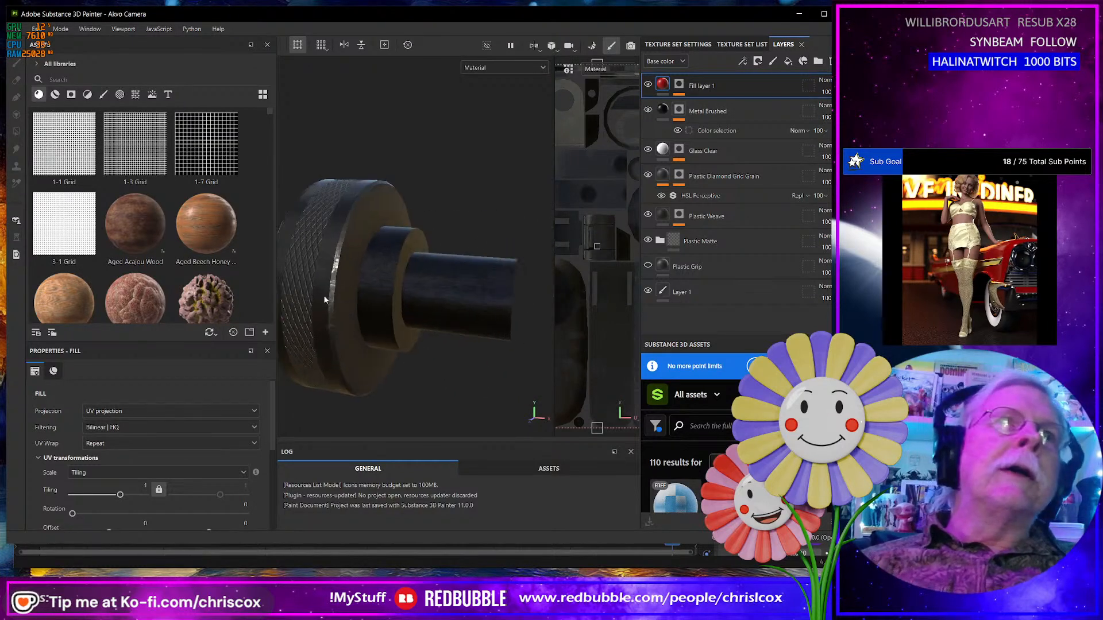
pyautogui.scroll(-5, 384, 348)
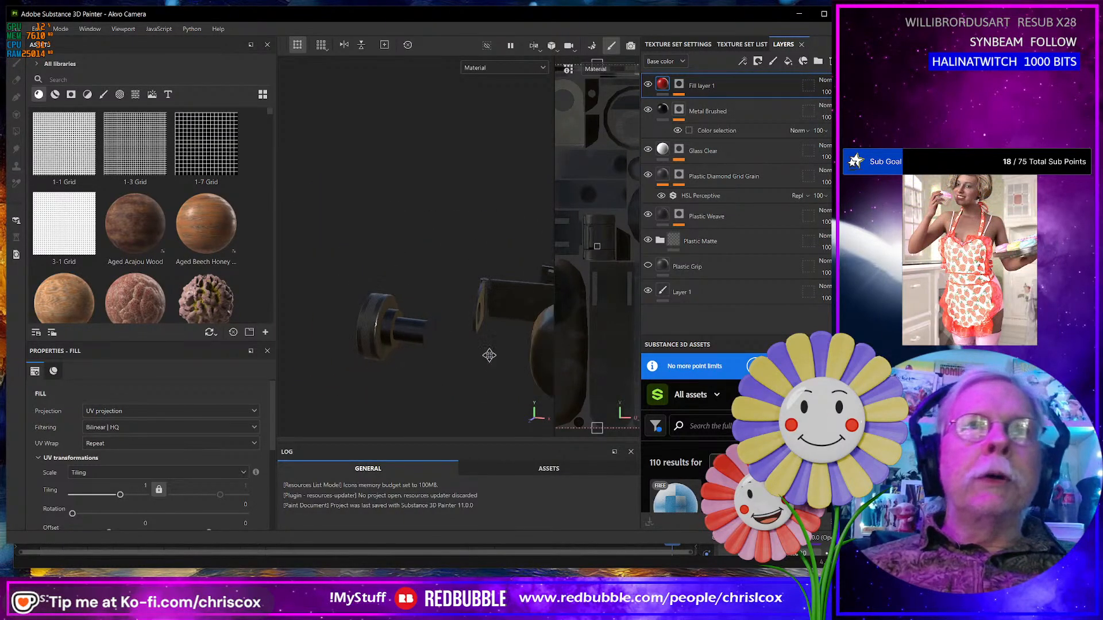
pyautogui.keyDown('alt'); pyautogui.moveTo(490, 354); pyautogui.dragTo(454, 351); pyautogui.keyUp('alt')
pyautogui.keyDown('alt'); pyautogui.moveTo(518, 387); pyautogui.dragTo(306, 369); pyautogui.keyUp('alt')
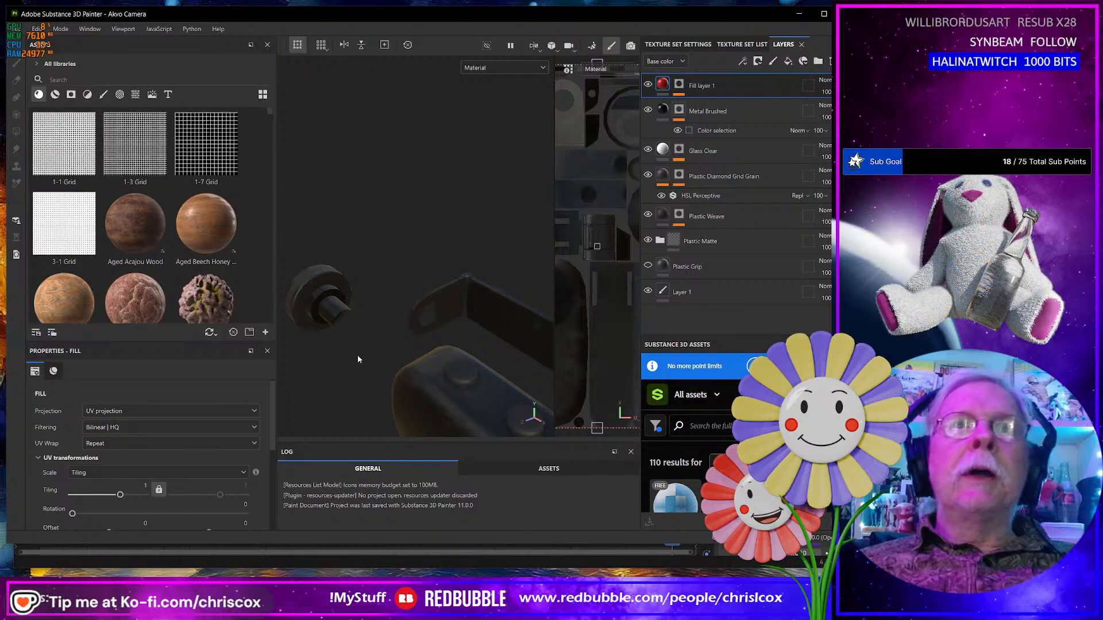
pyautogui.keyDown('alt'); pyautogui.moveTo(358, 355); pyautogui.dragTo(419, 339); pyautogui.keyUp('alt')
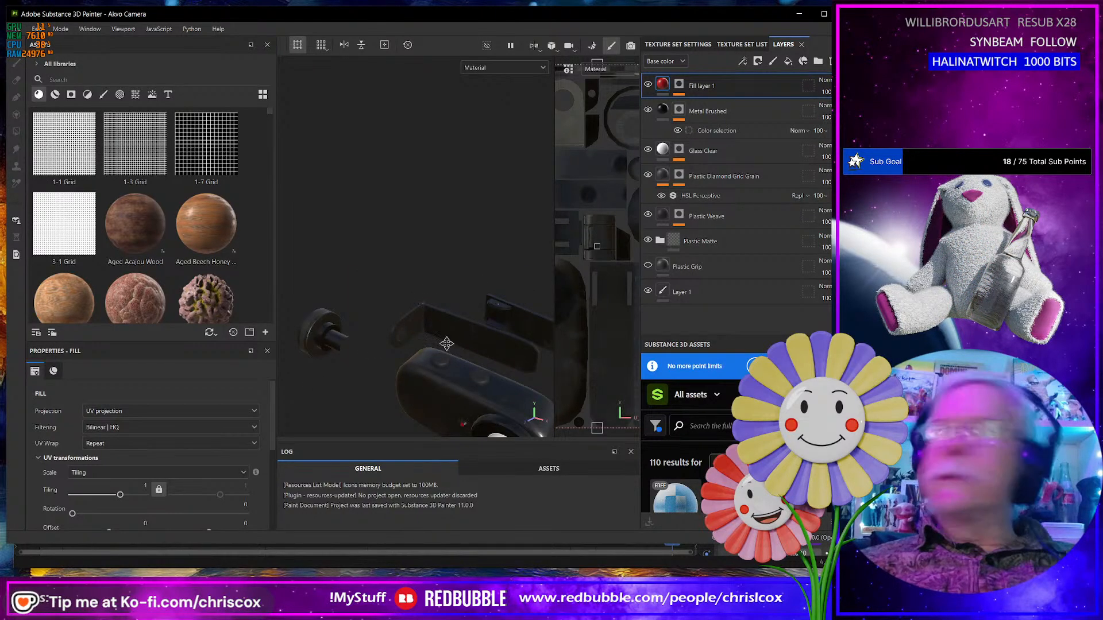
pyautogui.keyDown('alt'); pyautogui.moveTo(419, 339); pyautogui.dragTo(411, 308, button='middle'); pyautogui.keyUp('alt')
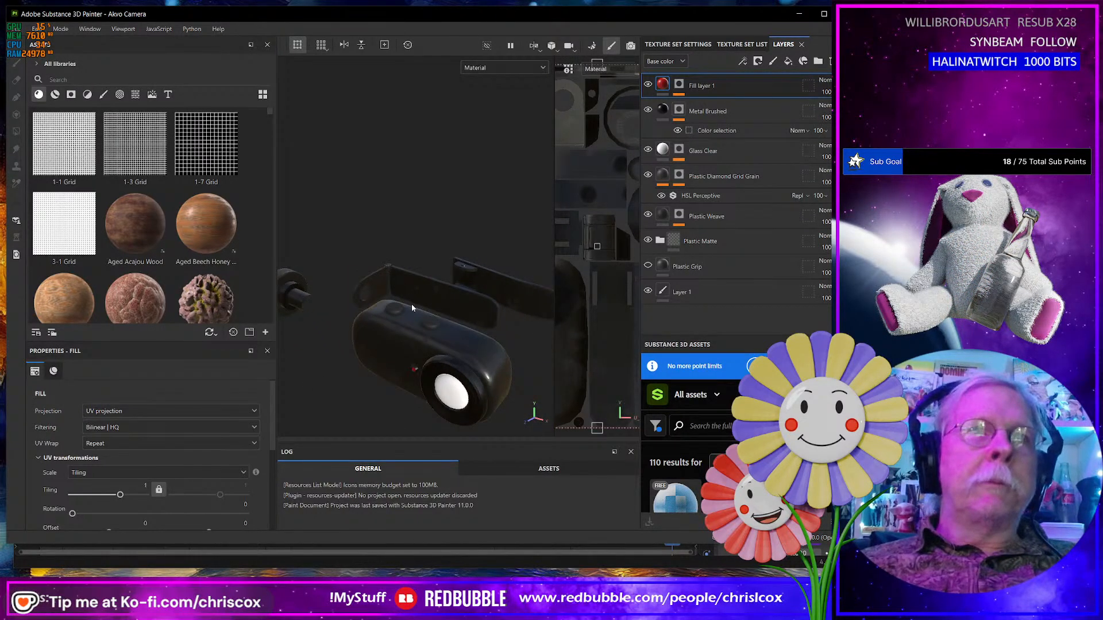
# Export the DefaultMaterial textures as 8-bit jpeg at size 2048, using the CCox-Clothes 5 Channels template.
pyautogui.hotkey('ctrl', 'shift', 'e')
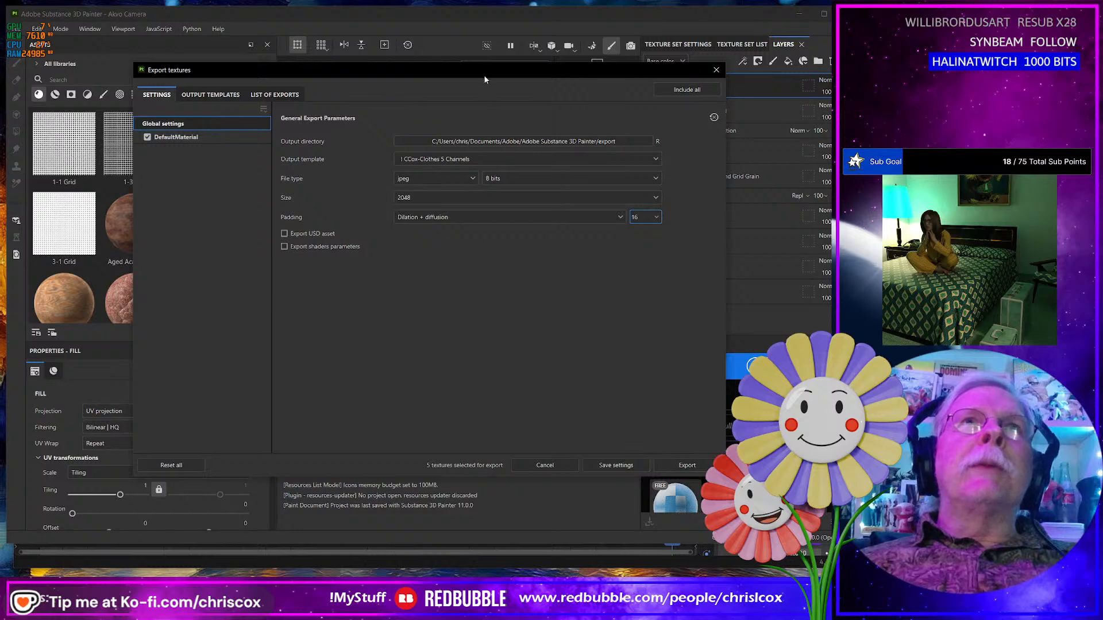
pyautogui.moveTo(485, 71); pyautogui.dragTo(545, 50)
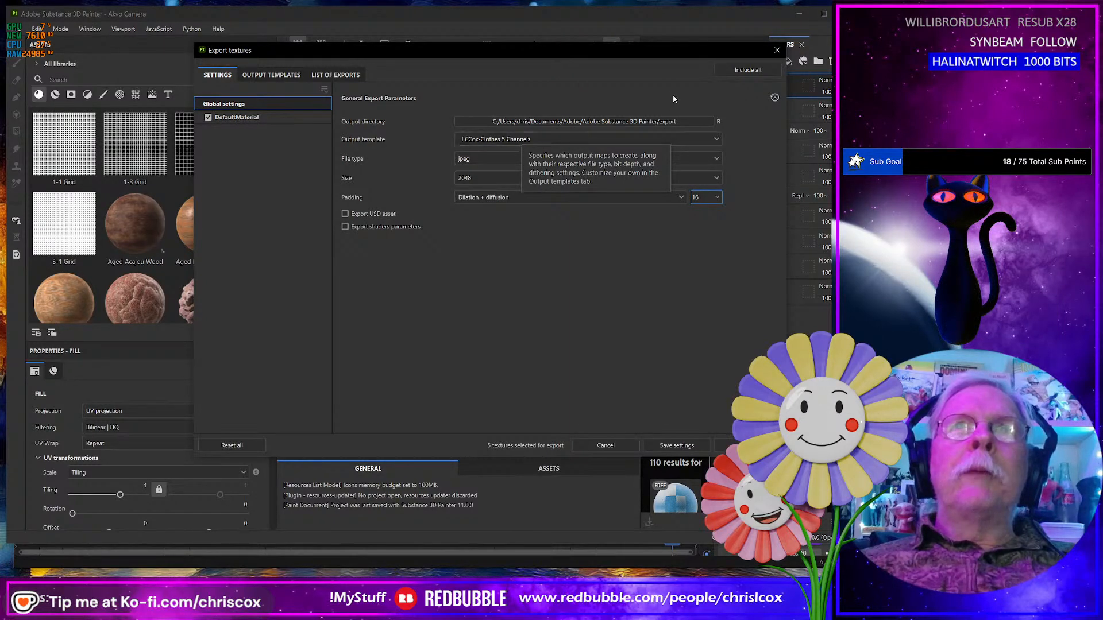
pyautogui.click(725, 445)
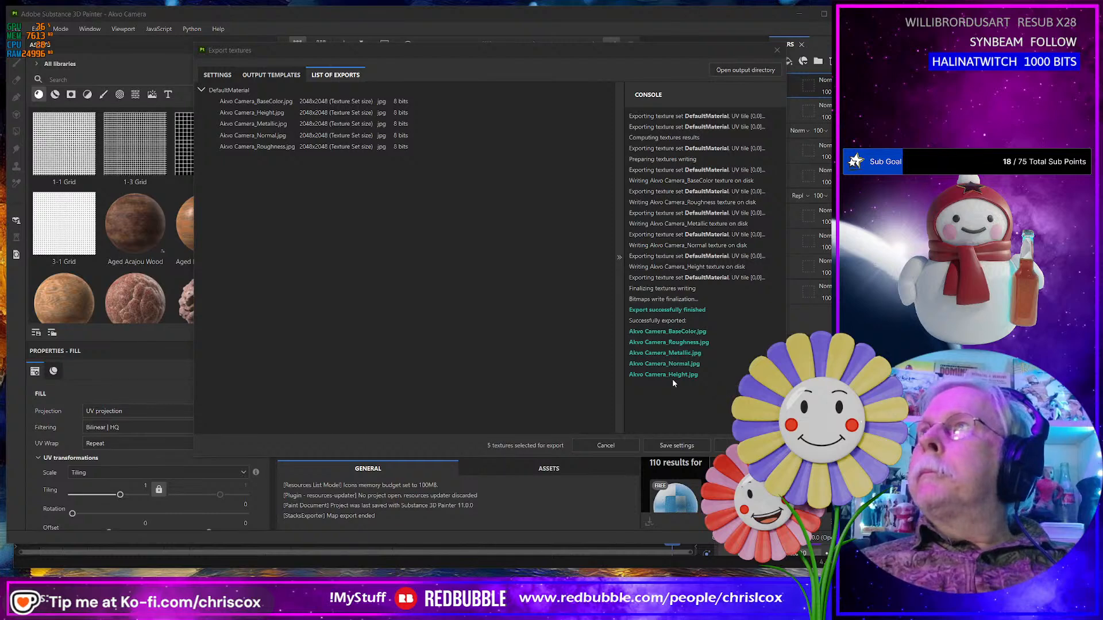
pyautogui.click(682, 404)
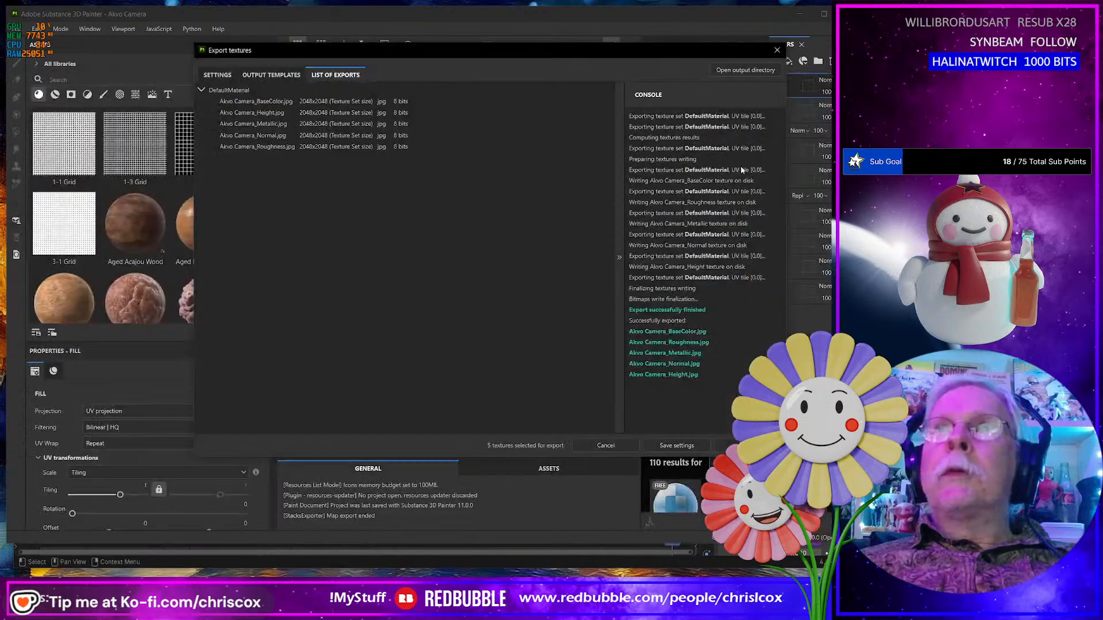
# Open the export output directory and delete the Meadow Muse Jewelry Height, Metallic, Normal and Roughness images.
pyautogui.click(741, 71)
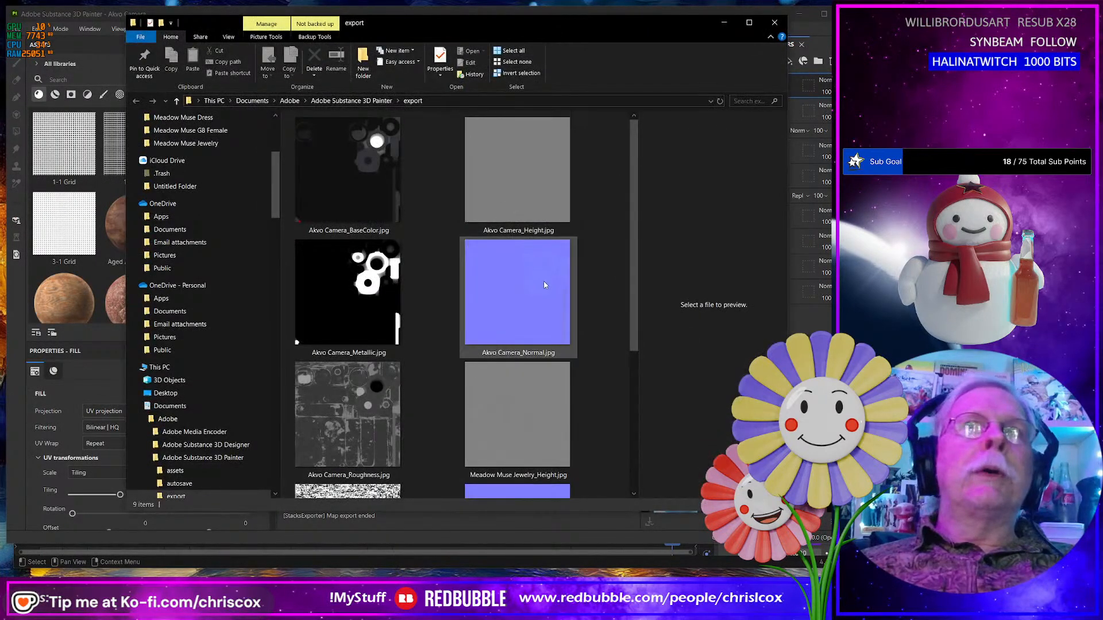
pyautogui.click(348, 408)
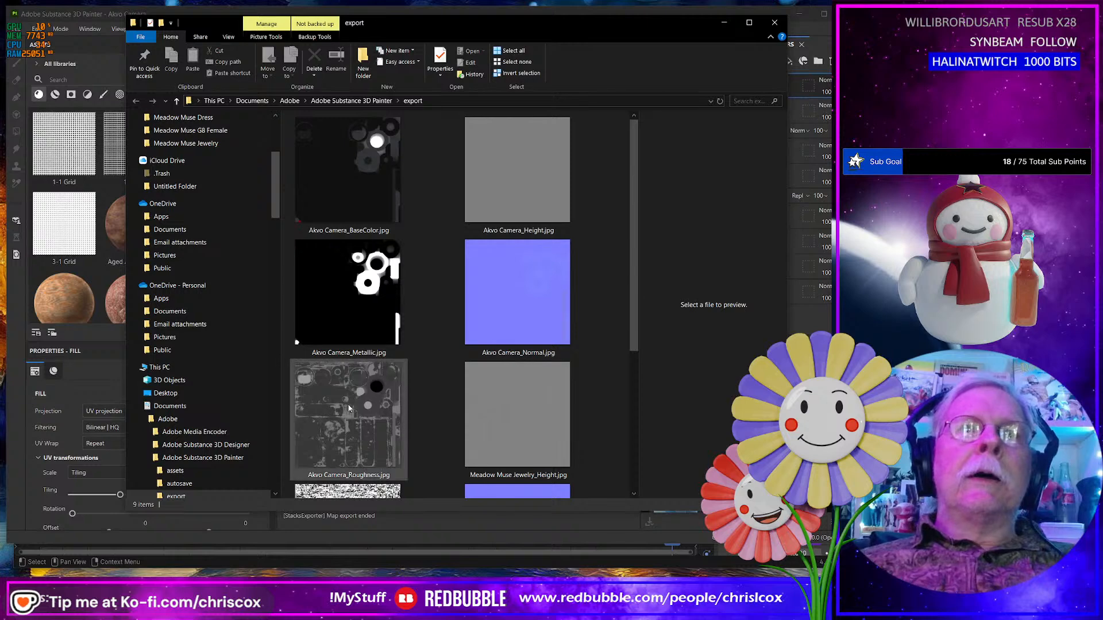
pyautogui.keyDown('shift'); pyautogui.click(344, 180); pyautogui.keyUp('shift')
pyautogui.scroll(-3, 441, 274)
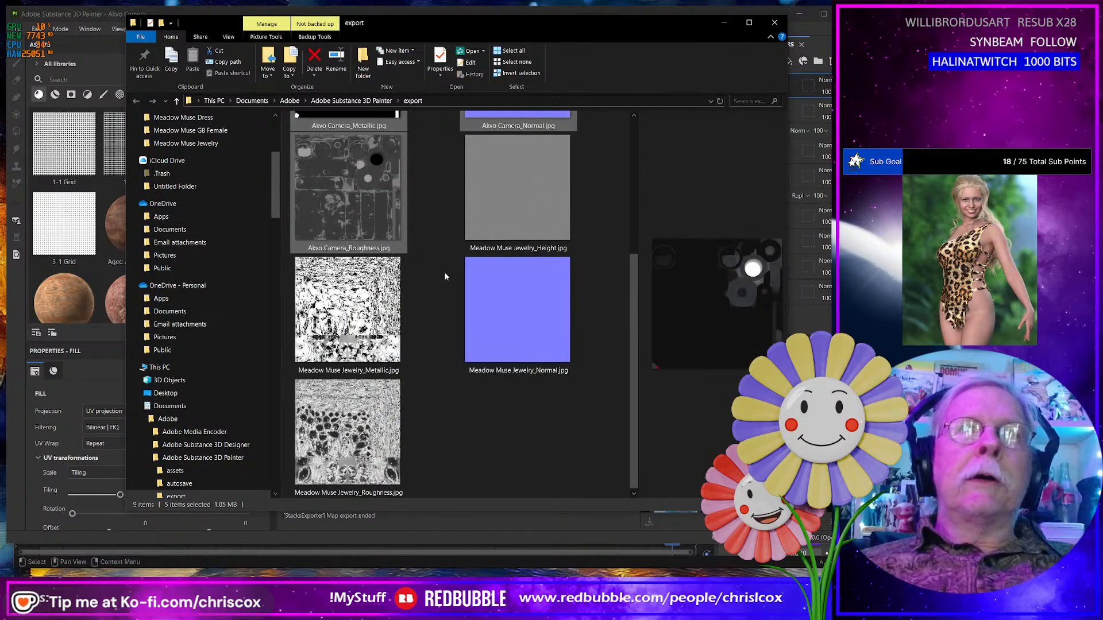
pyautogui.click(467, 194)
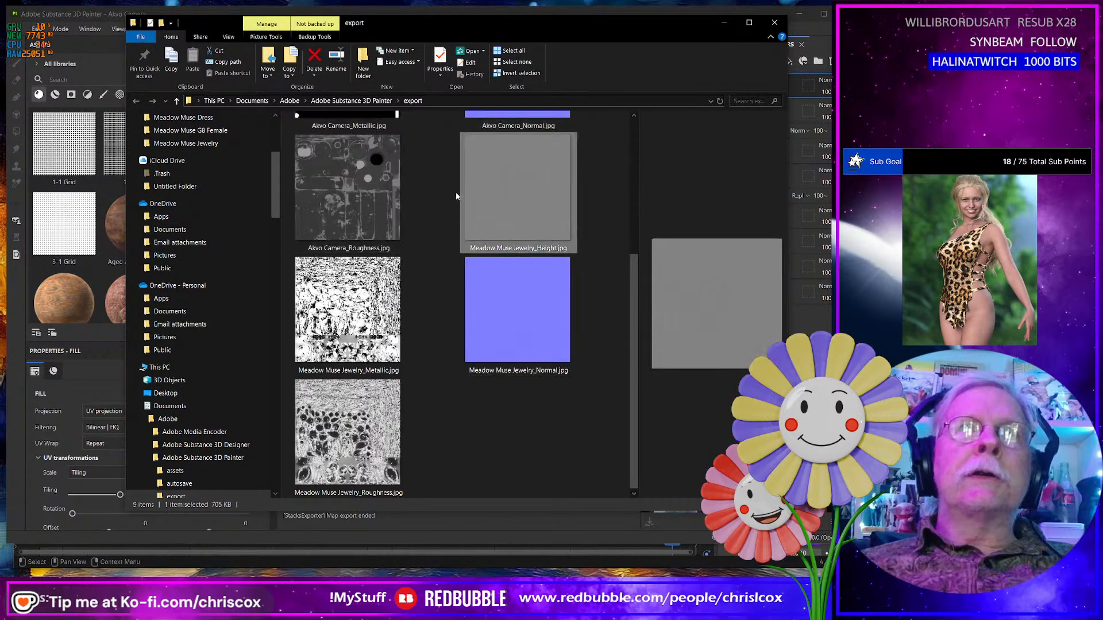
pyautogui.click(366, 219)
pyautogui.keyDown('shift'); pyautogui.click(360, 442); pyautogui.keyUp('shift')
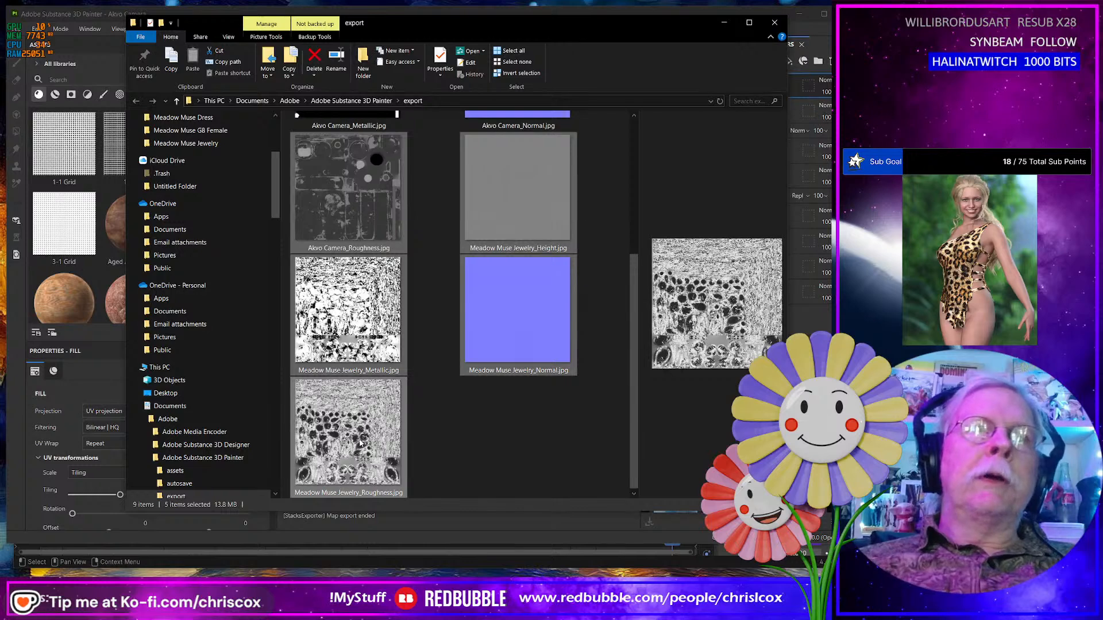
pyautogui.click(493, 233)
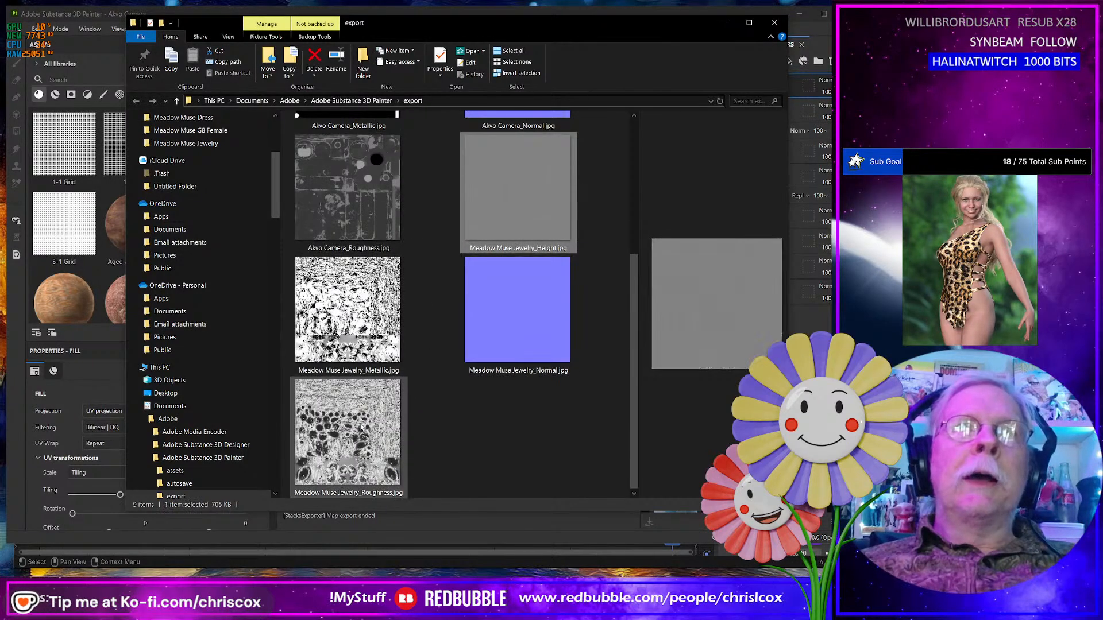
pyautogui.keyDown('shift'); pyautogui.click(362, 428); pyautogui.keyUp('shift')
pyautogui.press('Delete')
# Cut all the Akvo Camera texture images from the export folder, from BaseColor through Roughness.
pyautogui.click(361, 426)
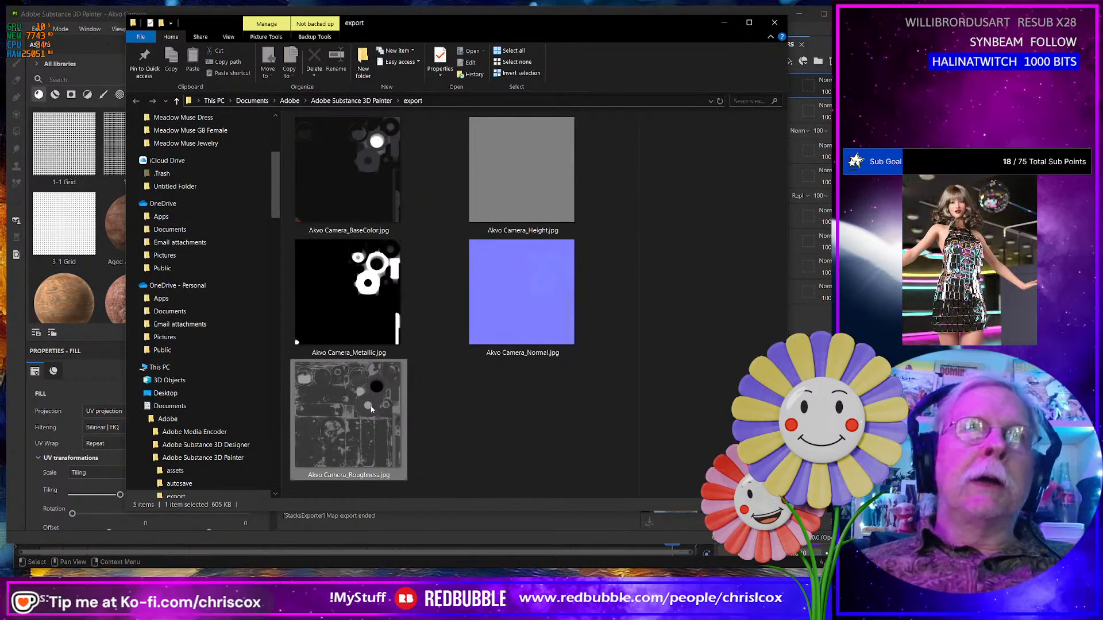
pyautogui.keyDown('shift'); pyautogui.click(358, 209); pyautogui.keyUp('shift')
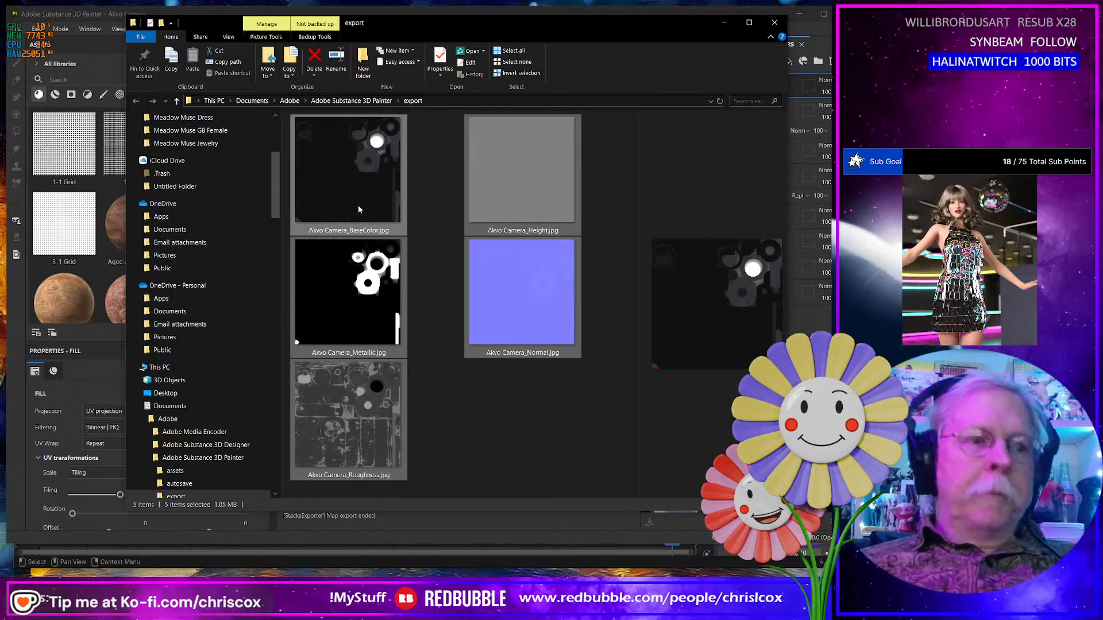
pyautogui.hotkey('ctrl', 'x')
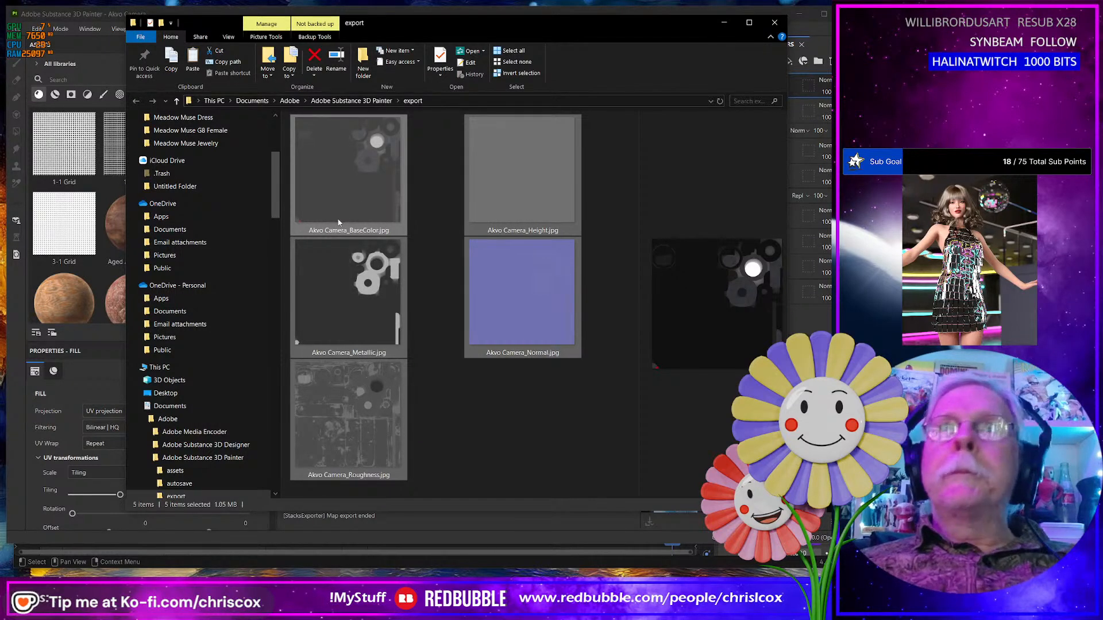
# Open a second File Explorer window and go to the Beach Party folder inside Projects on New Volume (D:).
pyautogui.press('super+e')
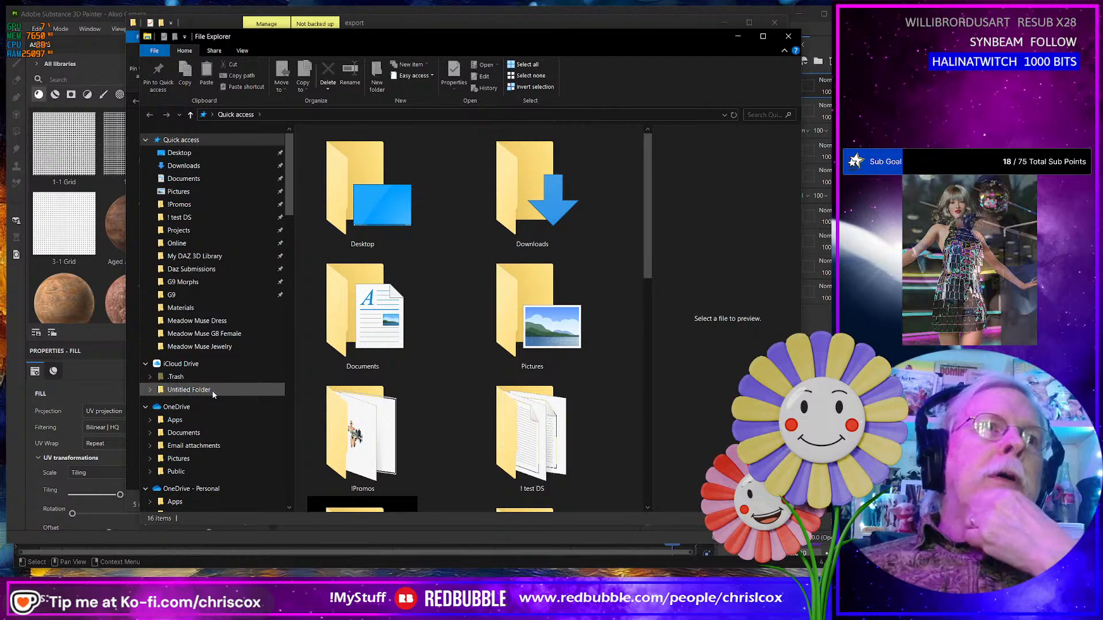
pyautogui.scroll(-2, 213, 395)
pyautogui.scroll(-4, 213, 397)
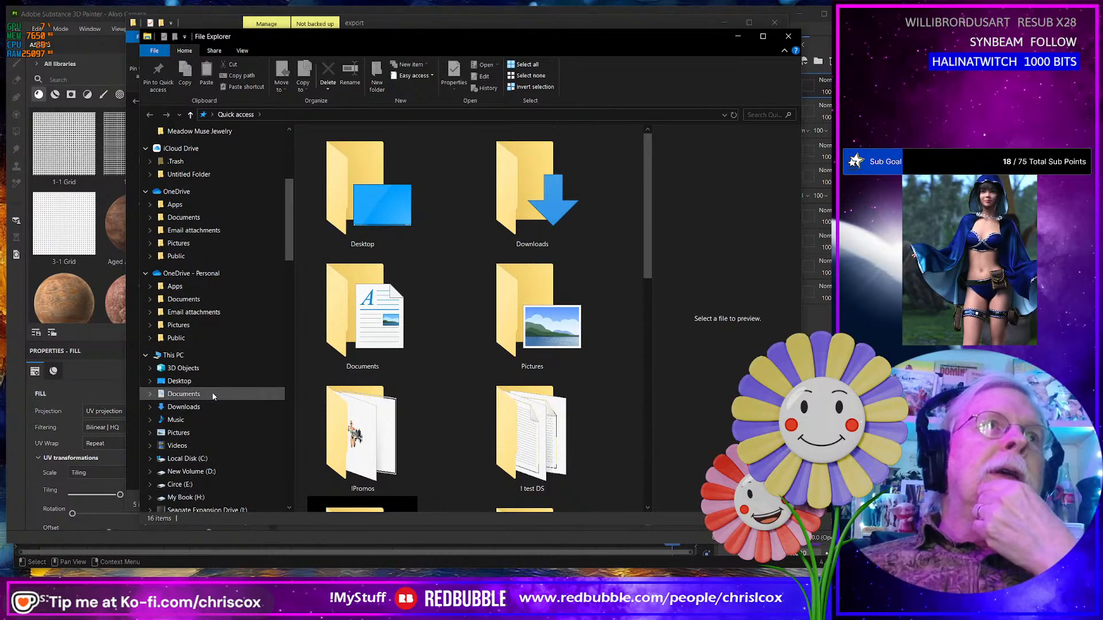
pyautogui.scroll(-2, 214, 396)
pyautogui.click(213, 398)
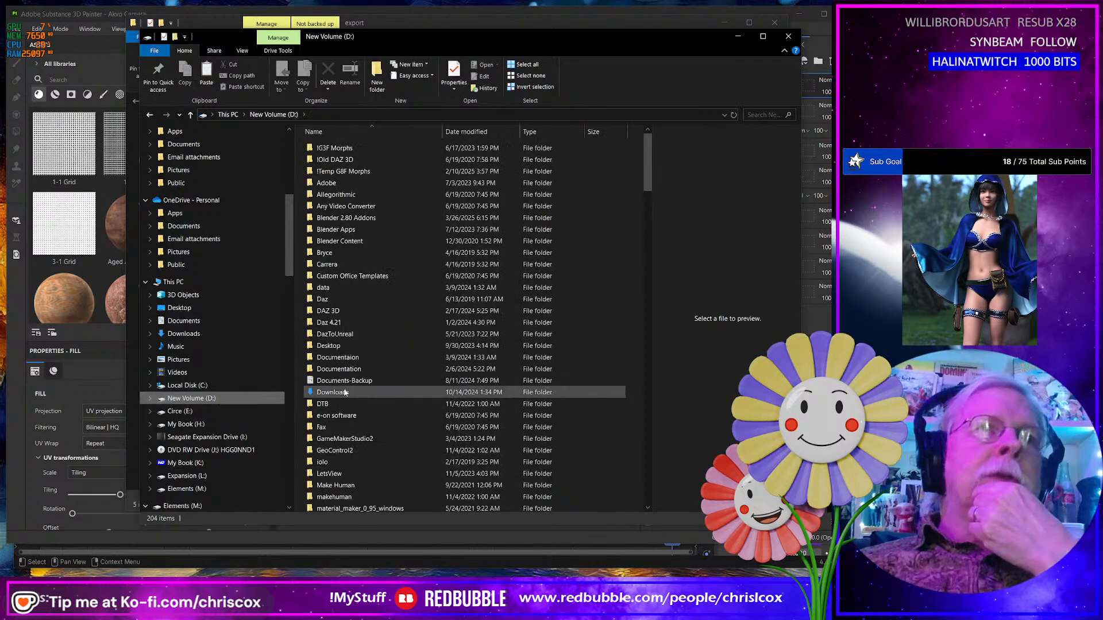
pyautogui.click(339, 392)
pyautogui.scroll(-10, 339, 392)
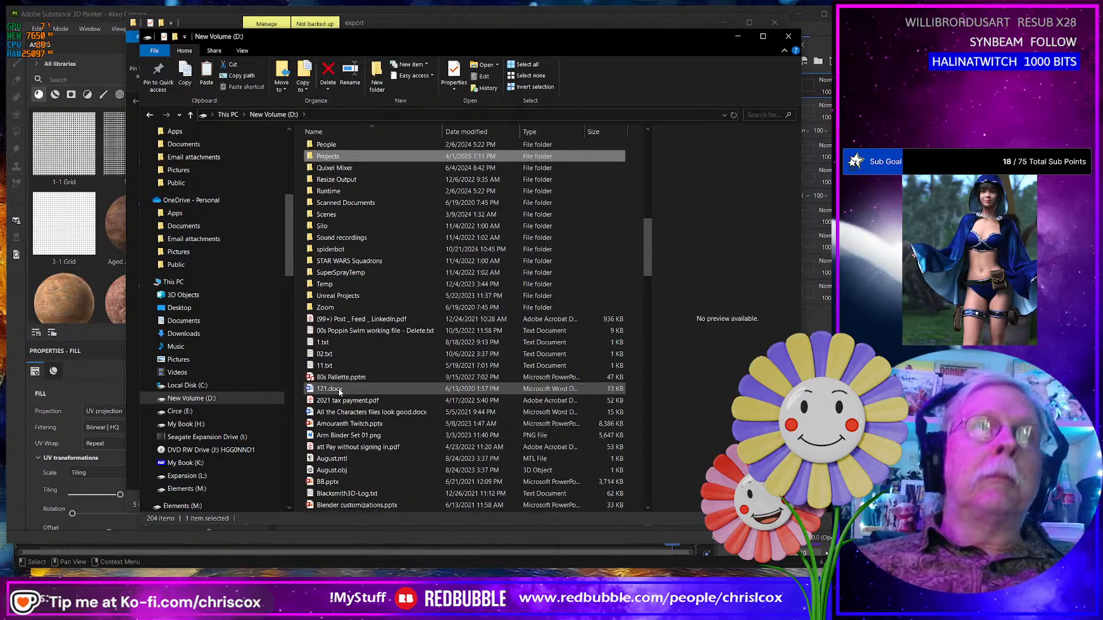
pyautogui.doubleClick(339, 392)
pyautogui.write('be')
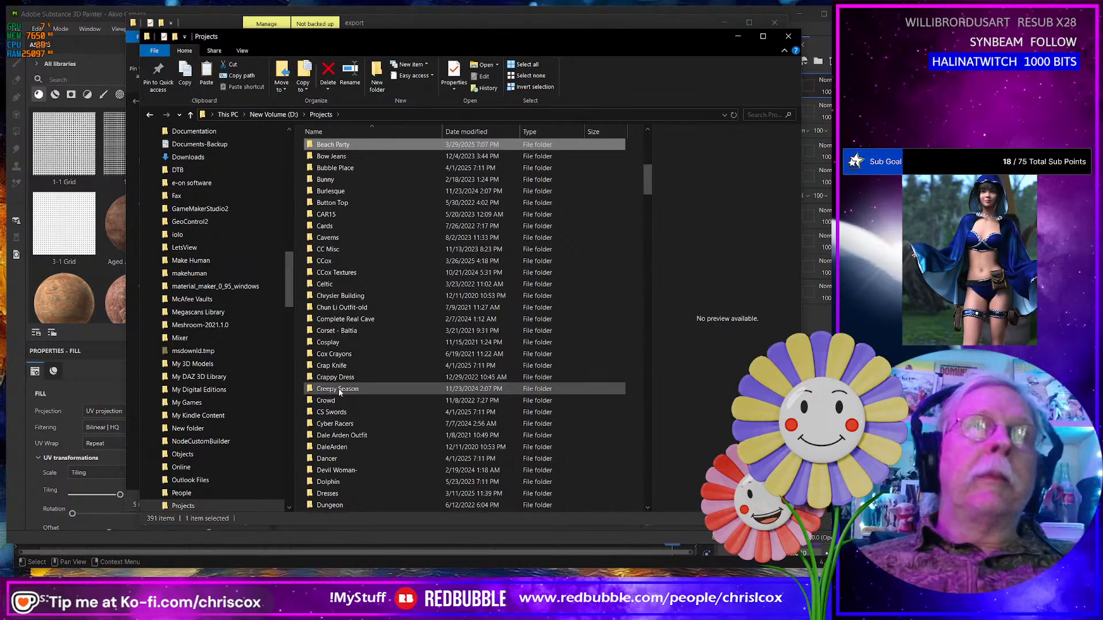
pyautogui.write('b')
pyautogui.press('Up')
pyautogui.press('Return')
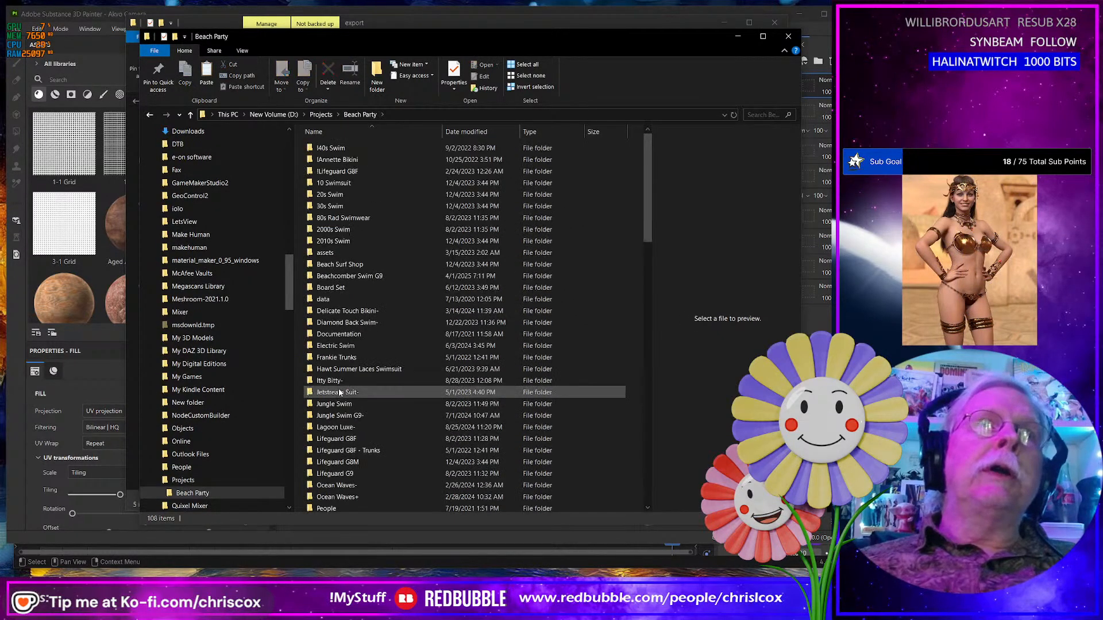
# Move the cut textures into Sporty Swim 2025\Runtime\Textures\CCox\Akvo Camera, replacing the files already in the destination.
pyautogui.scroll(-6, 360, 425)
pyautogui.scroll(-4, 361, 425)
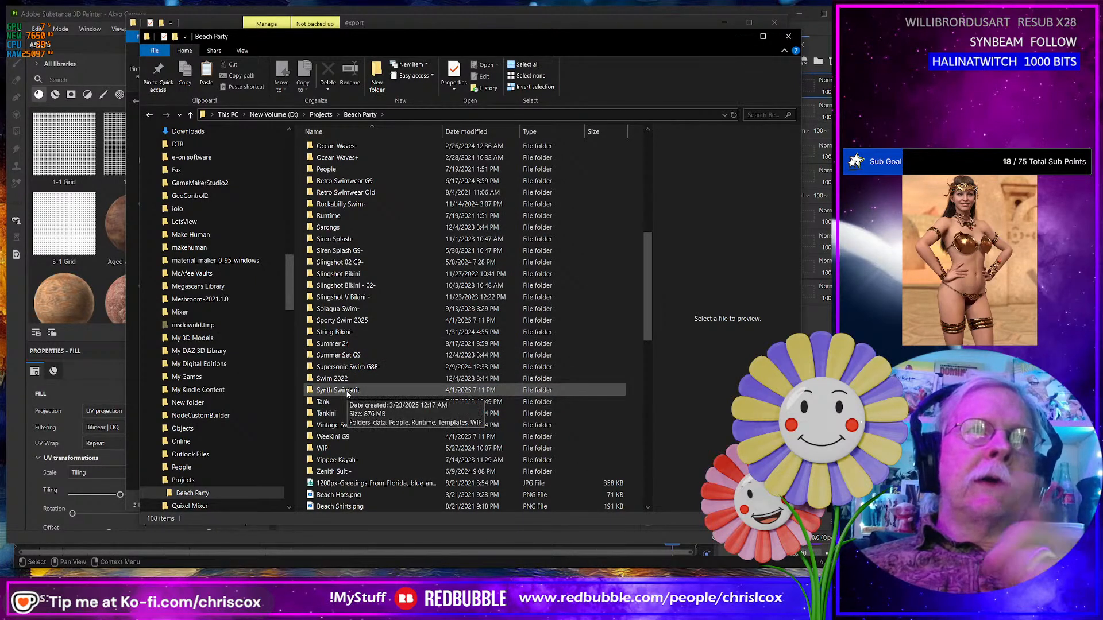
pyautogui.doubleClick(351, 320)
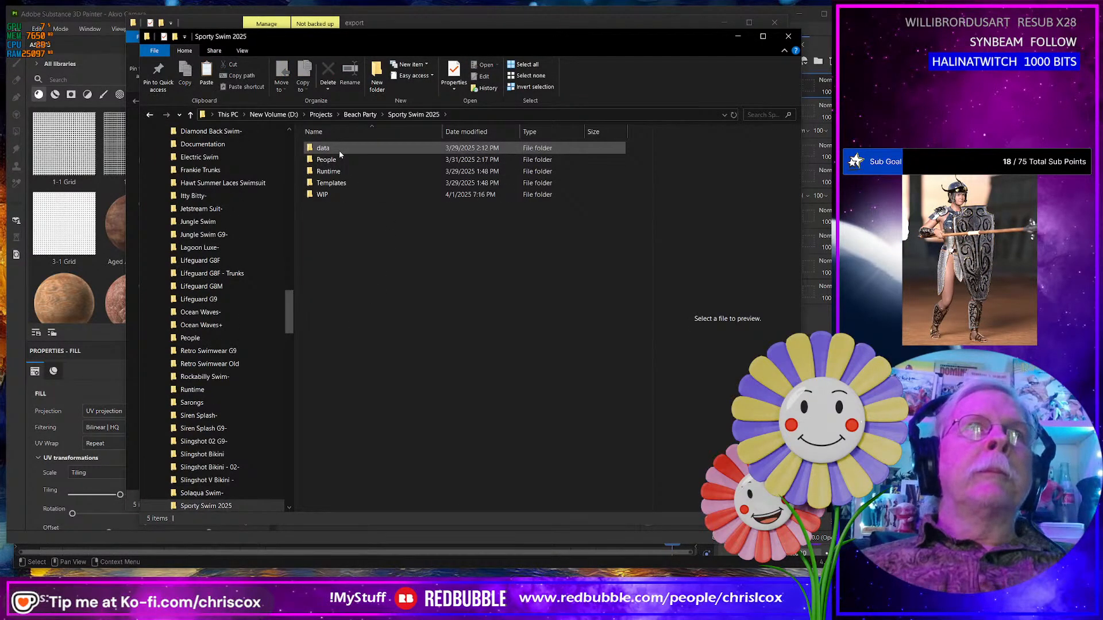
pyautogui.doubleClick(336, 170)
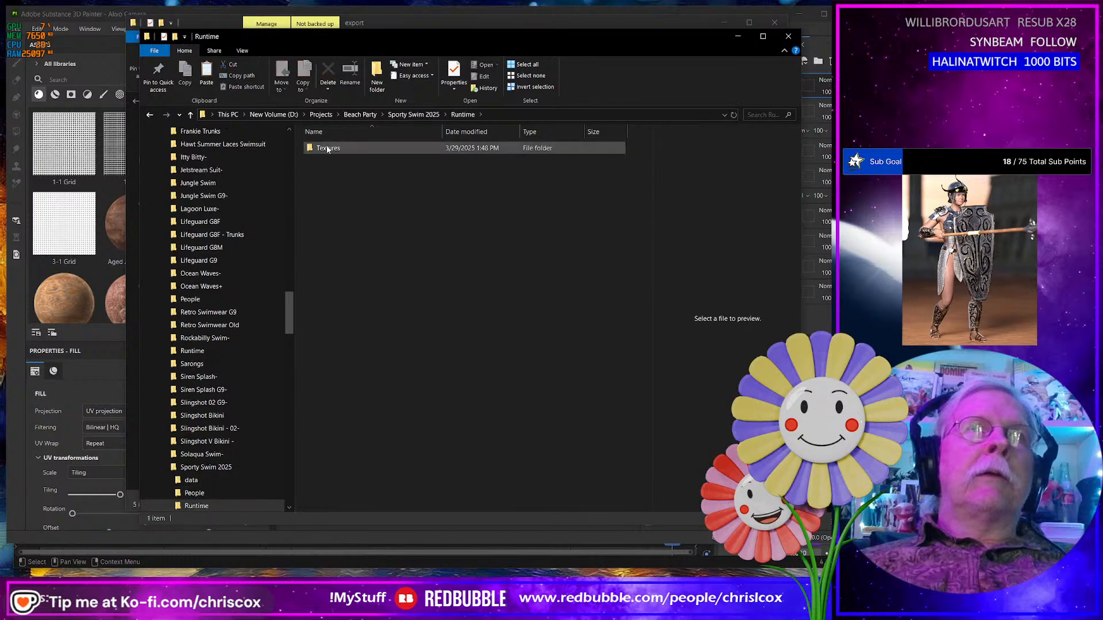
pyautogui.doubleClick(327, 148)
pyautogui.doubleClick(339, 148)
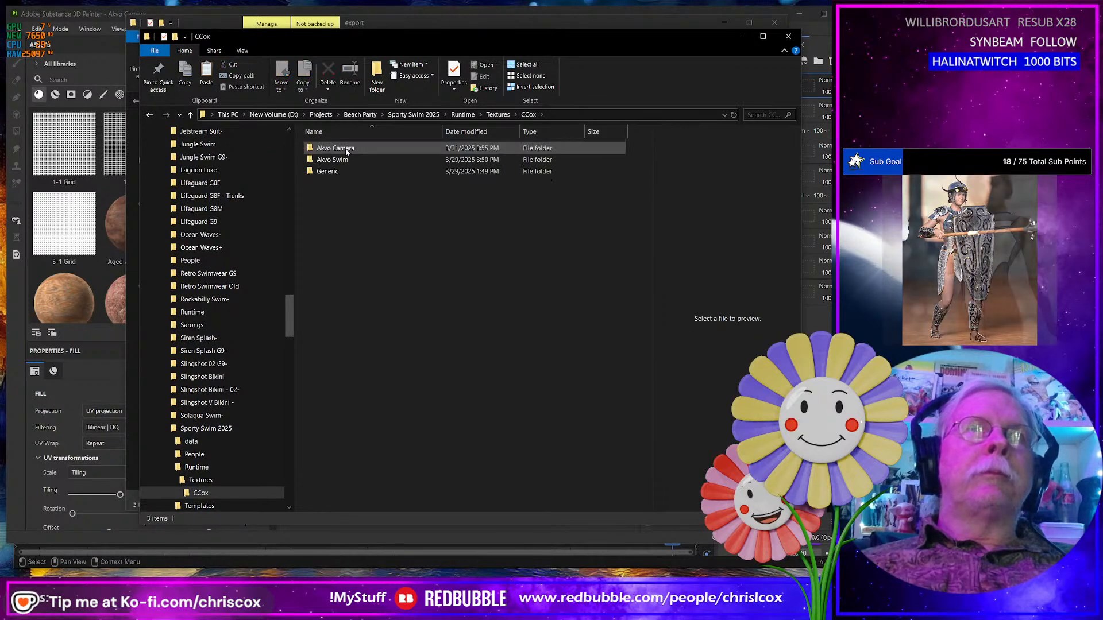
pyautogui.doubleClick(335, 148)
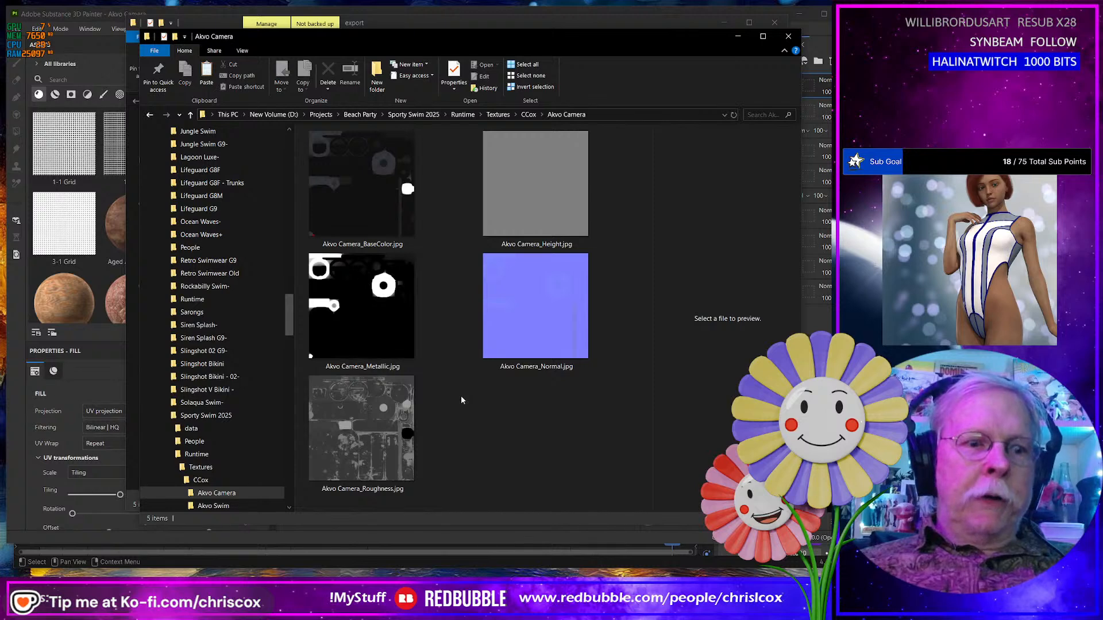
pyautogui.hotkey('ctrl', 'v')
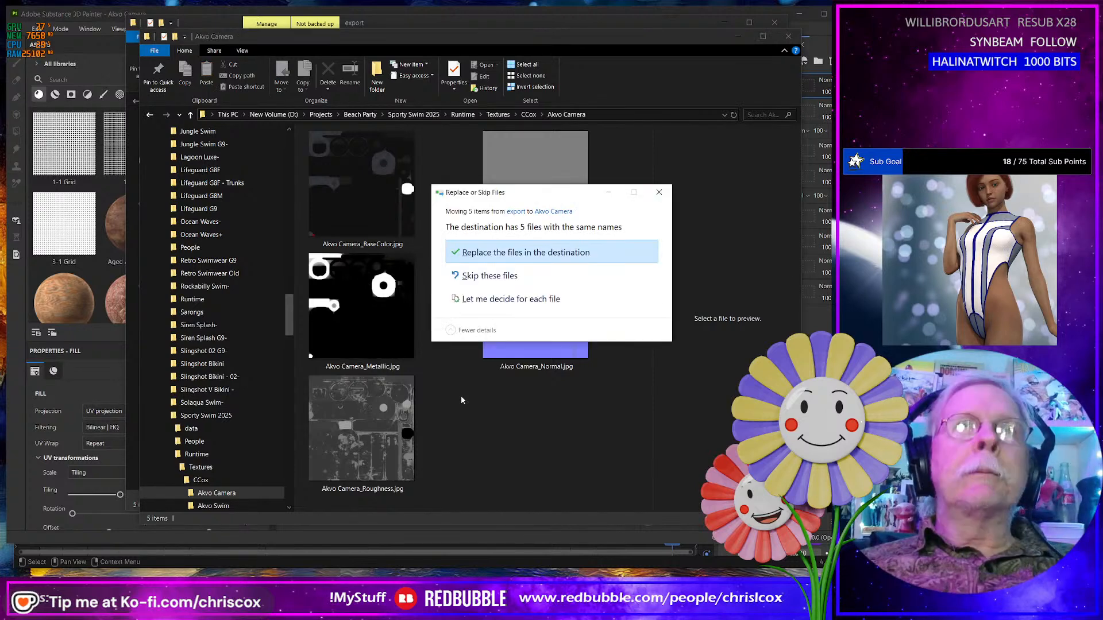
pyautogui.press('Return')
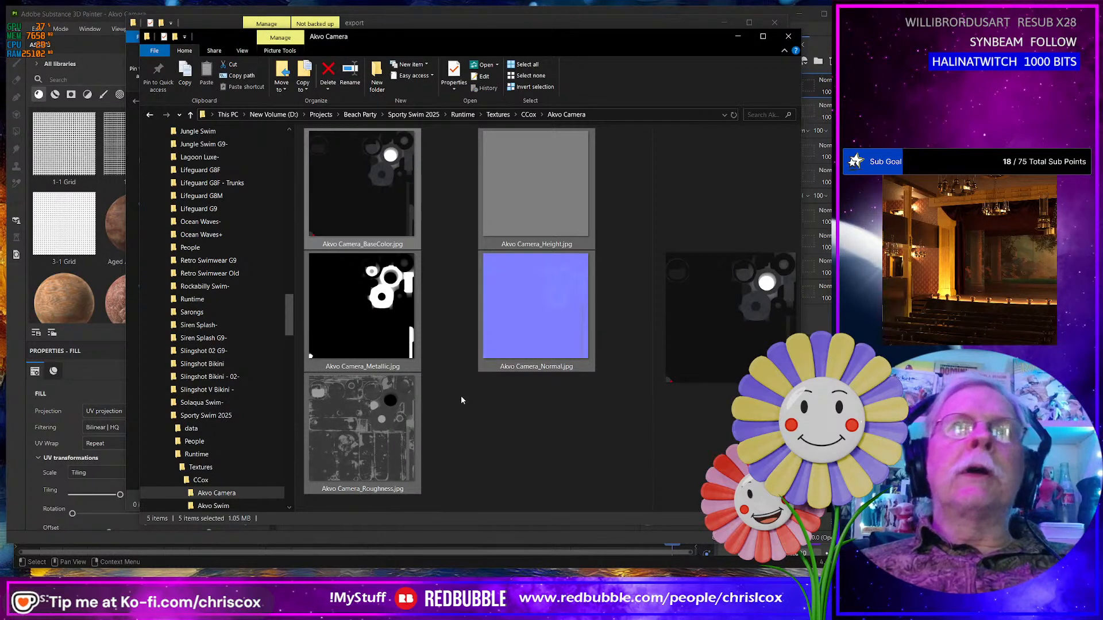
# Switch to Blender and close the Akvo Camera.blend window, returning to the Akvo Camera texture folder.
pyautogui.hotkey('alt', 'Tab')
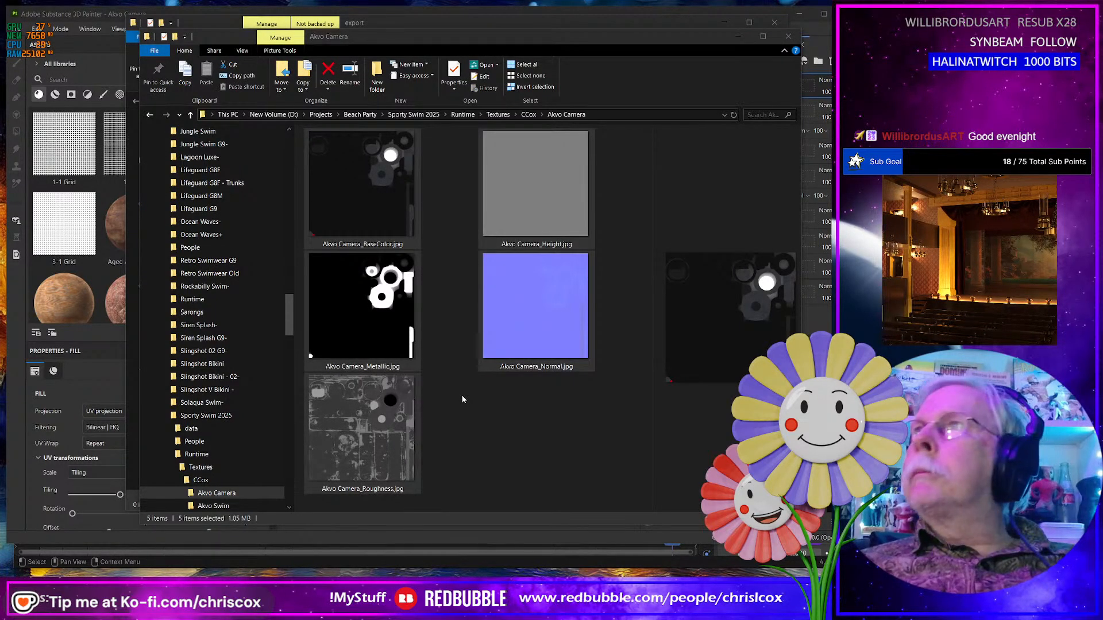
pyautogui.hotkey('alt', 'Tab')
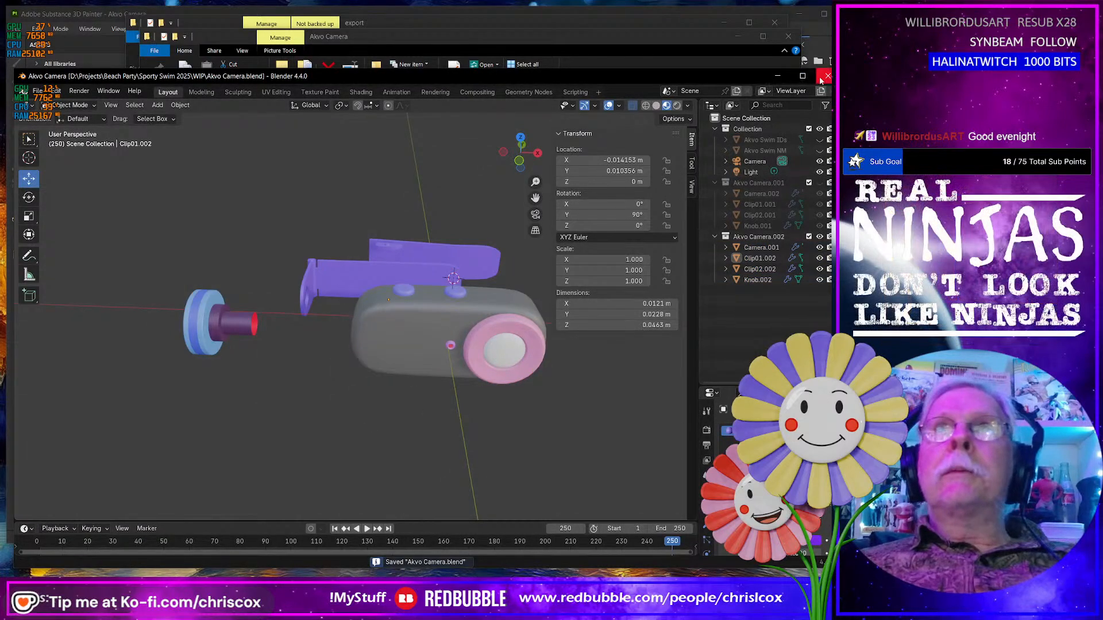
pyautogui.hotkey('alt', 'Tab')
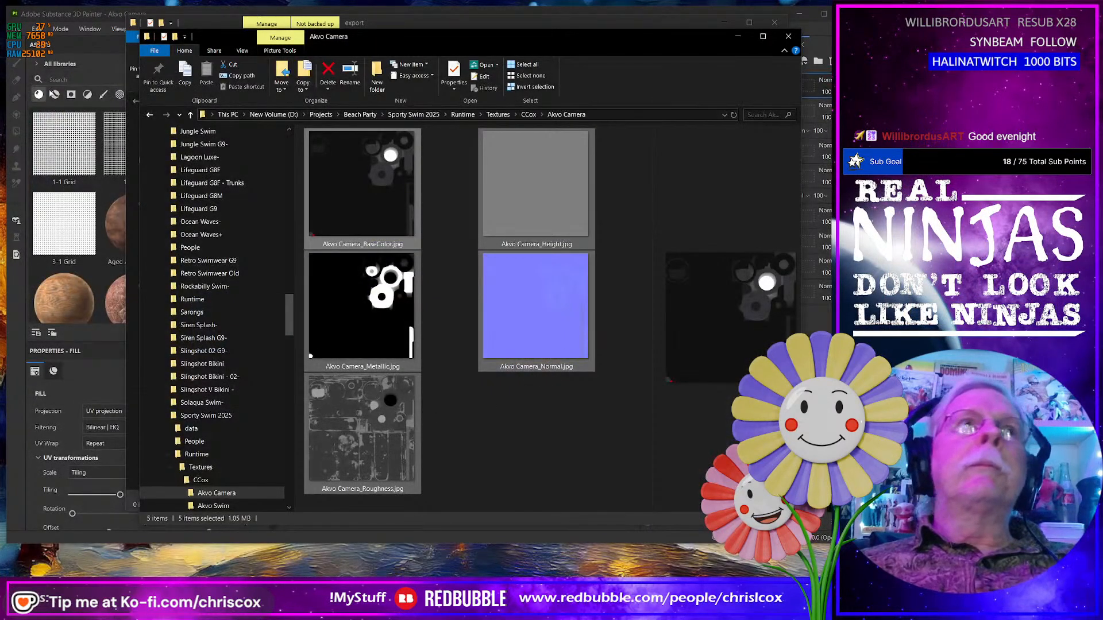
# Switch to Substance 3D Painter, close the texture export window, save the Akvo Camera project and exit the program.
pyautogui.click(57, 445)
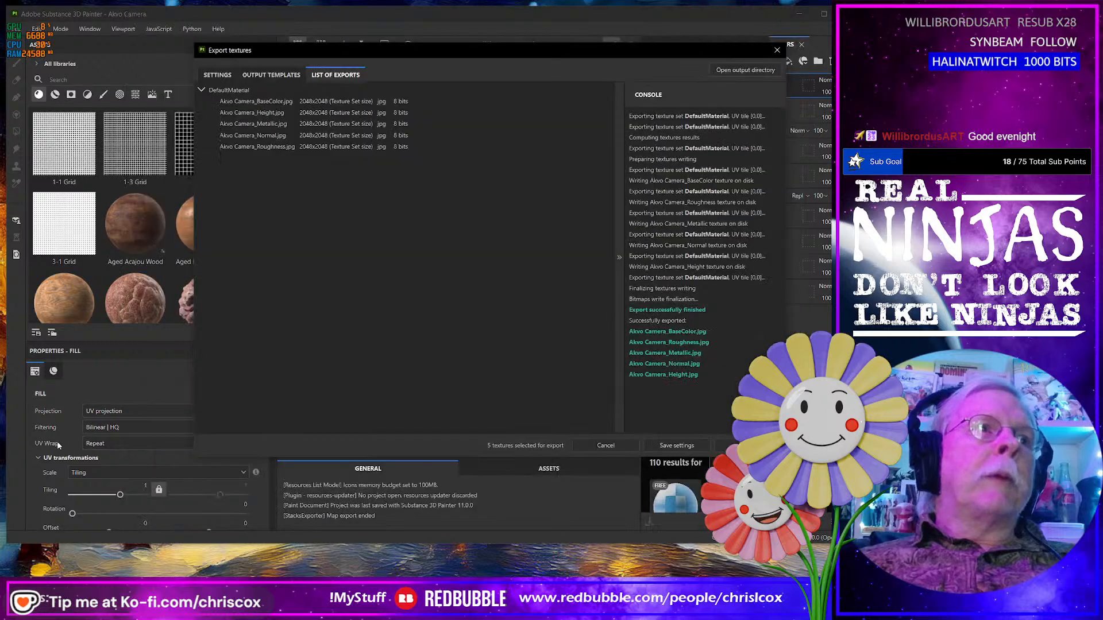
pyautogui.click(777, 50)
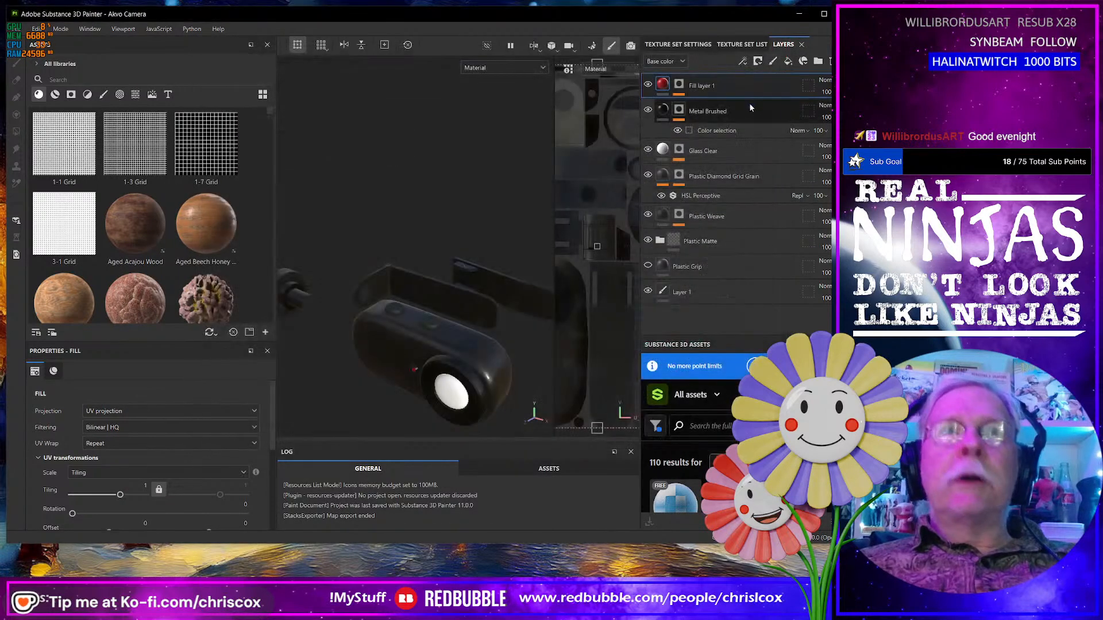
pyautogui.hotkey('ctrl', 's')
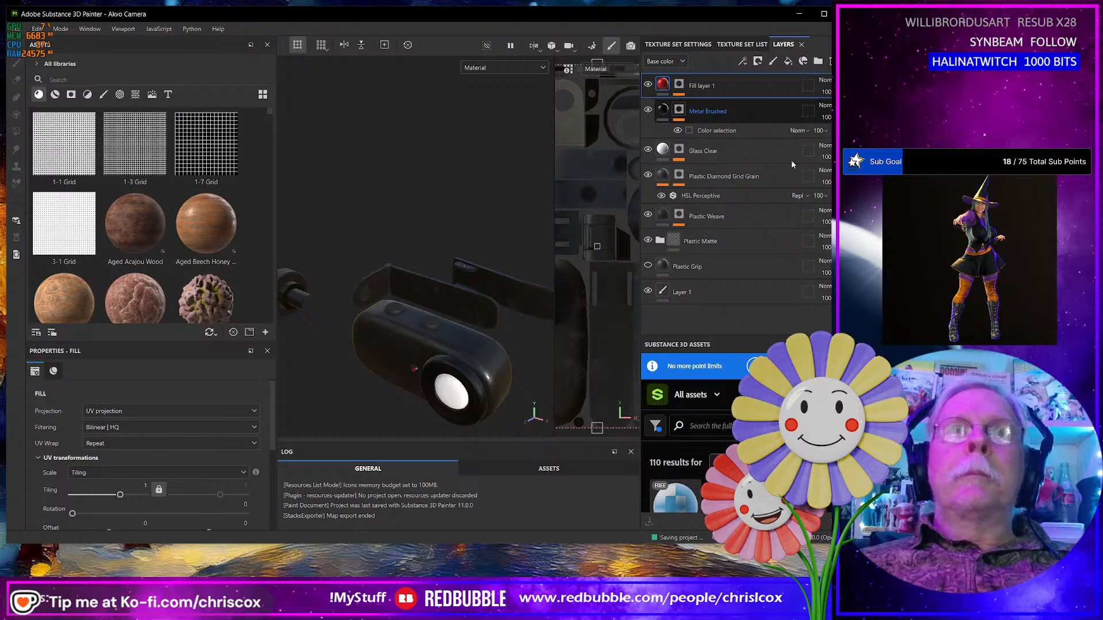
pyautogui.click(849, 14)
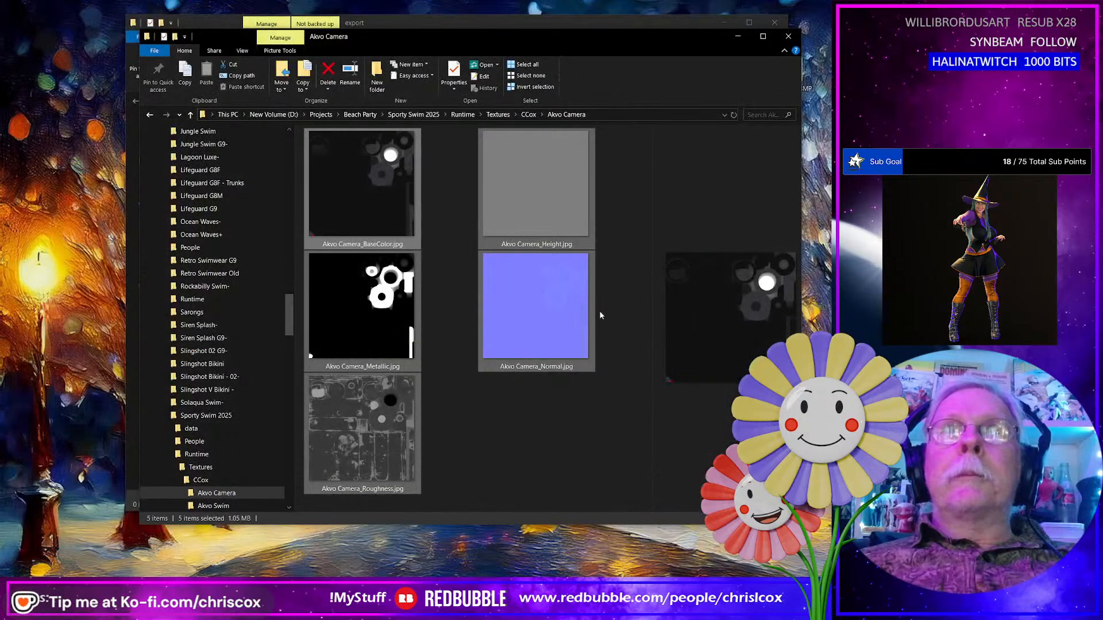
# Minimize the Akvo Camera folder window, close the export folder window and switch to DAZ Studio.
pyautogui.click(737, 36)
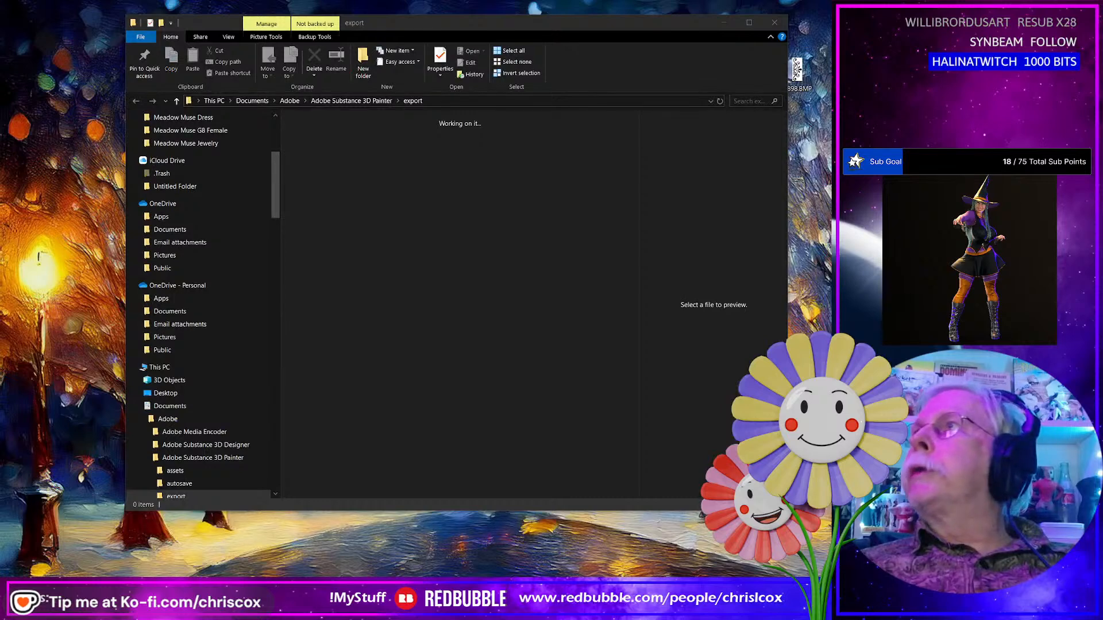
pyautogui.click(774, 23)
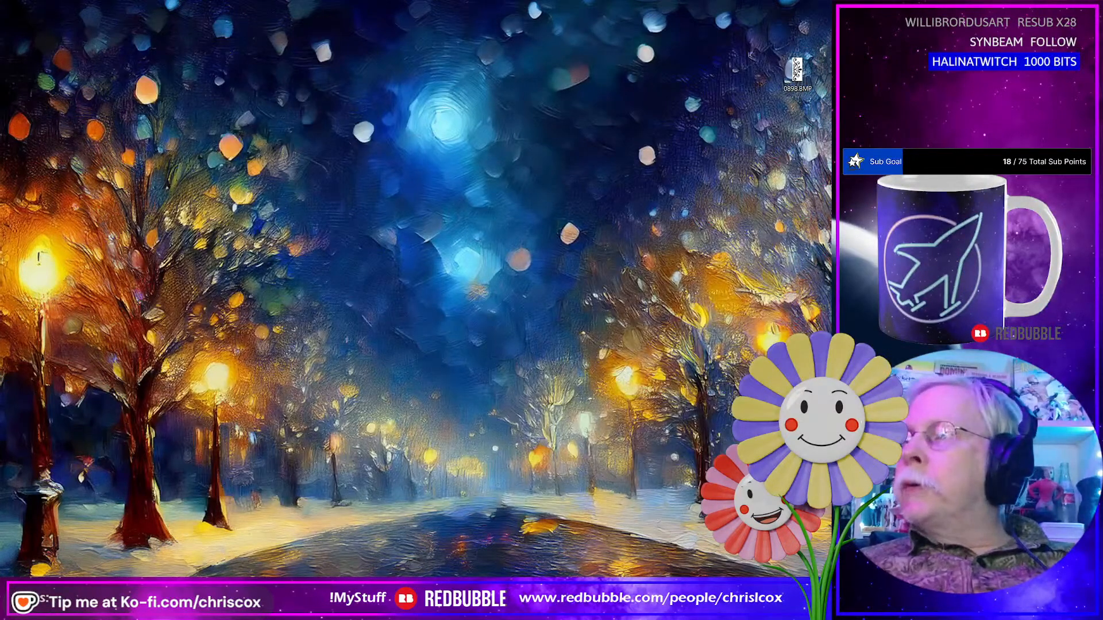
pyautogui.click(531, 608)
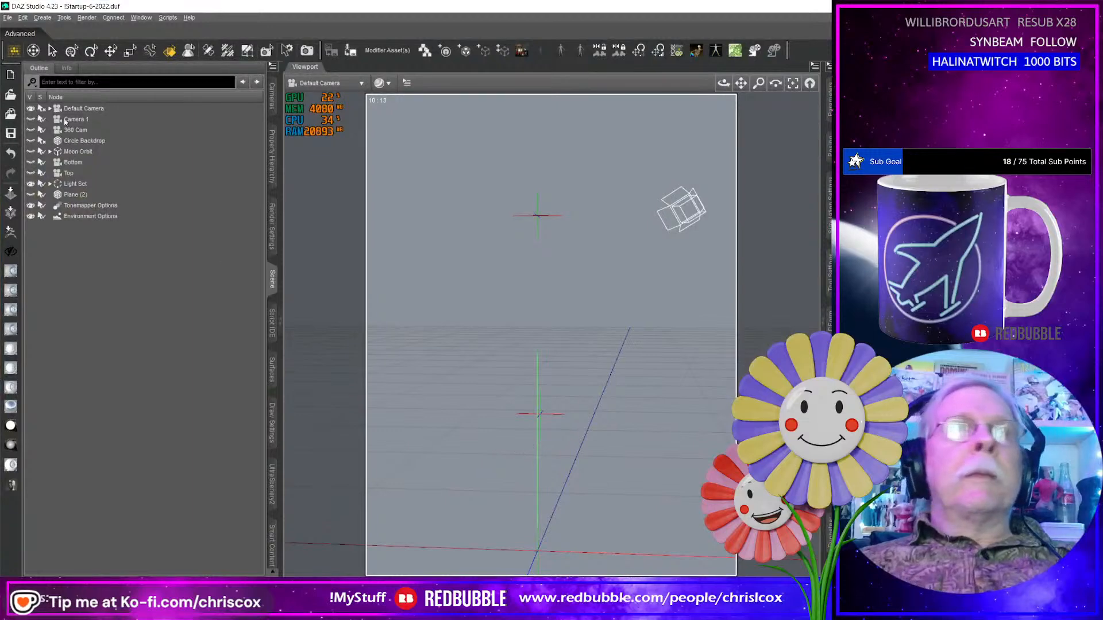
# Open the recent scene Akvo Swim WIP G8F.duf, discarding changes to the current scene.
pyautogui.click(7, 17)
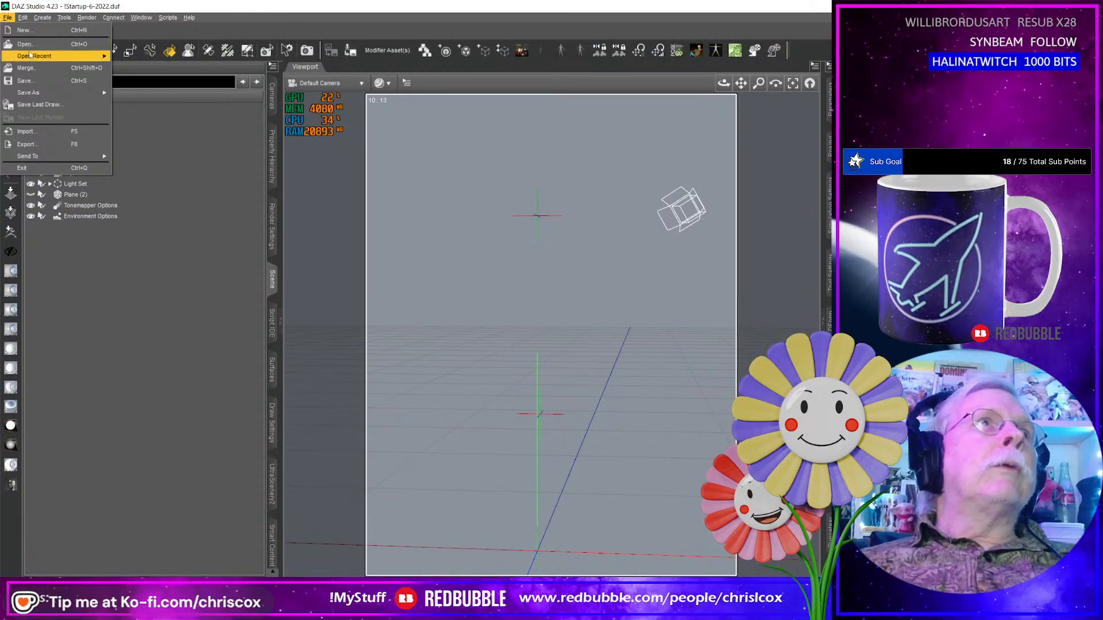
pyautogui.moveTo(31, 56)
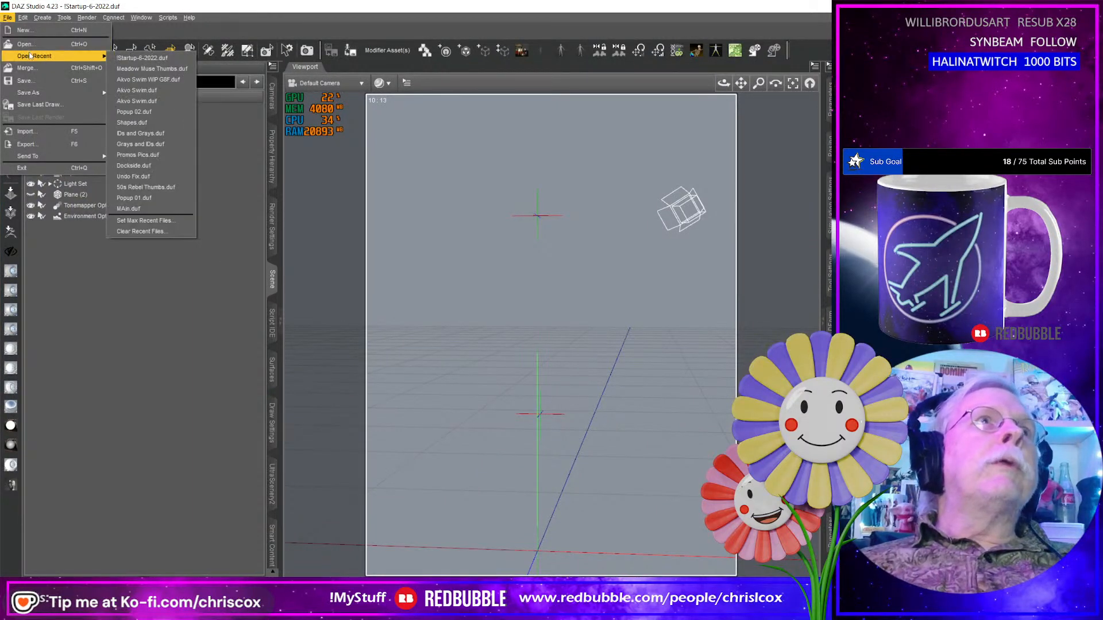
pyautogui.click(147, 80)
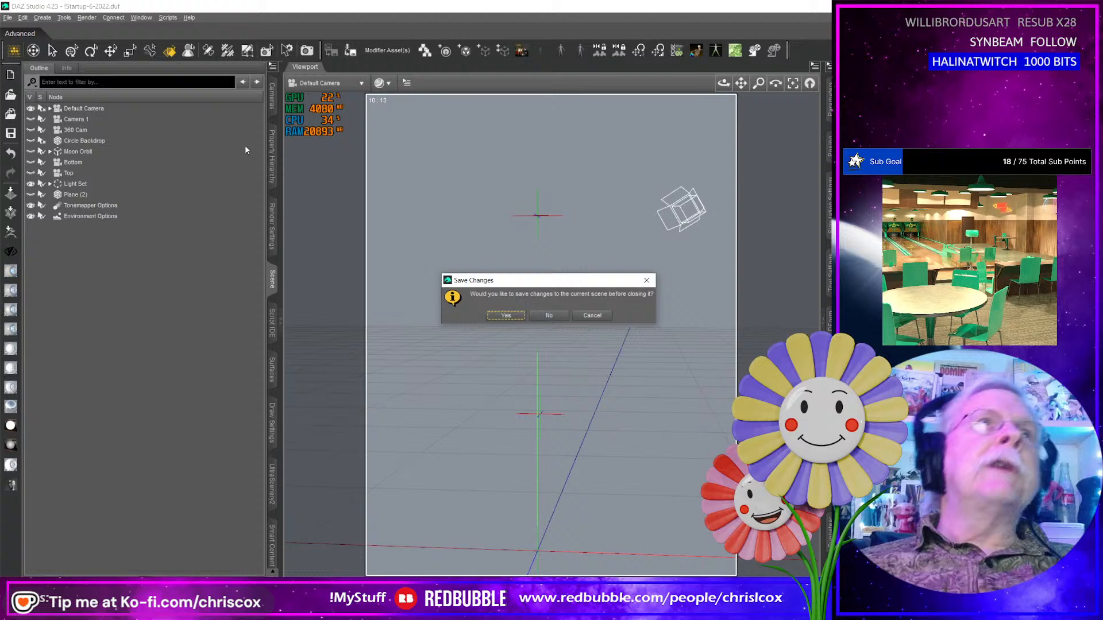
pyautogui.click(549, 316)
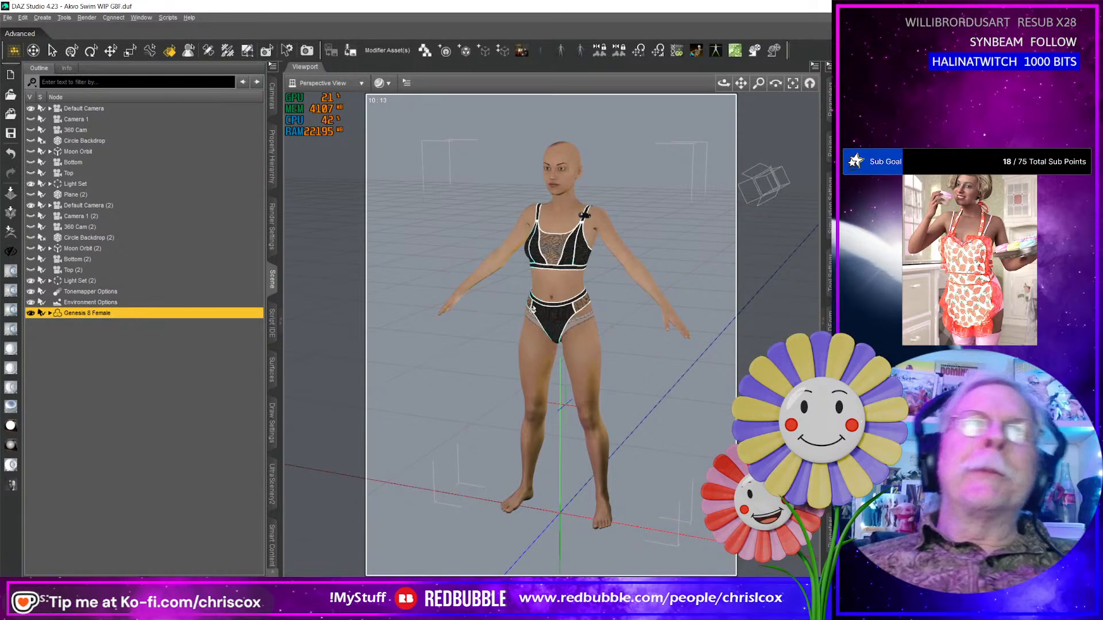
# Delete the old Akvo Camera object attached to the strap of the swim top.
pyautogui.click(585, 216)
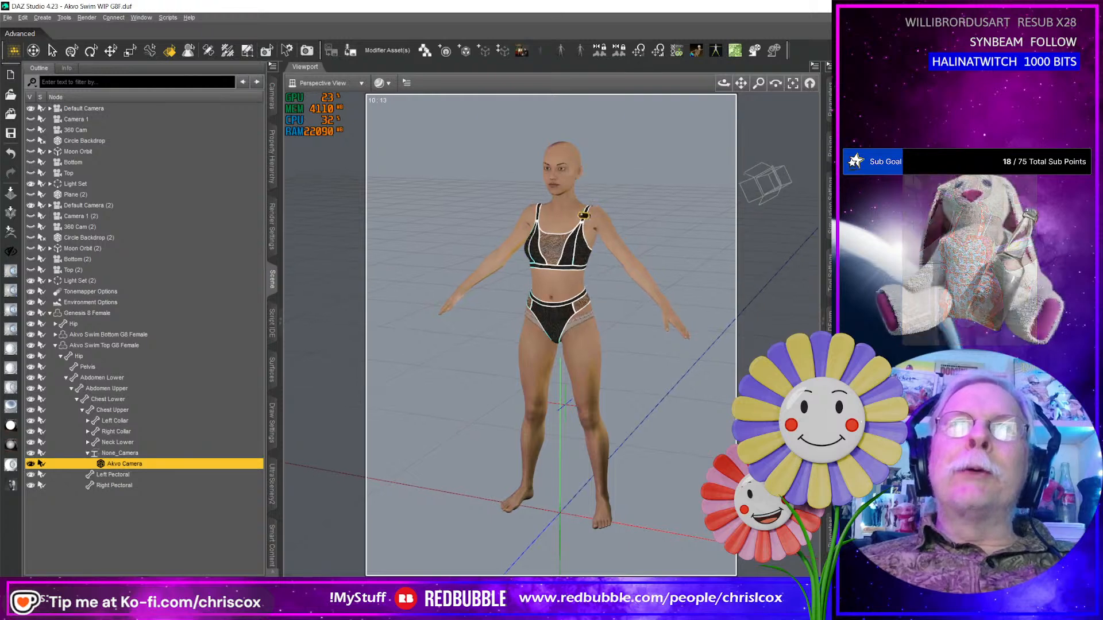
pyautogui.moveTo(598, 233)
pyautogui.mouseDown(button='middle')
pyautogui.moveTo(517, 241)
pyautogui.moveTo(599, 234)
pyautogui.mouseUp(button='middle')
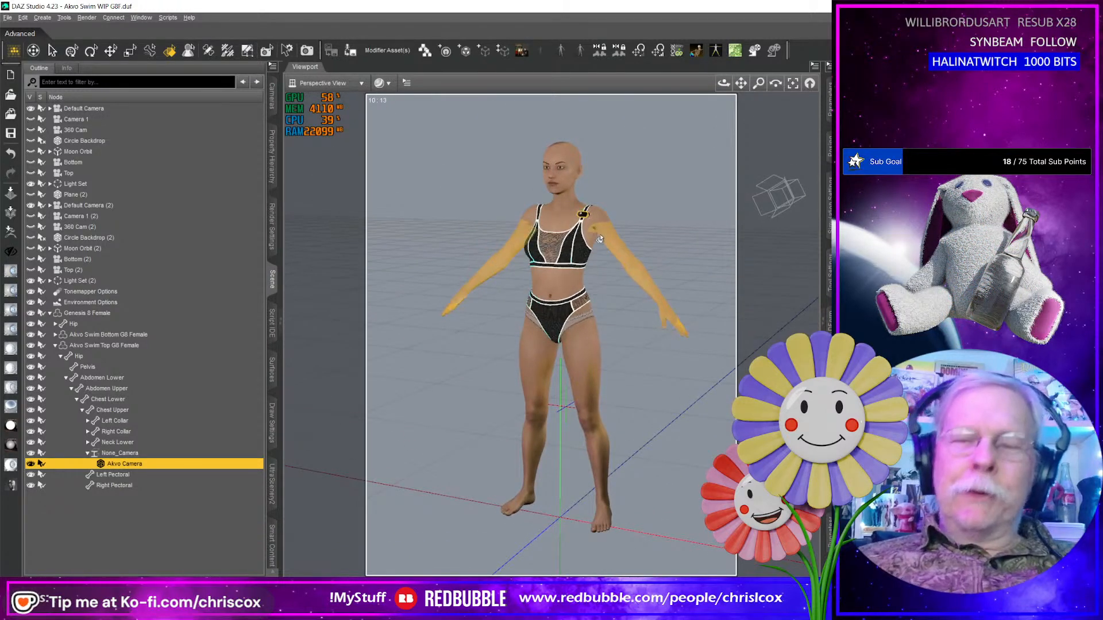
pyautogui.press('Delete')
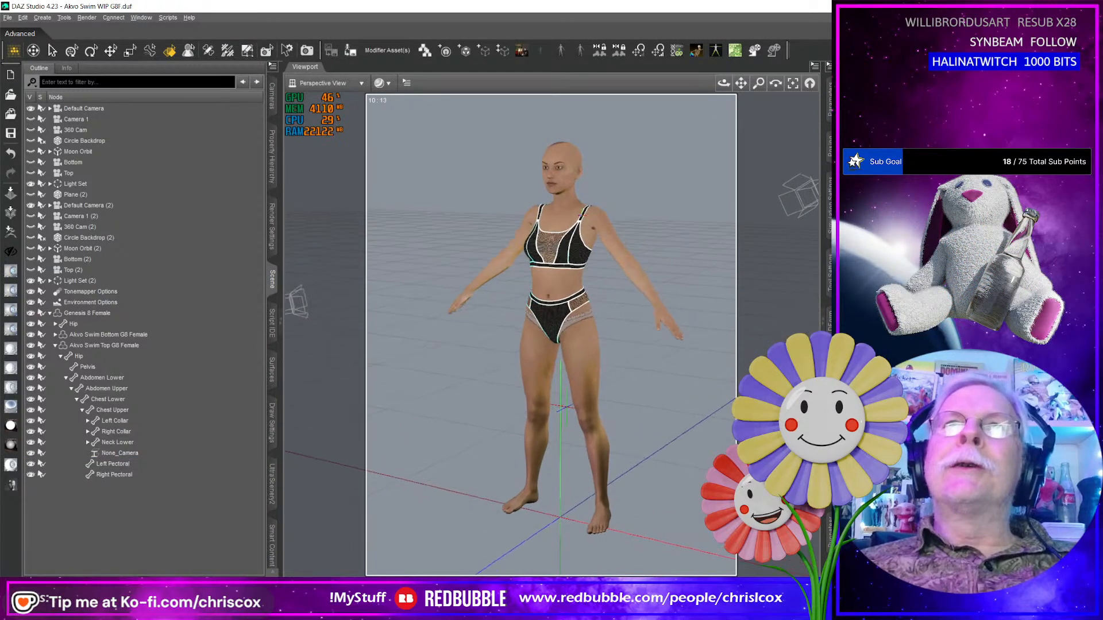
# Restore the DAZ Studio window from full screen and enlarge it to fill most of the visible desktop.
pyautogui.scroll(5, 610, 253)
pyautogui.scroll(2, 610, 258)
pyautogui.moveTo(610, 258); pyautogui.dragTo(597, 365, button='middle')
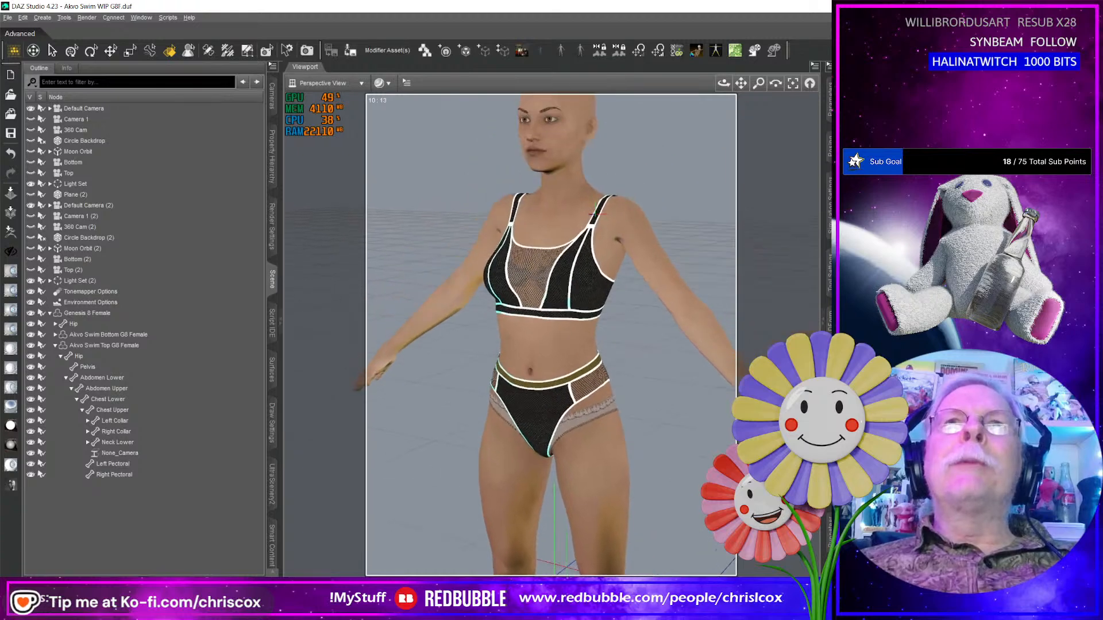
pyautogui.moveTo(611, 260); pyautogui.dragTo(638, 80, button='middle')
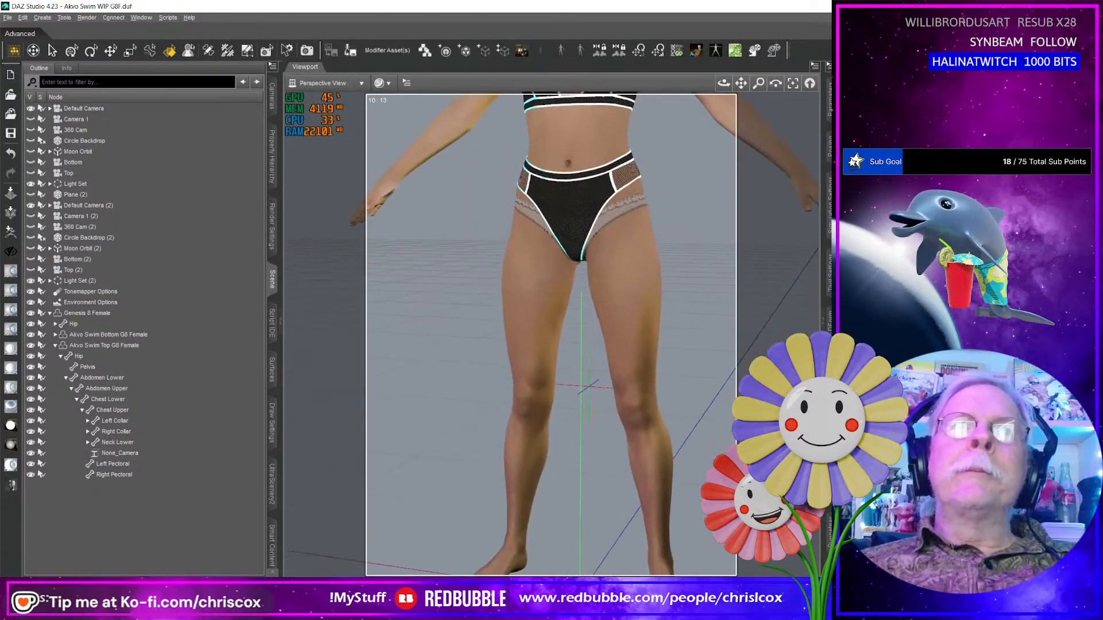
pyautogui.moveTo(620, 273); pyautogui.dragTo(561, 185, button='middle')
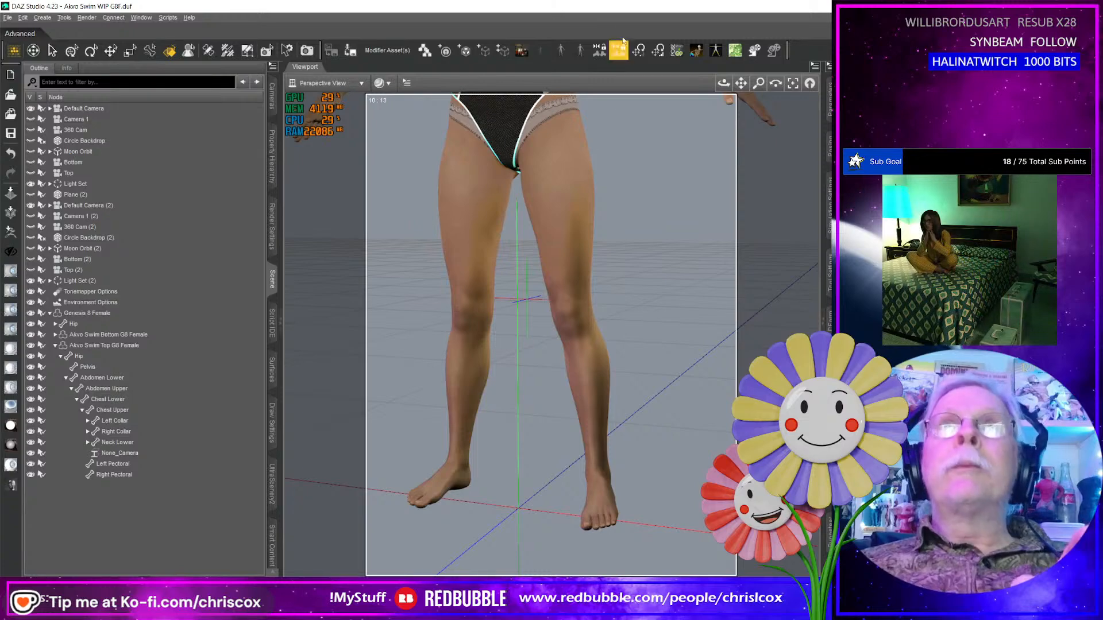
pyautogui.moveTo(619, 6); pyautogui.dragTo(258, 18)
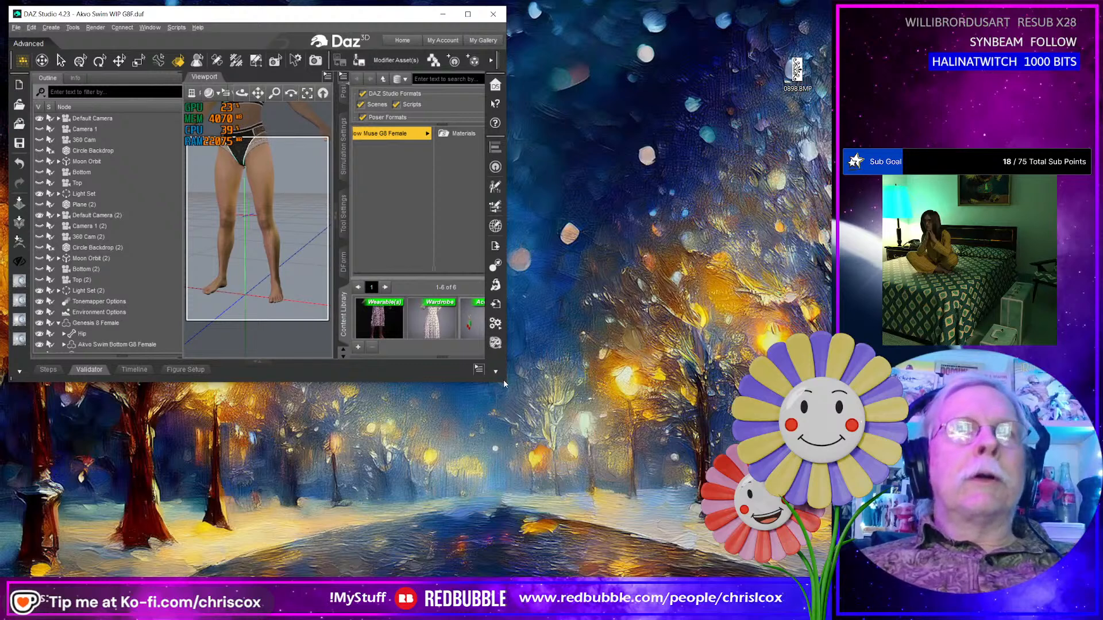
pyautogui.moveTo(504, 386); pyautogui.dragTo(849, 569)
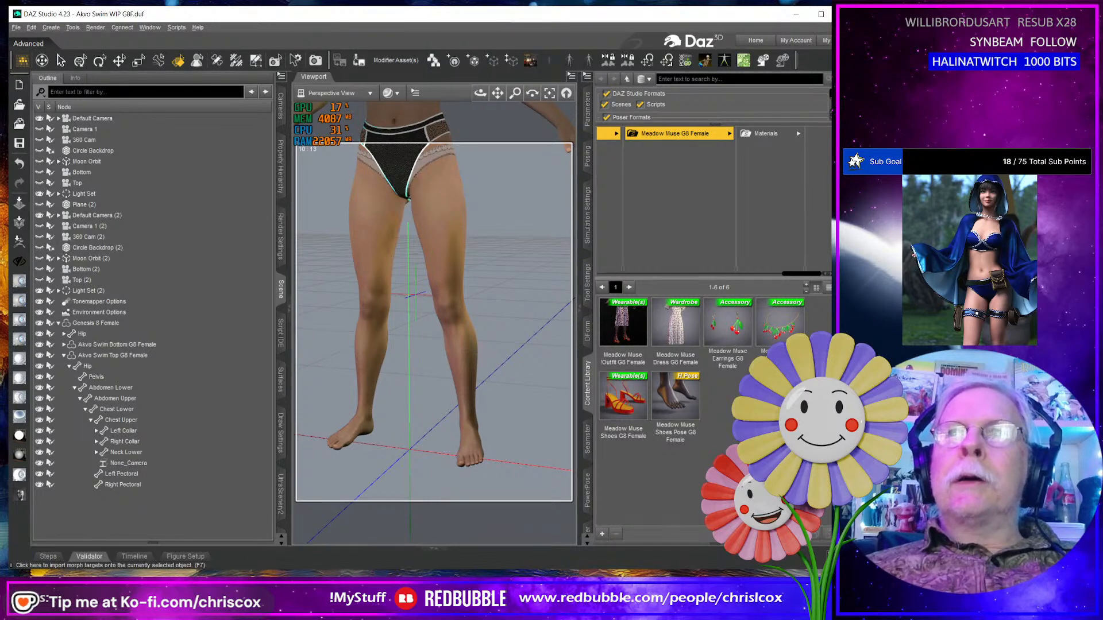
# Start a file import and go to the folder Projects\Beach Party\Sporty Swim 2025\WIP.
pyautogui.press('F5')
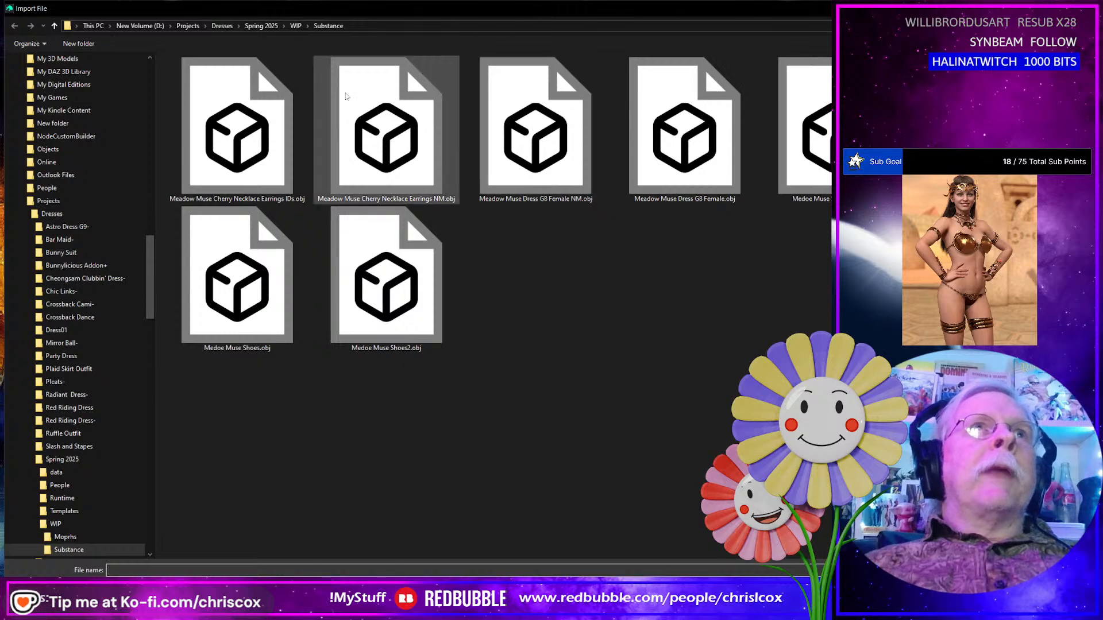
pyautogui.click(188, 25)
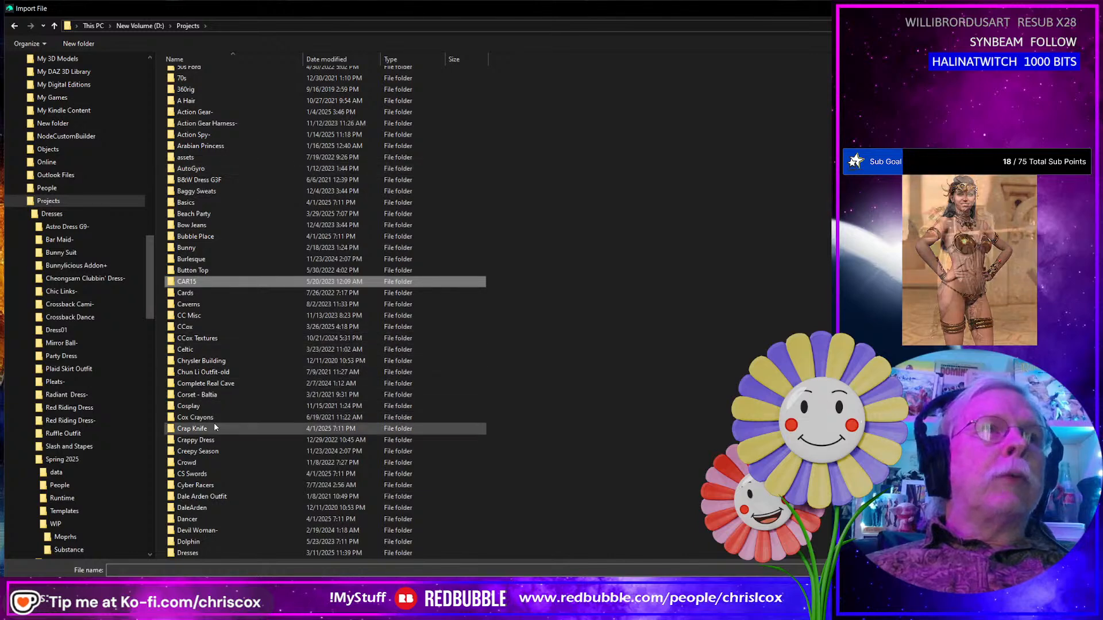
pyautogui.doubleClick(194, 214)
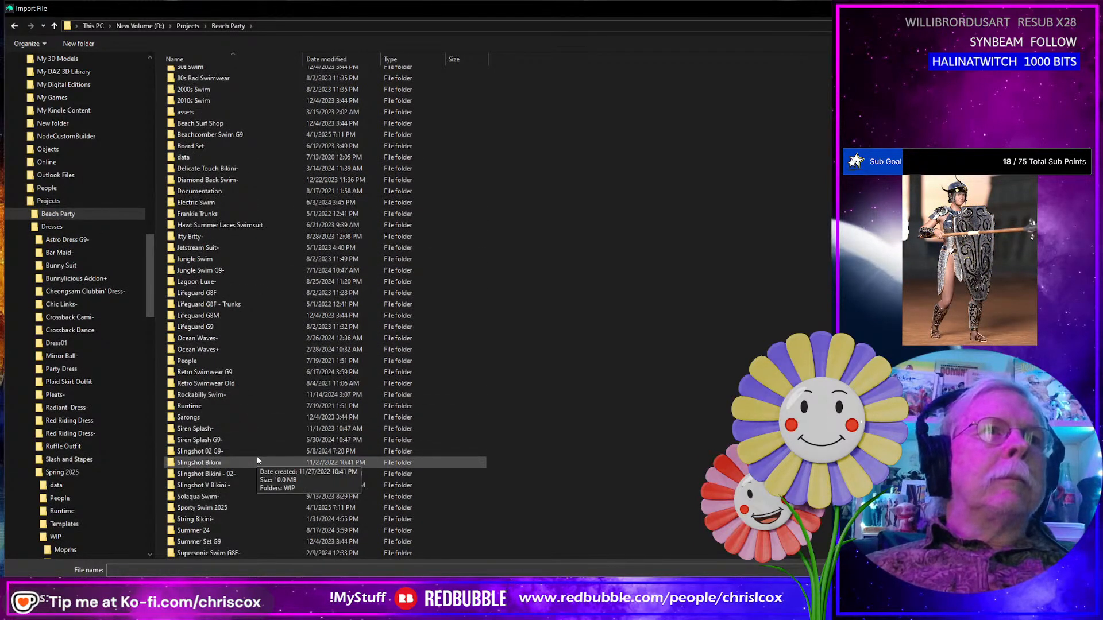
pyautogui.scroll(-4, 253, 367)
pyautogui.doubleClick(203, 372)
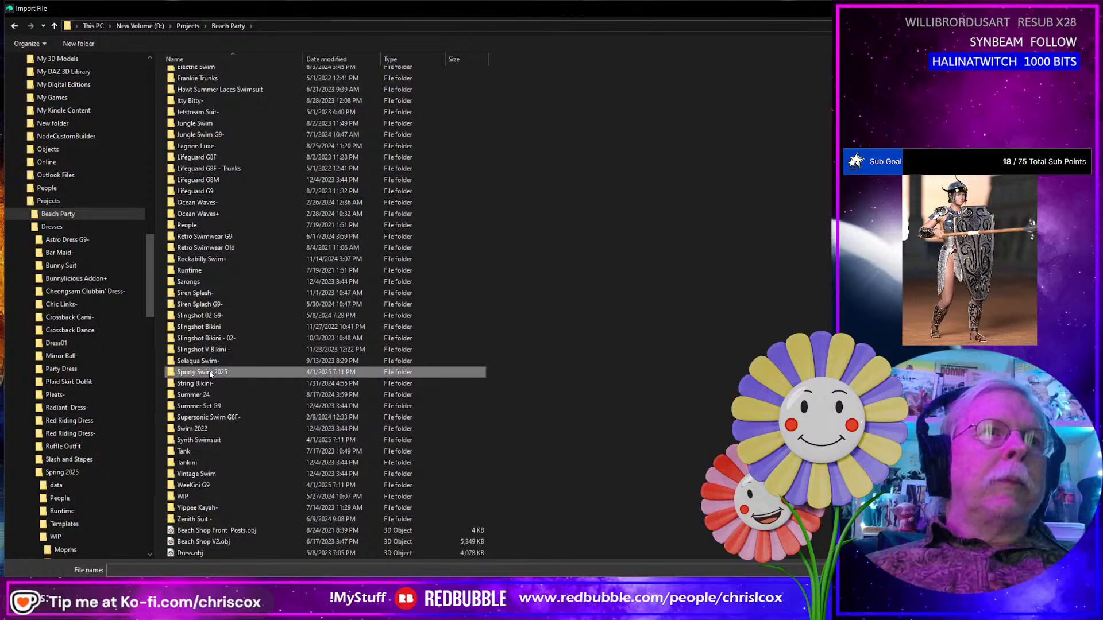
pyautogui.doubleClick(185, 124)
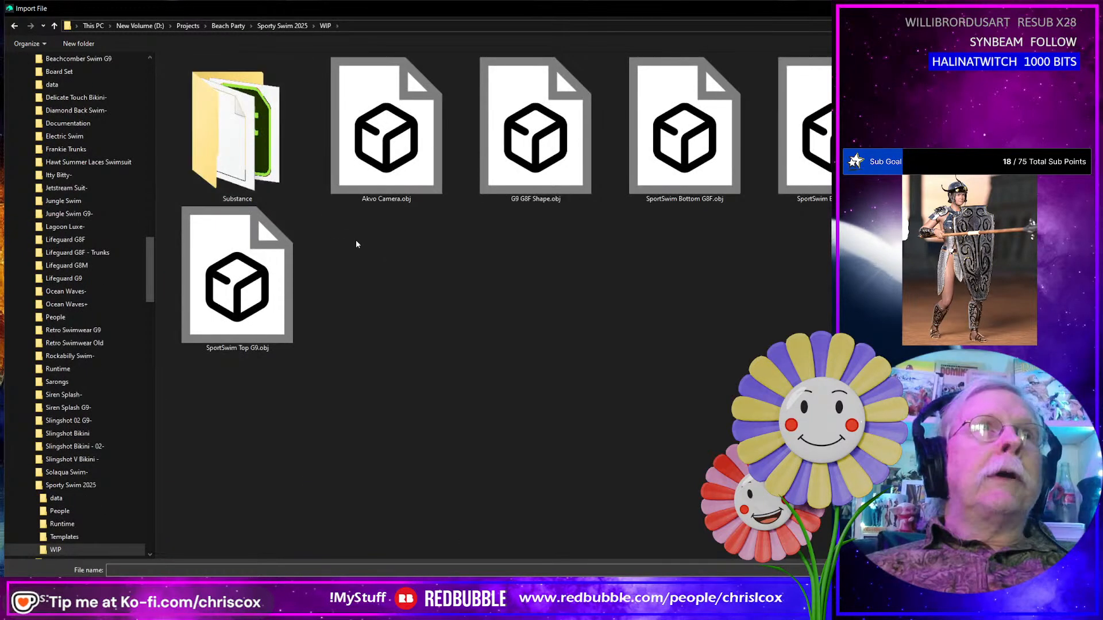
# Import Akvo Camera.obj into the scene, accepting the Custom OBJ import options with a 10000% scale.
pyautogui.click(382, 167)
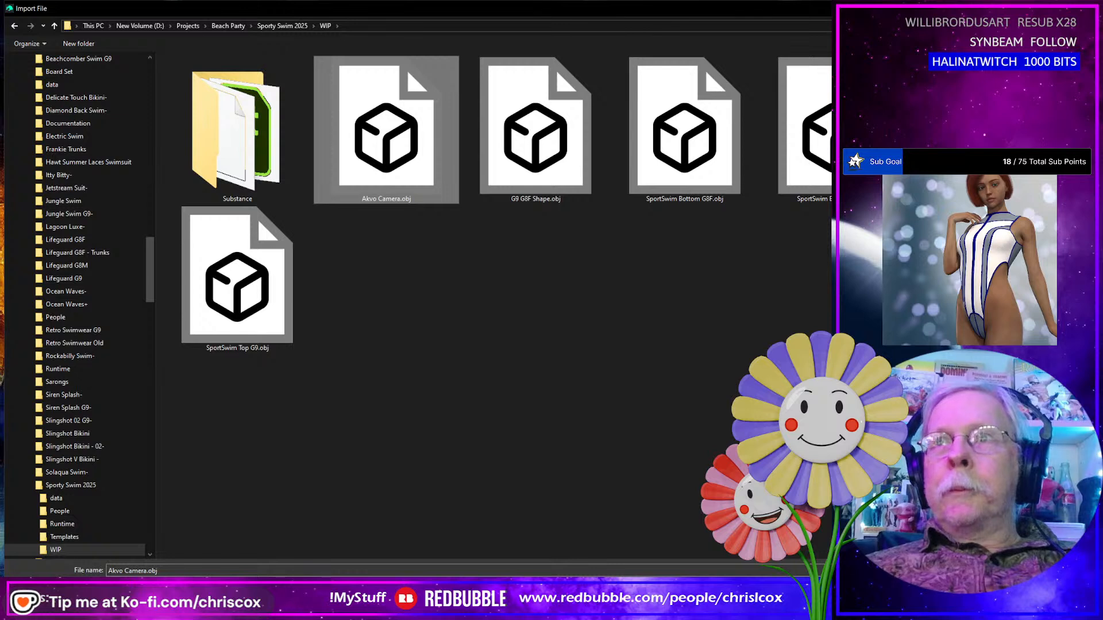
pyautogui.moveTo(1061, 367); pyautogui.dragTo(773, 368)
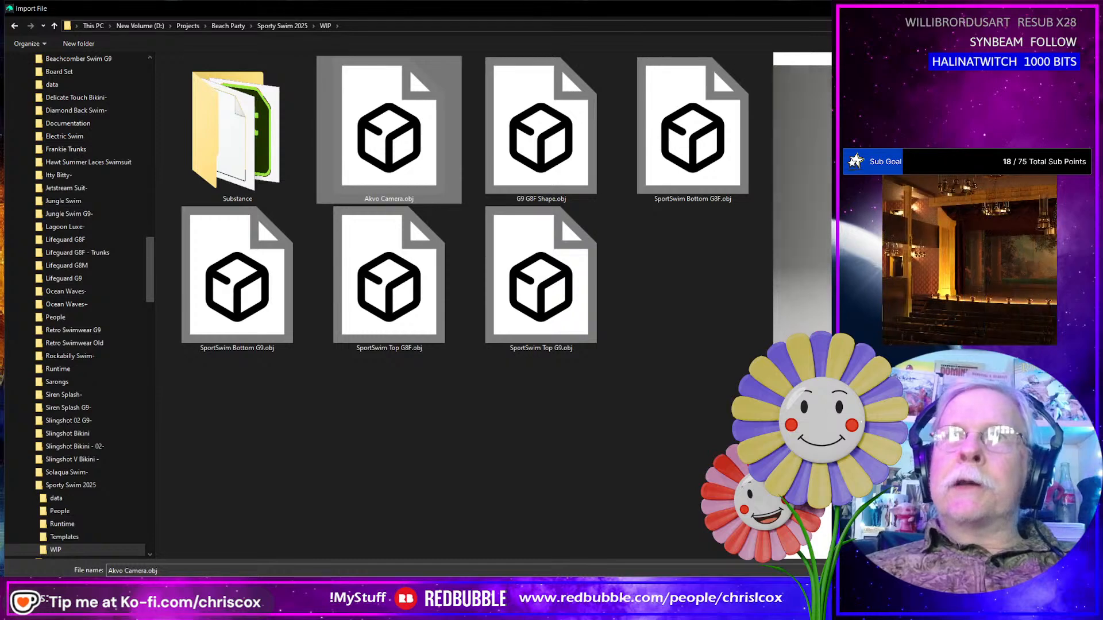
pyautogui.press('Return')
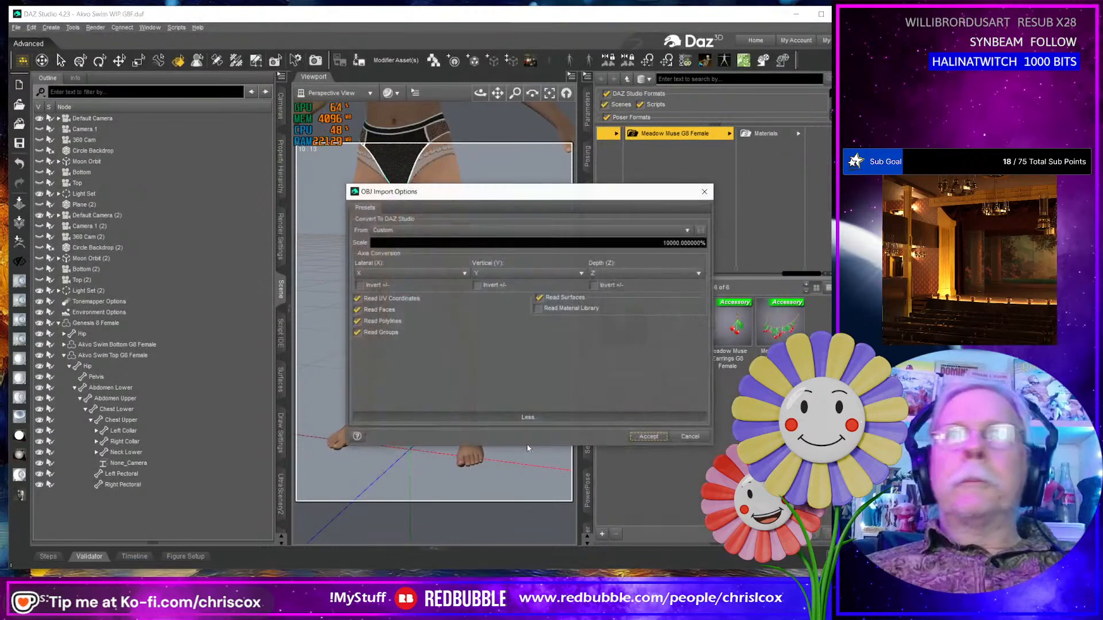
pyautogui.press('Return')
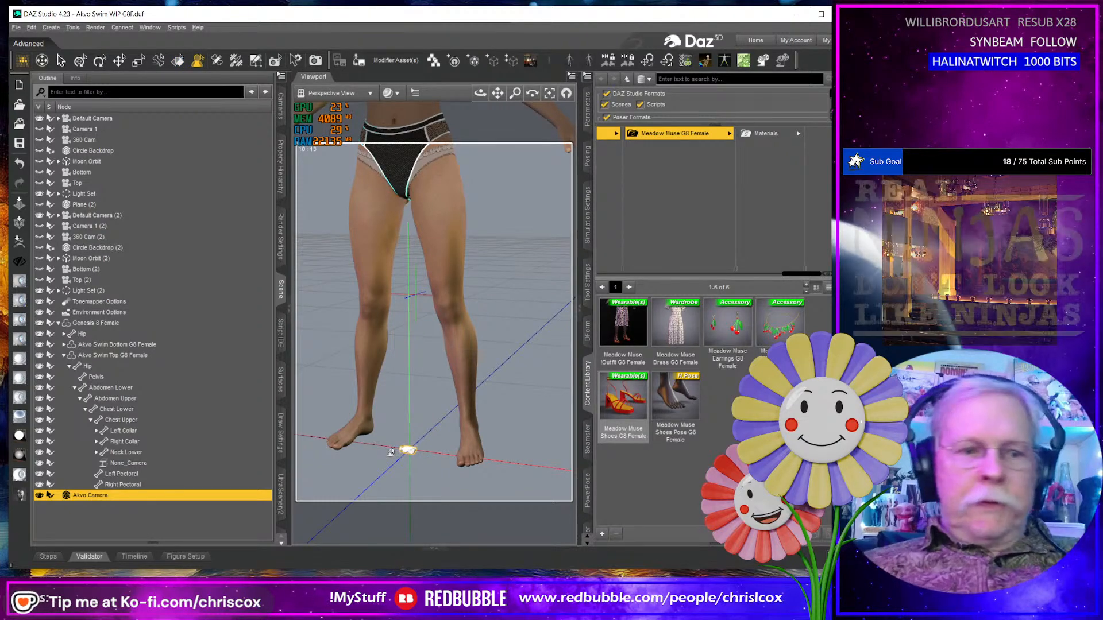
# Apply the CCox-PBR-Base script to all surfaces of the imported Akvo Camera.
pyautogui.press('f')
pyautogui.moveTo(430, 401); pyautogui.dragTo(410, 434, button='middle')
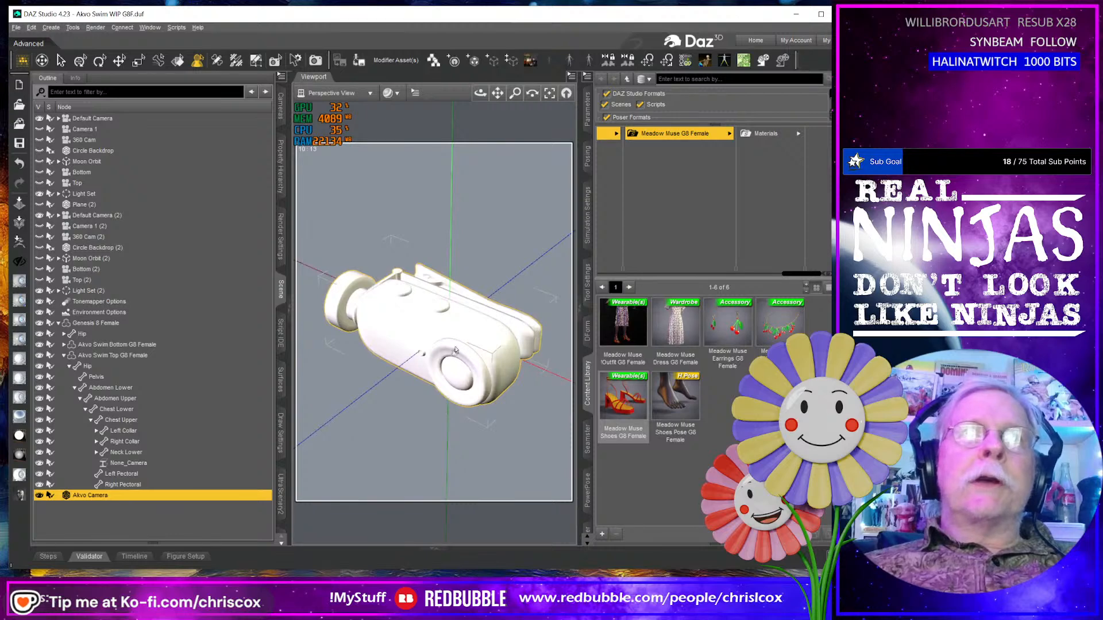
pyautogui.click(281, 381)
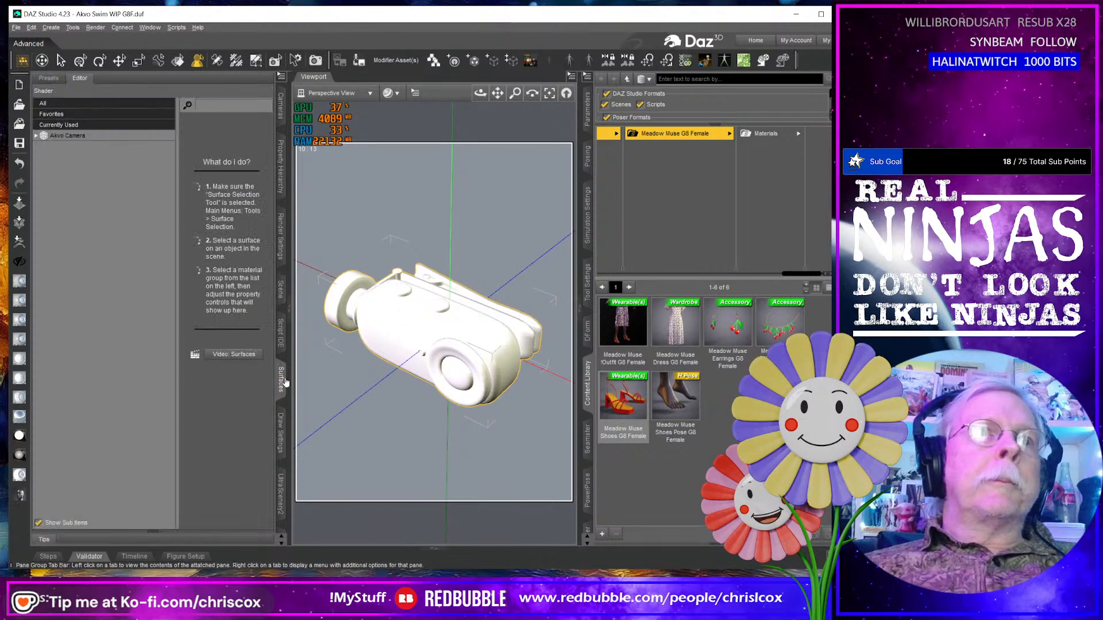
pyautogui.click(69, 136)
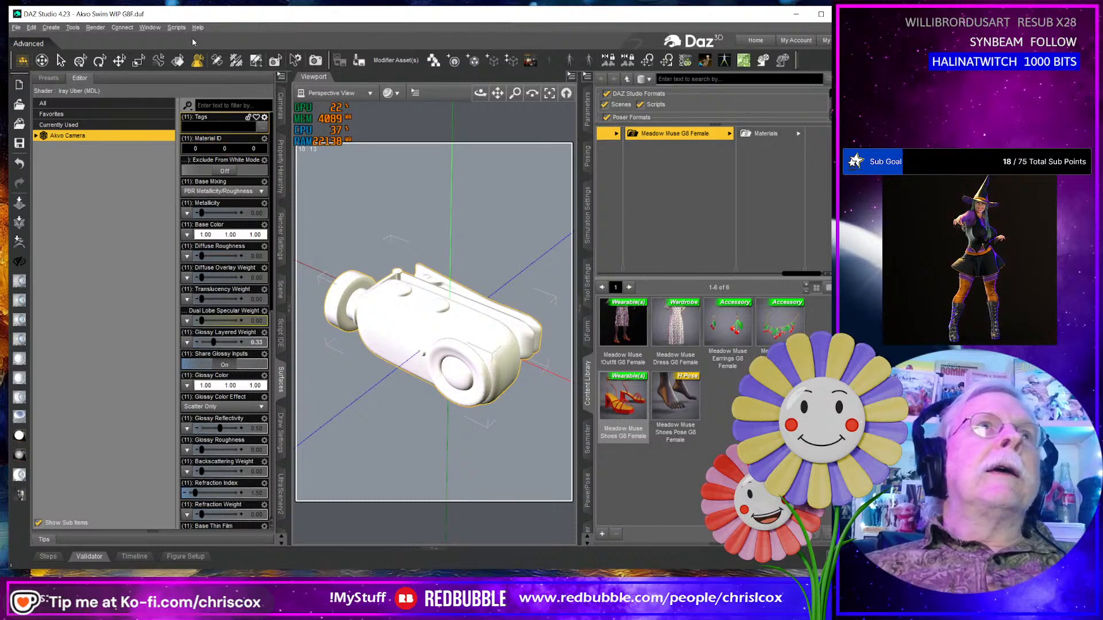
pyautogui.click(177, 27)
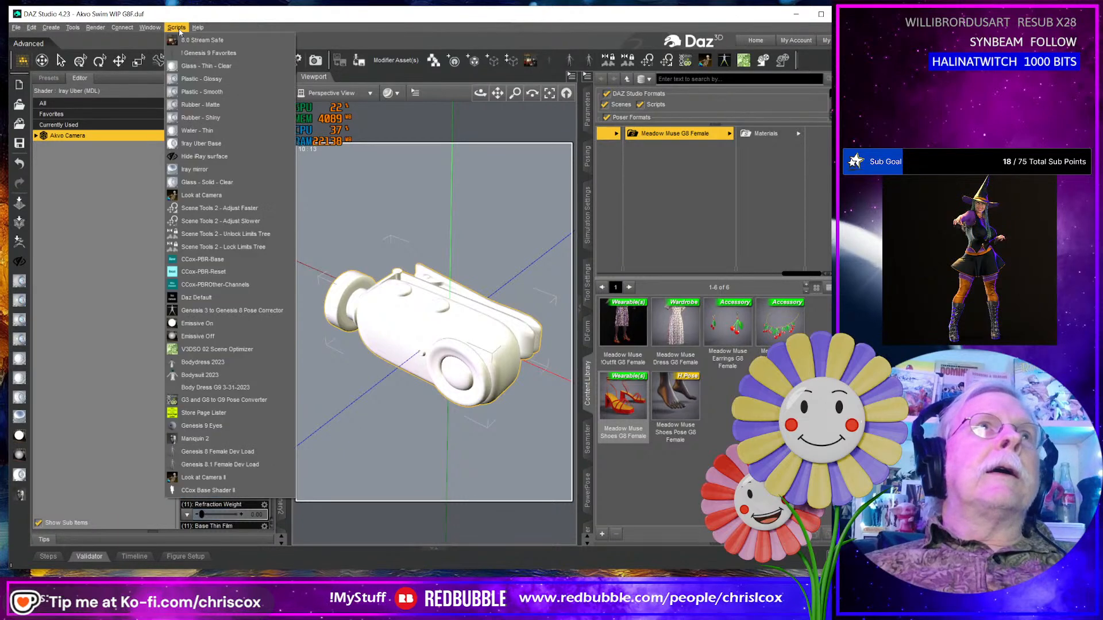
pyautogui.click(203, 260)
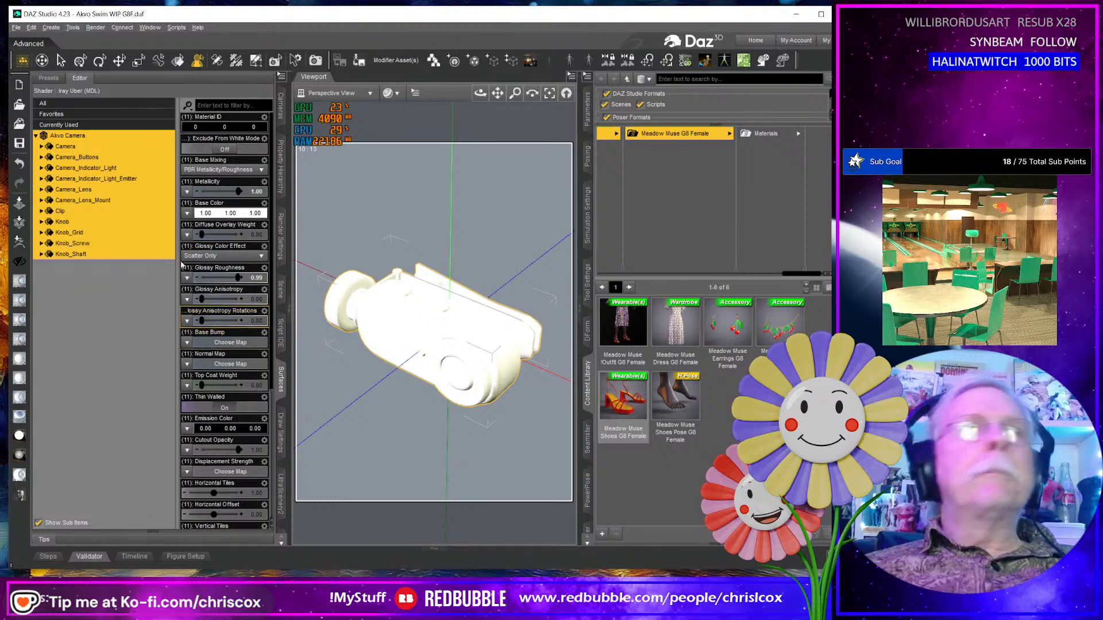
# Browse for a Metallicity map and go to the folder Projects\Beach Party\Sporty Swim 2025\Runtime\Textures\CCox\Akvo Camera.
pyautogui.click(186, 193)
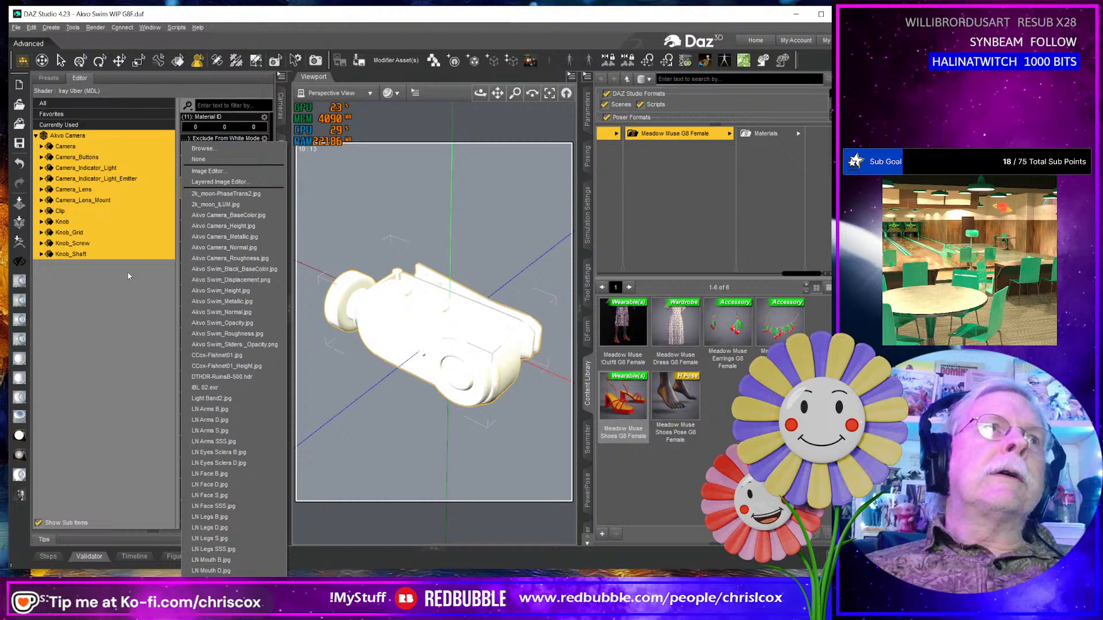
pyautogui.click(202, 148)
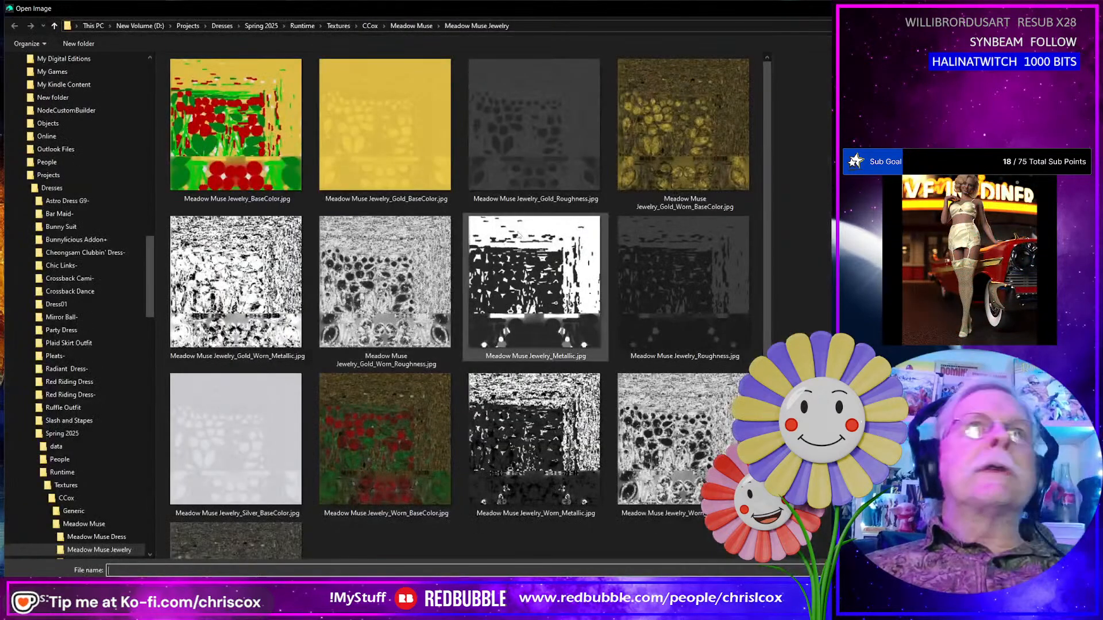
pyautogui.click(187, 25)
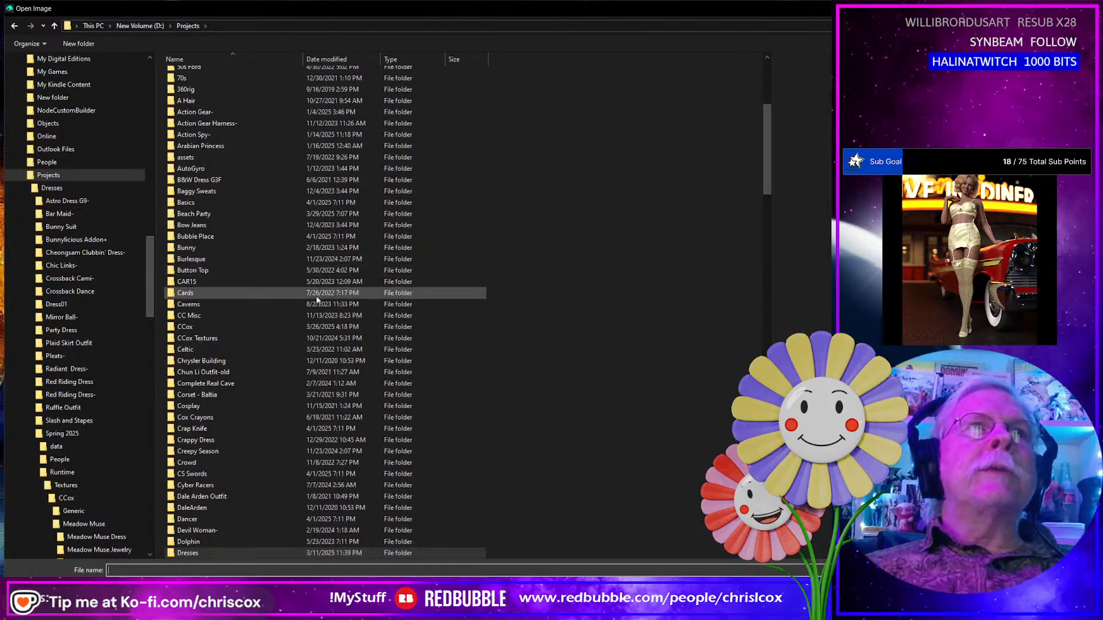
pyautogui.doubleClick(213, 214)
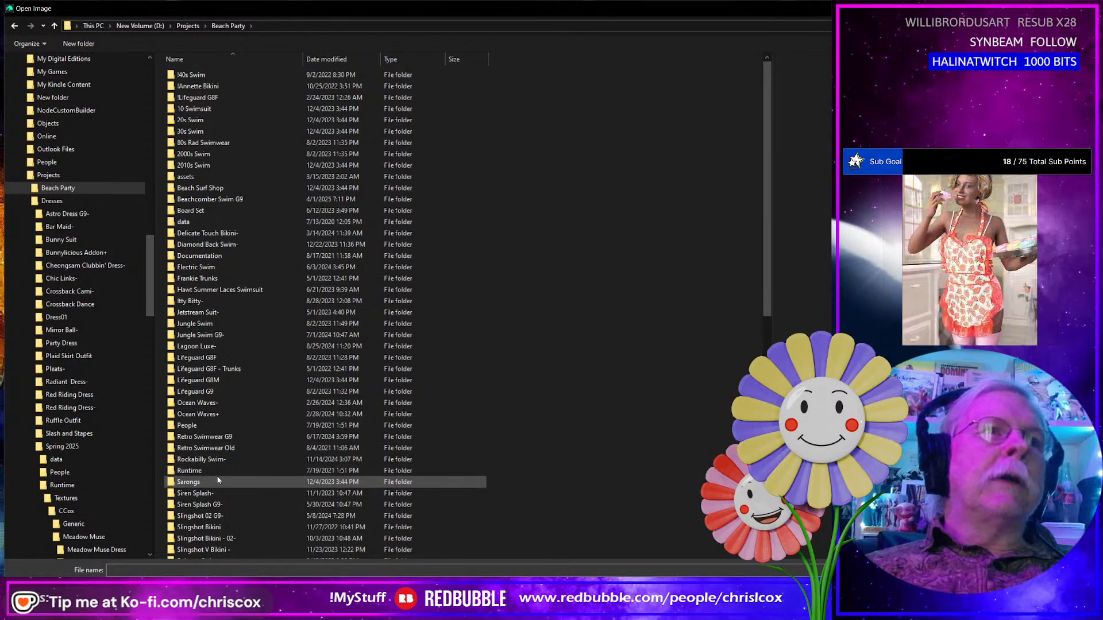
pyautogui.scroll(-4, 230, 542)
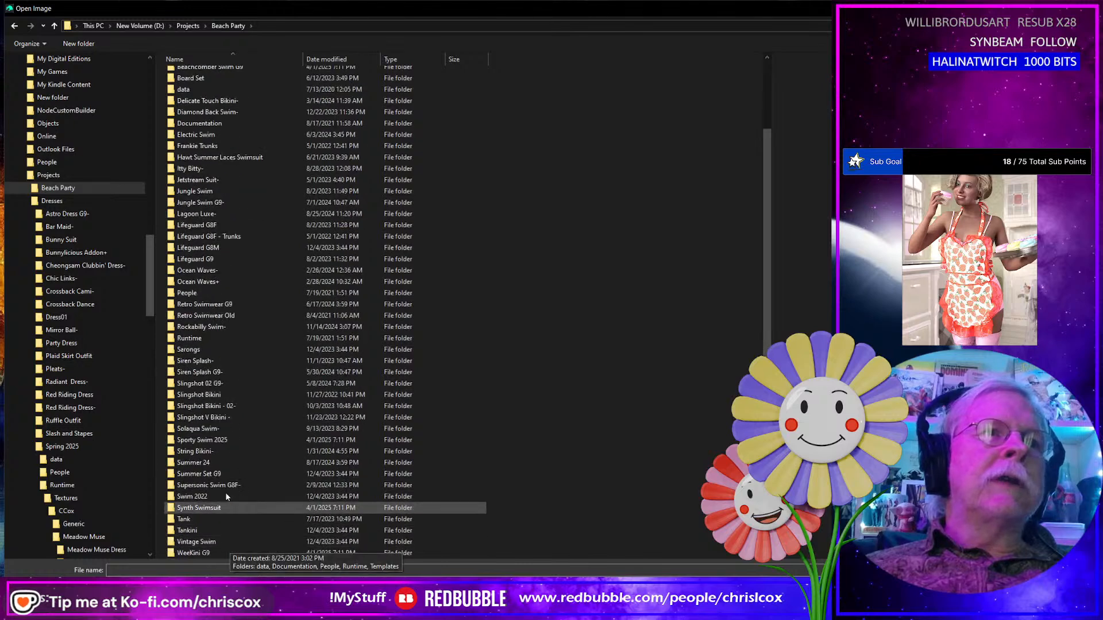
pyautogui.doubleClick(210, 444)
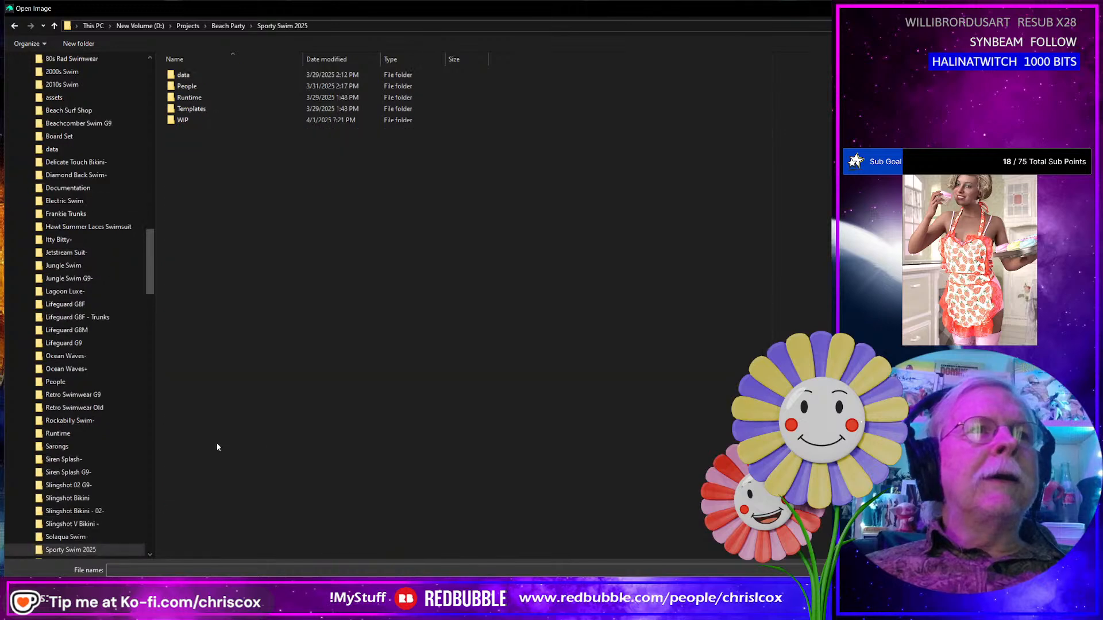
pyautogui.doubleClick(191, 123)
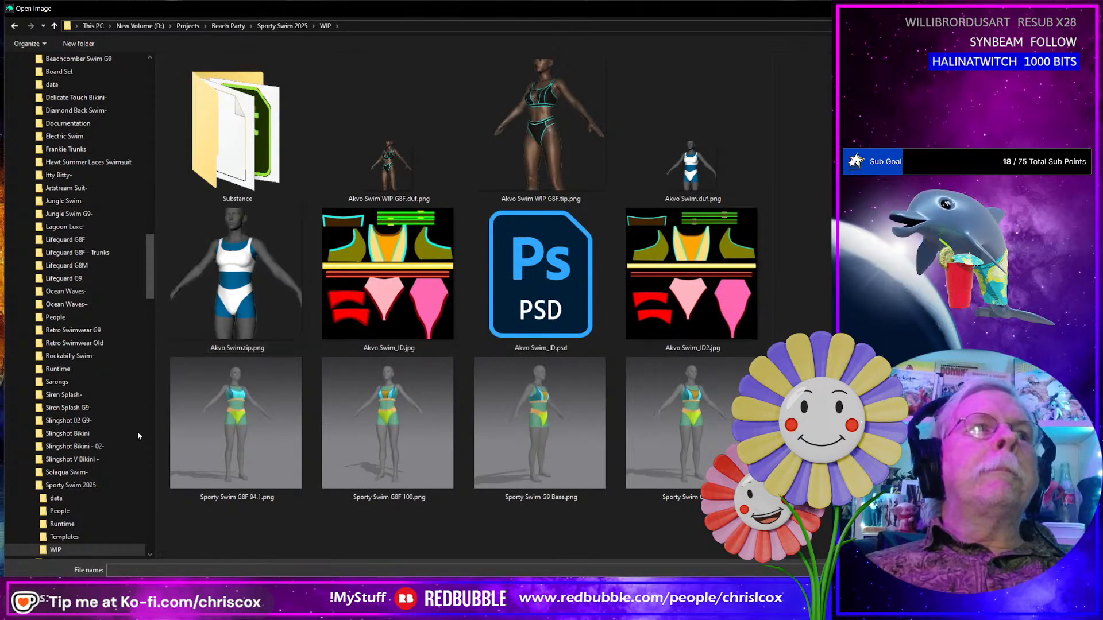
pyautogui.click(91, 524)
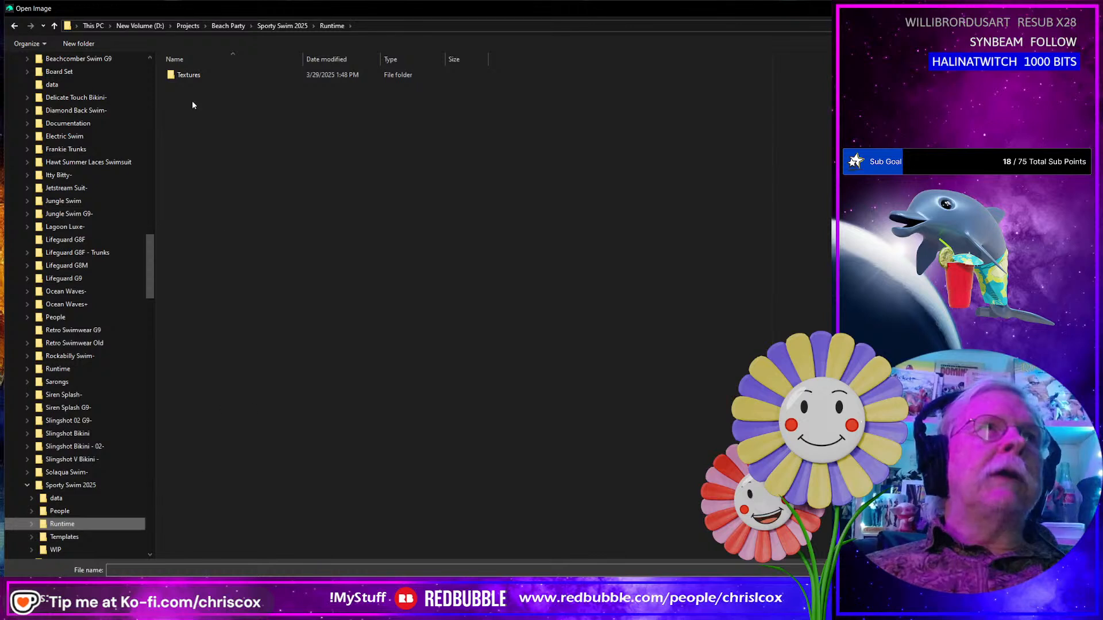
pyautogui.doubleClick(193, 74)
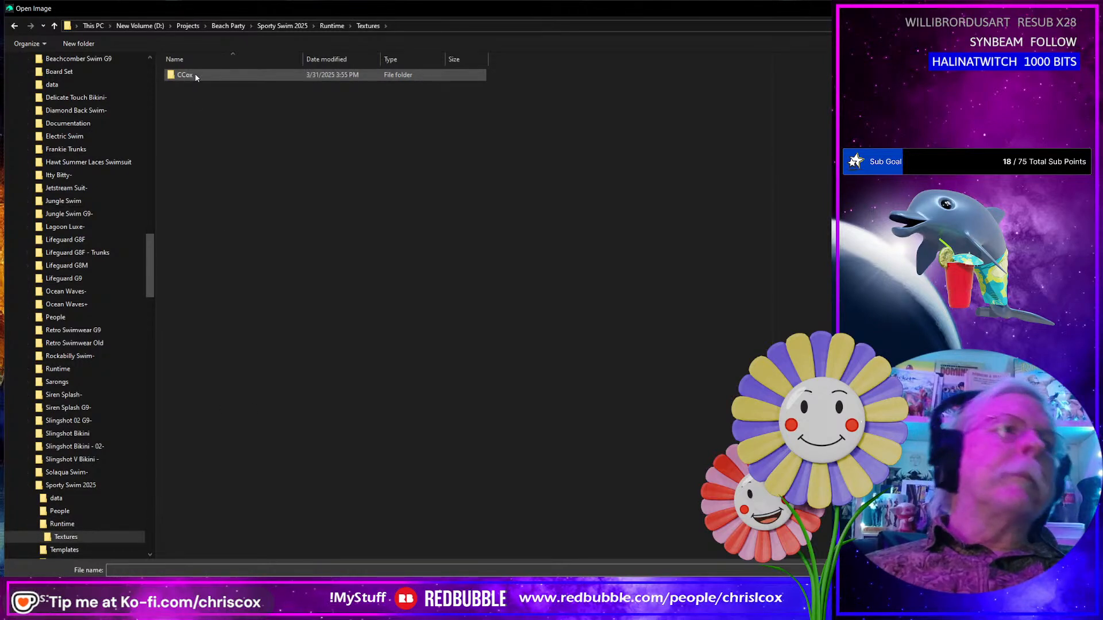
pyautogui.doubleClick(196, 76)
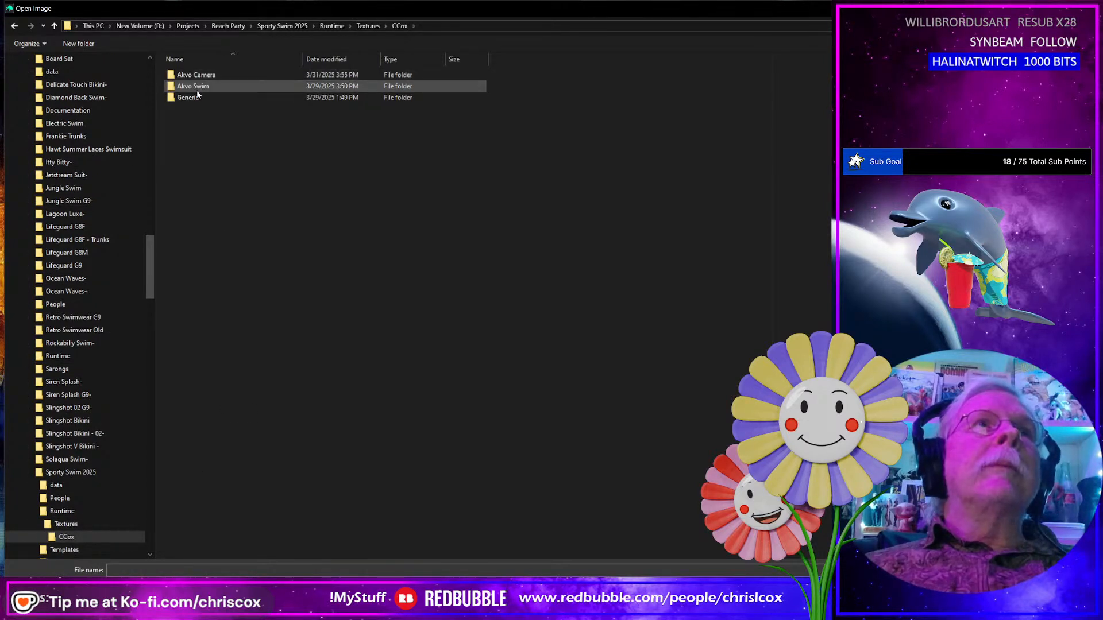
pyautogui.doubleClick(200, 78)
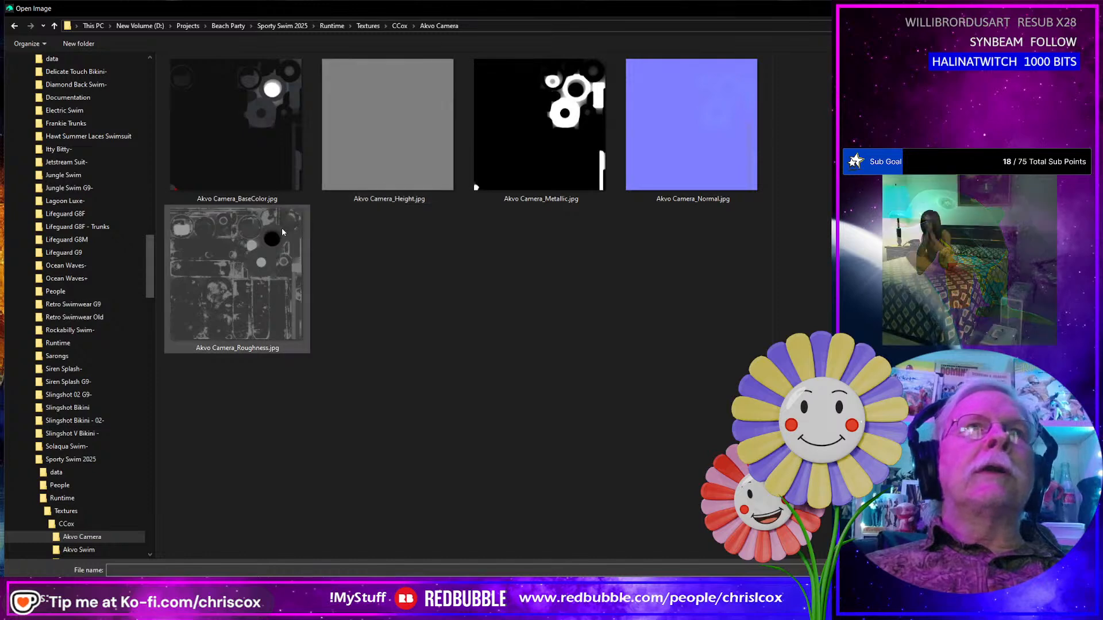
# Assign Akvo Camera_Metallic.jpg to Metallicity and Akvo Camera_BaseColor.jpg to Base Color on all camera surfaces.
pyautogui.click(553, 132)
pyautogui.doubleClick(553, 132)
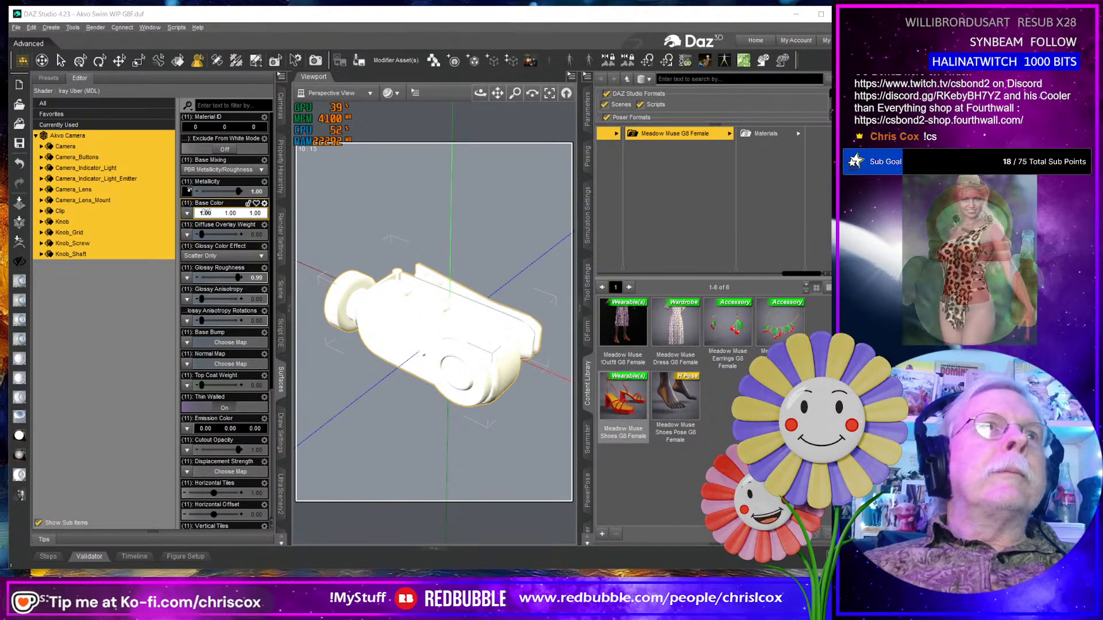
pyautogui.click(187, 213)
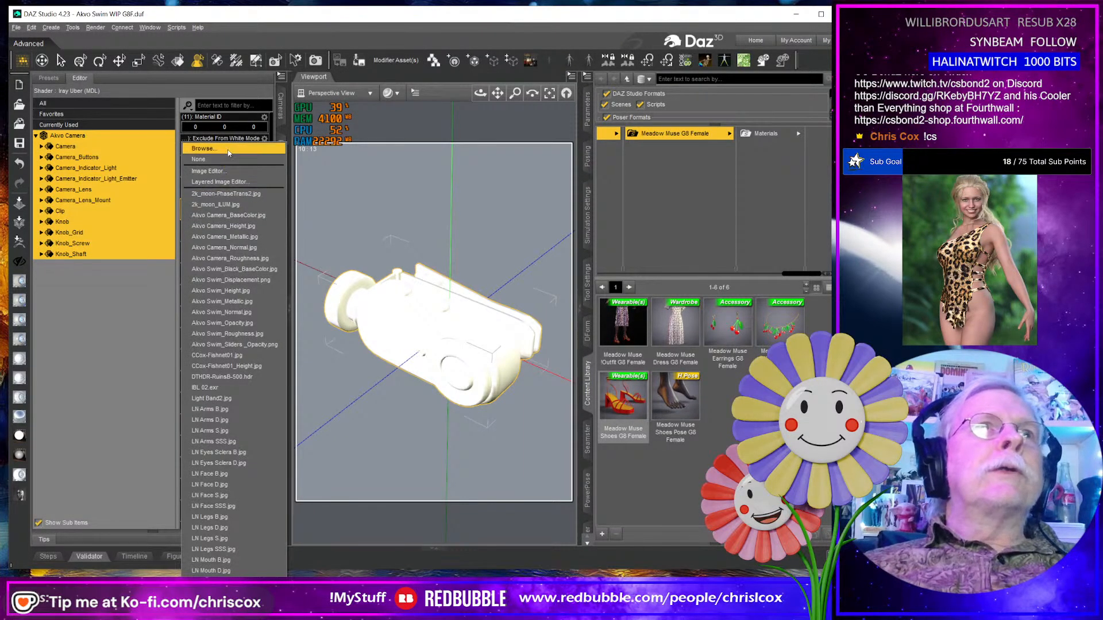
pyautogui.click(230, 151)
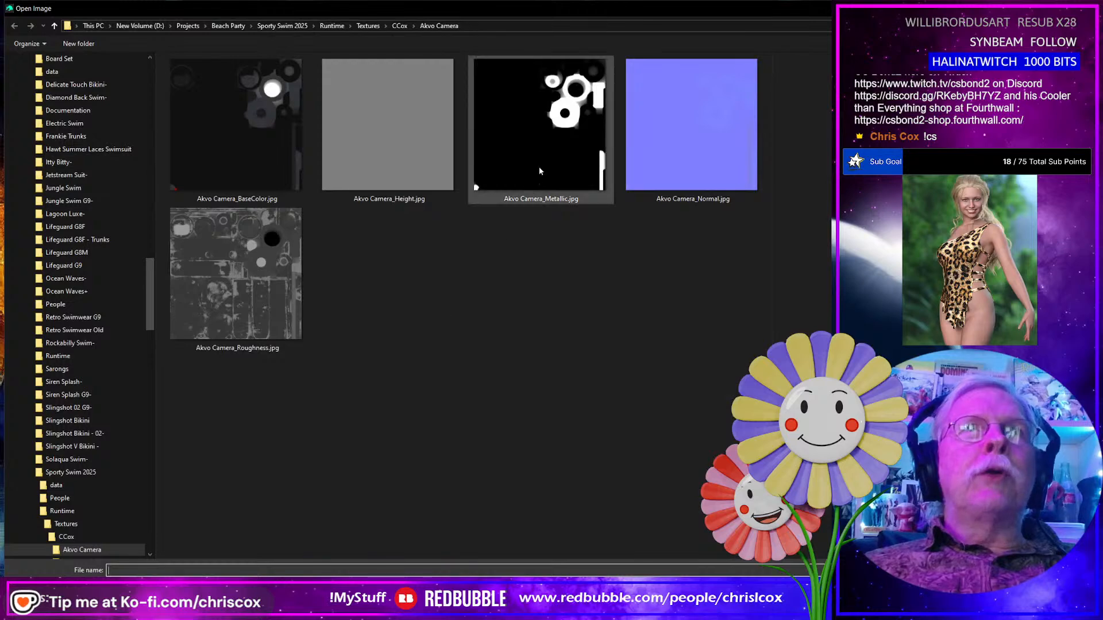
pyautogui.doubleClick(275, 144)
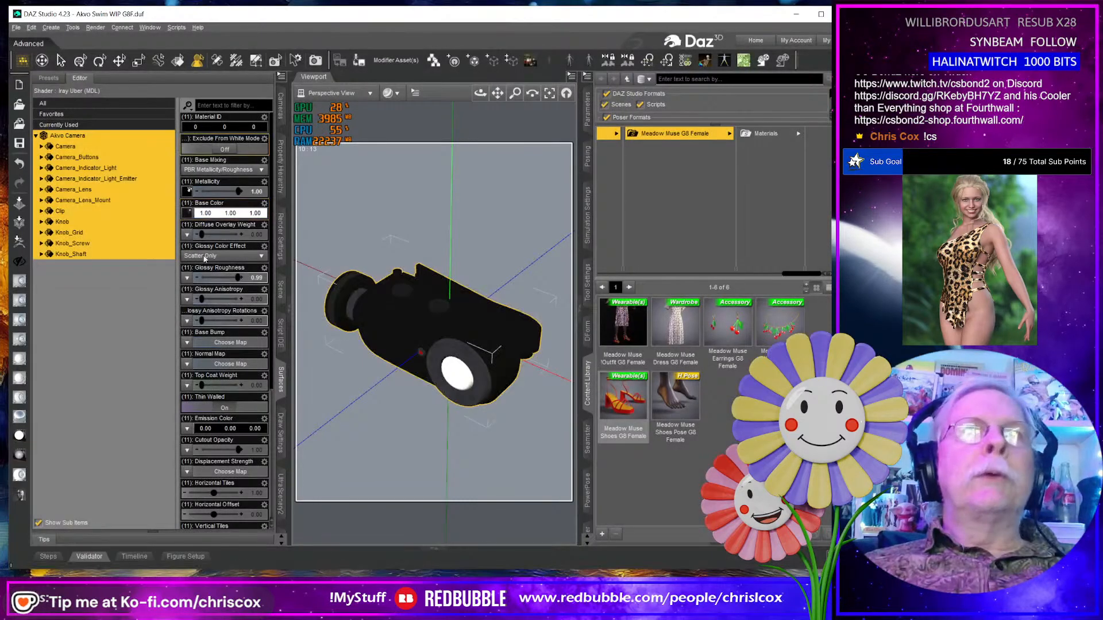
# Assign Akvo Camera_Roughness.jpg to Glossy Roughness and Akvo Camera_Height.jpg to Base Bump on all camera surfaces.
pyautogui.click(187, 278)
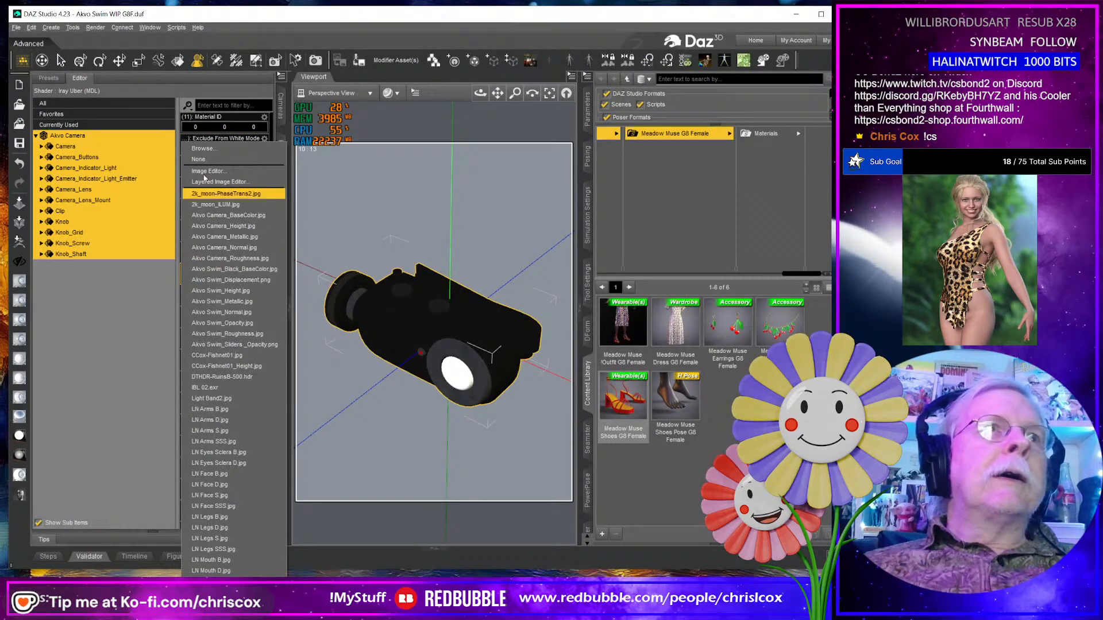
pyautogui.click(202, 149)
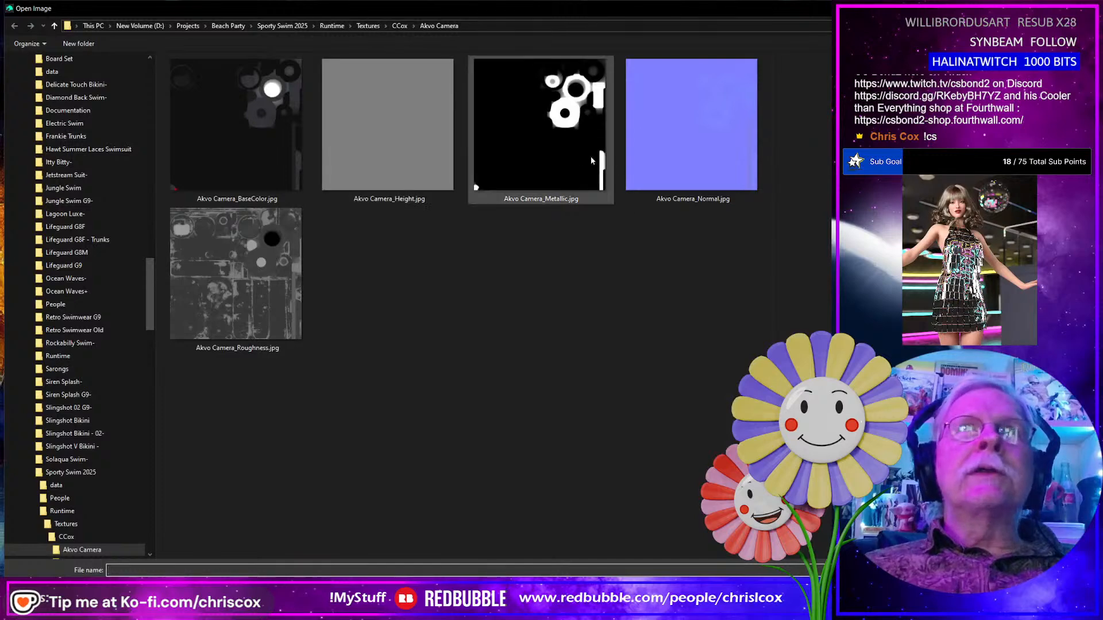
pyautogui.doubleClick(241, 289)
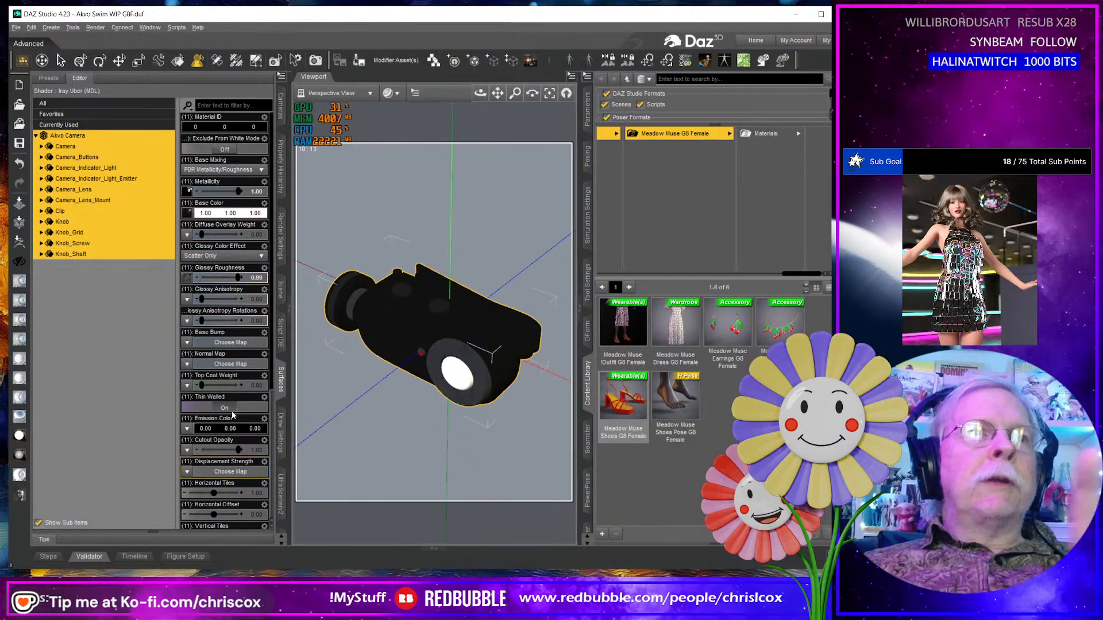
pyautogui.click(186, 343)
pyautogui.click(229, 150)
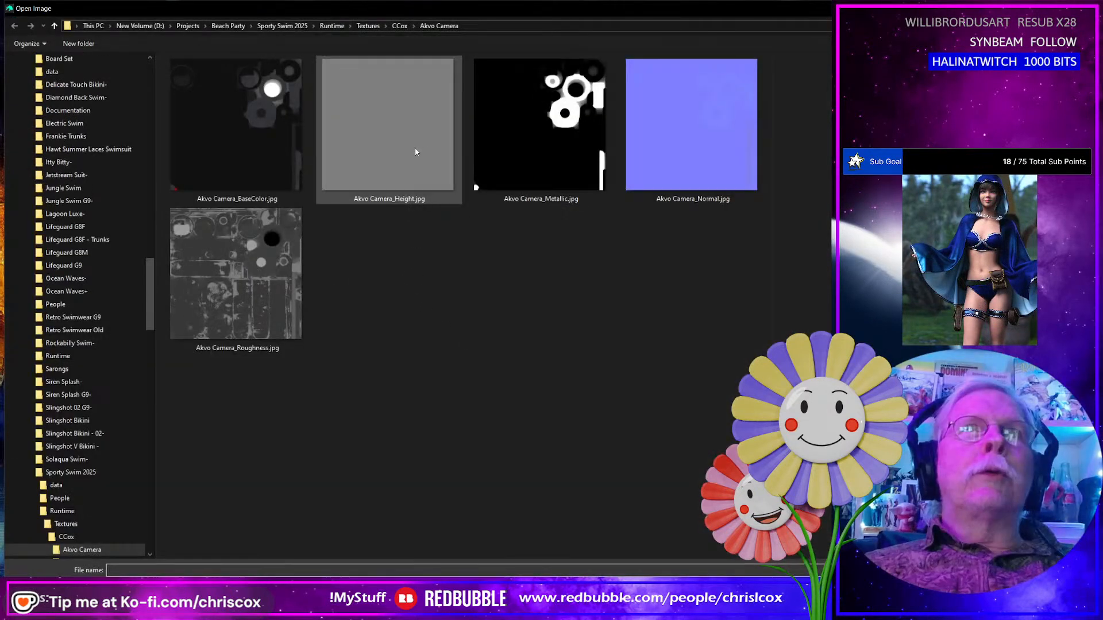
pyautogui.doubleClick(416, 153)
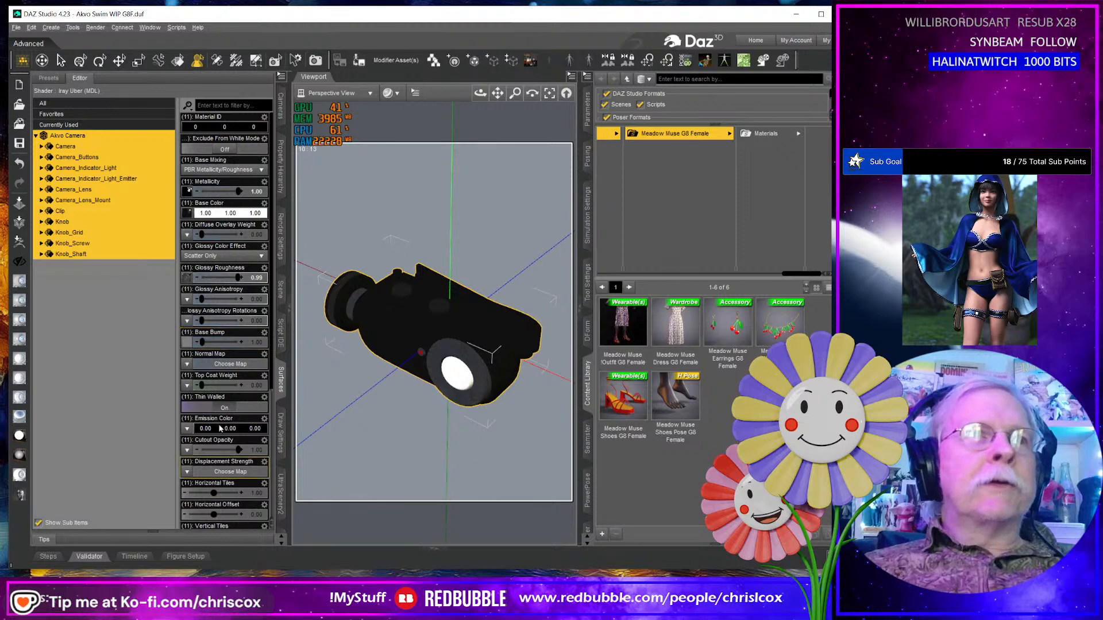
# In the Normal Map parameter settings, set Color A to dark red (139, 0, 0) and Color B to black, and accept them.
pyautogui.rightClick(215, 357)
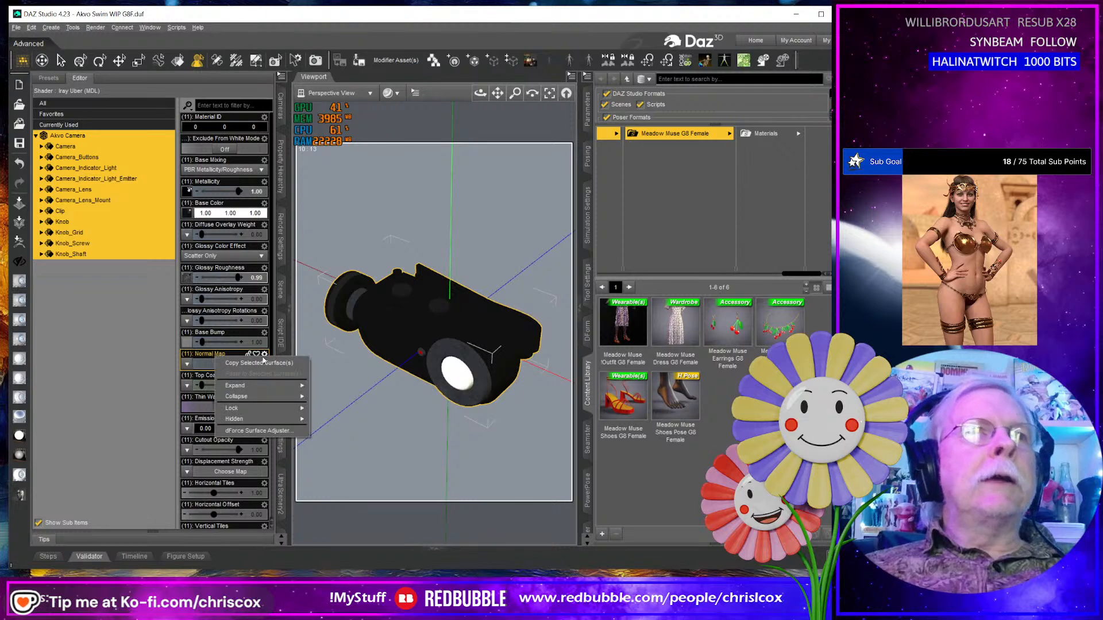
pyautogui.click(264, 355)
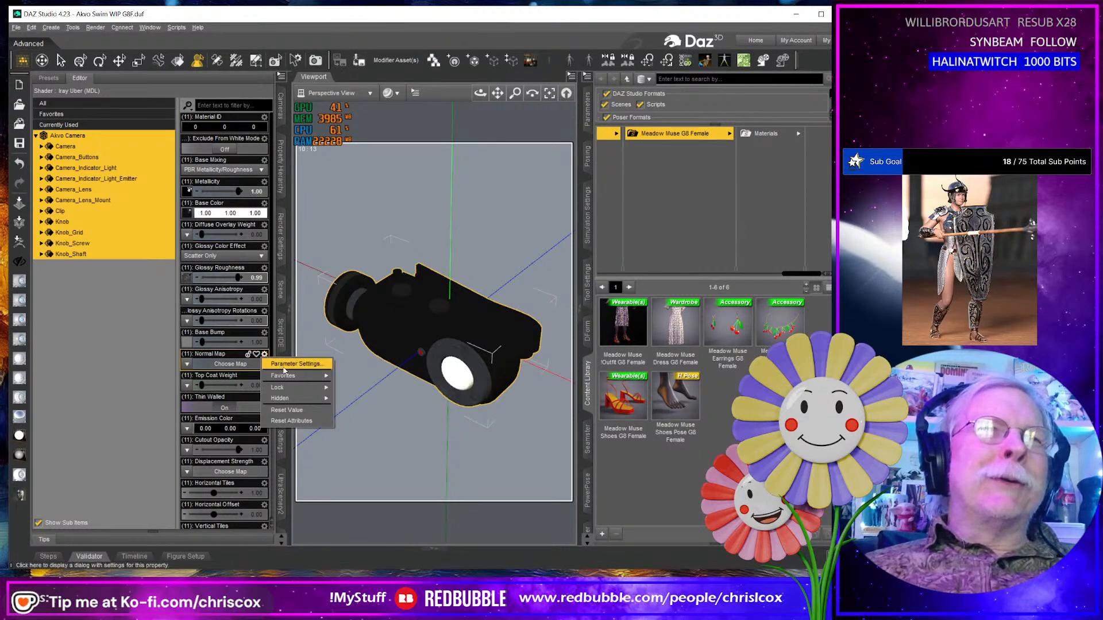
pyautogui.click(282, 364)
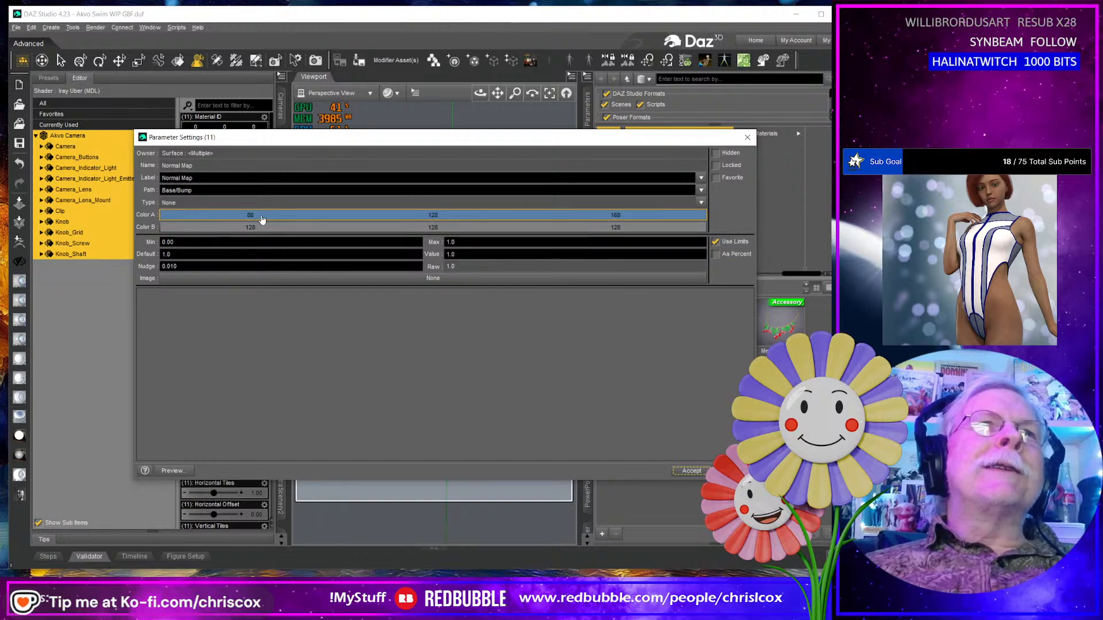
pyautogui.moveTo(267, 142); pyautogui.dragTo(419, 134)
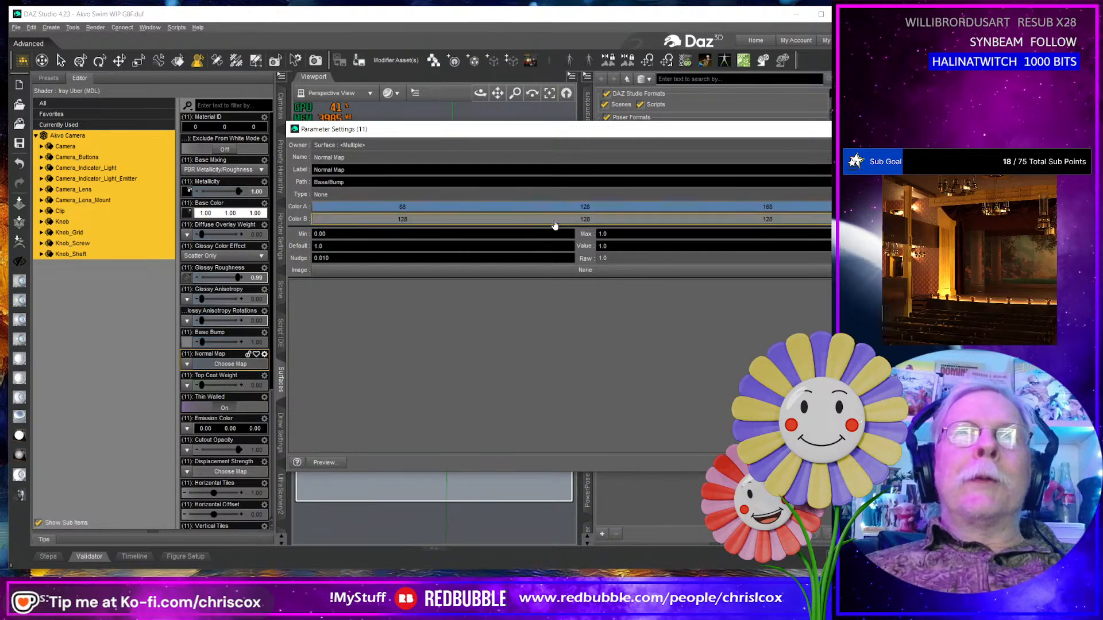
pyautogui.click(521, 208)
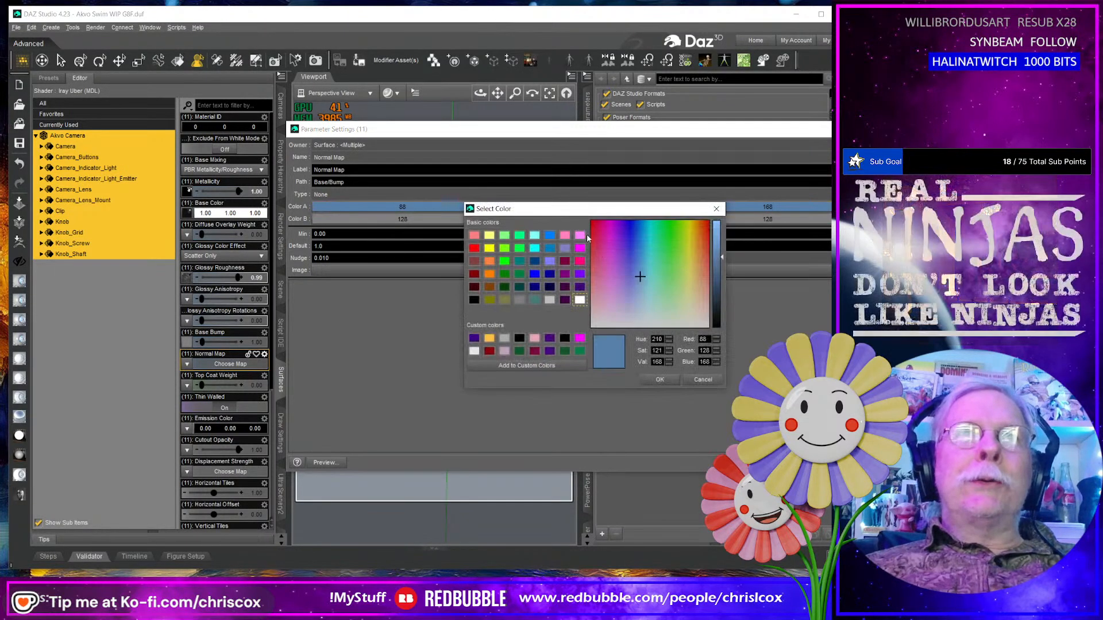
pyautogui.click(489, 351)
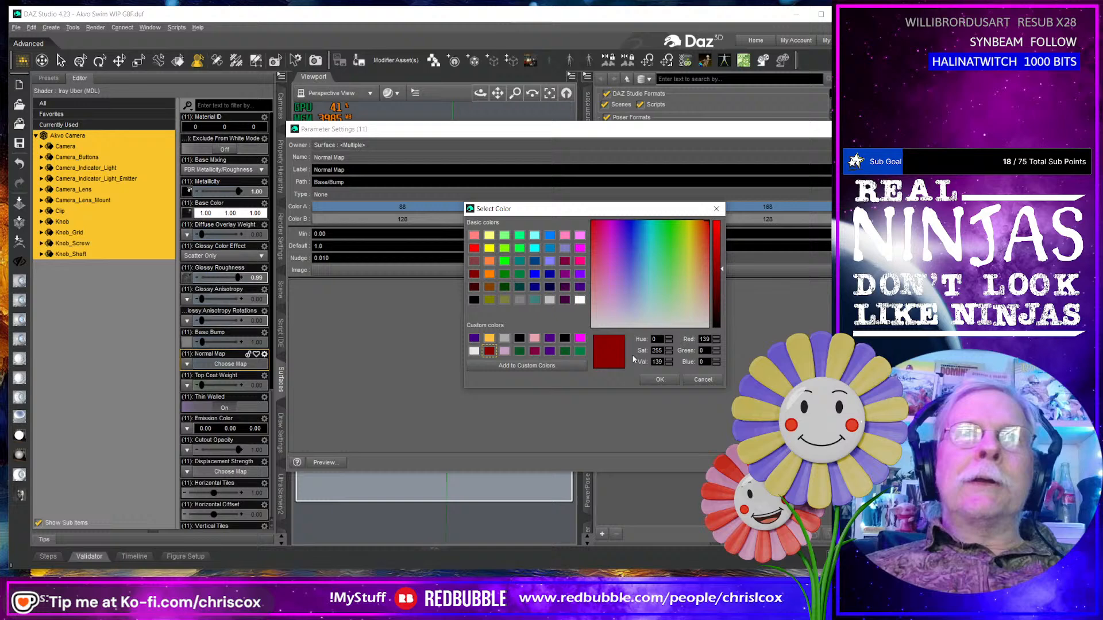
pyautogui.click(659, 379)
pyautogui.click(471, 221)
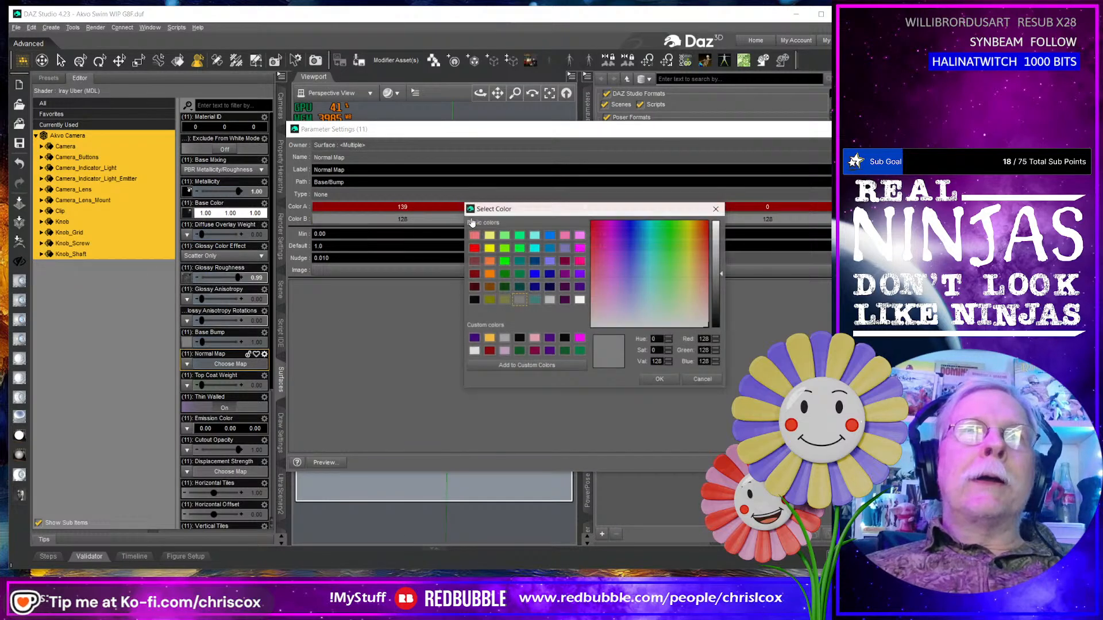
pyautogui.click(473, 300)
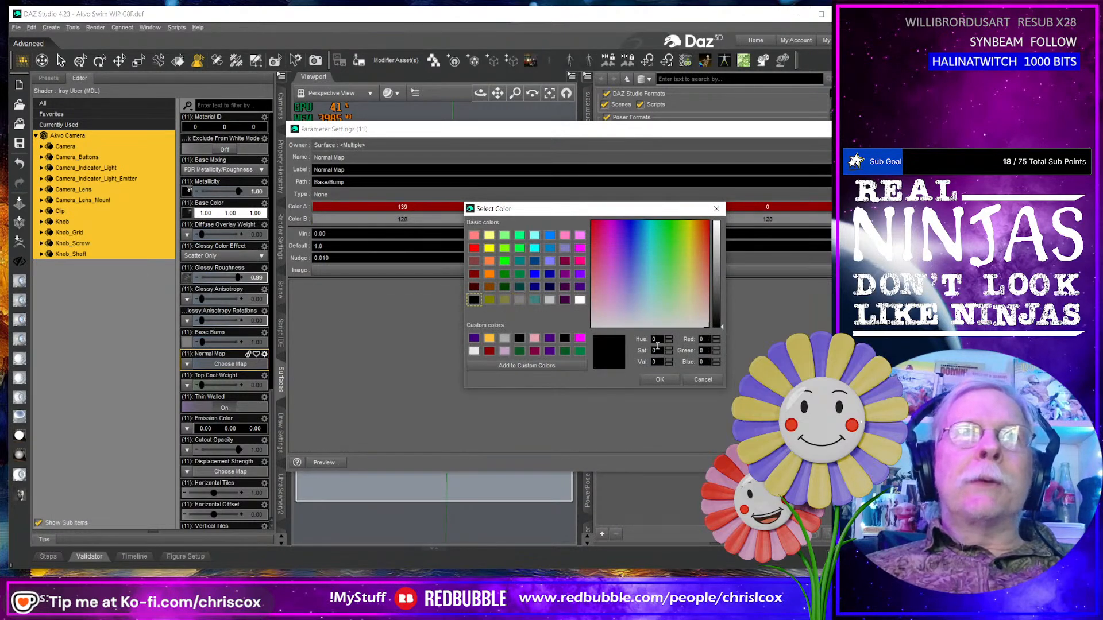
pyautogui.click(658, 381)
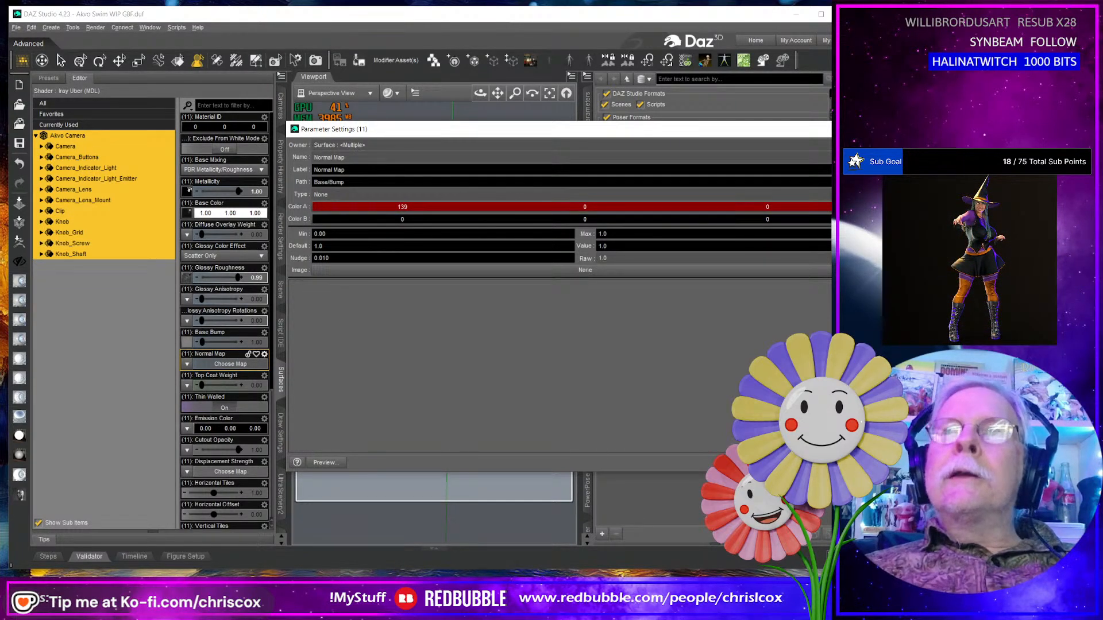
pyautogui.click(836, 462)
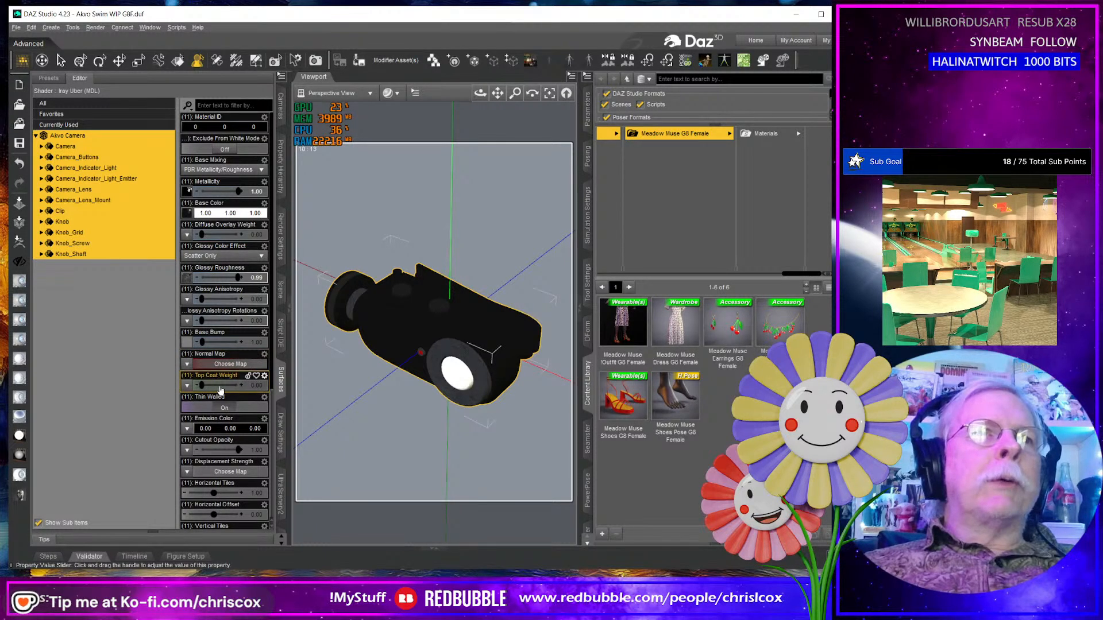
# Assign Akvo Camera_Normal.jpg to the Normal Map of all camera surfaces.
pyautogui.click(187, 364)
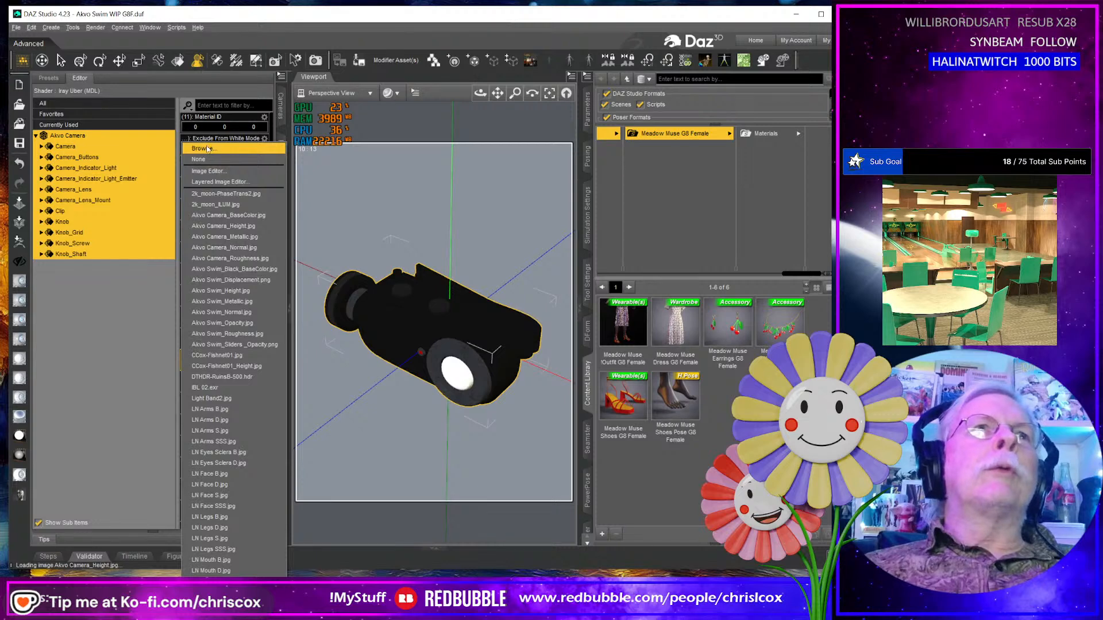
pyautogui.click(208, 149)
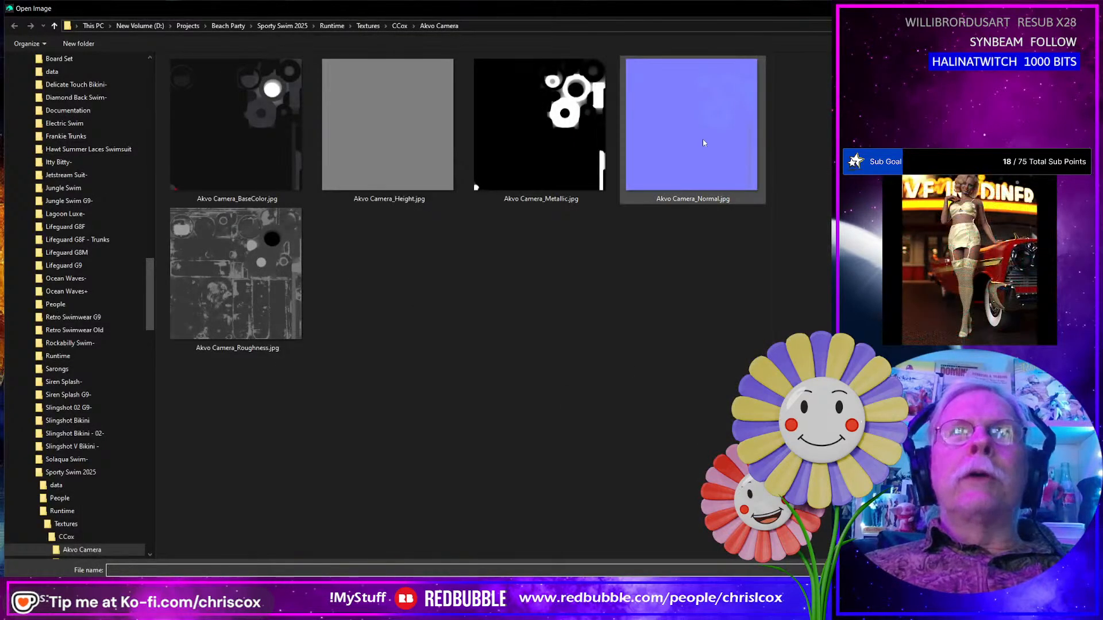
pyautogui.doubleClick(701, 143)
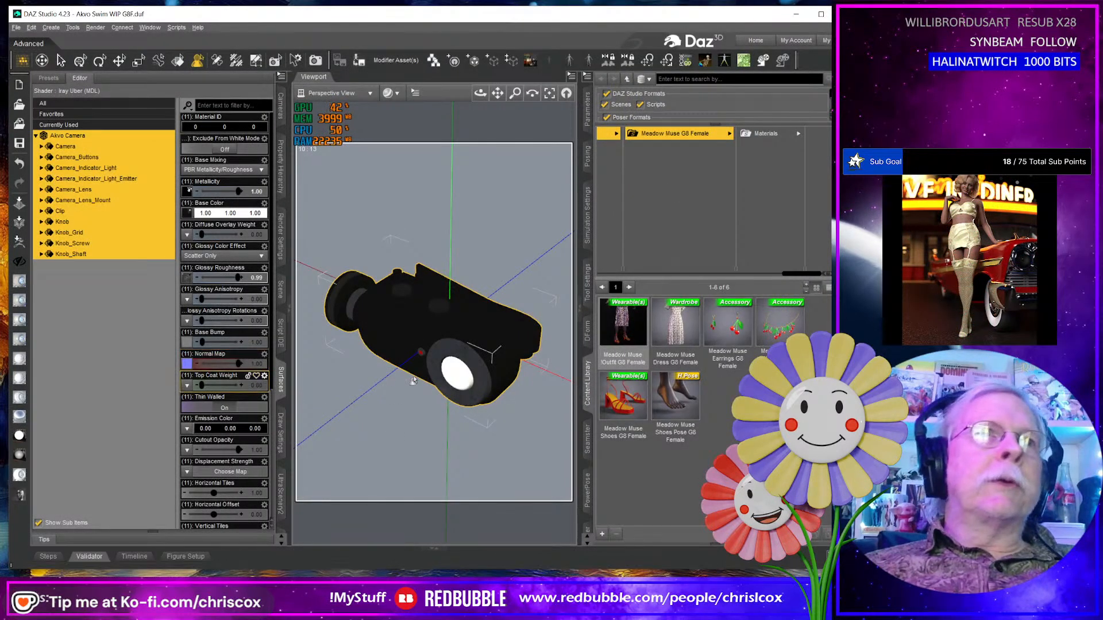
# Render the textured Akvo Camera from a low view facing its lens side.
pyautogui.moveTo(412, 379); pyautogui.dragTo(441, 313, button='middle')
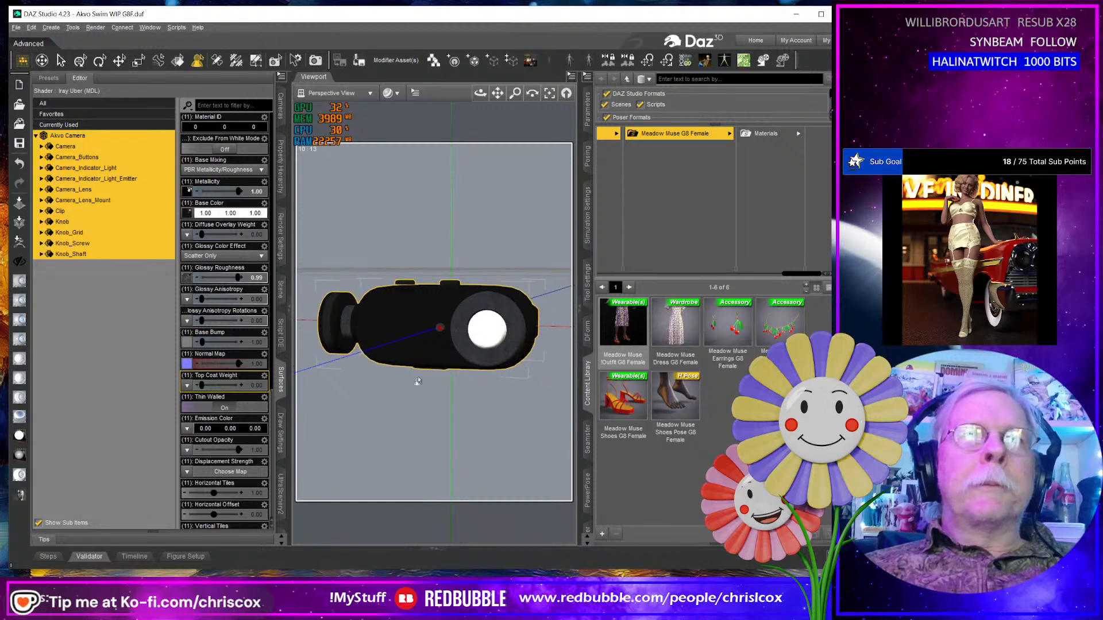
pyautogui.hotkey('ctrl', 'r')
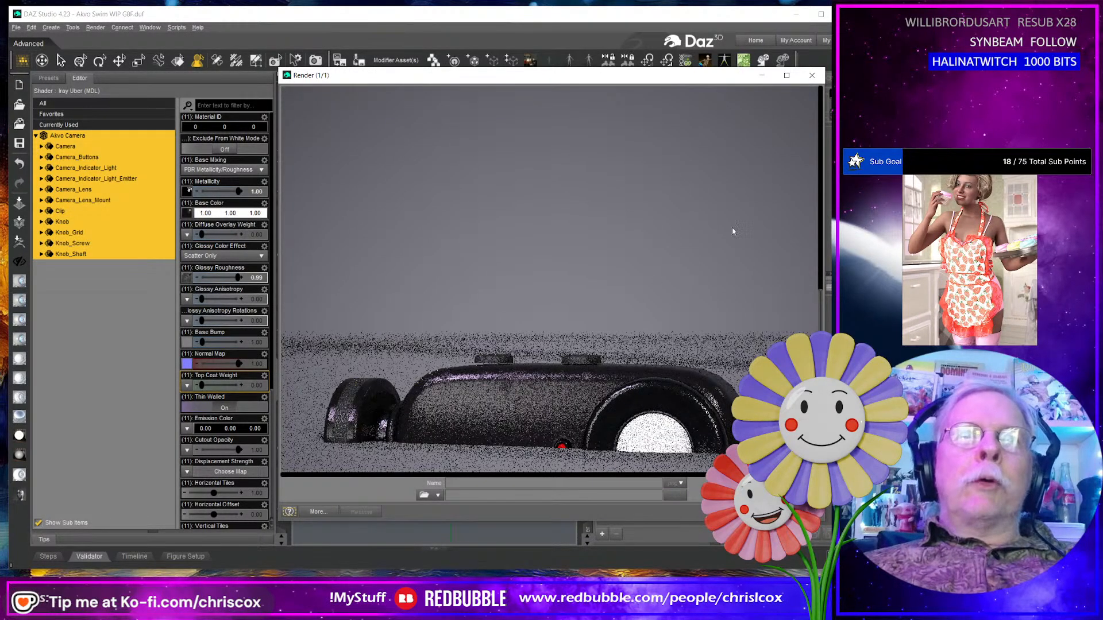
# Cancel the running render, look over the camera's lens side in the image, and discard the render.
pyautogui.click(812, 76)
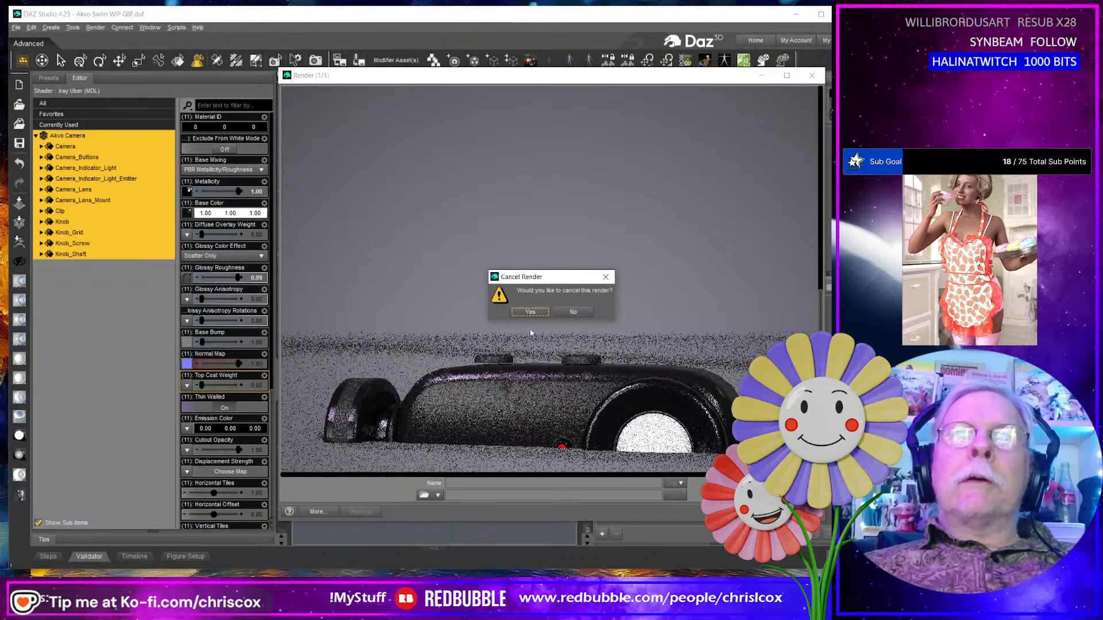
pyautogui.click(532, 312)
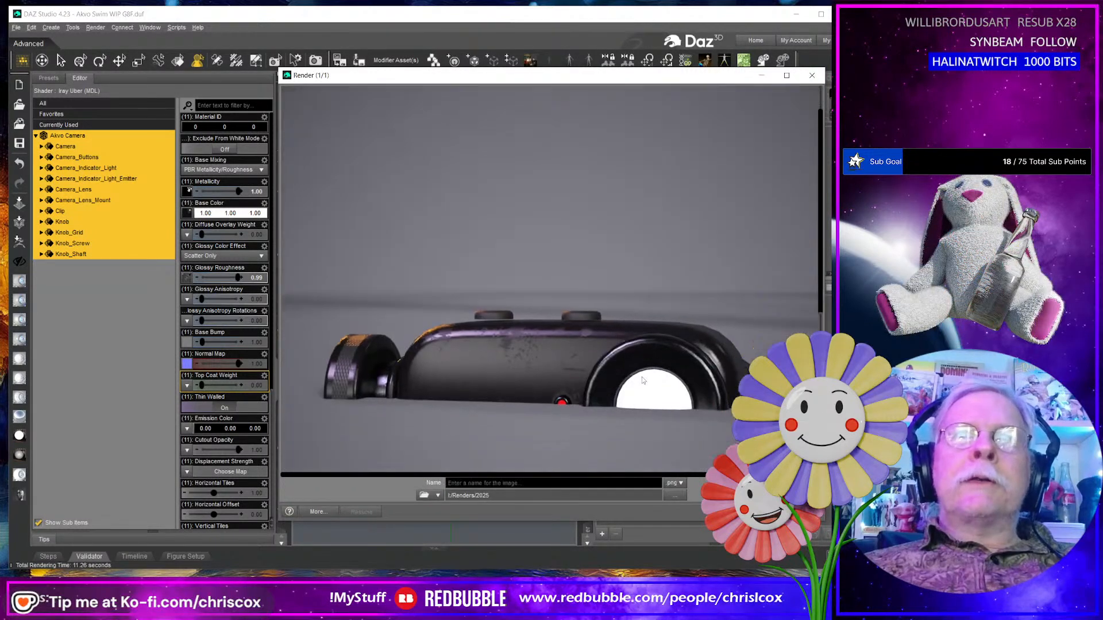
pyautogui.scroll(-3, 643, 377)
pyautogui.scroll(4, 642, 380)
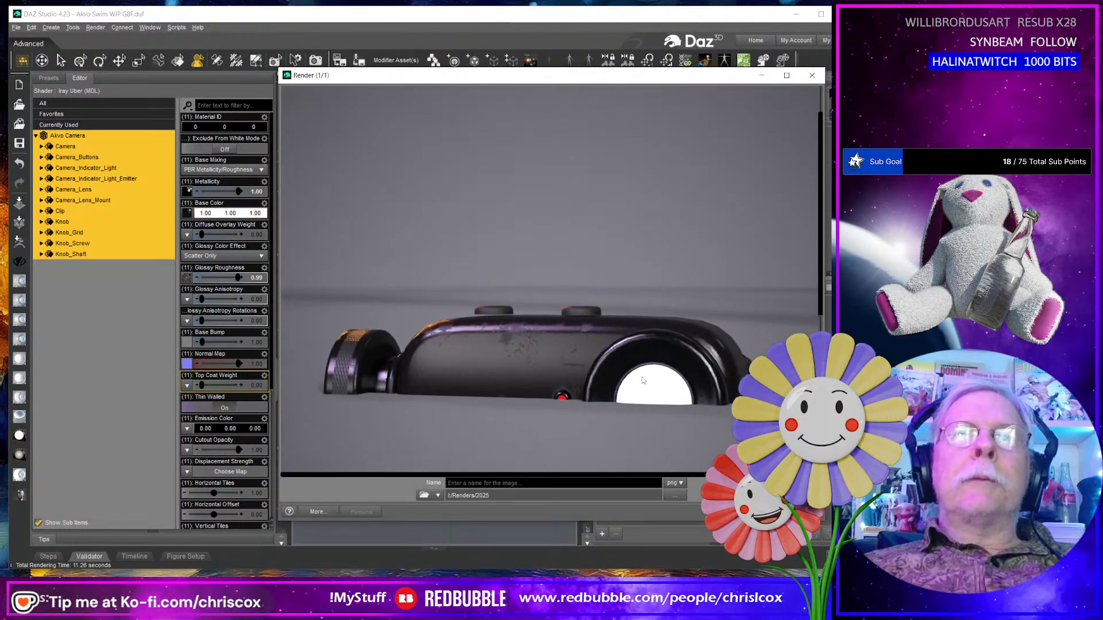
pyautogui.click(812, 74)
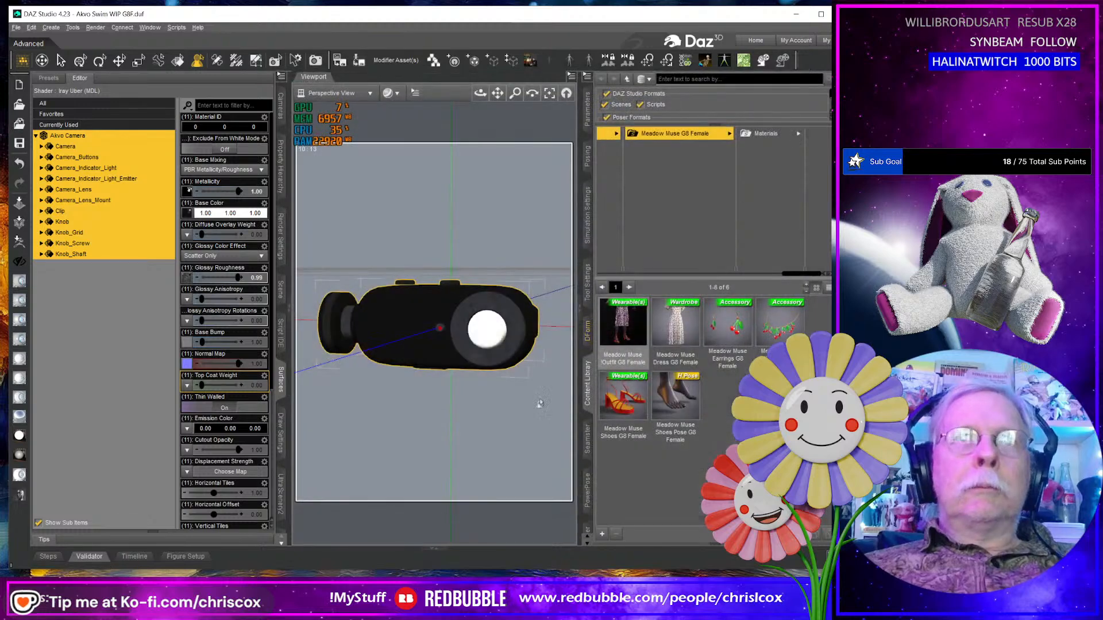
# Turn off Draw Ground in the environment render settings and test-render the whole camera without the ground plane.
pyautogui.click(281, 235)
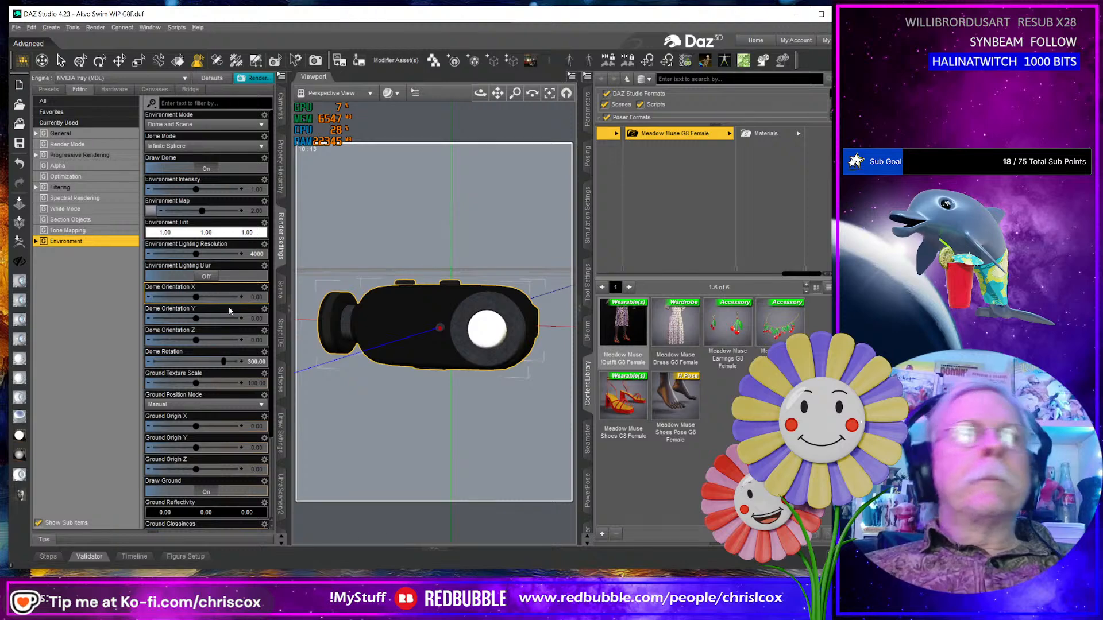
pyautogui.click(206, 492)
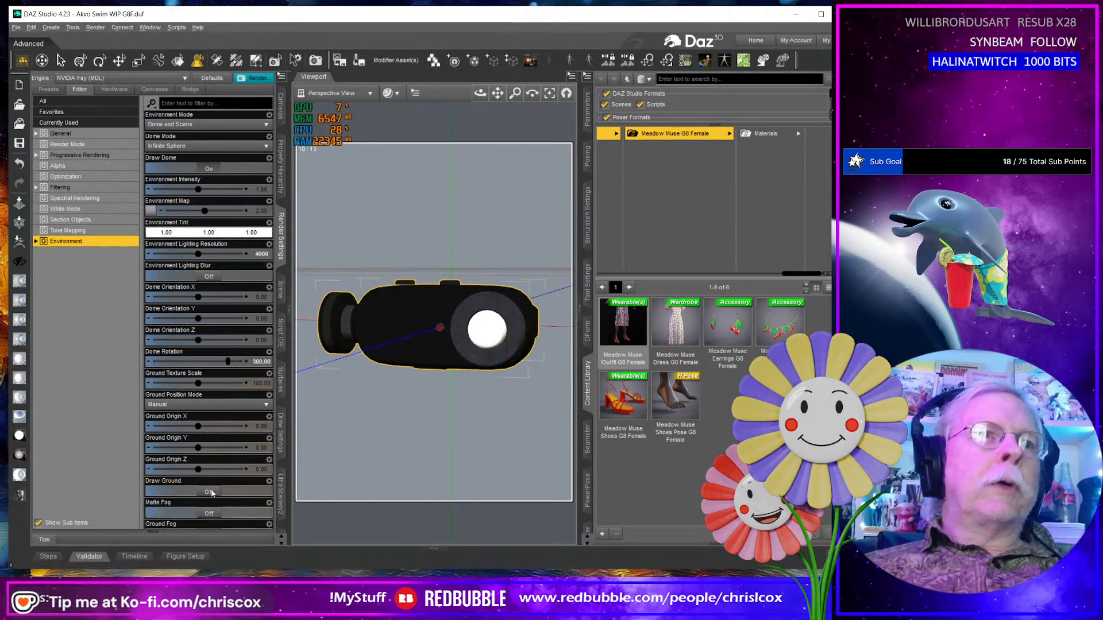
pyautogui.moveTo(404, 423)
pyautogui.mouseDown(button='middle')
pyautogui.moveTo(410, 381)
pyautogui.moveTo(431, 420)
pyautogui.moveTo(407, 422)
pyautogui.mouseUp(button='middle')
pyautogui.hotkey('ctrl', 'r')
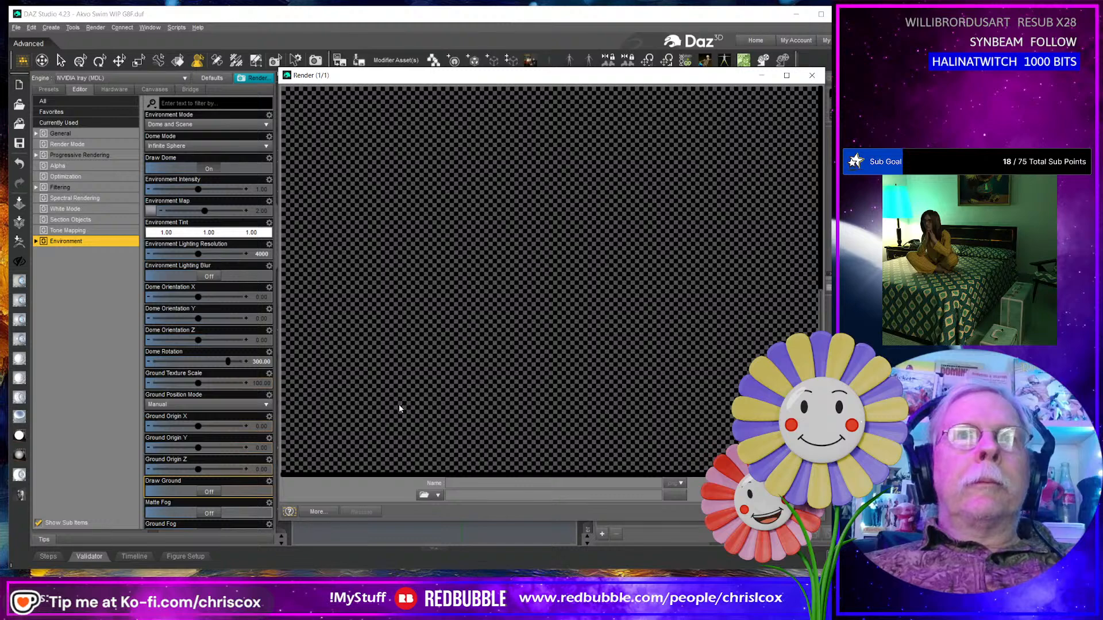
pyautogui.scroll(-4, 504, 366)
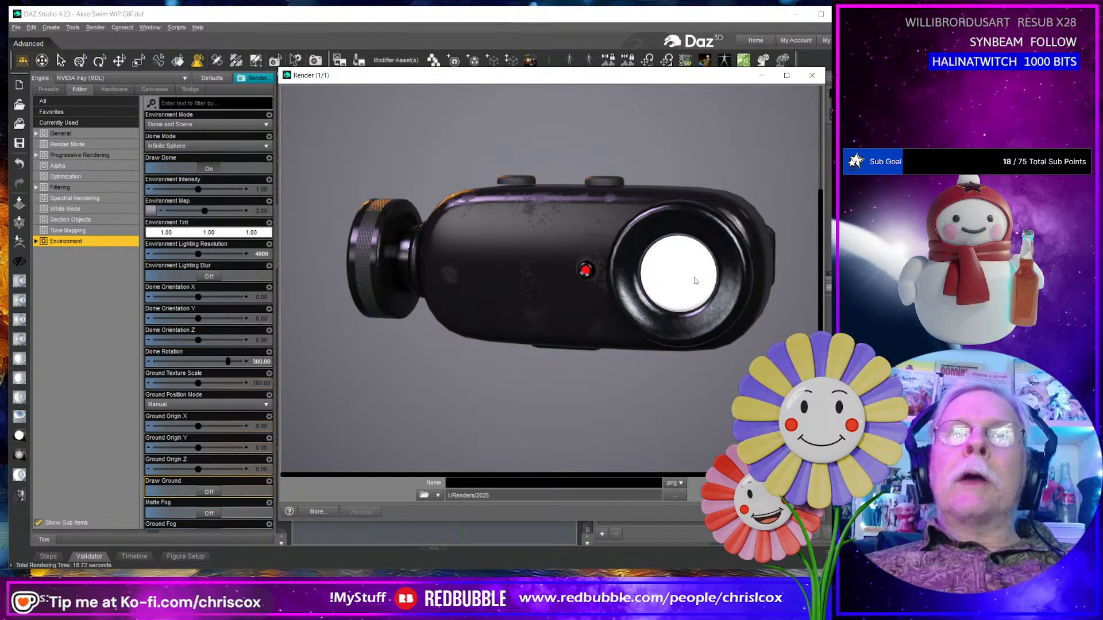
pyautogui.click(811, 79)
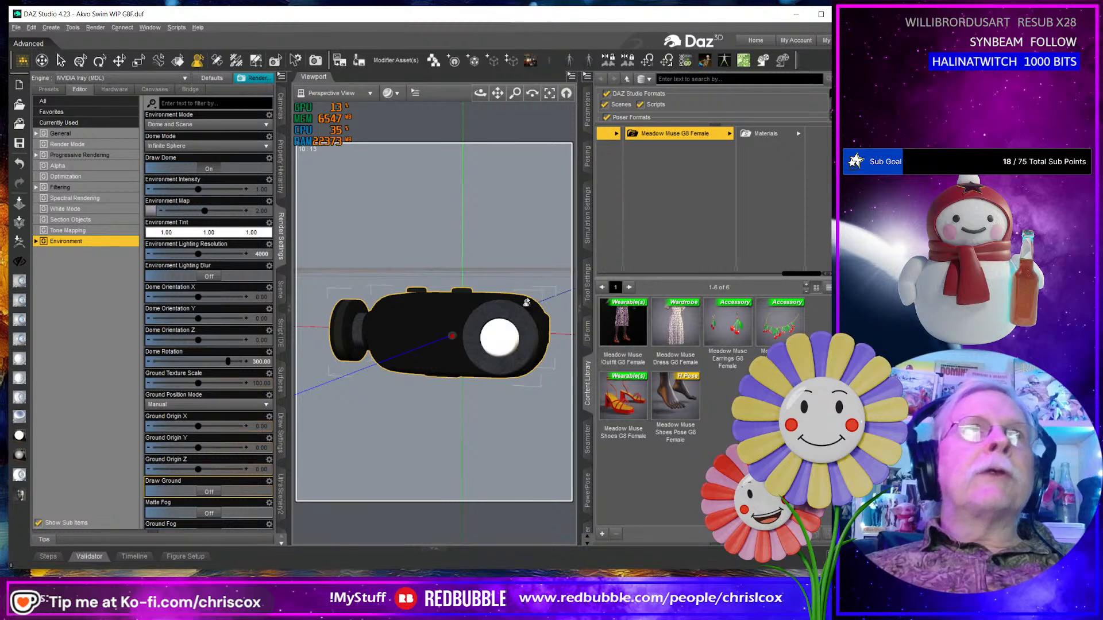
# Apply a glass-like shader preset to the camera's front lens surface and test-render the result.
pyautogui.click(184, 67)
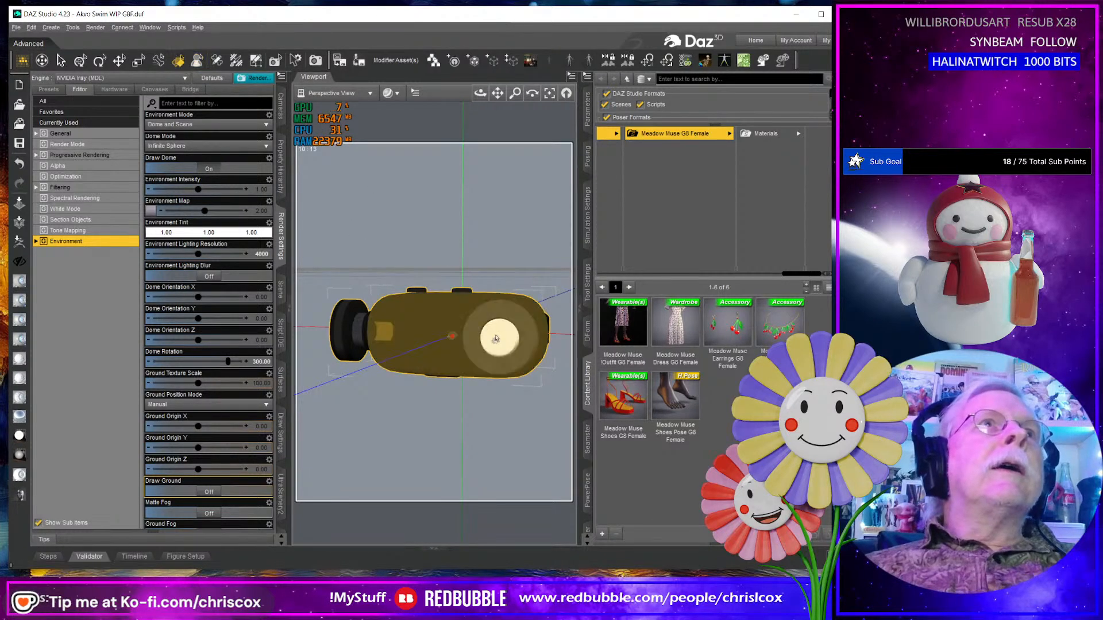
pyautogui.click(503, 341)
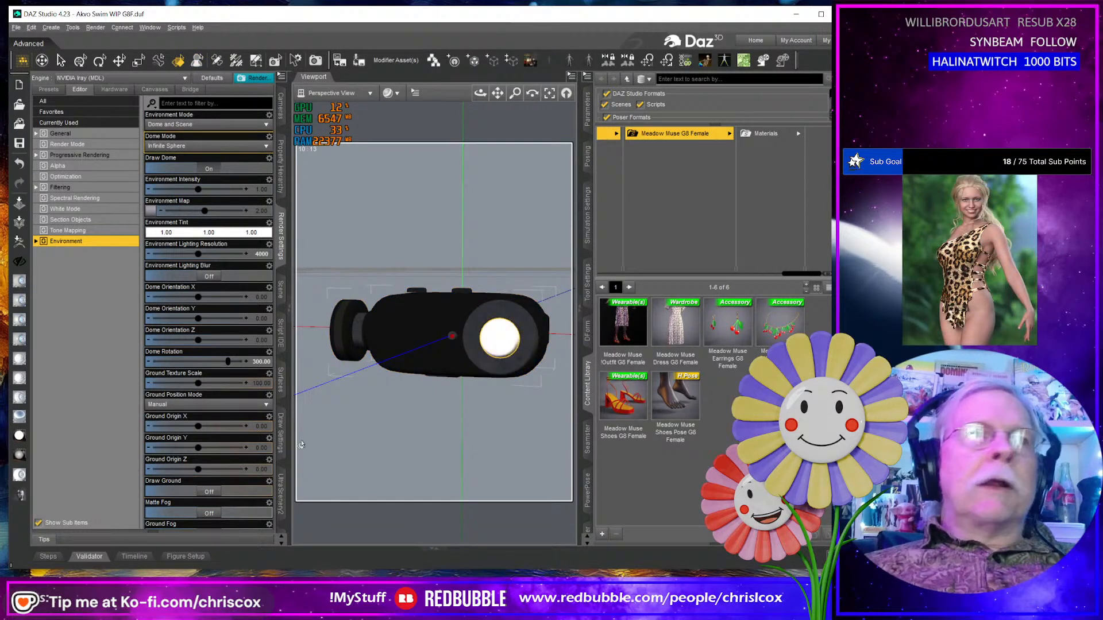
pyautogui.click(18, 397)
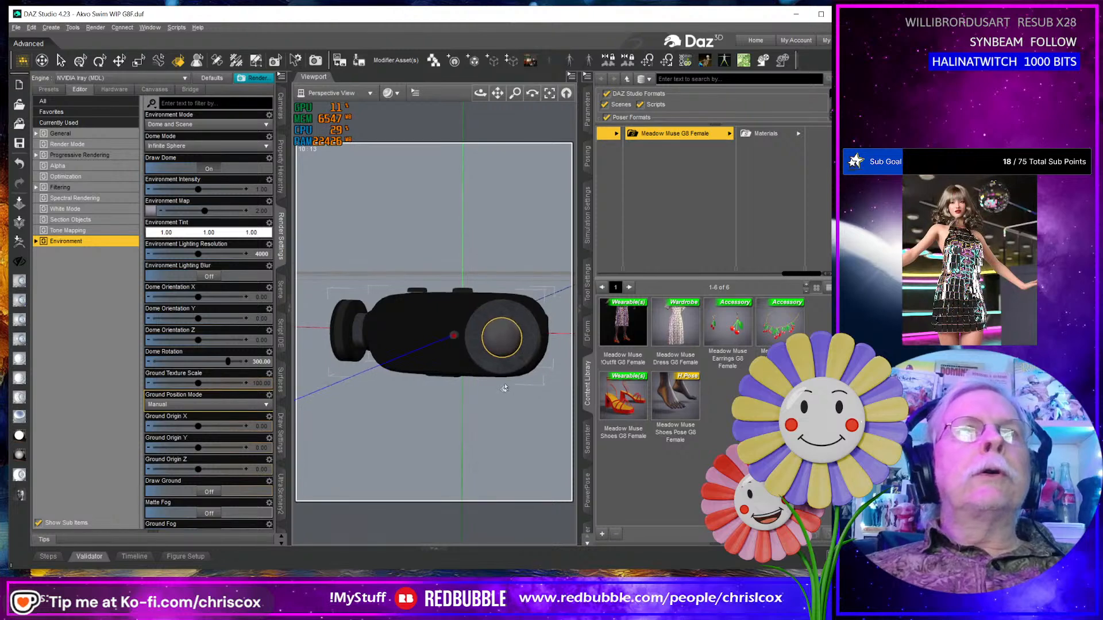
pyautogui.hotkey('ctrl', 'r')
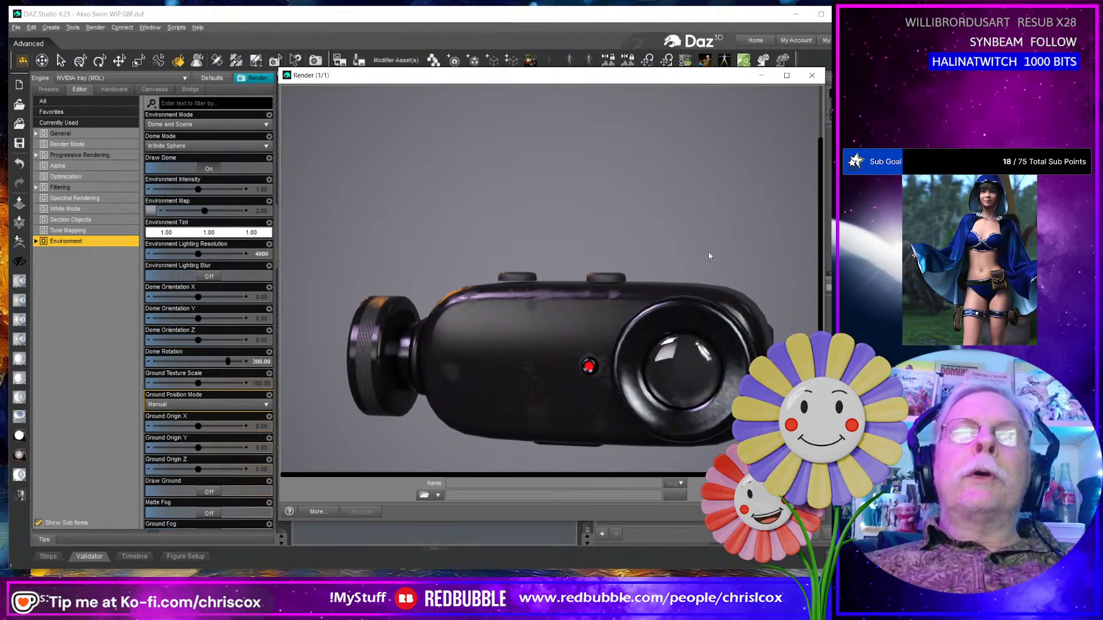
pyautogui.click(811, 75)
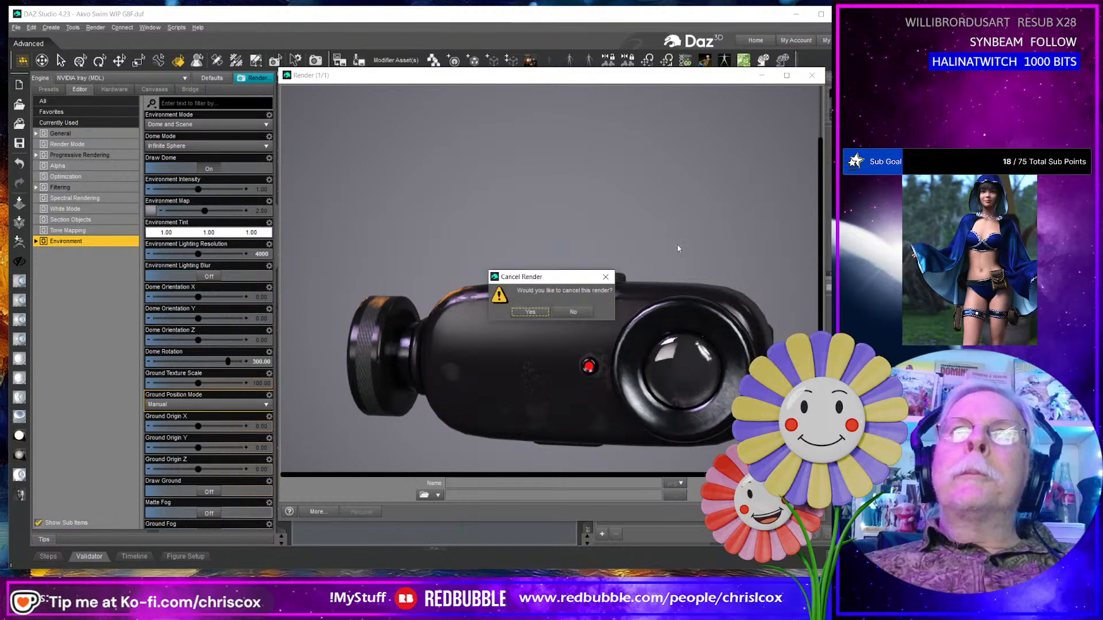
pyautogui.click(550, 316)
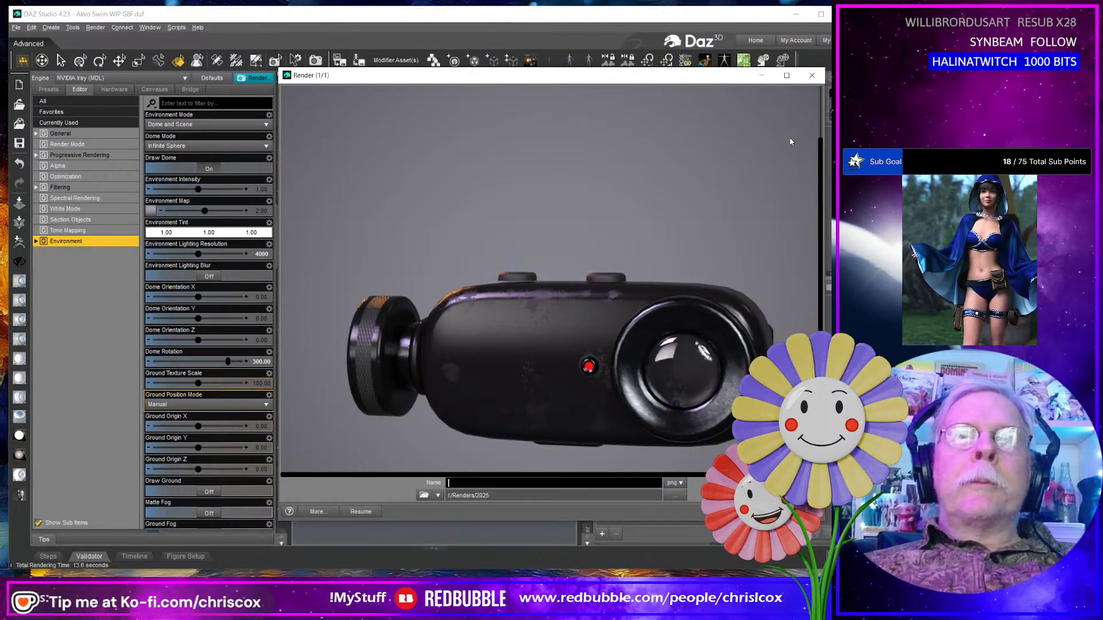
pyautogui.click(811, 75)
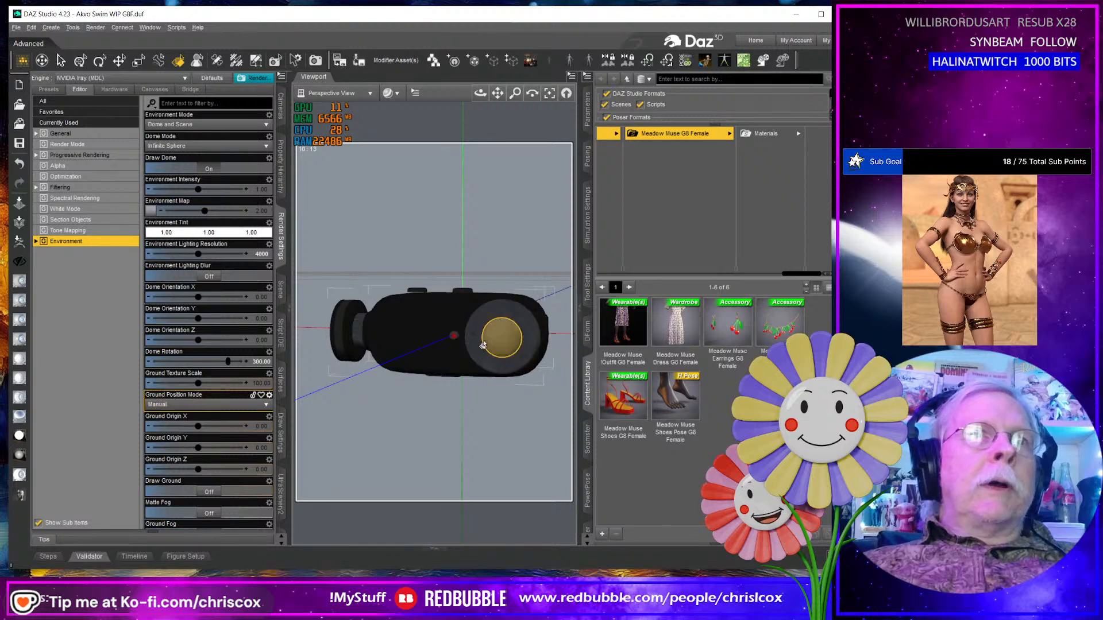
# Convert the Akvo Camera prop to a figure using General Weight Mapping, keeping Inherit Skeleton of Parent enabled.
pyautogui.click(454, 345)
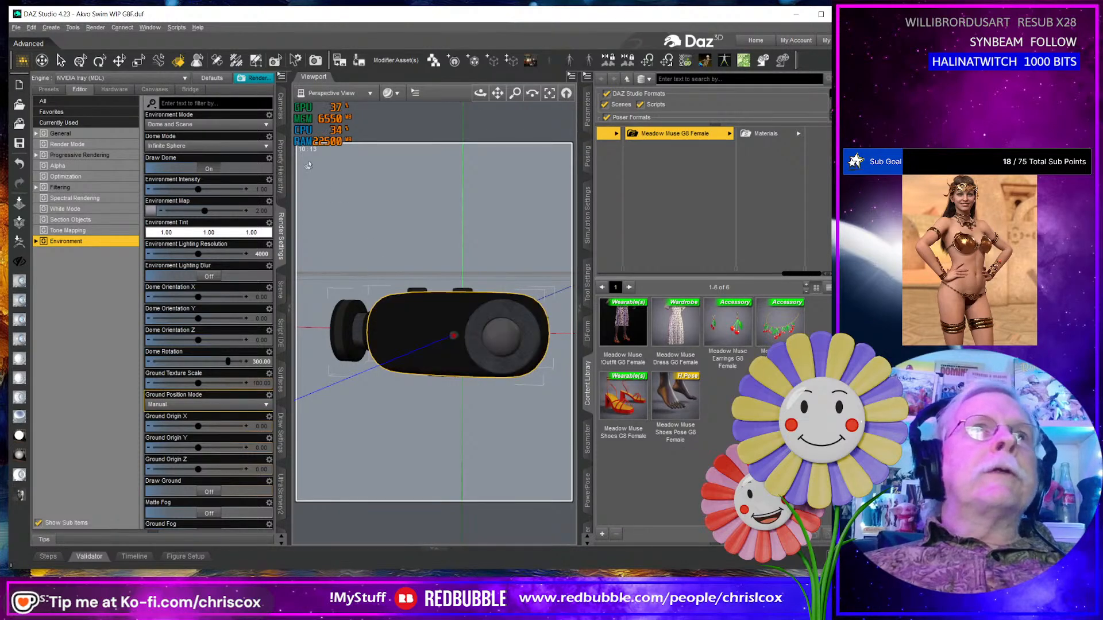
pyautogui.click(281, 290)
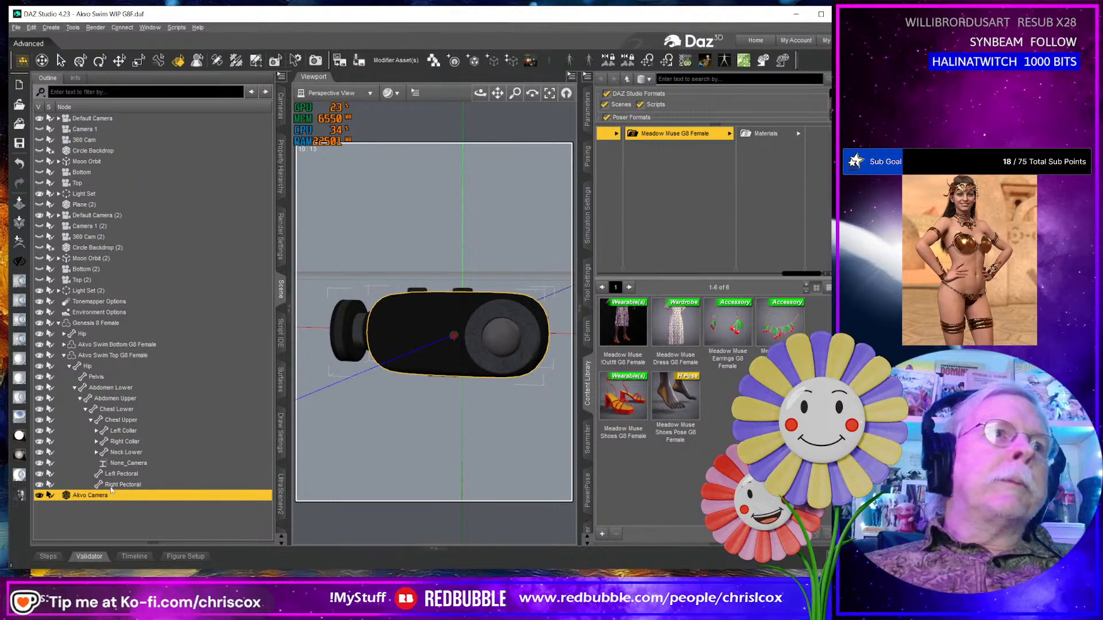
pyautogui.click(281, 77)
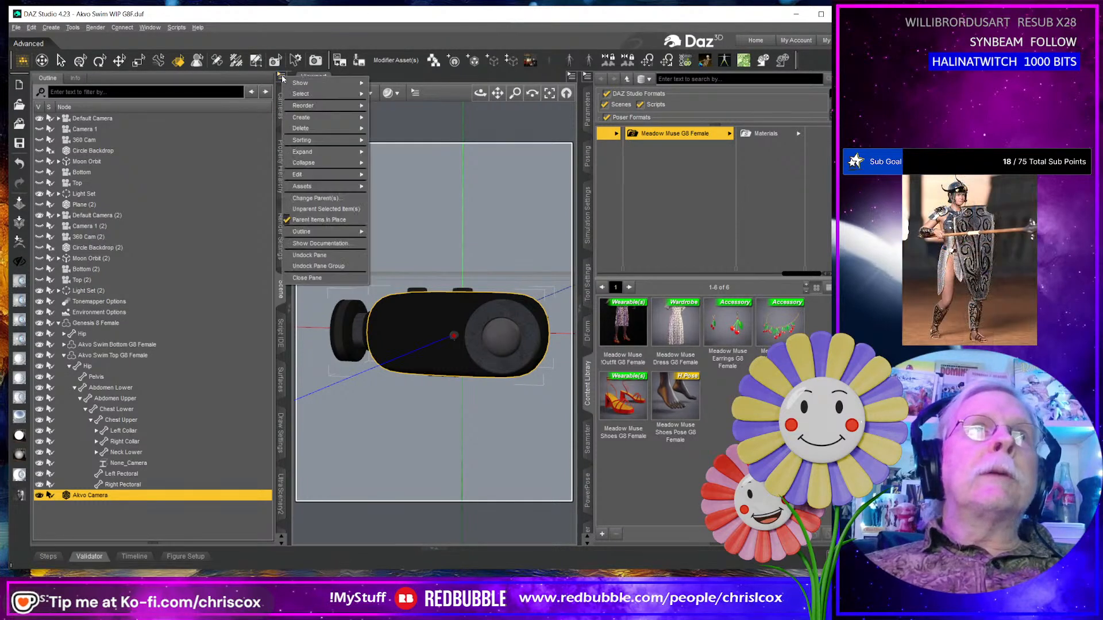
pyautogui.moveTo(341, 155)
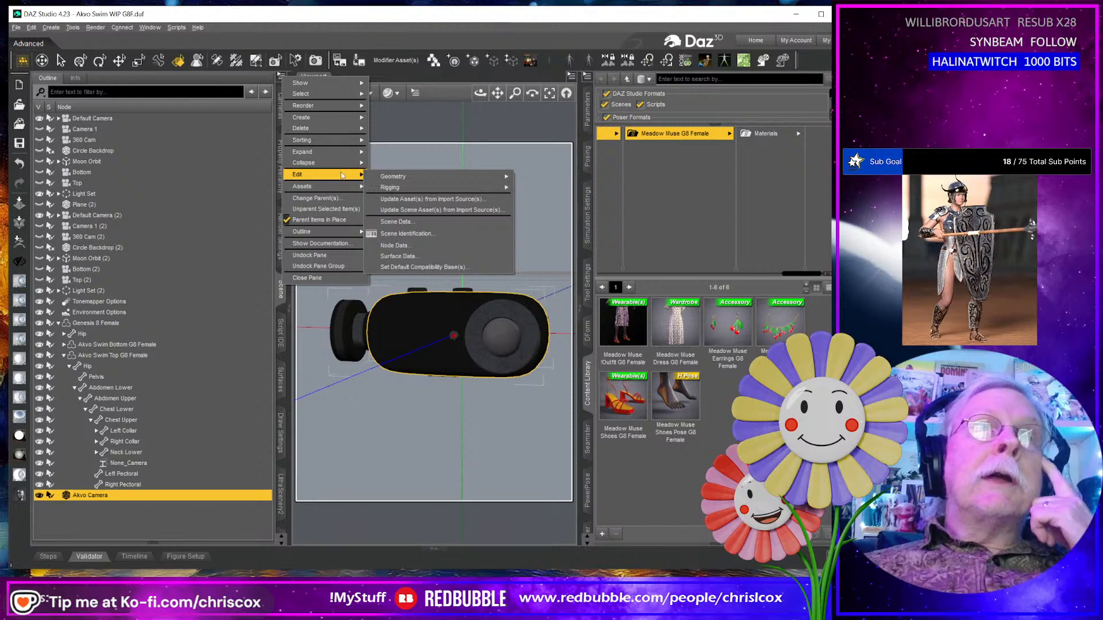
pyautogui.moveTo(401, 188)
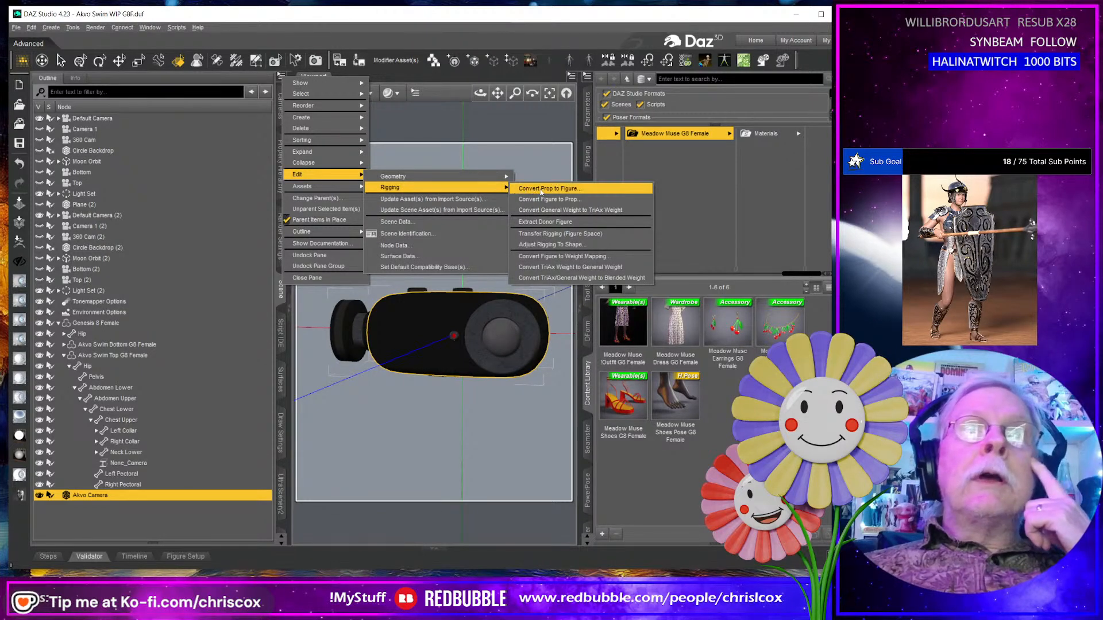
pyautogui.click(541, 190)
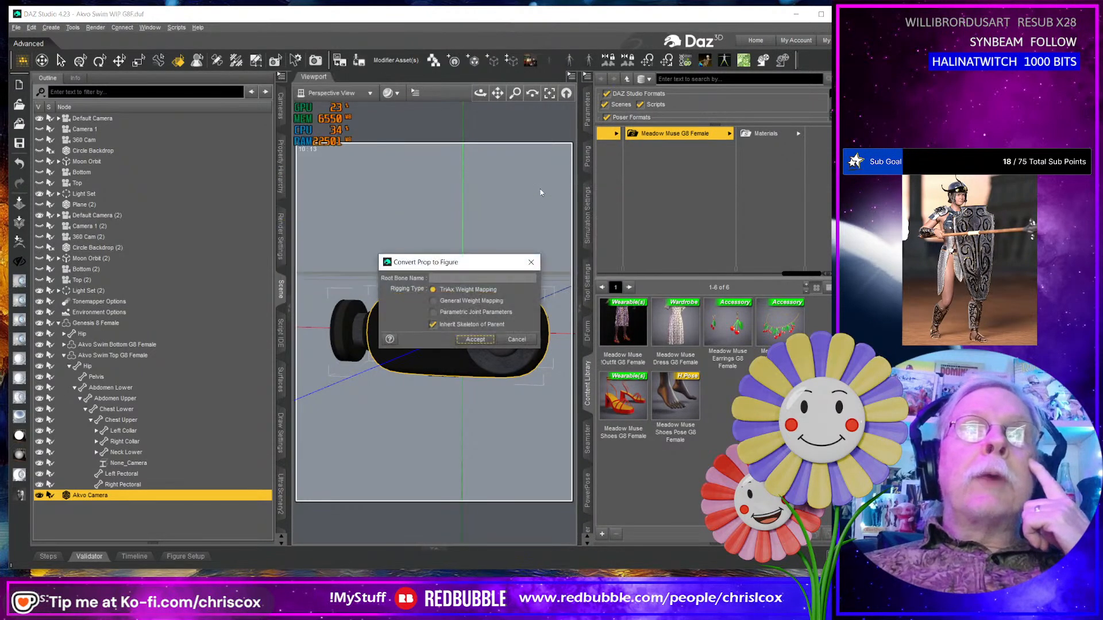
pyautogui.click(474, 307)
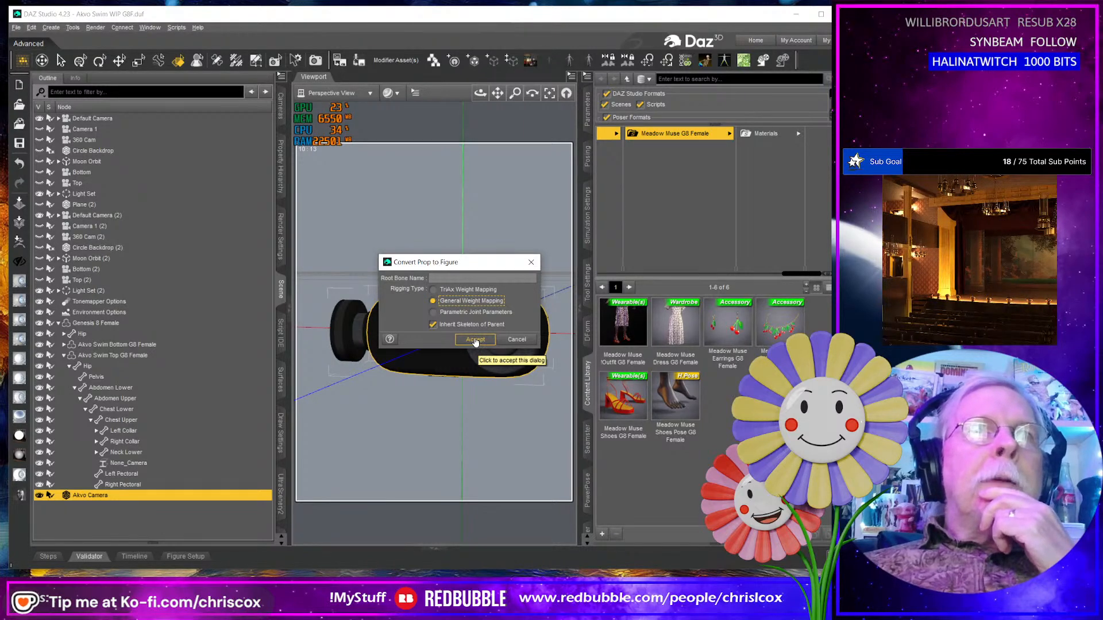
pyautogui.click(476, 340)
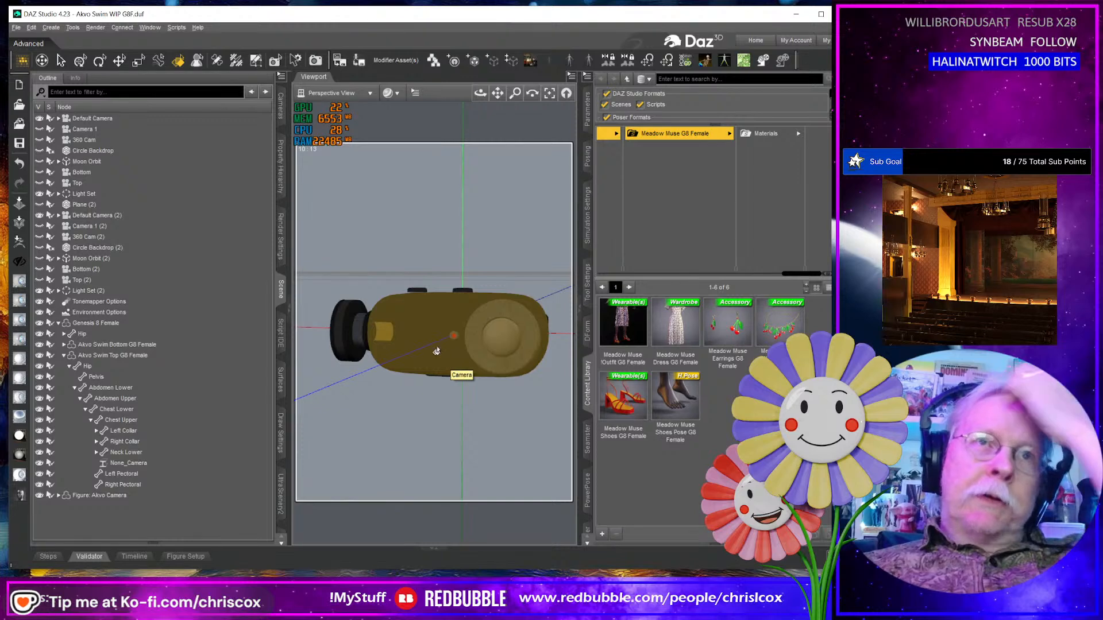
# Rename the converted camera figure to Akvo Camera and expand its hierarchy.
pyautogui.click(95, 495)
pyautogui.doubleClick(95, 496)
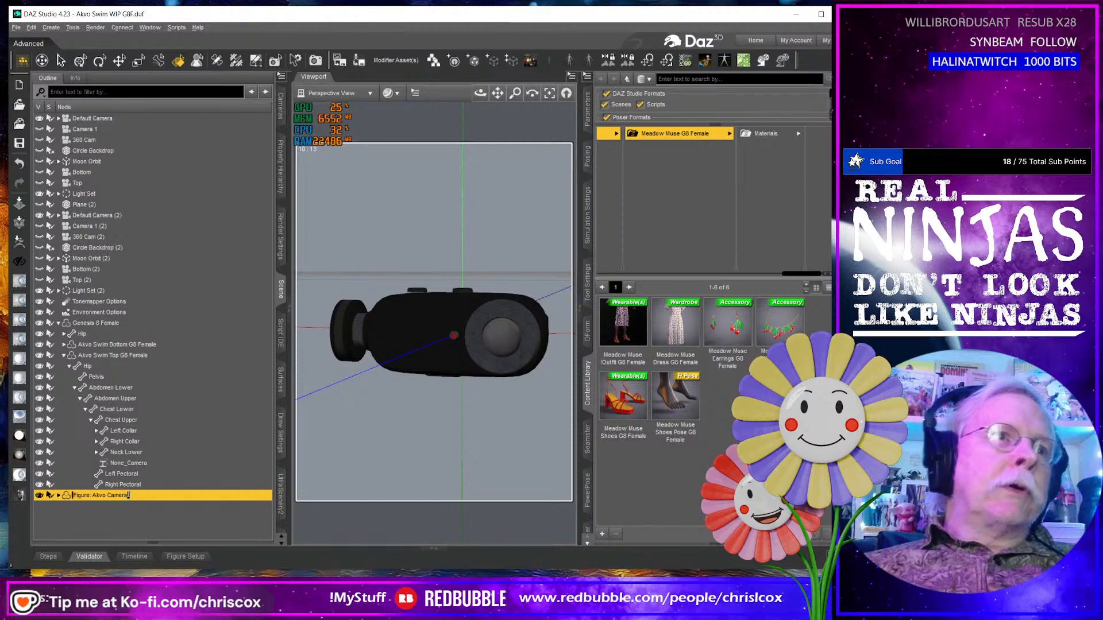
pyautogui.hotkey('ctrl', 'a')
pyautogui.press('Left')
pyautogui.press('Left')
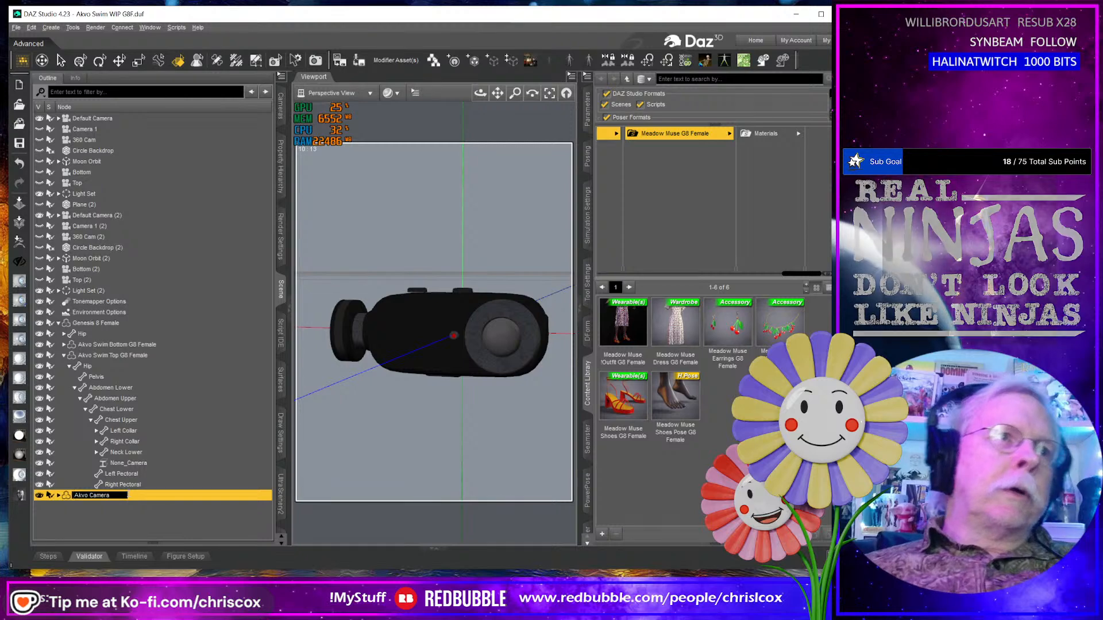
pyautogui.press('Return')
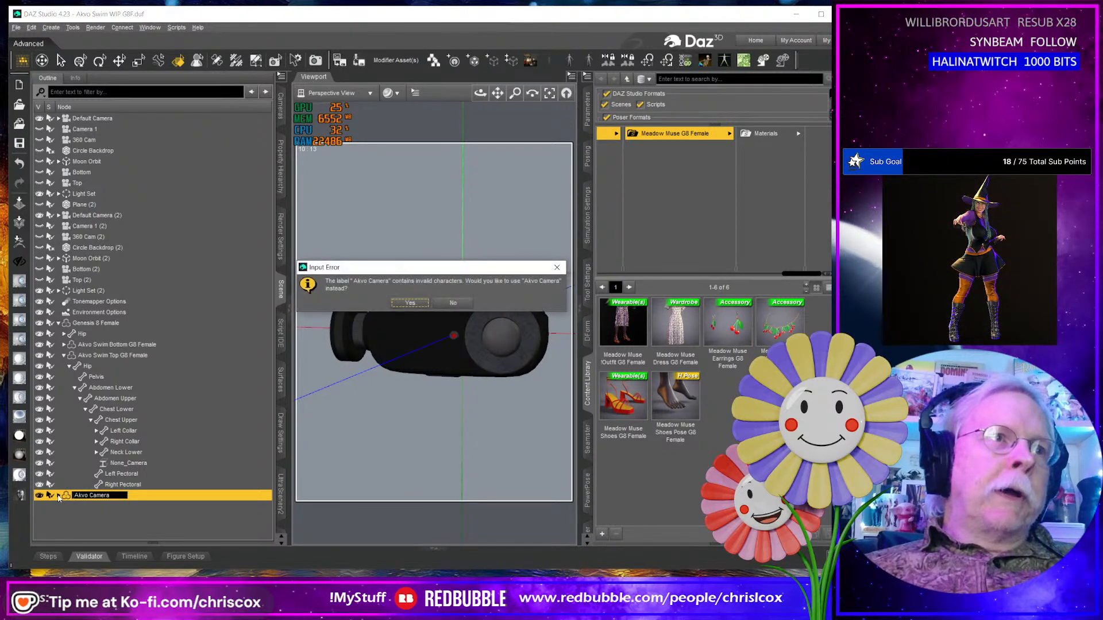
pyautogui.click(408, 303)
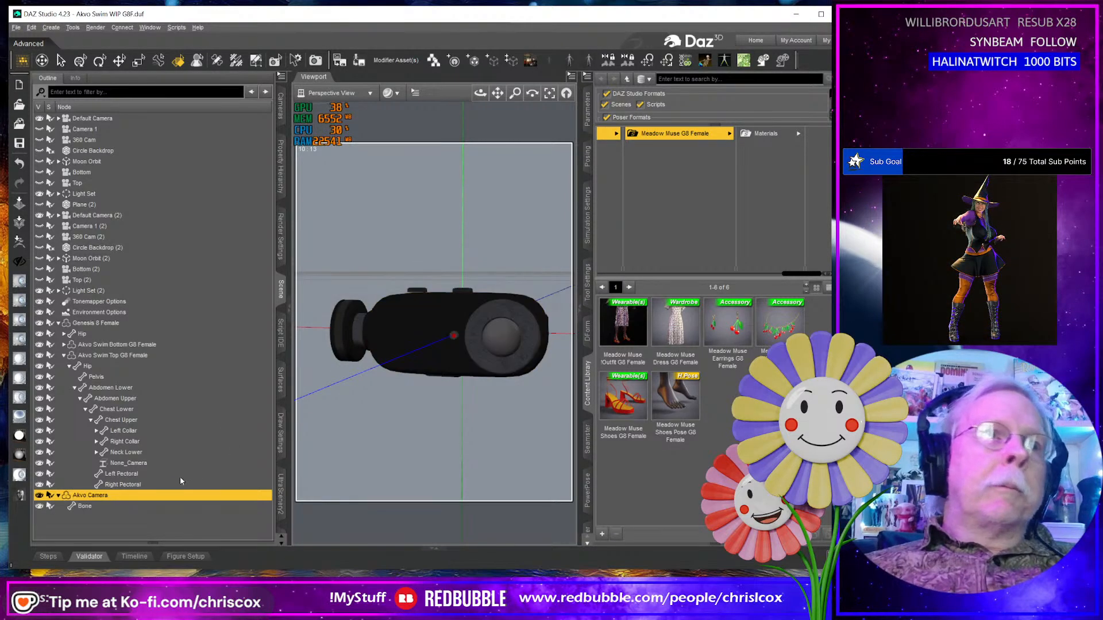
# Rename the Akvo Camera figure's root bone to Case.
pyautogui.click(85, 506)
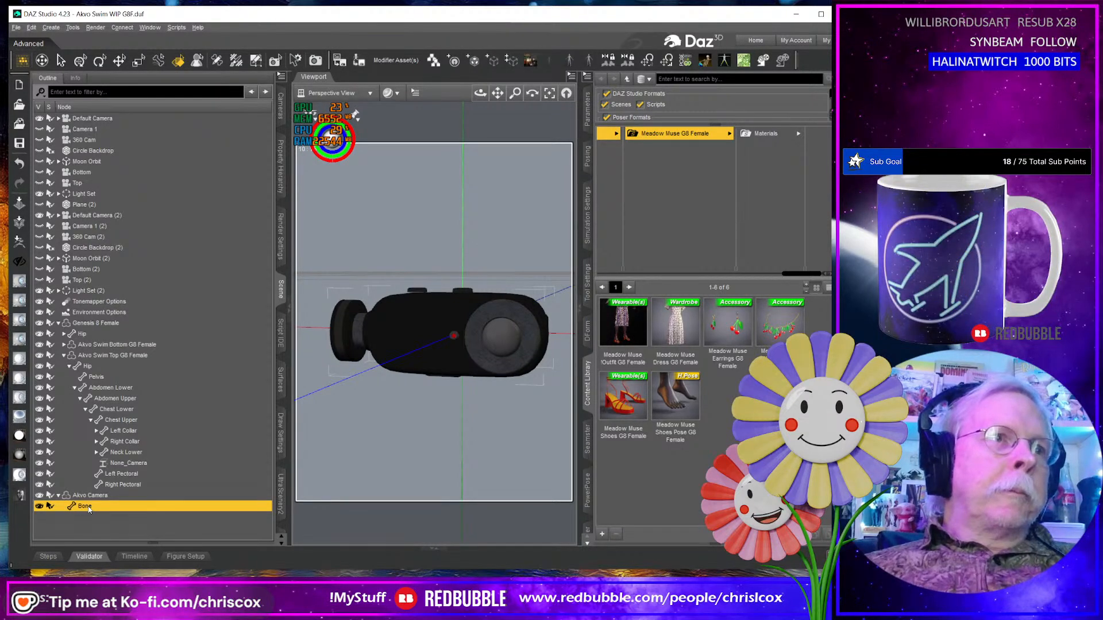
pyautogui.rightClick(89, 509)
pyautogui.doubleClick(85, 508)
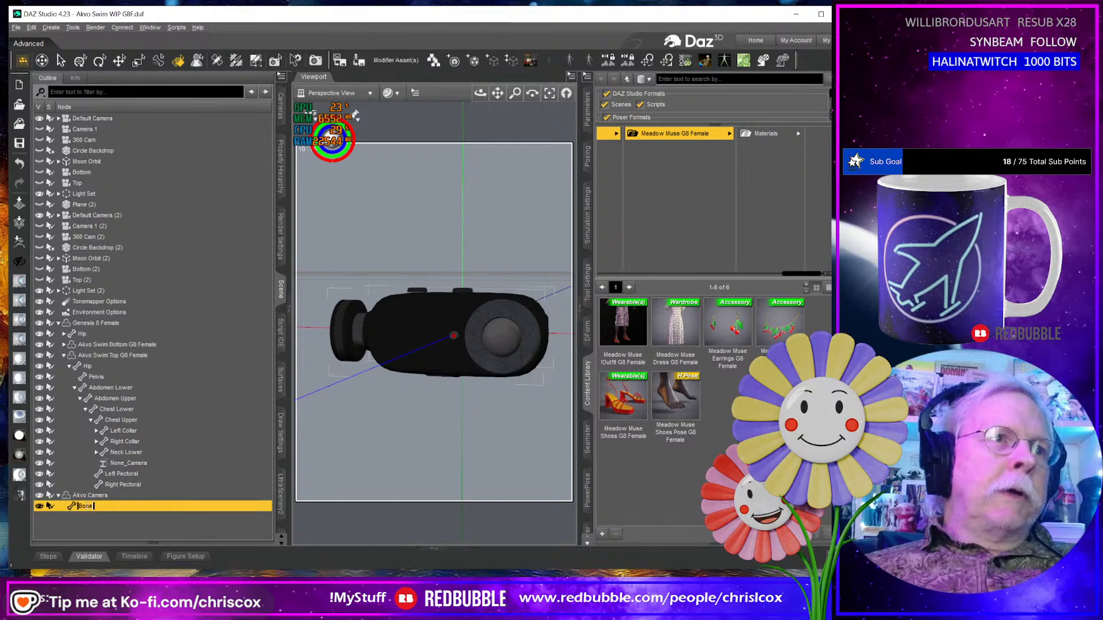
pyautogui.write('Cam')
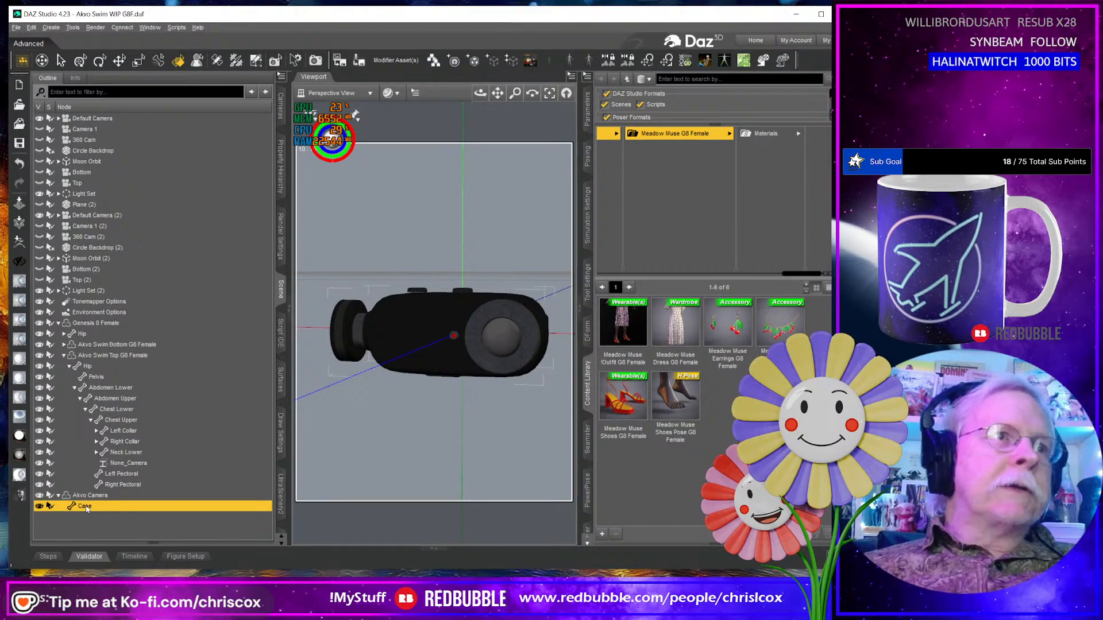
pyautogui.press('Return')
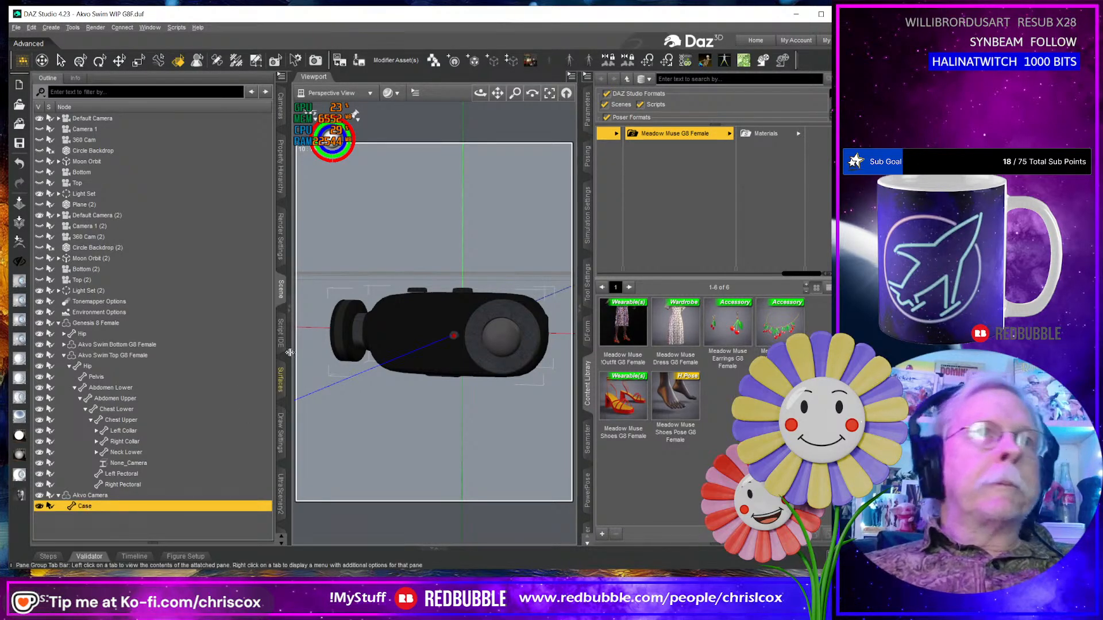
# Select the Akvo Camera's Case bone and activate the Joint Editor tool on it.
pyautogui.moveTo(373, 322); pyautogui.dragTo(384, 299, button='middle')
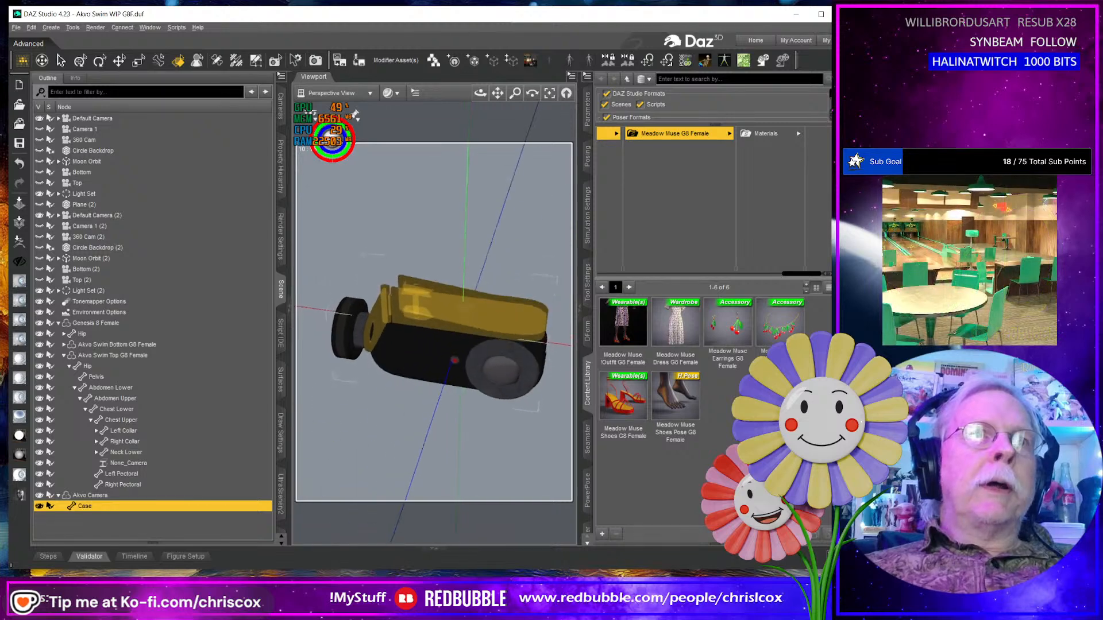
pyautogui.click(417, 294)
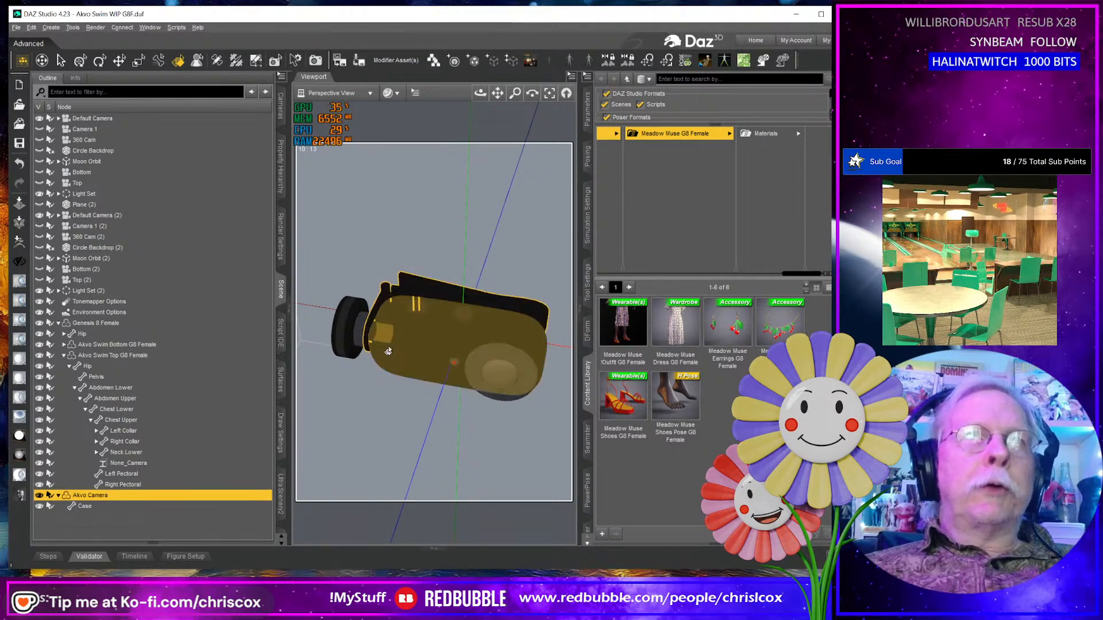
pyautogui.moveTo(412, 352); pyautogui.dragTo(471, 313, button='middle')
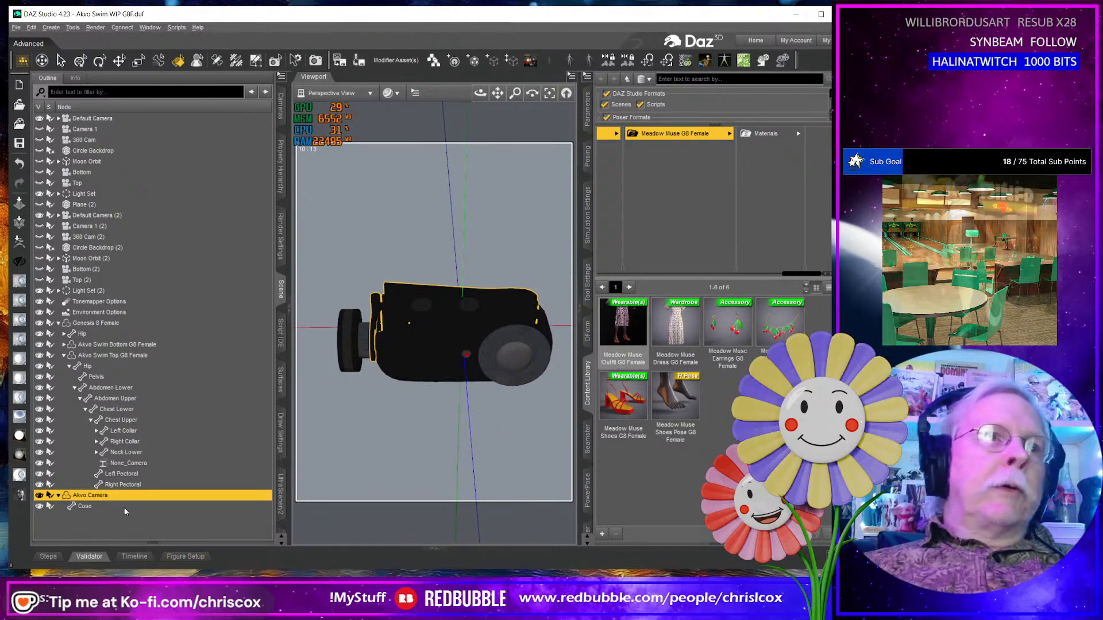
pyautogui.click(176, 509)
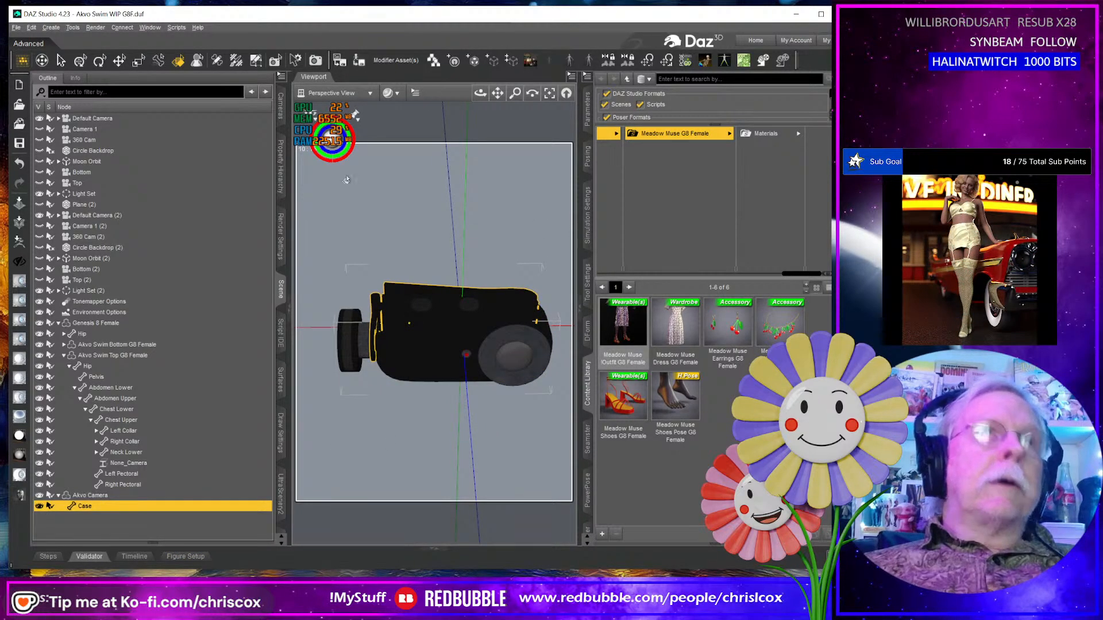
pyautogui.click(216, 59)
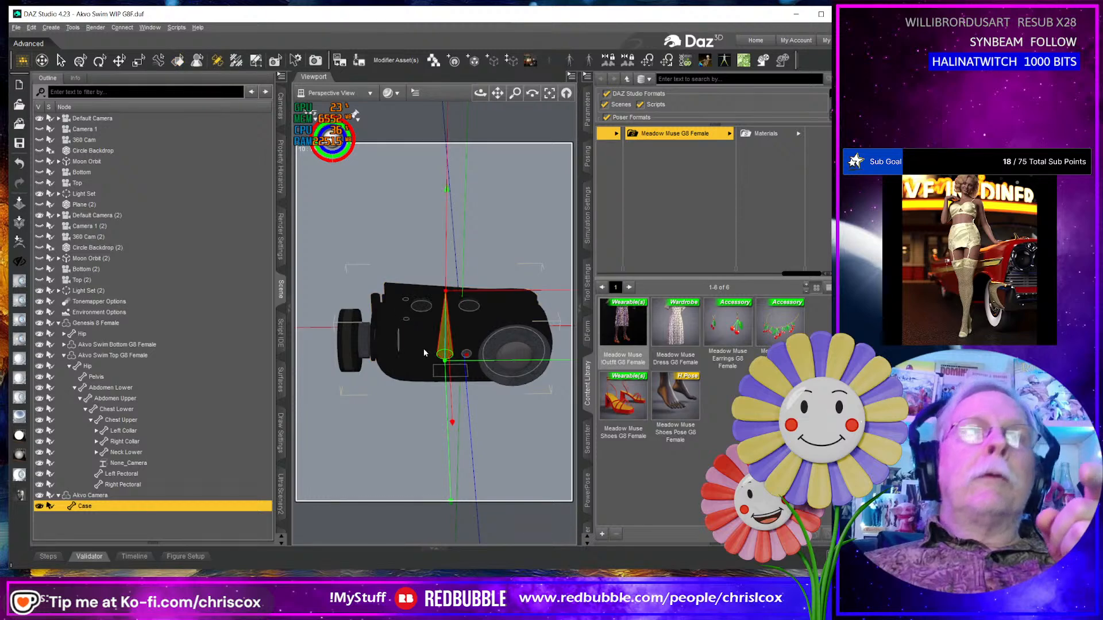
pyautogui.moveTo(422, 348); pyautogui.dragTo(356, 369, button='middle')
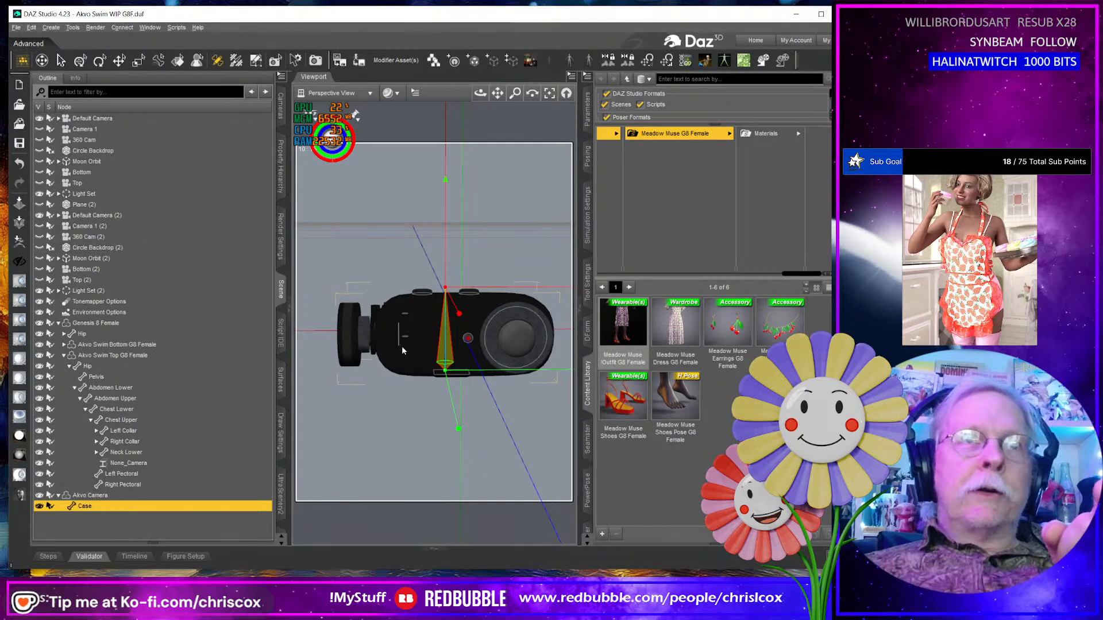
pyautogui.moveTo(396, 301); pyautogui.dragTo(404, 343, button='middle')
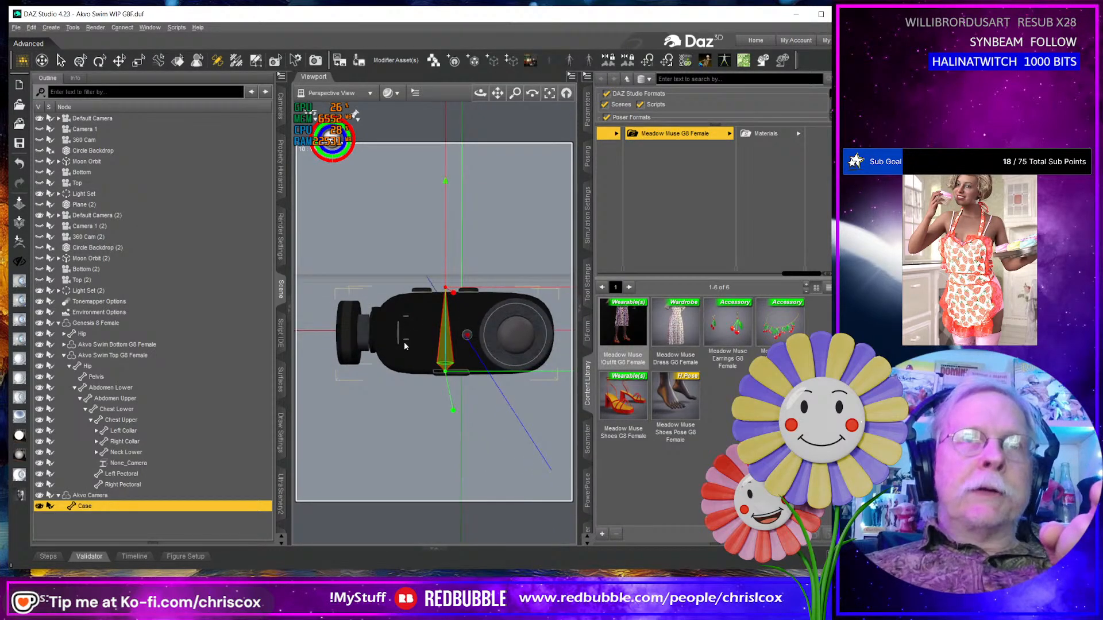
# Show the camera in the orthographic Front View, framed close up, with wireframe display.
pyautogui.click(370, 93)
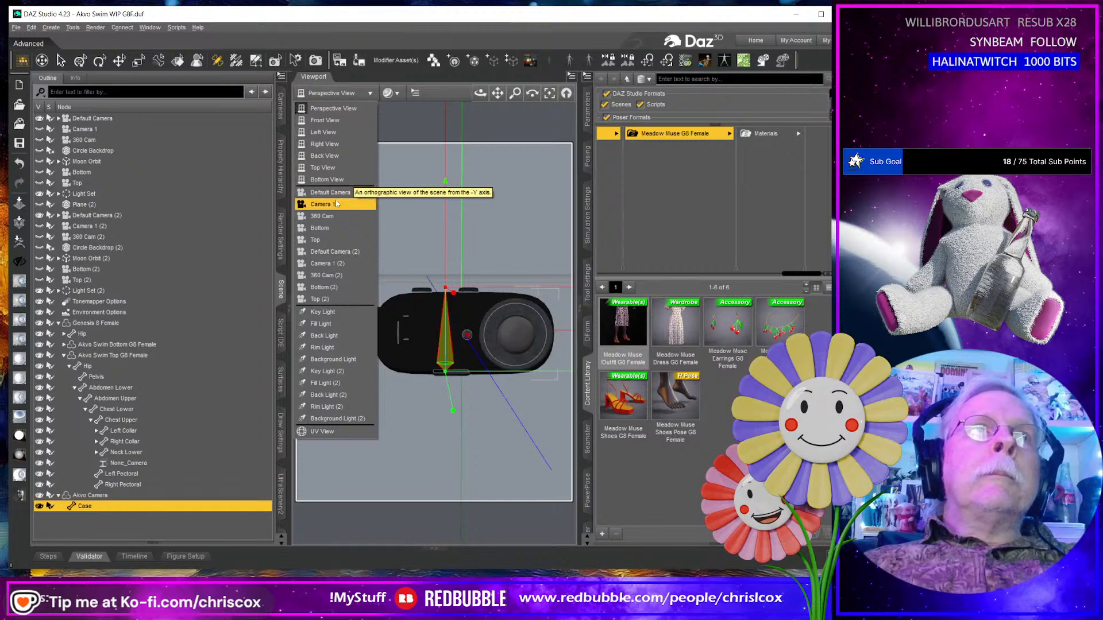
pyautogui.click(325, 121)
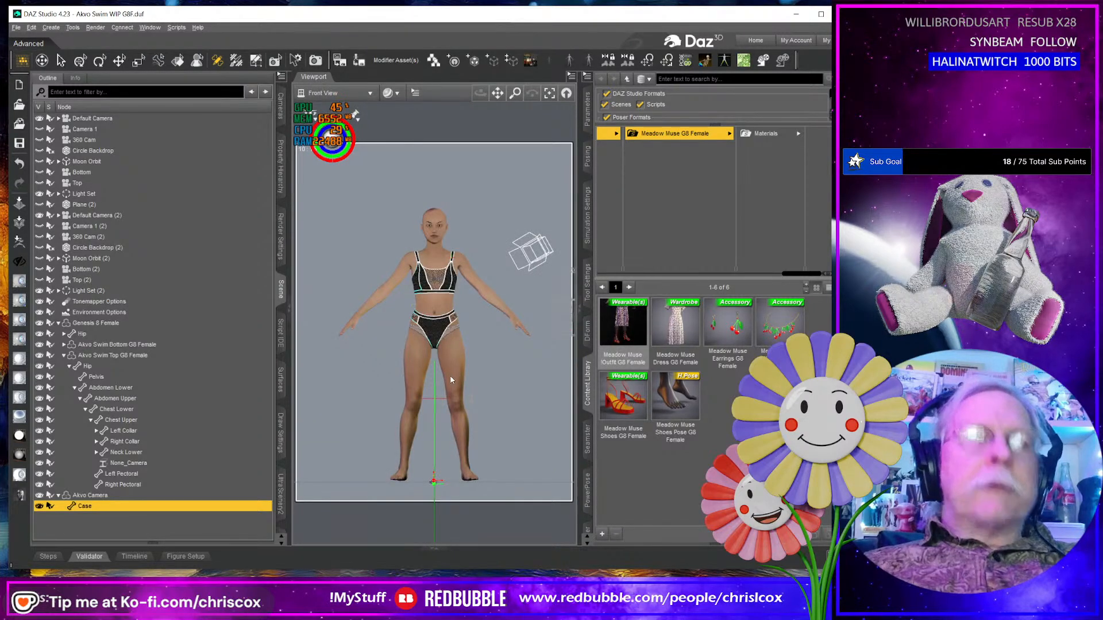
pyautogui.hotkey('ctrl', 'f')
pyautogui.scroll(5, 467, 361)
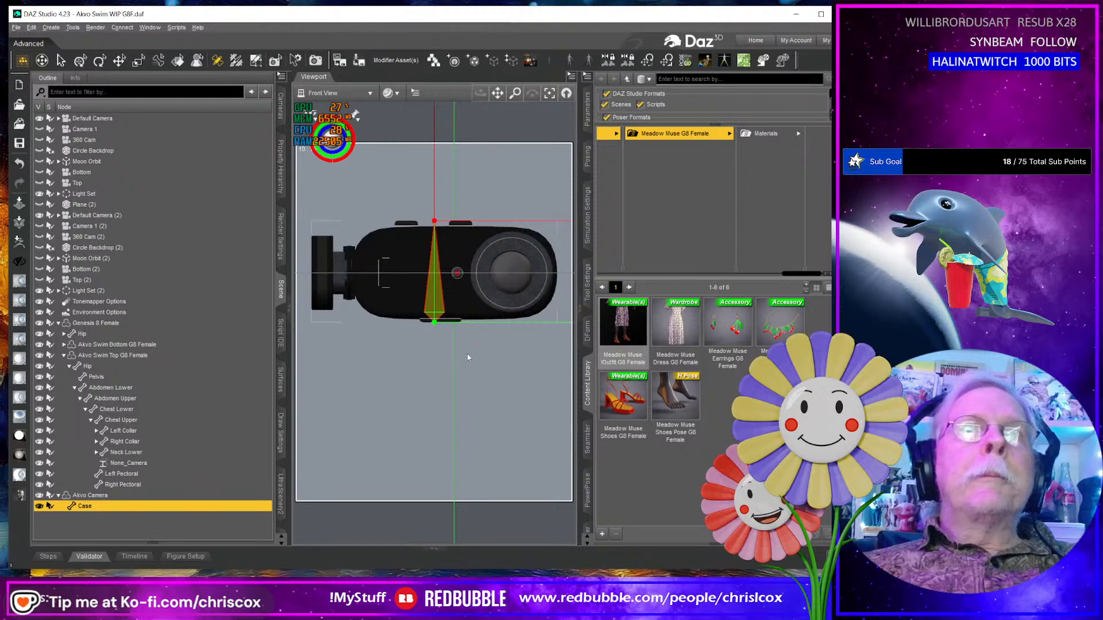
pyautogui.scroll(5, 468, 361)
pyautogui.moveTo(468, 361); pyautogui.dragTo(712, 461, button='middle')
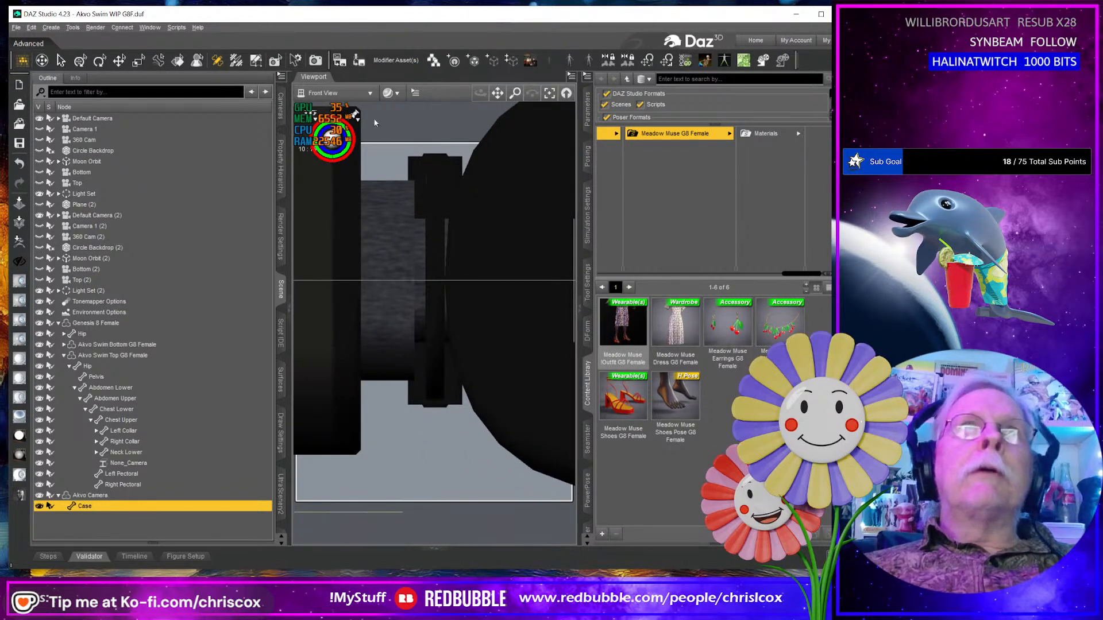
pyautogui.click(396, 95)
pyautogui.click(408, 153)
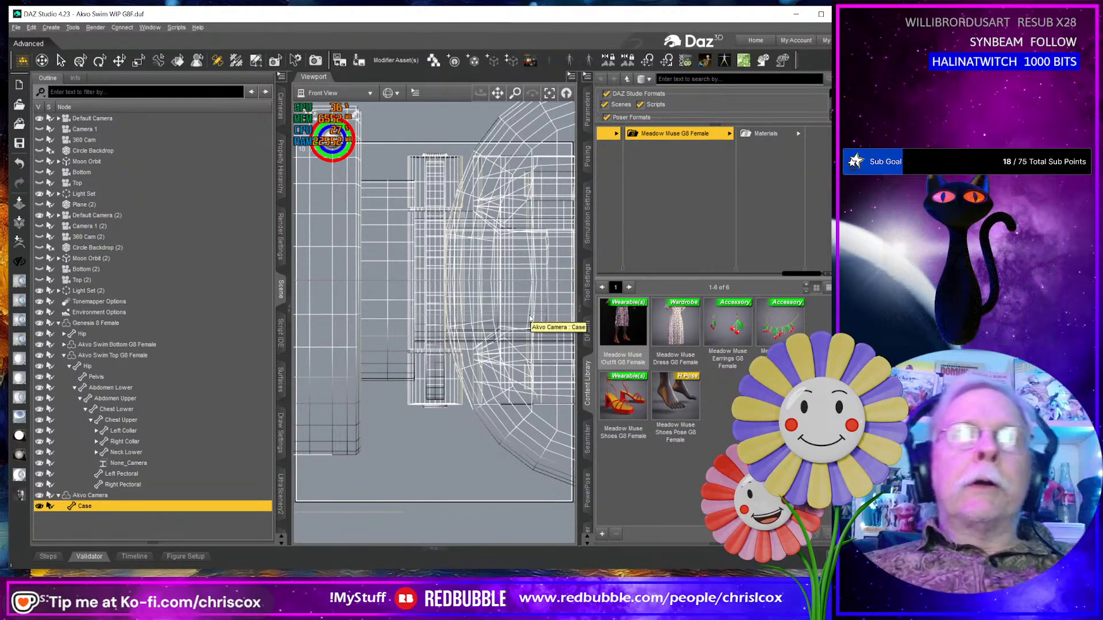
# Move the Case bone's origin from the underside of the case to mid-height at its narrow end, near the end cap.
pyautogui.scroll(3, 522, 303)
pyautogui.moveTo(522, 323); pyautogui.dragTo(522, 153, button='middle')
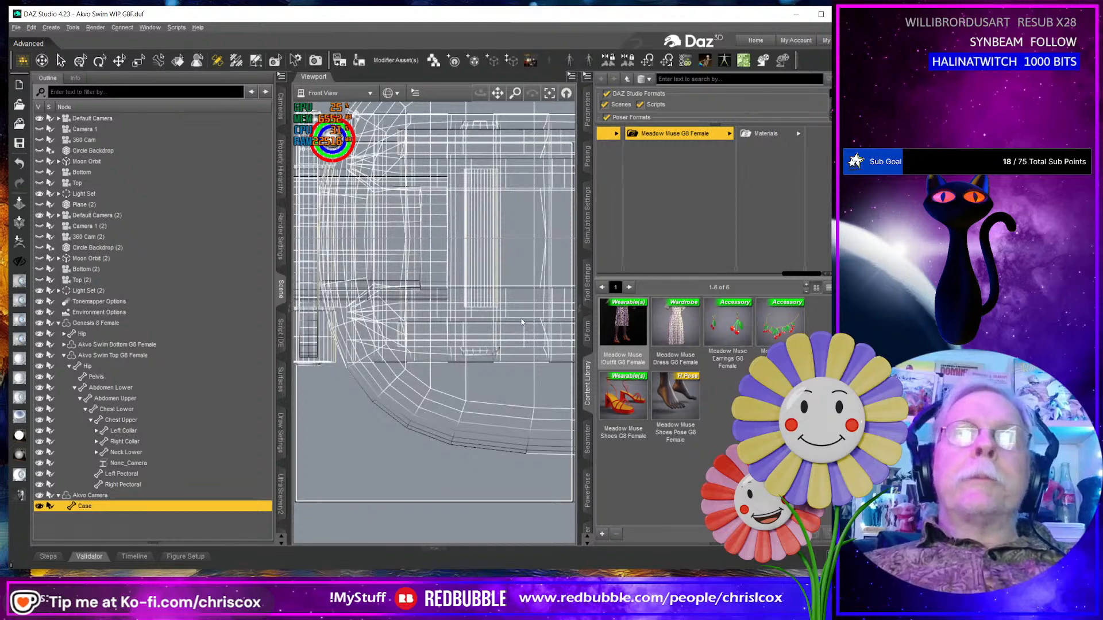
pyautogui.moveTo(514, 93); pyautogui.dragTo(569, 224)
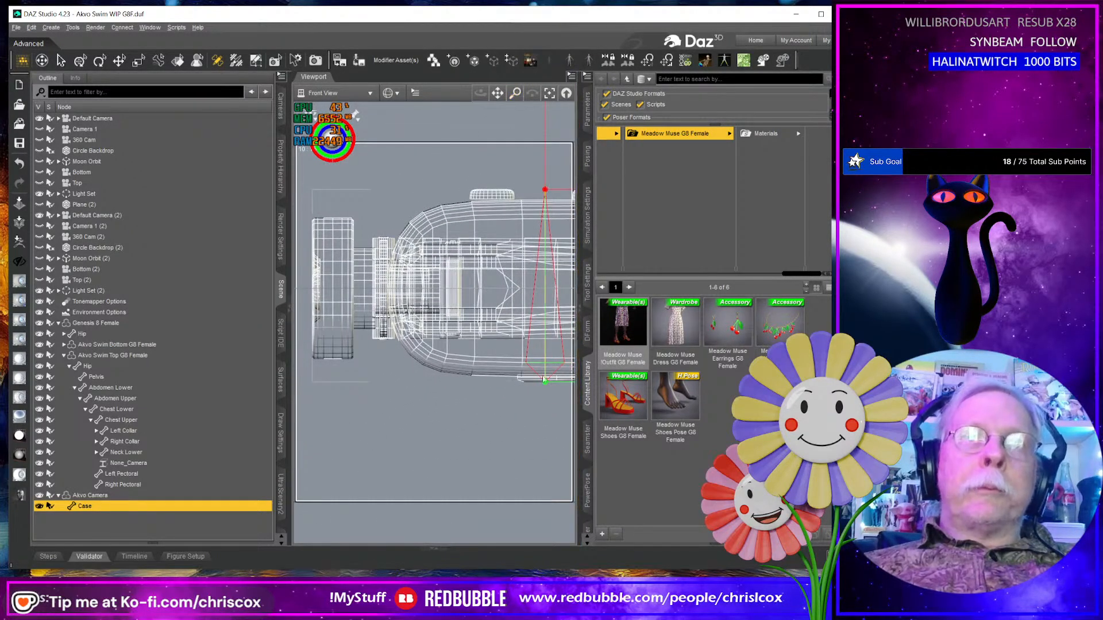
pyautogui.moveTo(552, 386); pyautogui.dragTo(401, 277)
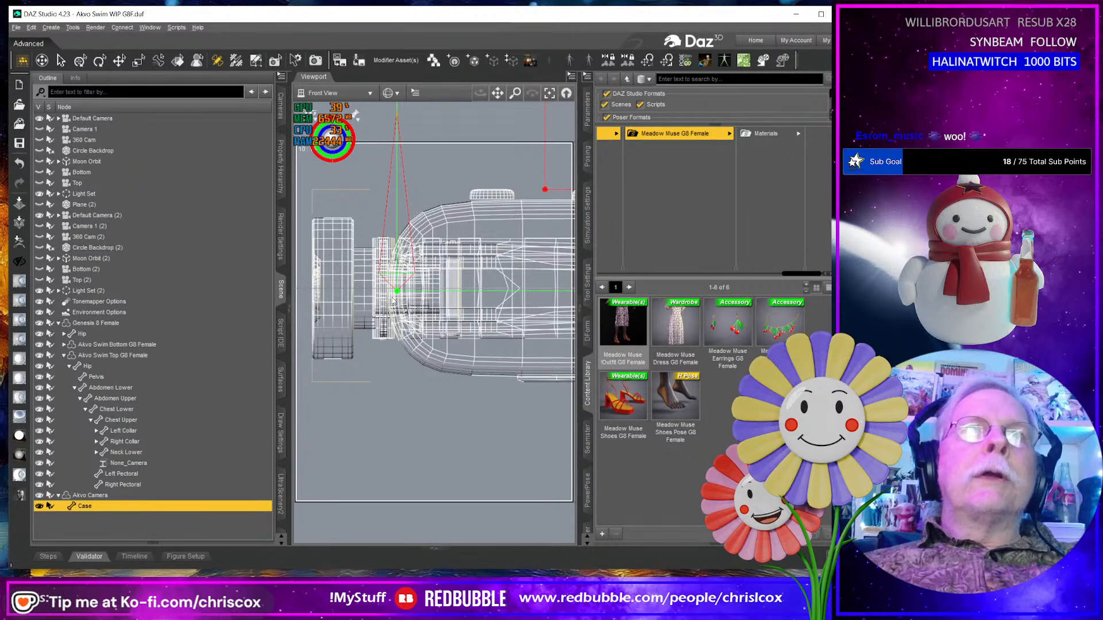
# Refine the Case bone's origin onto the seam between the case and the end cap, at about X -2.29.
pyautogui.moveTo(512, 96); pyautogui.dragTo(512, 60)
pyautogui.moveTo(432, 259); pyautogui.dragTo(490, 220, button='middle')
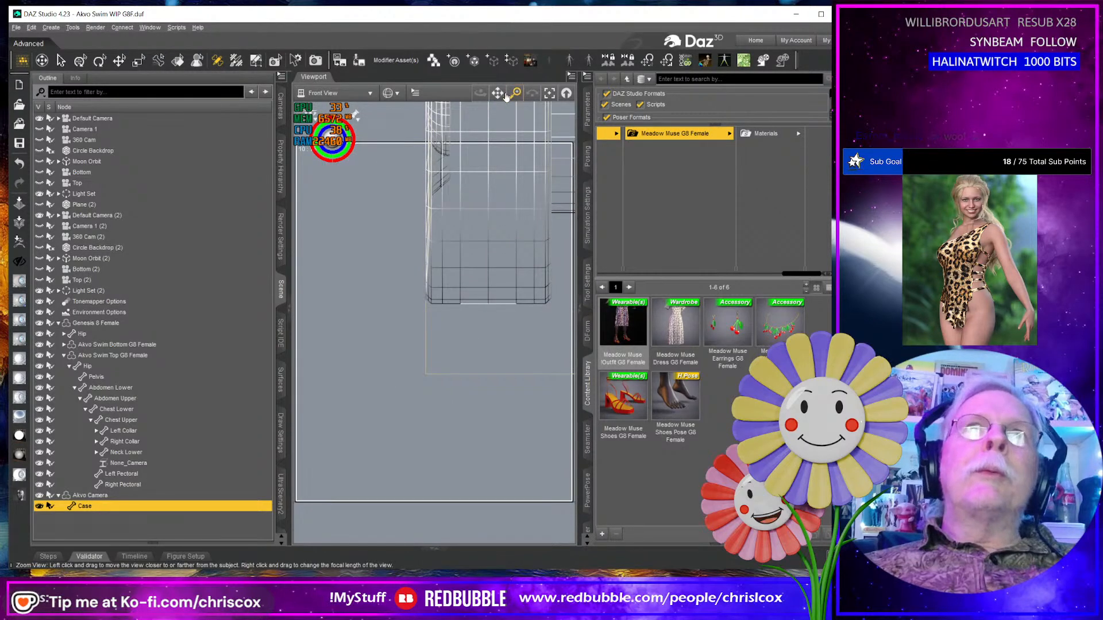
pyautogui.moveTo(499, 94); pyautogui.dragTo(242, 428)
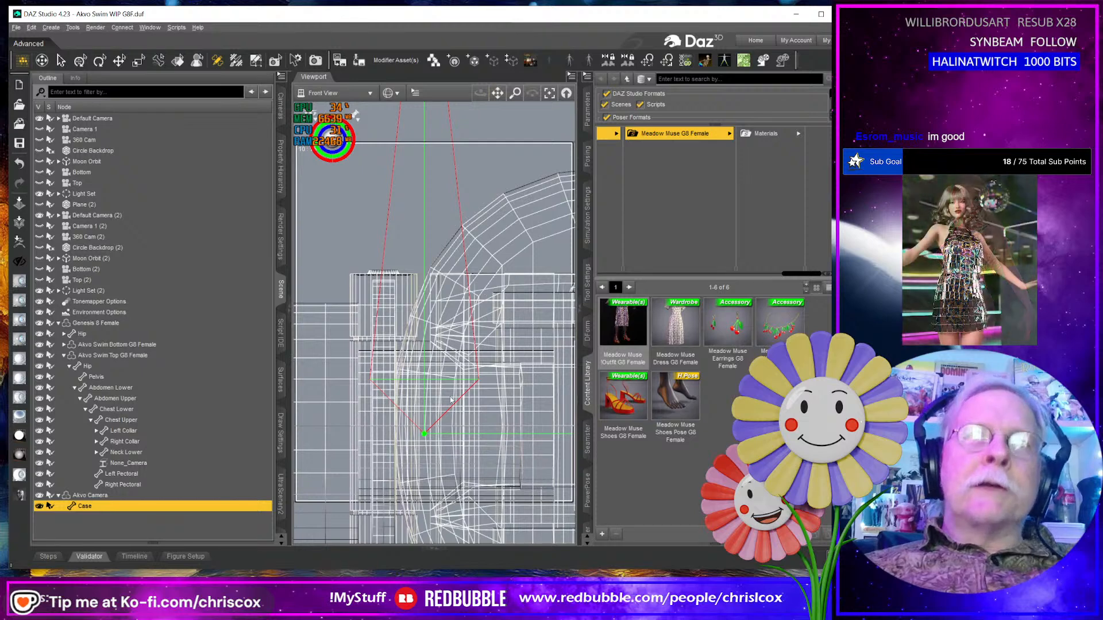
pyautogui.moveTo(449, 431); pyautogui.dragTo(421, 441)
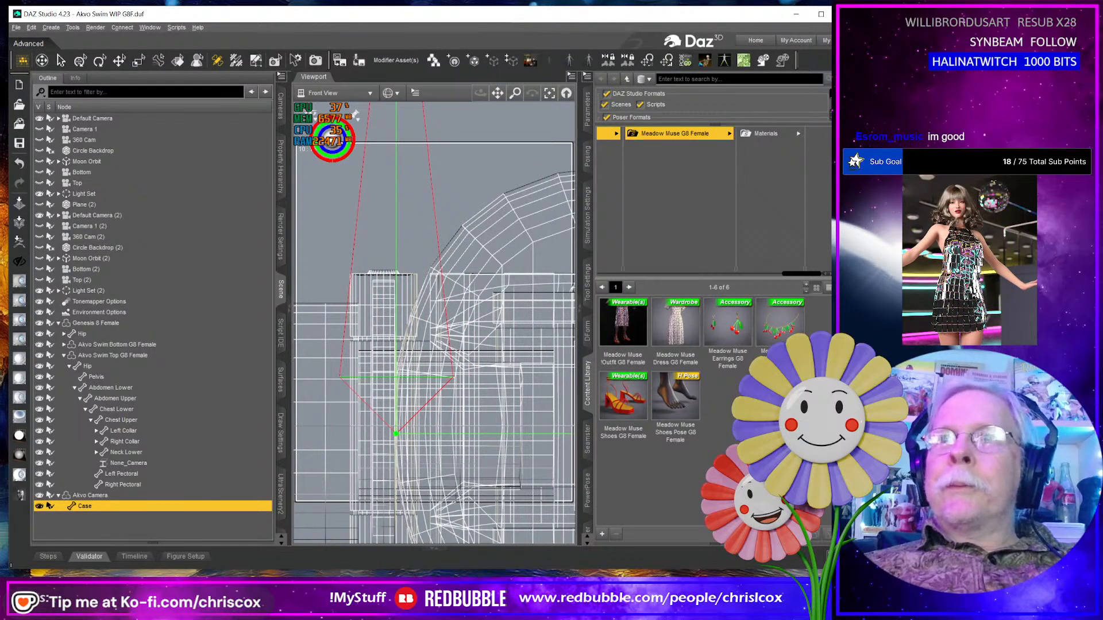
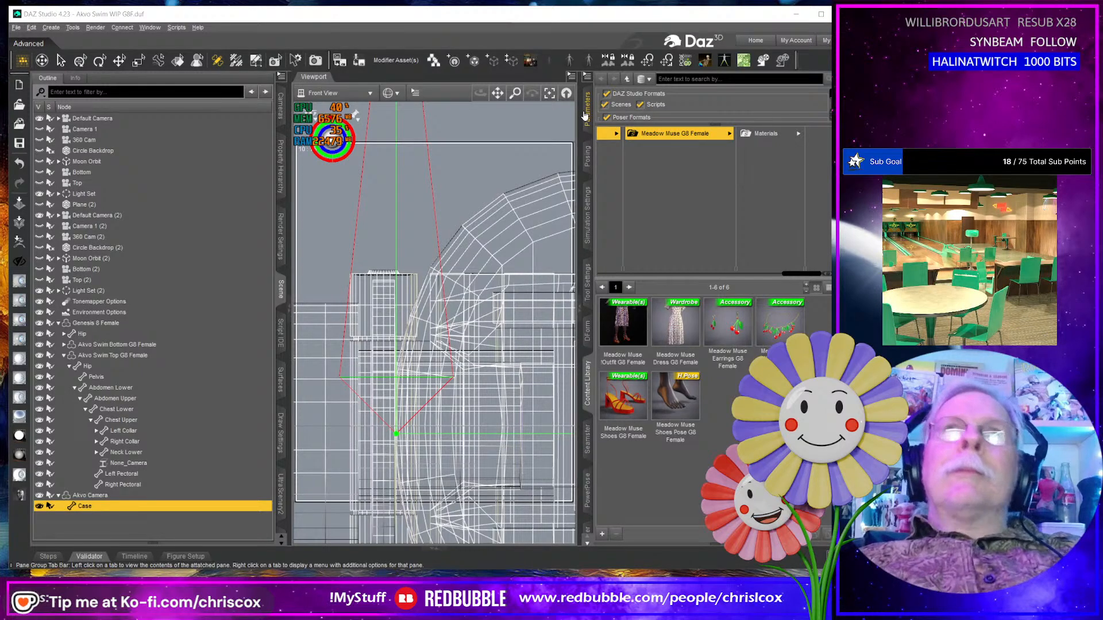
# Set the Case bone's origin Y and Z positions to 0 in the Joint Editor's tool settings.
pyautogui.click(586, 115)
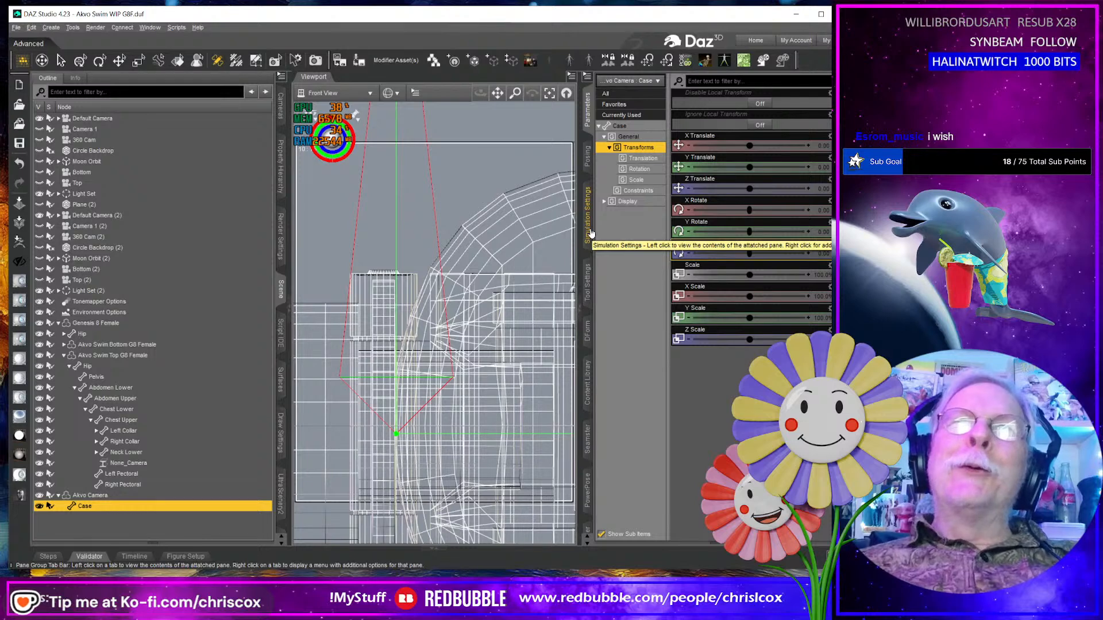
pyautogui.click(587, 284)
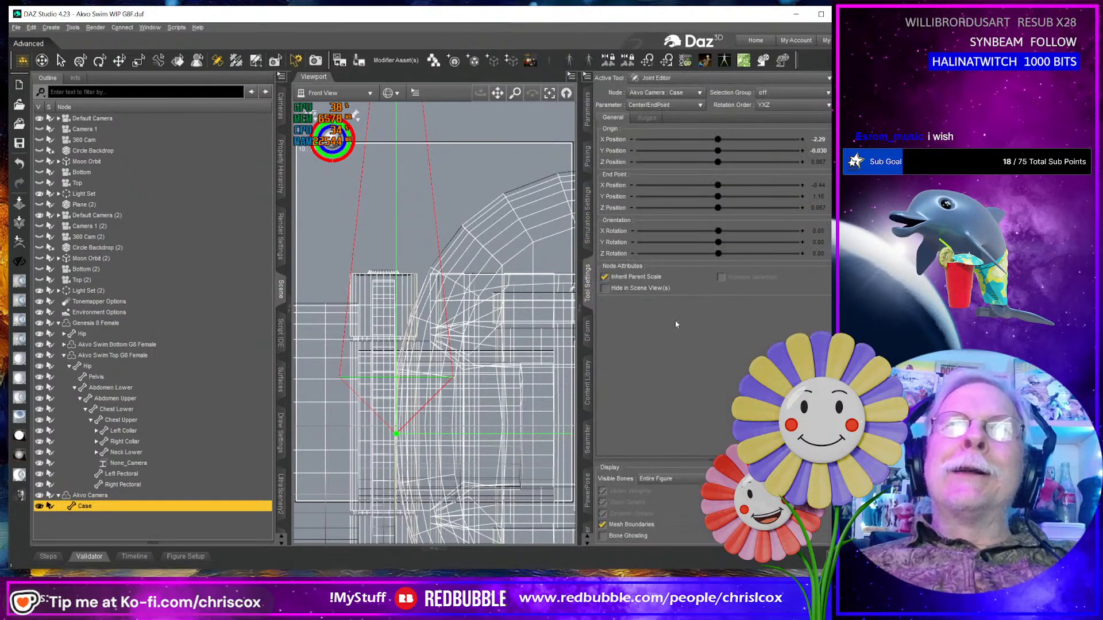
pyautogui.click(816, 139)
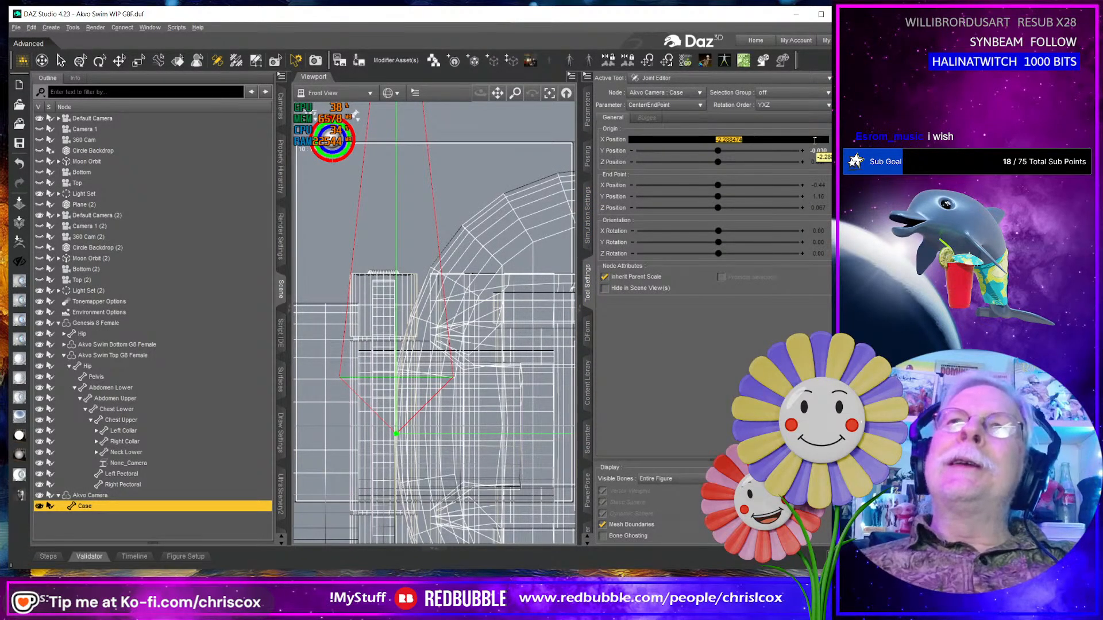
pyautogui.click(817, 151)
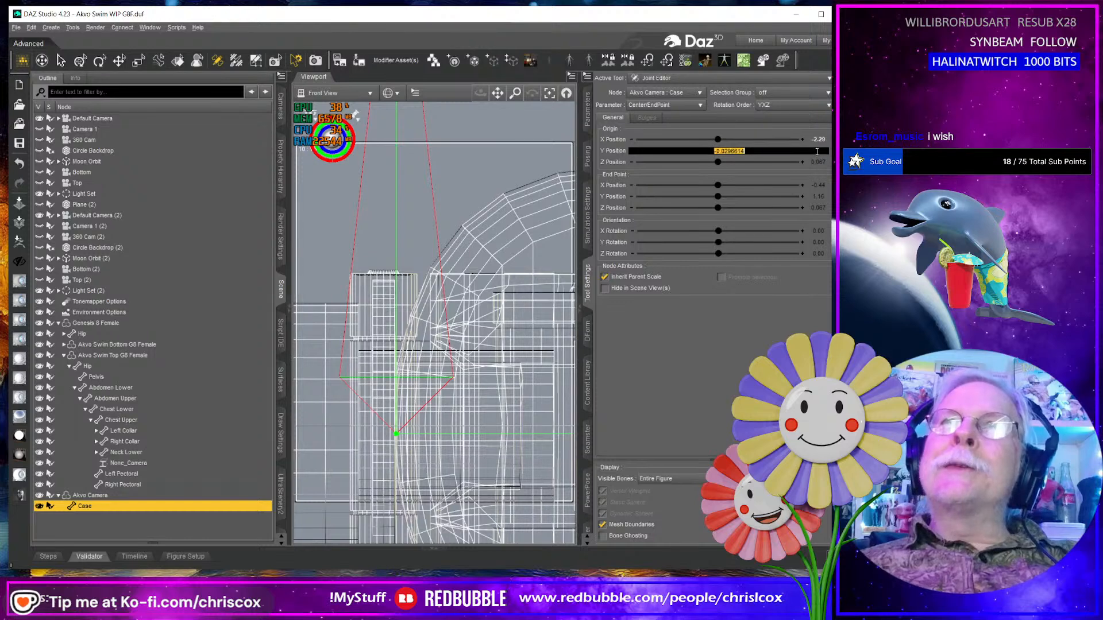
pyautogui.write('0')
pyautogui.press('Return')
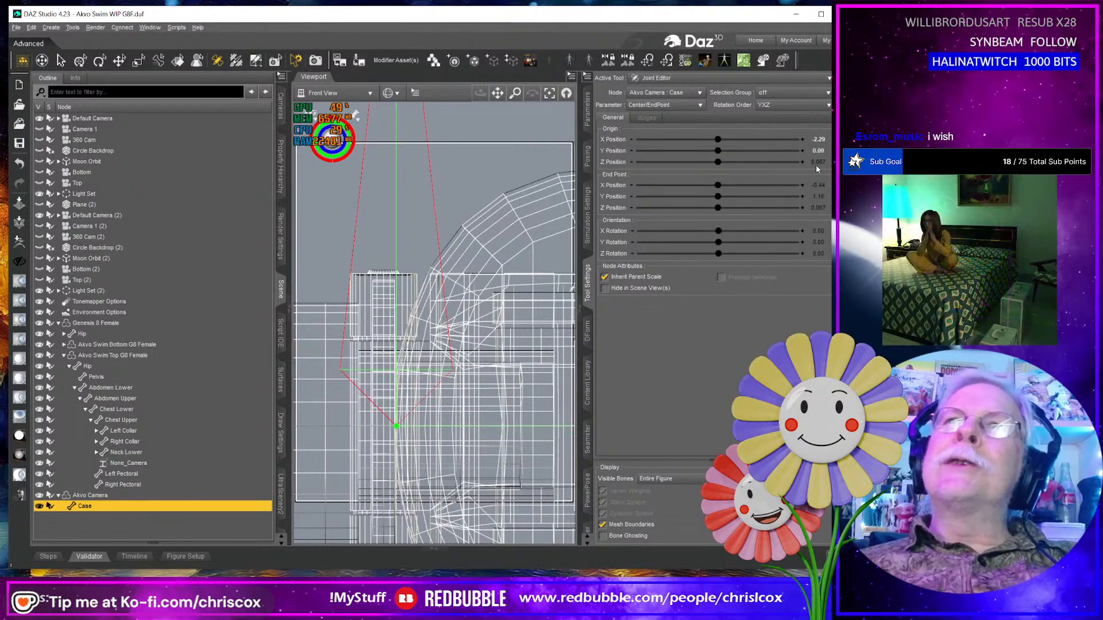
pyautogui.click(816, 162)
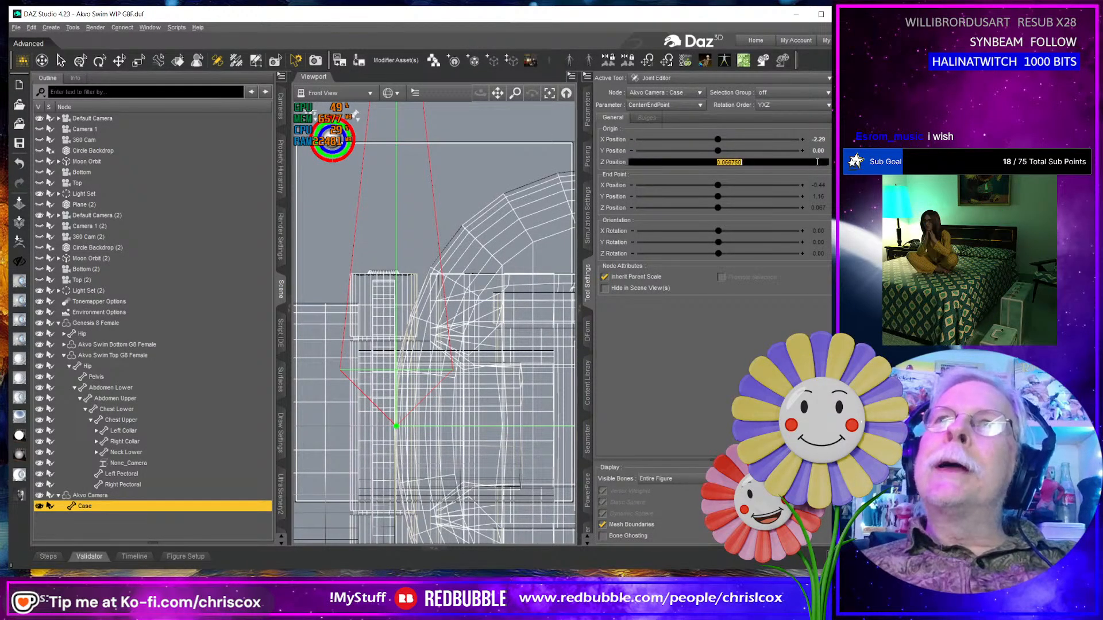
pyautogui.write('0')
pyautogui.press('Return')
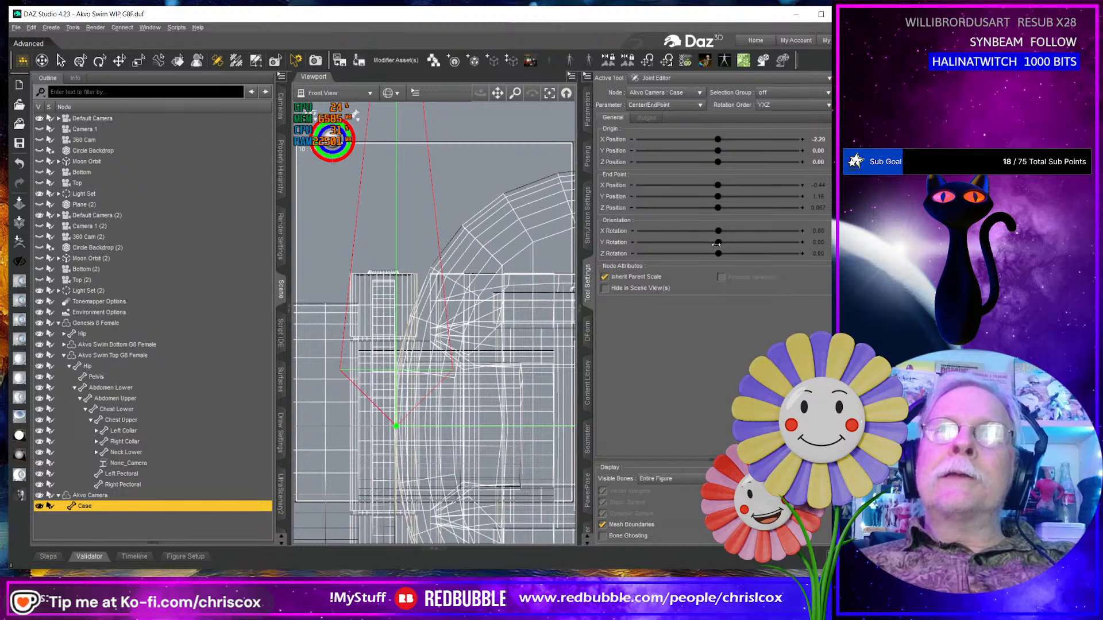
# Set the Case bone's Z orientation to -90.
pyautogui.moveTo(717, 254); pyautogui.dragTo(638, 254)
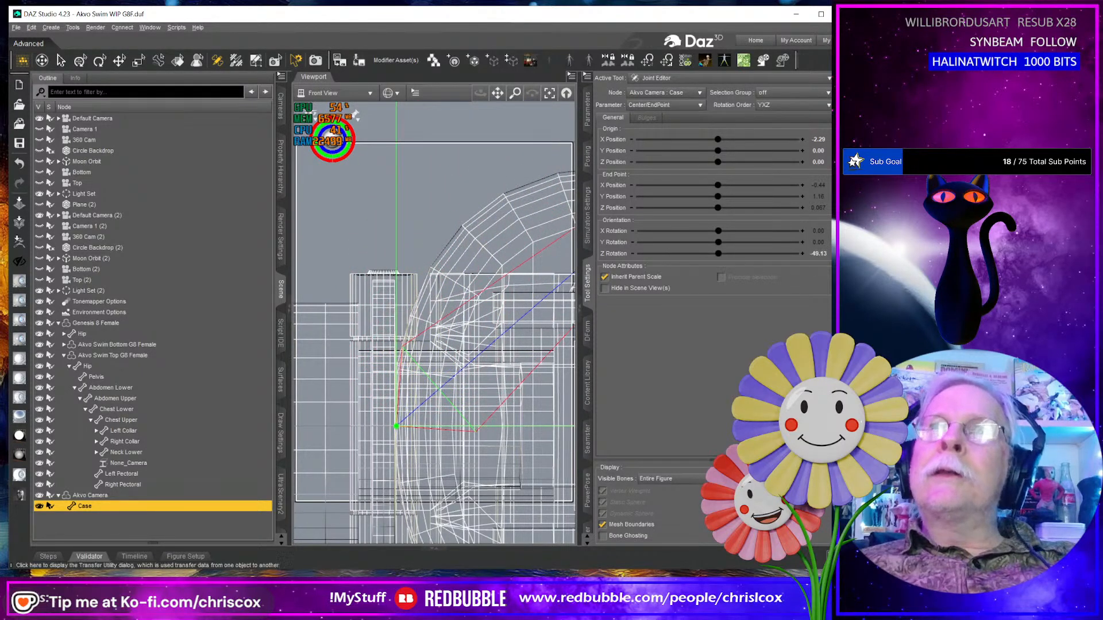
pyautogui.click(821, 254)
pyautogui.write('-90')
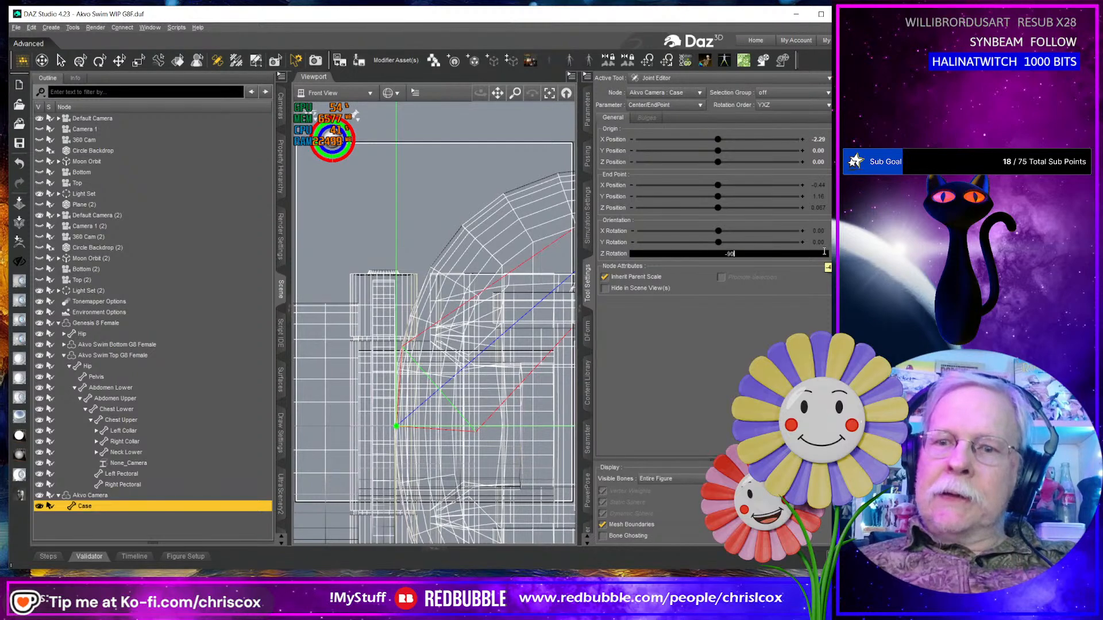
pyautogui.press('Return')
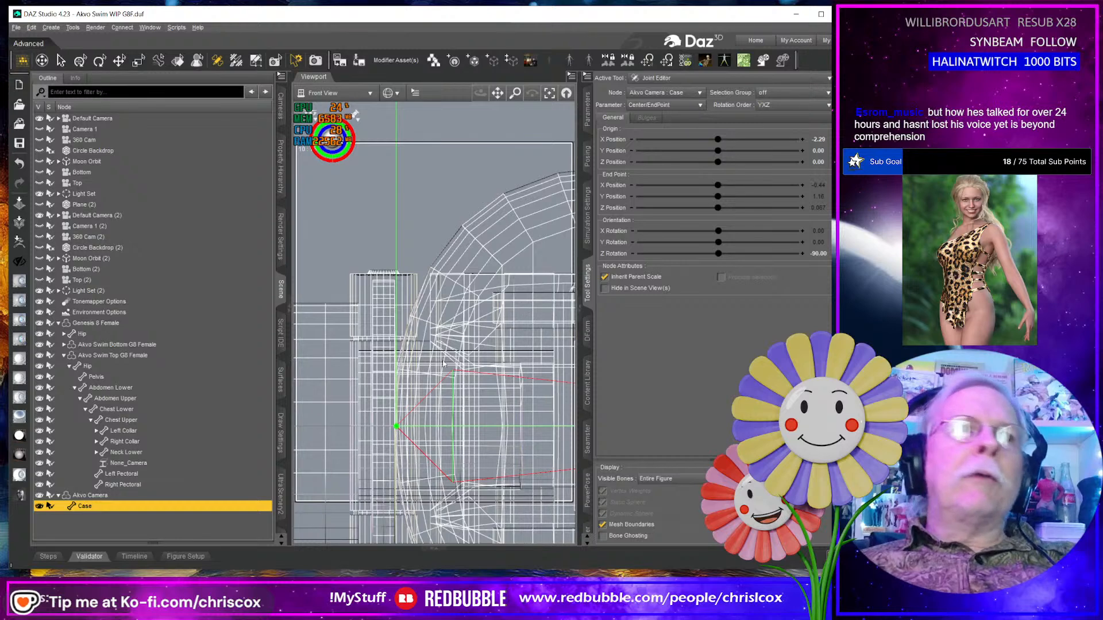
# Check the joint settings of the swim top's Left Collar bone and the Genesis 8 Female's Right Shin bone.
pyautogui.click(122, 356)
pyautogui.scroll(-15, 453, 410)
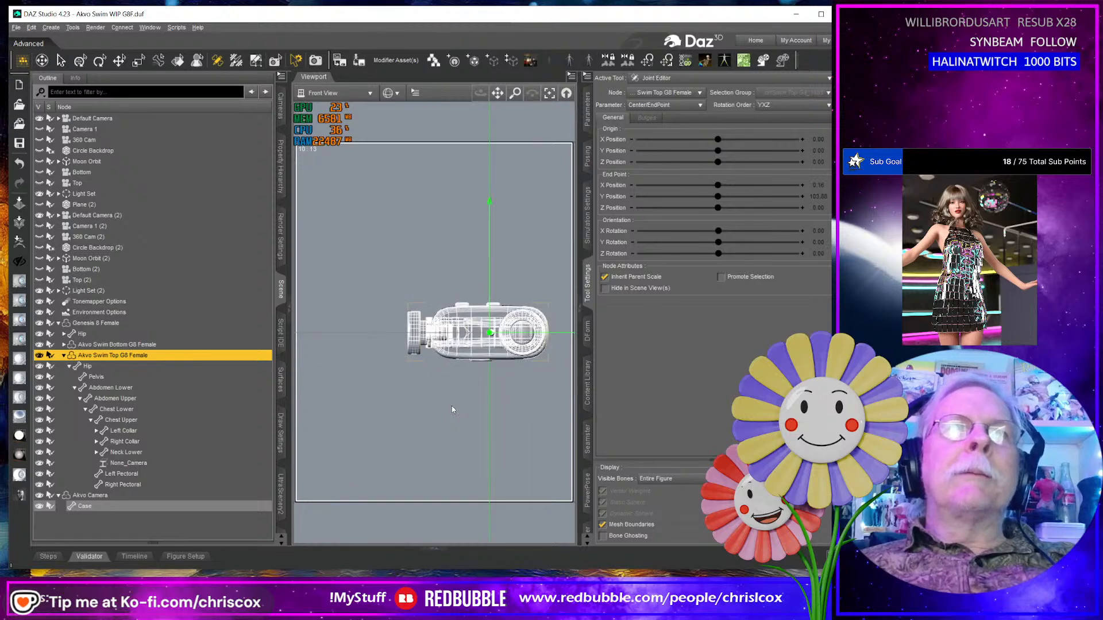
pyautogui.scroll(-4, 453, 410)
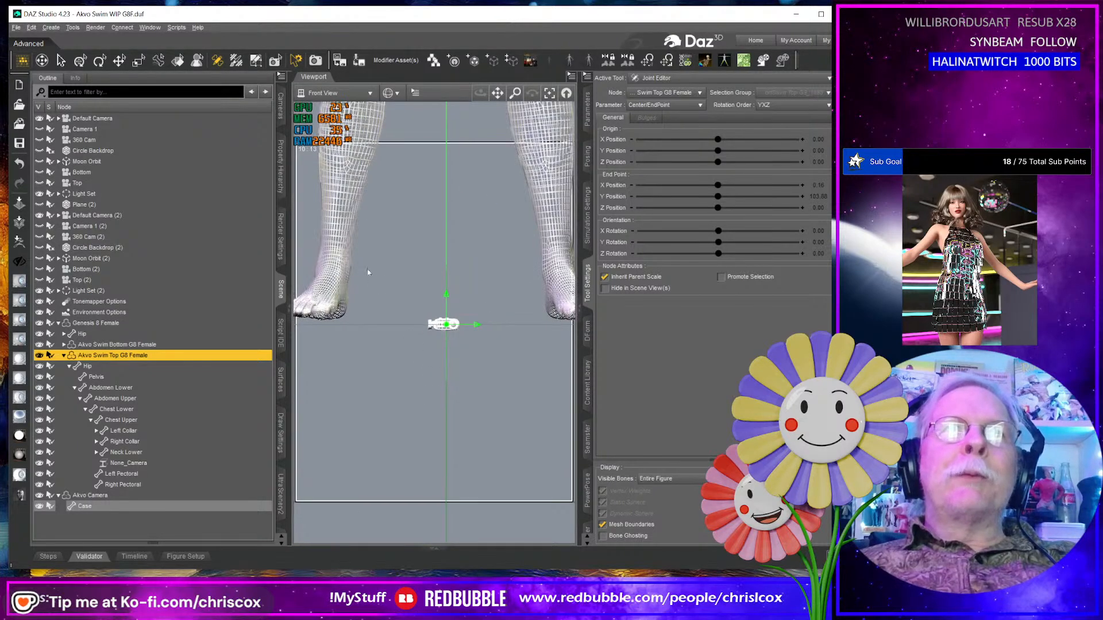
pyautogui.click(123, 431)
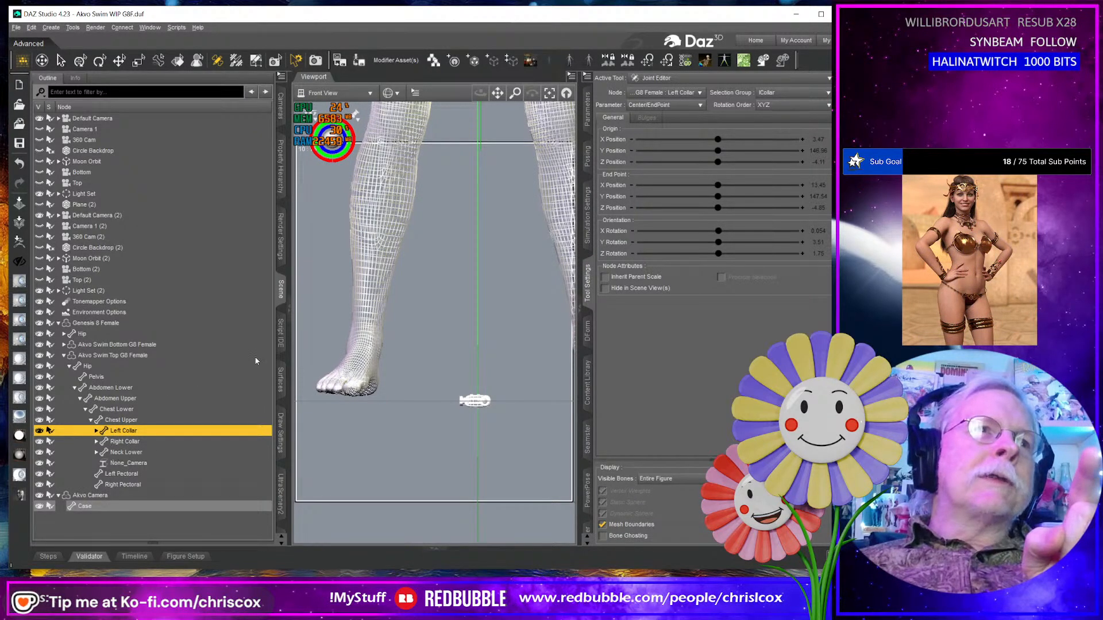
pyautogui.click(379, 236)
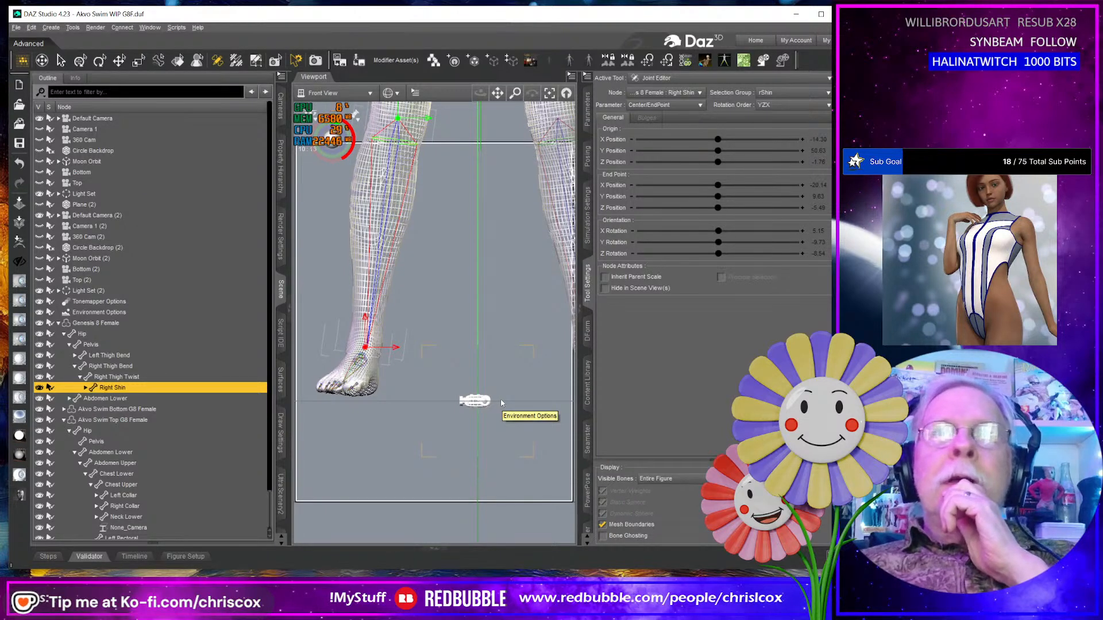
# Set the Case bone's rotation order to XYZ and move its end point along X to about 2.17, at the case's far end.
pyautogui.click(470, 404)
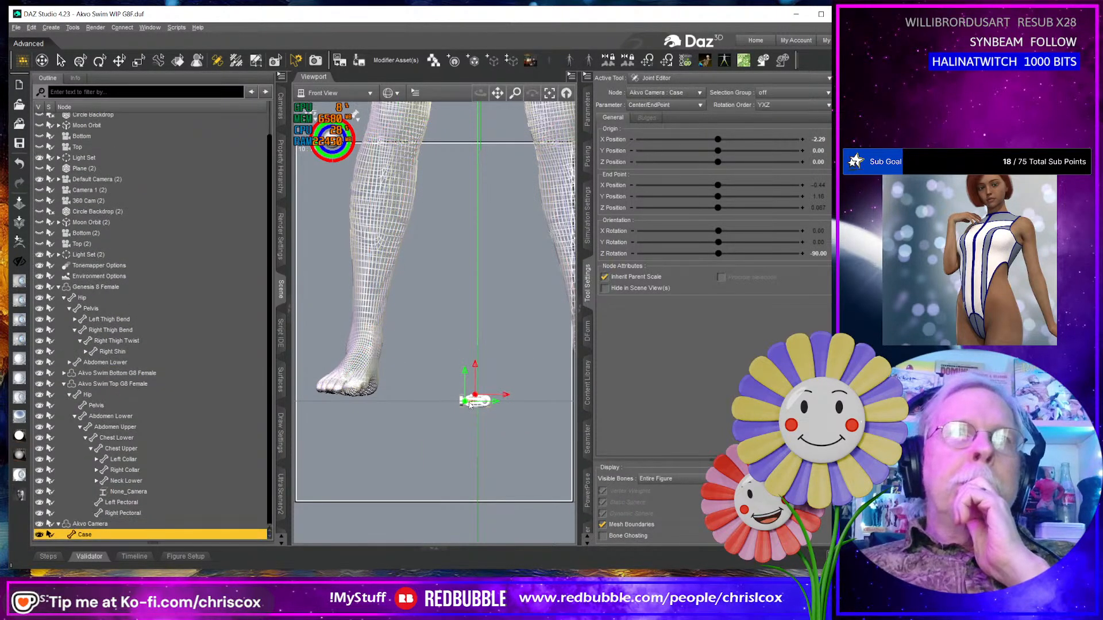
pyautogui.click(784, 105)
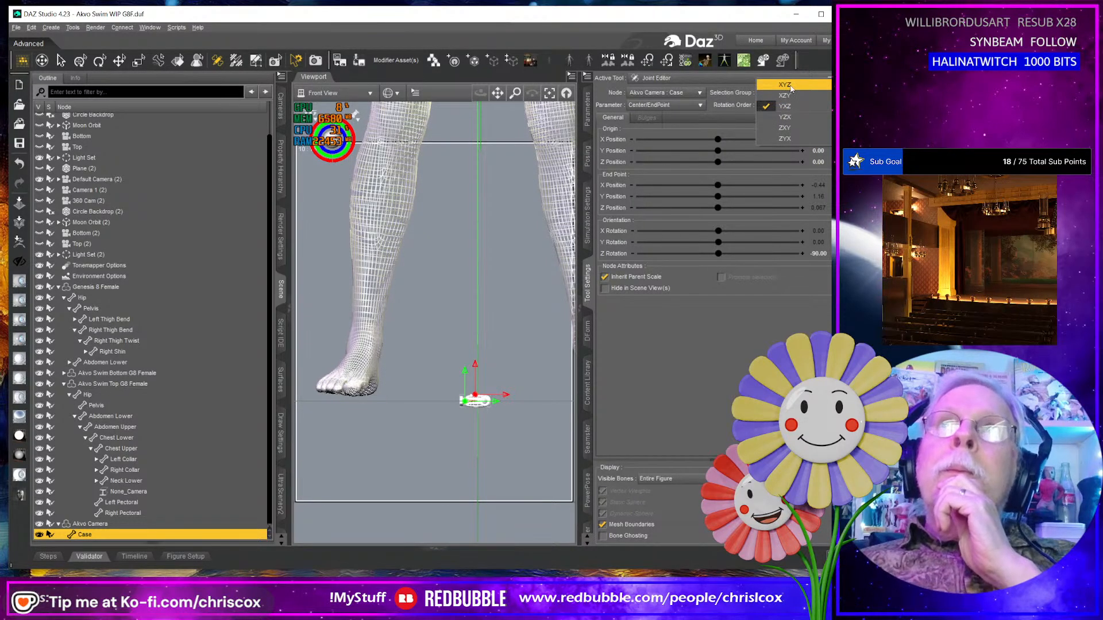
pyautogui.click(786, 85)
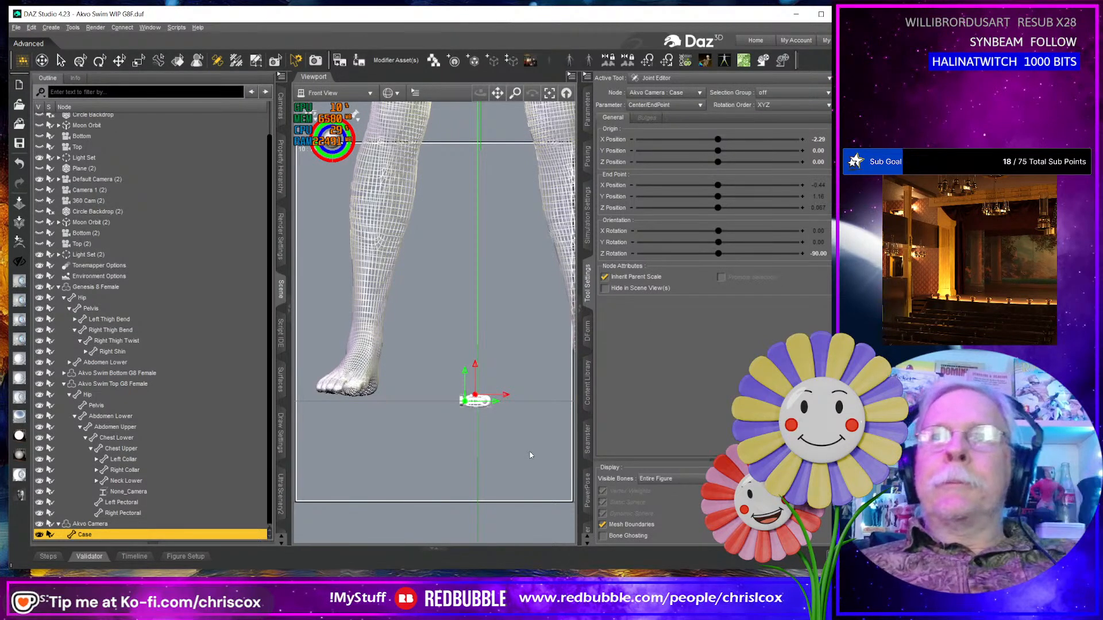
pyautogui.scroll(6, 529, 454)
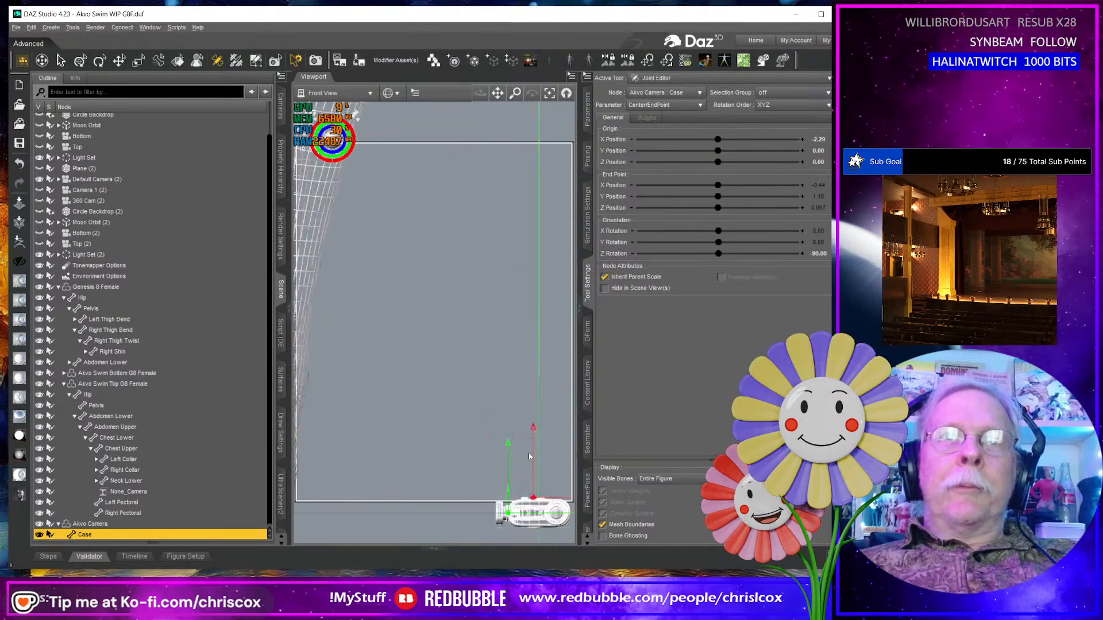
pyautogui.hotkey('ctrl', 'f')
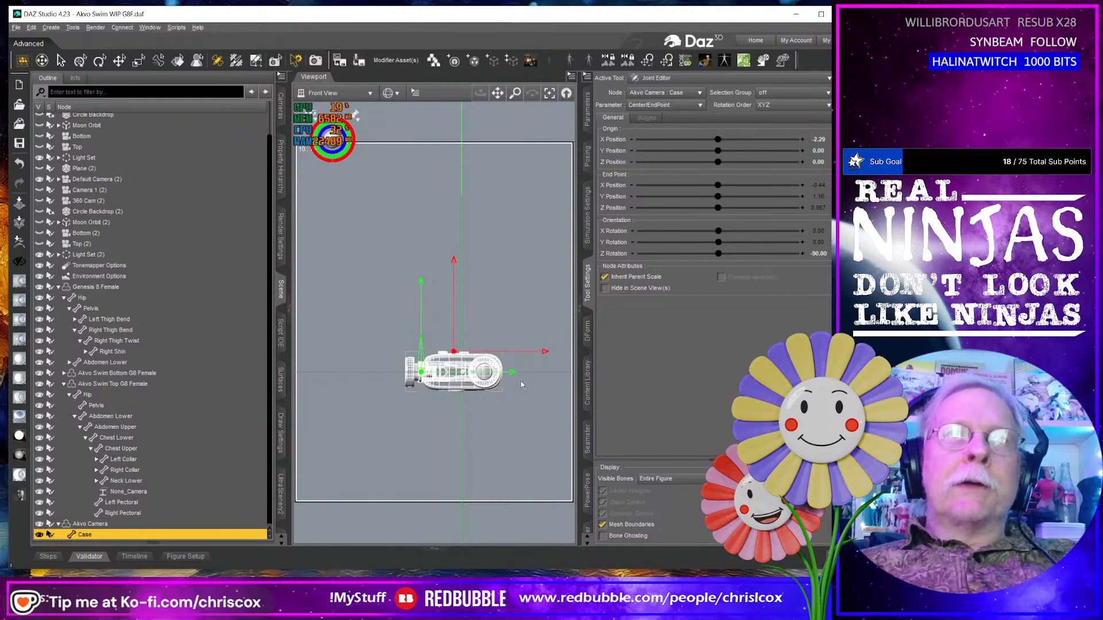
pyautogui.moveTo(517, 362); pyautogui.dragTo(564, 363)
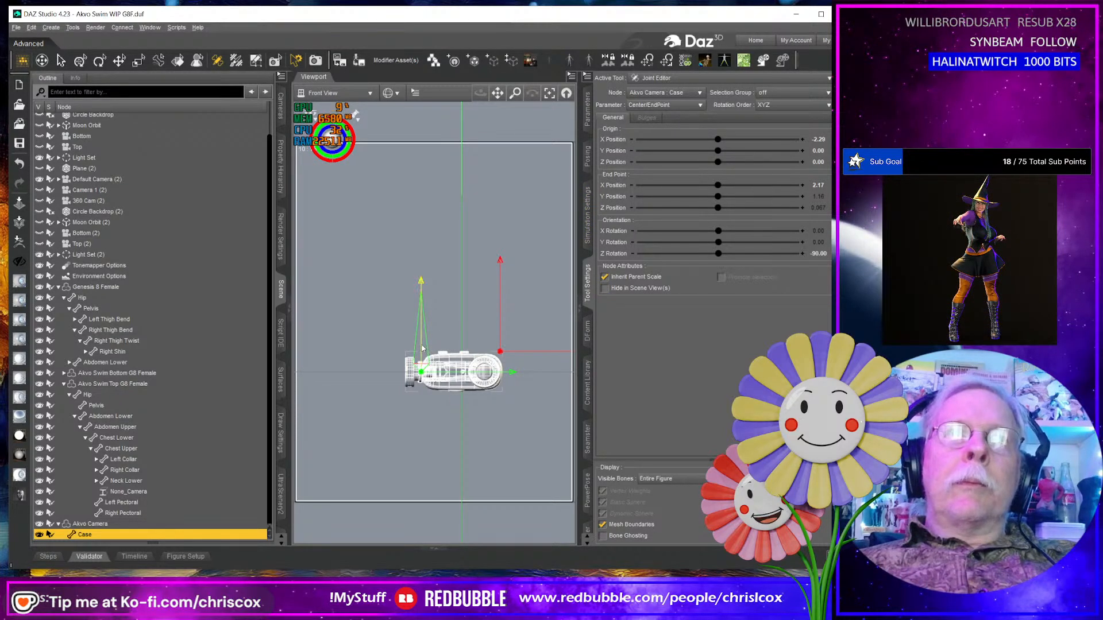
# Reset the Case bone's Z orientation to 0 and return to the Joint Editor.
pyautogui.click(816, 254)
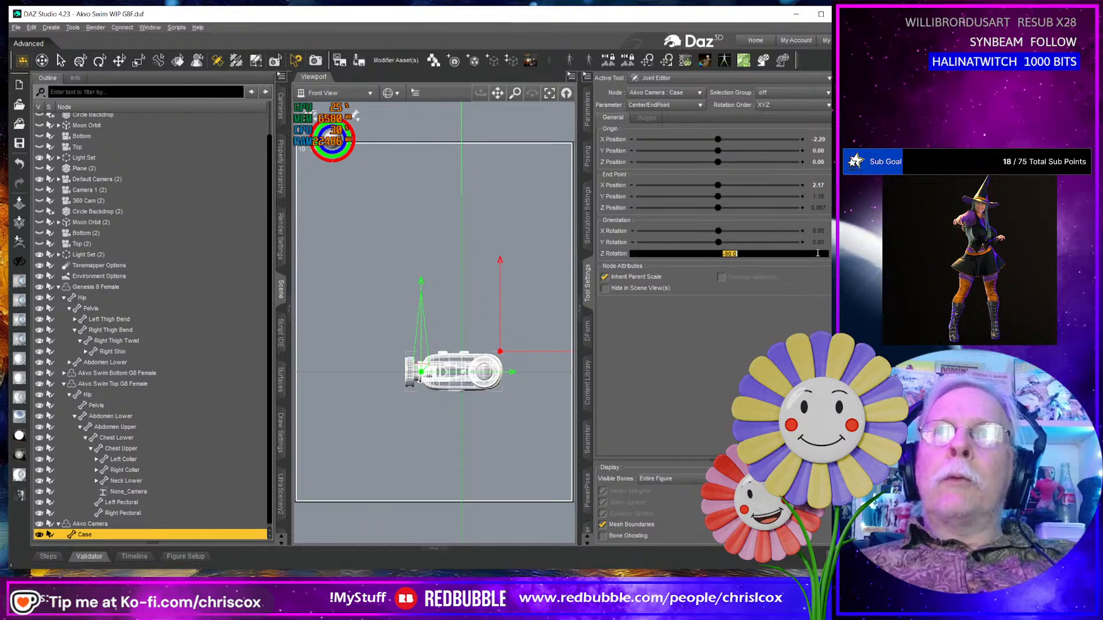
pyautogui.press('Return')
pyautogui.hotkey('alt', 'shift', 'g')
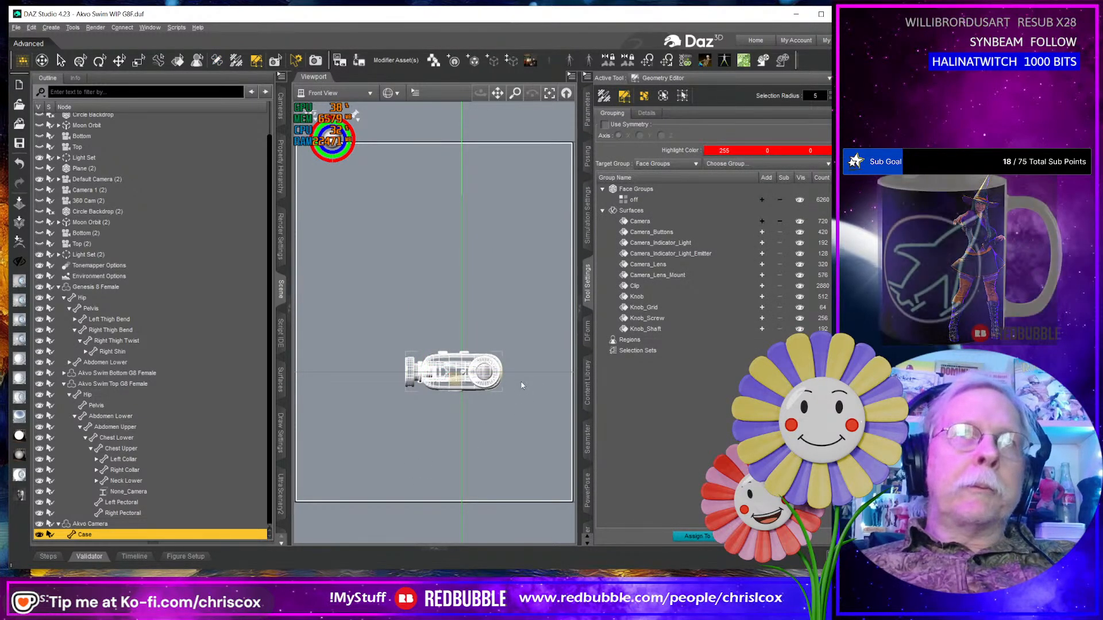
pyautogui.click(216, 61)
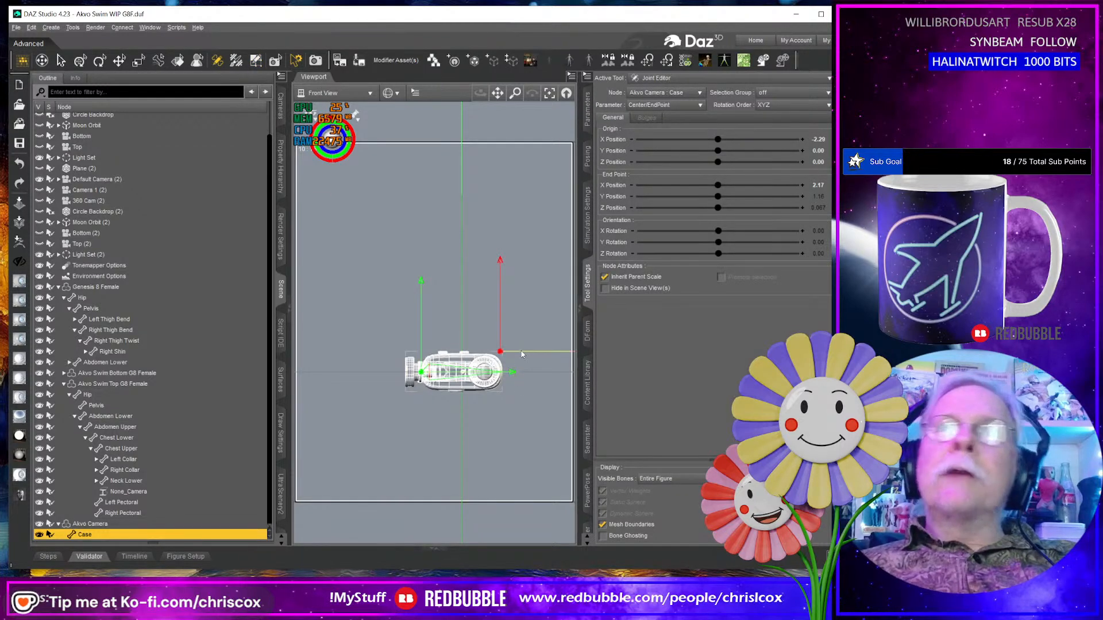
# Set the Case bone's end point Y and Z positions to 0.
pyautogui.click(817, 196)
pyautogui.write('0')
pyautogui.press('Return')
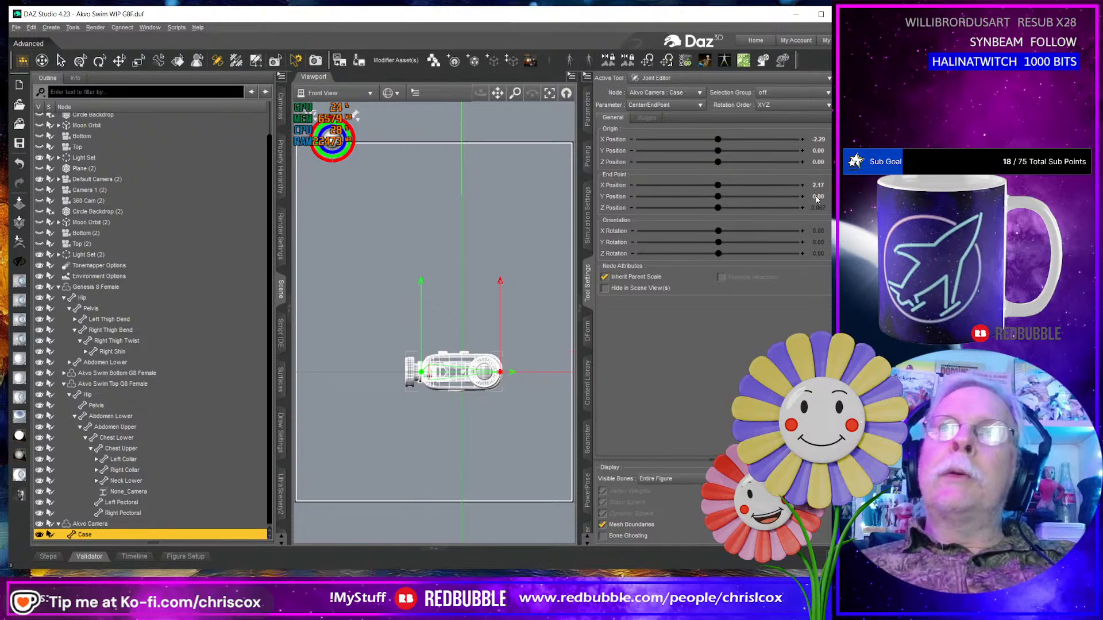
pyautogui.click(820, 208)
pyautogui.write('0')
pyautogui.press('Return')
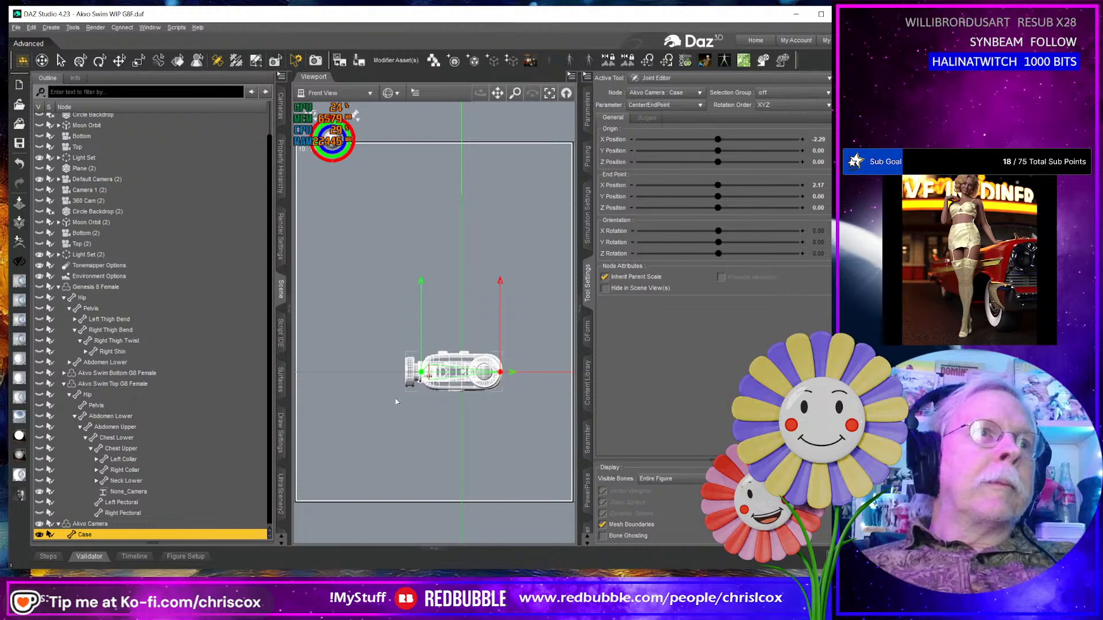
# In the Top View, move the Case bone's origin along Z to about 0.63, onto the centre line of the camera case.
pyautogui.click(338, 95)
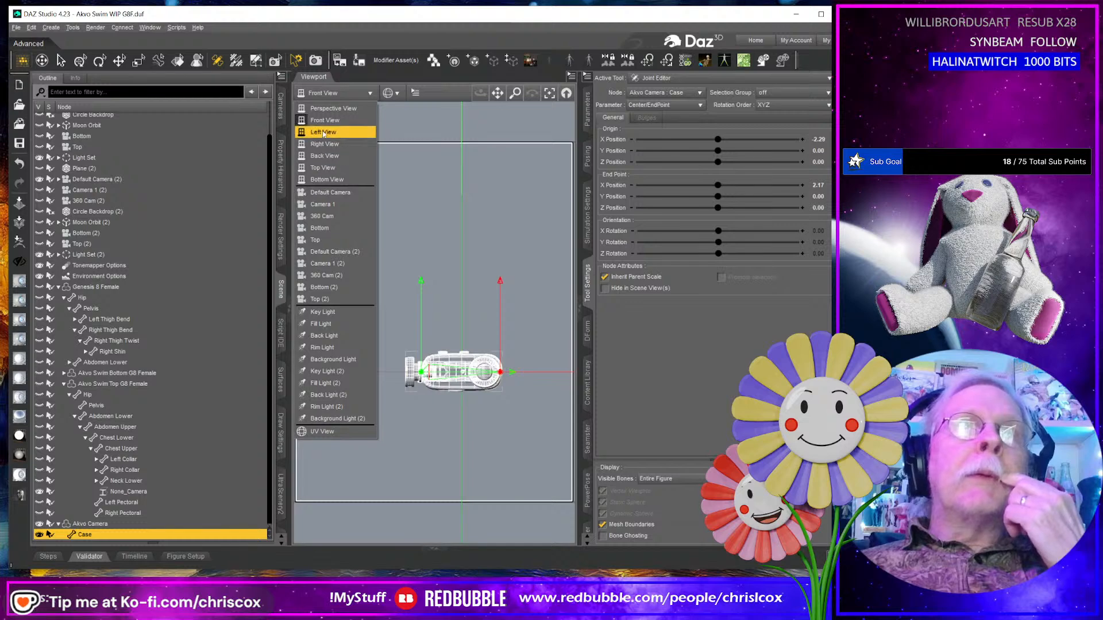
pyautogui.click(329, 168)
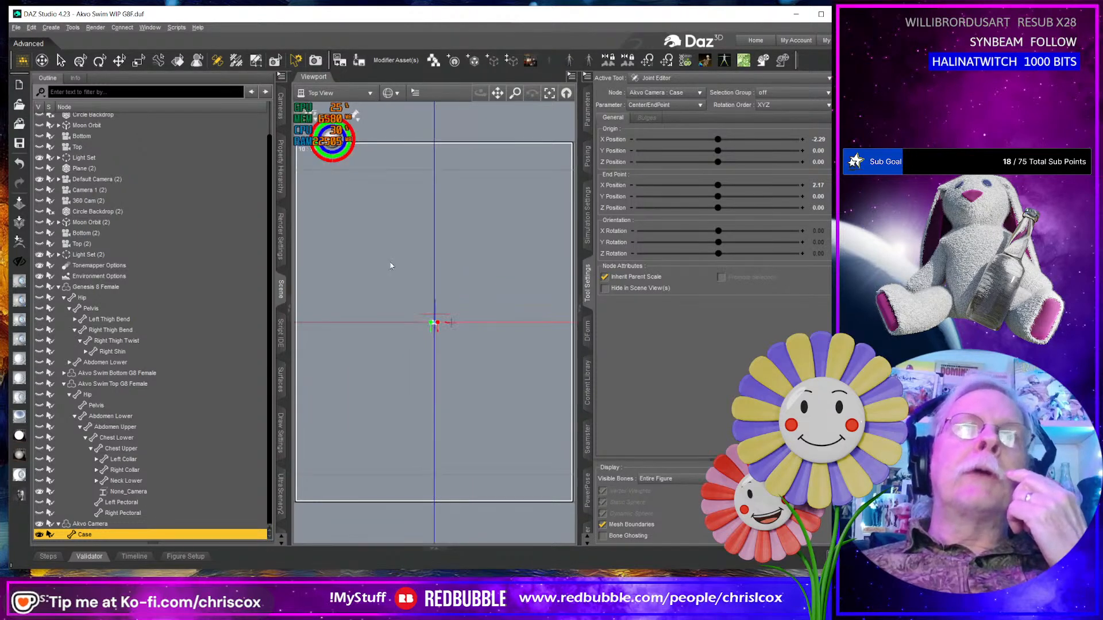
pyautogui.hotkey('ctrl', 'f')
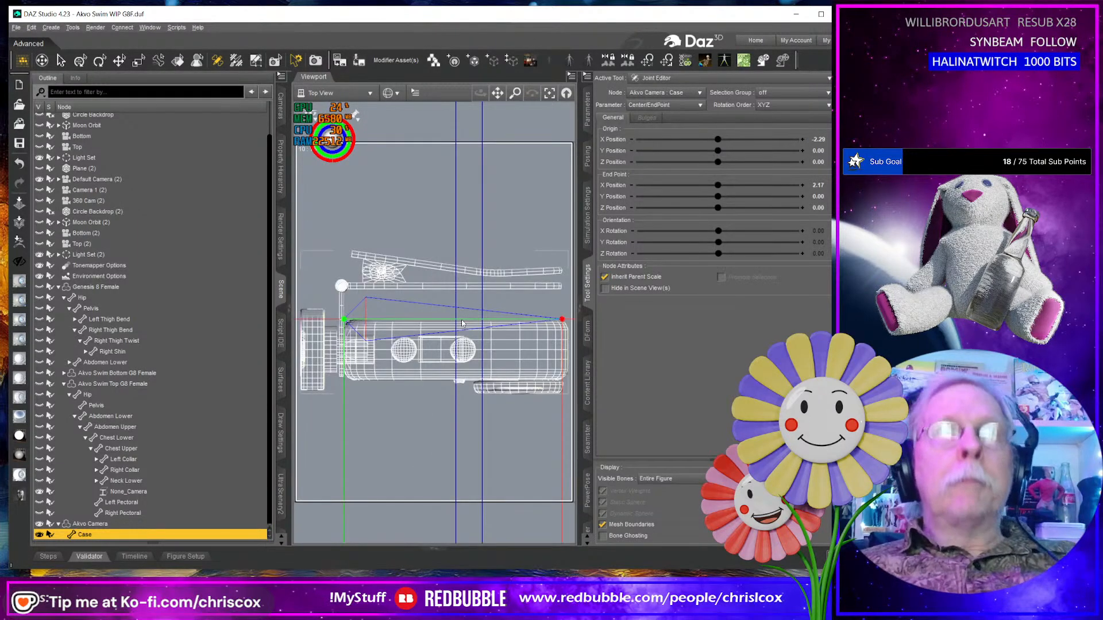
pyautogui.moveTo(482, 379); pyautogui.dragTo(536, 365, button='middle')
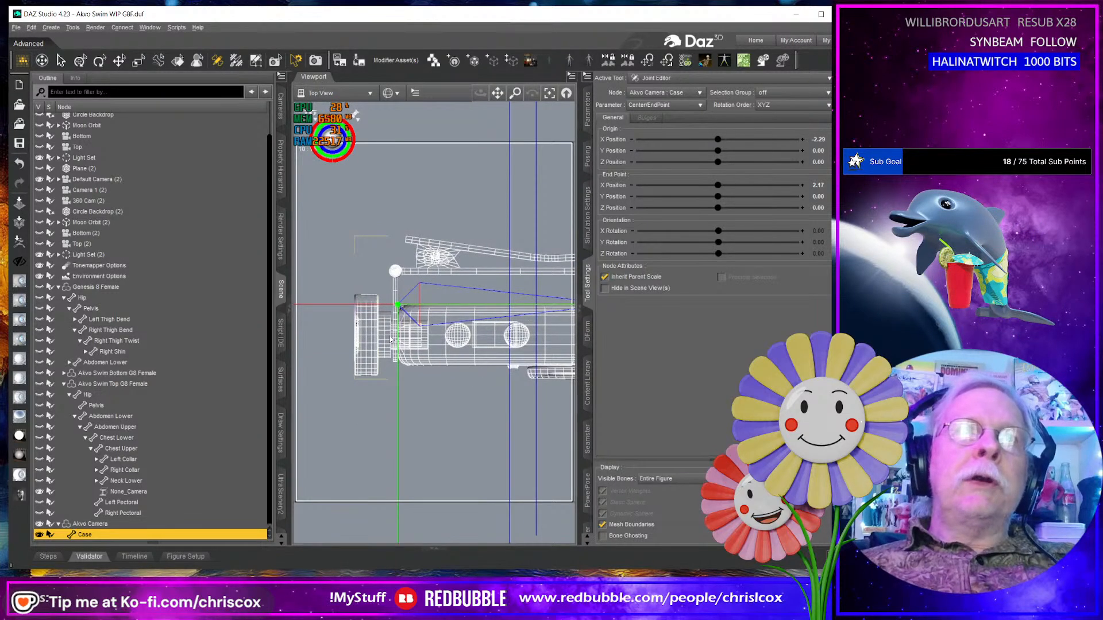
pyautogui.moveTo(397, 361); pyautogui.dragTo(397, 390)
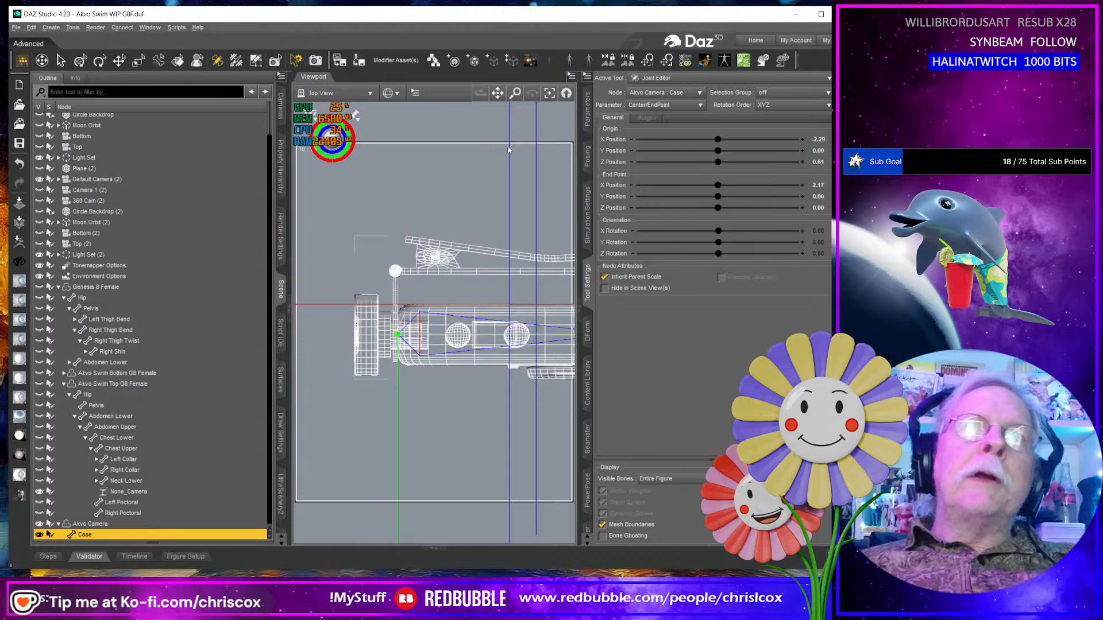
pyautogui.moveTo(516, 93); pyautogui.dragTo(516, 57)
pyautogui.moveTo(396, 338); pyautogui.dragTo(524, 387, button='middle')
pyautogui.moveTo(443, 445); pyautogui.dragTo(447, 450)
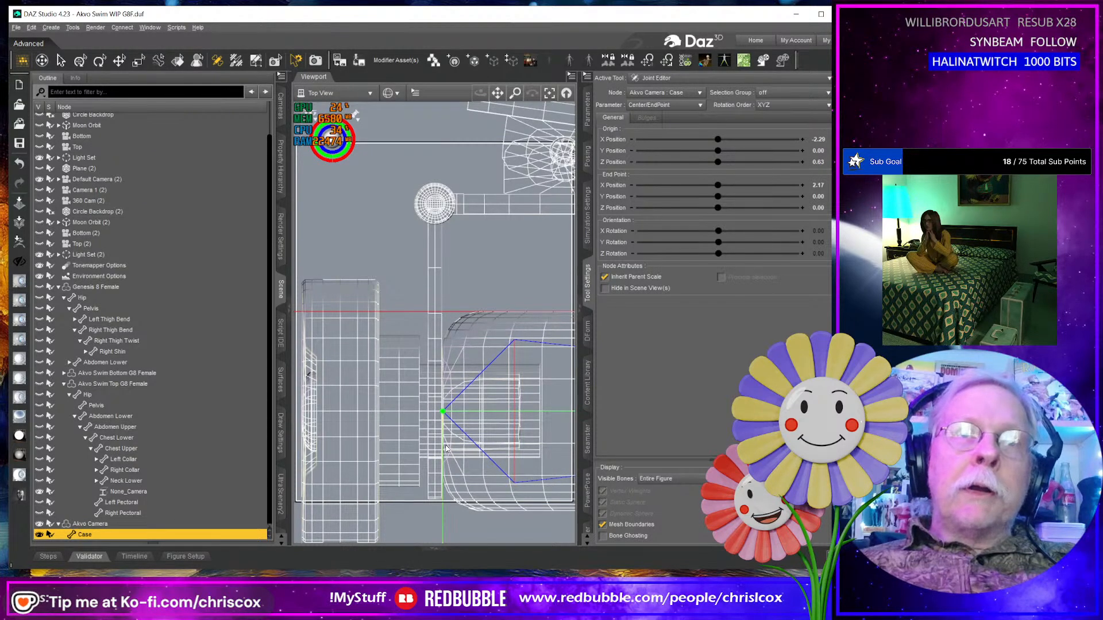
# Copy the Case bone's origin Z position of about 0.63 into its end point Z position.
pyautogui.click(816, 162)
pyautogui.hotkey('ctrl', 'c')
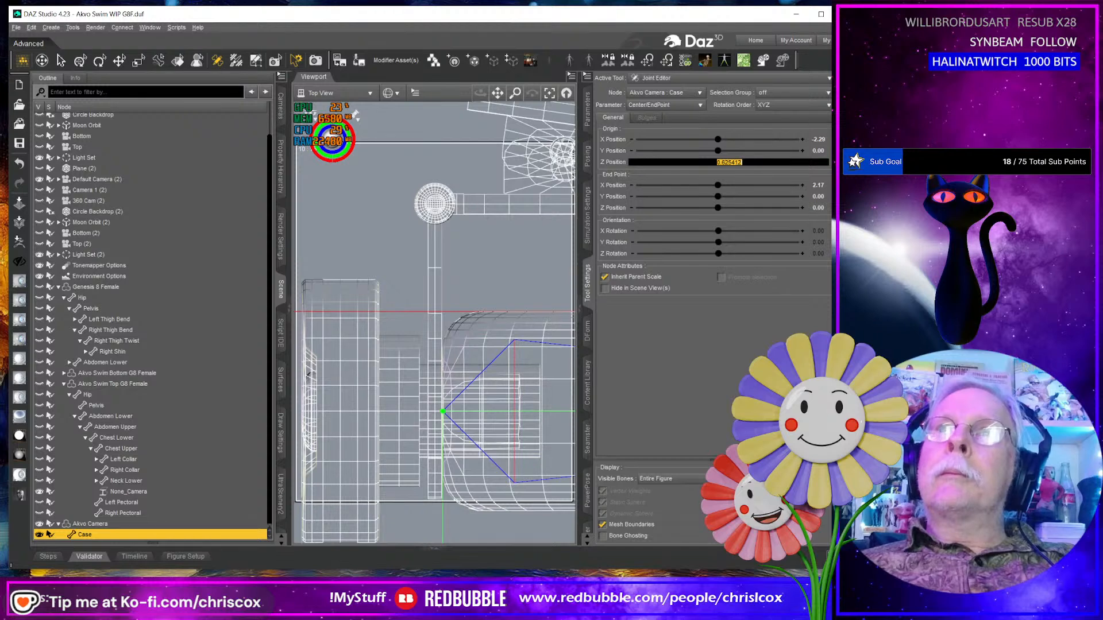
pyautogui.click(820, 198)
pyautogui.click(821, 207)
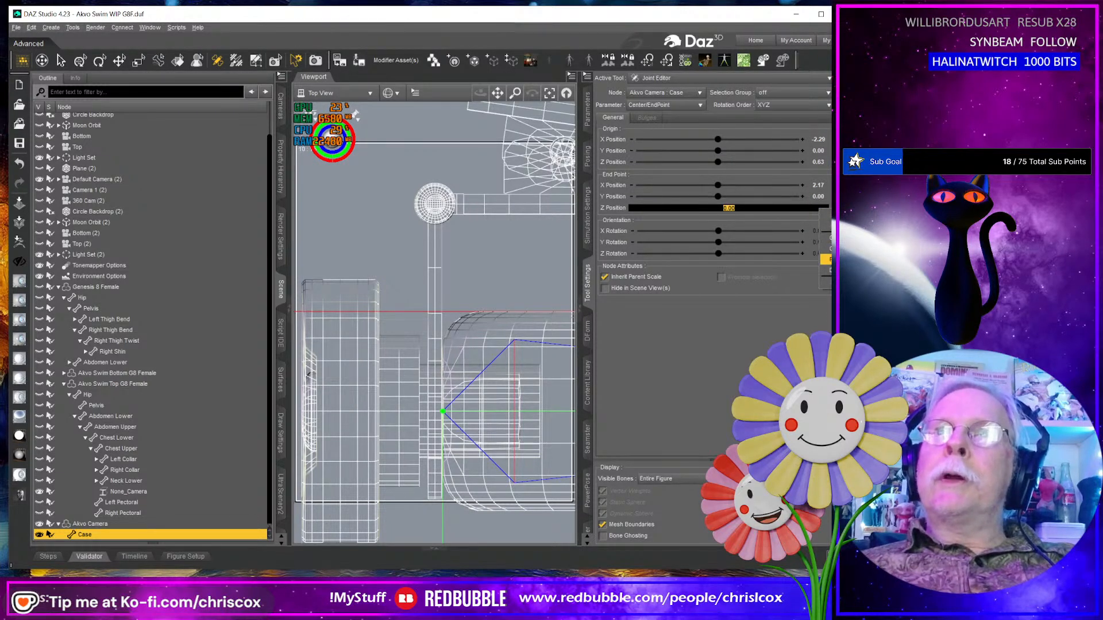
pyautogui.hotkey('ctrl', 'v')
pyautogui.press('Return')
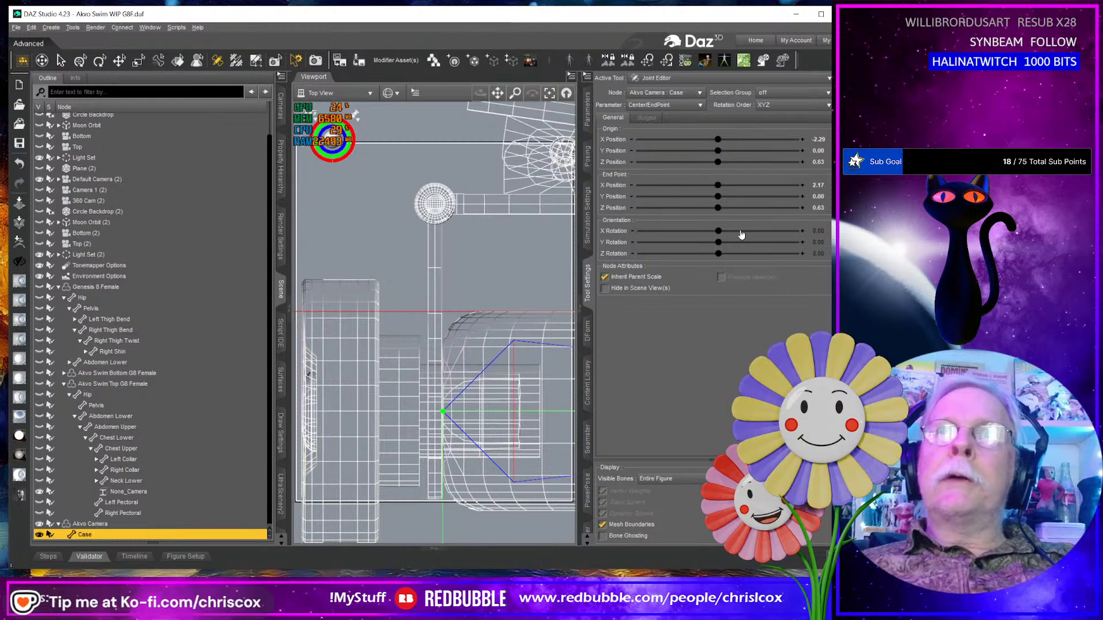
# Create a child bone of the Case bone with the name and label Camera Knob and rotation order XYZ.
pyautogui.rightClick(452, 415)
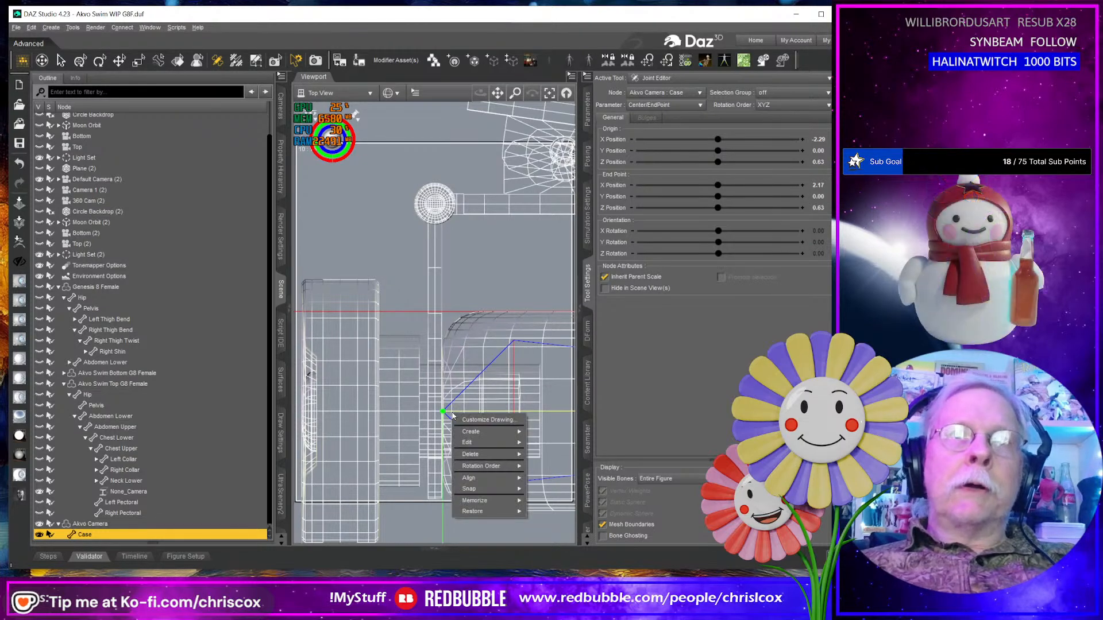
pyautogui.moveTo(472, 443)
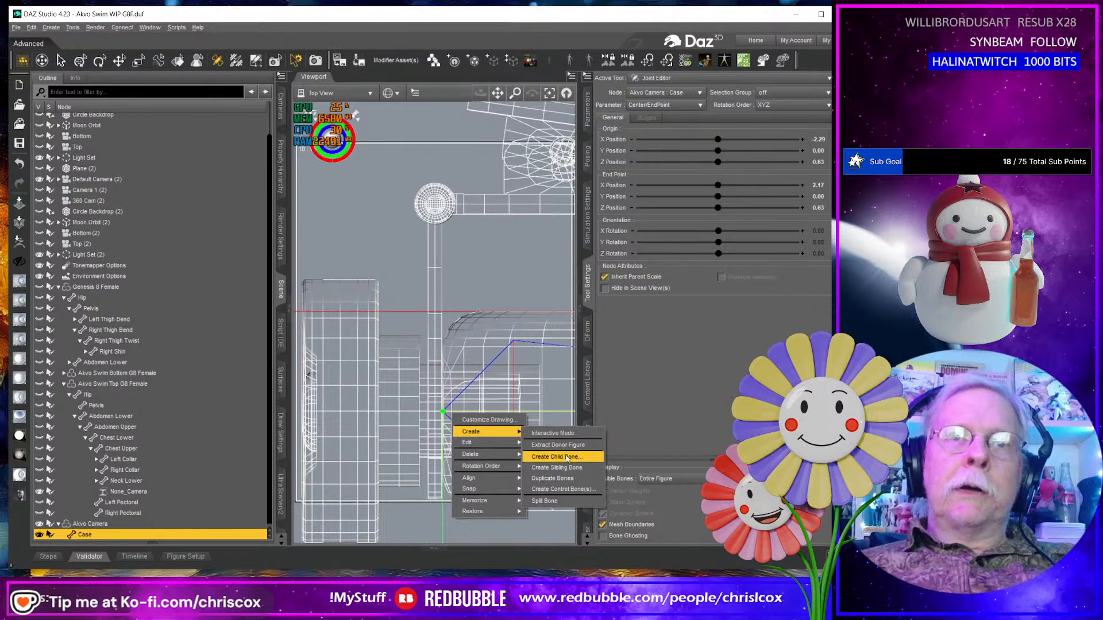
pyautogui.click(567, 458)
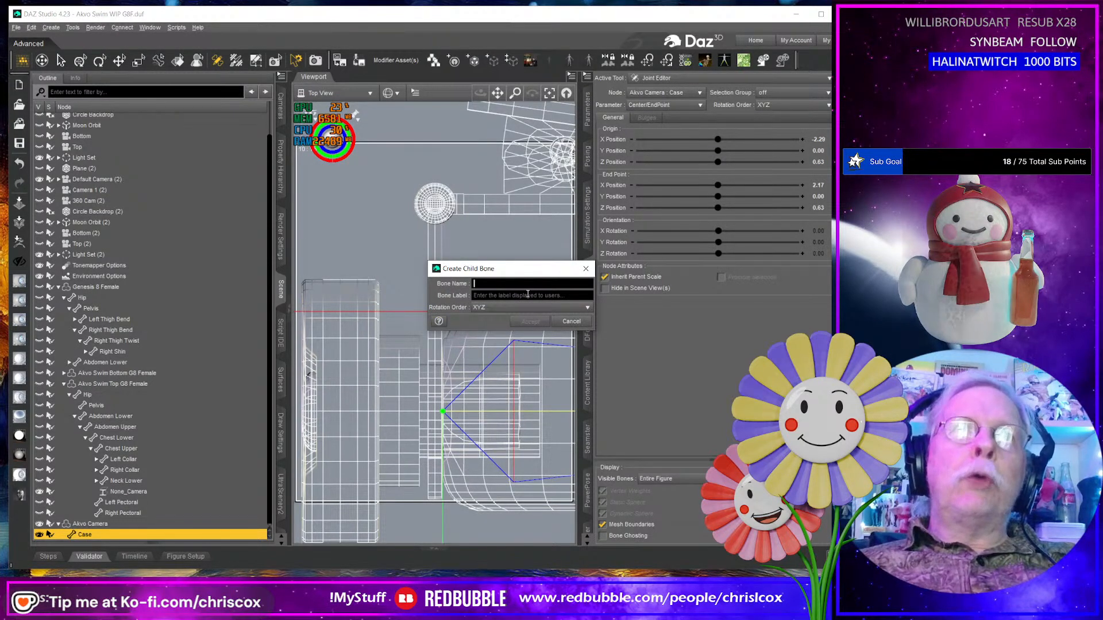
pyautogui.write('K')
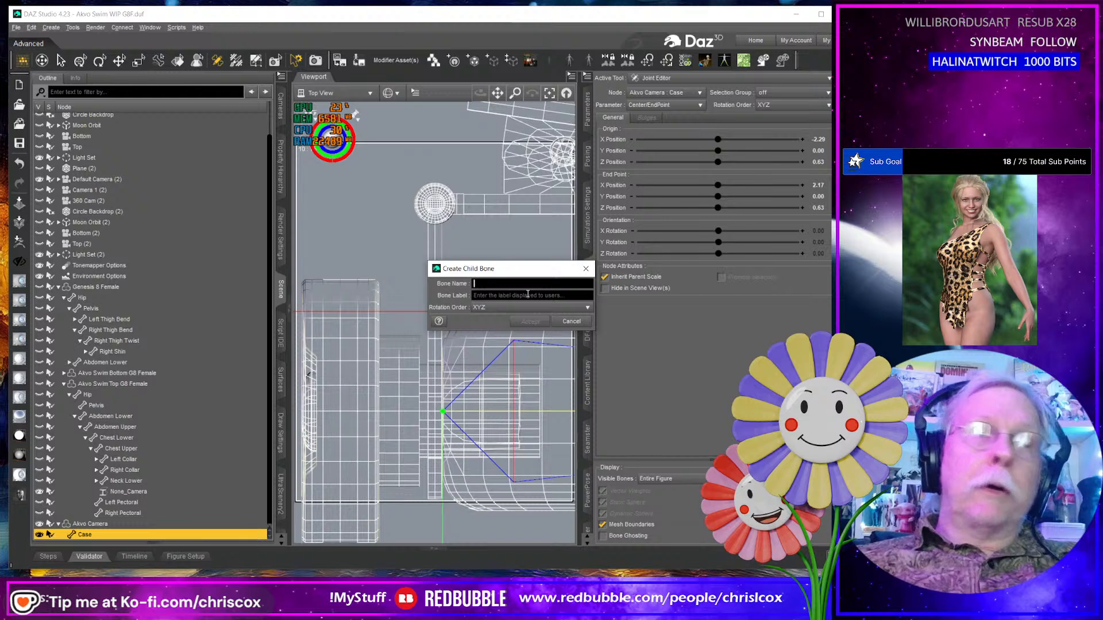
pyautogui.write('C')
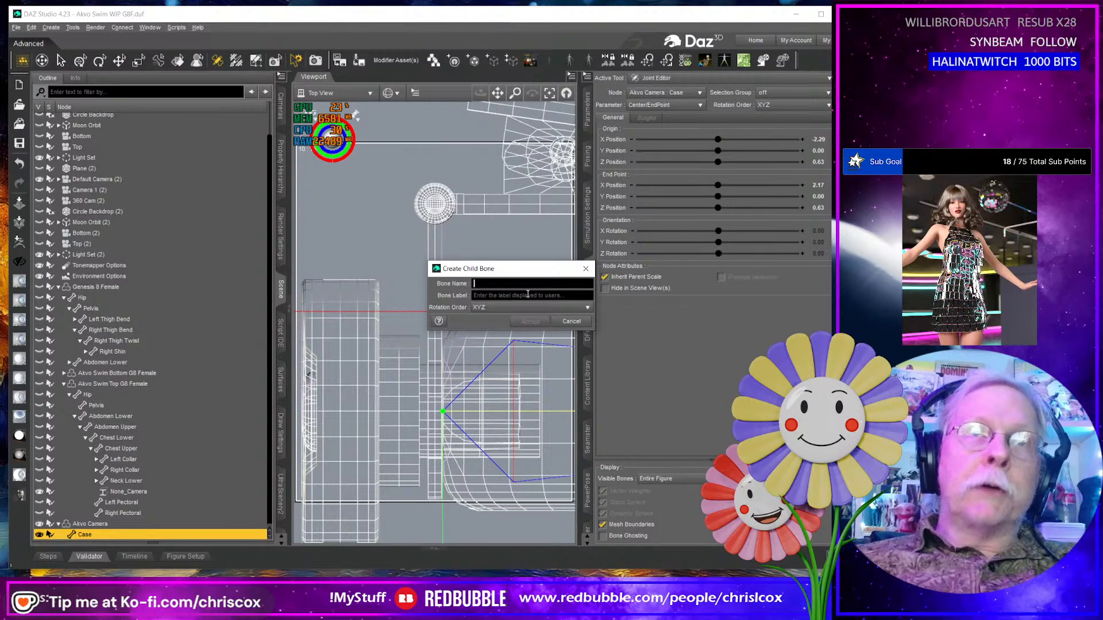
pyautogui.write('a ')
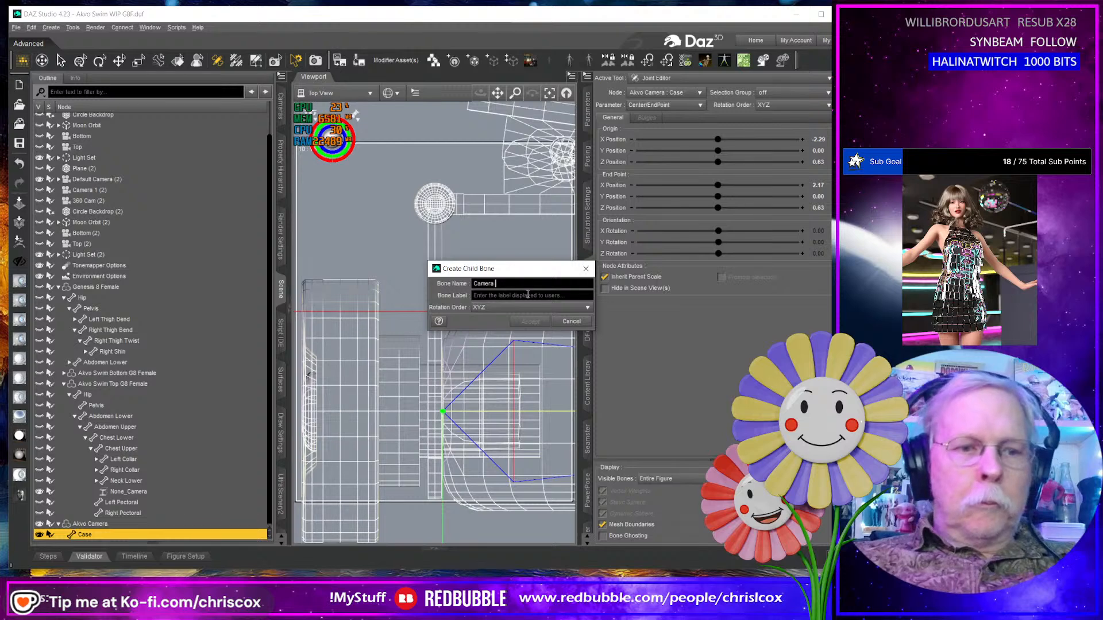
pyautogui.write('Knob')
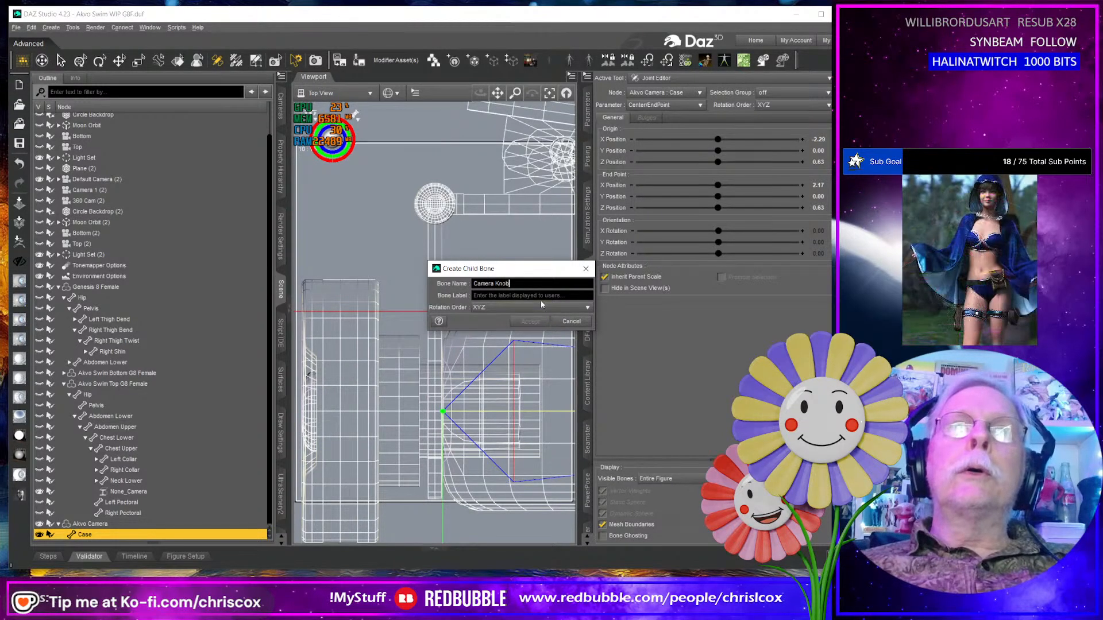
pyautogui.press('Tab')
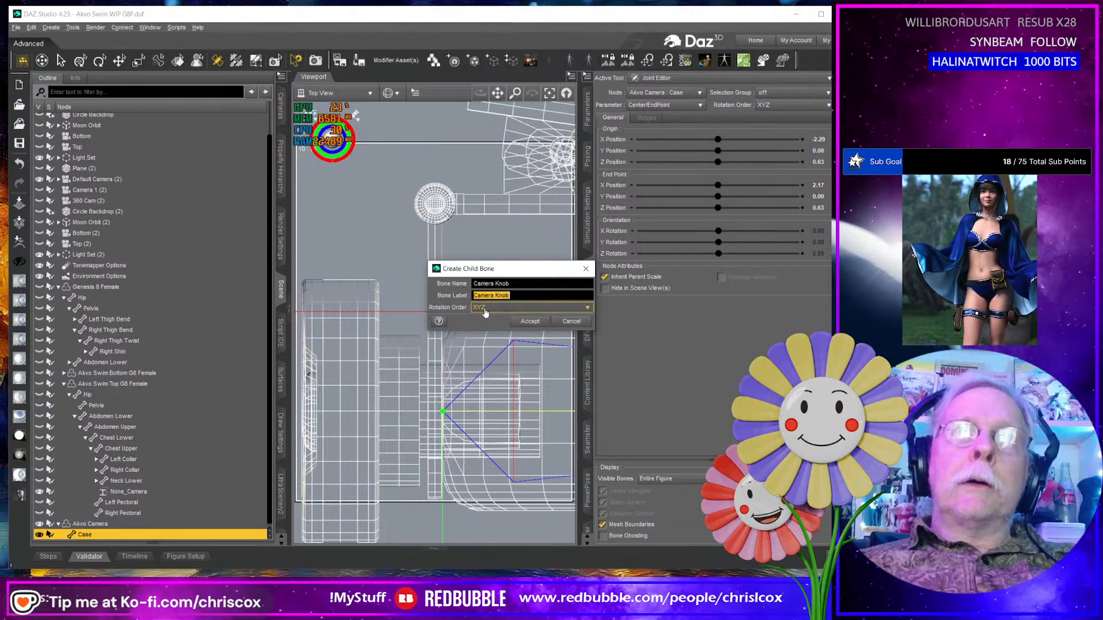
pyautogui.click(529, 322)
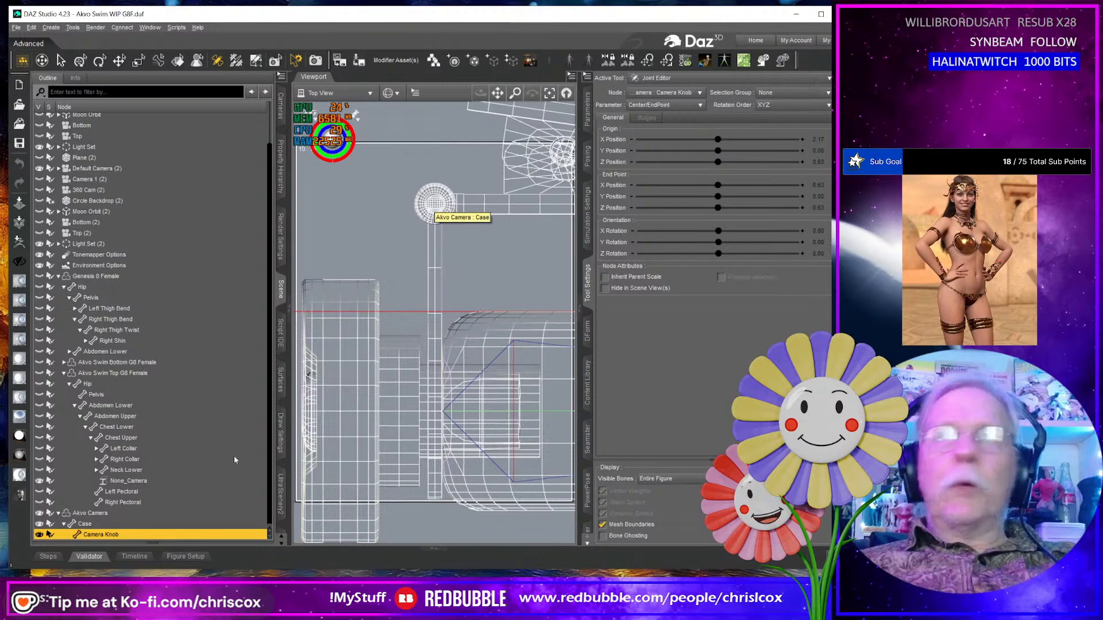
# Rename the Case bone as Camera Case in the Akvo Camera hierarchy.
pyautogui.click(86, 523)
pyautogui.doubleClick(90, 525)
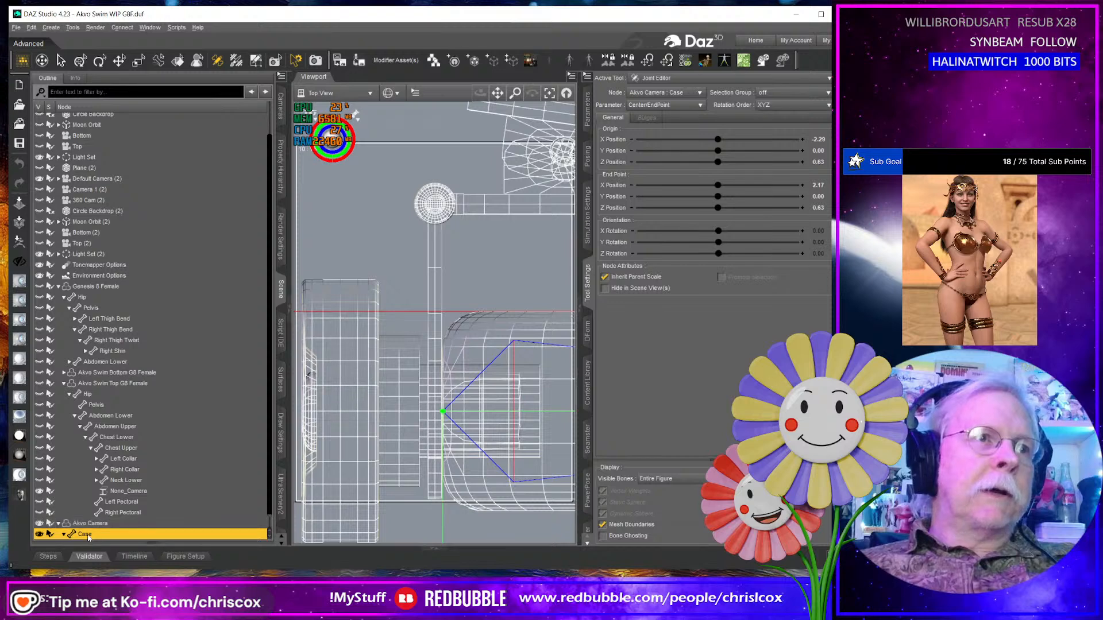
pyautogui.press('Home')
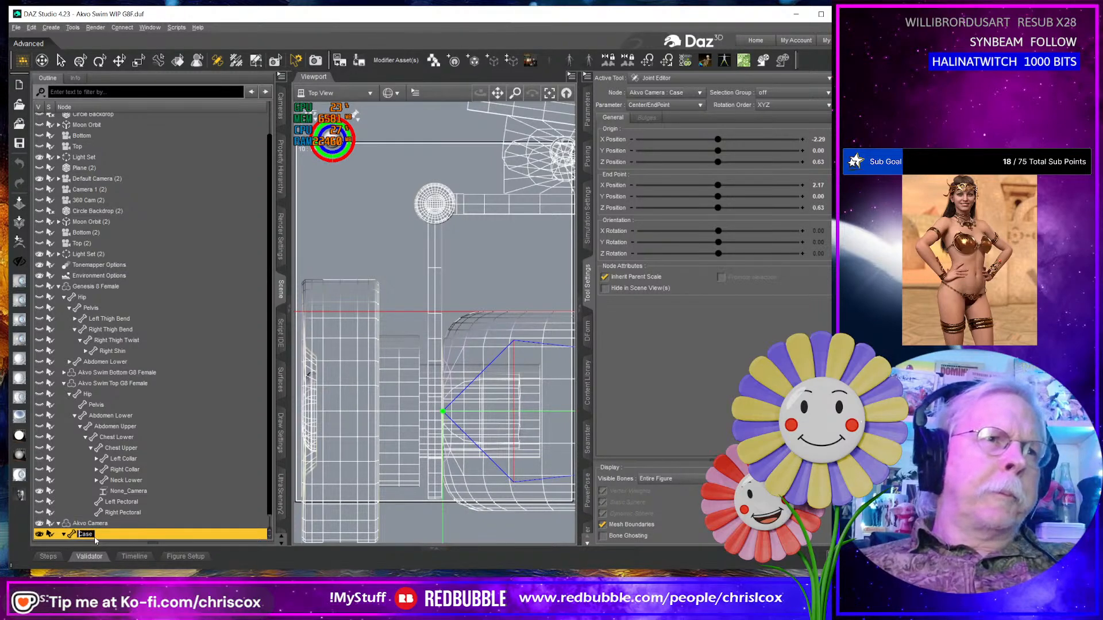
pyautogui.write('Case')
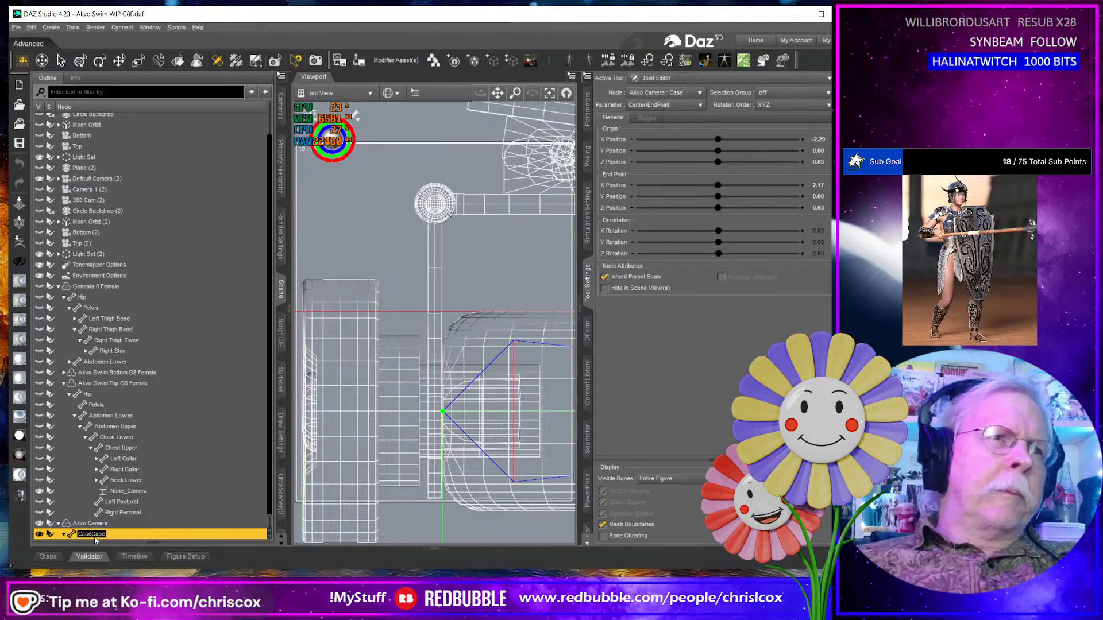
pyautogui.press('BackSpace')
pyautogui.press('BackSpace')
pyautogui.write('mera')
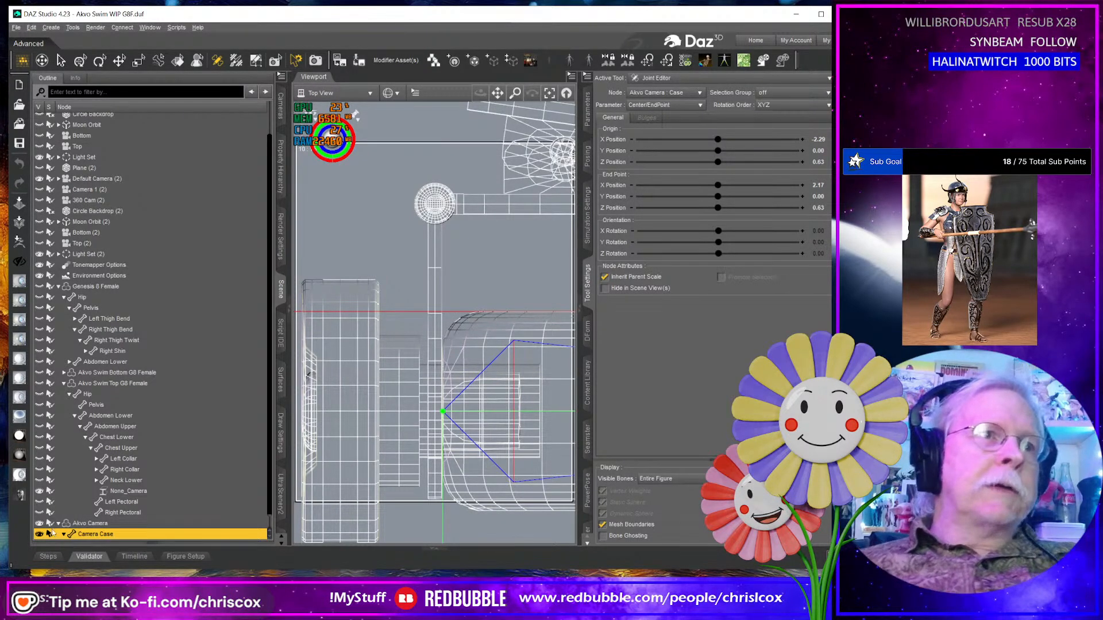
# Check the joint settings of the Camera Knob bone and its parent Camera Case bone.
pyautogui.scroll(-1, 81, 501)
pyautogui.click(116, 535)
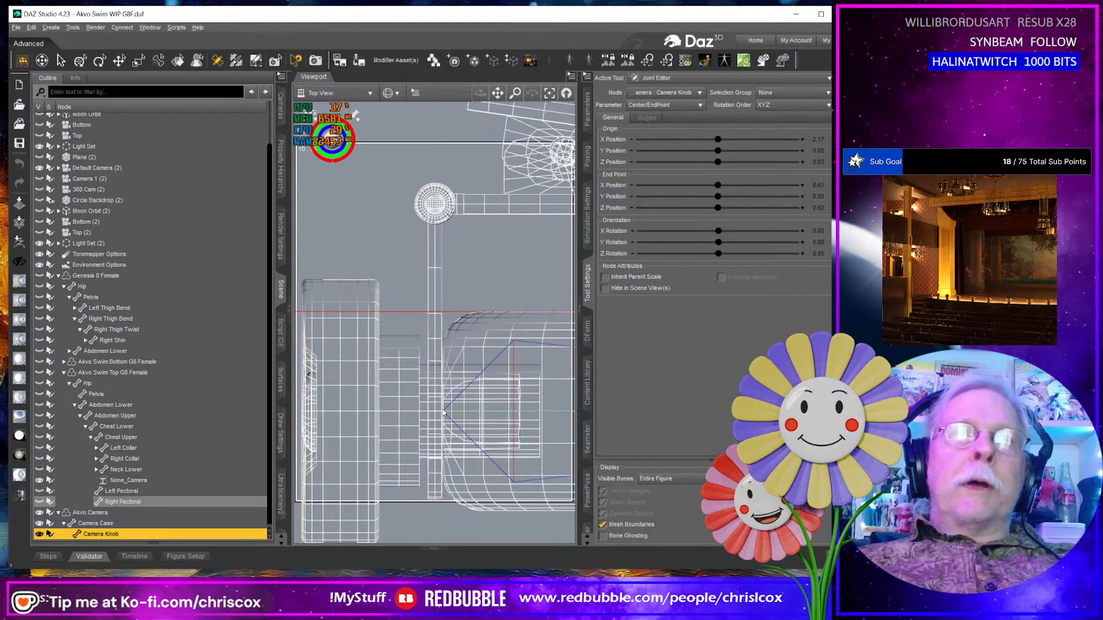
pyautogui.click(121, 525)
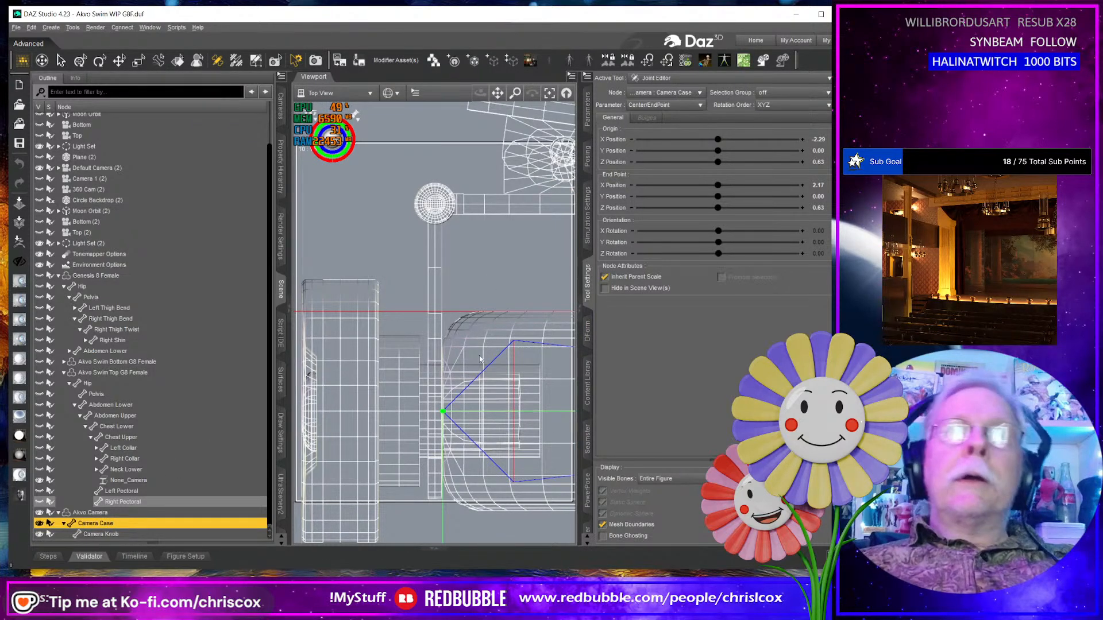
# Move the Camera Knob bone's origin to X about -2.25 and its end point to X about -3.44, beyond the camera's knob.
pyautogui.click(165, 534)
pyautogui.scroll(-6, 403, 464)
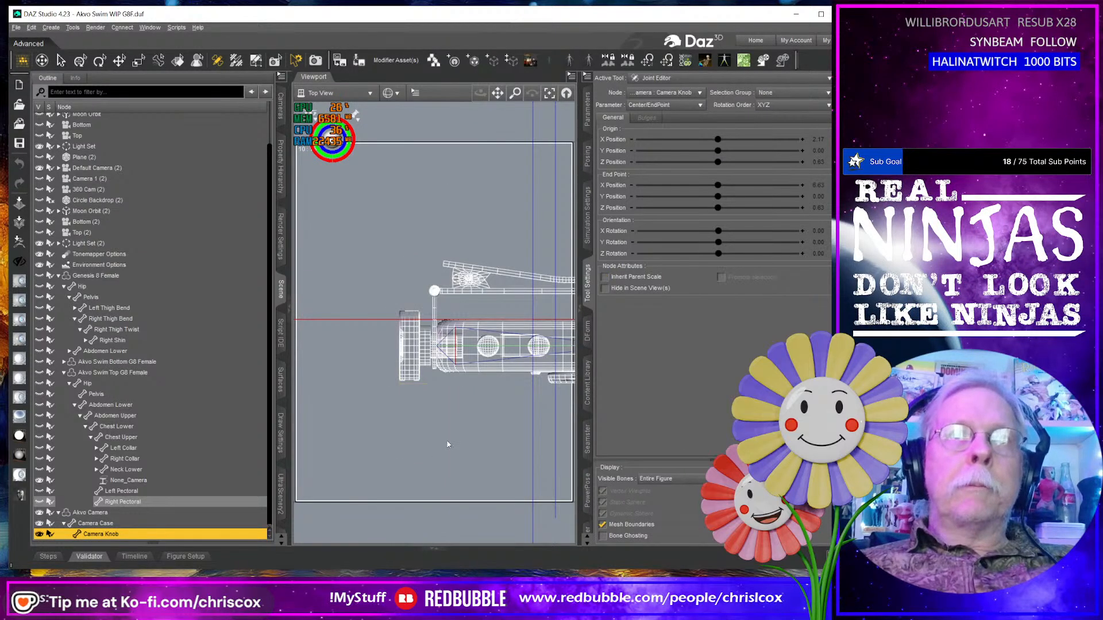
pyautogui.moveTo(446, 443); pyautogui.dragTo(338, 527, button='middle')
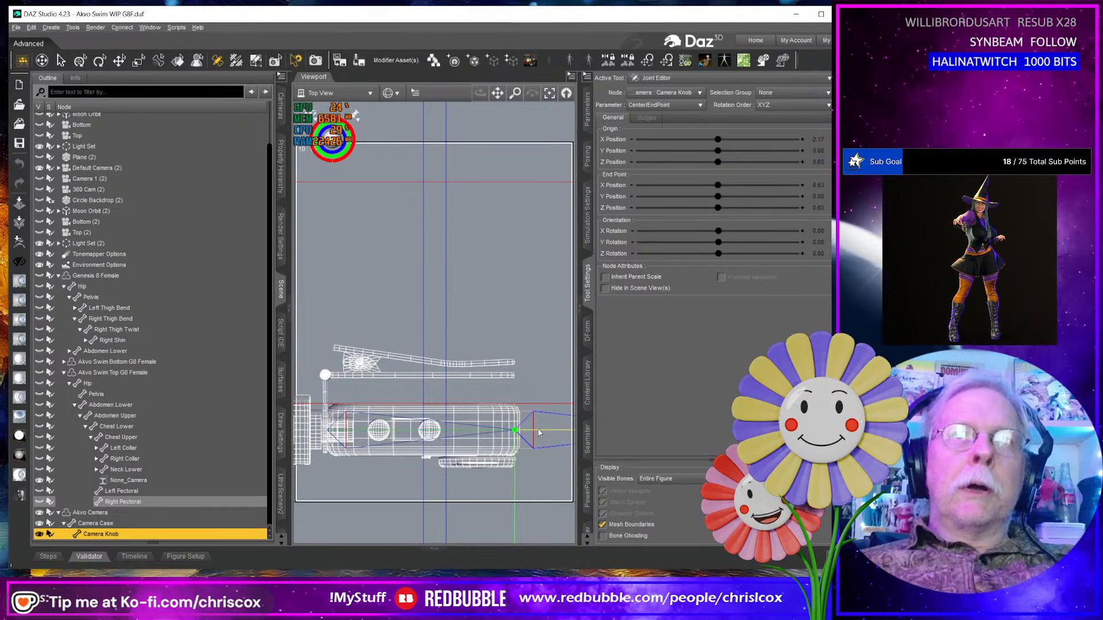
pyautogui.moveTo(538, 432); pyautogui.dragTo(352, 439)
pyautogui.scroll(-5, 457, 456)
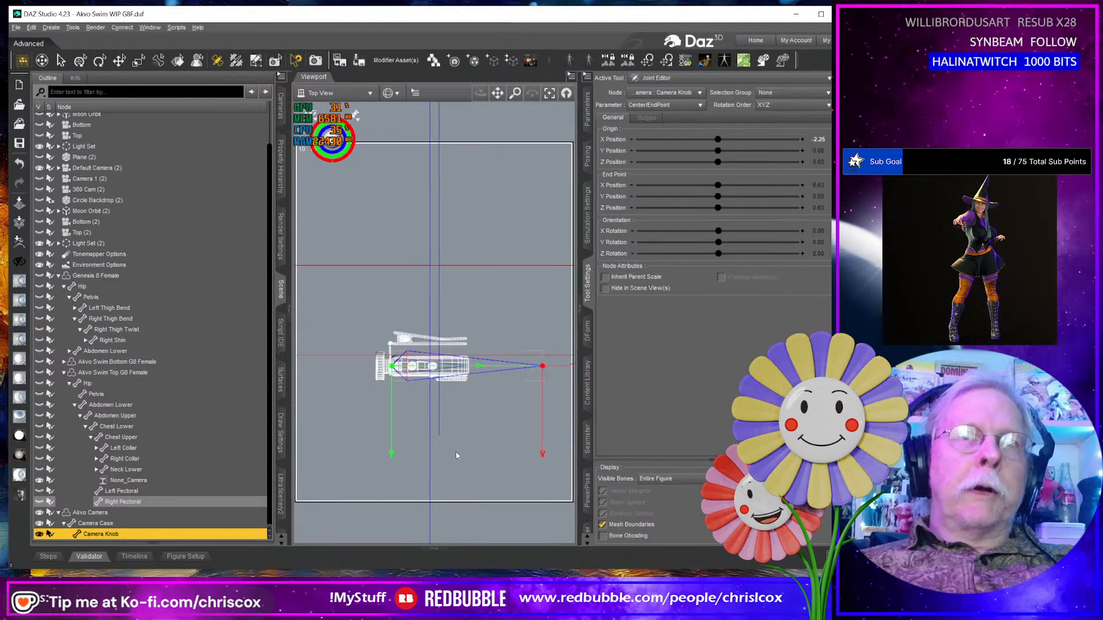
pyautogui.moveTo(560, 369); pyautogui.dragTo(387, 384)
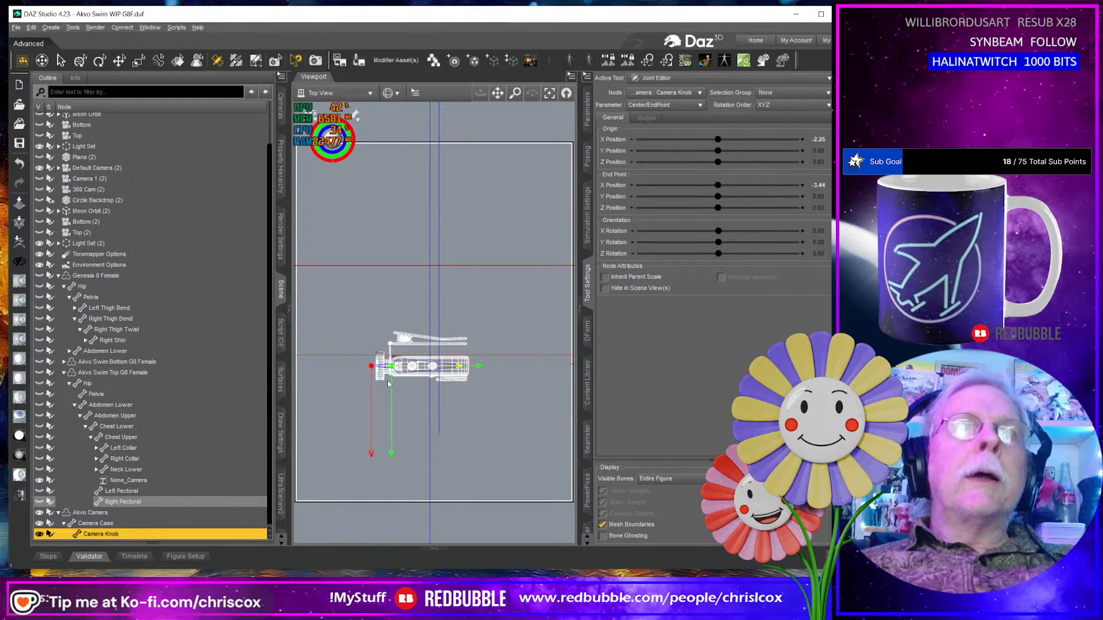
pyautogui.scroll(3, 388, 384)
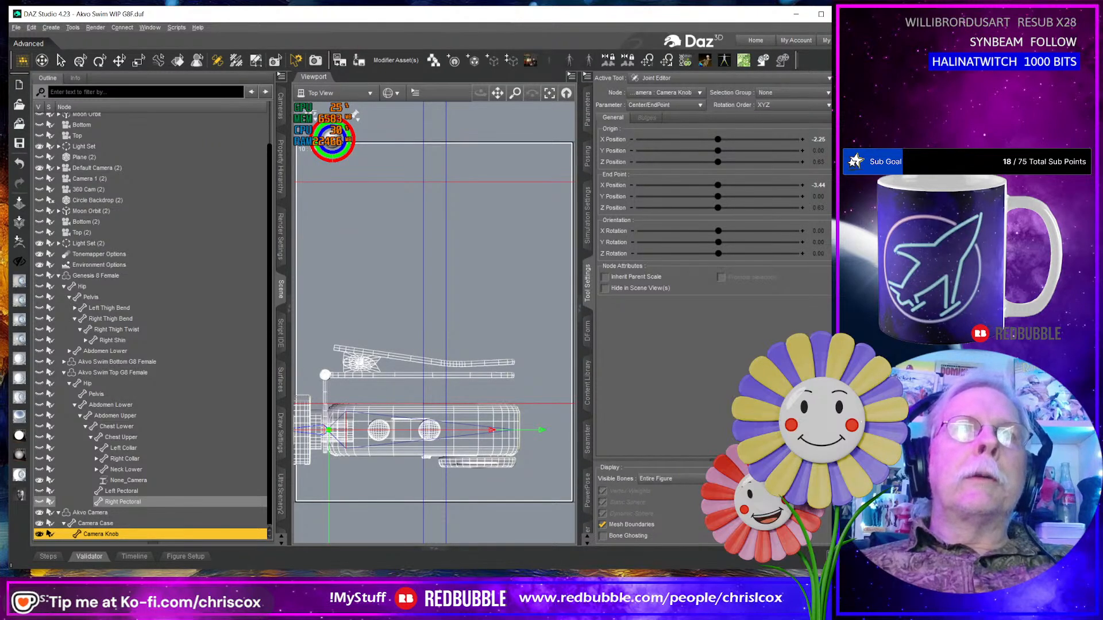
# Create a child bone of the Camera Case bone named Camera Clip 01.
pyautogui.moveTo(324, 388); pyautogui.dragTo(387, 404, button='middle')
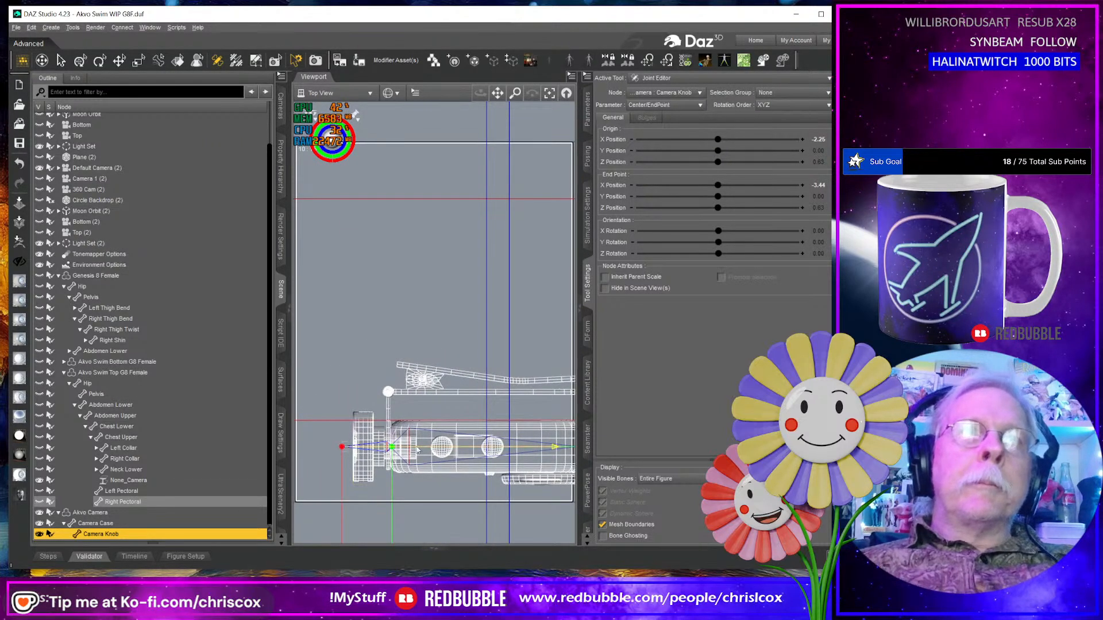
pyautogui.click(410, 438)
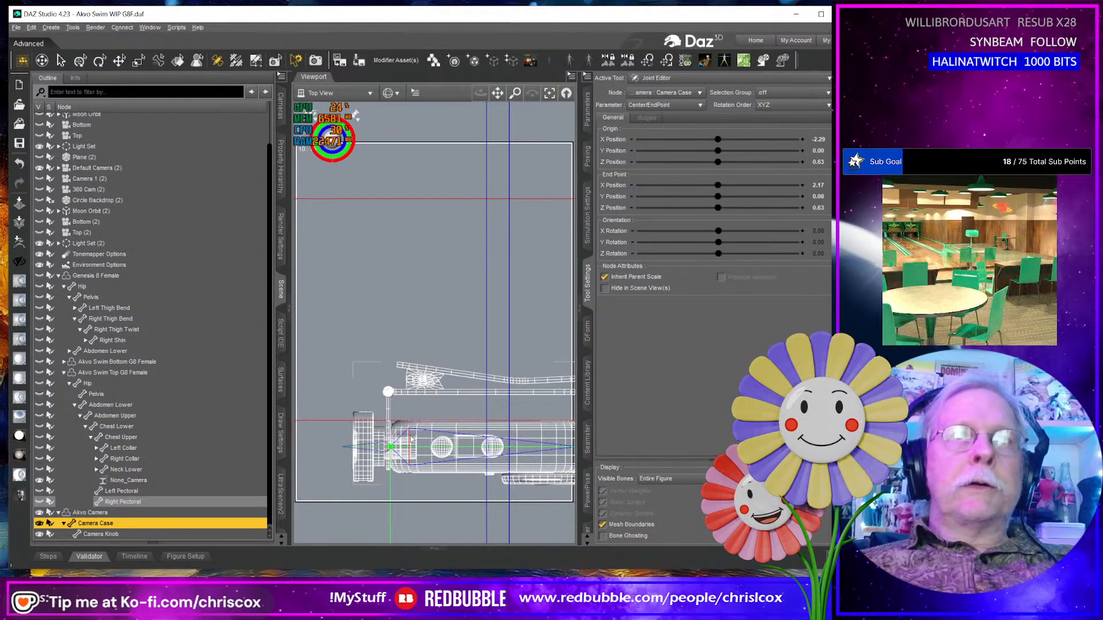
pyautogui.rightClick(410, 436)
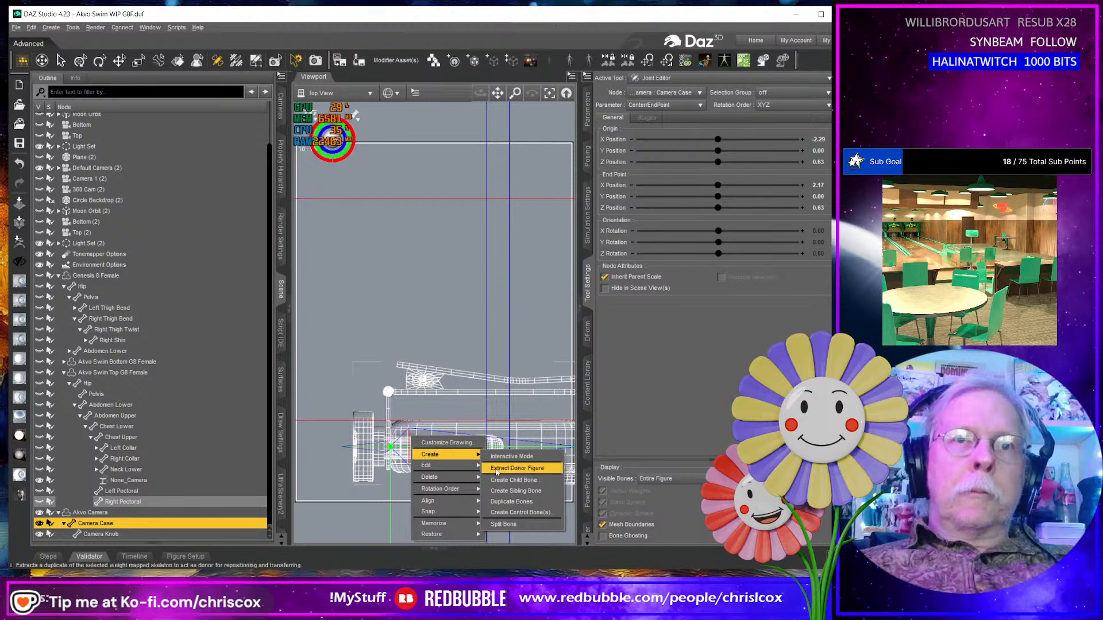
pyautogui.click(507, 481)
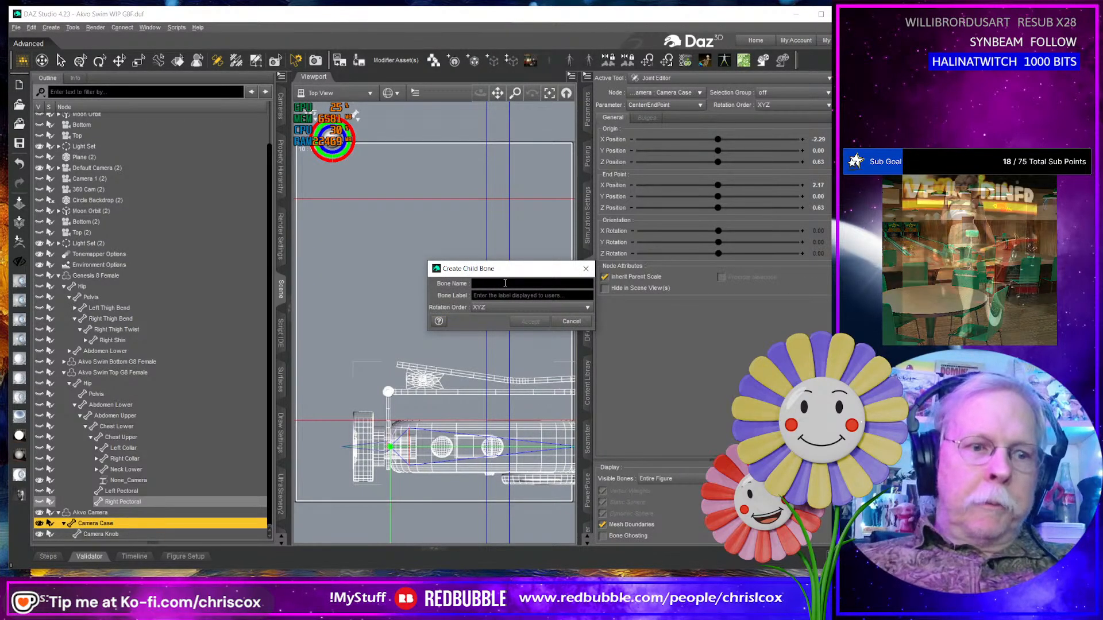
pyautogui.write('Camer')
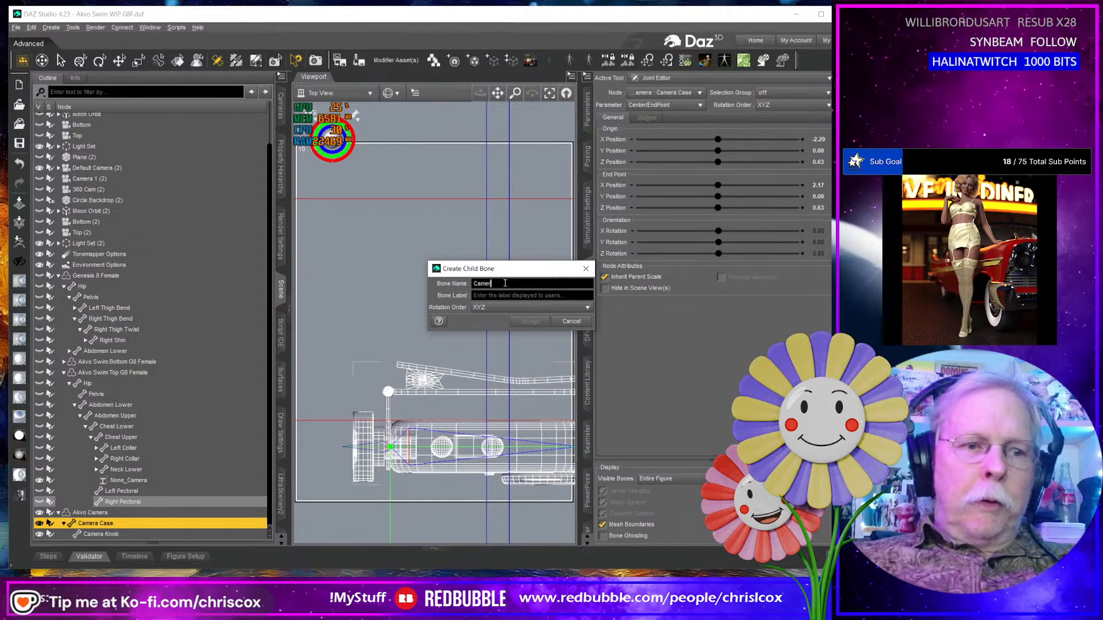
pyautogui.write('a Clip01')
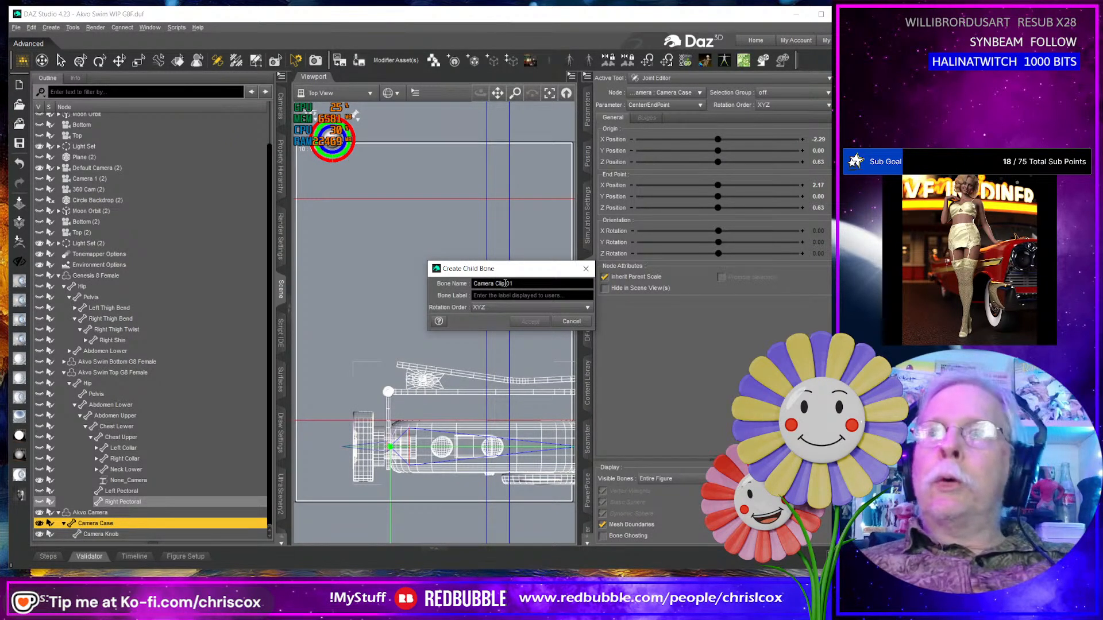
pyautogui.press('Return')
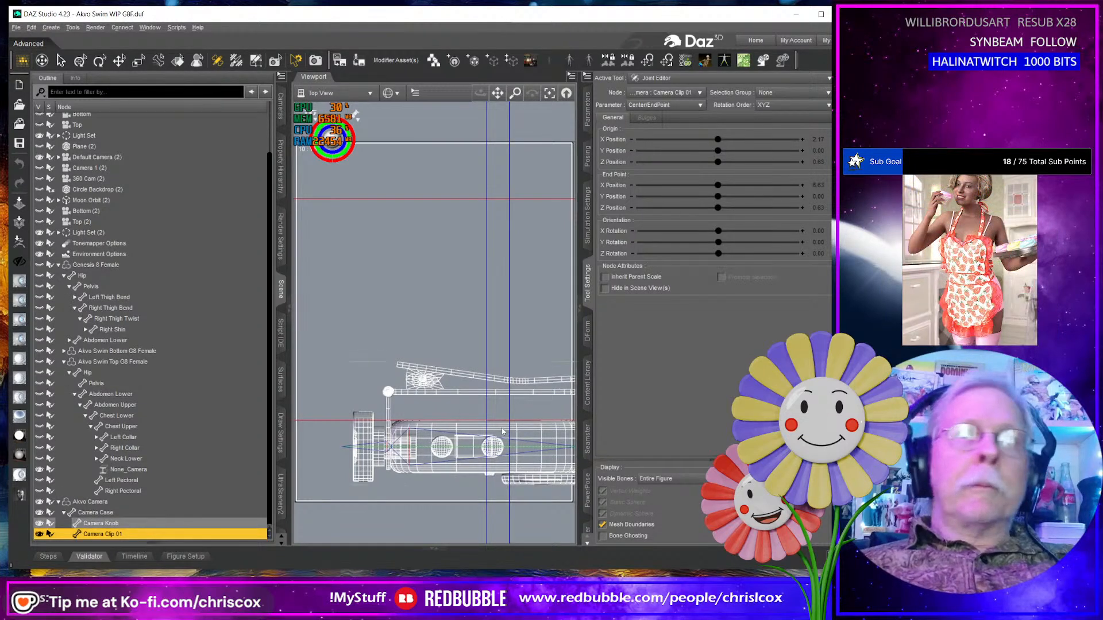
# Move the Camera Clip 01 bone's origin to X about -2.27 near the case's knob end and set its rotation order to ZYX.
pyautogui.moveTo(522, 447); pyautogui.dragTo(450, 425, button='middle')
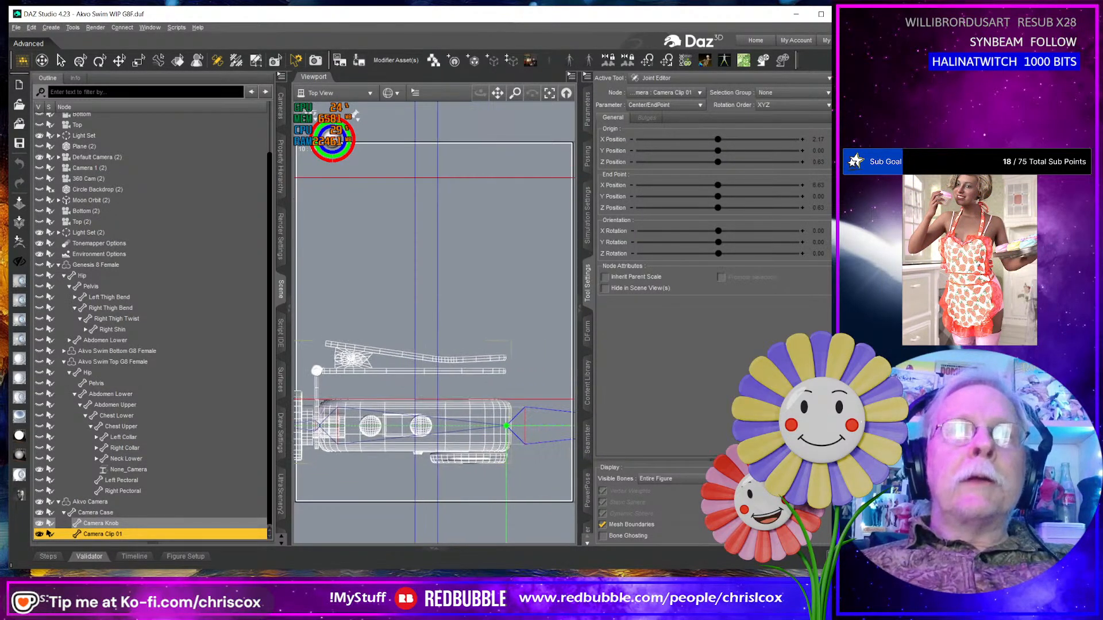
pyautogui.moveTo(537, 427); pyautogui.dragTo(320, 444)
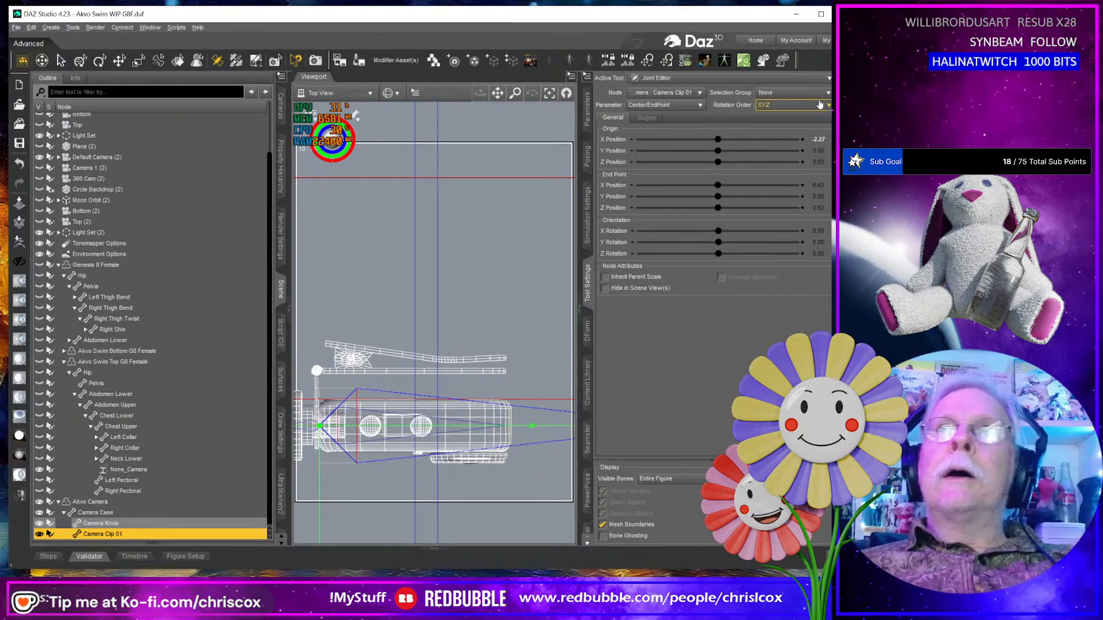
pyautogui.click(802, 106)
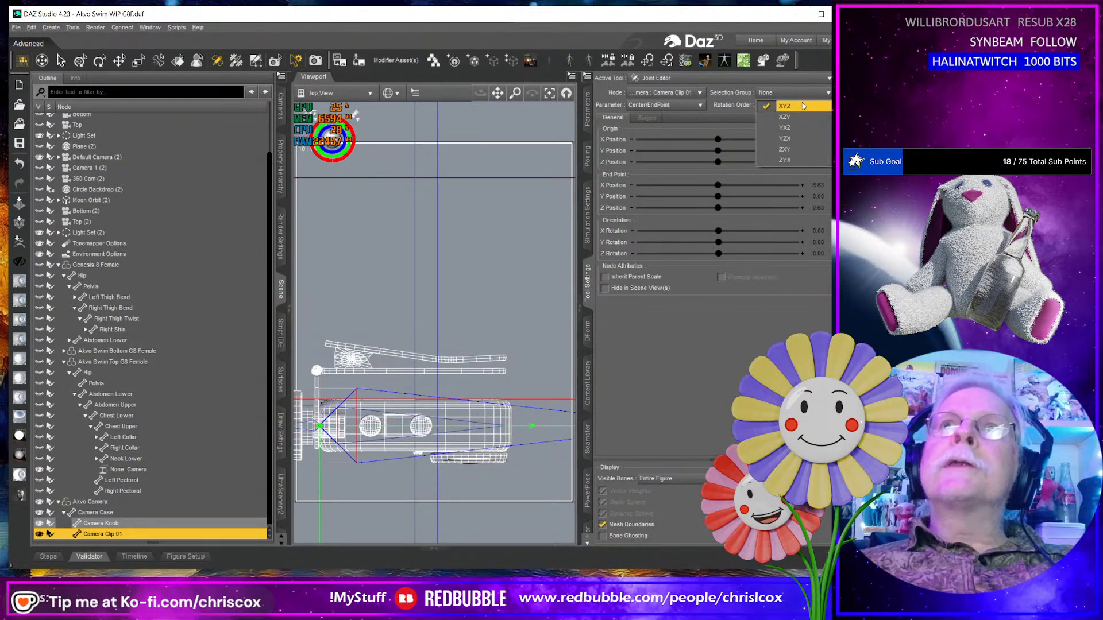
pyautogui.click(796, 160)
# Move the Camera Clip 01 bone's end point onto the clip's ball joint, at X about -2.33 and Z about -0.67.
pyautogui.scroll(-3, 428, 430)
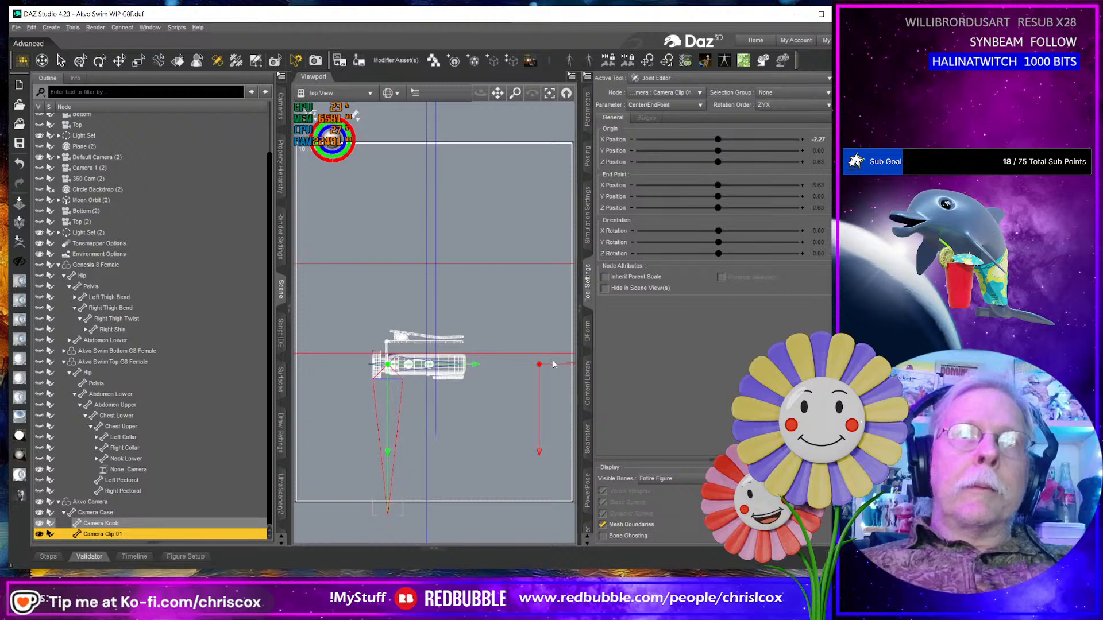
pyautogui.moveTo(540, 390); pyautogui.dragTo(396, 383)
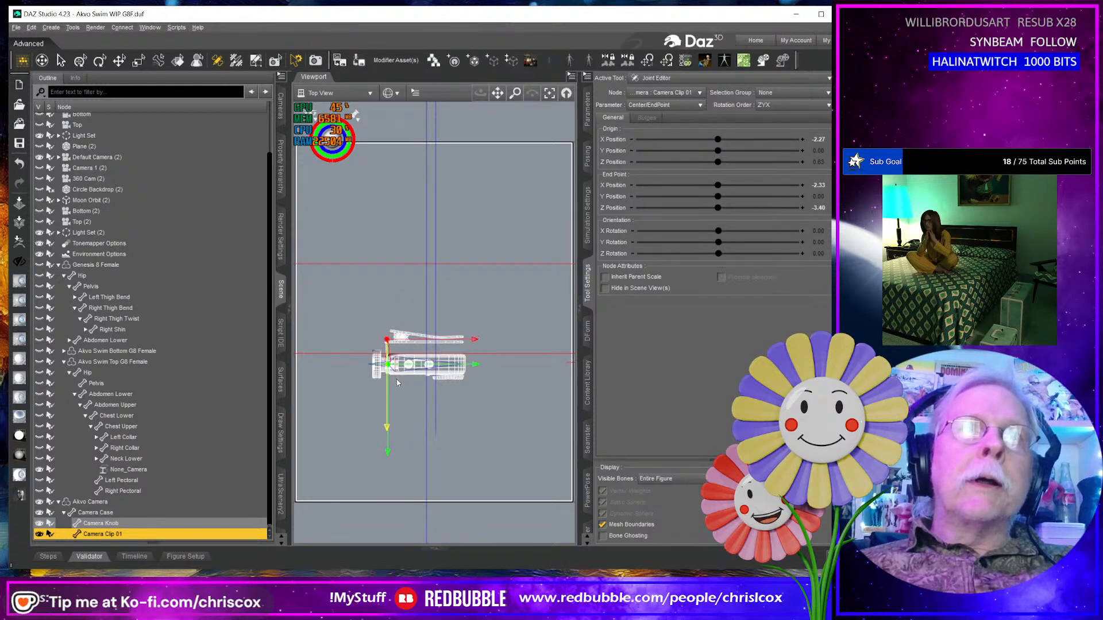
pyautogui.scroll(3, 393, 375)
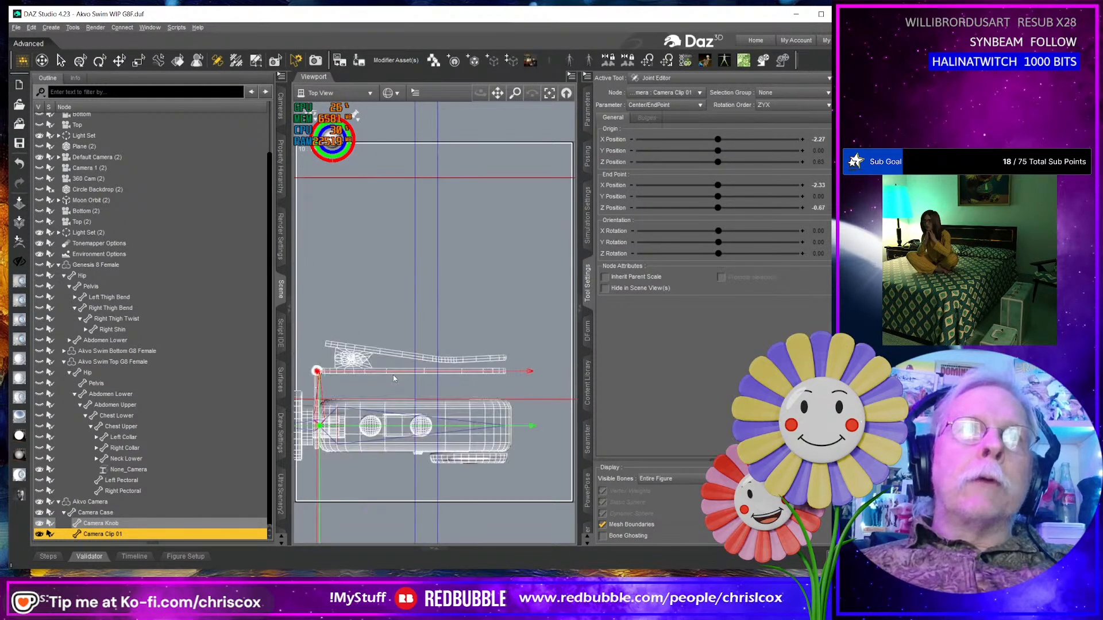
pyautogui.moveTo(392, 375); pyautogui.dragTo(389, 293, button='middle')
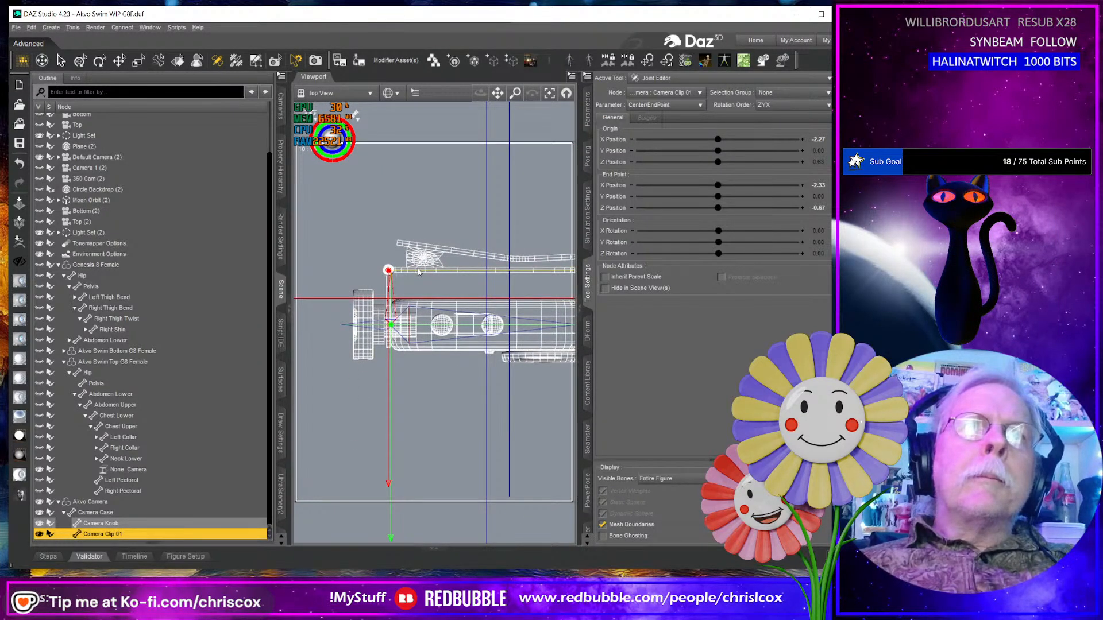
# Align the Camera Clip 01 bone's origin with its end point at X about -2.33.
pyautogui.scroll(5, 405, 314)
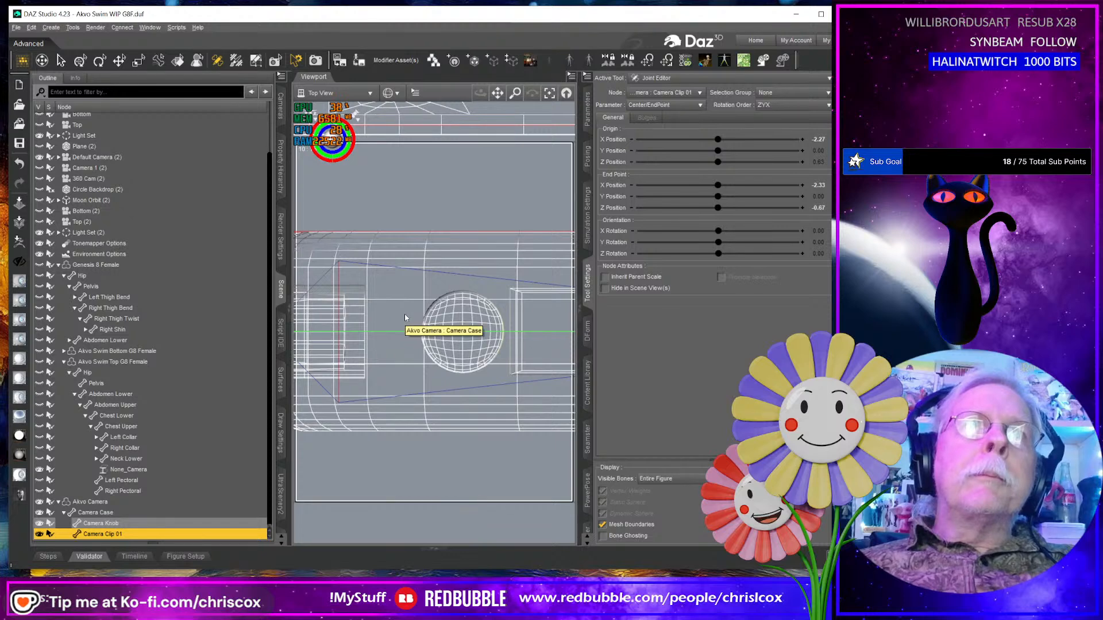
pyautogui.scroll(-4, 404, 315)
pyautogui.scroll(-3, 405, 315)
pyautogui.scroll(3, 406, 317)
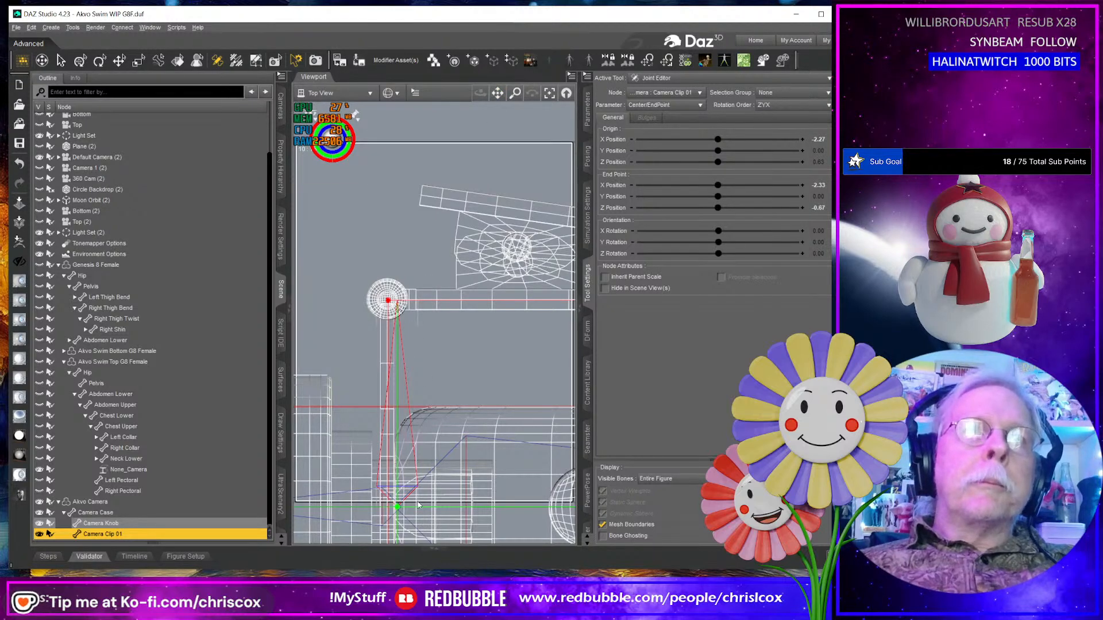
pyautogui.moveTo(422, 510); pyautogui.dragTo(413, 509)
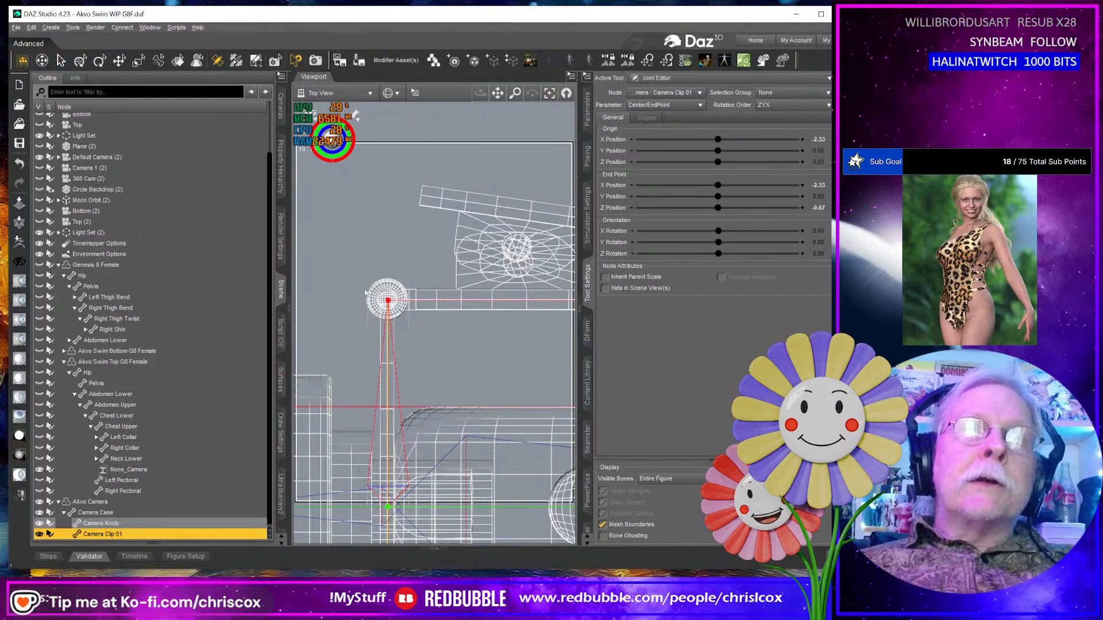
# Fine-tune the Camera Clip 01 bone's end point to Z about -0.68, centred on the ball joint.
pyautogui.moveTo(515, 92)
pyautogui.mouseDown()
pyautogui.moveTo(515, 112)
pyautogui.moveTo(515, 86)
pyautogui.mouseUp()
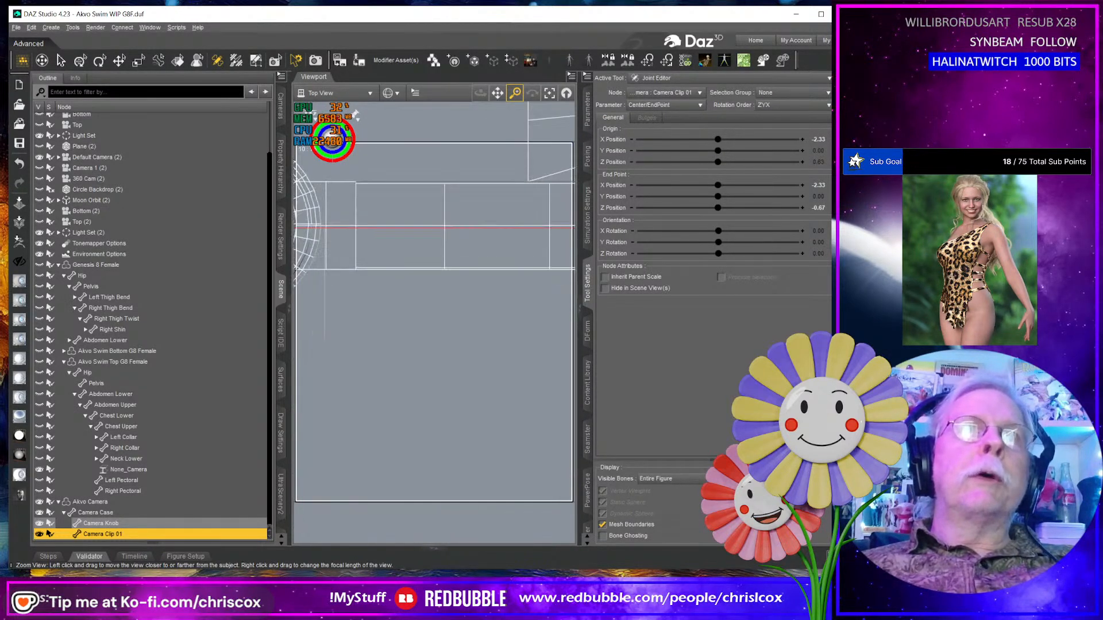
pyautogui.moveTo(379, 397); pyautogui.dragTo(402, 297, button='middle')
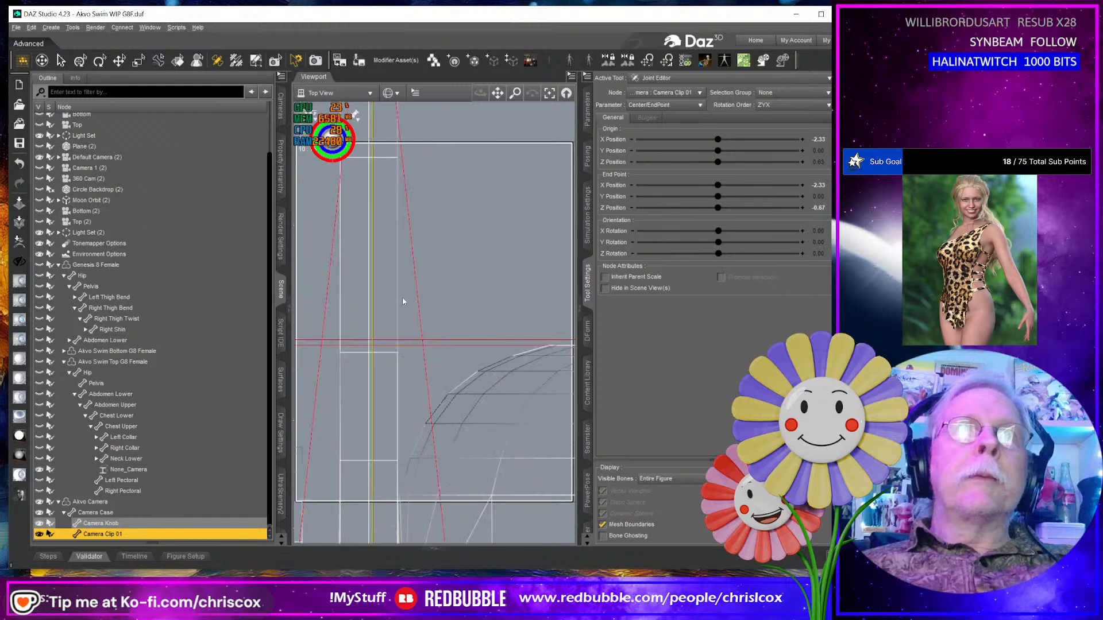
pyautogui.scroll(-5, 405, 298)
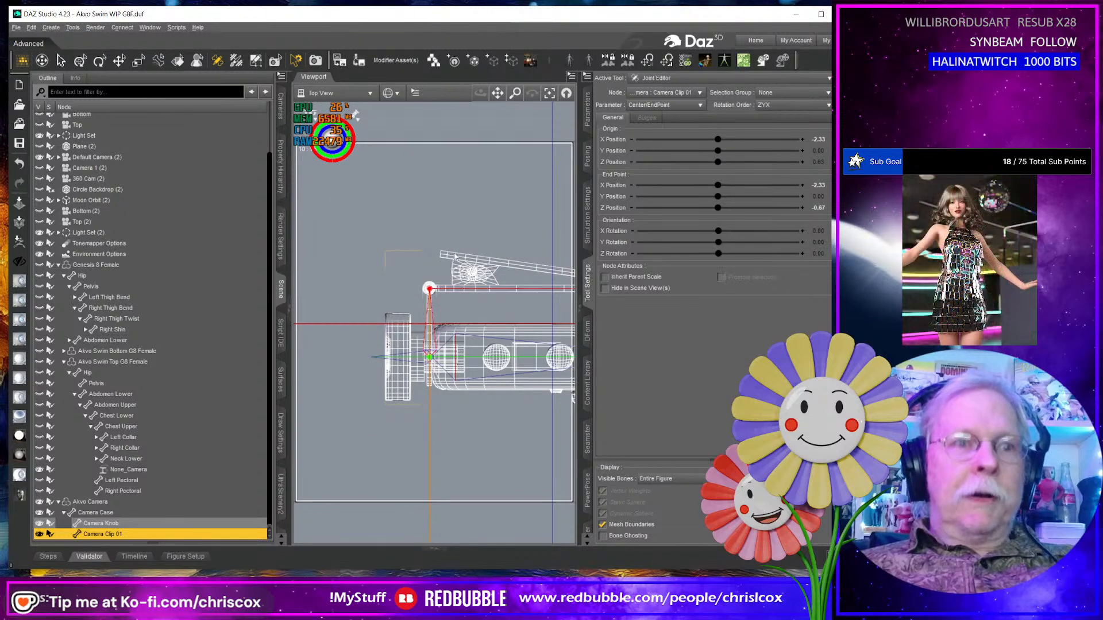
pyautogui.moveTo(515, 93); pyautogui.dragTo(497, 186)
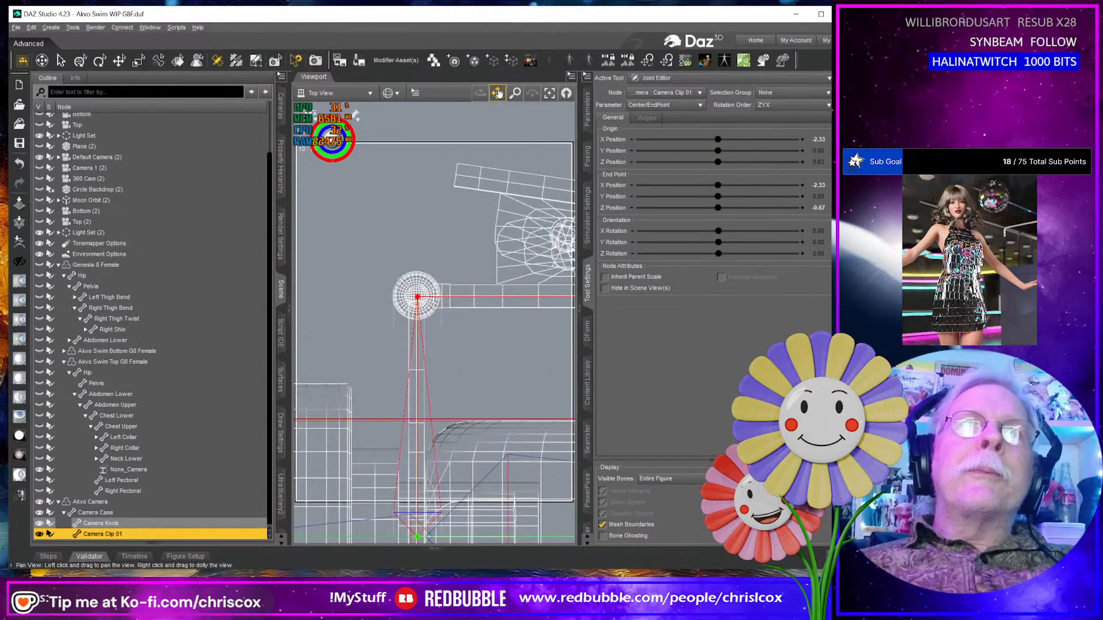
pyautogui.moveTo(436, 300); pyautogui.dragTo(417, 329)
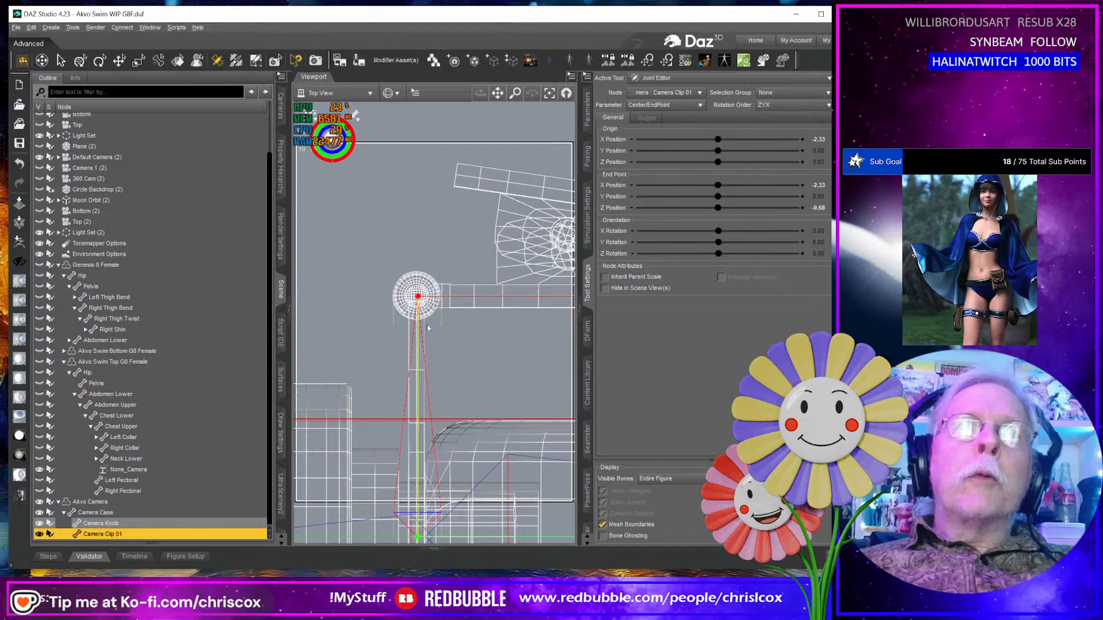
# Create a child bone of the Camera Clip 01 bone named Camera Clip 02 with rotation order XYZ.
pyautogui.rightClick(417, 361)
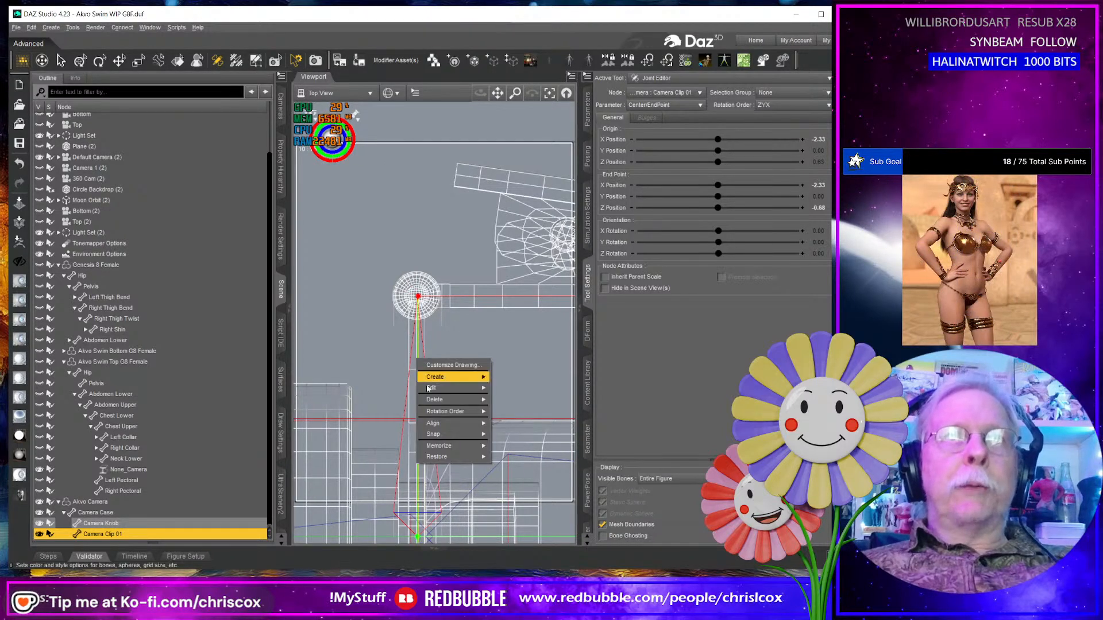
pyautogui.moveTo(455, 389)
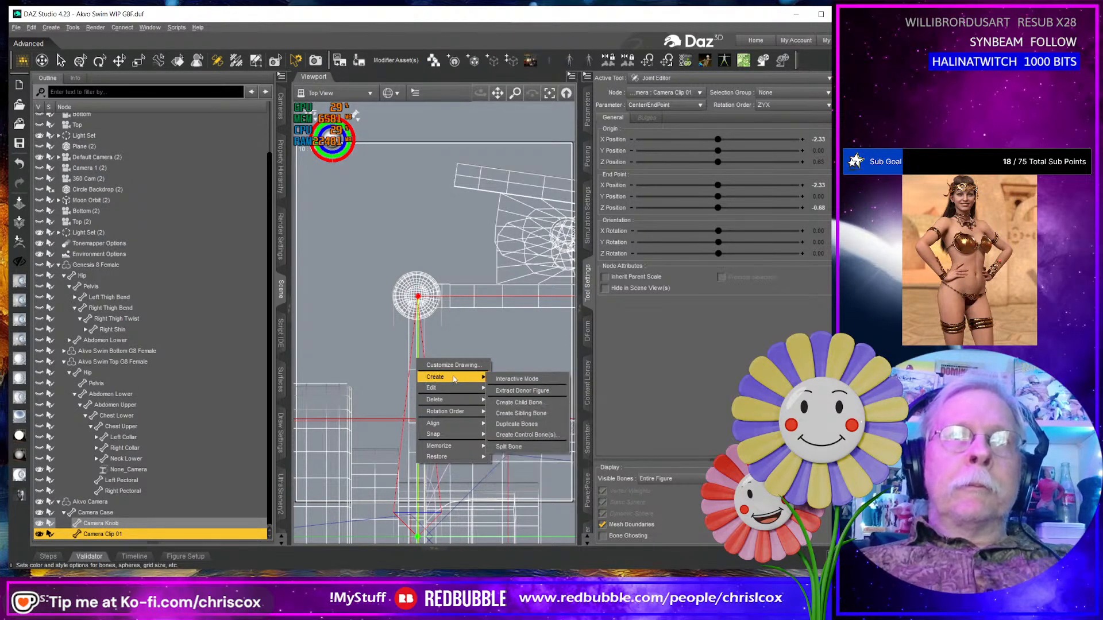
pyautogui.click(529, 407)
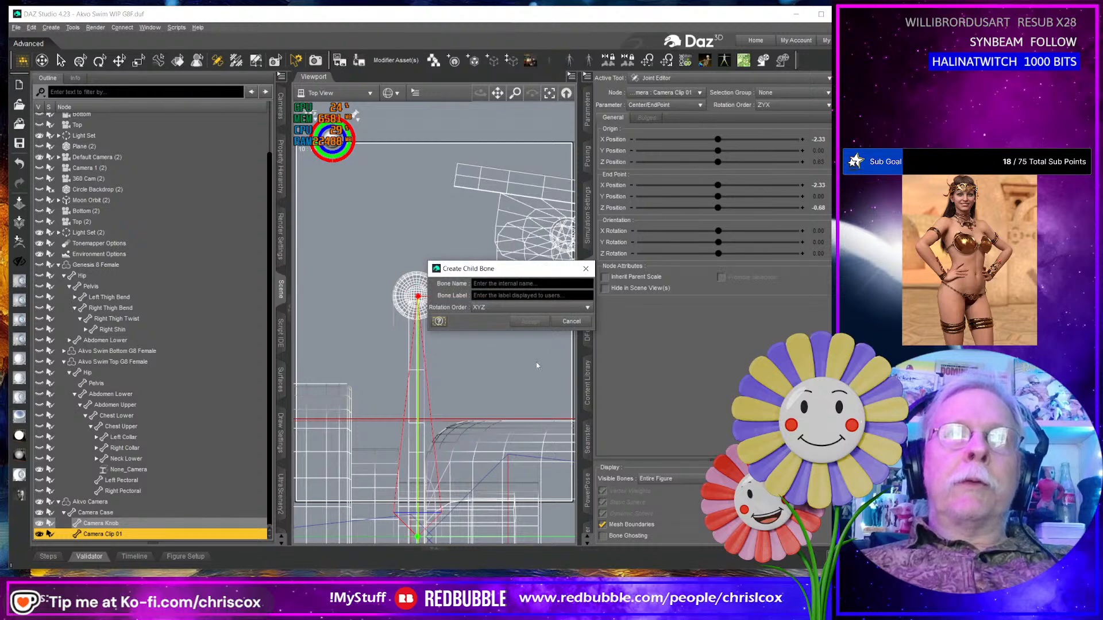
pyautogui.click(508, 284)
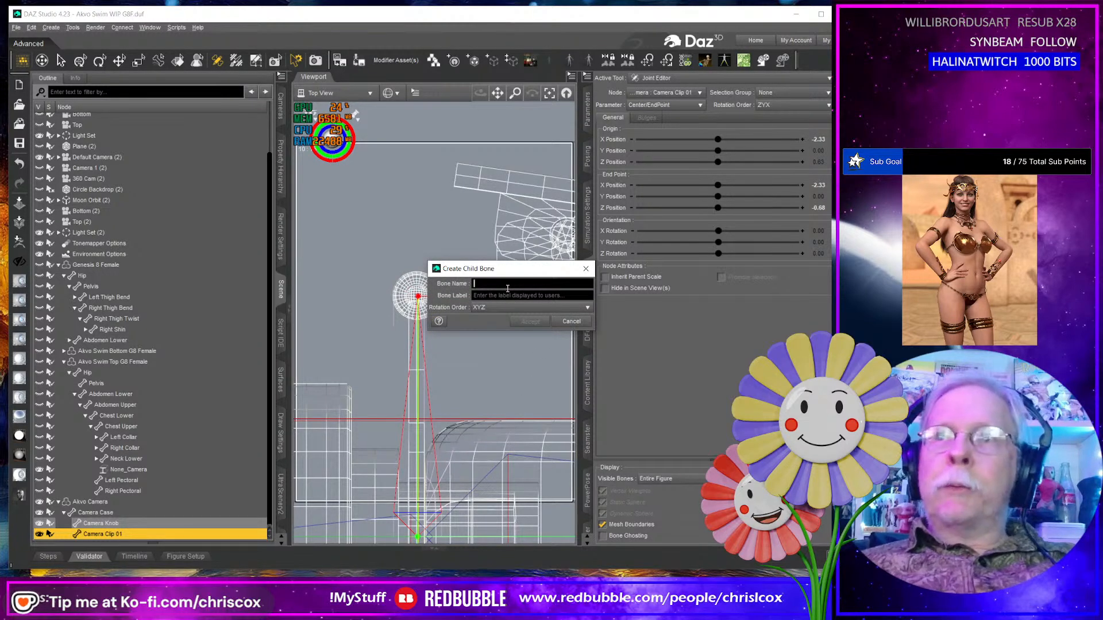
pyautogui.write('Ca')
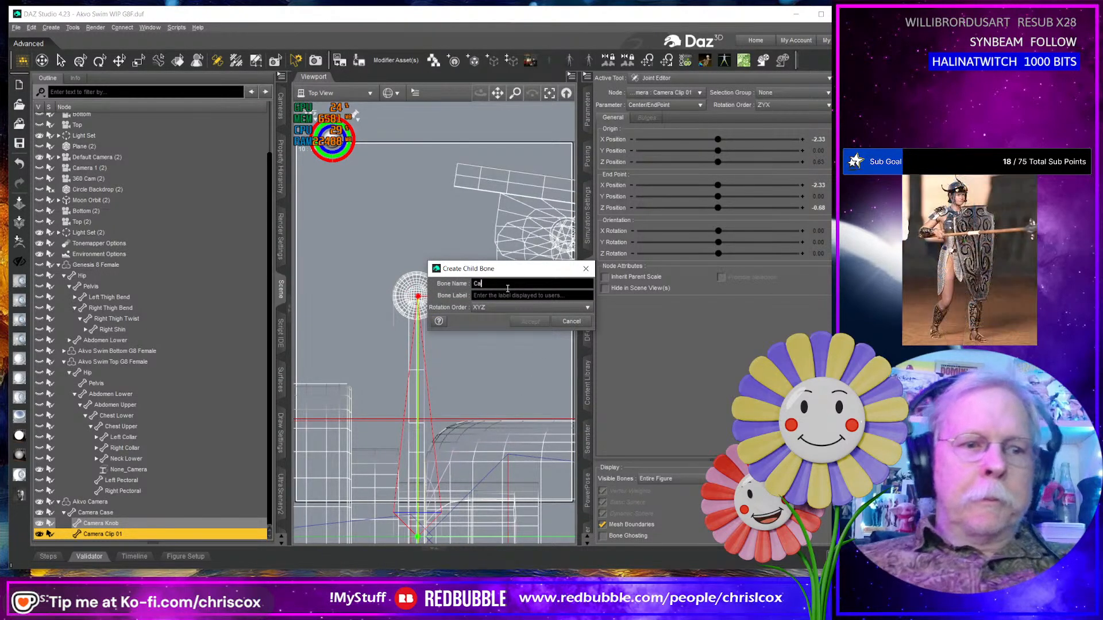
pyautogui.write('mera C')
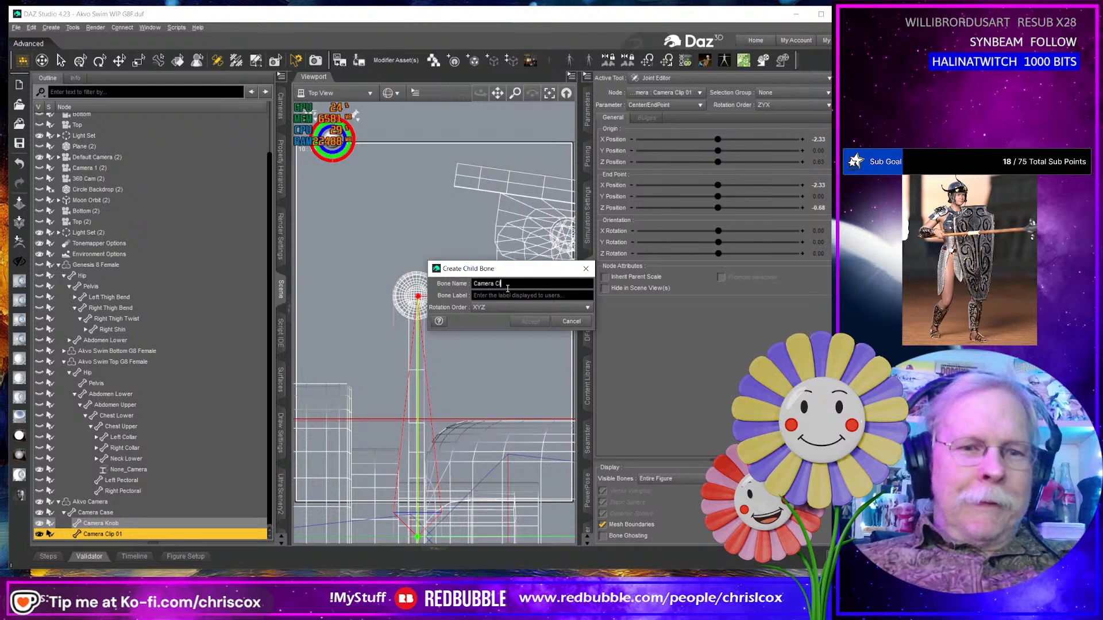
pyautogui.write('lip 02')
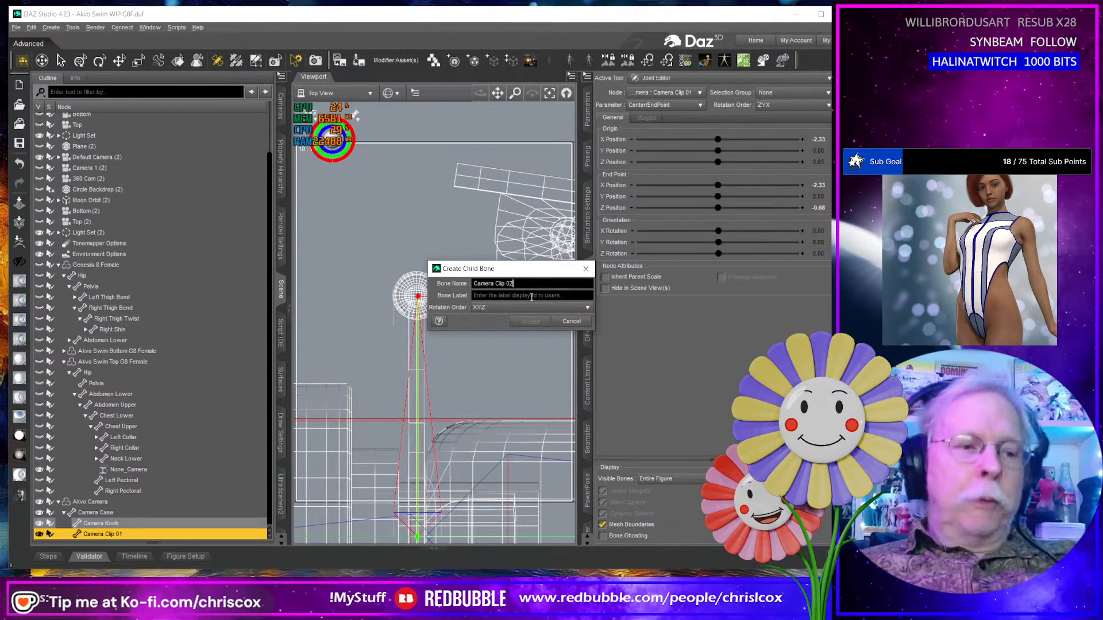
pyautogui.click(530, 321)
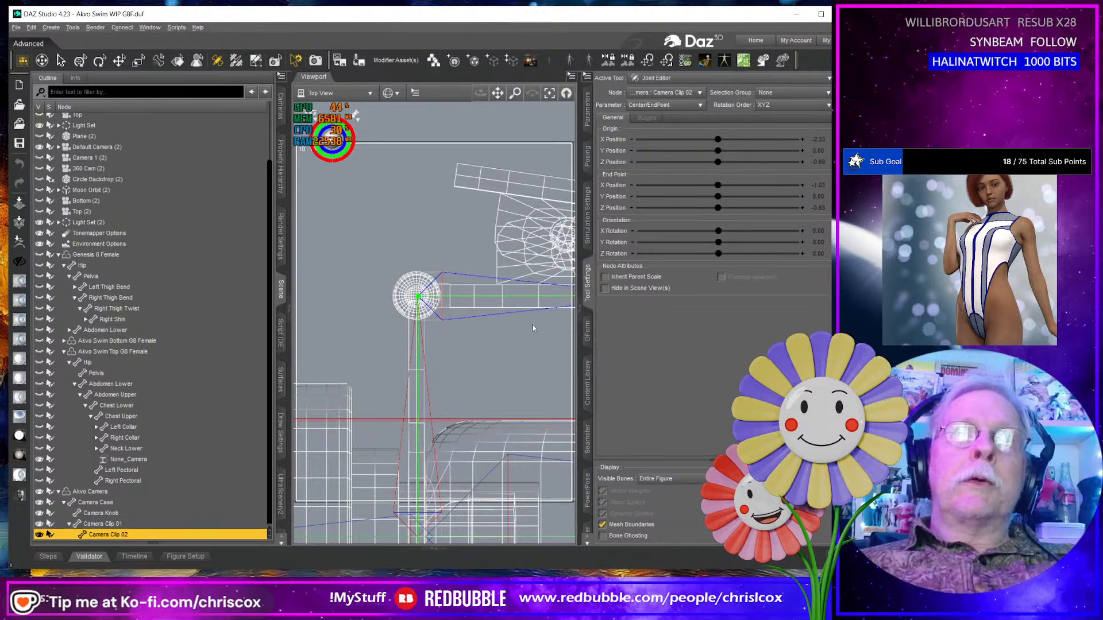
# Extend the Camera Clip 02 bone's end point along X to the far end of the lower clip arm, at X about 2.13.
pyautogui.moveTo(548, 342); pyautogui.dragTo(290, 563, button='middle')
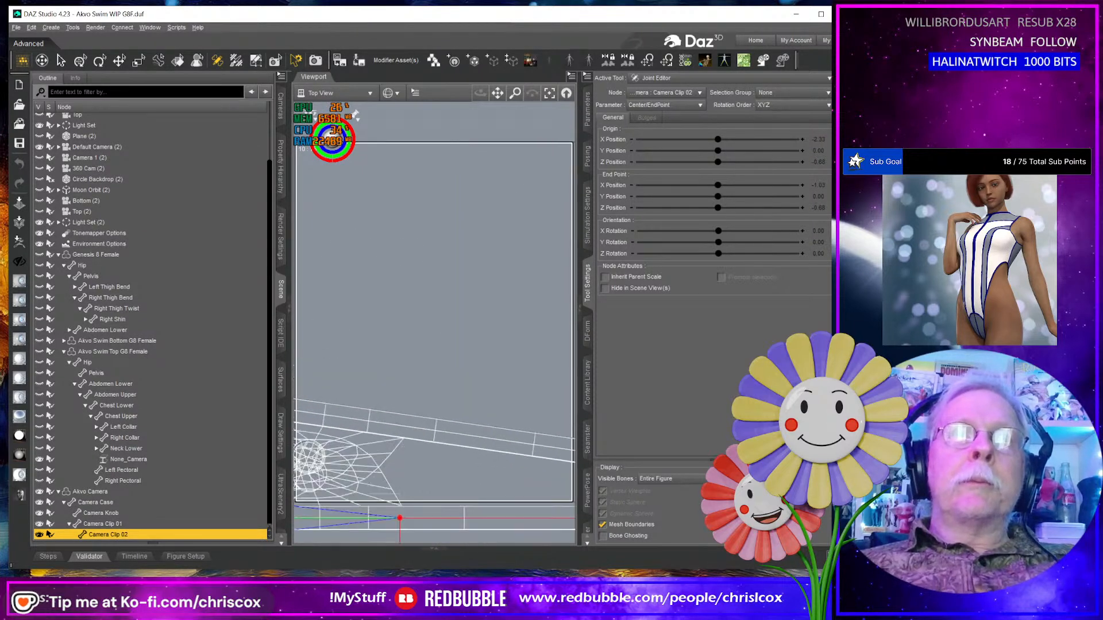
pyautogui.scroll(2, 539, 398)
pyautogui.scroll(-6, 510, 402)
pyautogui.moveTo(508, 400); pyautogui.dragTo(469, 392, button='middle')
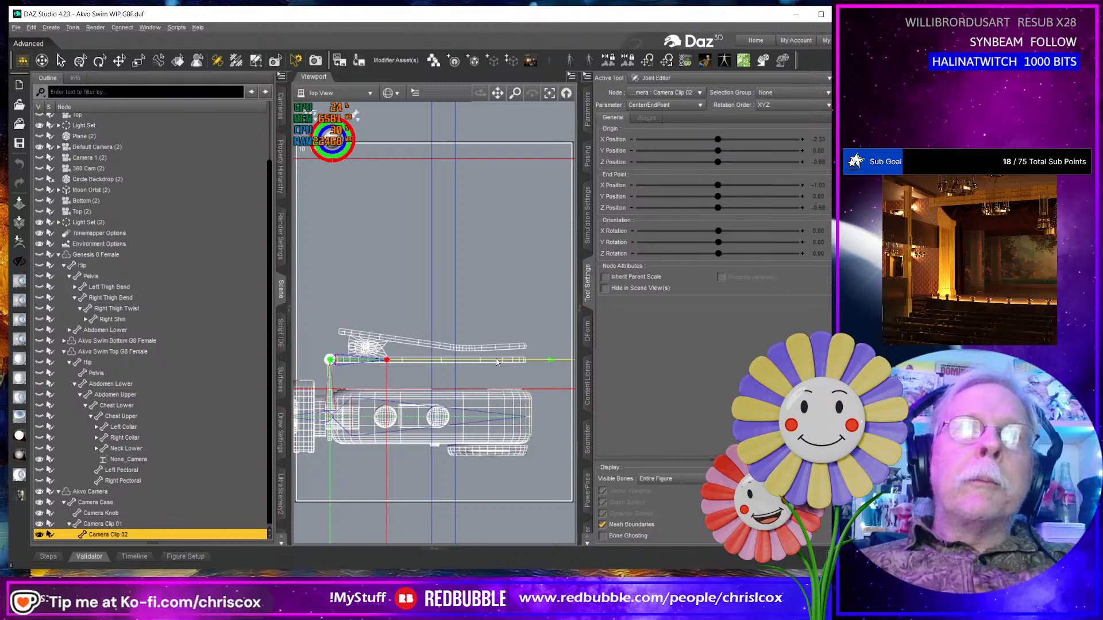
pyautogui.moveTo(497, 362); pyautogui.dragTo(633, 370)
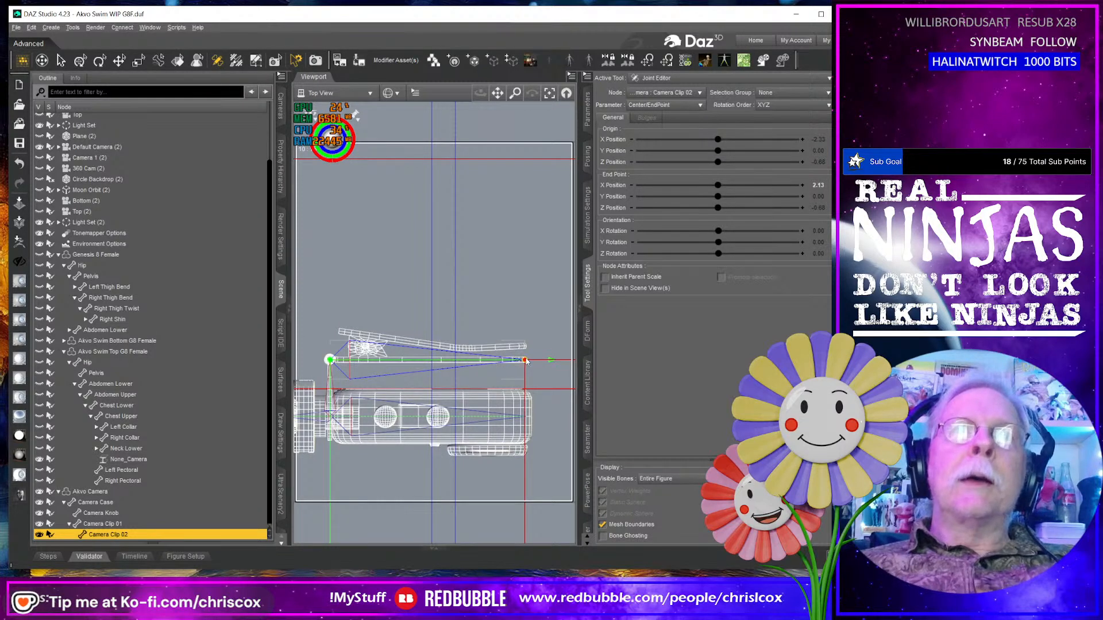
# Create a child bone of the Camera Clip 02 bone named Camera Clip 03 with rotation order XYZ.
pyautogui.rightClick(525, 361)
pyautogui.moveTo(542, 387)
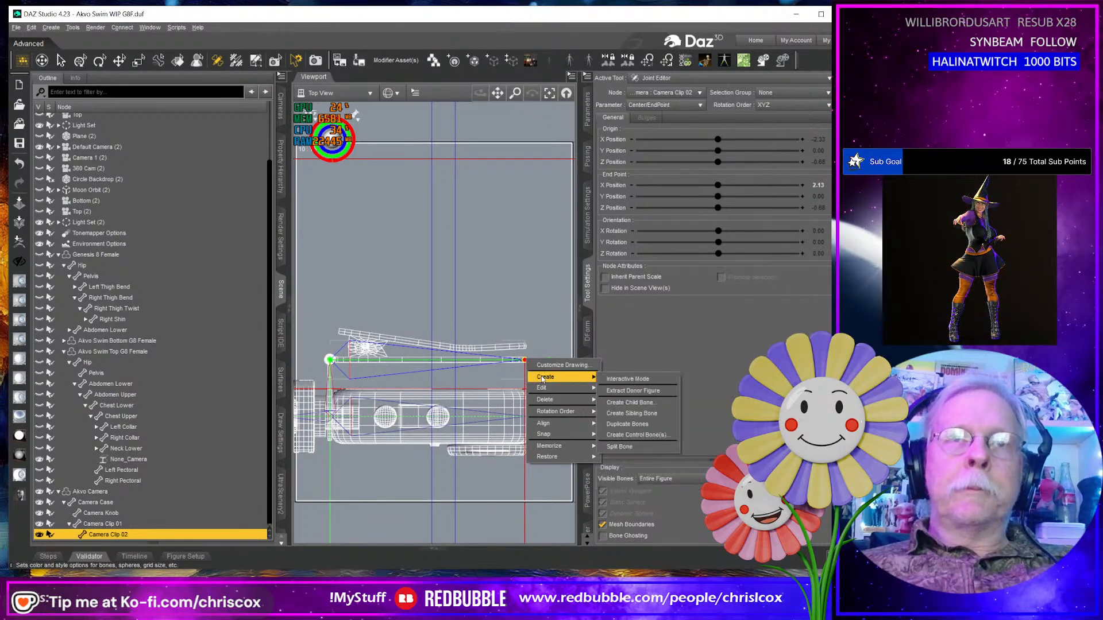
pyautogui.click(636, 402)
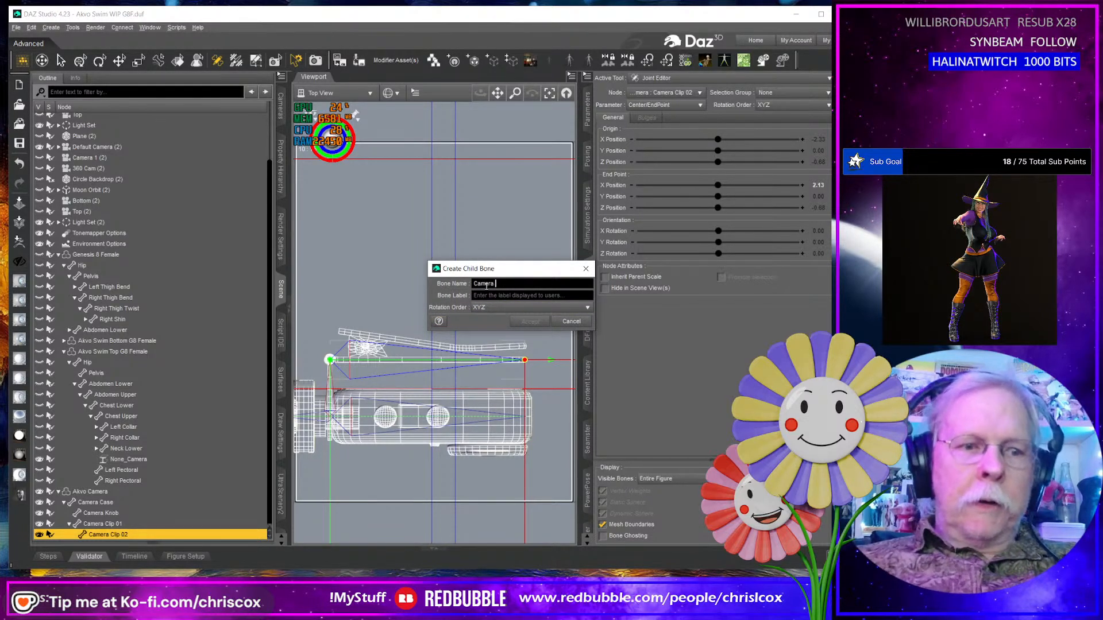
pyautogui.write('Camera Clip 03')
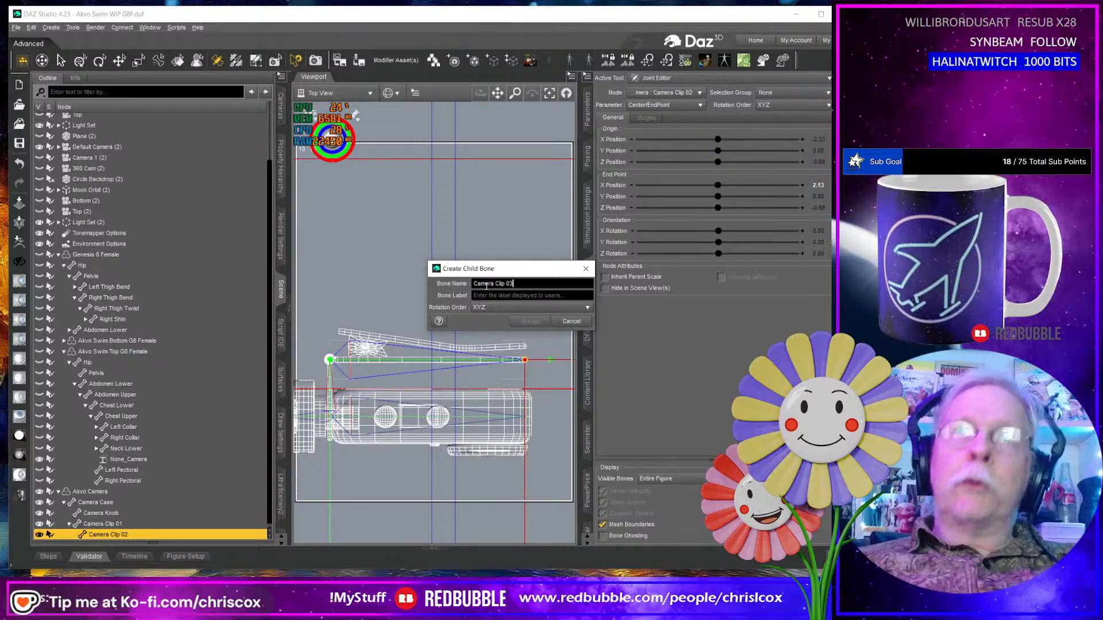
pyautogui.press('Return')
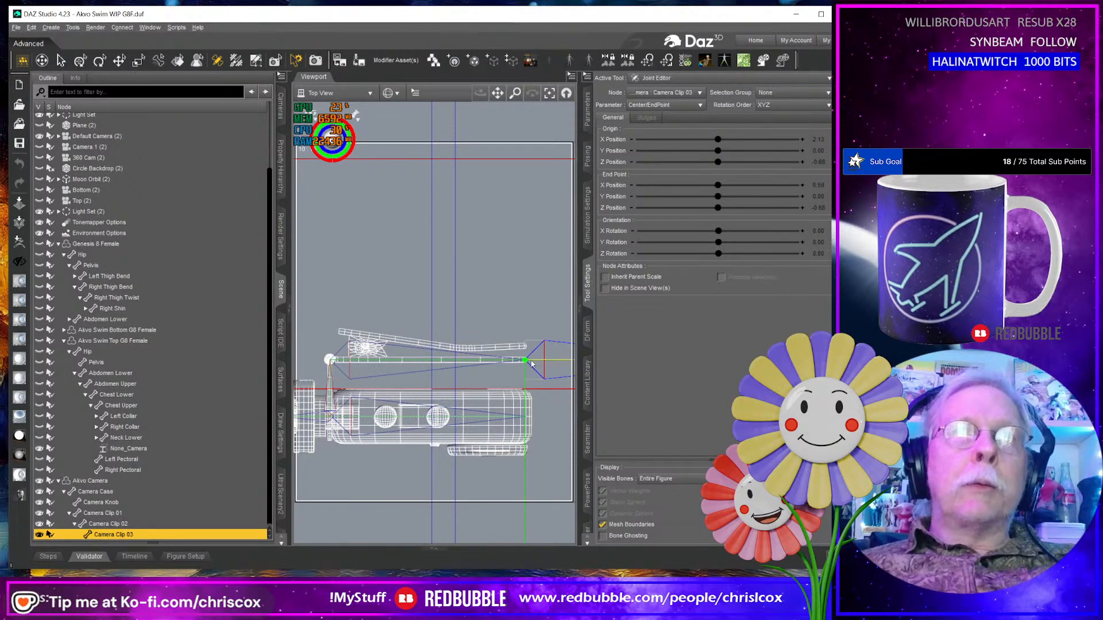
# Move the Camera Clip 03 bone's origin onto the hinge centre between the clip arms, at X about -1.52 and Z about -1.00.
pyautogui.moveTo(531, 363); pyautogui.dragTo(365, 347)
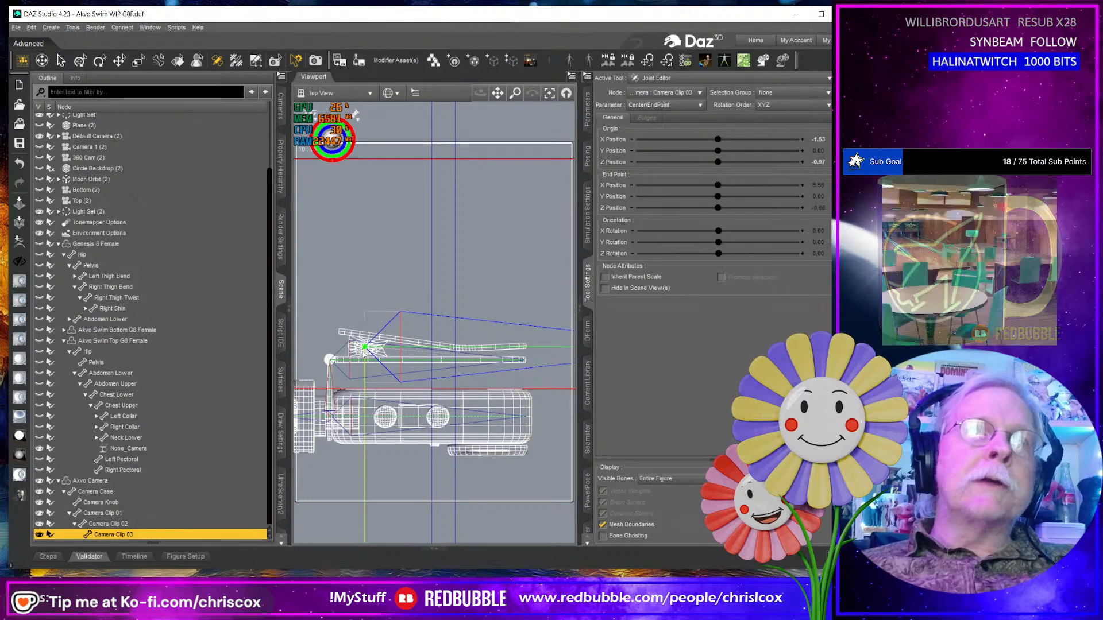
pyautogui.moveTo(514, 93); pyautogui.dragTo(725, 94)
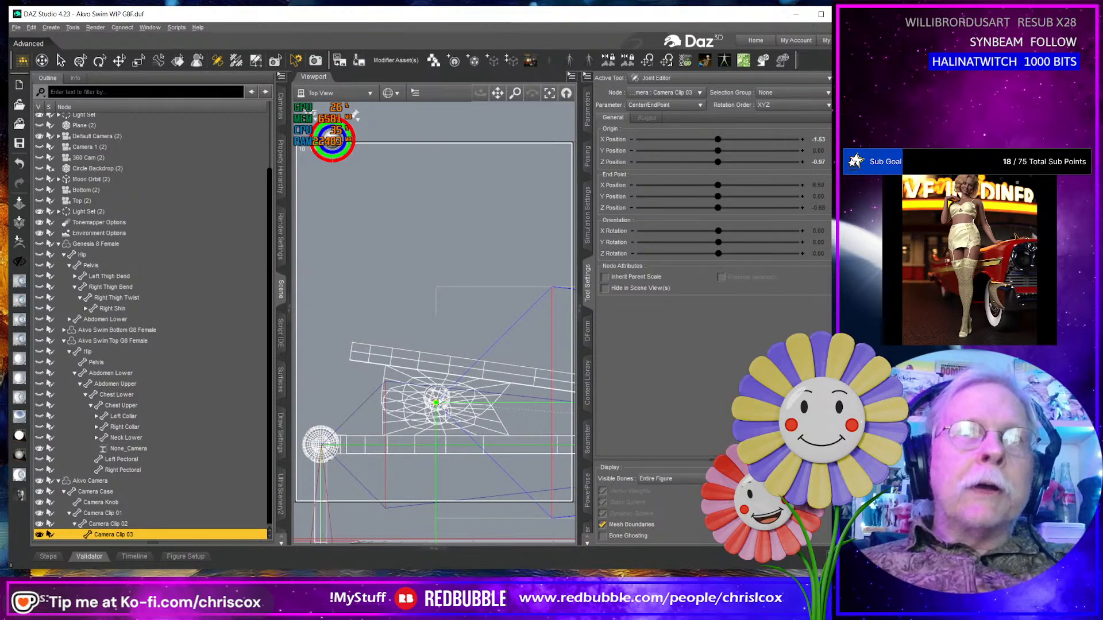
pyautogui.moveTo(436, 404); pyautogui.dragTo(437, 402)
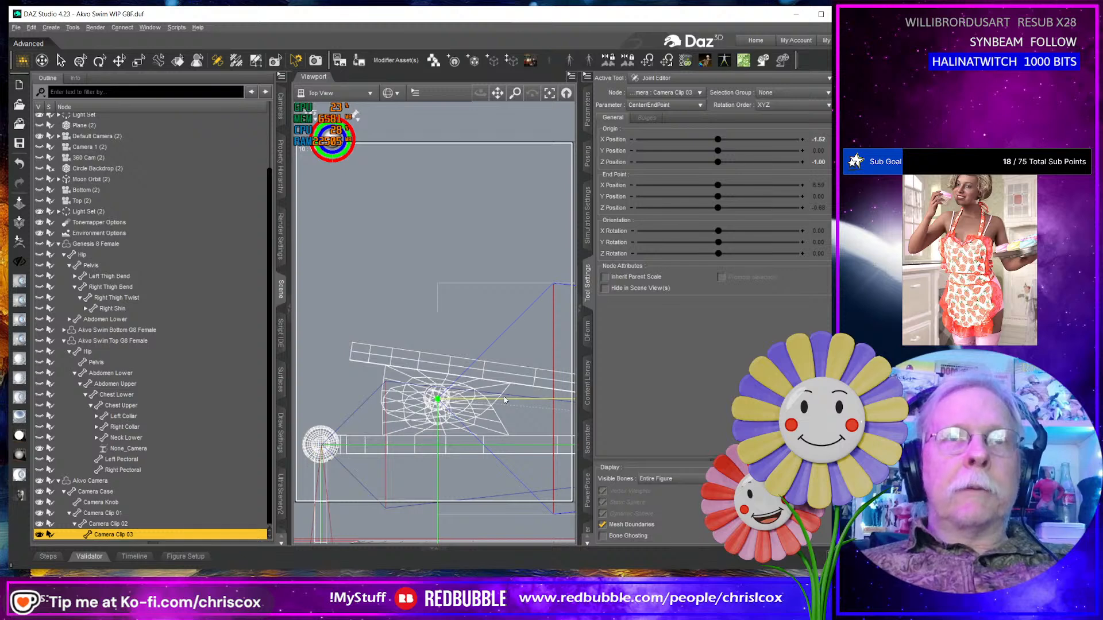
# With the Geometry Editor, rename the camera mesh's existing face group as Camera Case.
pyautogui.scroll(1, 505, 400)
pyautogui.scroll(-2, 505, 401)
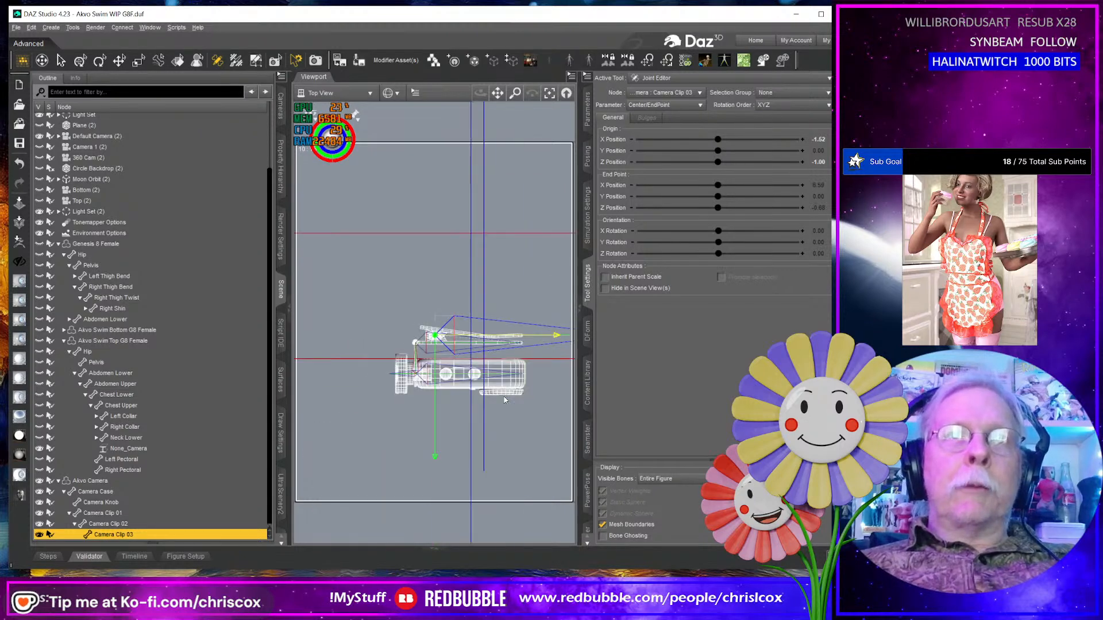
pyautogui.moveTo(505, 400); pyautogui.dragTo(503, 417, button='middle')
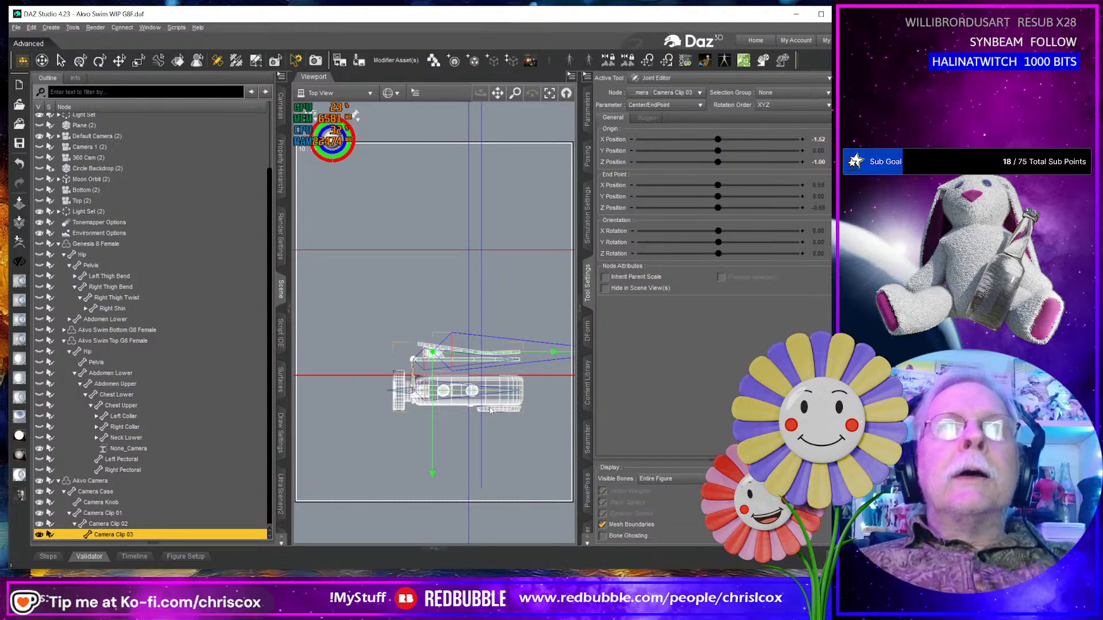
pyautogui.click(257, 60)
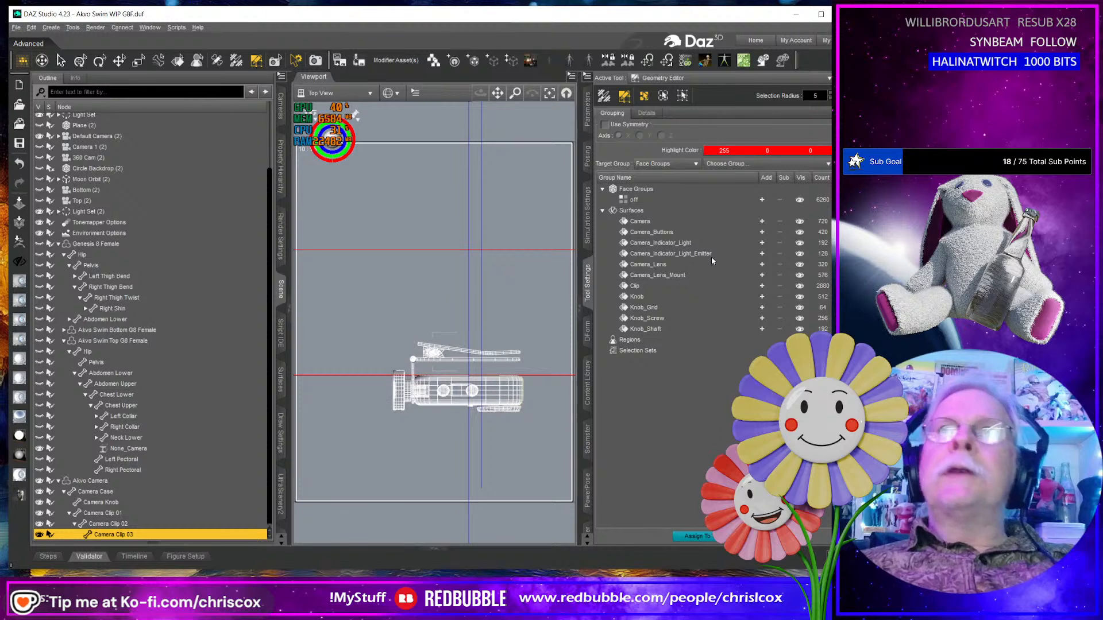
pyautogui.click(643, 201)
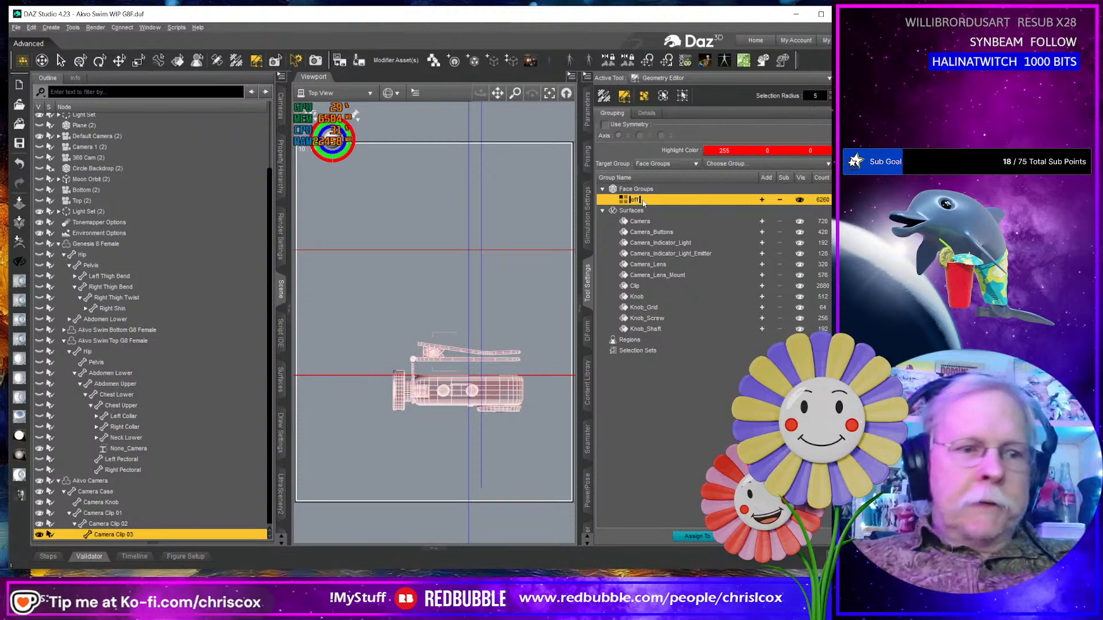
pyautogui.write('Camera')
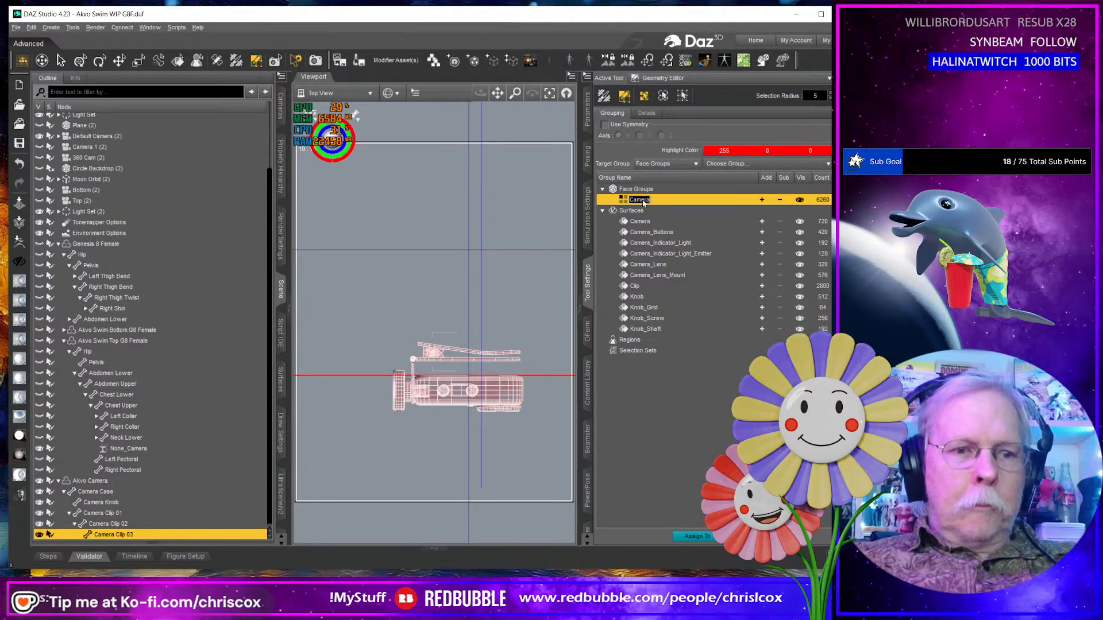
pyautogui.write(' Case')
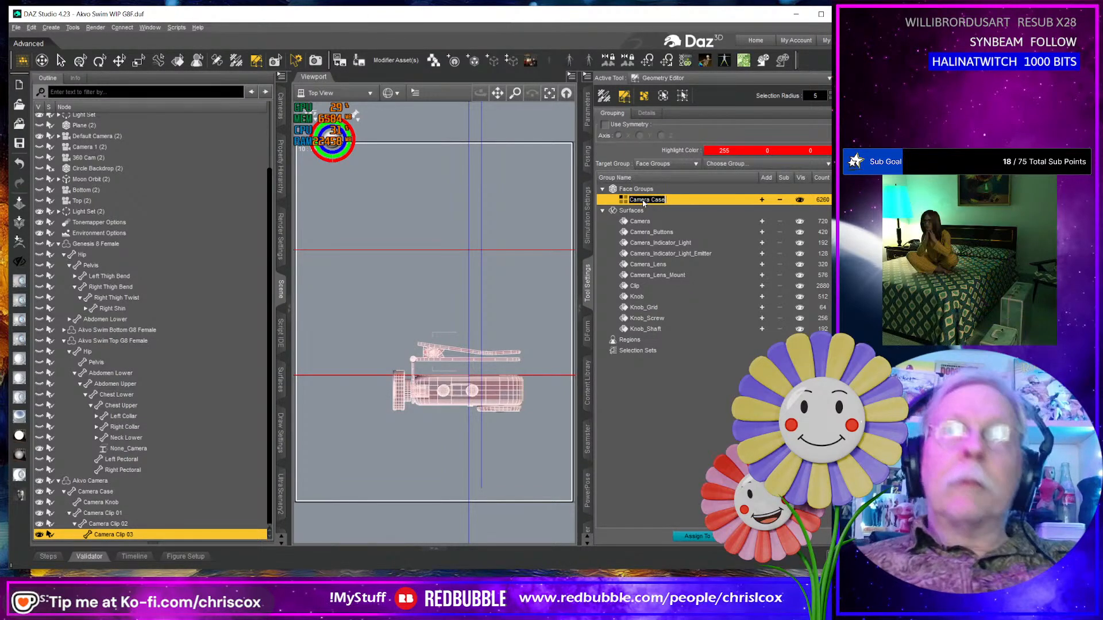
pyautogui.press('Return')
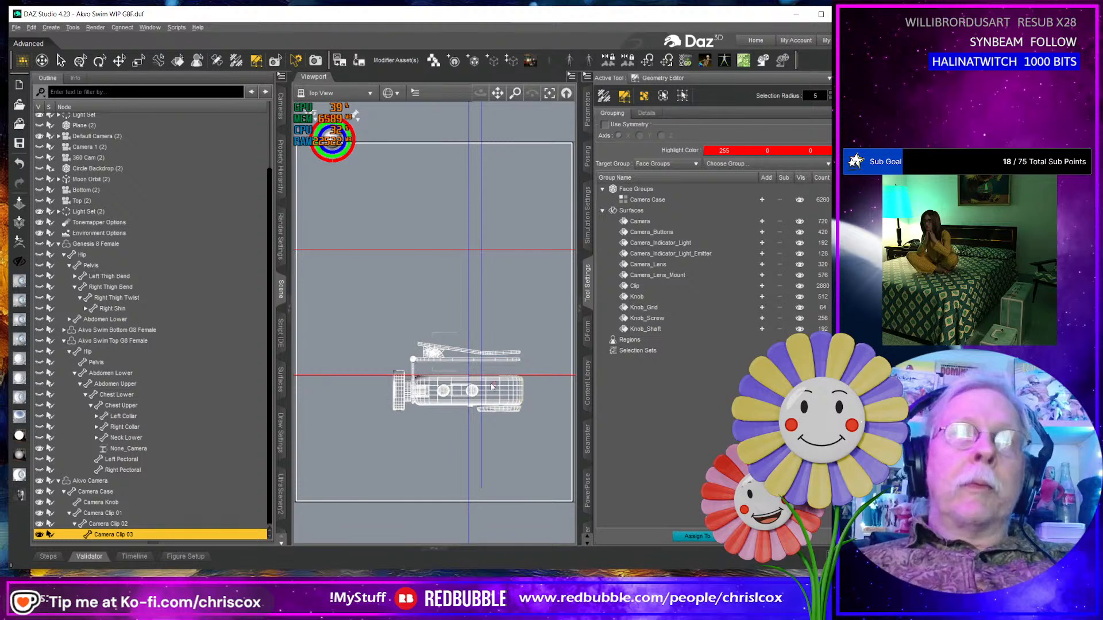
# Select the knob's polygons at the end of the camera and start creating a new face group for them.
pyautogui.click(401, 394)
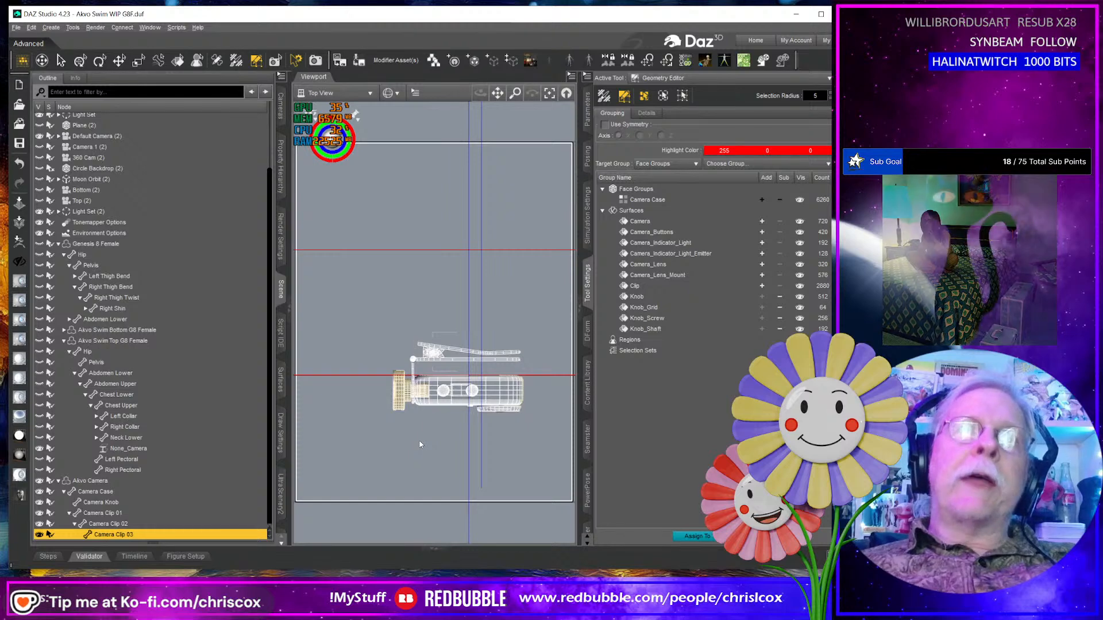
pyautogui.rightClick(641, 191)
pyautogui.click(709, 208)
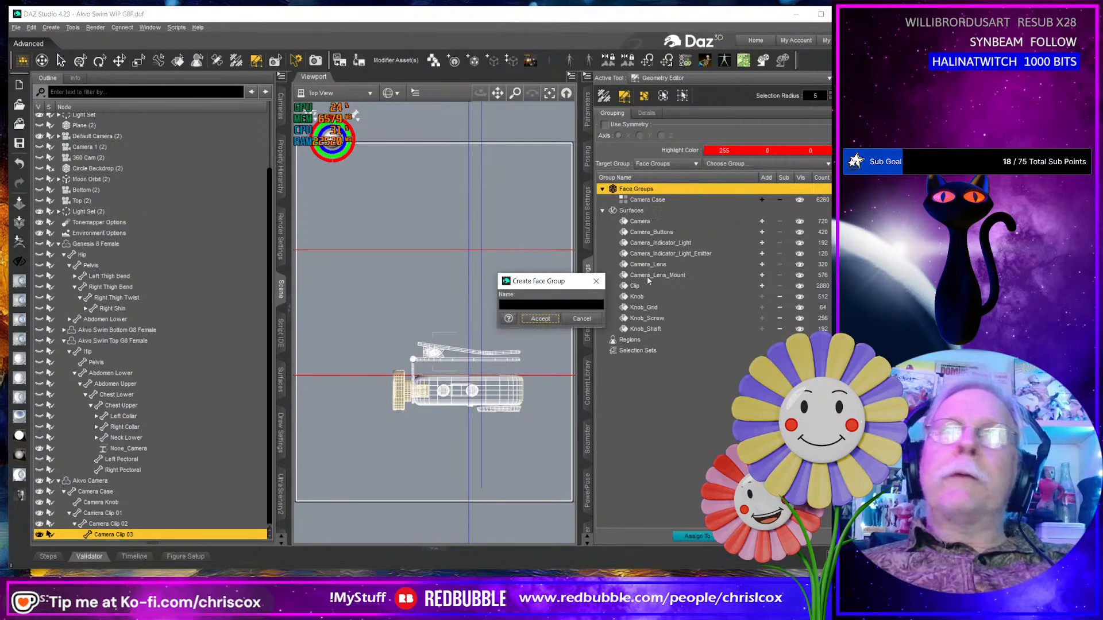
# Name the new face group for the selected knob polygons Camera Knob and create it.
pyautogui.write('Camera Knob')
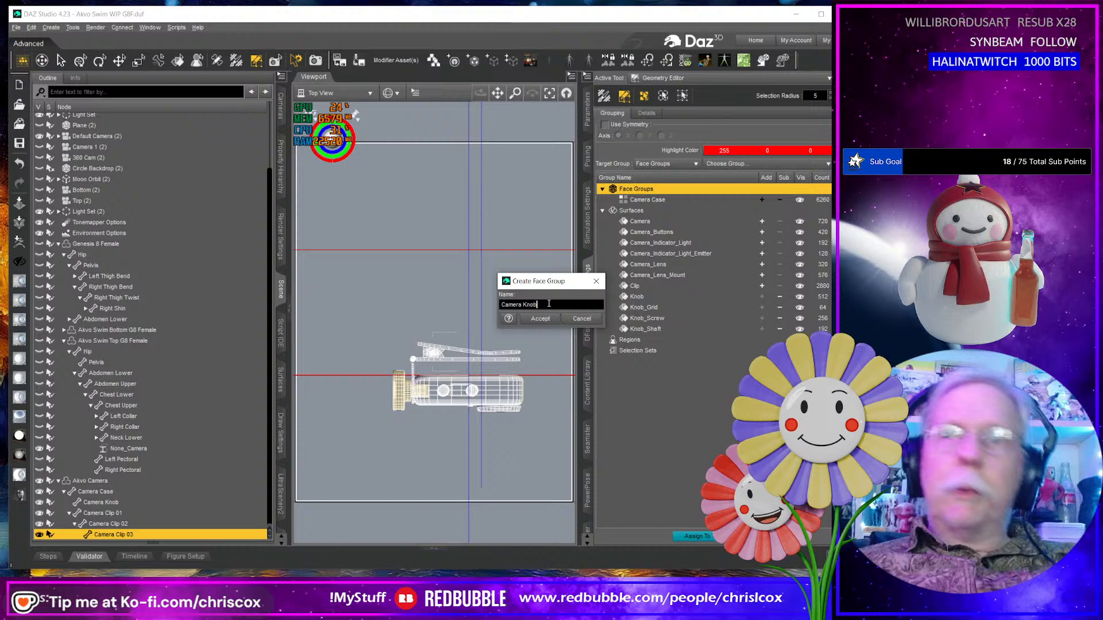
pyautogui.press('Return')
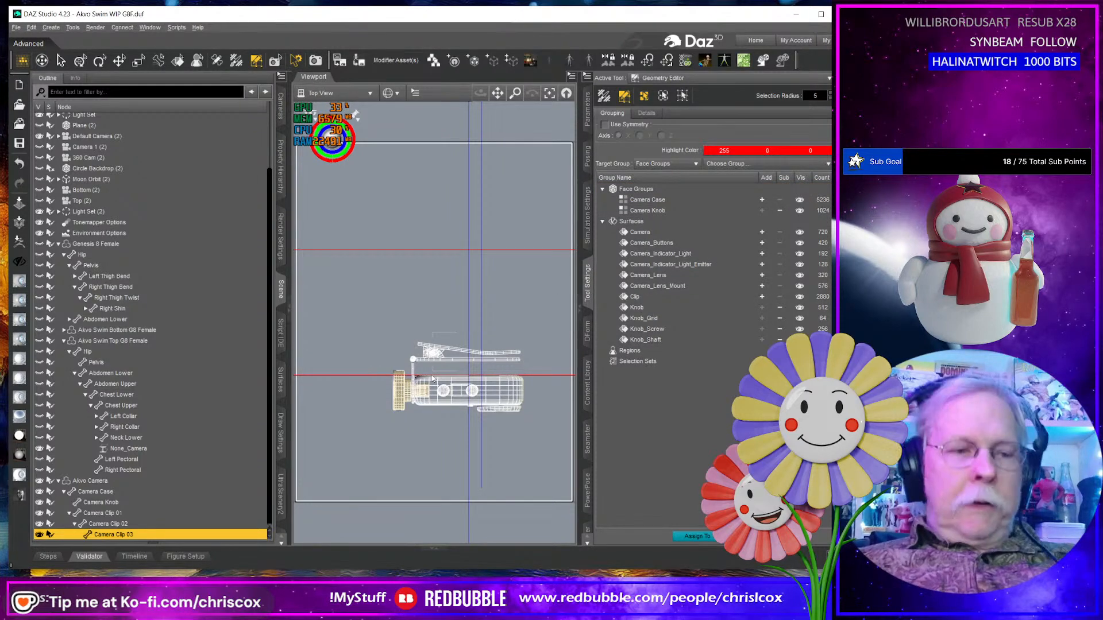
# Select the connected polygons of the clip arm beside the knob, including its round hinge, and create the face group Camera Clip 01 from them.
pyautogui.scroll(5, 432, 377)
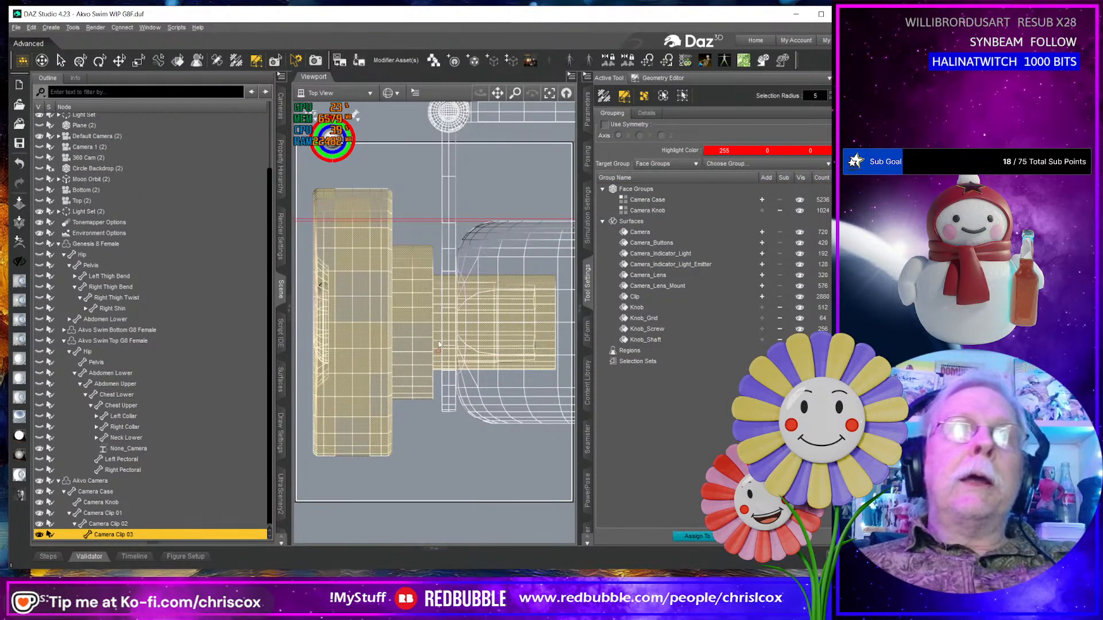
pyautogui.click(451, 247)
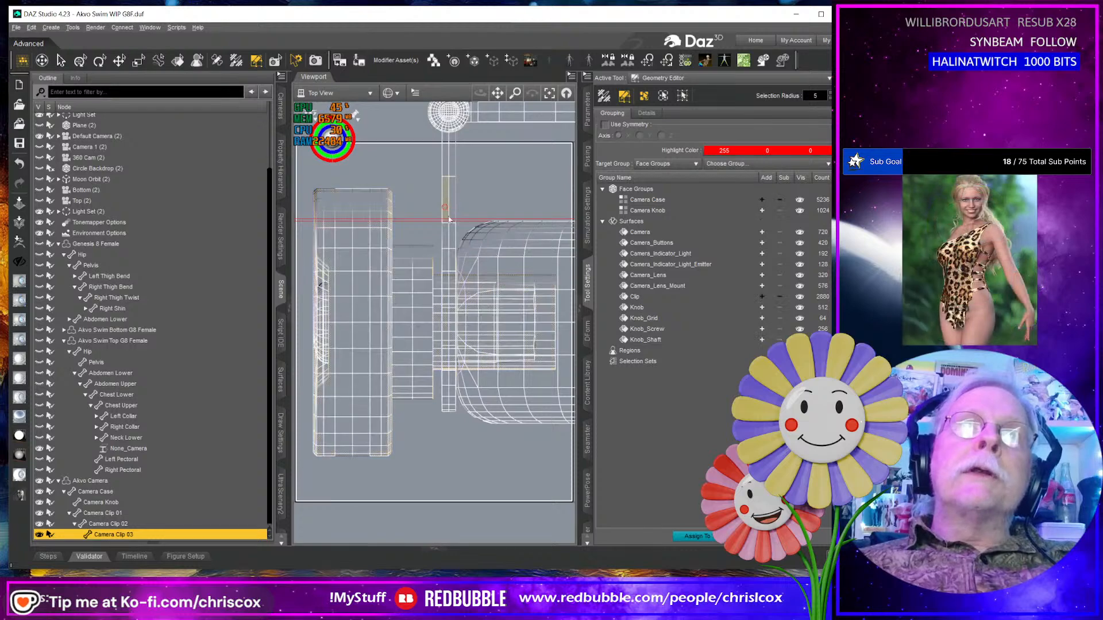
pyautogui.keyDown('shift'); pyautogui.click(451, 247); pyautogui.keyUp('shift')
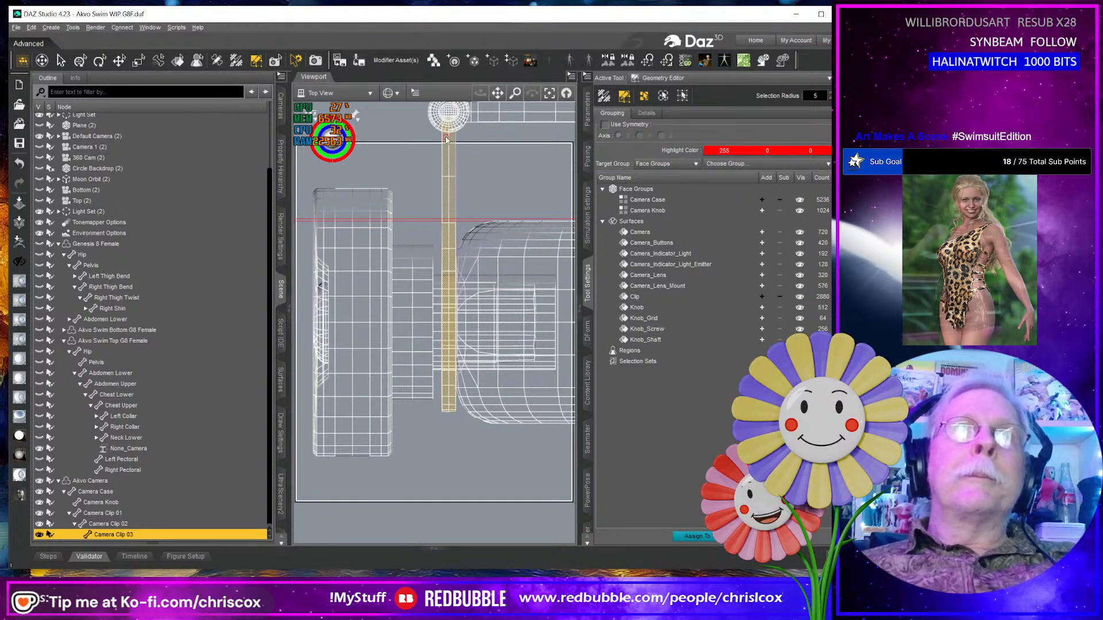
pyautogui.hotkey('ctrl', '*')
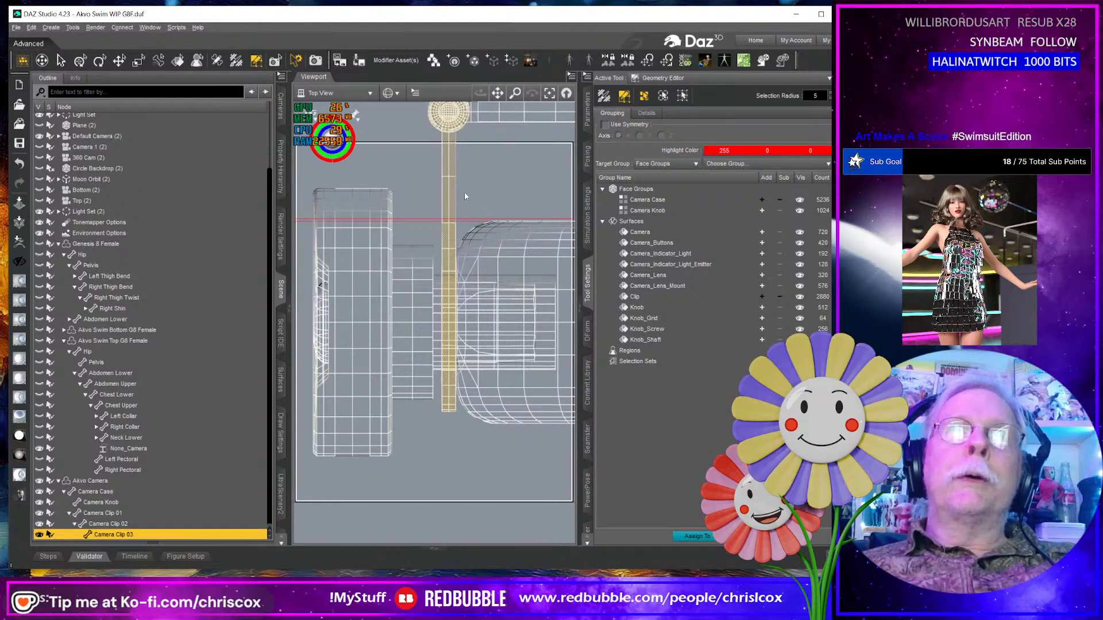
pyautogui.scroll(-6, 483, 206)
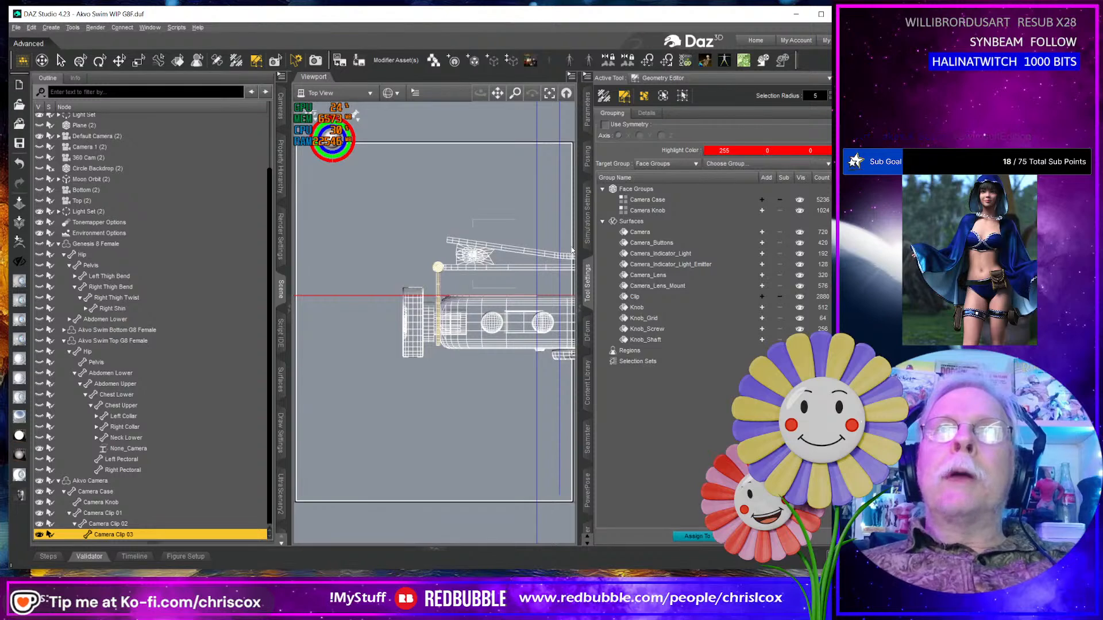
pyautogui.rightClick(636, 189)
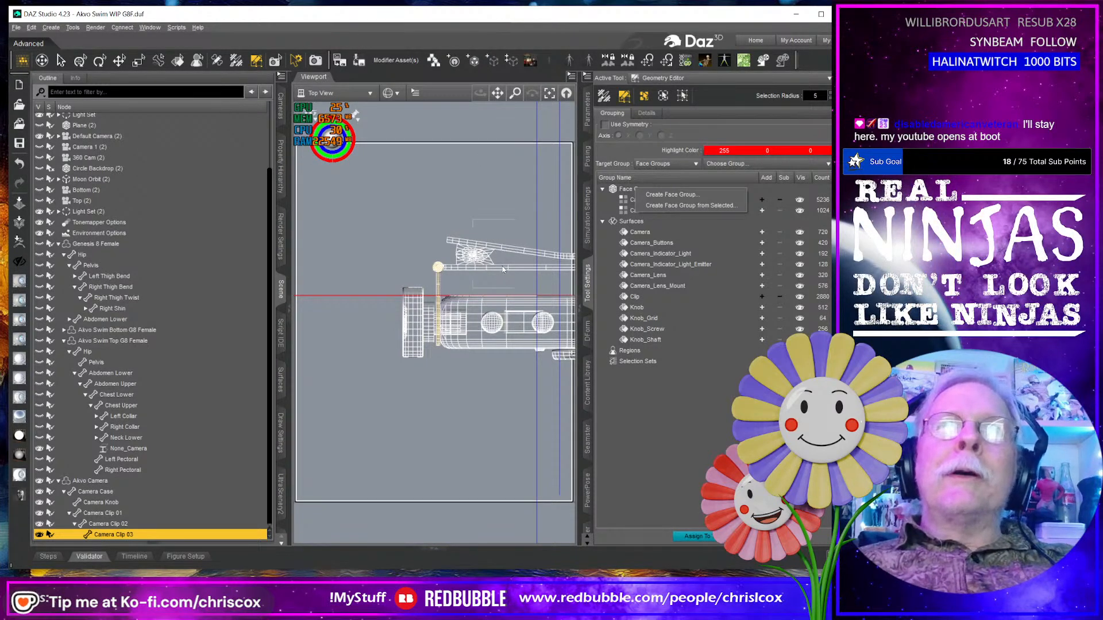
pyautogui.click(692, 205)
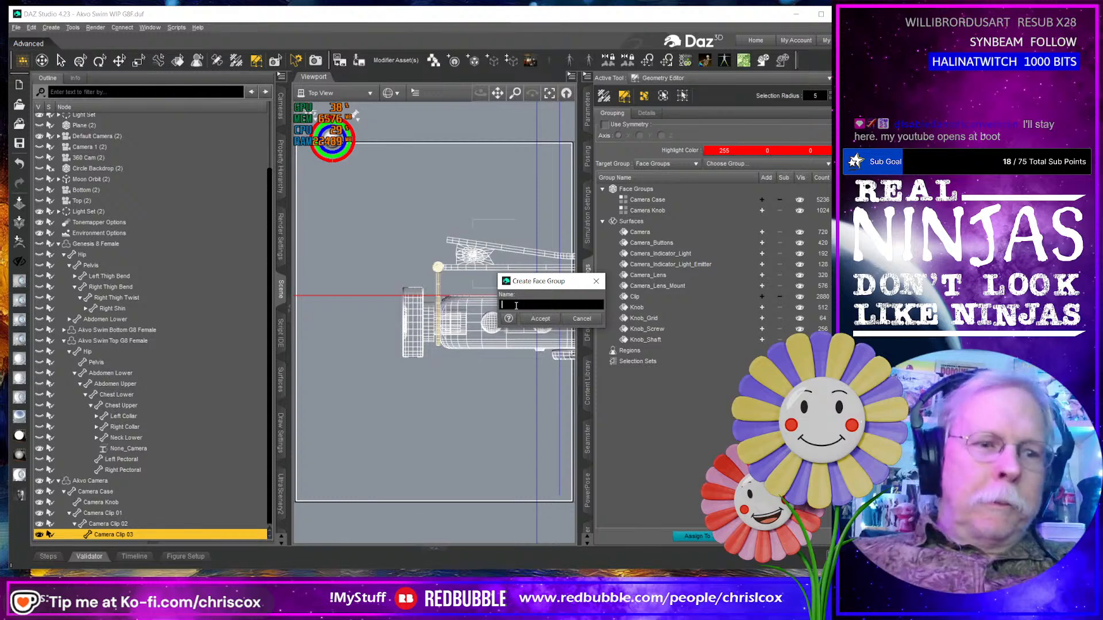
pyautogui.write('Camera')
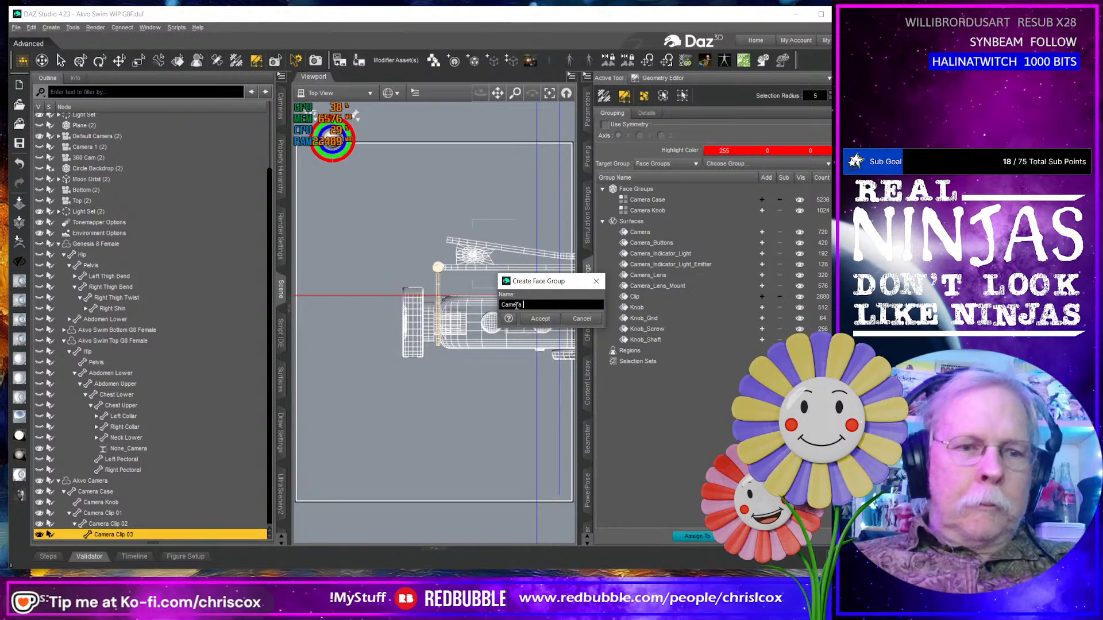
pyautogui.write(' Clip 01')
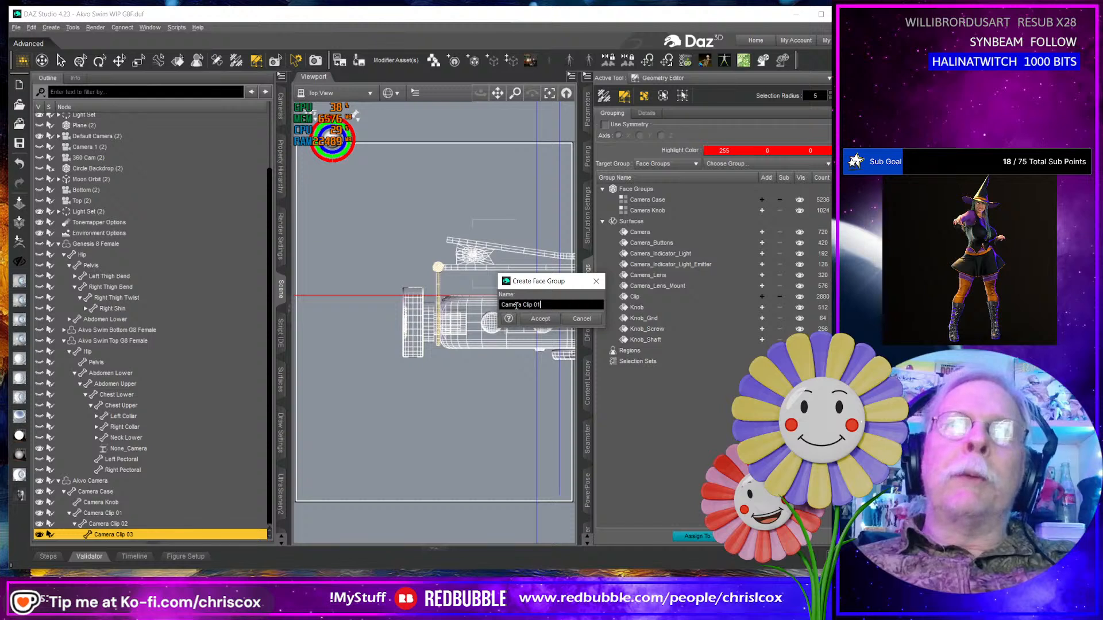
pyautogui.click(540, 319)
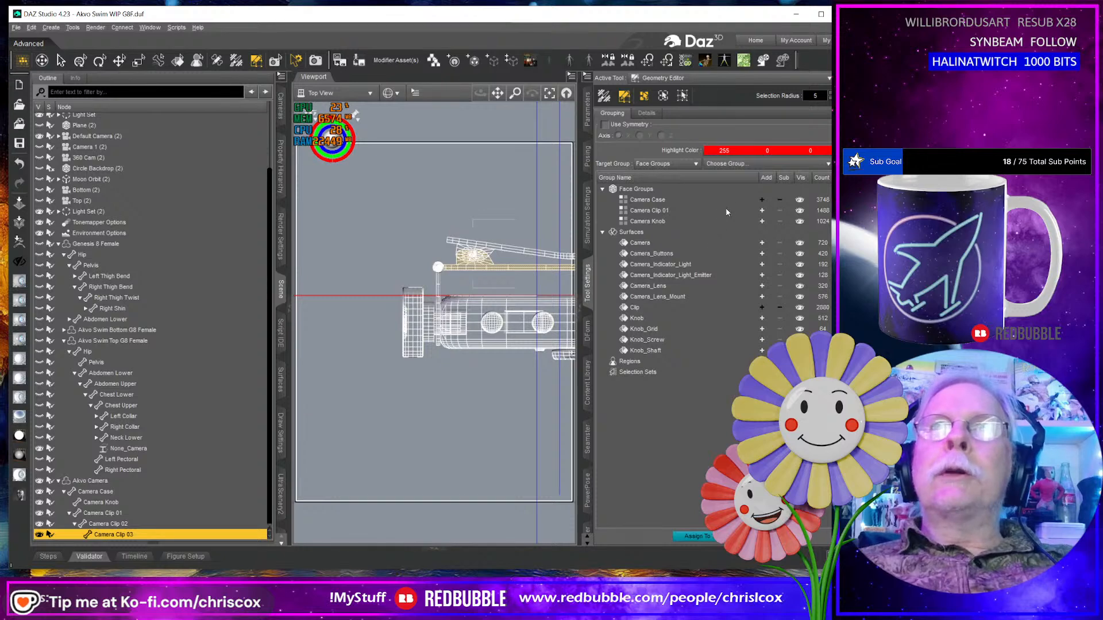
# Create a face group named Camera Clip 02 from the selected flat middle section of the clip.
pyautogui.rightClick(649, 191)
pyautogui.click(681, 208)
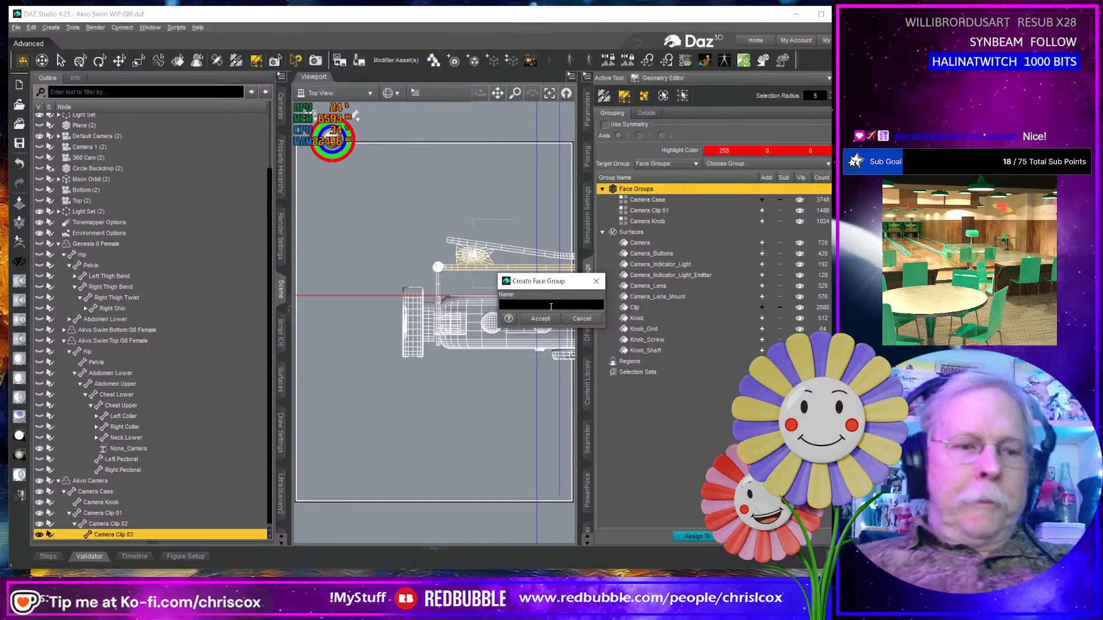
pyautogui.write('Cam')
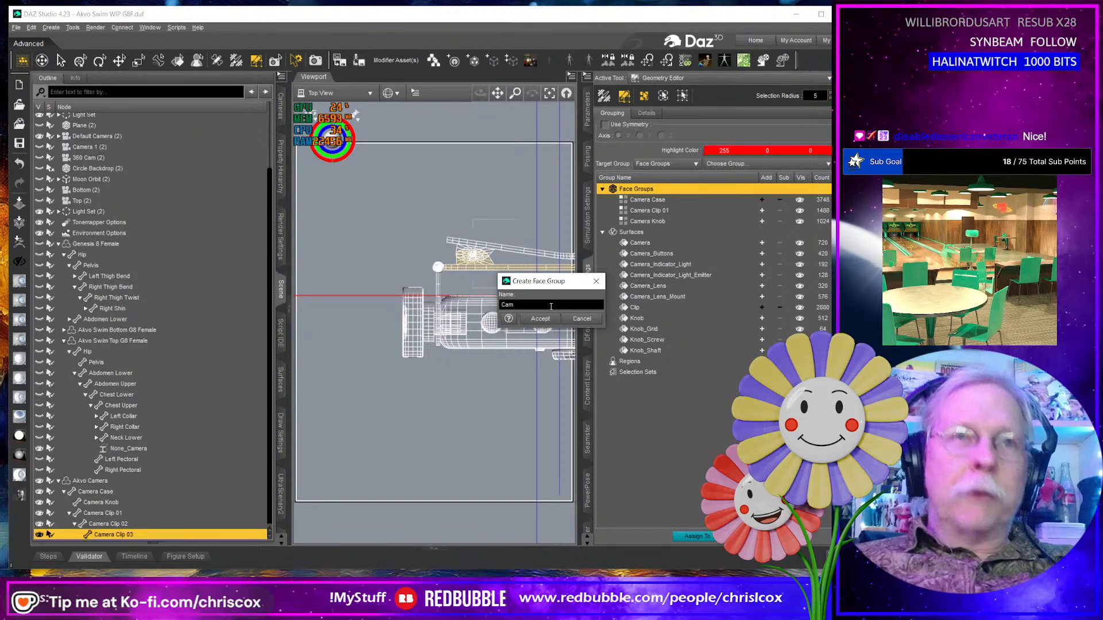
pyautogui.write('era Clip 02')
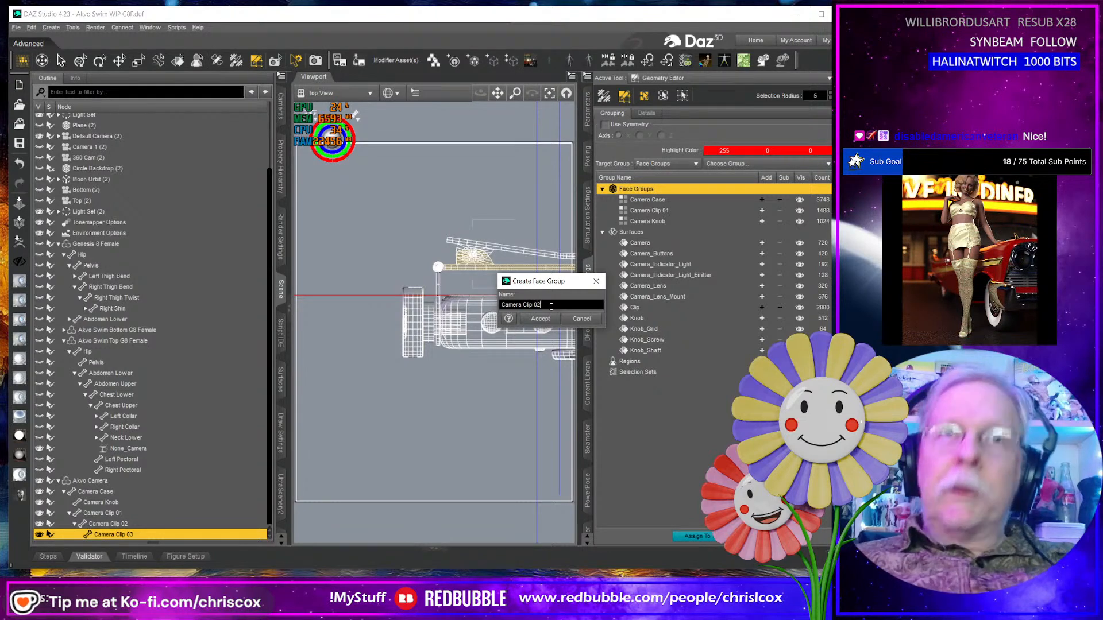
pyautogui.press('Return')
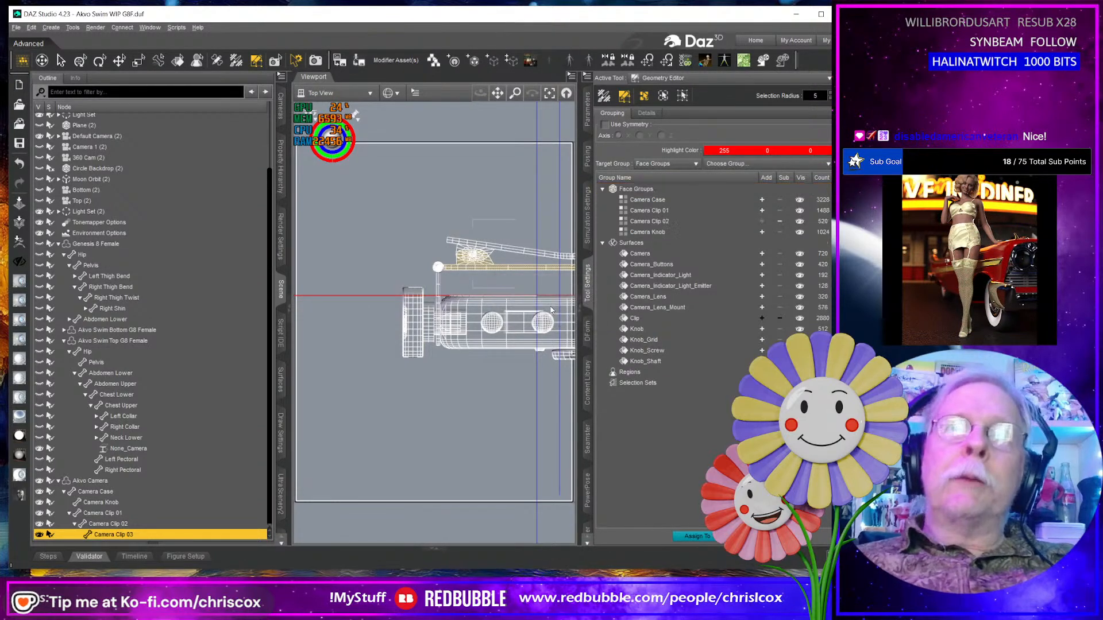
# Select the clip's outer angled arm and create a face group named Camera Clip 03 from the selection.
pyautogui.click(511, 248)
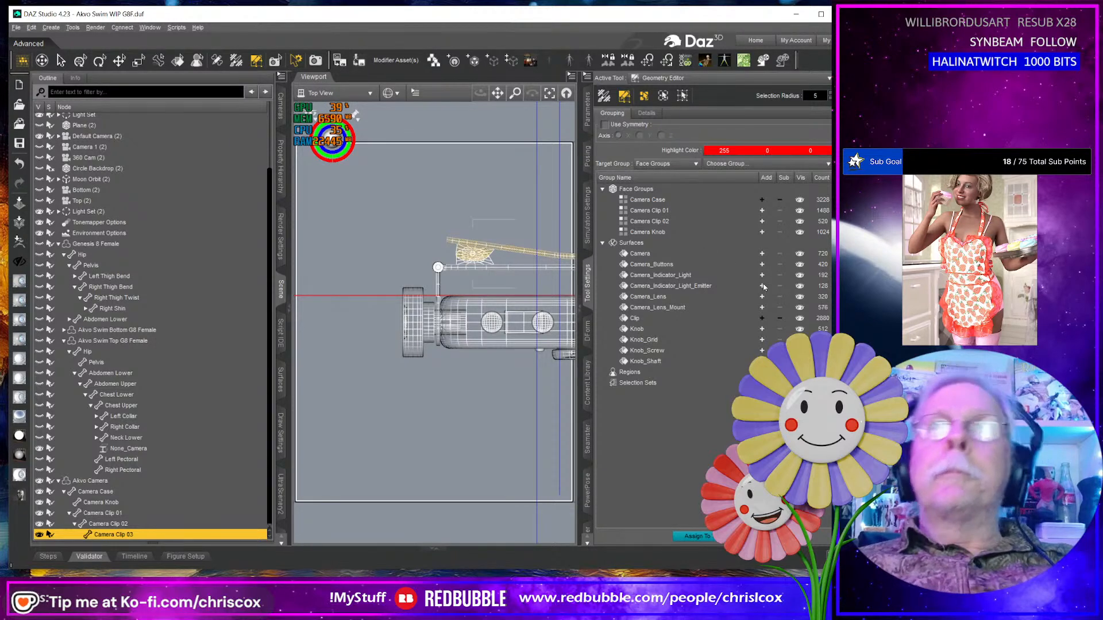
pyautogui.click(648, 190)
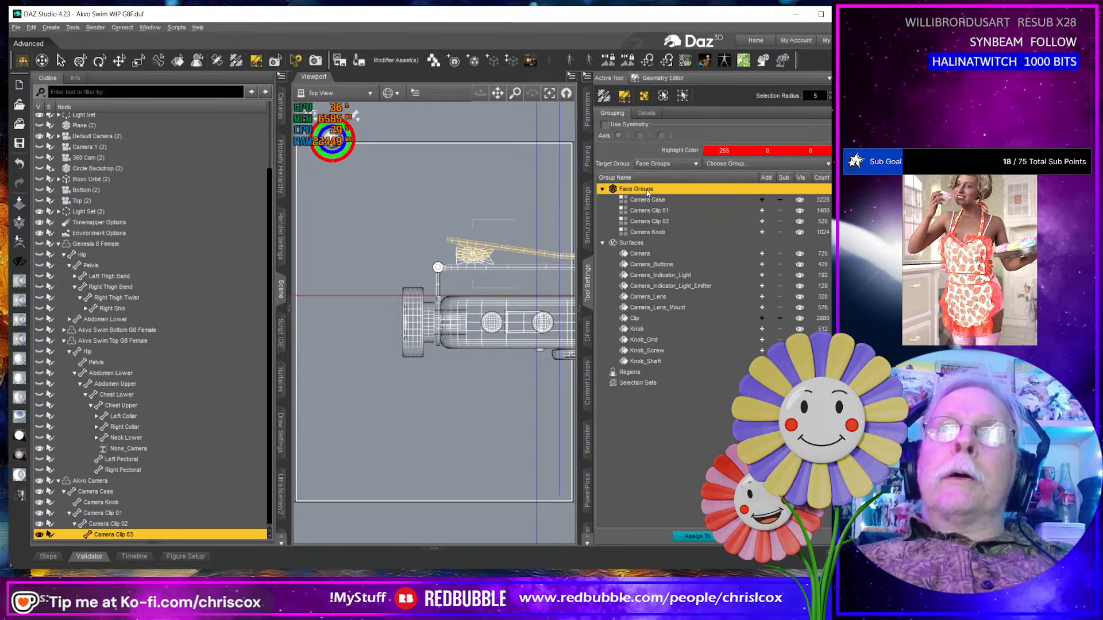
pyautogui.rightClick(647, 190)
pyautogui.click(685, 210)
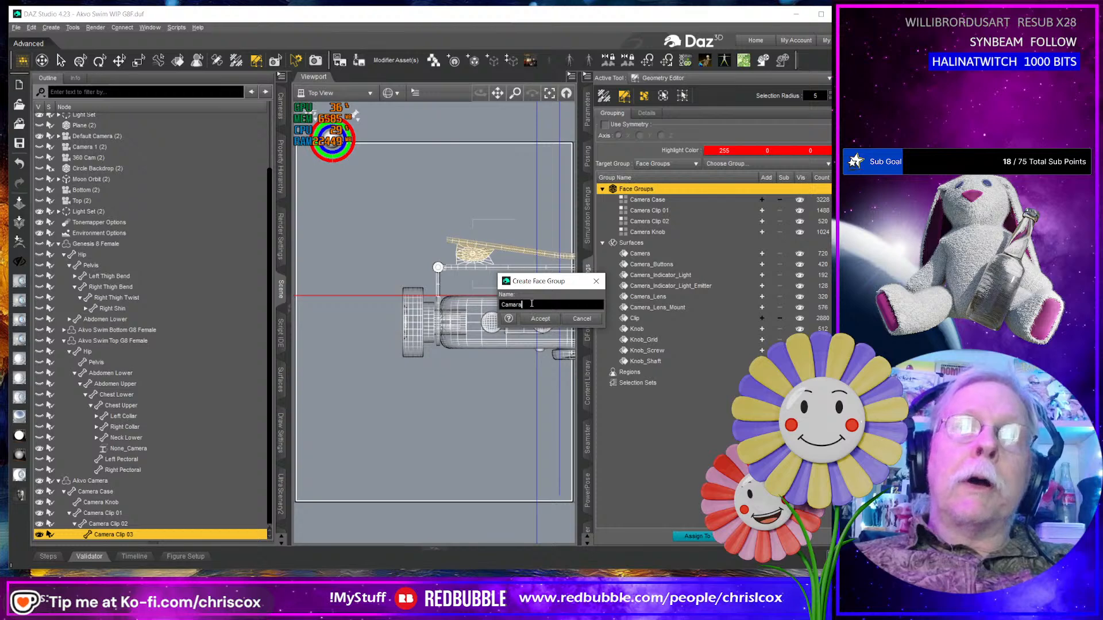
pyautogui.press('BackSpace')
pyautogui.press('BackSpace')
pyautogui.press('BackSpace')
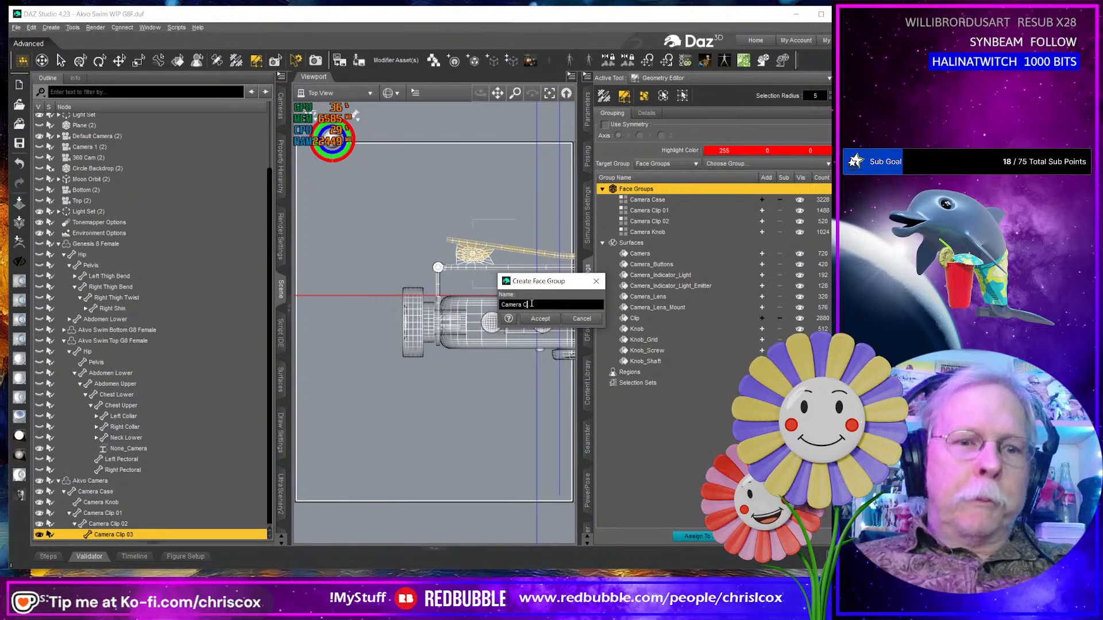
pyautogui.write('era Clip 03')
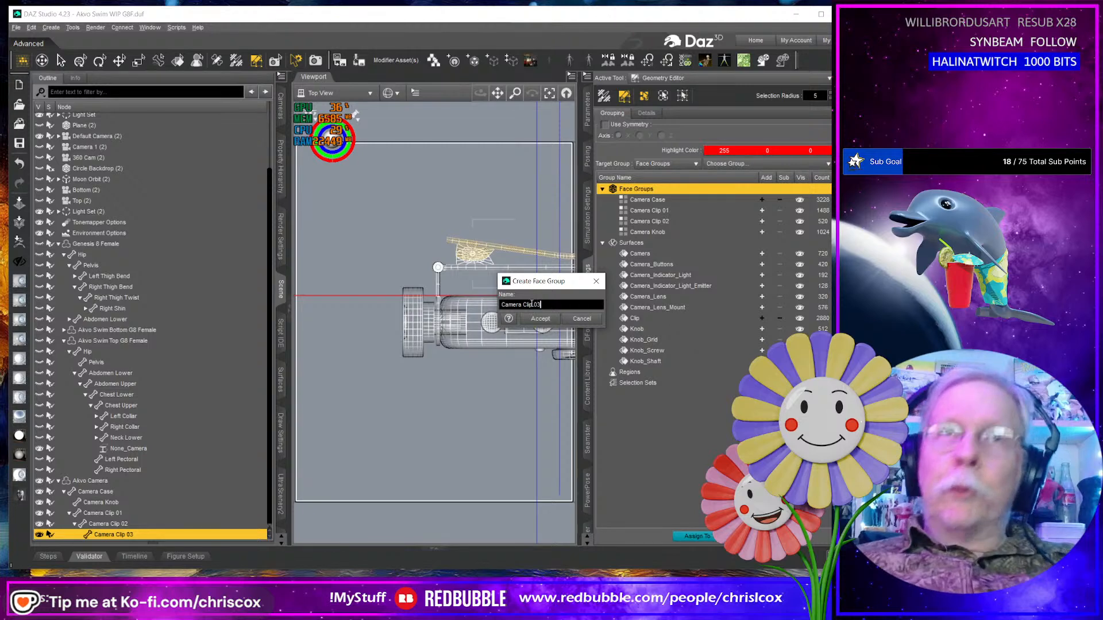
pyautogui.press('Return')
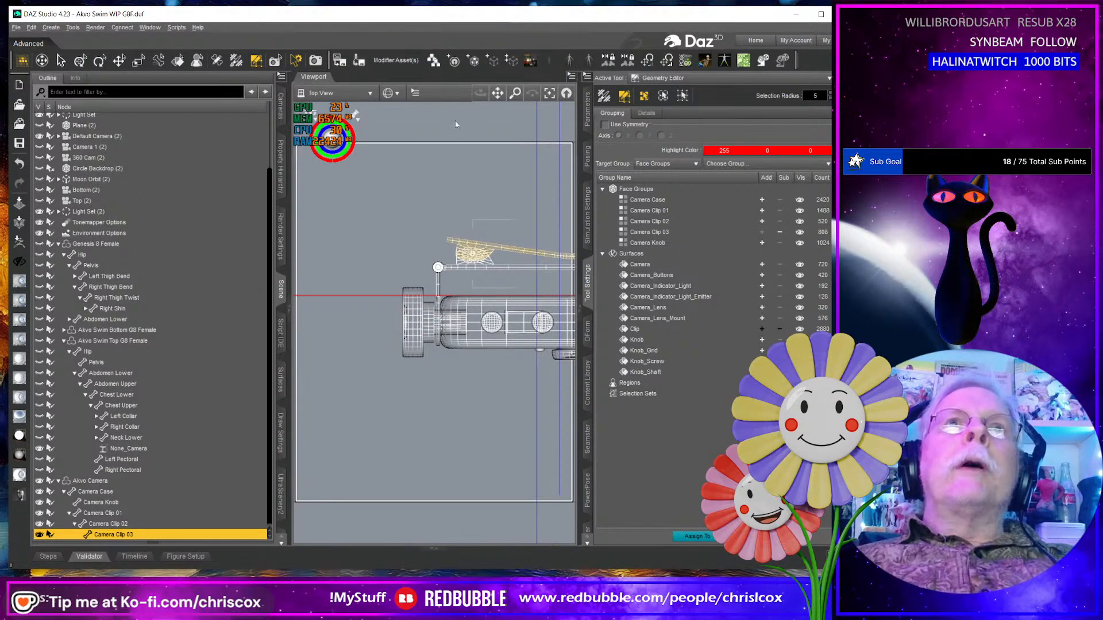
# View the camera prop through Default Camera, frame it and change the draw style from wireframe to solid shading.
pyautogui.click(361, 93)
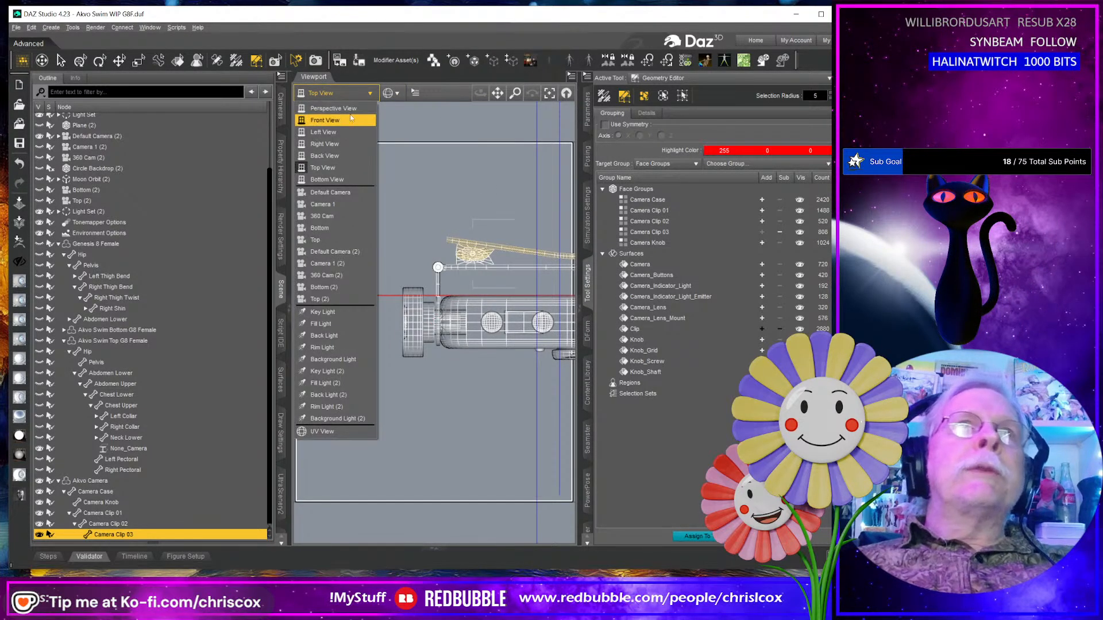
pyautogui.click(333, 193)
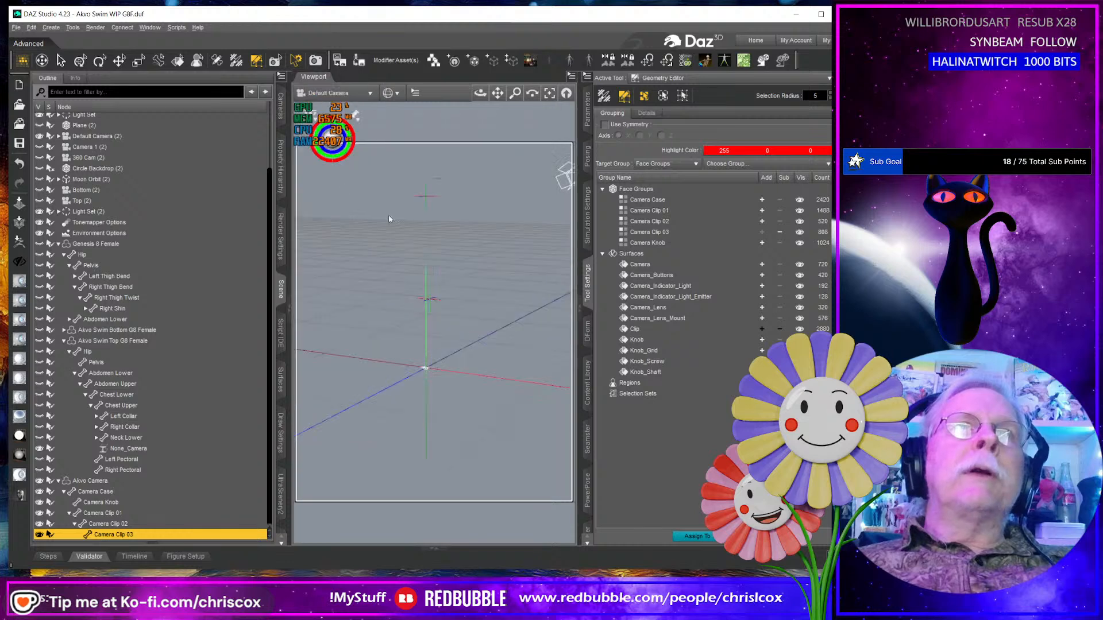
pyautogui.press('f')
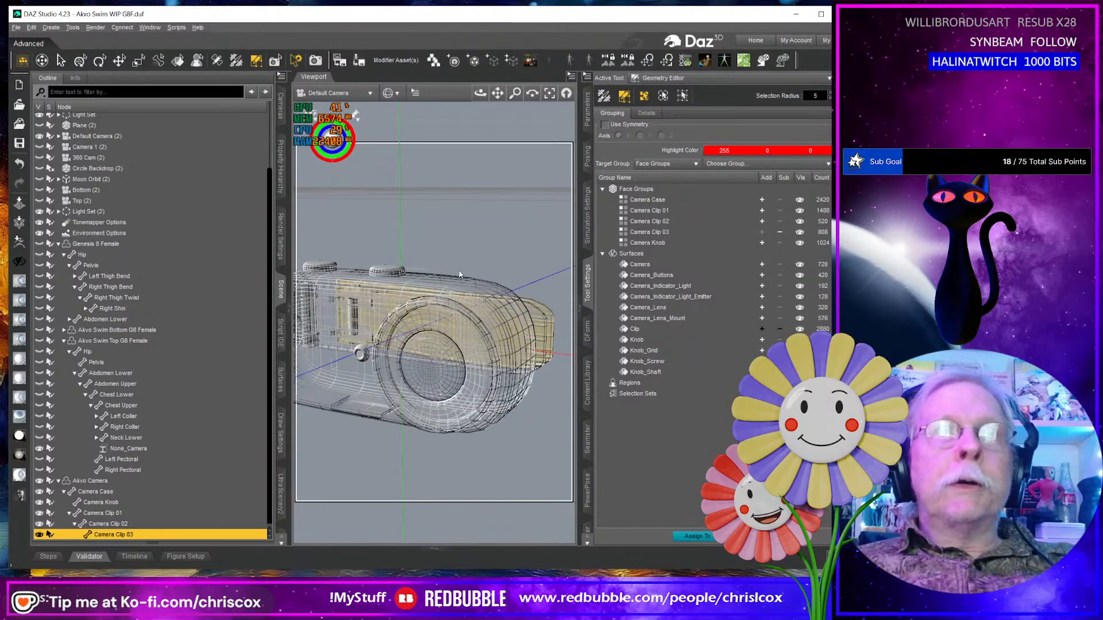
pyautogui.click(388, 93)
pyautogui.click(407, 191)
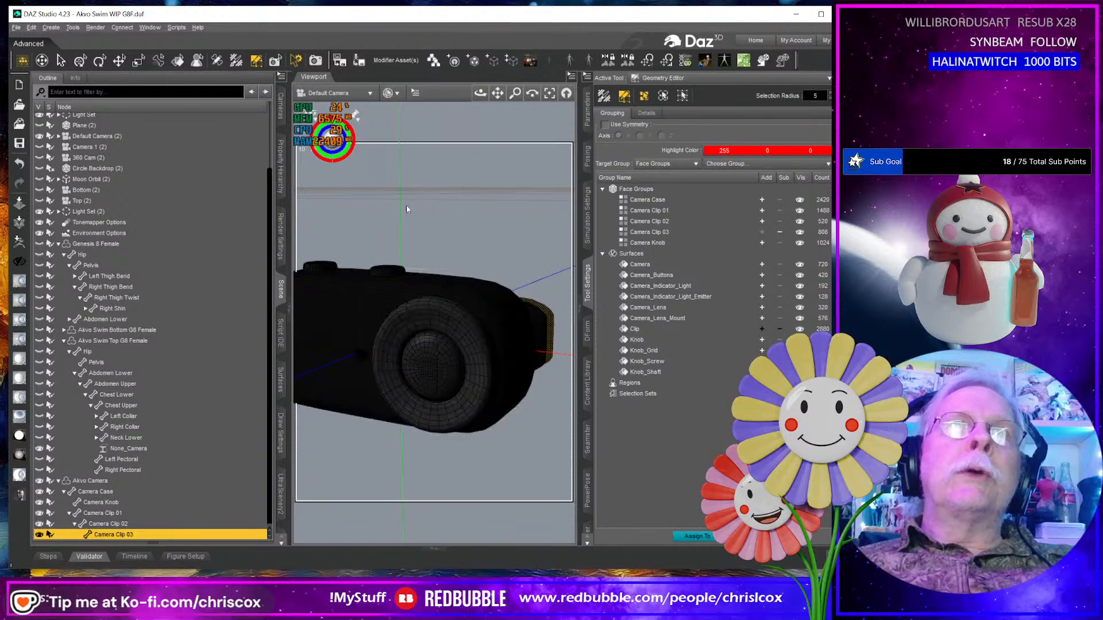
pyautogui.moveTo(434, 287); pyautogui.dragTo(508, 339, button='middle')
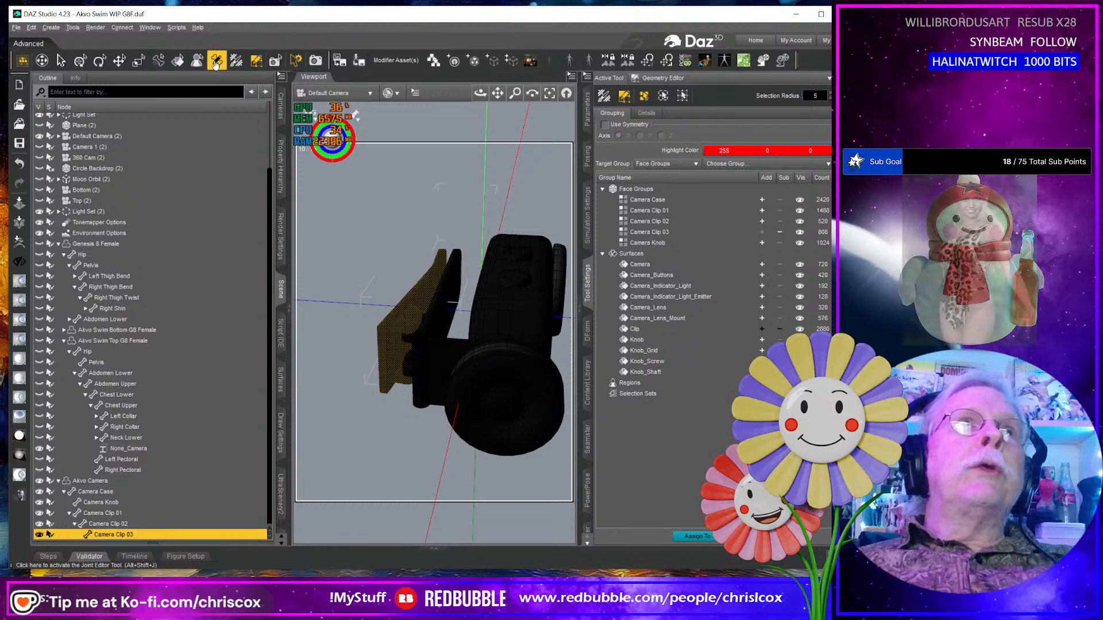
# Activate the Joint Editor and select the Camera Case bone.
pyautogui.click(216, 61)
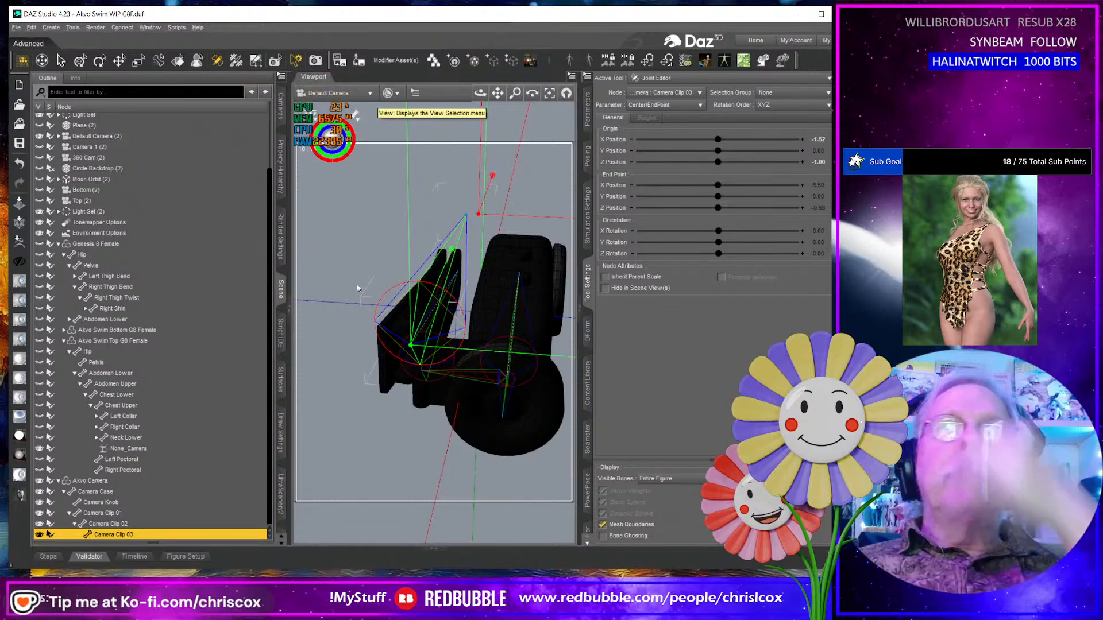
pyautogui.moveTo(475, 339); pyautogui.dragTo(415, 375, button='middle')
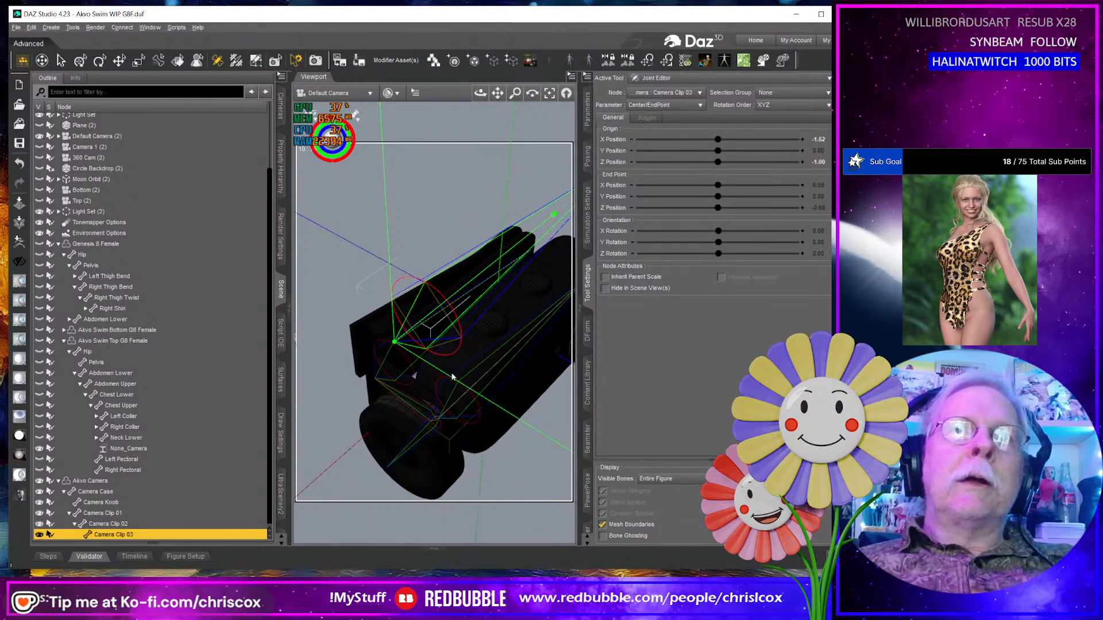
pyautogui.click(103, 492)
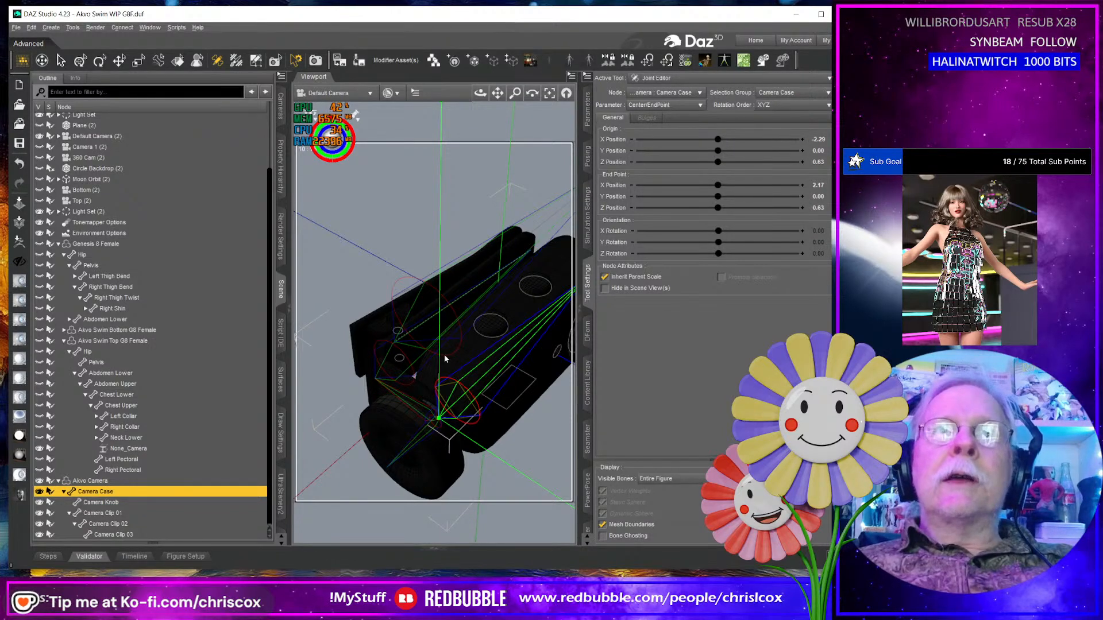
# Set the Camera Knob bone's selection group to the Camera Knob face group.
pyautogui.click(101, 503)
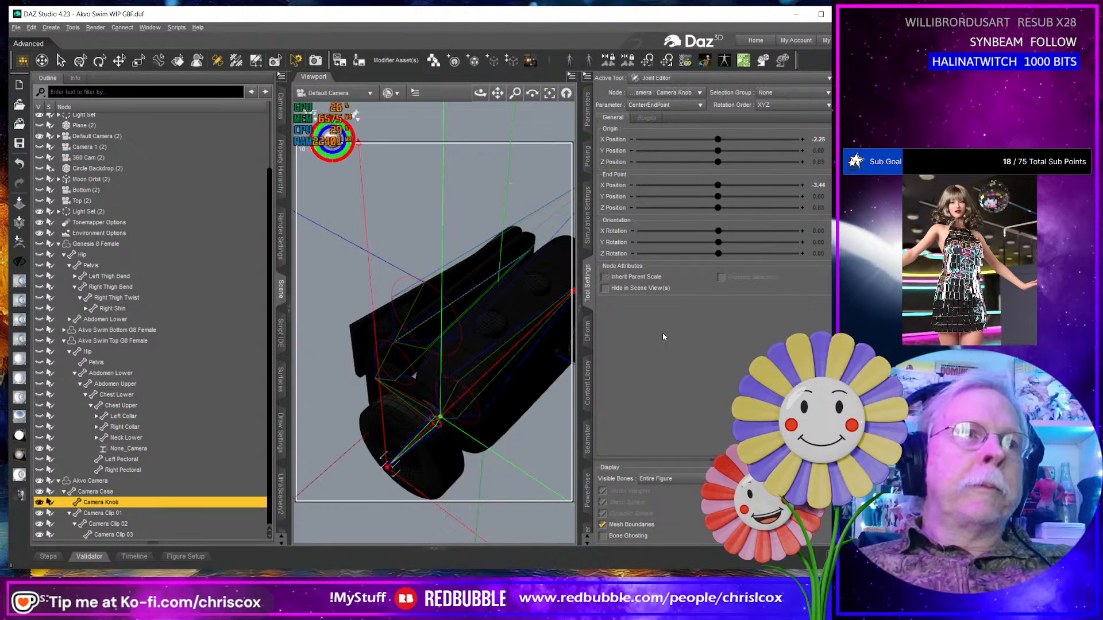
pyautogui.click(771, 93)
pyautogui.moveTo(813, 106); pyautogui.dragTo(830, 109)
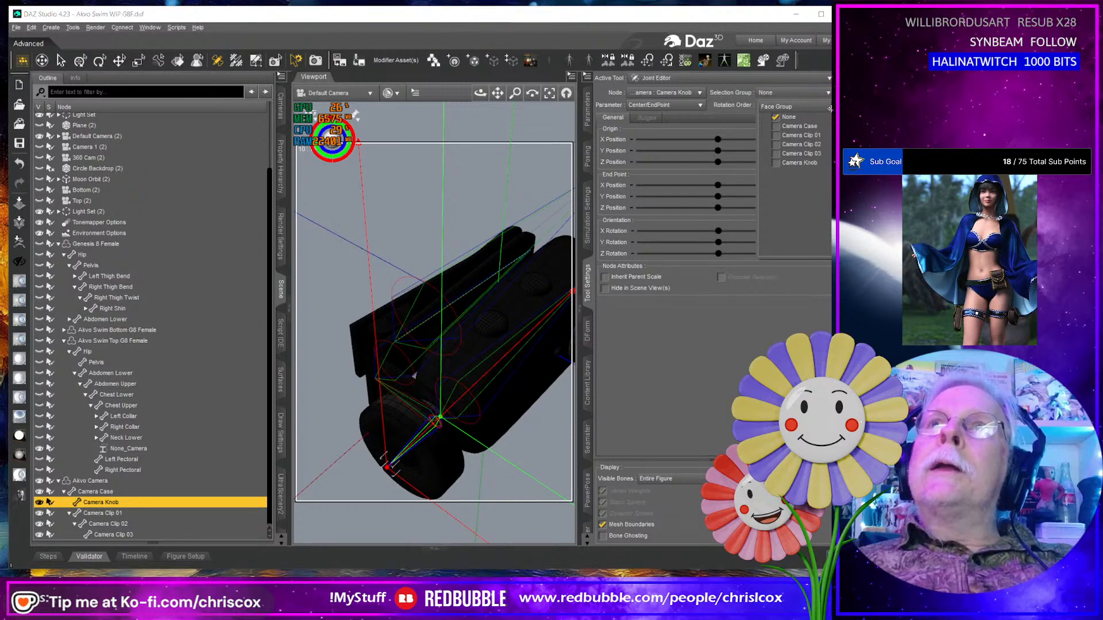
pyautogui.click(802, 163)
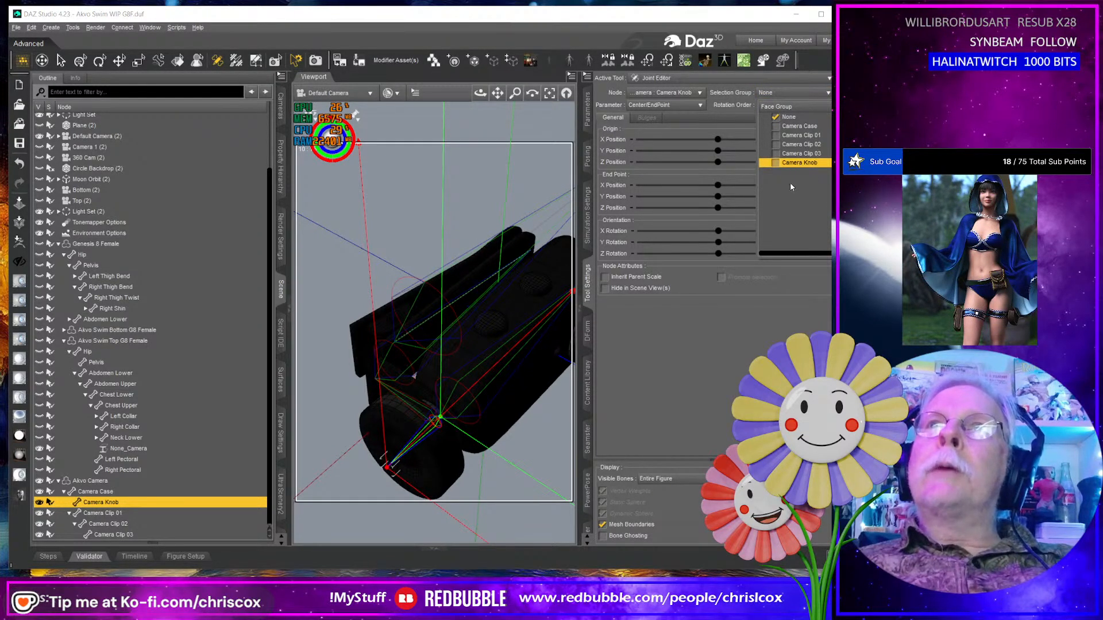
pyautogui.click(660, 352)
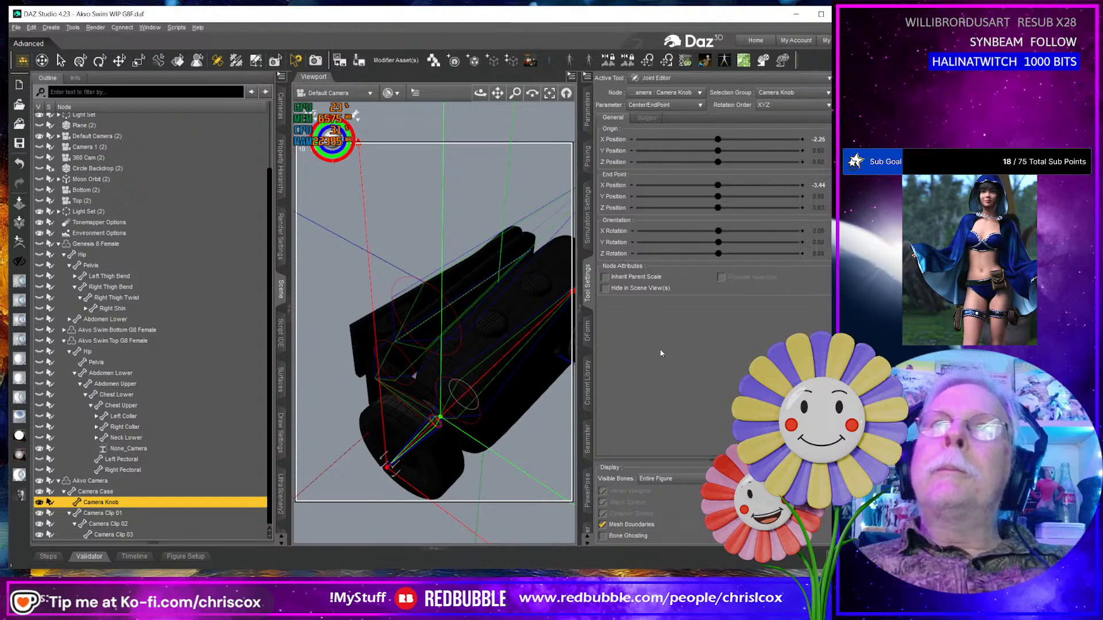
# Set the Camera Clip 01 bone's selection group to the Camera Clip 01 face group.
pyautogui.click(124, 514)
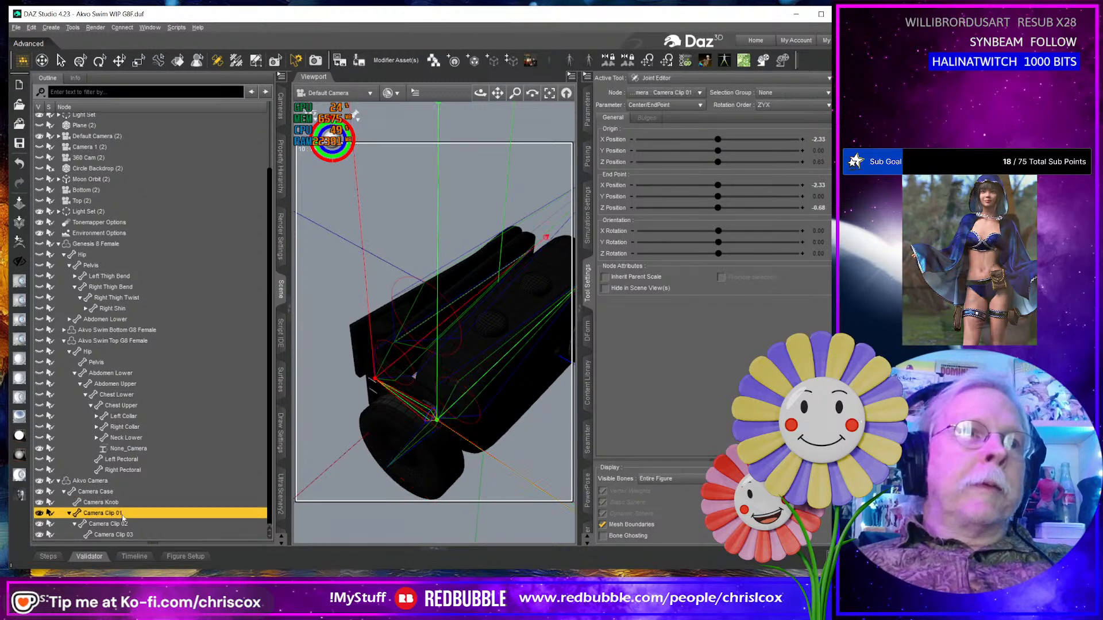
pyautogui.click(777, 95)
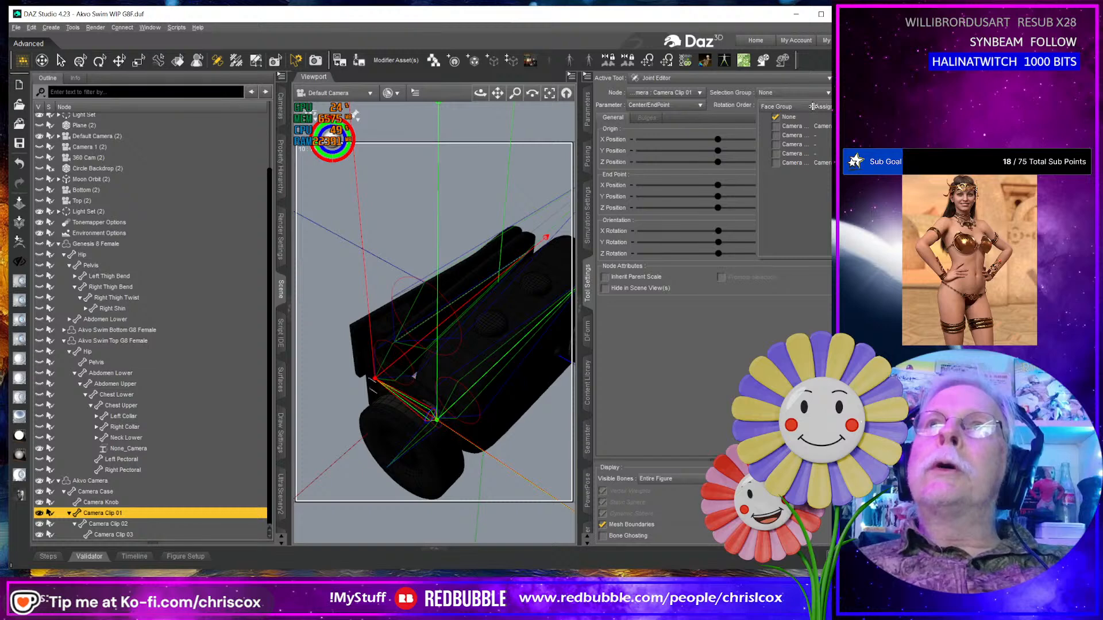
pyautogui.moveTo(812, 107); pyautogui.dragTo(831, 106)
pyautogui.click(776, 136)
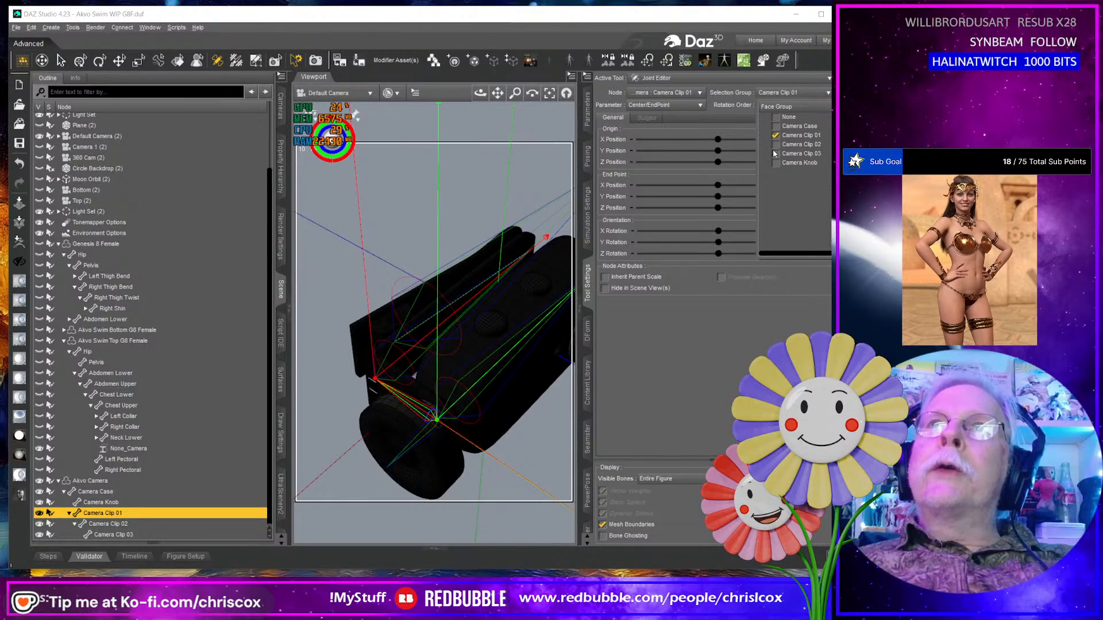
pyautogui.click(684, 310)
# Assign the Camera Clip 02 face group as the selection group of the Camera Clip 02 bone.
pyautogui.click(109, 524)
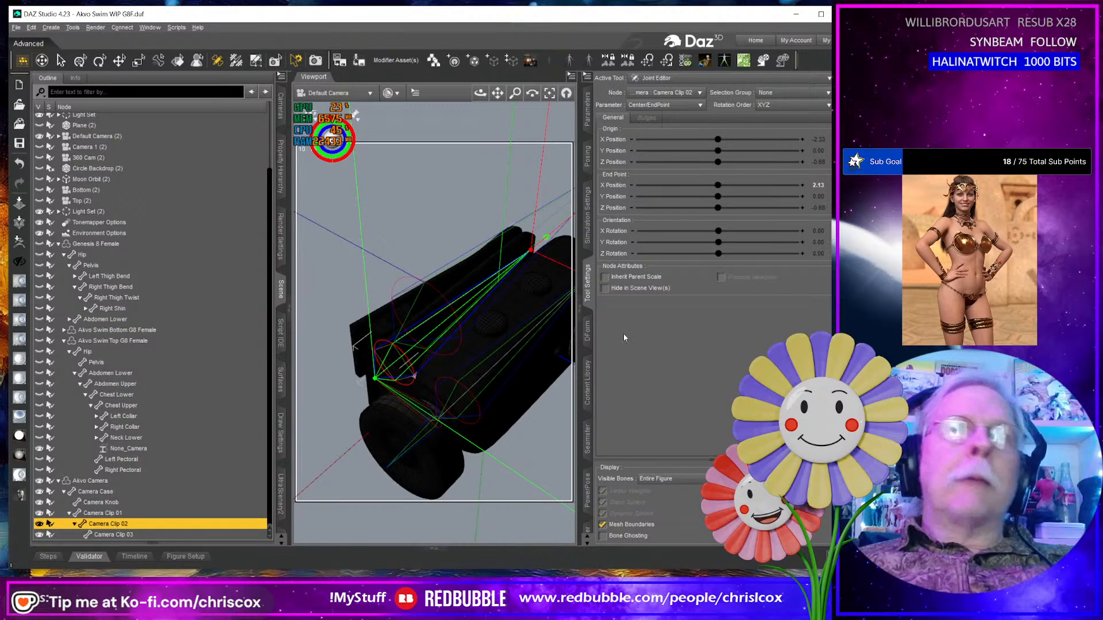
pyautogui.click(773, 94)
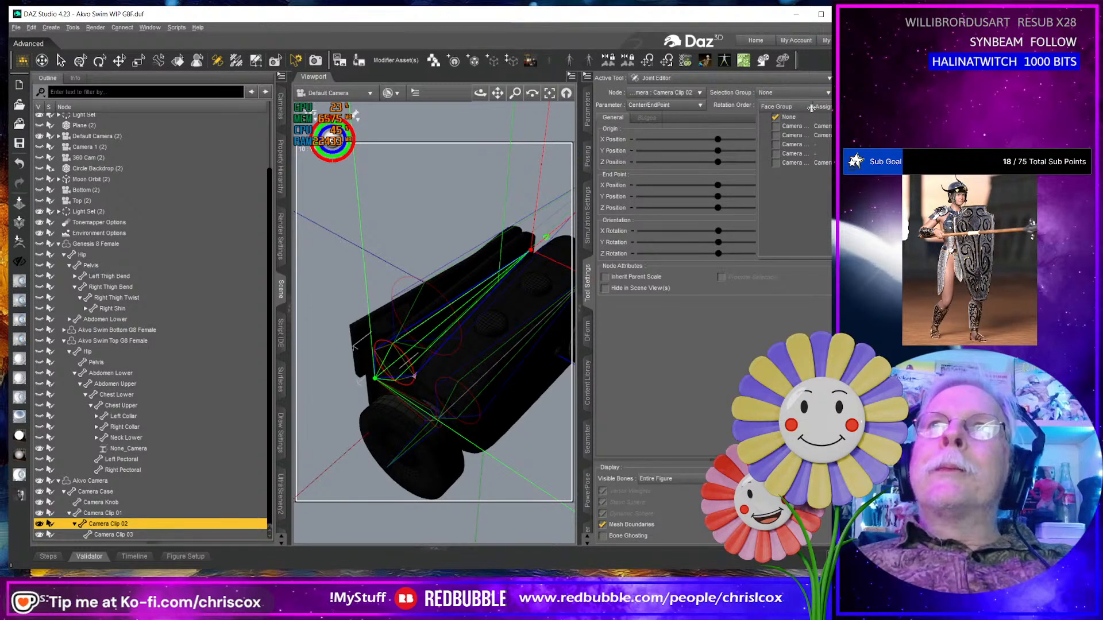
pyautogui.click(785, 145)
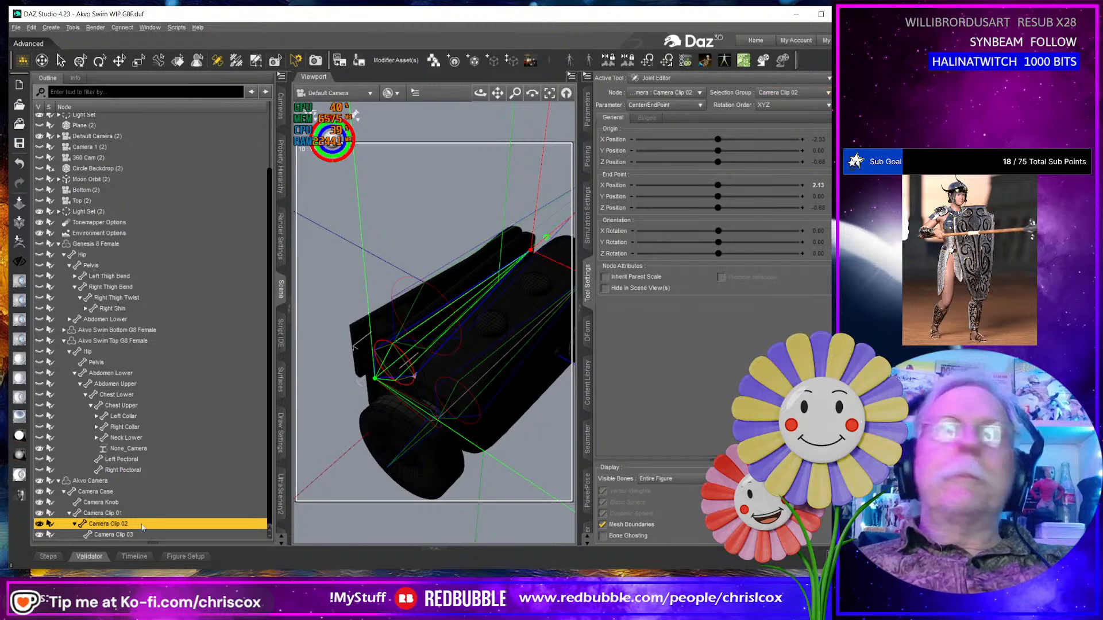
# Assign the Camera Clip 03 face group as the selection group of the Camera Clip 03 bone.
pyautogui.click(115, 535)
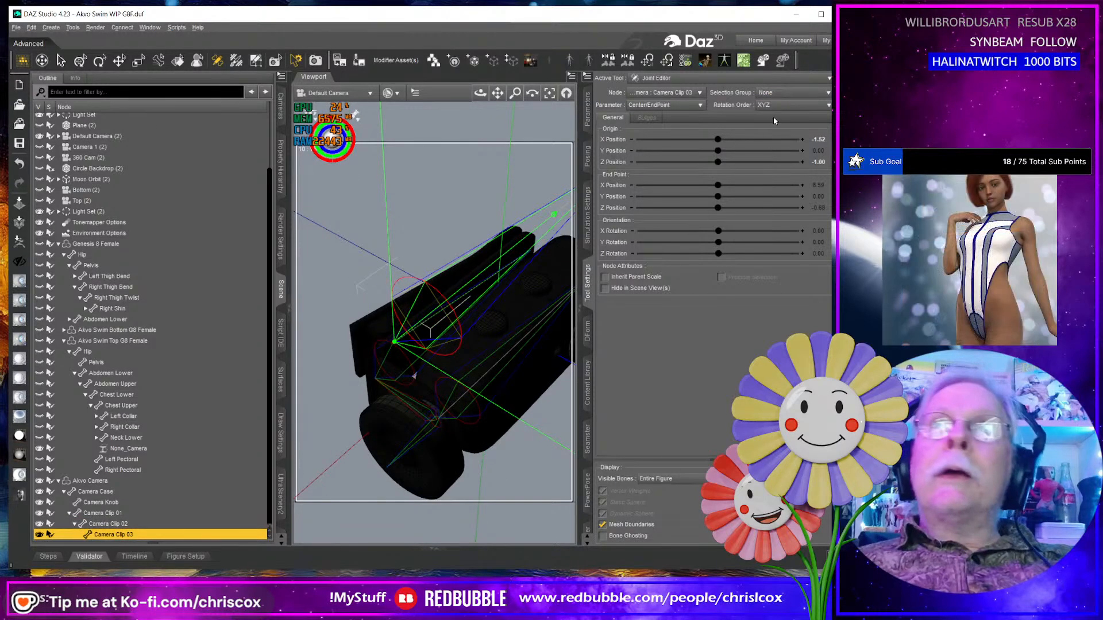
pyautogui.click(771, 93)
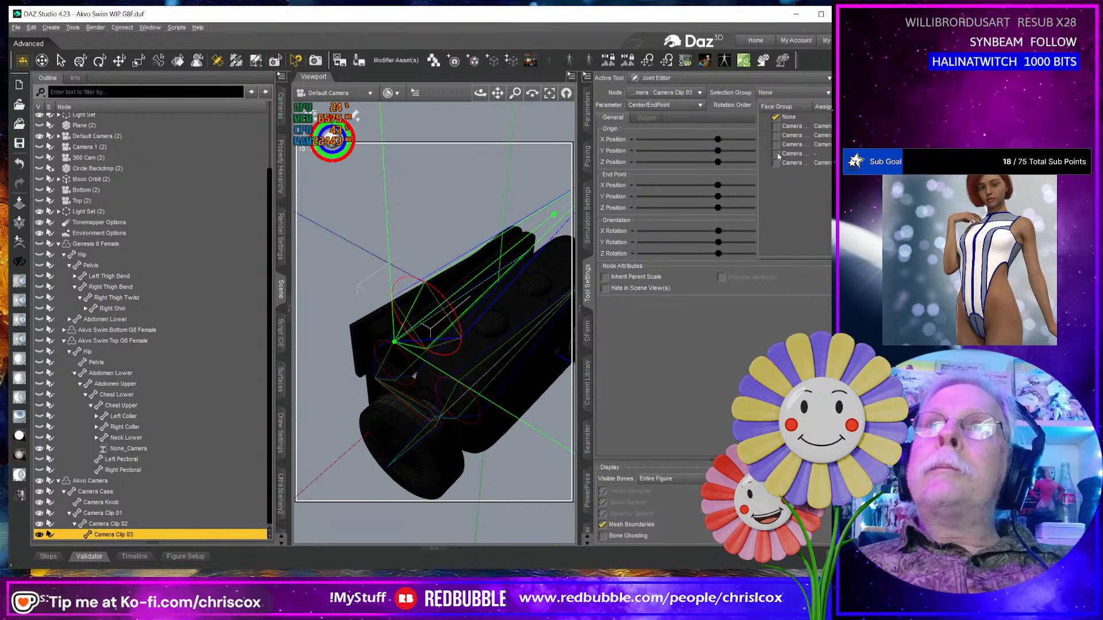
pyautogui.click(749, 277)
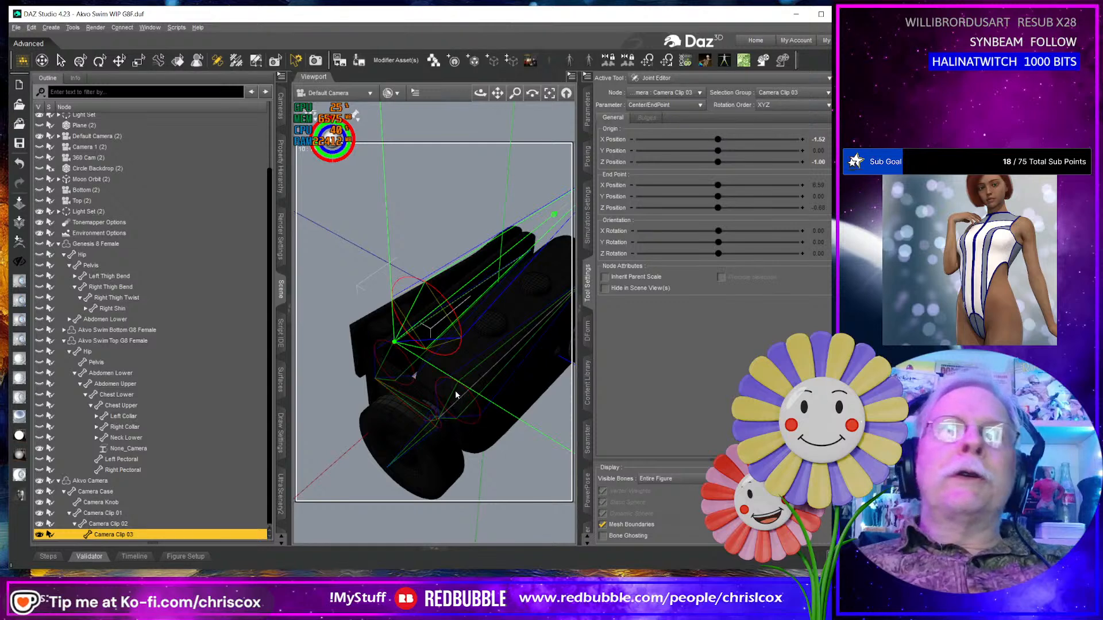
# Test the Akvo Camera figure's X Translate, X Rotate and Y Rotate, restoring each transform to 0.
pyautogui.moveTo(456, 394); pyautogui.dragTo(526, 344, button='middle')
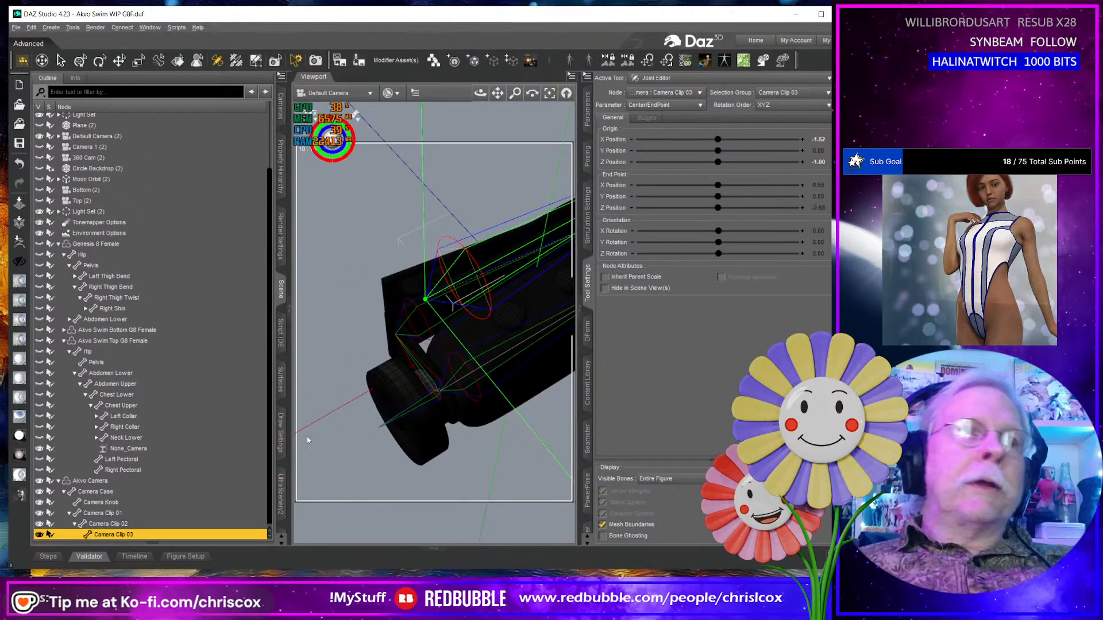
pyautogui.click(116, 482)
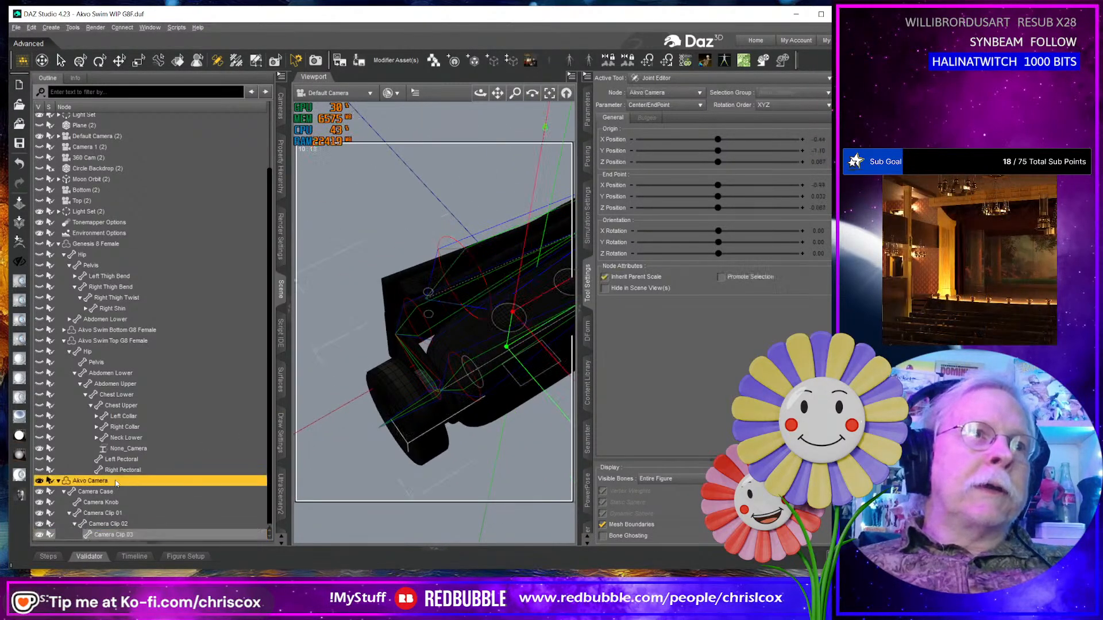
pyautogui.click(587, 109)
pyautogui.moveTo(745, 150); pyautogui.dragTo(739, 147)
pyautogui.hotkey('ctrl', 'z')
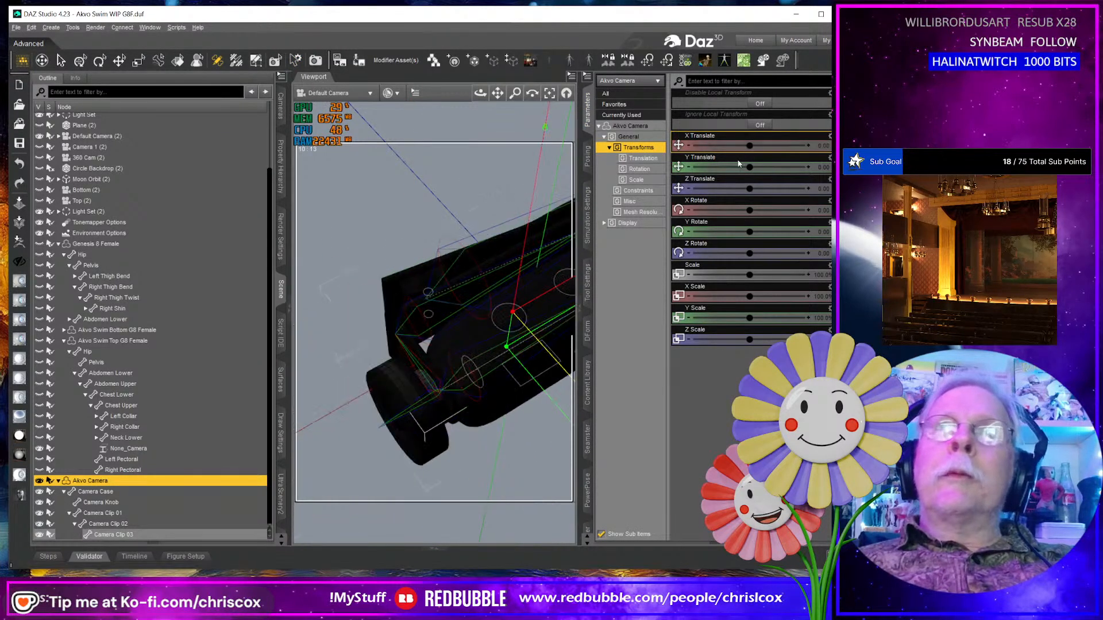
pyautogui.moveTo(750, 189); pyautogui.dragTo(743, 211)
pyautogui.hotkey('ctrl', 'z')
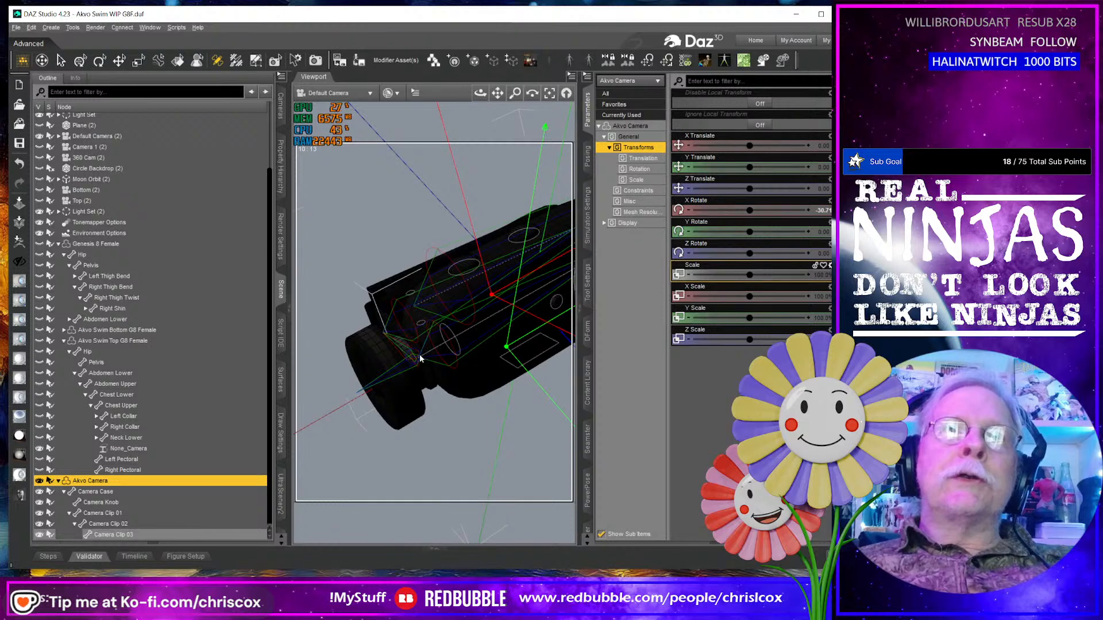
pyautogui.doubleClick(819, 210)
pyautogui.write('0')
pyautogui.press('Return')
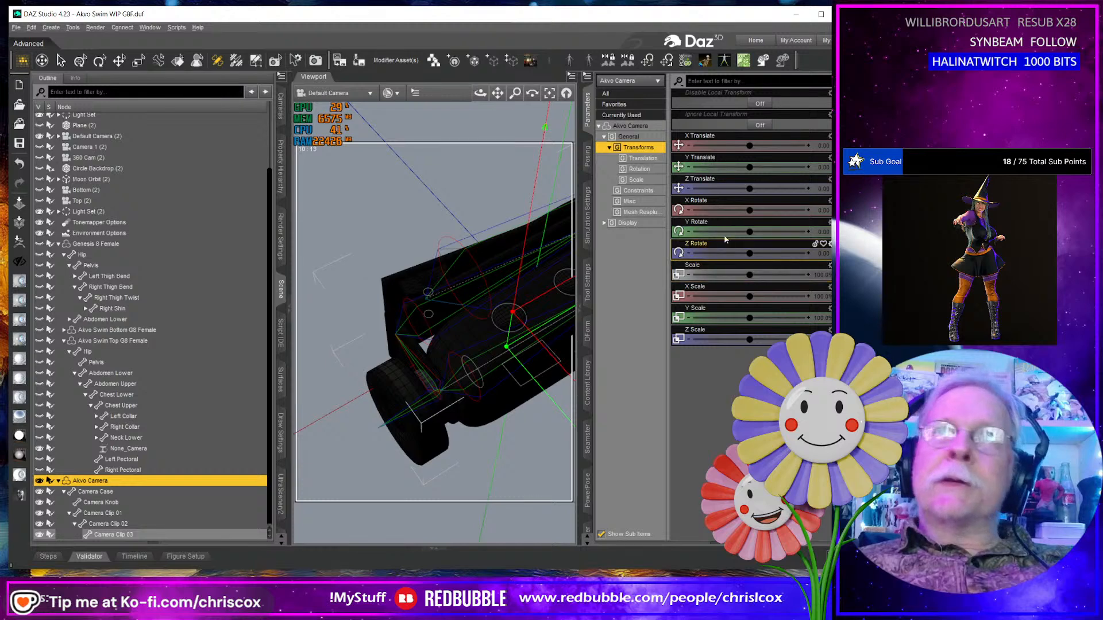
pyautogui.moveTo(747, 232)
pyautogui.mouseDown()
pyautogui.moveTo(725, 231)
pyautogui.moveTo(768, 232)
pyautogui.moveTo(752, 233)
pyautogui.mouseUp()
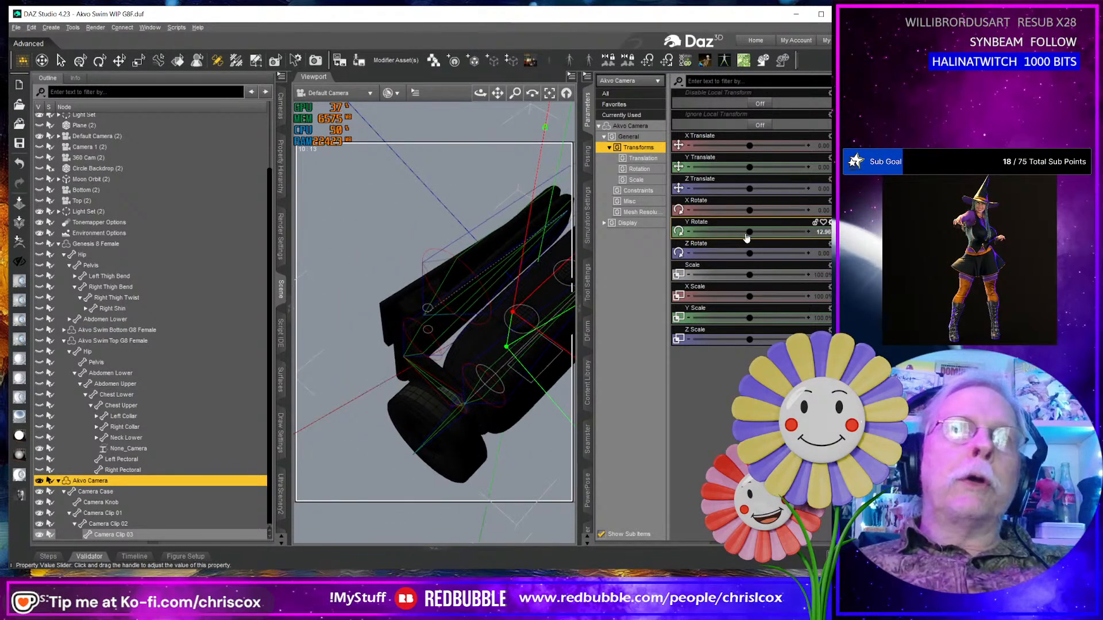
pyautogui.hotkey('ctrl', 'z')
# Shift the Akvo Camera figure's joint origin down along the vertical axis, in line with the knob's centre.
pyautogui.moveTo(550, 342); pyautogui.dragTo(533, 337, button='middle')
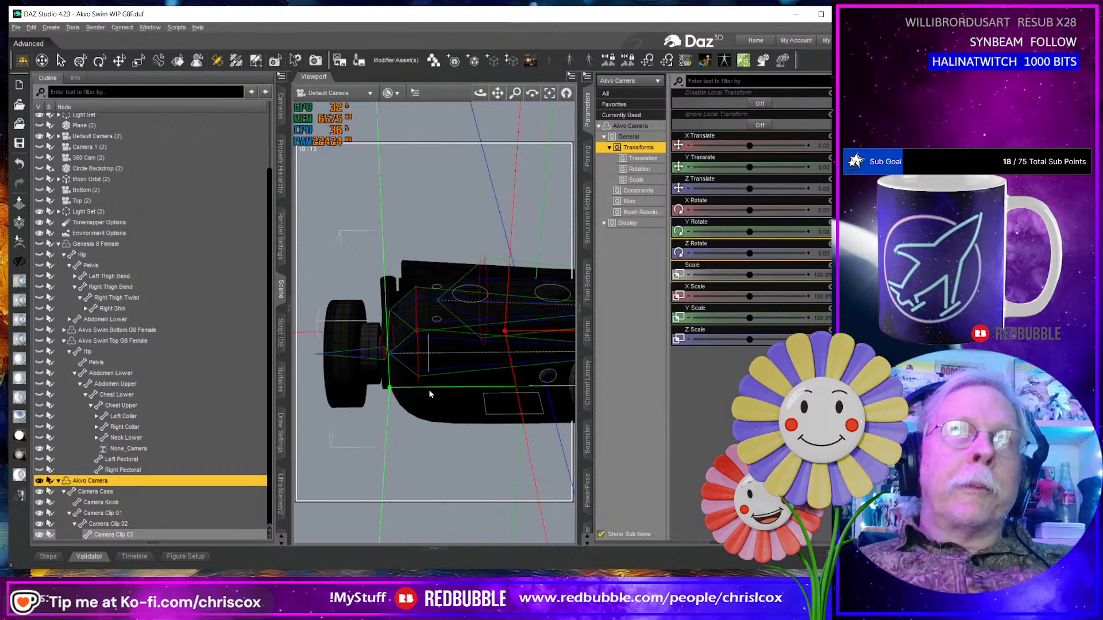
pyautogui.moveTo(437, 318); pyautogui.dragTo(427, 323, button='middle')
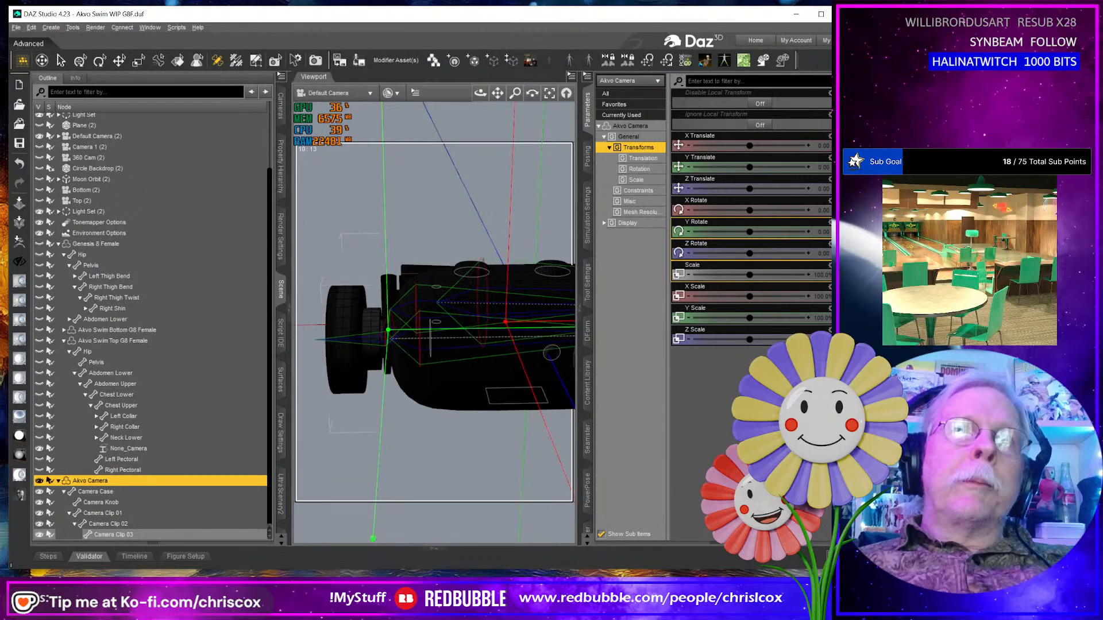
pyautogui.moveTo(440, 230); pyautogui.dragTo(447, 278, button='middle')
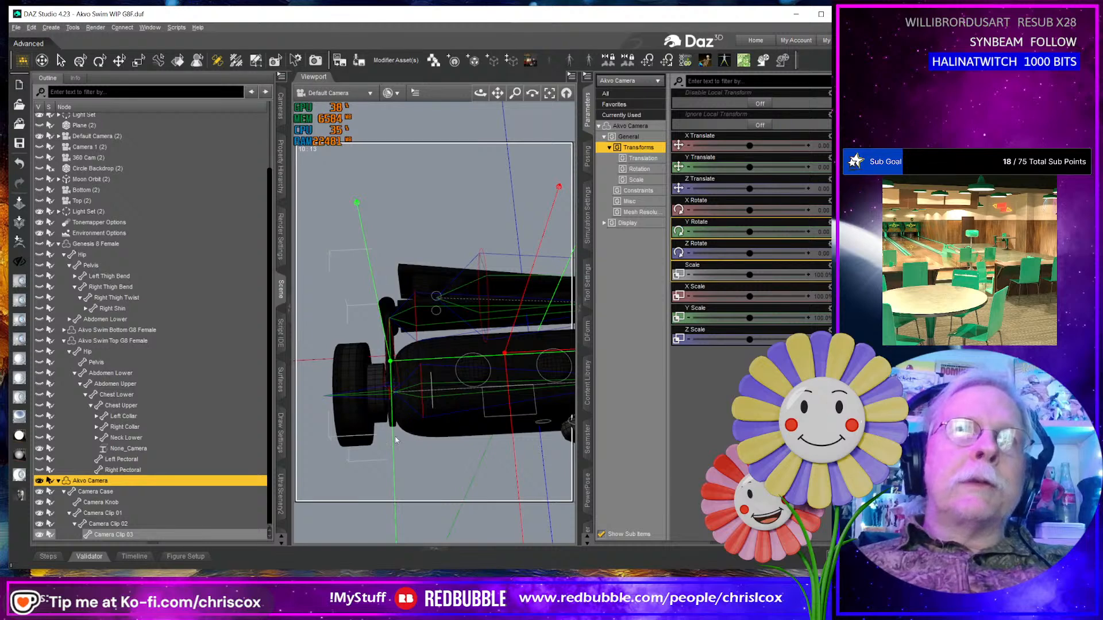
pyautogui.moveTo(394, 440); pyautogui.dragTo(397, 479)
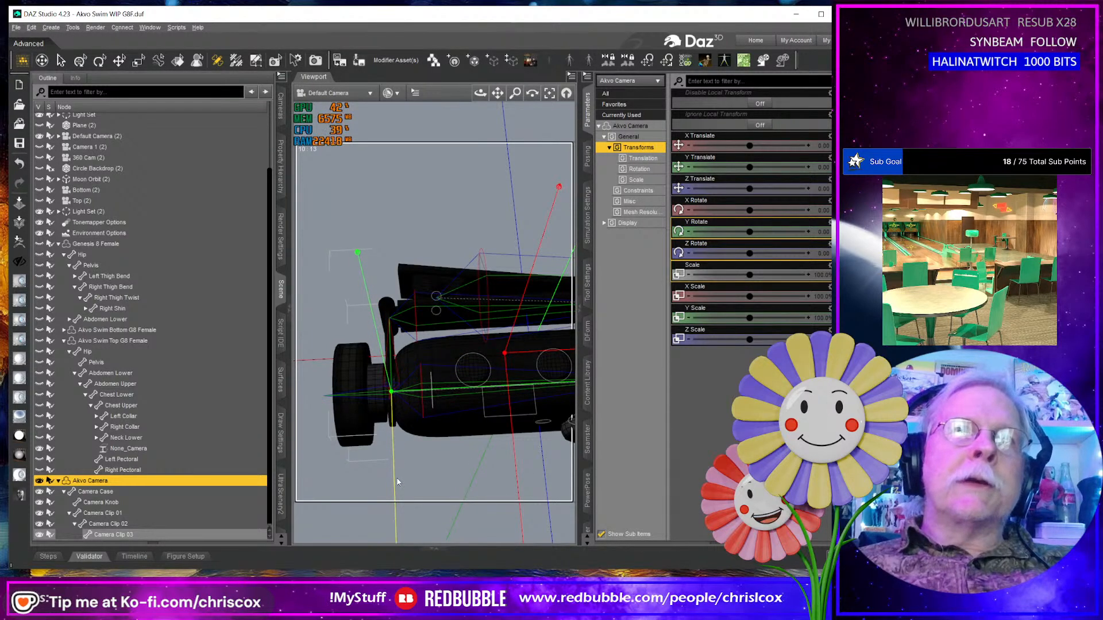
# Adjust the Akvo Camera figure's joint end point to line up with its origin, checking the alignment from several angles.
pyautogui.moveTo(459, 344); pyautogui.dragTo(390, 426, button='middle')
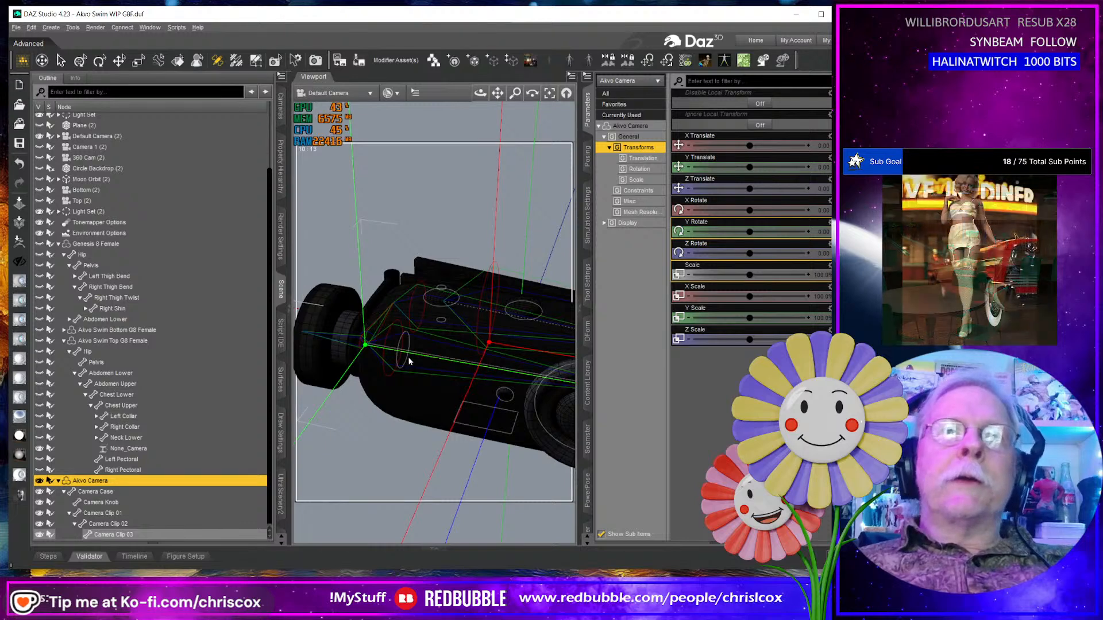
pyautogui.moveTo(408, 357)
pyautogui.mouseDown(button='middle')
pyautogui.moveTo(451, 345)
pyautogui.moveTo(410, 361)
pyautogui.mouseUp(button='middle')
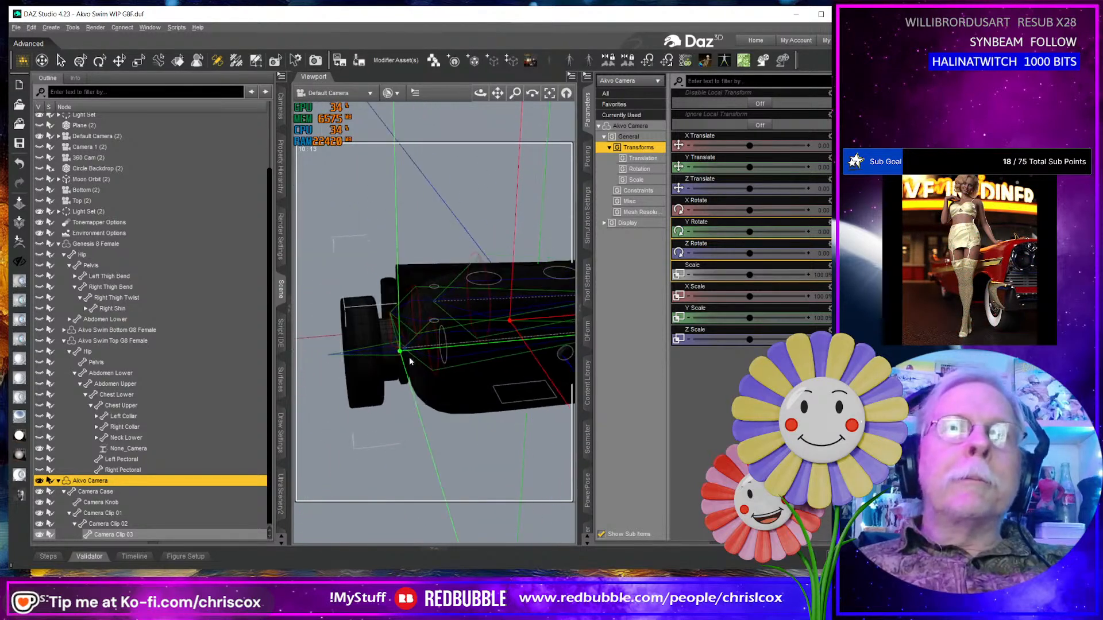
pyautogui.moveTo(481, 278); pyautogui.dragTo(557, 437, button='middle')
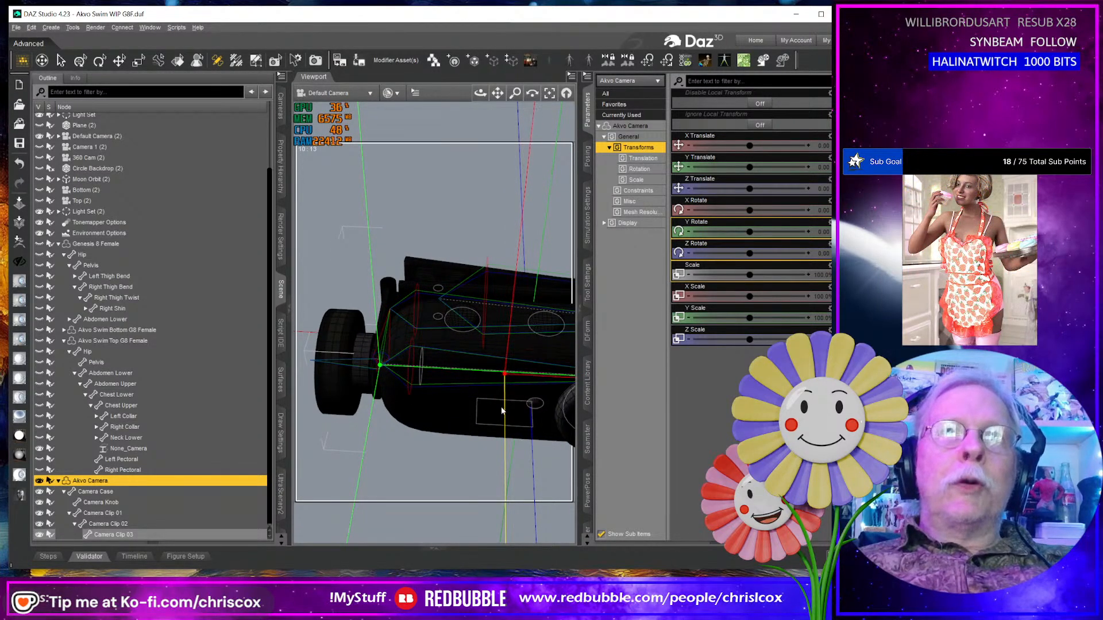
pyautogui.moveTo(504, 400); pyautogui.dragTo(511, 336, button='middle')
pyautogui.moveTo(499, 400); pyautogui.dragTo(389, 443, button='right')
pyautogui.moveTo(466, 373); pyautogui.dragTo(614, 378)
pyautogui.moveTo(487, 383); pyautogui.dragTo(493, 423, button='middle')
pyautogui.moveTo(492, 423); pyautogui.dragTo(627, 363, button='right')
pyautogui.moveTo(495, 386); pyautogui.dragTo(450, 398, button='right')
# Select the Camera Knob bone, try rotating it about X and undo the rotation.
pyautogui.click(144, 504)
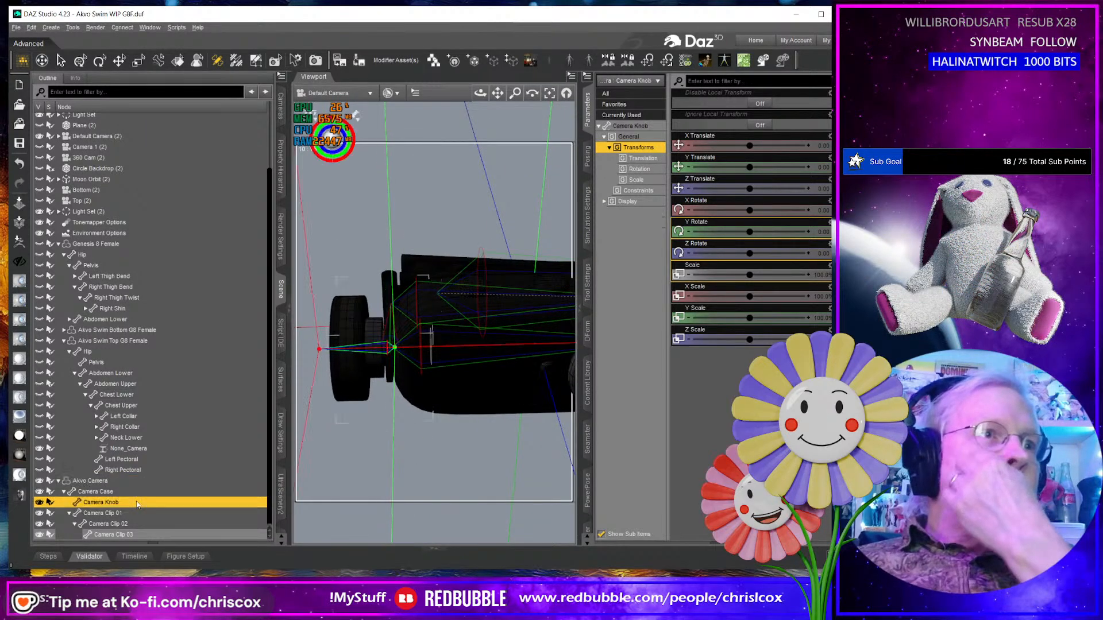
pyautogui.moveTo(402, 417); pyautogui.dragTo(447, 432, button='middle')
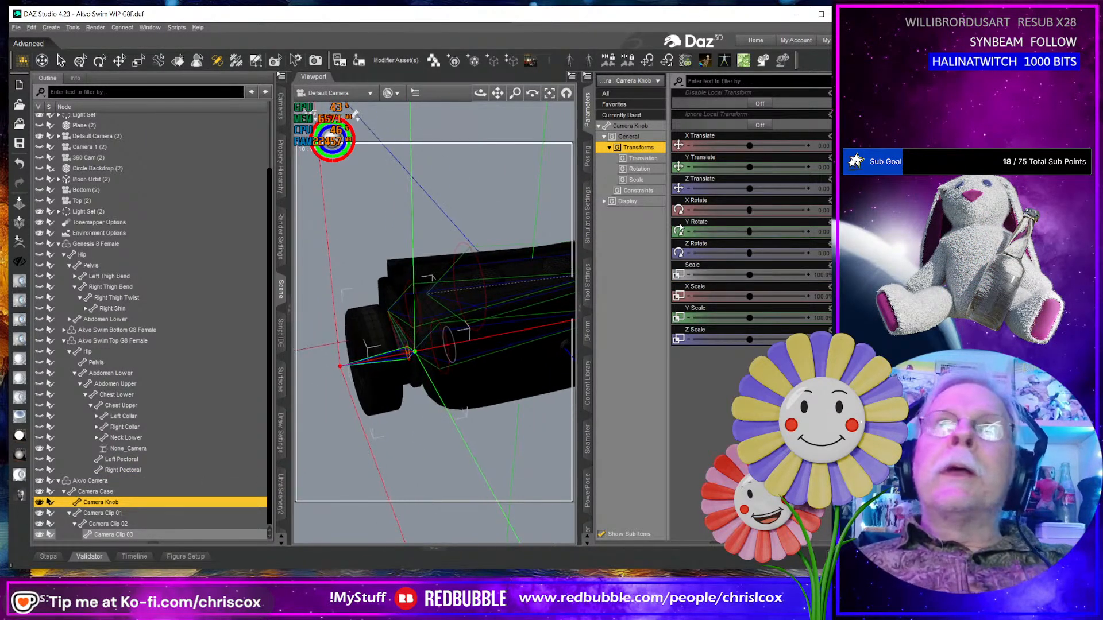
pyautogui.moveTo(764, 145); pyautogui.dragTo(745, 146)
pyautogui.hotkey('ctrl', 'z')
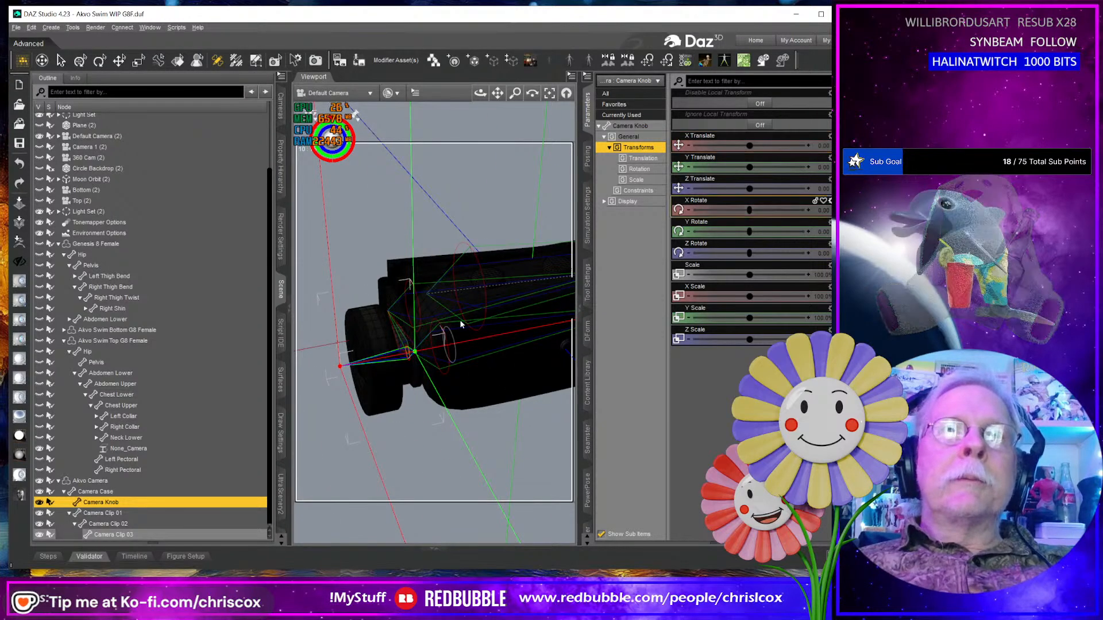
pyautogui.moveTo(460, 319); pyautogui.dragTo(430, 337, button='middle')
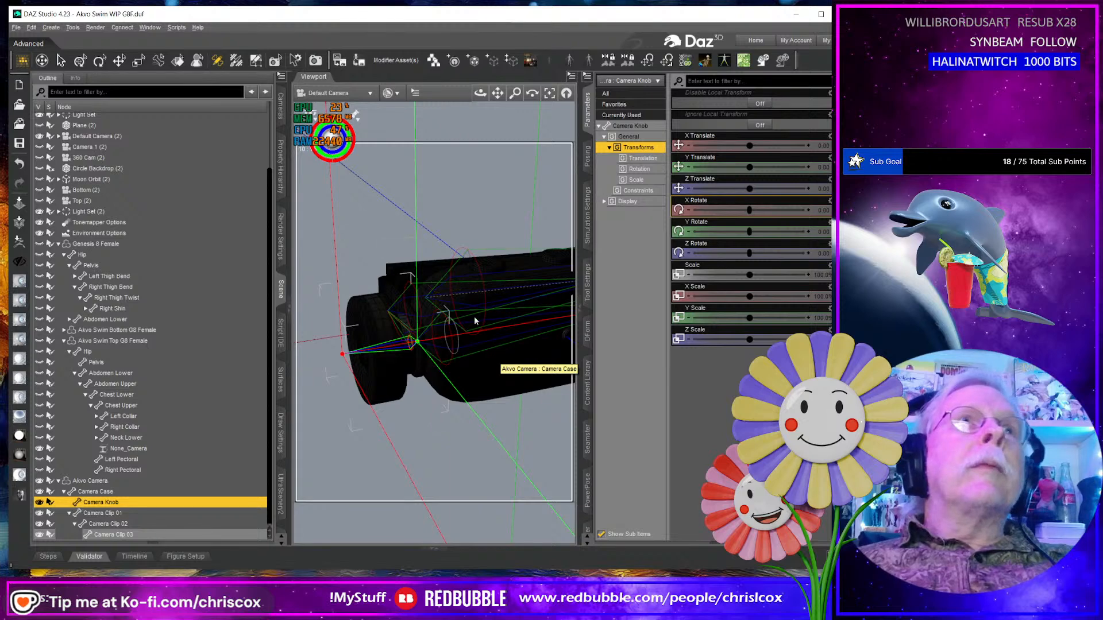
# Activate the Node Weight Map Brush and select the geometry of the Camera Knob face group.
pyautogui.click(253, 64)
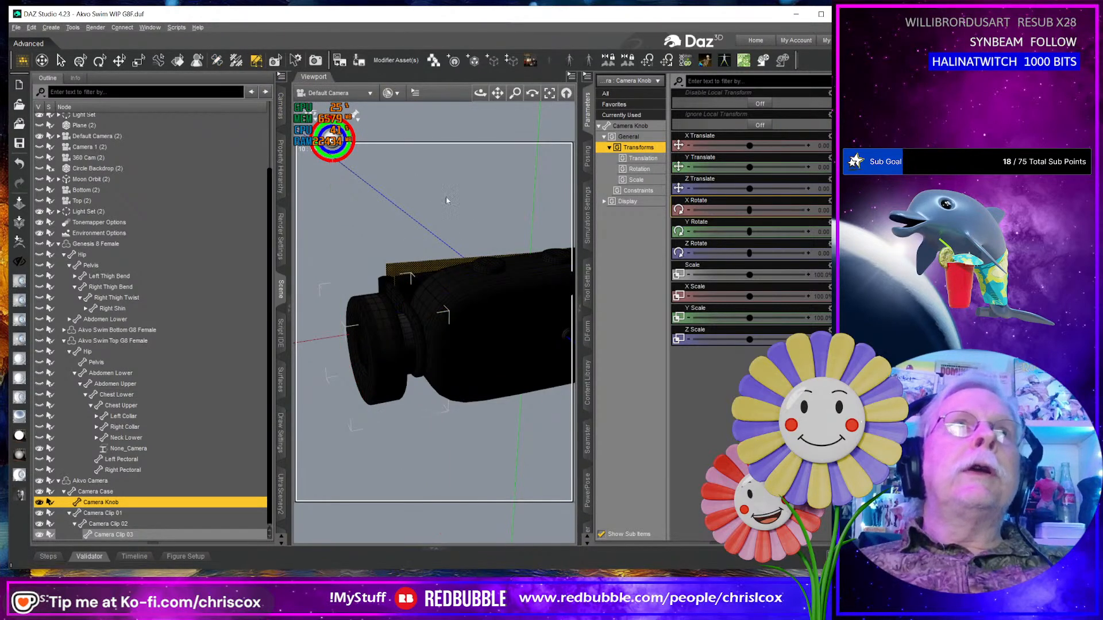
pyautogui.click(236, 61)
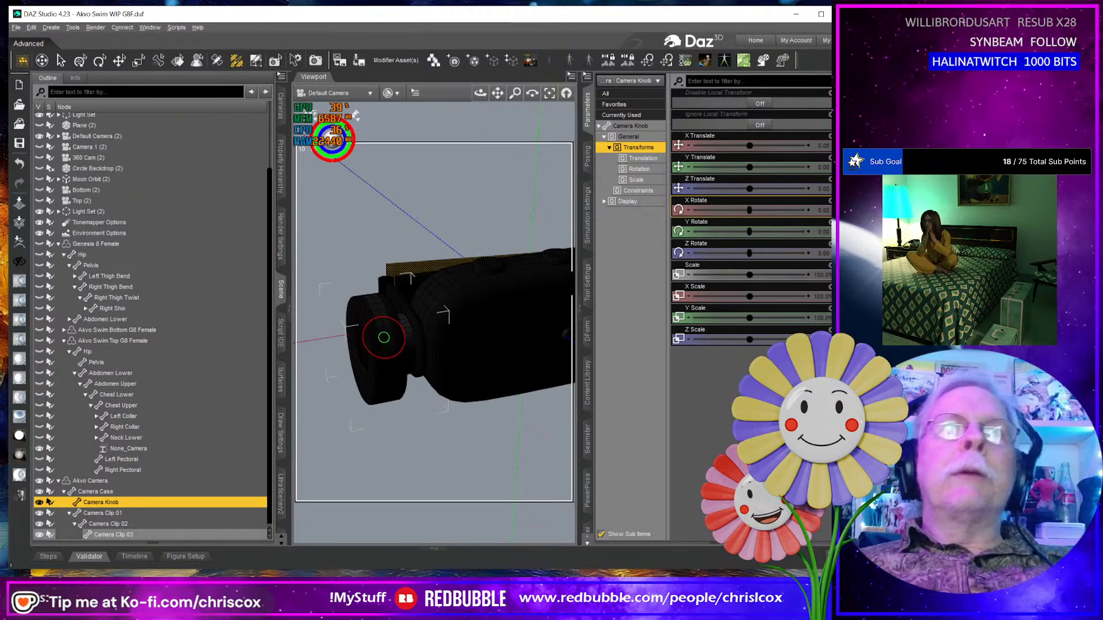
pyautogui.rightClick(384, 337)
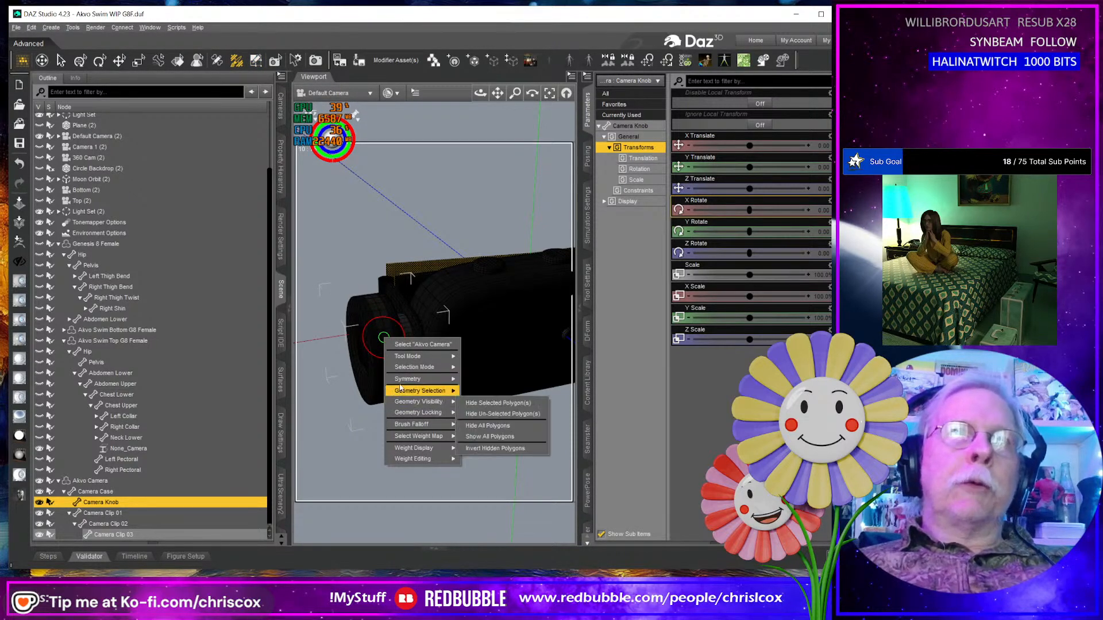
pyautogui.moveTo(402, 383)
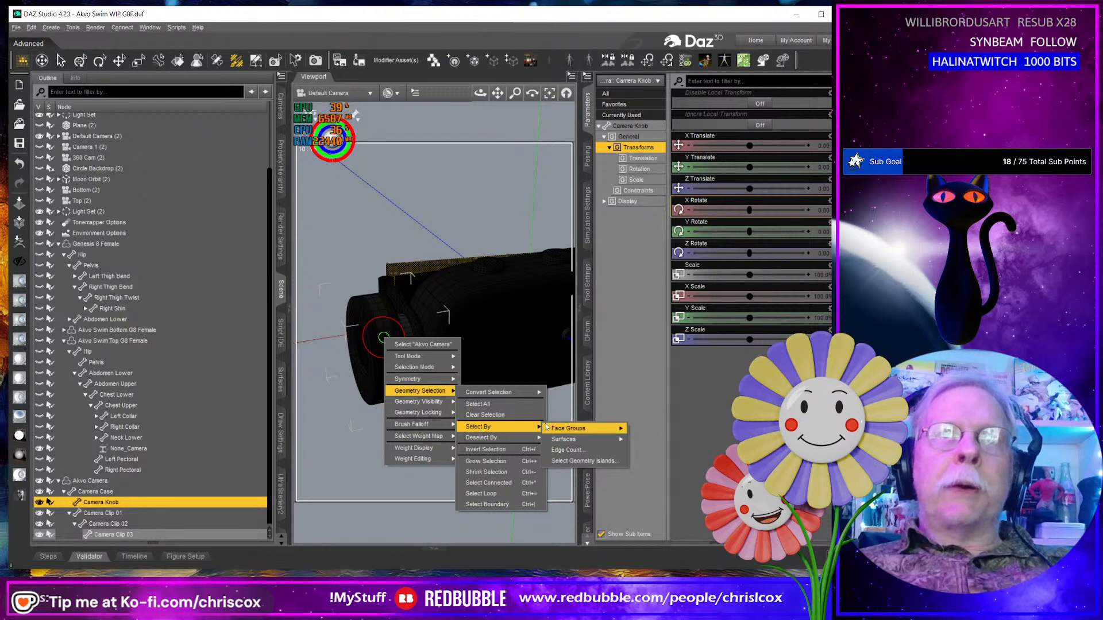
pyautogui.moveTo(574, 430)
pyautogui.click(664, 473)
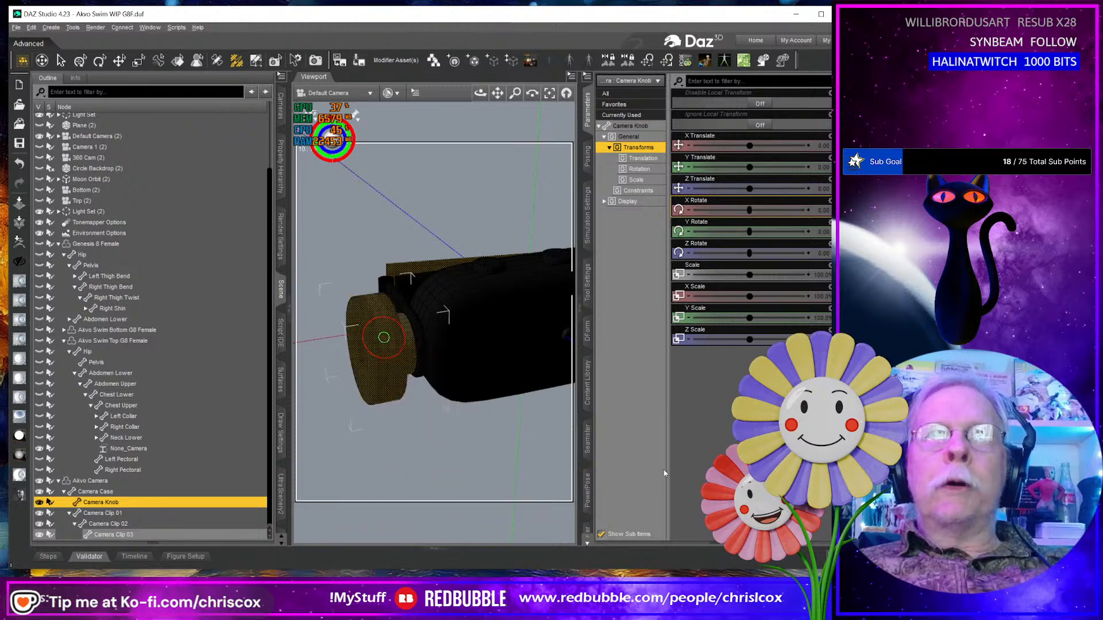
# Fill the selected faces with a weight of 100% for the Camera Knob bone.
pyautogui.rightClick(374, 348)
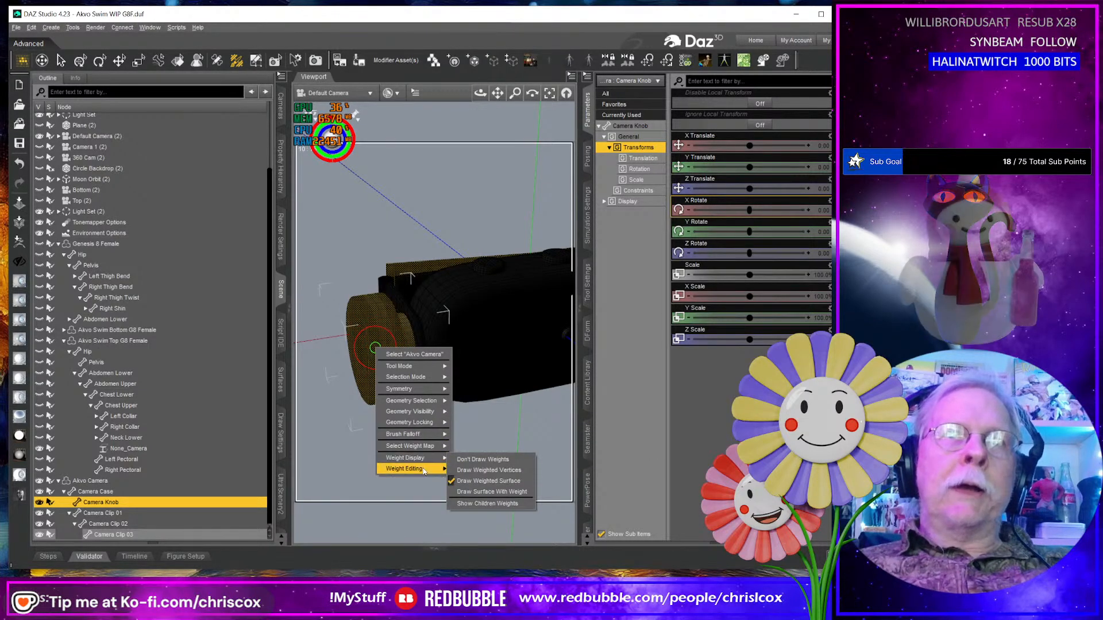
pyautogui.moveTo(425, 469)
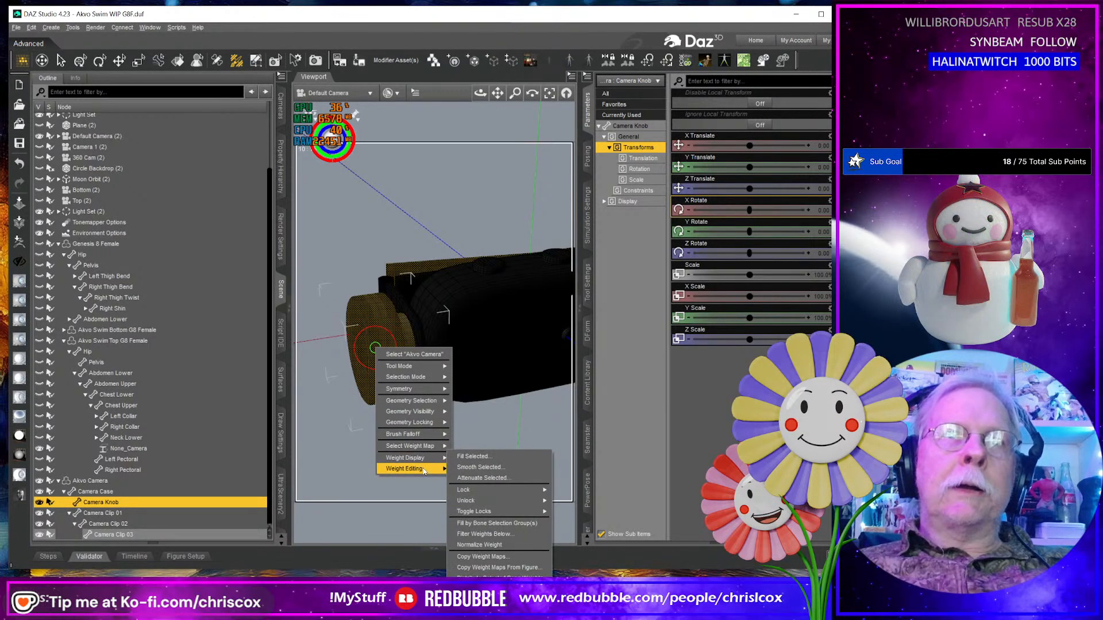
pyautogui.click(481, 457)
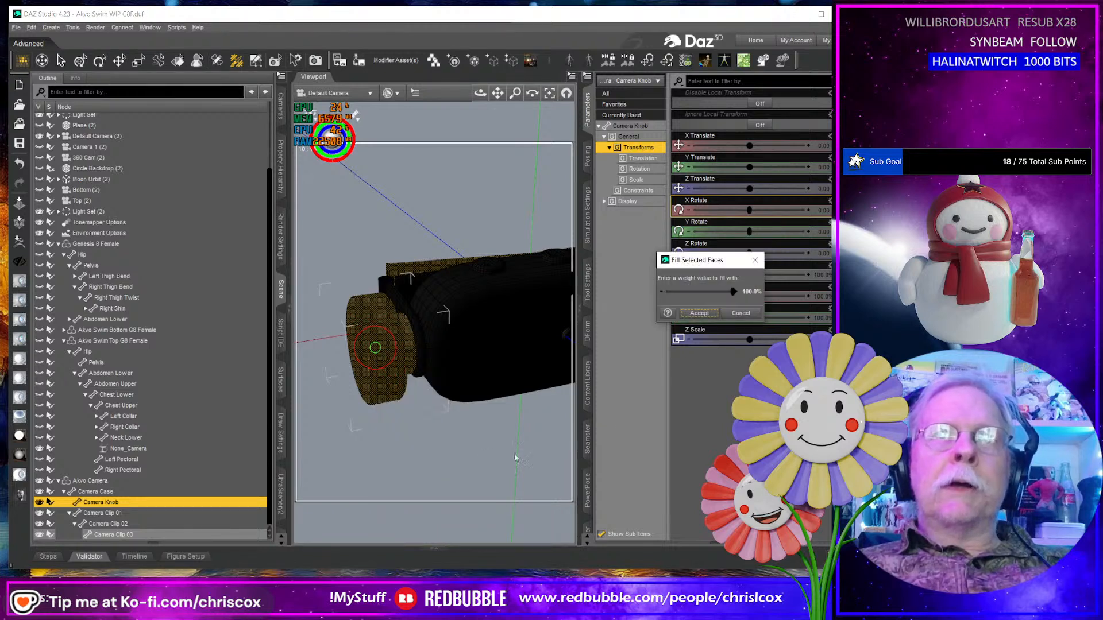
pyautogui.click(698, 313)
pyautogui.moveTo(543, 386); pyautogui.dragTo(509, 391, button='middle')
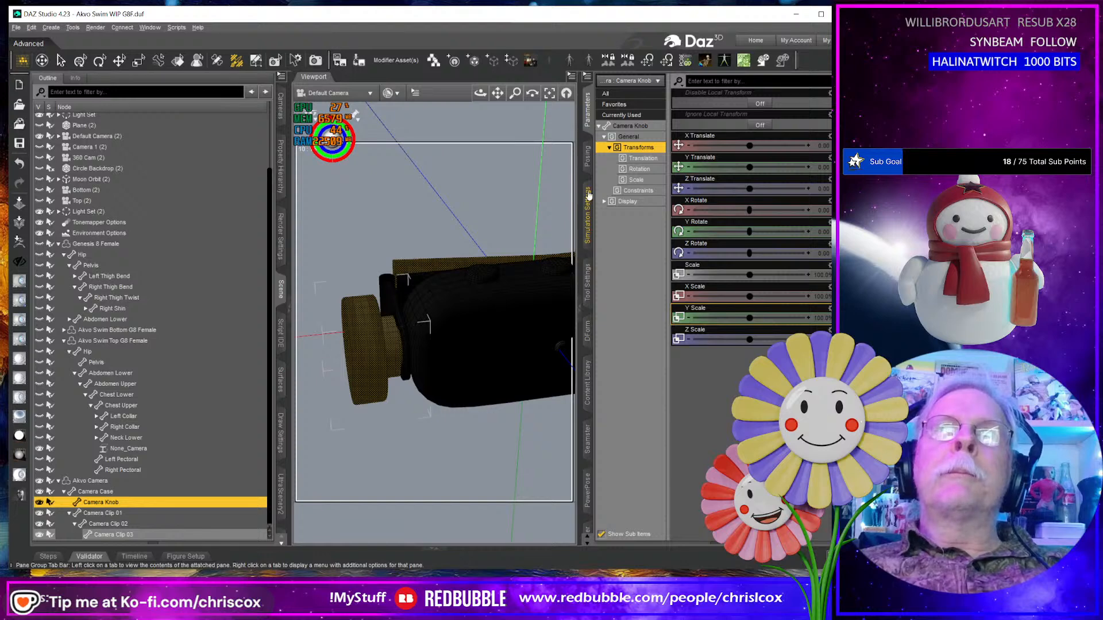
# Display the Camera Knob bone's General Weights map and clear the current geometry selection.
pyautogui.click(587, 278)
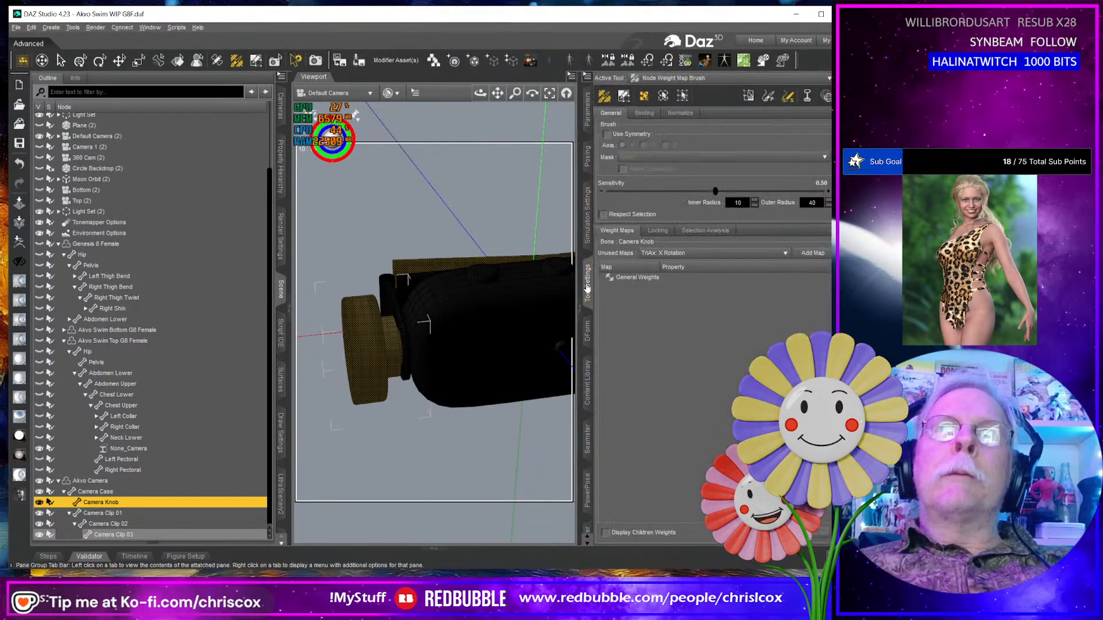
pyautogui.click(639, 278)
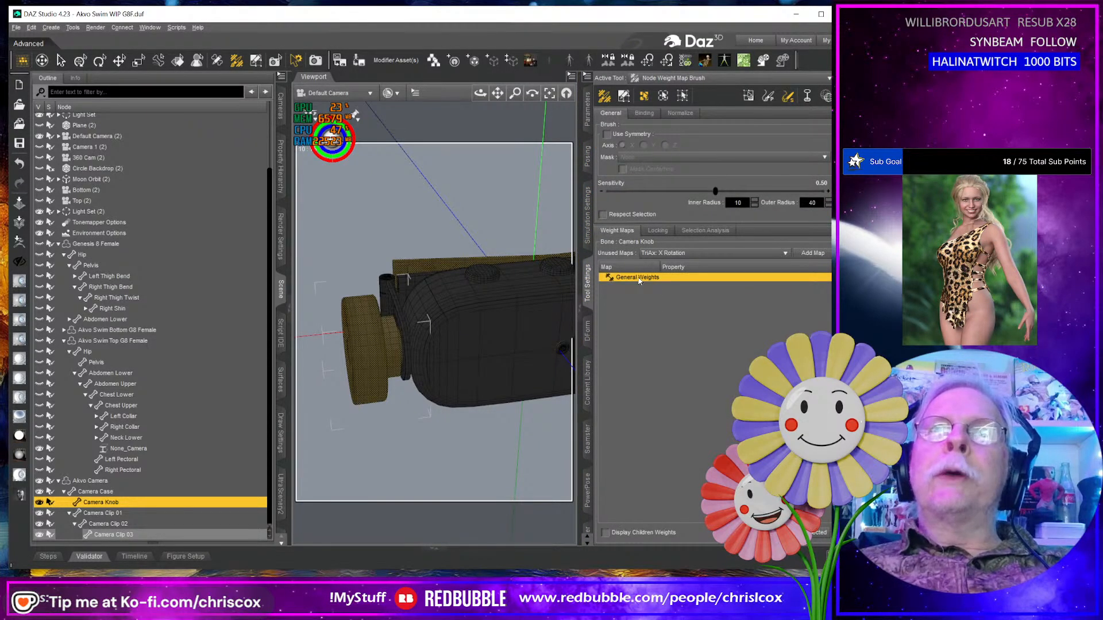
pyautogui.moveTo(464, 361)
pyautogui.mouseDown(button='middle')
pyautogui.moveTo(402, 322)
pyautogui.moveTo(371, 284)
pyautogui.mouseUp(button='middle')
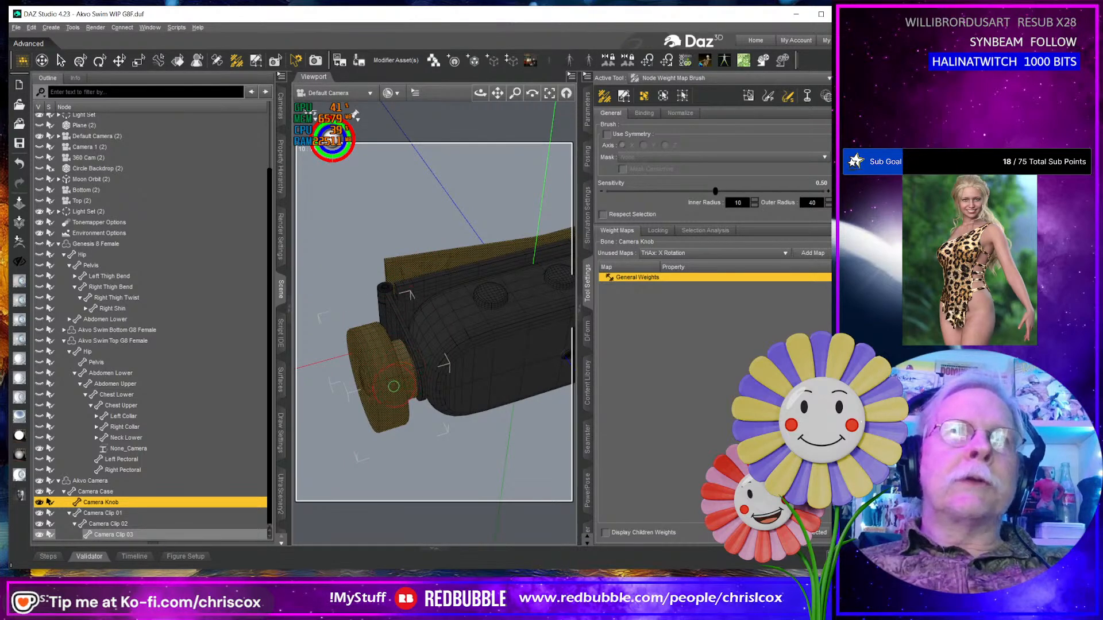
pyautogui.rightClick(393, 386)
pyautogui.moveTo(425, 440)
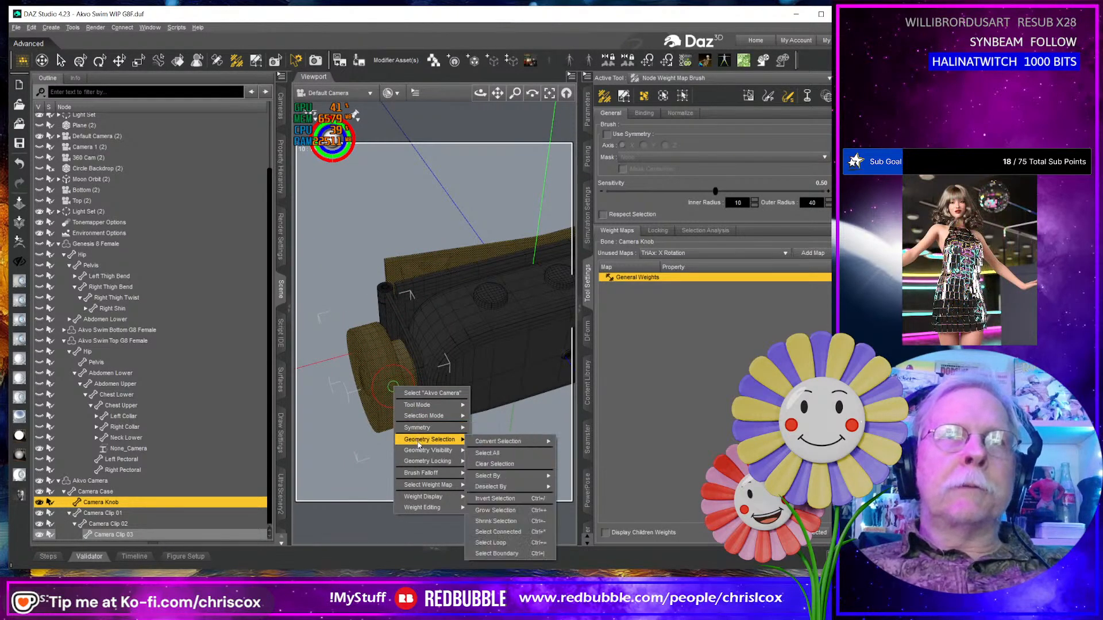
pyautogui.click(487, 465)
# Select the geometry of the Camera Knob face group and fill it with a weight of 100% in the General Weights map.
pyautogui.rightClick(394, 389)
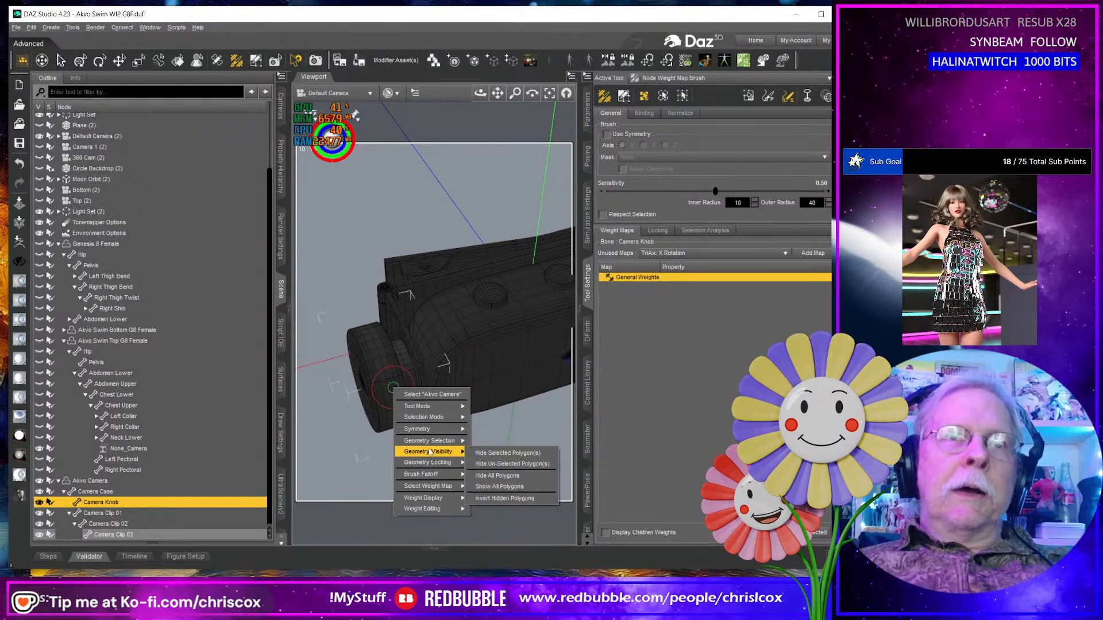
pyautogui.moveTo(429, 445)
pyautogui.moveTo(506, 477)
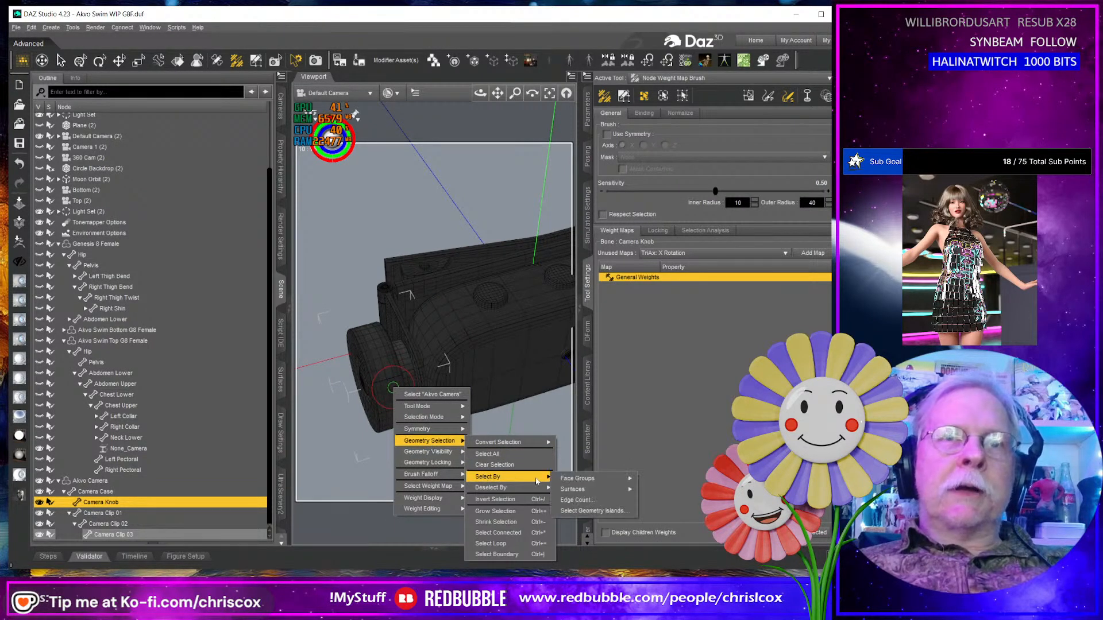
pyautogui.moveTo(569, 482)
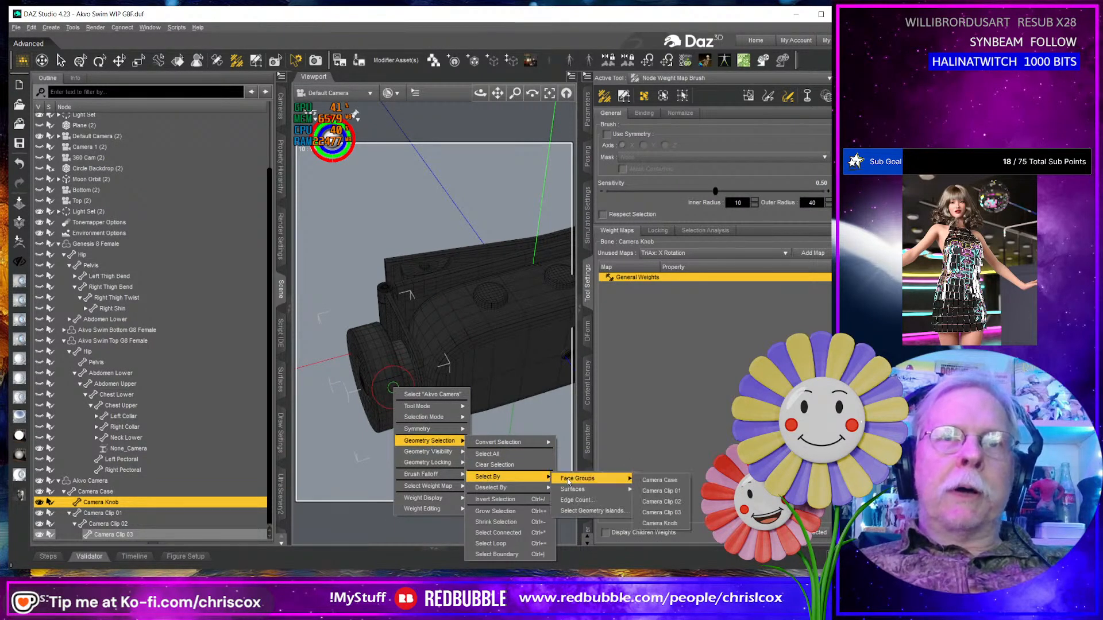
pyautogui.click(659, 523)
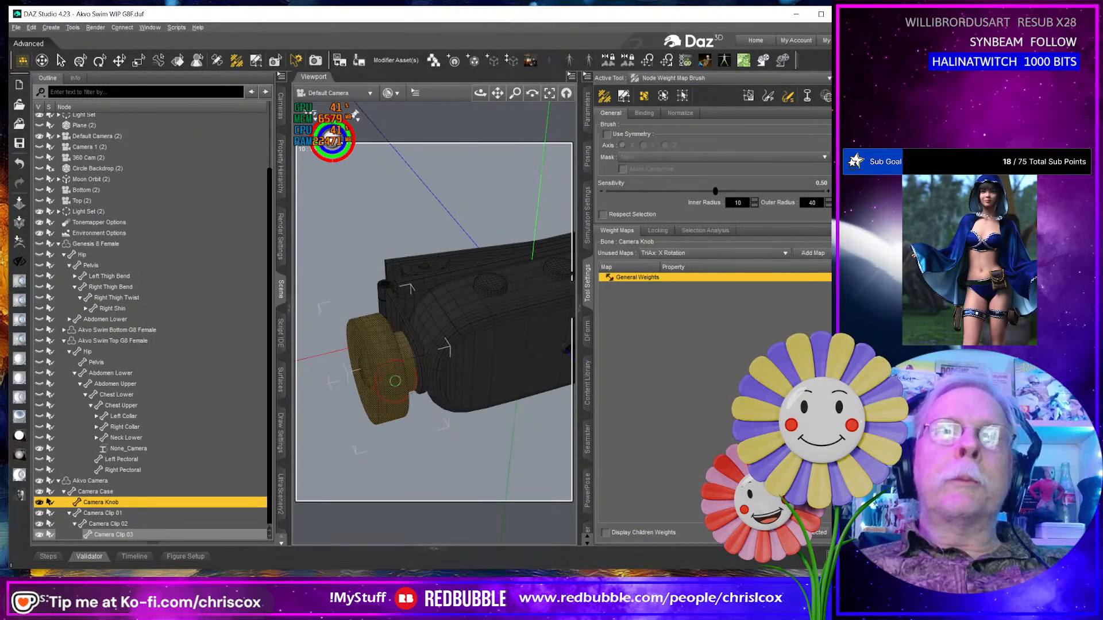
pyautogui.rightClick(394, 380)
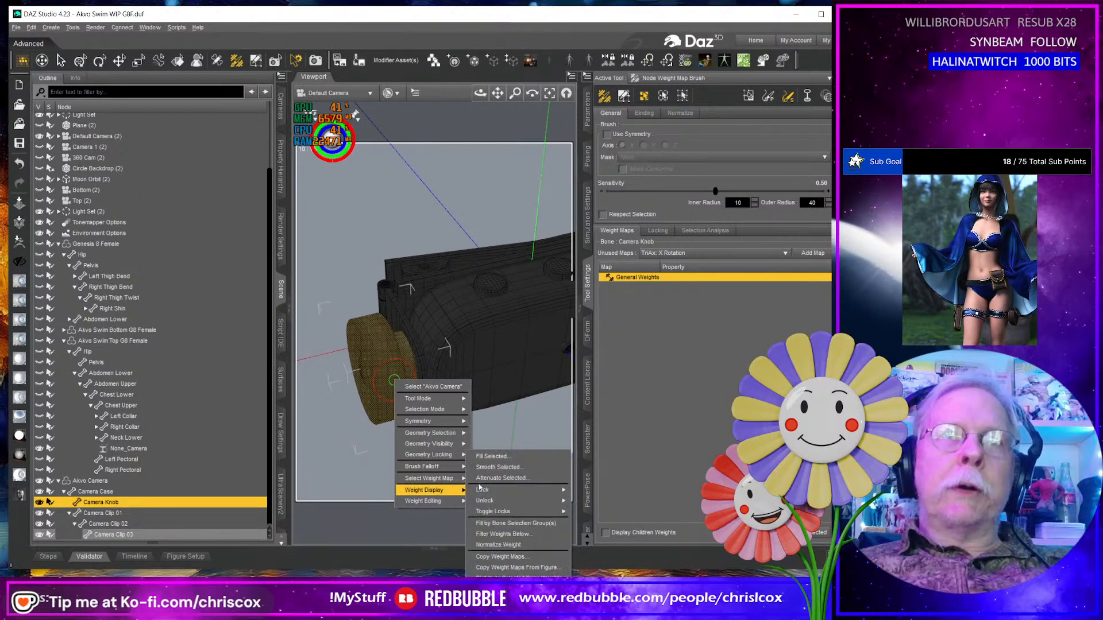
pyautogui.moveTo(448, 490)
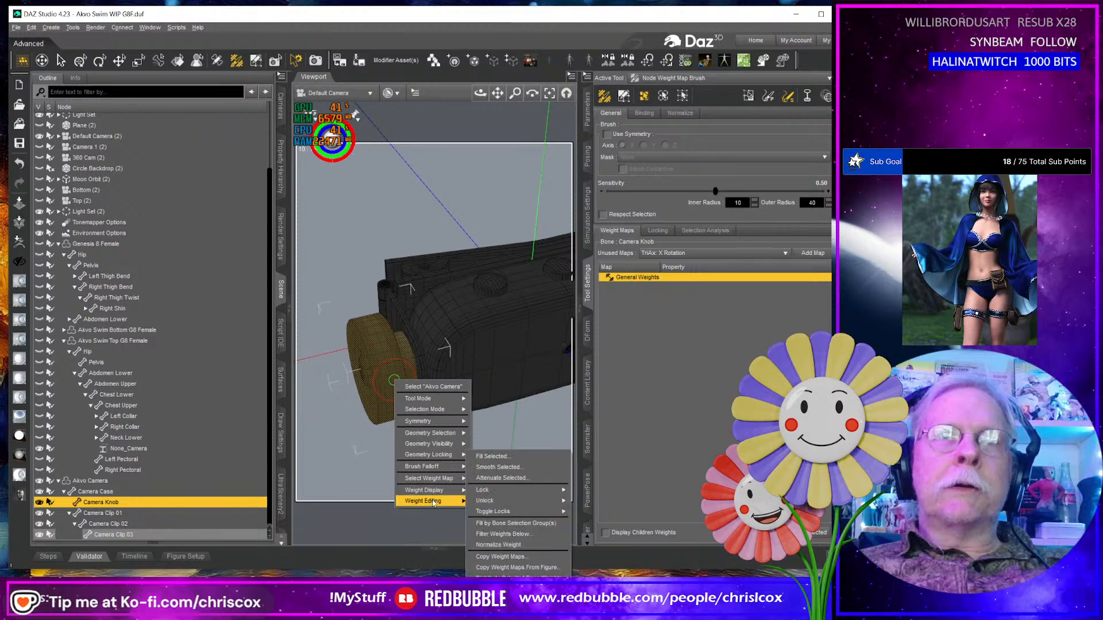
pyautogui.click(511, 458)
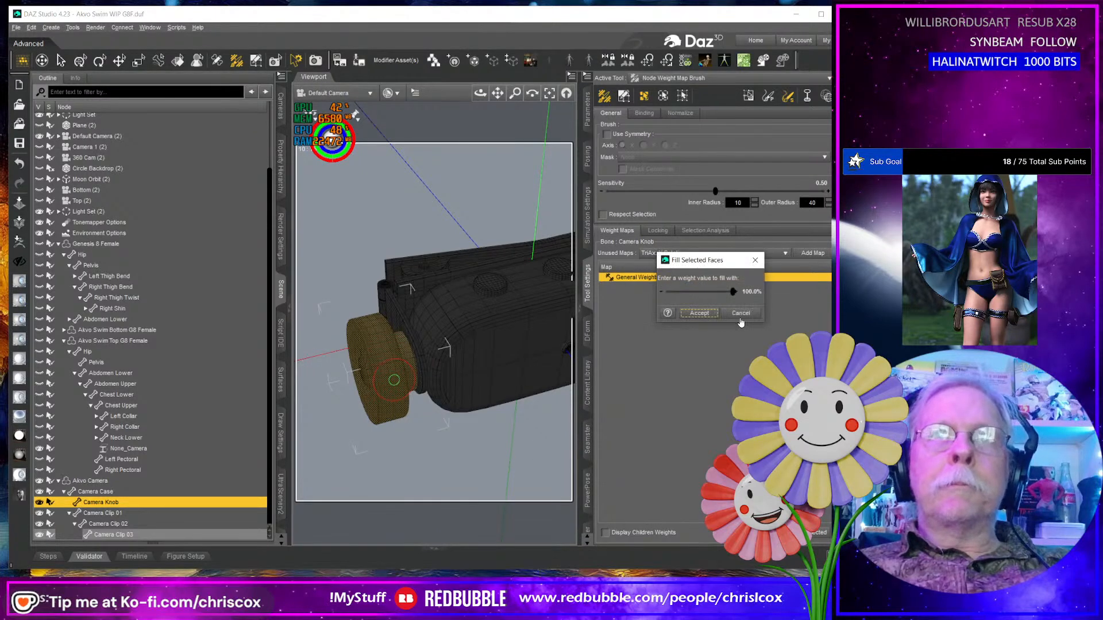
pyautogui.click(707, 313)
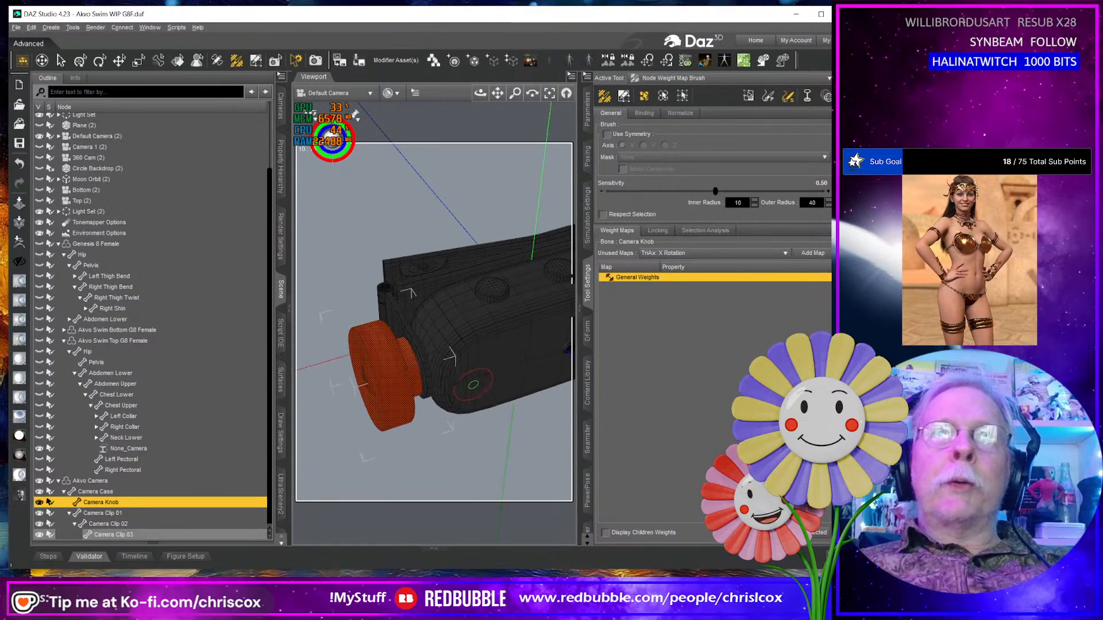
# Try moving the Camera Knob bone along X to test its weights, and undo the move.
pyautogui.click(587, 110)
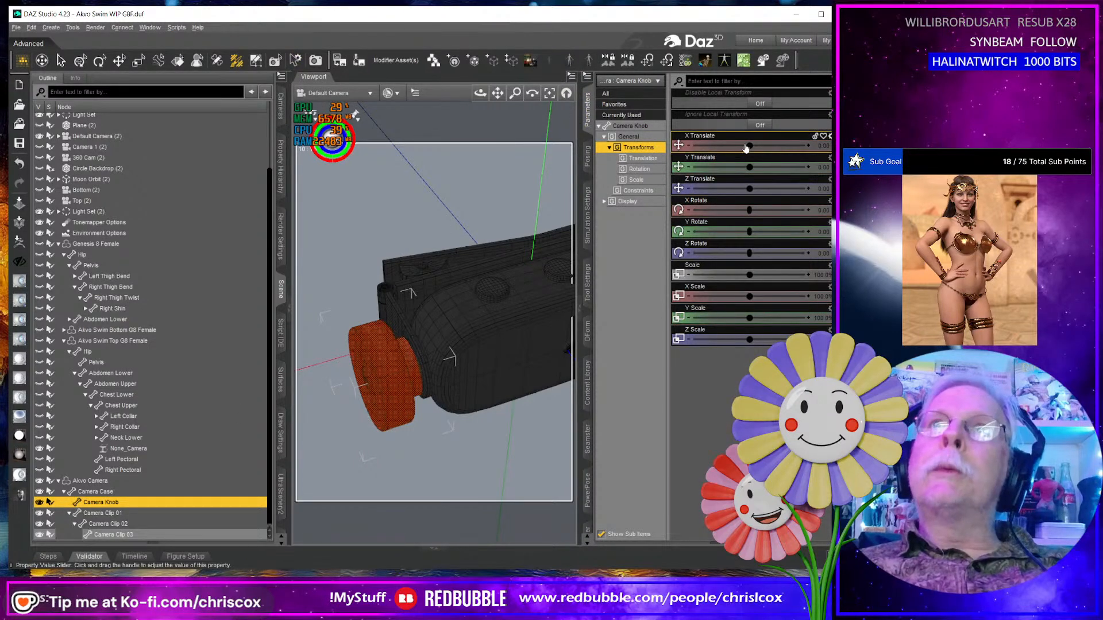
pyautogui.moveTo(749, 146); pyautogui.dragTo(759, 145)
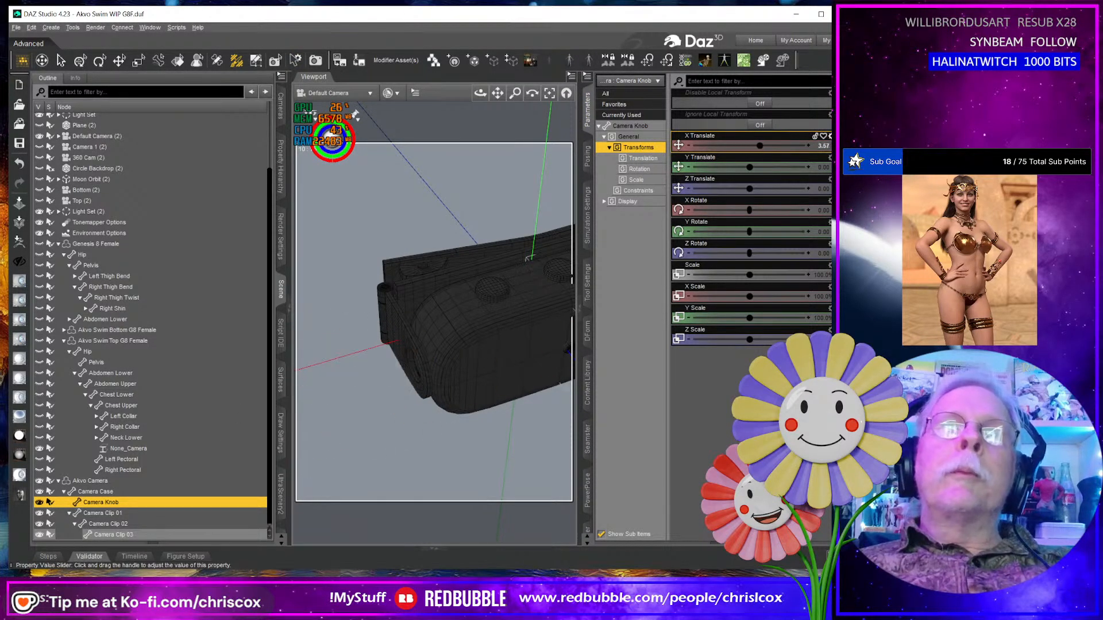
pyautogui.hotkey('ctrl', 'z')
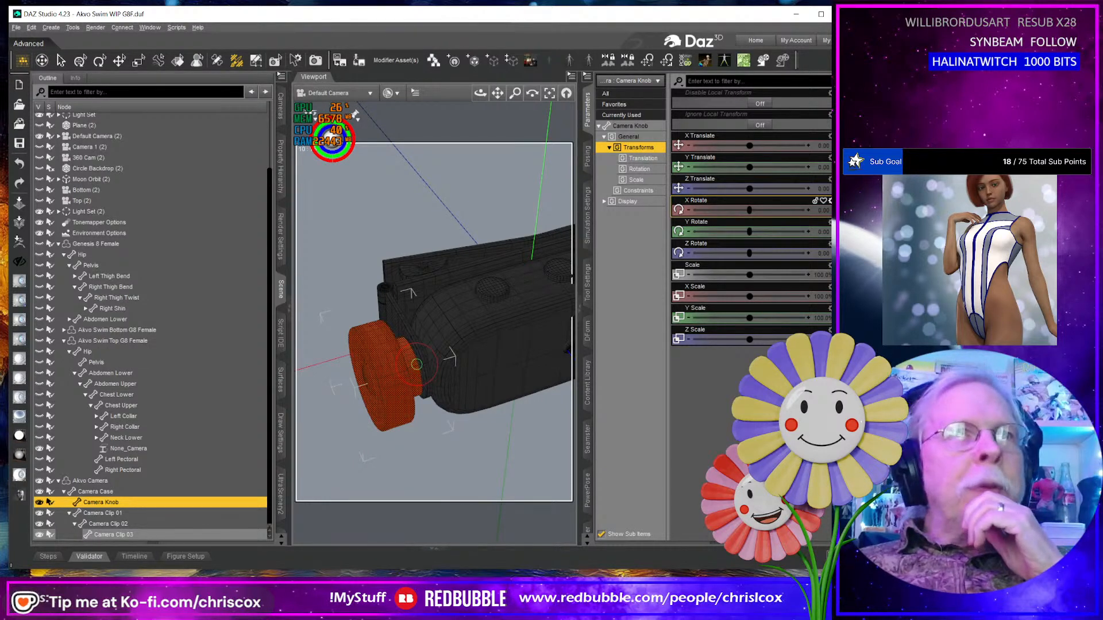
# Turn on Edit Mode for the Camera Knob bone's parameters.
pyautogui.moveTo(480, 93); pyautogui.dragTo(475, 58)
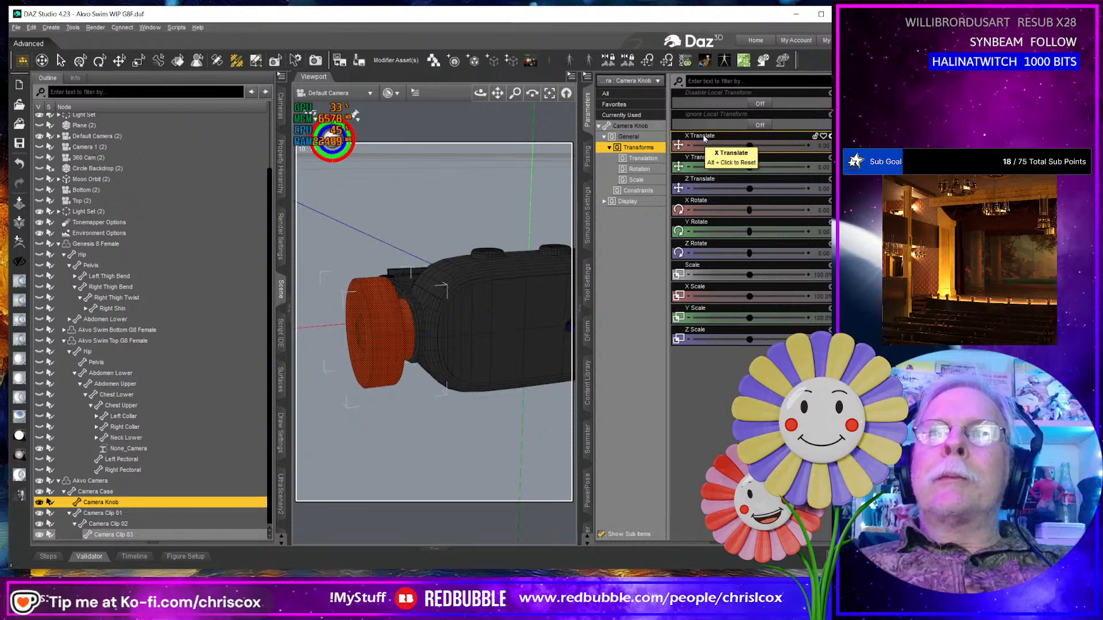
pyautogui.rightClick(631, 287)
pyautogui.click(643, 287)
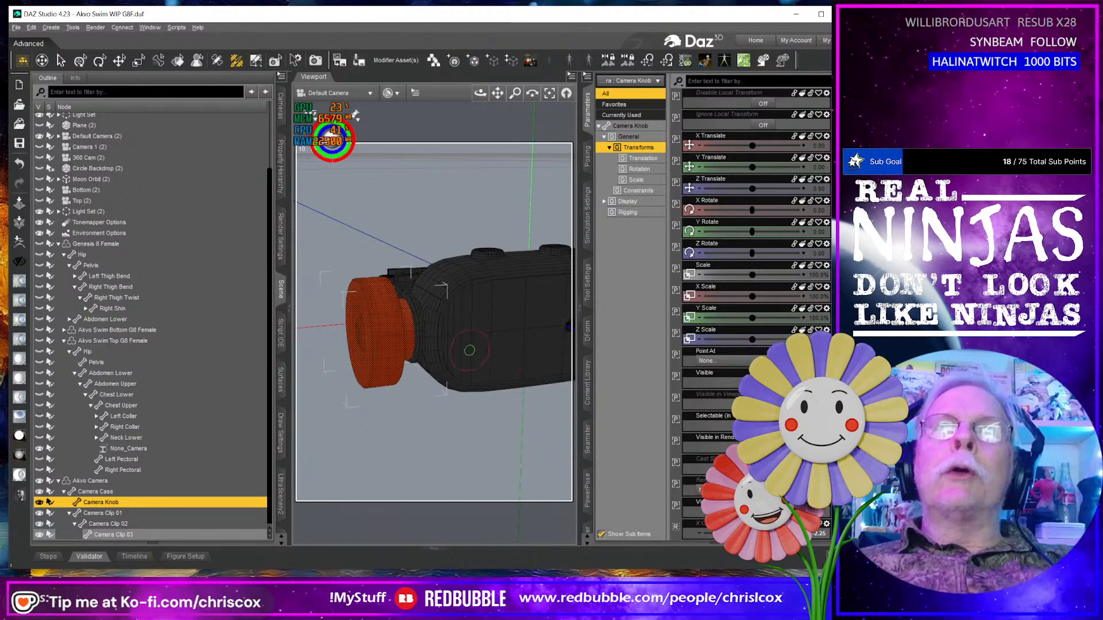
# Try rotating the Camera Knob bone about X by about 47 degrees and undo the rotation.
pyautogui.moveTo(468, 348)
pyautogui.mouseDown(button='middle')
pyautogui.moveTo(443, 324)
pyautogui.moveTo(459, 334)
pyautogui.mouseUp(button='middle')
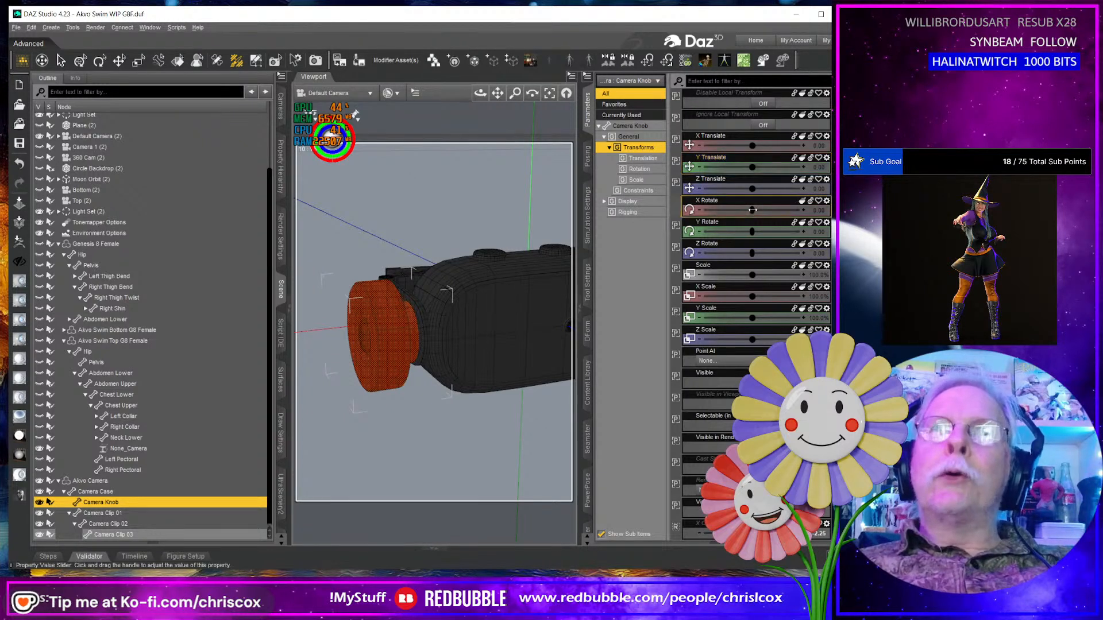
pyautogui.moveTo(752, 210); pyautogui.dragTo(768, 211)
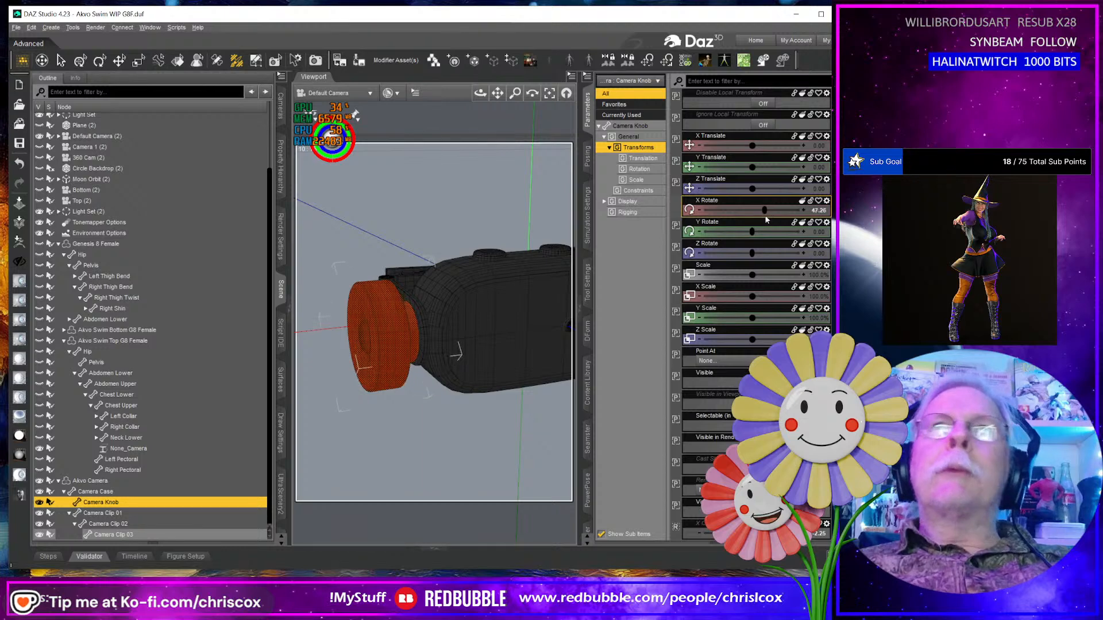
pyautogui.hotkey('ctrl', 'z')
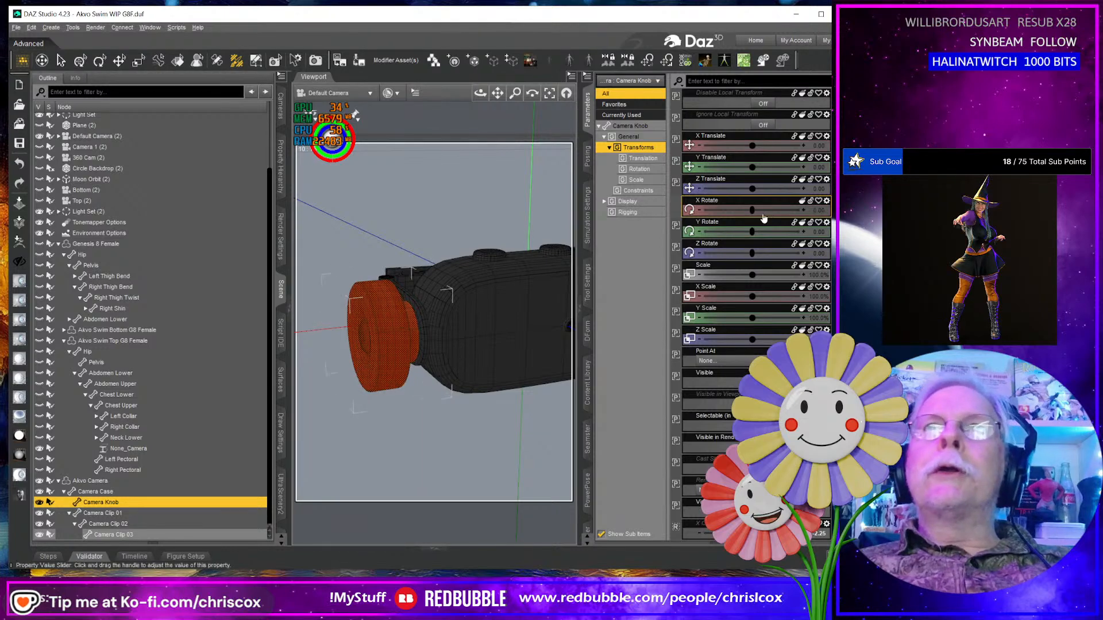
# Hide the Camera Knob bone's Y and Z Translate, Y and Z Rotate, and all Scale parameters.
pyautogui.click(721, 223)
pyautogui.keyDown('ctrl'); pyautogui.click(719, 244); pyautogui.keyUp('ctrl')
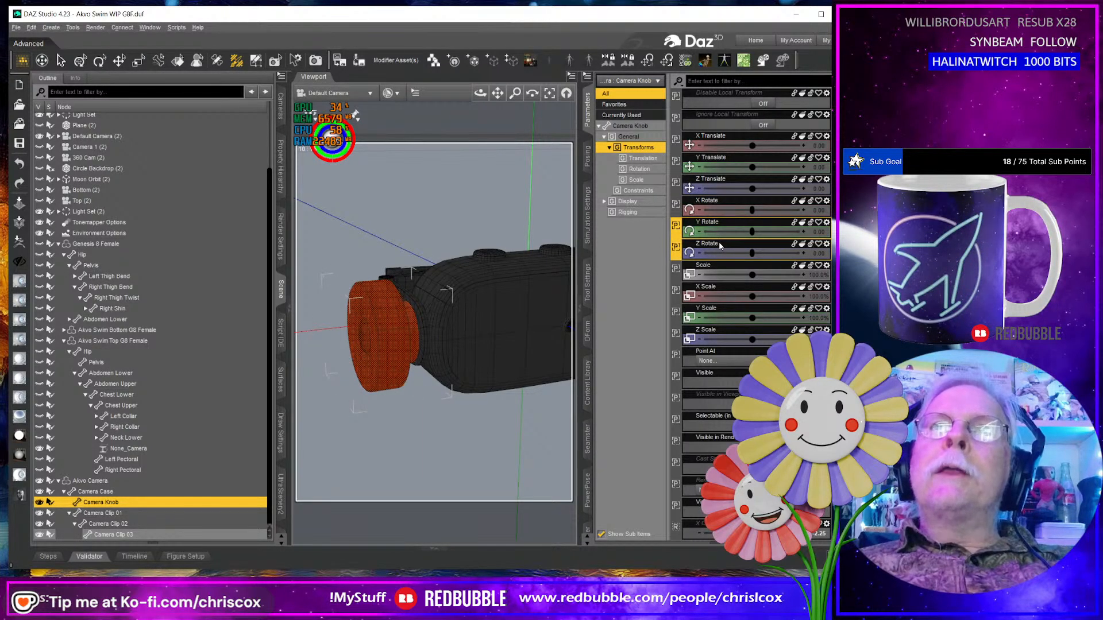
pyautogui.click(720, 330)
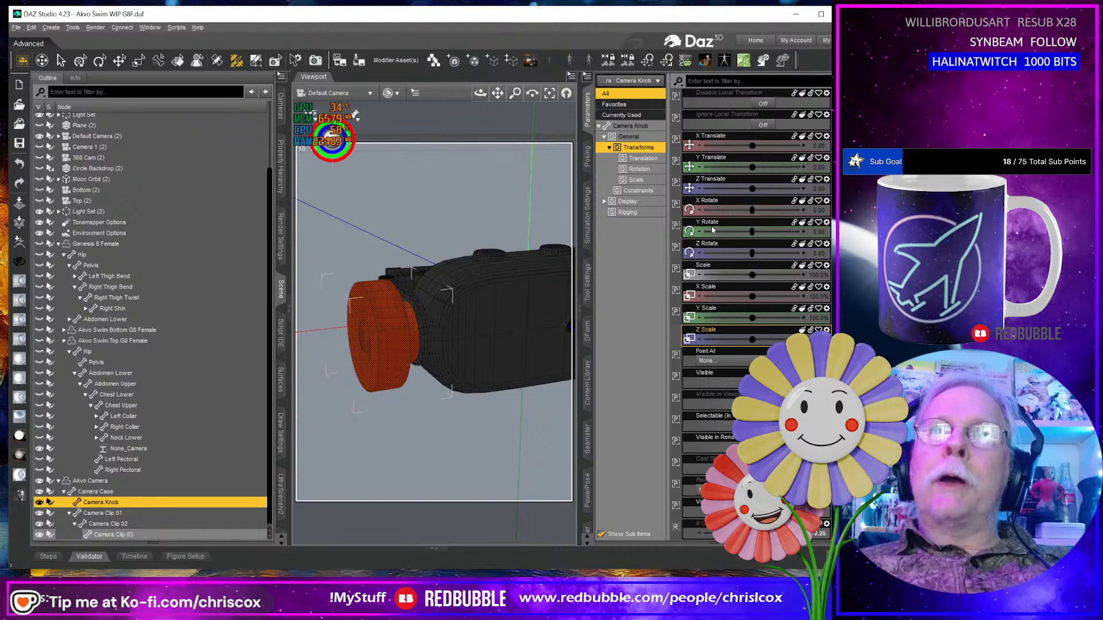
pyautogui.keyDown('shift'); pyautogui.click(712, 225); pyautogui.keyUp('shift')
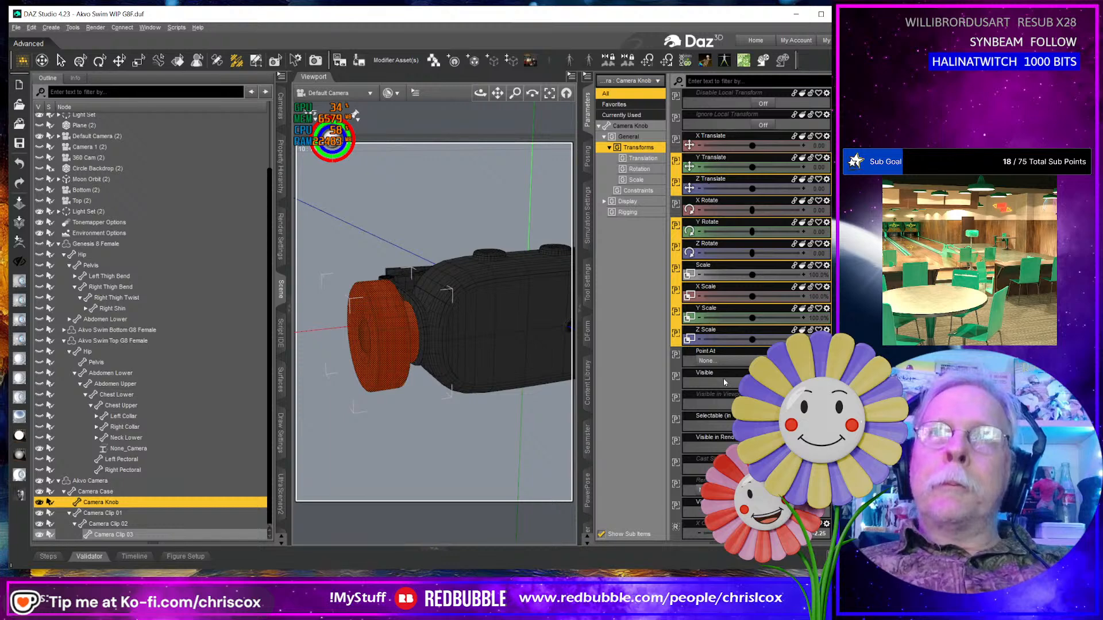
pyautogui.rightClick(714, 159)
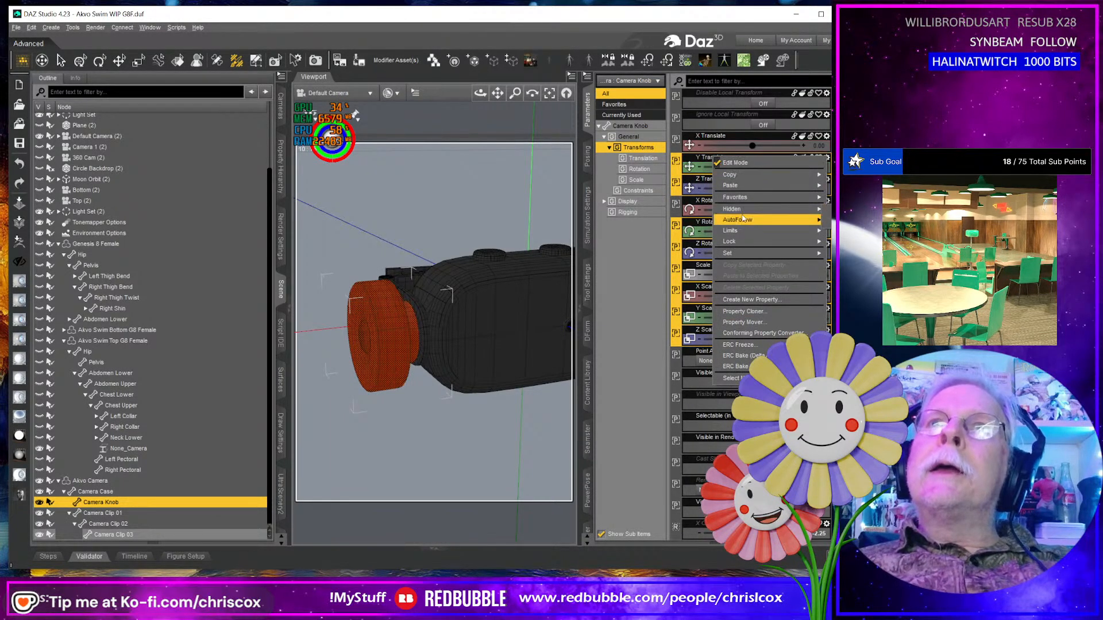
pyautogui.click(830, 210)
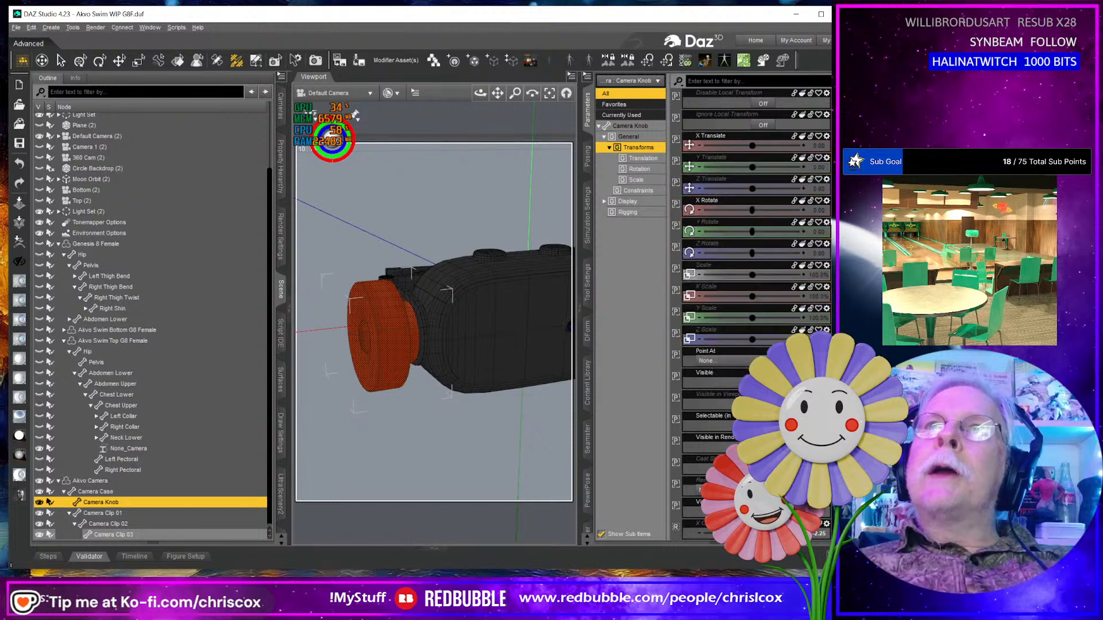
pyautogui.moveTo(764, 277)
pyautogui.mouseDown()
pyautogui.moveTo(749, 277)
pyautogui.moveTo(757, 261)
pyautogui.mouseUp()
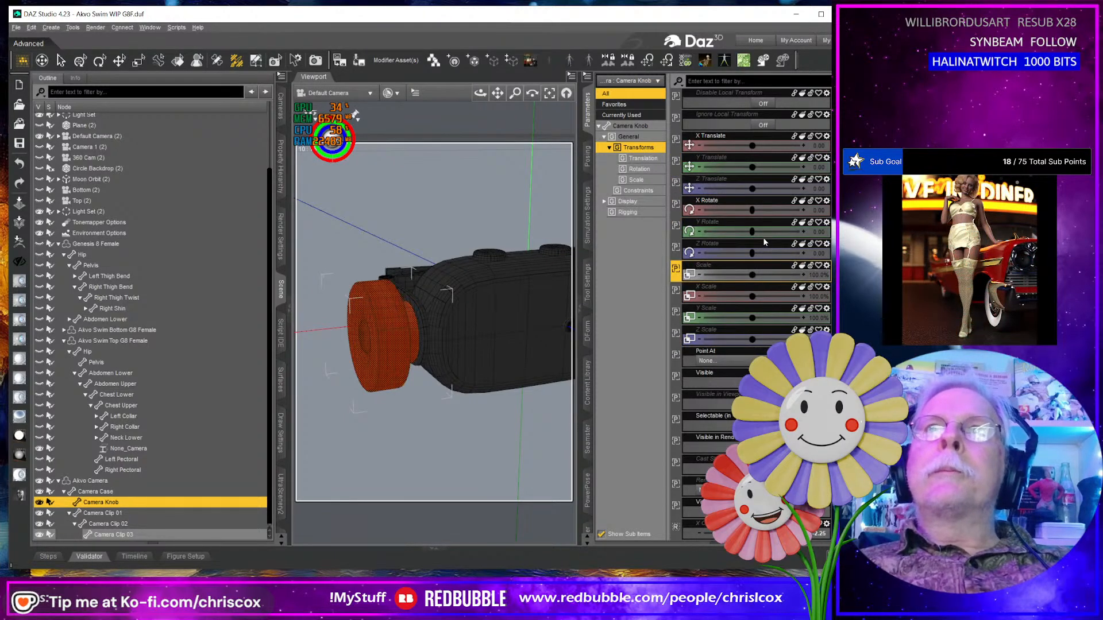
# Relabel the Camera Knob bone's X Rotate parameter as Twist.
pyautogui.click(719, 204)
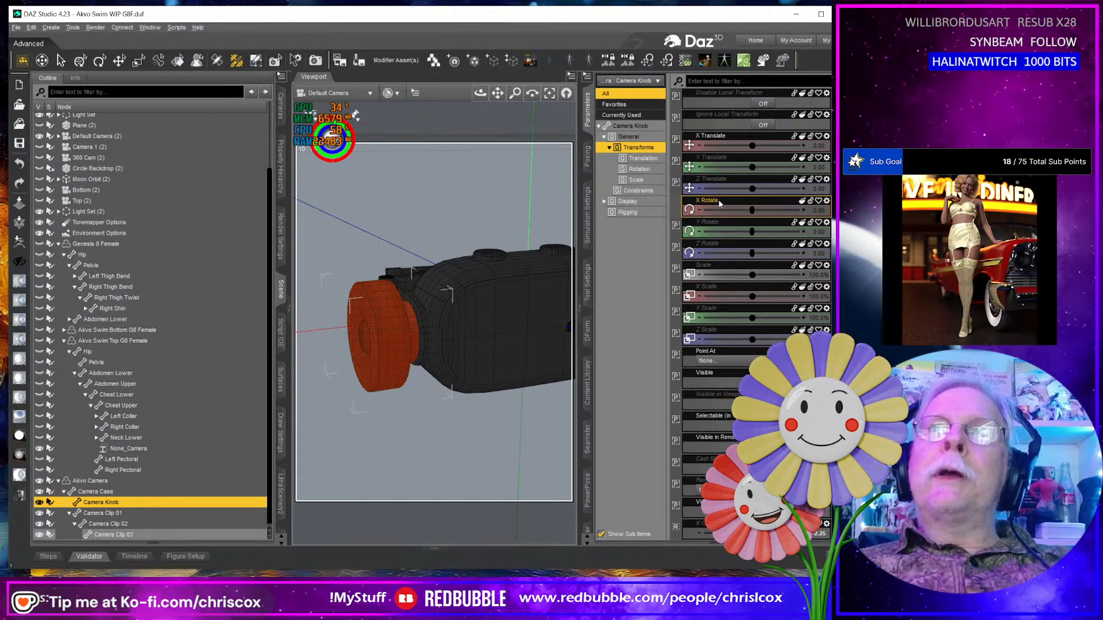
pyautogui.click(827, 202)
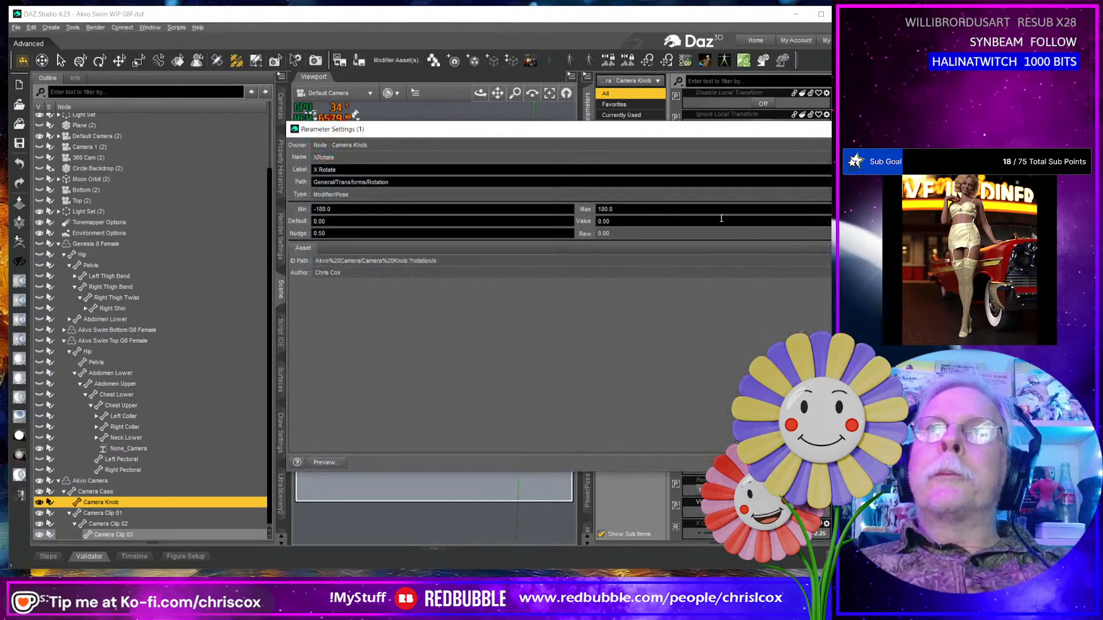
pyautogui.moveTo(357, 170); pyautogui.dragTo(294, 170)
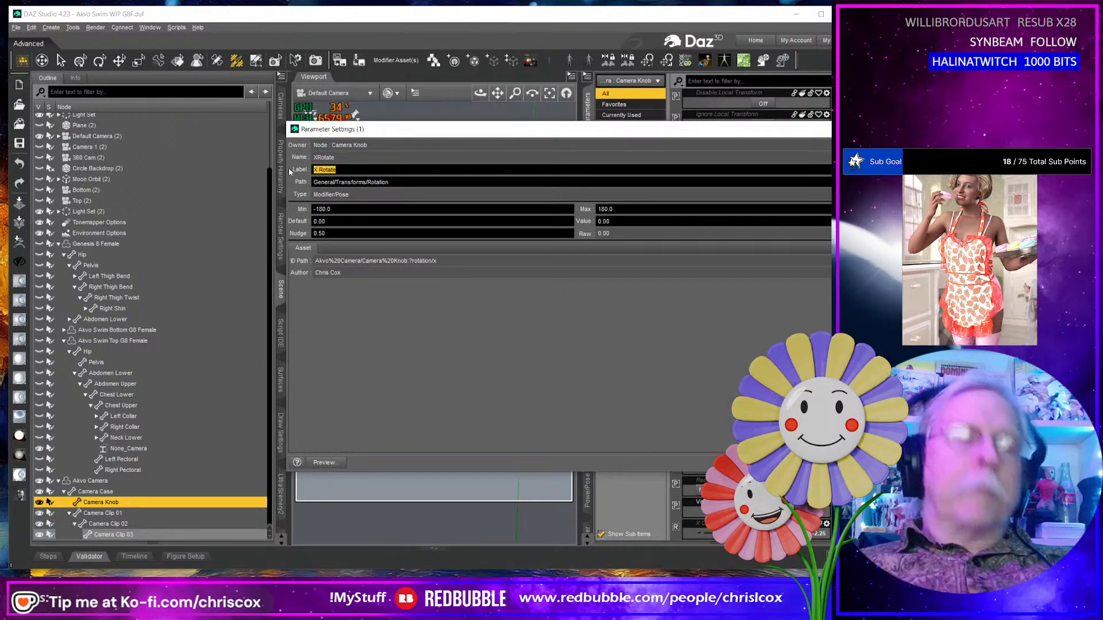
pyautogui.write('Twist')
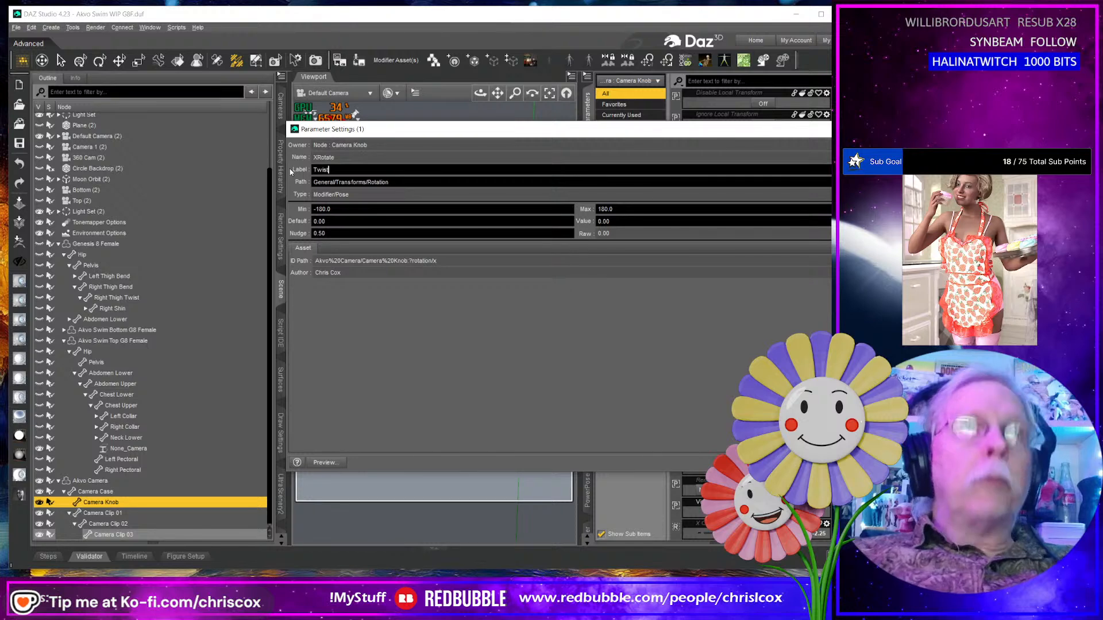
pyautogui.press('Return')
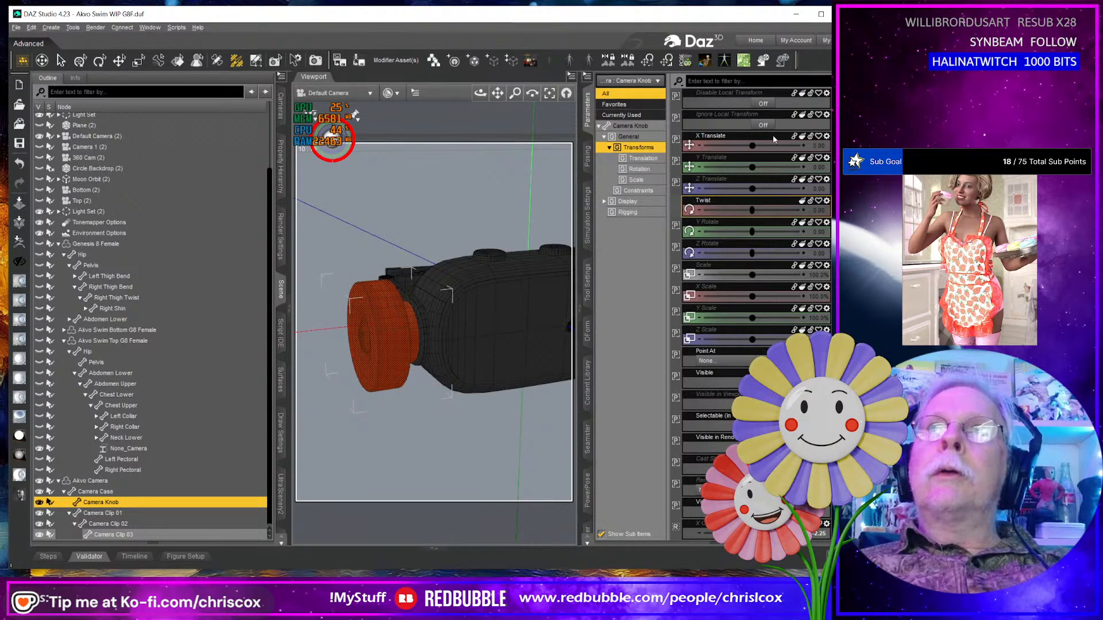
# Relabel the Camera Knob bone's X Translate parameter as Side-Side.
pyautogui.click(733, 139)
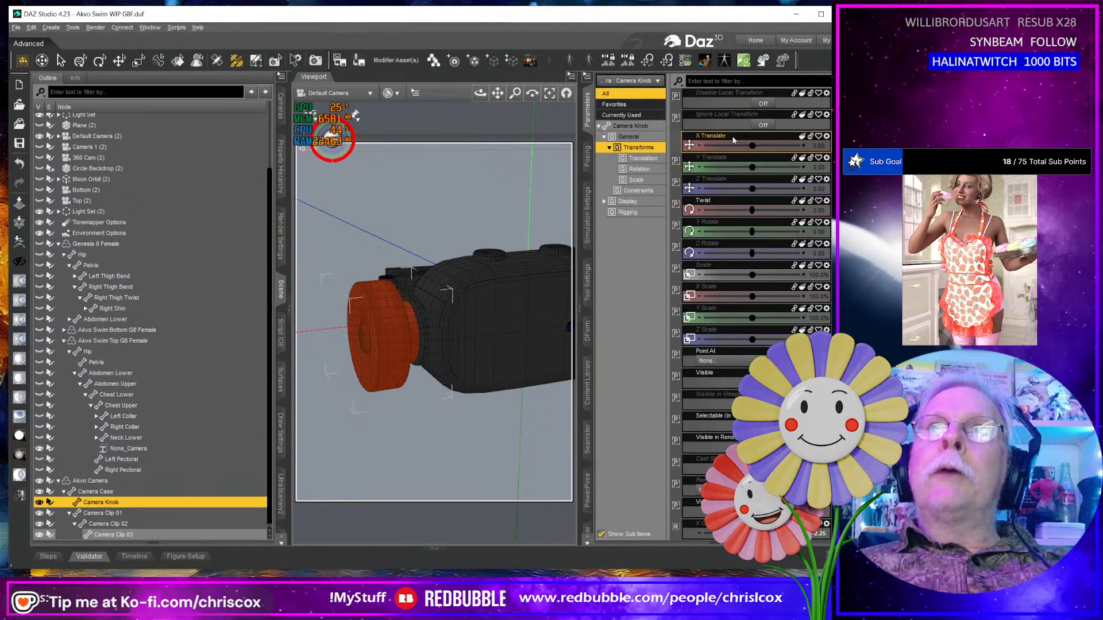
pyautogui.click(828, 137)
pyautogui.click(831, 148)
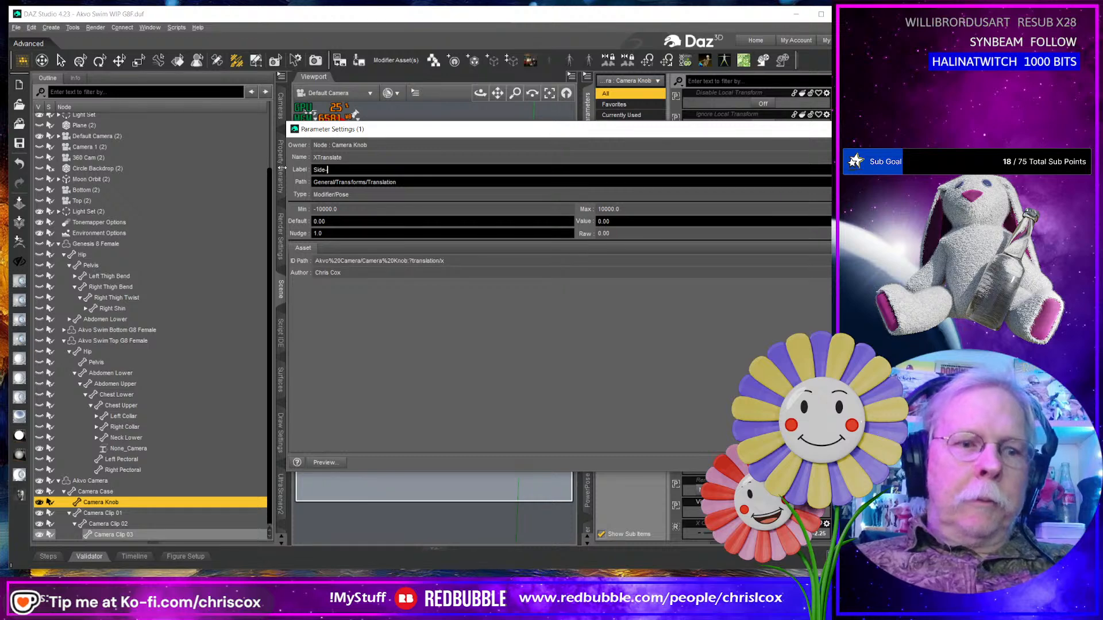
pyautogui.write('Side-Side')
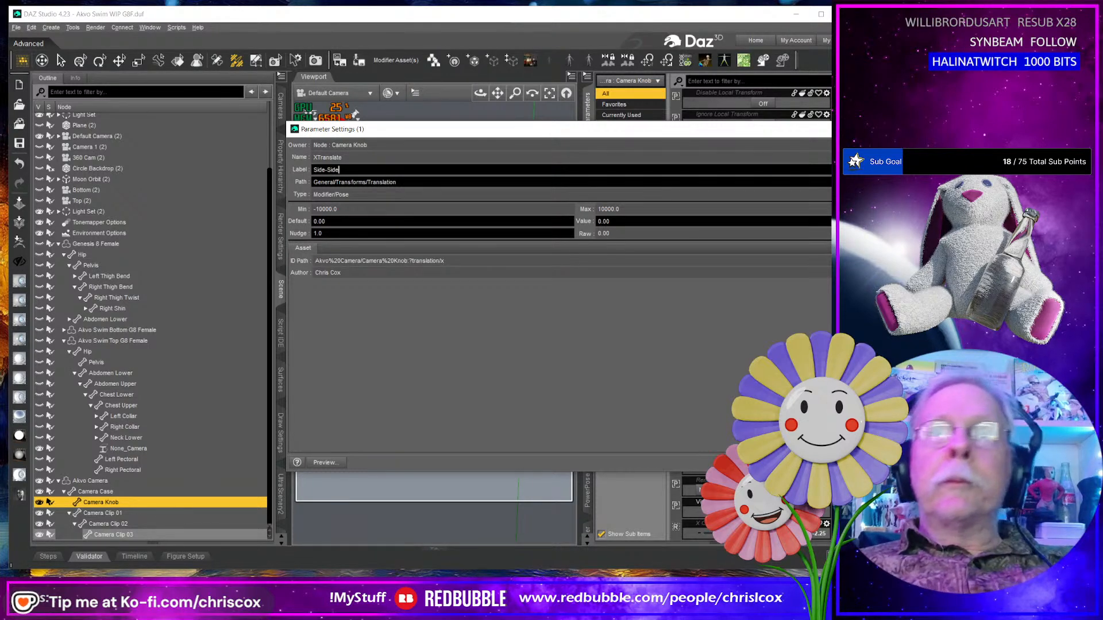
pyautogui.press('Return')
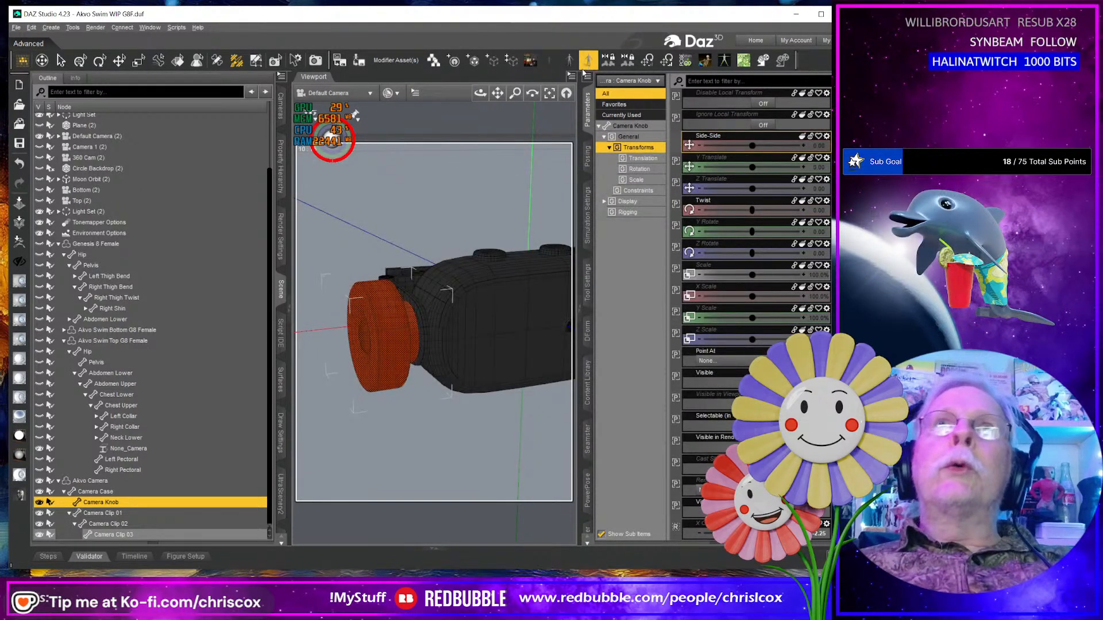
# Turn off the display of hidden properties, try the Camera Knob's slider and undo the move.
pyautogui.click(586, 79)
pyautogui.moveTo(618, 84)
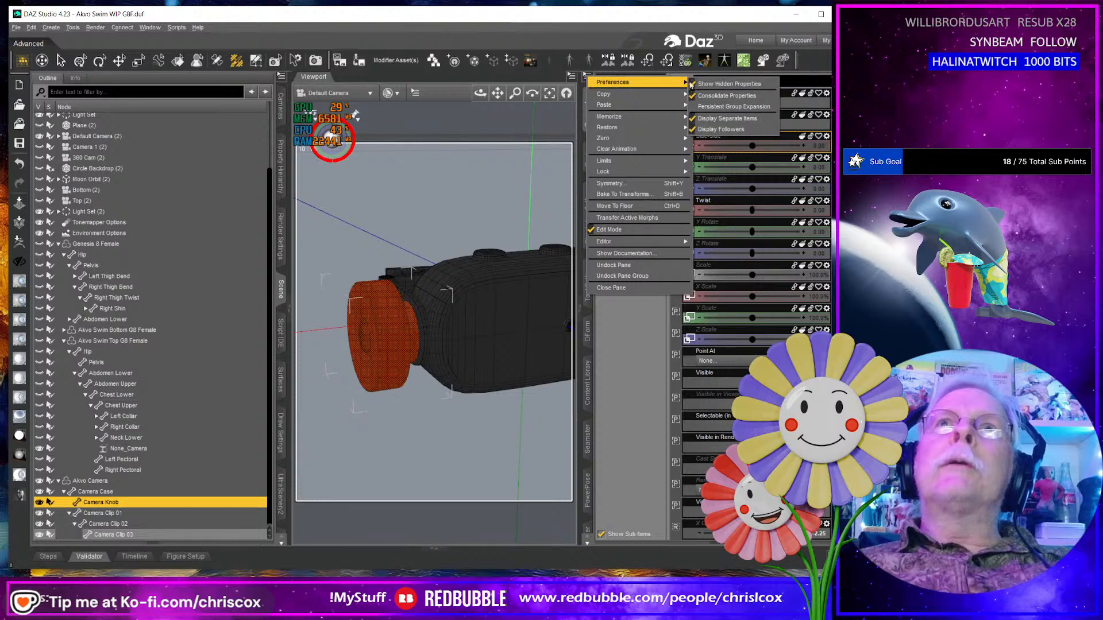
pyautogui.click(712, 83)
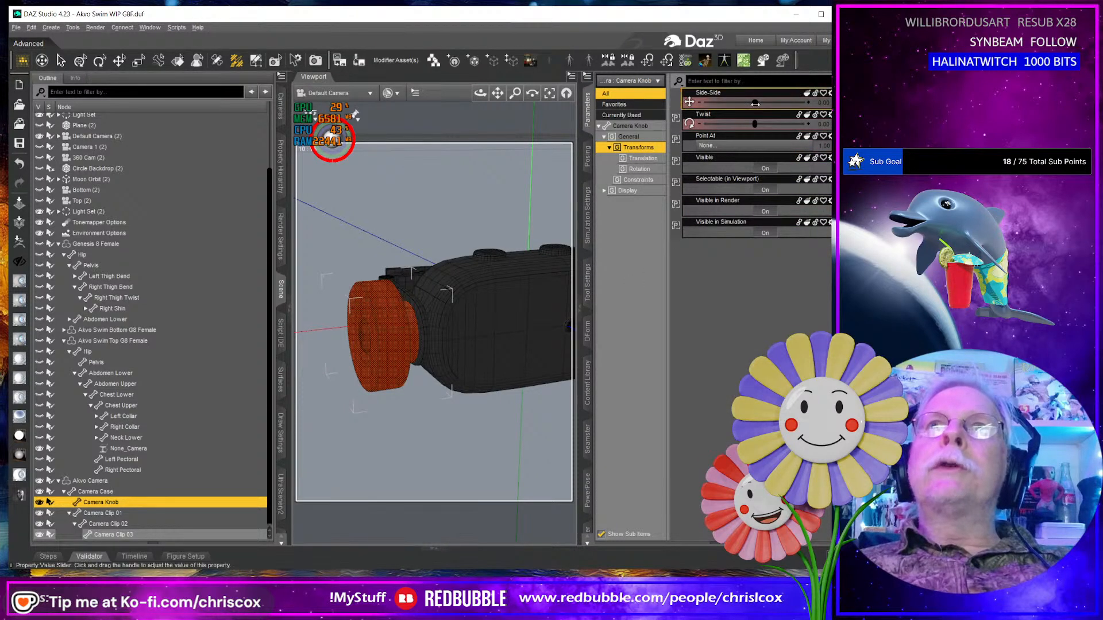
pyautogui.moveTo(754, 102); pyautogui.dragTo(754, 126)
pyautogui.hotkey('ctrl', 'z')
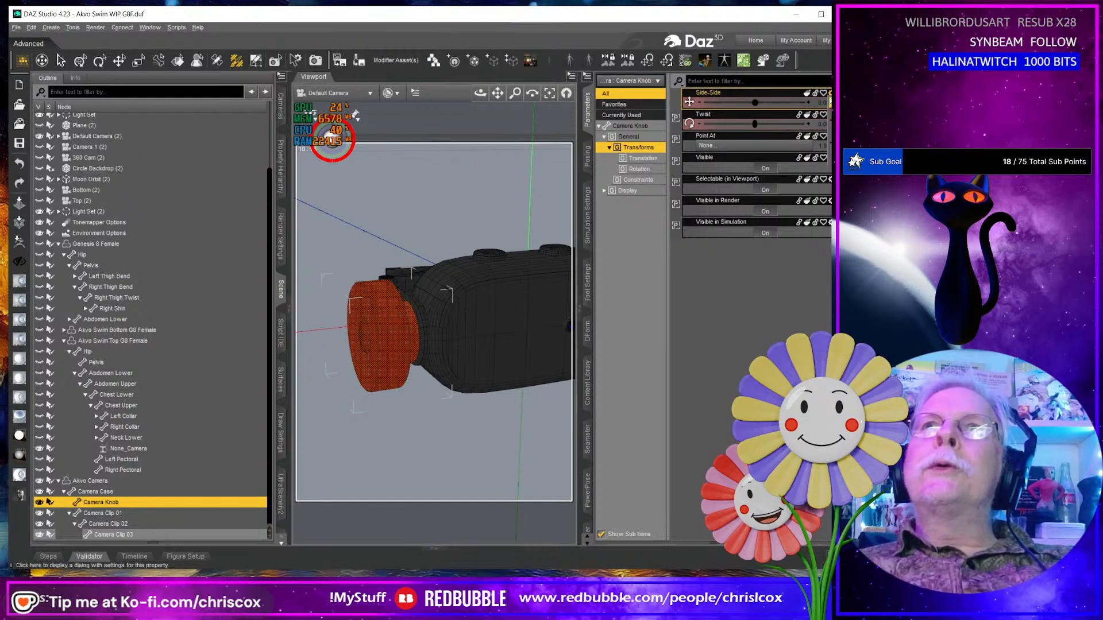
# Limit the Camera Knob's Side-Side parameter to a minimum of -10 and a maximum of 0.
pyautogui.click(829, 93)
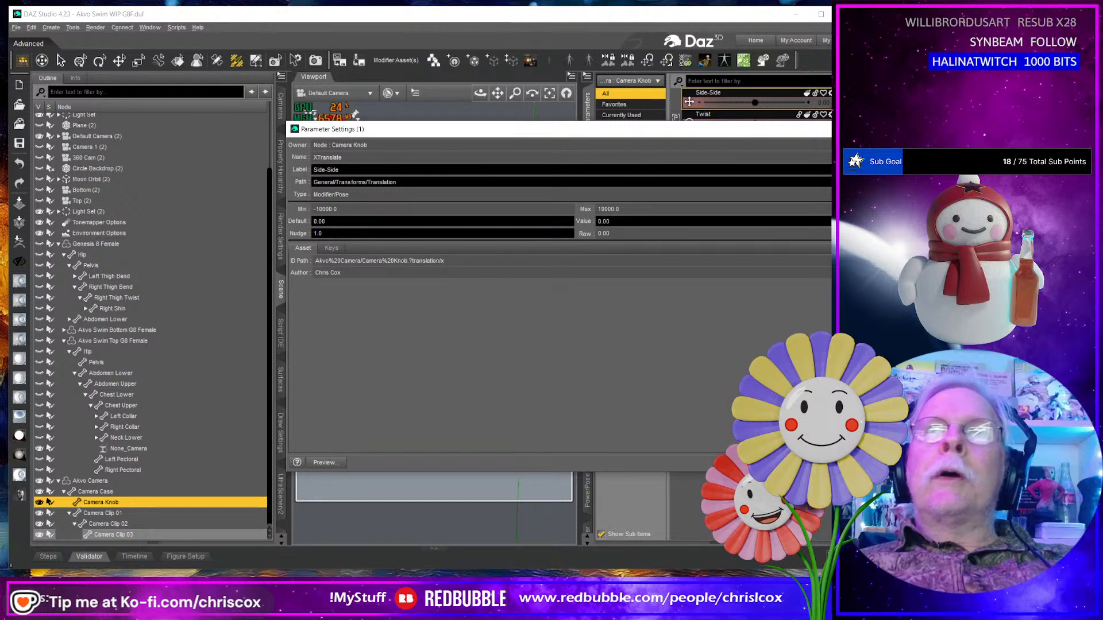
pyautogui.click(863, 209)
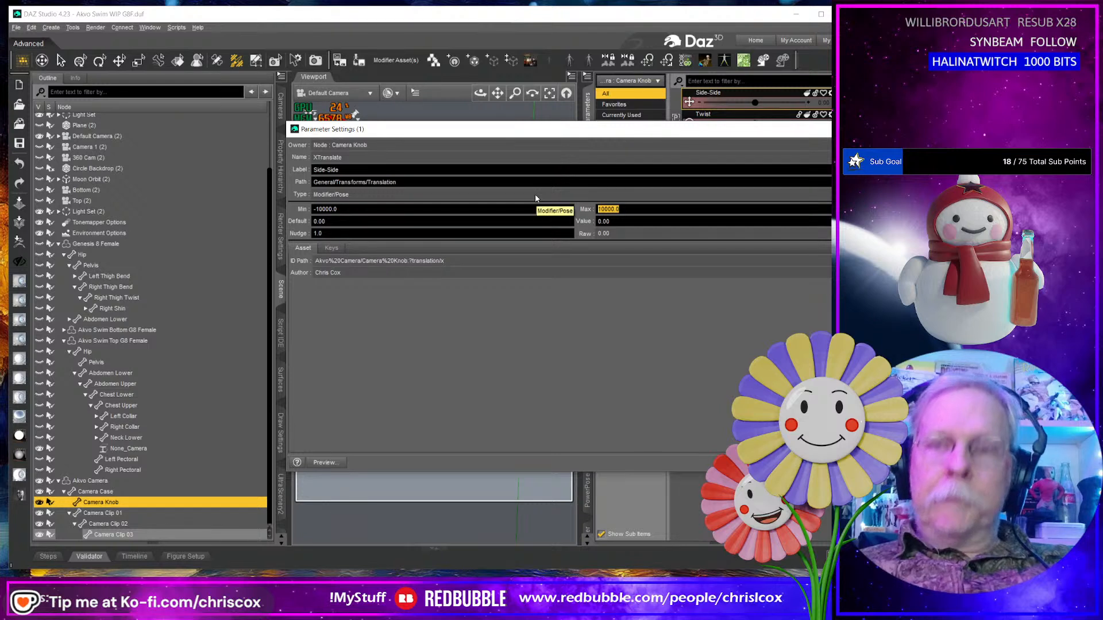
pyautogui.write('0')
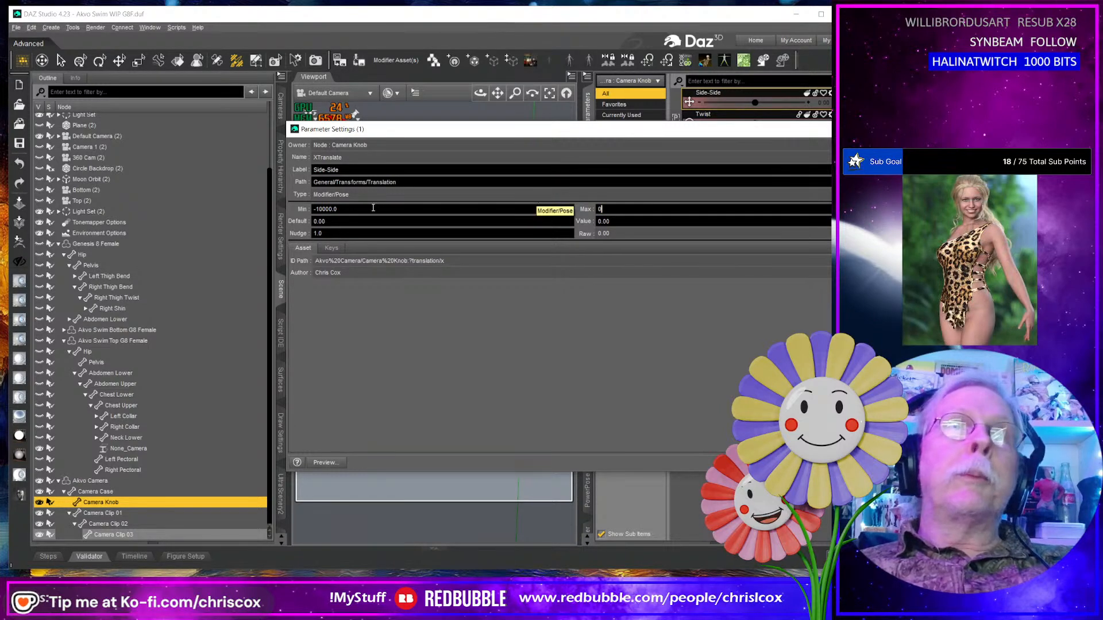
pyautogui.hotkey('shift', 'Tab')
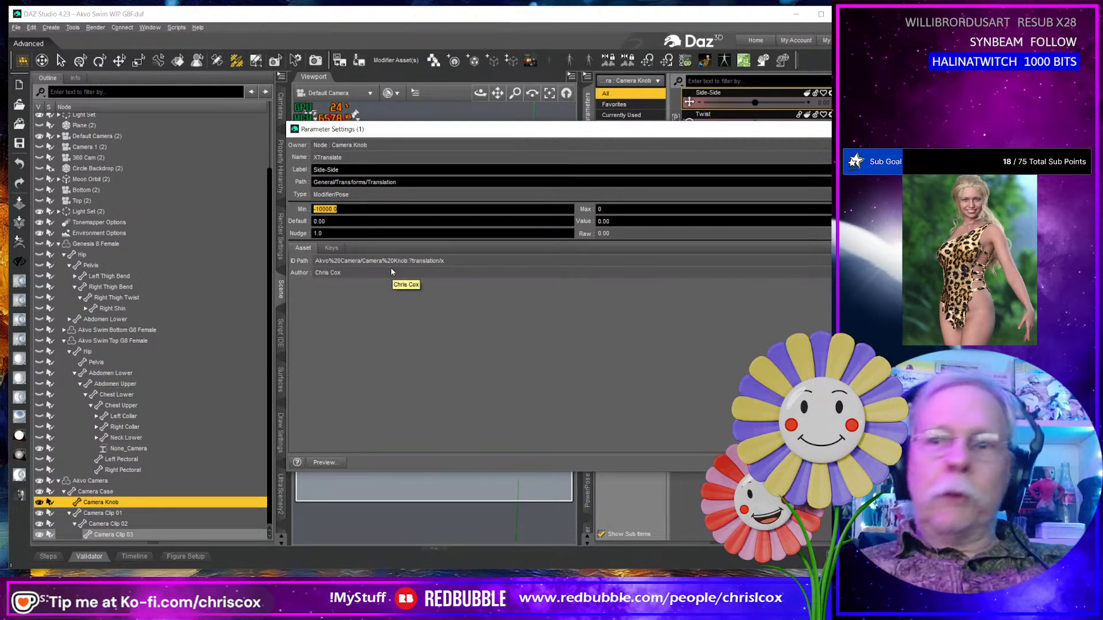
pyautogui.write('-100')
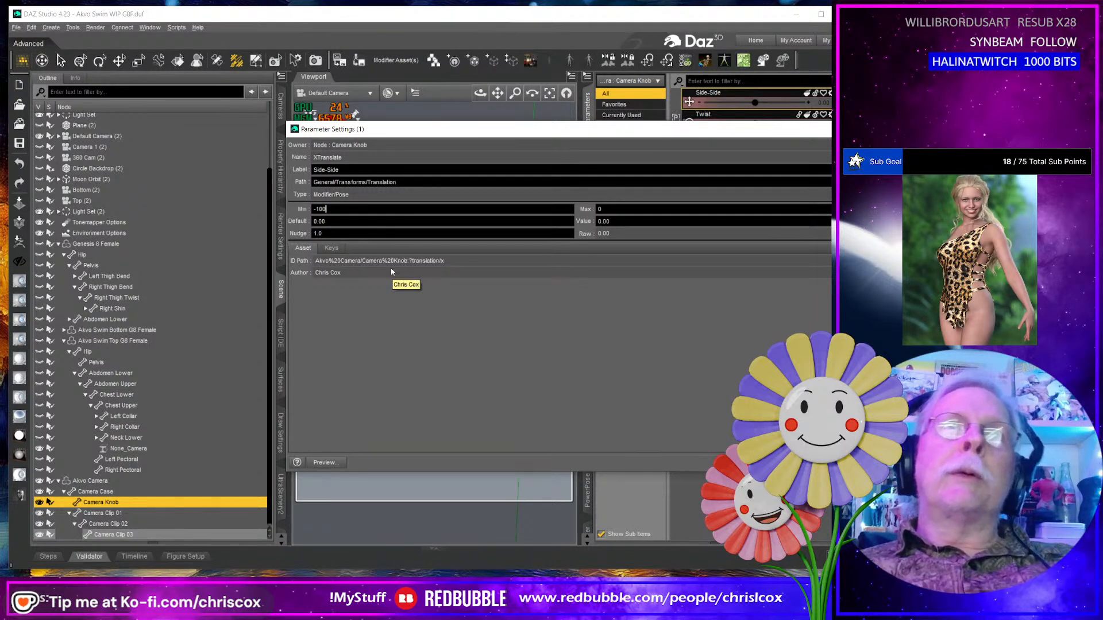
pyautogui.hotkey('shift', 'Left')
pyautogui.press('BackSpace')
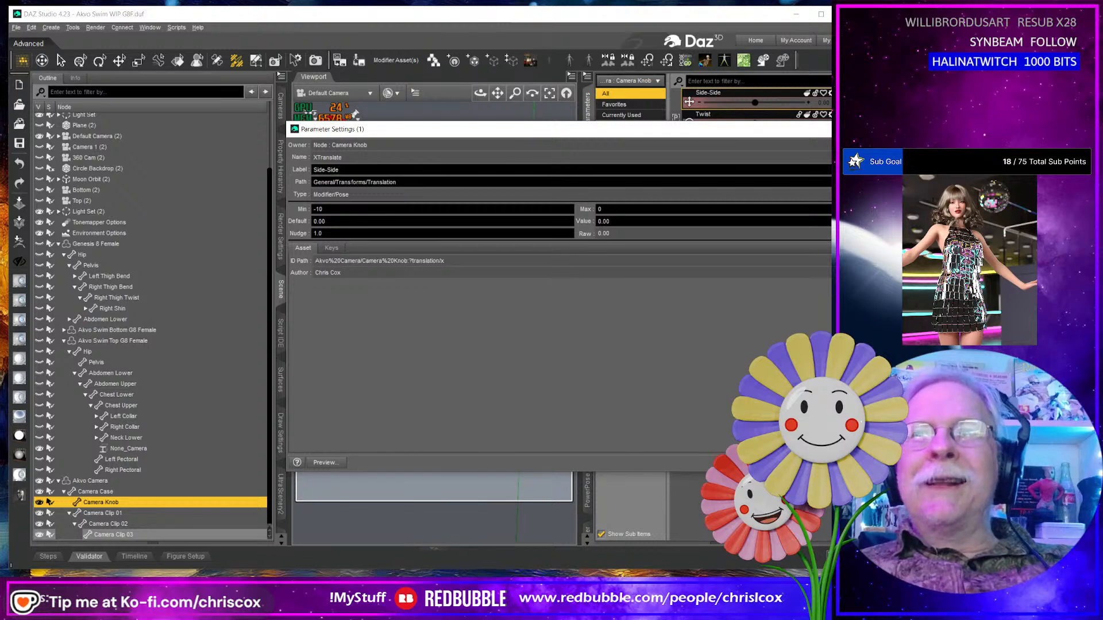
pyautogui.press('Return')
# Test the Camera Knob's Side-Side travel by moving it to -10 and back to 0.
pyautogui.scroll(-8, 492, 409)
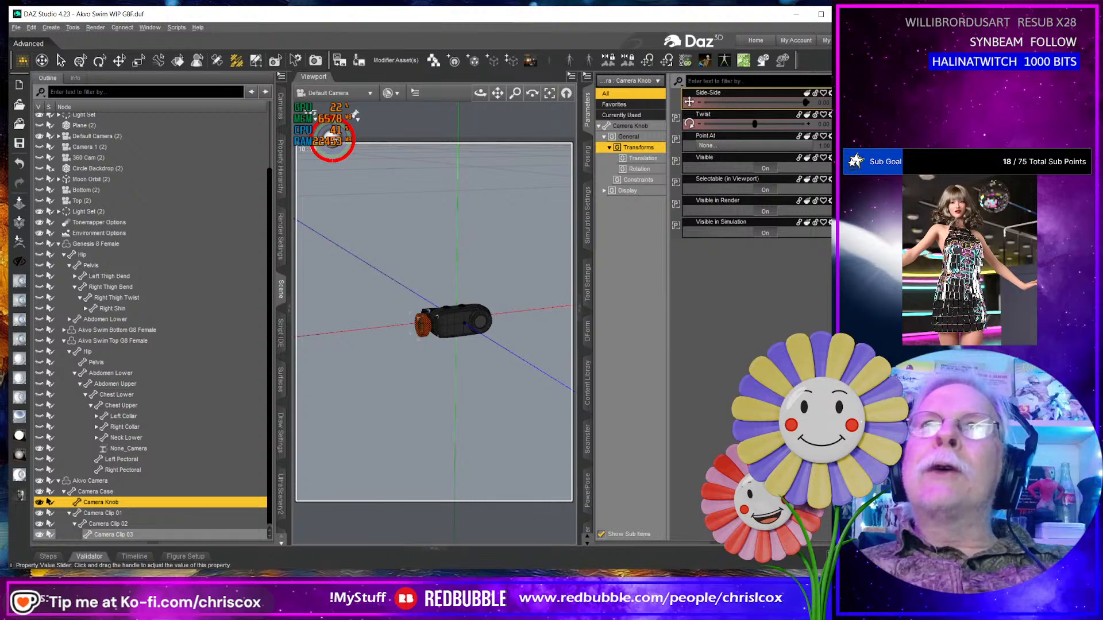
pyautogui.moveTo(825, 109); pyautogui.dragTo(700, 122)
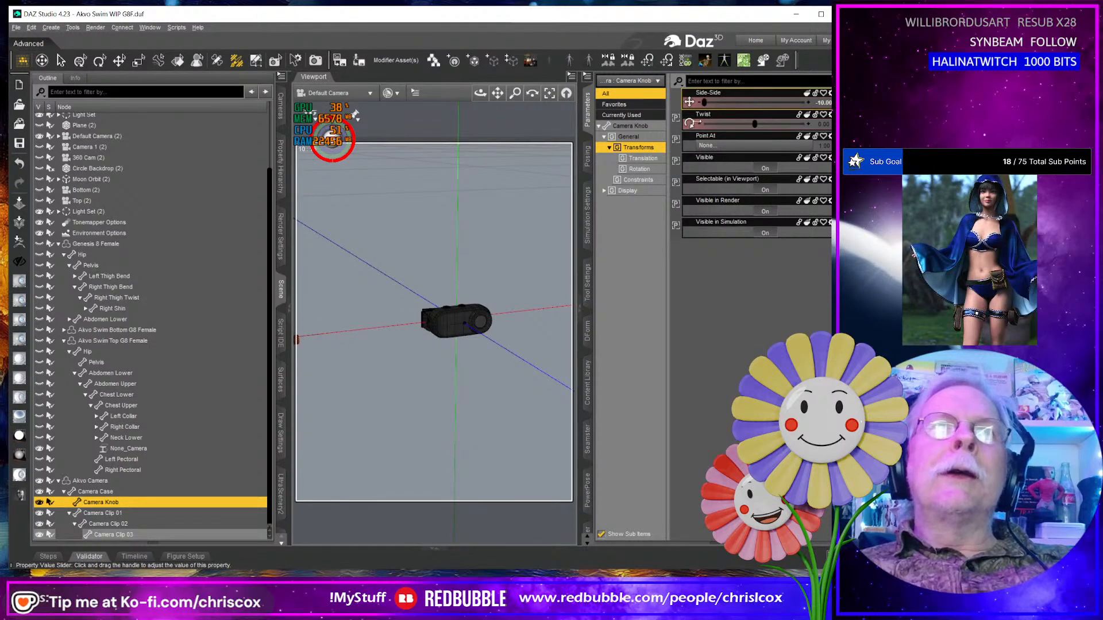
pyautogui.moveTo(462, 313); pyautogui.dragTo(505, 319, button='middle')
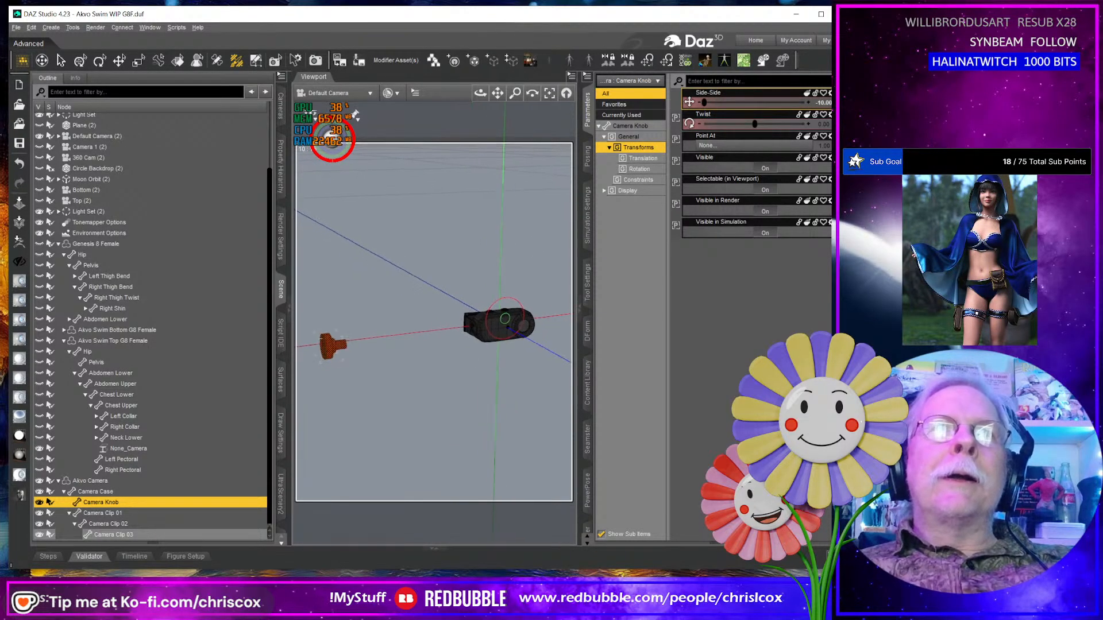
pyautogui.moveTo(704, 102); pyautogui.dragTo(821, 104)
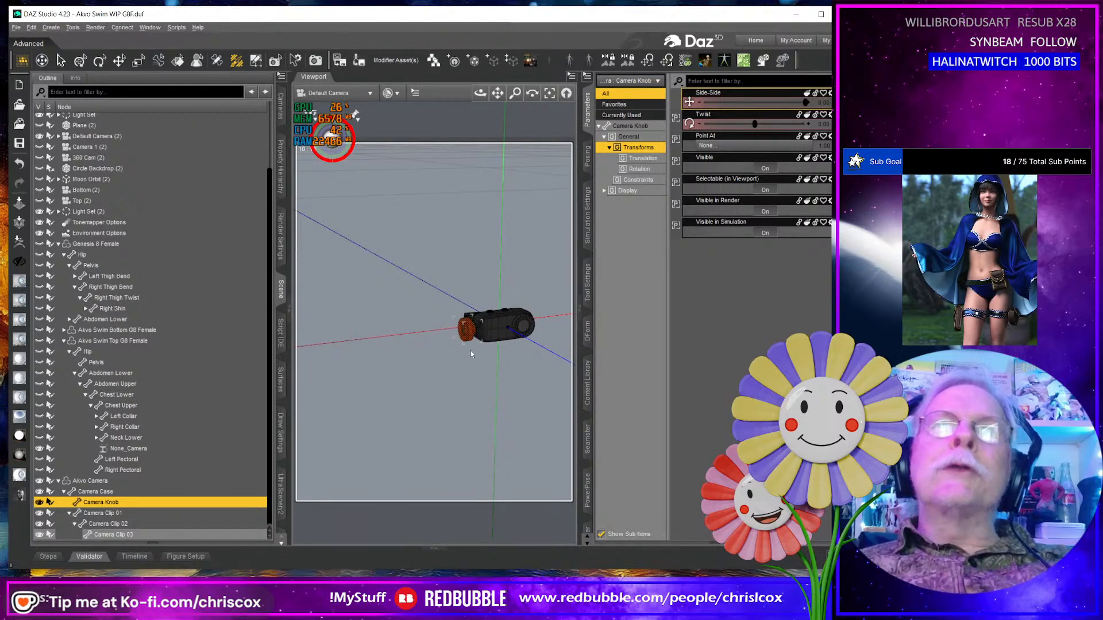
# Switch the Camera Knob's Visible property off and back on.
pyautogui.click(770, 171)
pyautogui.click(764, 170)
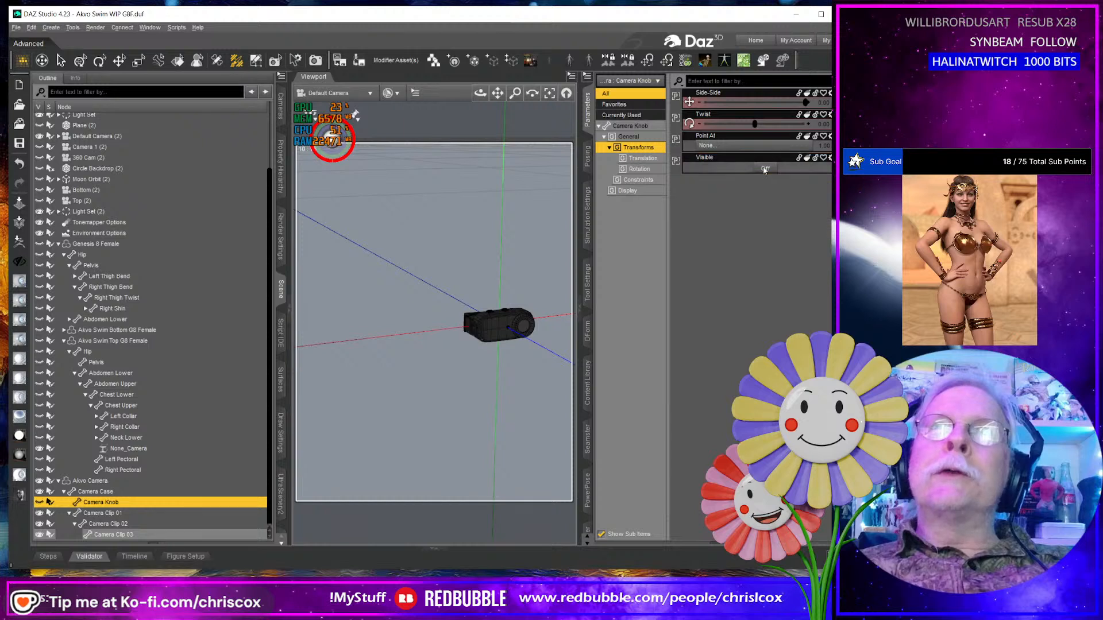
pyautogui.moveTo(530, 350); pyautogui.dragTo(532, 373, button='middle')
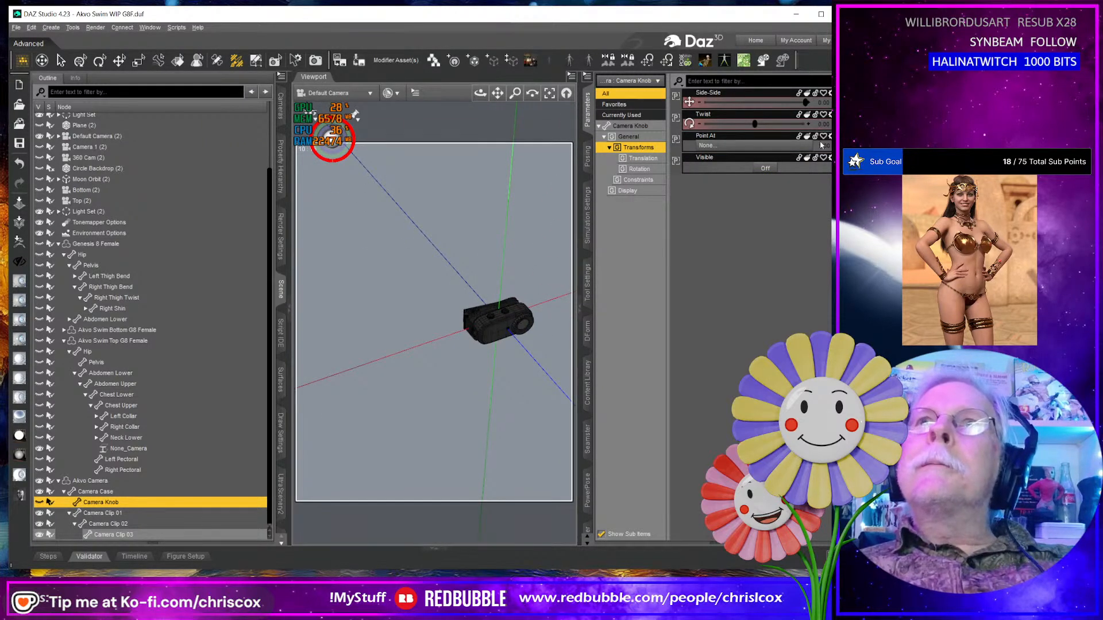
pyautogui.click(767, 168)
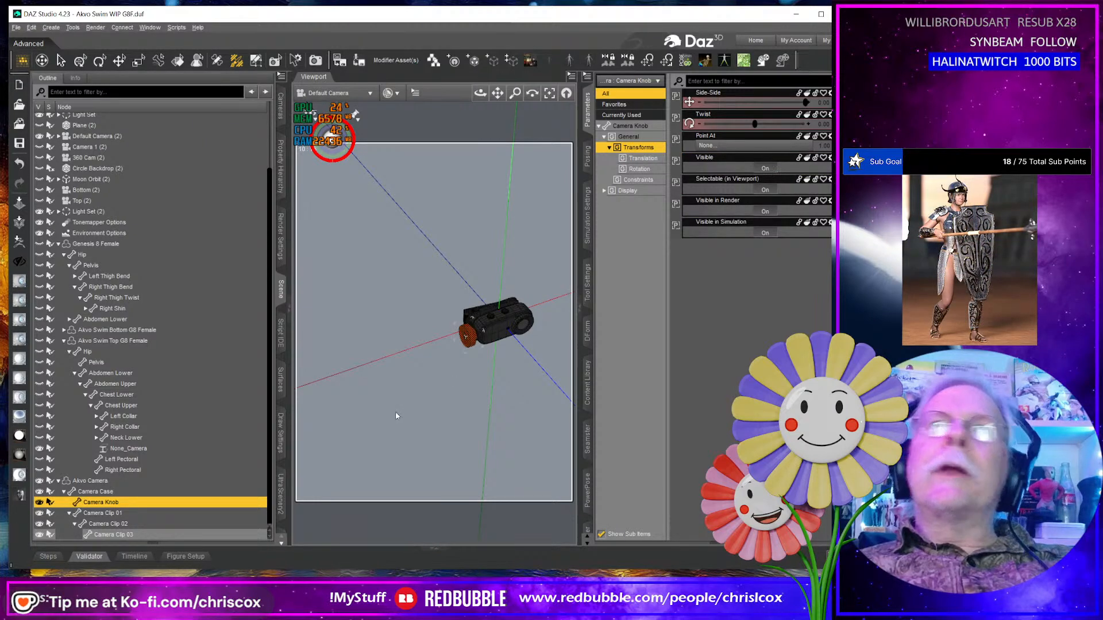
# Clear the geometry selection on the Camera Knob's faces.
pyautogui.moveTo(396, 414); pyautogui.dragTo(432, 384, button='middle')
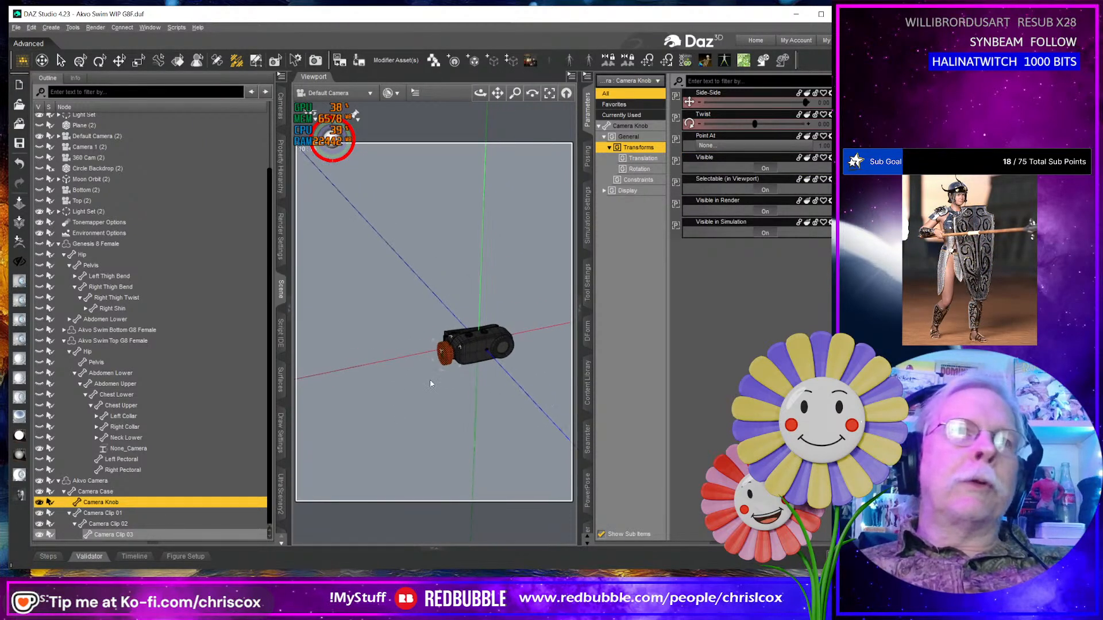
pyautogui.rightClick(451, 352)
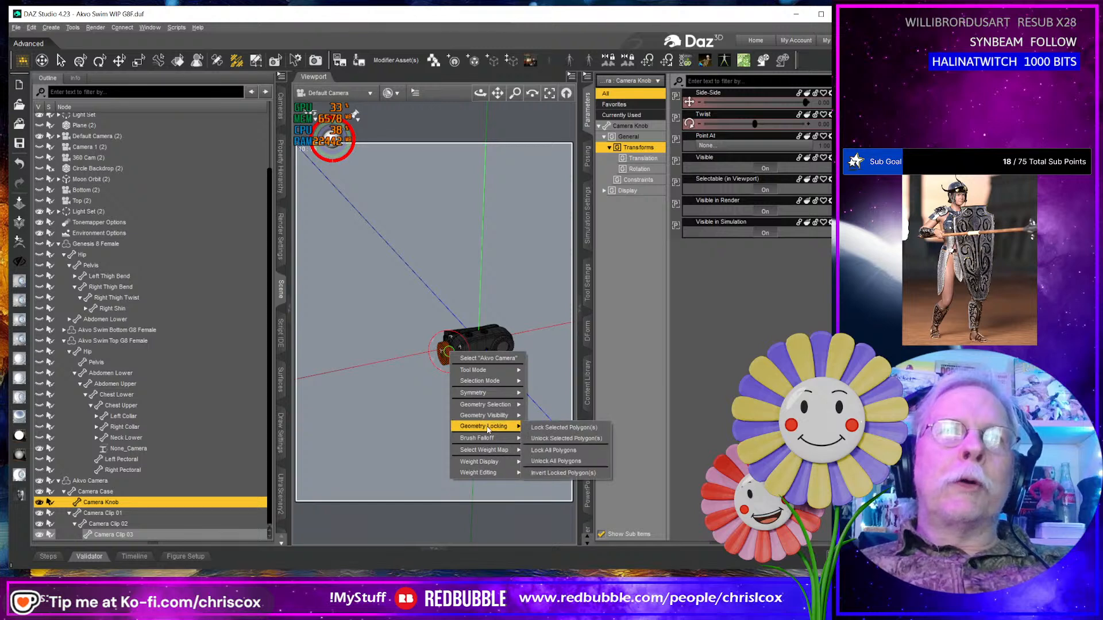
pyautogui.moveTo(490, 419)
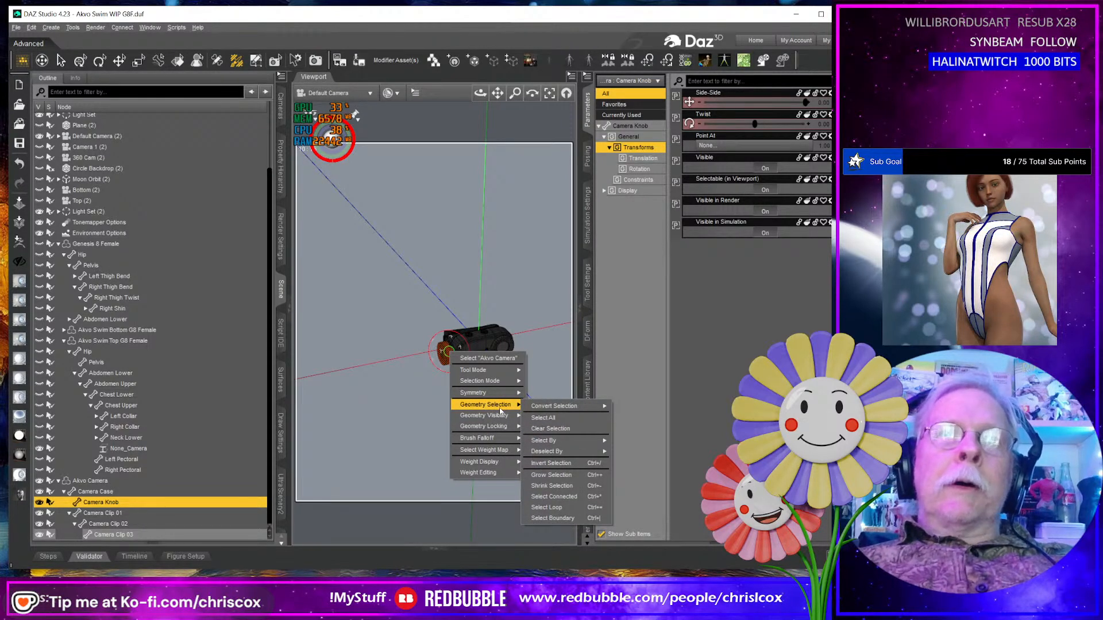
pyautogui.click(543, 417)
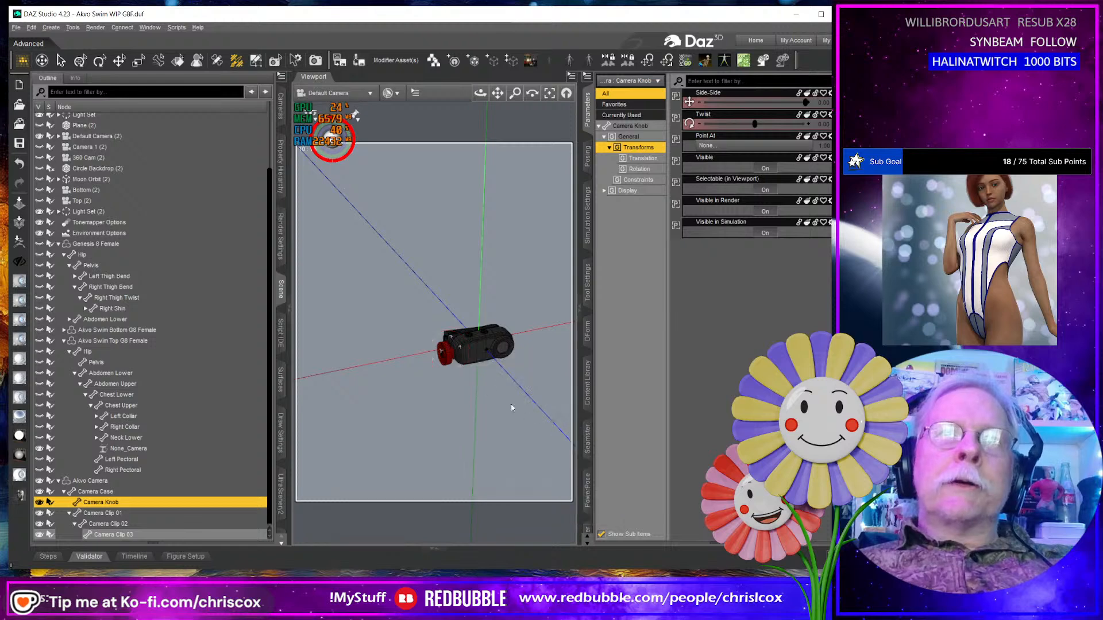
pyautogui.moveTo(454, 398); pyautogui.dragTo(471, 392, button='middle')
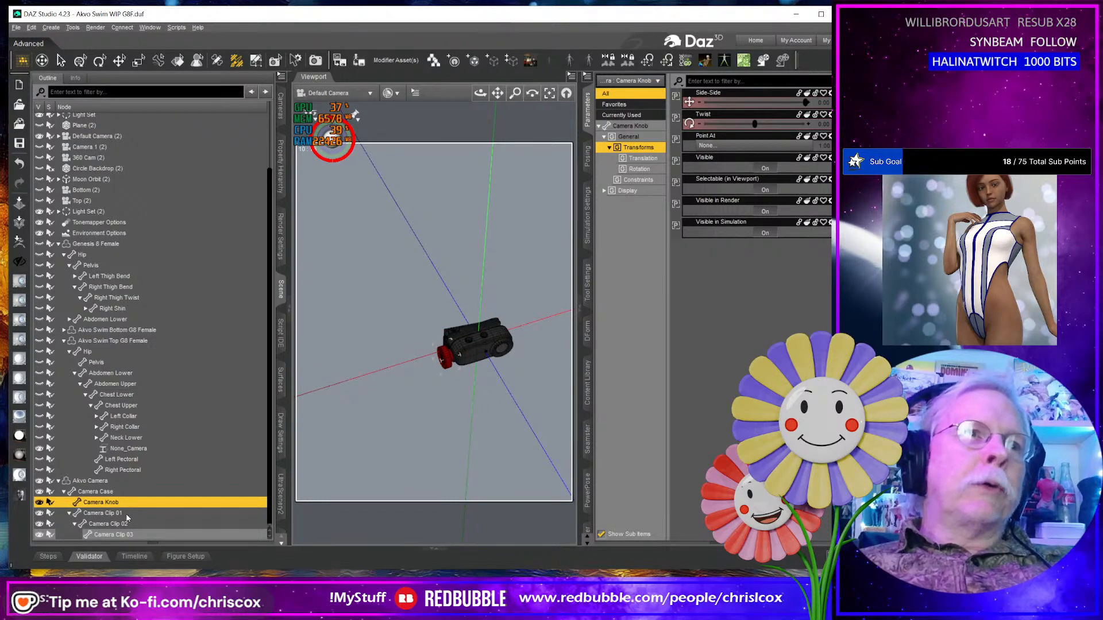
# Make Camera Clip 01 the active bone for weight map editing and select the faces of its hinge bracket by face group.
pyautogui.click(104, 513)
pyautogui.scroll(-5, 448, 423)
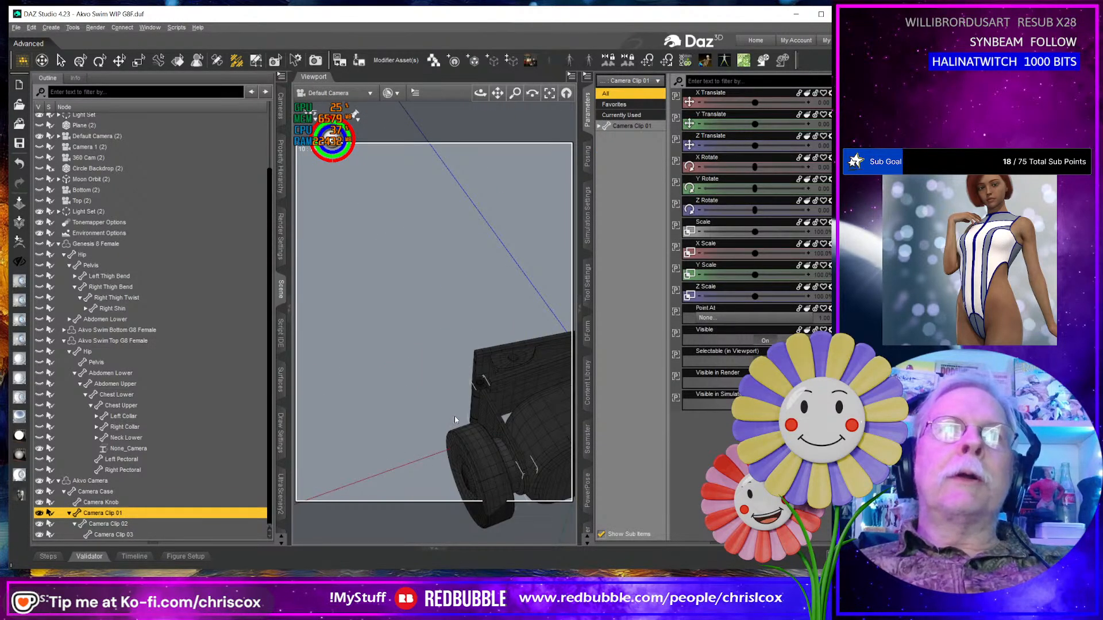
pyautogui.moveTo(454, 417); pyautogui.dragTo(468, 383, button='middle')
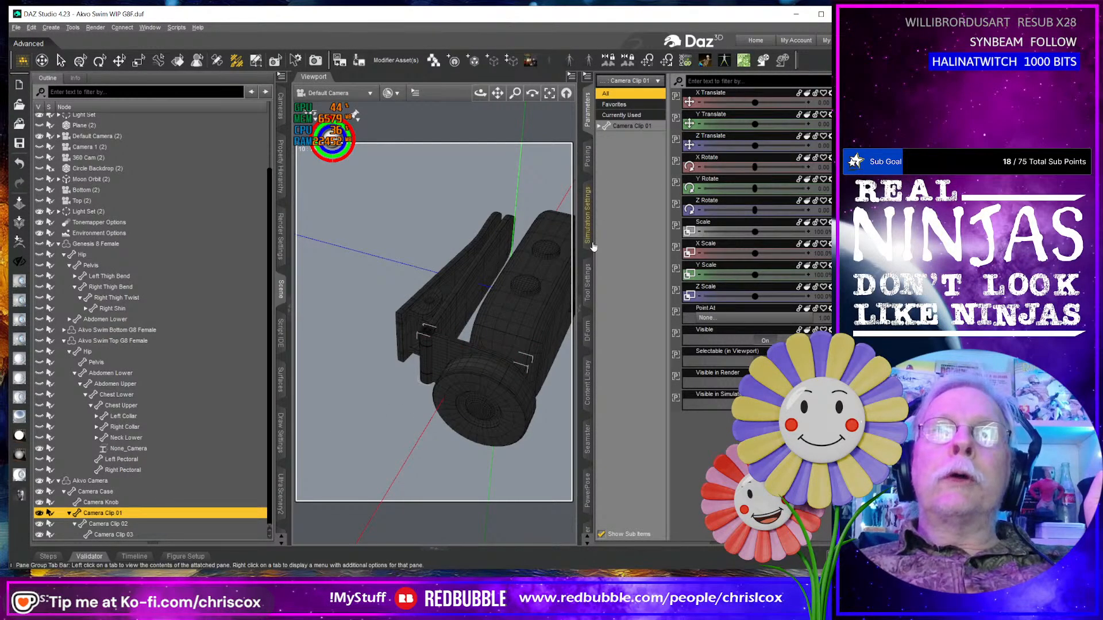
pyautogui.click(588, 282)
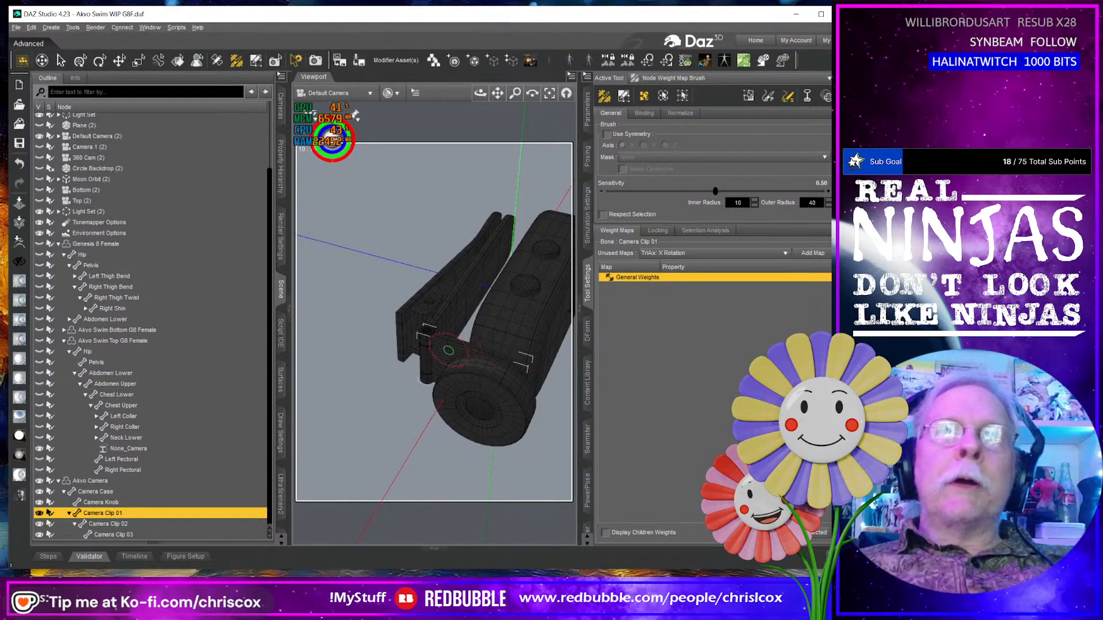
pyautogui.rightClick(444, 350)
pyautogui.moveTo(468, 404)
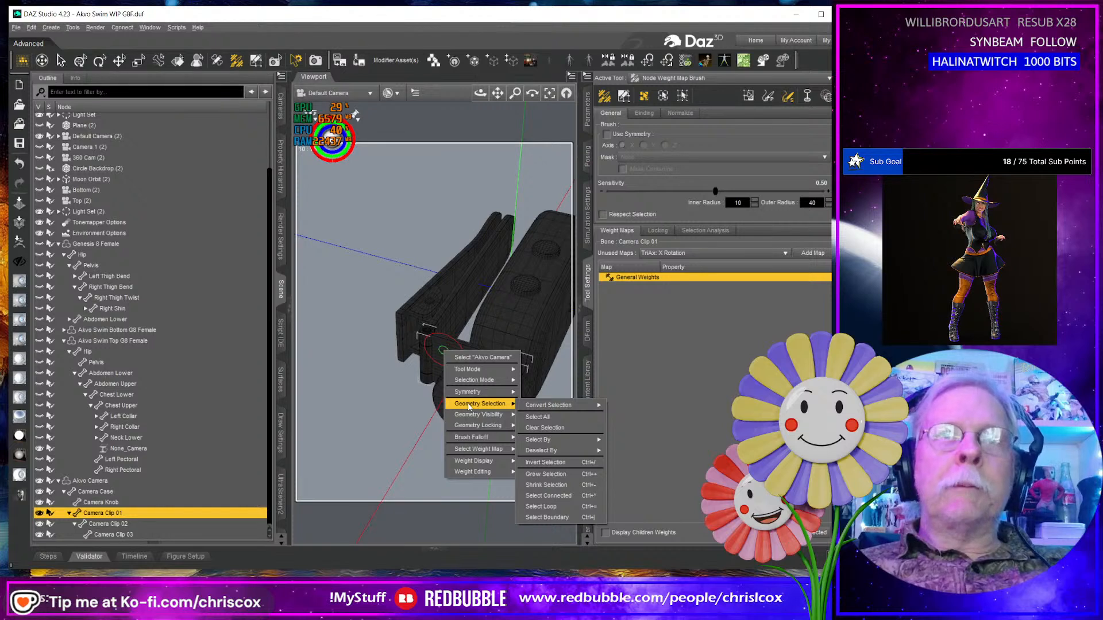
pyautogui.moveTo(543, 443)
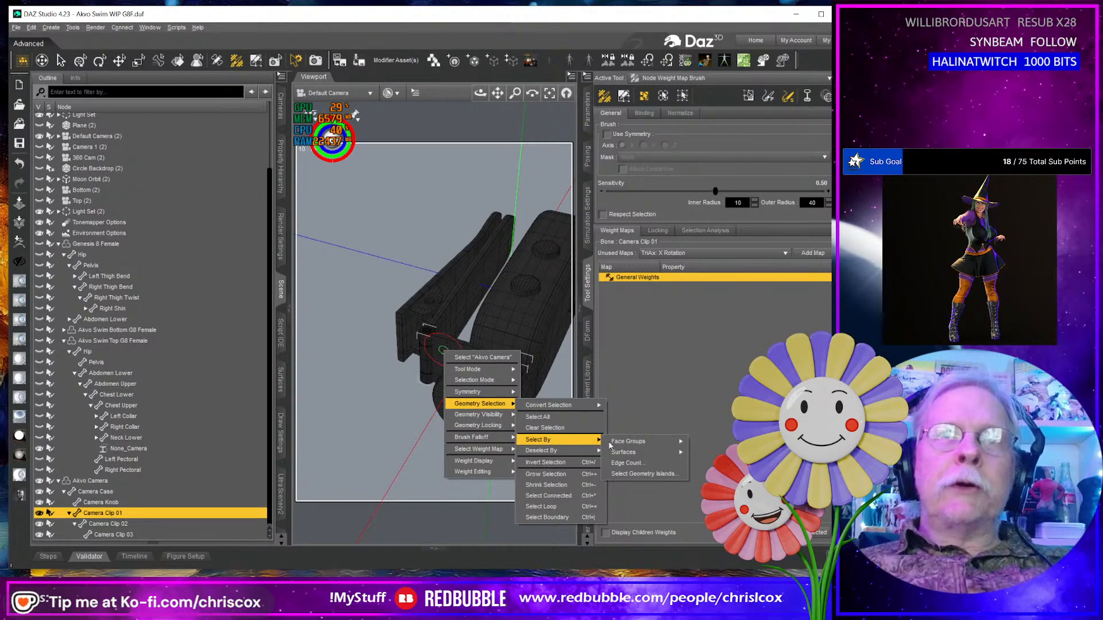
pyautogui.moveTo(611, 443)
pyautogui.click(711, 456)
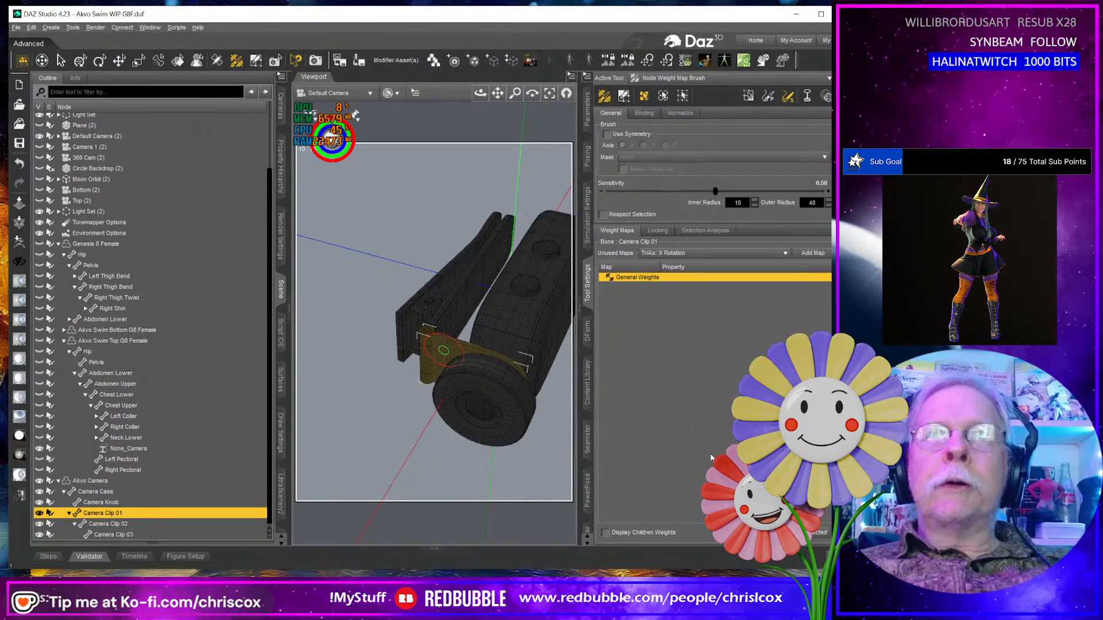
# Fill the selected Camera Clip 01 faces with a 100% weight and clear the geometry selection.
pyautogui.rightClick(437, 345)
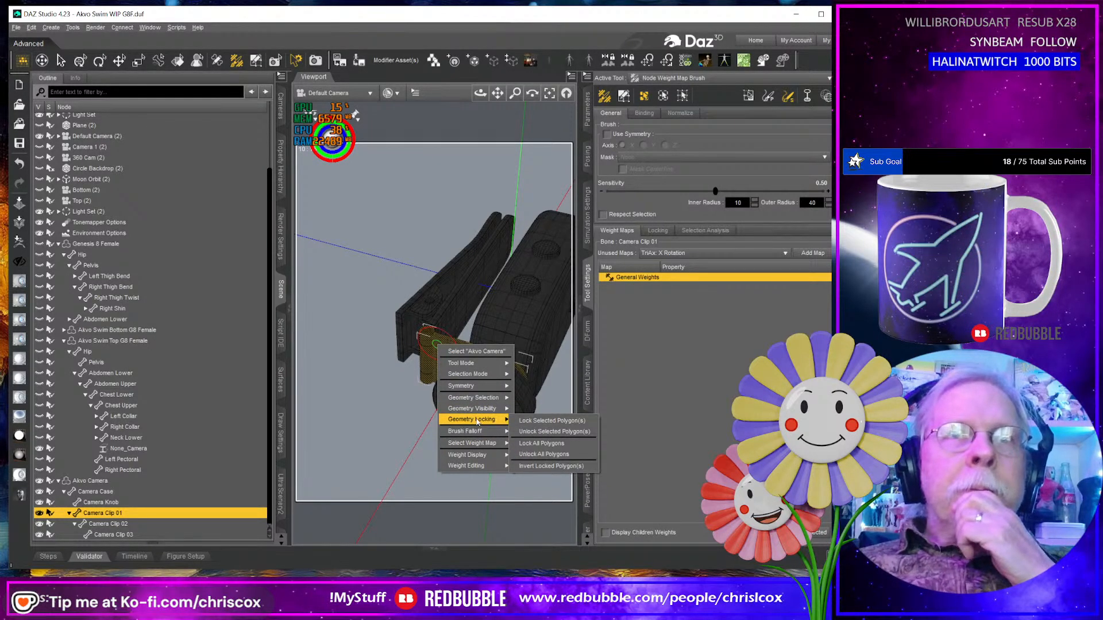
pyautogui.moveTo(477, 466)
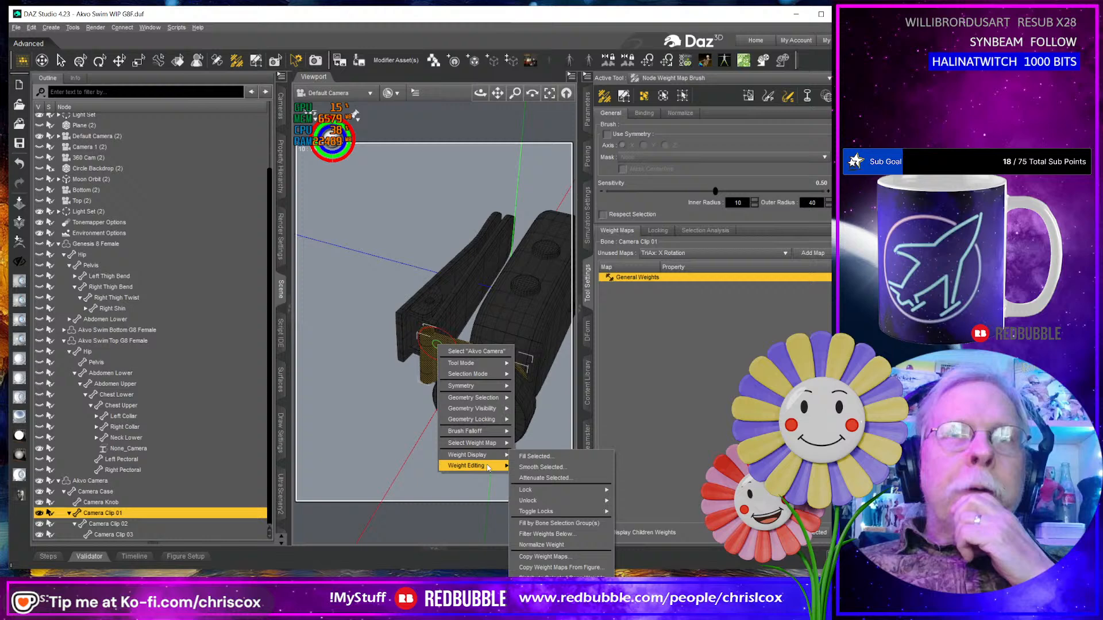
pyautogui.click(537, 457)
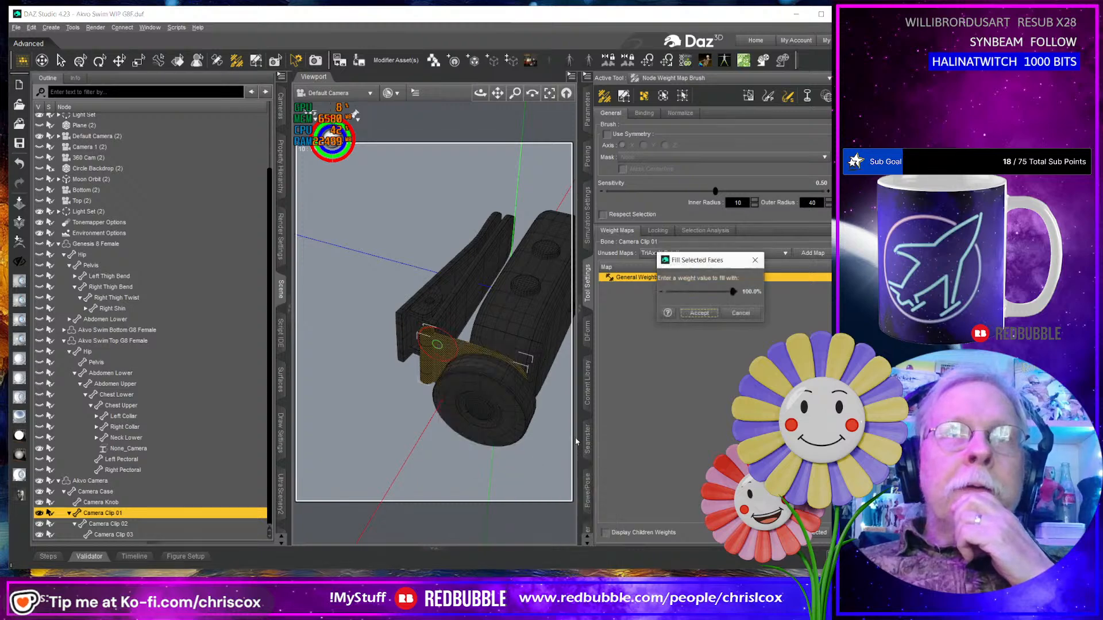
pyautogui.click(702, 316)
pyautogui.rightClick(438, 355)
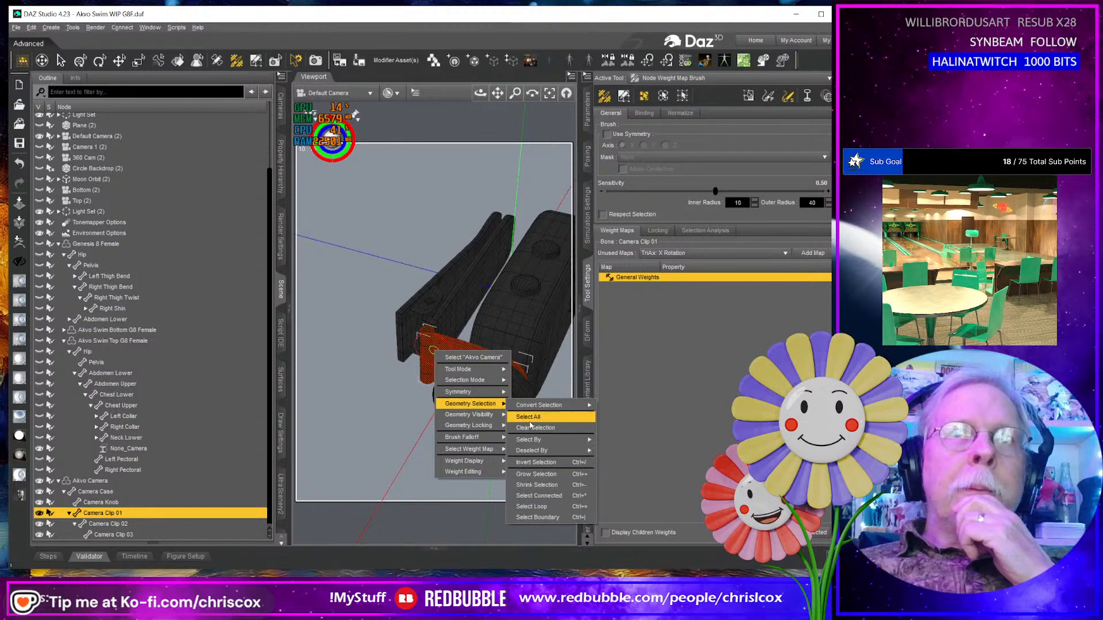
pyautogui.click(520, 415)
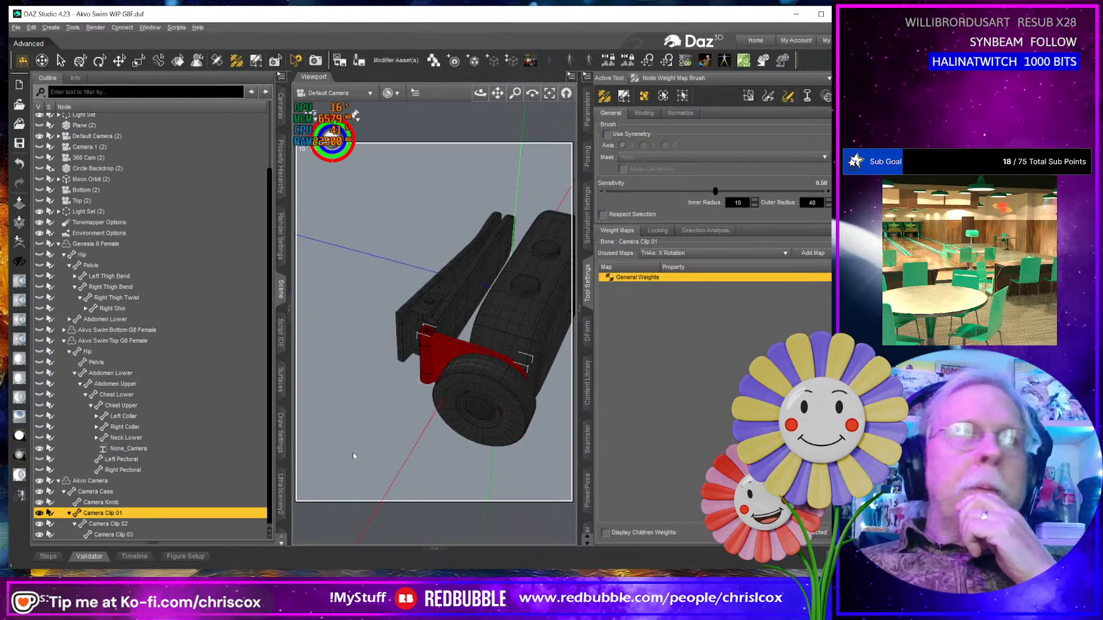
# Make Camera Clip 02 the active bone for weight map editing and select its faces by the Camera Clip 02 face group.
pyautogui.click(146, 524)
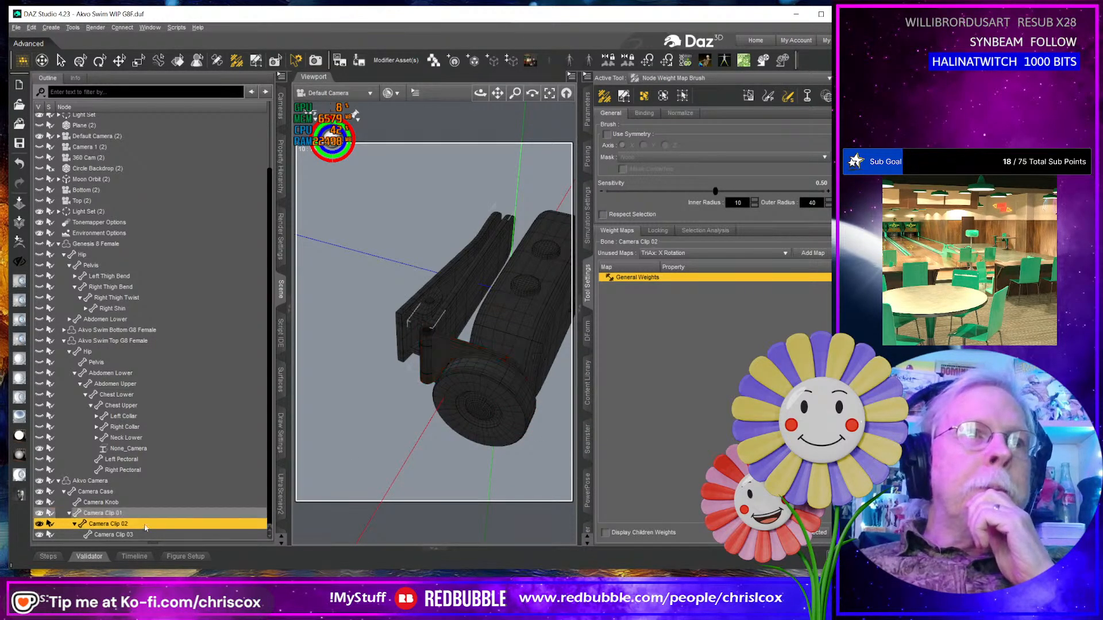
pyautogui.rightClick(450, 315)
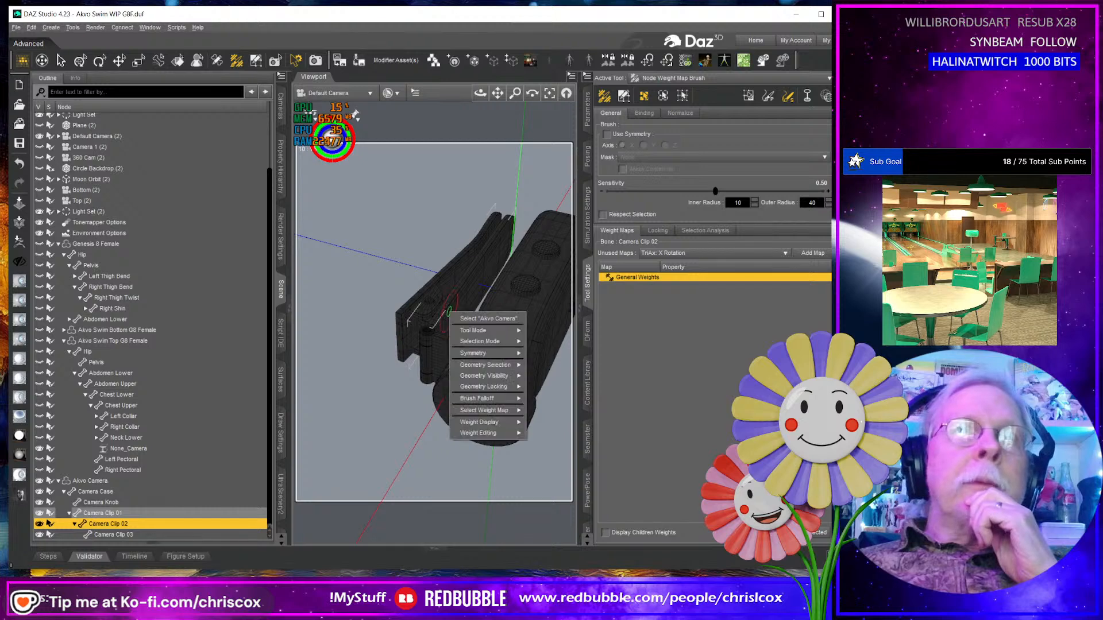
pyautogui.moveTo(493, 365)
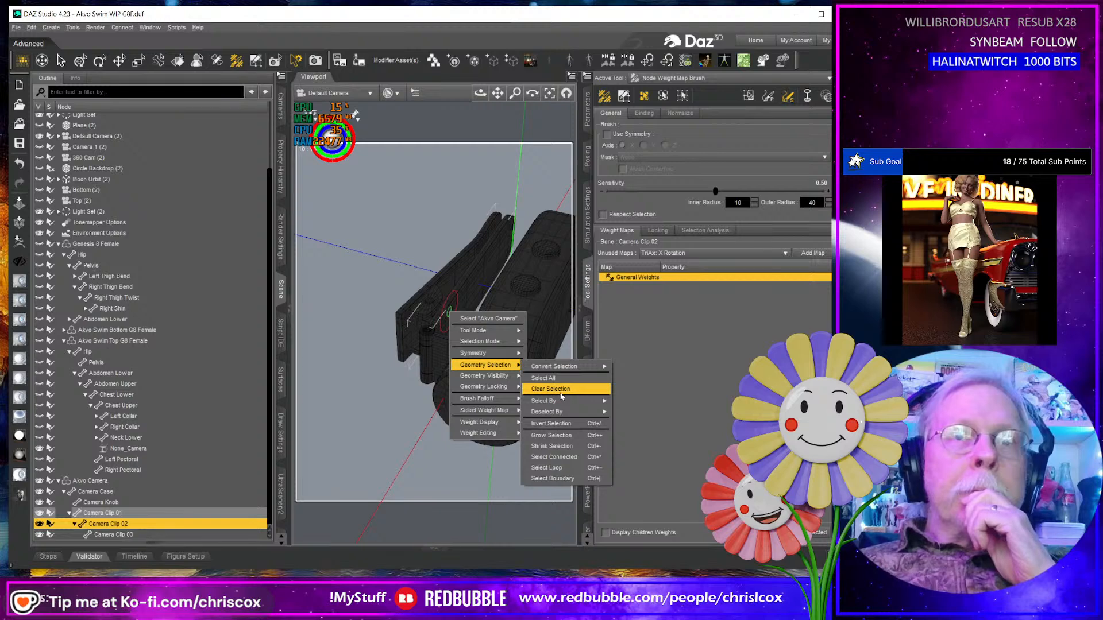
pyautogui.moveTo(560, 401)
pyautogui.moveTo(643, 403)
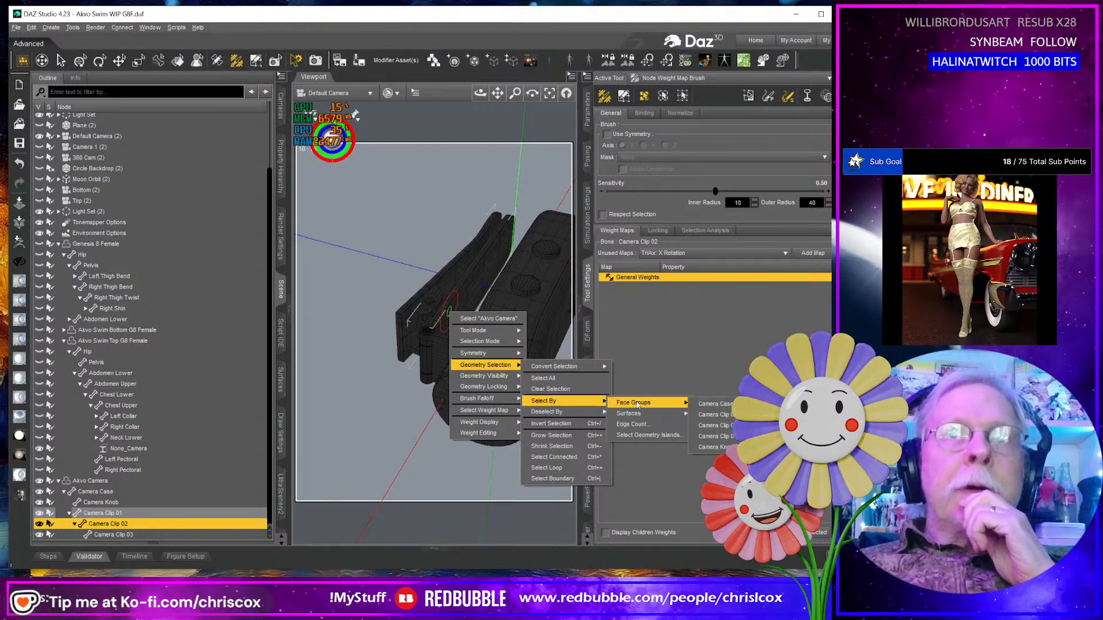
pyautogui.click(714, 425)
pyautogui.moveTo(460, 352); pyautogui.dragTo(495, 393, button='middle')
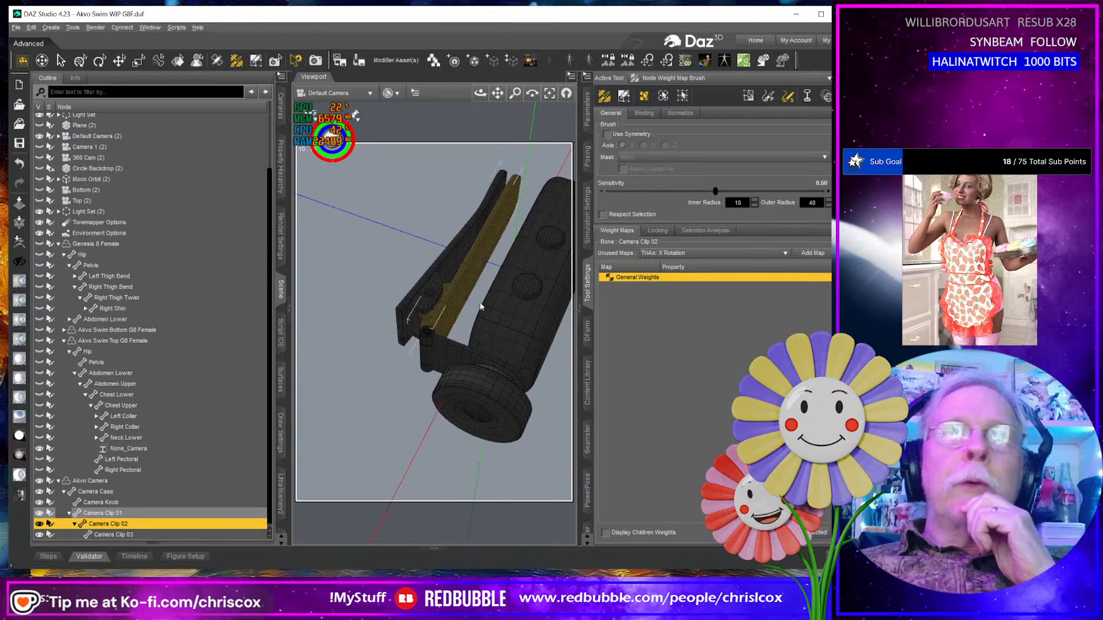
# Fill the selected Camera Clip 02 faces with full weight.
pyautogui.rightClick(450, 300)
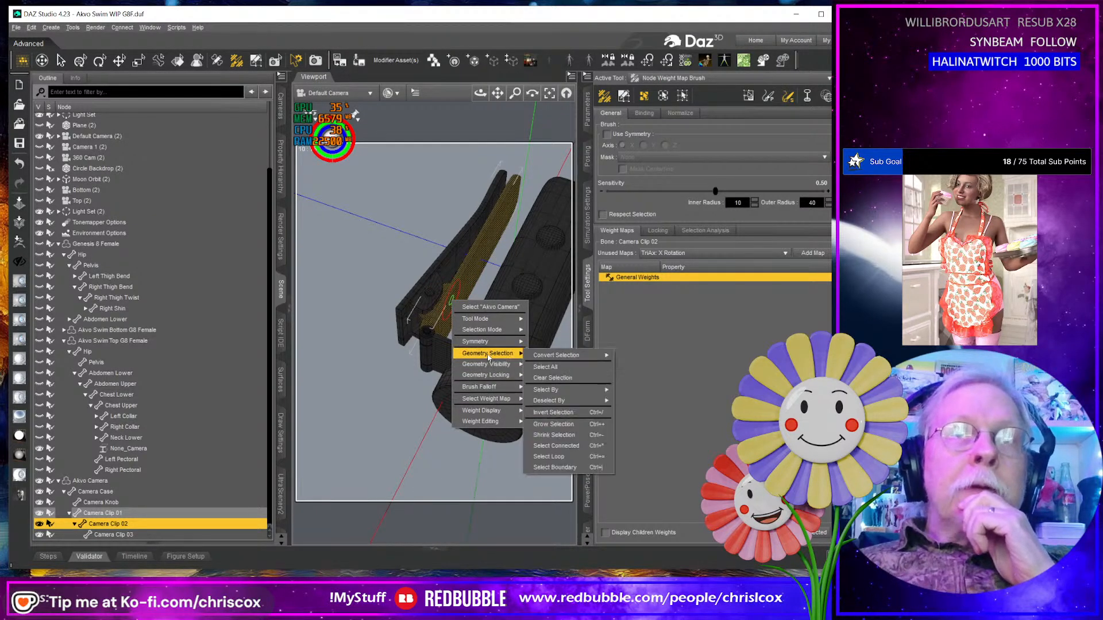
pyautogui.moveTo(480, 421)
pyautogui.click(540, 424)
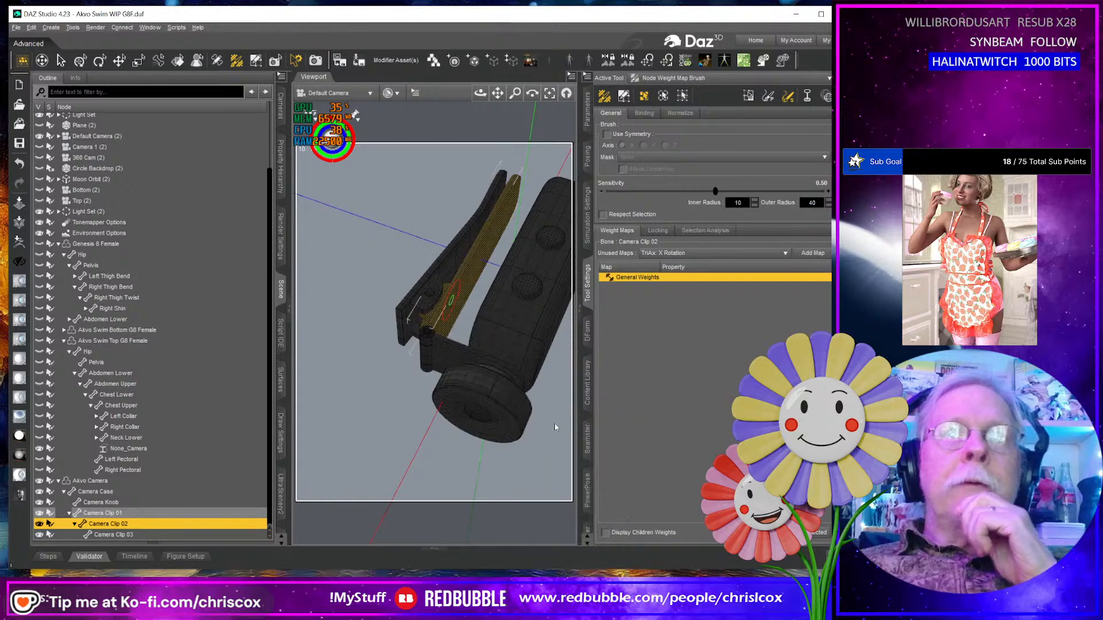
pyautogui.click(701, 313)
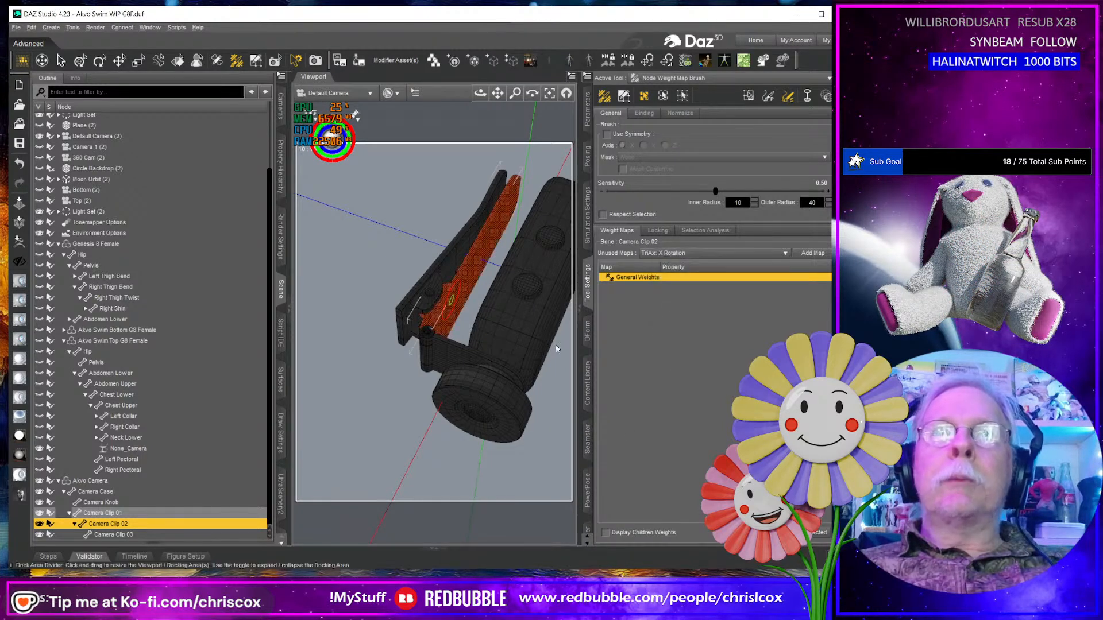
pyautogui.moveTo(479, 354); pyautogui.dragTo(309, 477, button='middle')
# Make Camera Clip 03 the active bone and clear the geometry selection left on the Camera Clip 02 faces.
pyautogui.click(158, 536)
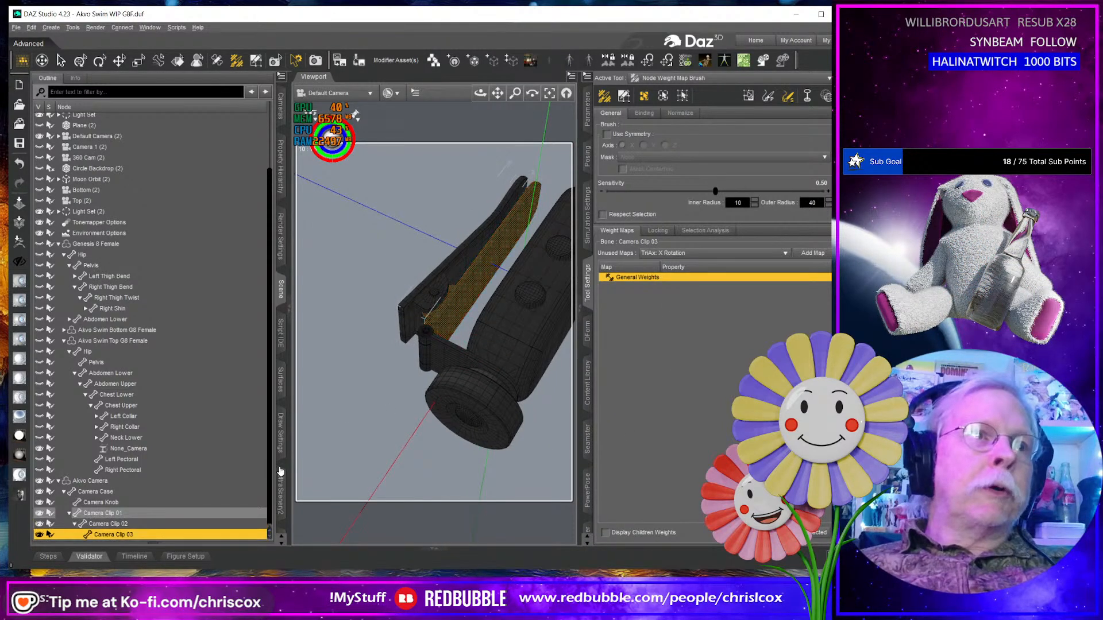
pyautogui.rightClick(443, 313)
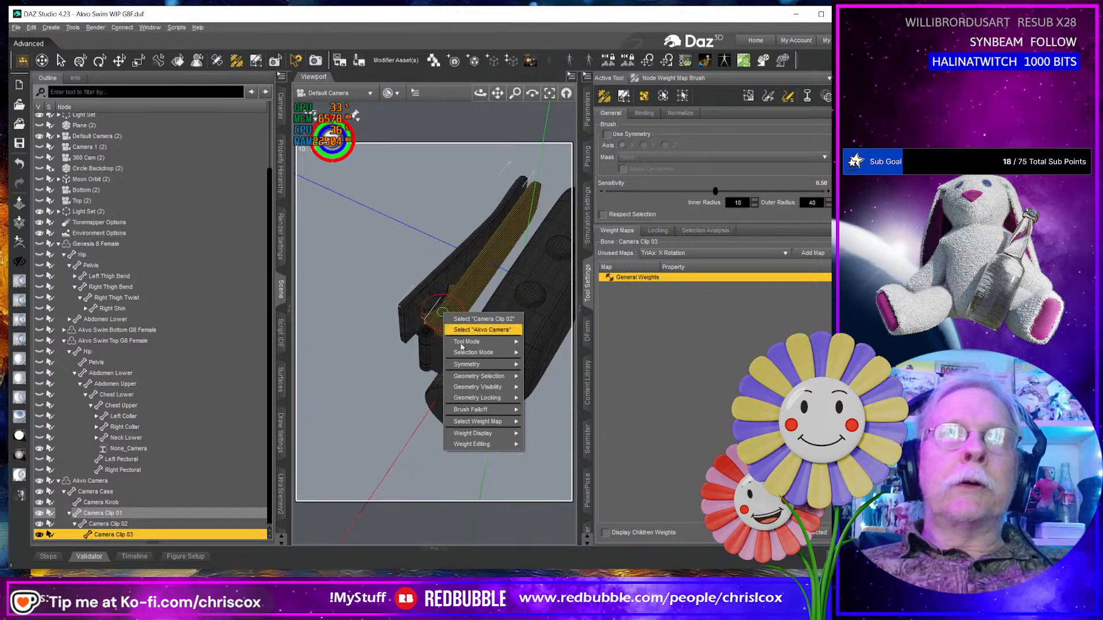
pyautogui.moveTo(482, 376)
pyautogui.click(546, 401)
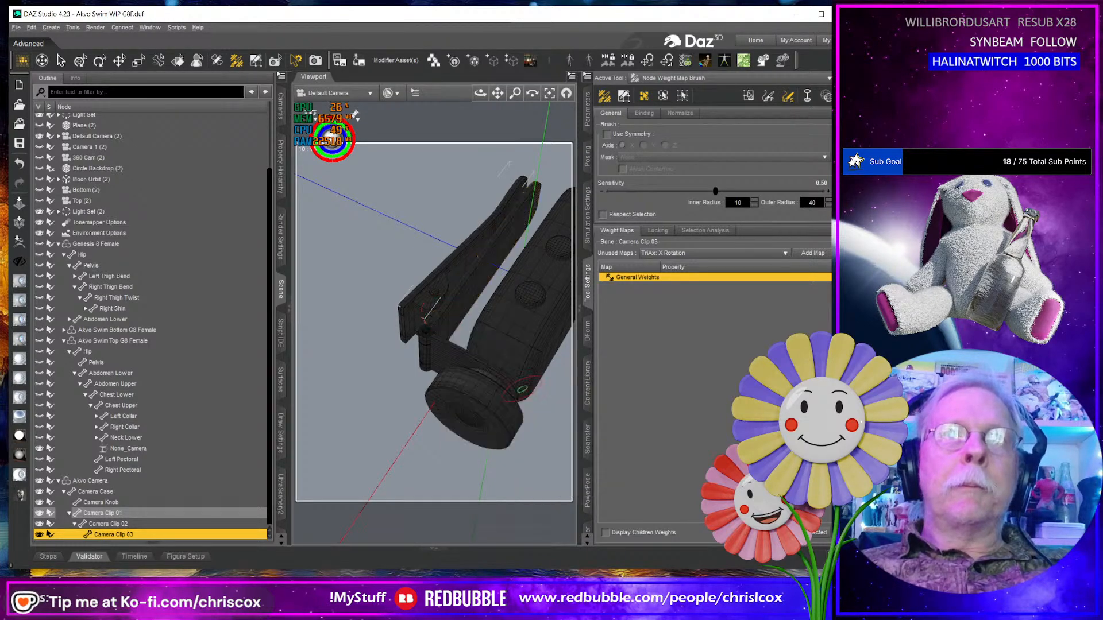
# Select the faces of the outer clip arm by the Camera Clip 03 face group.
pyautogui.rightClick(415, 303)
pyautogui.moveTo(459, 342)
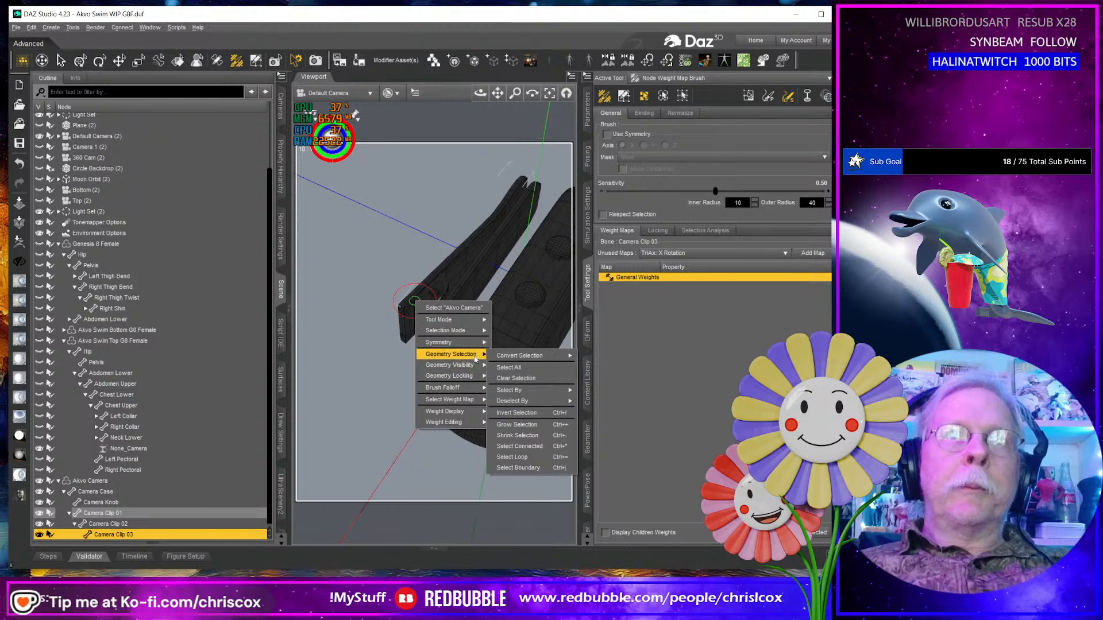
pyautogui.moveTo(523, 391)
pyautogui.moveTo(600, 391)
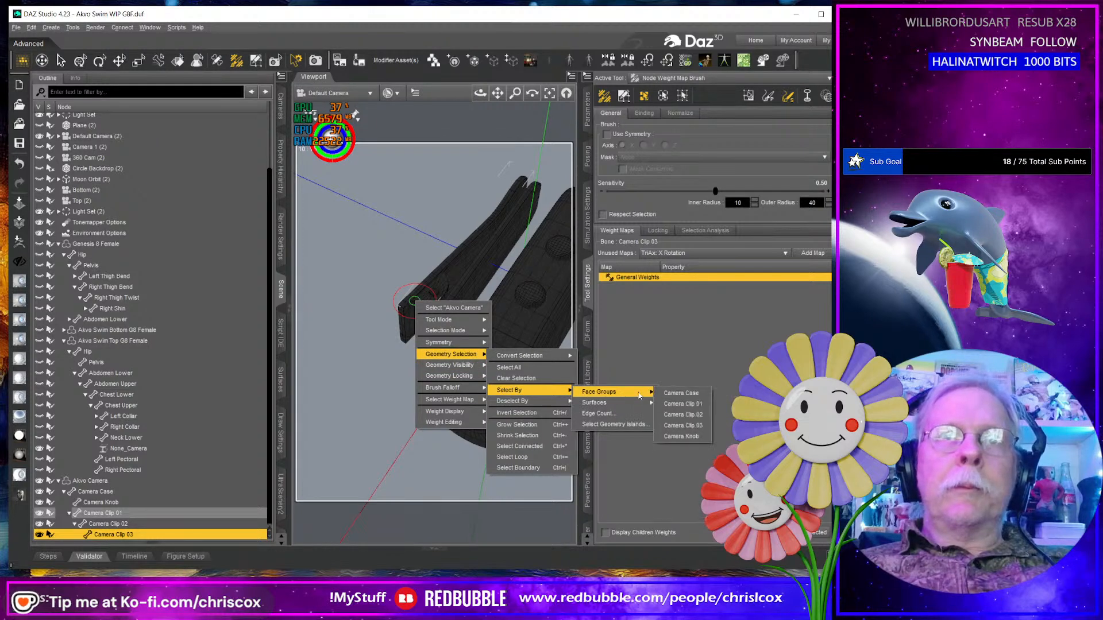
pyautogui.click(693, 430)
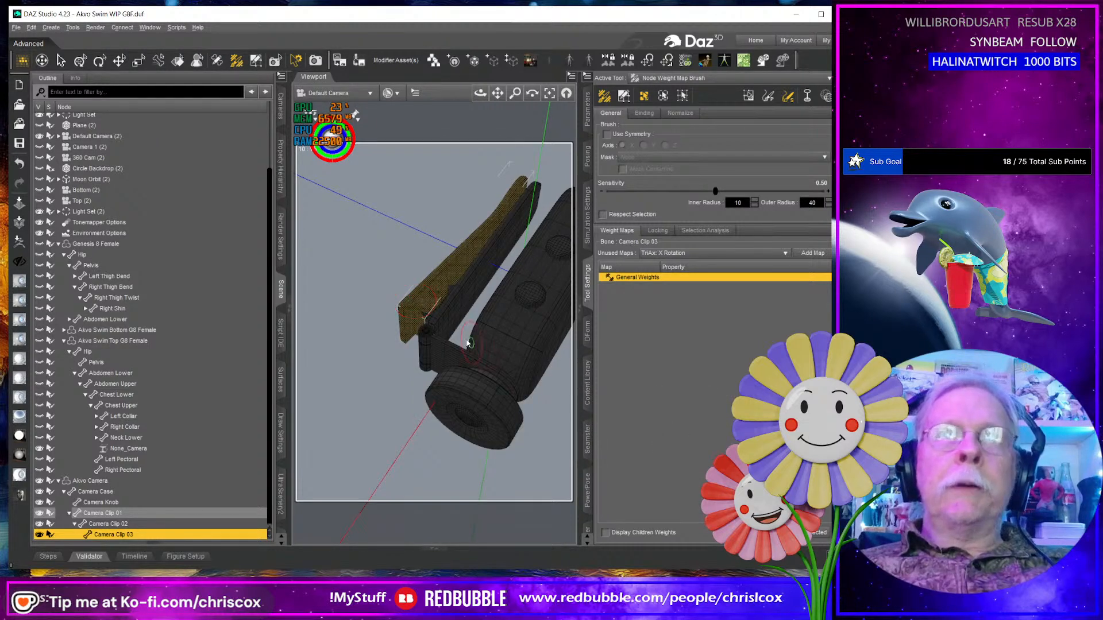
# Fill the selected Camera Clip 03 faces with a 100% weight.
pyautogui.rightClick(416, 303)
pyautogui.moveTo(454, 421)
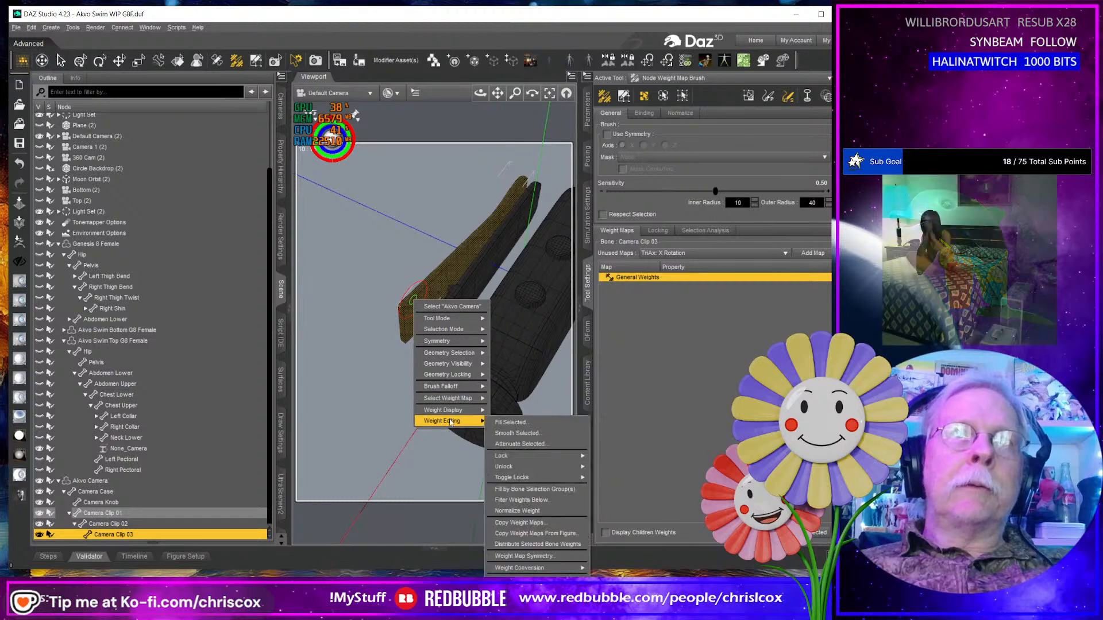
pyautogui.click(526, 428)
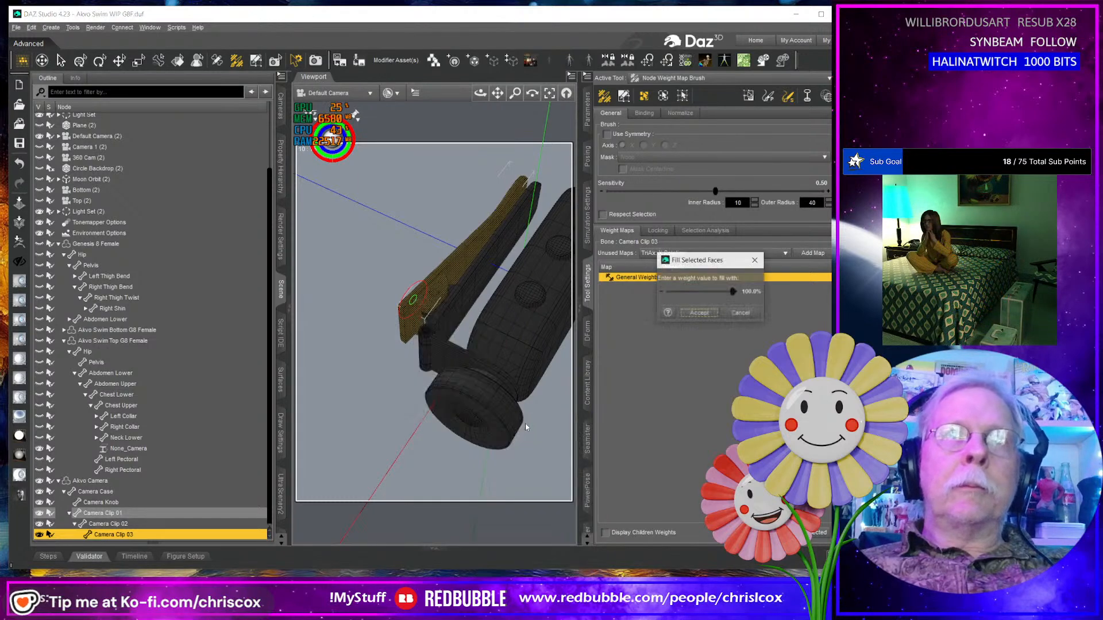
pyautogui.click(706, 313)
pyautogui.moveTo(545, 350)
pyautogui.mouseDown(button='middle')
pyautogui.moveTo(425, 350)
pyautogui.moveTo(350, 364)
pyautogui.moveTo(457, 311)
pyautogui.moveTo(521, 316)
pyautogui.moveTo(524, 301)
pyautogui.moveTo(546, 313)
pyautogui.mouseUp(button='middle')
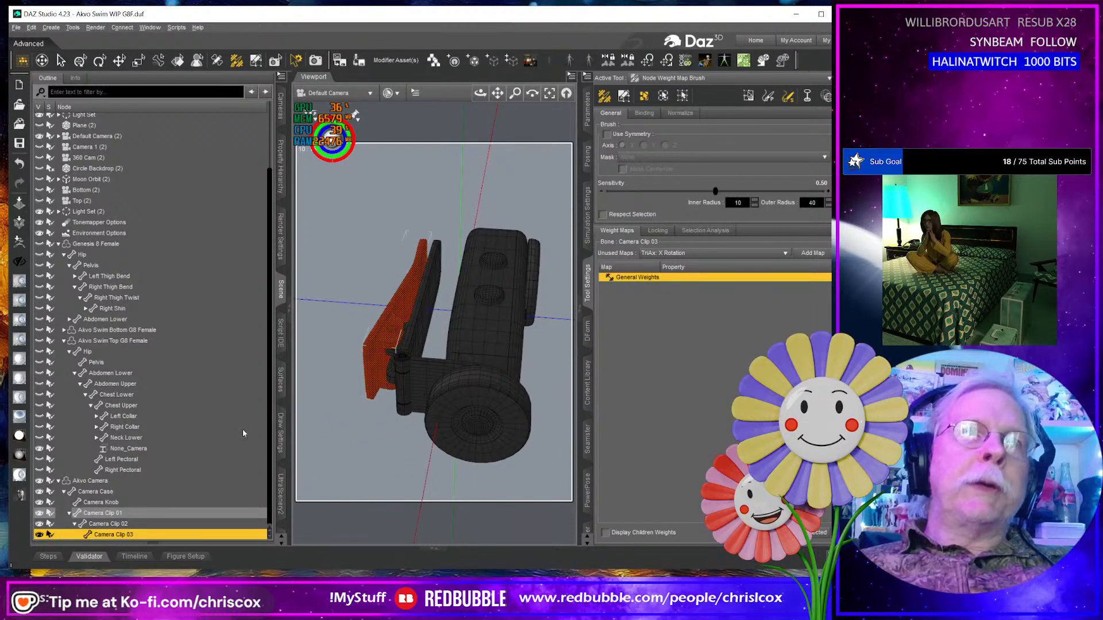
# Check the weight maps of Camera Clip 01, Camera Clip 02 and Camera Clip 03 by selecting each bone in turn.
pyautogui.click(103, 513)
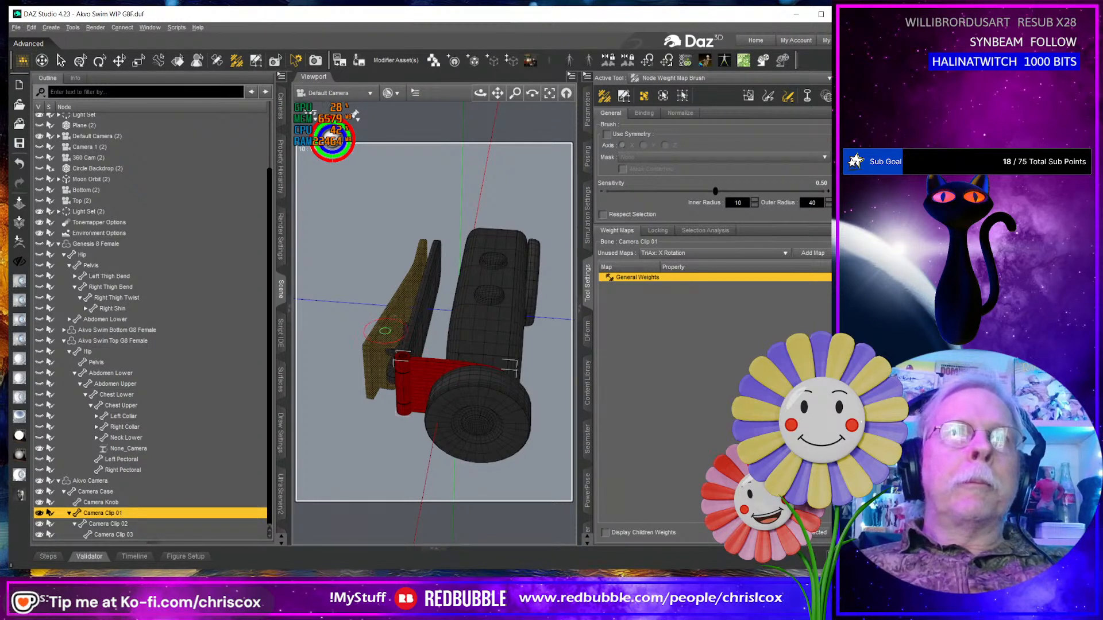
pyautogui.click(184, 522)
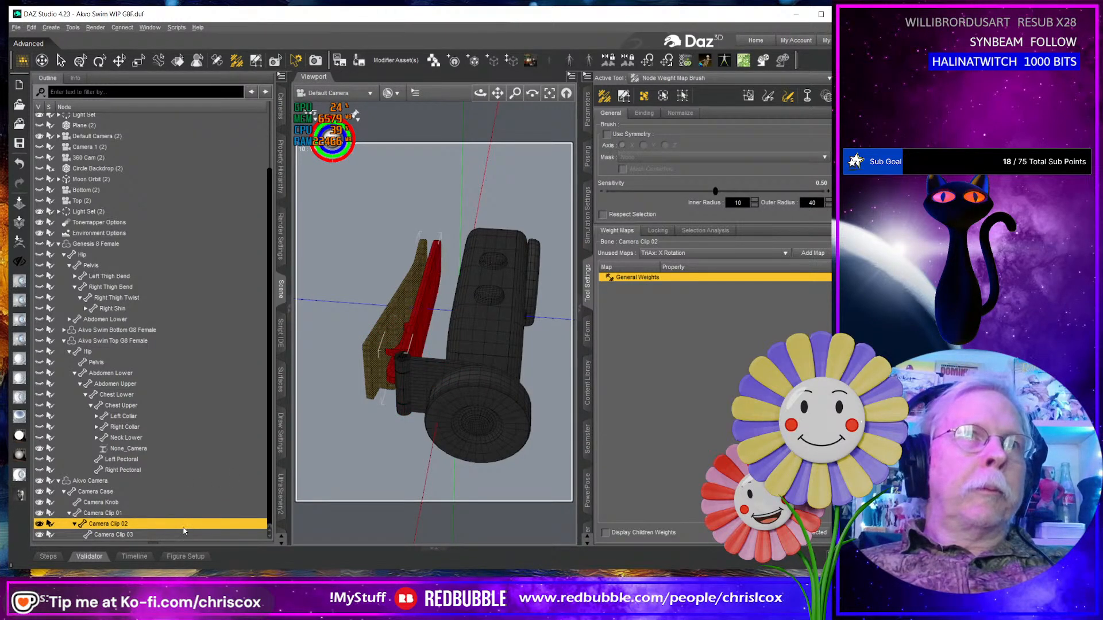
pyautogui.click(185, 535)
# Clear the geometry selection on the Camera Clip 03 faces.
pyautogui.rightClick(382, 336)
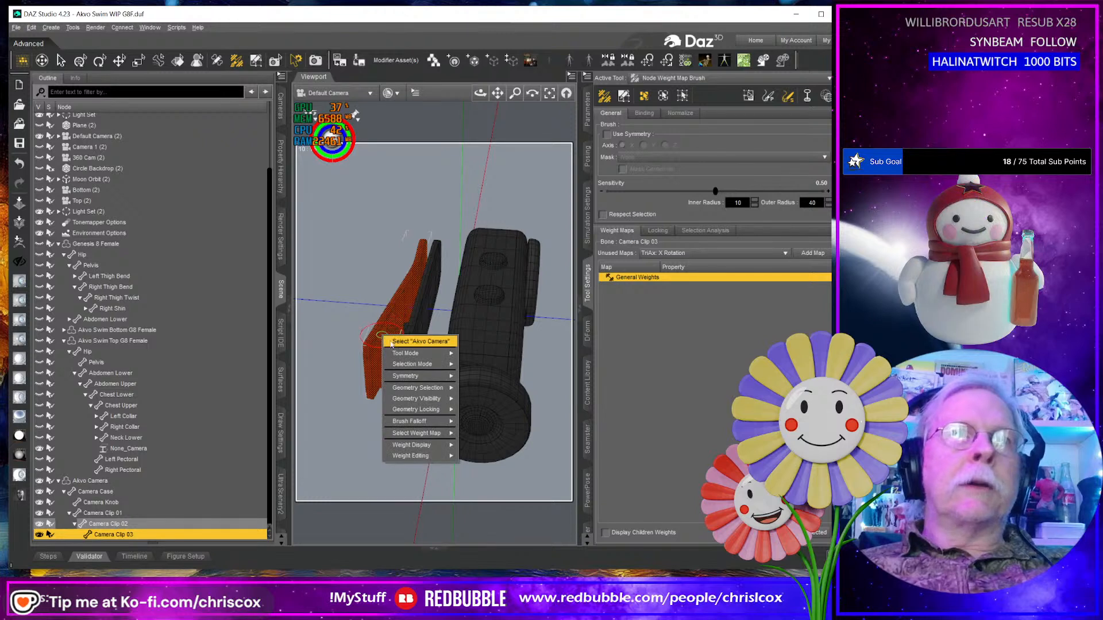
pyautogui.moveTo(425, 388)
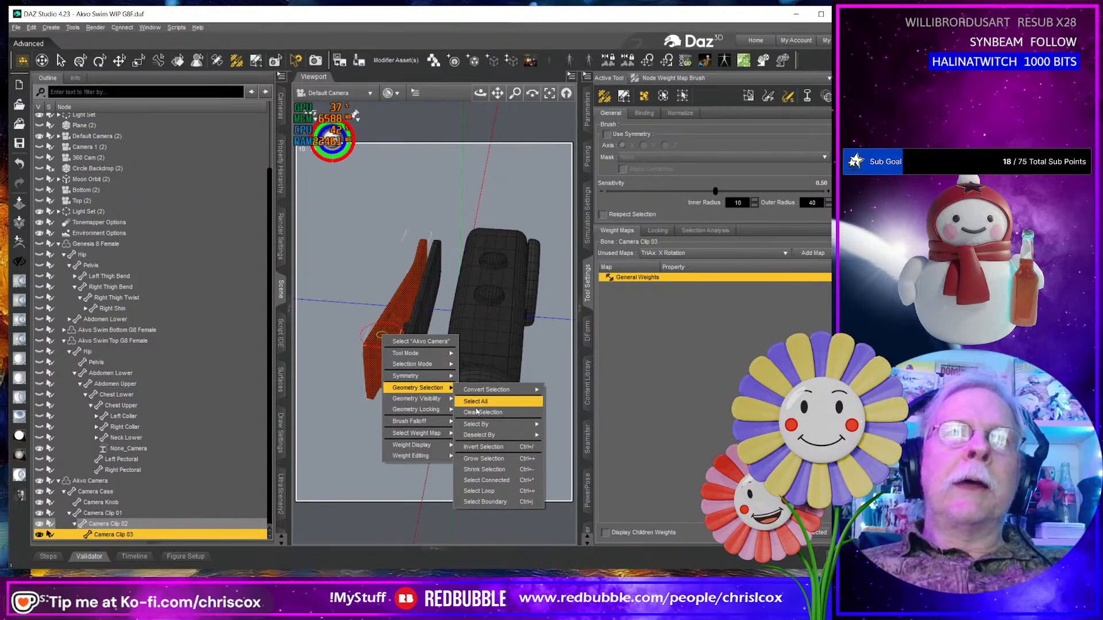
pyautogui.moveTo(499, 436)
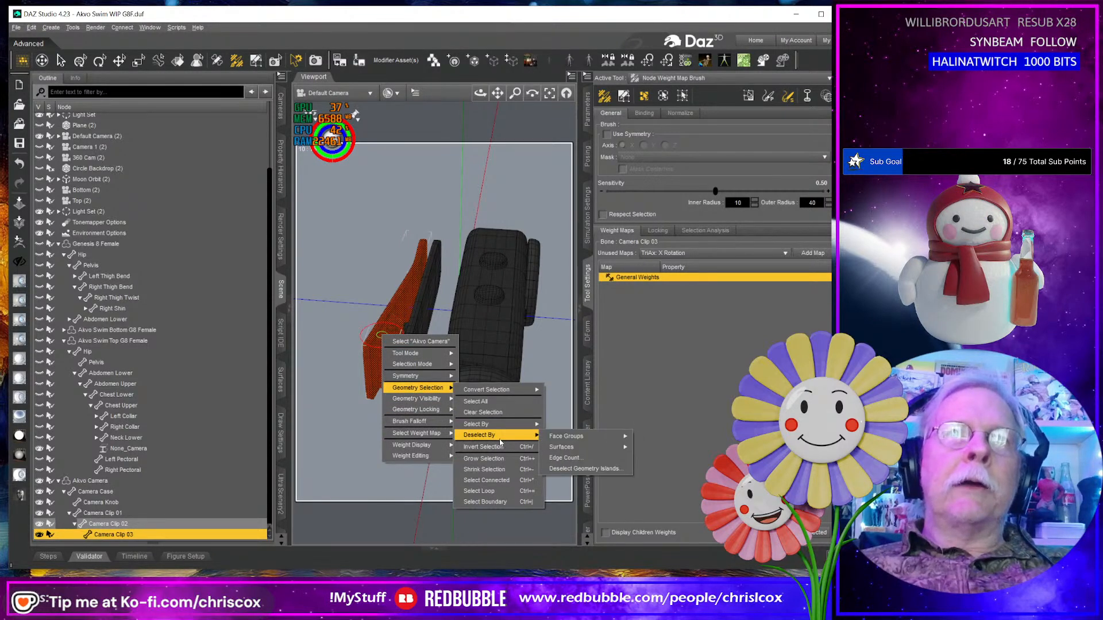
pyautogui.click(498, 415)
pyautogui.moveTo(497, 416); pyautogui.dragTo(490, 418, button='middle')
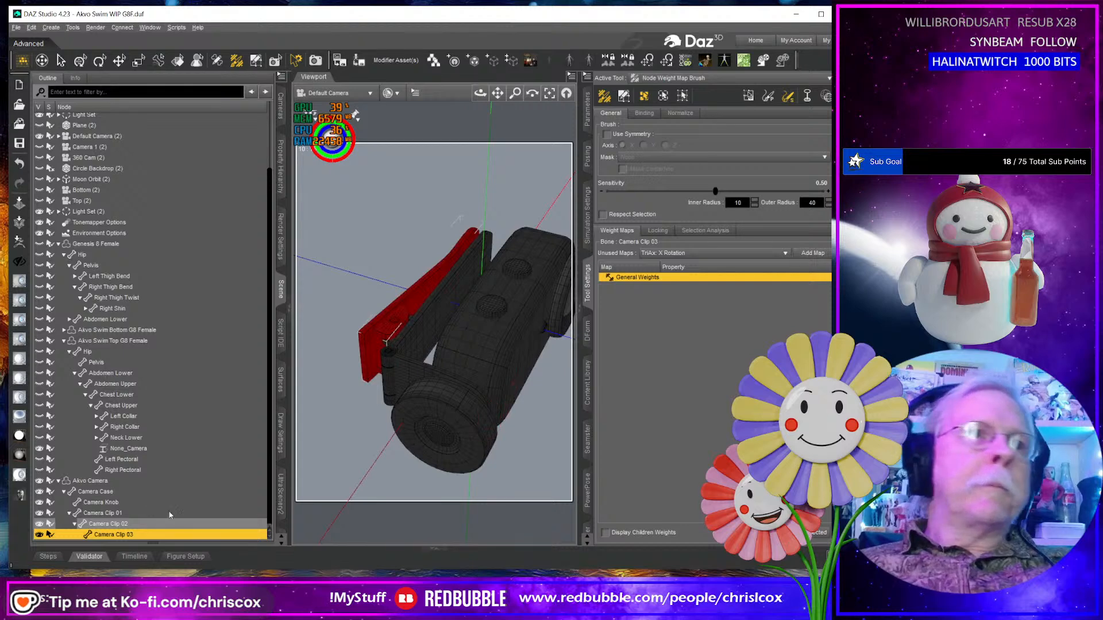
# Switch from weight map editing to the Universal tool and display the parameters of Camera Clip 03.
pyautogui.click(80, 61)
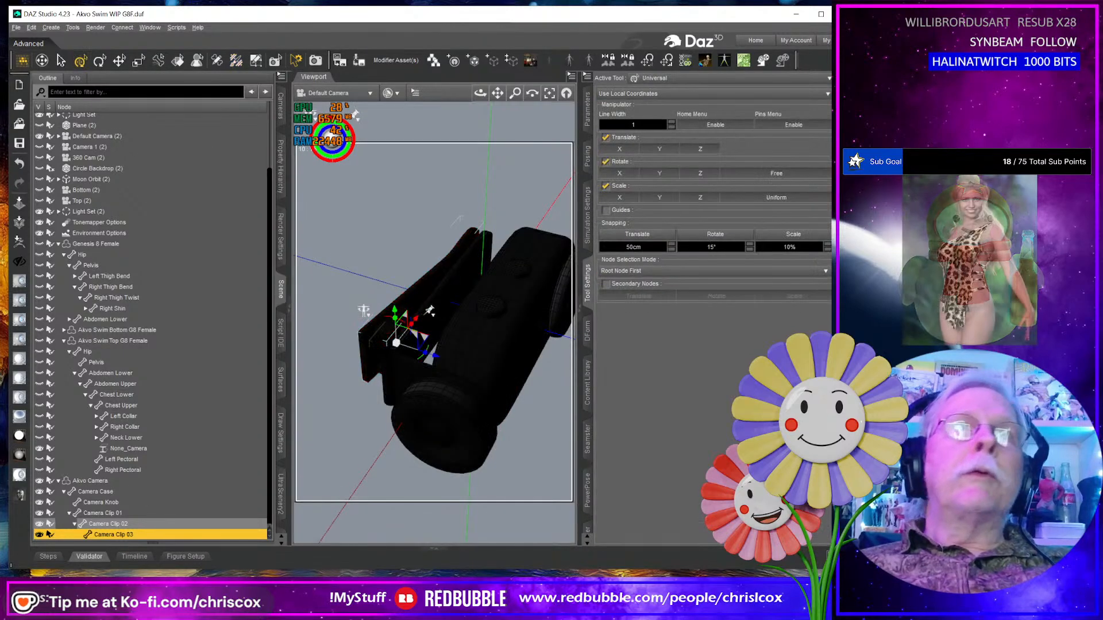
pyautogui.moveTo(368, 300); pyautogui.dragTo(371, 298, button='middle')
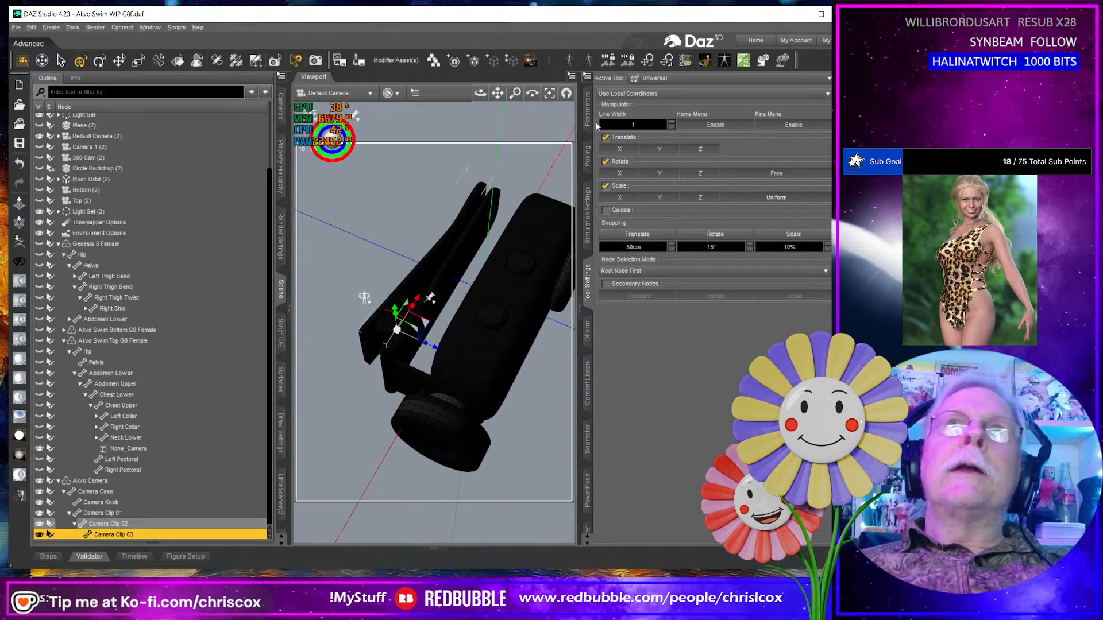
pyautogui.click(587, 110)
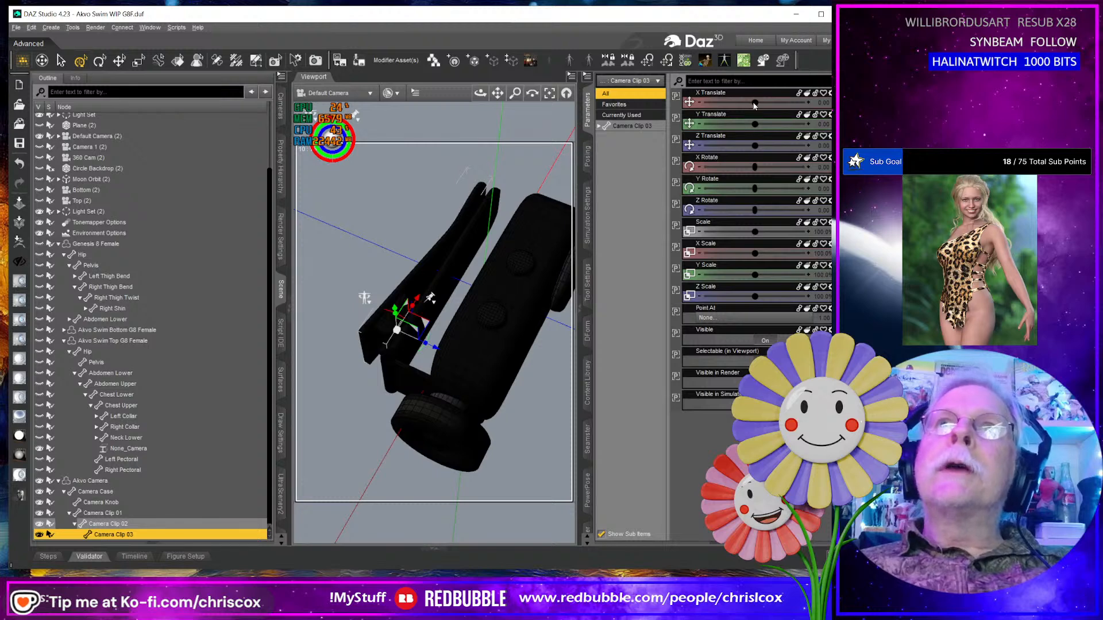
# Test Camera Clip 03 with a small X Translate and a small Y Rotate change, undoing each.
pyautogui.moveTo(753, 103); pyautogui.dragTo(756, 104)
pyautogui.hotkey('ctrl', 'z')
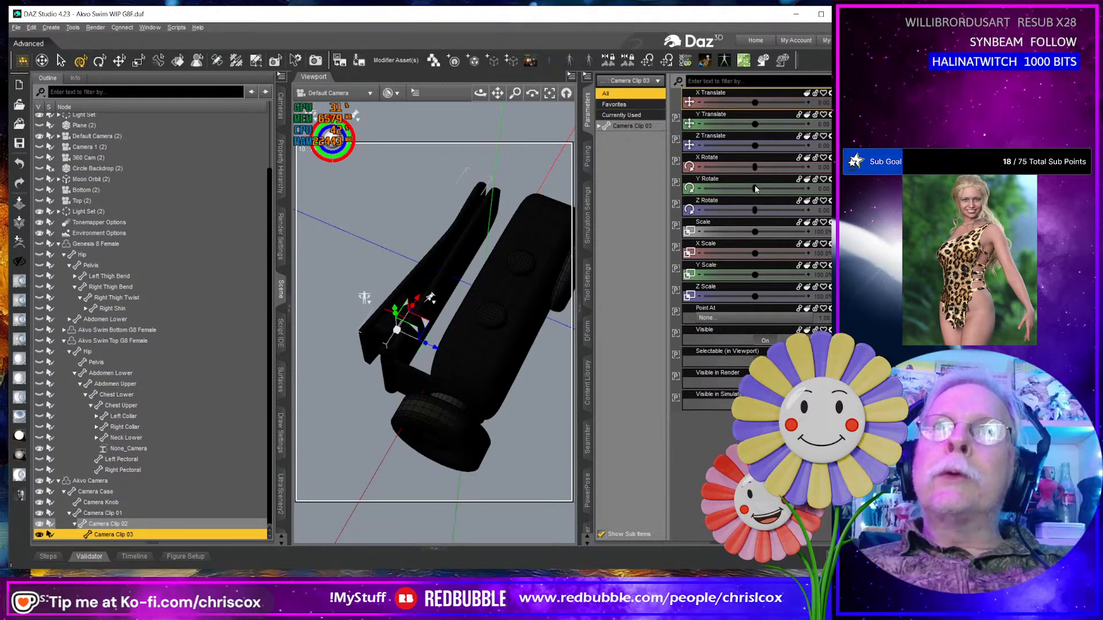
pyautogui.moveTo(756, 189); pyautogui.dragTo(758, 187)
pyautogui.hotkey('ctrl', 'z')
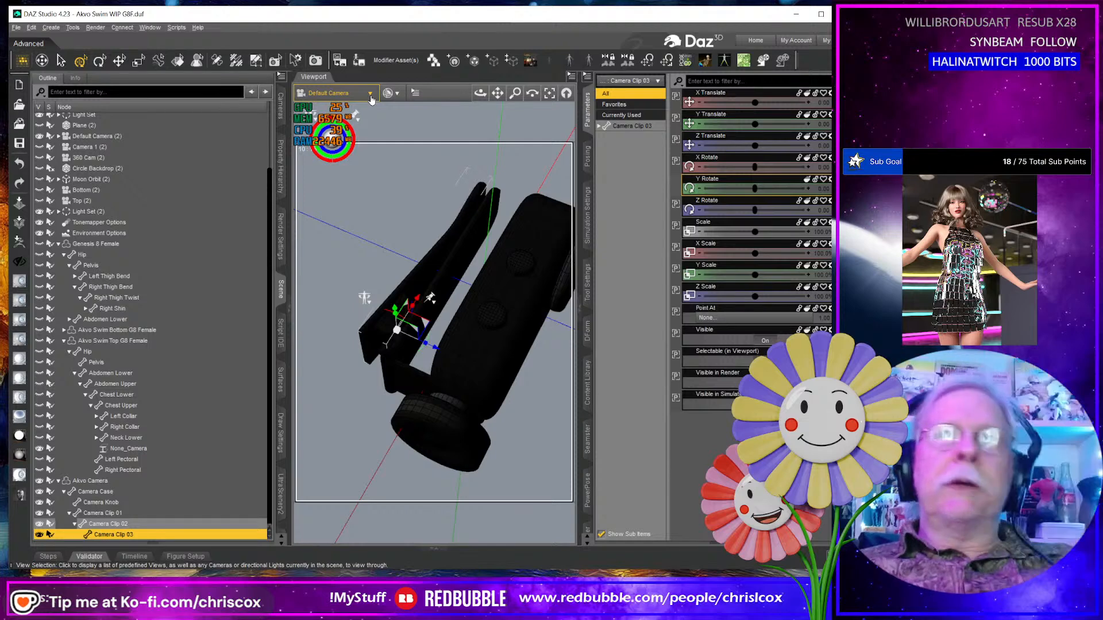
# Switch the viewport to Top View and frame the whole camera prop.
pyautogui.click(367, 95)
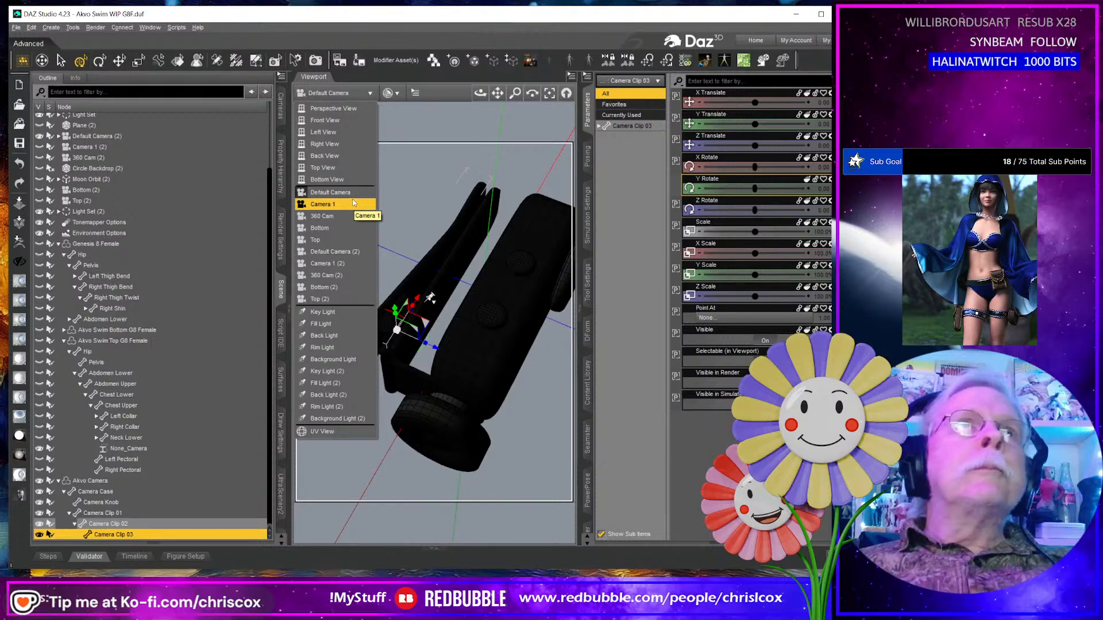
pyautogui.click(340, 169)
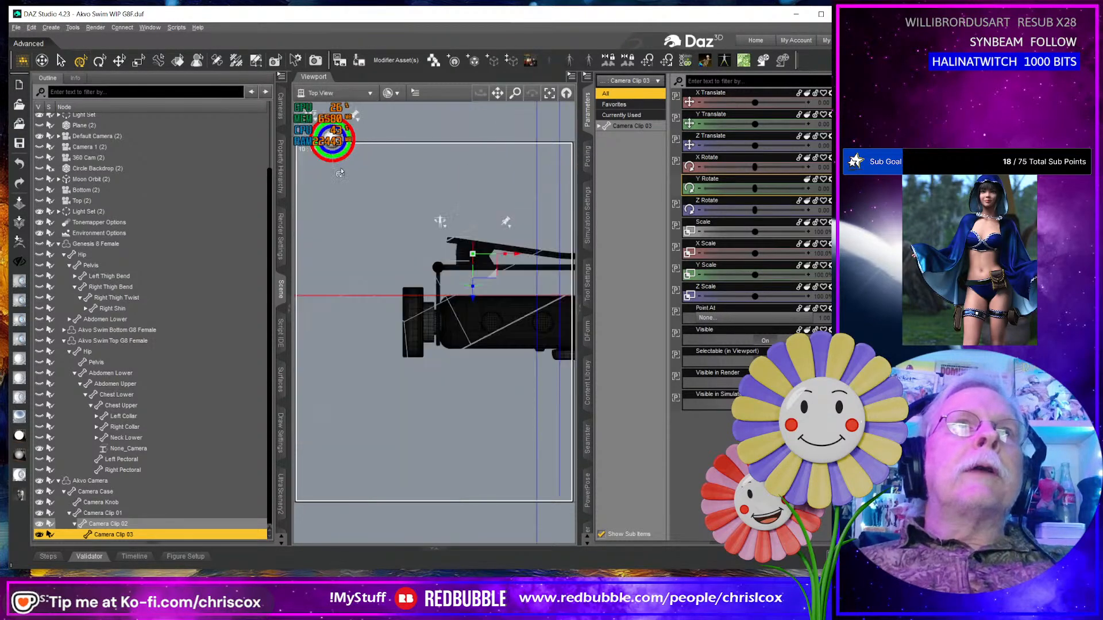
pyautogui.moveTo(491, 250); pyautogui.dragTo(424, 246, button='middle')
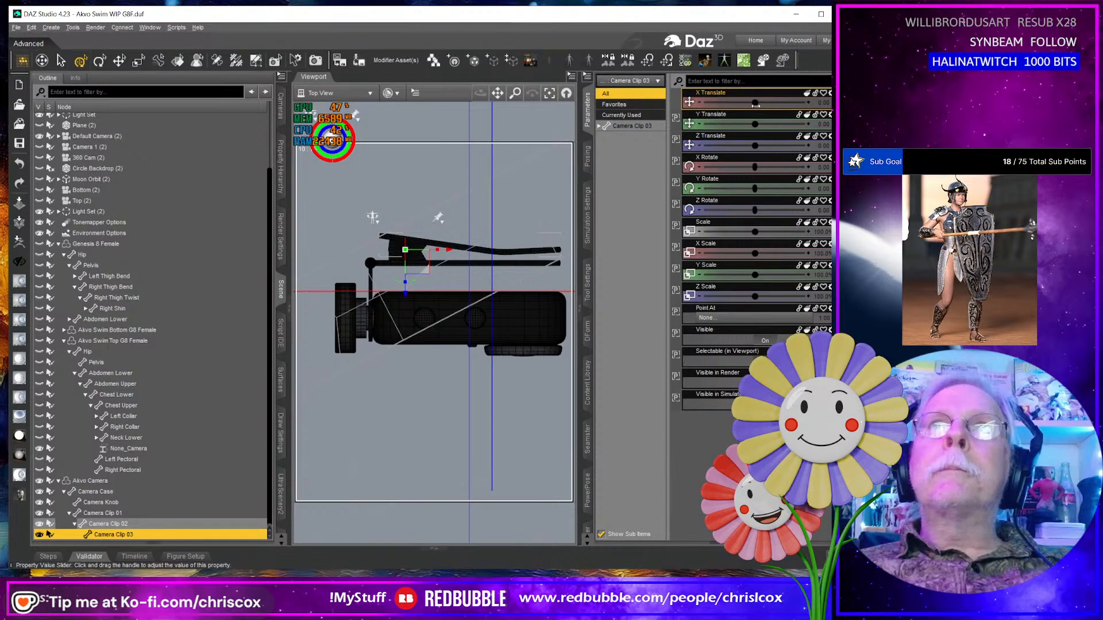
# Hide all translate and scale parameters plus X Rotate and Z Rotate on Camera Clip 03, leaving out Y Rotate.
pyautogui.keyDown('shift'); pyautogui.click(723, 292); pyautogui.keyUp('shift')
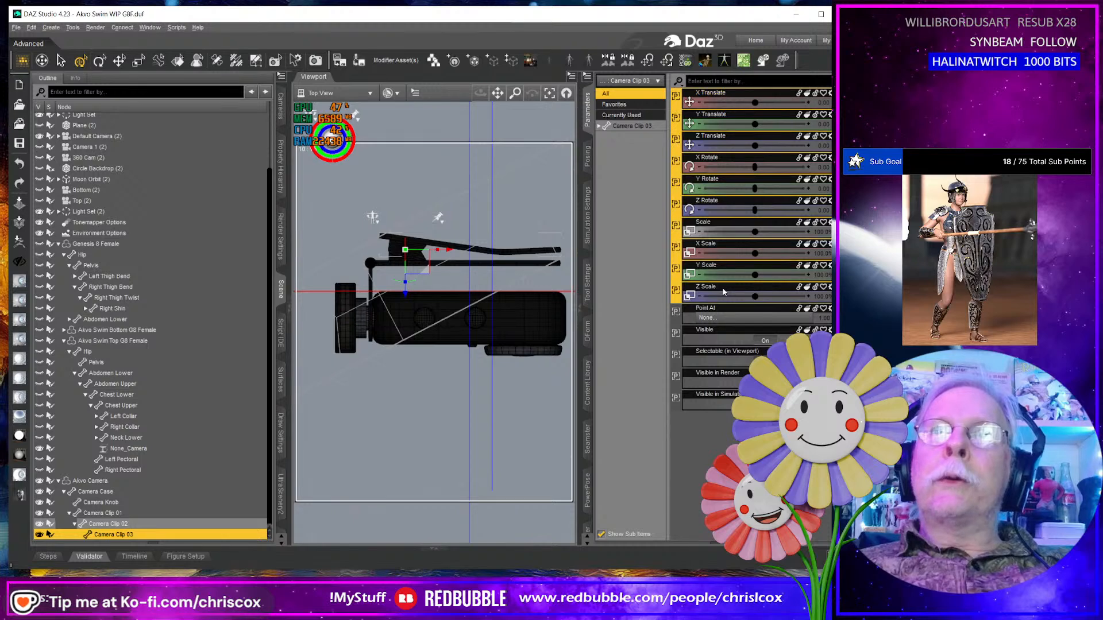
pyautogui.keyDown('ctrl'); pyautogui.click(724, 185); pyautogui.keyUp('ctrl')
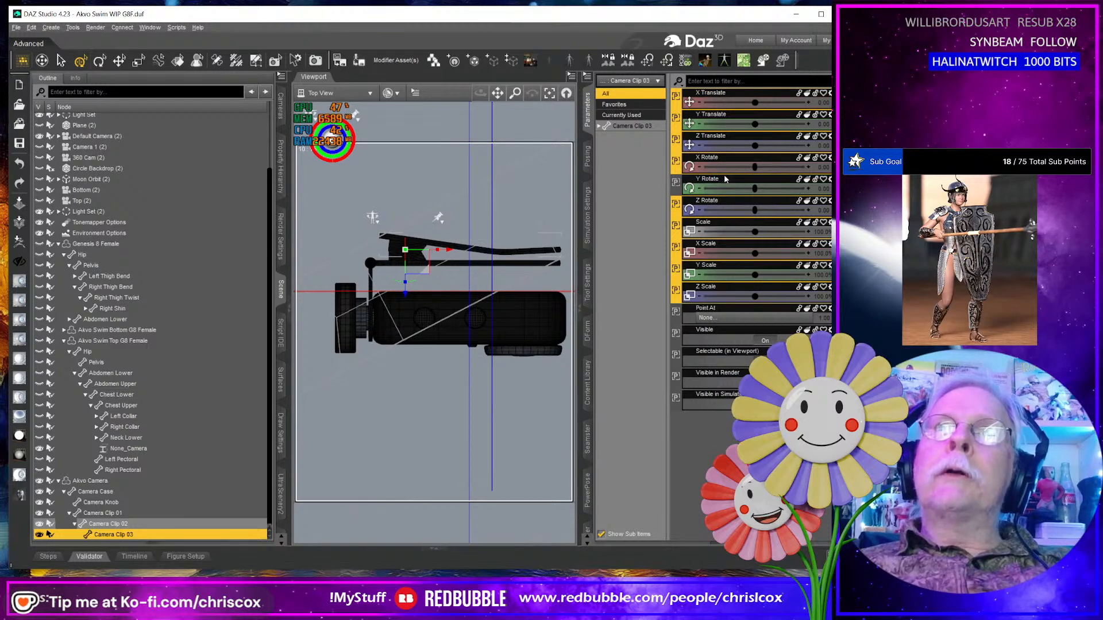
pyautogui.rightClick(725, 162)
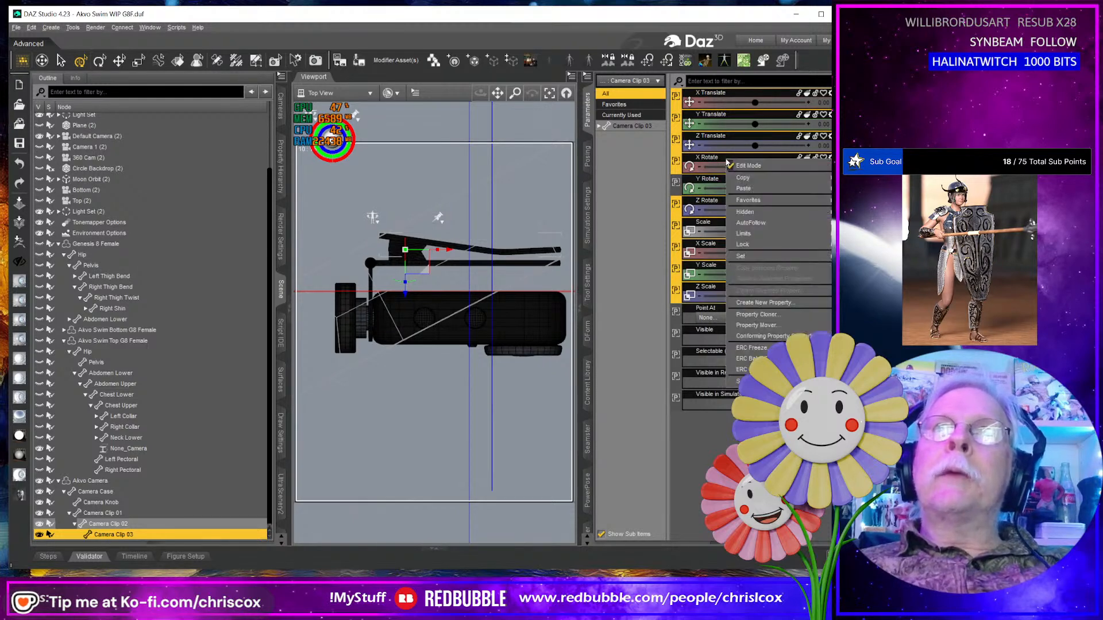
pyautogui.click(746, 212)
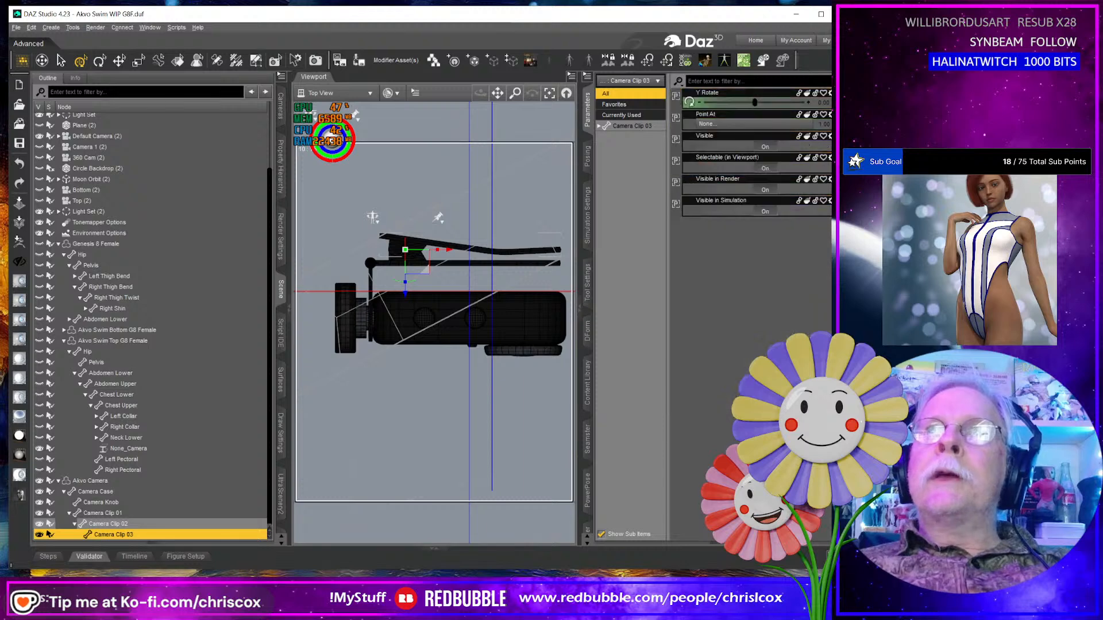
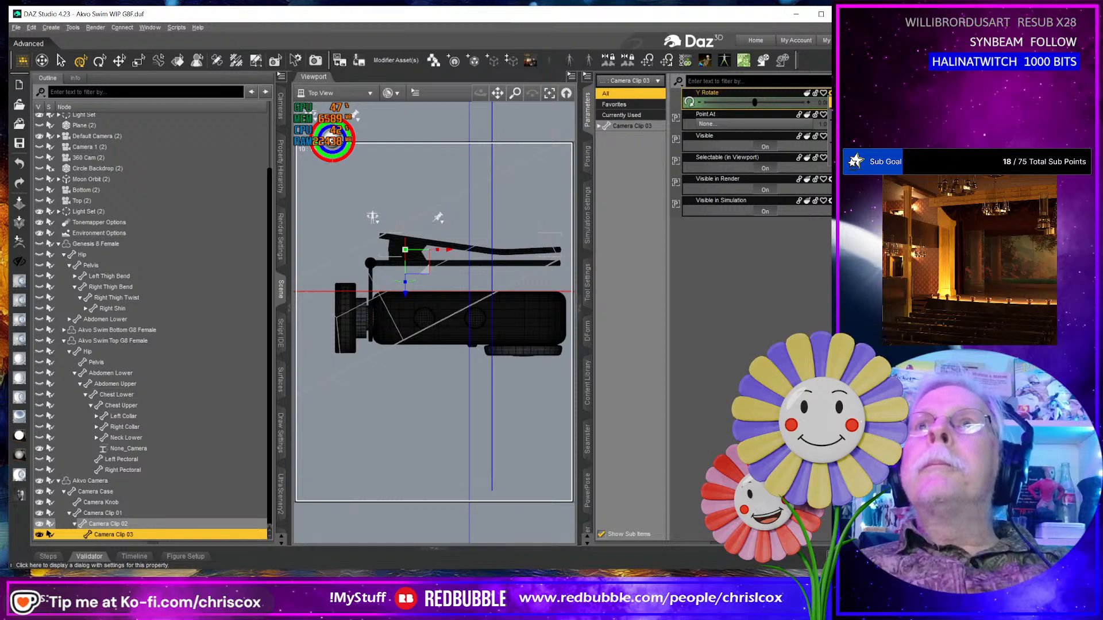
# Relabel Camera Clip 03's Y Rotate parameter as Open.
pyautogui.click(829, 93)
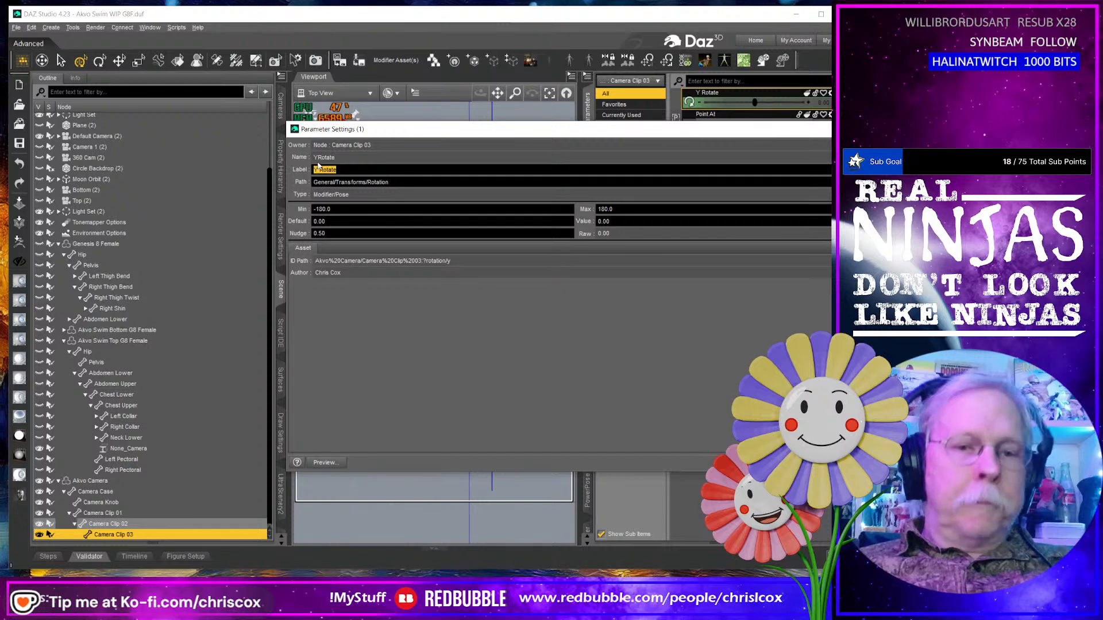
pyautogui.write('Open')
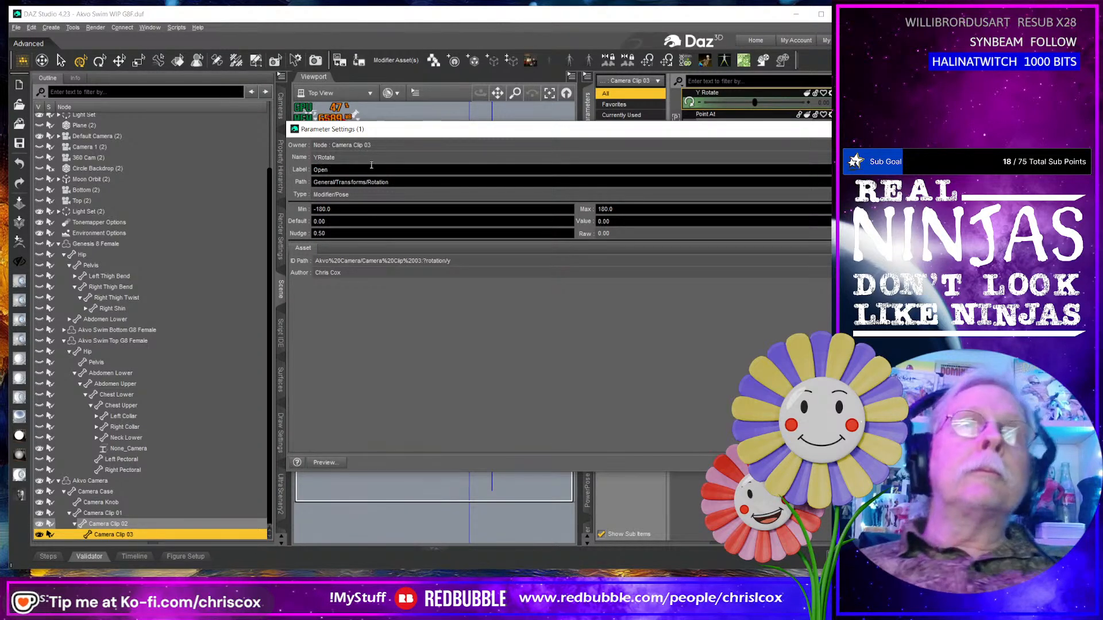
pyautogui.press('Return')
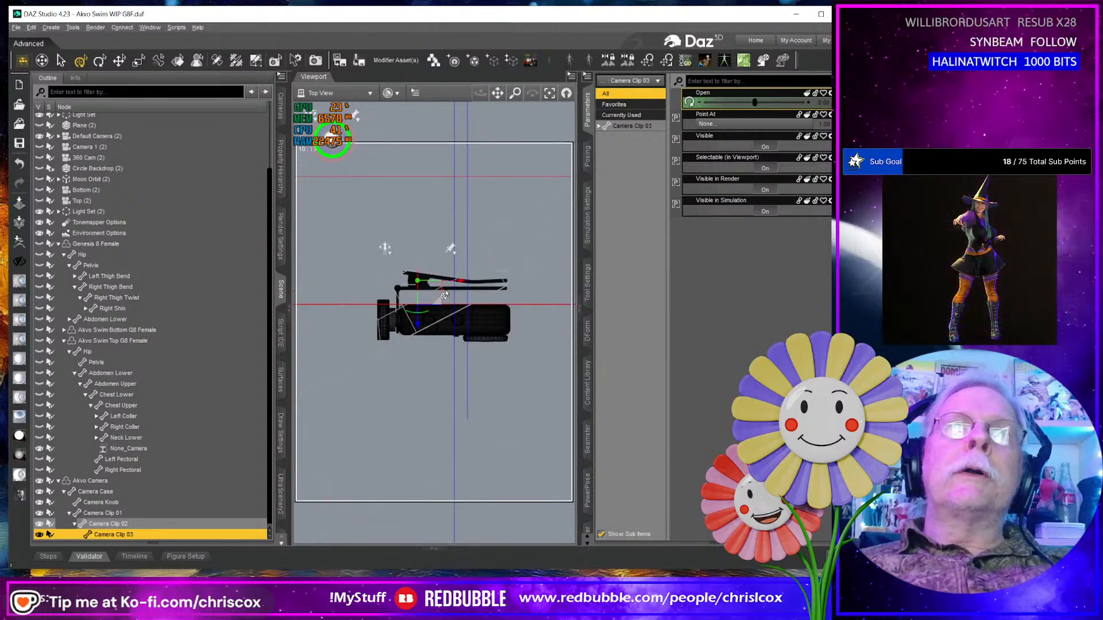
# Swing Camera Clip 03 wide open to test its upper travel, setting Open to 46.
pyautogui.moveTo(515, 94); pyautogui.dragTo(453, 158)
pyautogui.moveTo(757, 102); pyautogui.dragTo(769, 112)
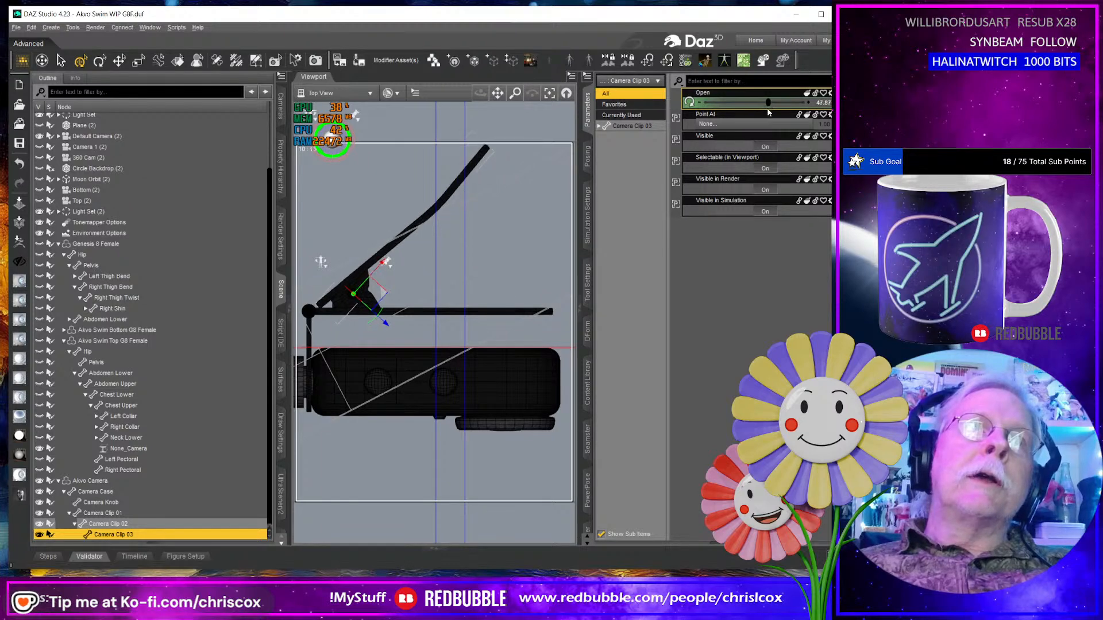
pyautogui.click(823, 103)
pyautogui.write('4')
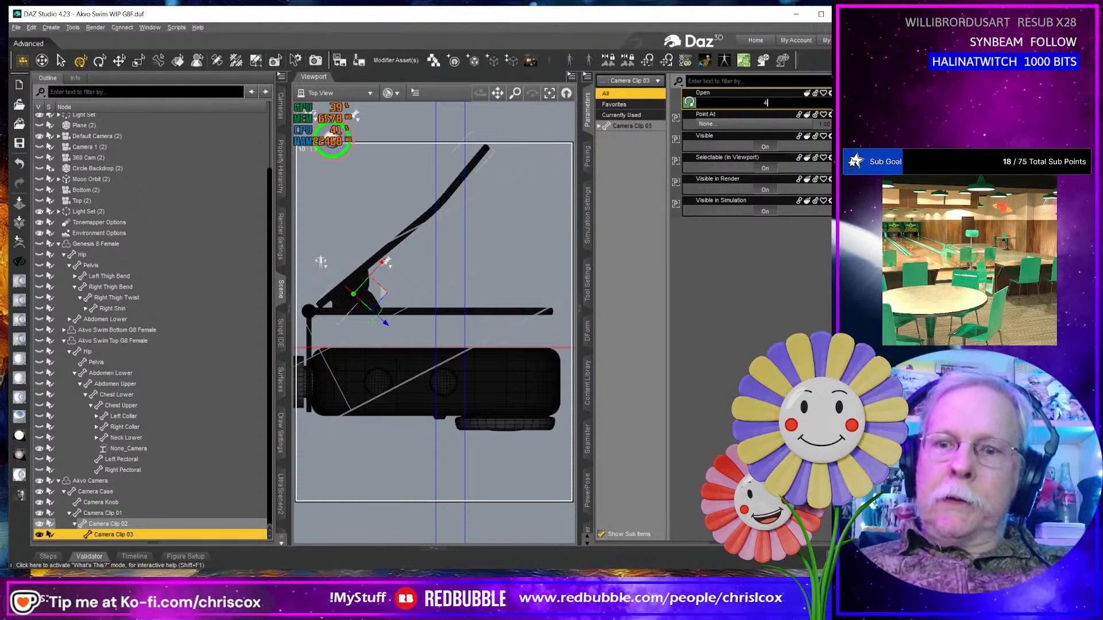
pyautogui.write('6')
pyautogui.press('Return')
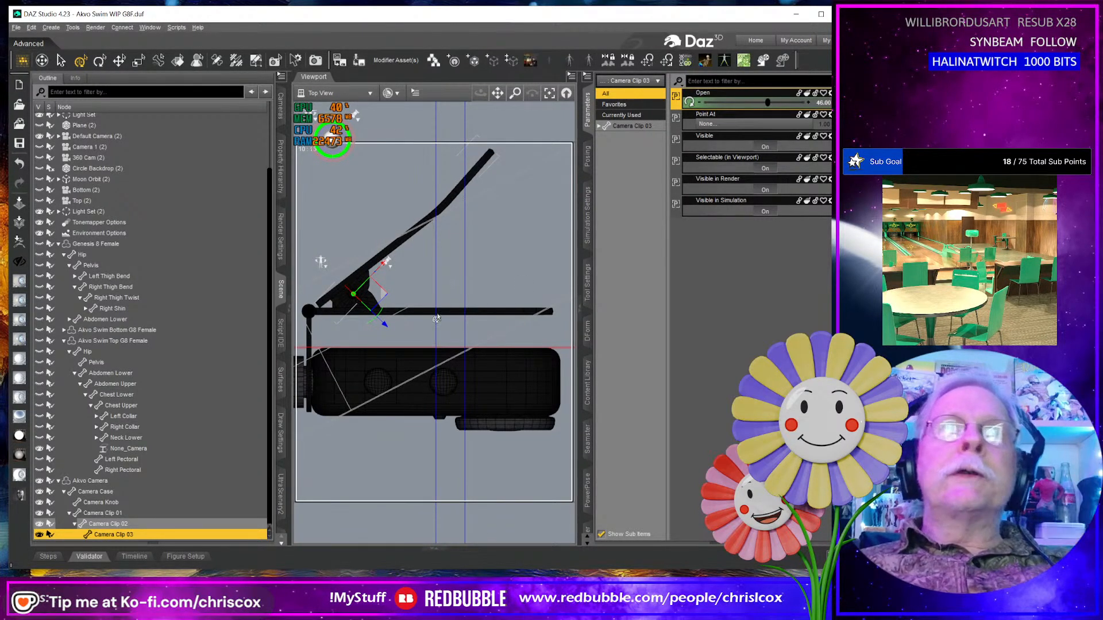
# Test Camera Clip 03's closed position against the lower clip arm, trying Open at -3 and then -2.5.
pyautogui.moveTo(384, 318); pyautogui.dragTo(340, 309)
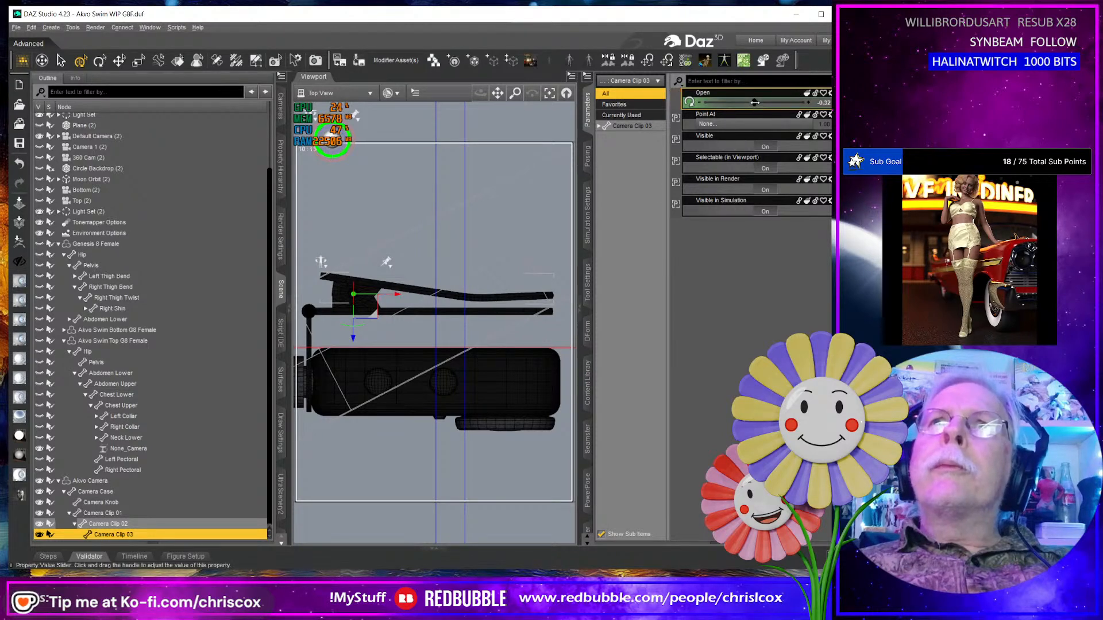
pyautogui.moveTo(754, 102); pyautogui.dragTo(755, 102)
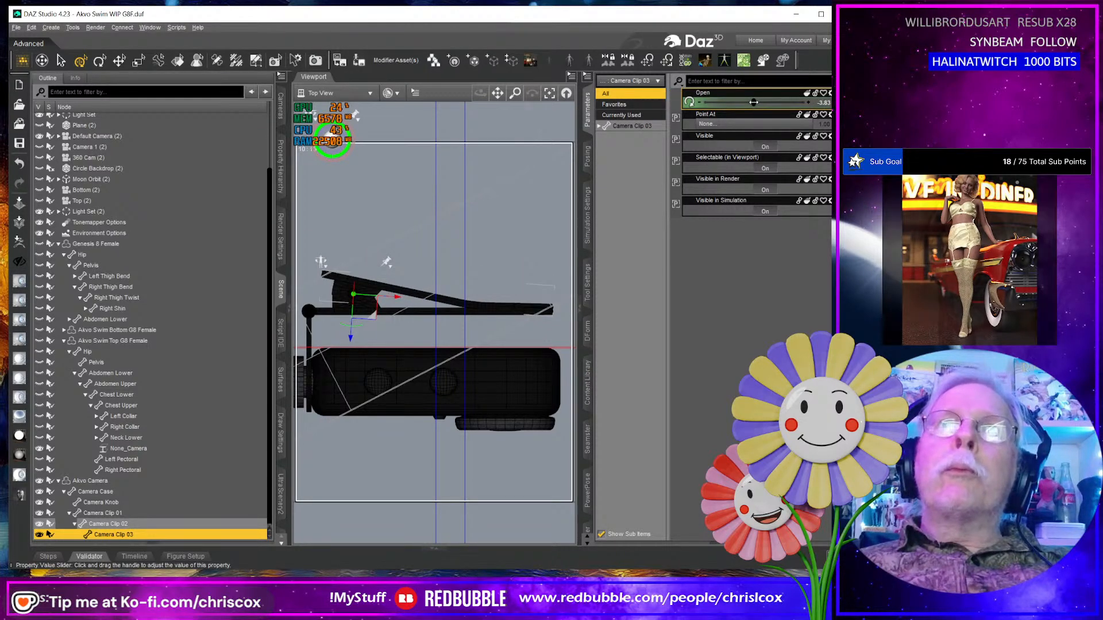
pyautogui.click(823, 103)
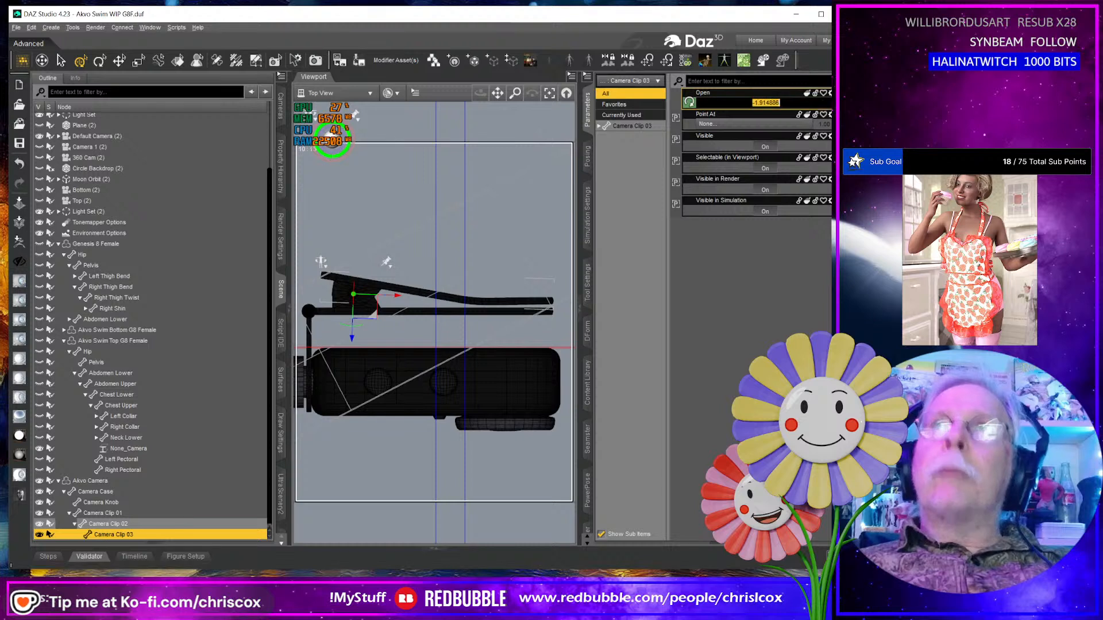
pyautogui.write('-3')
pyautogui.press('Return')
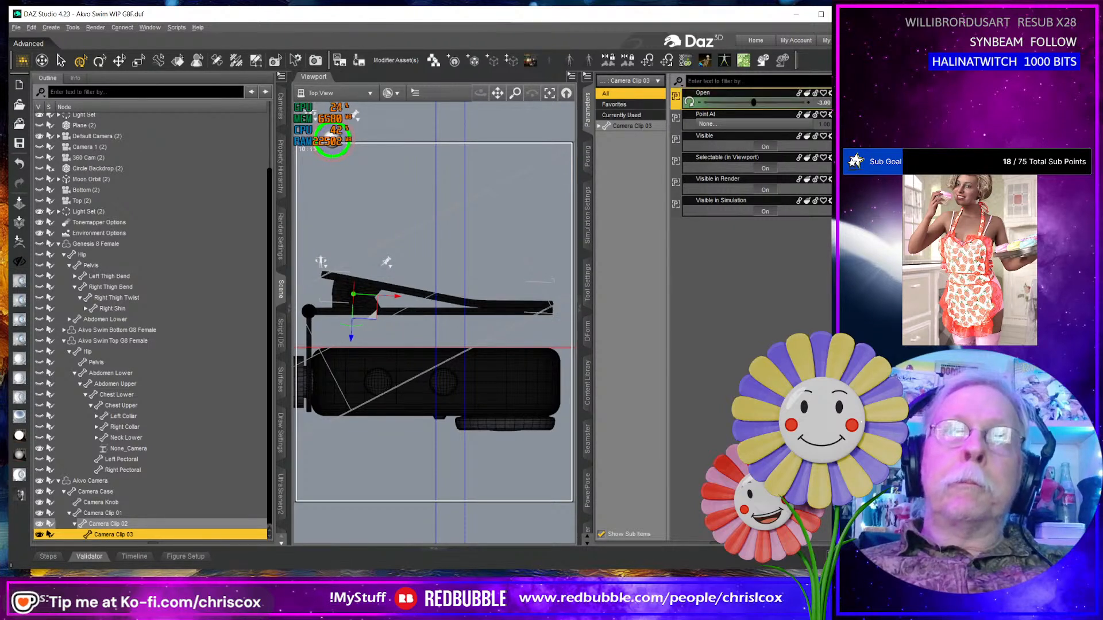
pyautogui.click(822, 103)
pyautogui.write('-')
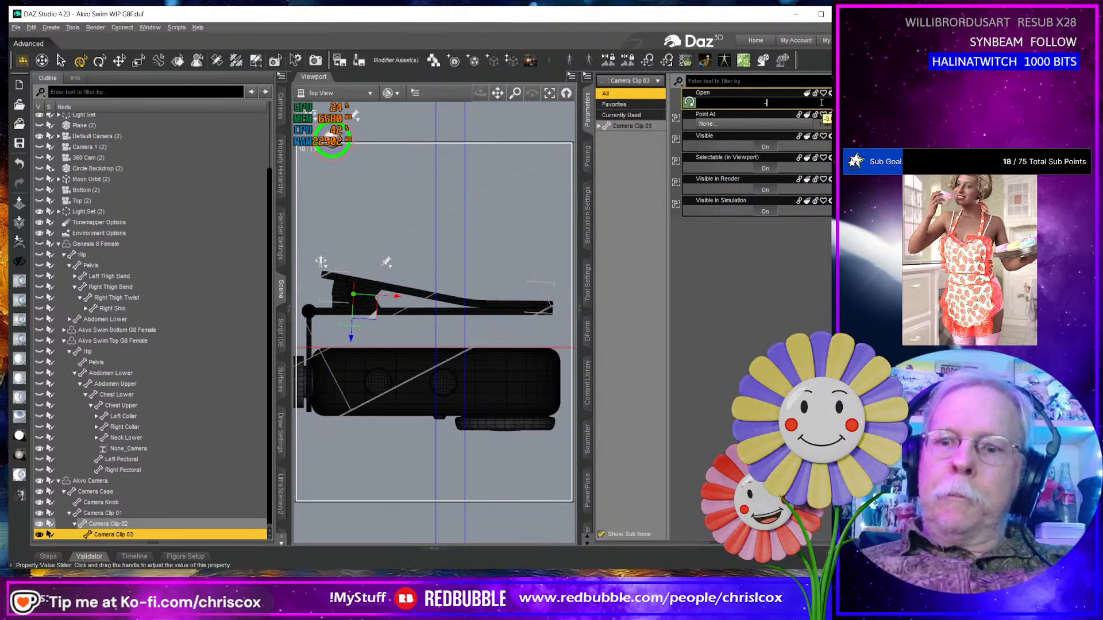
pyautogui.write('3')
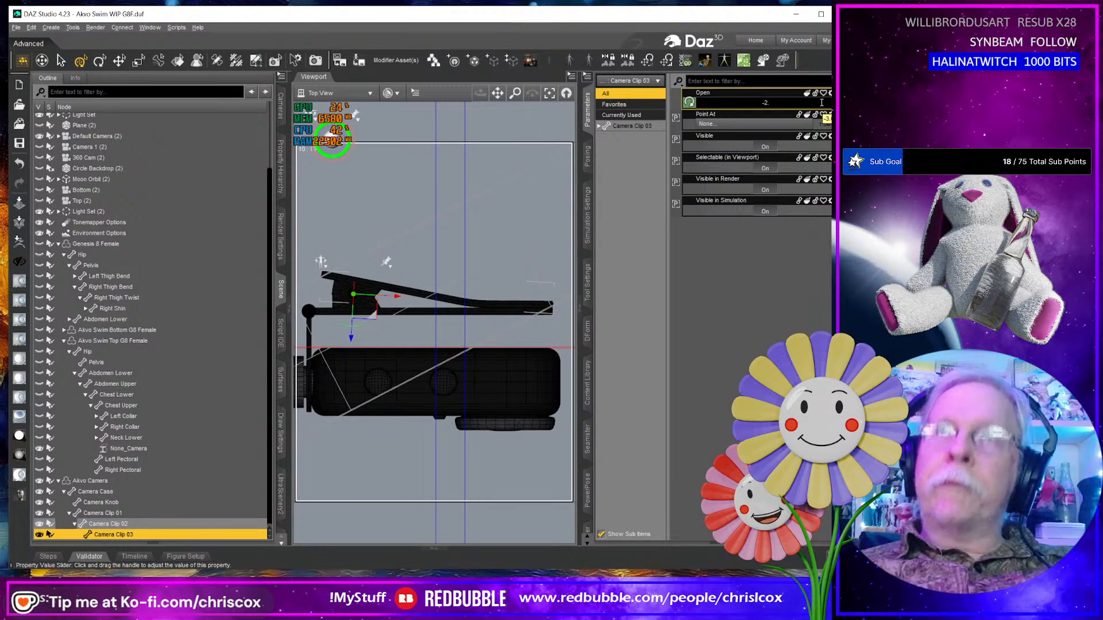
pyautogui.write('.5')
pyautogui.press('Return')
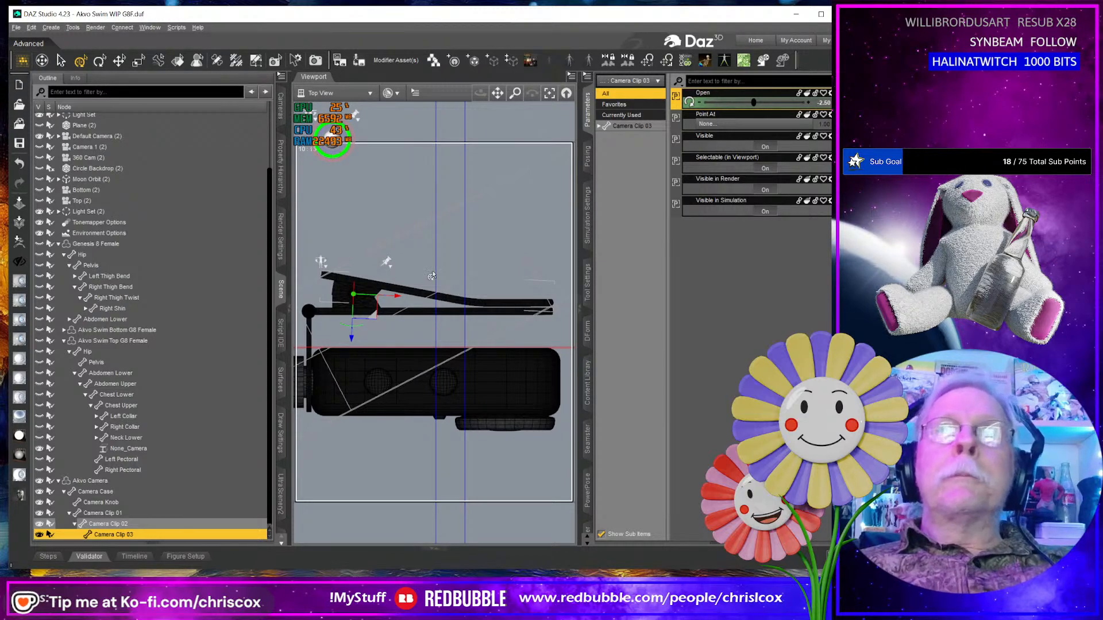
# Set the minimum limit of Camera Clip 03's Open parameter to -2.5.
pyautogui.click(830, 93)
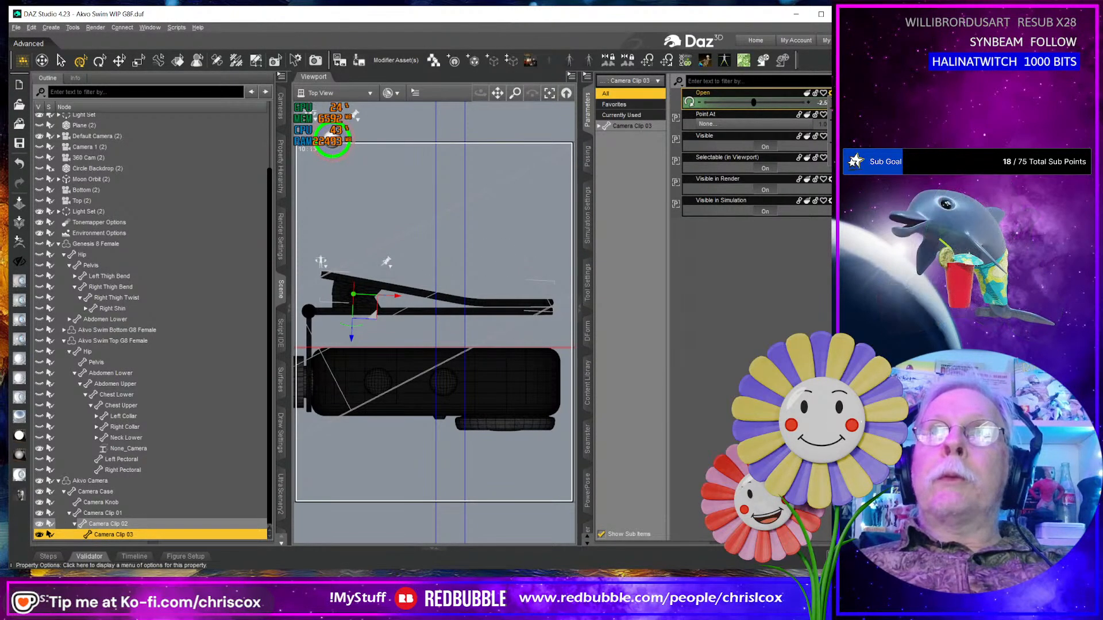
pyautogui.click(856, 102)
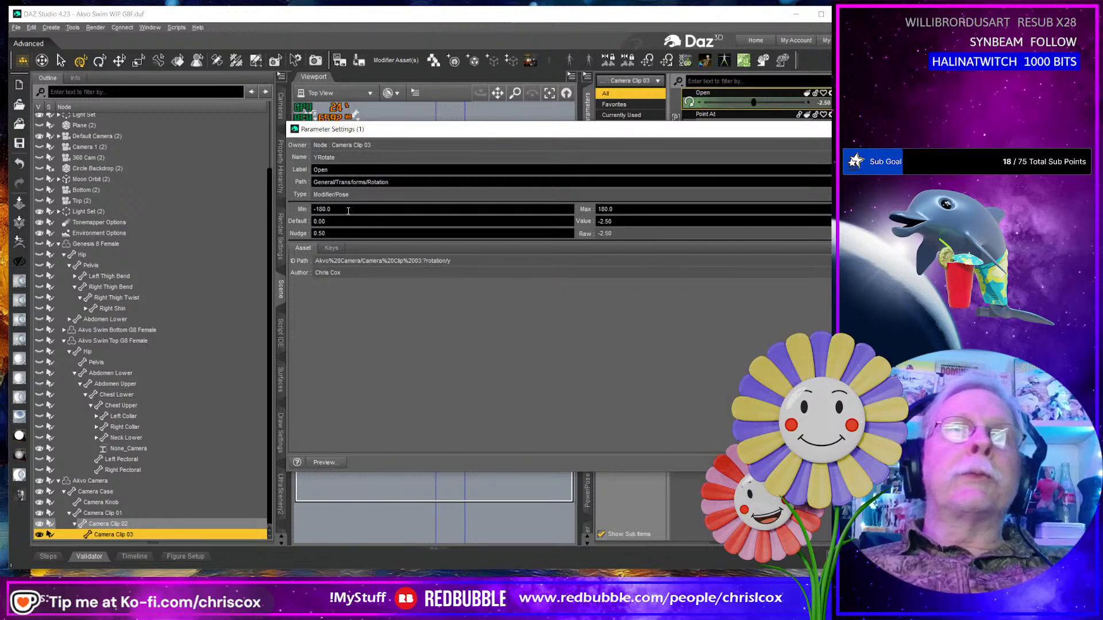
pyautogui.moveTo(348, 211); pyautogui.dragTo(297, 209)
pyautogui.write('-')
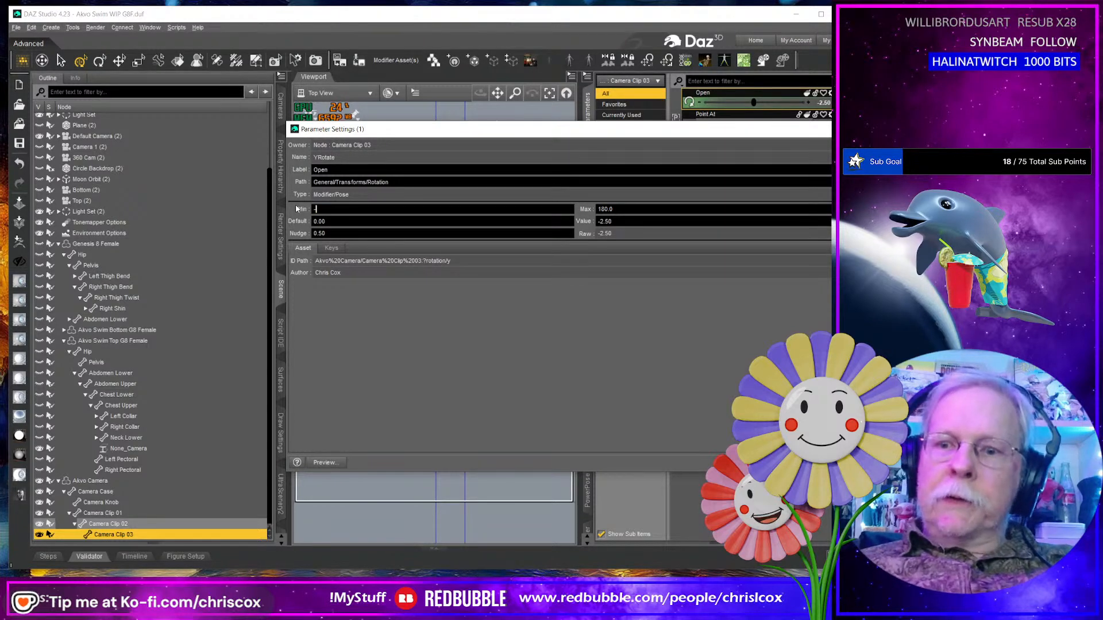
pyautogui.write('2.5')
pyautogui.press('Return')
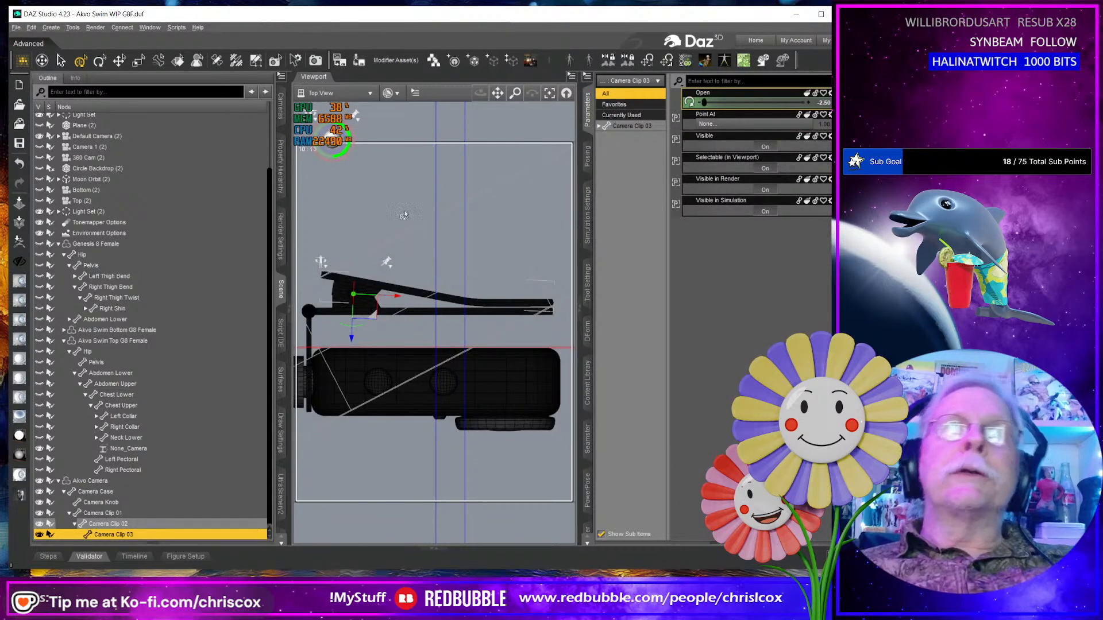
# Set the maximum limit of Camera Clip 03's Open parameter to 46 and try out its range, undoing the test movement.
pyautogui.moveTo(704, 103); pyautogui.dragTo(728, 108)
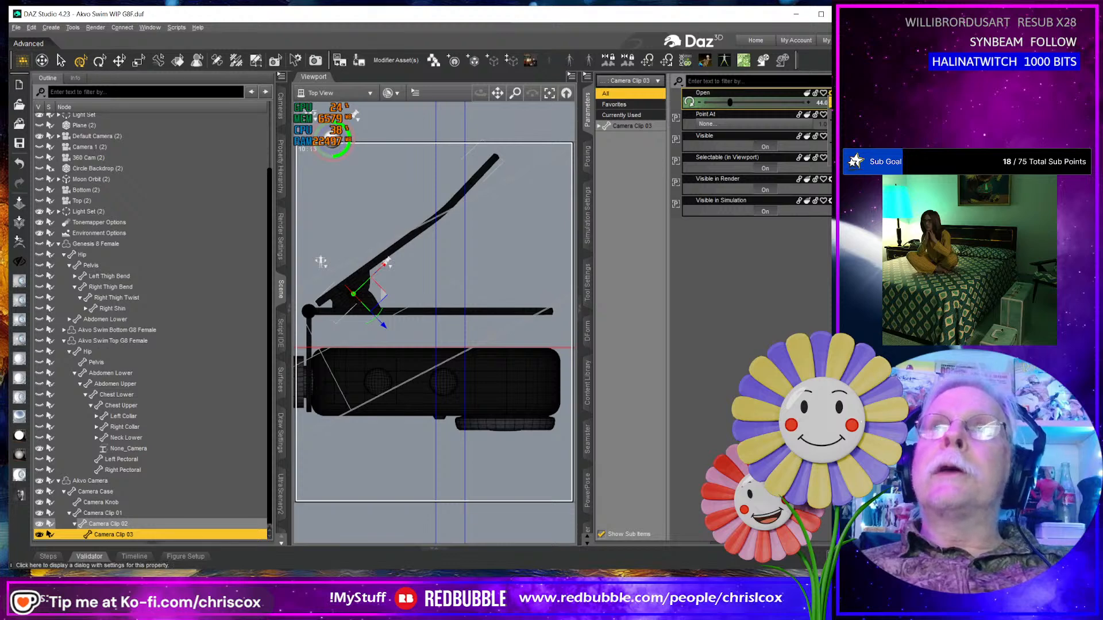
pyautogui.click(829, 93)
pyautogui.moveTo(619, 210); pyautogui.dragTo(513, 210)
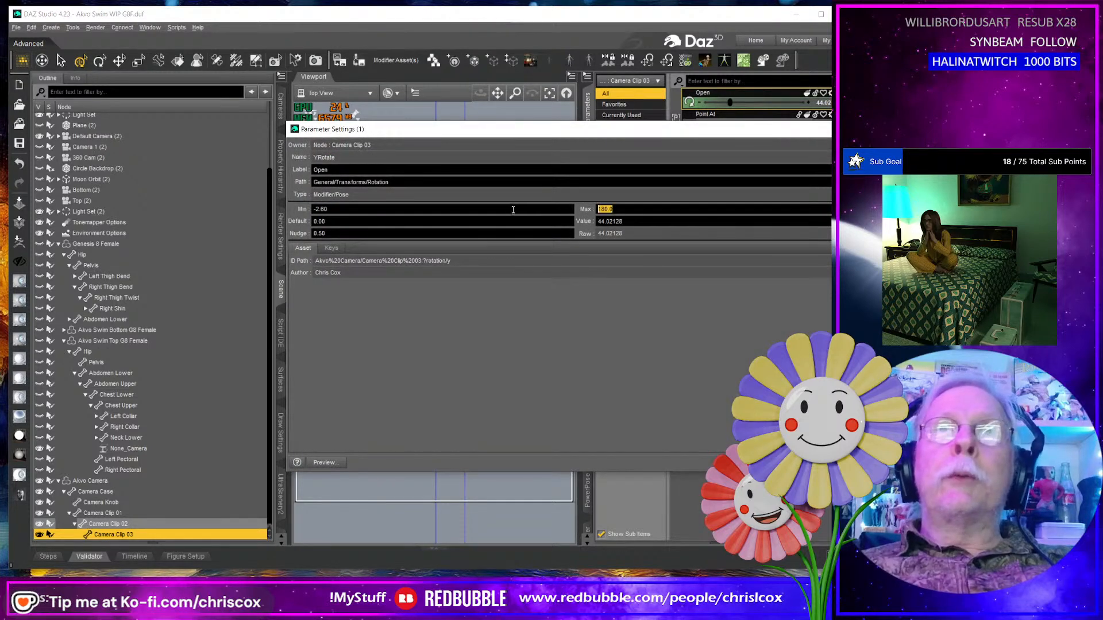
pyautogui.write('46')
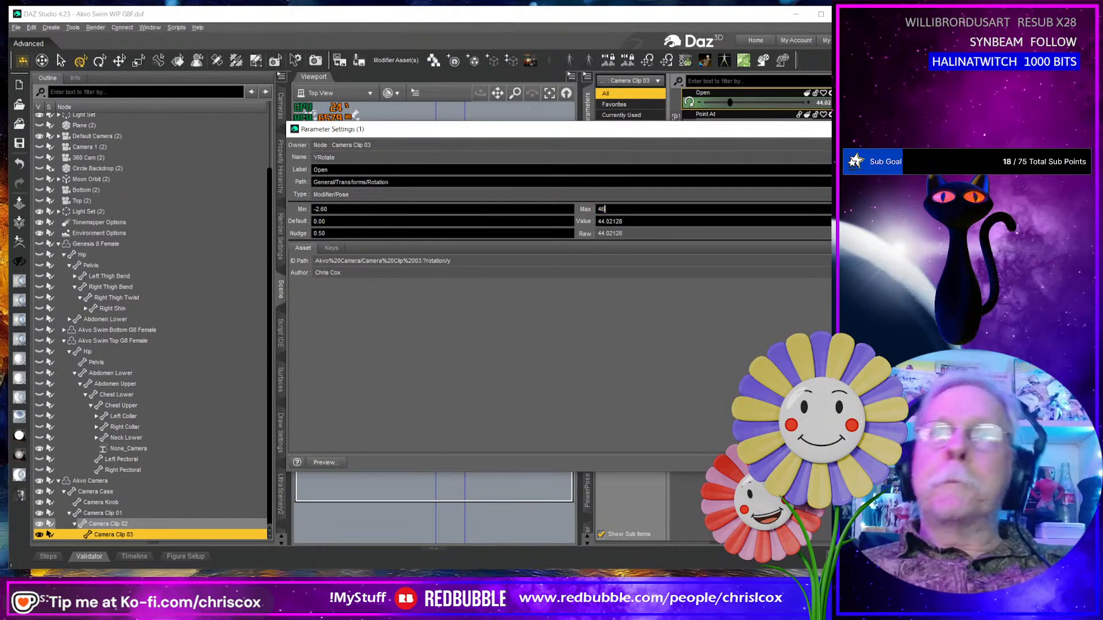
pyautogui.press('Return')
pyautogui.moveTo(801, 102); pyautogui.dragTo(737, 191)
pyautogui.hotkey('ctrl', 'z')
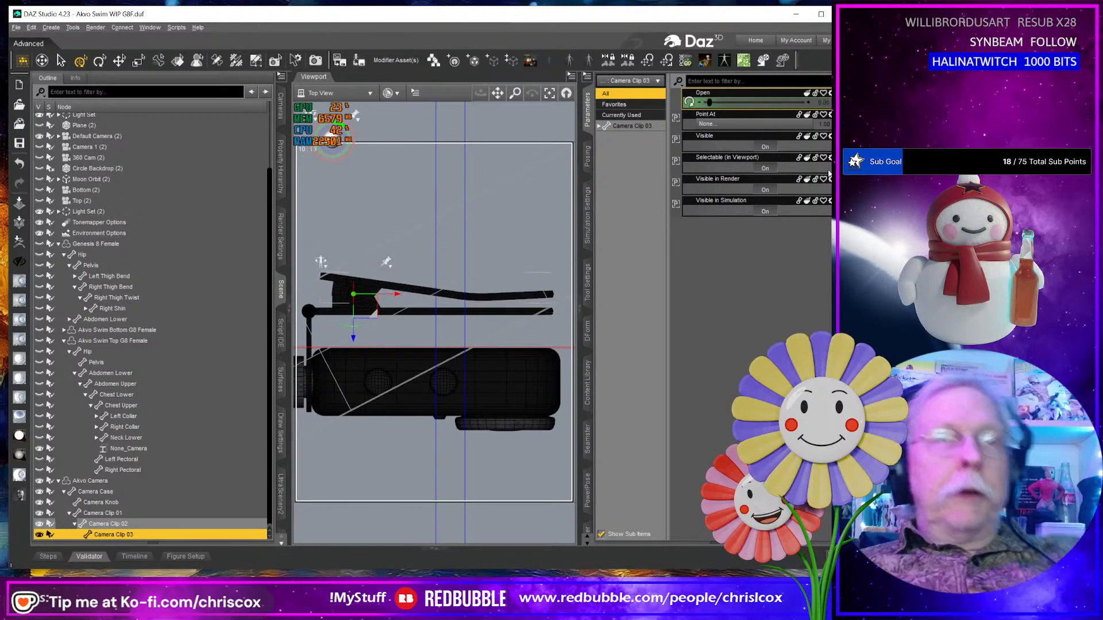
# Select Camera Clip 02 and swing it toward the camera case with Y Rotate at about -7.66.
pyautogui.moveTo(404, 305); pyautogui.dragTo(469, 332, button='middle')
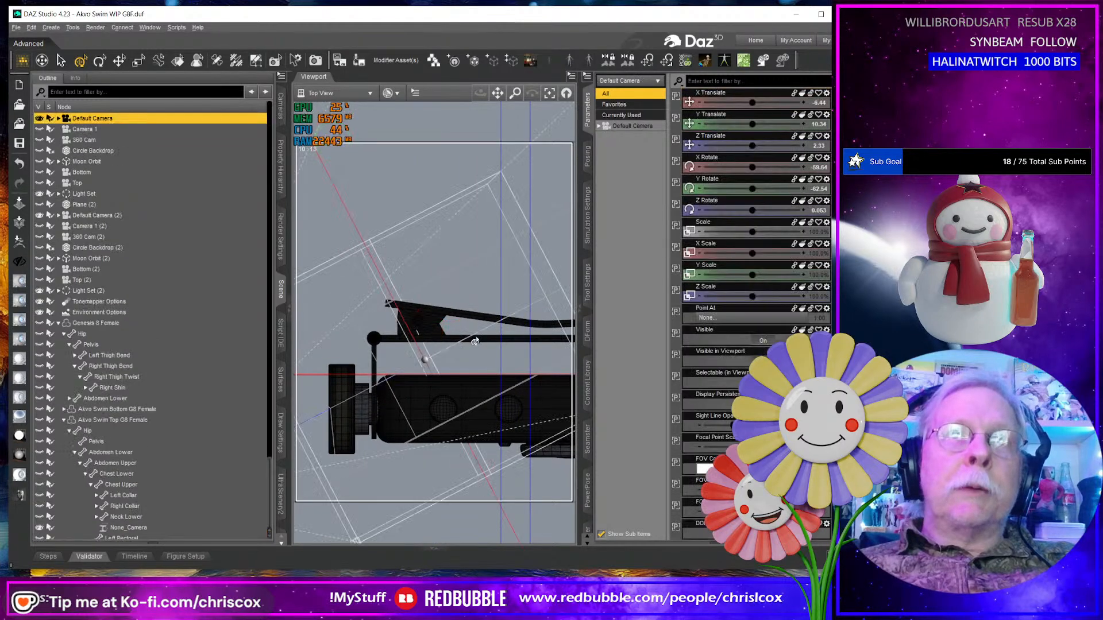
pyautogui.click(475, 340)
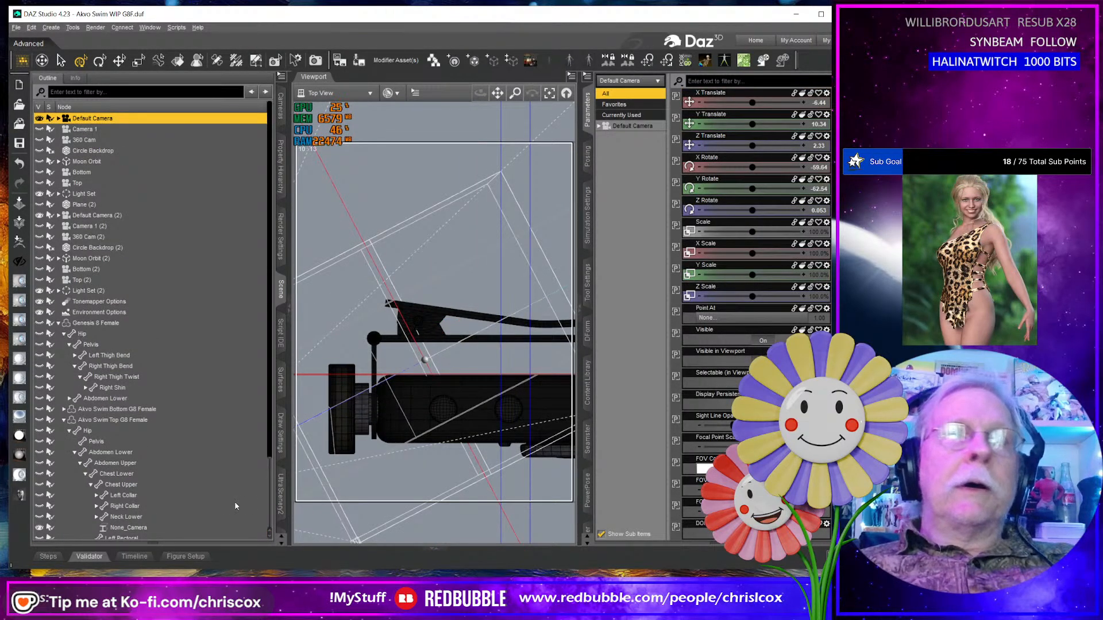
pyautogui.scroll(-3, 171, 493)
pyautogui.click(135, 524)
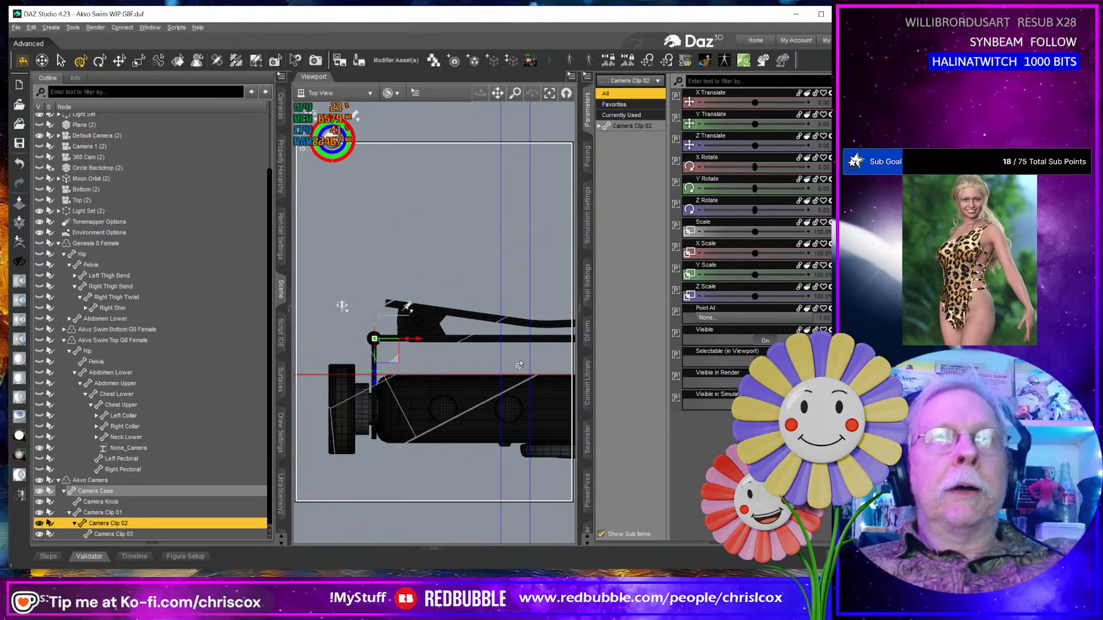
pyautogui.moveTo(537, 350); pyautogui.dragTo(522, 350, button='middle')
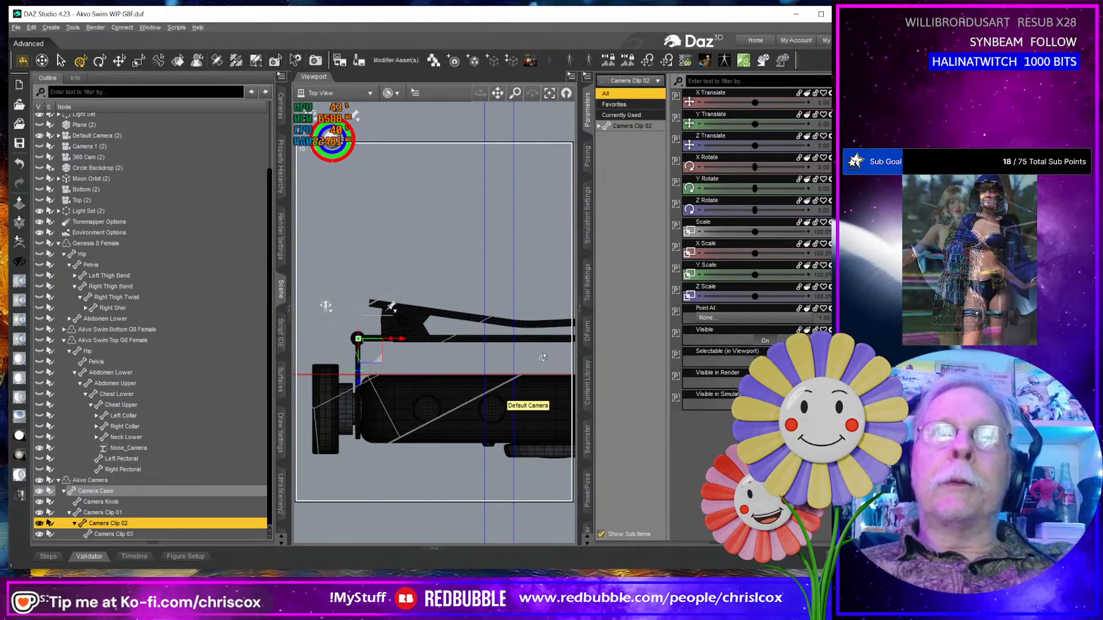
pyautogui.moveTo(562, 313); pyautogui.dragTo(519, 308, button='middle')
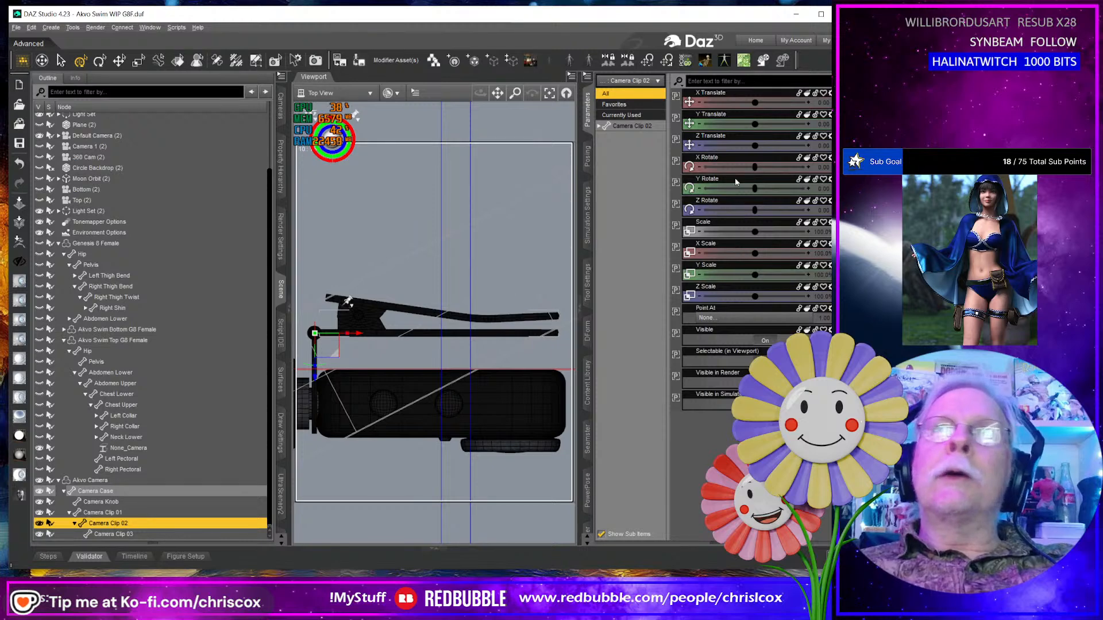
pyautogui.moveTo(749, 189); pyautogui.dragTo(752, 189)
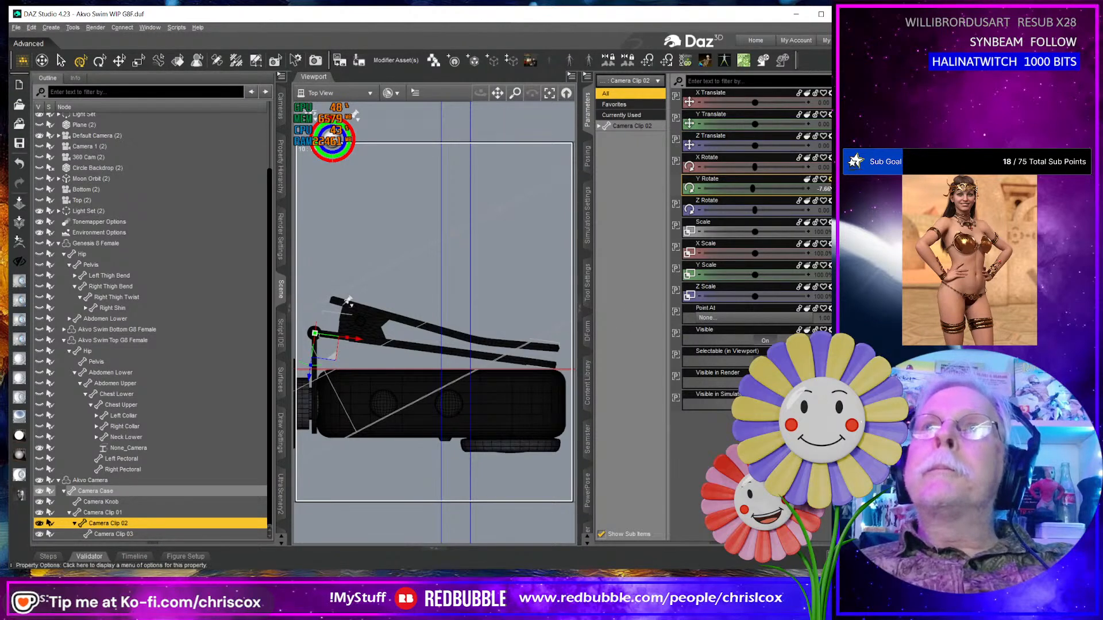
# Limit Camera Clip 02's Y Rotate to a minimum of -7 and a maximum of 90.
pyautogui.click(829, 183)
pyautogui.click(848, 191)
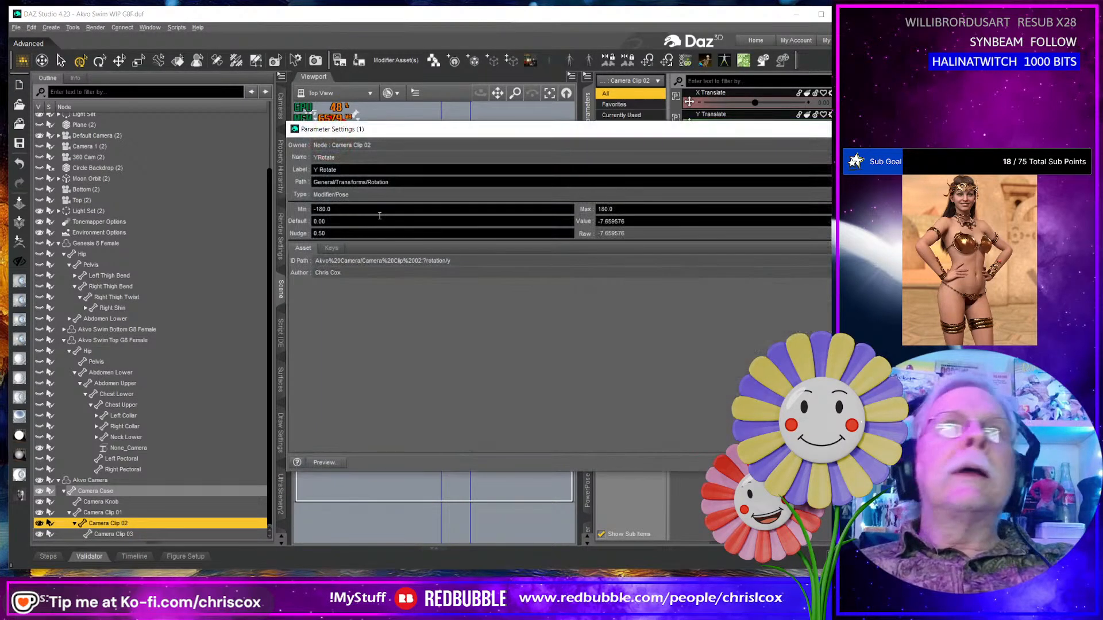
pyautogui.write('-')
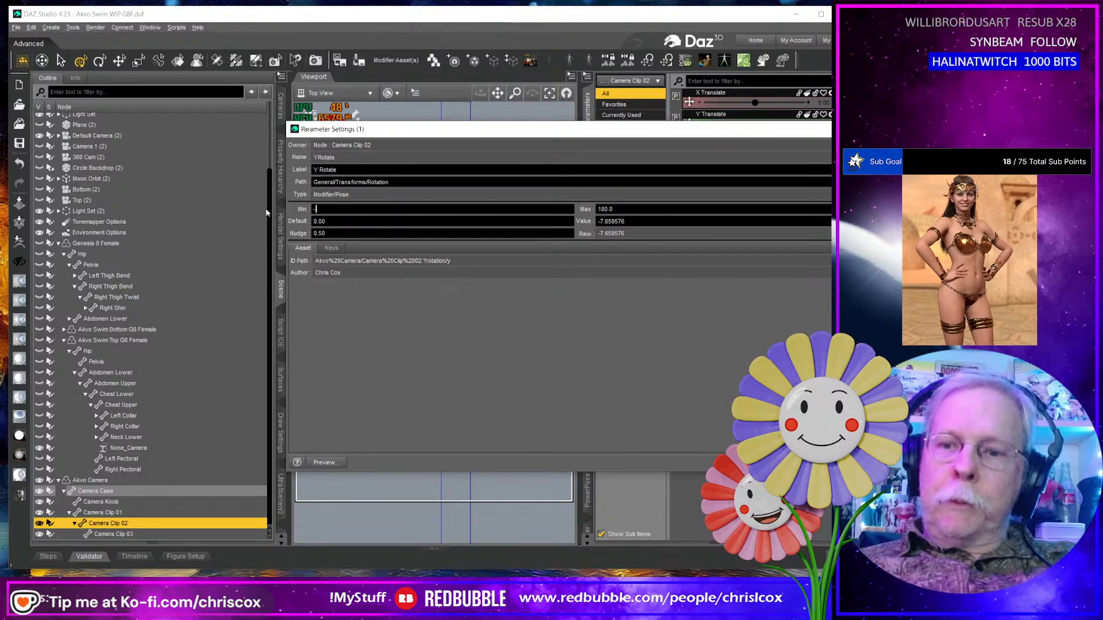
pyautogui.write('7')
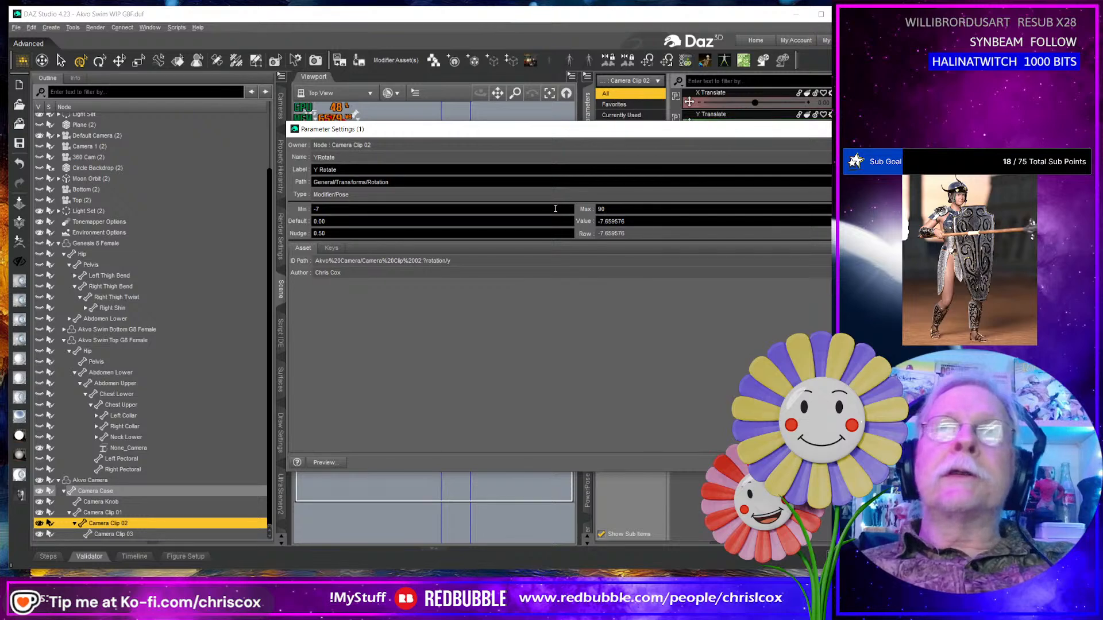
pyautogui.press('Return')
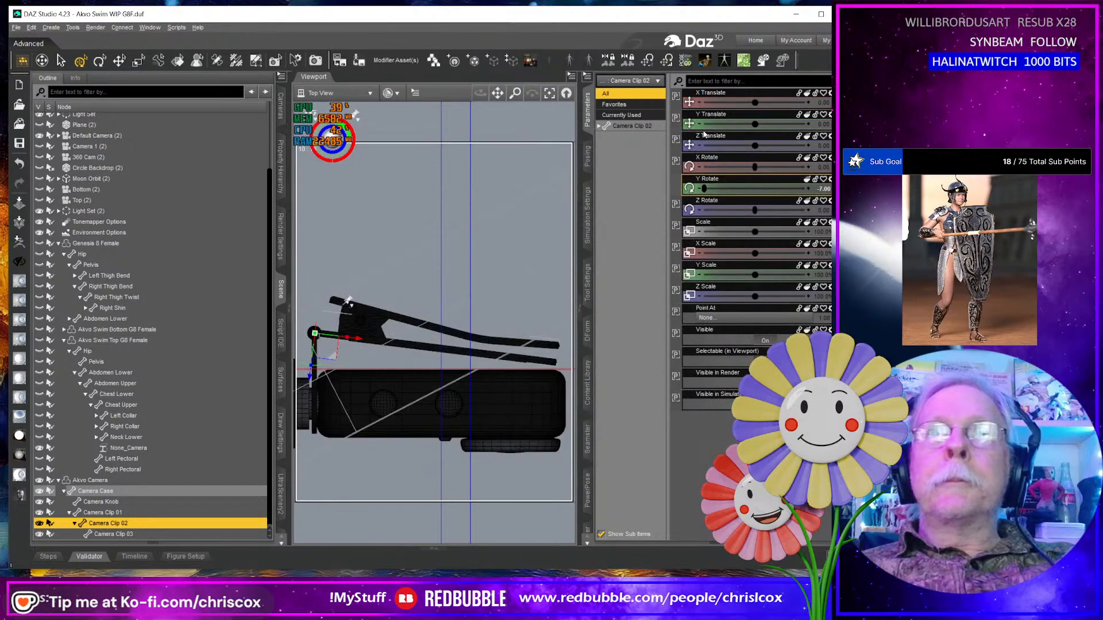
# Hide all of Camera Clip 02's translate, rotate and scale parameters except Y Rotate.
pyautogui.click(713, 95)
pyautogui.keyDown('shift'); pyautogui.click(722, 285); pyautogui.keyUp('shift')
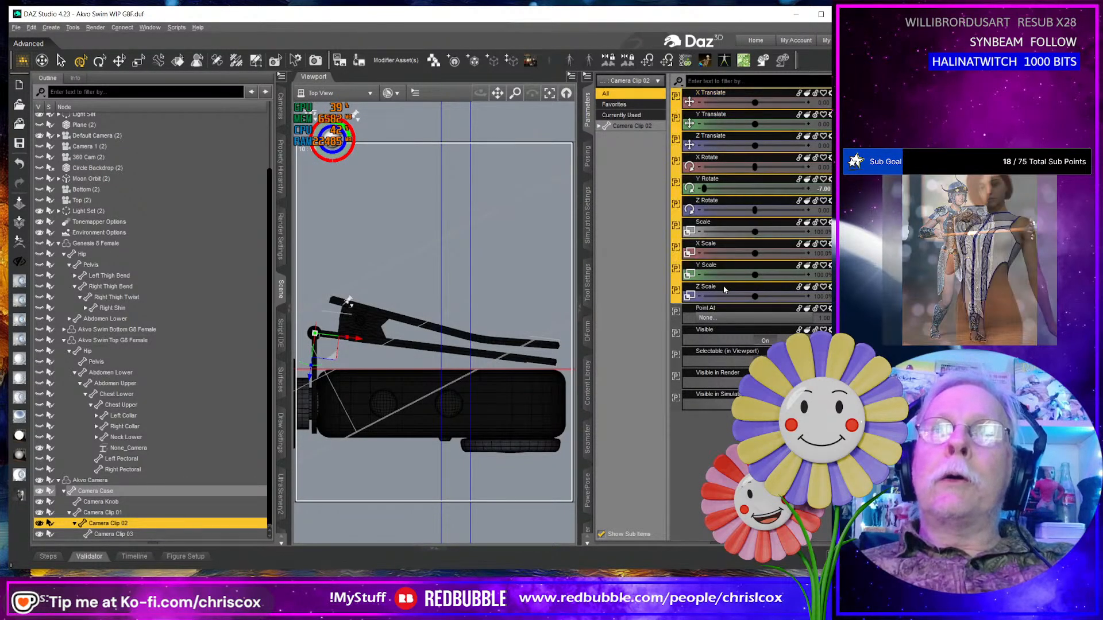
pyautogui.keyDown('ctrl'); pyautogui.click(725, 182); pyautogui.keyUp('ctrl')
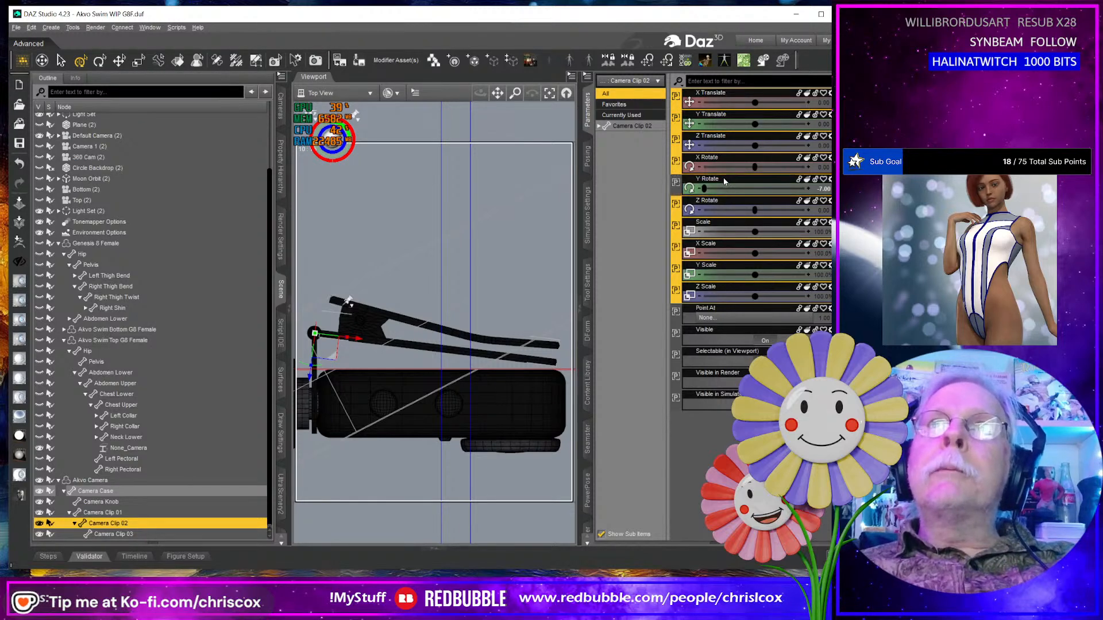
pyautogui.rightClick(718, 206)
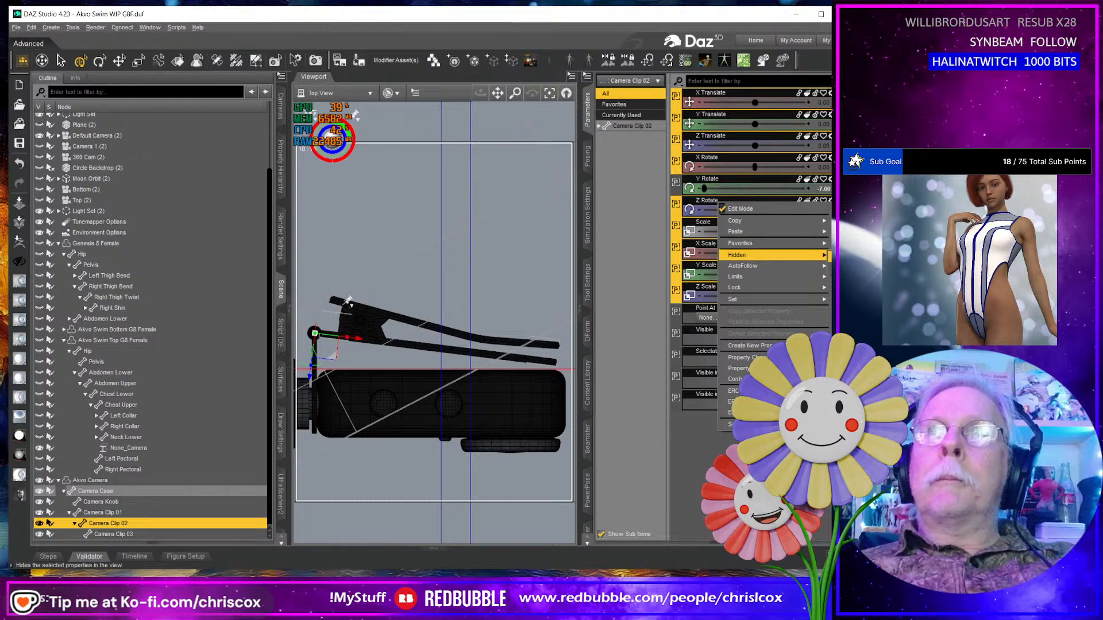
pyautogui.click(747, 255)
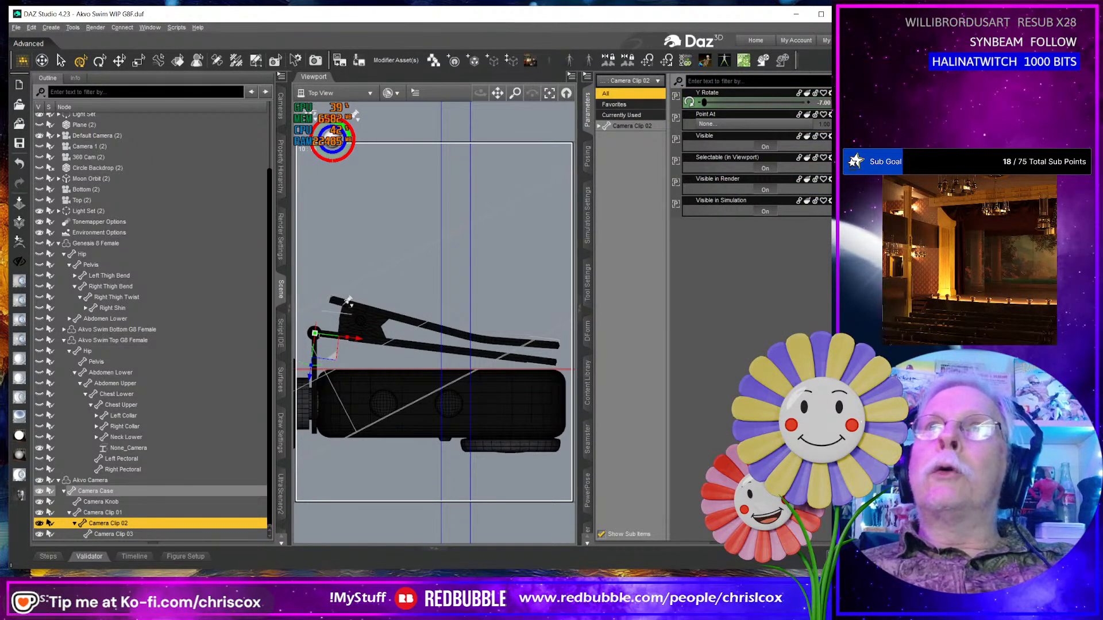
# Relabel Camera Clip 02's Y Rotate parameter as Rotate and undo the bone's test rotation.
pyautogui.click(829, 95)
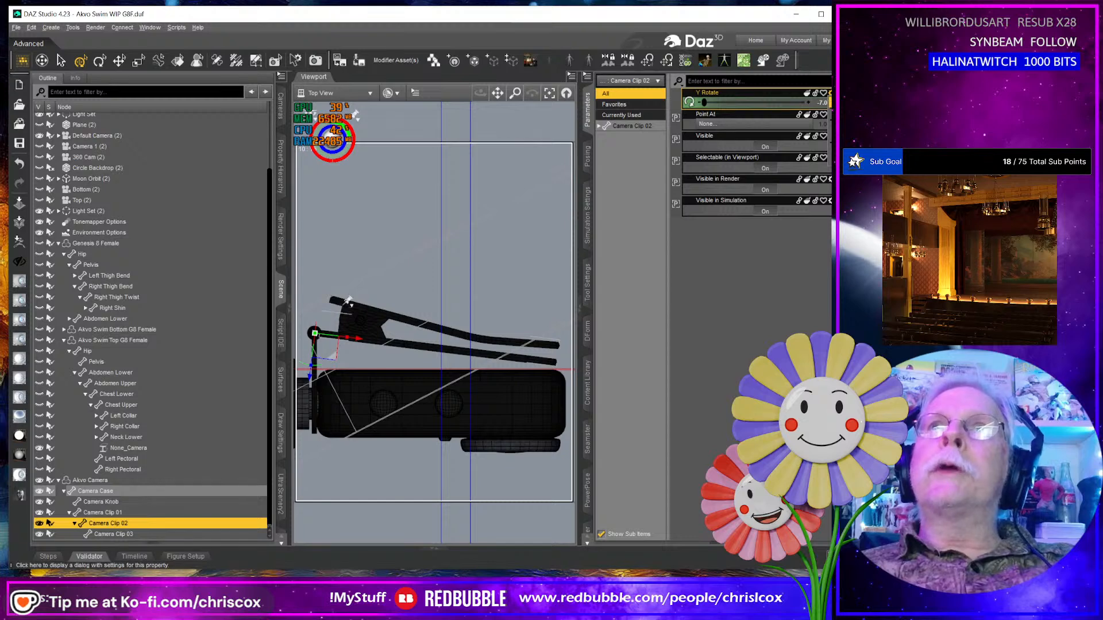
pyautogui.moveTo(361, 170); pyautogui.dragTo(289, 173)
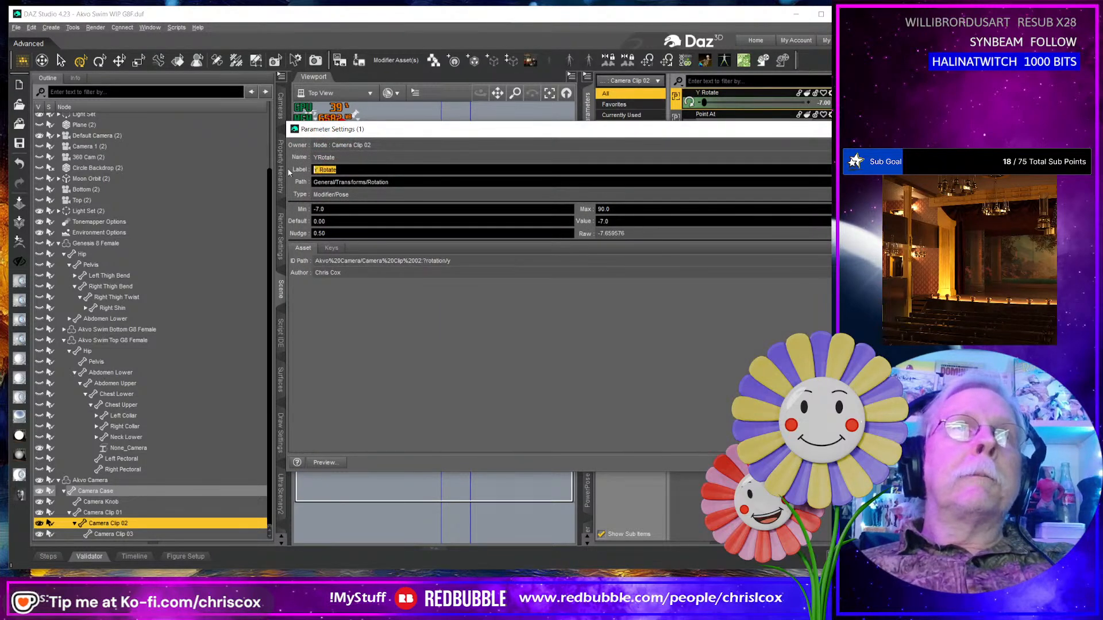
pyautogui.press('BackSpace')
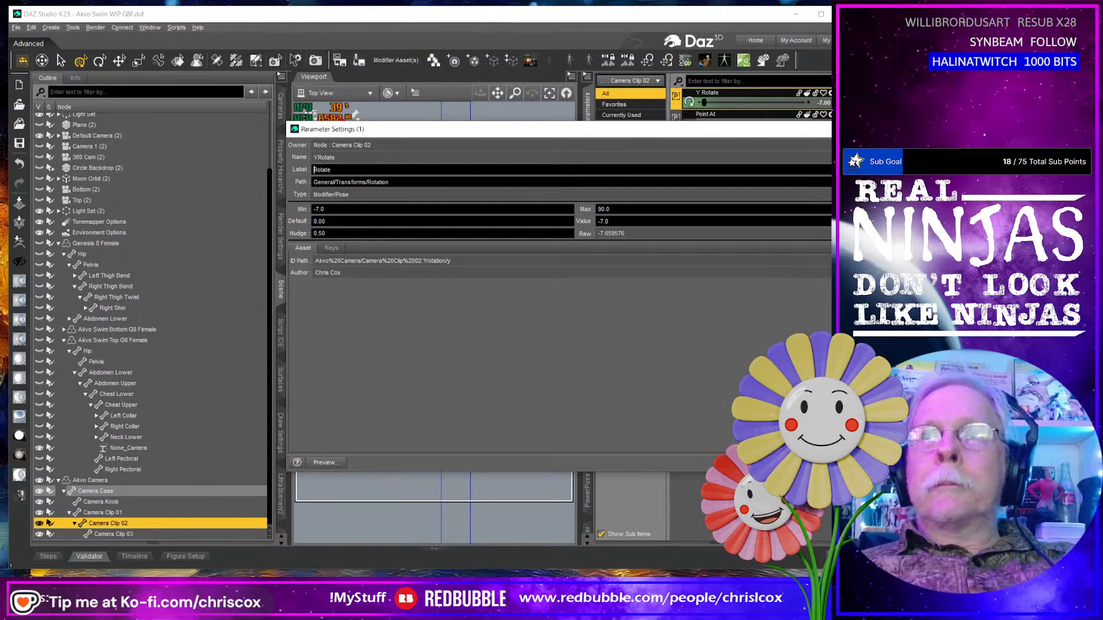
pyautogui.press('Return')
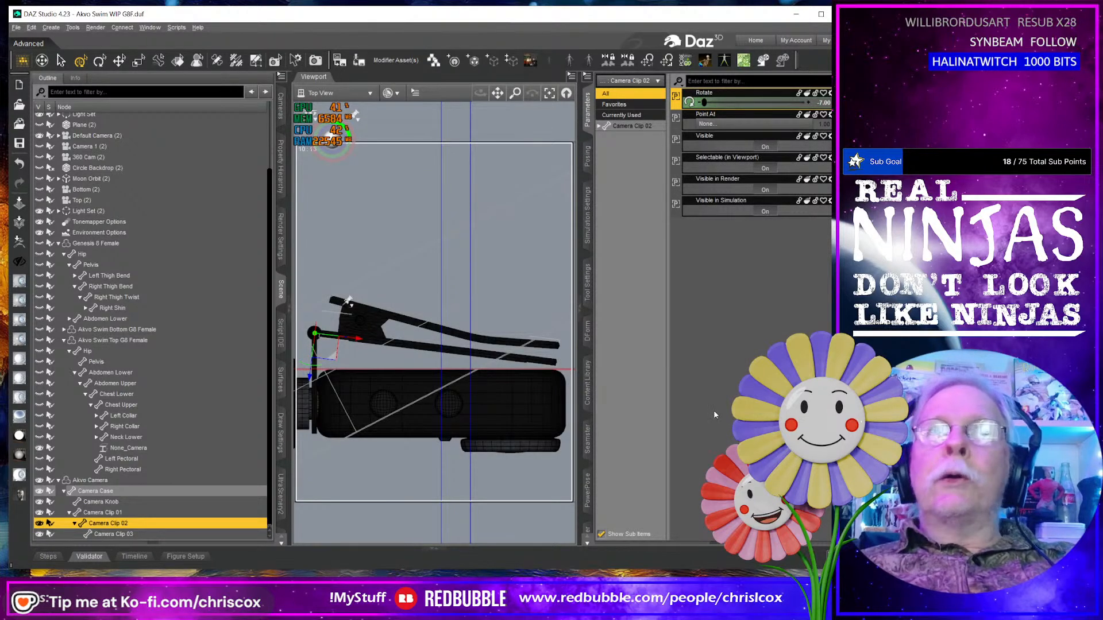
pyautogui.moveTo(444, 356); pyautogui.dragTo(493, 373, button='middle')
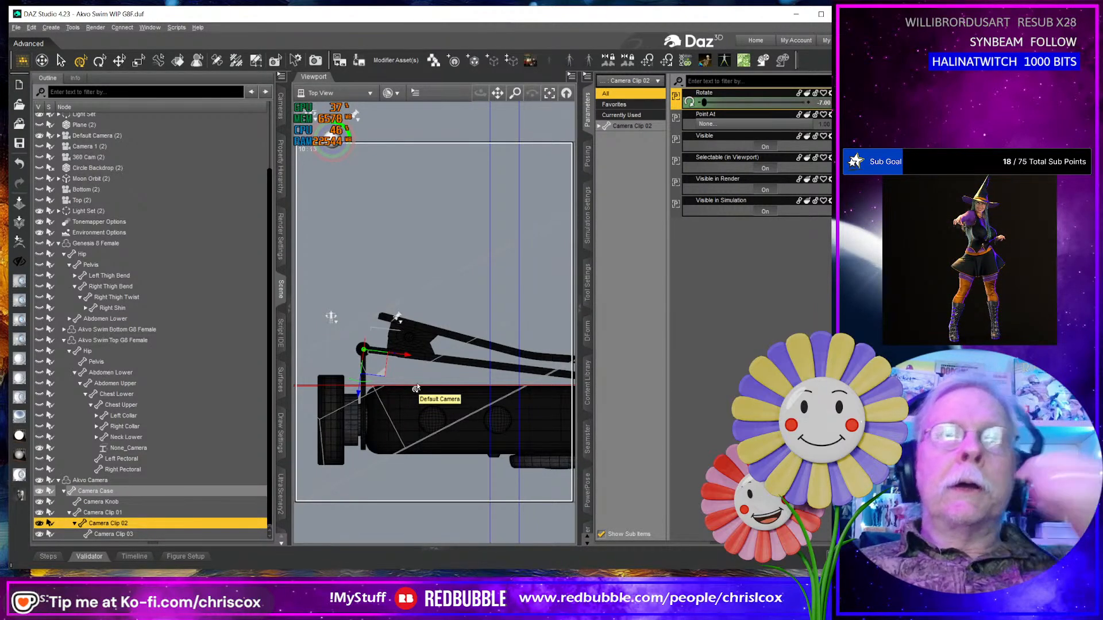
pyautogui.hotkey('ctrl', 'z')
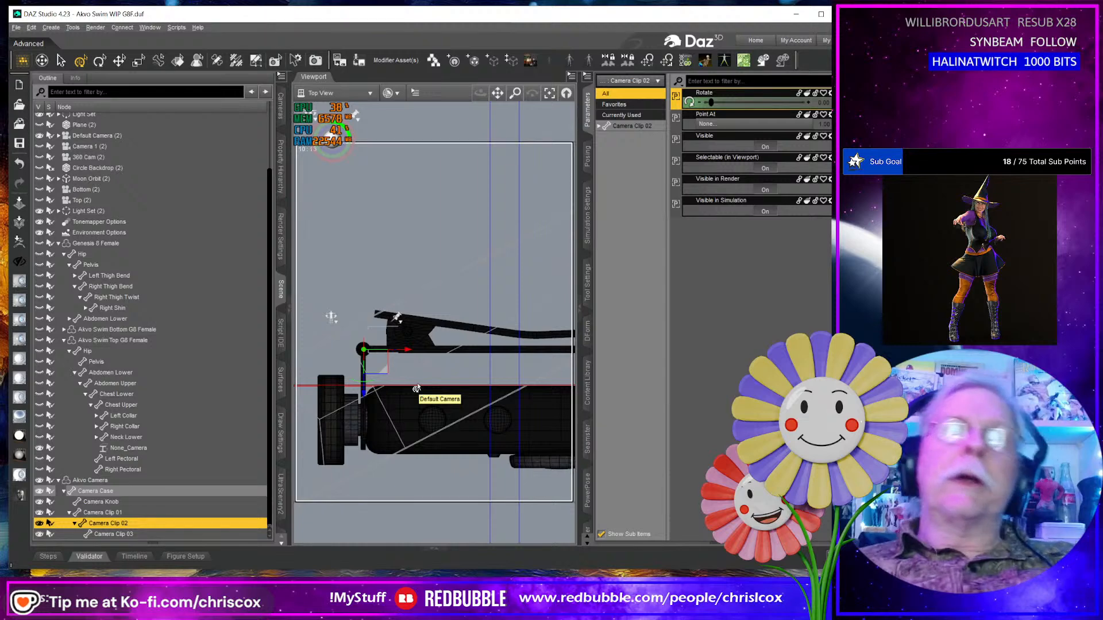
# Select Camera Clip 01 and try out its rotation sliders, undoing the test movement.
pyautogui.click(114, 513)
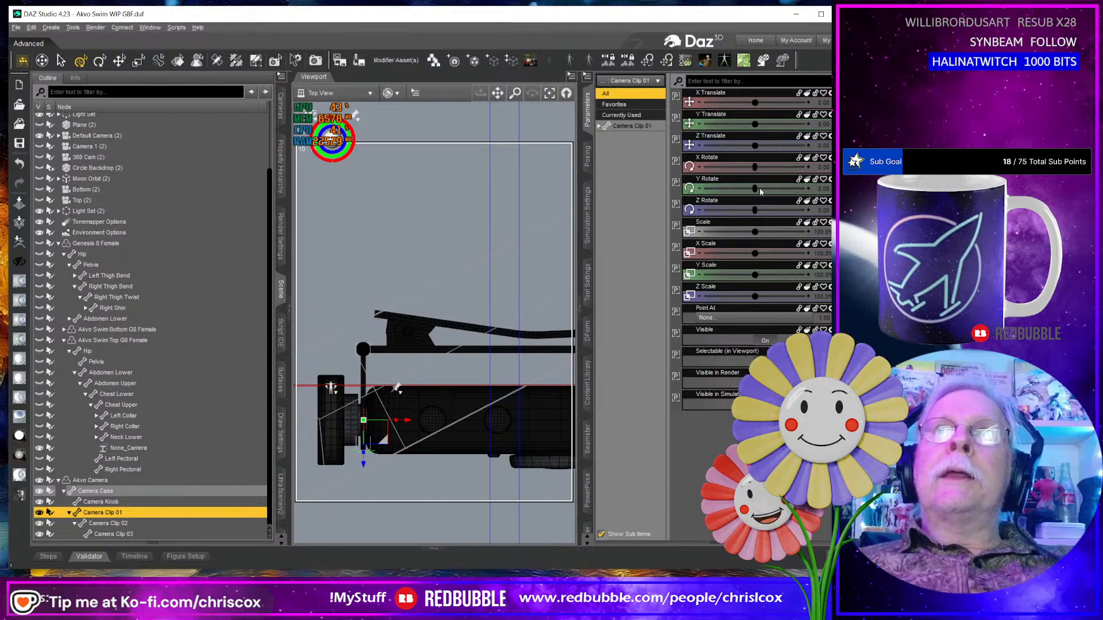
pyautogui.moveTo(755, 167); pyautogui.dragTo(750, 191)
pyautogui.hotkey('ctrl', 'z')
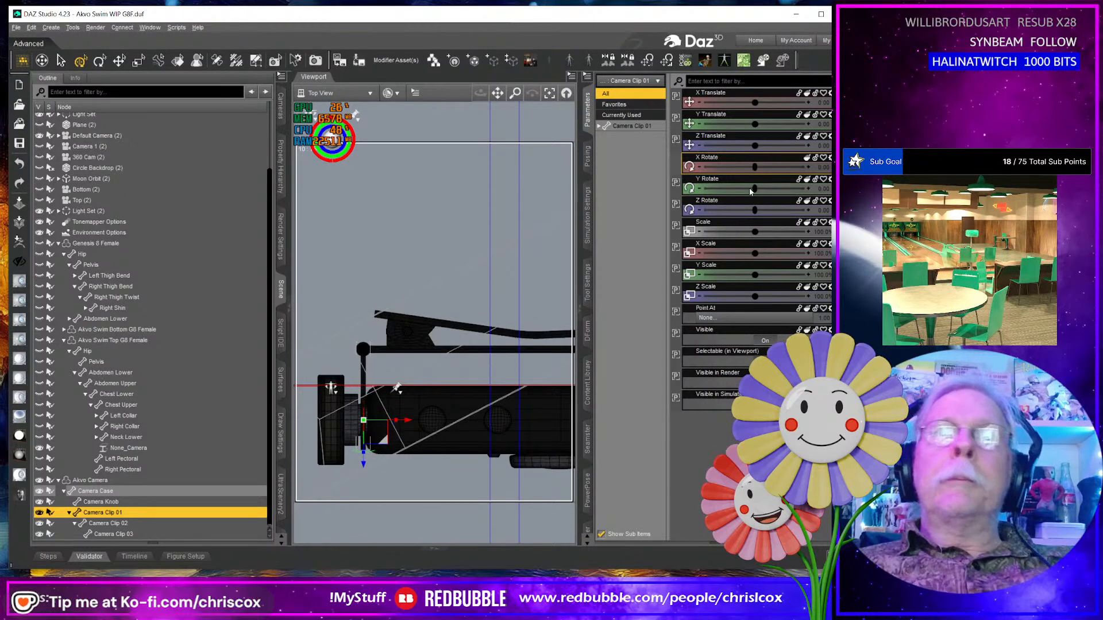
# Hide all of Camera Clip 01's translate, rotate and scale parameters except X Rotate.
pyautogui.click(712, 100)
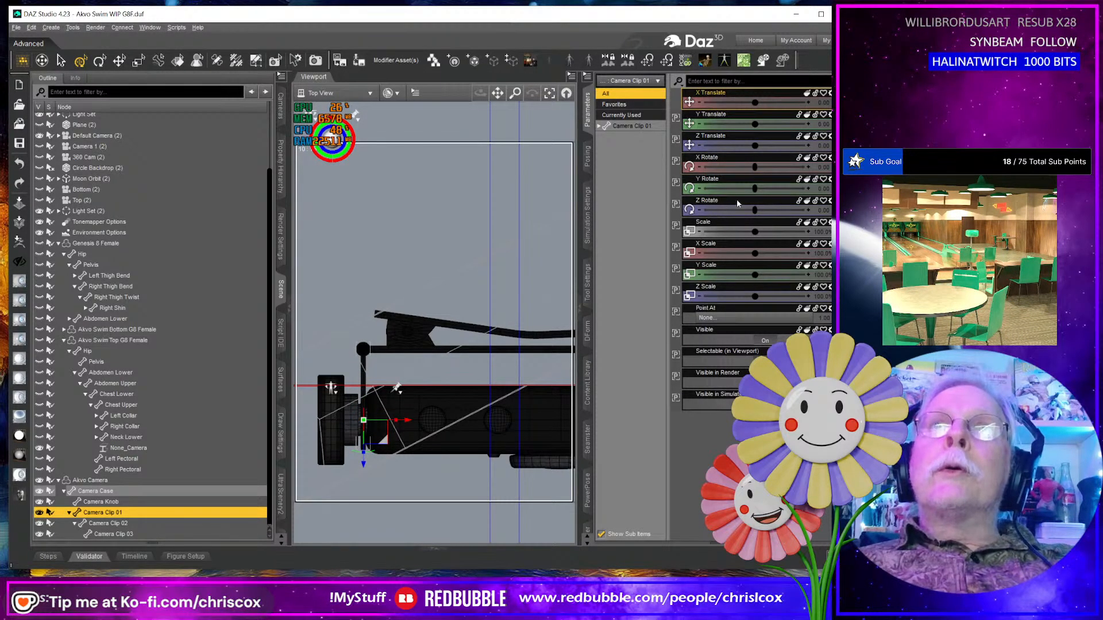
pyautogui.keyDown('shift'); pyautogui.click(731, 285); pyautogui.keyUp('shift')
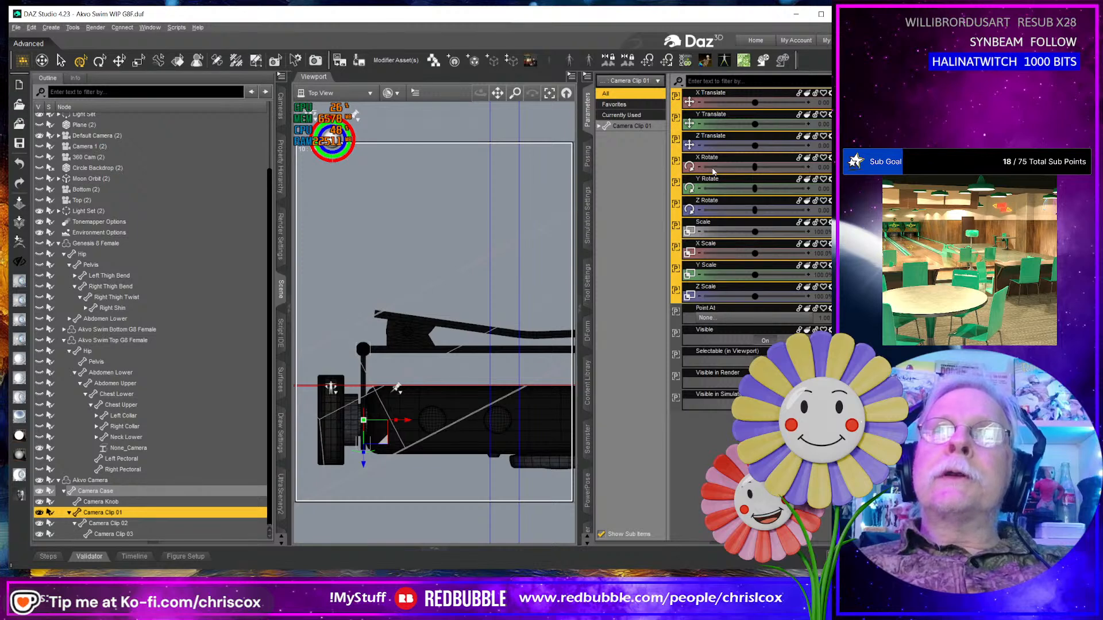
pyautogui.rightClick(719, 141)
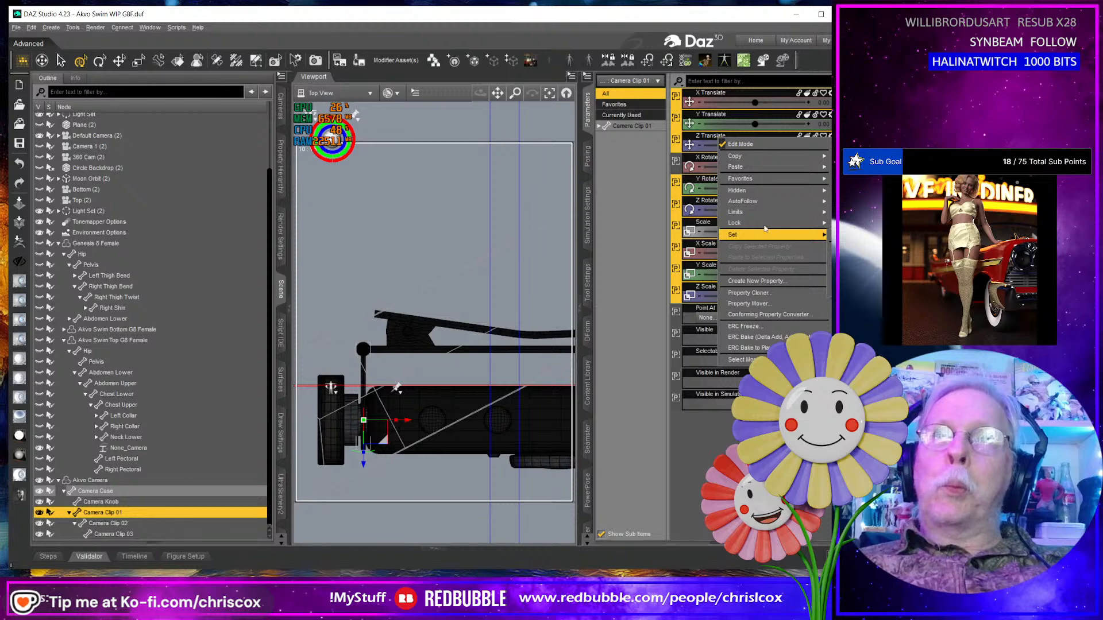
pyautogui.click(747, 190)
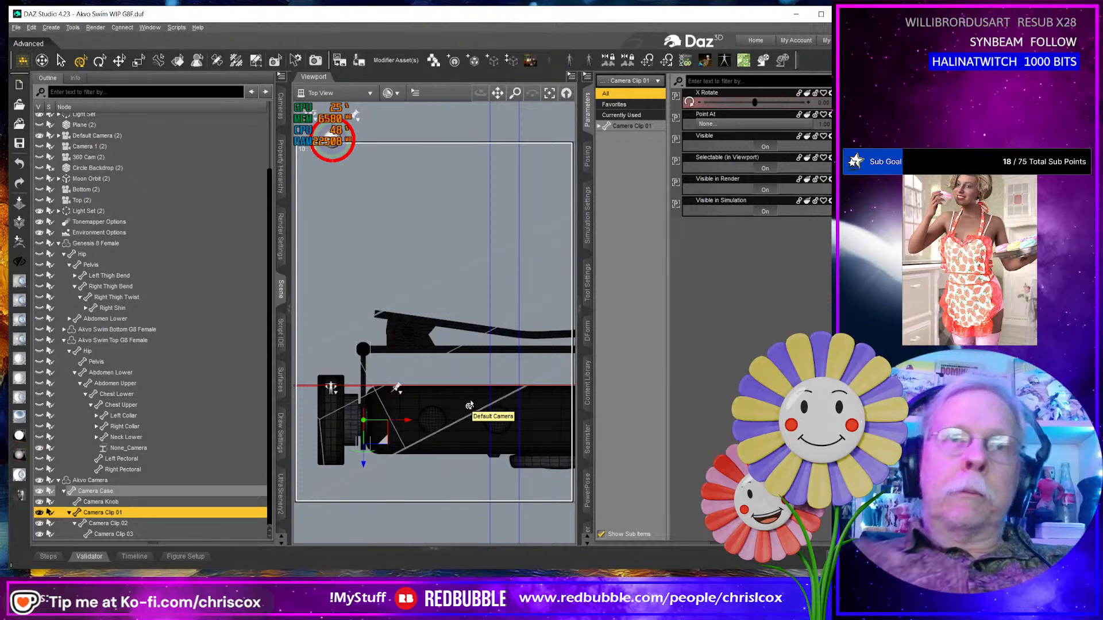
# Try out Camera Clip 01's X Rotate at about 82.34 and 13.4 in the Right and Left views, then undo the test rotations.
pyautogui.click(368, 92)
pyautogui.click(347, 143)
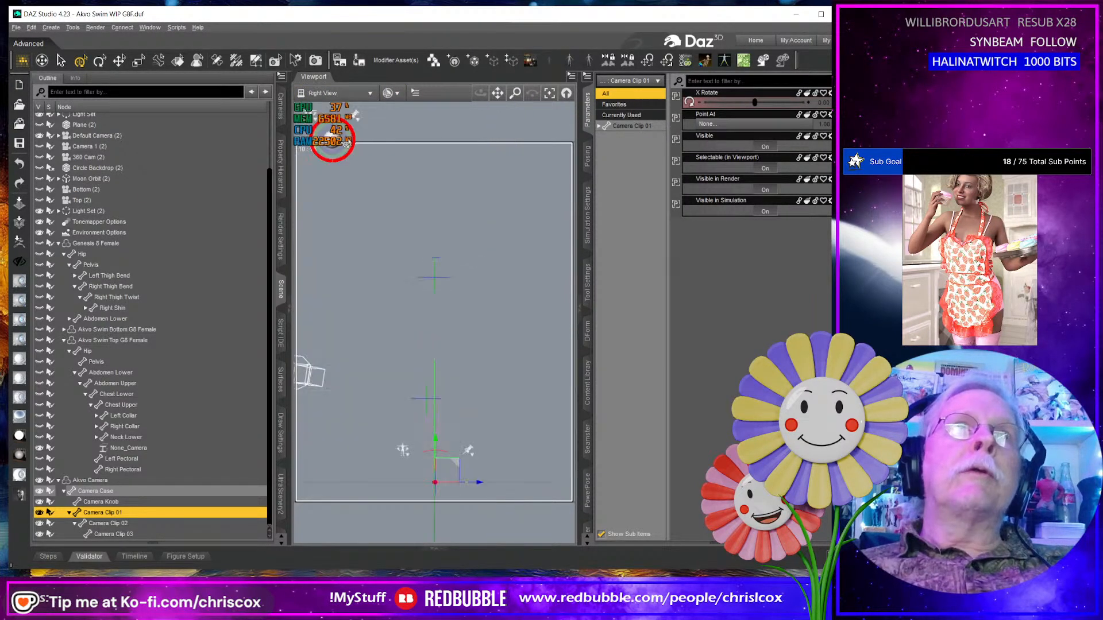
pyautogui.press('f')
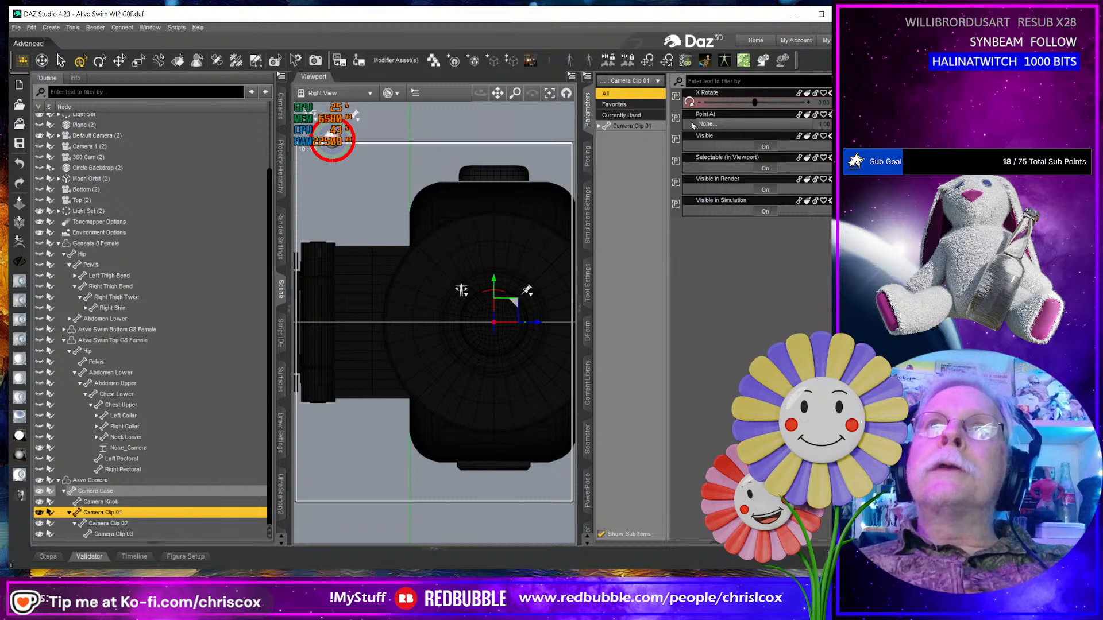
pyautogui.moveTo(755, 106); pyautogui.dragTo(777, 103)
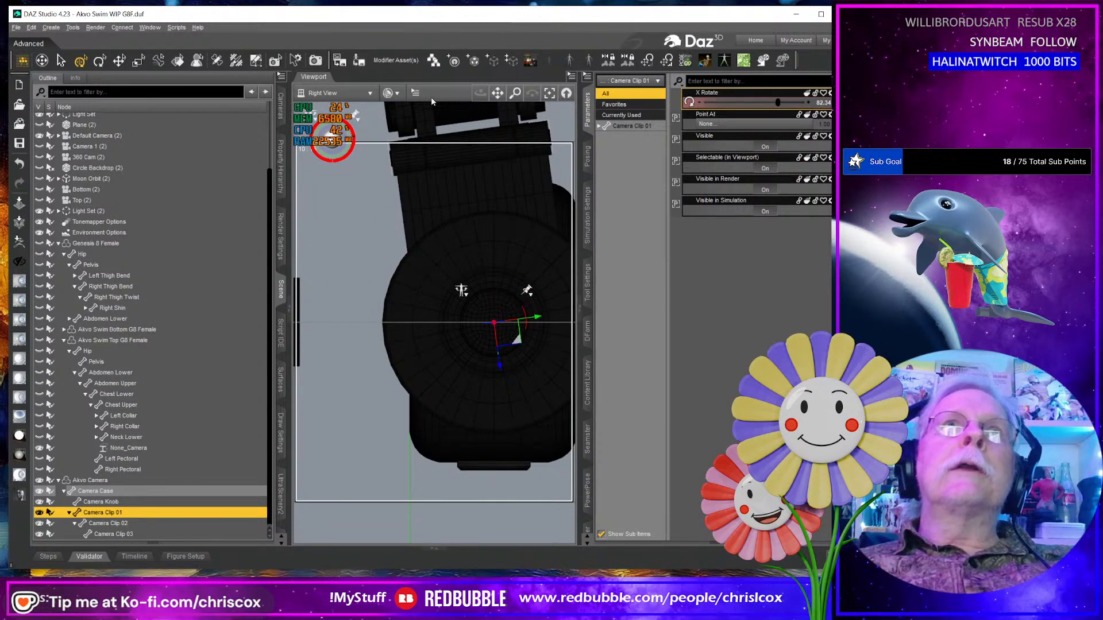
pyautogui.click(343, 93)
pyautogui.click(323, 132)
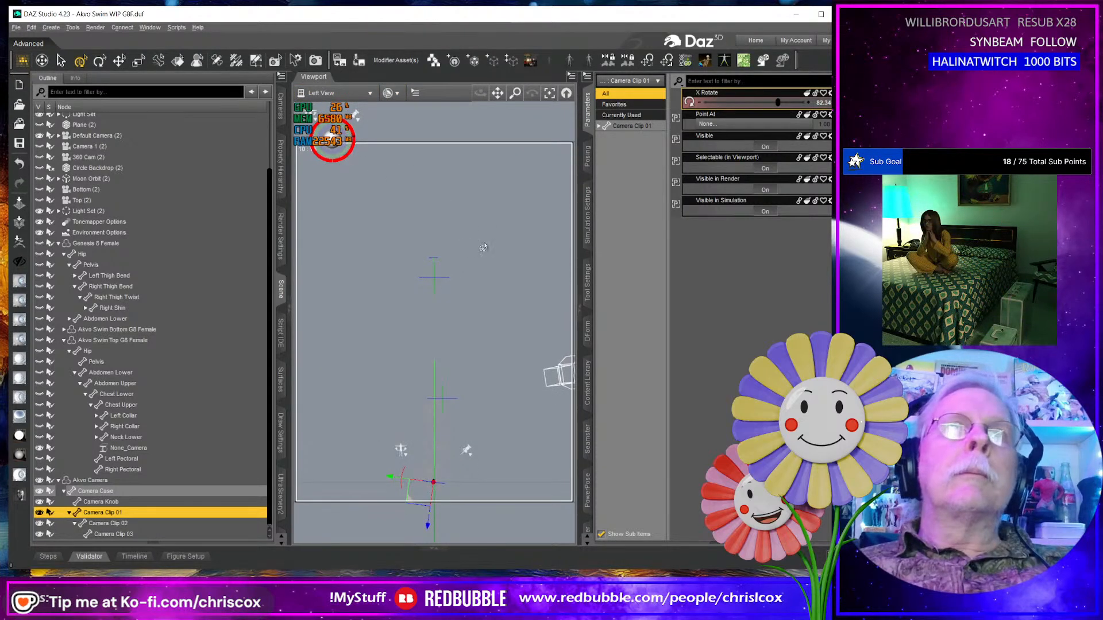
pyautogui.hotkey('ctrl', 'f')
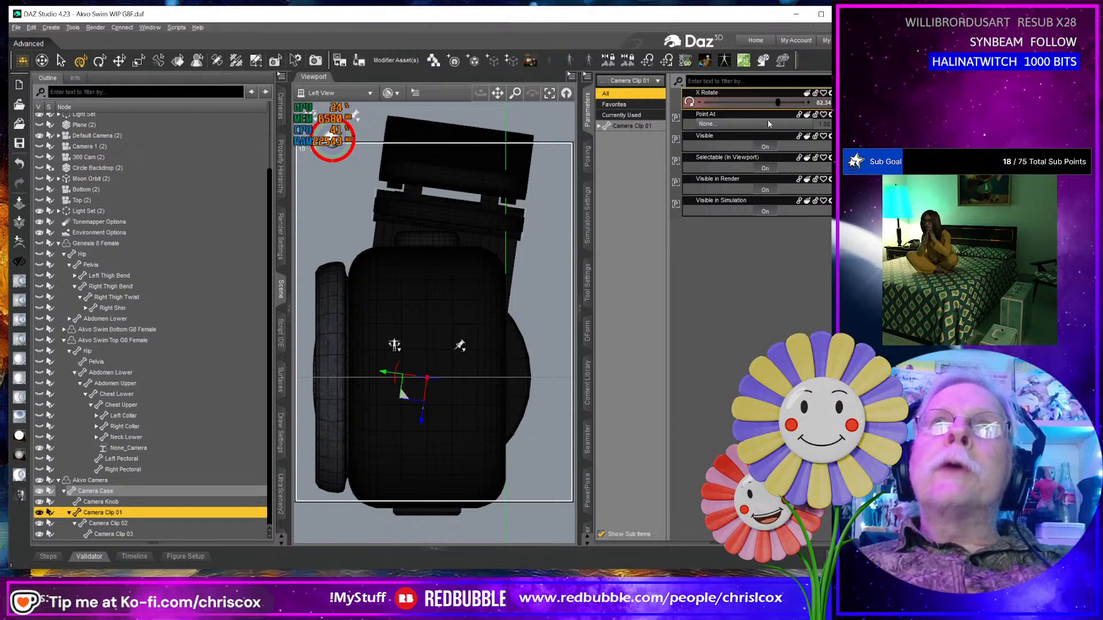
pyautogui.moveTo(776, 103)
pyautogui.mouseDown()
pyautogui.moveTo(734, 102)
pyautogui.moveTo(759, 101)
pyautogui.mouseUp()
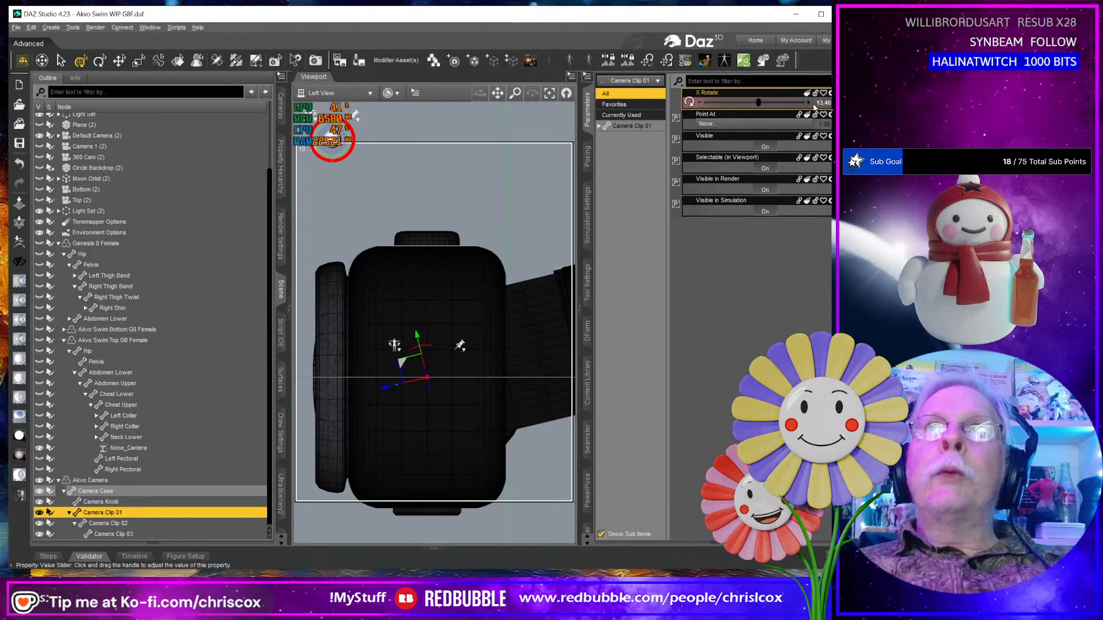
pyautogui.press('ctrl')
pyautogui.press('ctrl')
pyautogui.hotkey('ctrl', 'z')
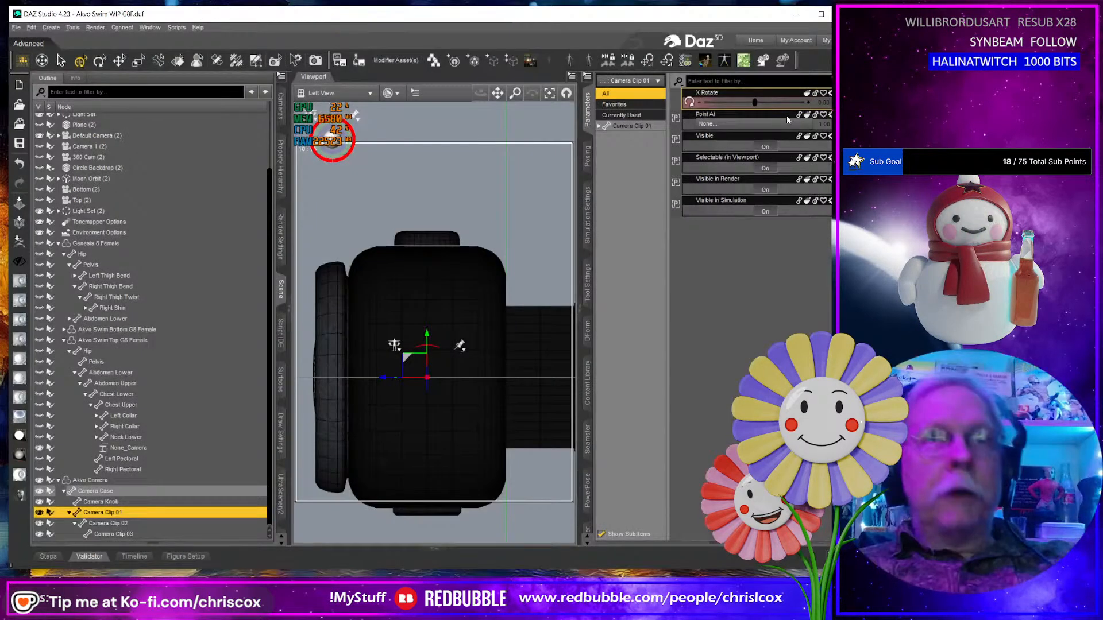
# Limit Camera Clip 01's X Rotate to a minimum of -90 and a maximum of 90.
pyautogui.click(830, 93)
pyautogui.click(845, 101)
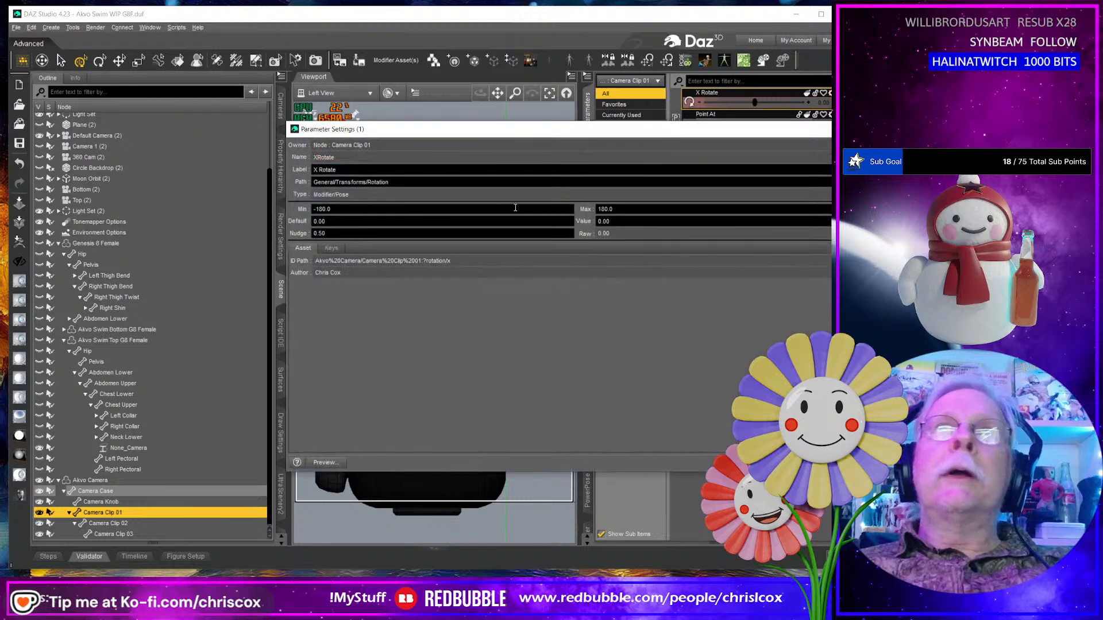
pyautogui.moveTo(357, 211); pyautogui.dragTo(284, 206)
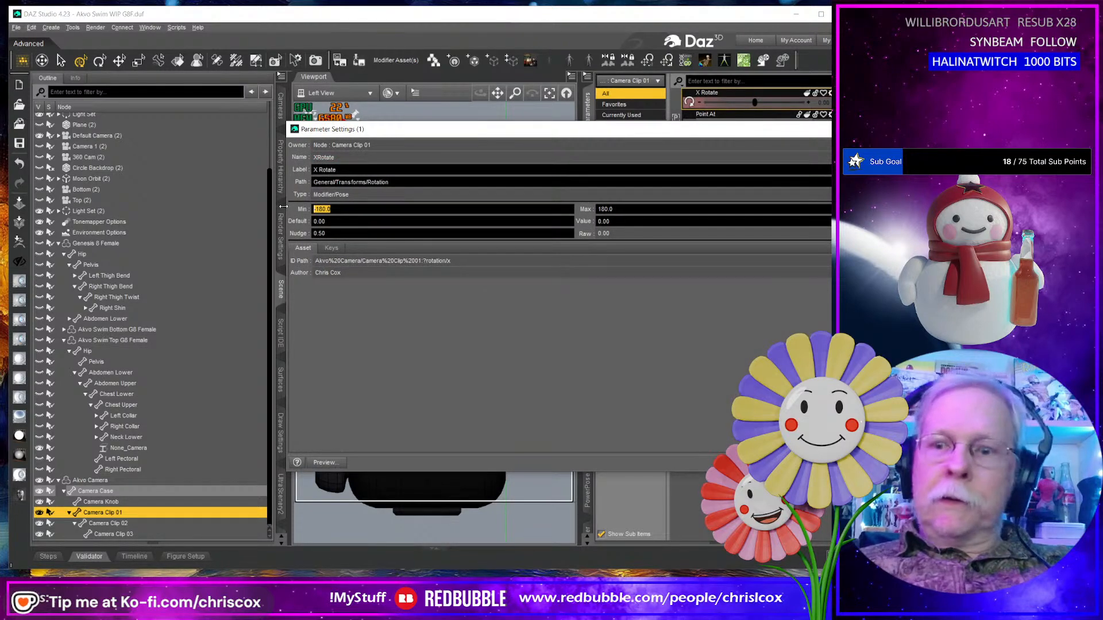
pyautogui.write('-90')
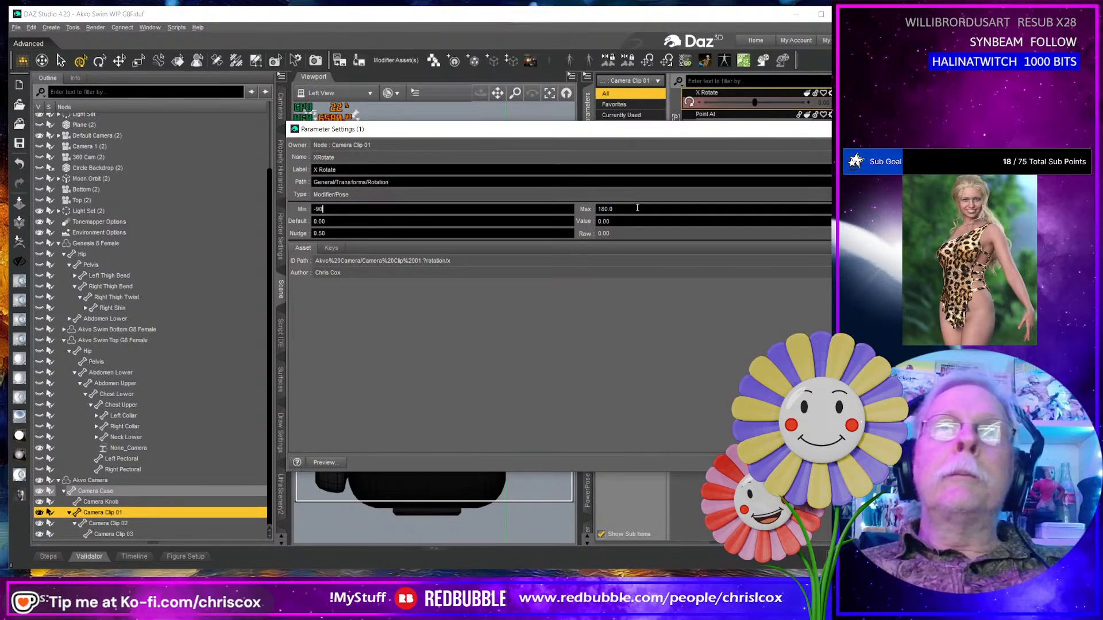
pyautogui.write('90')
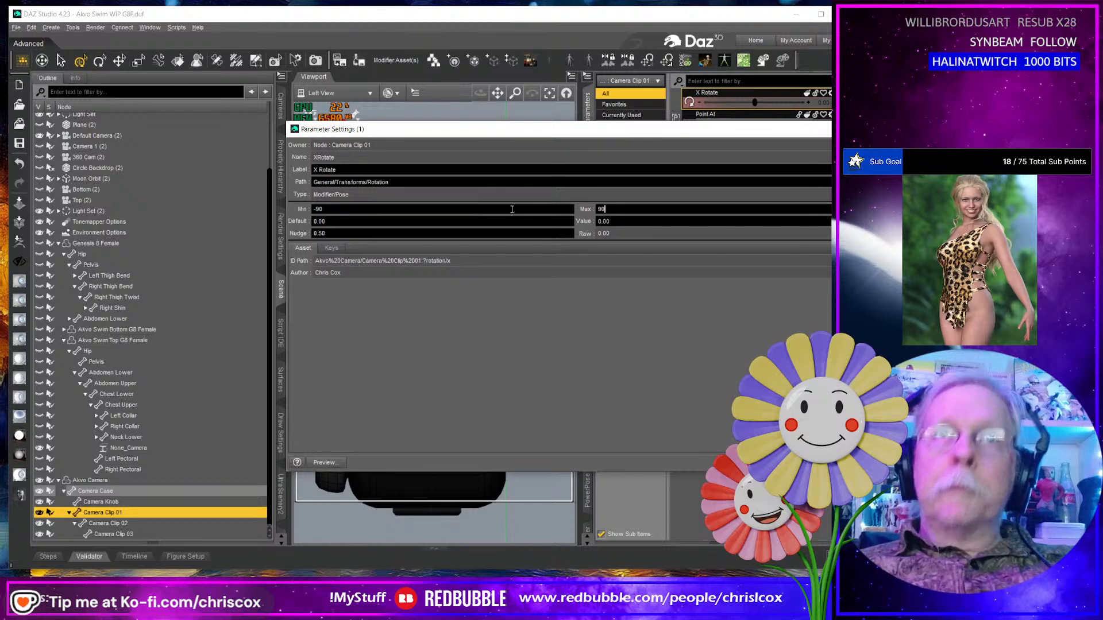
pyautogui.press('Return')
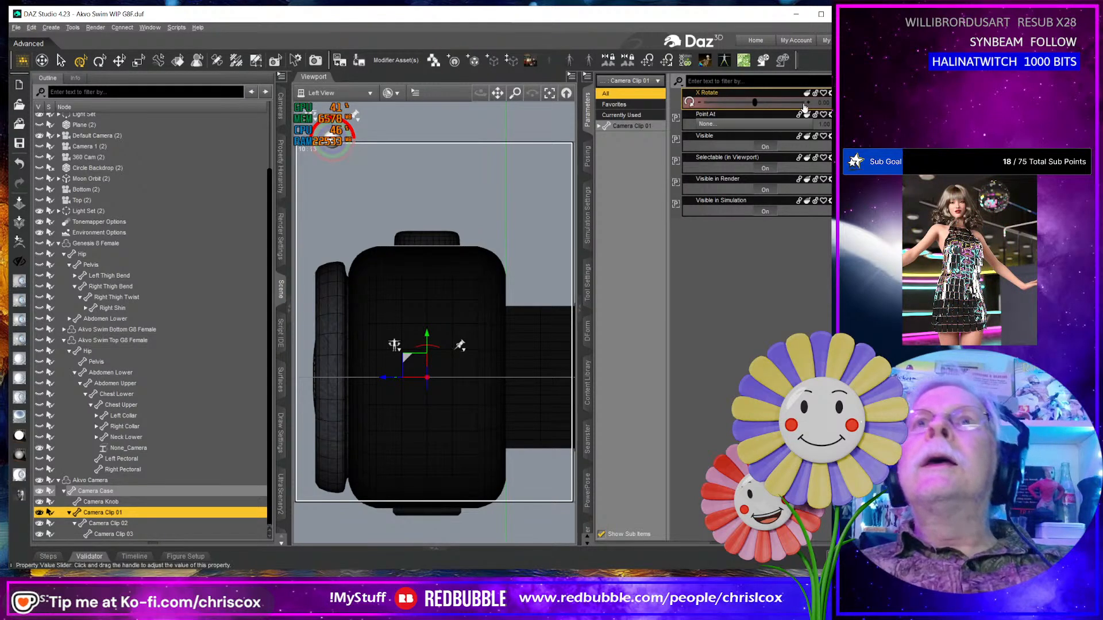
# Relabel Camera Clip 01's X Rotate parameter as Rotate.
pyautogui.click(723, 93)
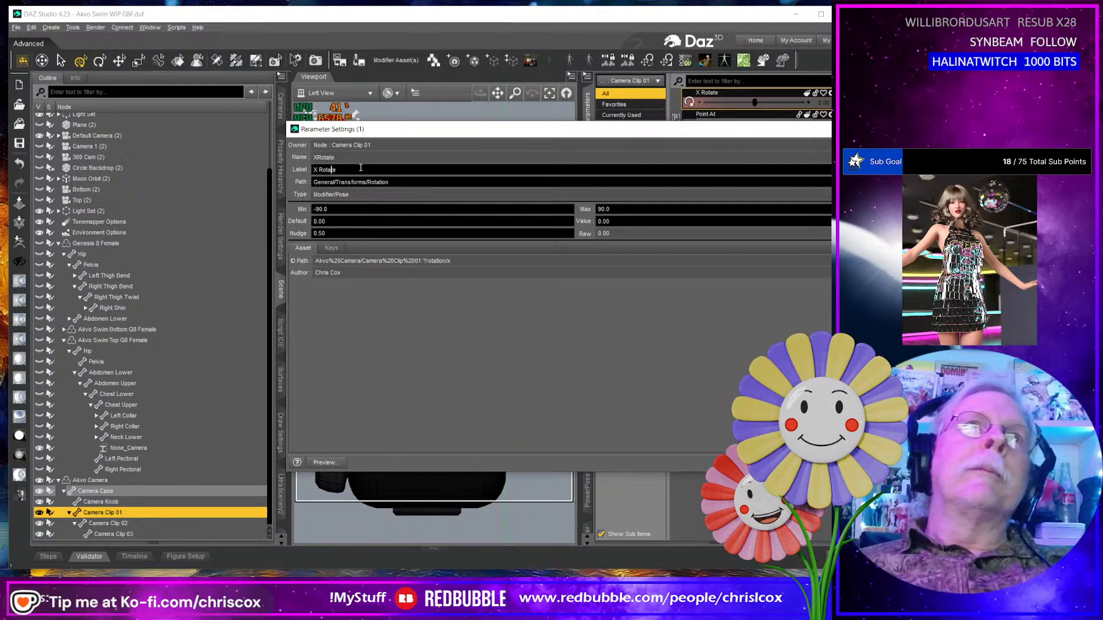
pyautogui.press('BackSpace')
pyautogui.press('BackSpace')
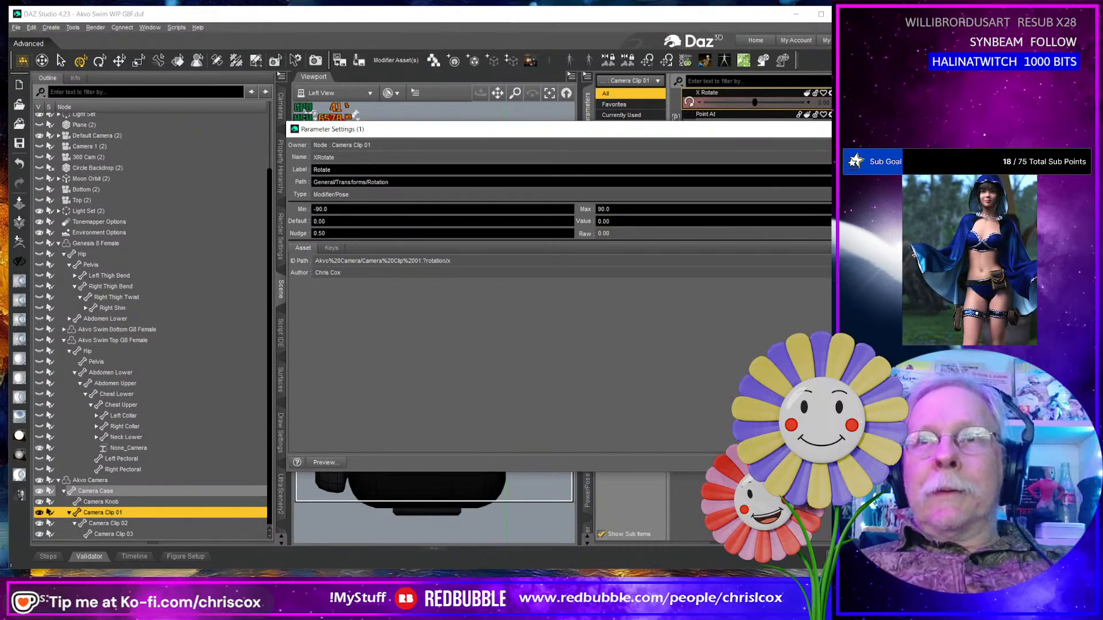
pyautogui.press('Return')
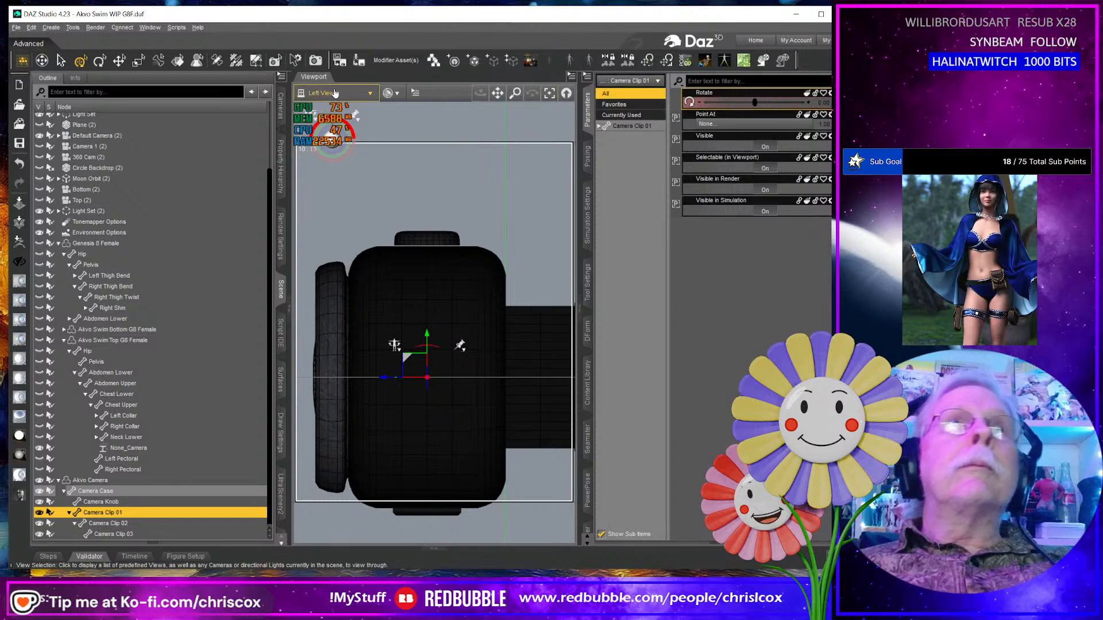
# Look through the Default Camera at the whole prop and select Camera Clip 02 on the model.
pyautogui.click(336, 94)
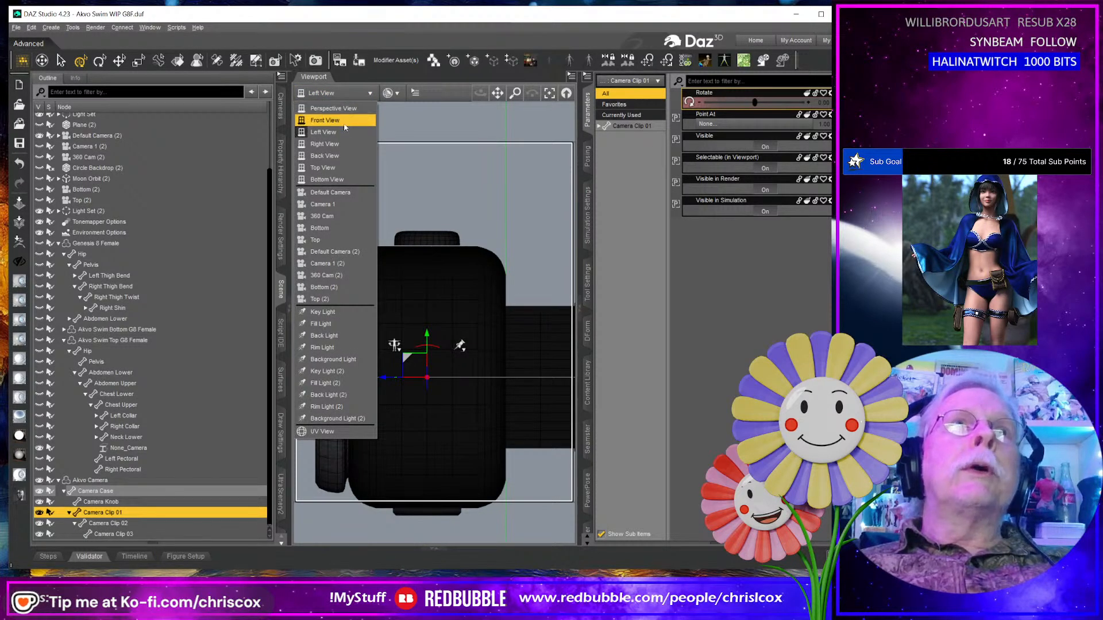
pyautogui.click(331, 192)
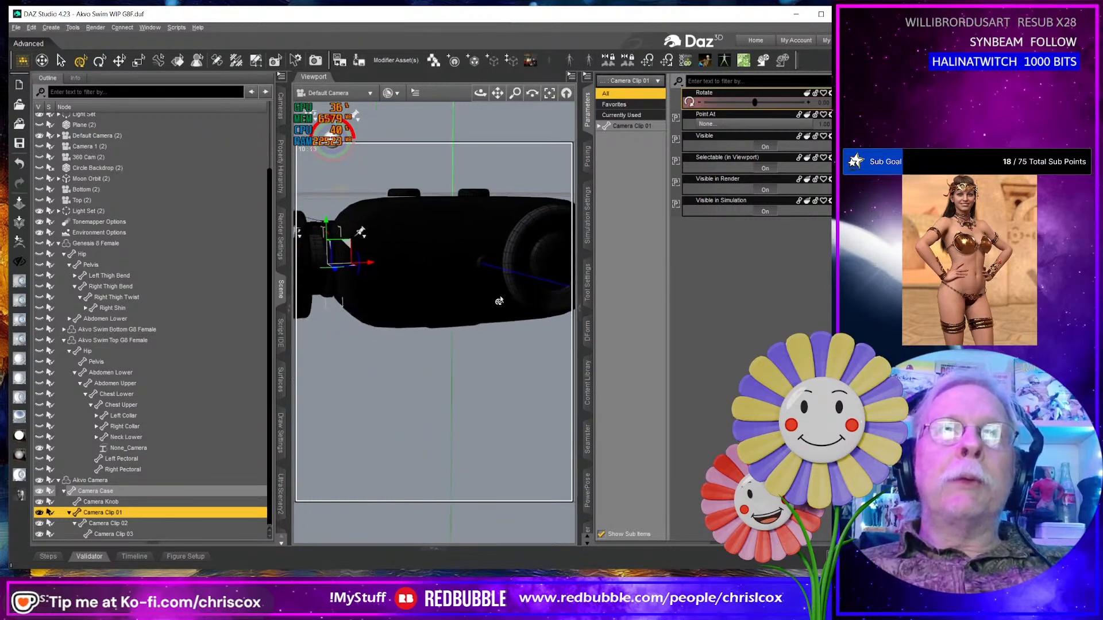
pyautogui.scroll(5, 501, 301)
pyautogui.moveTo(501, 301); pyautogui.dragTo(386, 326, button='middle')
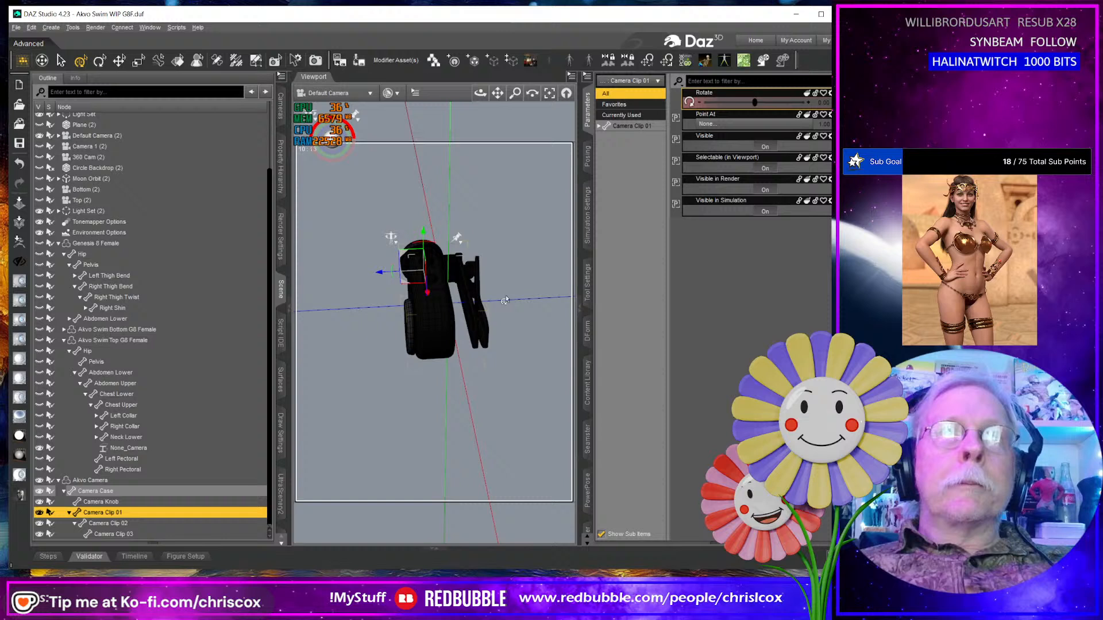
pyautogui.click(468, 299)
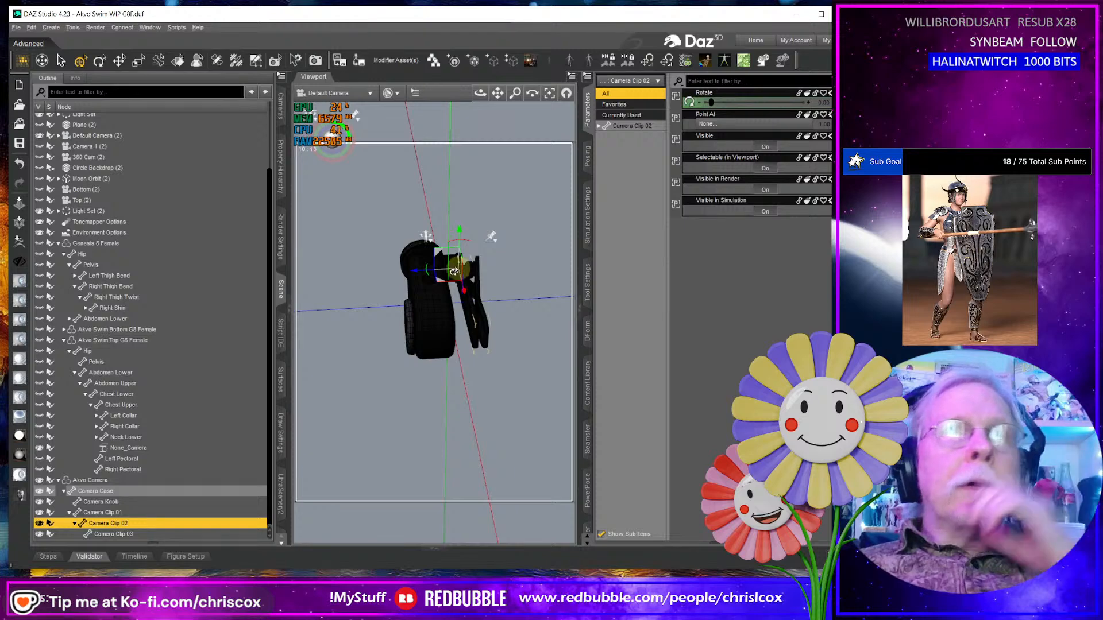
pyautogui.moveTo(475, 320)
pyautogui.mouseDown(button='middle')
pyautogui.moveTo(521, 317)
pyautogui.moveTo(569, 294)
pyautogui.moveTo(540, 292)
pyautogui.moveTo(481, 311)
pyautogui.moveTo(486, 322)
pyautogui.moveTo(520, 313)
pyautogui.moveTo(469, 323)
pyautogui.moveTo(503, 329)
pyautogui.moveTo(468, 323)
pyautogui.mouseUp(button='middle')
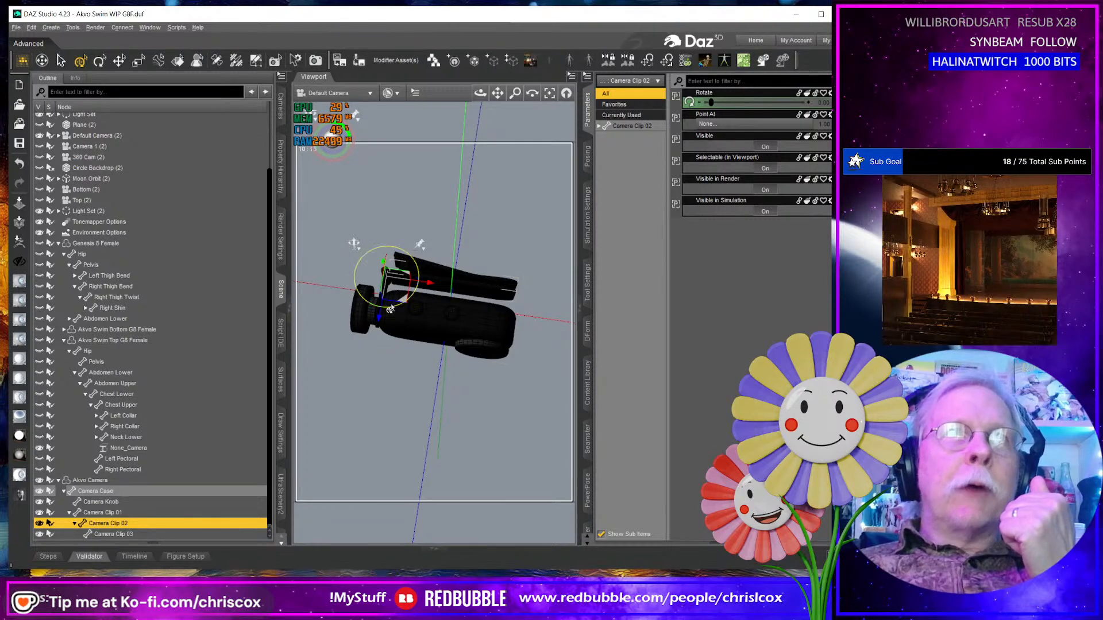
pyautogui.moveTo(414, 328); pyautogui.dragTo(441, 276, button='middle')
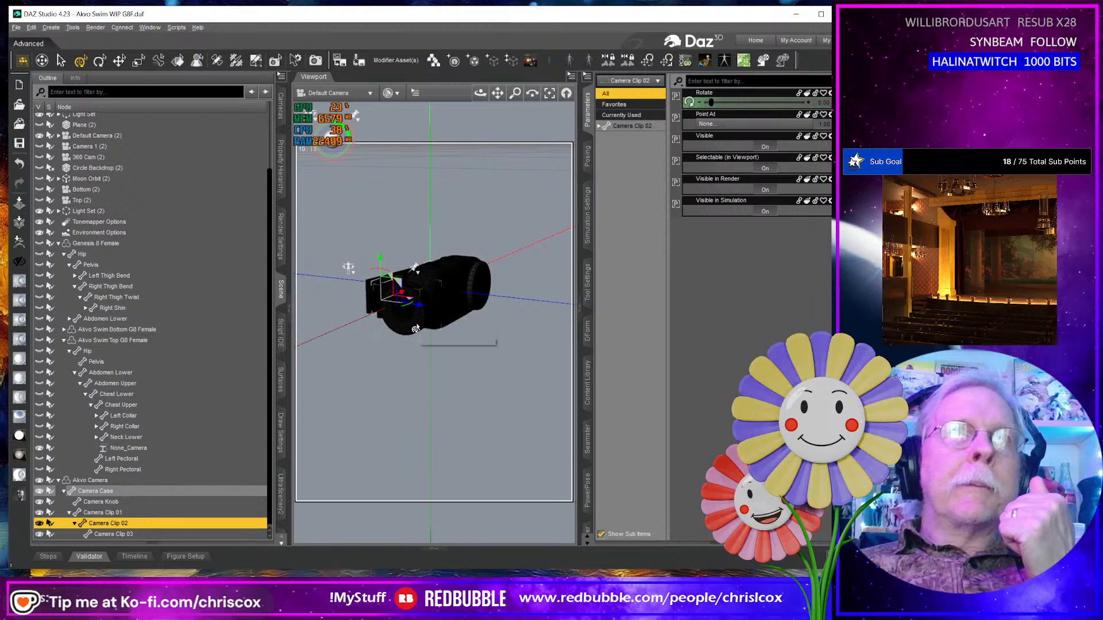
pyautogui.moveTo(415, 329); pyautogui.dragTo(405, 303, button='middle')
pyautogui.moveTo(345, 259); pyautogui.dragTo(397, 331, button='middle')
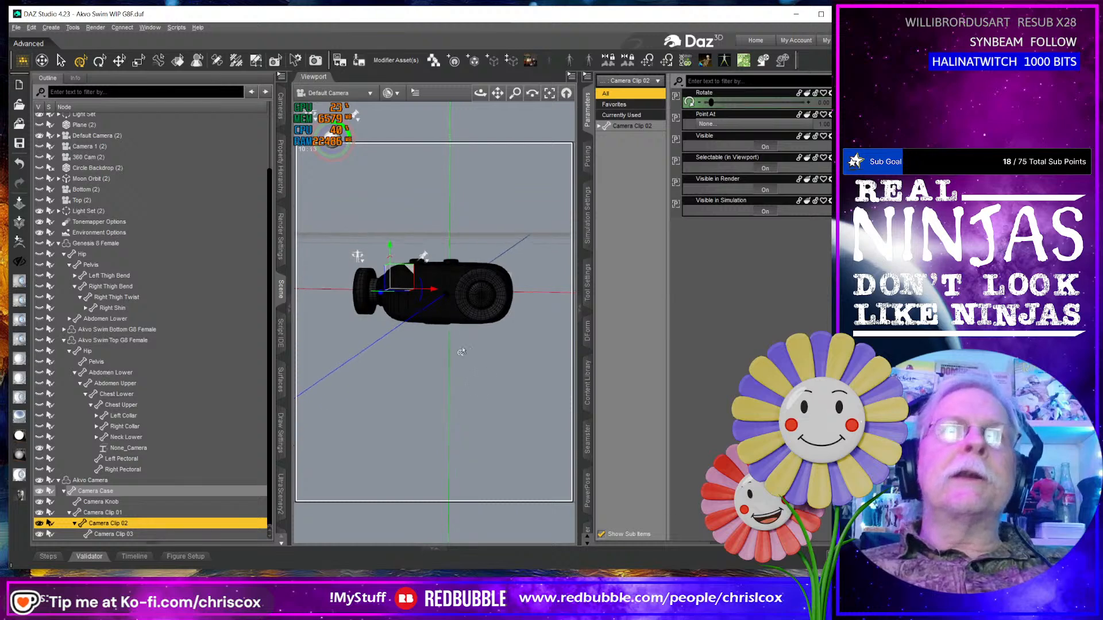
# Start saving the camera as a figure/prop asset and go to the Projects/Beach Party/Sporty Swim 2025 folder.
pyautogui.click(359, 61)
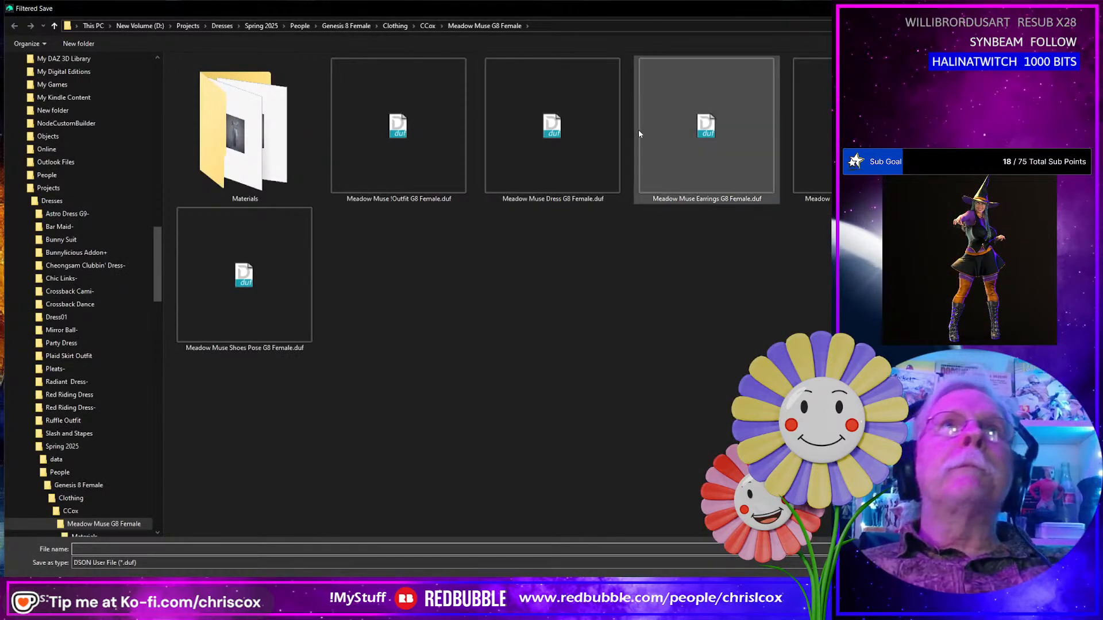
pyautogui.click(222, 26)
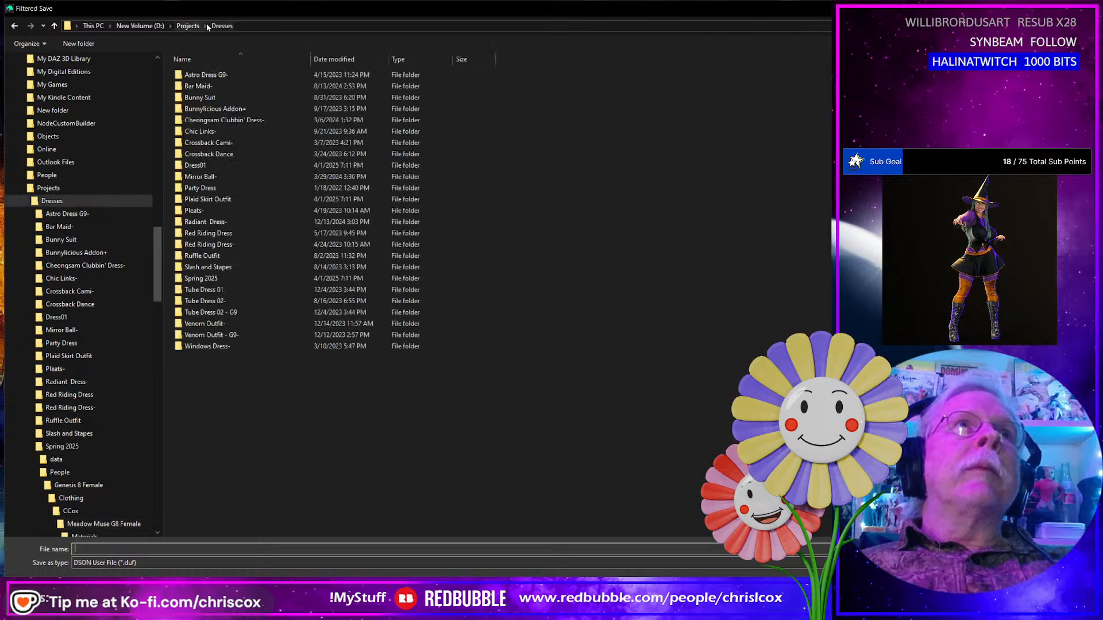
pyautogui.click(188, 26)
pyautogui.scroll(3, 281, 267)
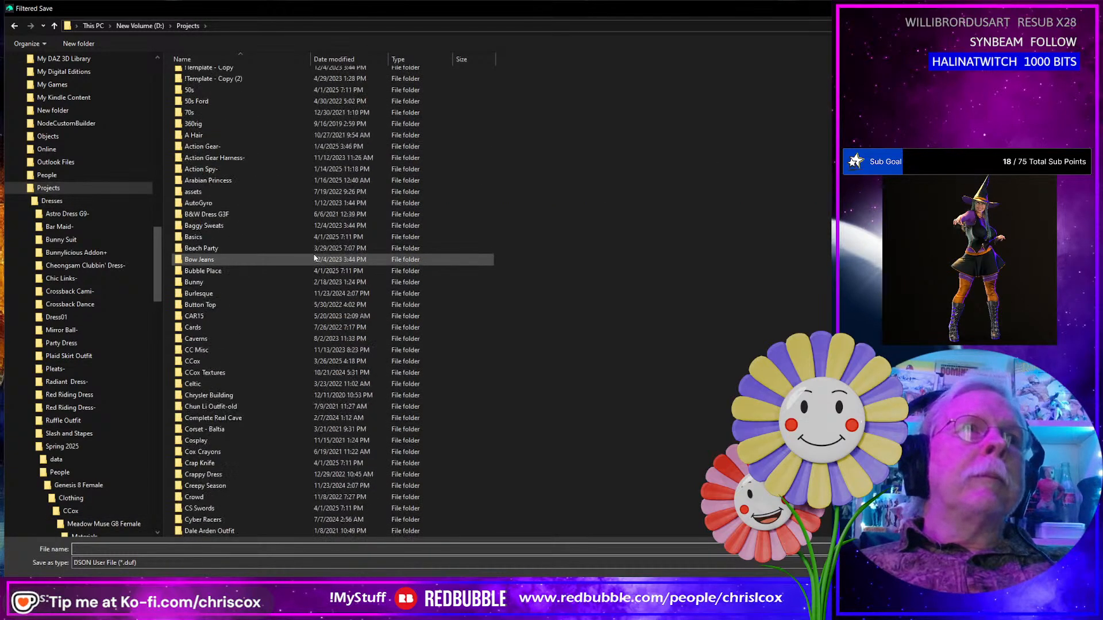
pyautogui.doubleClick(226, 249)
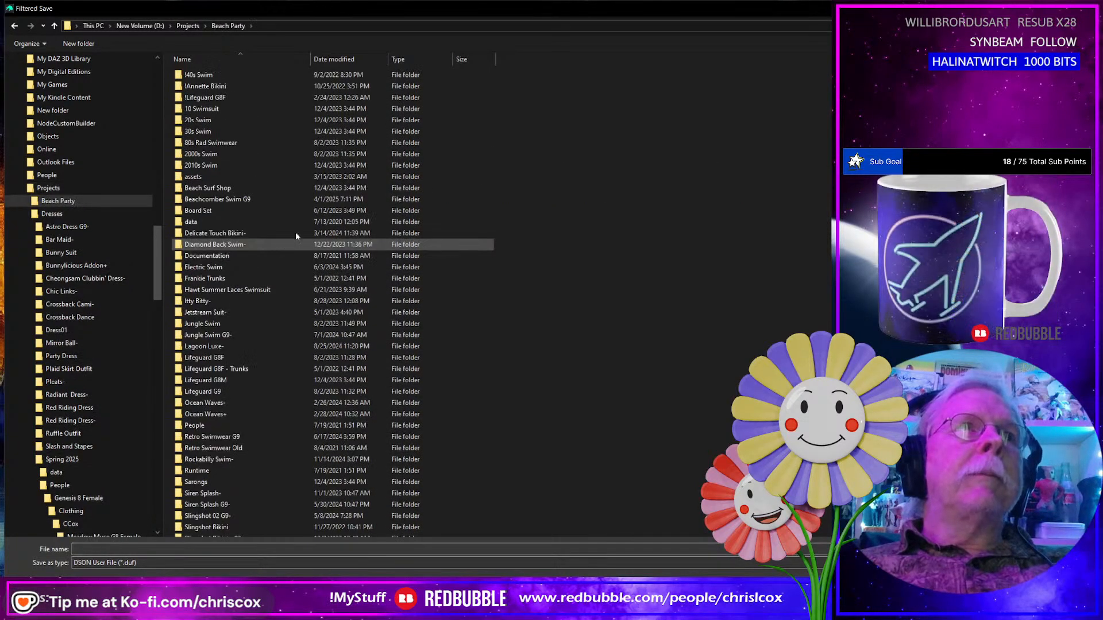
pyautogui.scroll(-5, 287, 386)
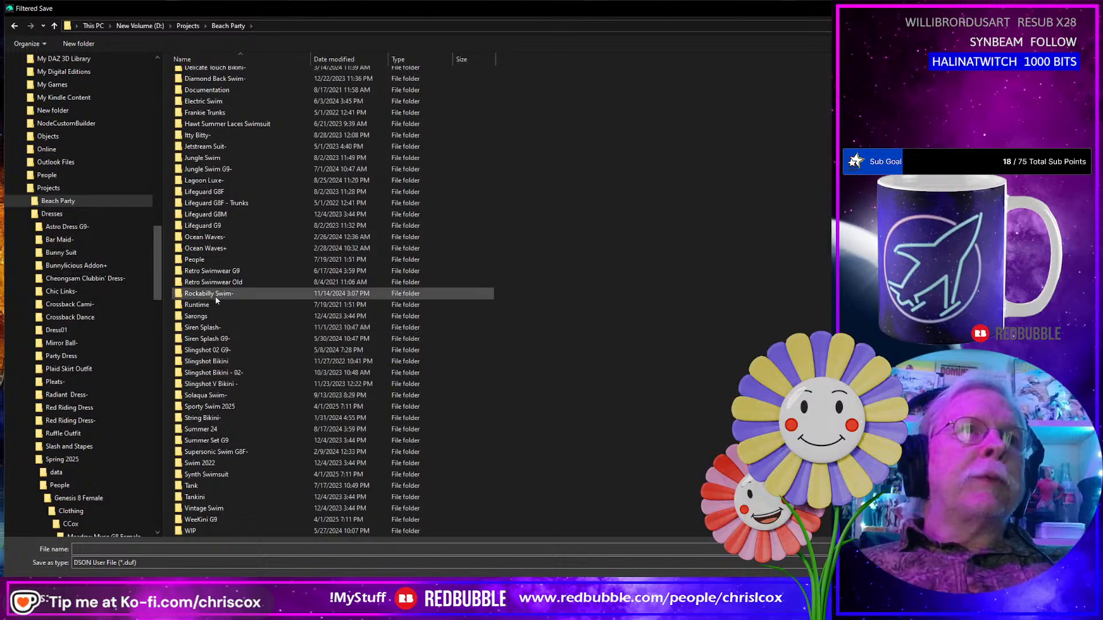
pyautogui.doubleClick(225, 408)
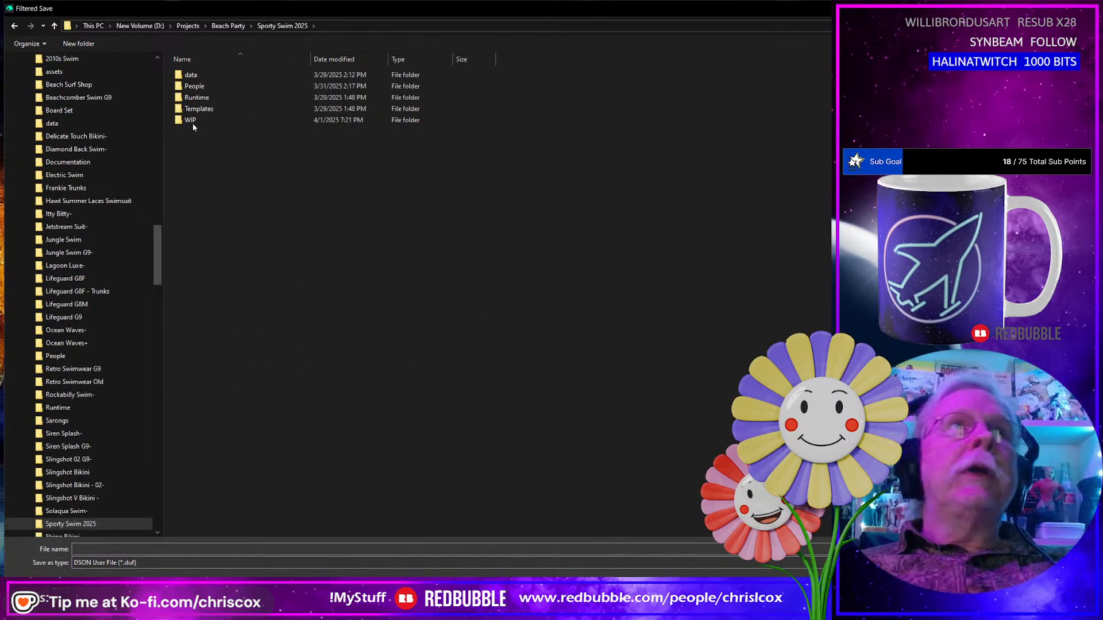
# Open the Akvo Swim Genesis 8 Female folder within the project's People/Genesis 8 Female/Clothing folders as the save location.
pyautogui.doubleClick(195, 86)
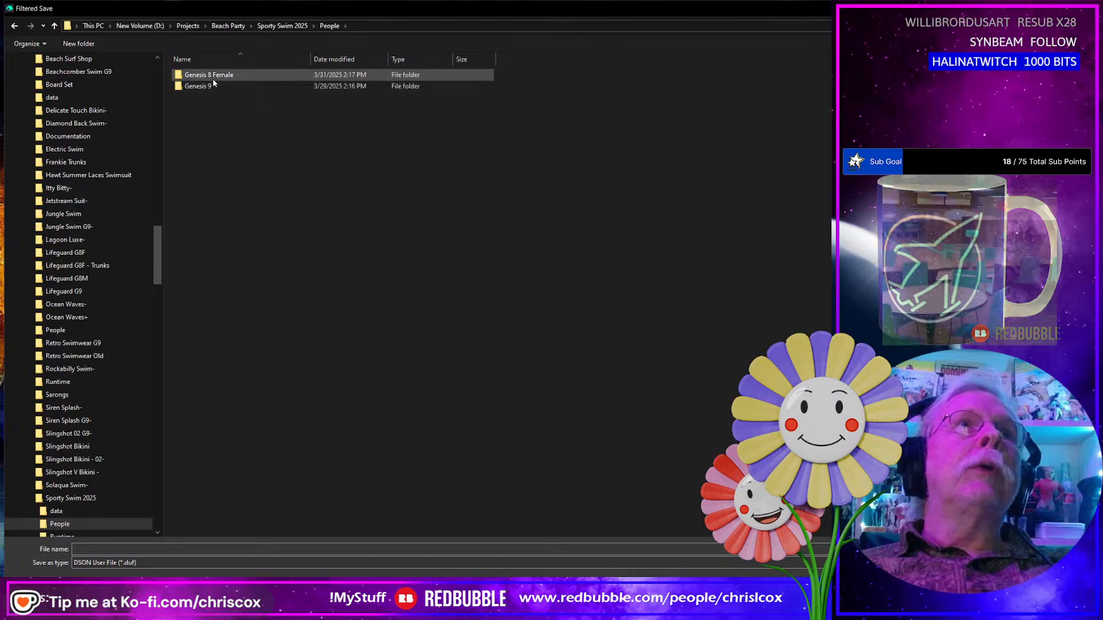
pyautogui.doubleClick(213, 79)
pyautogui.doubleClick(212, 80)
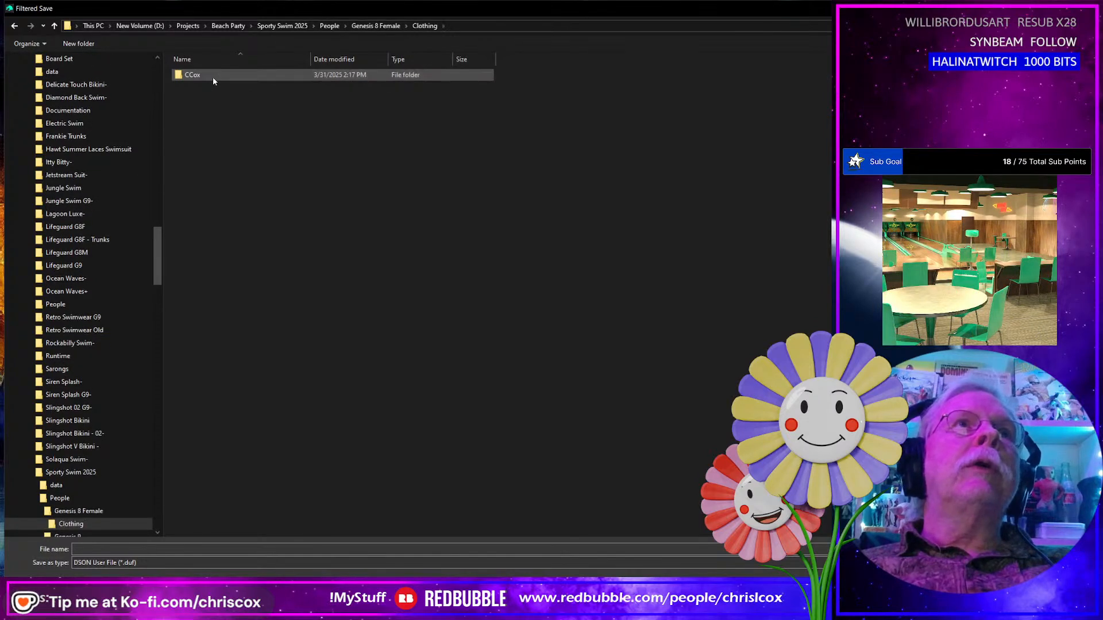
pyautogui.doubleClick(212, 76)
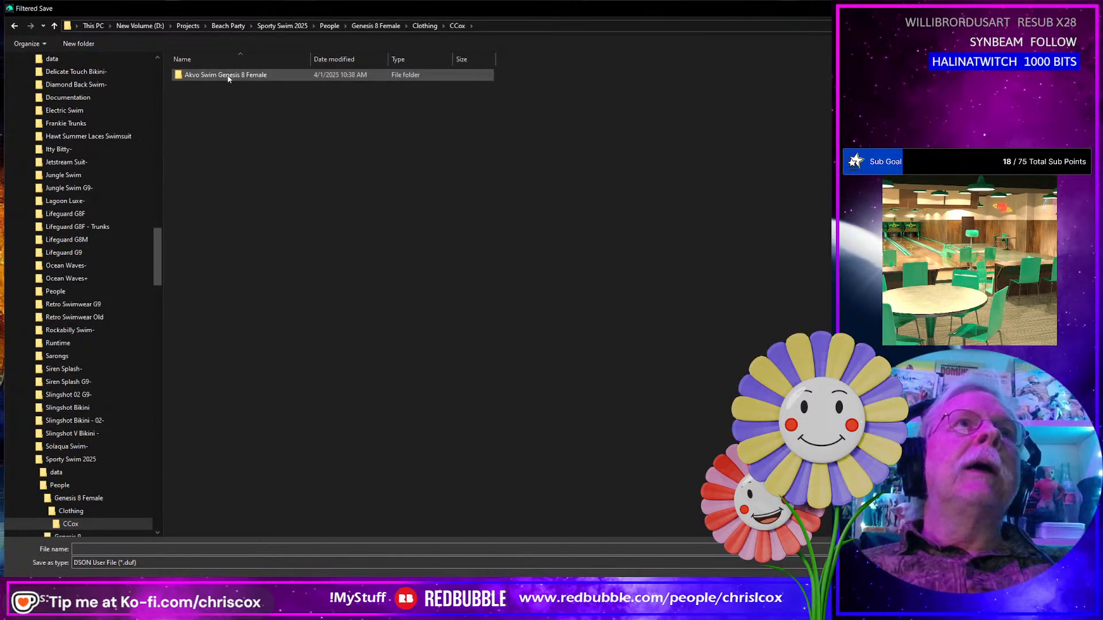
pyautogui.doubleClick(229, 77)
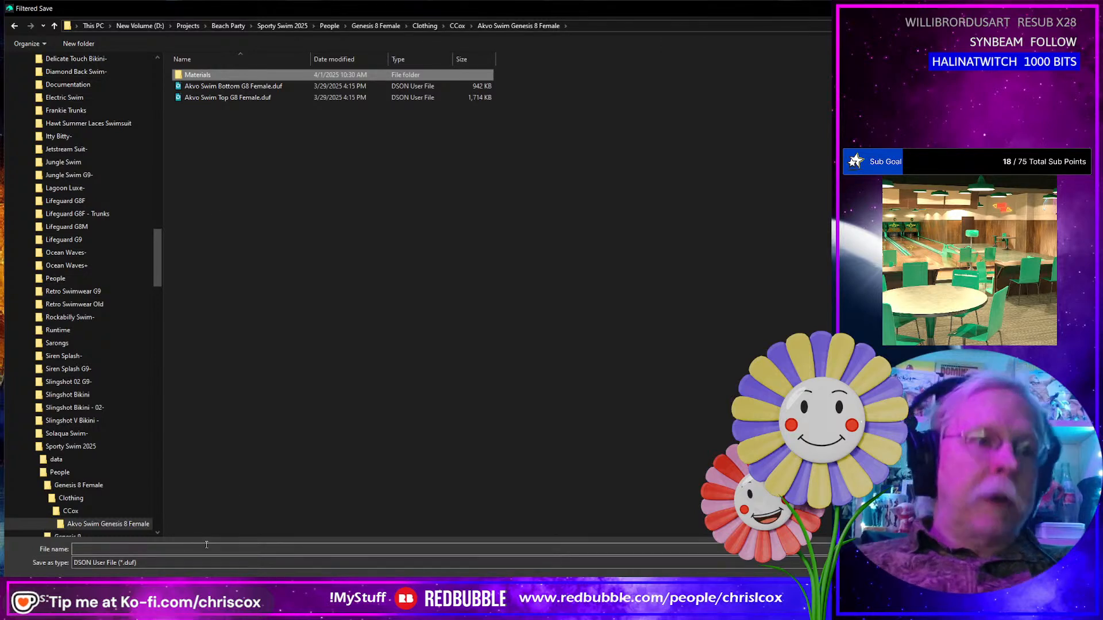
# Name the asset file Akvo Camera and confirm the file save.
pyautogui.press('Down')
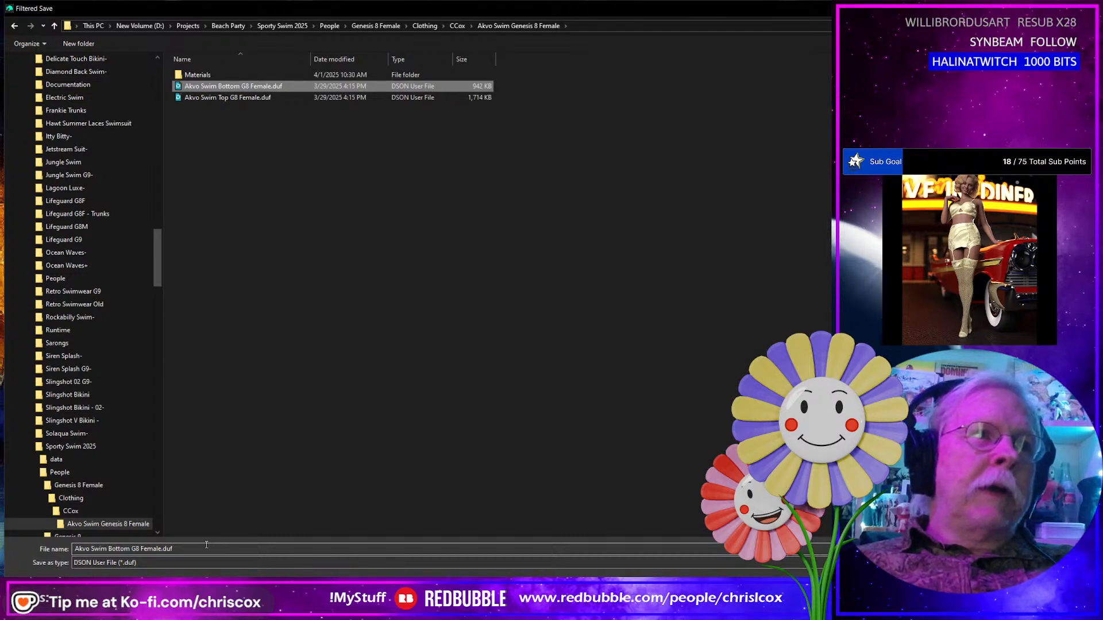
pyautogui.click(206, 544)
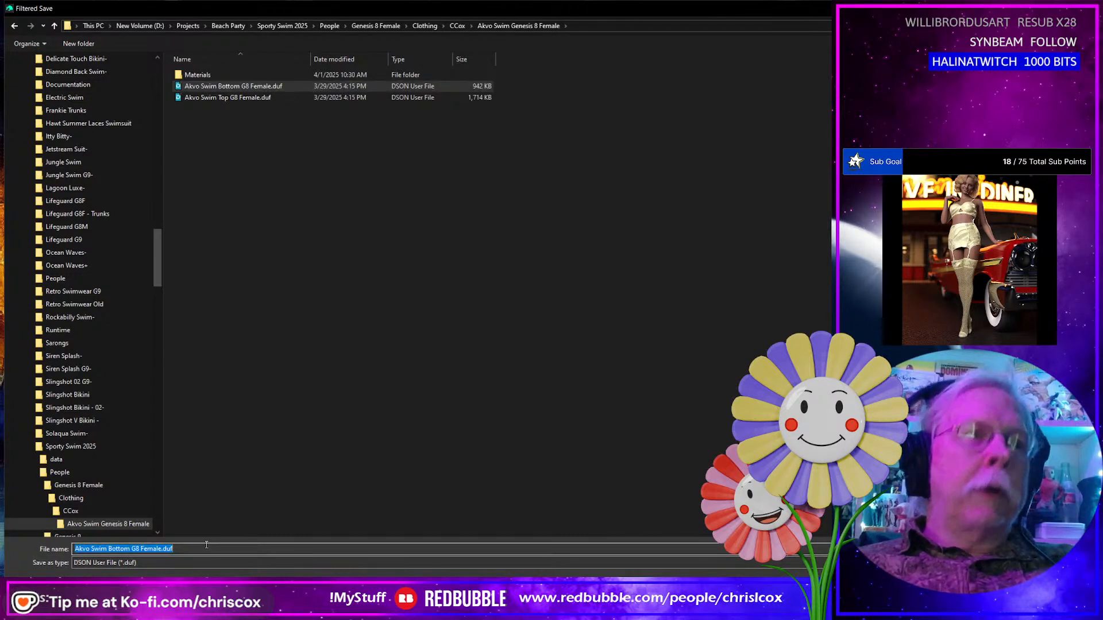
pyautogui.write('Akvo ')
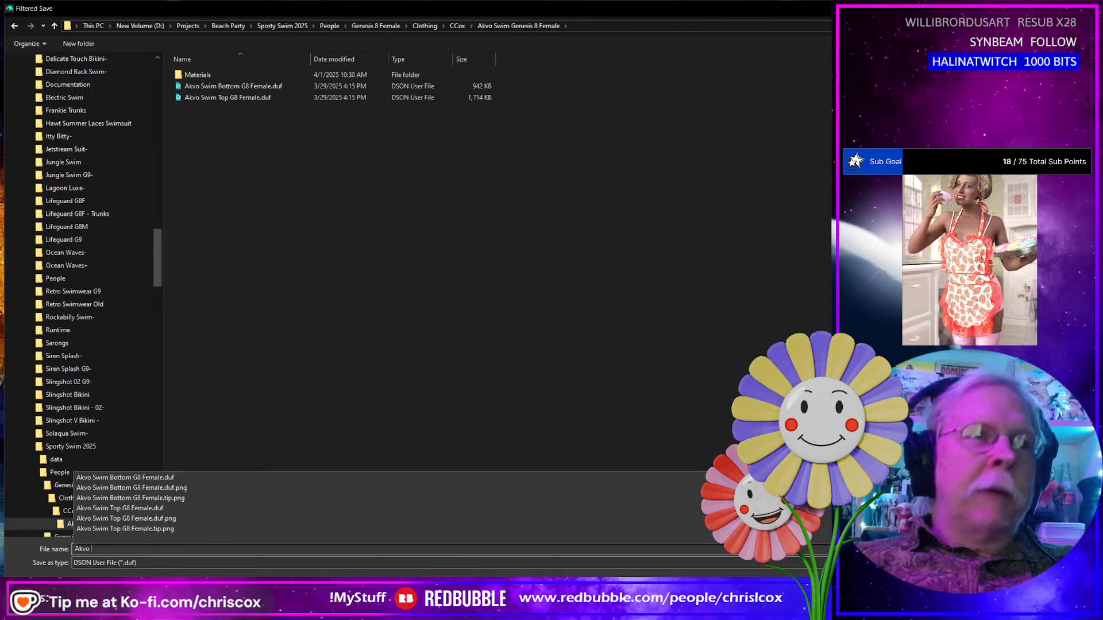
pyautogui.write('Camera')
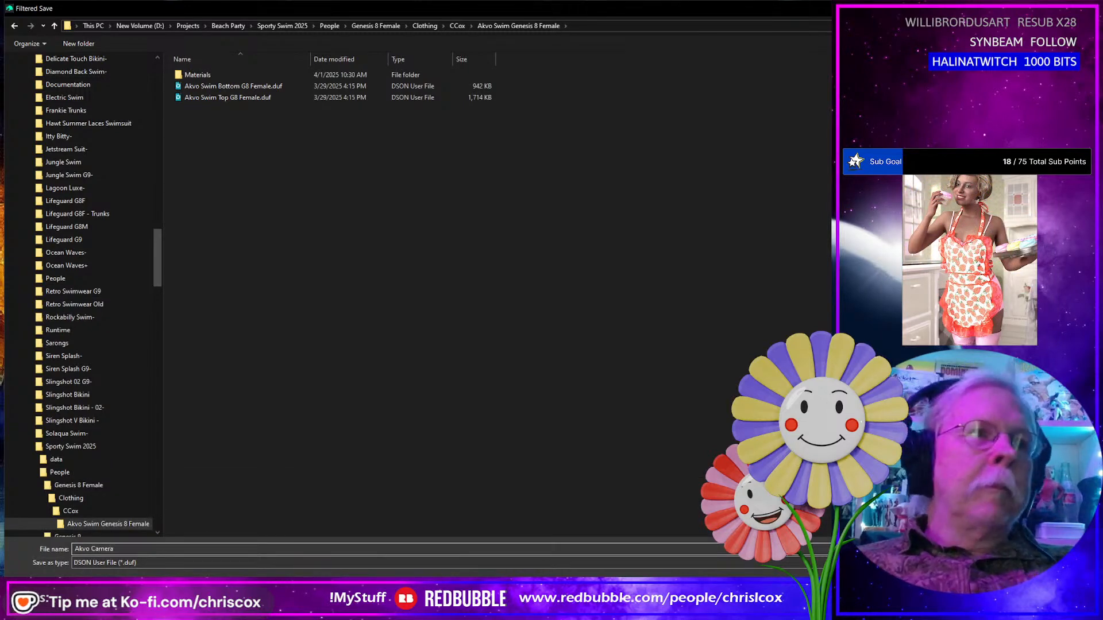
pyautogui.press('Return')
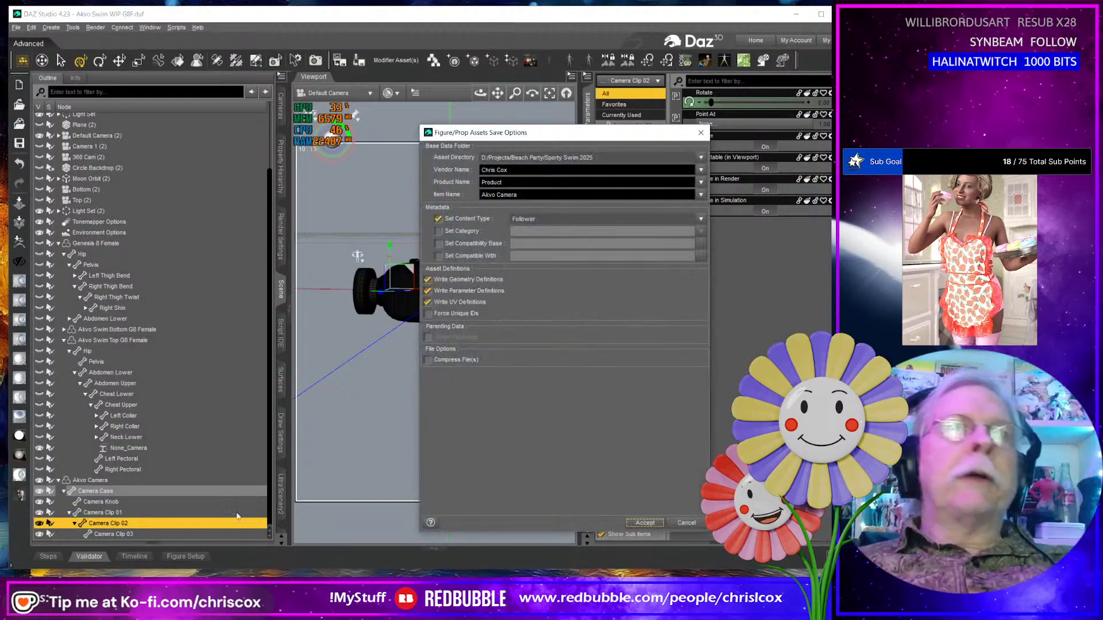
# Set the asset's product name to Akvo Swim and its content type to Prop.
pyautogui.click(701, 182)
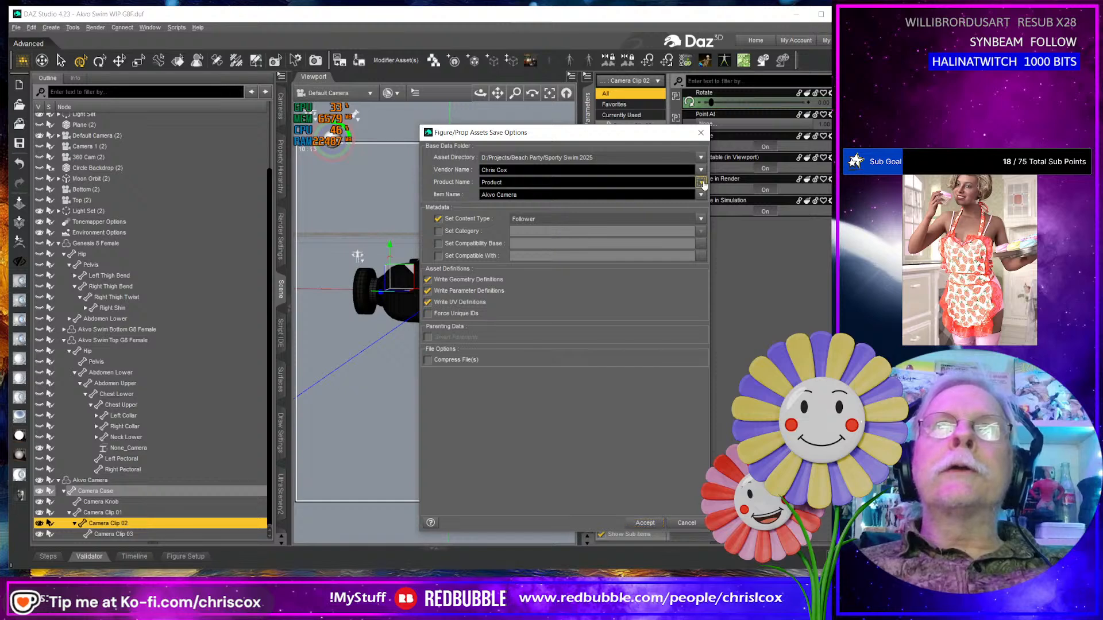
pyautogui.click(729, 209)
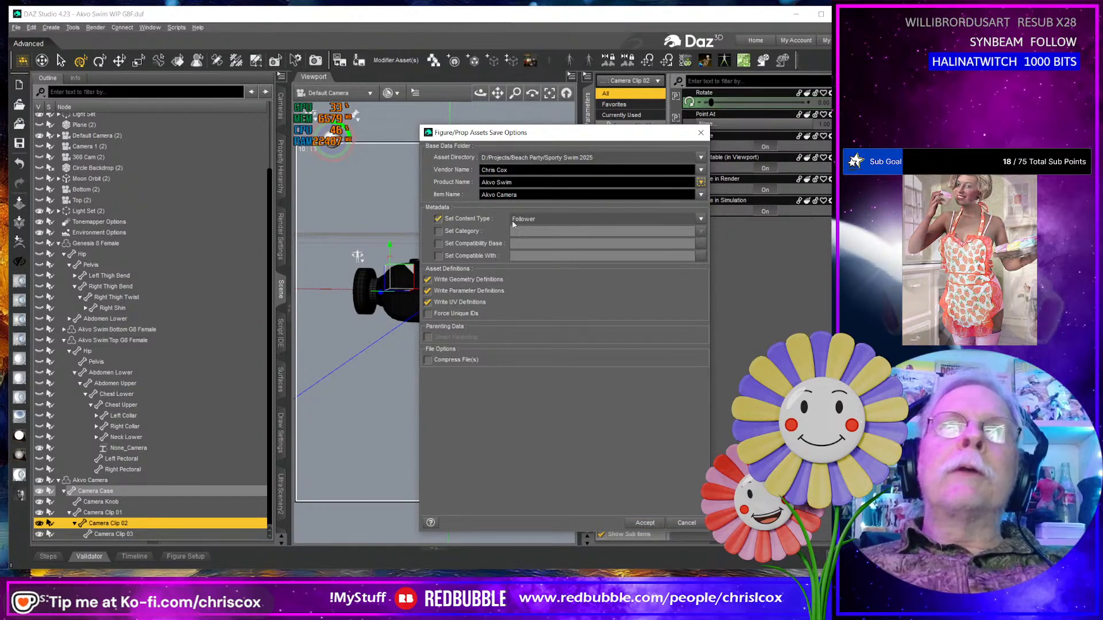
pyautogui.click(701, 219)
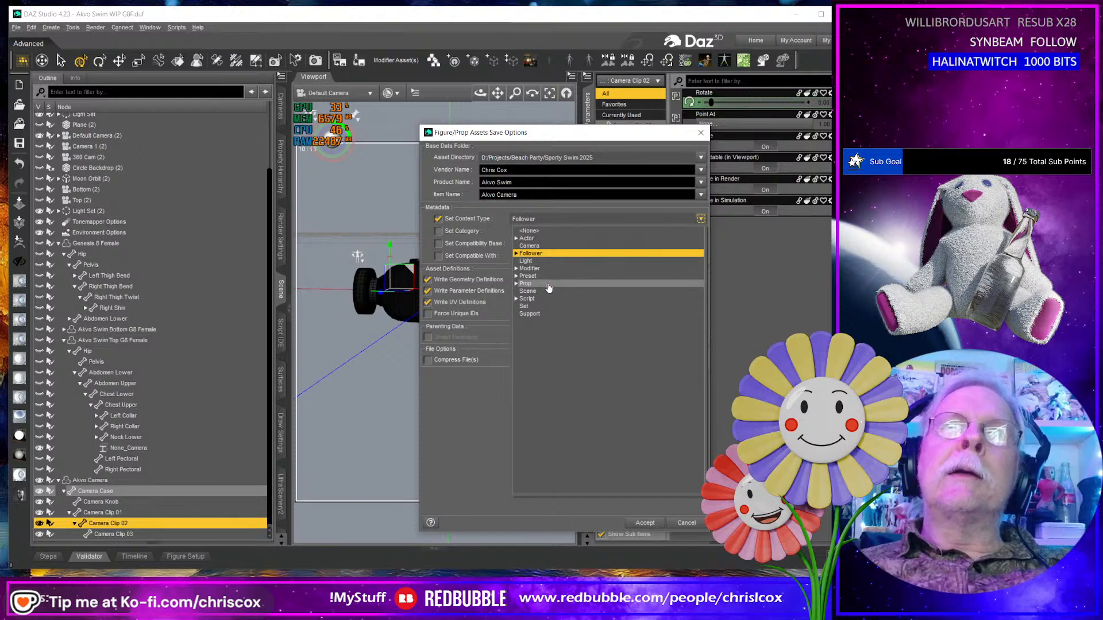
pyautogui.click(516, 285)
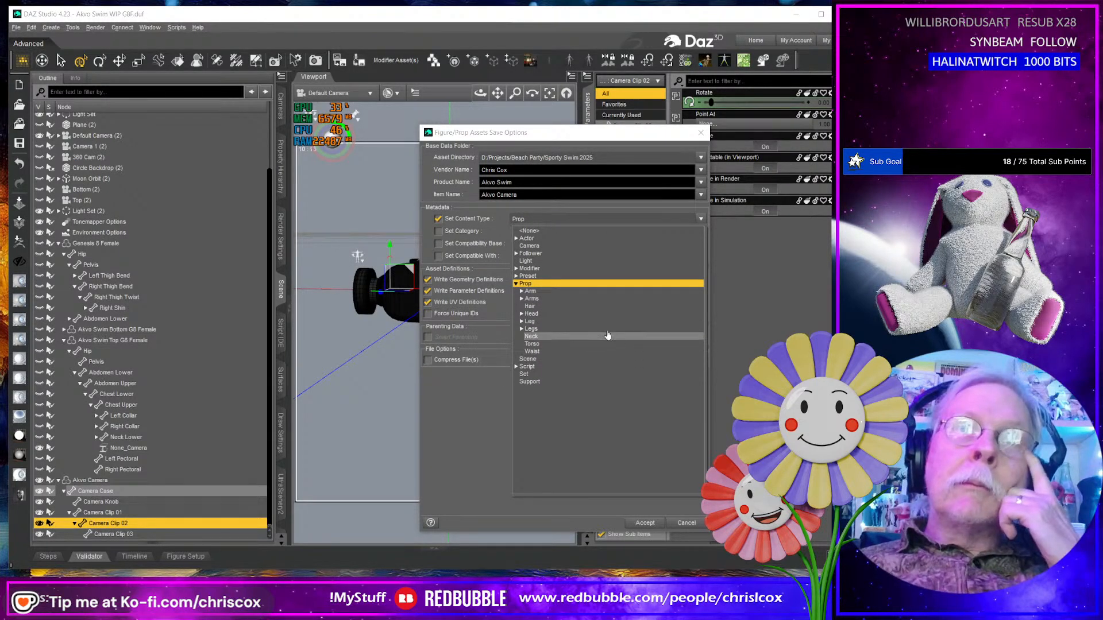
pyautogui.click(548, 141)
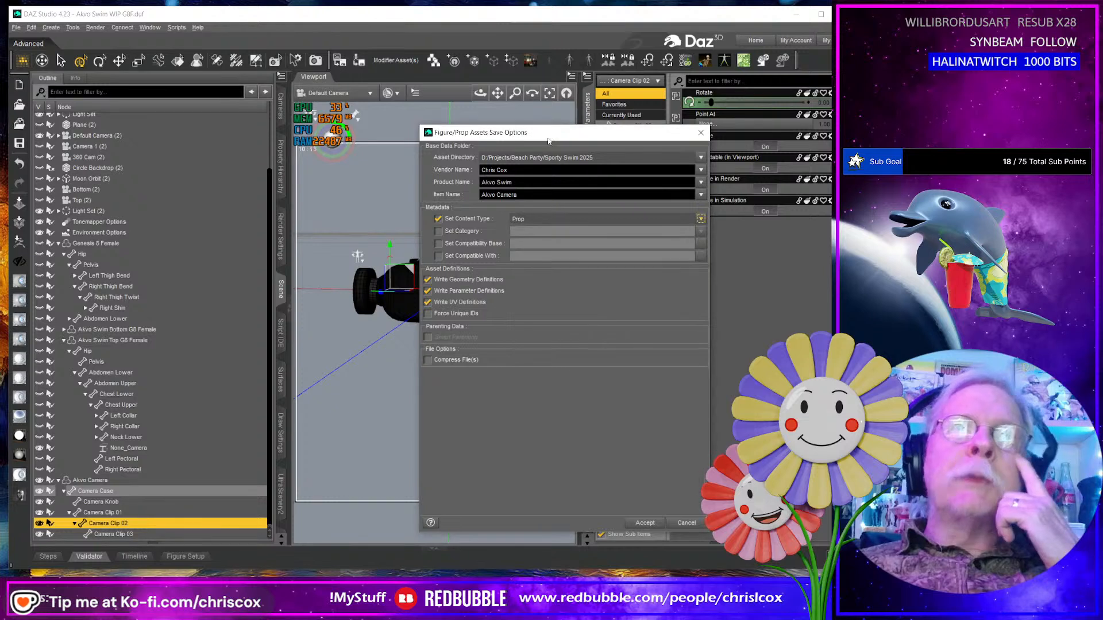
# Enable a category for the asset and set it to Default/Props/Sports.
pyautogui.click(464, 232)
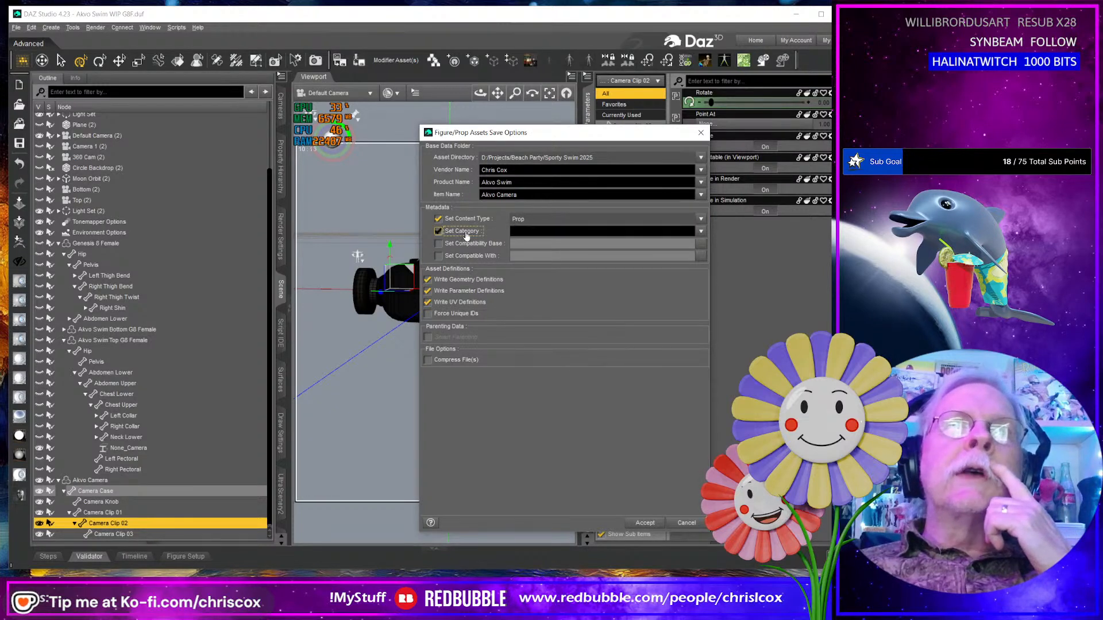
pyautogui.click(700, 232)
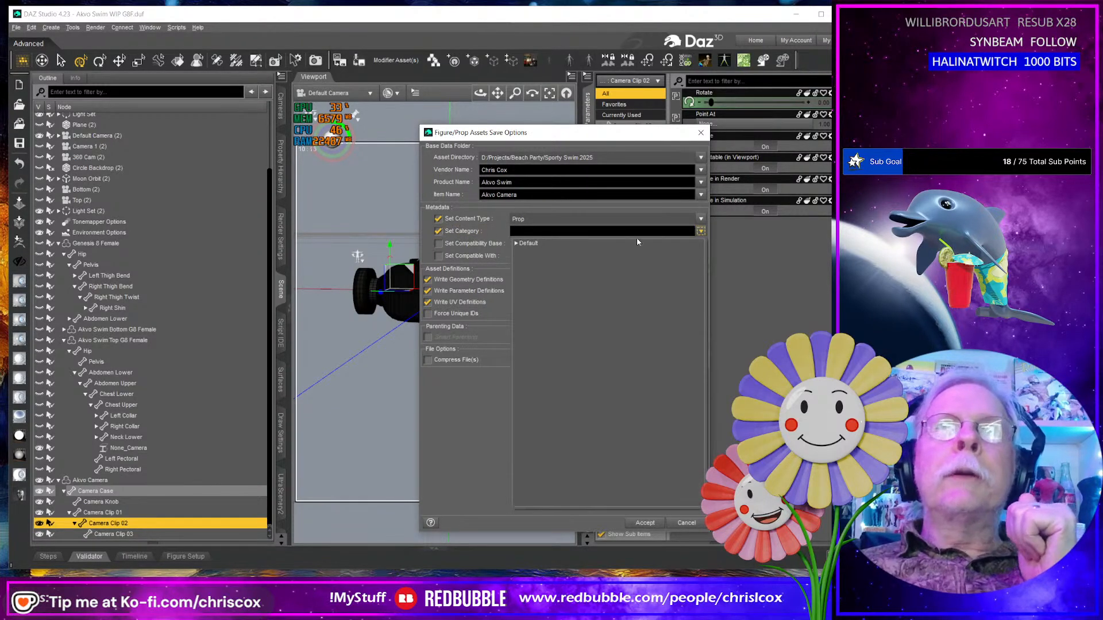
pyautogui.click(517, 244)
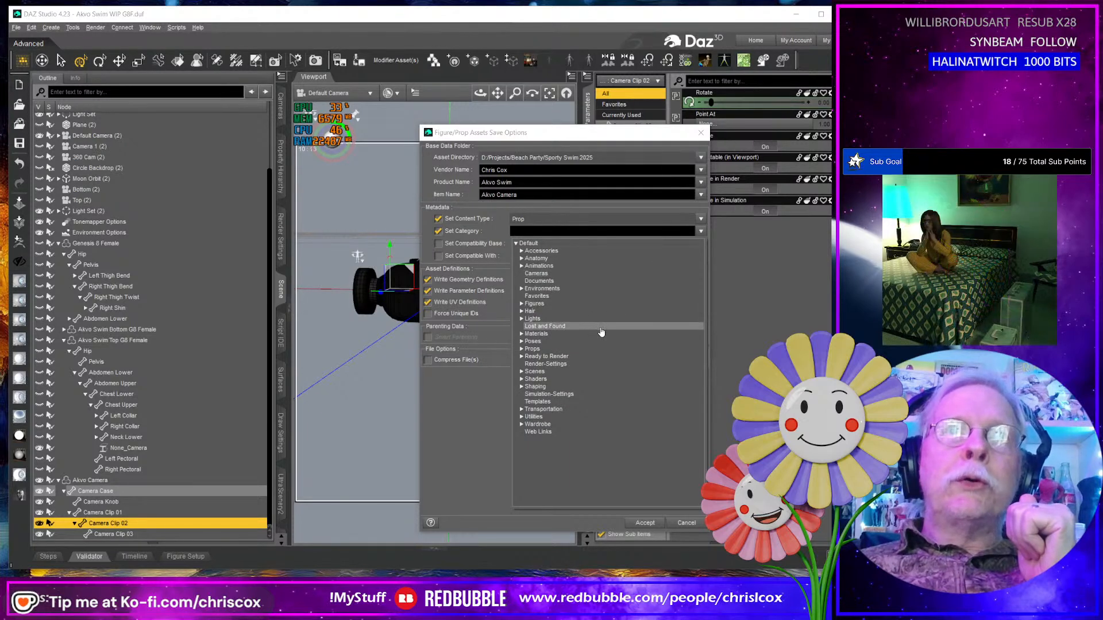
pyautogui.click(521, 349)
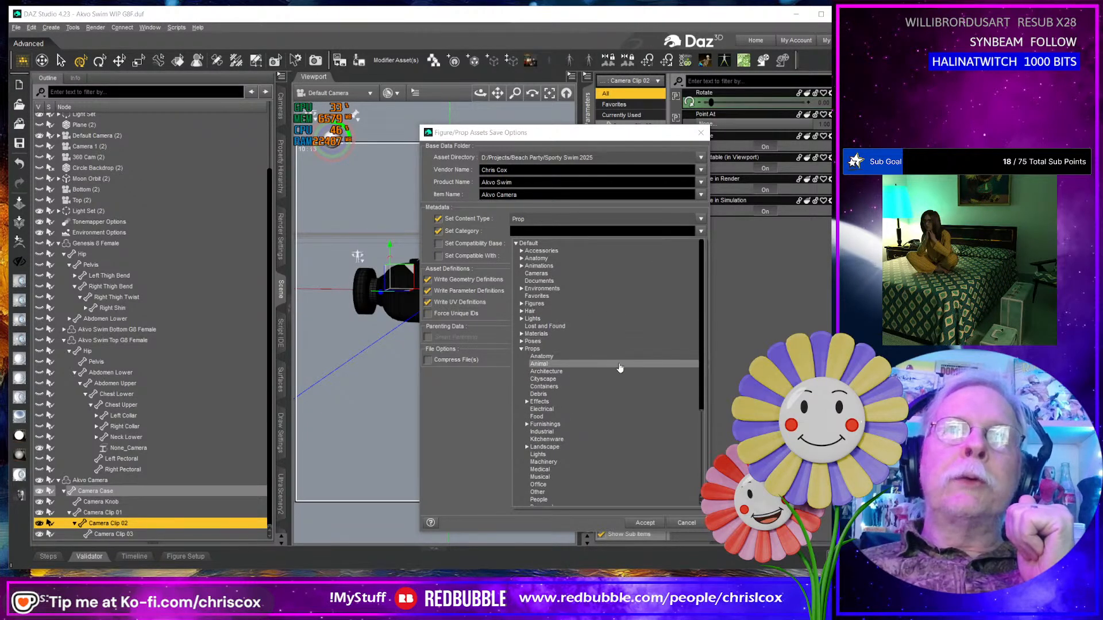
pyautogui.scroll(-2, 619, 368)
pyautogui.scroll(-2, 621, 369)
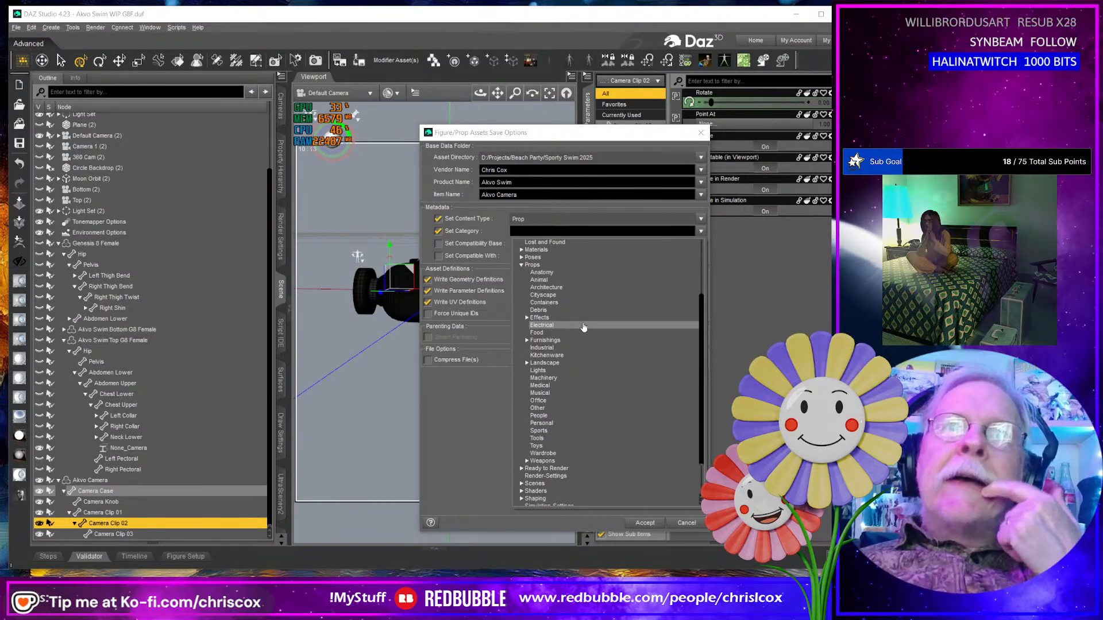
pyautogui.click(571, 431)
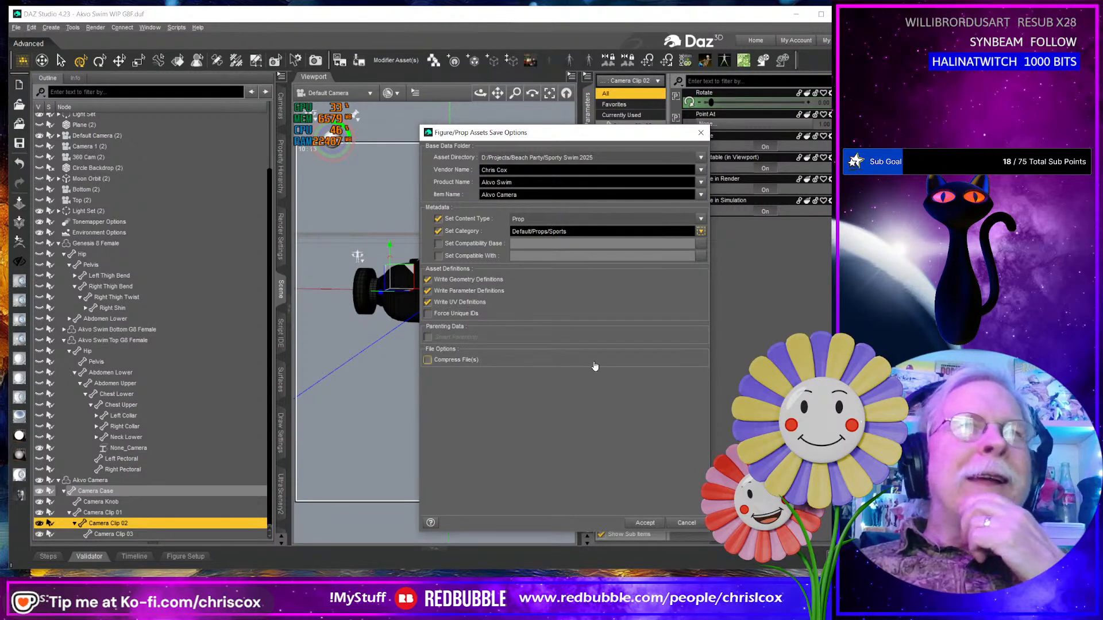
# Change the asset's category to Default/Props/Other and accept the save options.
pyautogui.click(700, 232)
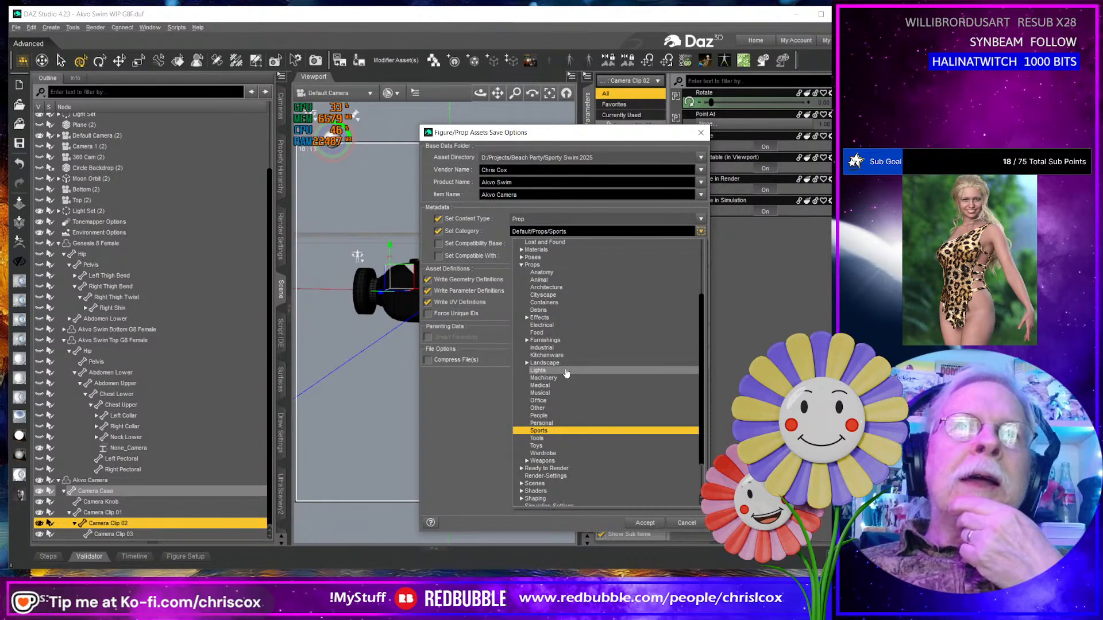
pyautogui.click(557, 408)
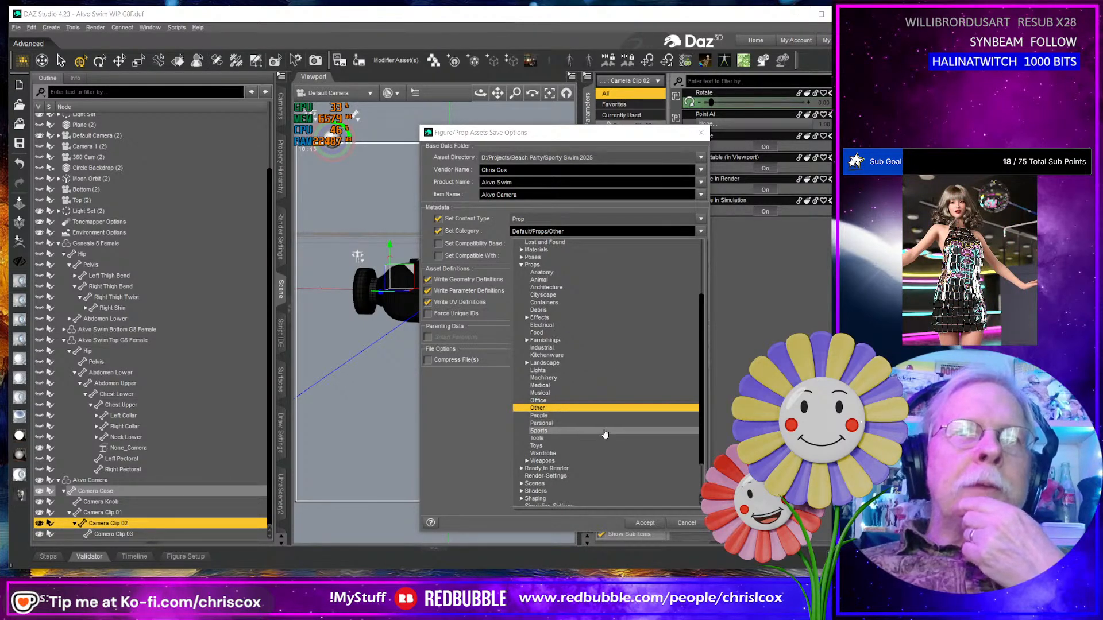
pyautogui.click(654, 524)
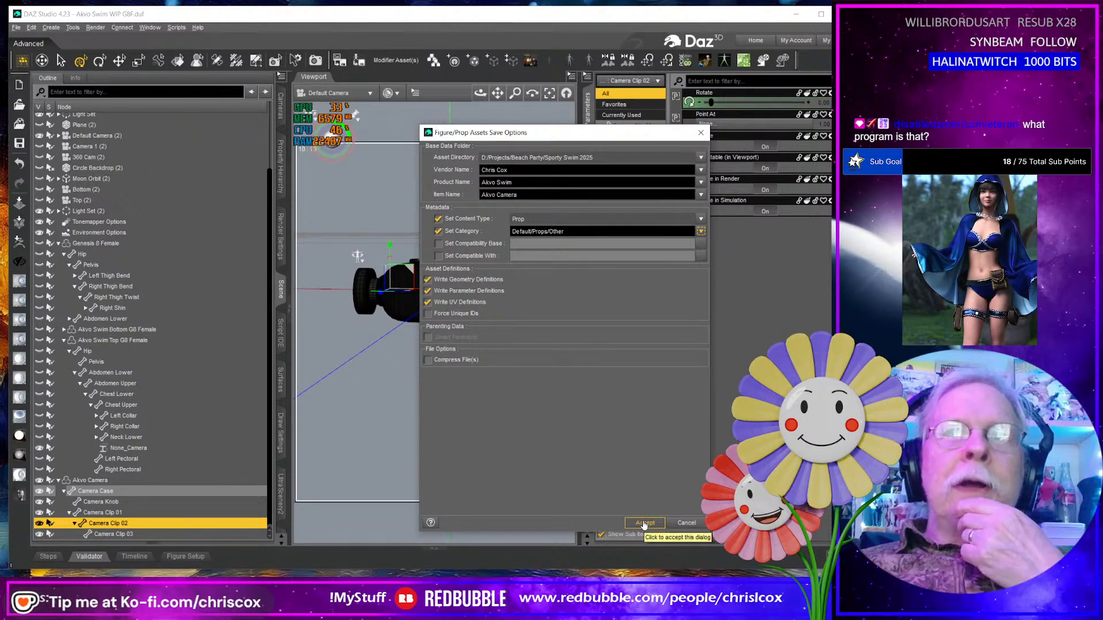
pyautogui.click(643, 523)
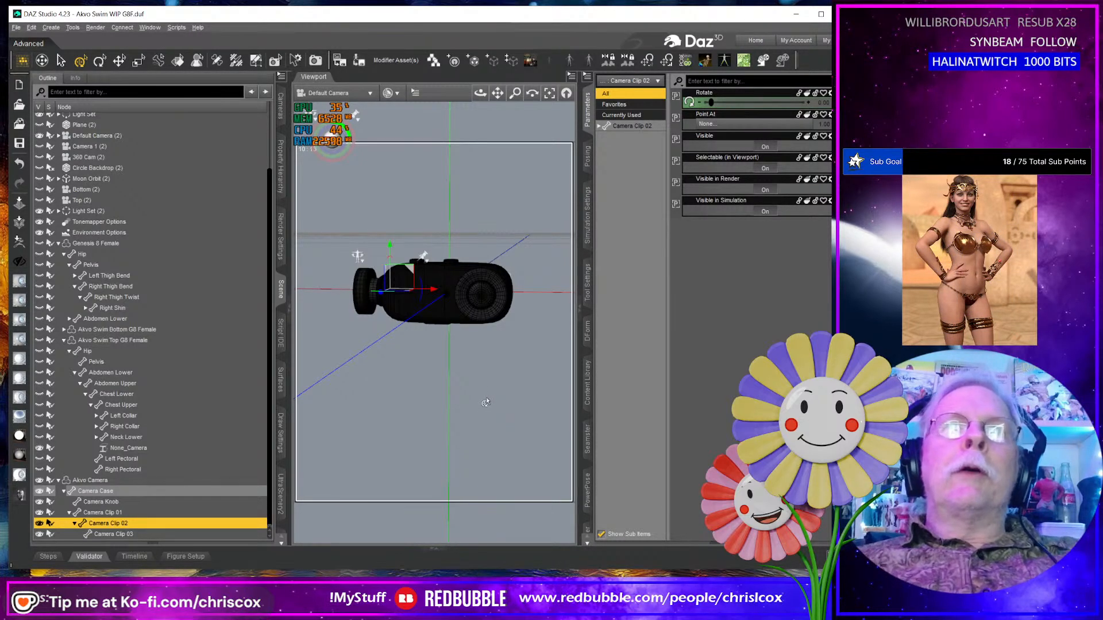
# Open the Akvo Swim Genesis 8 Female clothing folder under Sporty Swim 2025 > People in the content library.
pyautogui.moveTo(486, 400)
pyautogui.mouseDown(button='middle')
pyautogui.moveTo(443, 428)
pyautogui.moveTo(474, 417)
pyautogui.mouseUp(button='middle')
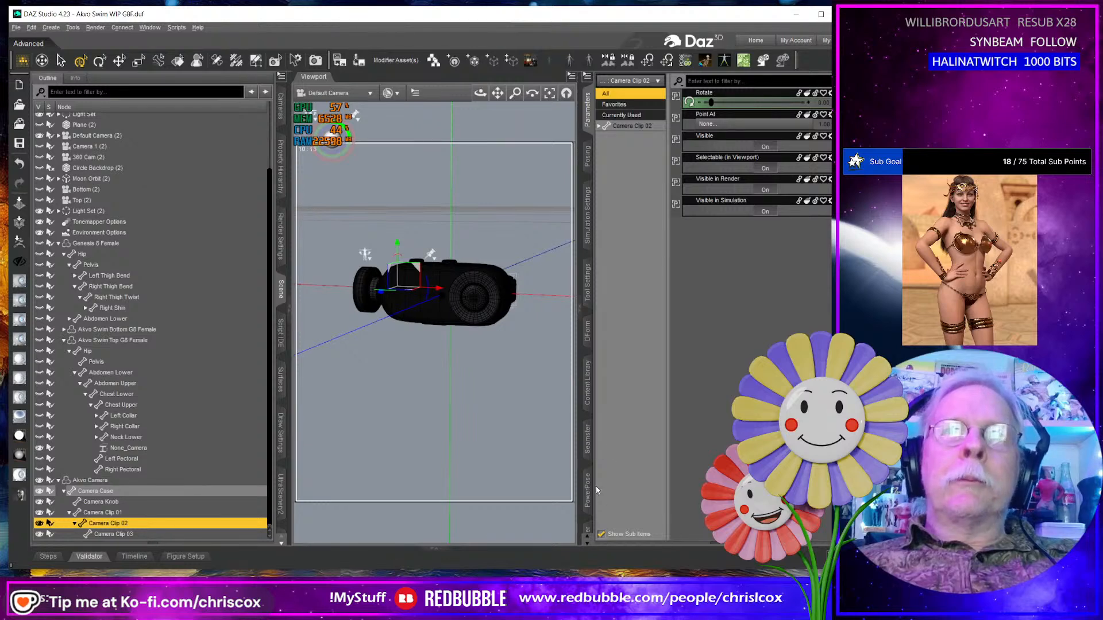
pyautogui.scroll(-3, 593, 484)
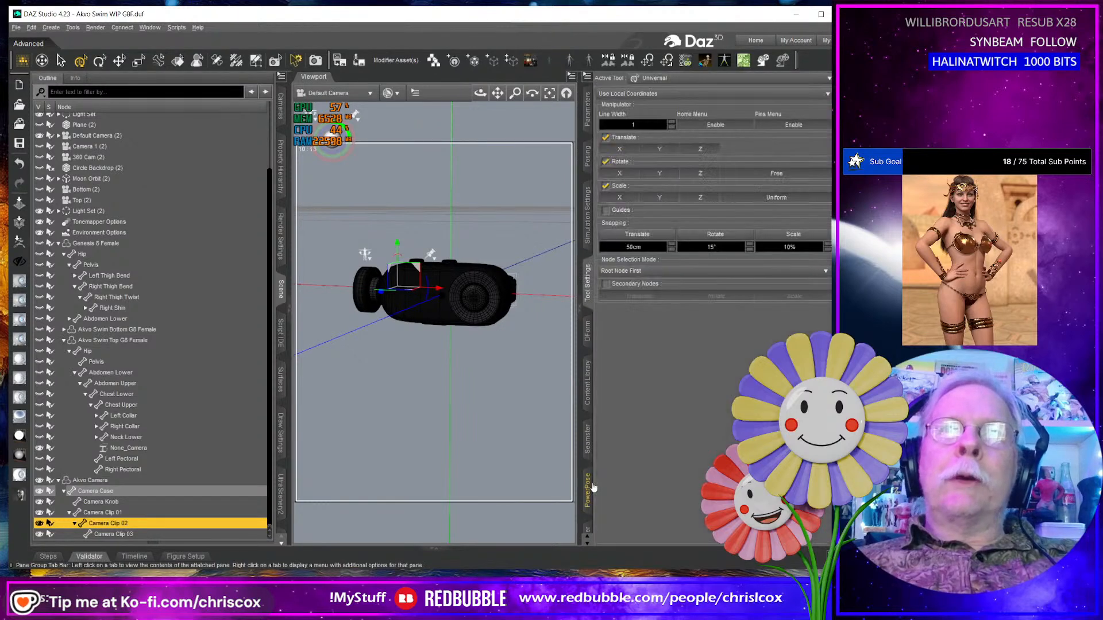
pyautogui.click(587, 386)
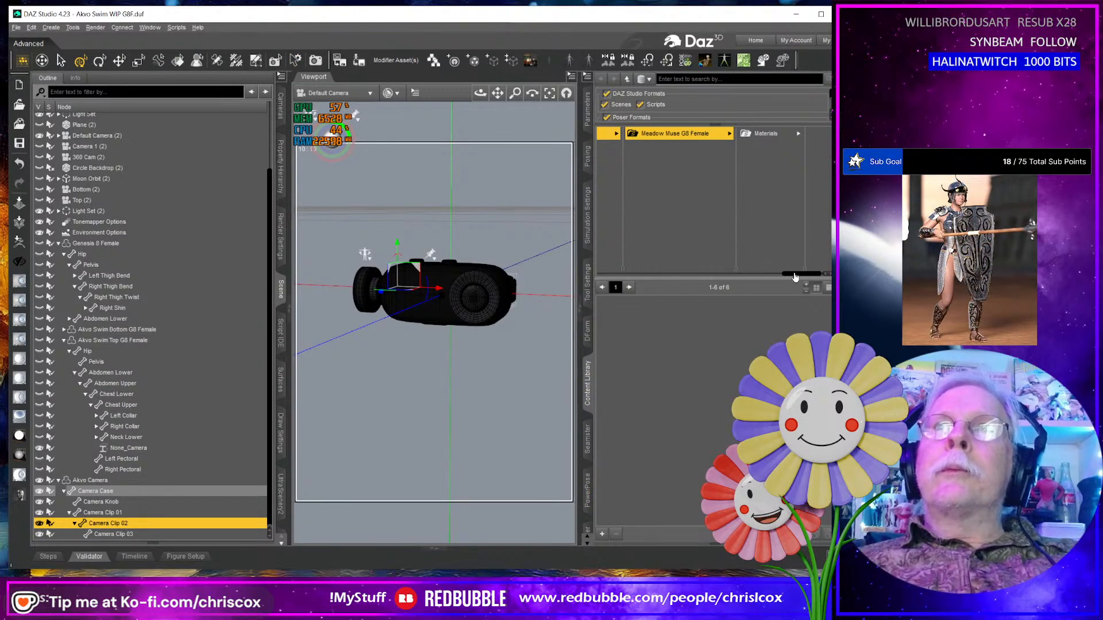
pyautogui.moveTo(794, 278); pyautogui.dragTo(607, 278)
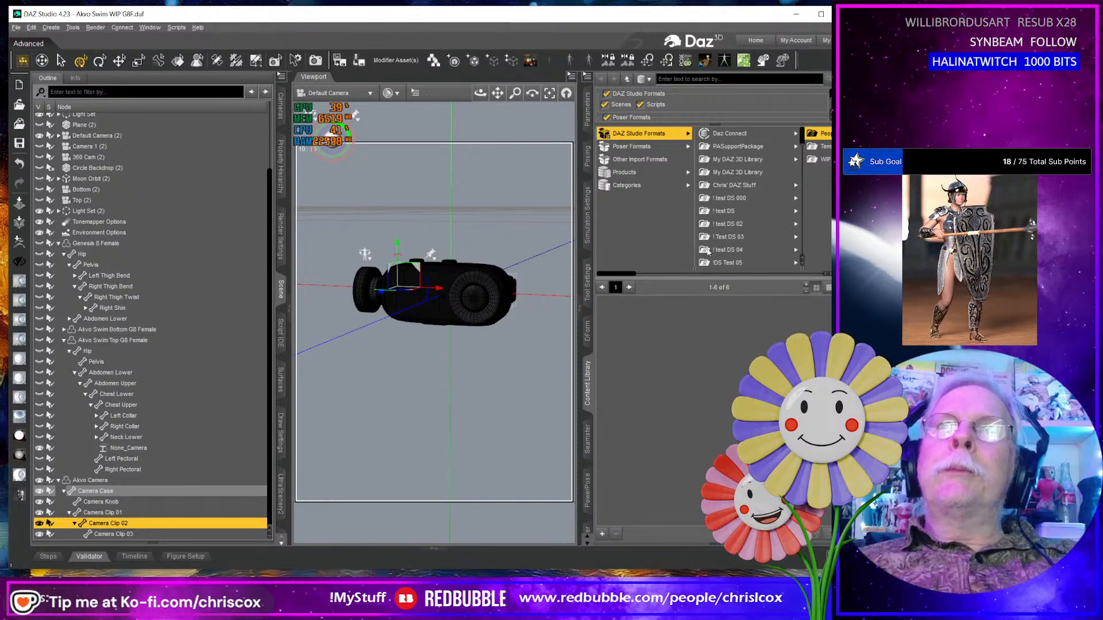
pyautogui.scroll(-10, 708, 251)
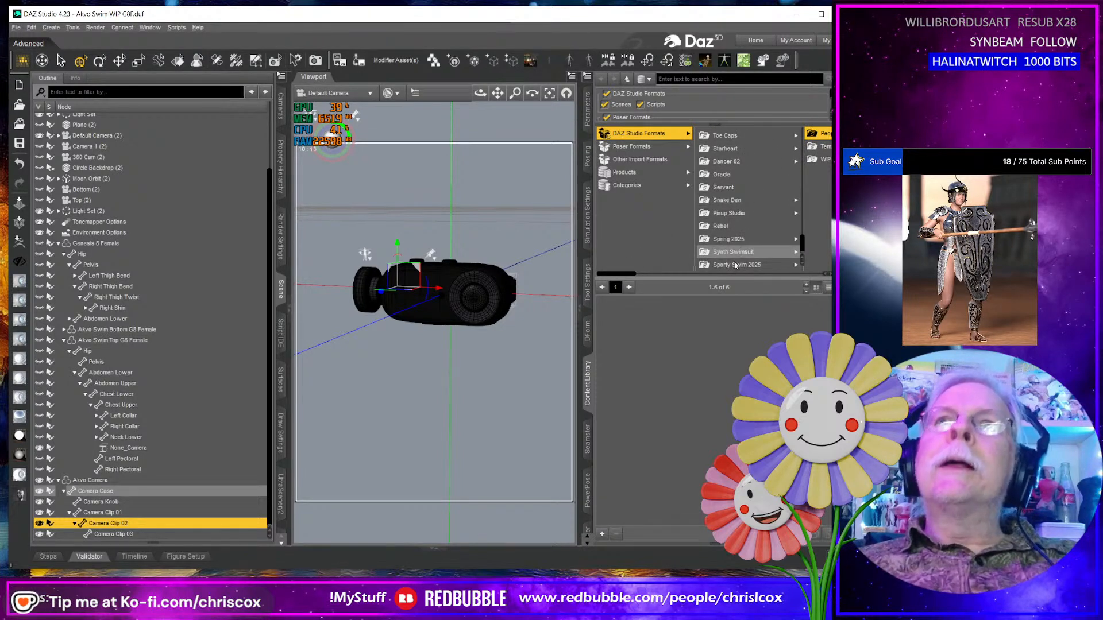
pyautogui.click(736, 265)
pyautogui.click(782, 136)
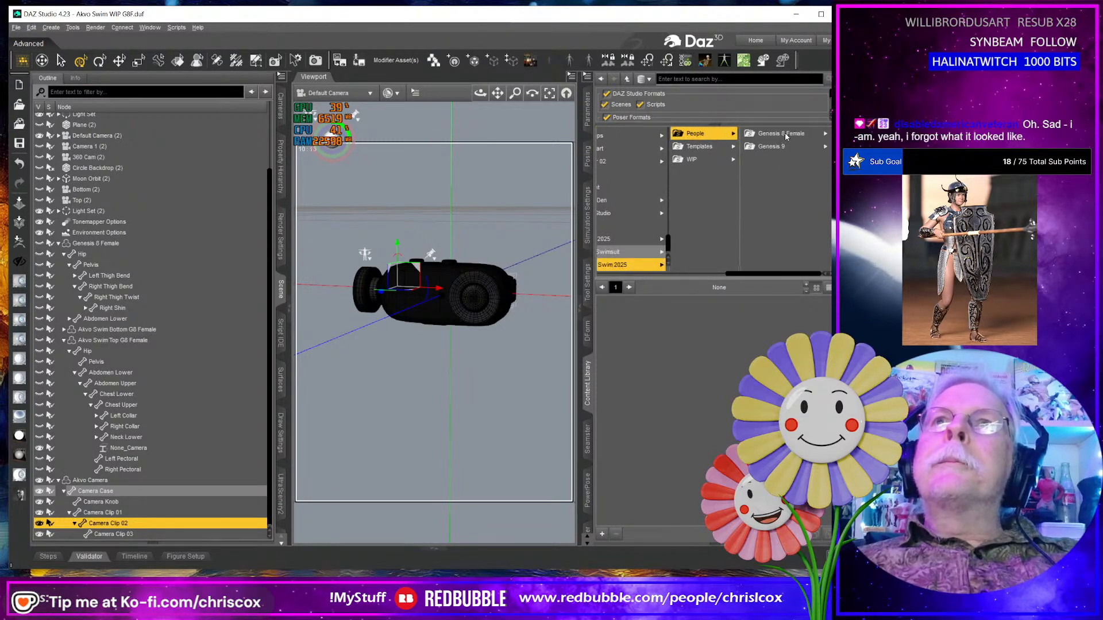
pyautogui.click(785, 136)
pyautogui.click(787, 135)
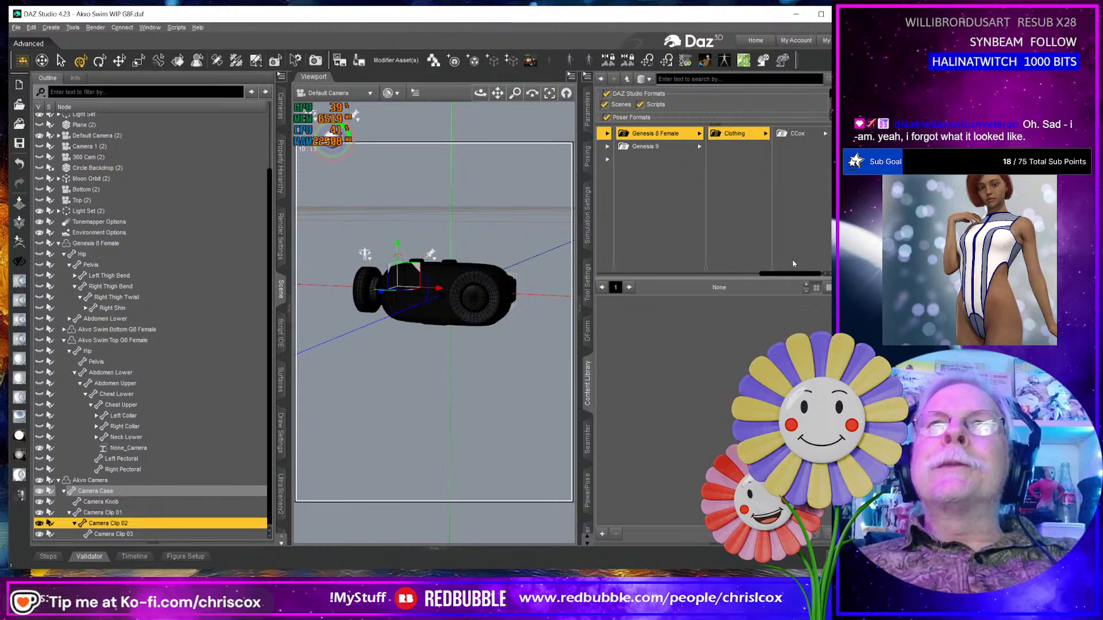
pyautogui.click(795, 134)
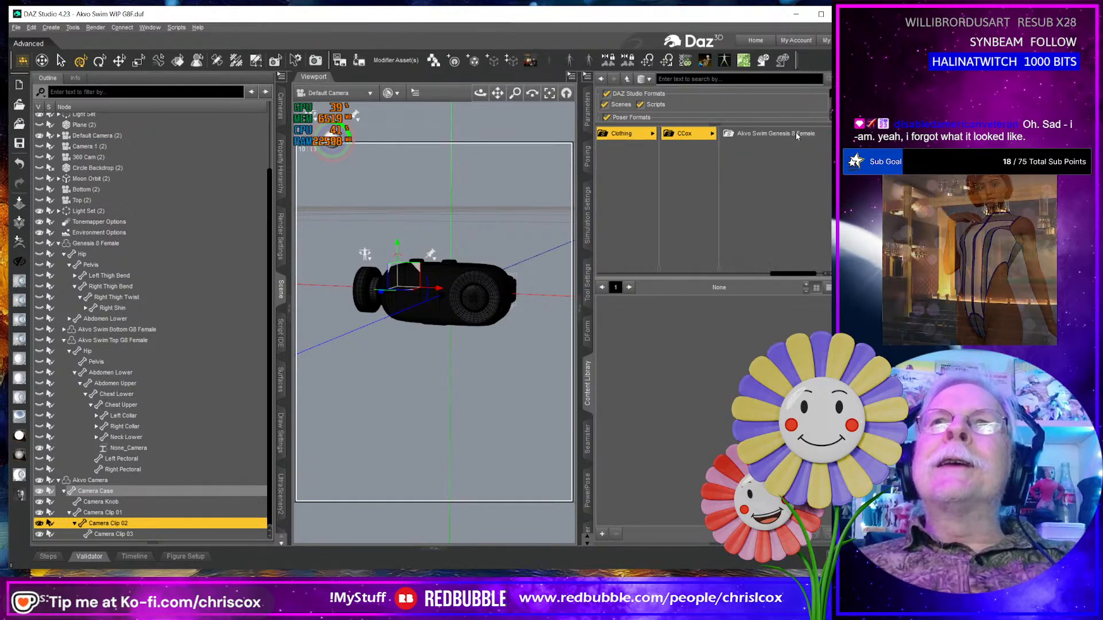
pyautogui.click(794, 136)
# Check the saved Akvo Camera, Akvo Swim Top and Akvo Swim Bottom assets in the folder.
pyautogui.click(623, 336)
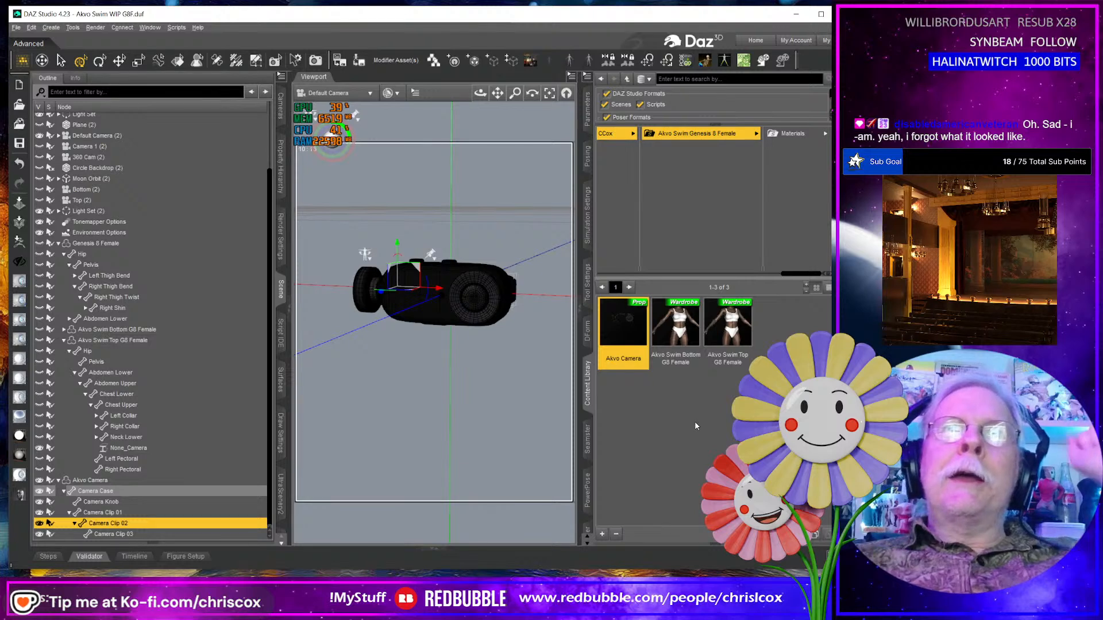
pyautogui.click(719, 341)
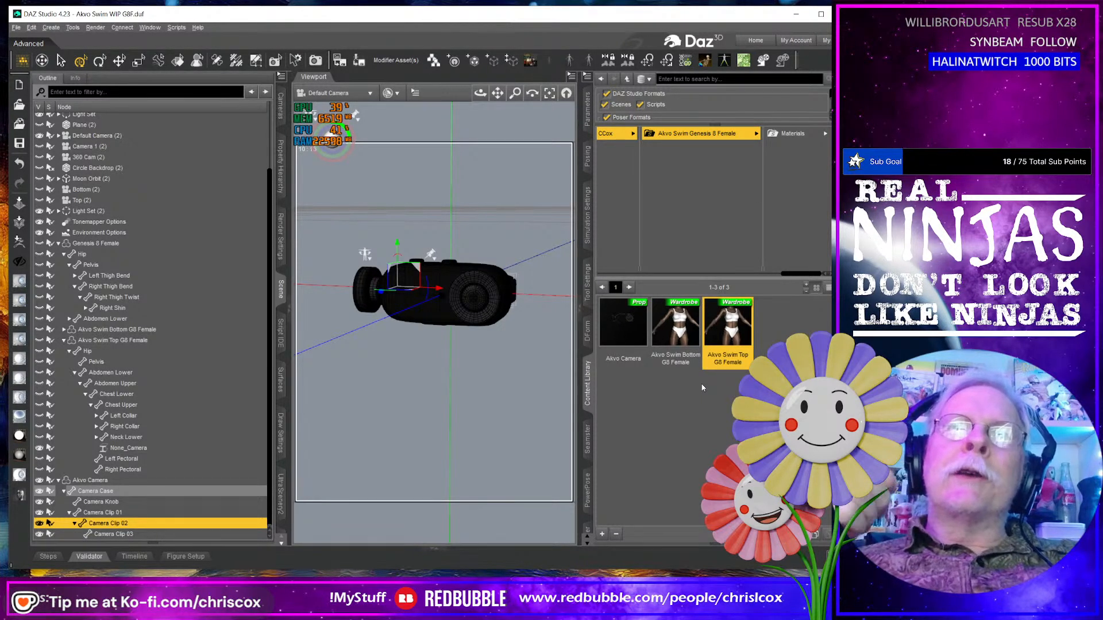
pyautogui.click(700, 344)
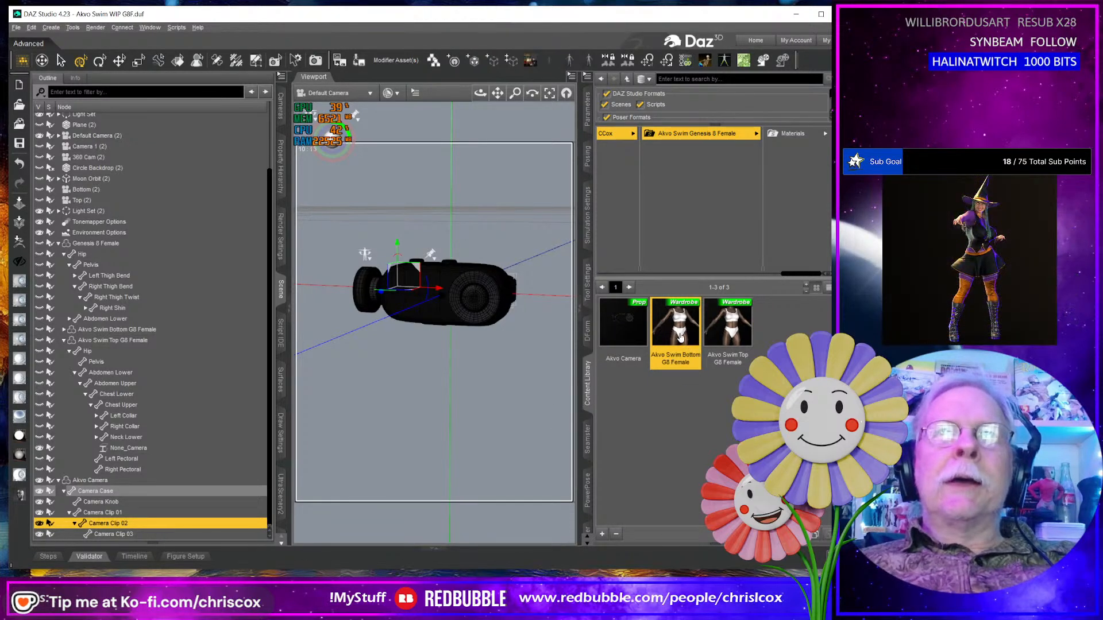
# Delete the Genesis 8 Female figure and its fitted Akvo Swim clothing from the scene.
pyautogui.scroll(-3, 491, 417)
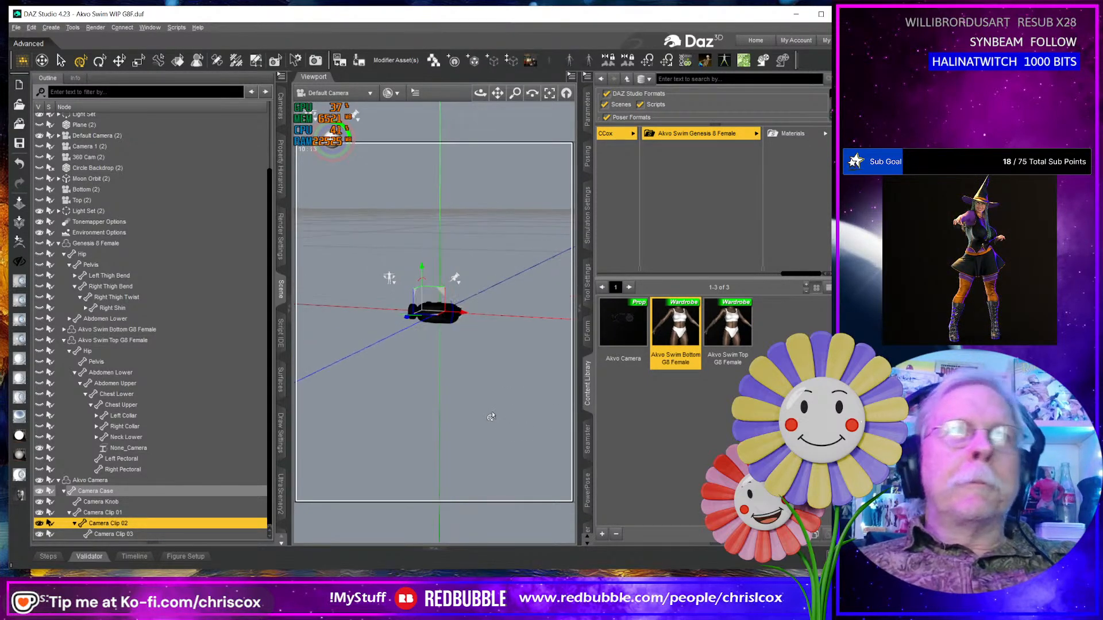
pyautogui.scroll(-3, 489, 397)
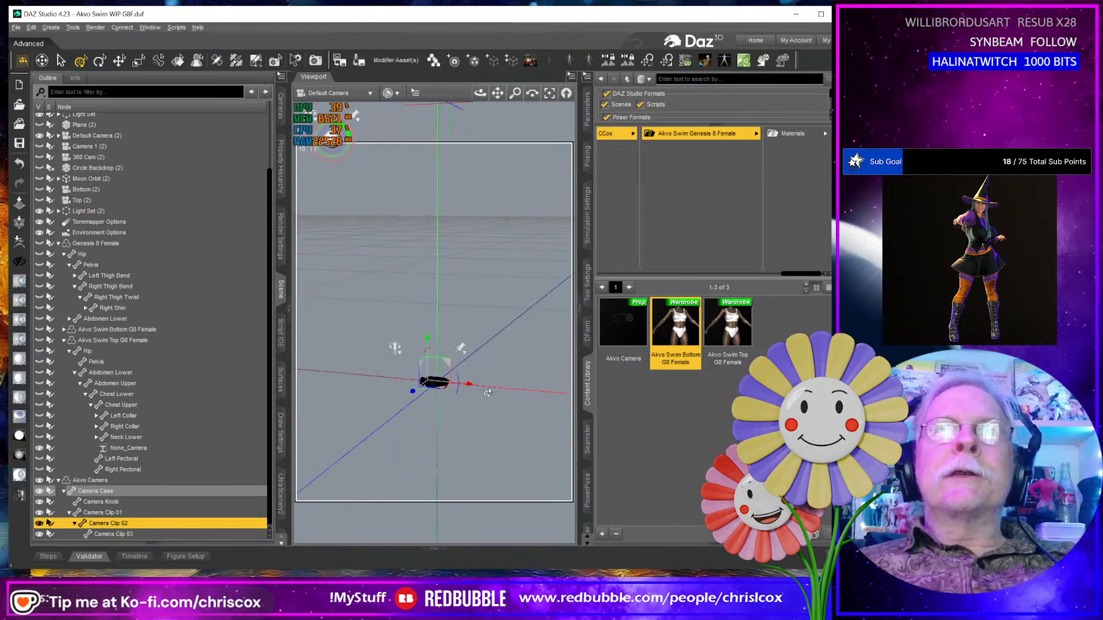
pyautogui.scroll(-4, 490, 384)
pyautogui.moveTo(495, 371); pyautogui.dragTo(495, 299, button='middle')
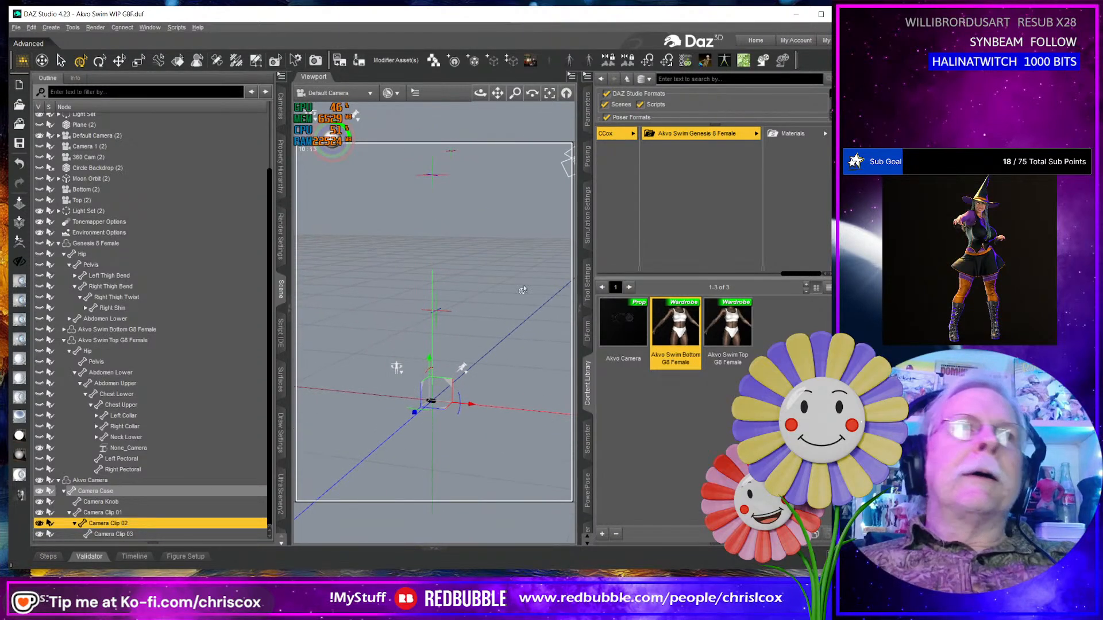
pyautogui.click(90, 244)
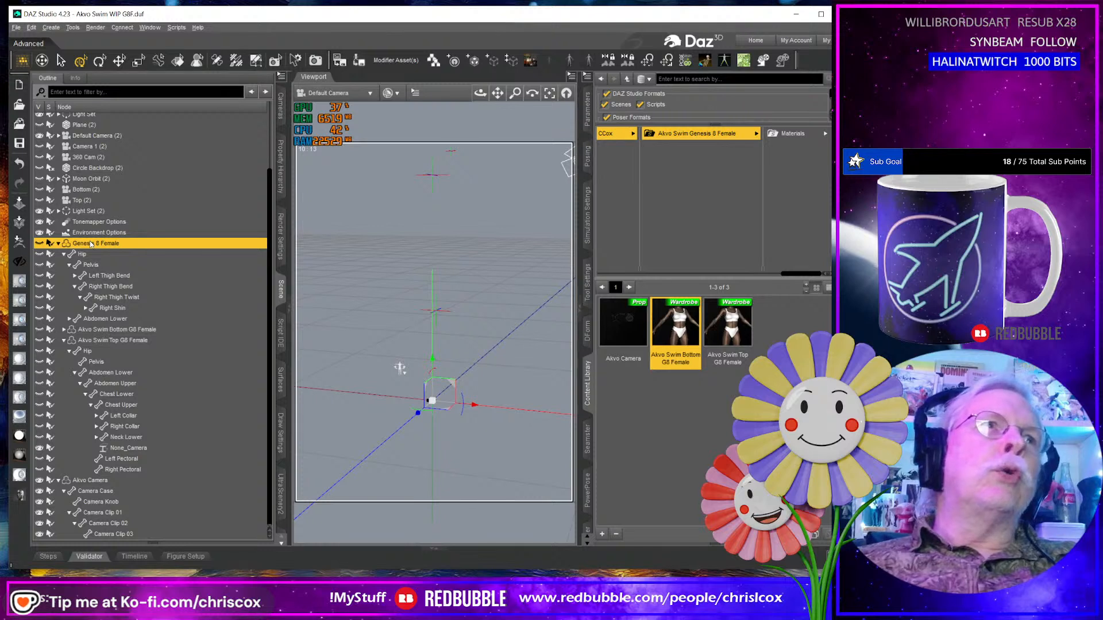
pyautogui.press('Delete')
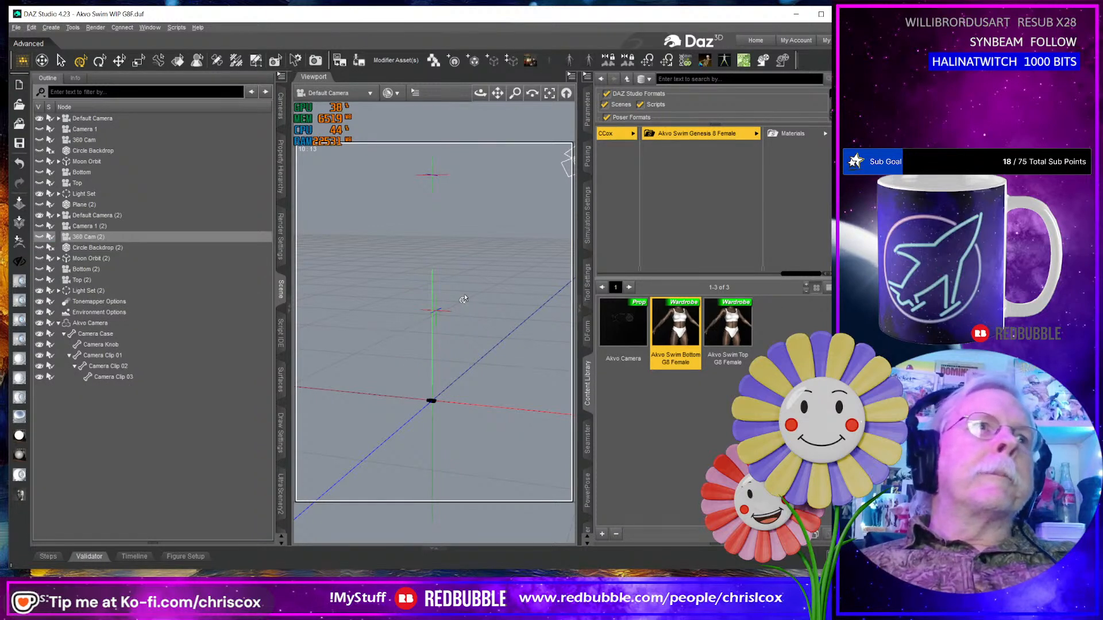
# Delete the Environment Options node and the Akvo Camera prop from the scene.
pyautogui.click(432, 403)
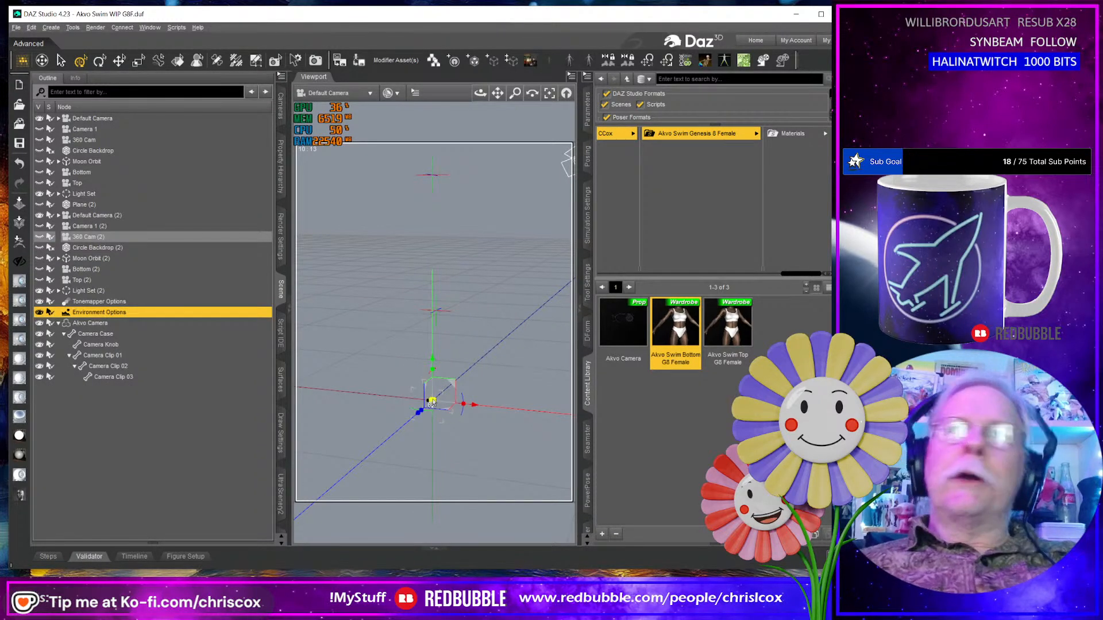
pyautogui.press('Delete')
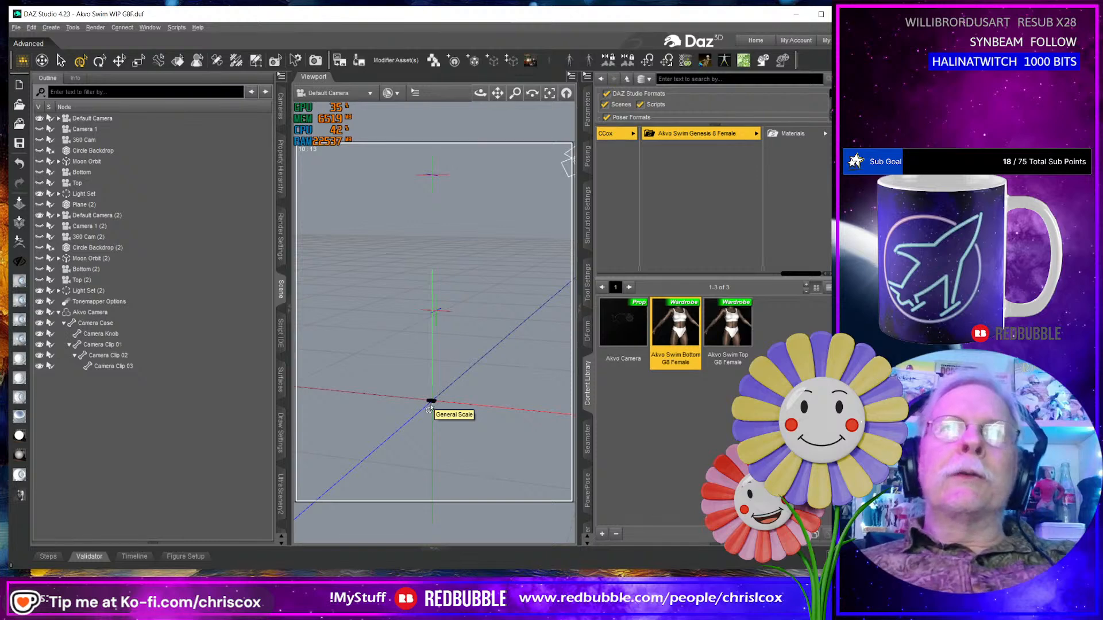
pyautogui.click(431, 403)
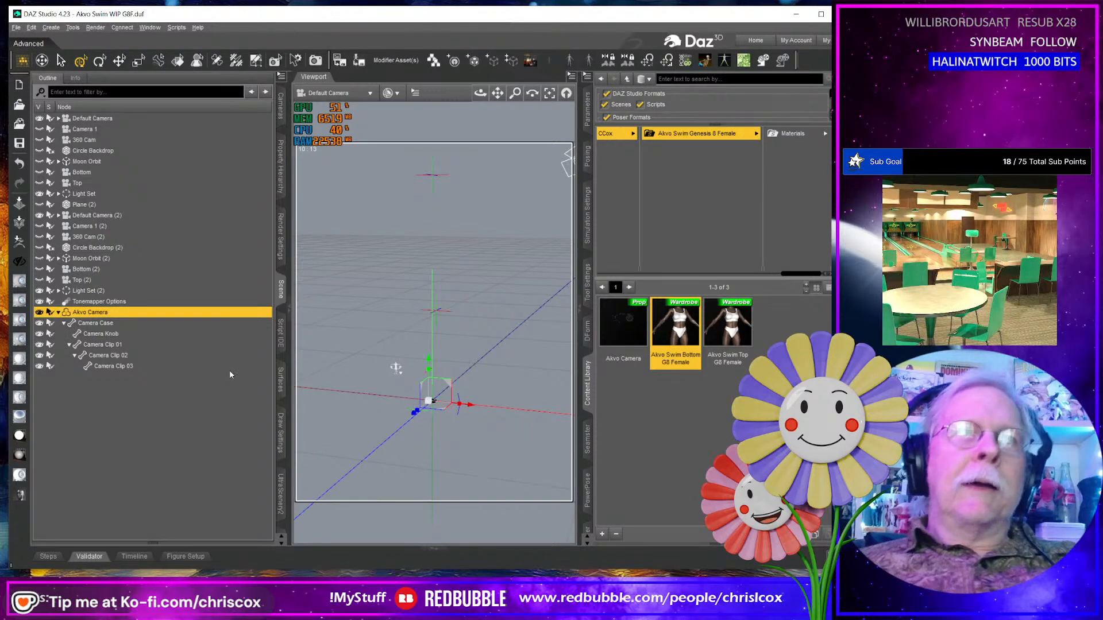
pyautogui.press('Delete')
# Load the saved Akvo Camera asset as a test and replace it with a Genesis 8 Female figure.
pyautogui.doubleClick(626, 321)
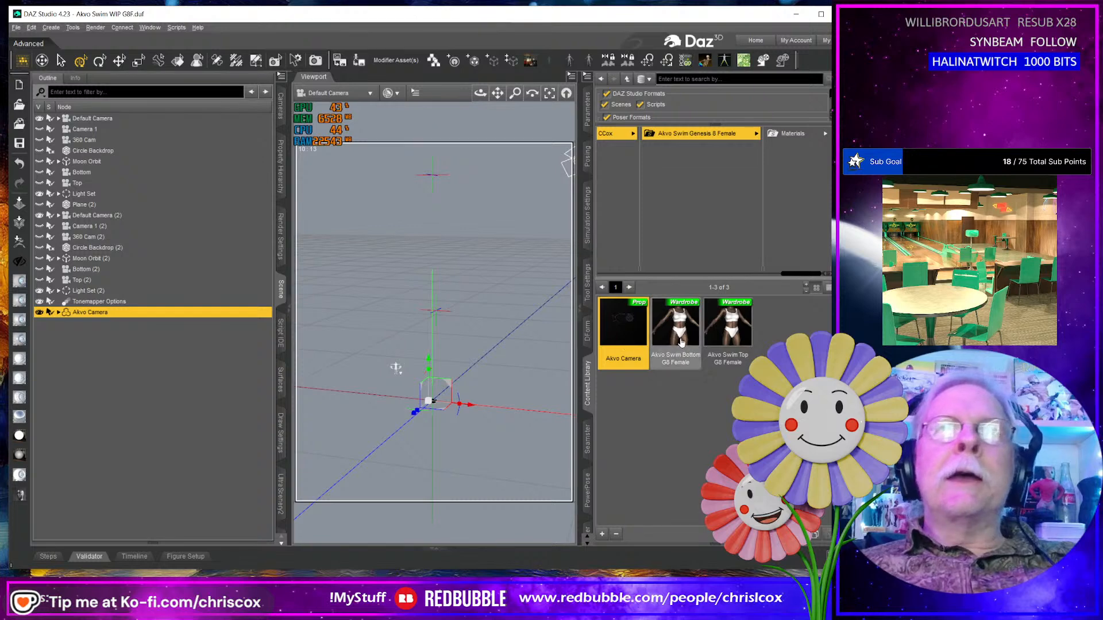
pyautogui.press('Delete')
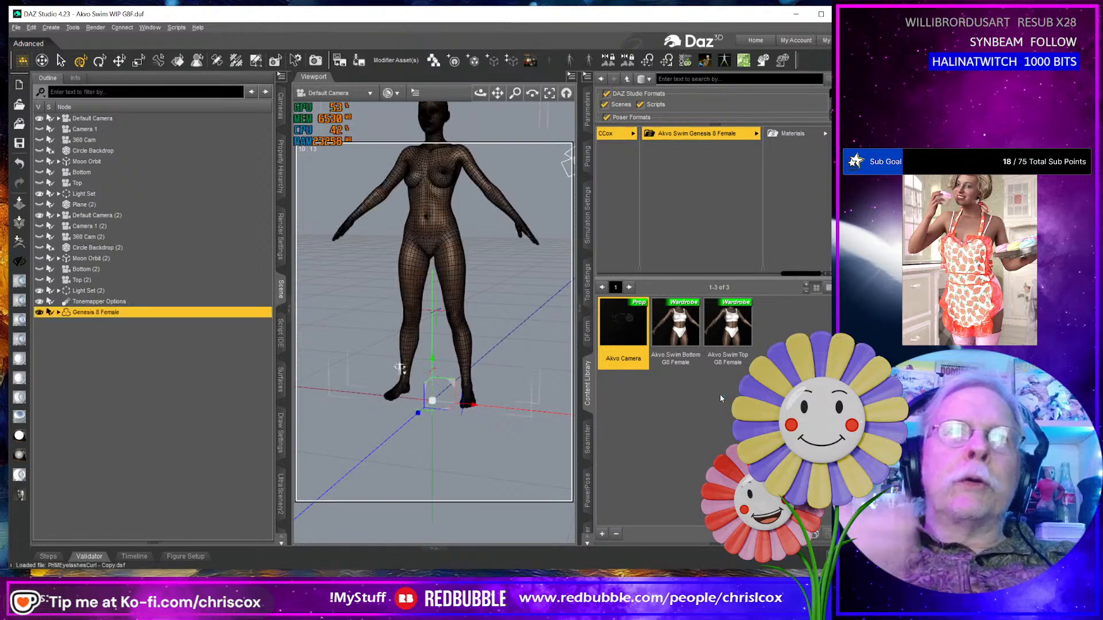
pyautogui.moveTo(498, 94); pyautogui.dragTo(495, 153)
pyautogui.moveTo(398, 428)
pyautogui.mouseDown(button='middle')
pyautogui.moveTo(423, 435)
pyautogui.moveTo(390, 432)
pyautogui.mouseUp(button='middle')
pyautogui.moveTo(480, 93); pyautogui.dragTo(511, 103)
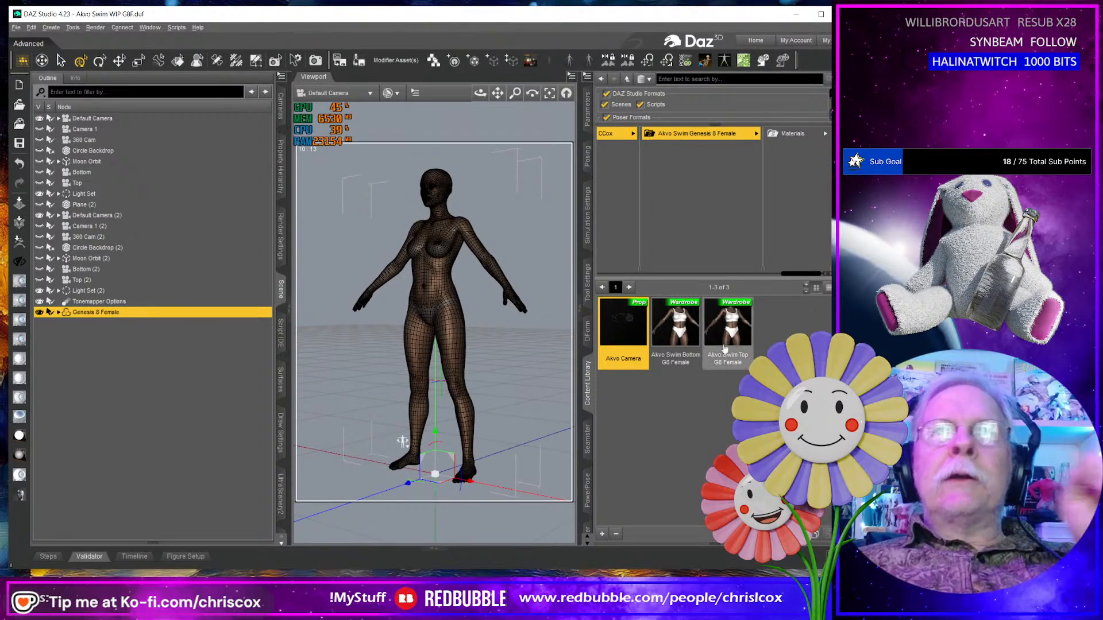
# Select the Genesis 8 Female figure in the viewport and show its parameters.
pyautogui.moveTo(729, 336)
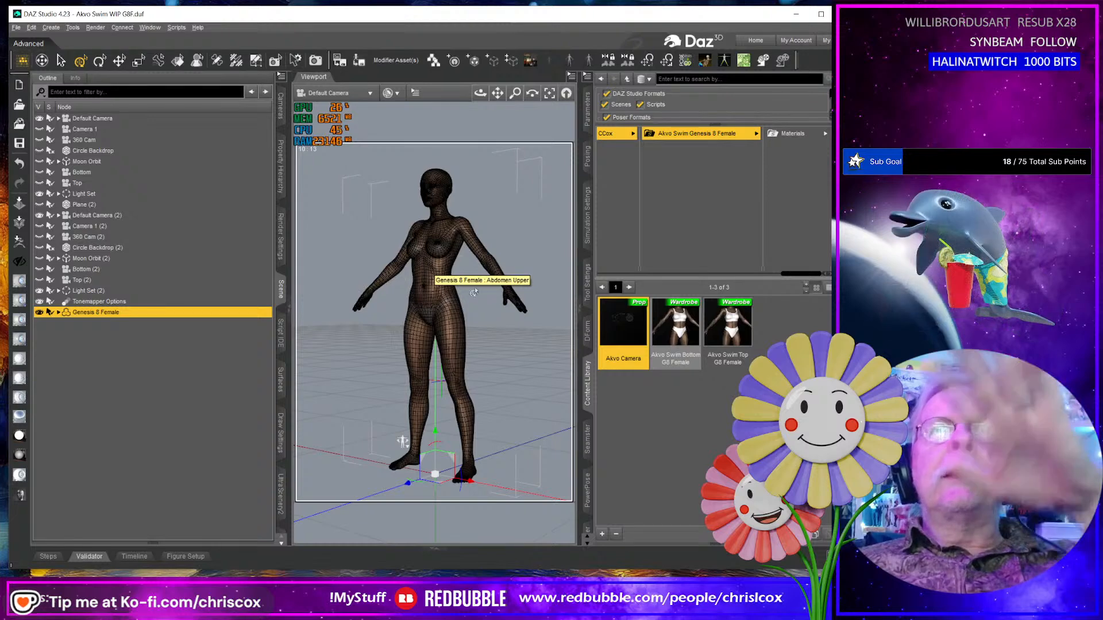
pyautogui.click(486, 311)
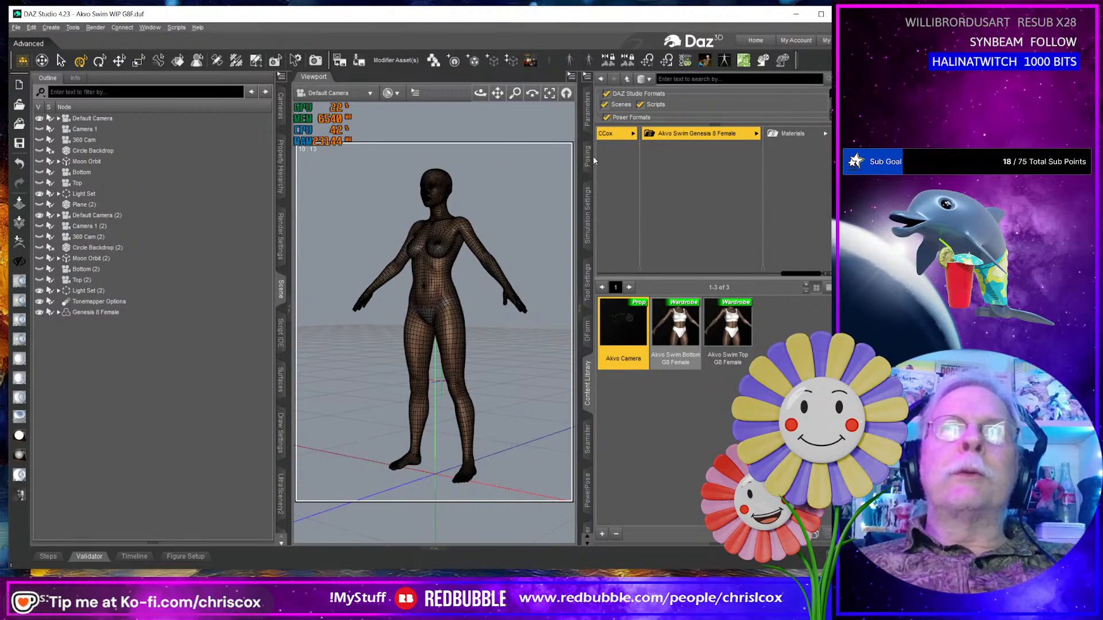
pyautogui.click(588, 119)
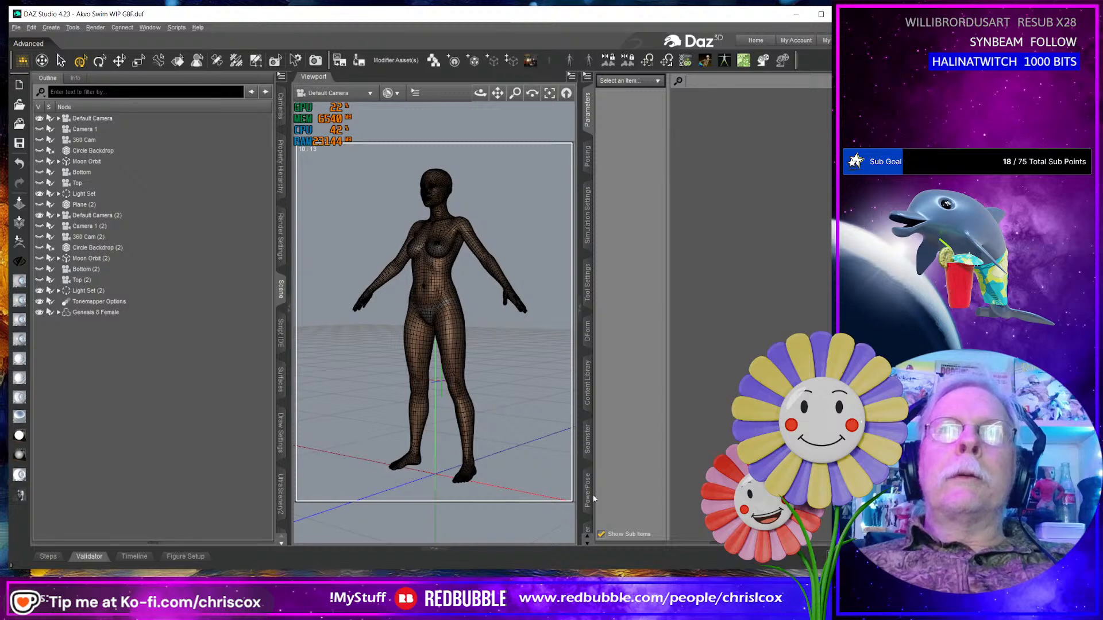
pyautogui.click(427, 321)
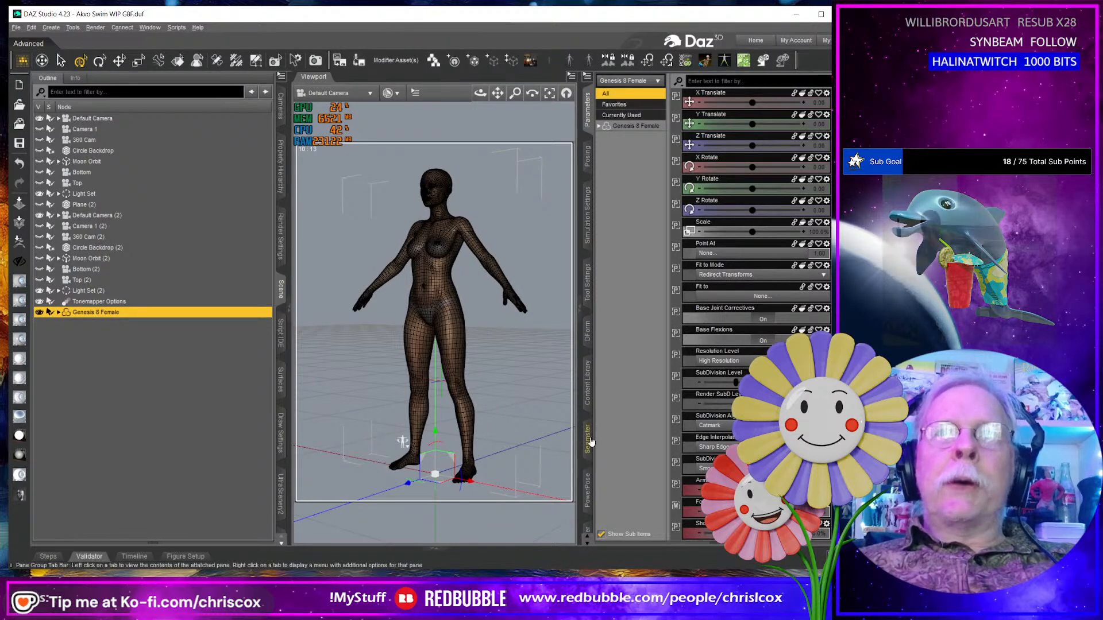
# Find and open the BodySuit 2022 project folder in the content library.
pyautogui.click(587, 405)
pyautogui.moveTo(794, 277); pyautogui.dragTo(623, 276)
pyautogui.scroll(5, 689, 213)
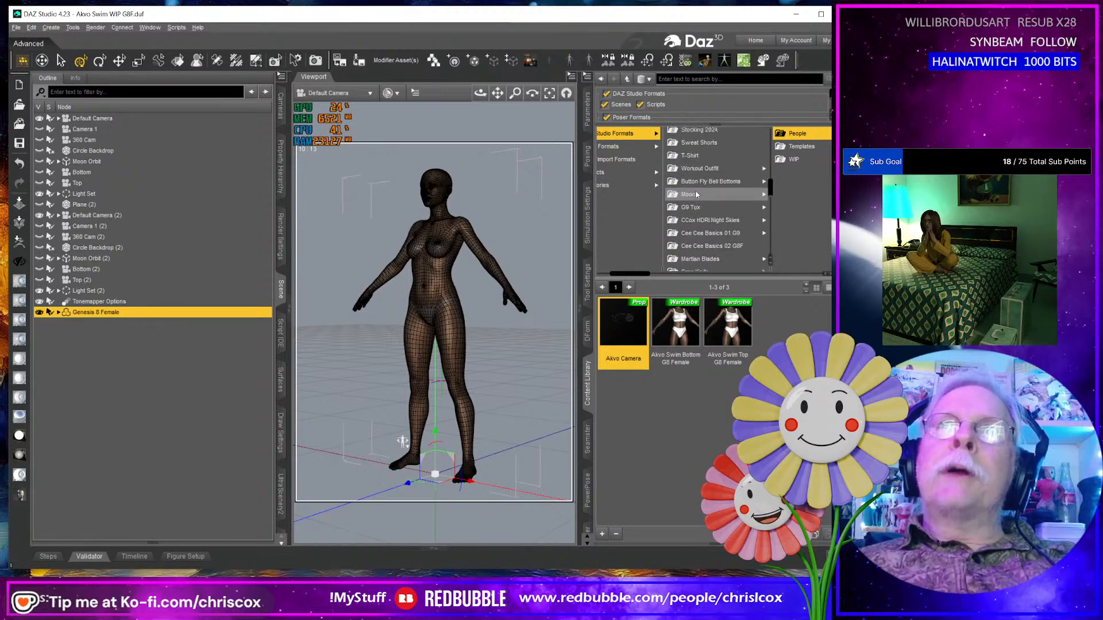
pyautogui.scroll(1, 698, 194)
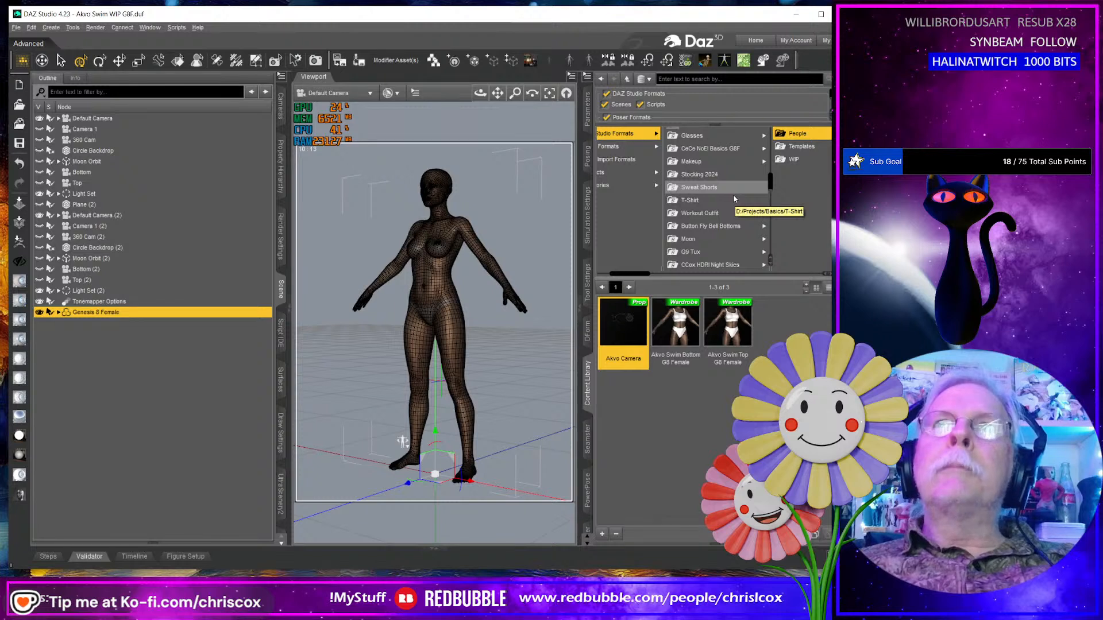
pyautogui.scroll(9, 733, 195)
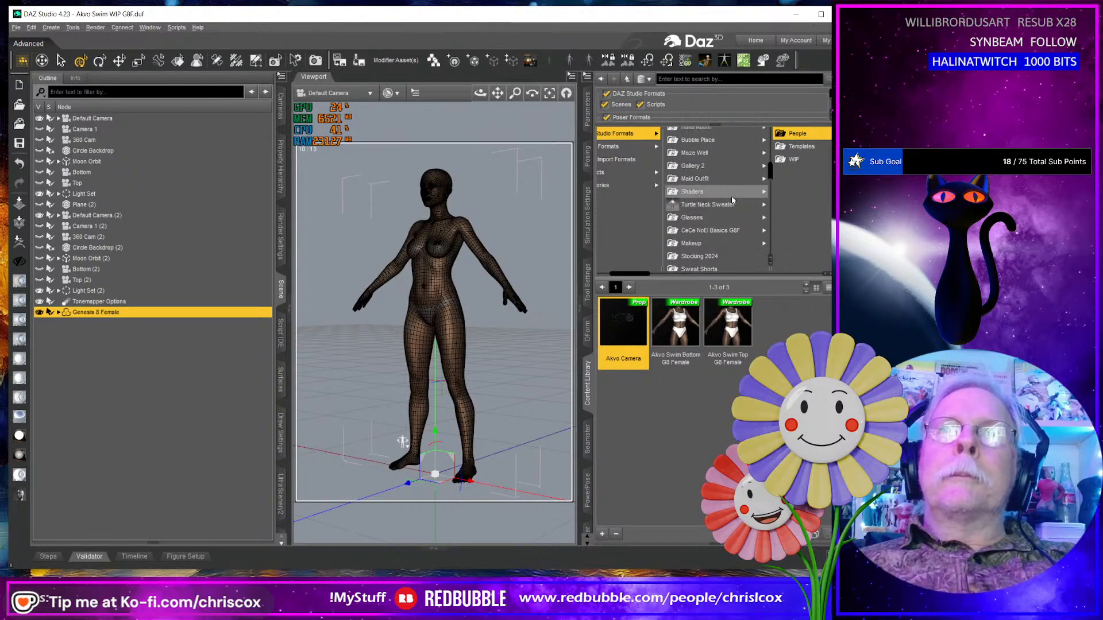
pyautogui.scroll(3, 731, 198)
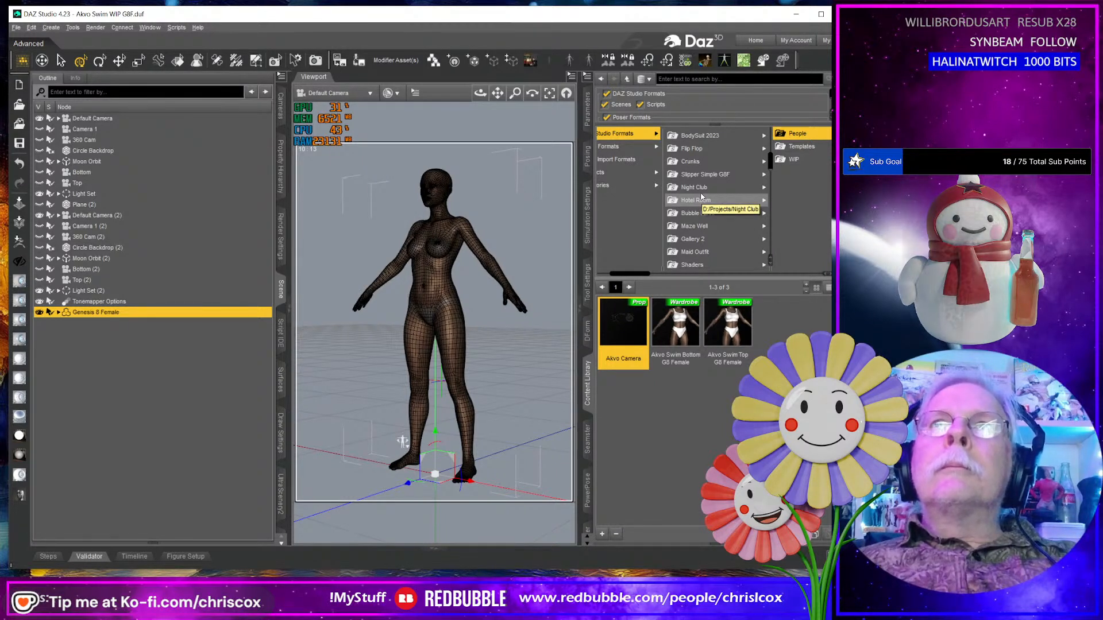
pyautogui.click(718, 137)
pyautogui.scroll(1, 718, 155)
pyautogui.click(717, 165)
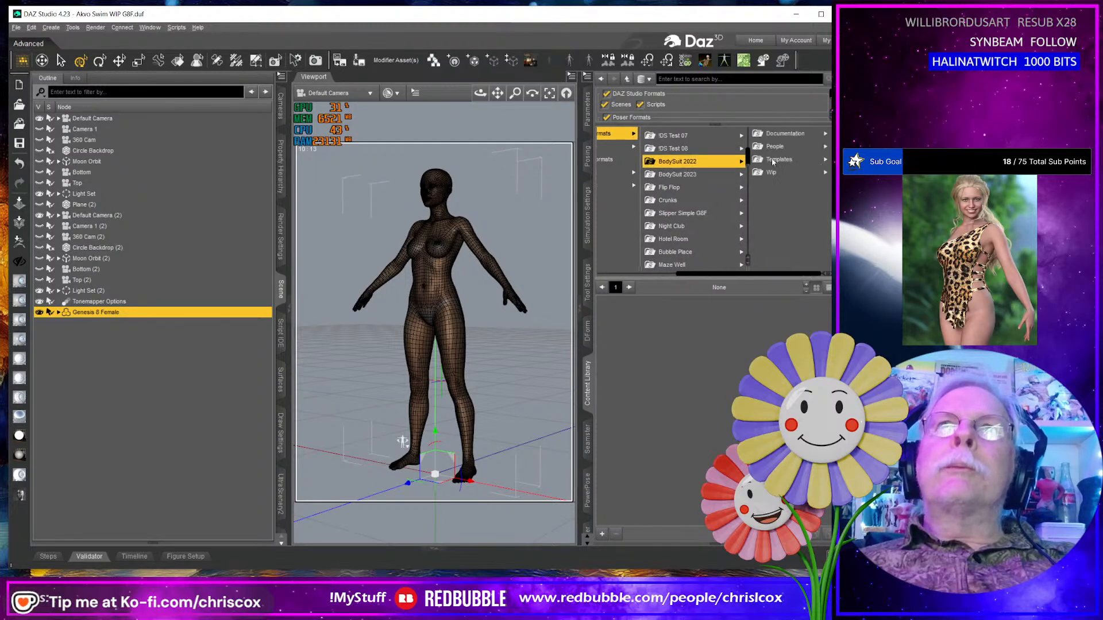
# Open the Bodysuit 2022 clothing folder under People > Genesis 8 Female and select the 2024 BodySuit asset.
pyautogui.click(791, 143)
pyautogui.click(789, 143)
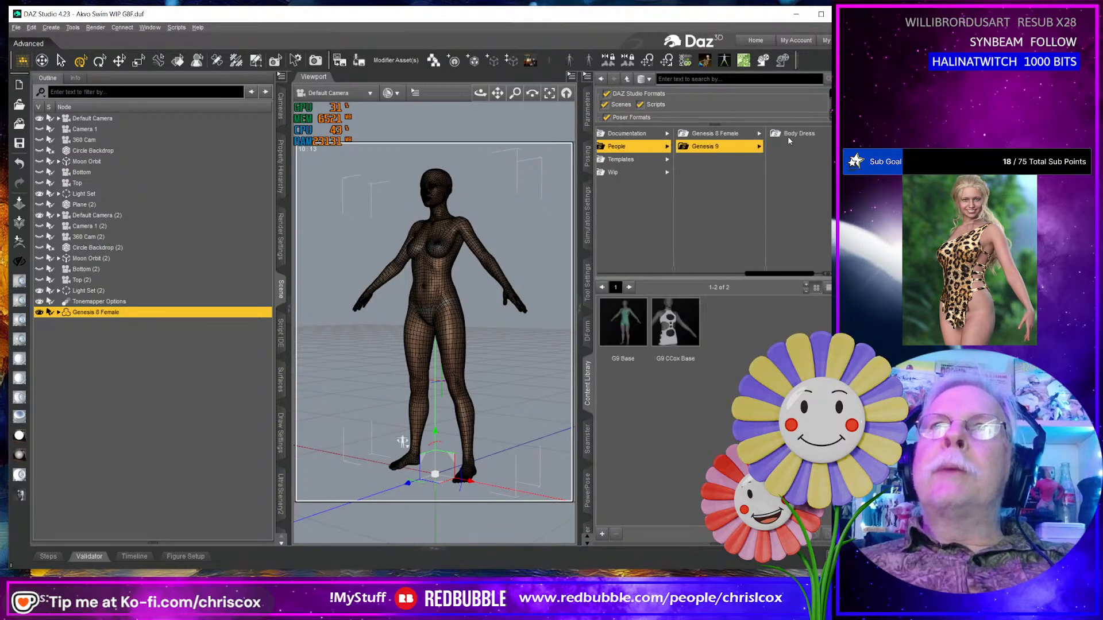
pyautogui.click(727, 136)
pyautogui.click(789, 137)
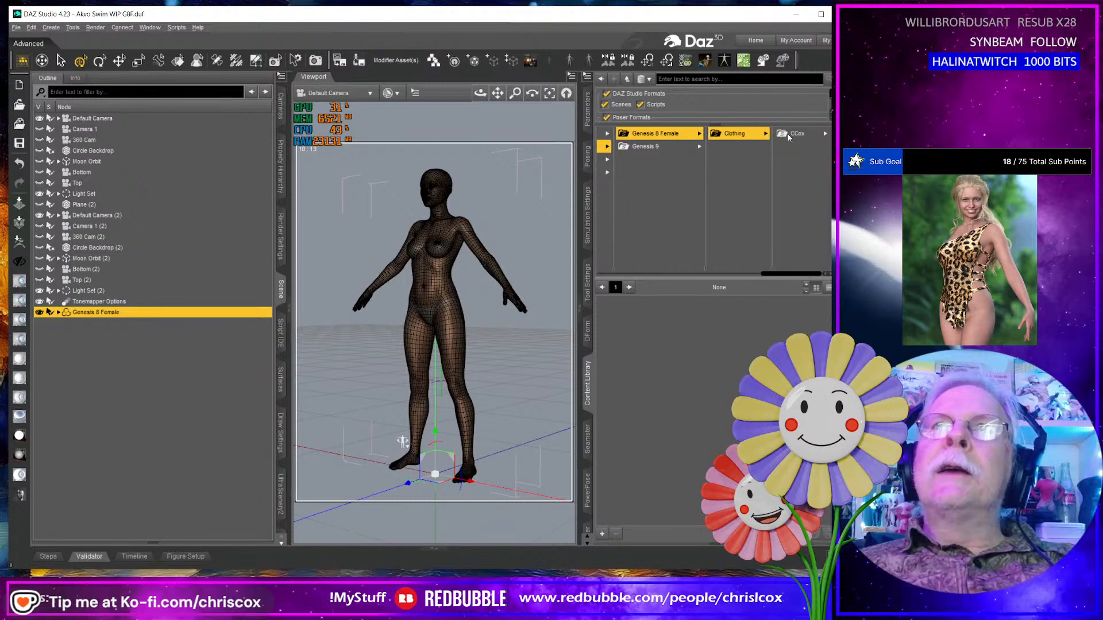
pyautogui.click(798, 133)
pyautogui.click(746, 135)
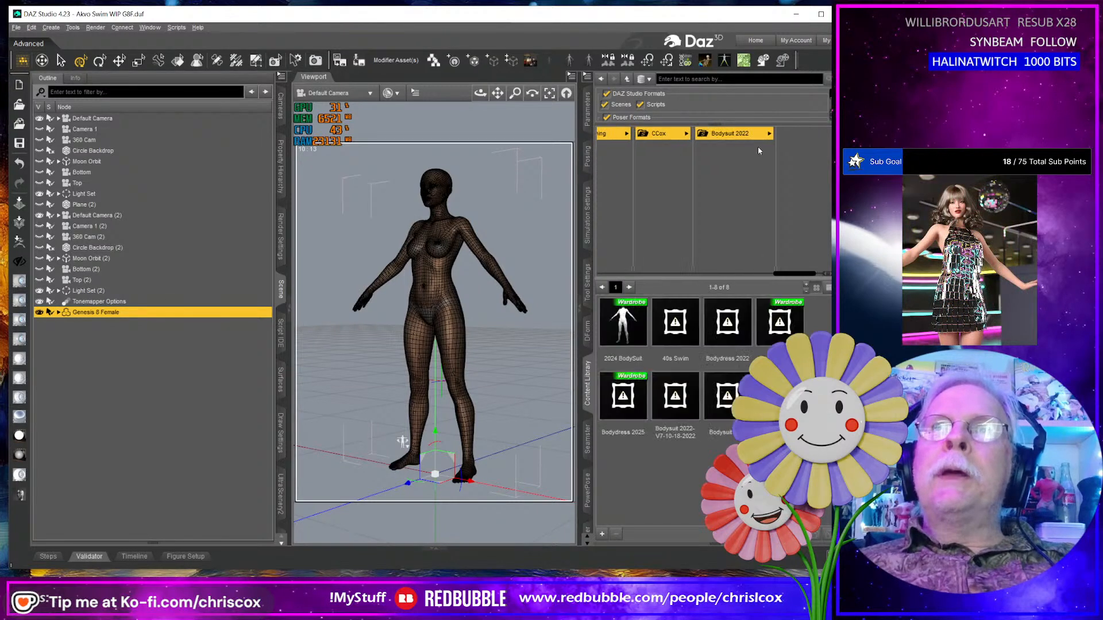
pyautogui.click(623, 319)
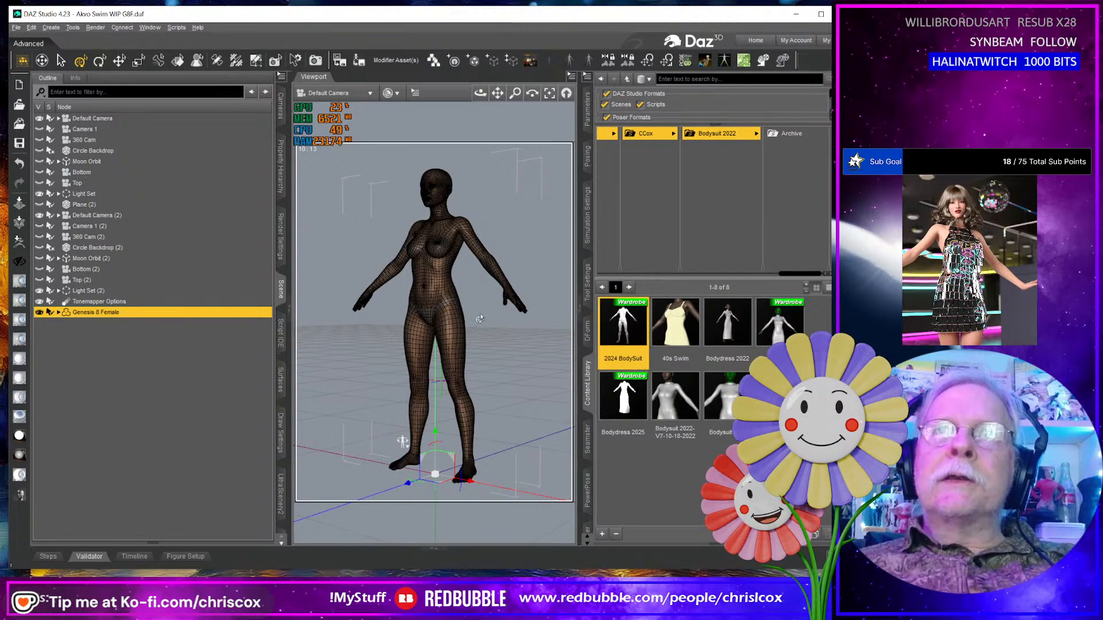
# Load the 2024 BodySuit onto the Genesis 8 Female figure, inspect its fit up close, and clear the selection.
pyautogui.click(431, 297)
pyautogui.doubleClick(630, 318)
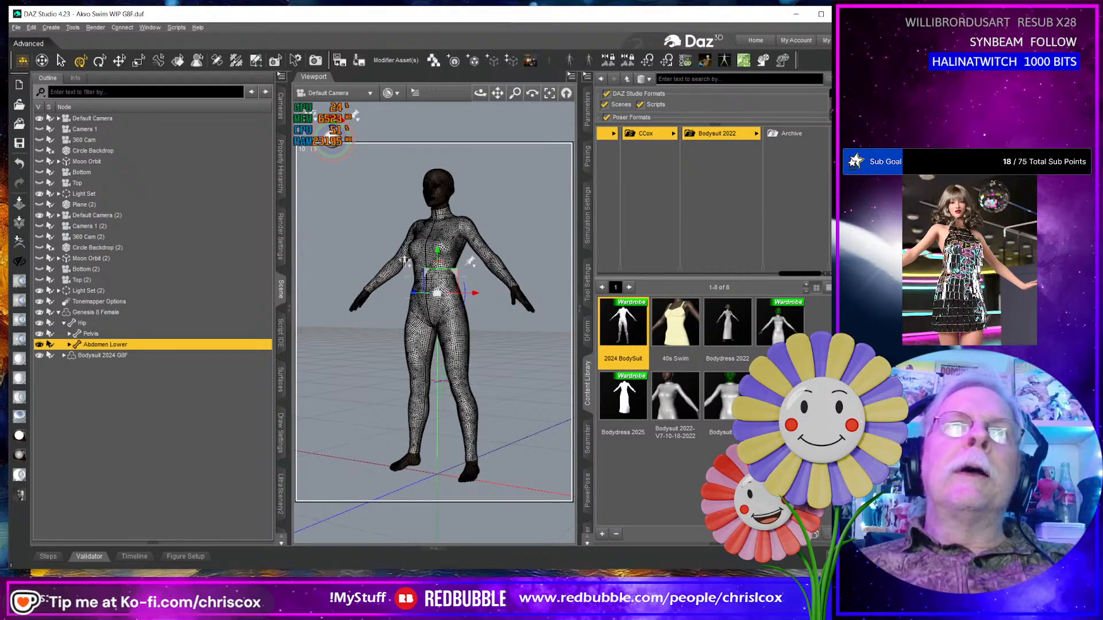
pyautogui.scroll(2, 479, 408)
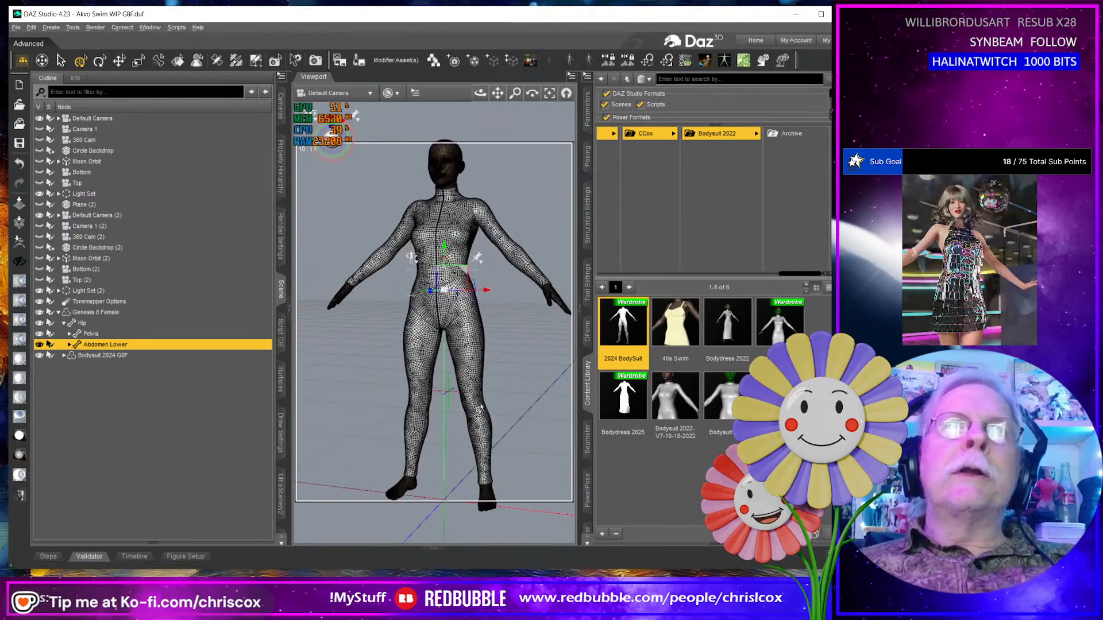
pyautogui.scroll(5, 480, 408)
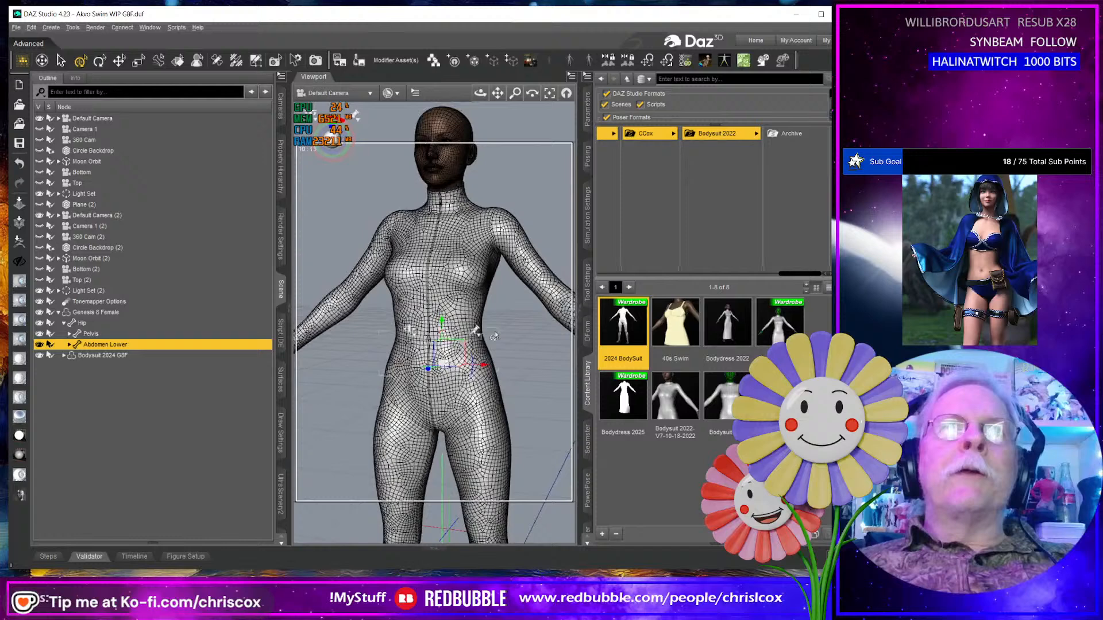
pyautogui.click(448, 164)
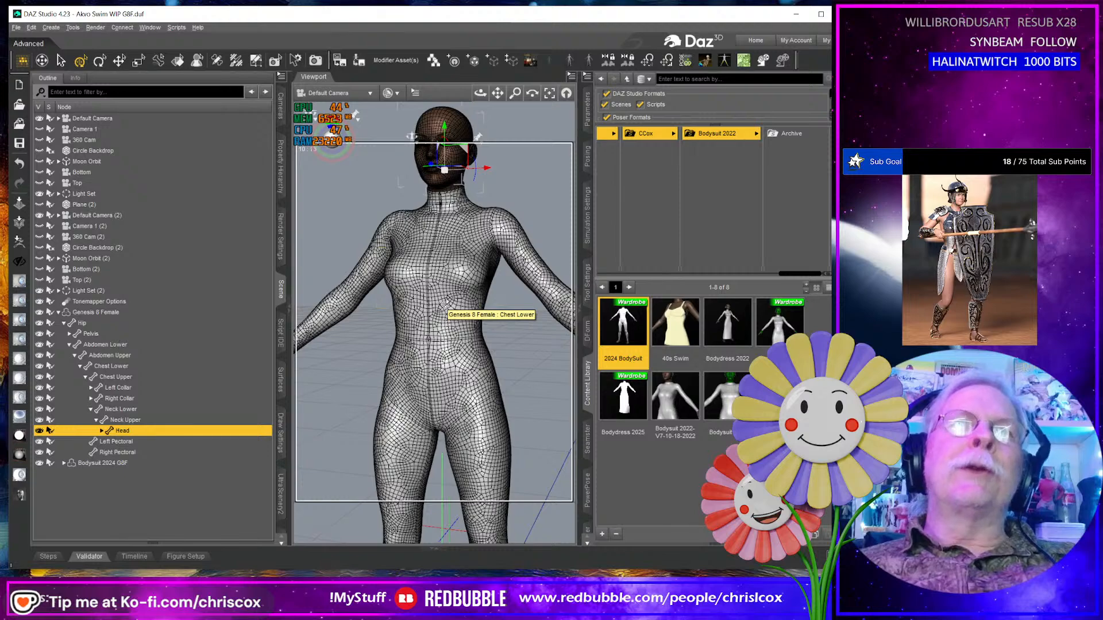
pyautogui.moveTo(445, 302); pyautogui.dragTo(496, 303, button='middle')
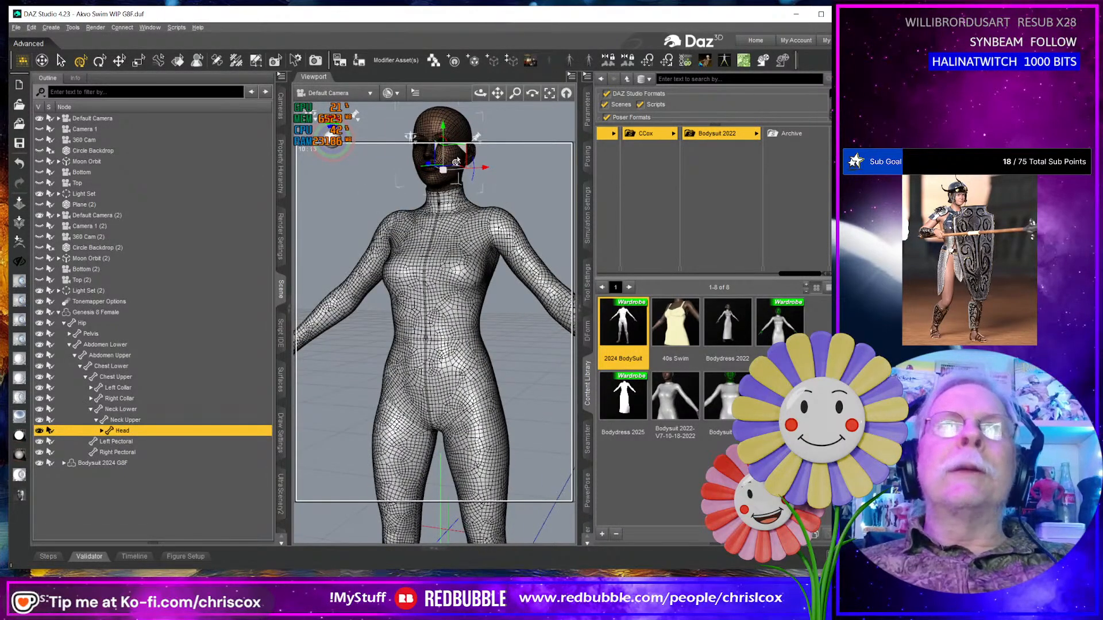
pyautogui.click(519, 195)
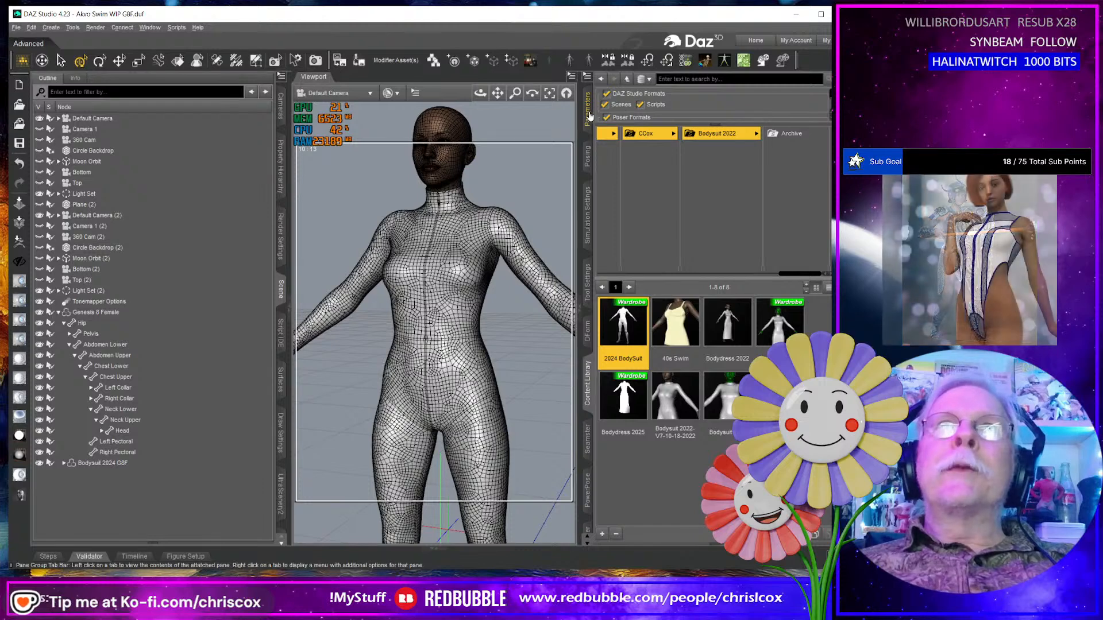
# Go back to the Akvo Swim Genesis 8 Female content folder and load the Akvo Swim Bottom and Akvo Swim Top without a fit target.
pyautogui.click(603, 79)
pyautogui.click(602, 82)
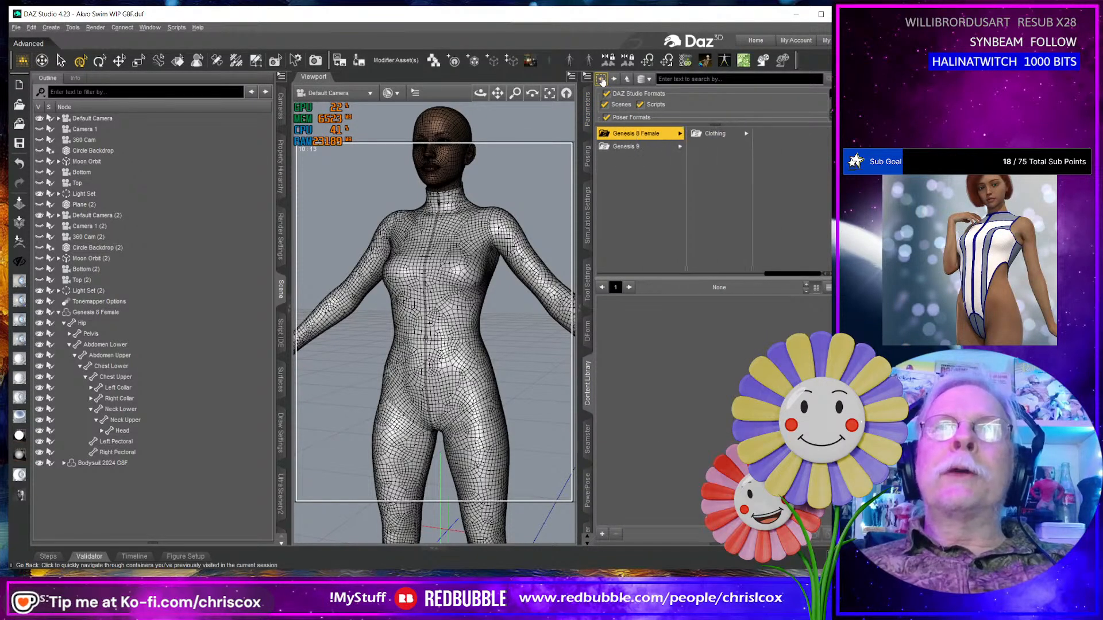
pyautogui.click(602, 81)
pyautogui.click(602, 82)
pyautogui.click(602, 81)
pyautogui.click(602, 82)
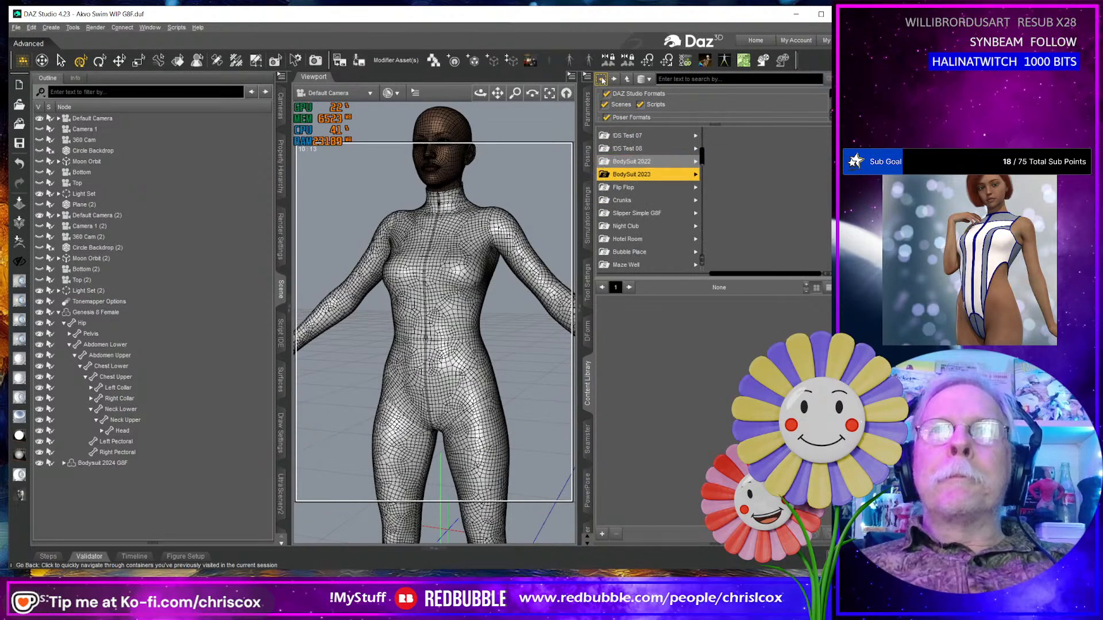
pyautogui.click(602, 82)
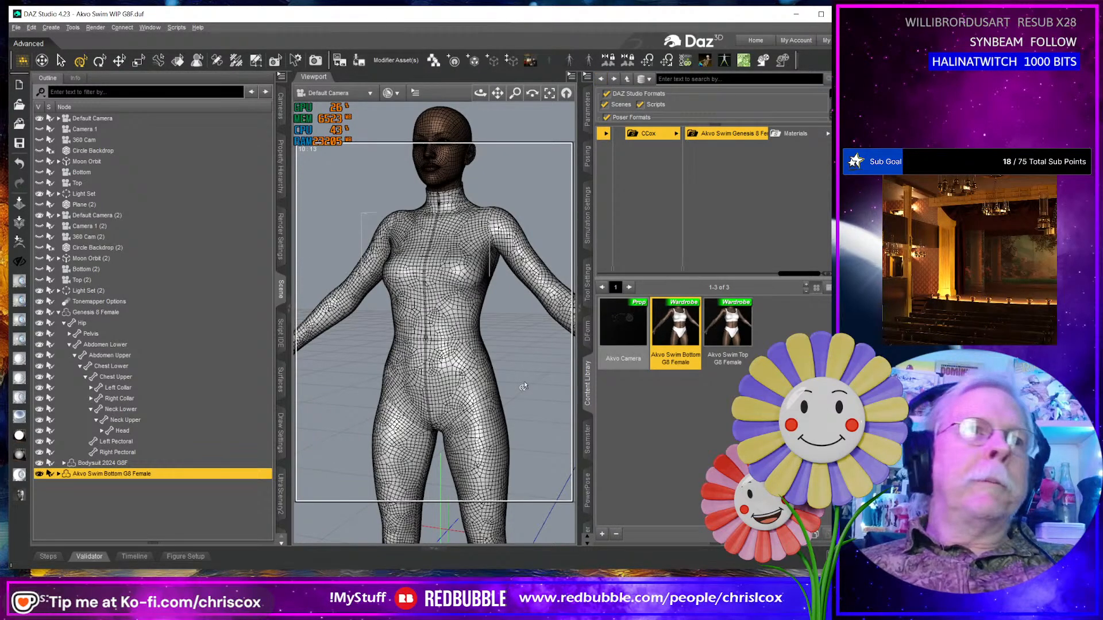
pyautogui.doubleClick(728, 322)
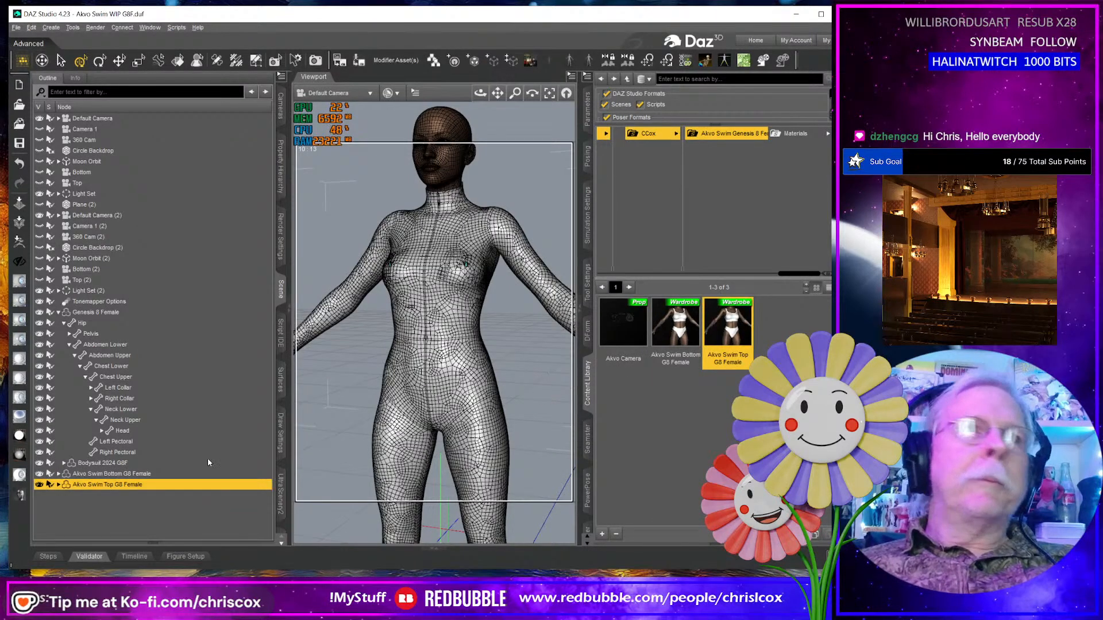
# Fit the Akvo Swim Bottom G8 Female to Bodysuit 2024 G8F through its Misc parameters, parented to the target.
pyautogui.keyDown('ctrl'); pyautogui.click(165, 472); pyautogui.keyUp('ctrl')
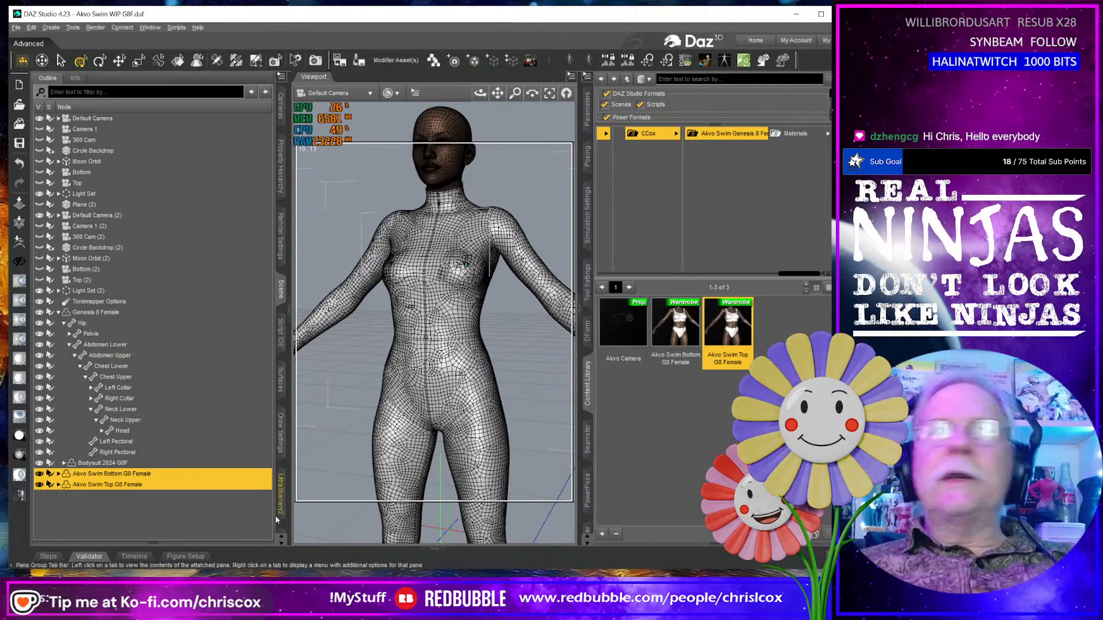
pyautogui.click(193, 507)
pyautogui.click(173, 474)
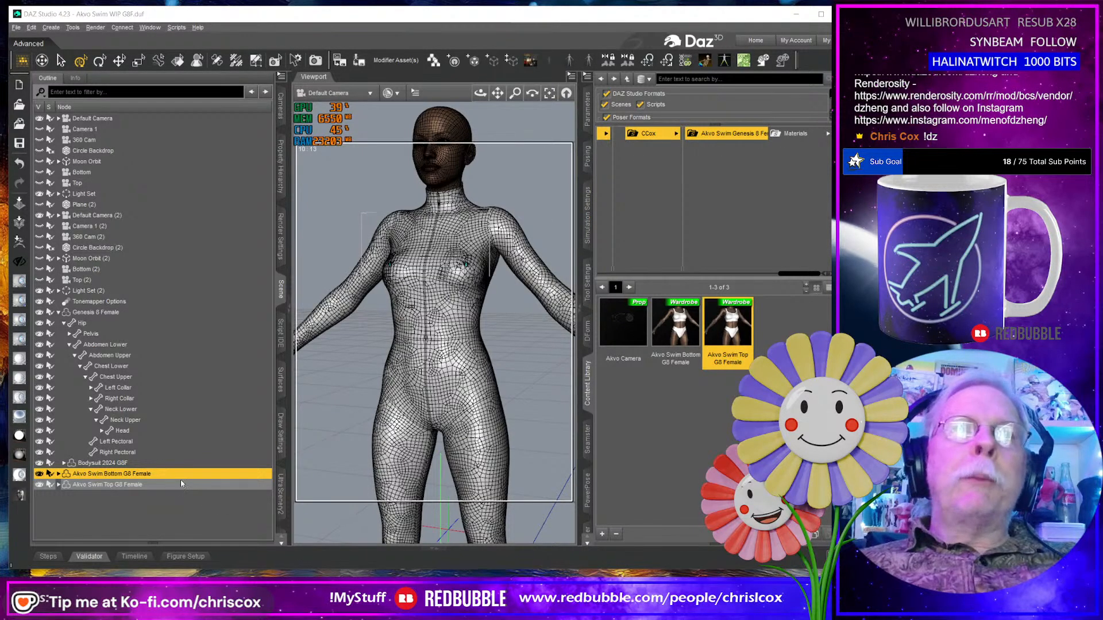
pyautogui.click(587, 115)
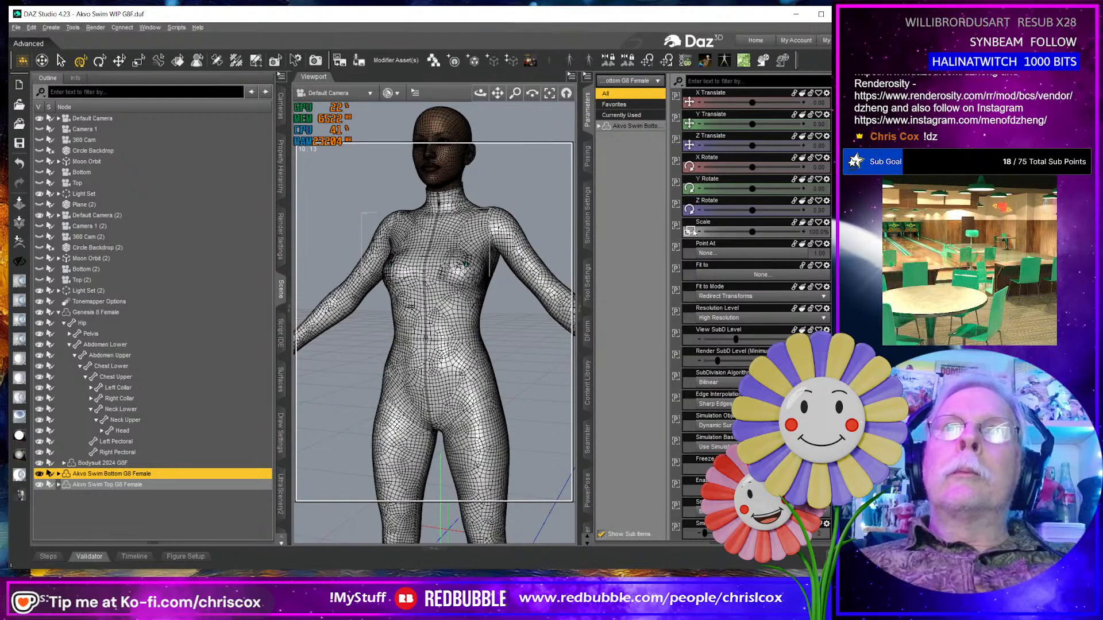
pyautogui.click(606, 126)
pyautogui.click(633, 138)
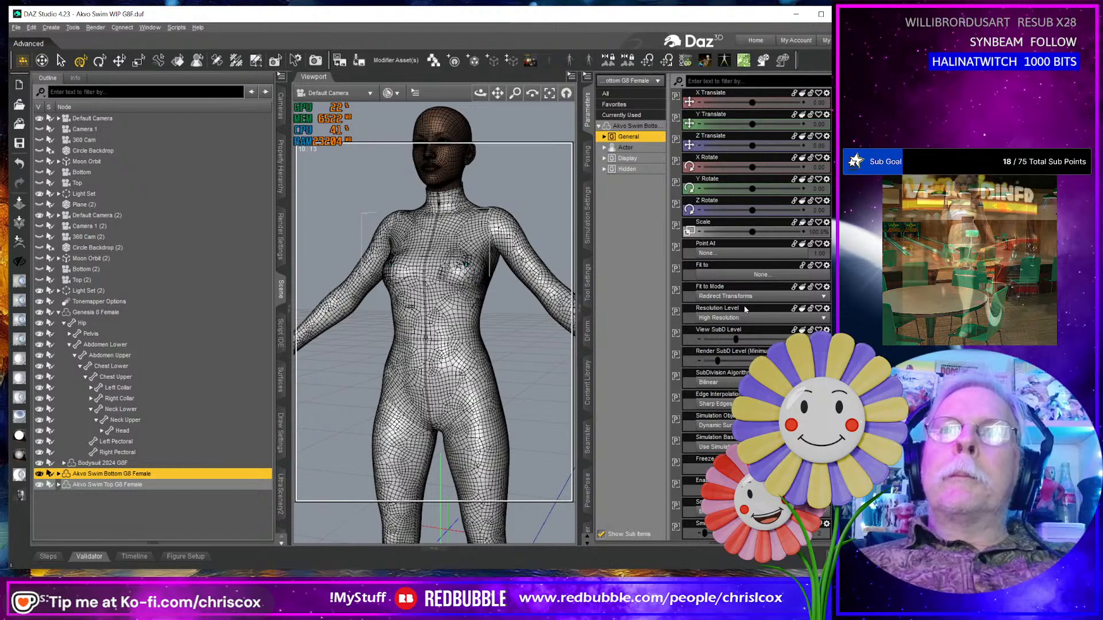
pyautogui.click(603, 137)
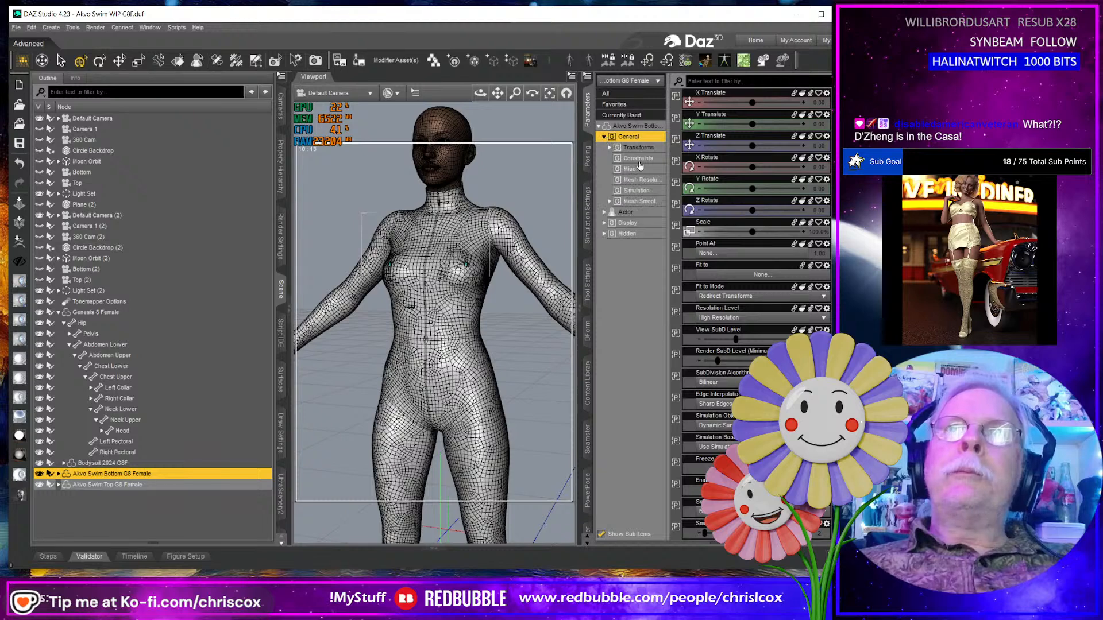
pyautogui.click(630, 169)
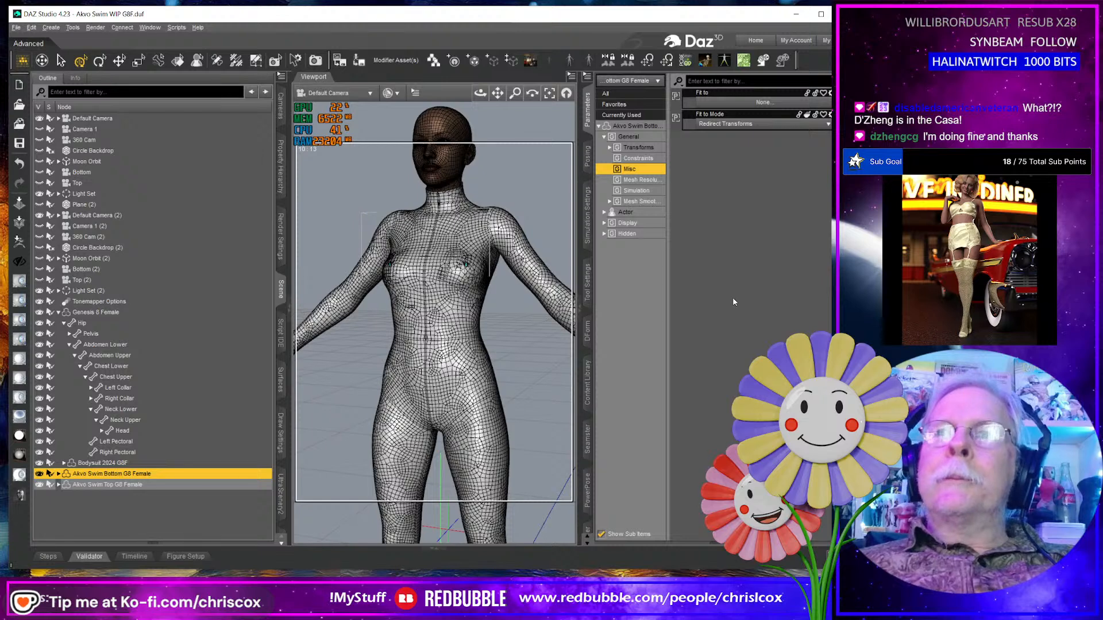
pyautogui.click(718, 105)
pyautogui.click(560, 296)
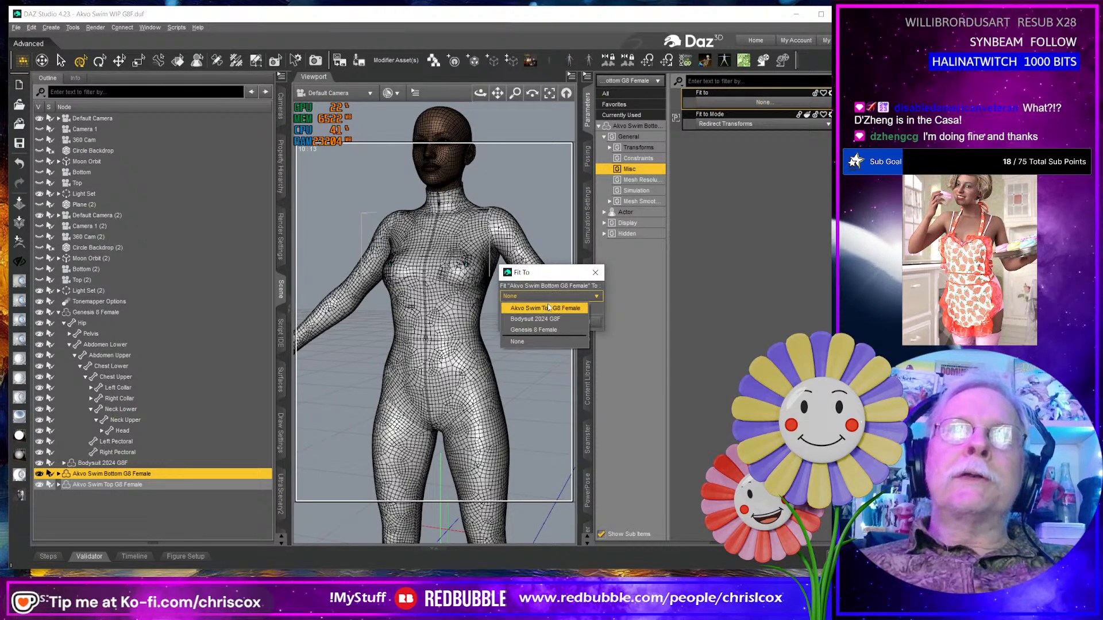
pyautogui.click(550, 319)
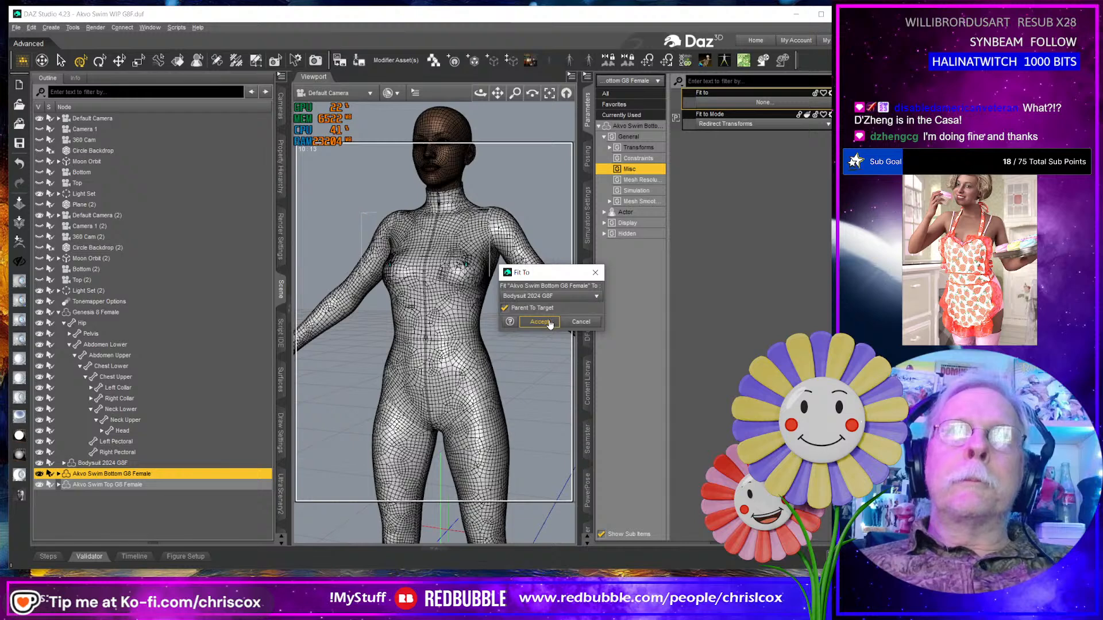
pyautogui.click(548, 323)
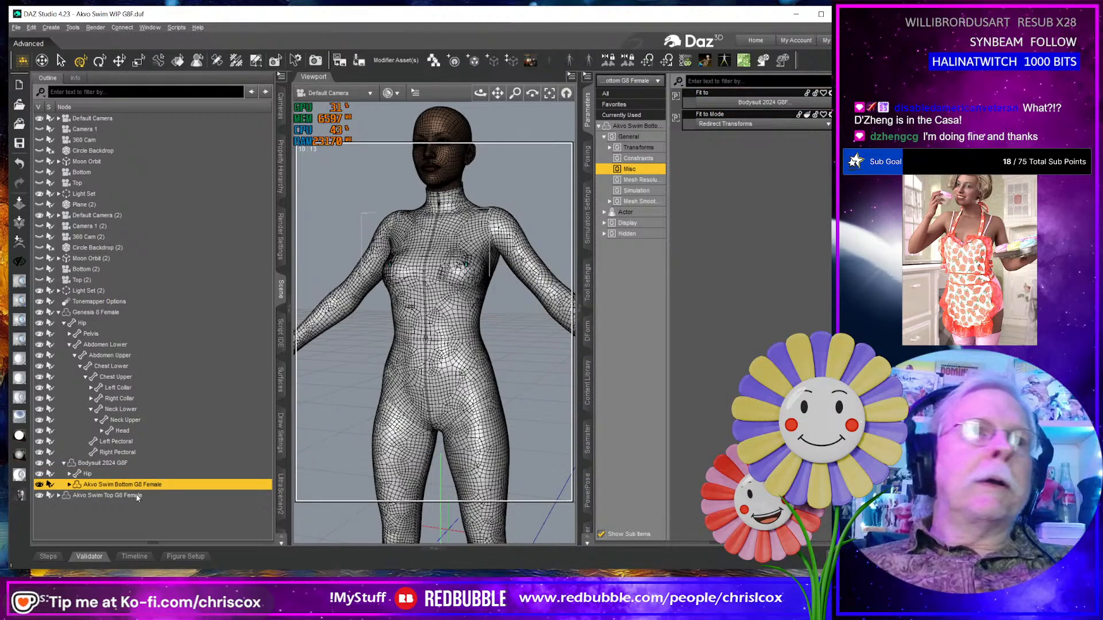
# Fit the Akvo Swim Top G8 Female to Bodysuit 2024 G8F, parented to the target.
pyautogui.click(162, 494)
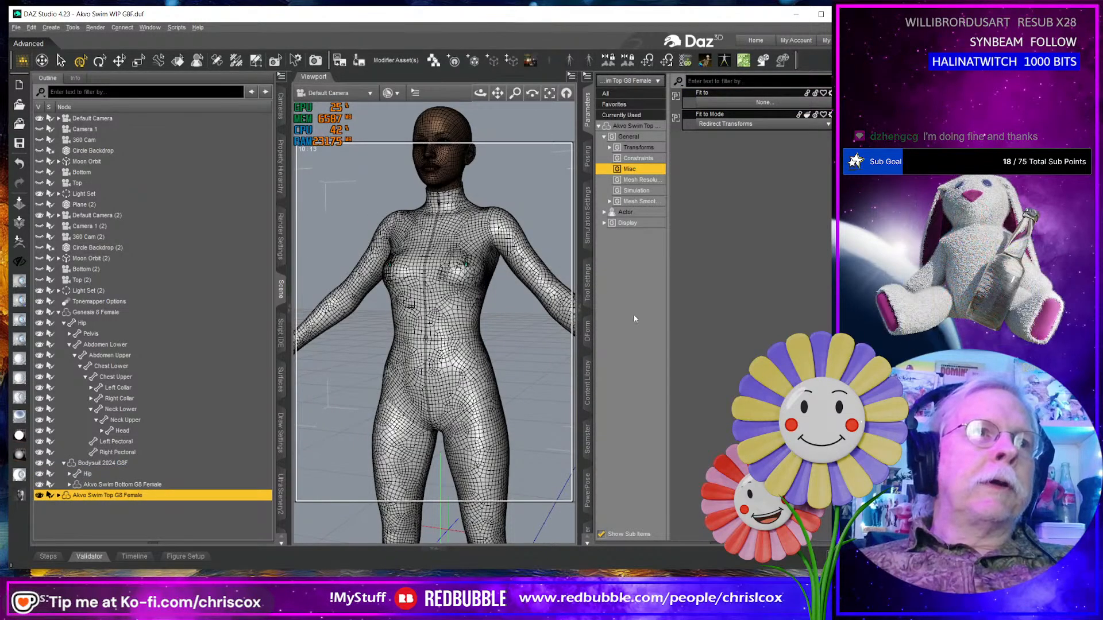
pyautogui.click(726, 103)
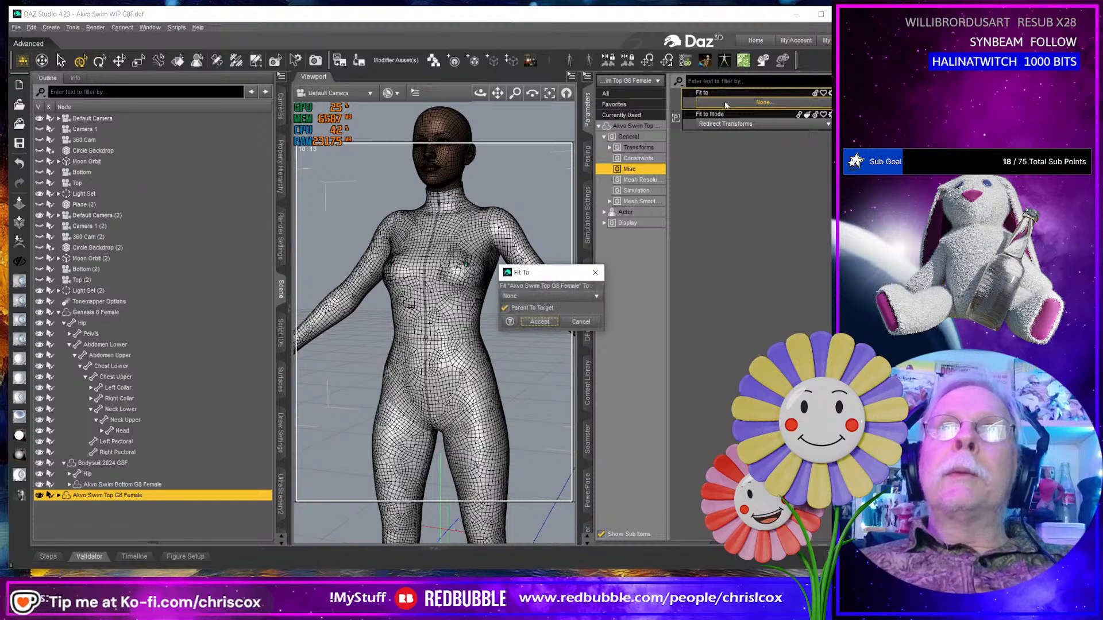
pyautogui.click(511, 296)
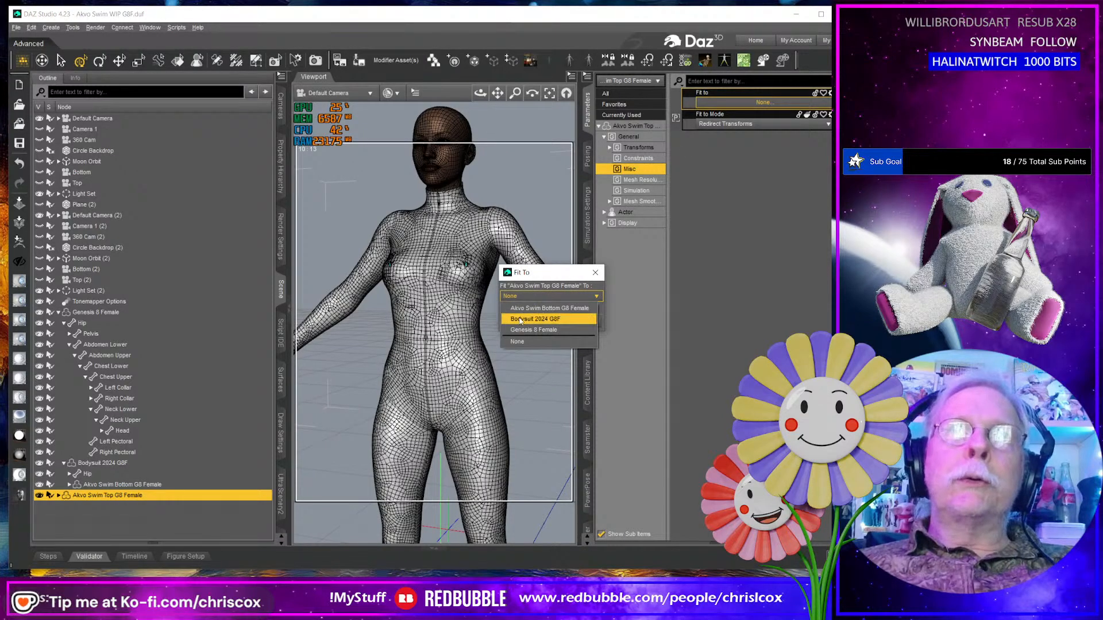
pyautogui.click(522, 319)
pyautogui.click(536, 322)
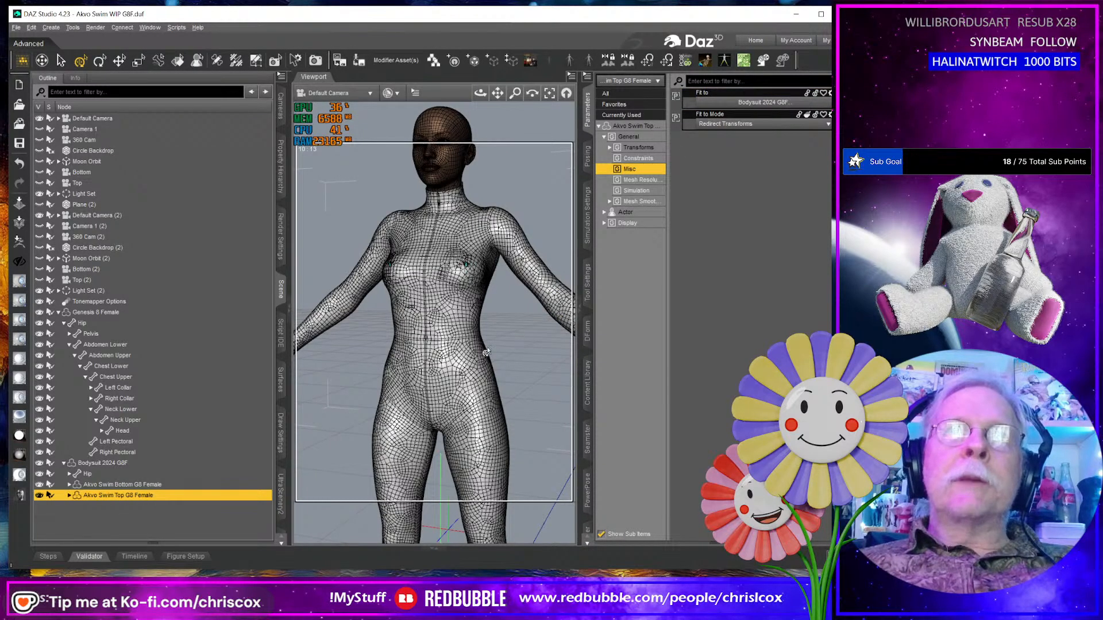
# Hide the Bodysuit 2024 G8F and show the favorite parameters of the Genesis 8 Female figure.
pyautogui.click(39, 463)
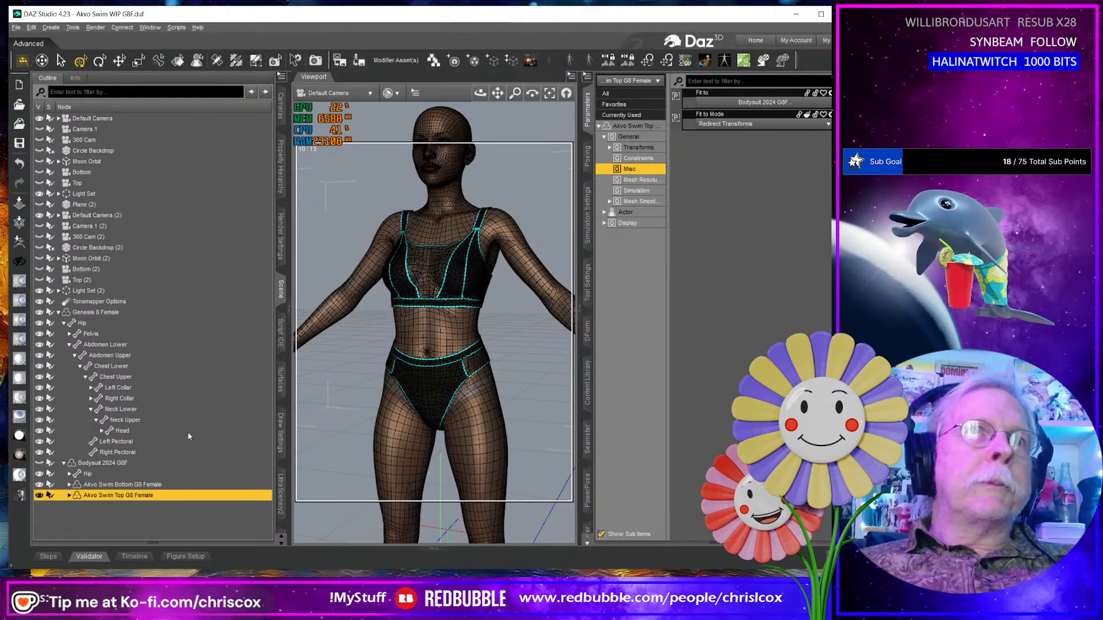
pyautogui.click(97, 312)
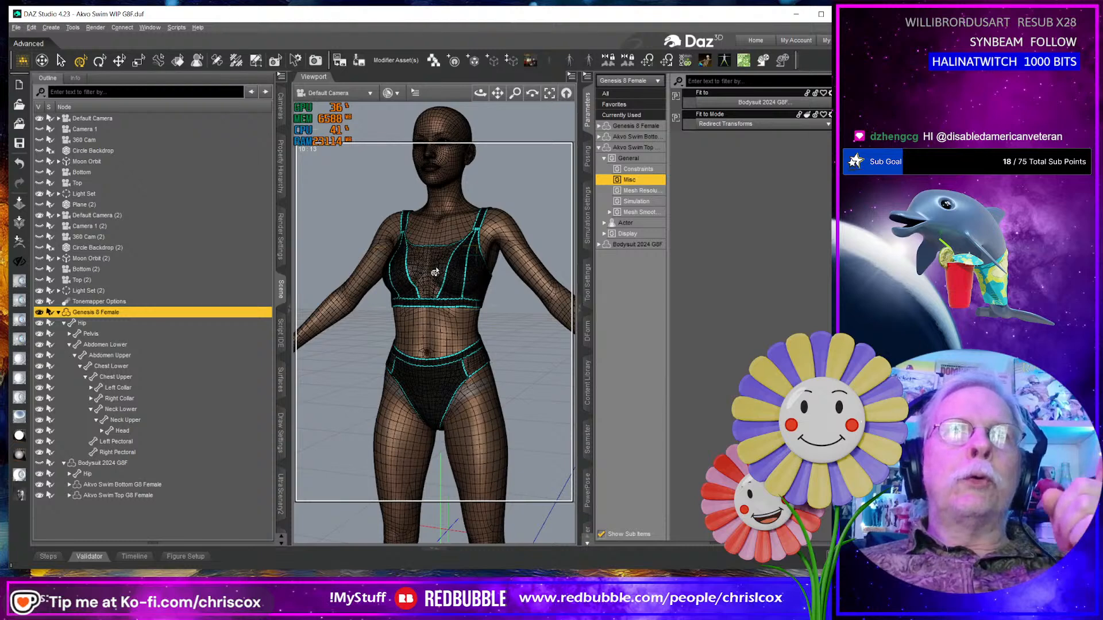
pyautogui.click(613, 104)
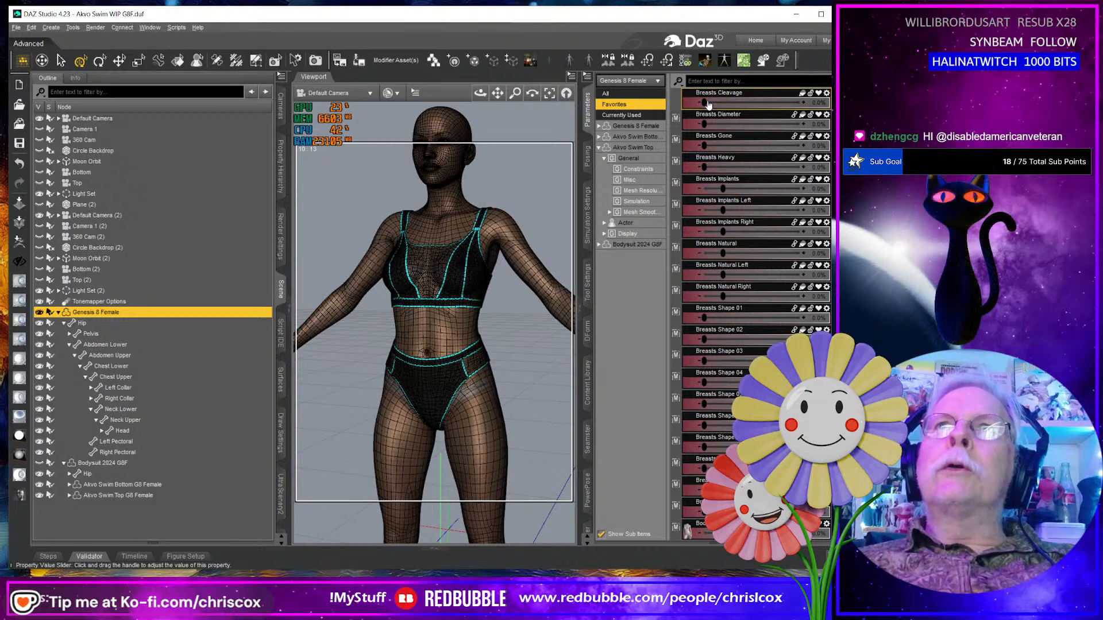
# Test the swimwear against the Breasts Cleavage, Breasts Gone and Breasts Heavy morphs at full value, undoing each one.
pyautogui.moveTo(707, 102); pyautogui.dragTo(809, 103)
pyautogui.hotkey('ctrl', 'z')
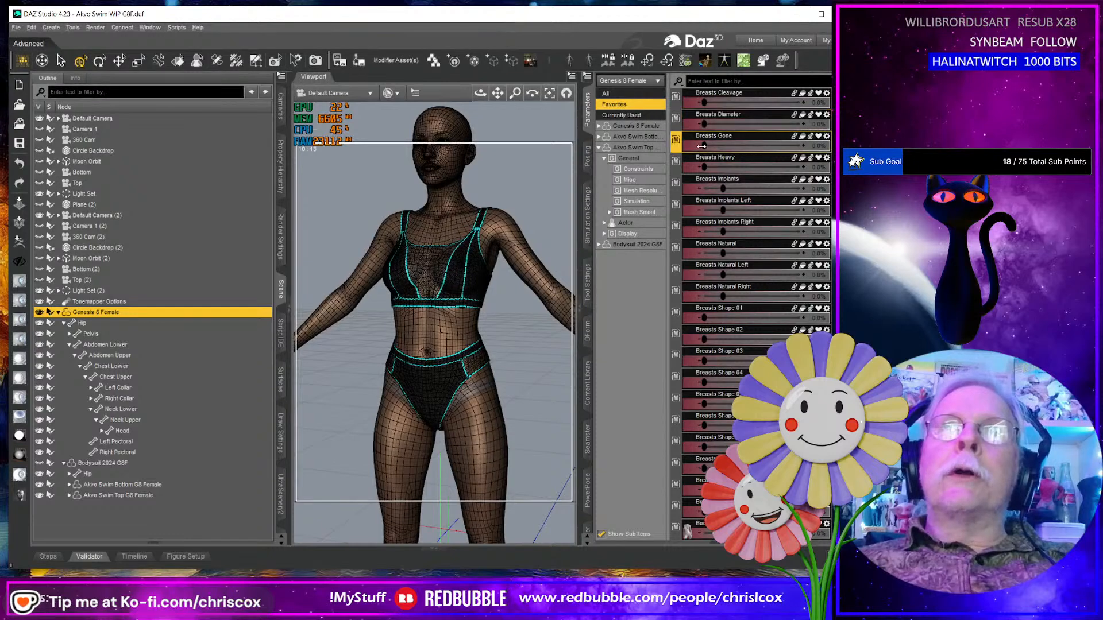
pyautogui.moveTo(704, 146); pyautogui.dragTo(801, 145)
pyautogui.hotkey('ctrl', 'z')
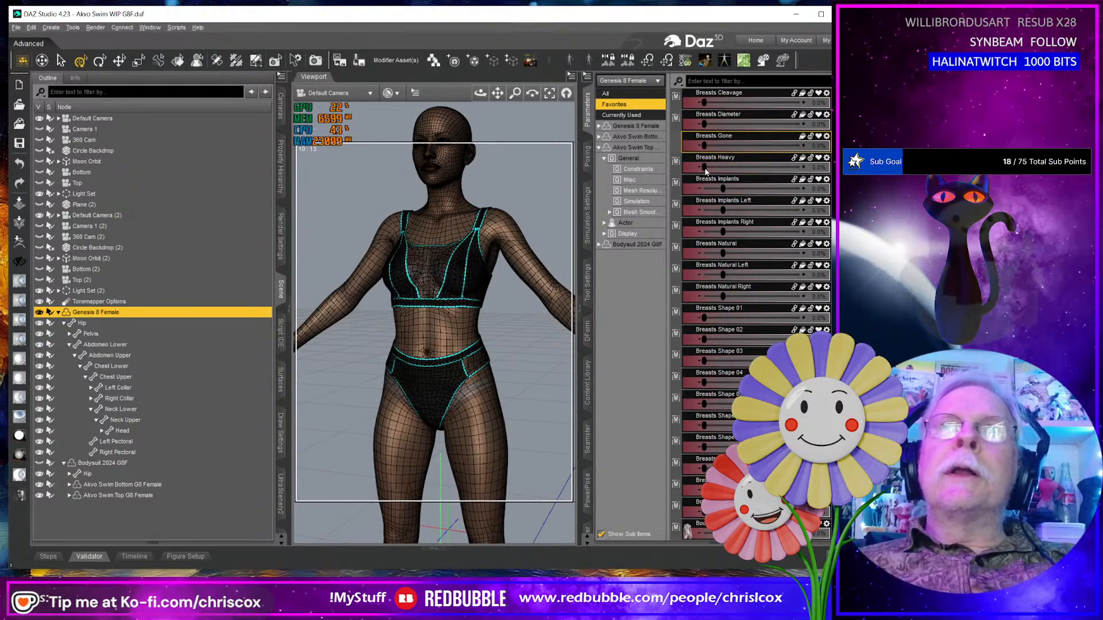
pyautogui.moveTo(704, 167); pyautogui.dragTo(801, 167)
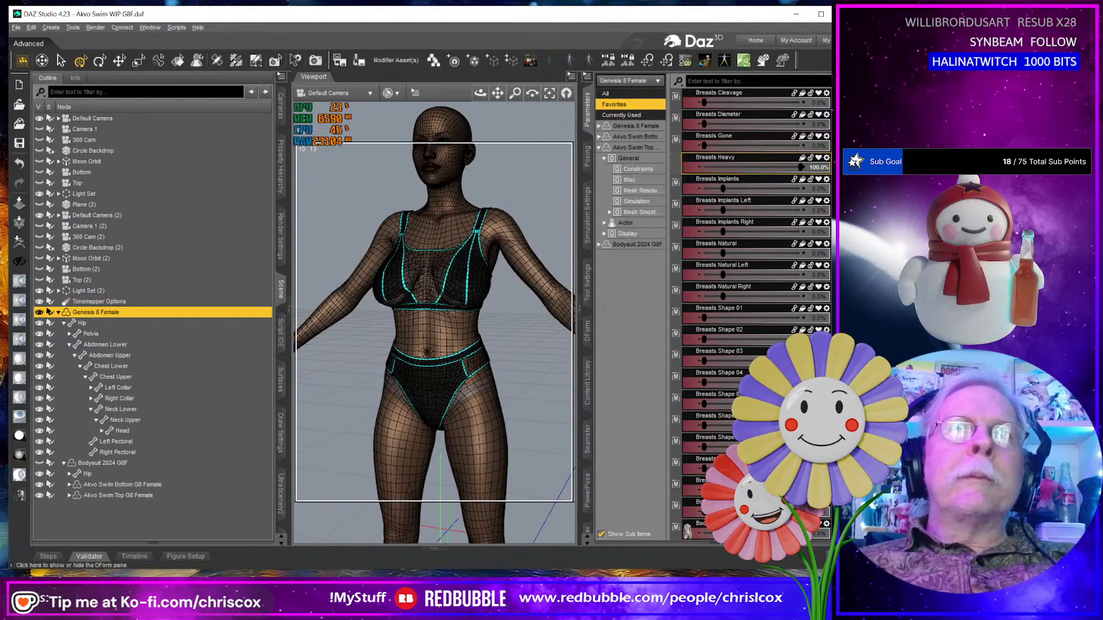
pyautogui.hotkey('ctrl', 'z')
# Test the Breasts Implants, Breasts Implants Left and Breasts Implants Right morphs at full value, undoing each one.
pyautogui.moveTo(723, 188); pyautogui.dragTo(803, 189)
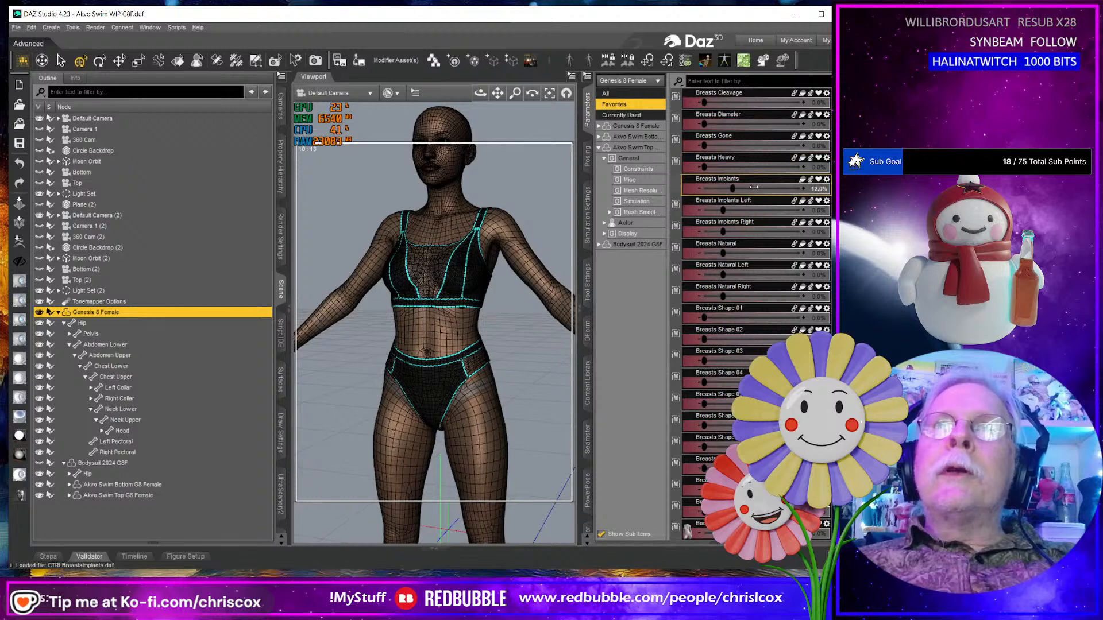
pyautogui.hotkey('ctrl', 'z')
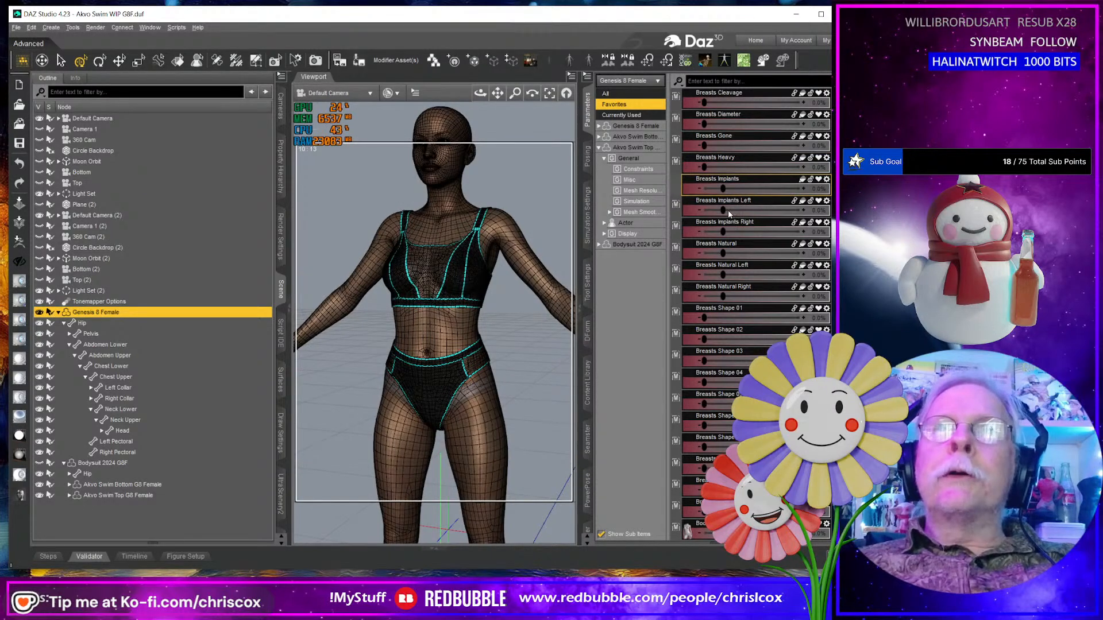
pyautogui.moveTo(722, 210); pyautogui.dragTo(803, 210)
pyautogui.hotkey('ctrl', 'z')
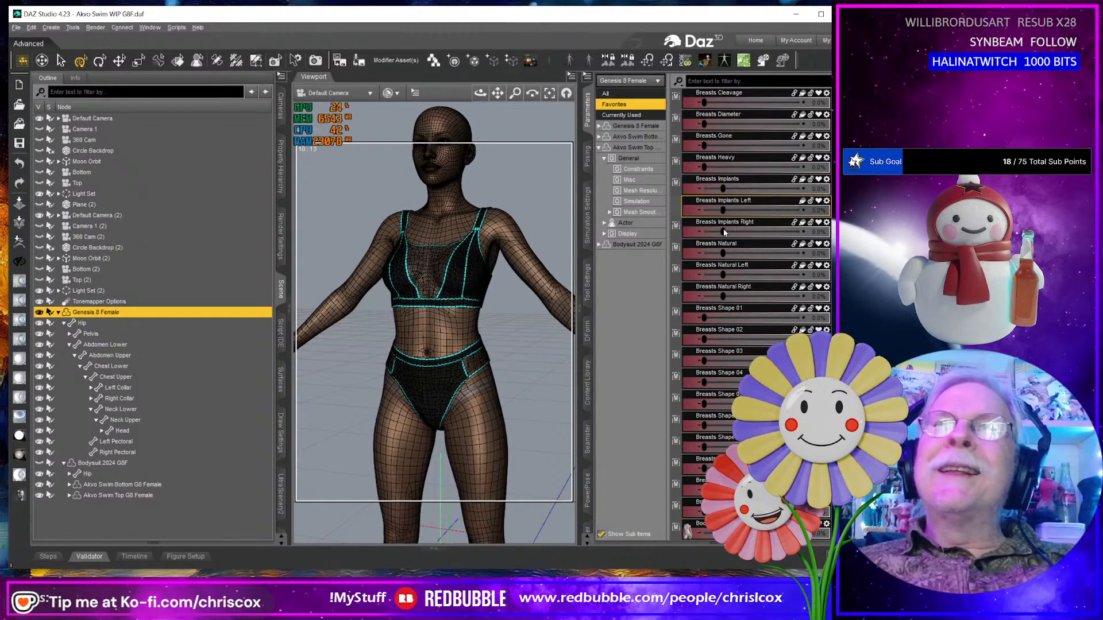
pyautogui.moveTo(723, 231); pyautogui.dragTo(803, 231)
pyautogui.hotkey('ctrl', 'z')
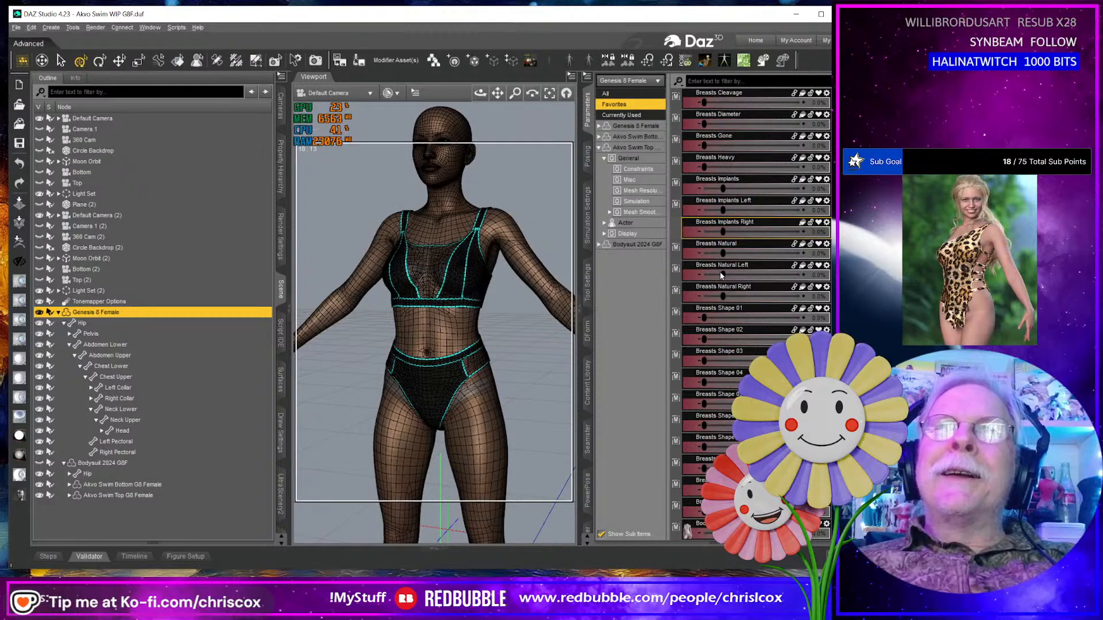
# Test the Breasts Natural Left, Breasts Natural Right and Breasts Natural morphs at full value, undoing each one.
pyautogui.moveTo(722, 275); pyautogui.dragTo(803, 275)
pyautogui.hotkey('ctrl', 'z')
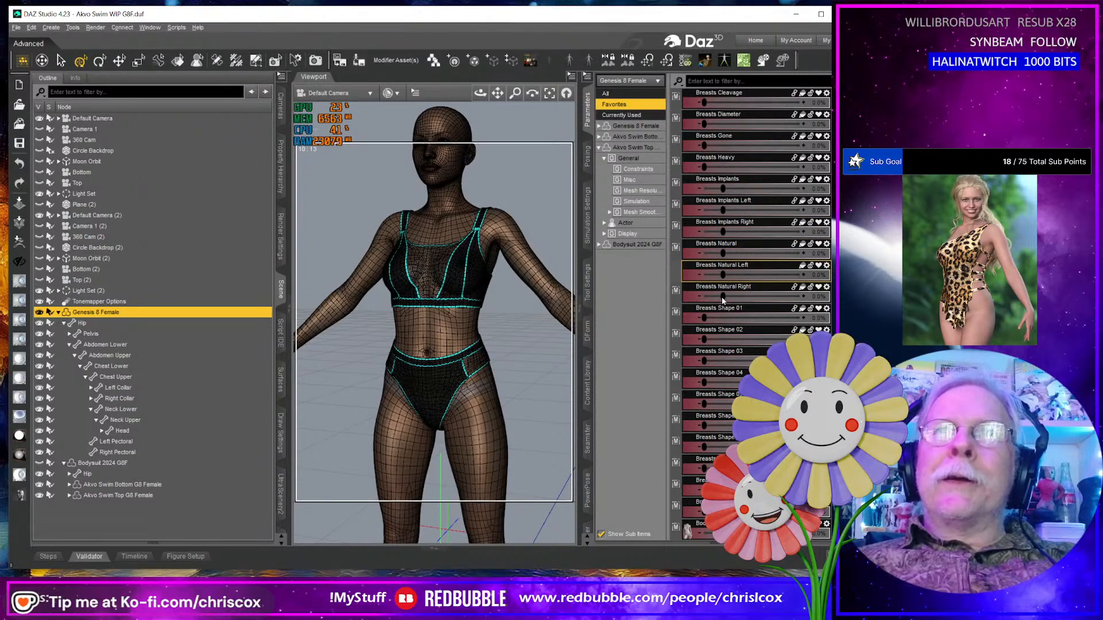
pyautogui.moveTo(722, 296); pyautogui.dragTo(803, 297)
pyautogui.hotkey('ctrl', 'z')
pyautogui.moveTo(722, 253); pyautogui.dragTo(803, 253)
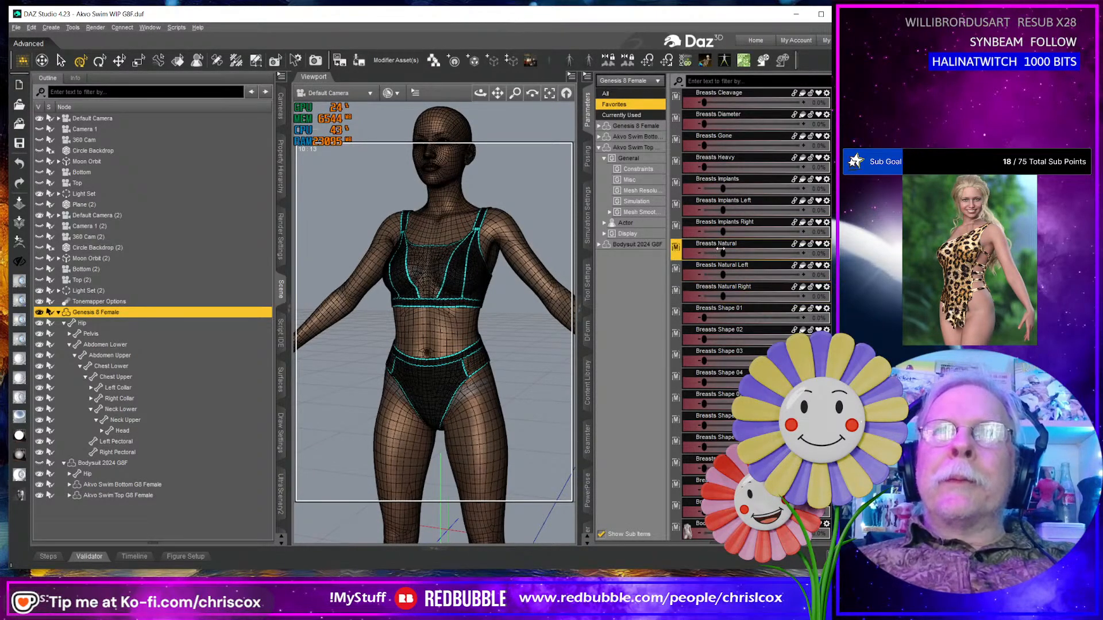
pyautogui.hotkey('ctrl', 'z')
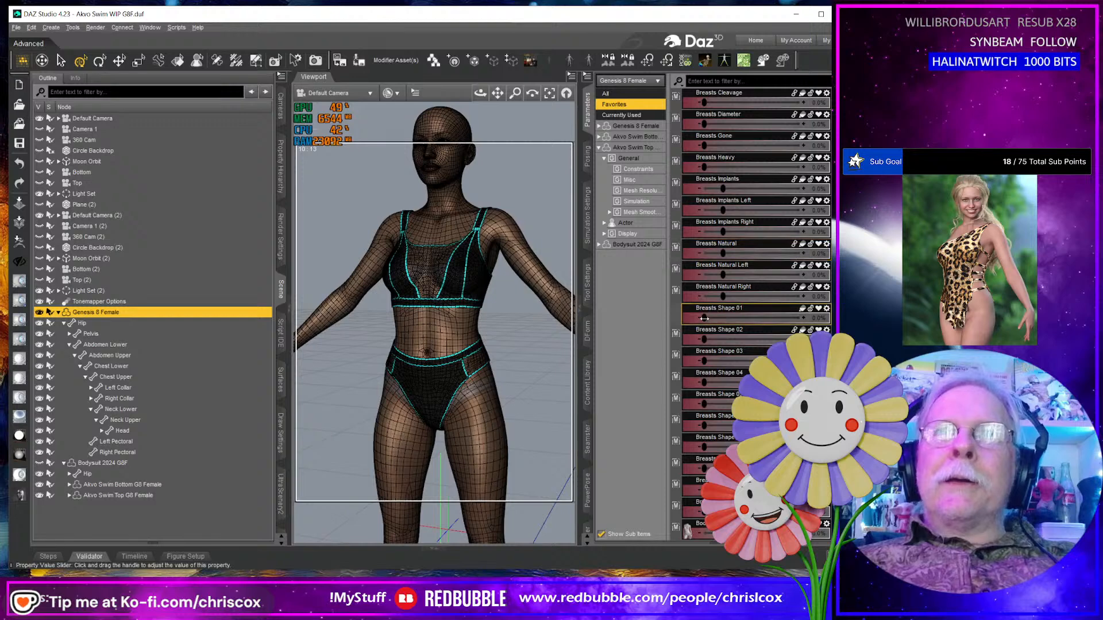
# Test the swimwear against the Breasts Shape 01, 02 and 03 morphs at full value, undoing each one.
pyautogui.moveTo(704, 317); pyautogui.dragTo(803, 318)
pyautogui.hotkey('ctrl', 'z')
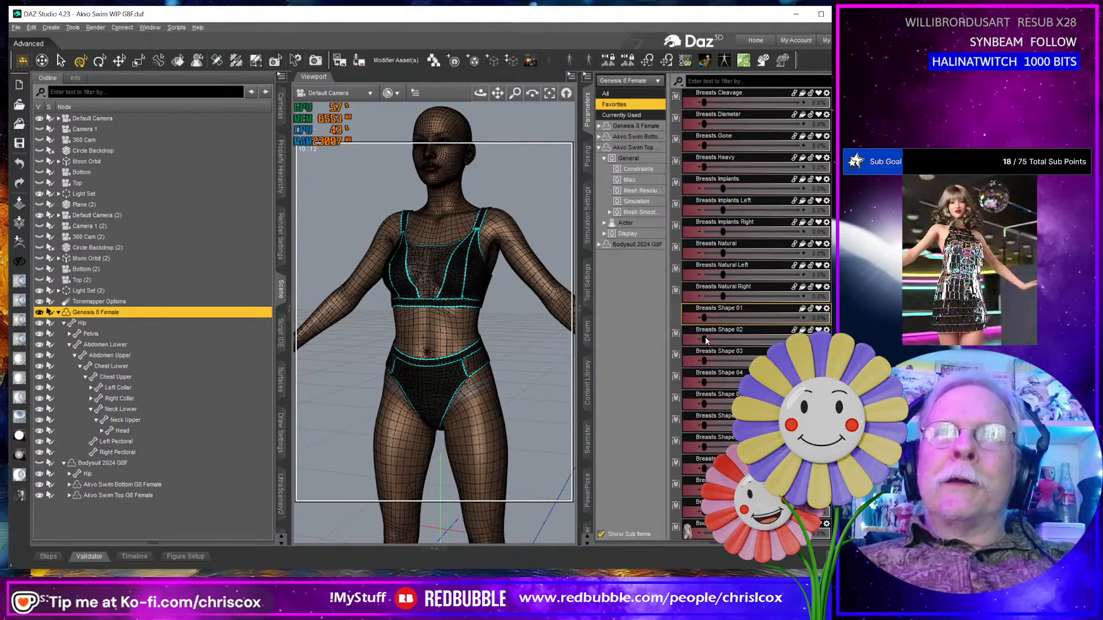
pyautogui.click(705, 337)
pyautogui.moveTo(716, 338); pyautogui.dragTo(803, 340)
pyautogui.hotkey('ctrl', 'z')
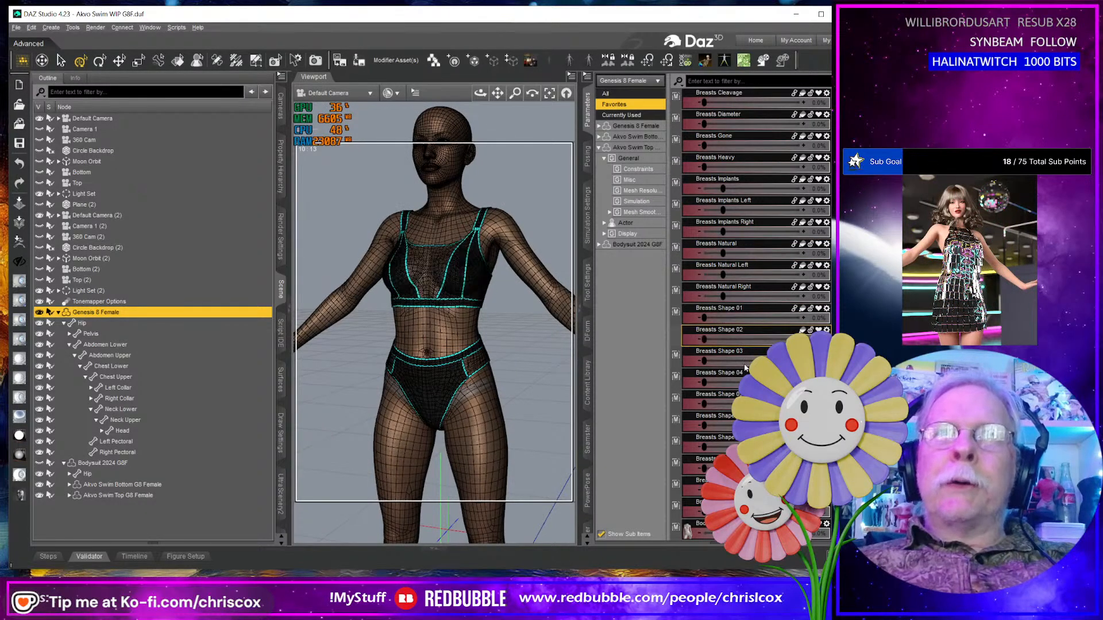
pyautogui.moveTo(704, 361); pyautogui.dragTo(803, 360)
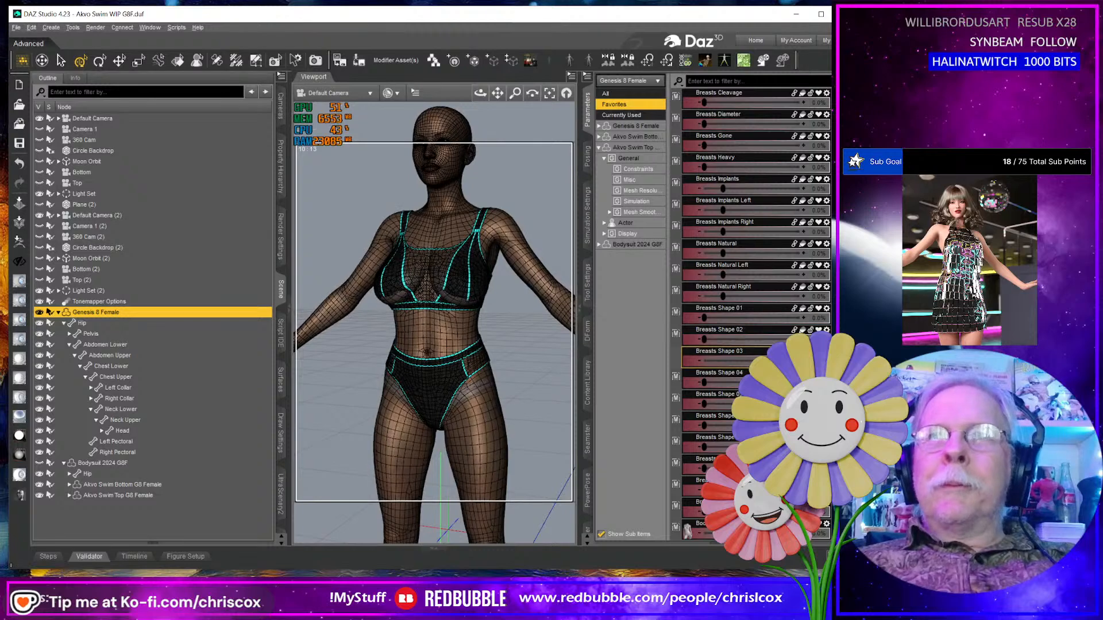
pyautogui.hotkey('ctrl', 'z')
# Test the Breasts Shape 04, 05 and 06 morphs at full value, undoing each one.
pyautogui.moveTo(704, 383); pyautogui.dragTo(802, 382)
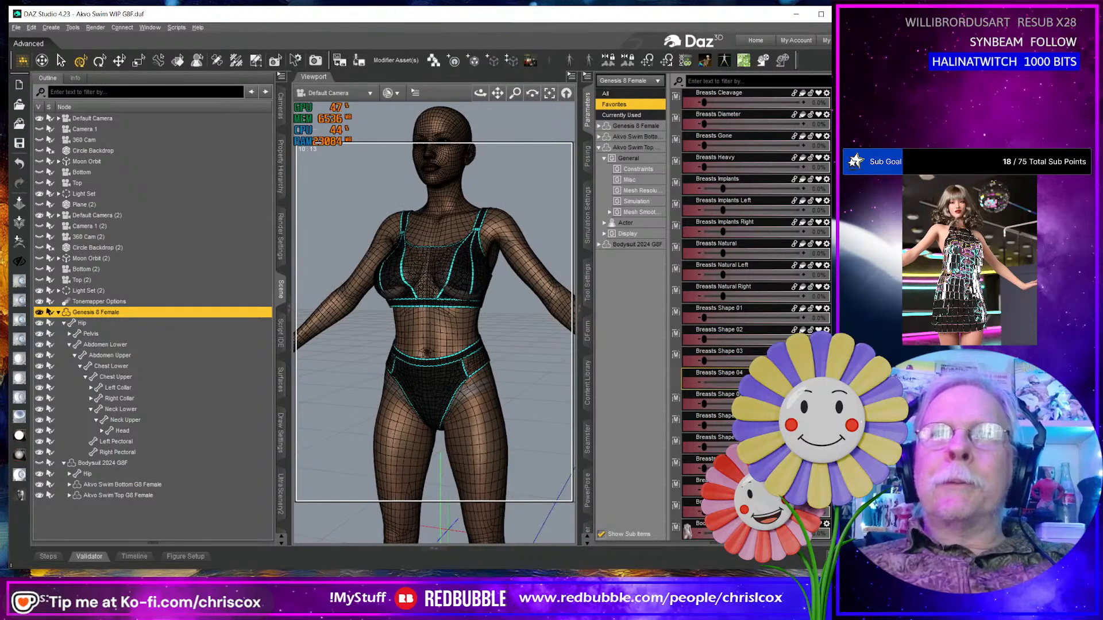
pyautogui.hotkey('ctrl', 'z')
pyautogui.moveTo(704, 403); pyautogui.dragTo(803, 404)
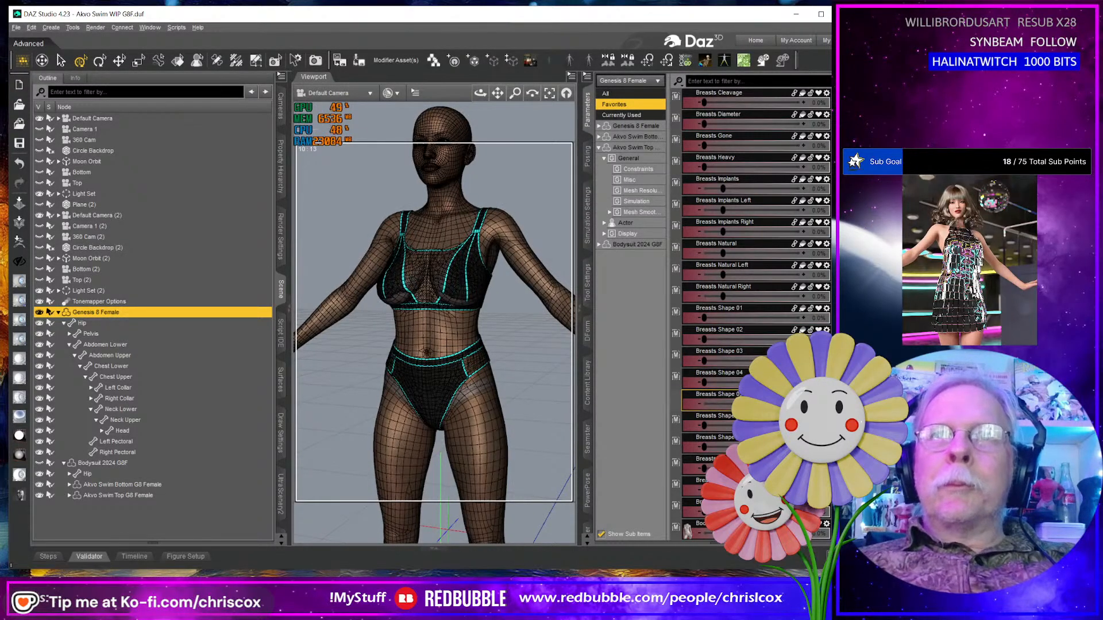
pyautogui.hotkey('ctrl', 'z')
pyautogui.moveTo(706, 427); pyautogui.dragTo(802, 427)
pyautogui.hotkey('ctrl', 'z')
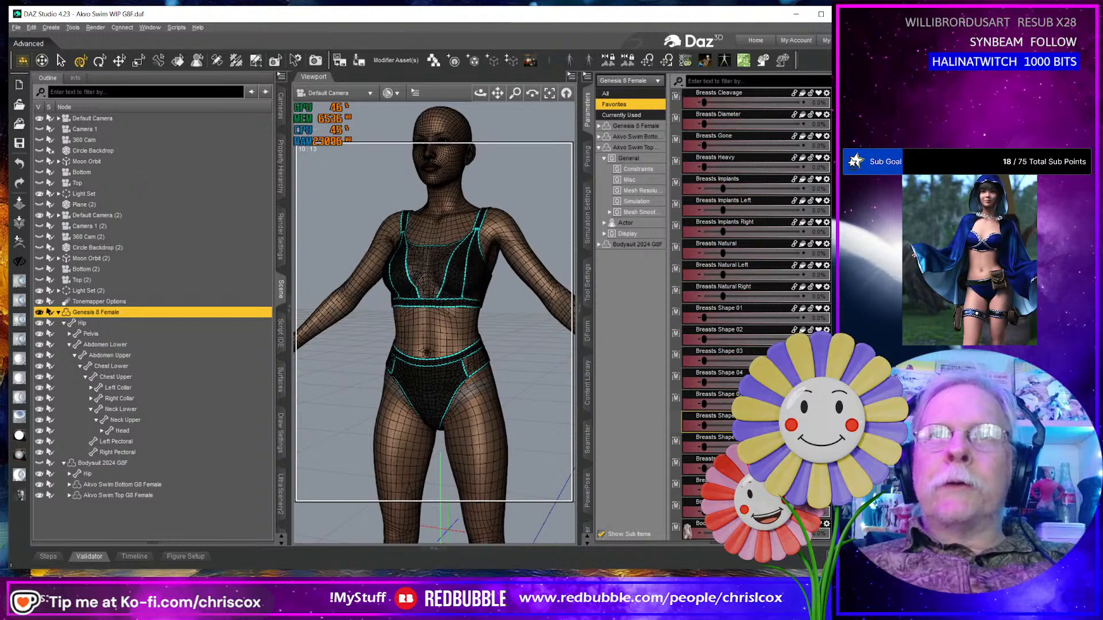
# Test the Breasts Shape 07, Breasts Shape 08, Breasts Size and Breasts Small morphs at full value, undoing each one.
pyautogui.moveTo(705, 447); pyautogui.dragTo(802, 448)
pyautogui.hotkey('ctrl', 'z')
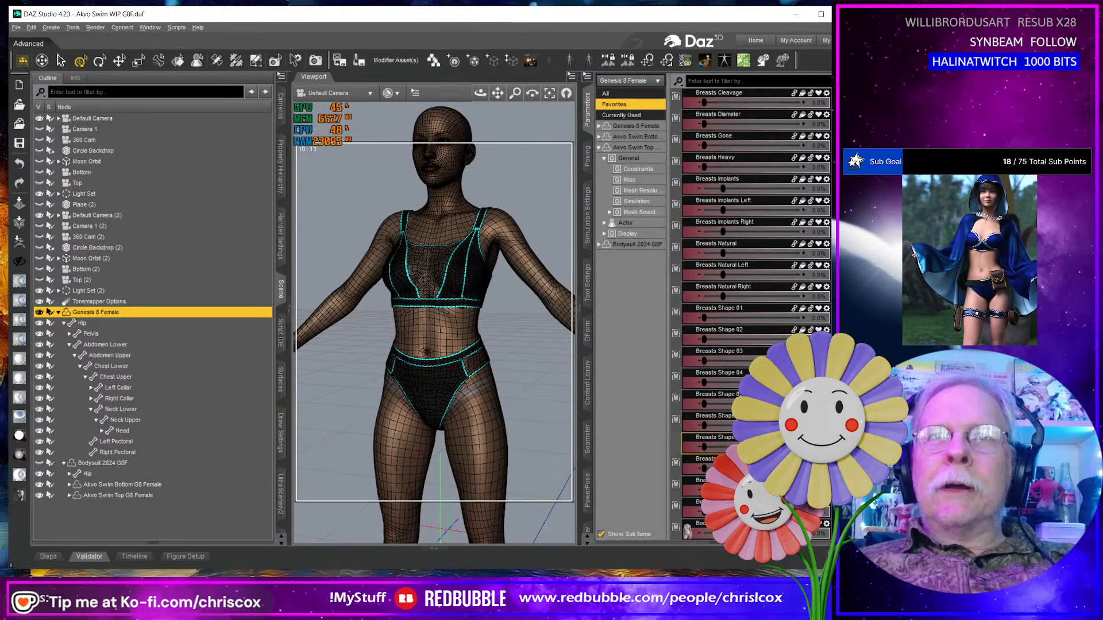
pyautogui.moveTo(705, 468); pyautogui.dragTo(802, 469)
pyautogui.hotkey('ctrl', 'z')
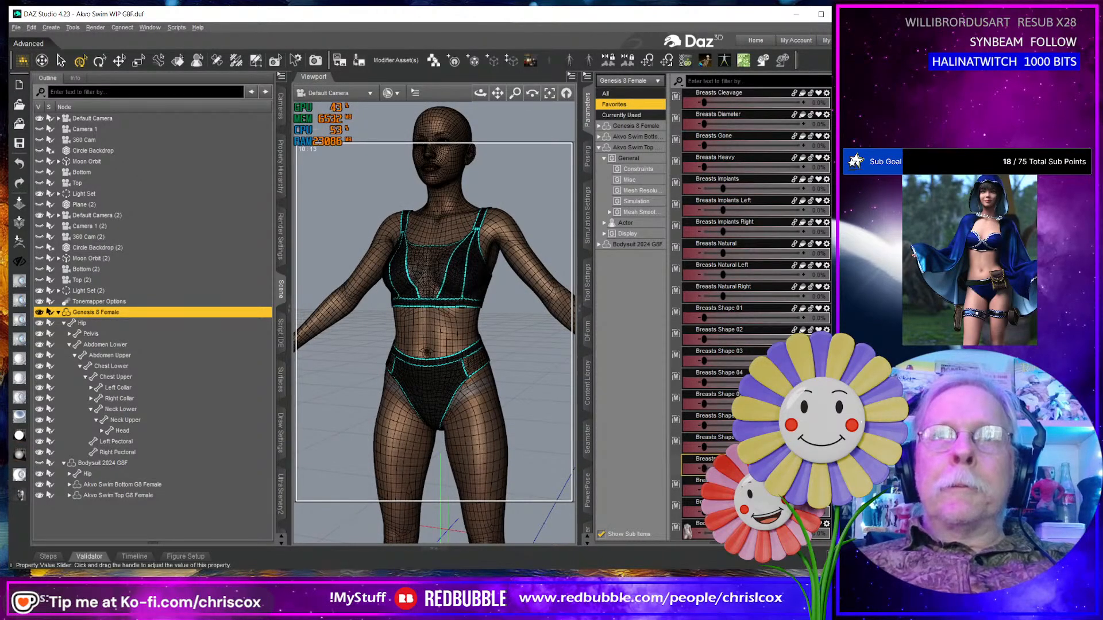
pyautogui.scroll(-1, 802, 468)
pyautogui.scroll(-1, 746, 437)
pyautogui.moveTo(705, 426); pyautogui.dragTo(802, 426)
pyautogui.hotkey('ctrl', 'z')
pyautogui.moveTo(705, 447); pyautogui.dragTo(801, 448)
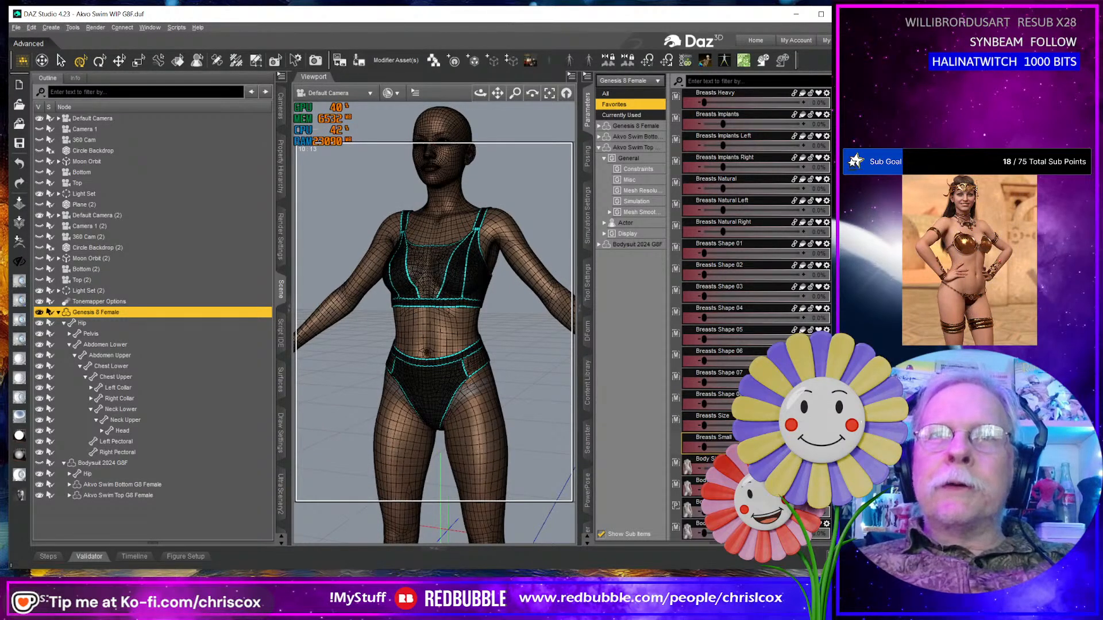
# Test the swimwear against the Body Size, Body Tone and Bodybuilder morphs at full value, undoing each one.
pyautogui.moveTo(705, 469); pyautogui.dragTo(802, 469)
pyautogui.hotkey('ctrl', 'z')
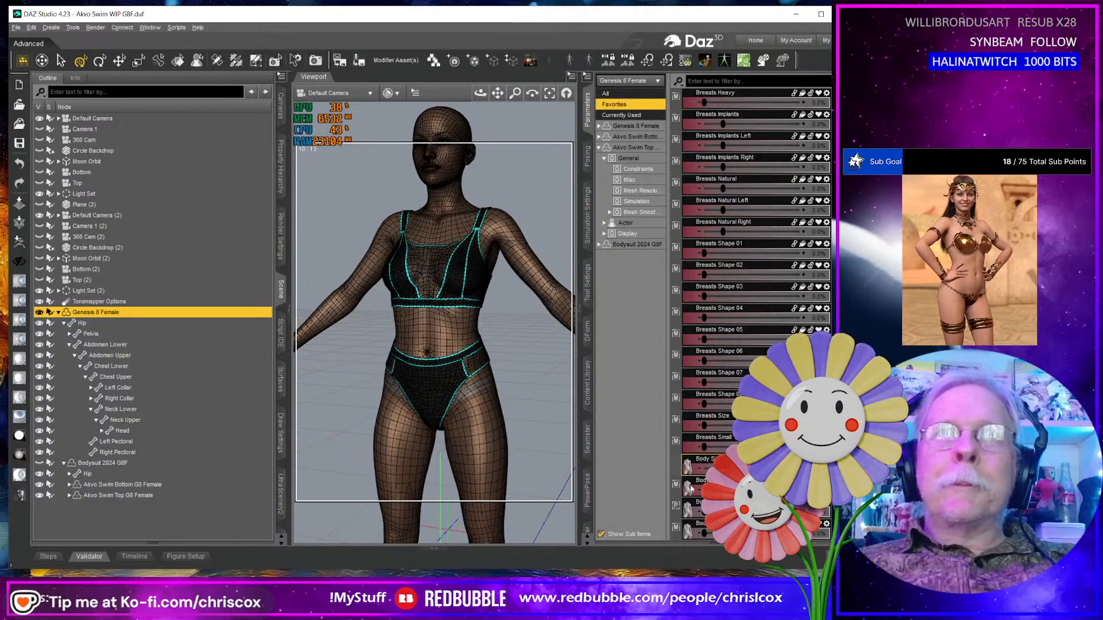
pyautogui.moveTo(705, 490); pyautogui.dragTo(802, 490)
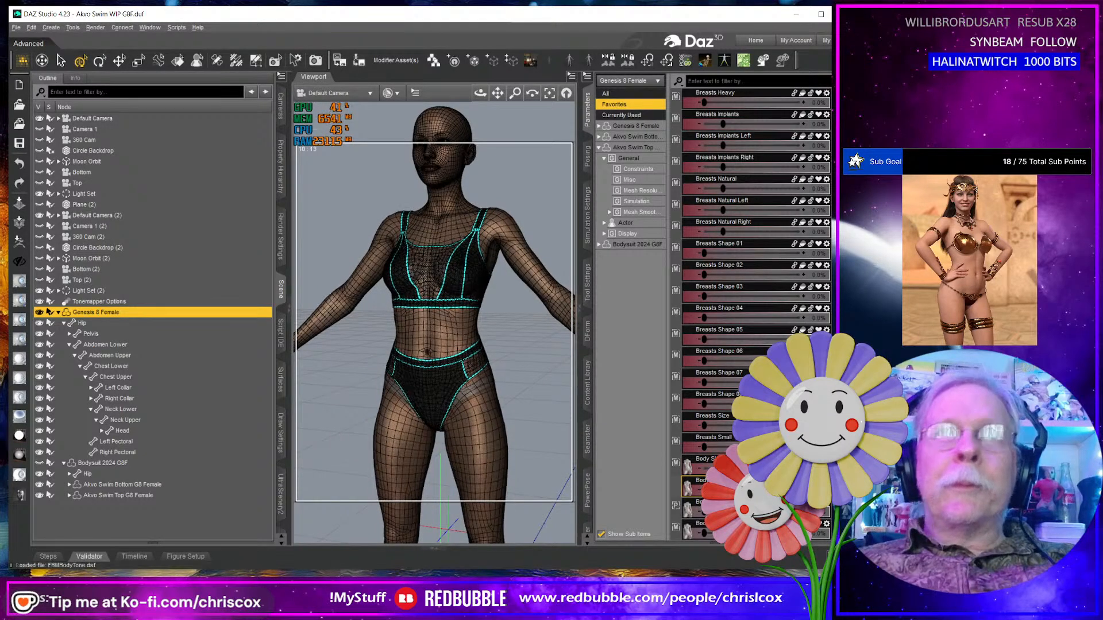
pyautogui.hotkey('ctrl', 'z')
pyautogui.scroll(-4, 753, 288)
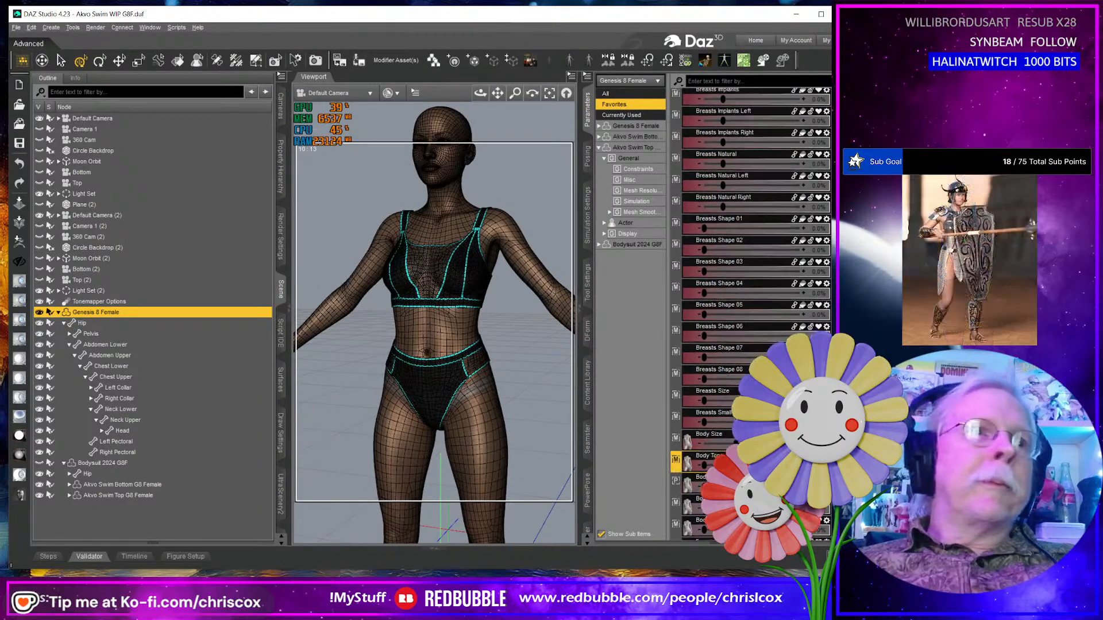
pyautogui.scroll(-2, 752, 310)
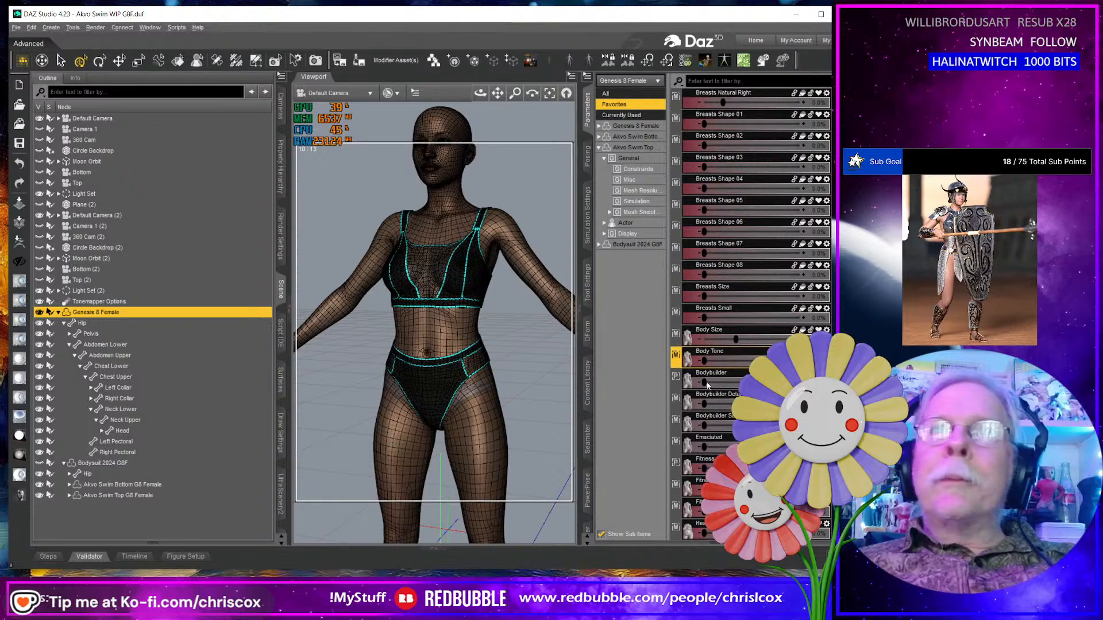
pyautogui.moveTo(704, 383); pyautogui.dragTo(802, 383)
pyautogui.hotkey('ctrl', 'z')
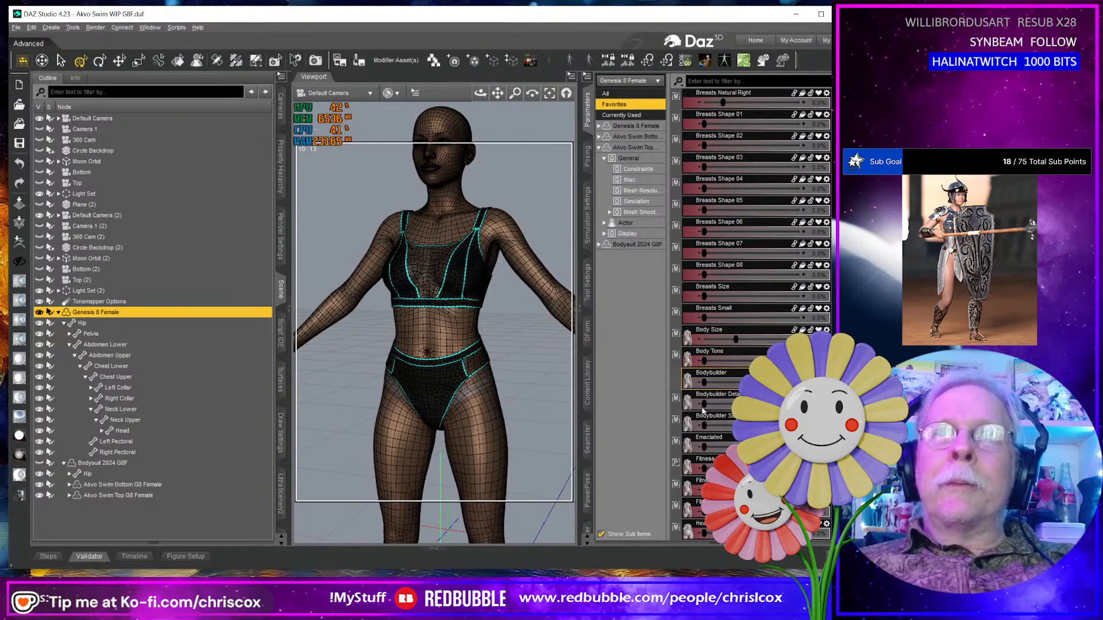
pyautogui.click(703, 406)
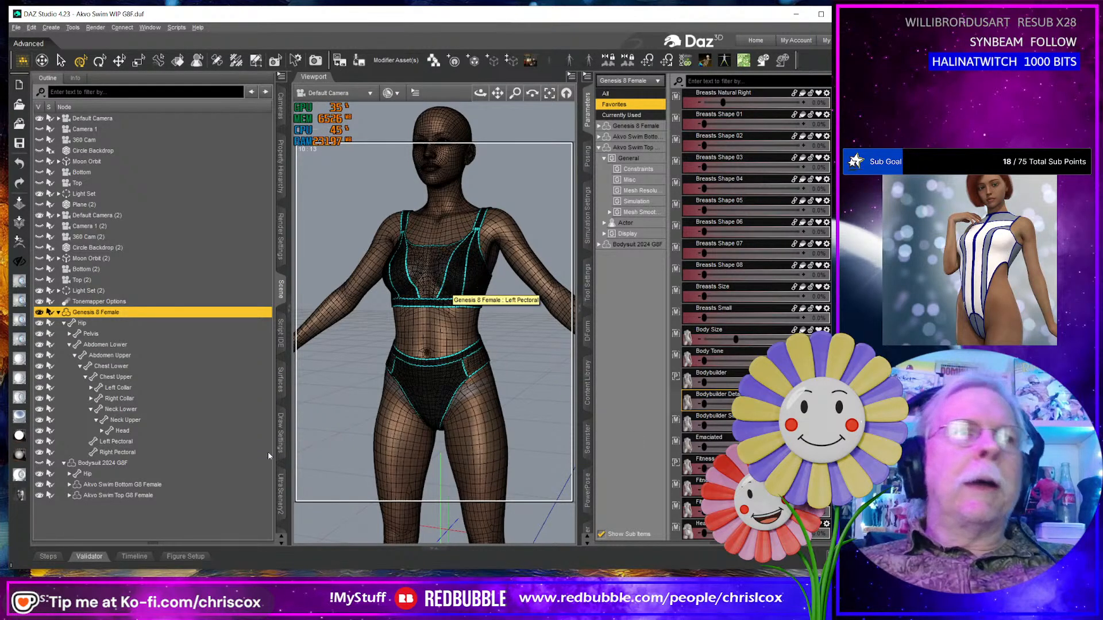
# Select the Akvo Swim Bottom and Akvo Swim Top together with the Genesis 8 Female and bring up Auto-Fit for the bottom.
pyautogui.keyDown('ctrl'); pyautogui.click(138, 485); pyautogui.keyUp('ctrl')
pyautogui.keyDown('ctrl'); pyautogui.click(142, 495); pyautogui.keyUp('ctrl')
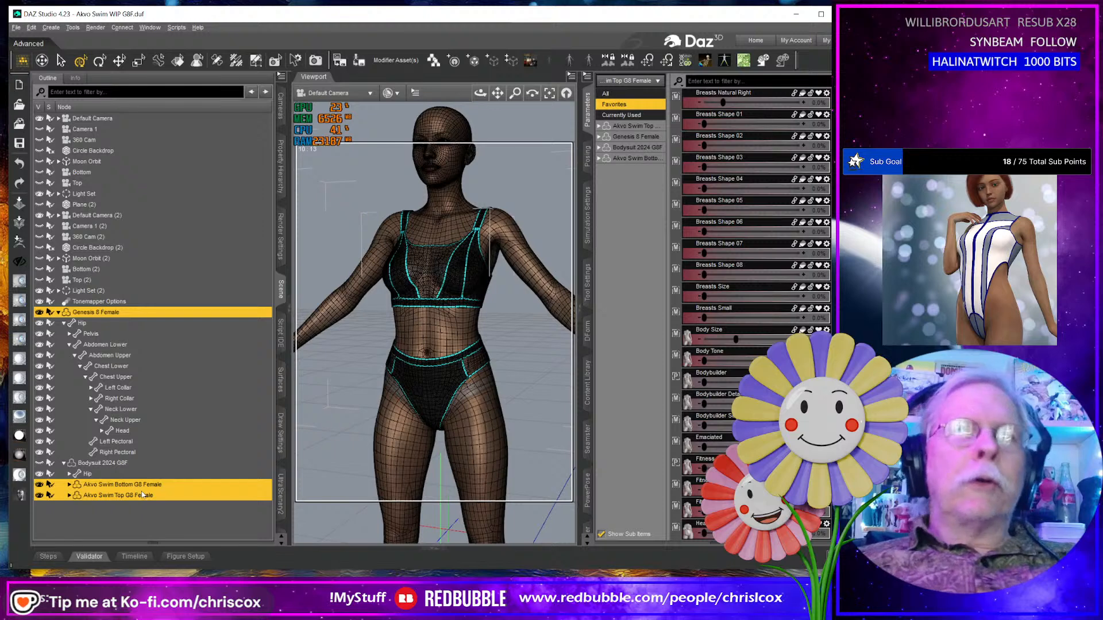
pyautogui.press('Delete')
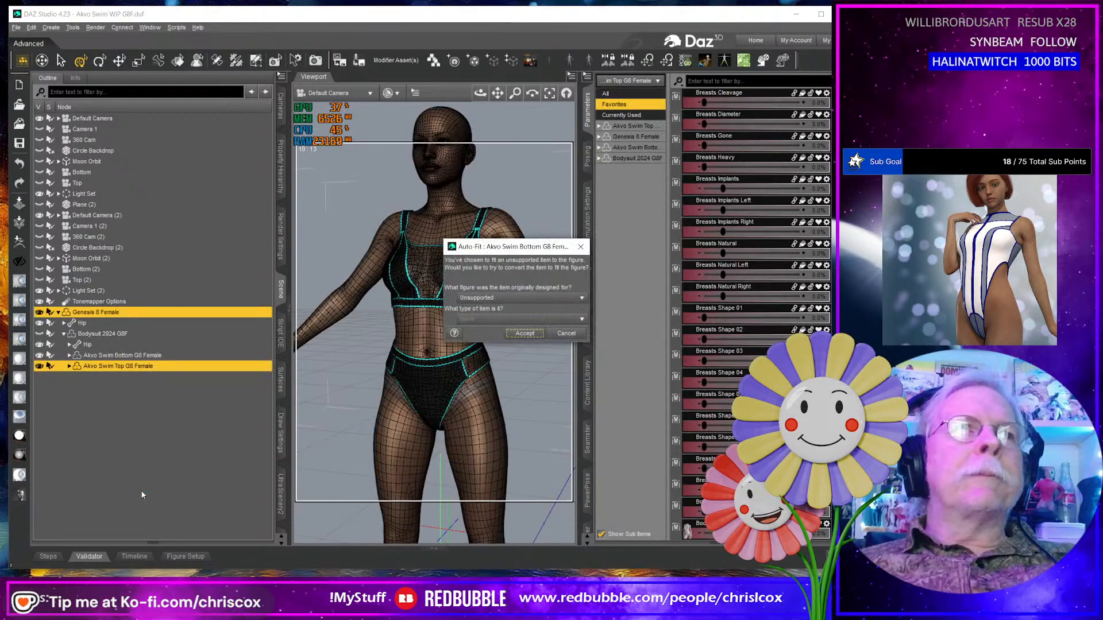
# Dismiss the Auto-Fit prompts and delete the Akvo Swim Bottom G8 Female and Akvo Swim Top G8 Female items from the scene.
pyautogui.click(524, 334)
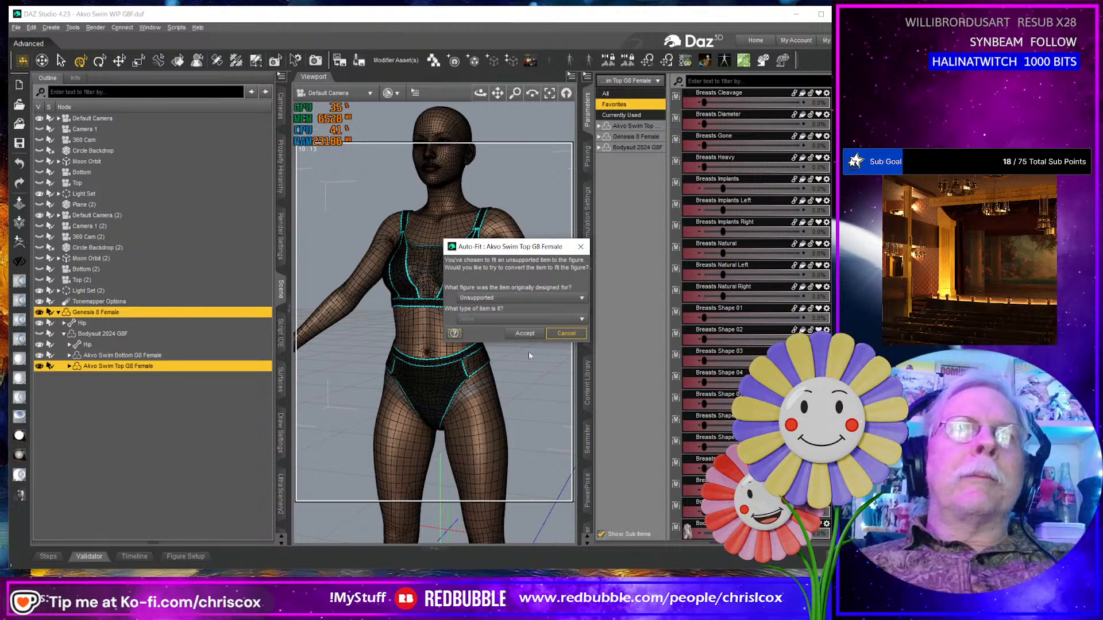
pyautogui.click(560, 336)
pyautogui.click(175, 377)
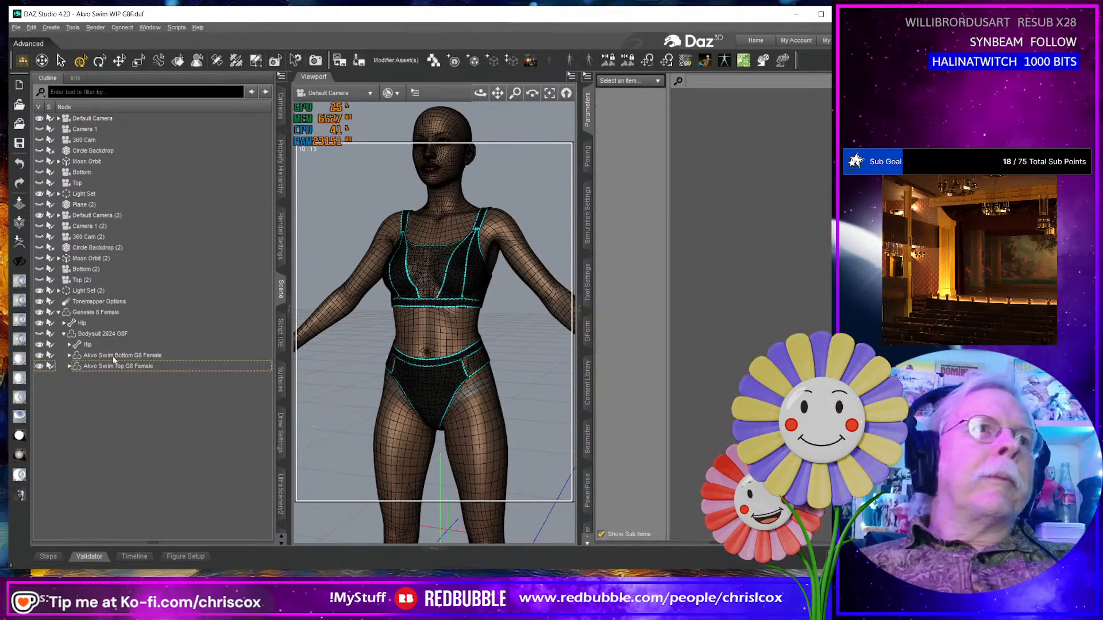
pyautogui.click(114, 357)
pyautogui.keyDown('ctrl'); pyautogui.click(113, 367); pyautogui.keyUp('ctrl')
pyautogui.press('Delete')
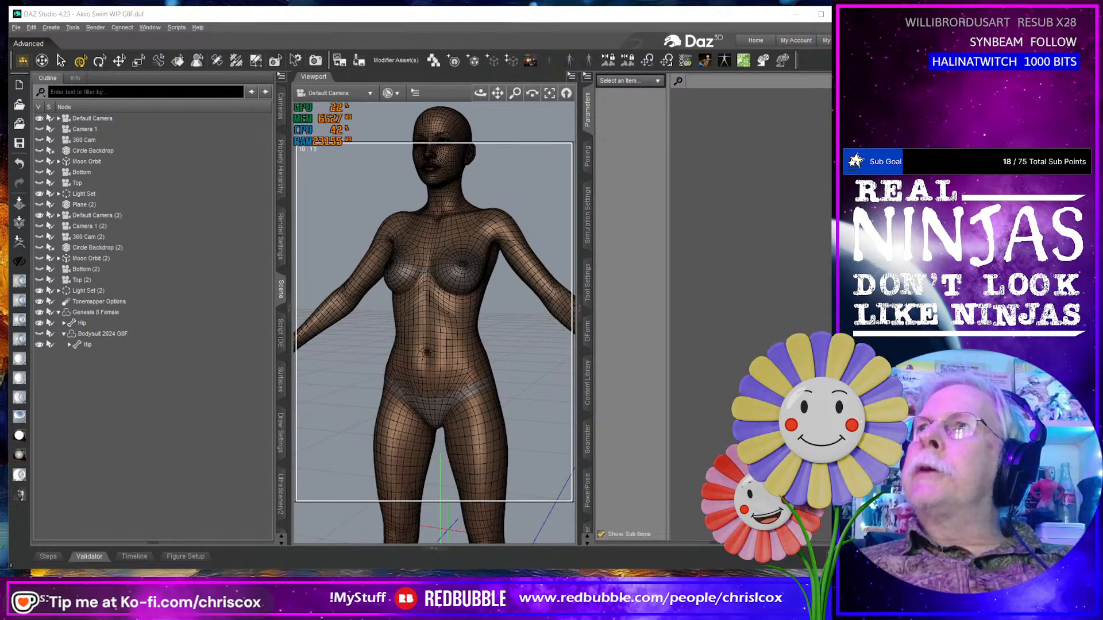
# Switch to File Explorer and open the Sporty Swim 2025 folder inside Projects > Beach Party.
pyautogui.moveTo(827, 151); pyautogui.dragTo(201, 101)
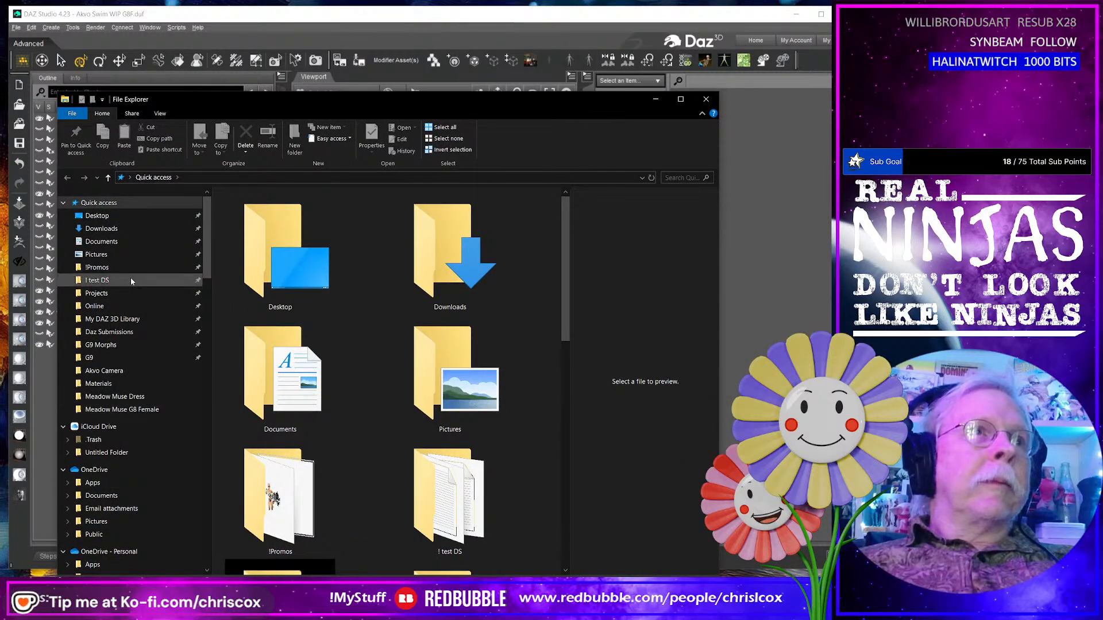
pyautogui.click(129, 294)
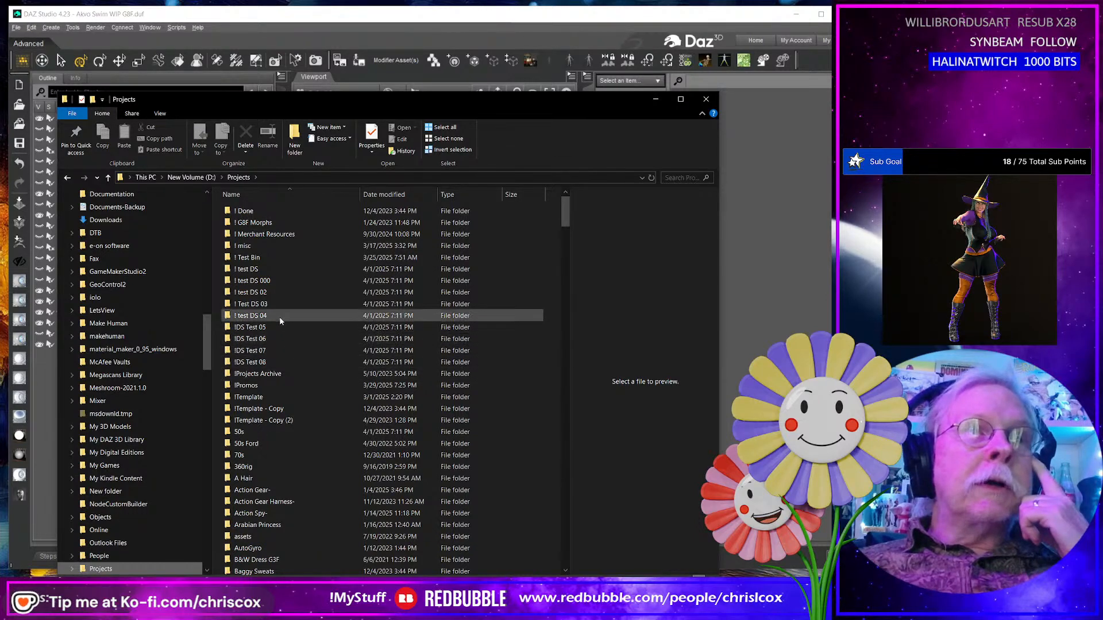
pyautogui.scroll(-8, 293, 421)
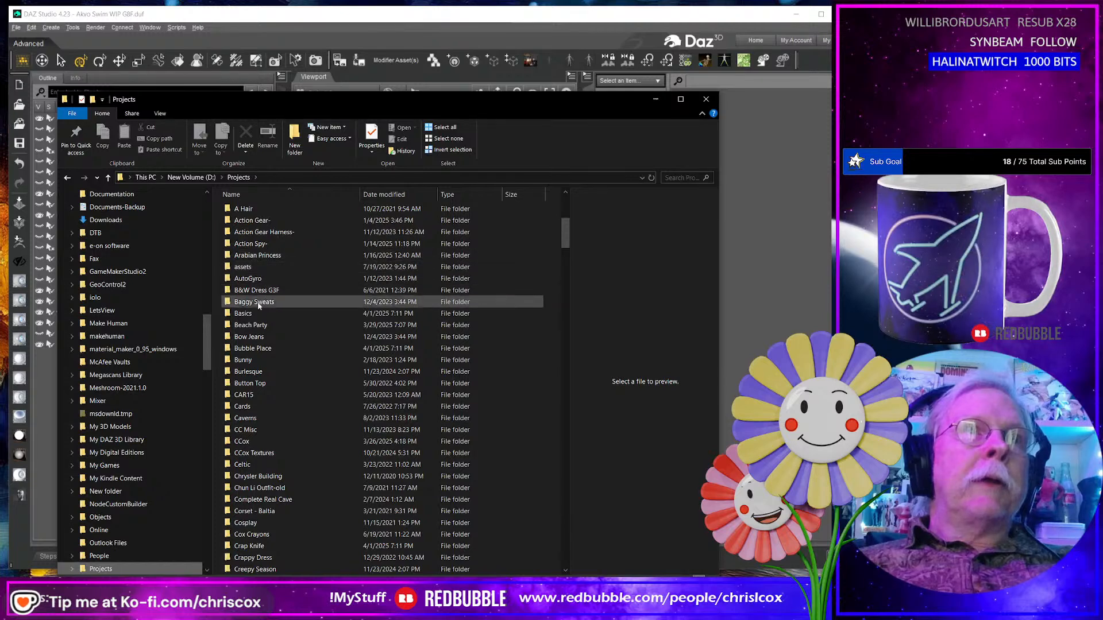
pyautogui.doubleClick(259, 325)
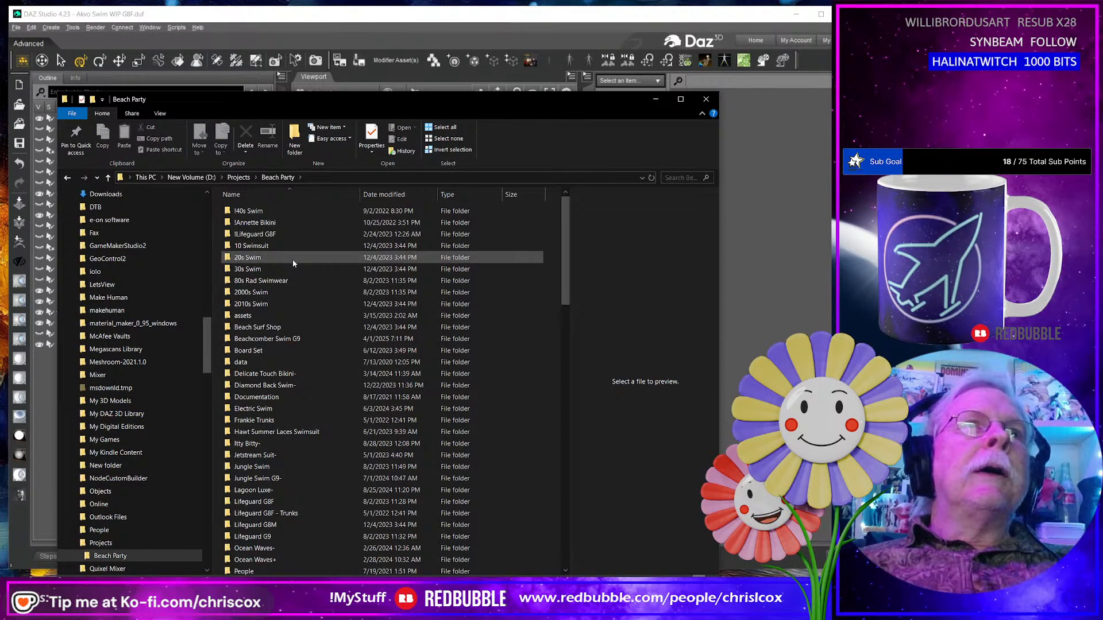
pyautogui.scroll(-7, 312, 449)
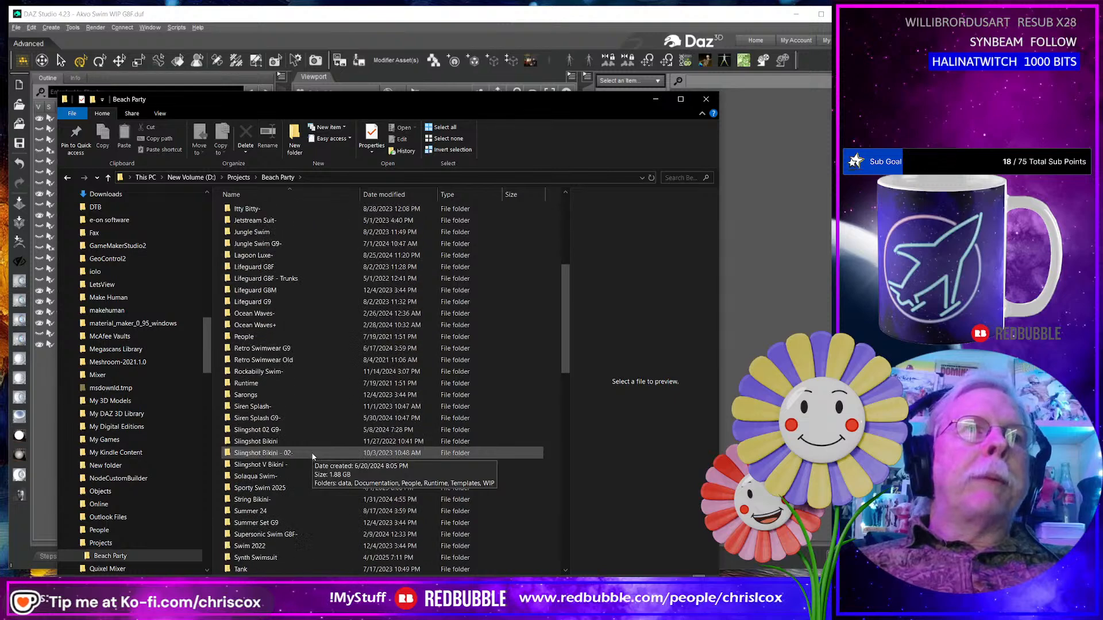
pyautogui.scroll(-1, 313, 456)
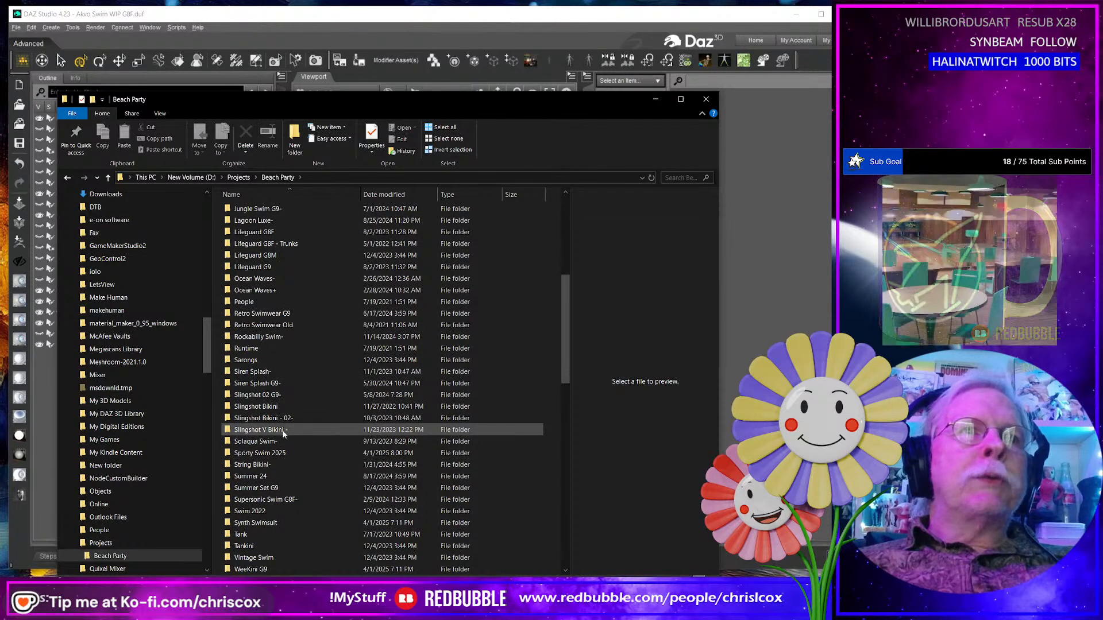
pyautogui.doubleClick(279, 455)
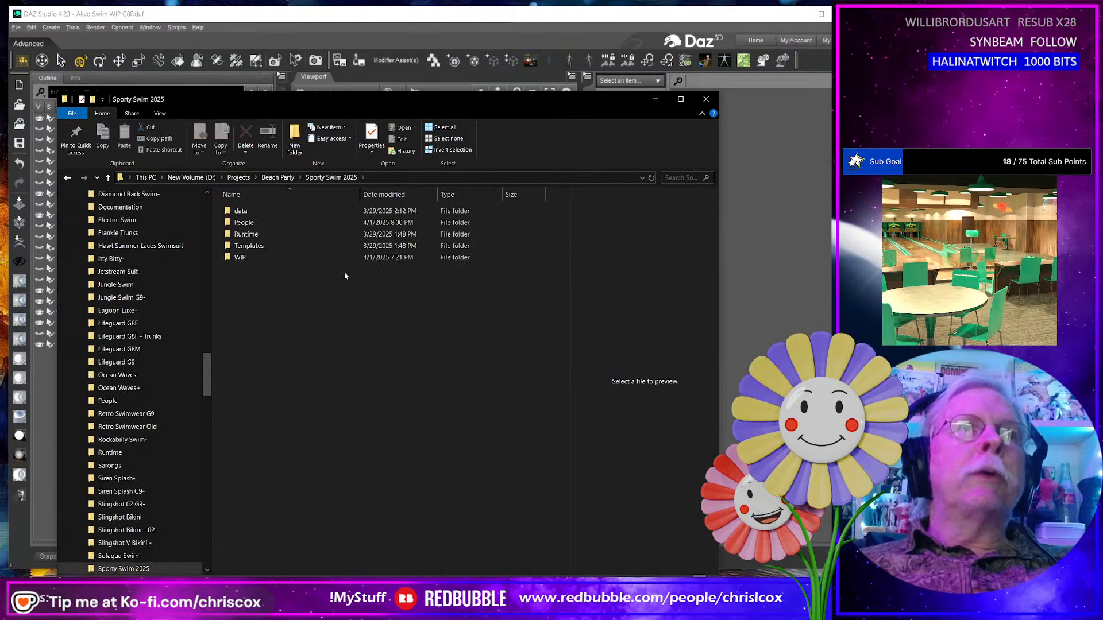
# Open the Base morph folder of Akvo Swim Bottom G8 Female within the project's data > author > Akvo Swim folder.
pyautogui.doubleClick(244, 212)
pyautogui.doubleClick(252, 212)
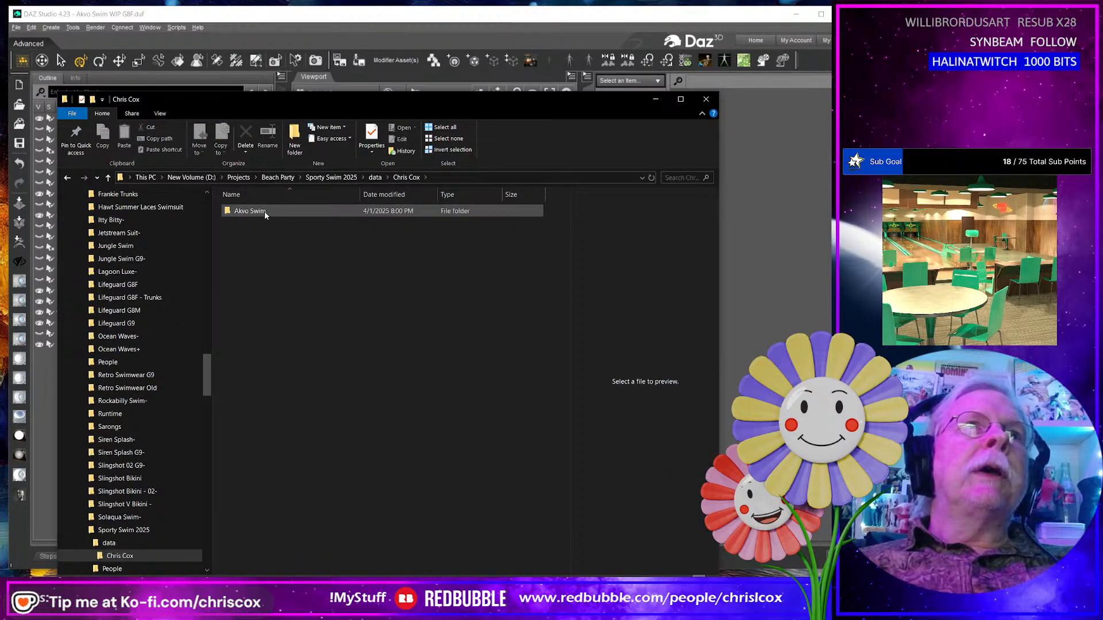
pyautogui.doubleClick(264, 212)
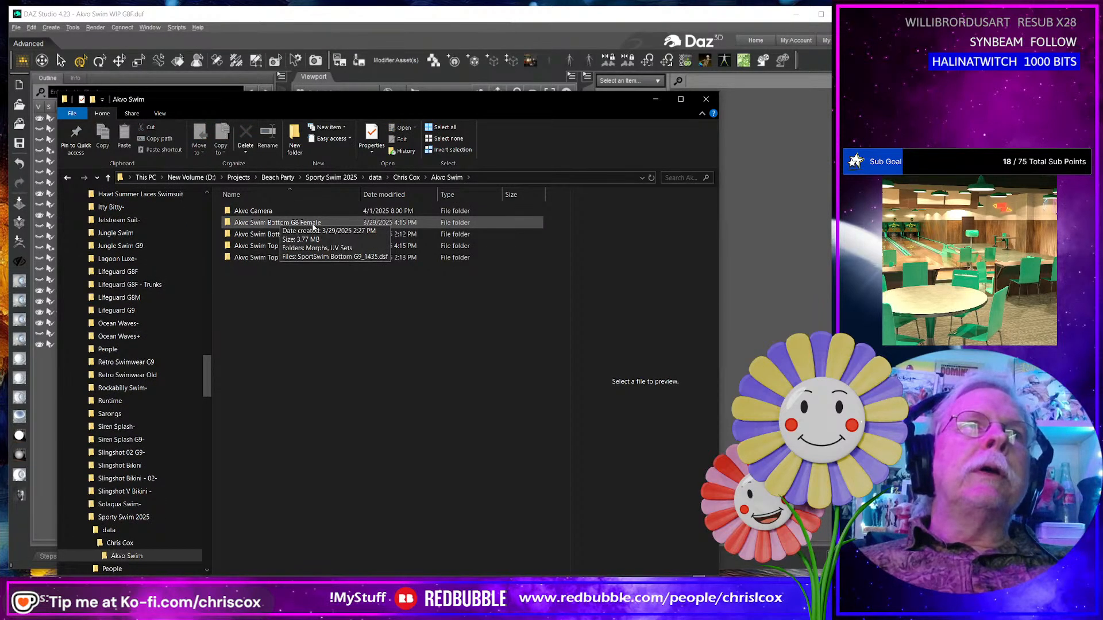
pyautogui.doubleClick(312, 222)
pyautogui.doubleClick(253, 213)
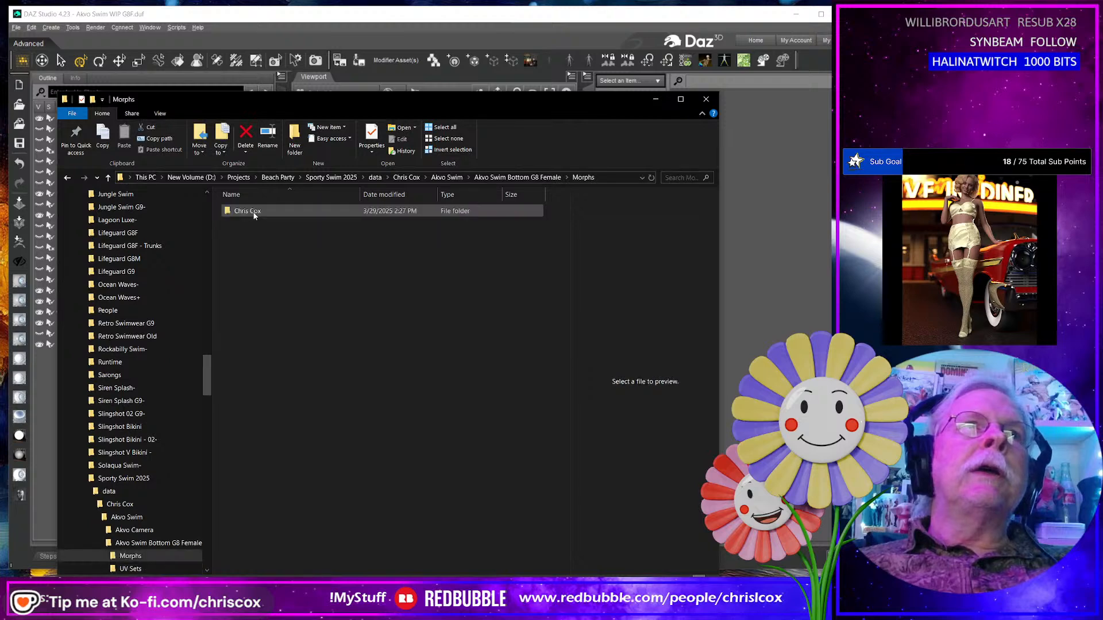
pyautogui.doubleClick(261, 211)
pyautogui.doubleClick(260, 211)
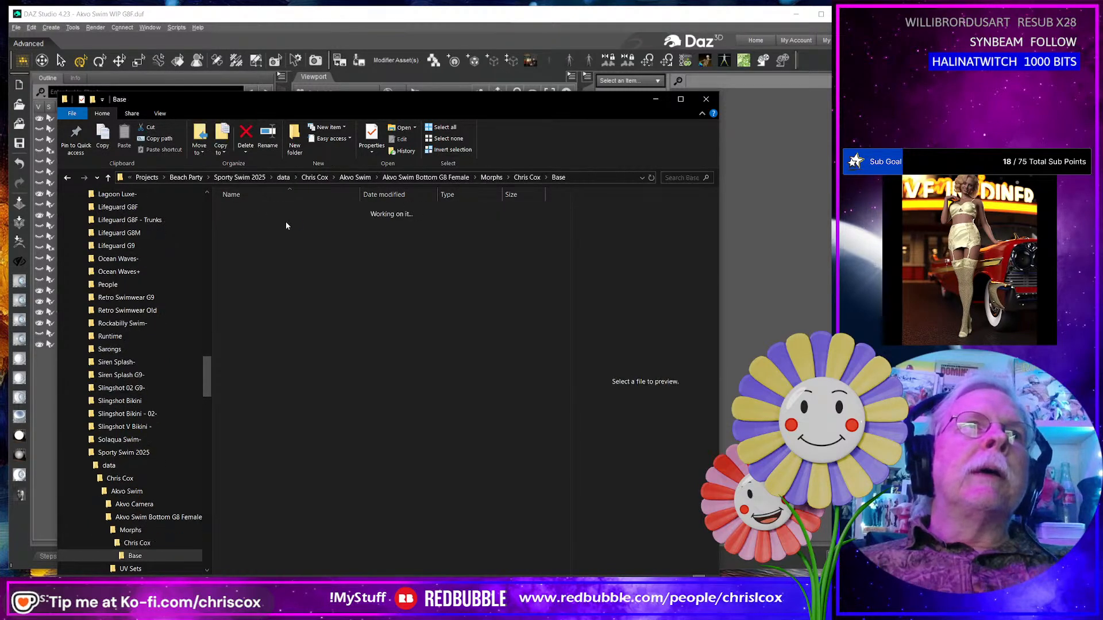
# Delete the bottom's morph files from Ally9_body_bs_Body.dsf through BaseMasculine_body_bs_Body.dsf.
pyautogui.click(284, 211)
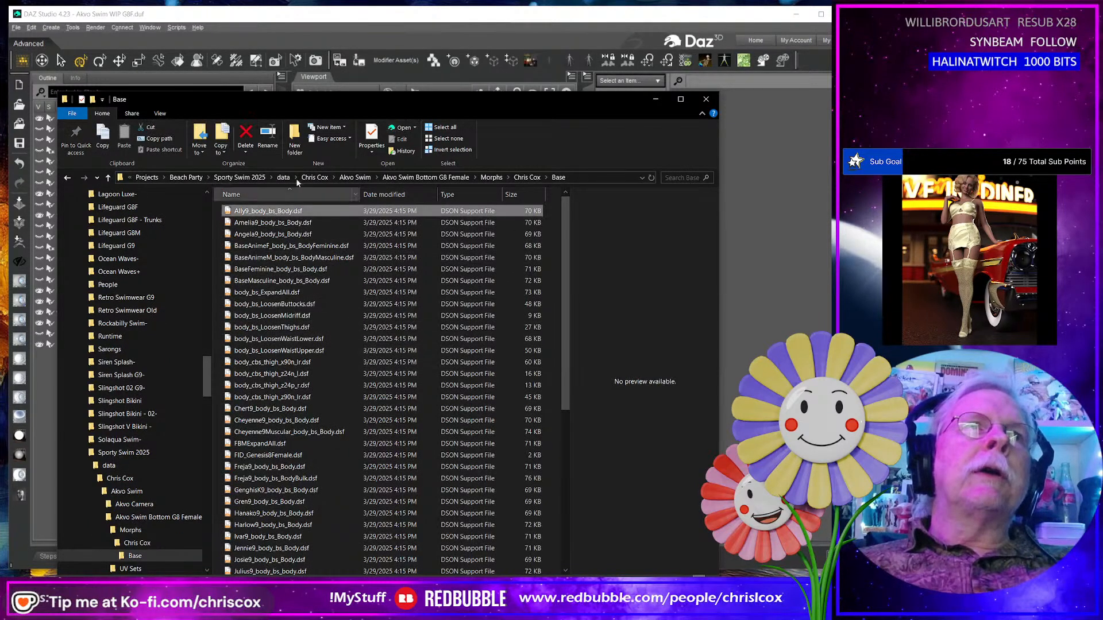
pyautogui.moveTo(335, 100); pyautogui.dragTo(399, 88)
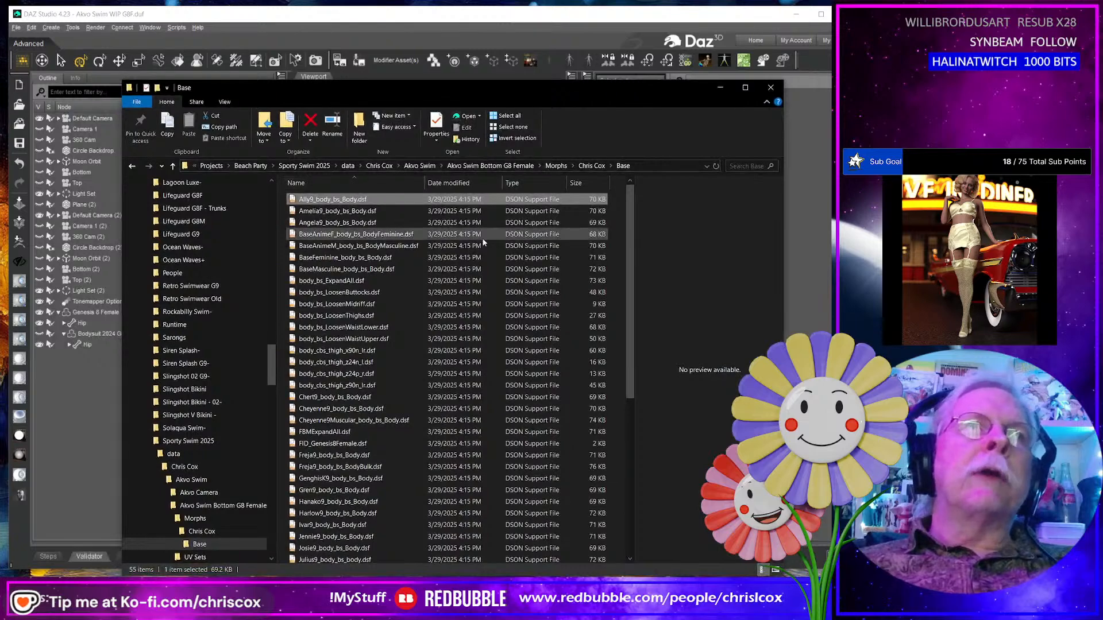
pyautogui.hotkey('shift', 'Down')
pyautogui.hotkey('shift', 'Down')
pyautogui.hotkey('shift', 'Down')
pyautogui.hotkey('shift', 'Down')
pyautogui.hotkey('shift', 'Down')
pyautogui.hotkey('shift', 'Down')
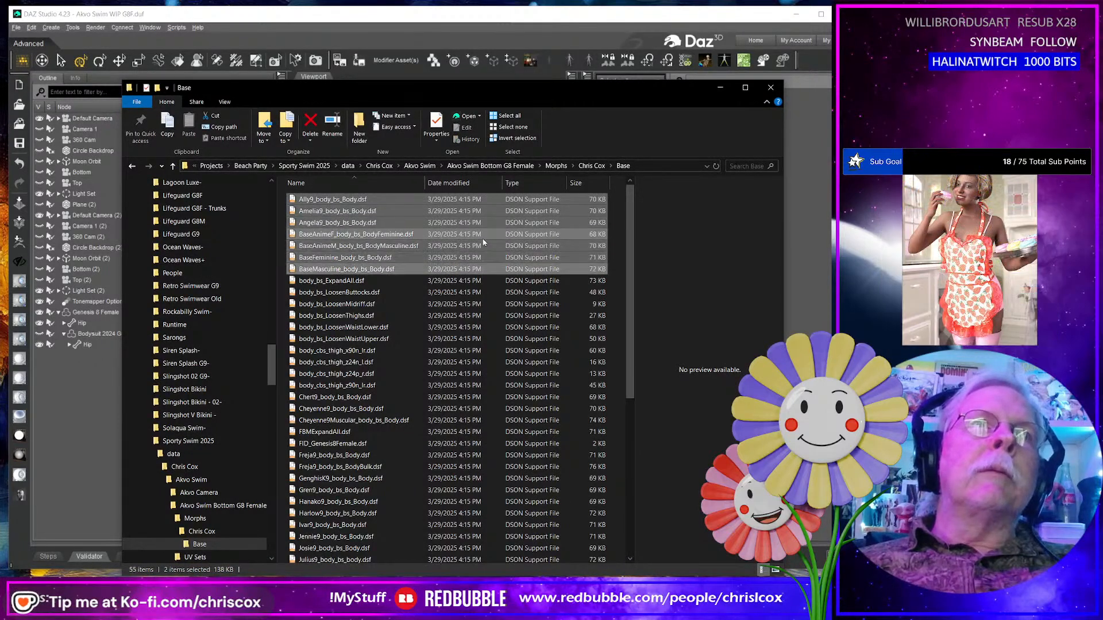
pyautogui.press('Delete')
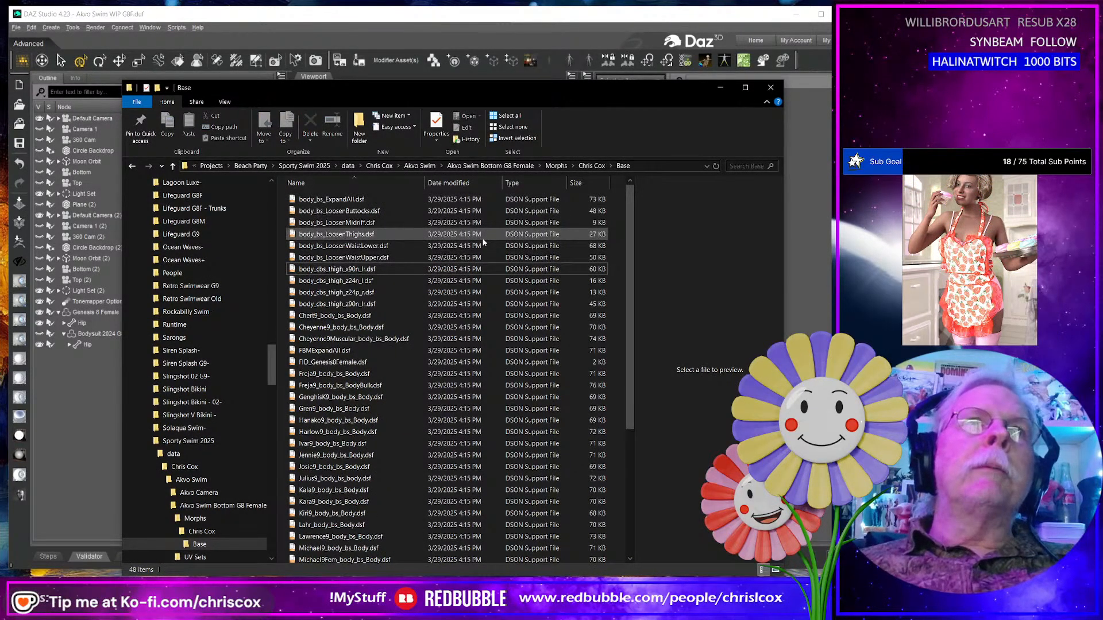
# Delete the bottom's Chert9, Cheyenne9 and Cheyenne9Muscular body morph files.
pyautogui.click(385, 315)
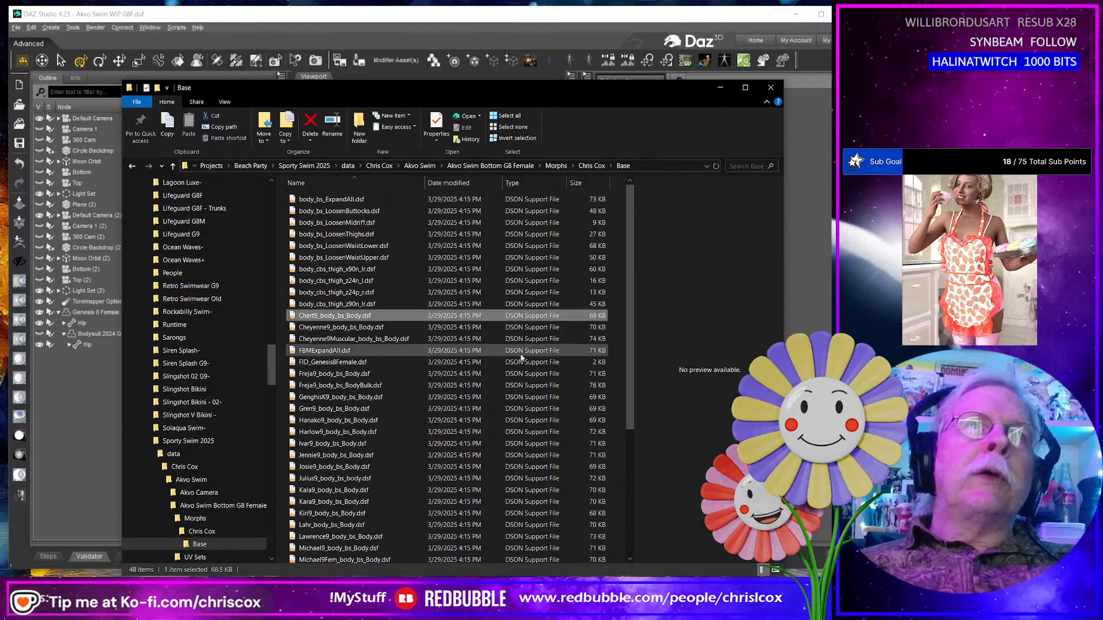
pyautogui.hotkey('shift', 'Down')
pyautogui.hotkey('shift', 'Down')
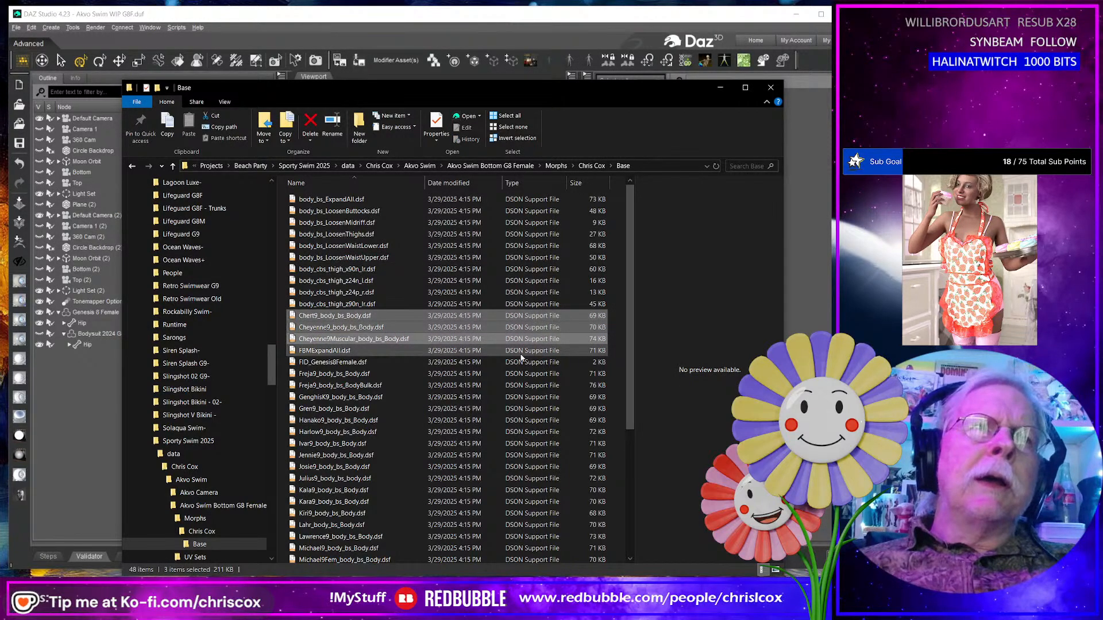
pyautogui.press('Delete')
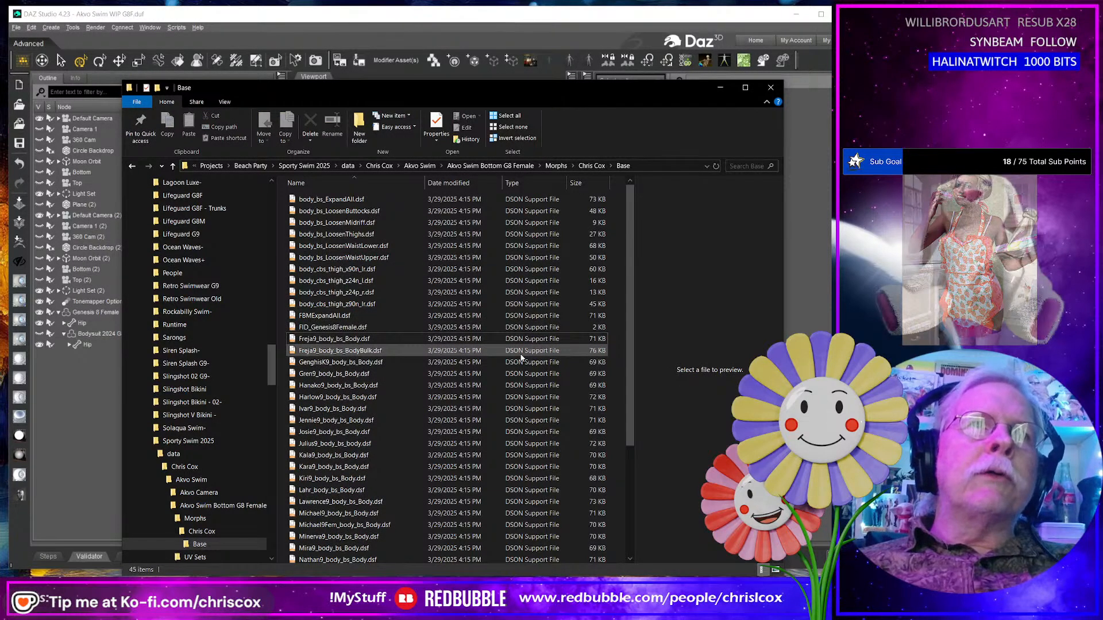
# Delete the bottom's morph files from Freja9_body_bs_Body.dsf through Zack9_body_bs_Body.dsf.
pyautogui.press('Up')
pyautogui.press('Down')
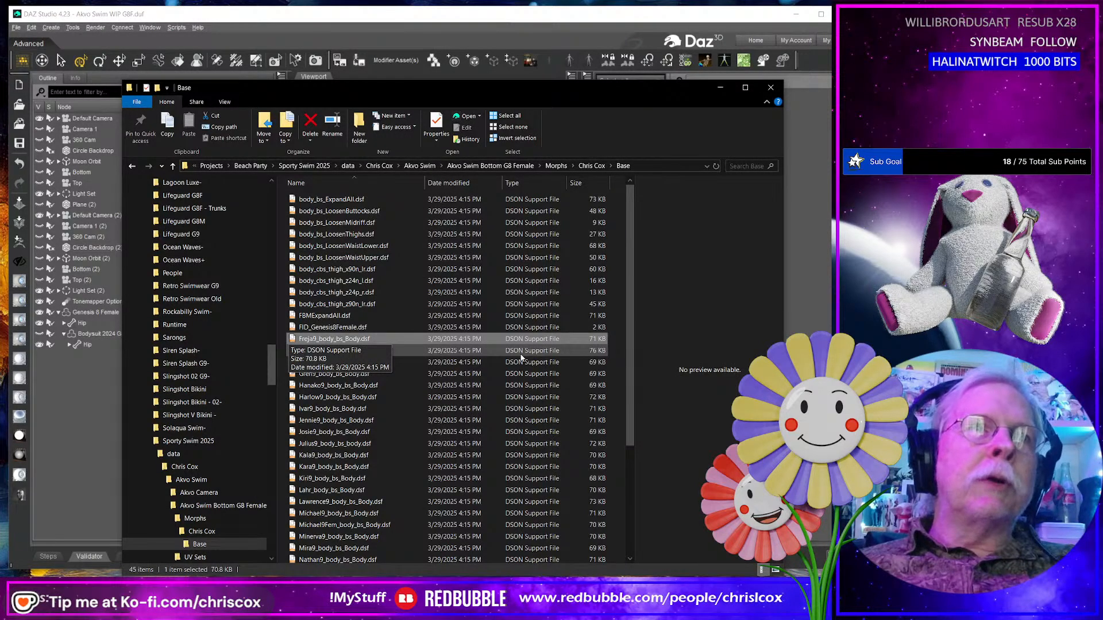
pyautogui.hotkey('shift', 'Down')
pyautogui.hotkey('shift', 'Down')
pyautogui.hotkey('shift', 'Down')
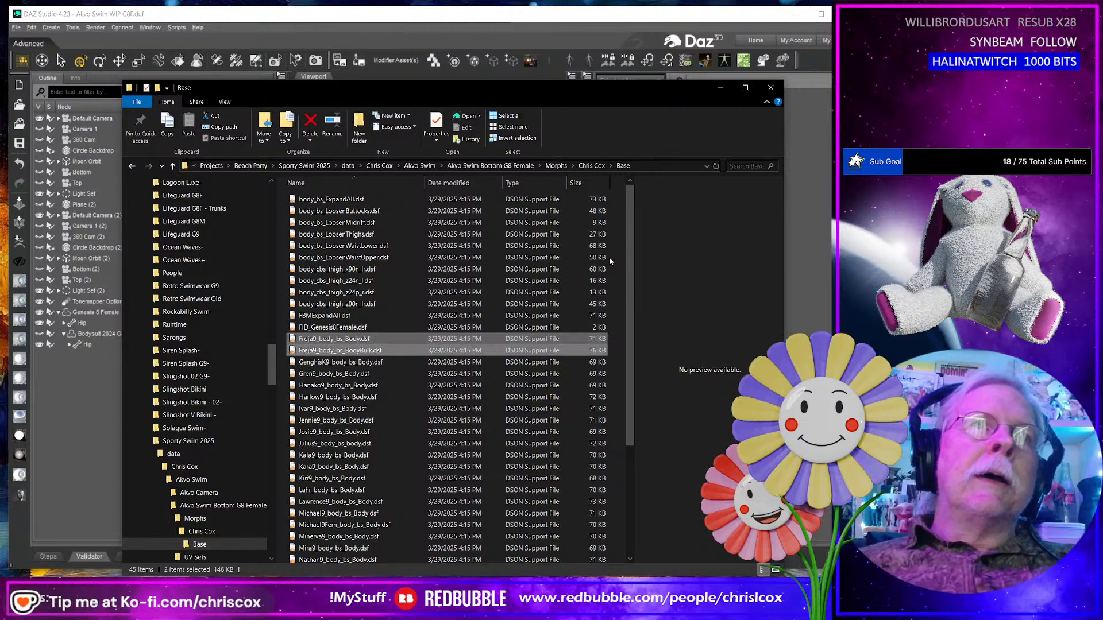
pyautogui.hotkey('shift', 'Down')
pyautogui.hotkey('shift', 'Down')
pyautogui.hotkey('shift', 'Down')
pyautogui.hotkey('shift', 'Down')
pyautogui.hotkey('shift', 'Down')
pyautogui.hotkey('shift', 'Down')
pyautogui.hotkey('shift', 'Down')
pyautogui.hotkey('shift', 'Down')
pyautogui.hotkey('shift', 'Down')
pyautogui.hotkey('shift', 'Down')
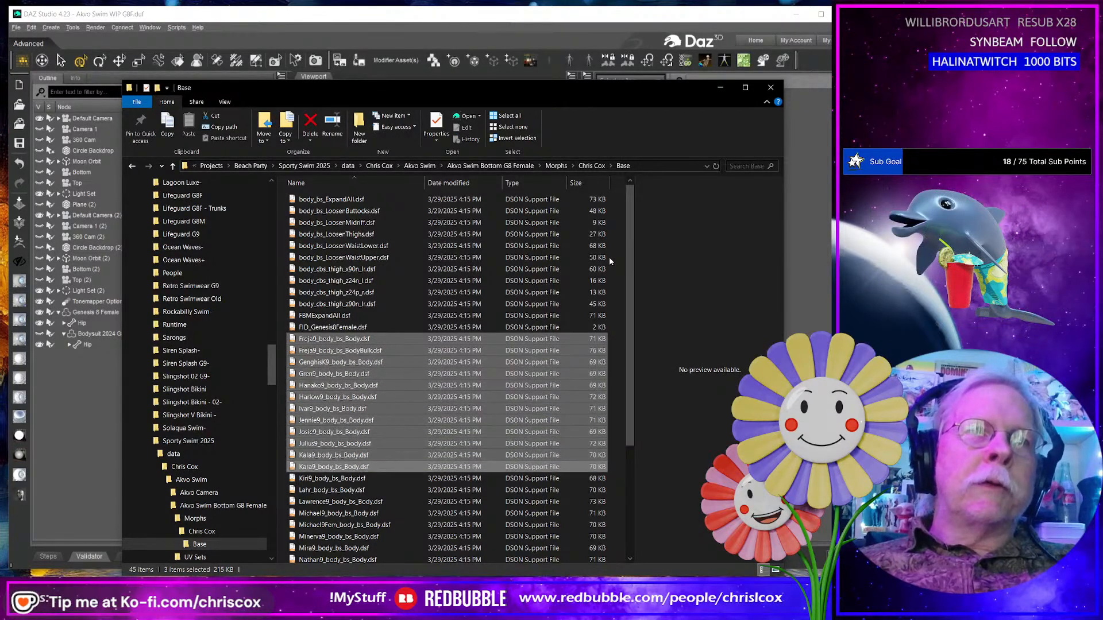
pyautogui.hotkey('shift', 'Down')
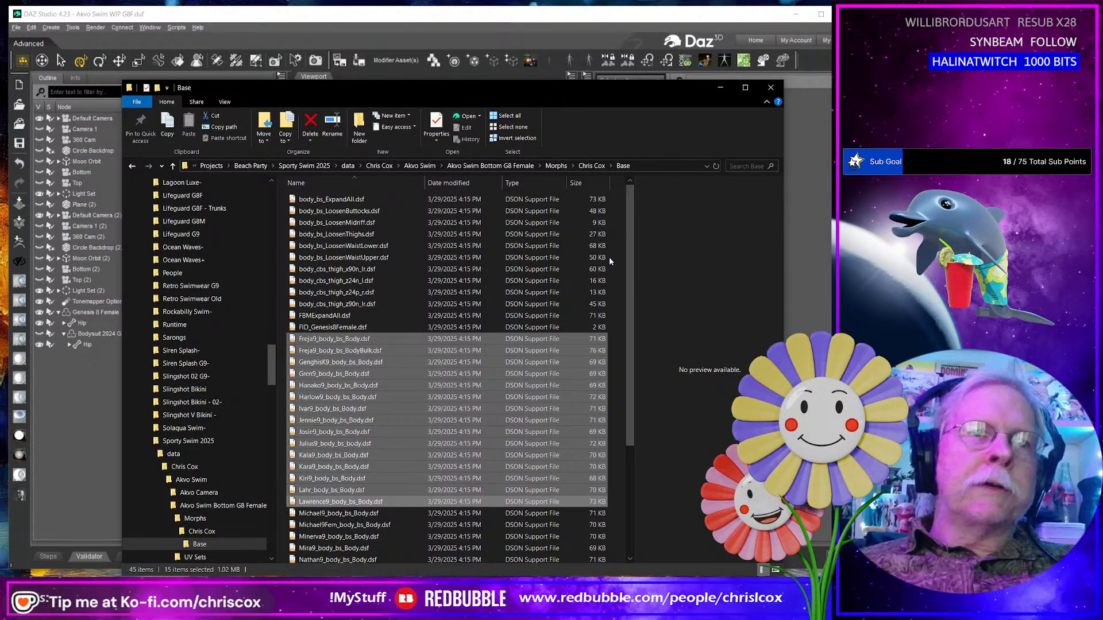
pyautogui.scroll(-4, 609, 260)
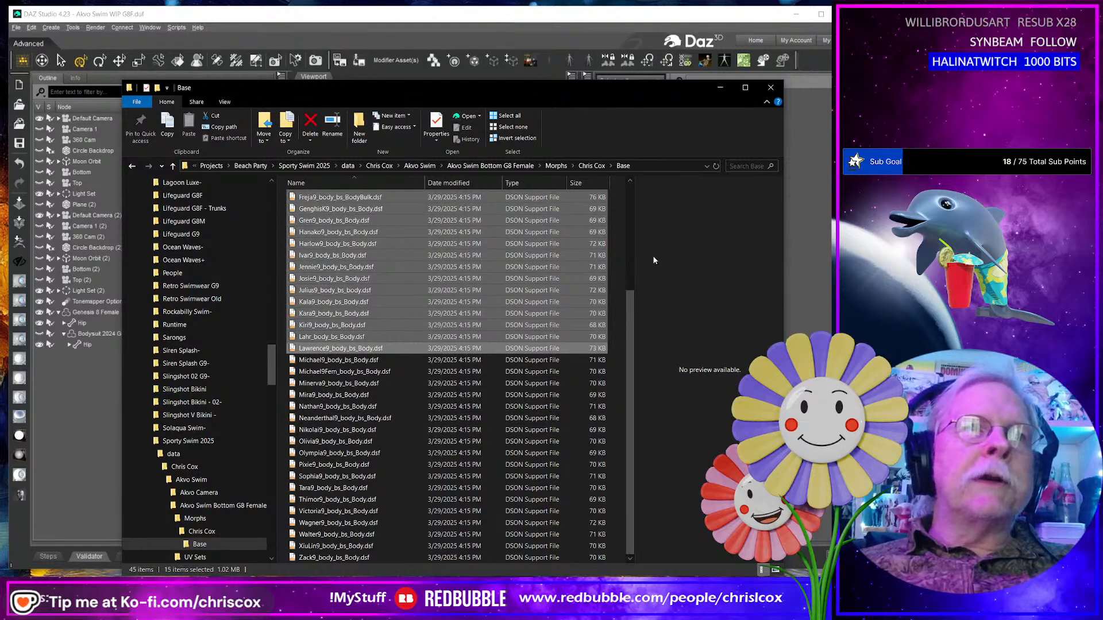
pyautogui.hotkey('shift', 'Down')
pyautogui.hotkey('shift', 'Down')
pyautogui.hotkey('shift', 'Down')
pyautogui.hotkey('shift', 'Down')
pyautogui.hotkey('shift', 'Down')
pyautogui.hotkey('shift', 'Down')
pyautogui.hotkey('shift', 'Down')
pyautogui.hotkey('shift', 'Down')
pyautogui.hotkey('shift', 'Down')
pyautogui.hotkey('shift', 'Down')
pyautogui.hotkey('shift', 'Down')
pyautogui.hotkey('shift', 'Down')
pyautogui.hotkey('shift', 'Down')
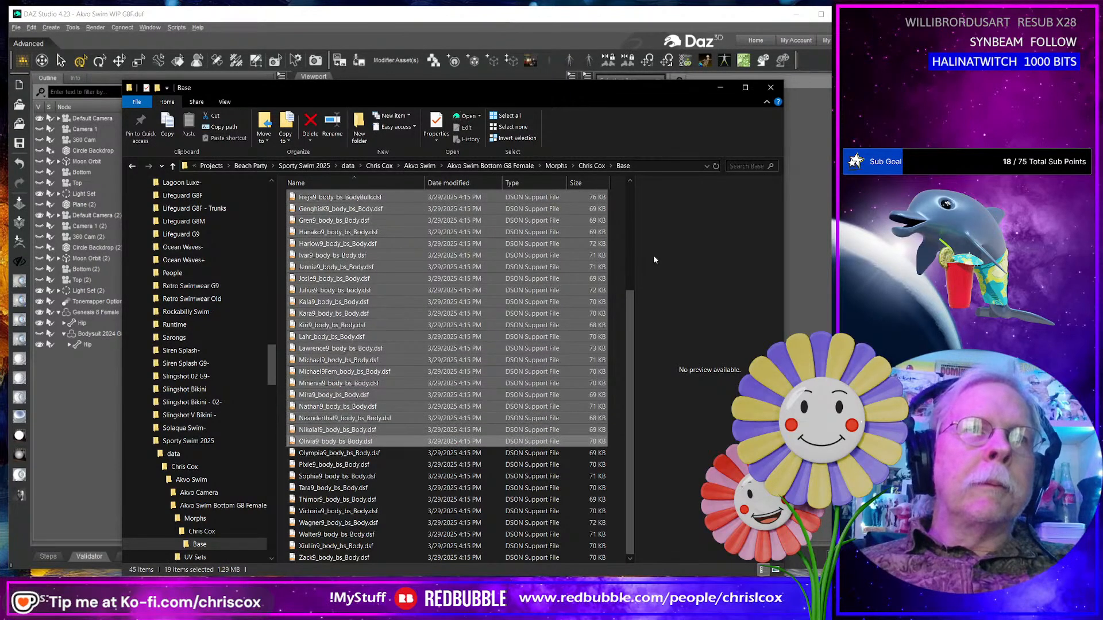
pyautogui.hotkey('shift', 'Down')
pyautogui.hotkey('shift', 'Down')
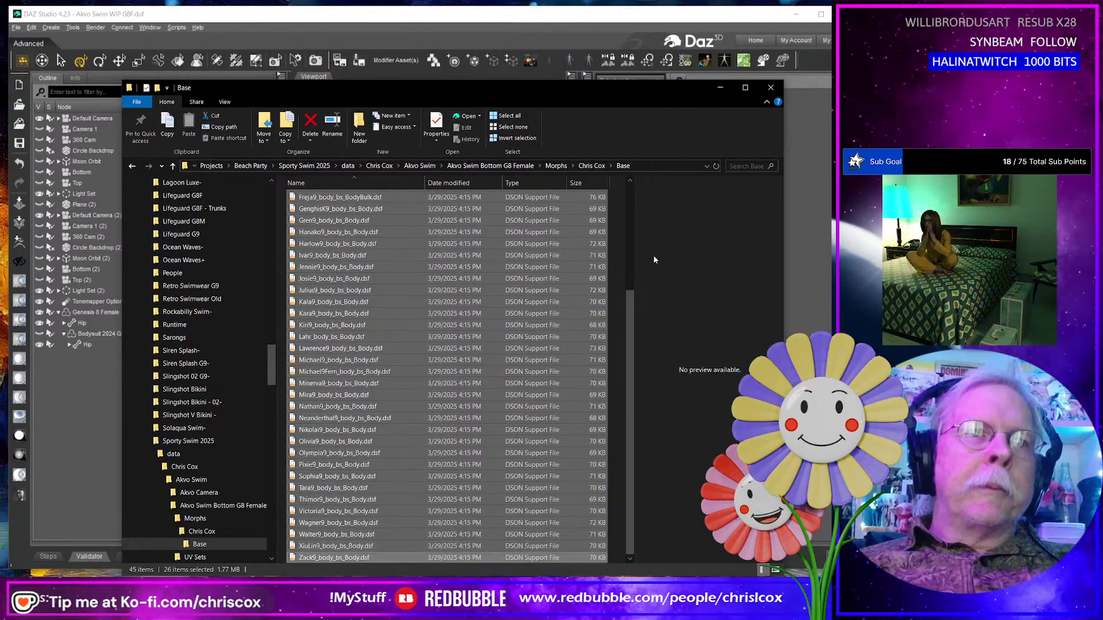
pyautogui.press('Delete')
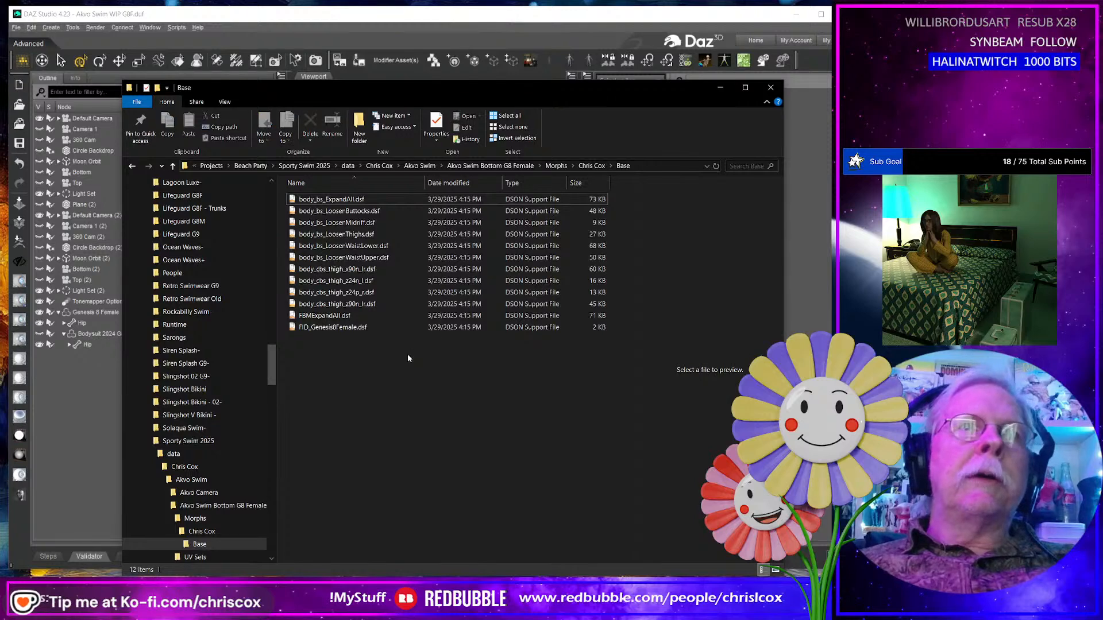
# Open the Base morph folder of Akvo Swim Top G8 Female through its Morphs and author folders.
pyautogui.scroll(-3, 246, 518)
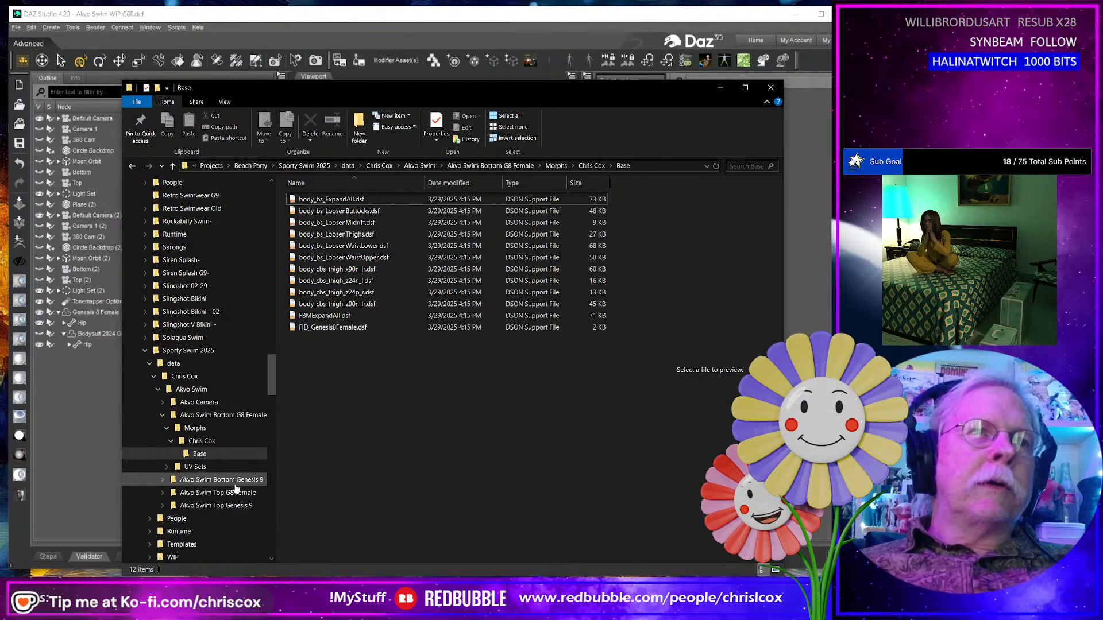
pyautogui.click(244, 495)
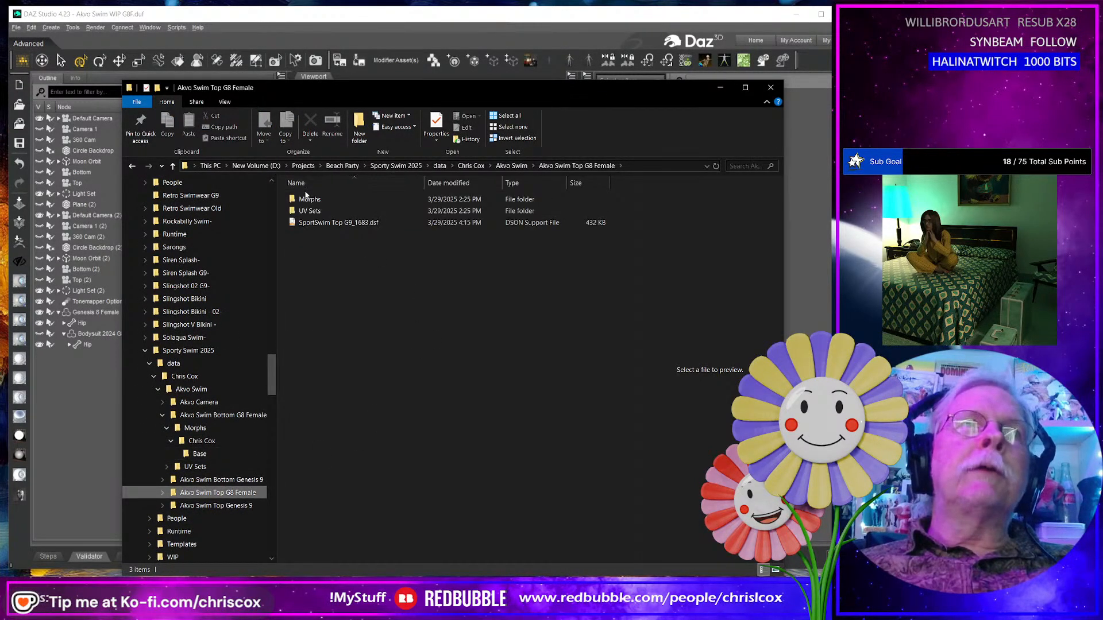
pyautogui.click(310, 199)
pyautogui.doubleClick(310, 199)
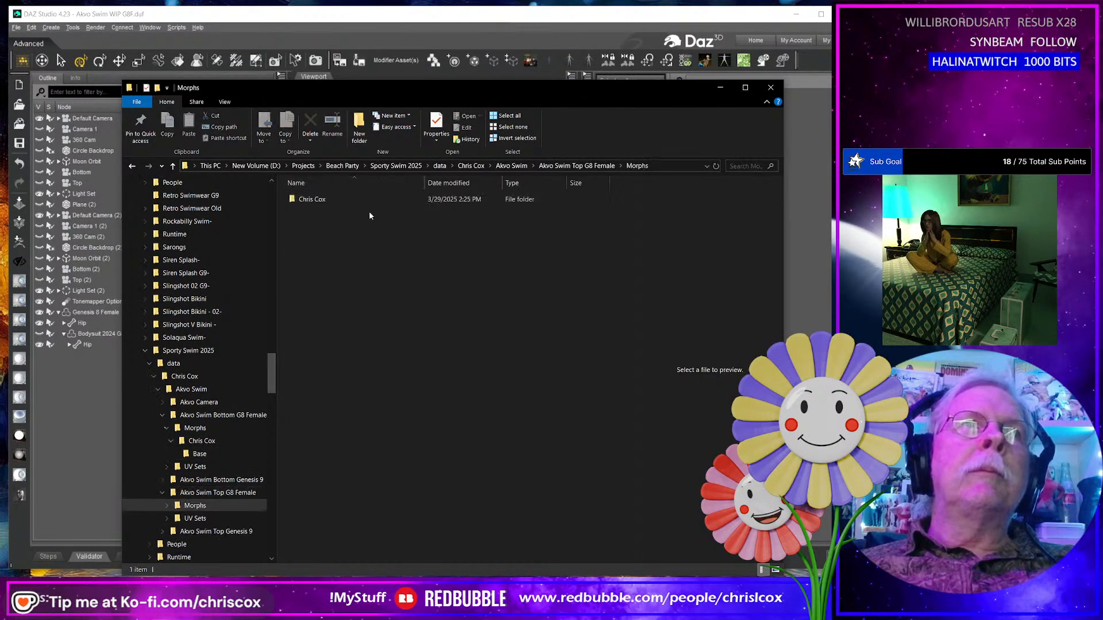
pyautogui.doubleClick(325, 199)
pyautogui.doubleClick(328, 198)
# Delete the top's morph files from Ally9_body_bs_Body.dsf through BaseMasculine_body_bs_Body.dsf in its Base morph folder.
pyautogui.click(331, 200)
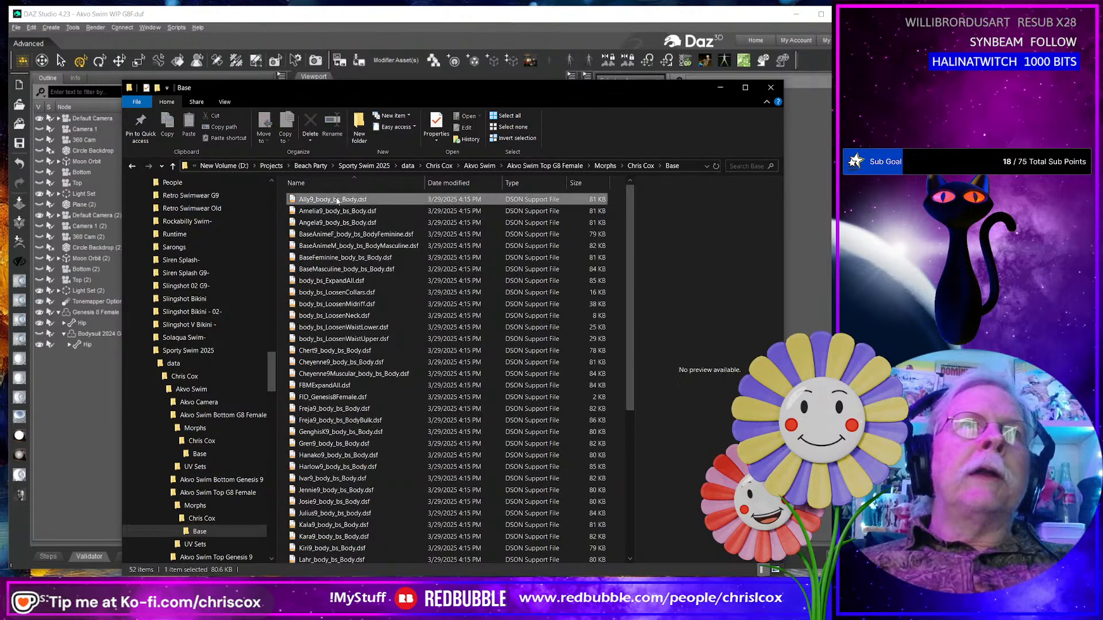
pyautogui.hotkey('shift', 'Down')
pyautogui.hotkey('shift', 'Down')
pyautogui.hotkey('shift', 'Down')
pyautogui.hotkey('shift', 'Down')
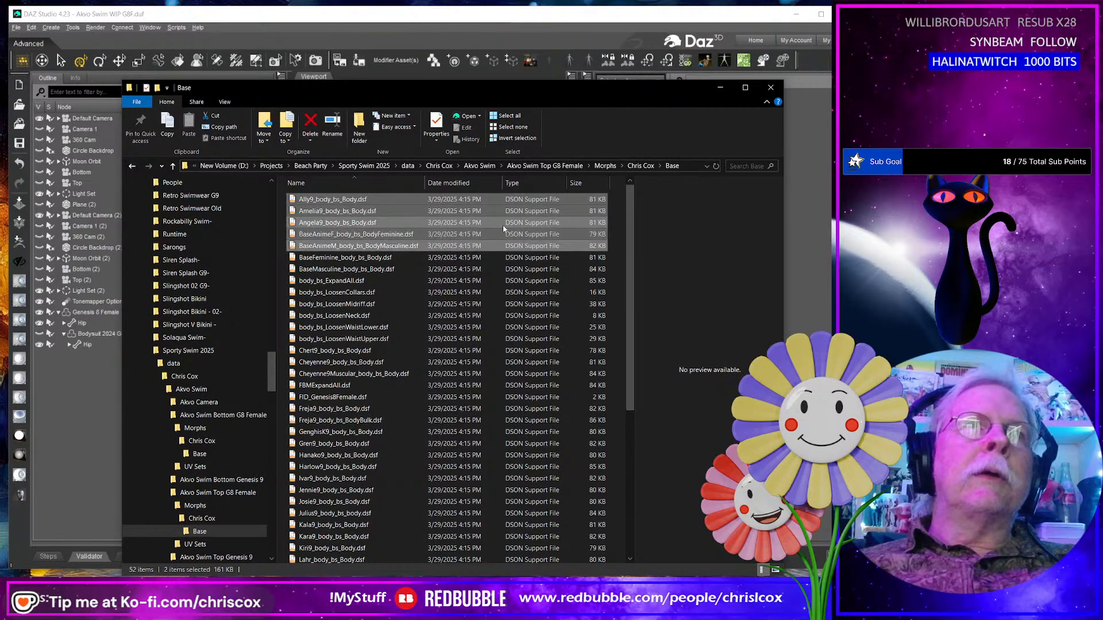
pyautogui.hotkey('shift', 'Down')
pyautogui.hotkey('shift', 'Down')
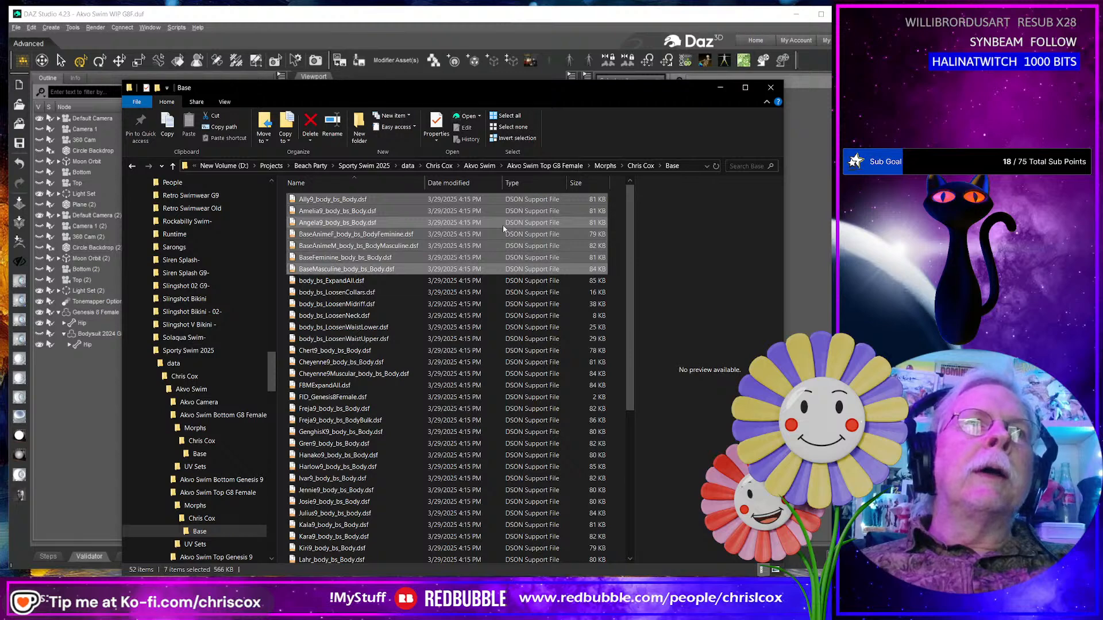
pyautogui.press('Delete')
pyautogui.press('space')
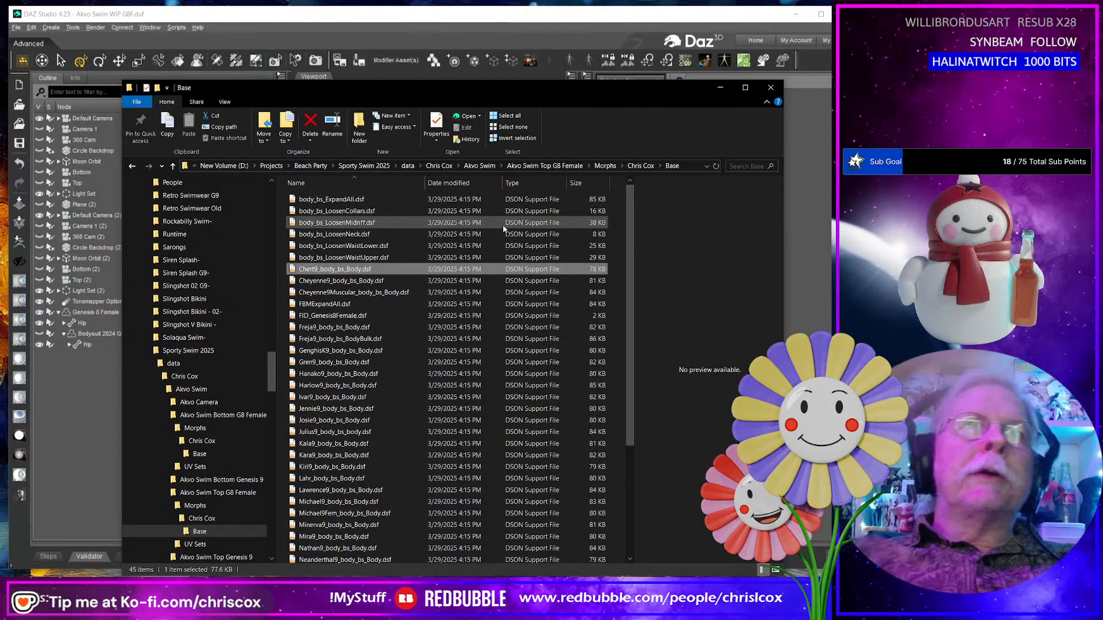
# Delete the top's Chert9, Cheyenne9 and Cheyenne9Muscular body morph files.
pyautogui.hotkey('shift', 'Down')
pyautogui.hotkey('shift', 'Down')
pyautogui.hotkey('shift', 'Down')
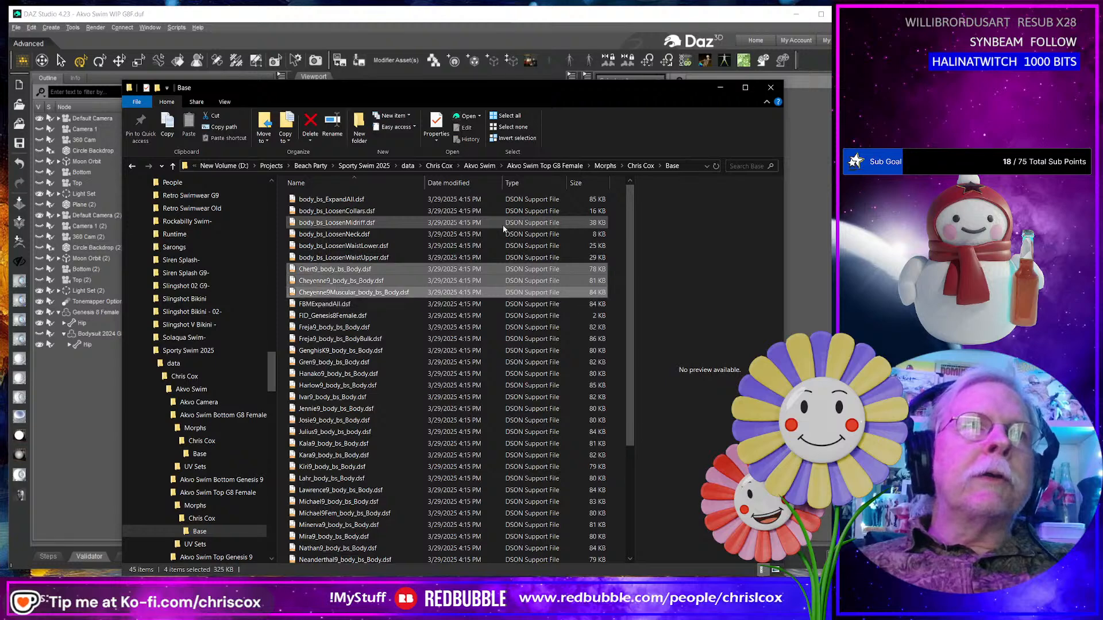
pyautogui.press('Delete')
pyautogui.press('space')
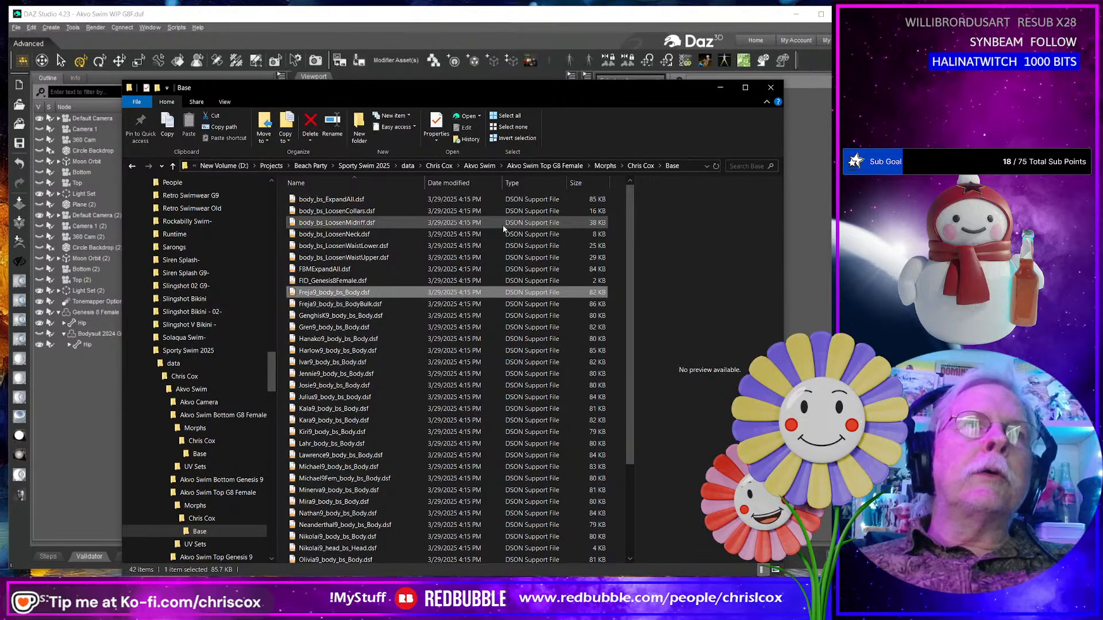
# Delete the top's morph files from Freja9_body_bs_Body.dsf through Zack9_body_bs_Body.dsf.
pyautogui.scroll(-4, 503, 229)
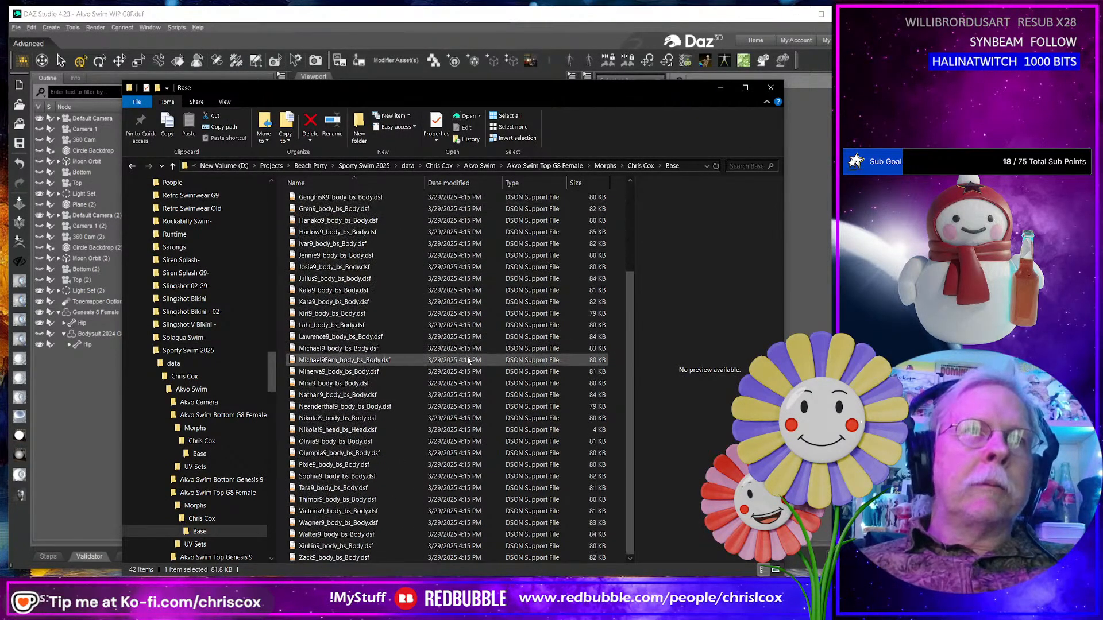
pyautogui.keyDown('shift'); pyautogui.click(392, 557); pyautogui.keyUp('shift')
pyautogui.press('Delete')
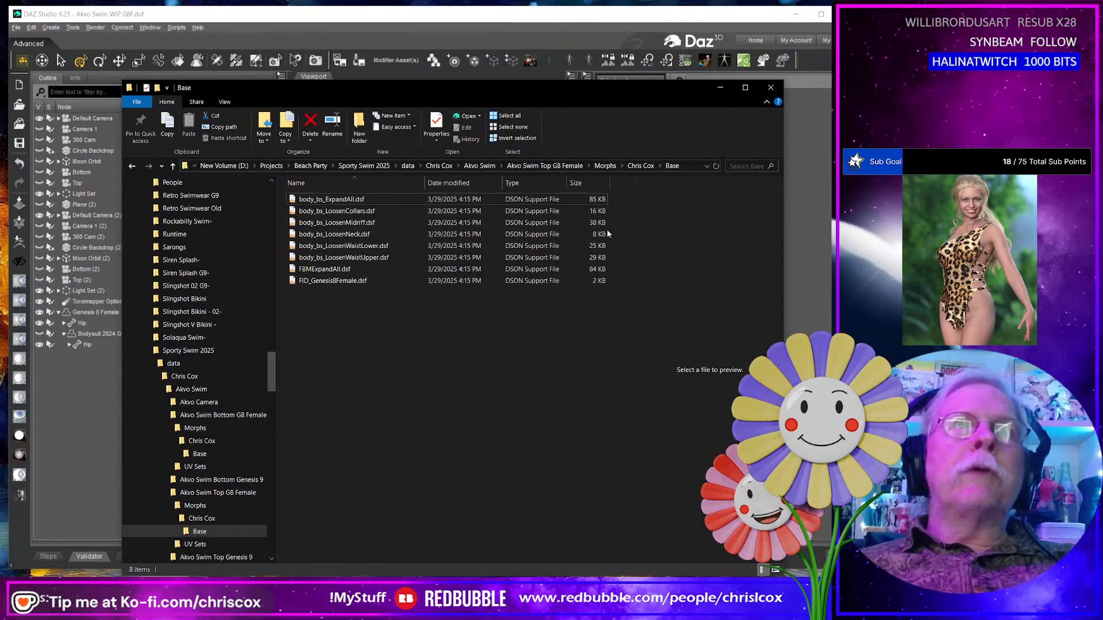
# Switch to DAZ Studio and load Akvo Swim Bottom G8 Female and Akvo Swim Top G8 Female into the scene.
pyautogui.click(587, 20)
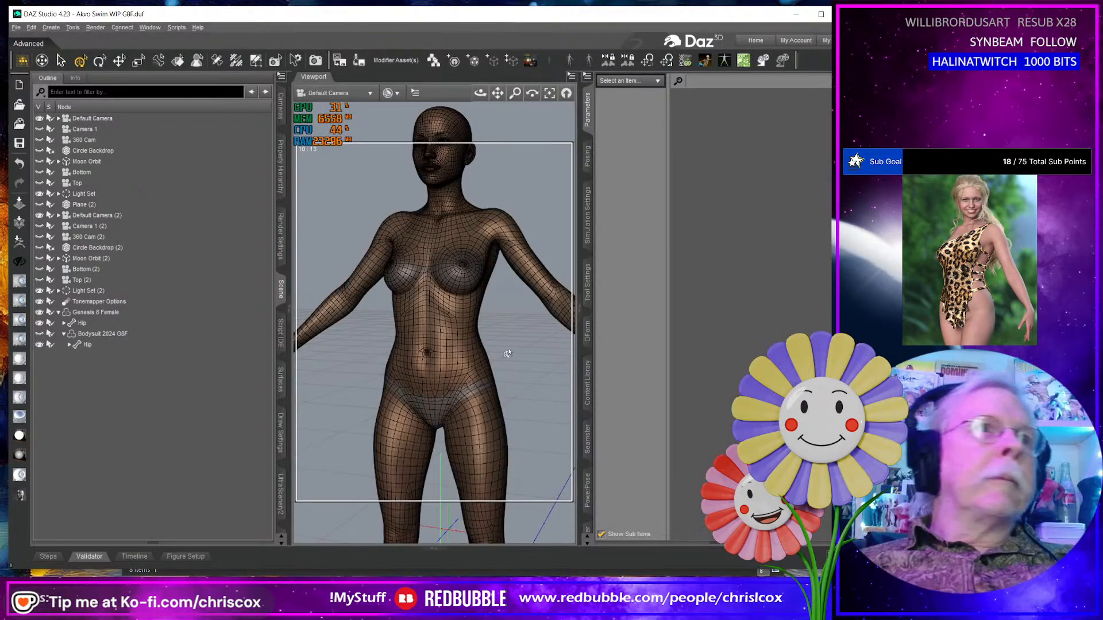
pyautogui.click(588, 382)
pyautogui.doubleClick(690, 335)
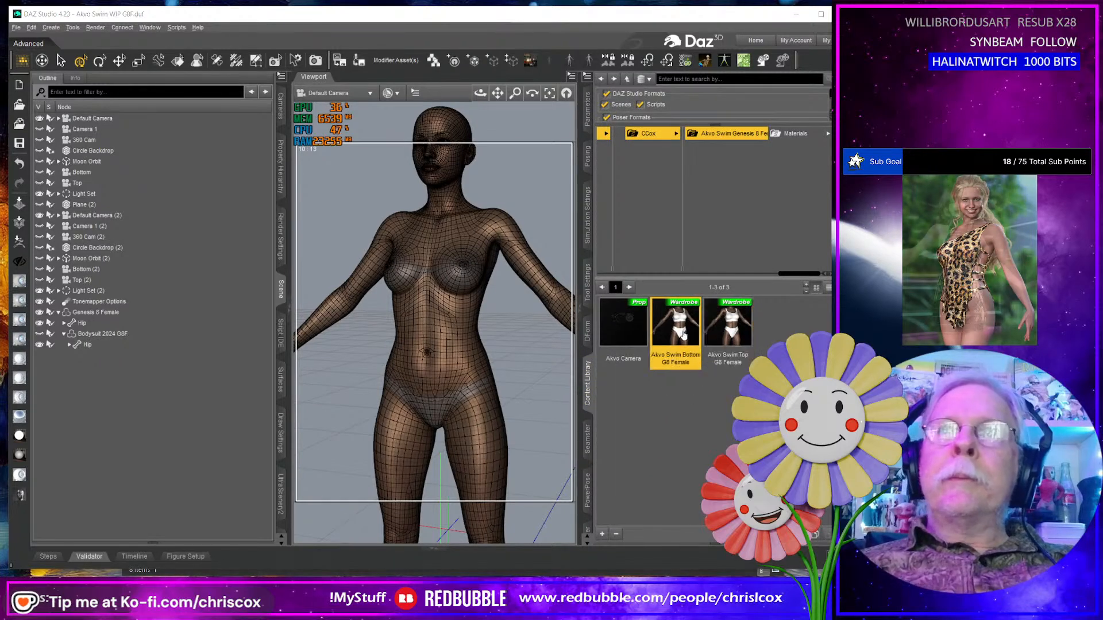
pyautogui.doubleClick(725, 361)
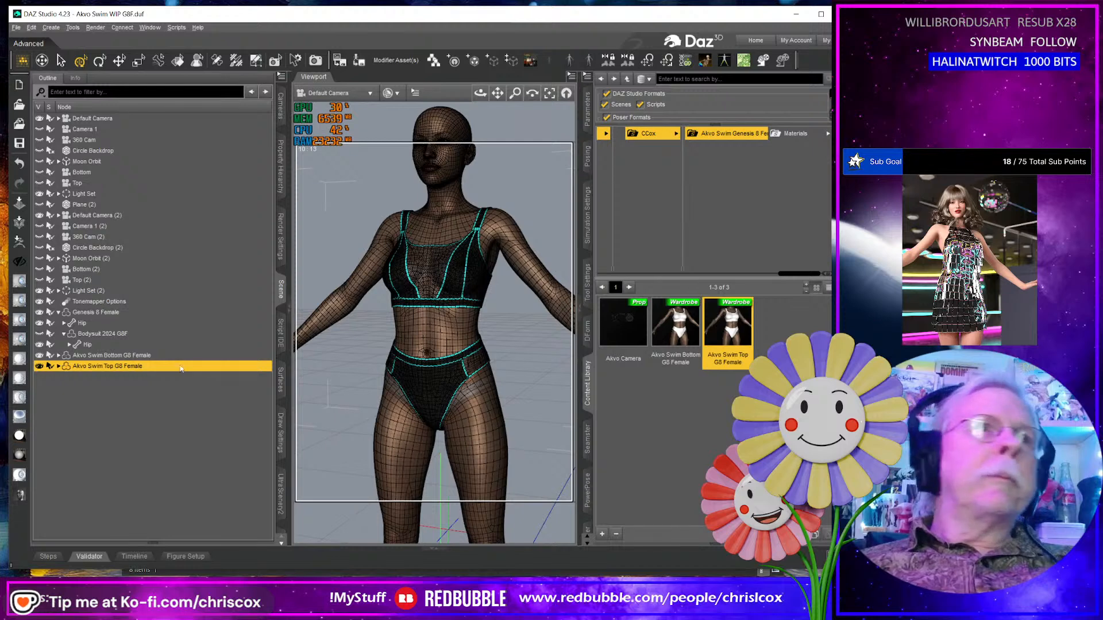
# Fit Akvo Swim Bottom G8 Female to Bodysuit 2024 G8F, parented to its target, and turn off parameter edit mode.
pyautogui.click(127, 356)
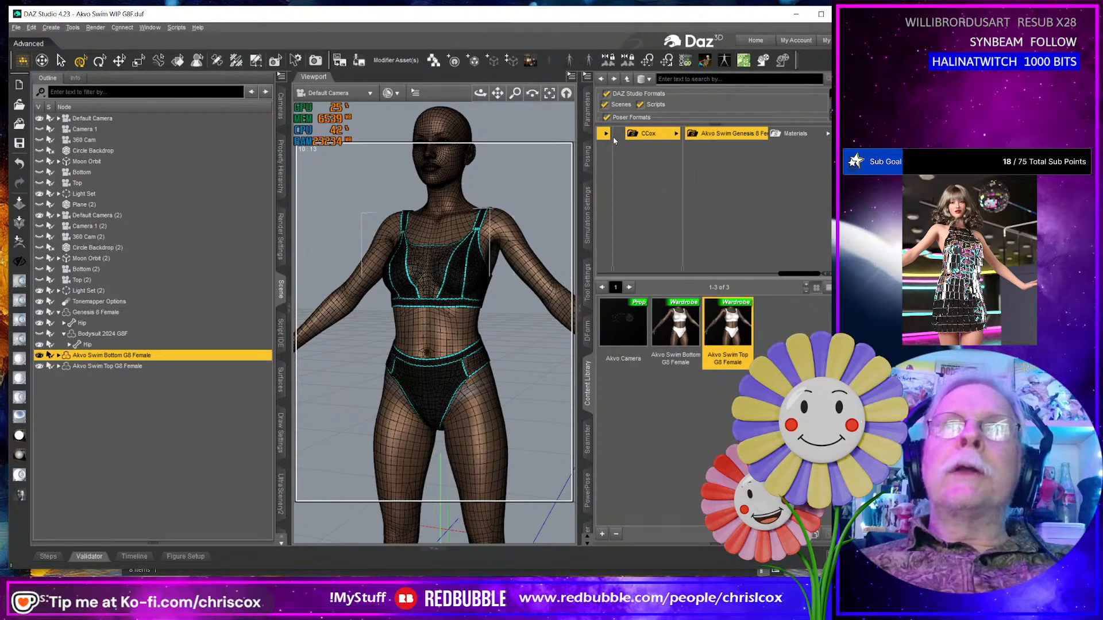
pyautogui.click(587, 111)
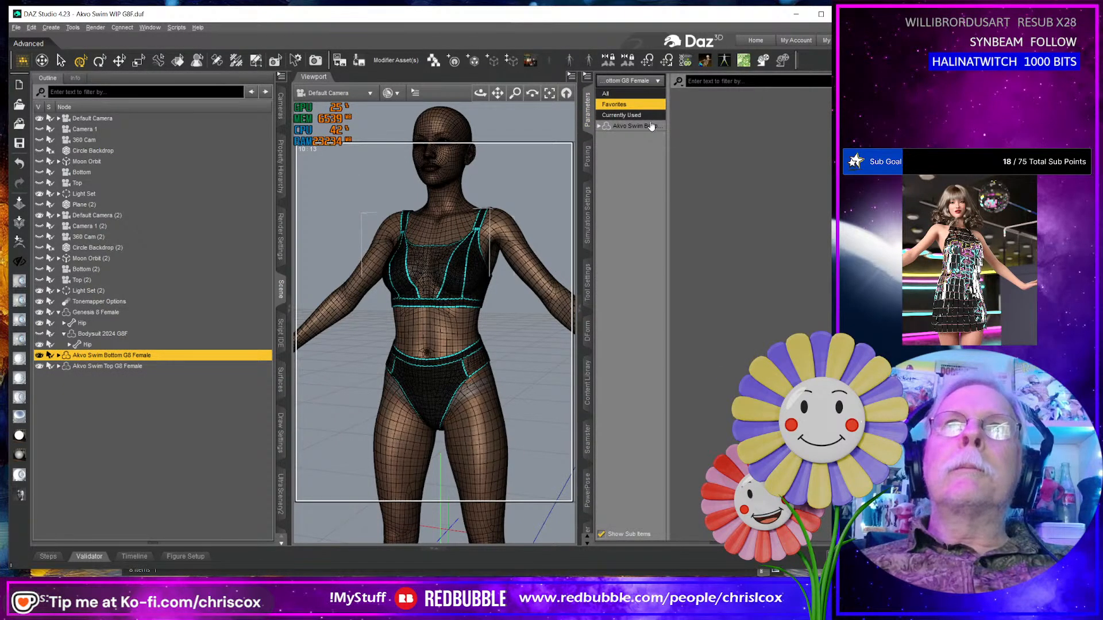
pyautogui.click(651, 126)
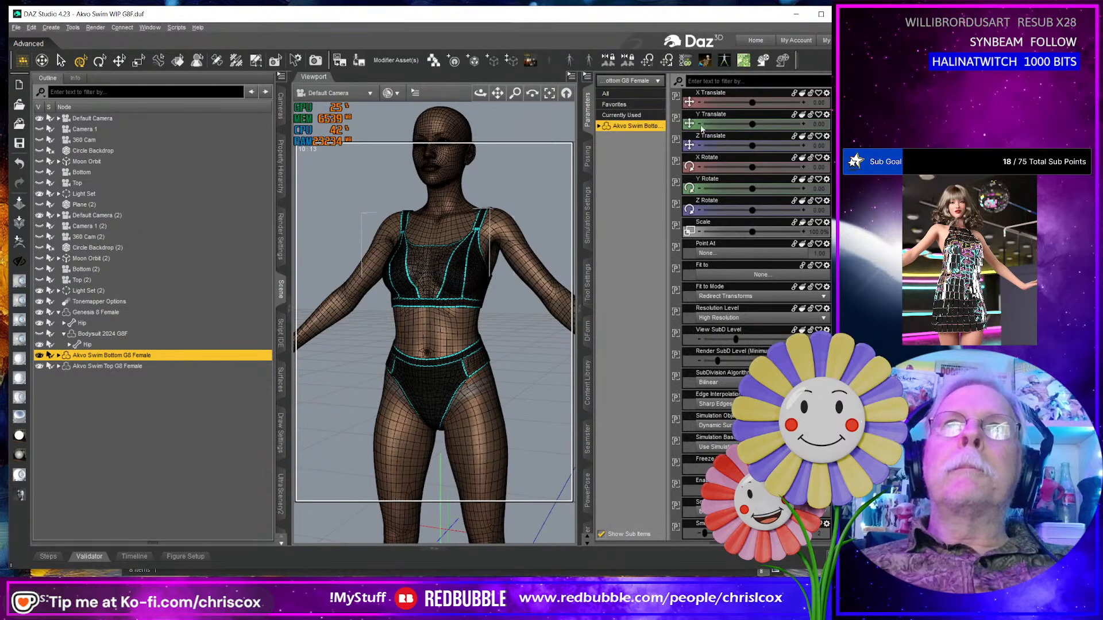
pyautogui.click(744, 274)
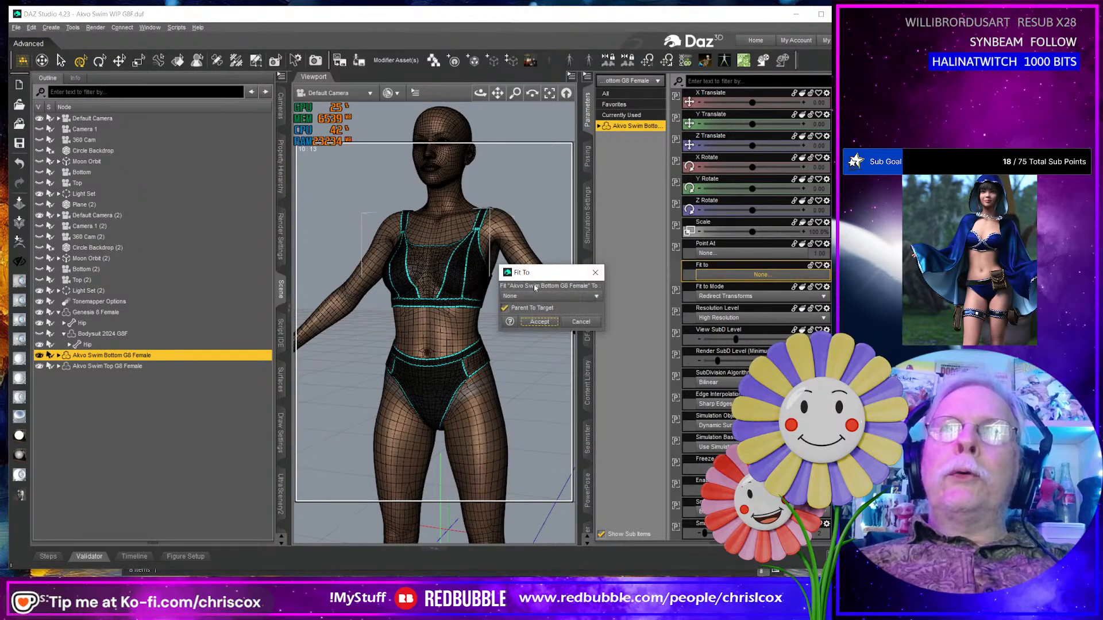
pyautogui.click(533, 296)
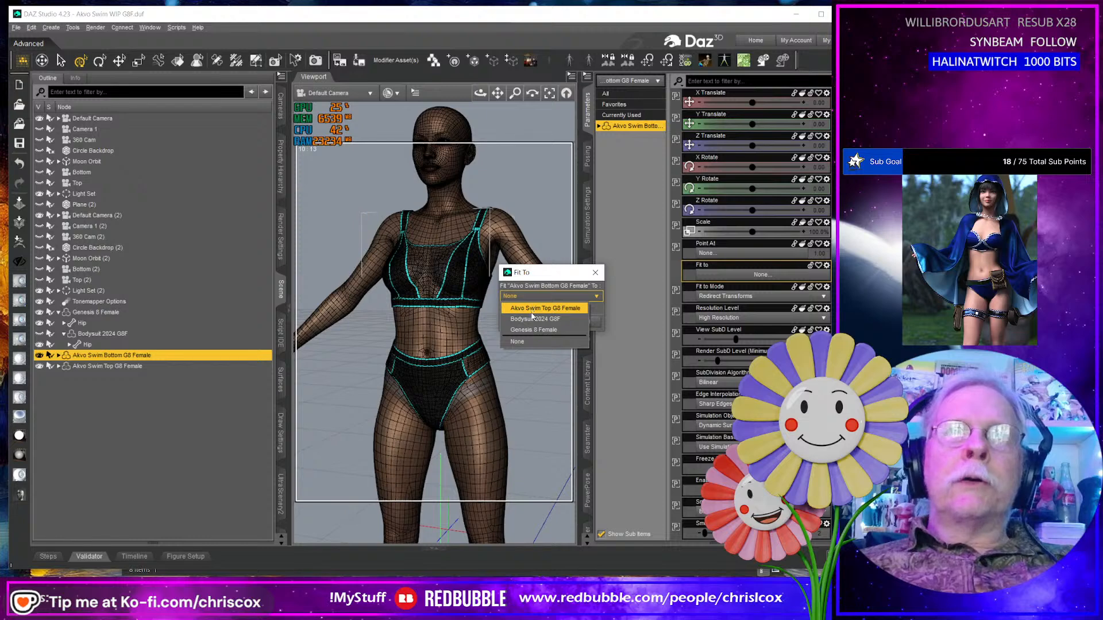
pyautogui.click(534, 319)
pyautogui.click(534, 321)
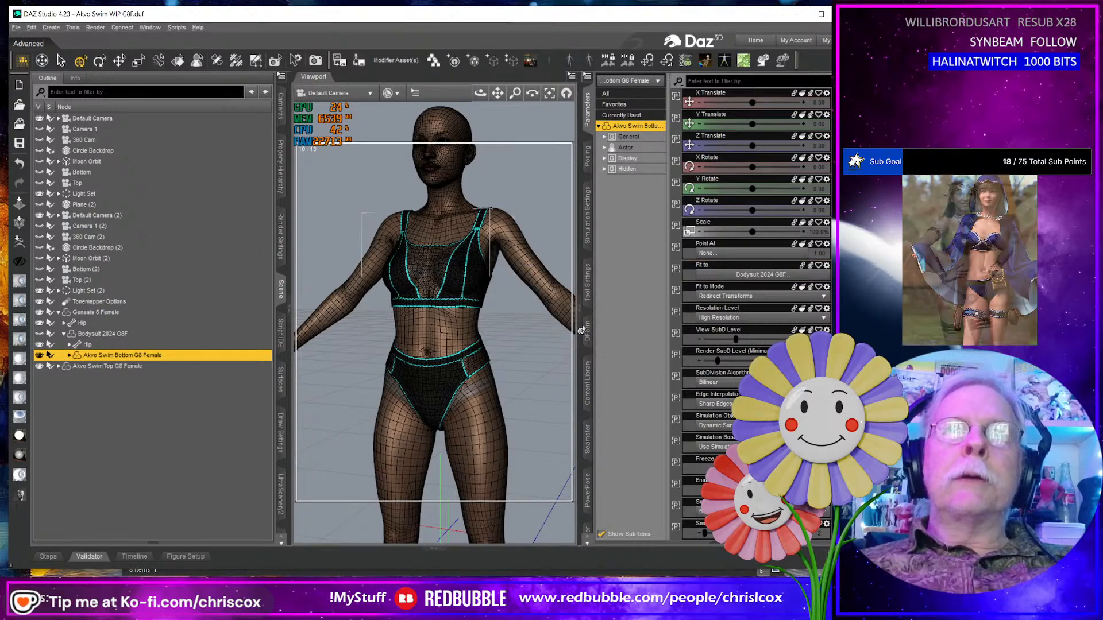
pyautogui.rightClick(634, 284)
pyautogui.click(643, 288)
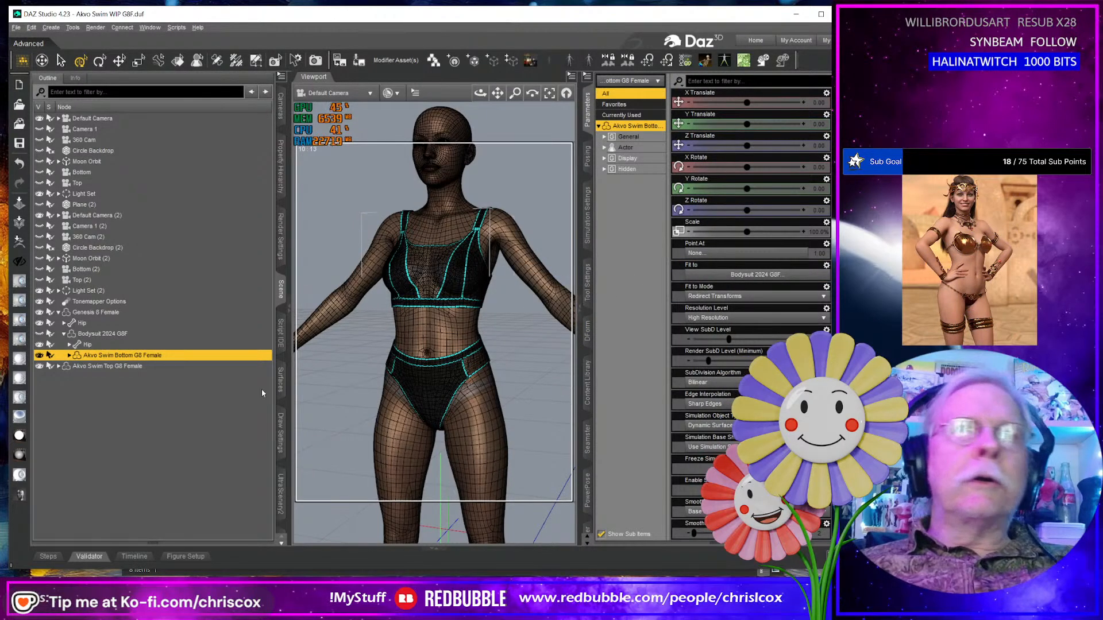
# Fit Akvo Swim Top G8 Female to Bodysuit 2024 G8F, parented to its target.
pyautogui.click(153, 369)
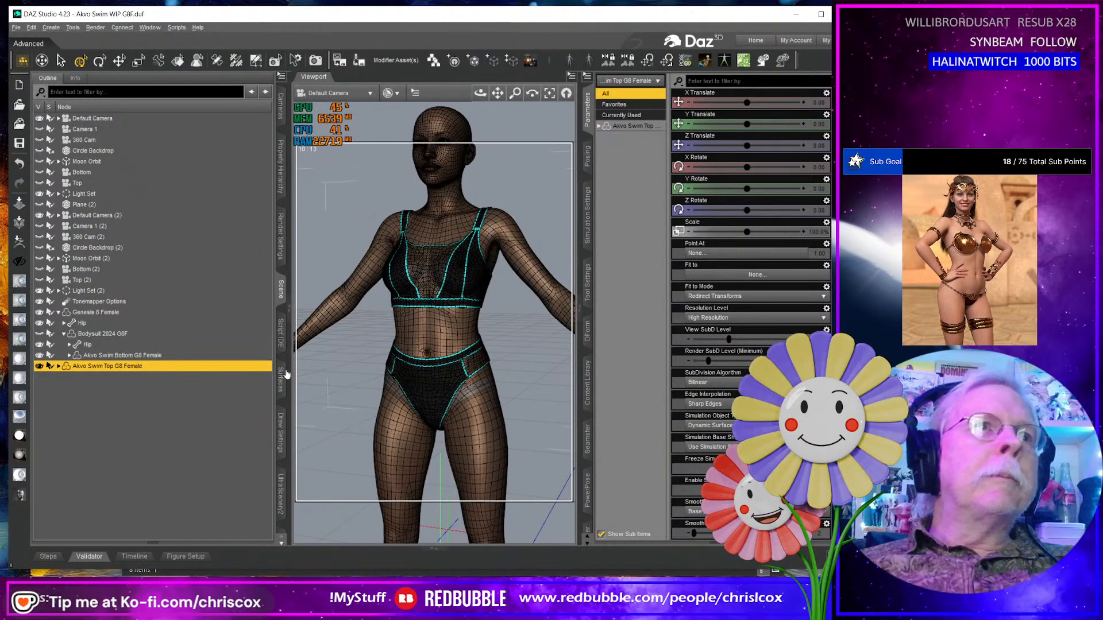
pyautogui.click(755, 275)
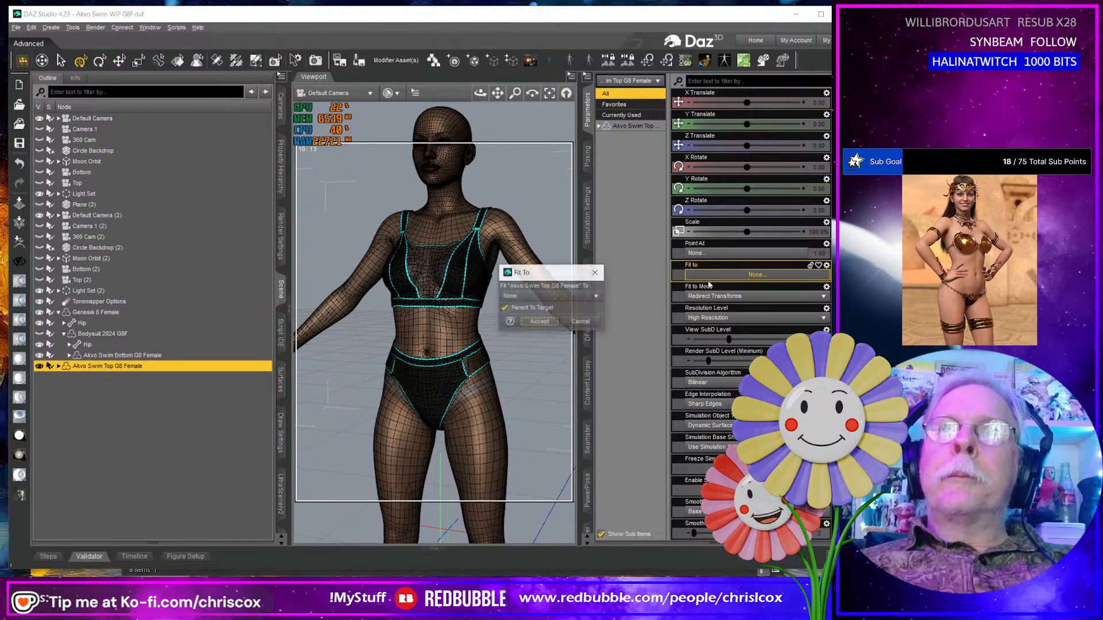
pyautogui.click(553, 297)
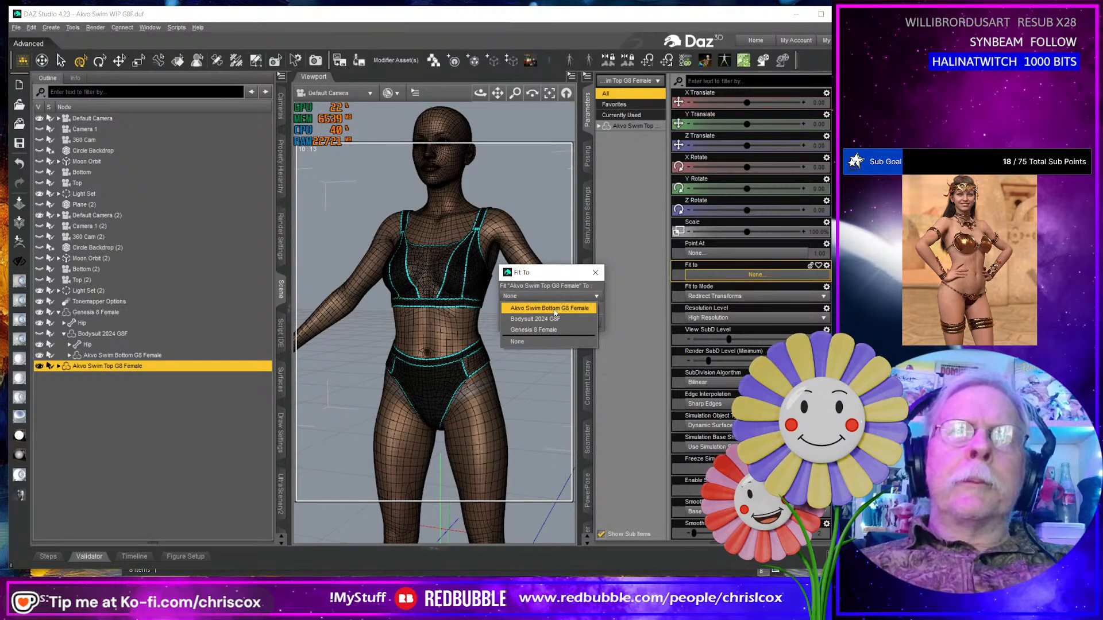
pyautogui.click(550, 320)
pyautogui.click(538, 321)
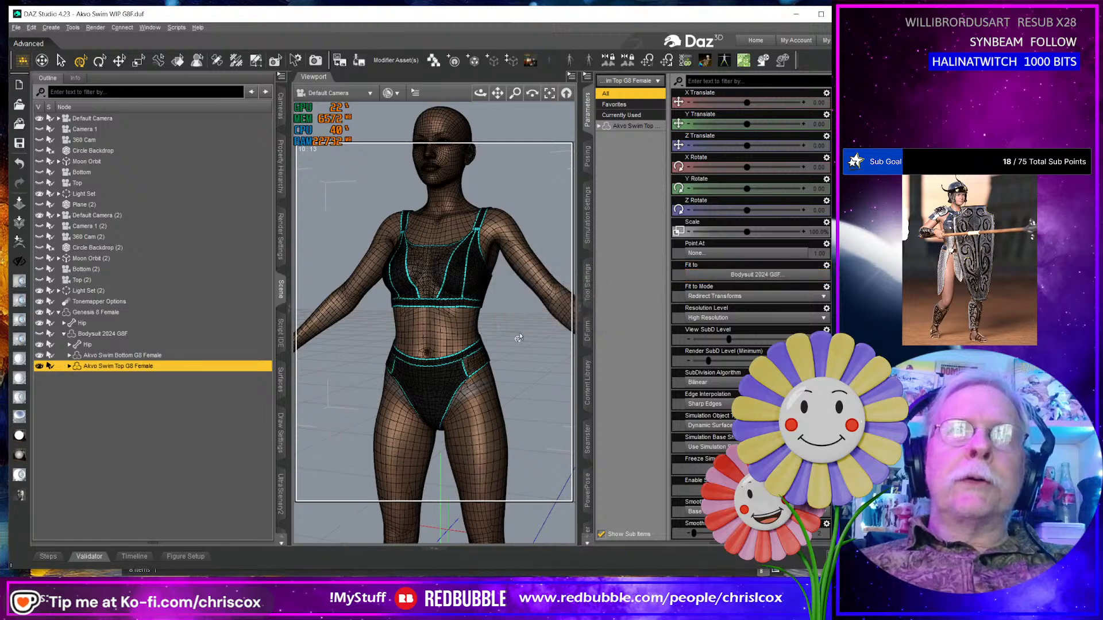
# Toggle the visibility of Bodysuit 2024 G8F on and off, restoring the swim bottom and top to view.
pyautogui.moveTo(501, 351)
pyautogui.mouseDown(button='middle')
pyautogui.moveTo(513, 347)
pyautogui.moveTo(494, 342)
pyautogui.moveTo(510, 338)
pyautogui.mouseUp(button='middle')
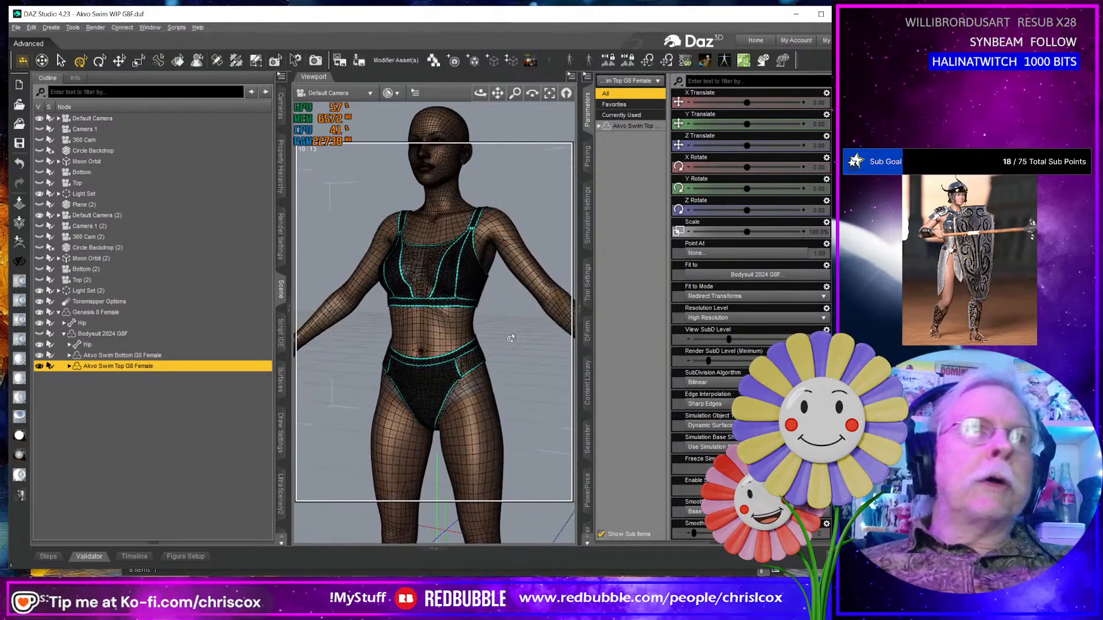
pyautogui.click(40, 333)
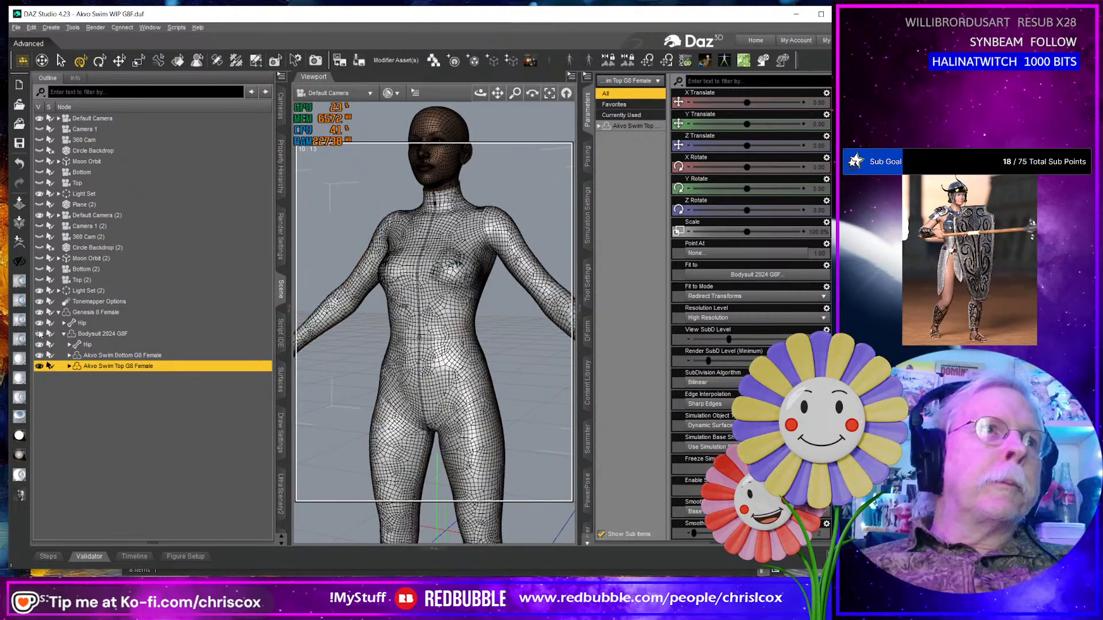
pyautogui.click(40, 333)
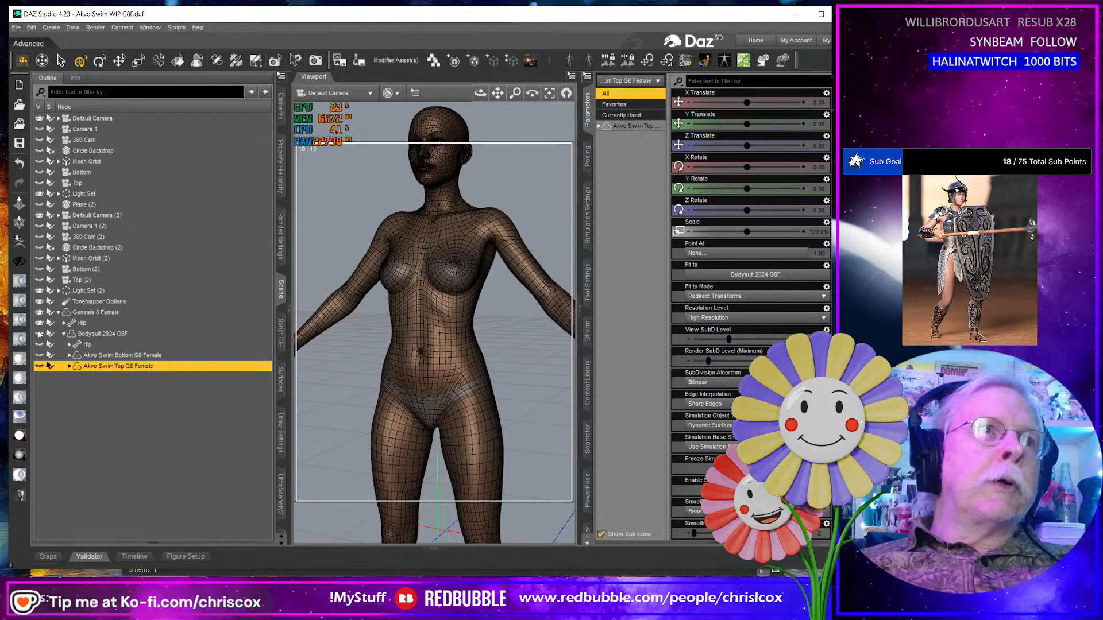
pyautogui.click(40, 355)
pyautogui.click(40, 366)
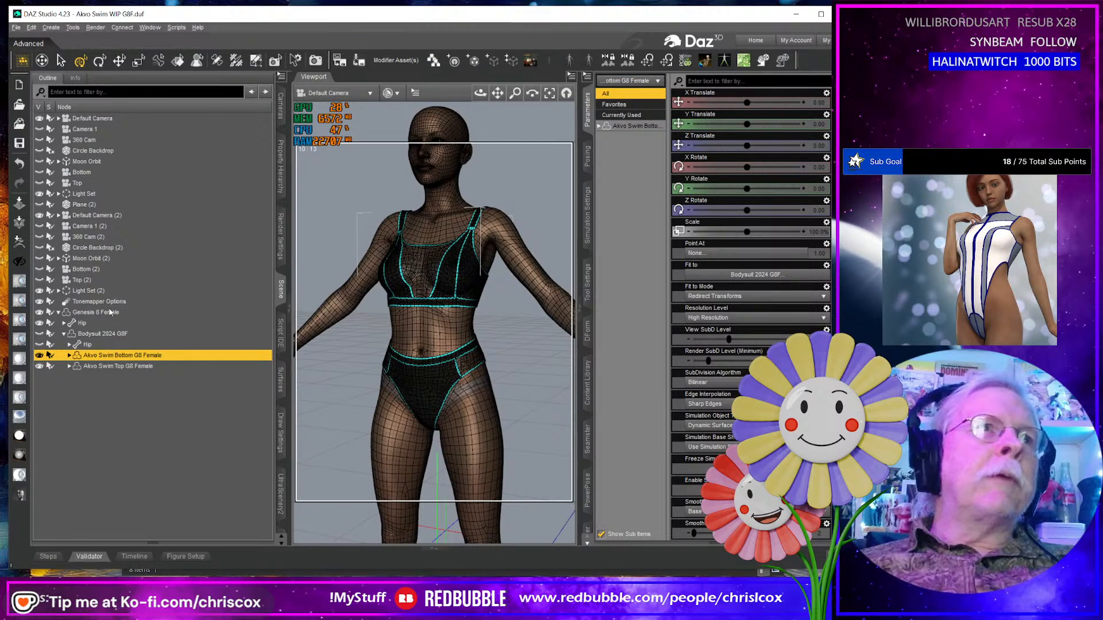
# Test the Genesis 8 Female's favorite Breasts Cleavage, Diameter, Heavy and Implants morphs at full strength, undoing each one.
pyautogui.click(143, 311)
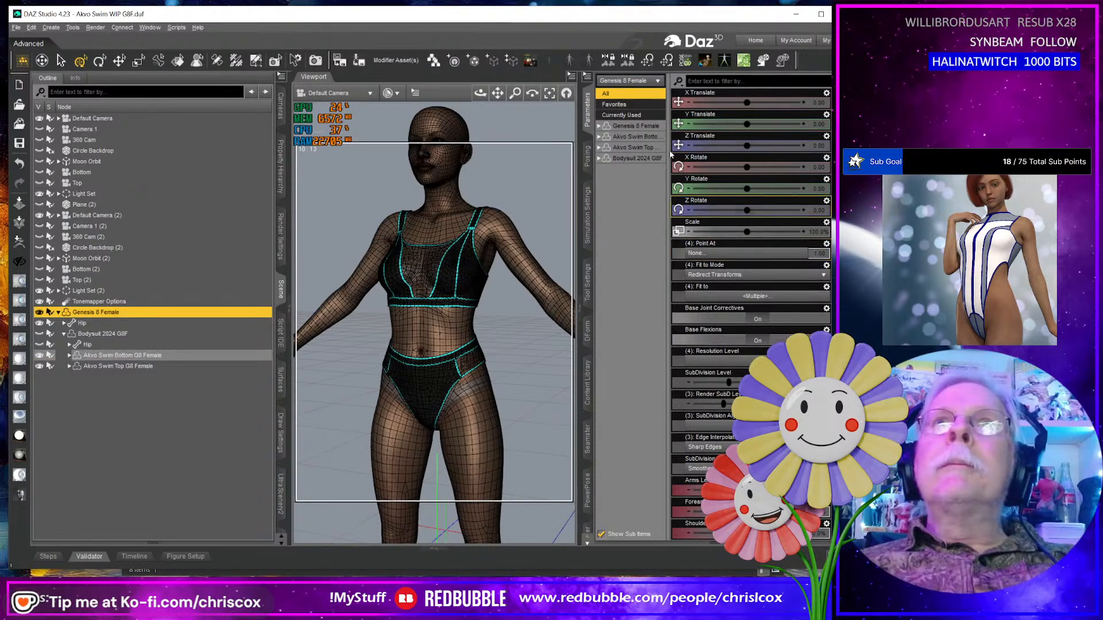
pyautogui.click(615, 105)
pyautogui.moveTo(694, 102); pyautogui.dragTo(803, 102)
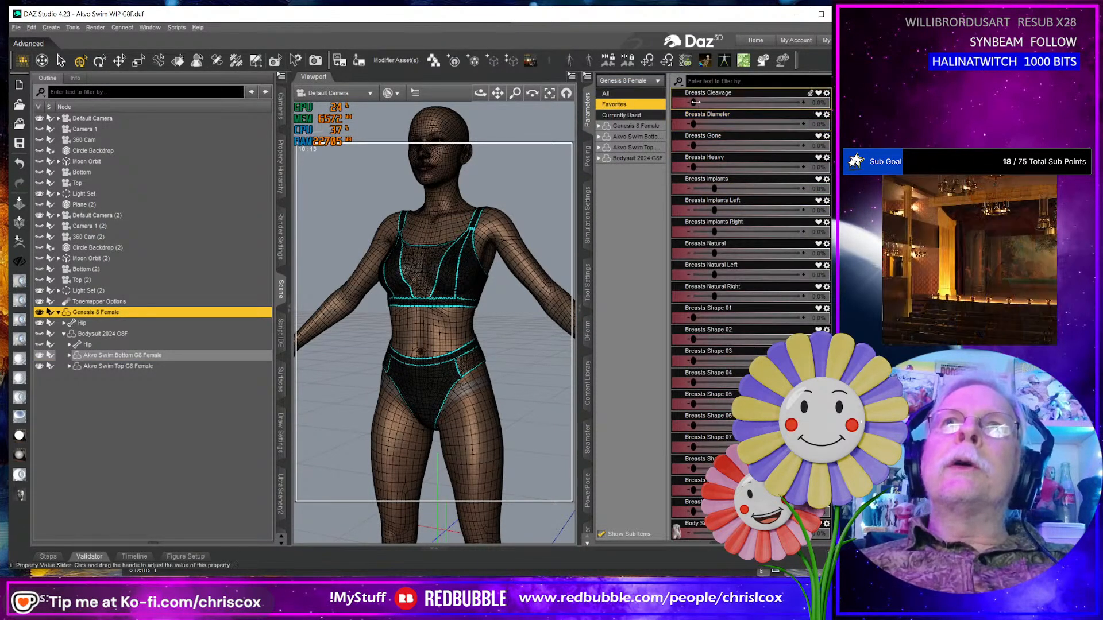
pyautogui.hotkey('ctrl', 'z')
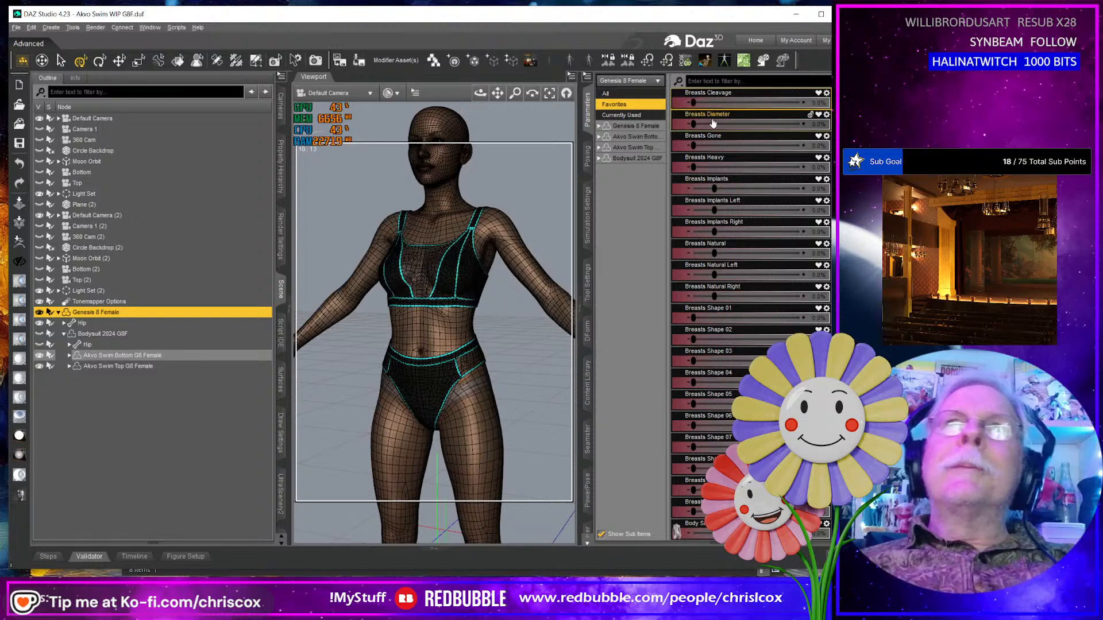
pyautogui.moveTo(693, 124); pyautogui.dragTo(803, 124)
pyautogui.hotkey('ctrl', 'z')
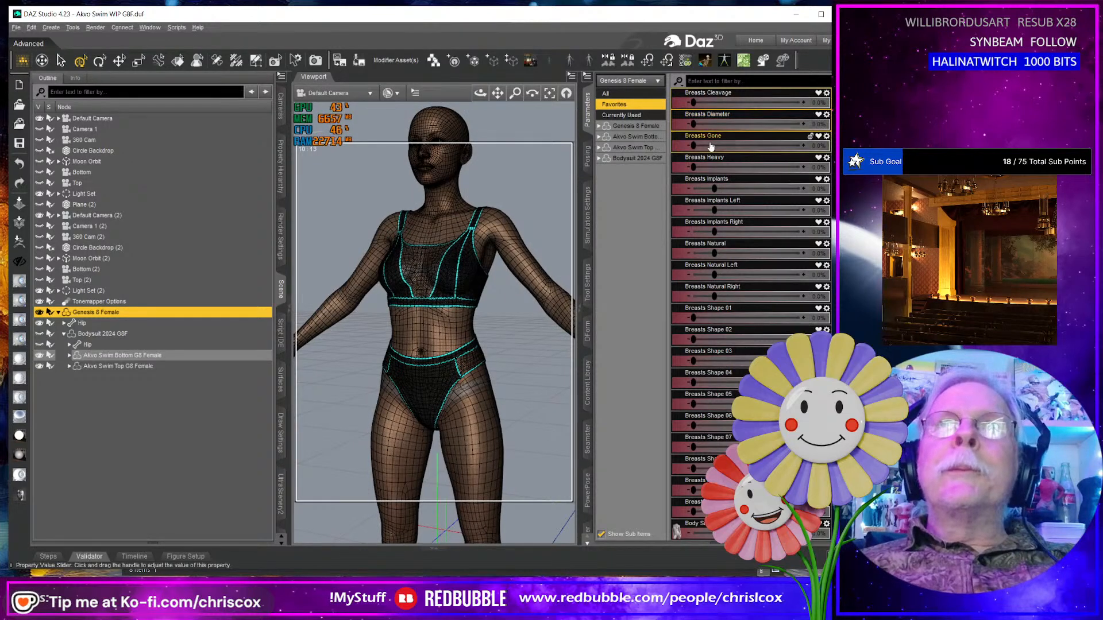
pyautogui.moveTo(693, 167); pyautogui.dragTo(803, 167)
pyautogui.hotkey('ctrl', 'z')
pyautogui.moveTo(713, 188); pyautogui.dragTo(812, 187)
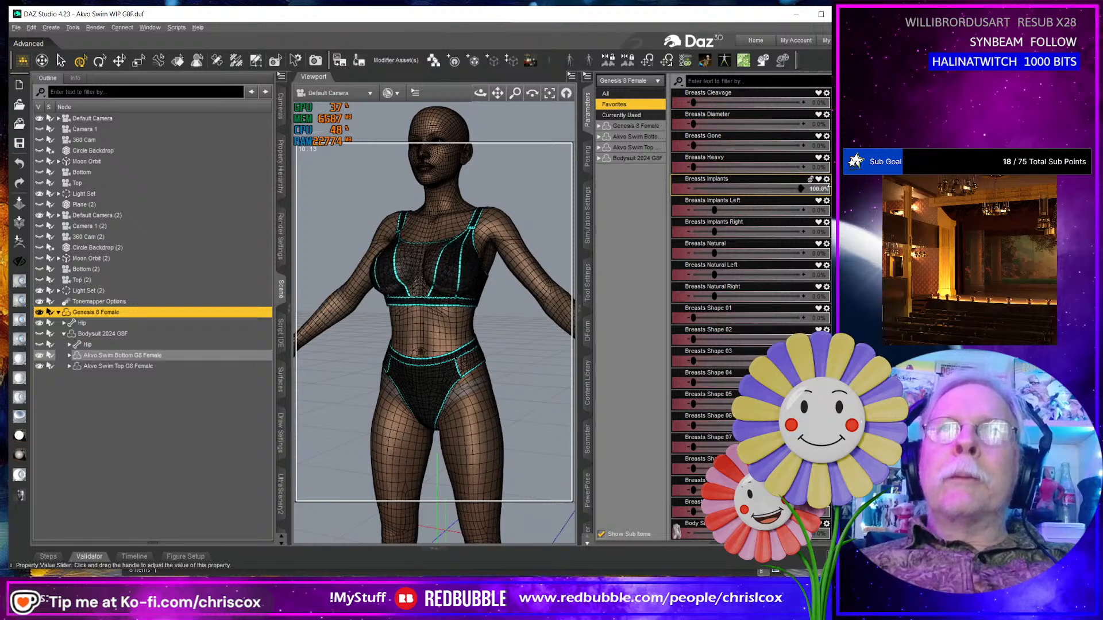
pyautogui.hotkey('ctrl', 'z')
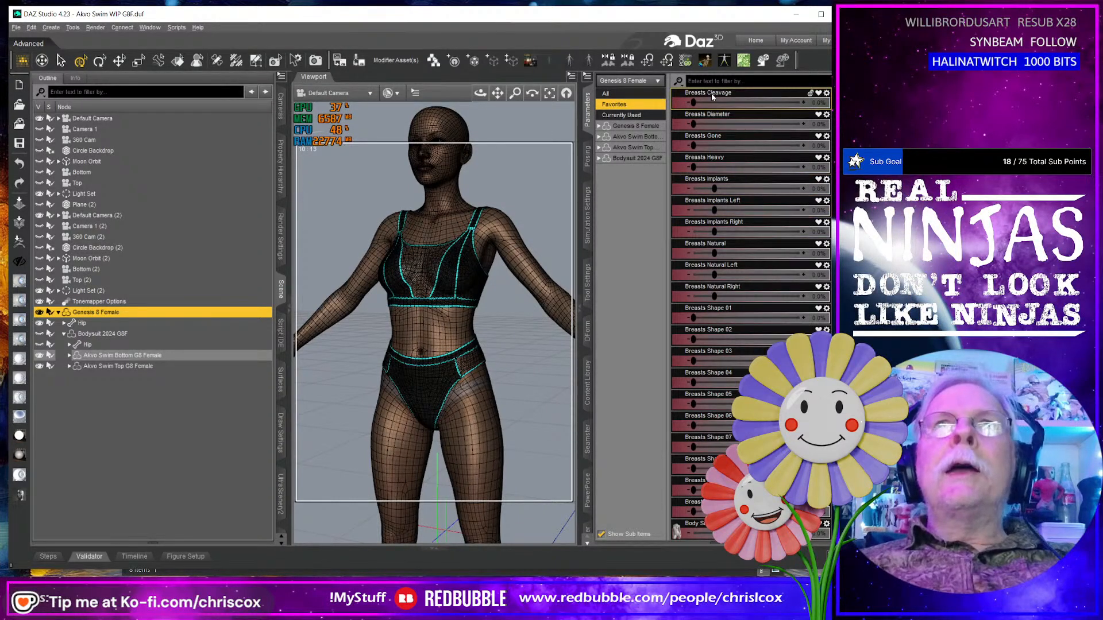
# Turn on parameter edit mode for the Genesis 8 Female's favorite morphs.
pyautogui.scroll(-5, 746, 340)
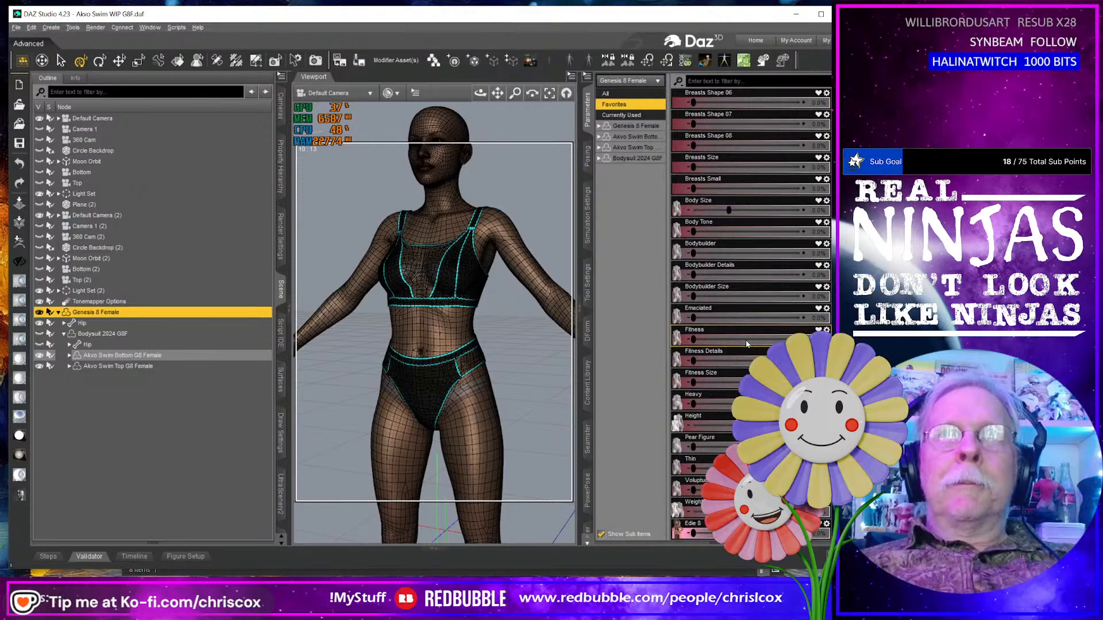
pyautogui.scroll(-6, 746, 343)
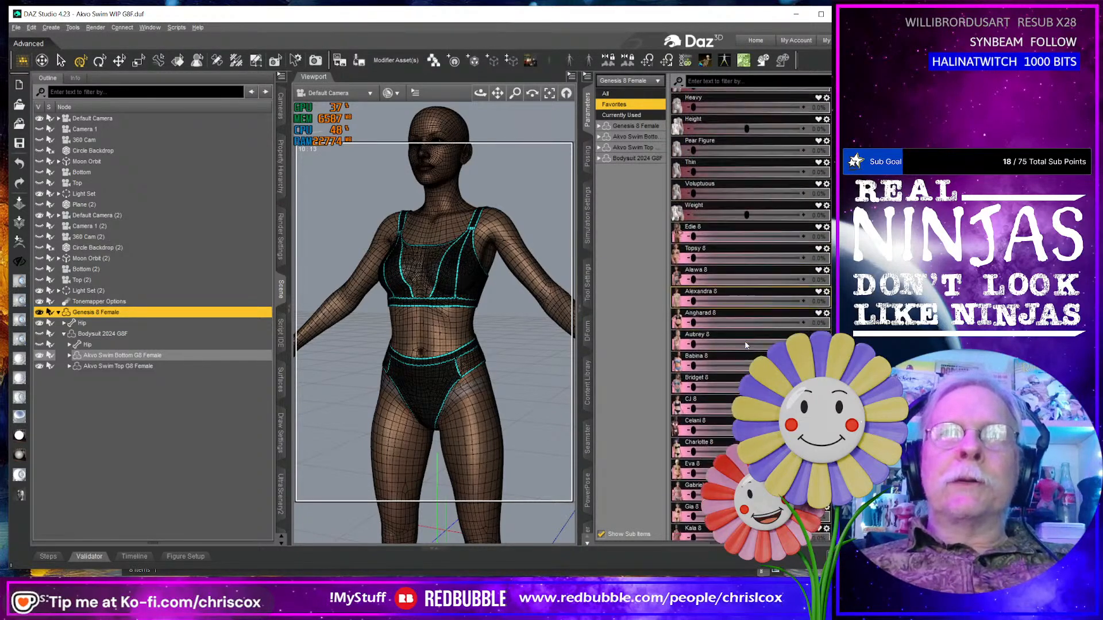
pyautogui.rightClick(621, 270)
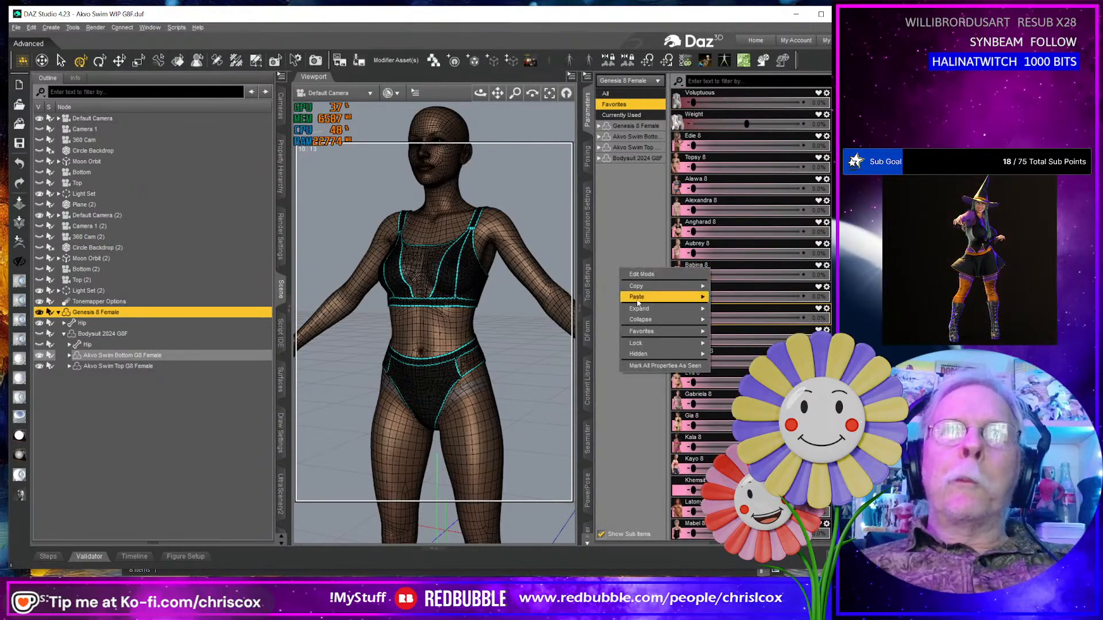
pyautogui.moveTo(648, 325)
pyautogui.click(647, 276)
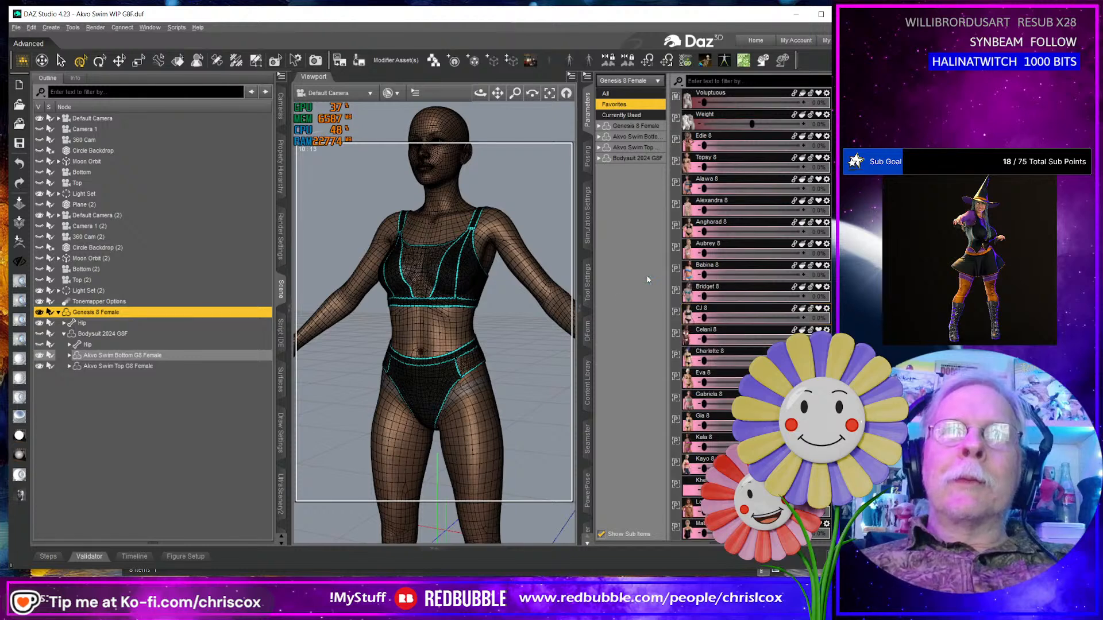
# Set the current value of all the Genesis 8 Female's favorite breast and body-shape morphs, from Breasts Cleavage through Weight, to 1.
pyautogui.scroll(-10, 774, 166)
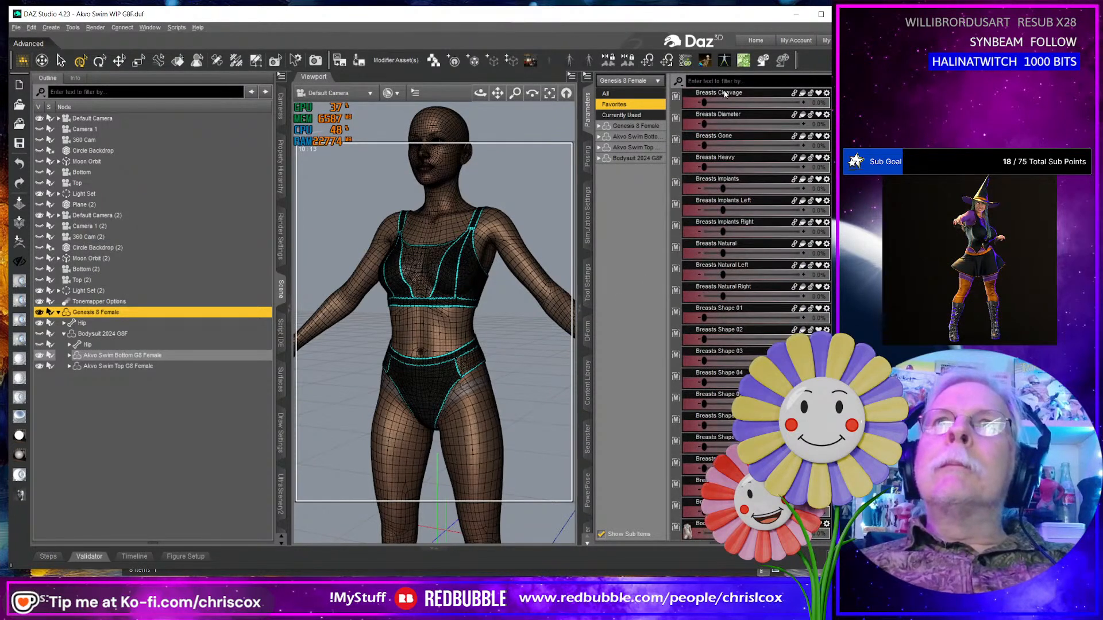
pyautogui.scroll(-8, 773, 166)
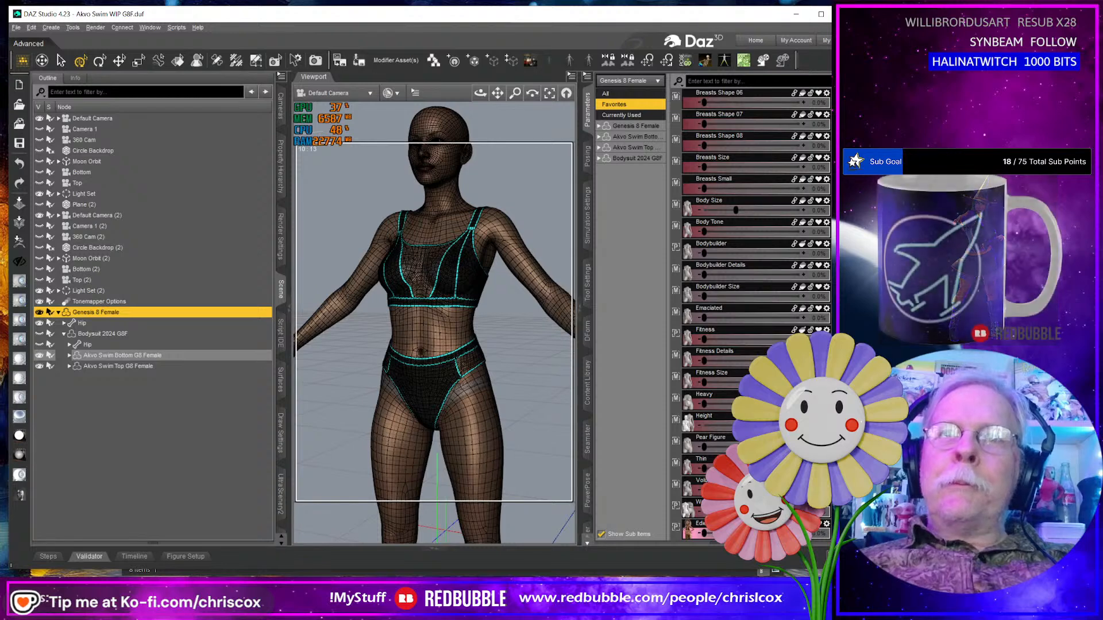
pyautogui.keyDown('shift'); pyautogui.click(725, 503); pyautogui.keyUp('shift')
pyautogui.rightClick(719, 274)
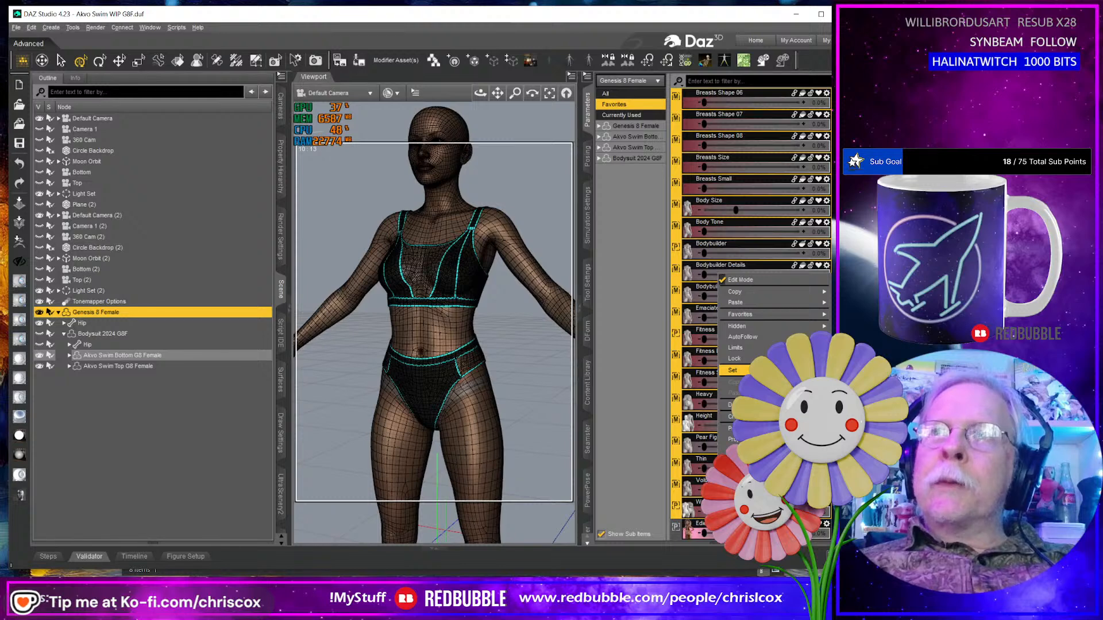
pyautogui.click(733, 370)
pyautogui.click(631, 299)
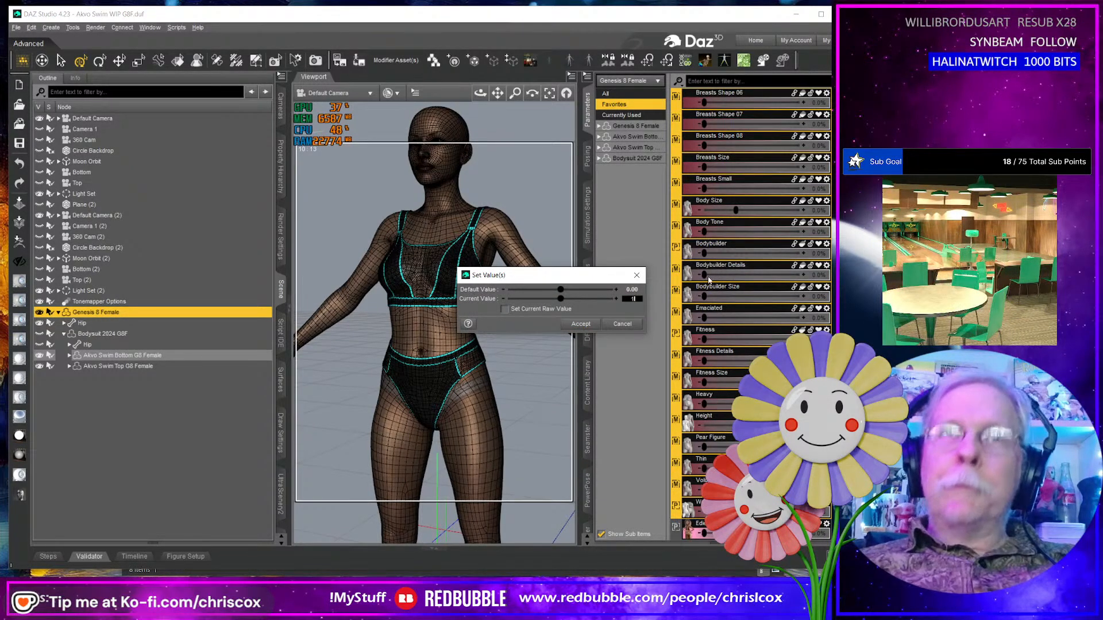
pyautogui.press('Return')
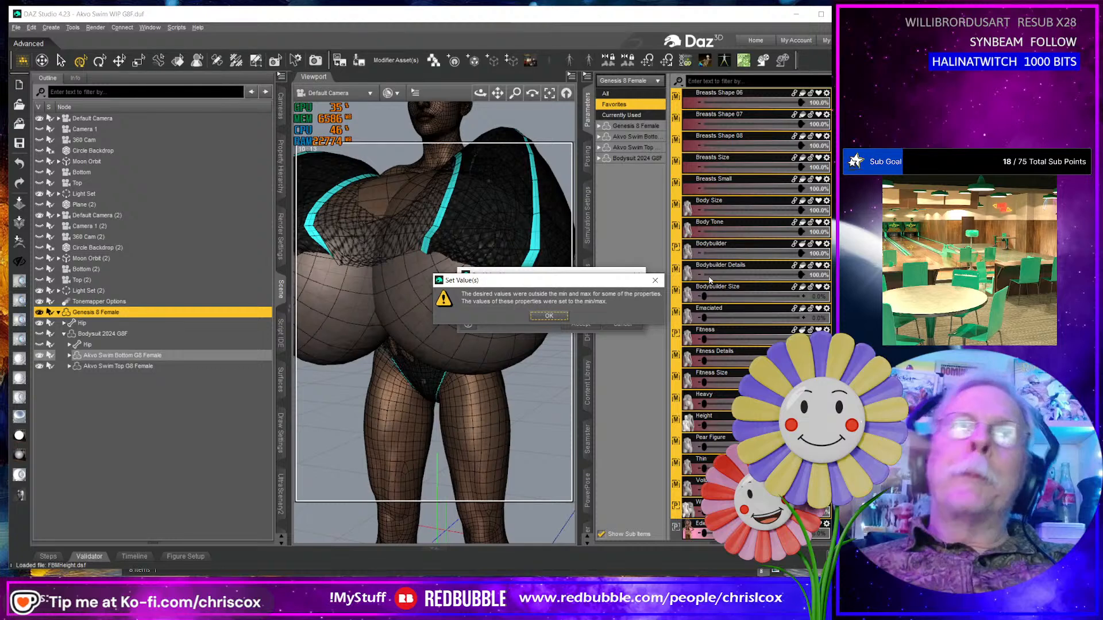
pyautogui.click(550, 316)
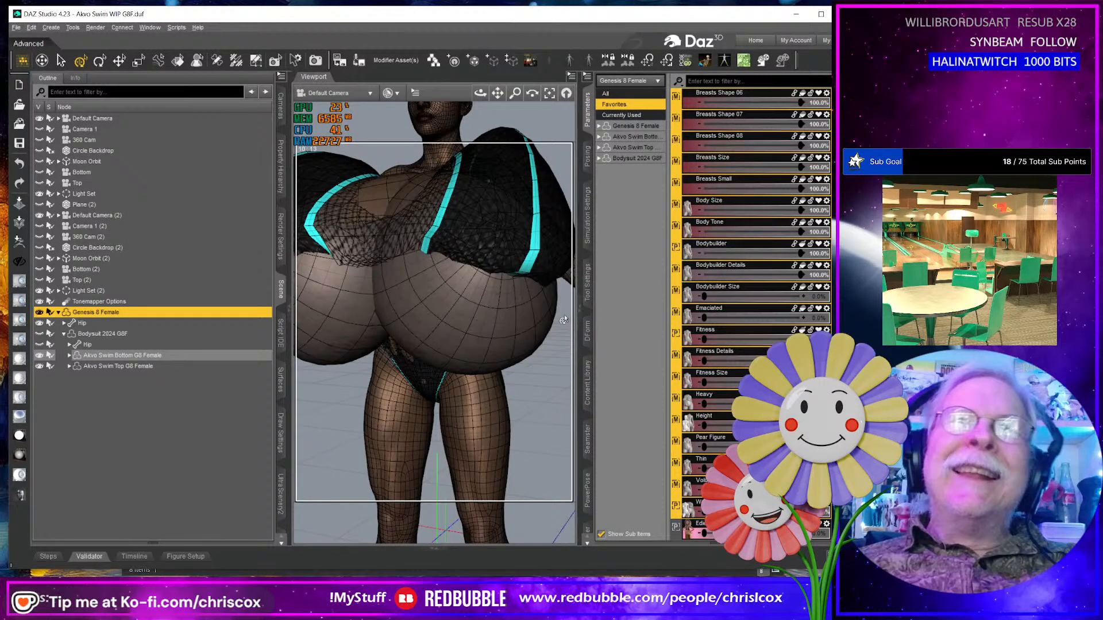
# Reset the current value of the selected breast and body-shape morphs to 0.
pyautogui.rightClick(737, 370)
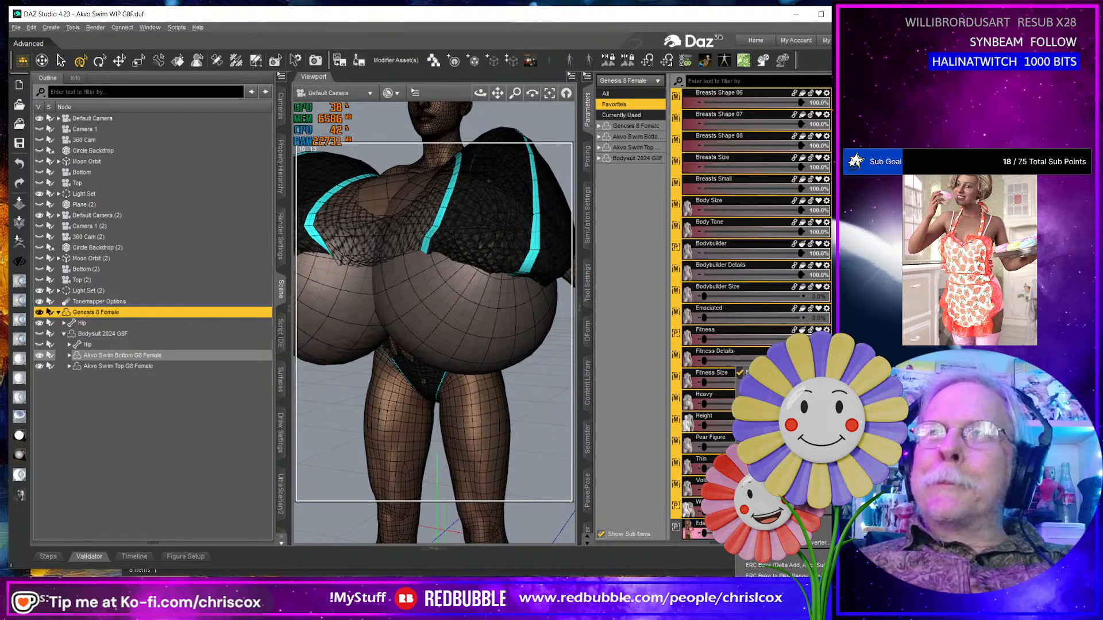
pyautogui.click(784, 454)
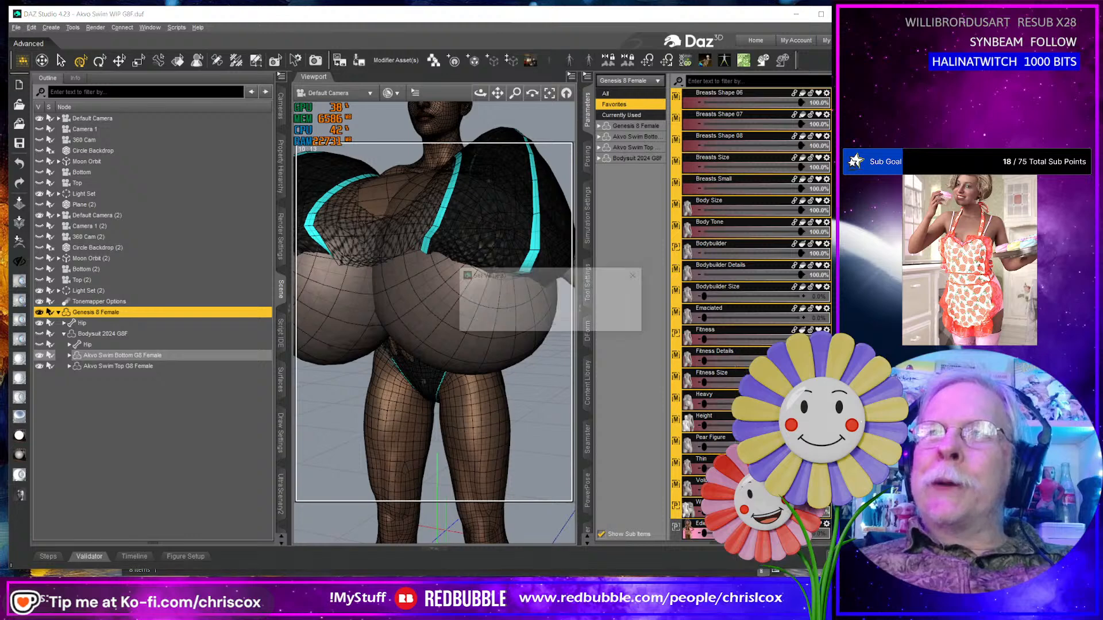
pyautogui.click(605, 303)
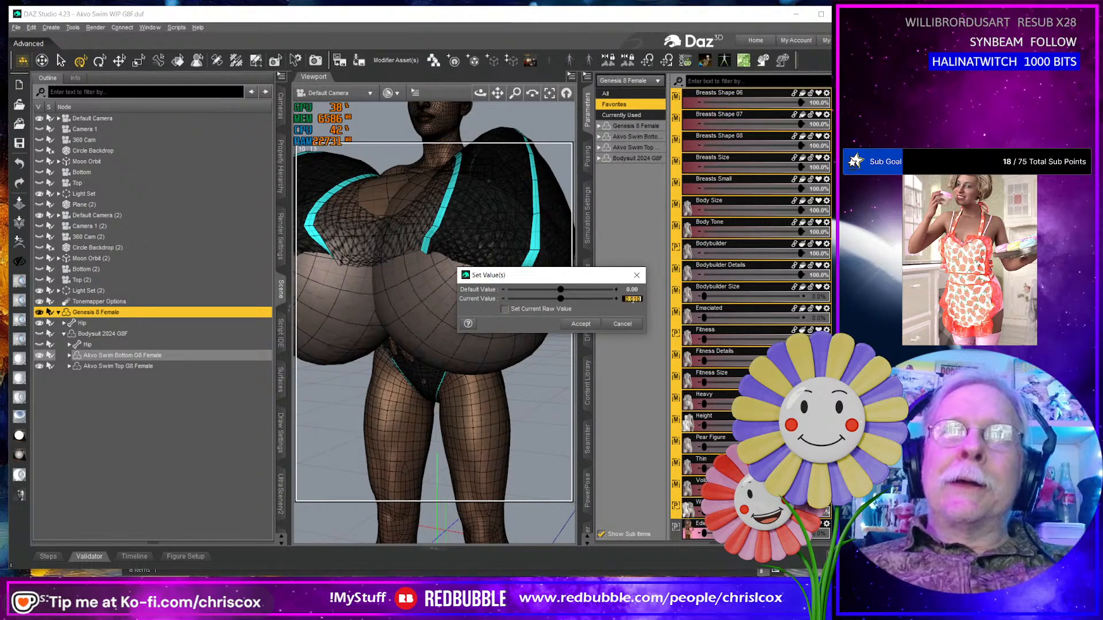
pyautogui.press('Return')
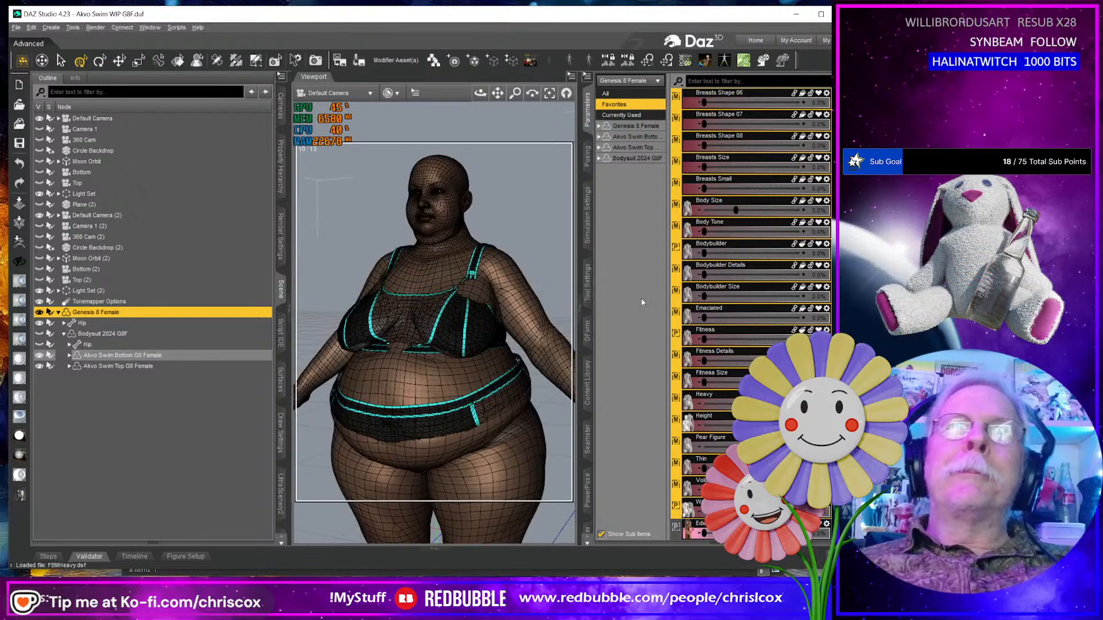
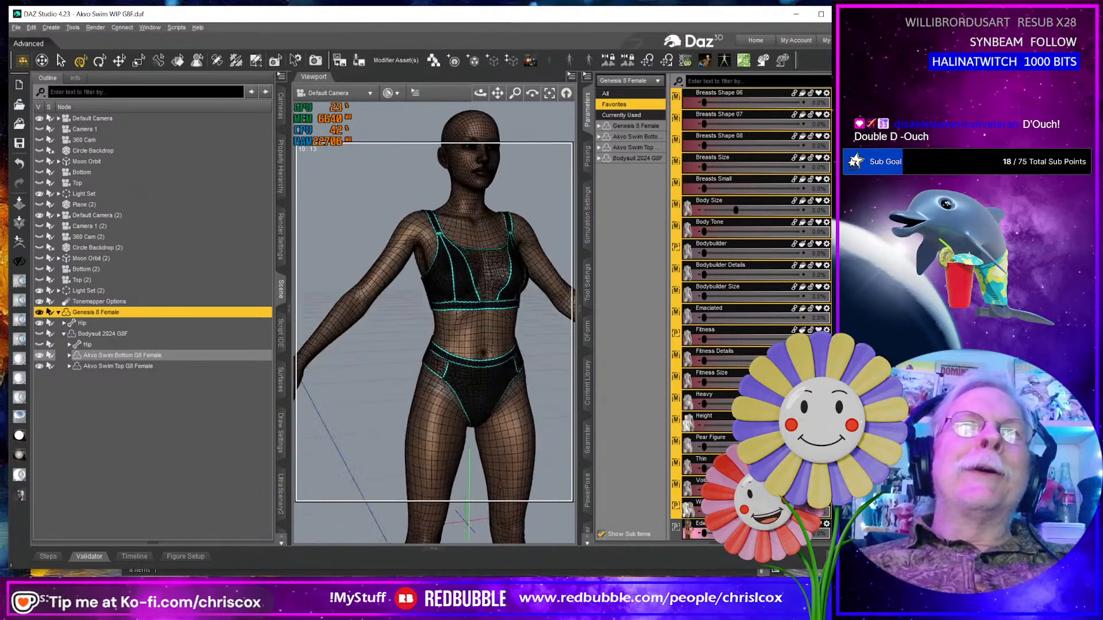
pyautogui.moveTo(528, 206); pyautogui.dragTo(484, 245, button='middle')
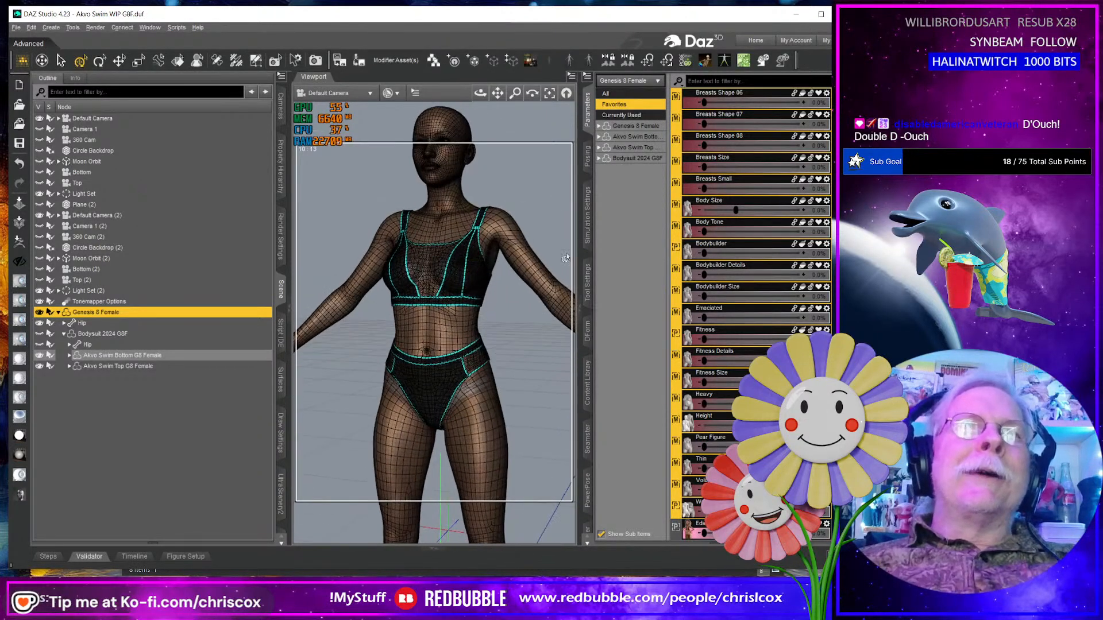
# Select Bodysuit 2024 G8F and display its Actor morphs.
pyautogui.click(102, 334)
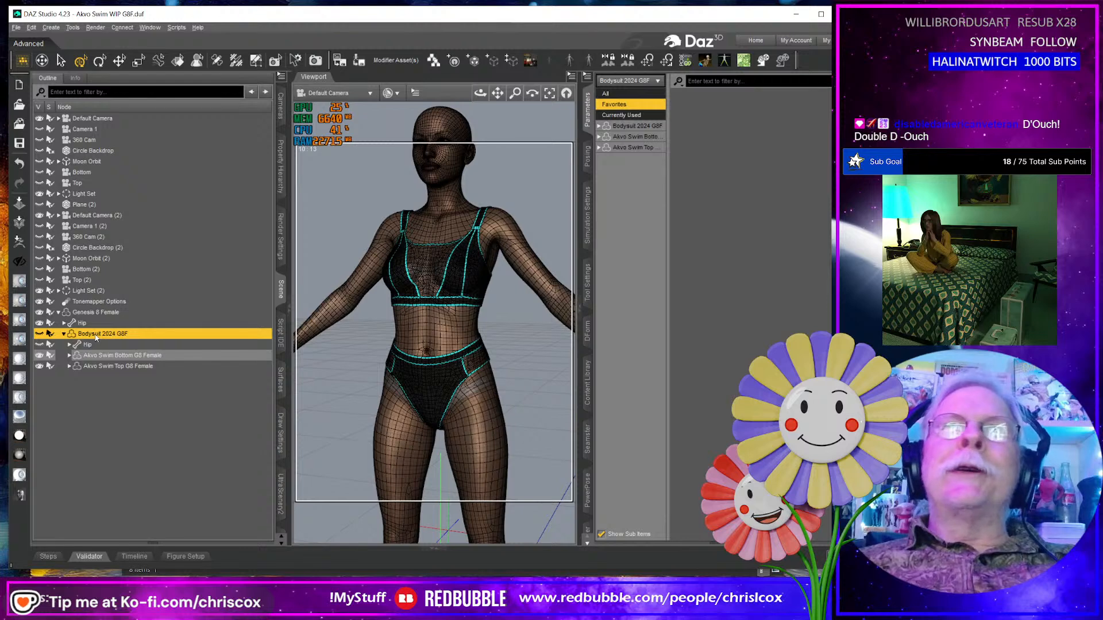
pyautogui.click(600, 126)
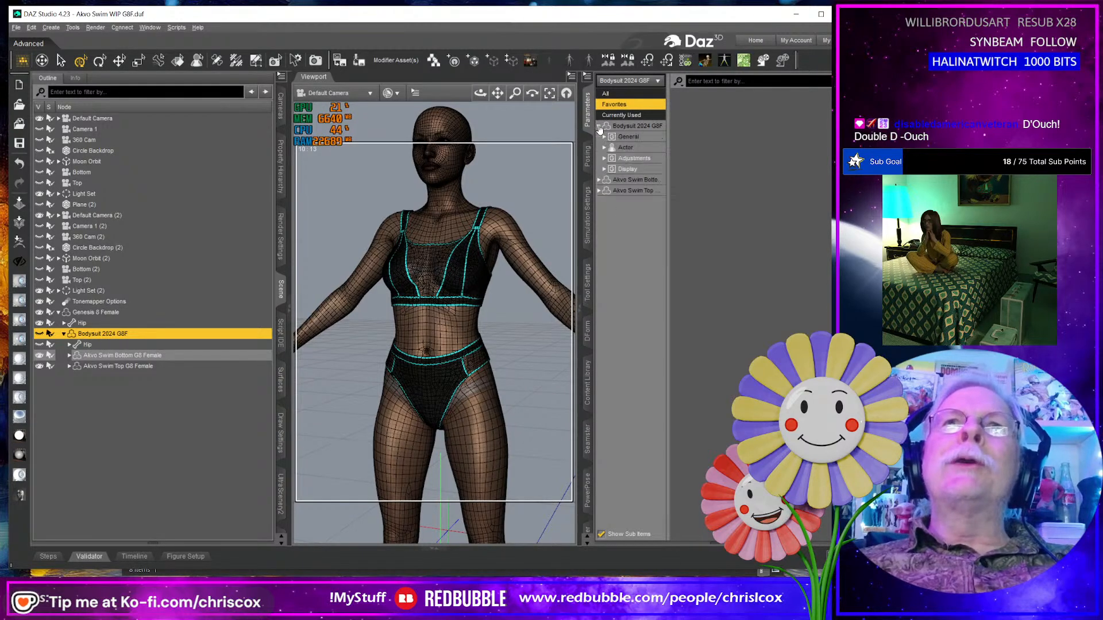
pyautogui.click(632, 159)
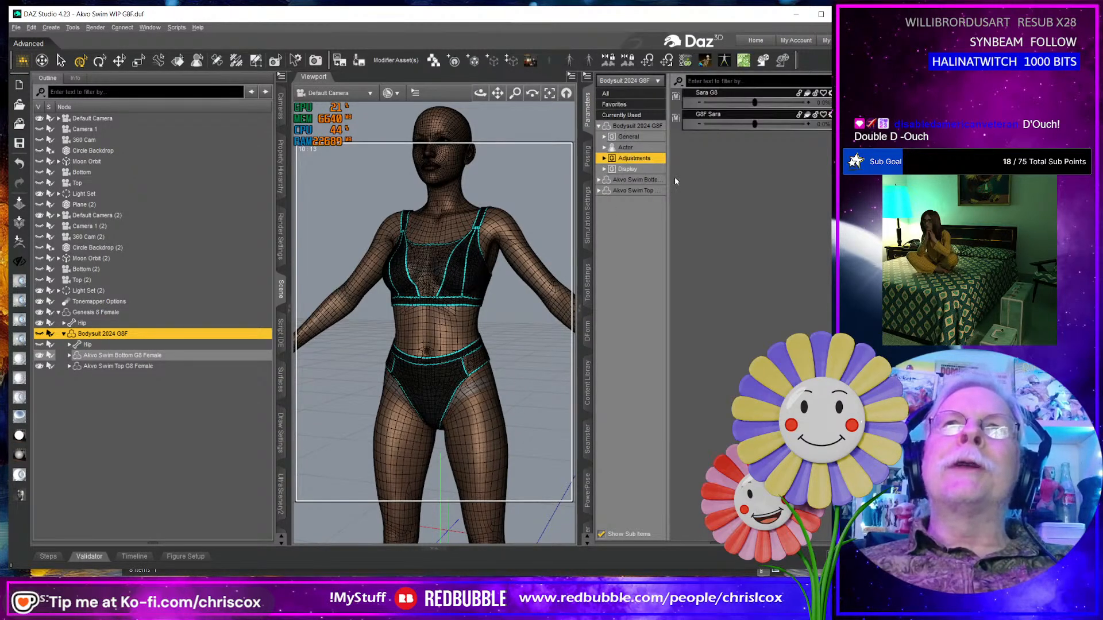
pyautogui.click(633, 148)
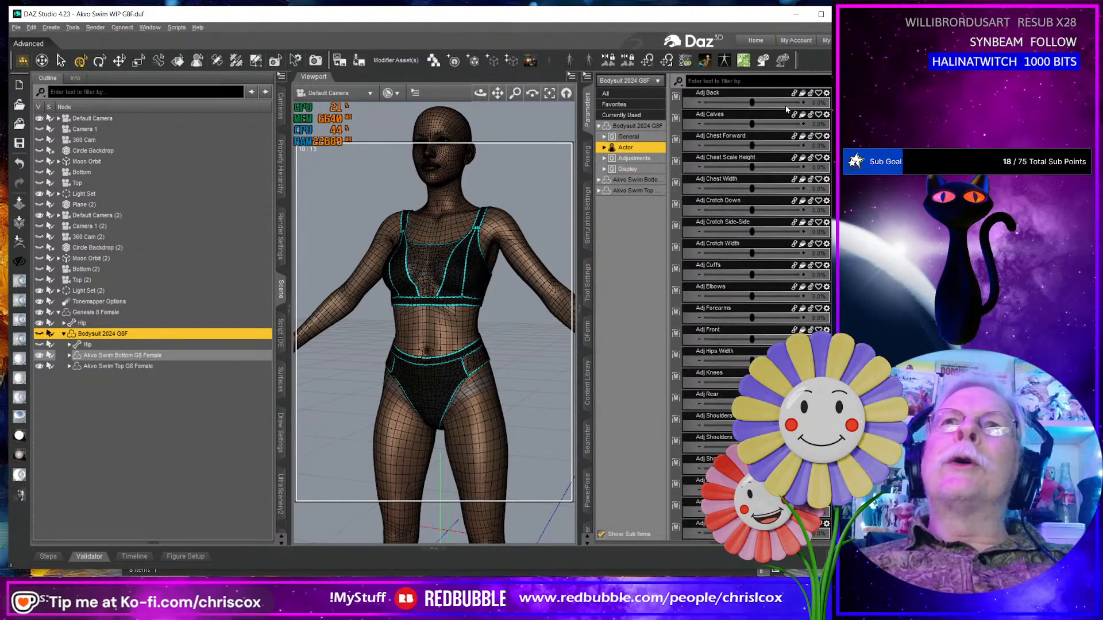
# Test the bodysuit's Adj Calves, Adj Crotch Side-Side, Adj Crotch Width and Adj Cuffs morphs on the swimwear, undoing each change.
pyautogui.moveTo(518, 270); pyautogui.dragTo(516, 271, button='middle')
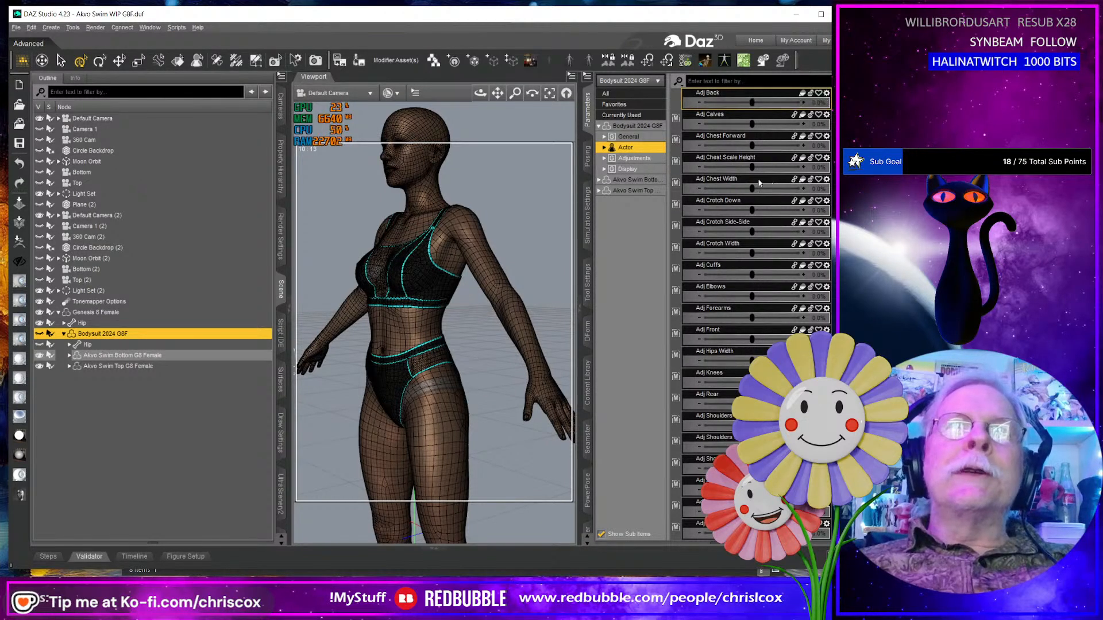
pyautogui.moveTo(750, 124); pyautogui.dragTo(789, 124)
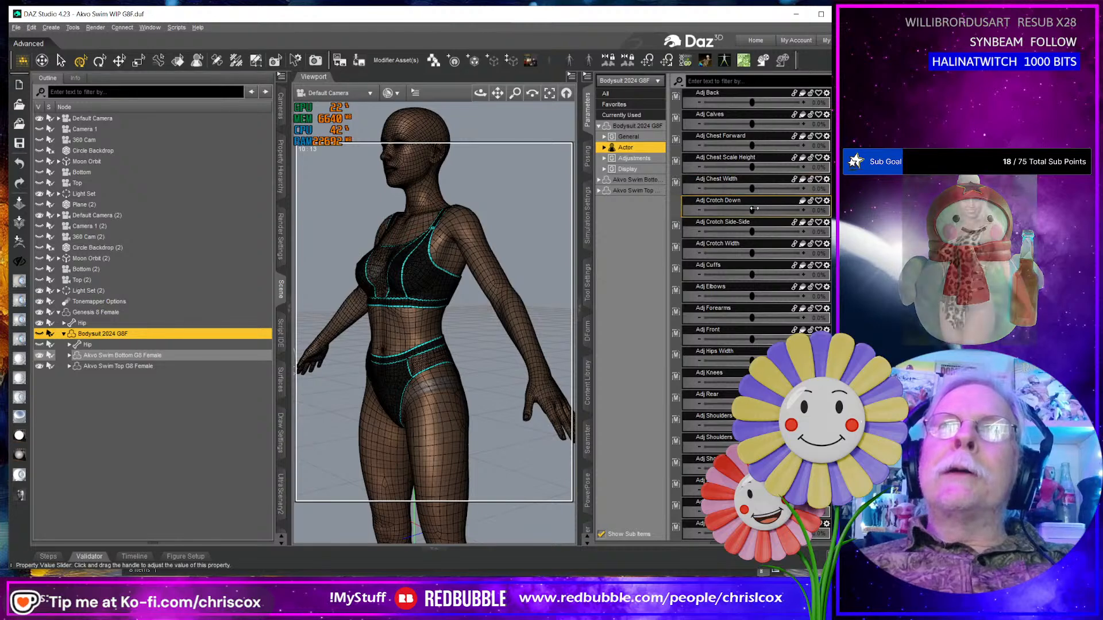
pyautogui.moveTo(753, 232); pyautogui.dragTo(754, 233)
pyautogui.hotkey('ctrl', 'z')
pyautogui.moveTo(445, 323); pyautogui.dragTo(485, 320, button='middle')
pyautogui.click(753, 254)
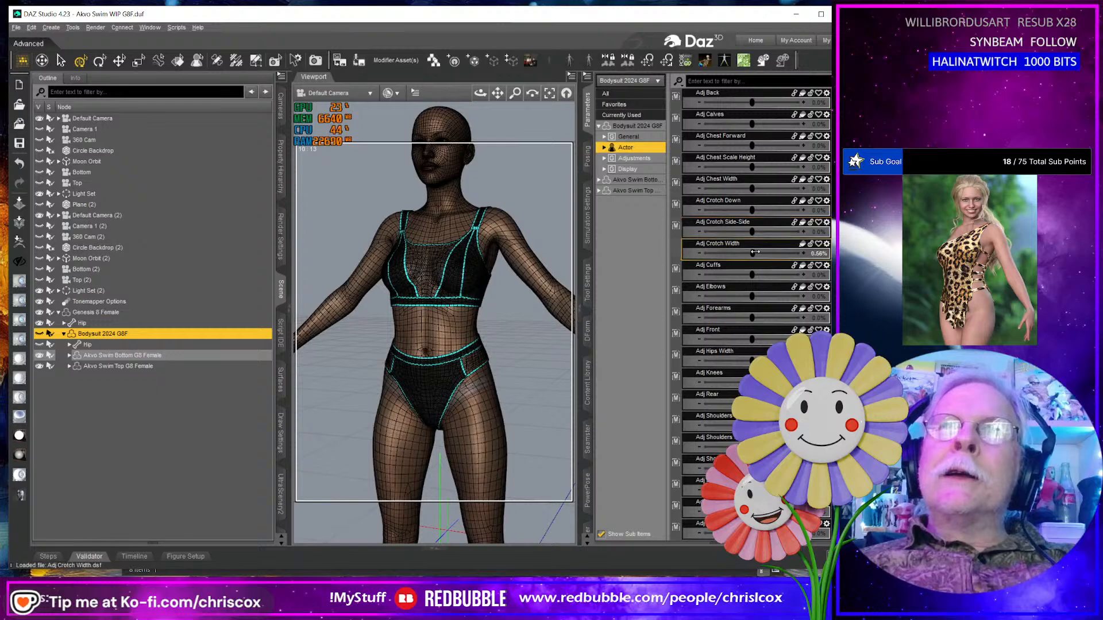
pyautogui.click(756, 276)
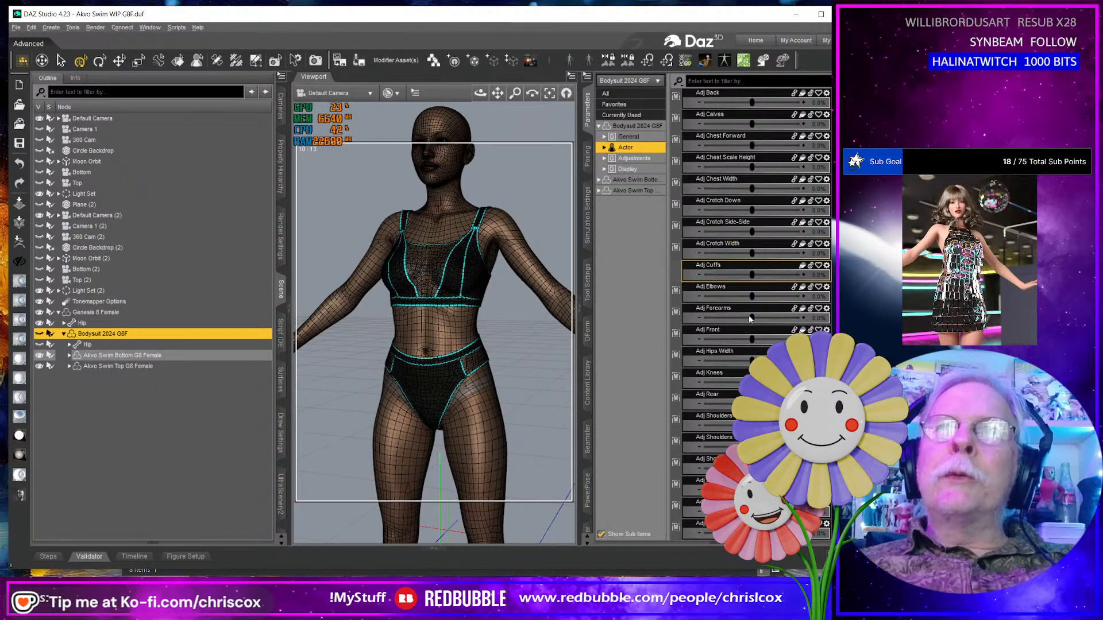
# Test the bodysuit's Adj Front, Adj Hips Width and Adj Waist morphs on the swimwear, undoing each change.
pyautogui.click(752, 342)
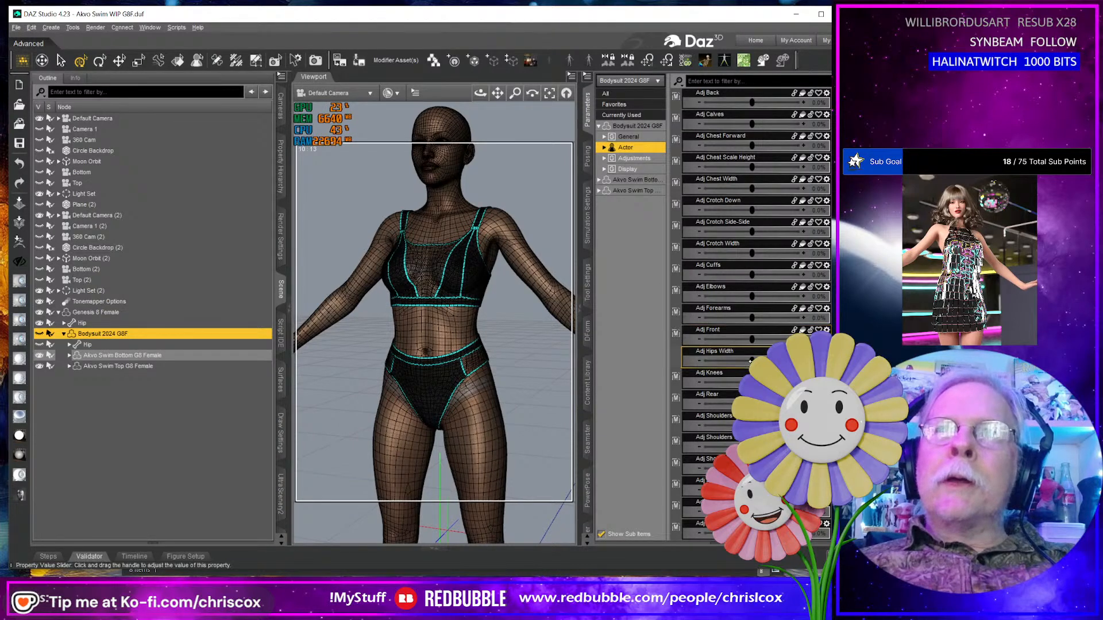
pyautogui.moveTo(752, 360); pyautogui.dragTo(790, 404)
pyautogui.hotkey('ctrl', 'z')
pyautogui.hotkey('ctrl', 'z')
pyautogui.moveTo(526, 415)
pyautogui.mouseDown(button='middle')
pyautogui.moveTo(457, 352)
pyautogui.moveTo(516, 421)
pyautogui.mouseUp(button='middle')
pyautogui.hotkey('ctrl', 'z')
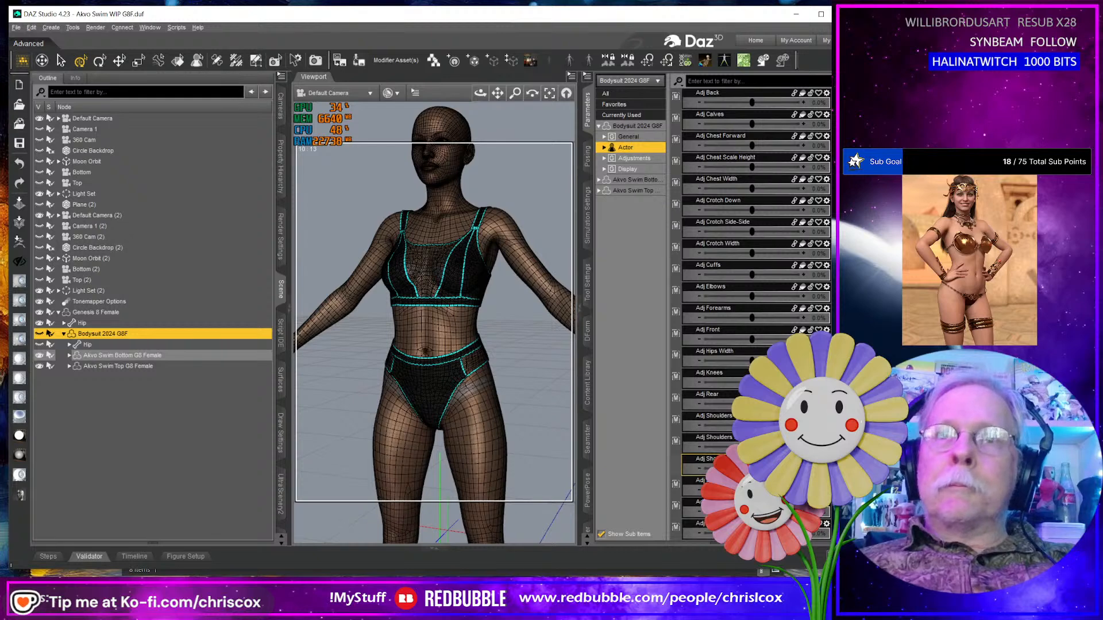
pyautogui.scroll(-5, 757, 313)
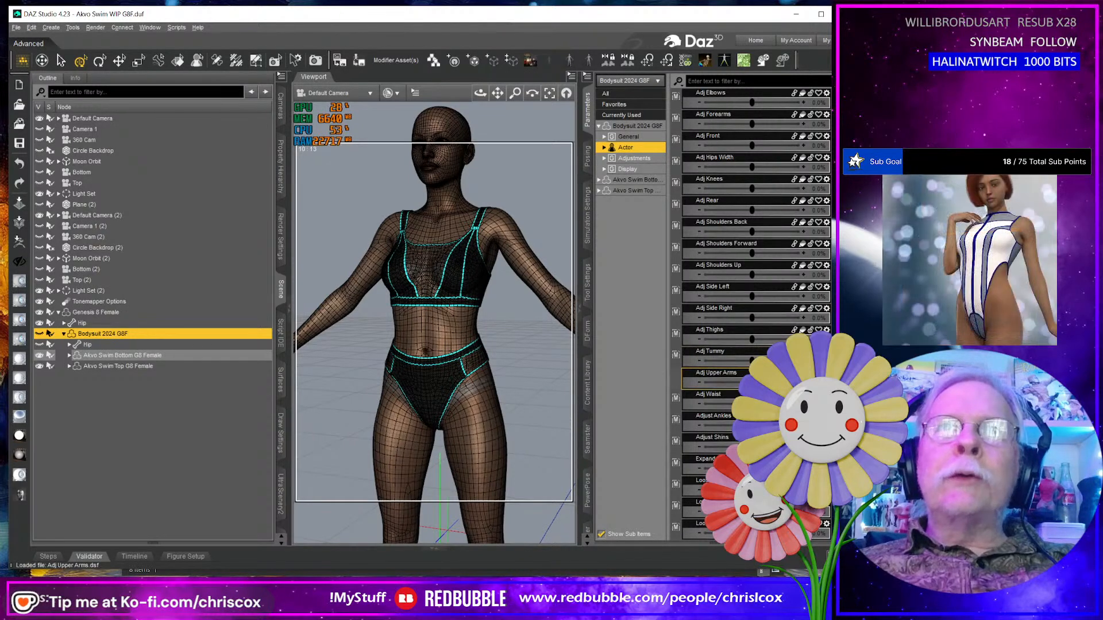
pyautogui.moveTo(752, 404)
pyautogui.mouseDown()
pyautogui.moveTo(796, 404)
pyautogui.moveTo(752, 404)
pyautogui.mouseUp()
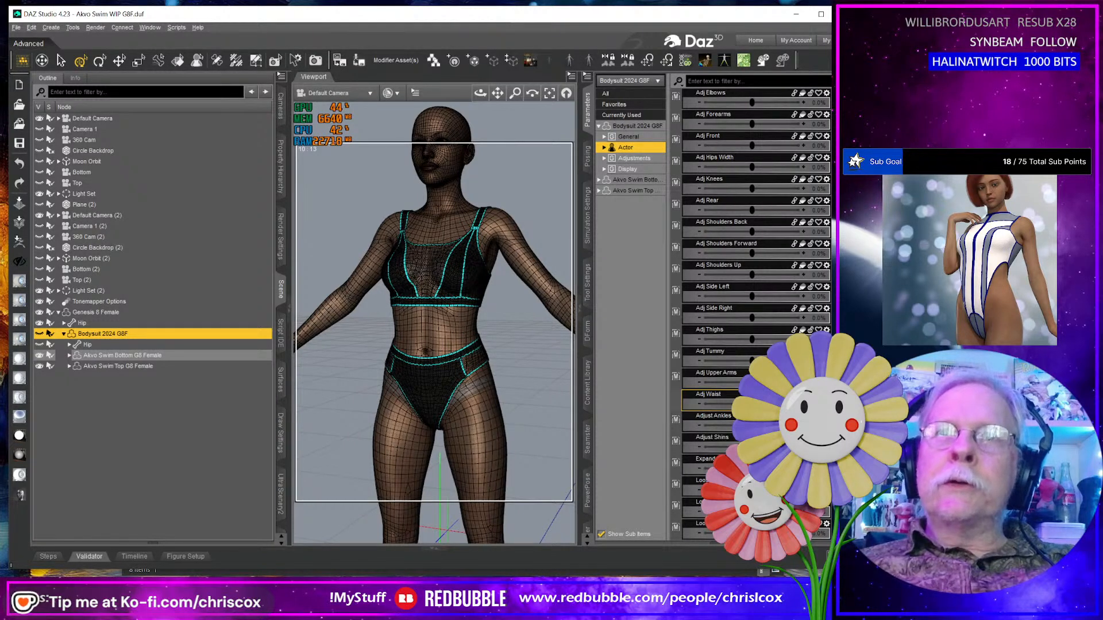
# Test the bodysuit's Loosen Buttocks and Loosen Midriff morphs on the swimwear, undoing each change.
pyautogui.scroll(-3, 752, 404)
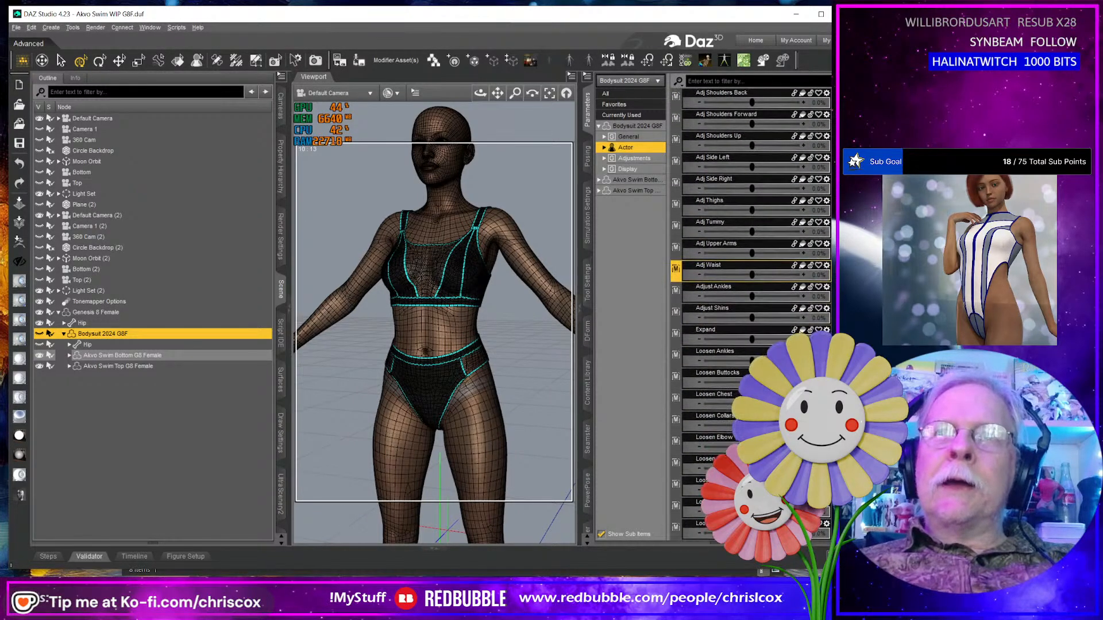
pyautogui.scroll(-2, 726, 435)
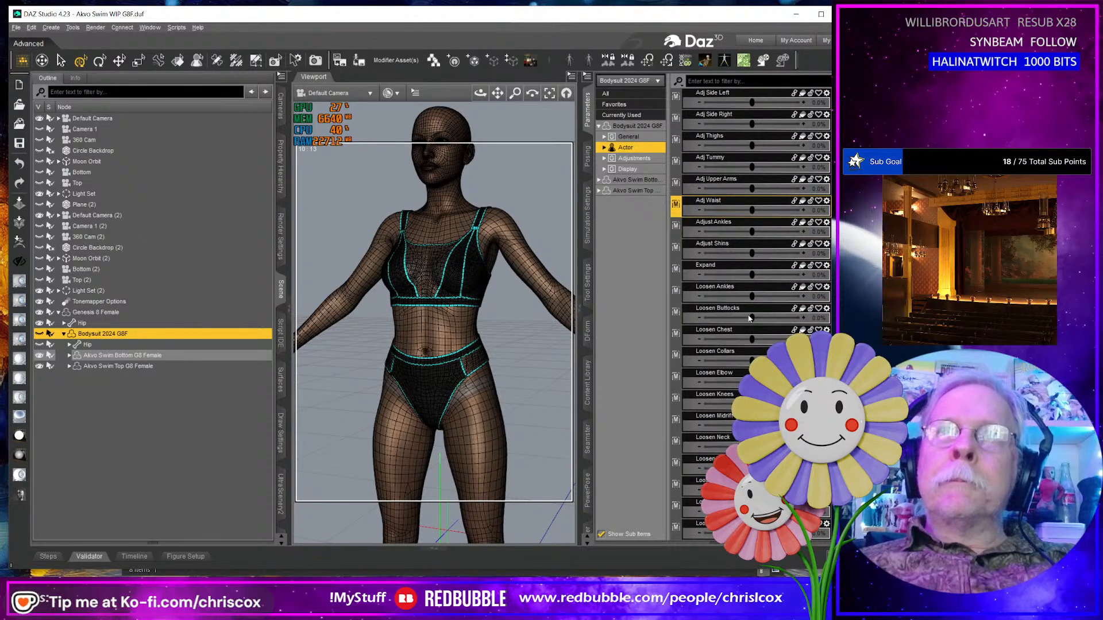
pyautogui.scroll(-1, 752, 316)
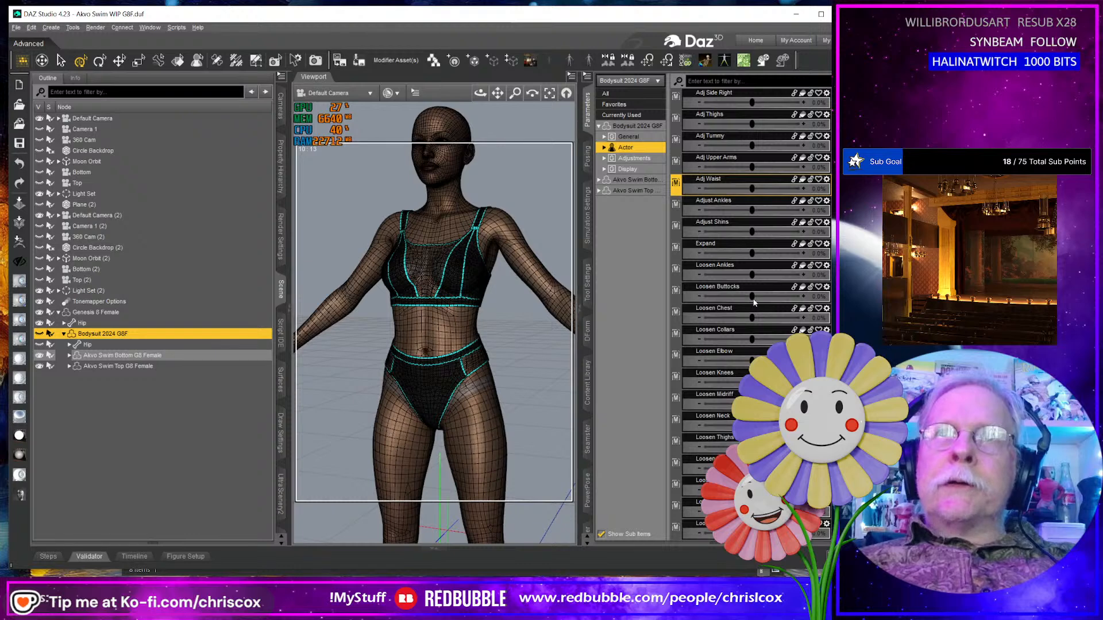
pyautogui.moveTo(753, 299); pyautogui.dragTo(803, 307)
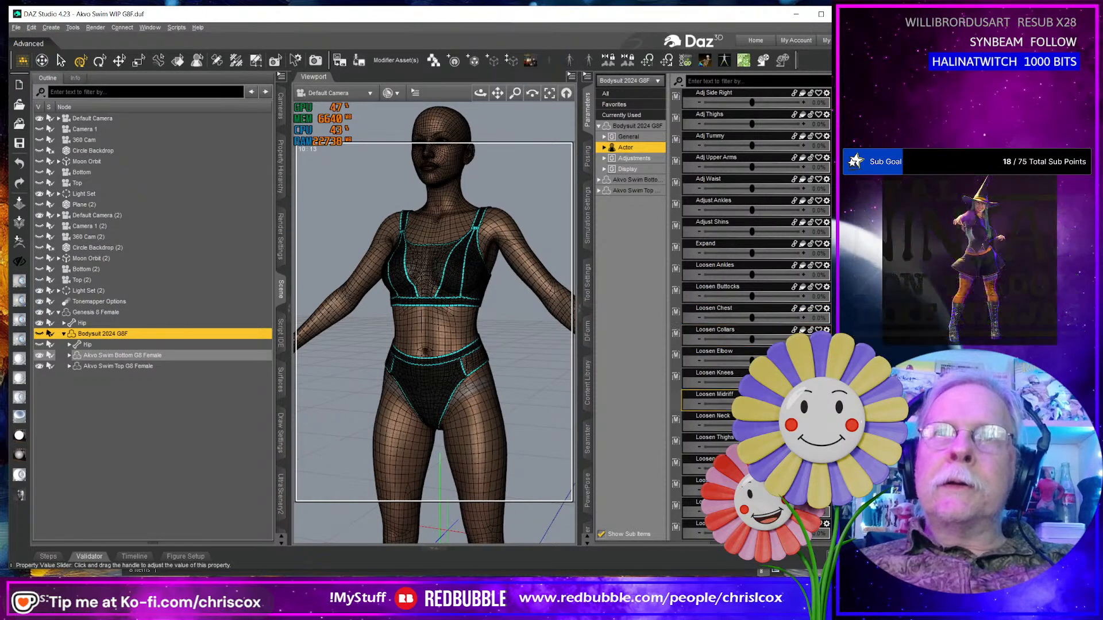
pyautogui.moveTo(752, 404); pyautogui.dragTo(803, 404)
pyautogui.hotkey('ctrl', 'z')
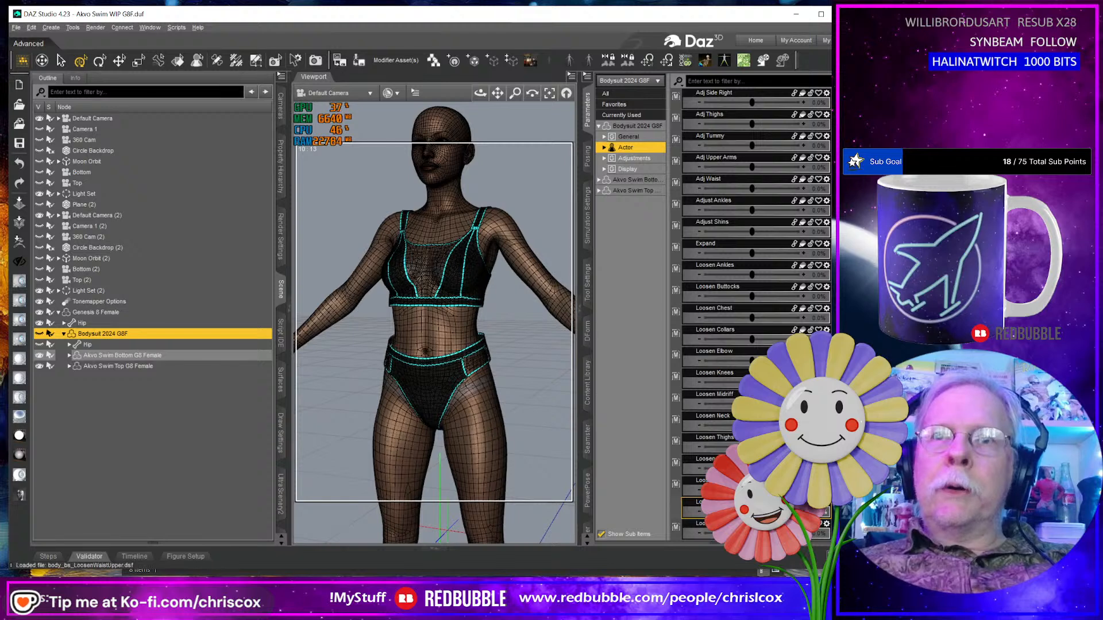
# Save all modifier properties of Akvo Swim Bottom G8 Female as Modifier Assets under the product name Base.
pyautogui.moveTo(456, 457); pyautogui.dragTo(544, 425, button='middle')
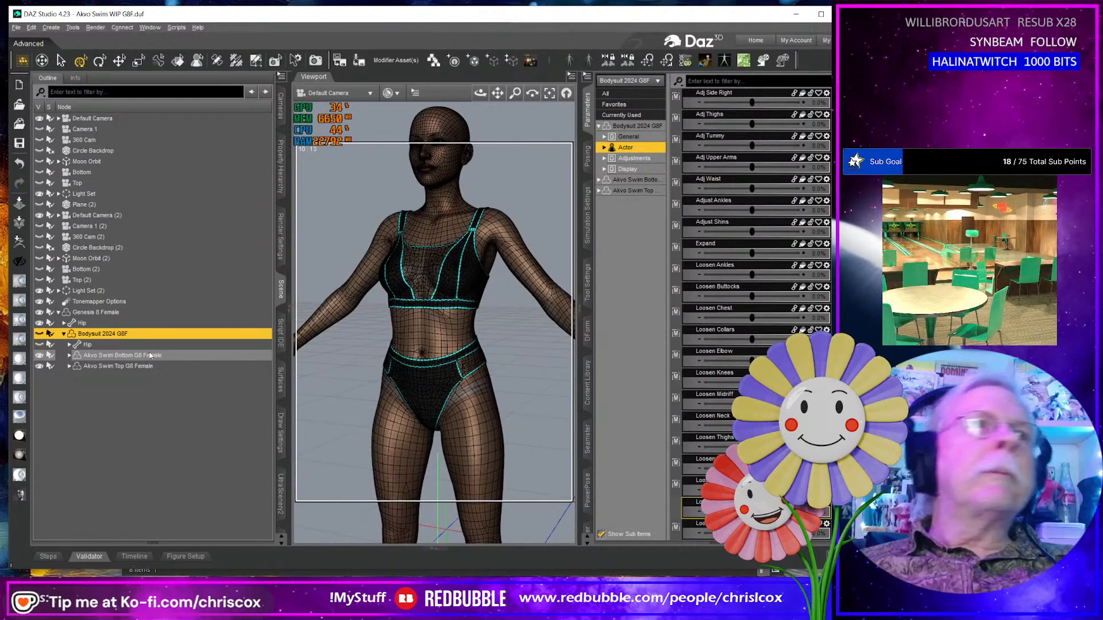
pyautogui.click(120, 355)
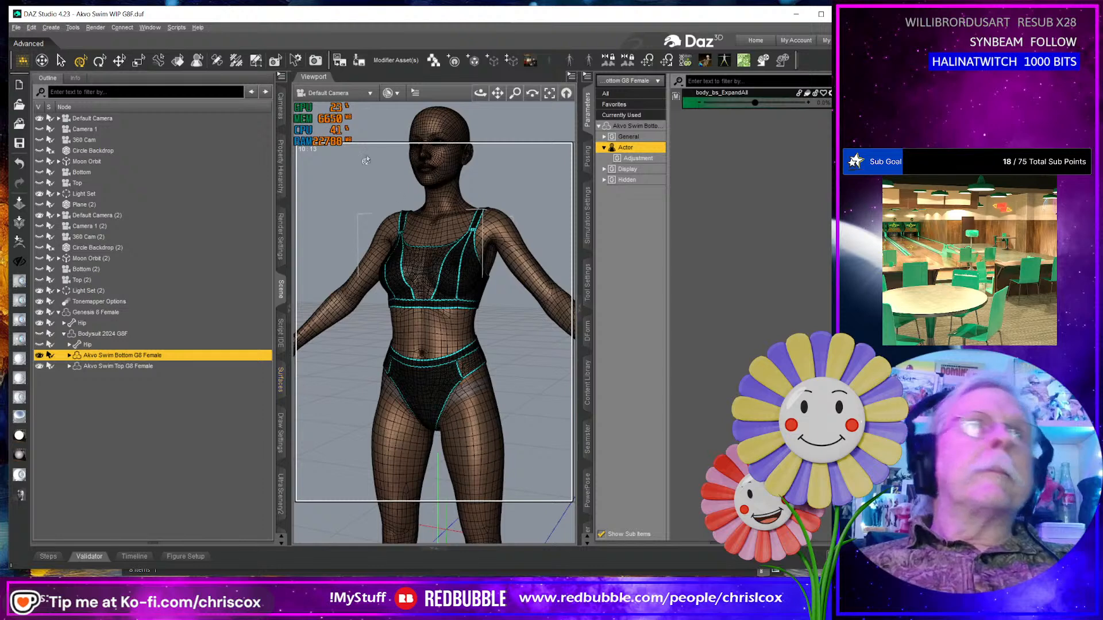
pyautogui.click(16, 27)
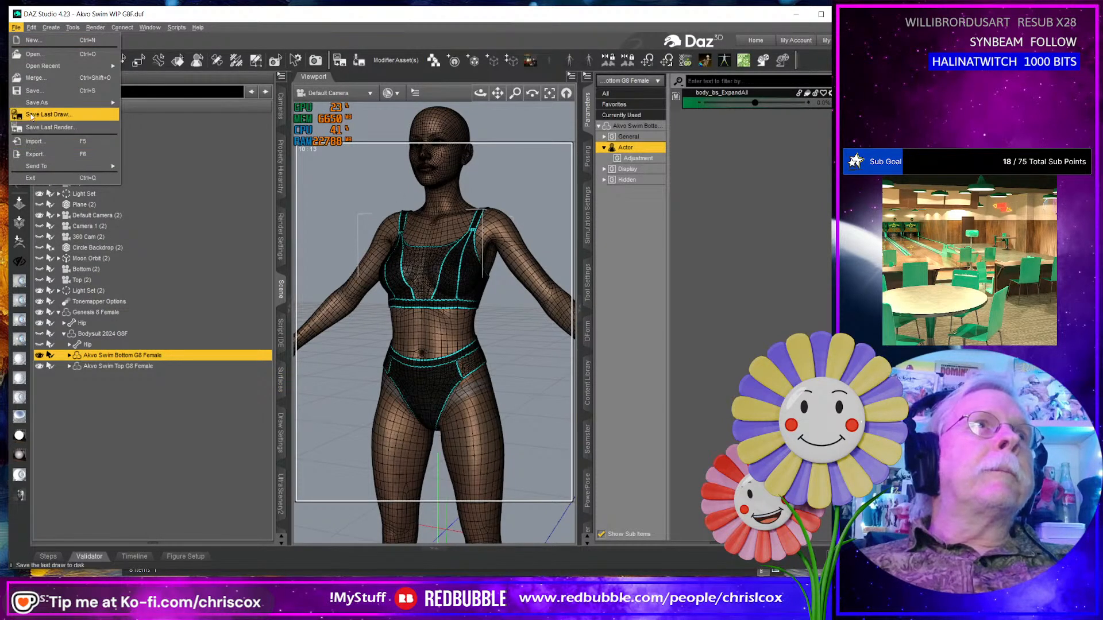
pyautogui.moveTo(35, 102)
pyautogui.moveTo(207, 338)
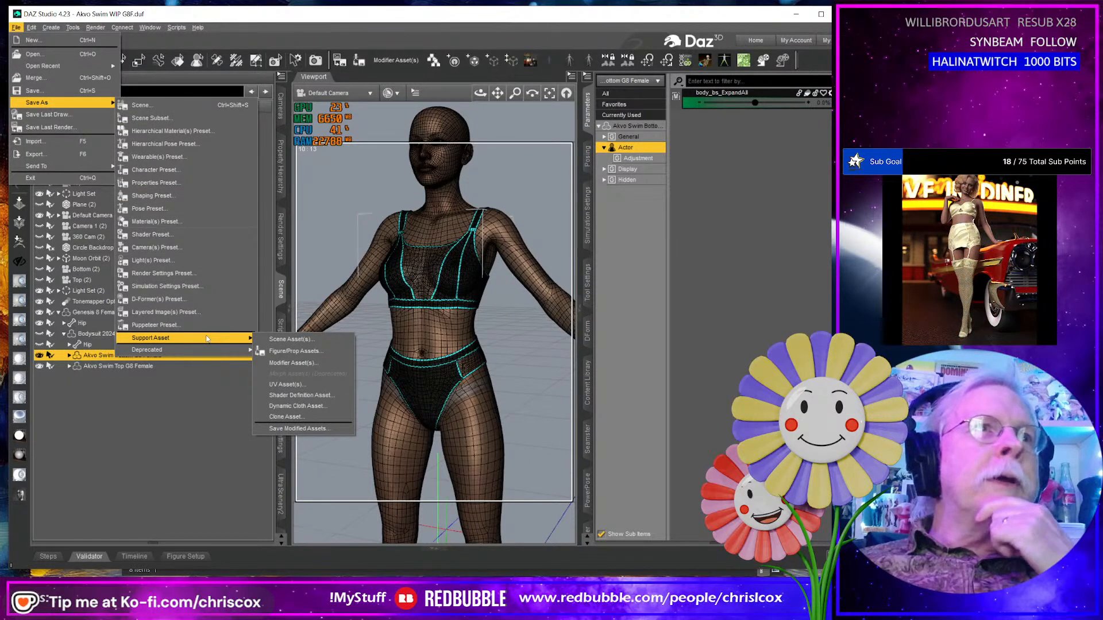
pyautogui.click(324, 364)
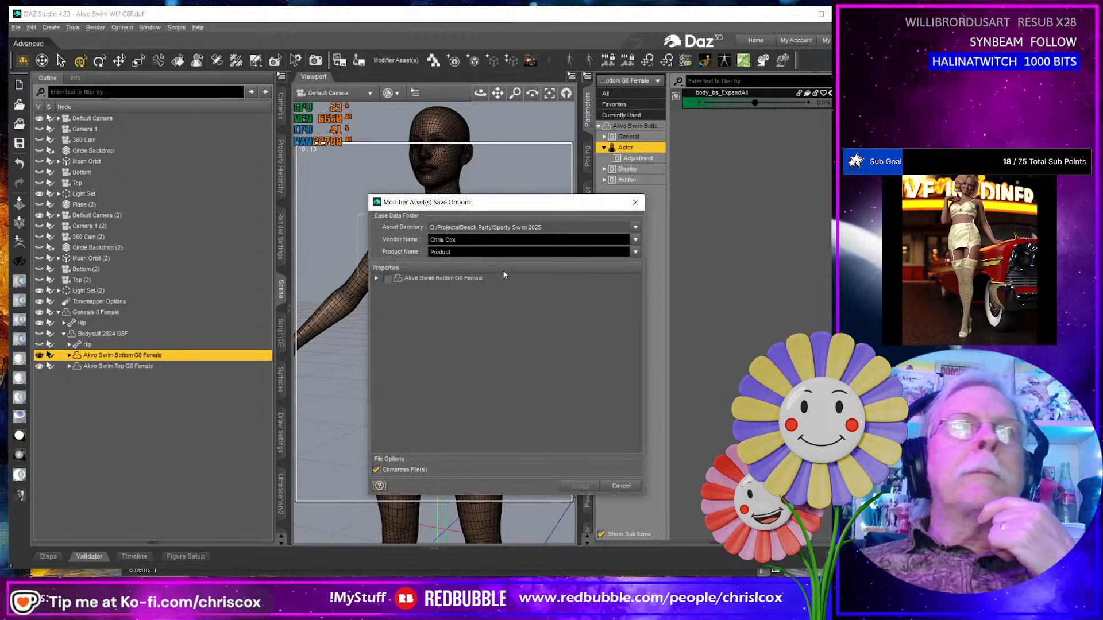
pyautogui.click(635, 252)
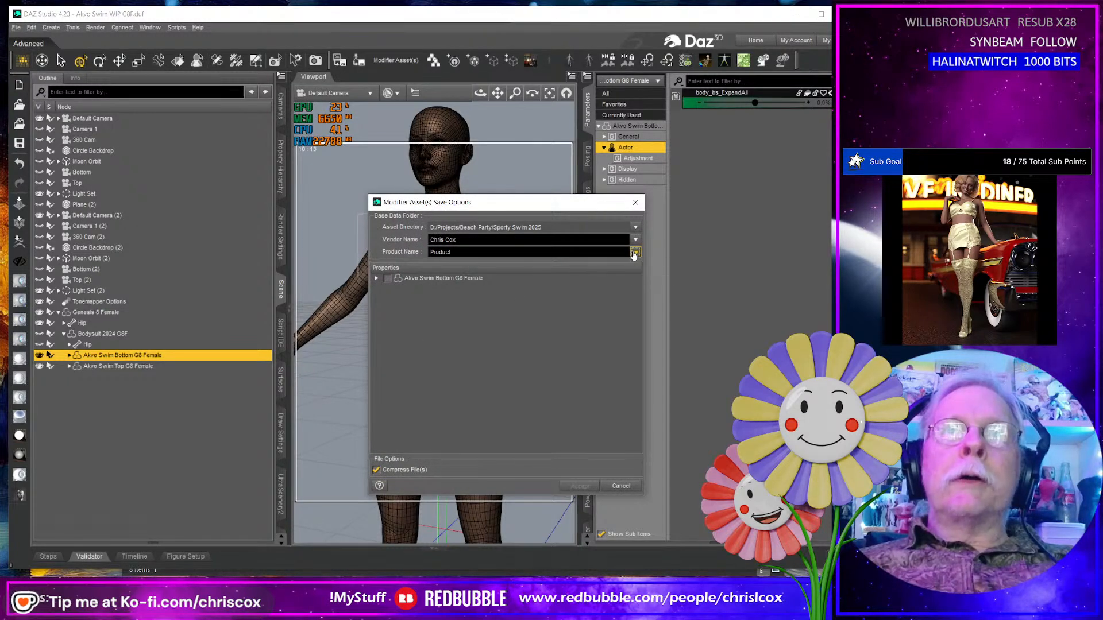
pyautogui.click(641, 277)
pyautogui.click(376, 278)
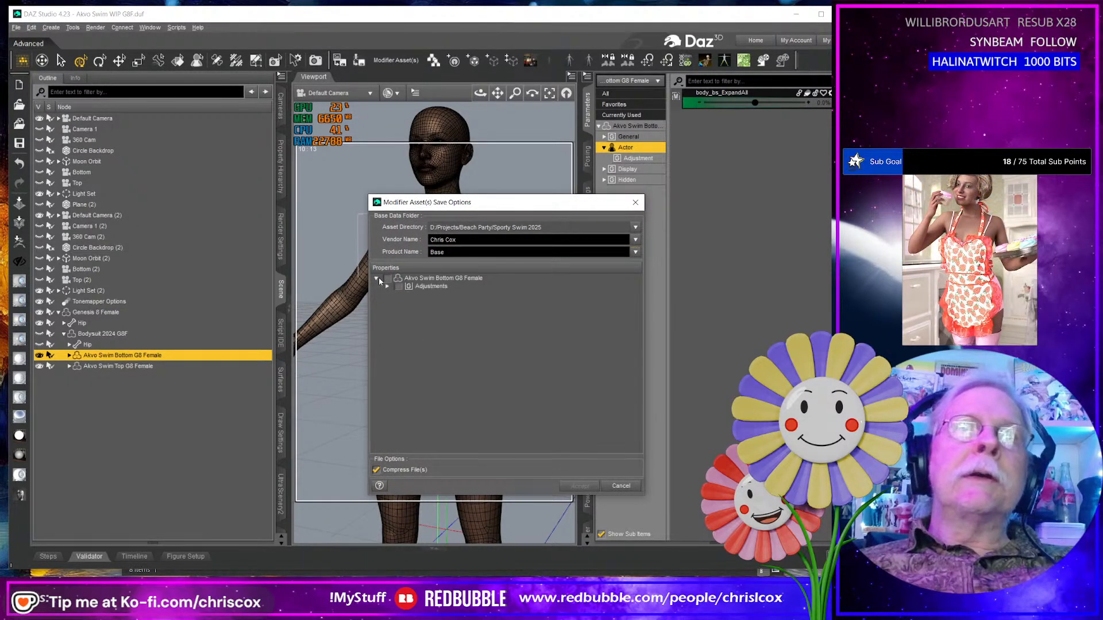
pyautogui.click(387, 278)
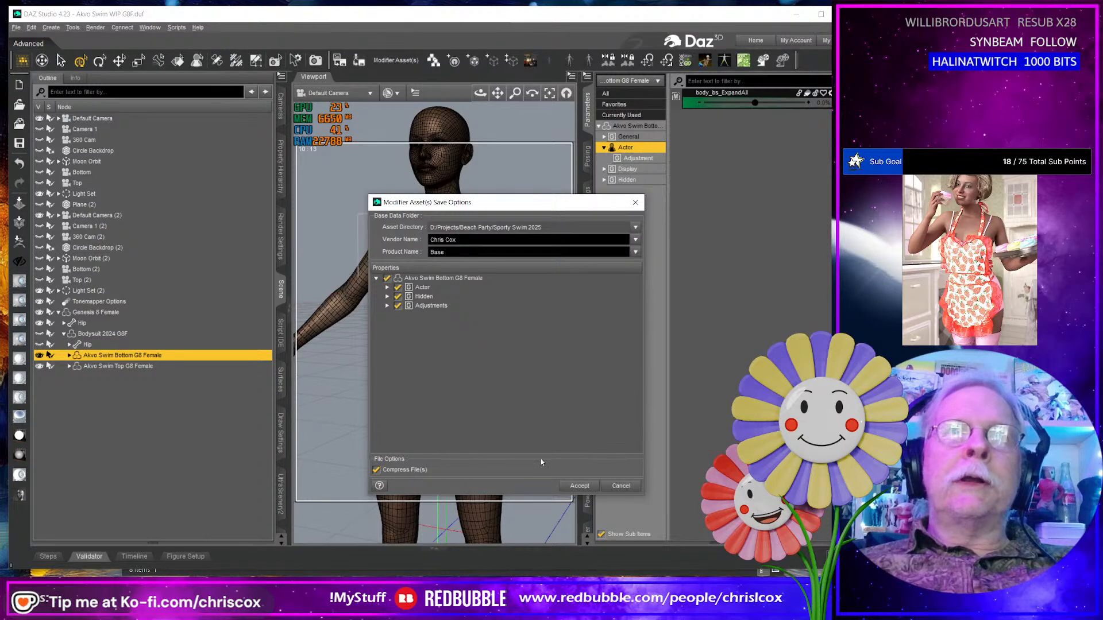
pyautogui.click(579, 486)
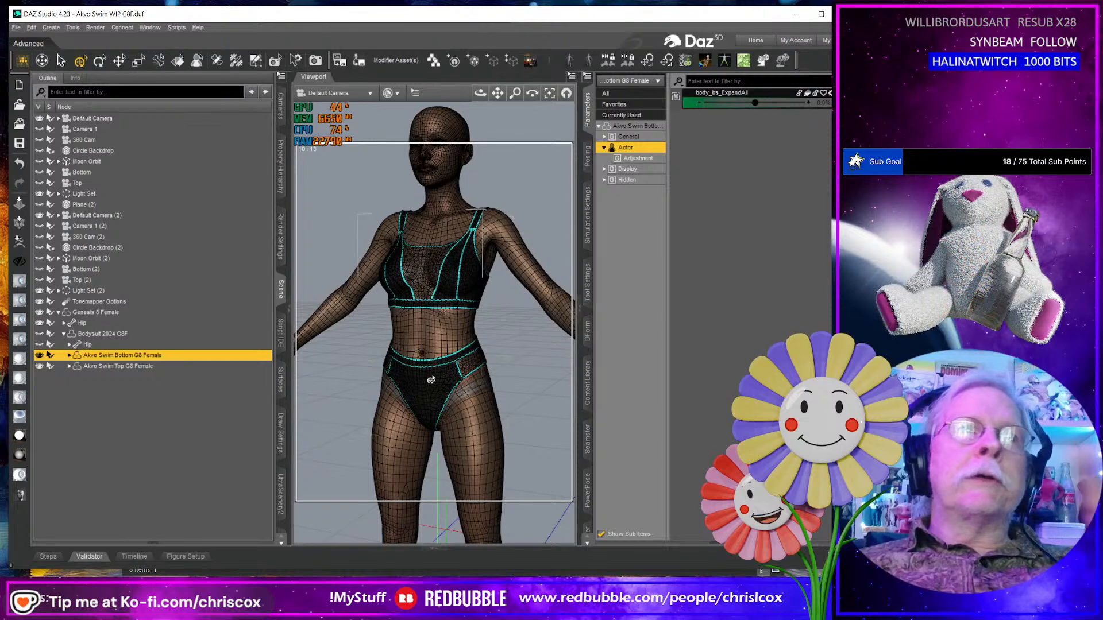
# Save all modifier properties of Akvo Swim Top G8 Female as Modifier Assets under the product name Base.
pyautogui.click(179, 366)
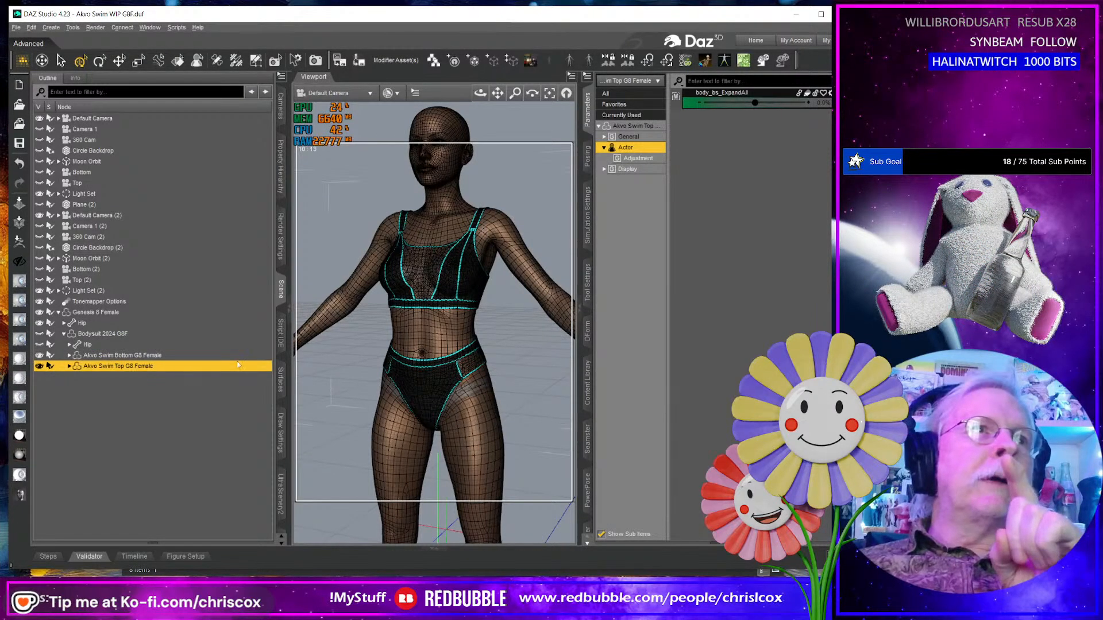
pyautogui.click(393, 59)
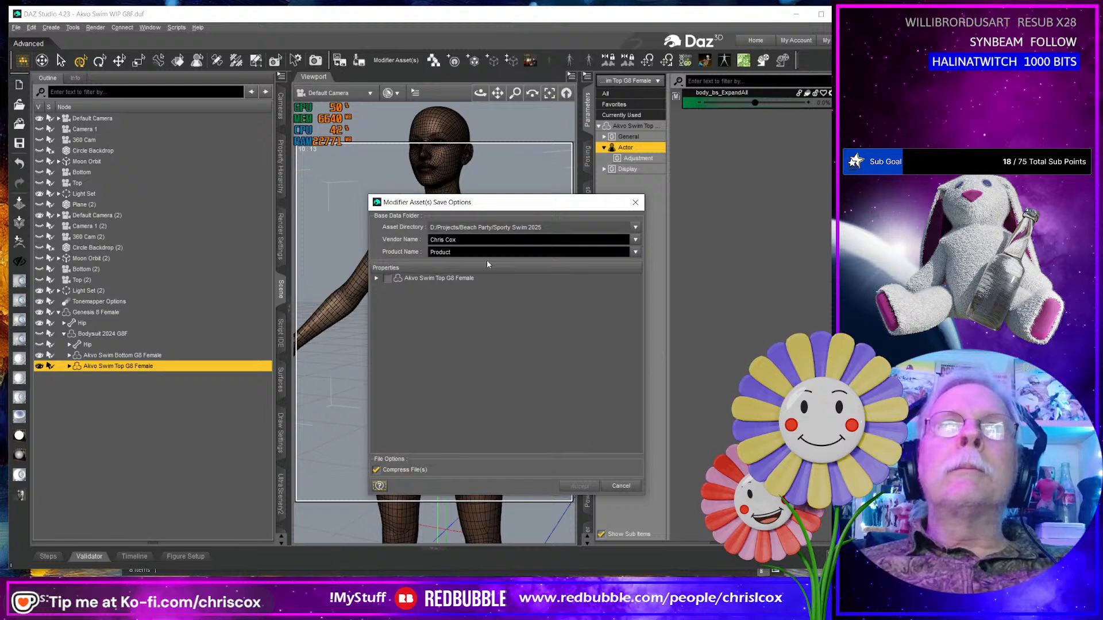
pyautogui.click(635, 251)
pyautogui.click(630, 274)
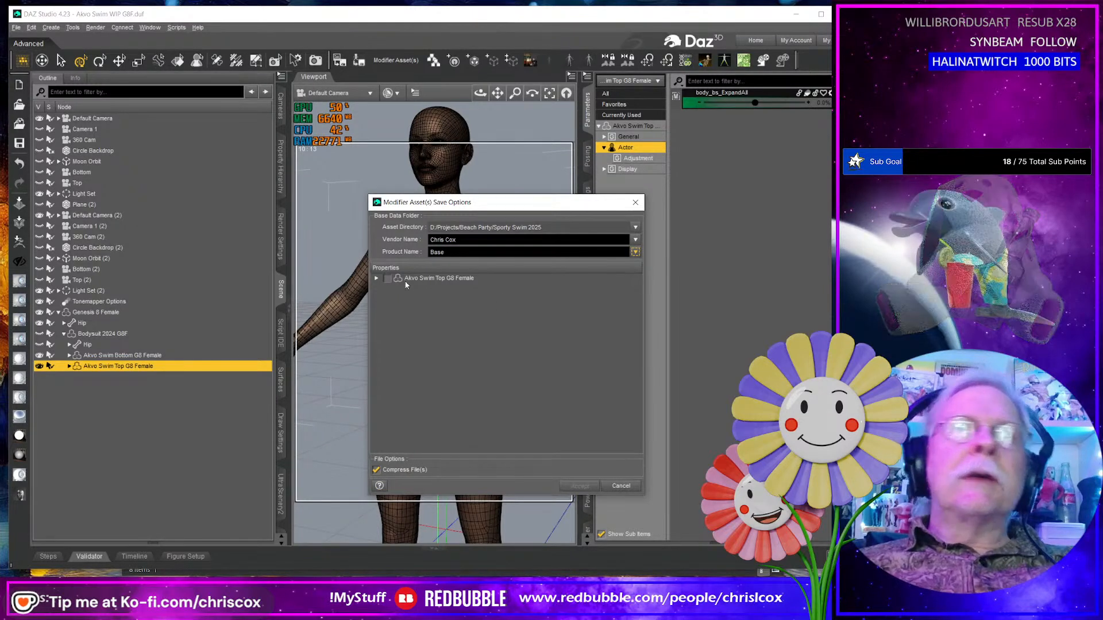
pyautogui.click(377, 278)
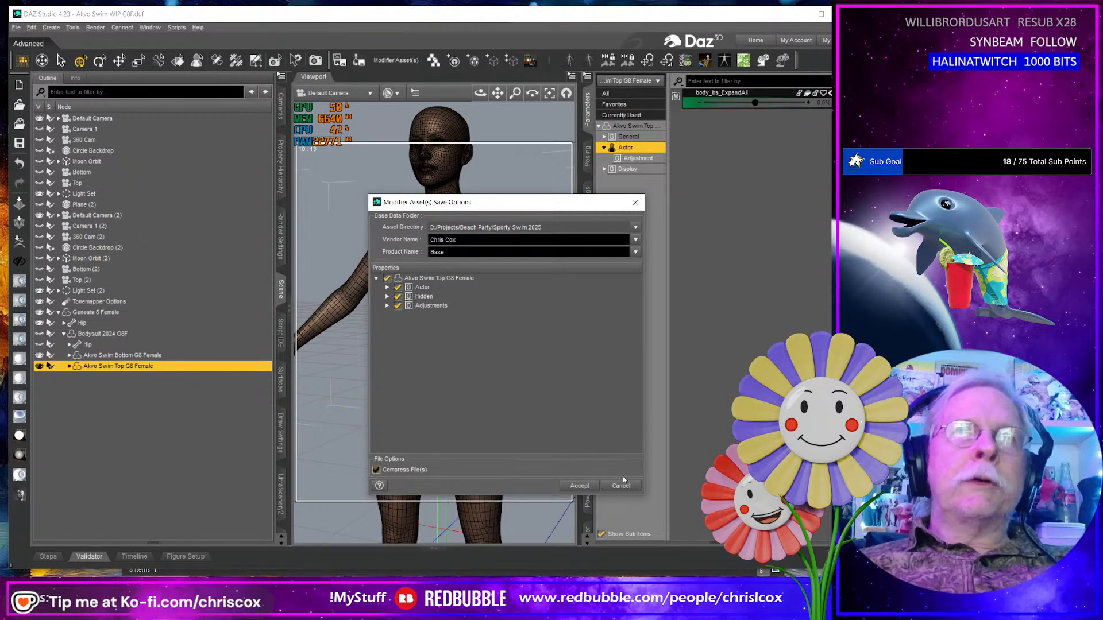
pyautogui.click(579, 486)
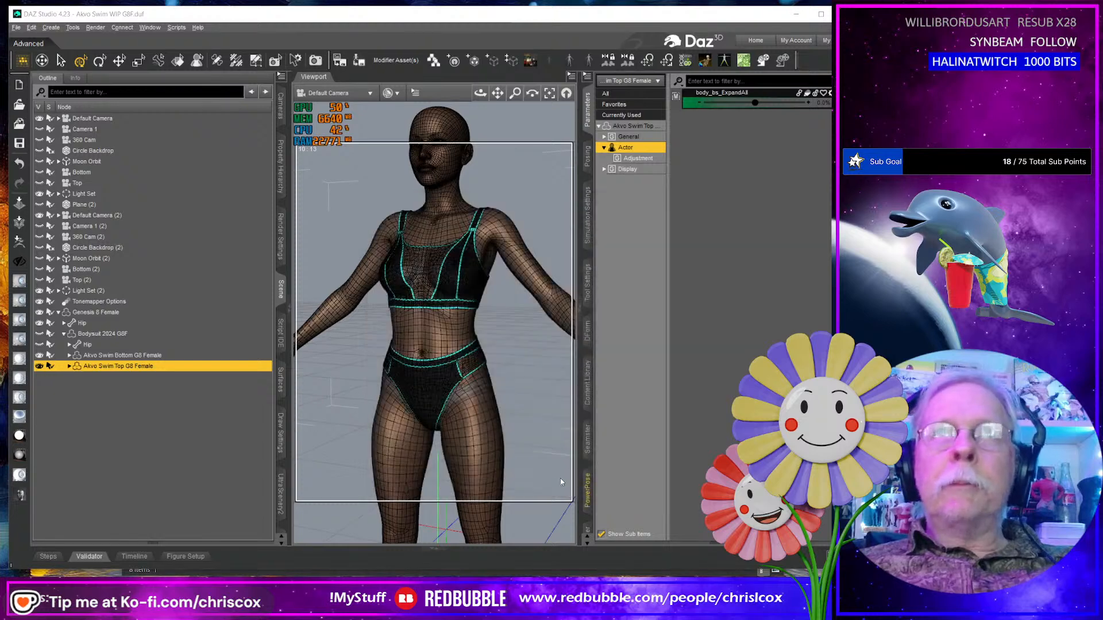
# Hide the Akvo Swim bottom and top parented under Bodysuit 2024 G8F and clear the selection.
pyautogui.moveTo(518, 413); pyautogui.dragTo(425, 437, button='middle')
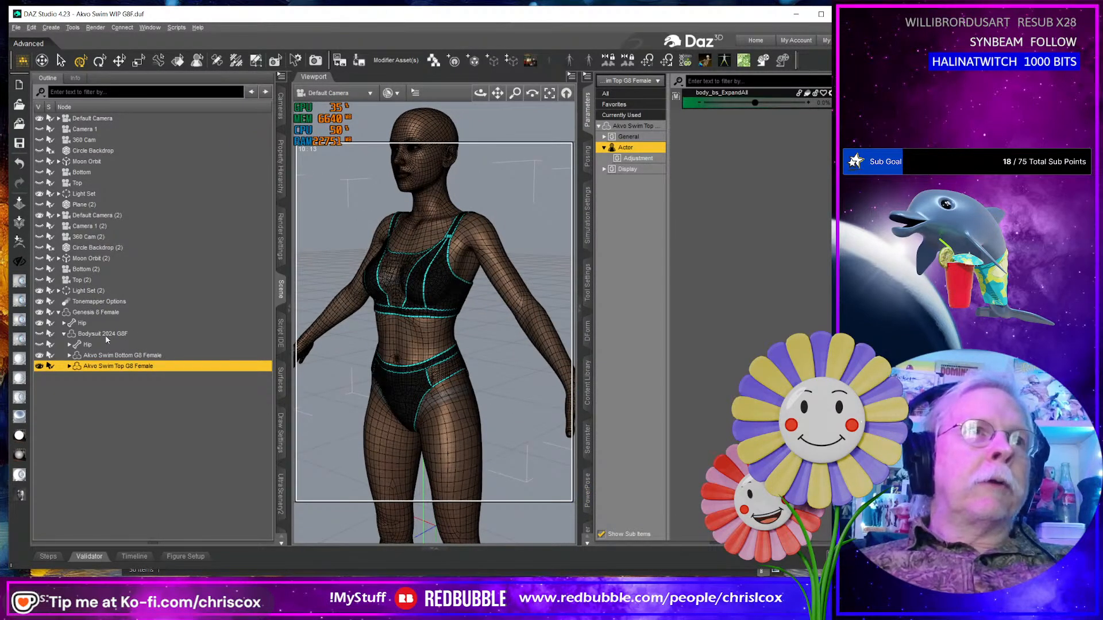
pyautogui.click(40, 333)
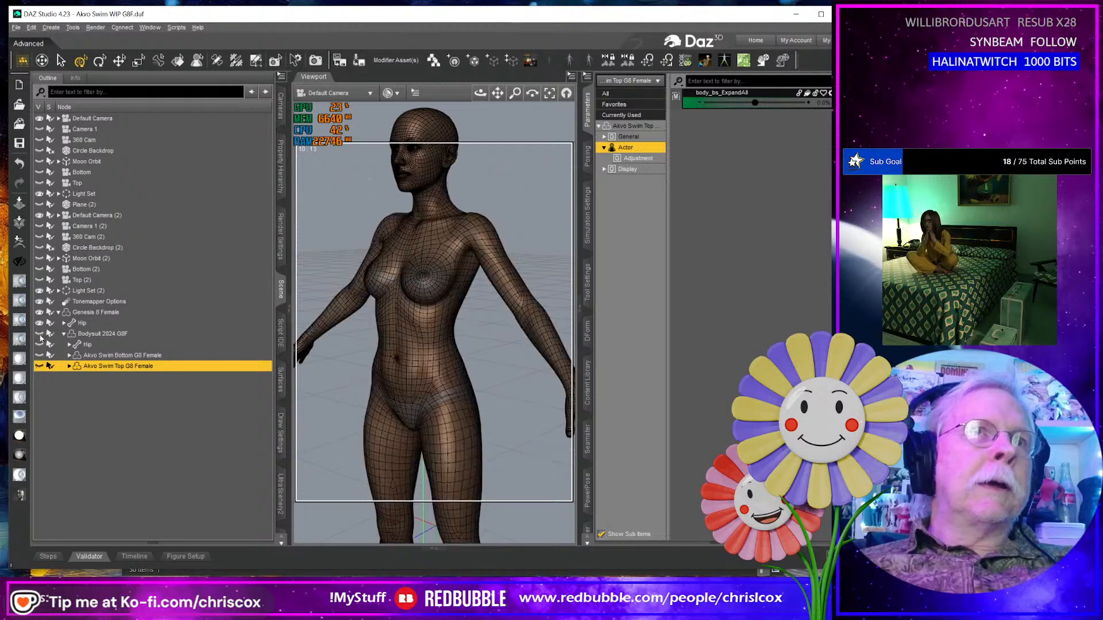
pyautogui.click(186, 375)
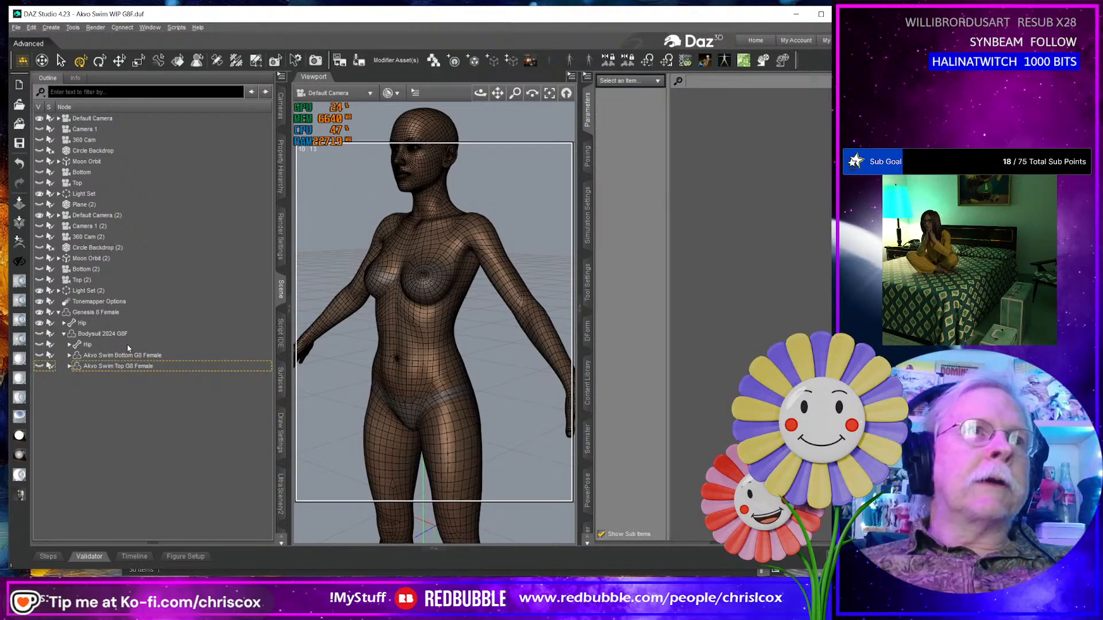
# Set the viewport to Texture Shaded and load fresh Akvo Swim Bottom and Top G8 Female pieces onto Genesis 8 Female.
pyautogui.click(115, 313)
pyautogui.moveTo(463, 349); pyautogui.dragTo(464, 360, button='middle')
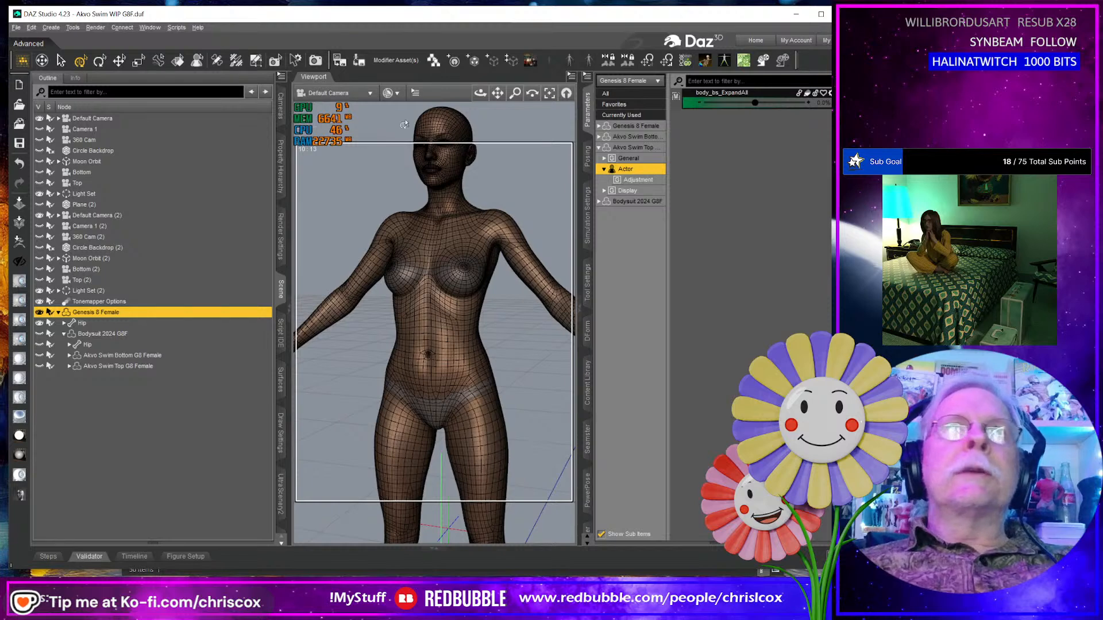
pyautogui.click(388, 93)
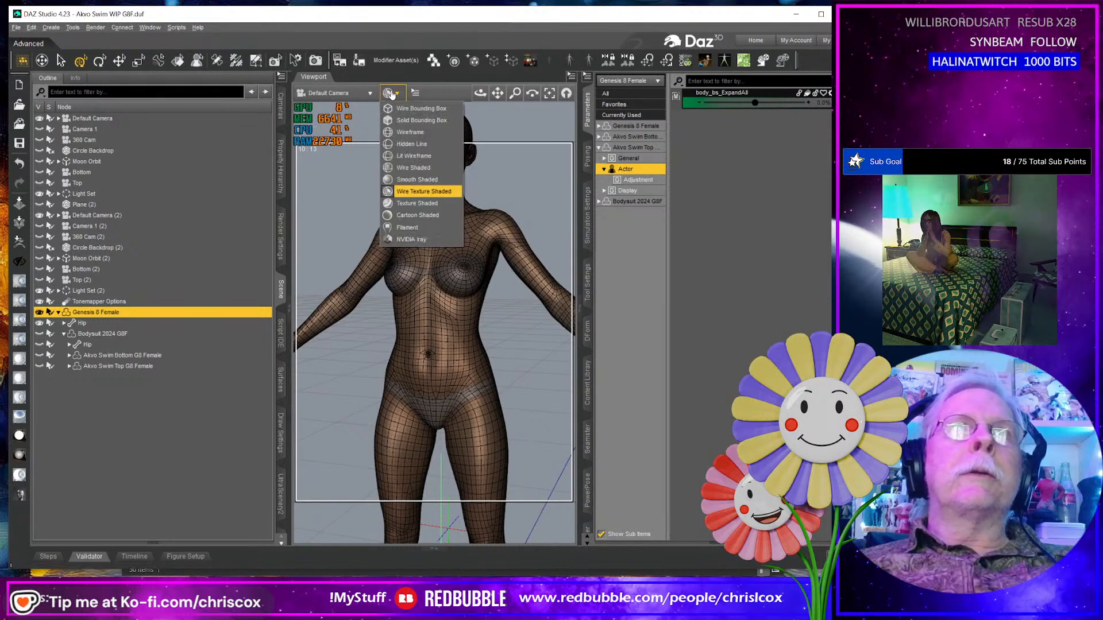
pyautogui.click(422, 209)
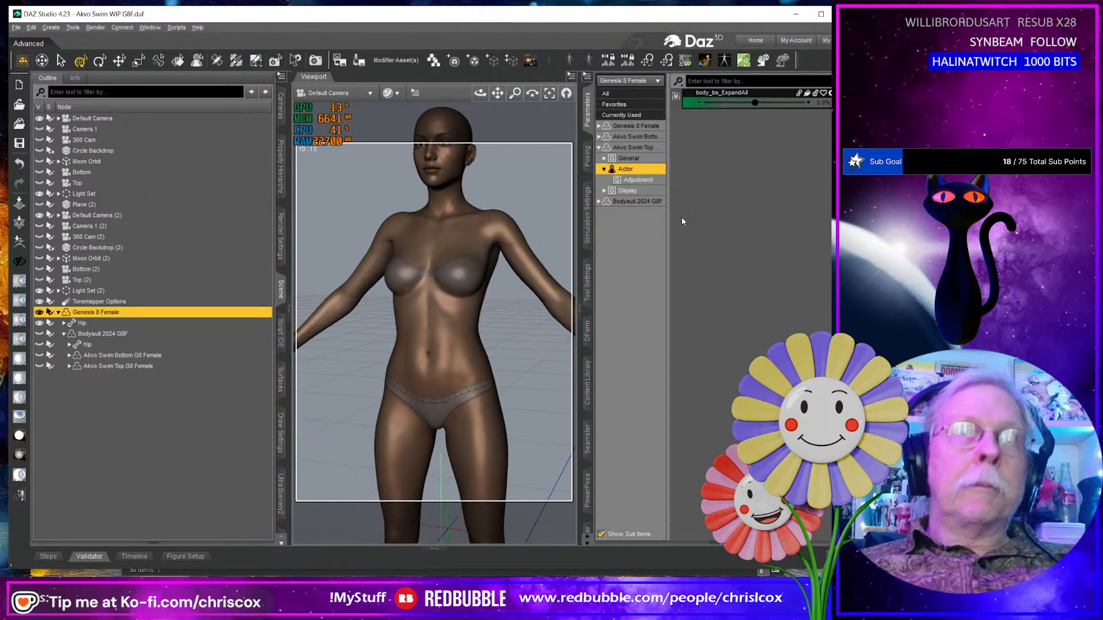
pyautogui.click(587, 407)
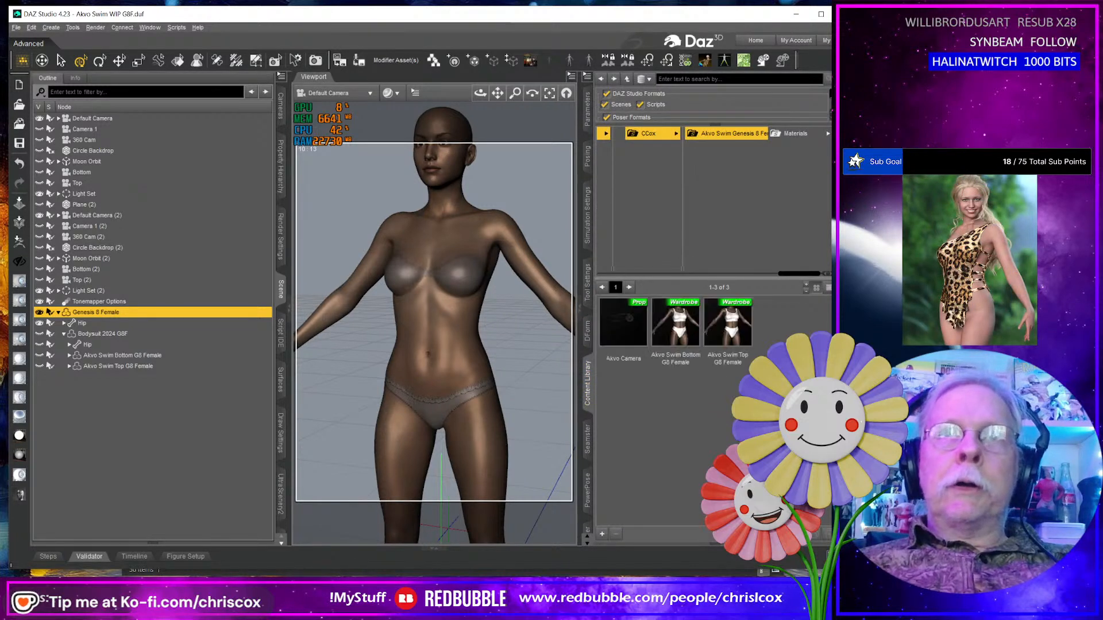
pyautogui.doubleClick(685, 335)
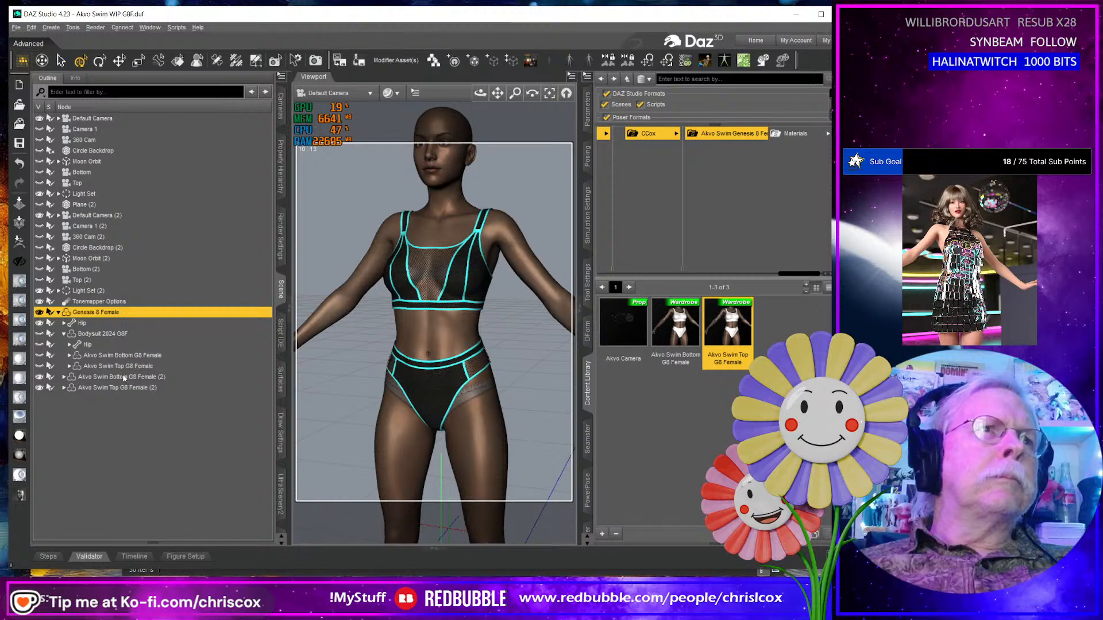
# Test the Adj Back morph on the newly loaded Akvo Swim Top G8 Female (2), resetting the change.
pyautogui.click(124, 388)
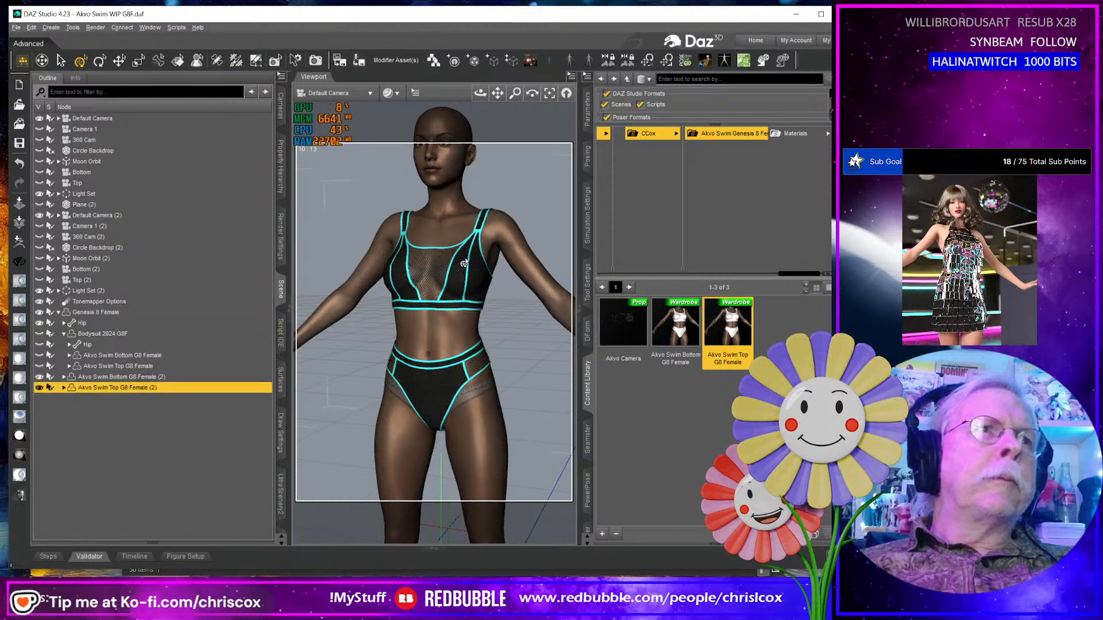
pyautogui.click(587, 103)
pyautogui.moveTo(755, 104); pyautogui.dragTo(778, 104)
pyautogui.moveTo(484, 288); pyautogui.dragTo(368, 307, button='middle')
pyautogui.moveTo(480, 93); pyautogui.dragTo(595, 85)
pyautogui.keyDown('alt'); pyautogui.click(807, 103); pyautogui.keyUp('alt')
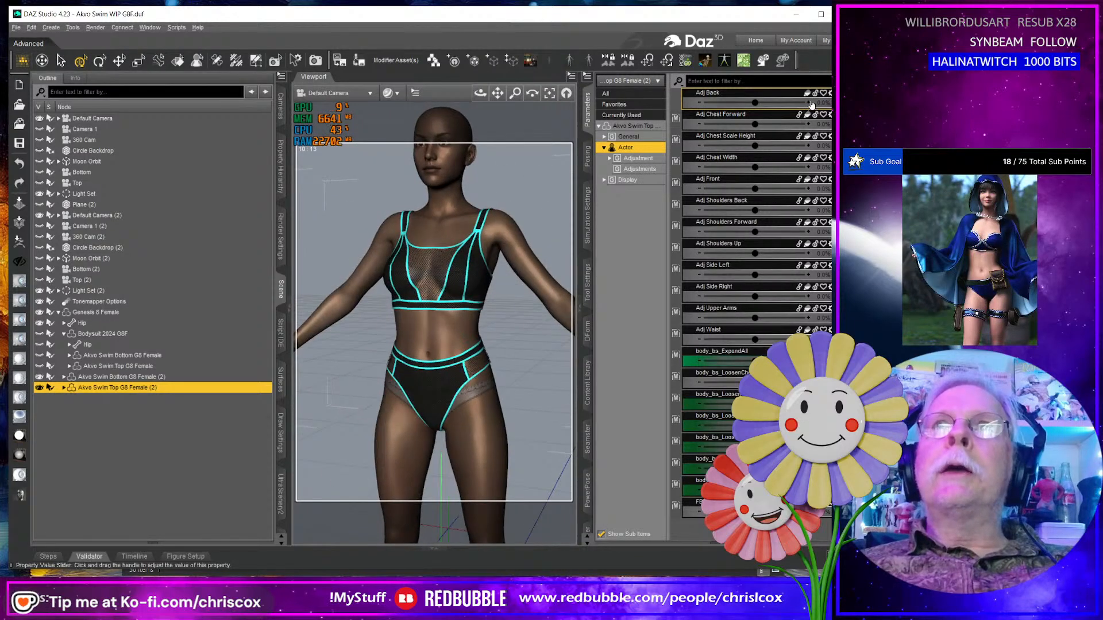
# Select all surfaces of the newly loaded Akvo Swim Bottom and Top G8 Female (2) pieces for material editing.
pyautogui.moveTo(450, 284); pyautogui.dragTo(465, 332, button='middle')
pyautogui.scroll(2, 450, 290)
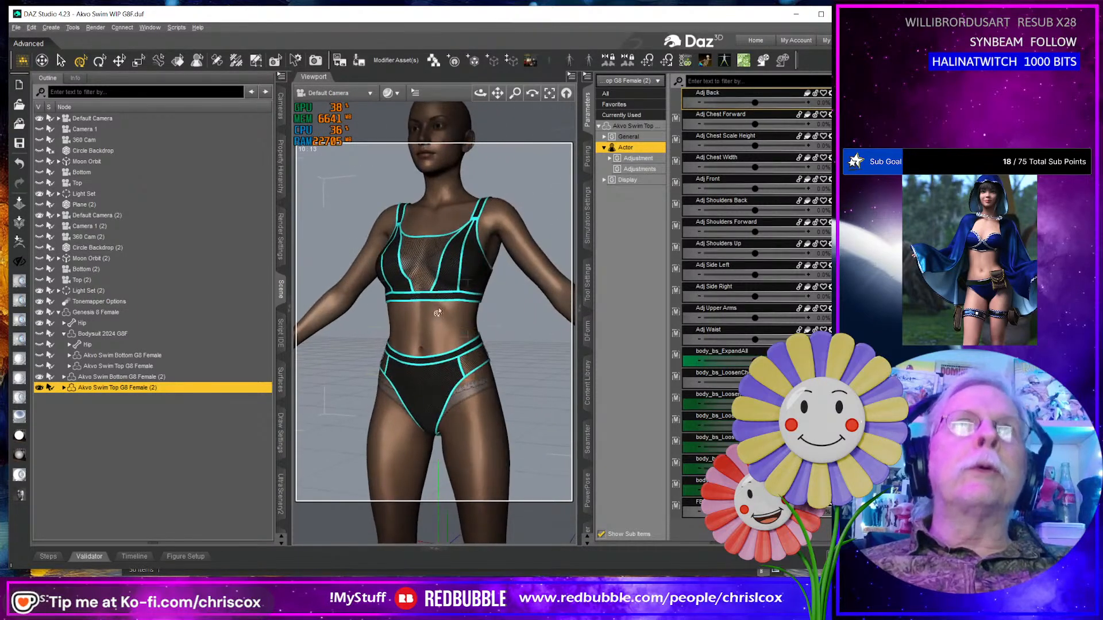
pyautogui.click(178, 60)
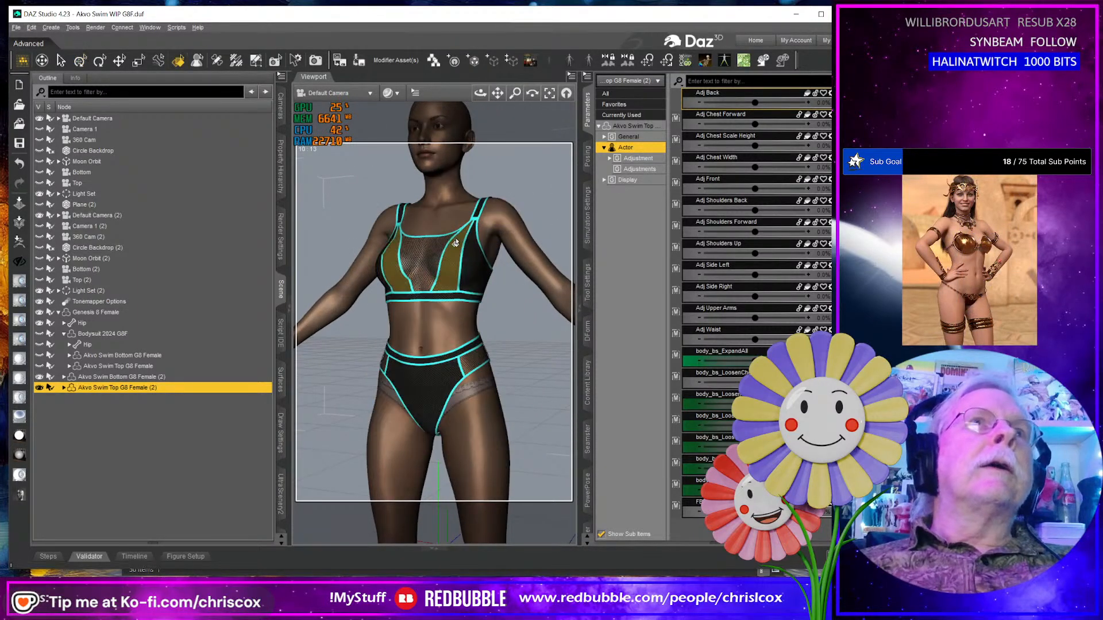
pyautogui.click(415, 373)
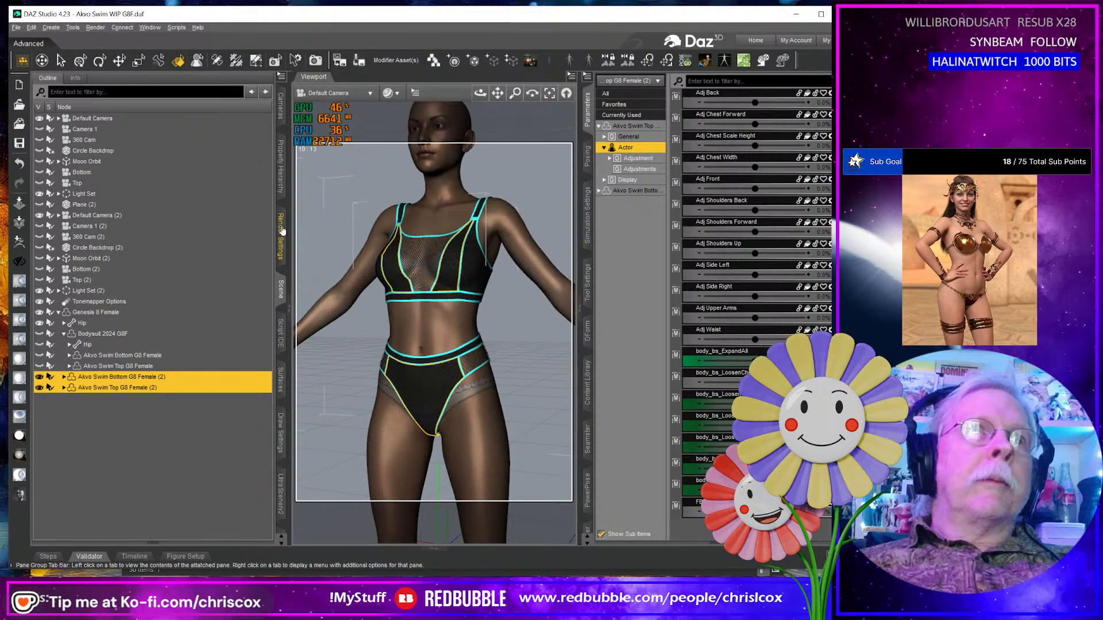
pyautogui.click(280, 378)
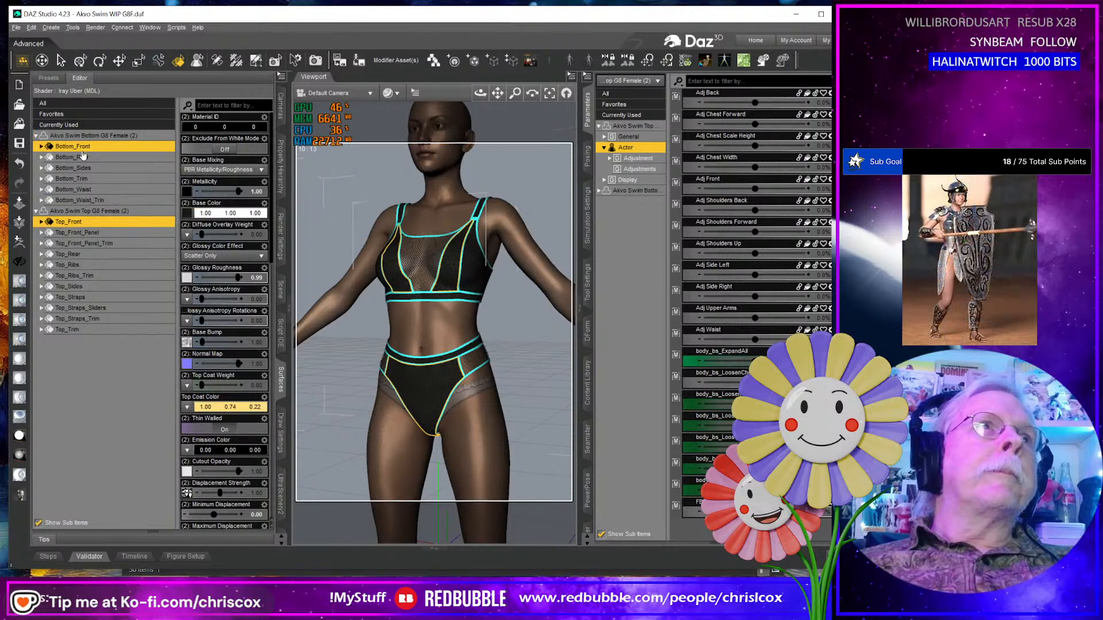
pyautogui.click(84, 138)
pyautogui.keyDown('shift'); pyautogui.click(111, 331); pyautogui.keyUp('shift')
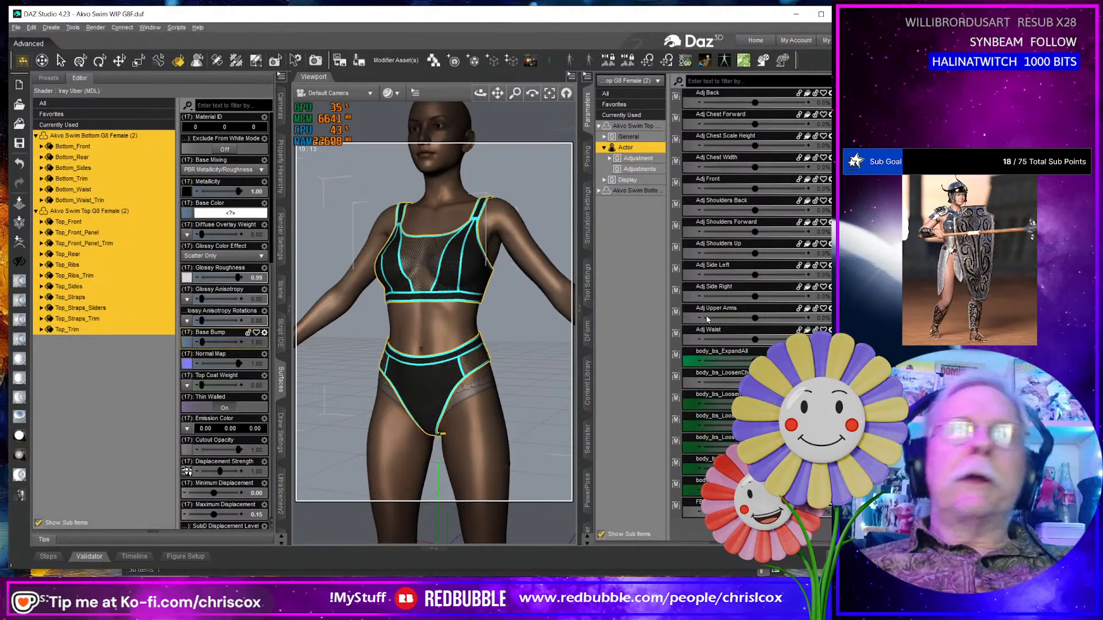
# Apply the AKVO !Base Silky shader from the Akvo Swim Genesis 8 Female Shaders folder to the selected swimwear surfaces.
pyautogui.click(588, 384)
pyautogui.click(804, 135)
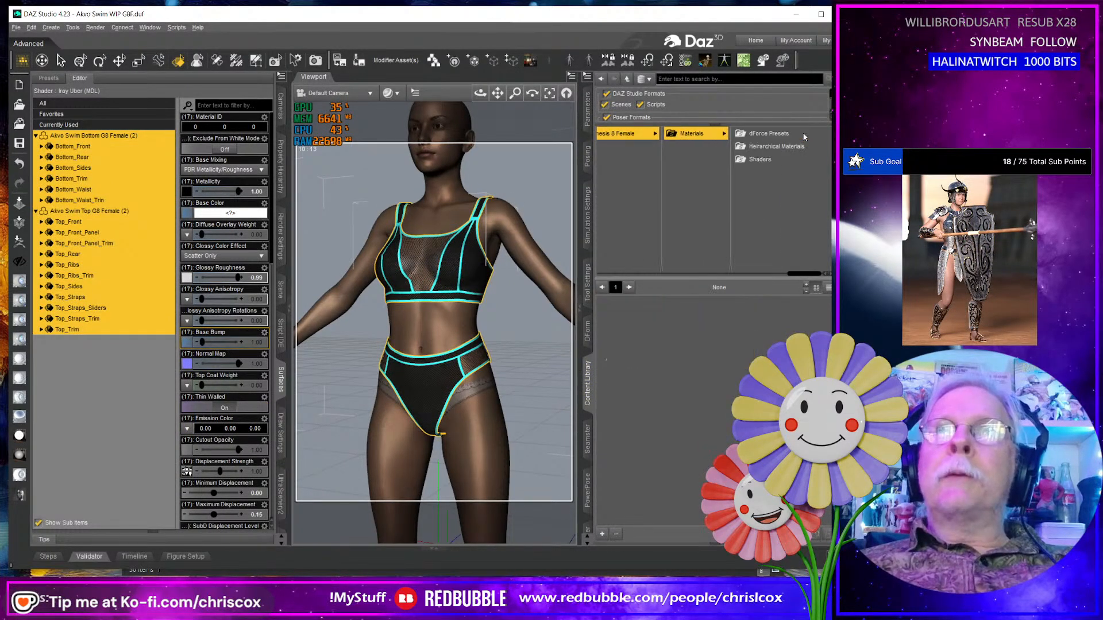
pyautogui.click(776, 160)
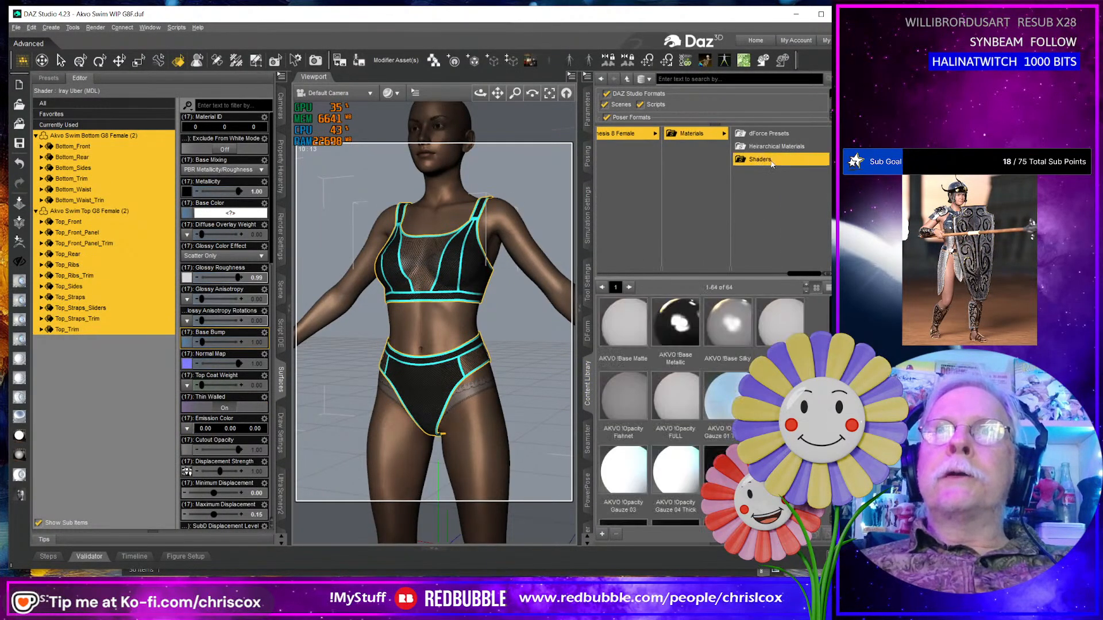
pyautogui.doubleClick(734, 332)
# Apply the AKVO Color 46-SlateGray shader to all selected swimwear surfaces and inspect the outfit from several angles.
pyautogui.scroll(-5, 714, 401)
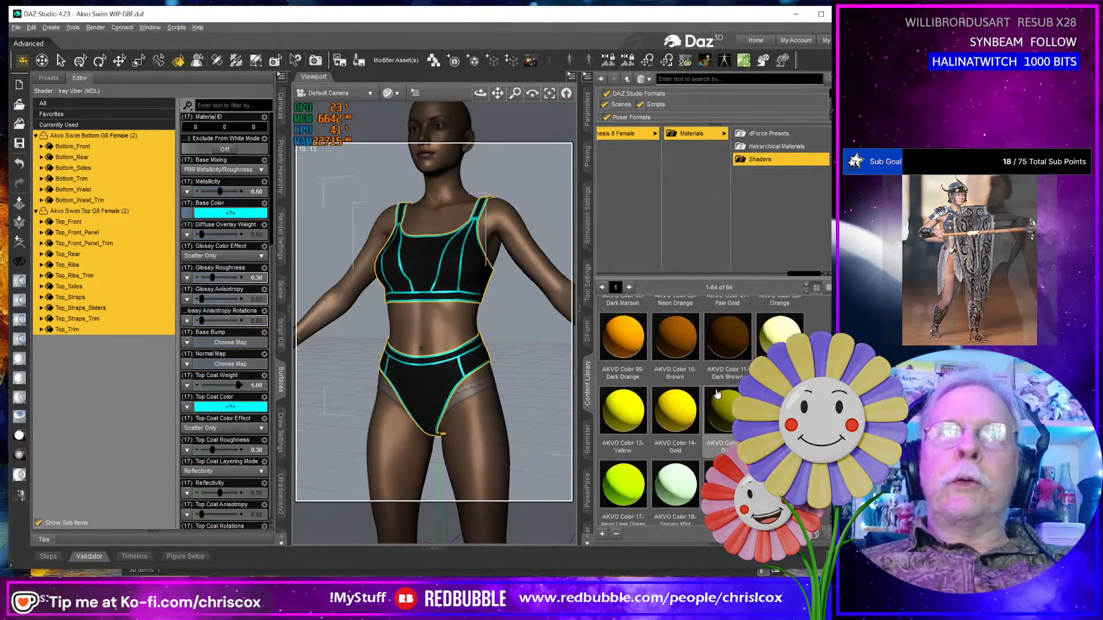
pyautogui.scroll(-6, 714, 400)
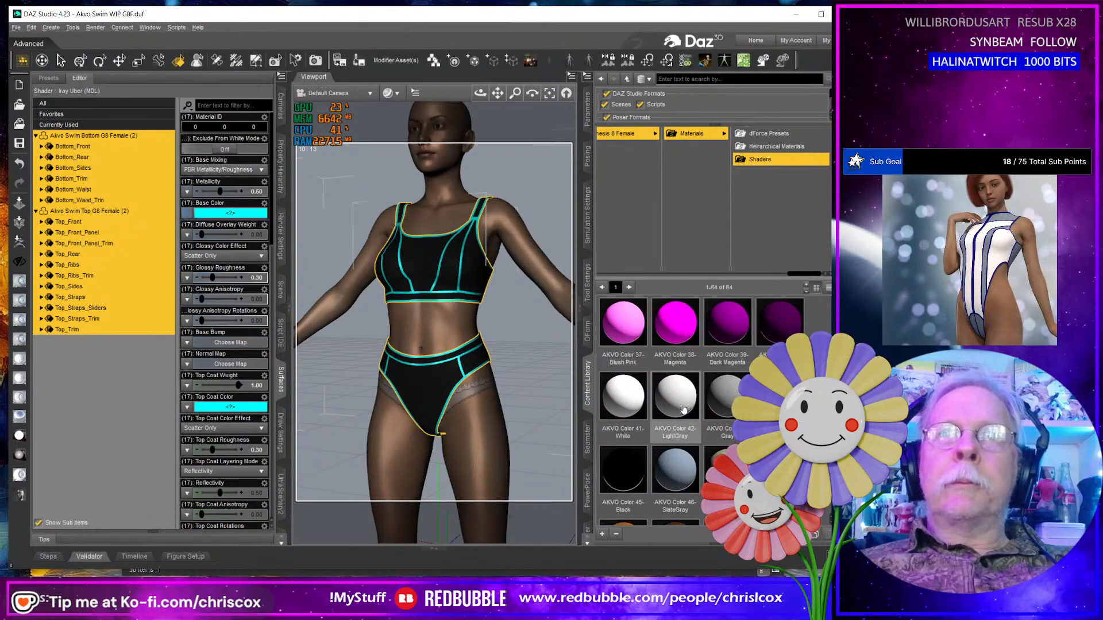
pyautogui.doubleClick(682, 466)
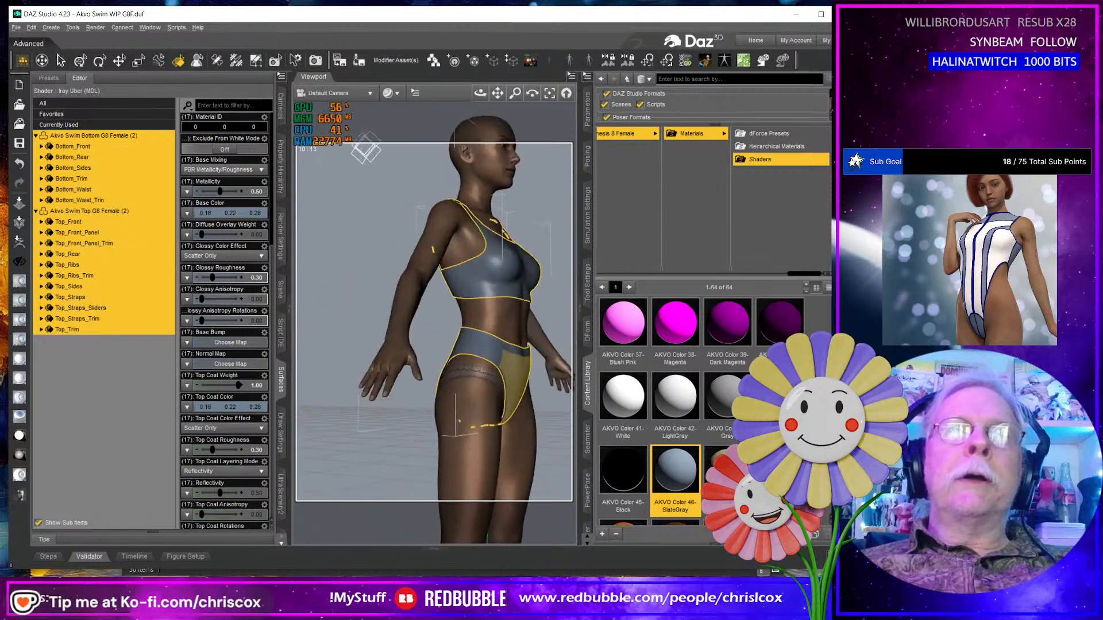
pyautogui.moveTo(450, 386); pyautogui.dragTo(457, 379, button='middle')
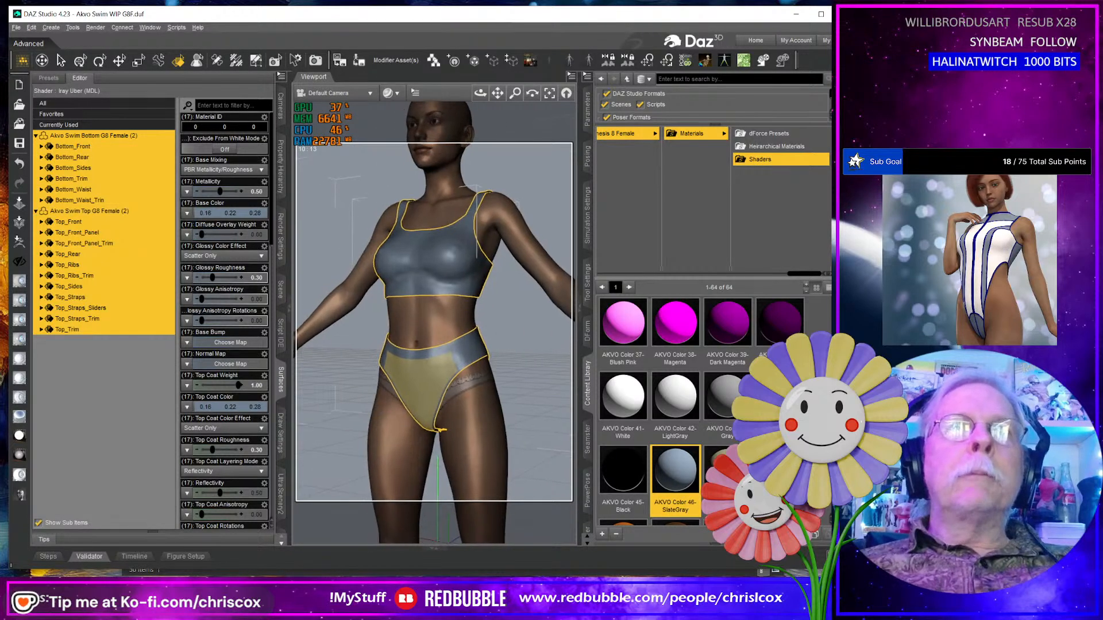
# Select Genesis 8 Female together with Akvo Swim Top G8 Female (2) and list their favorite morph parameters.
pyautogui.click(457, 272)
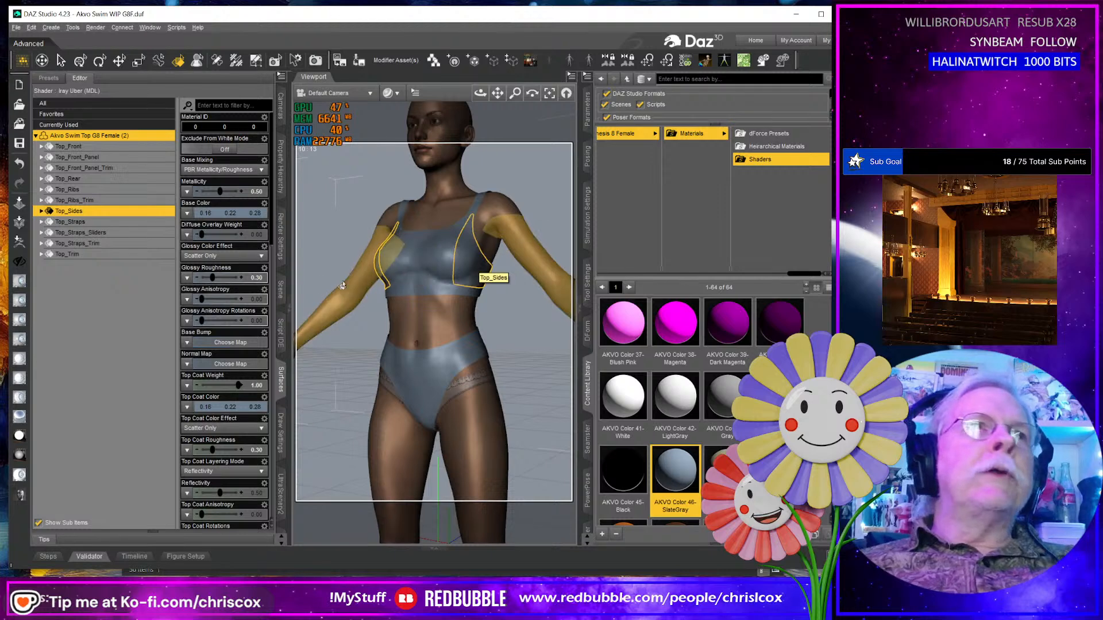
pyautogui.click(281, 289)
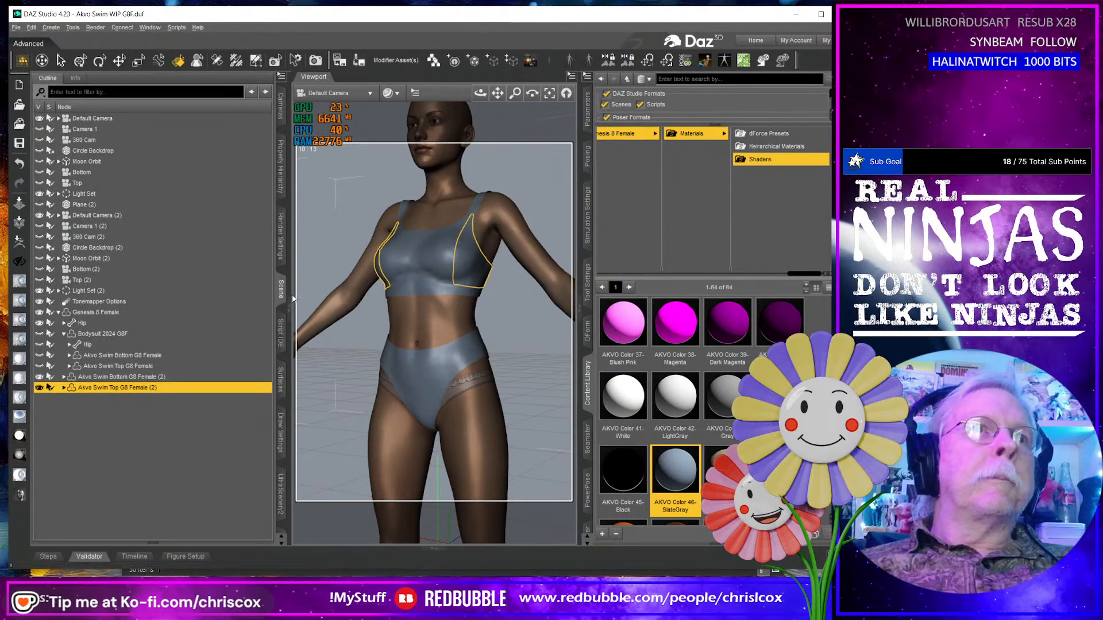
pyautogui.click(168, 387)
pyautogui.keyDown('ctrl'); pyautogui.click(112, 314); pyautogui.keyUp('ctrl')
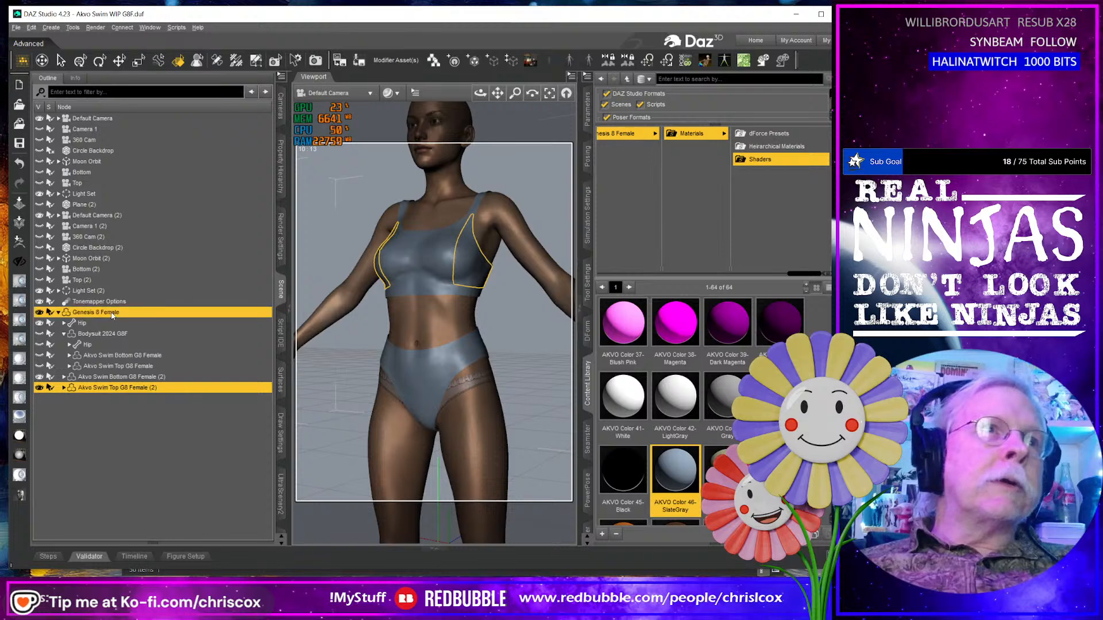
pyautogui.click(587, 107)
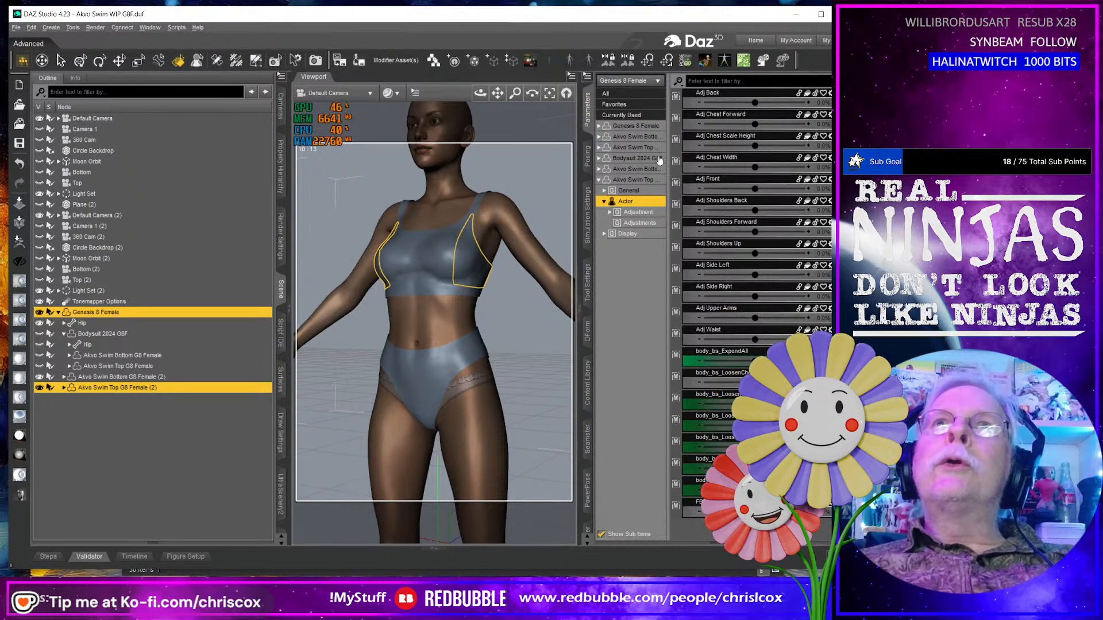
pyautogui.click(614, 104)
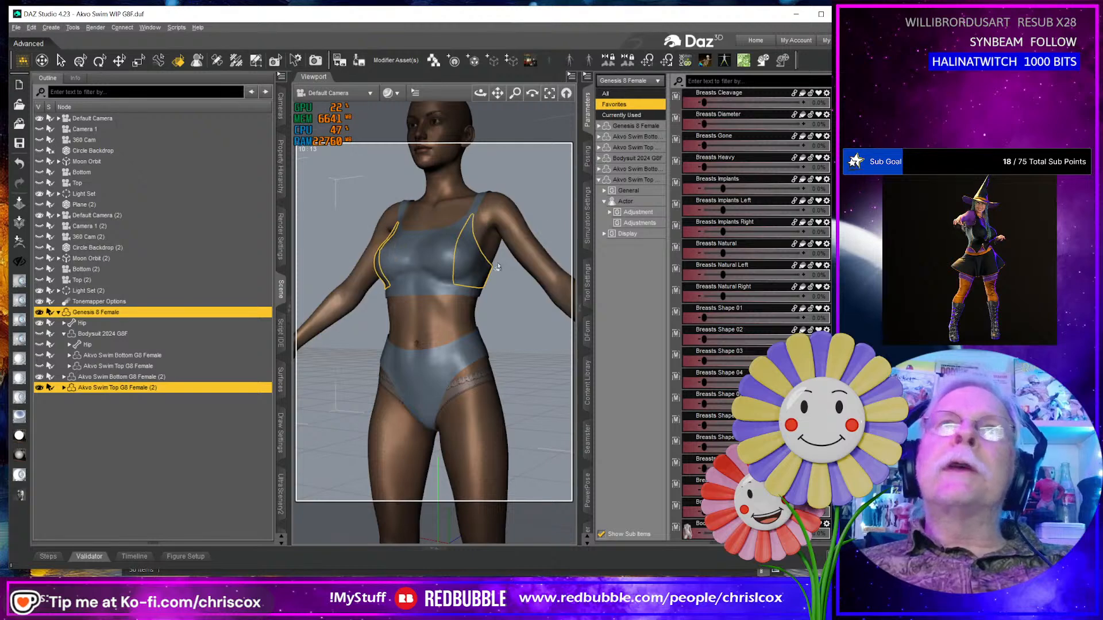
pyautogui.moveTo(439, 249); pyautogui.dragTo(496, 266, button='middle')
pyautogui.scroll(3, 482, 253)
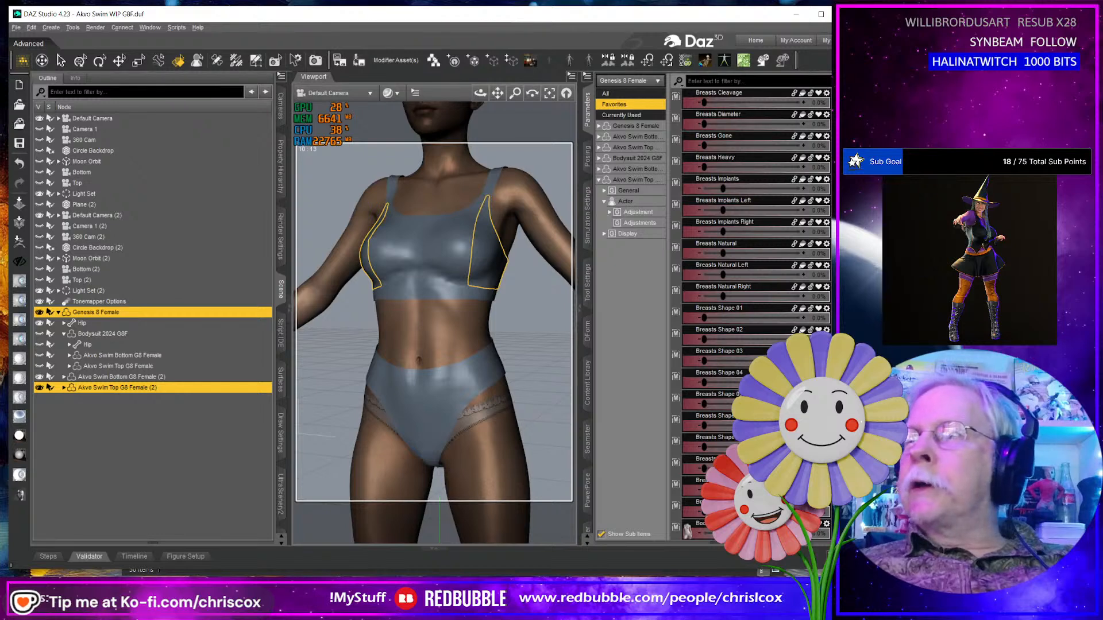
# Examine the breast morph OBJ files in the Breasts folder under Desktop > Morphs > G8F Morphs in File Explorer, then return to DAZ Studio.
pyautogui.press('super+e')
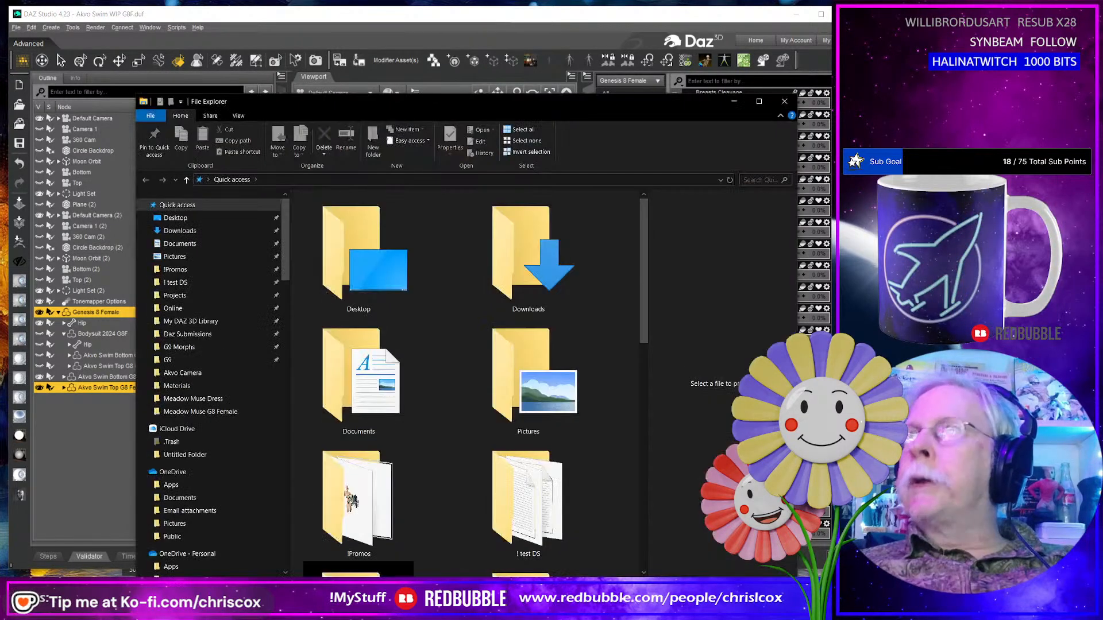
pyautogui.click(194, 350)
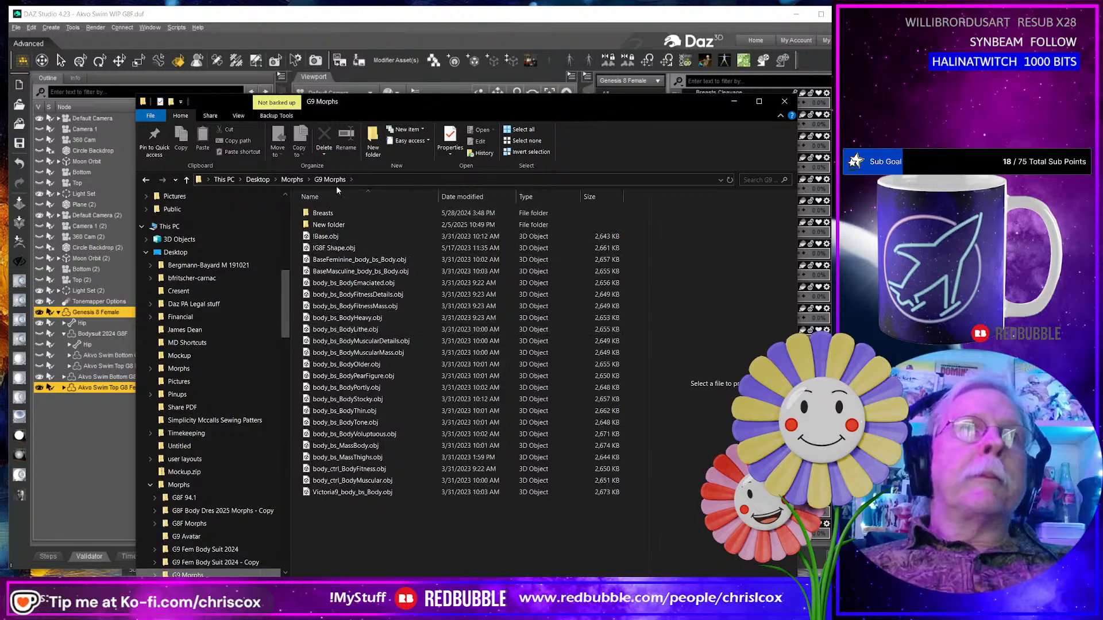
pyautogui.click(292, 180)
pyautogui.click(385, 225)
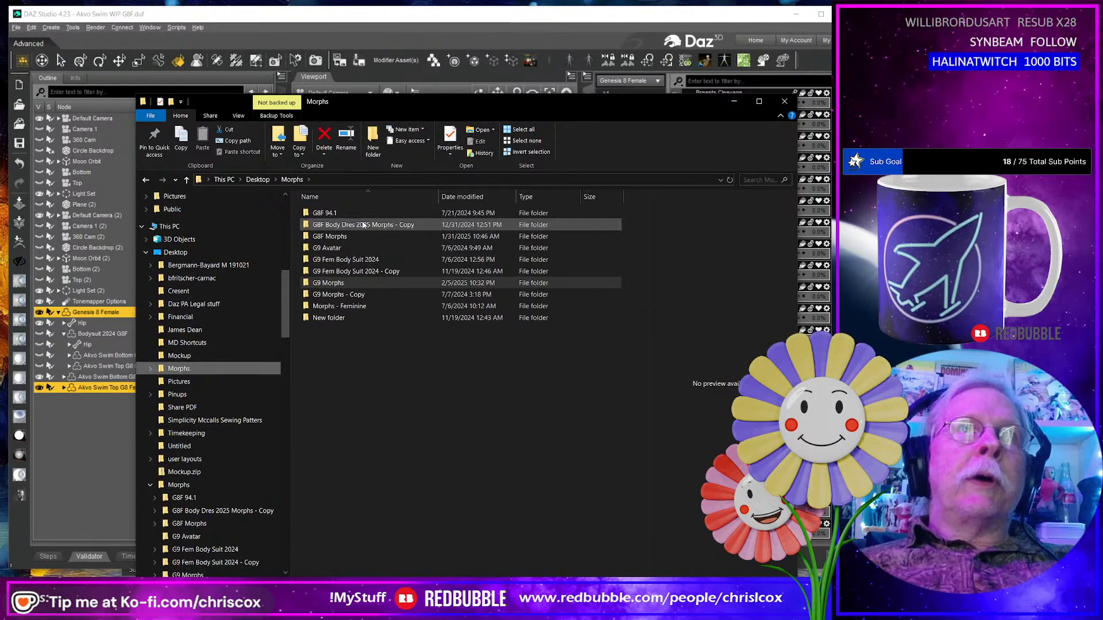
pyautogui.click(337, 237)
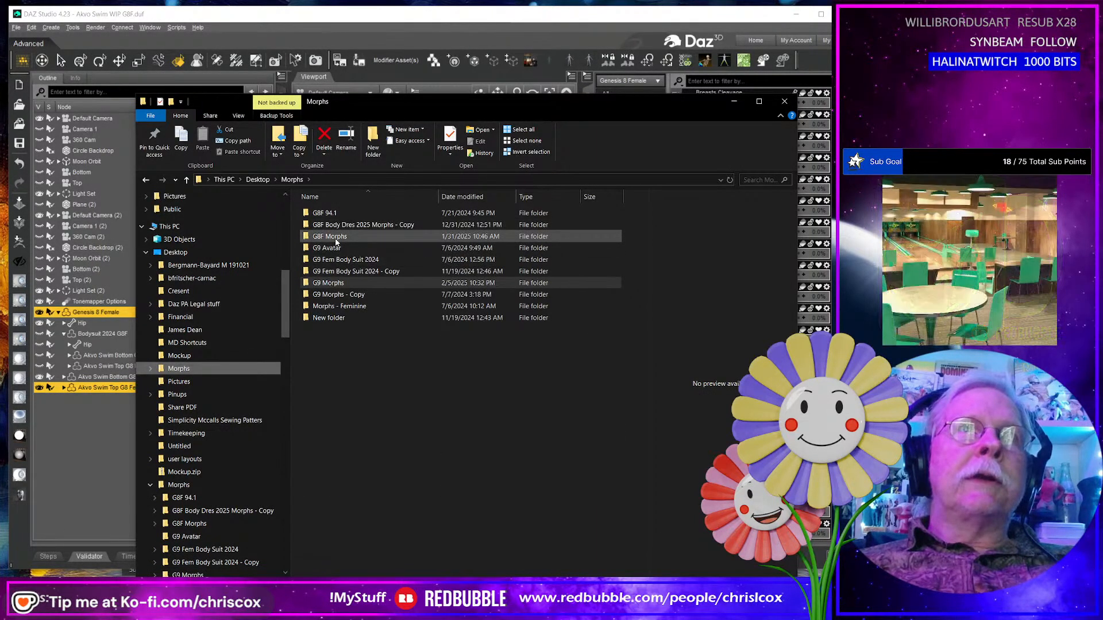
pyautogui.doubleClick(336, 239)
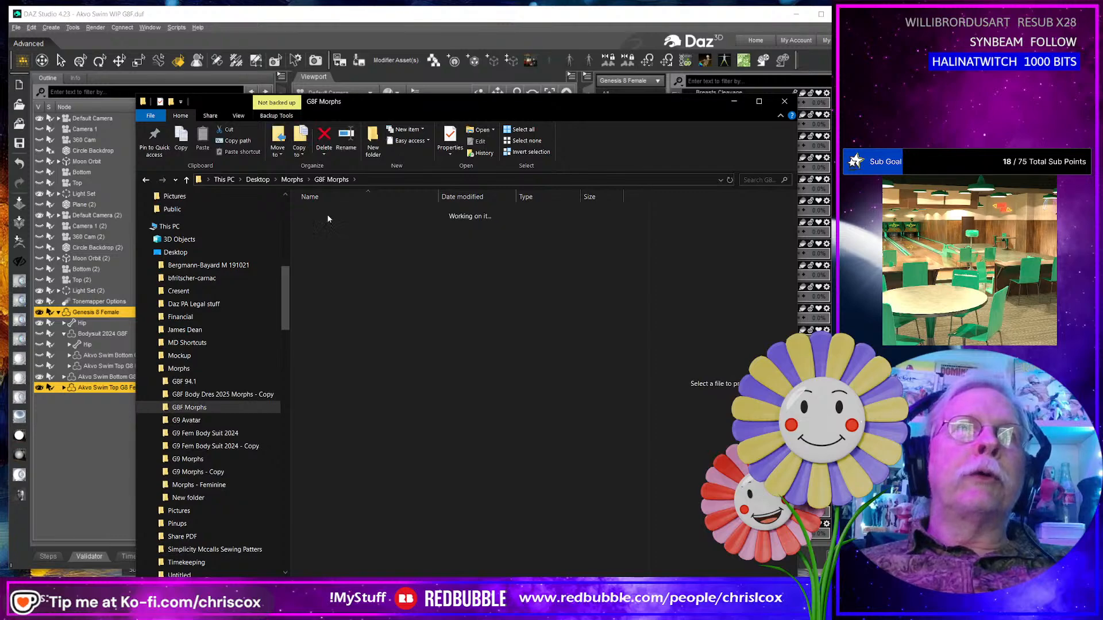
pyautogui.doubleClick(328, 216)
pyautogui.moveTo(419, 104); pyautogui.dragTo(472, 76)
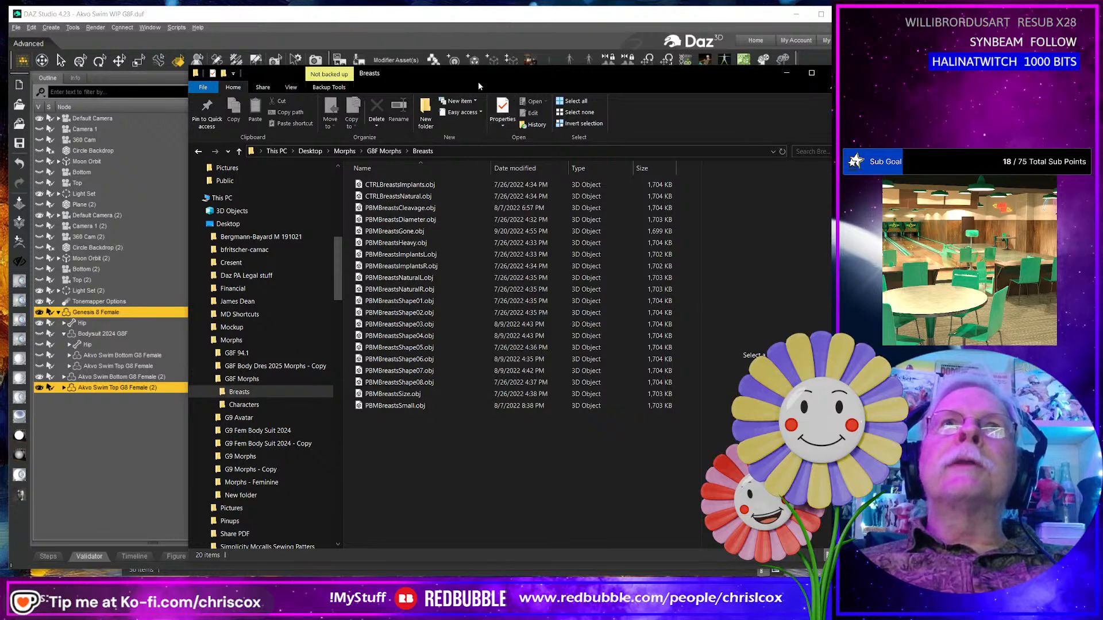
pyautogui.click(787, 73)
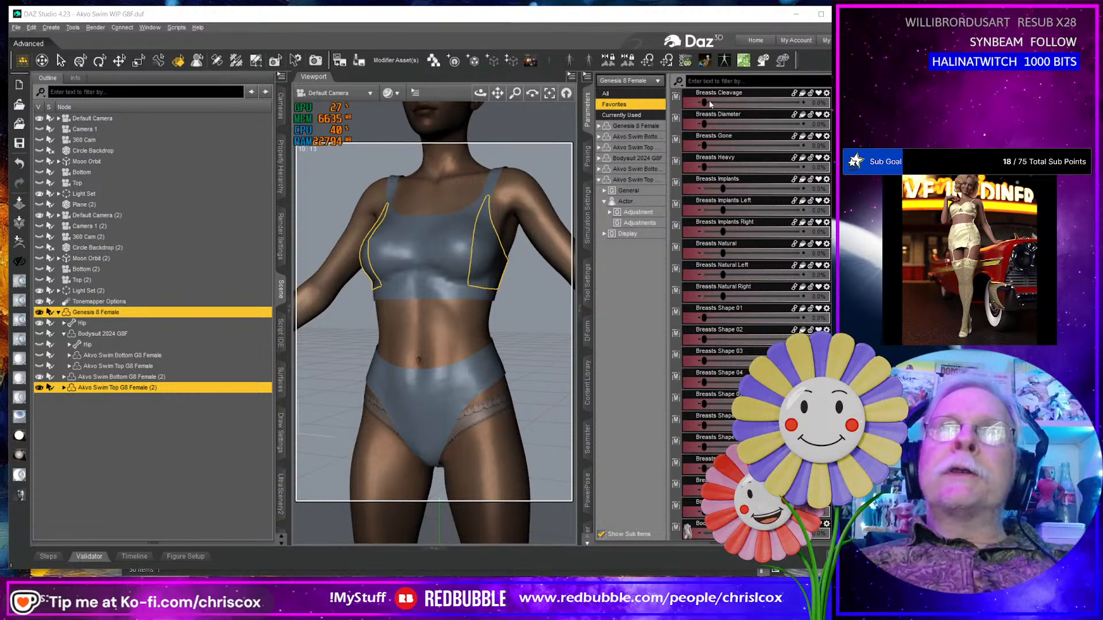
# Set the figure's Breasts Cleavage morph to 100% and send the selected figure and top to ZBrush through GoZ with deformations.
pyautogui.moveTo(708, 100); pyautogui.dragTo(800, 103)
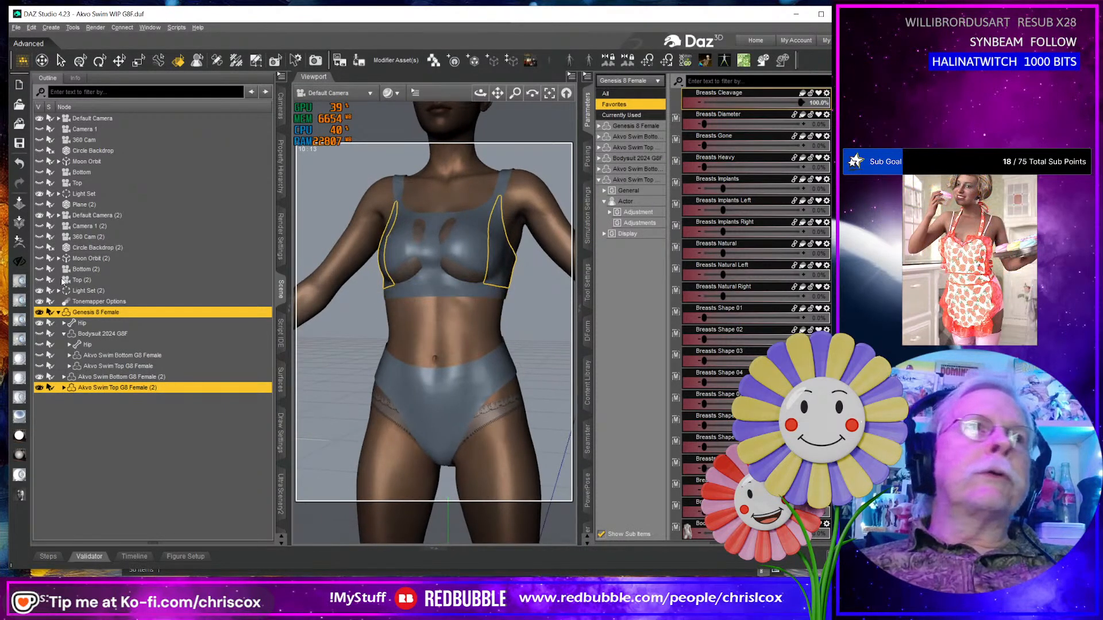
pyautogui.click(19, 242)
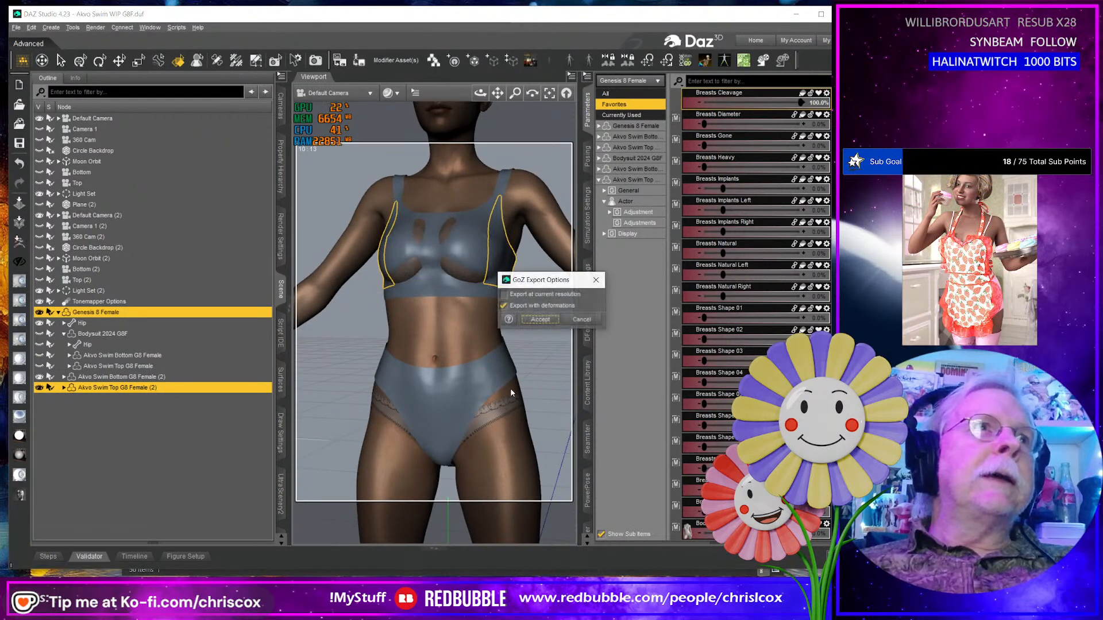
pyautogui.click(540, 319)
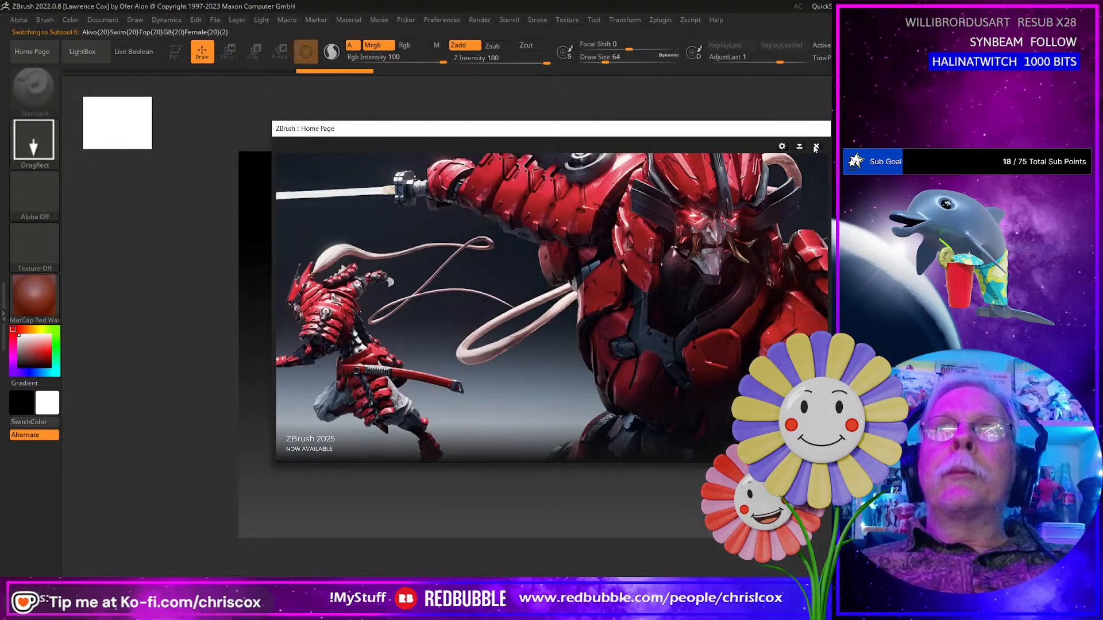
# Put the transferred meshes into edit mode, inspect the full figure, and close ZBrush without saving the project.
pyautogui.click(816, 147)
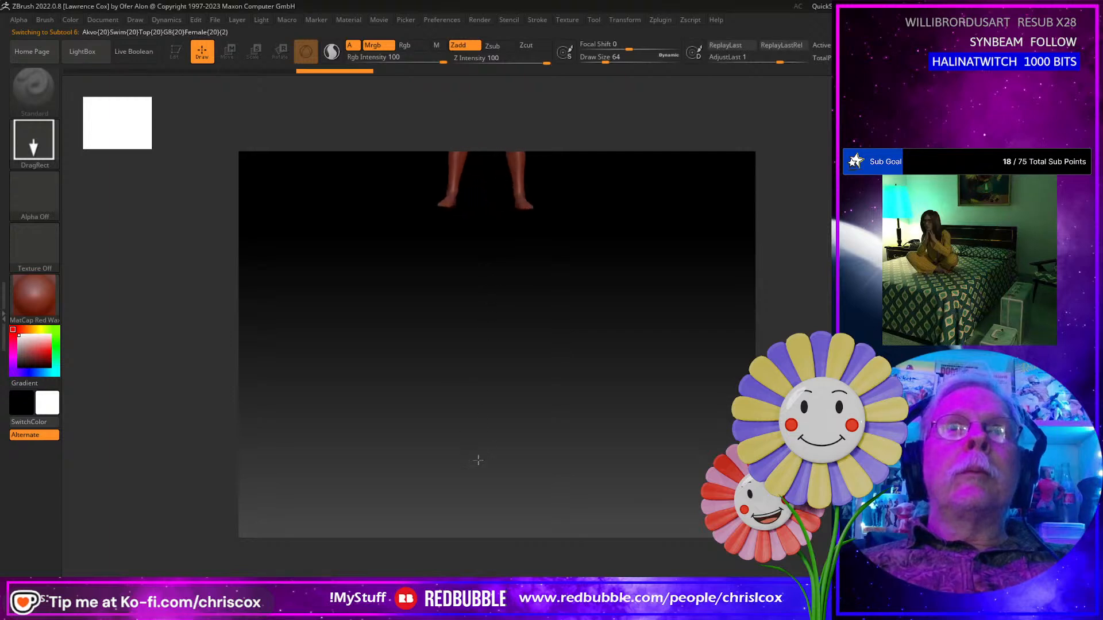
pyautogui.click(176, 53)
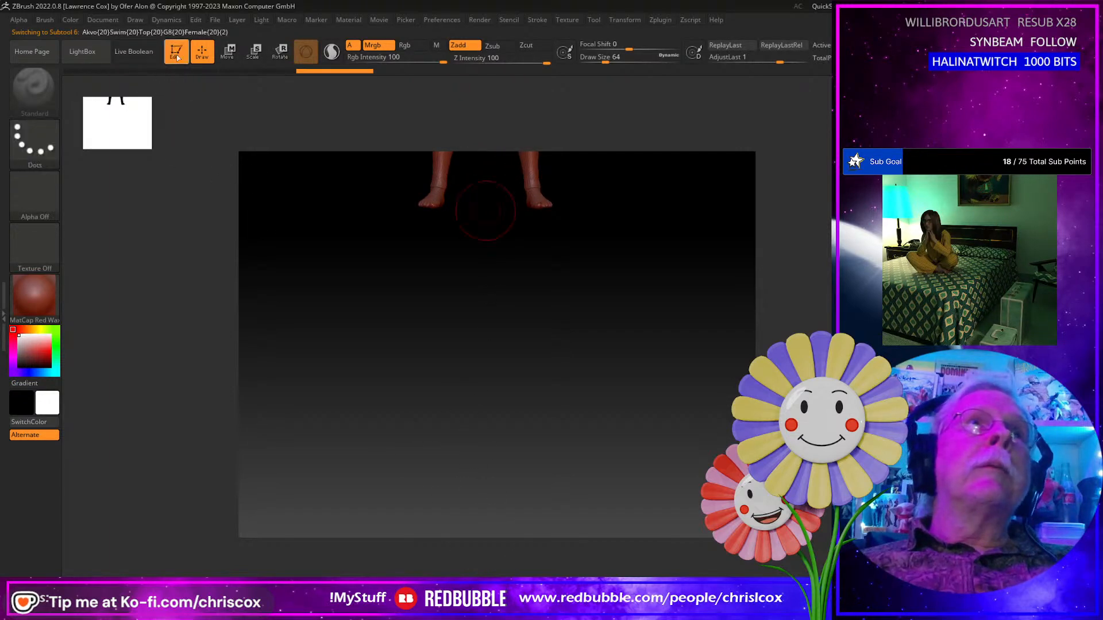
pyautogui.press('f')
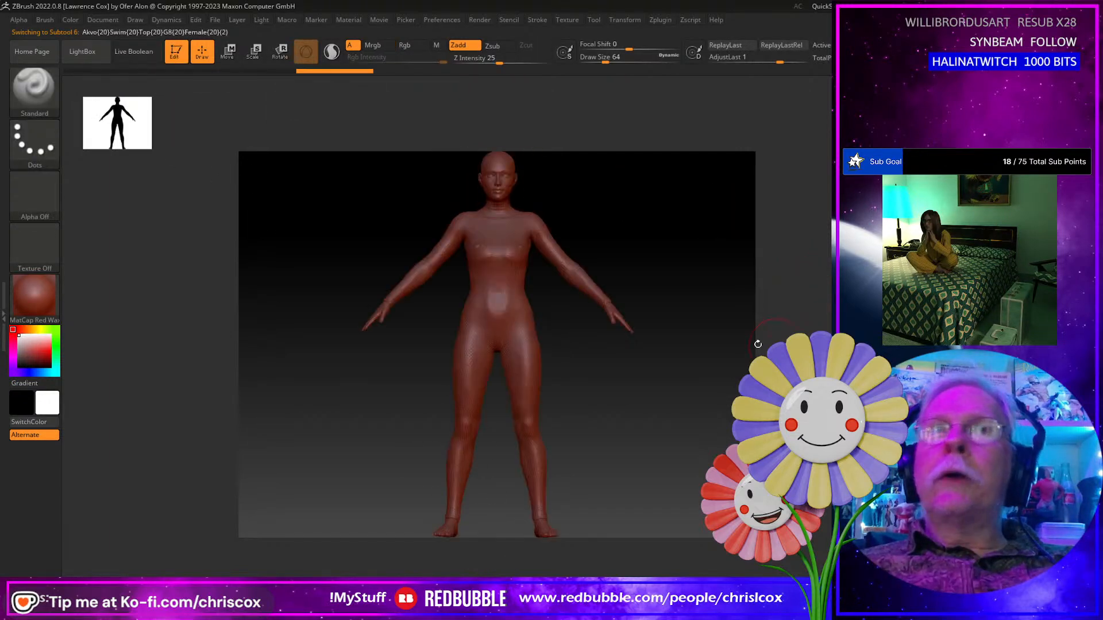
pyautogui.keyDown('alt'); pyautogui.moveTo(568, 300); pyautogui.dragTo(553, 294); pyautogui.keyUp('alt')
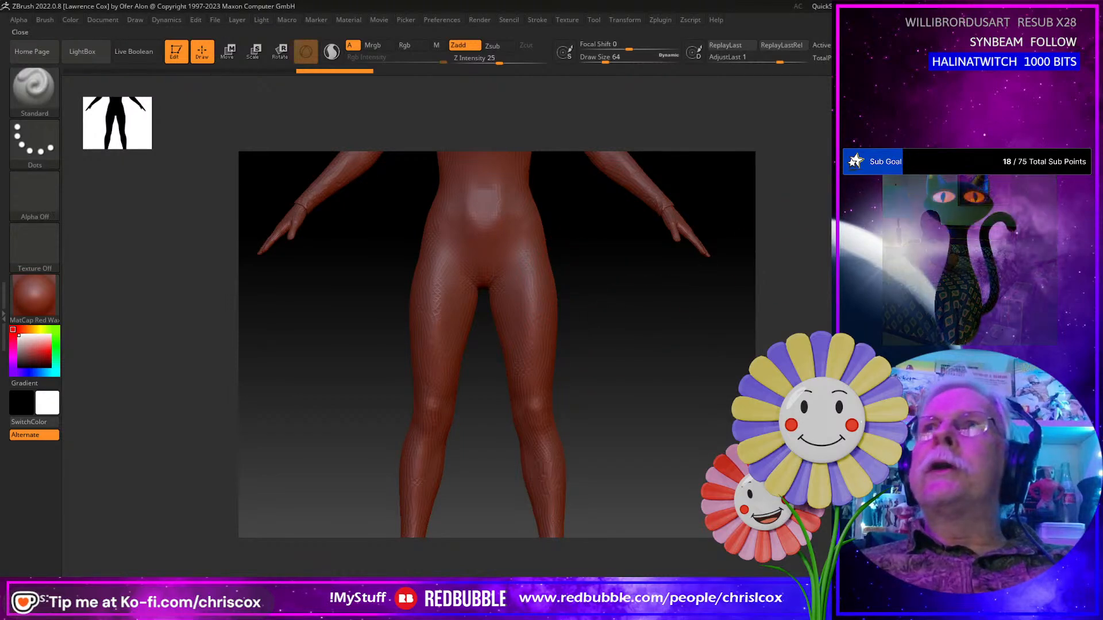
pyautogui.click(1096, 6)
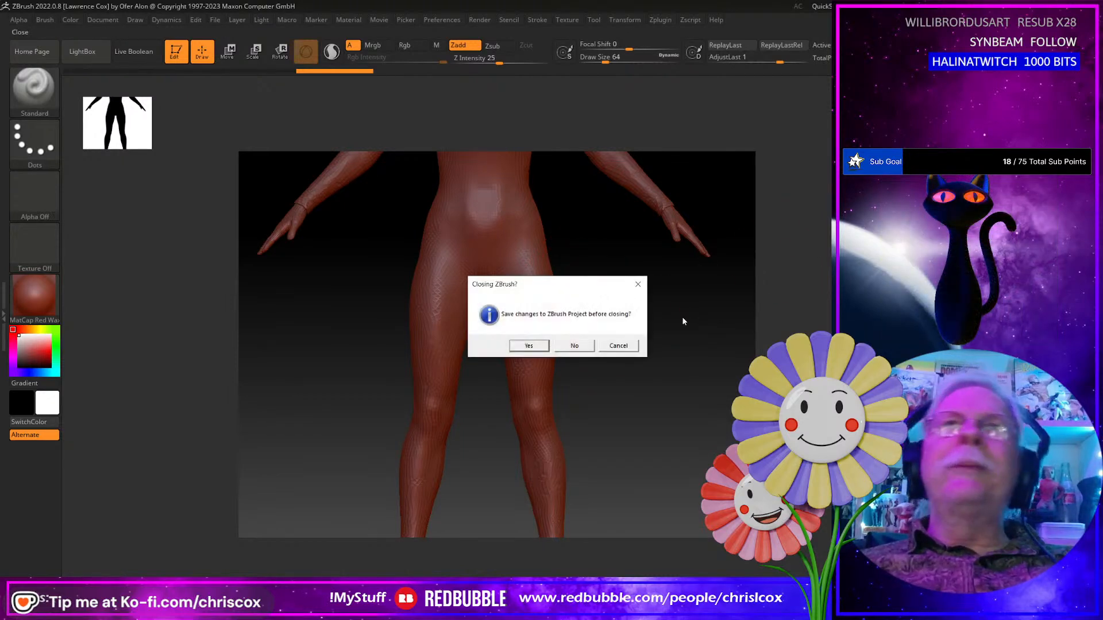
pyautogui.click(575, 346)
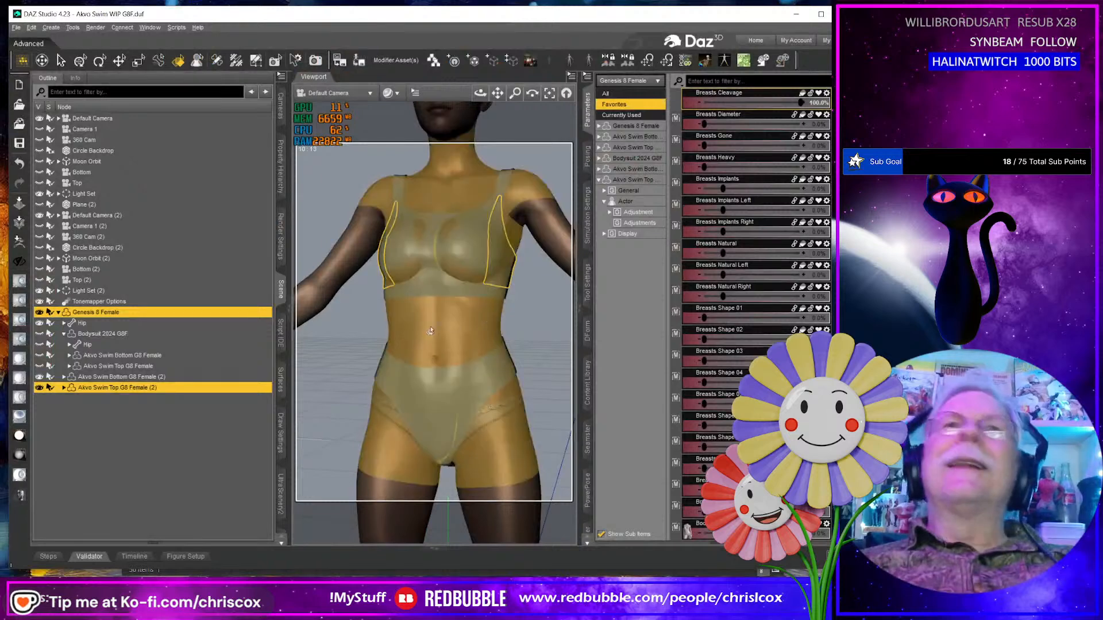
# Delete Bodysuit 2024 G8F from the scene and send Genesis 8 Female with Akvo Swim Top G8 Female (2) to ZBrush through GoZ with deformations.
pyautogui.click(96, 334)
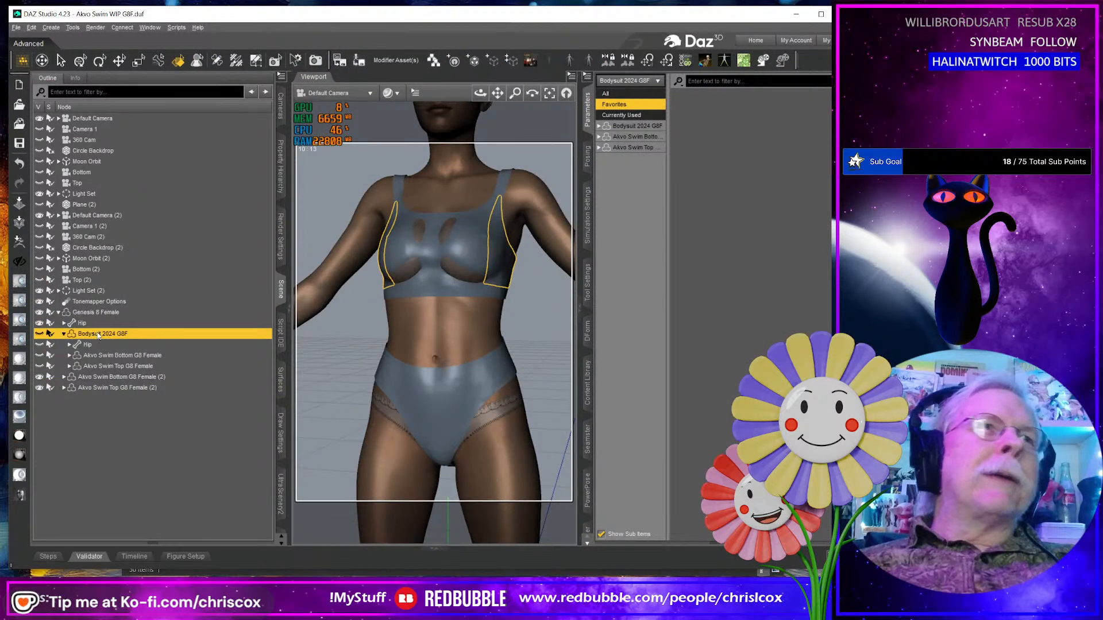
pyautogui.press('Delete')
pyautogui.click(117, 345)
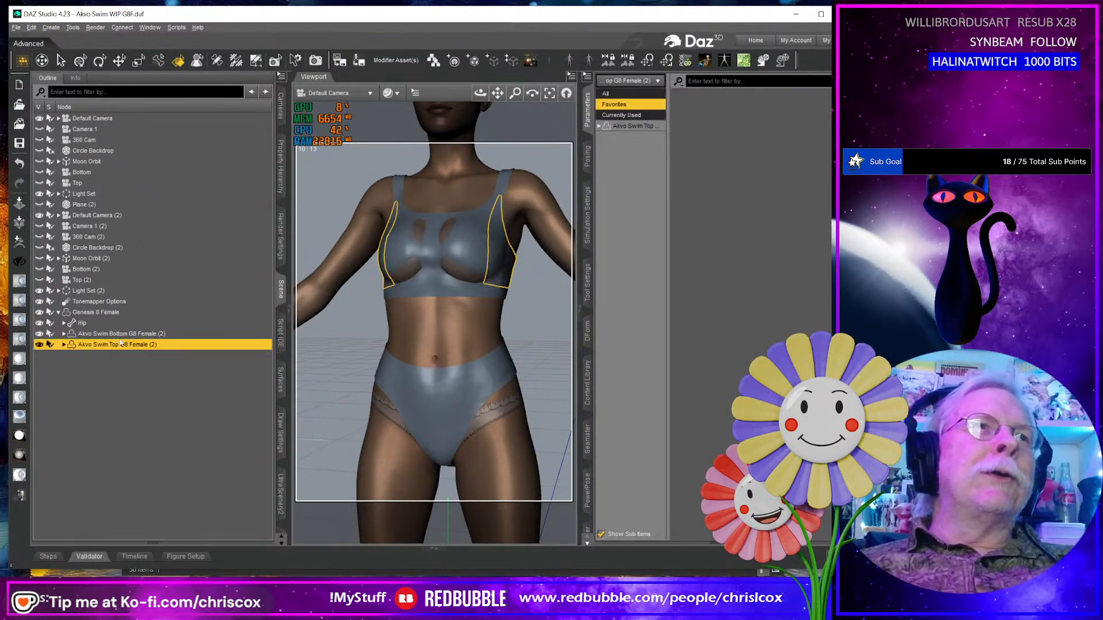
pyautogui.keyDown('ctrl'); pyautogui.click(108, 314); pyautogui.keyUp('ctrl')
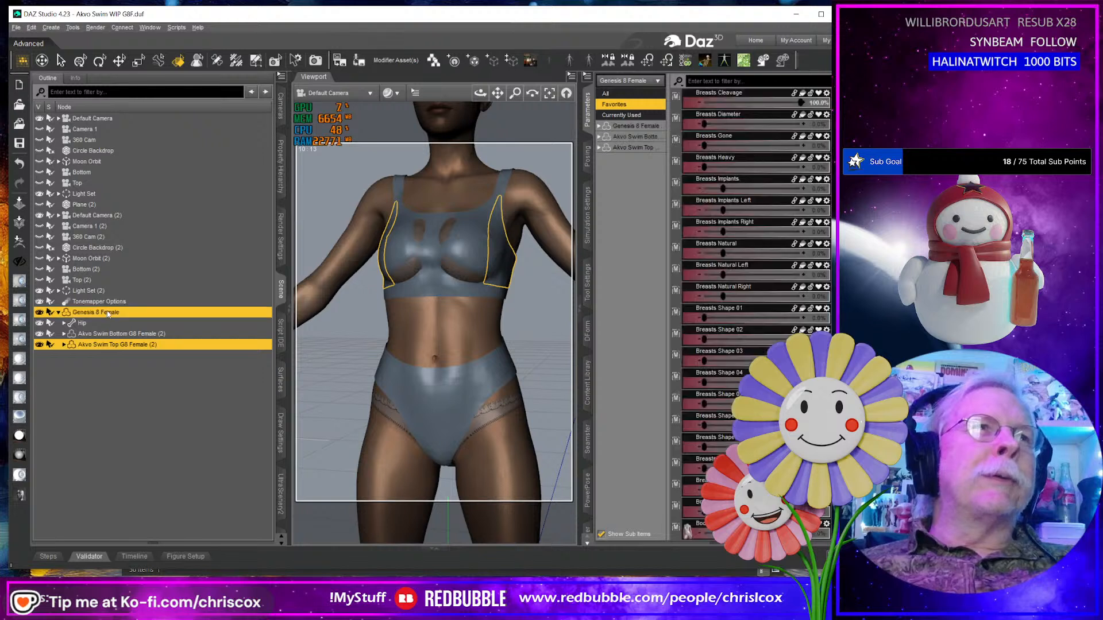
pyautogui.click(19, 241)
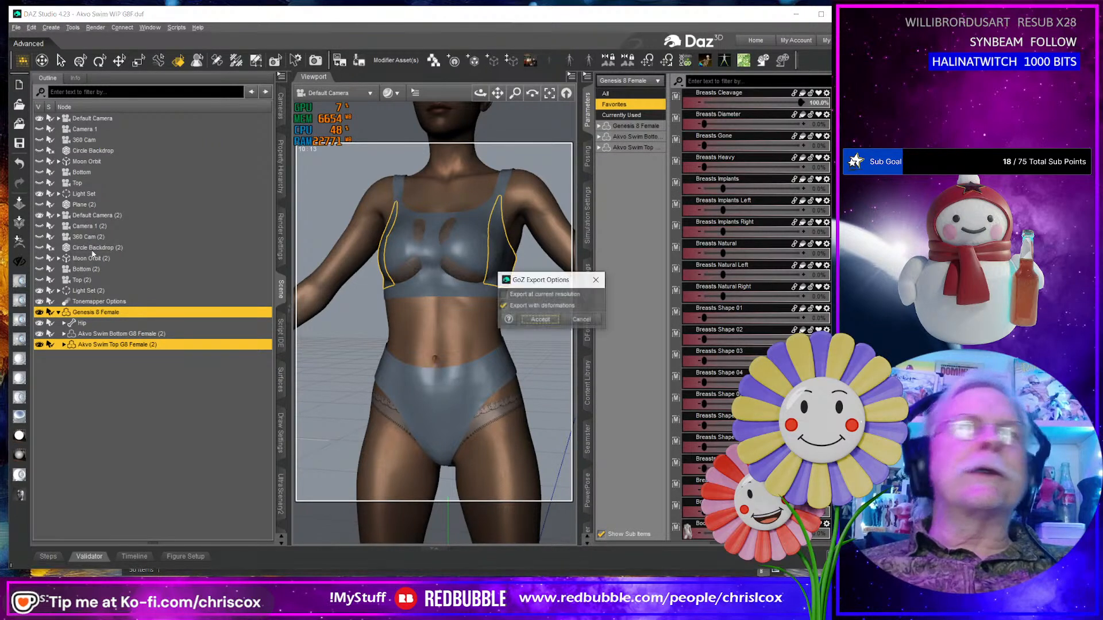
pyautogui.click(541, 320)
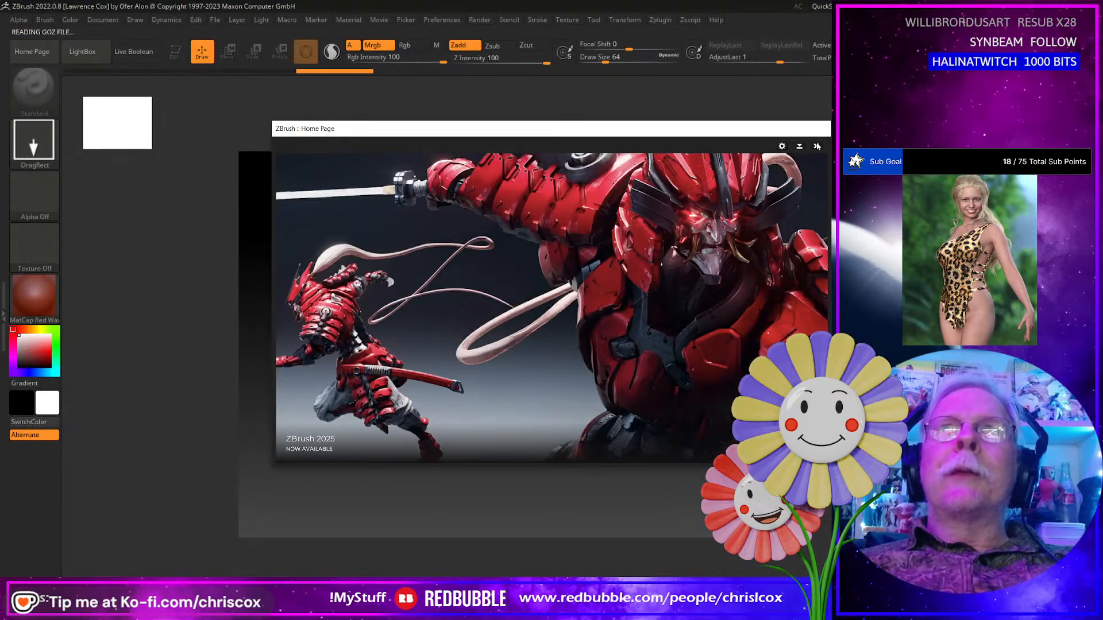
# Dismiss the ZBrush home page, put the transferred meshes into edit mode and frame the swim top on the upper body.
pyautogui.click(817, 146)
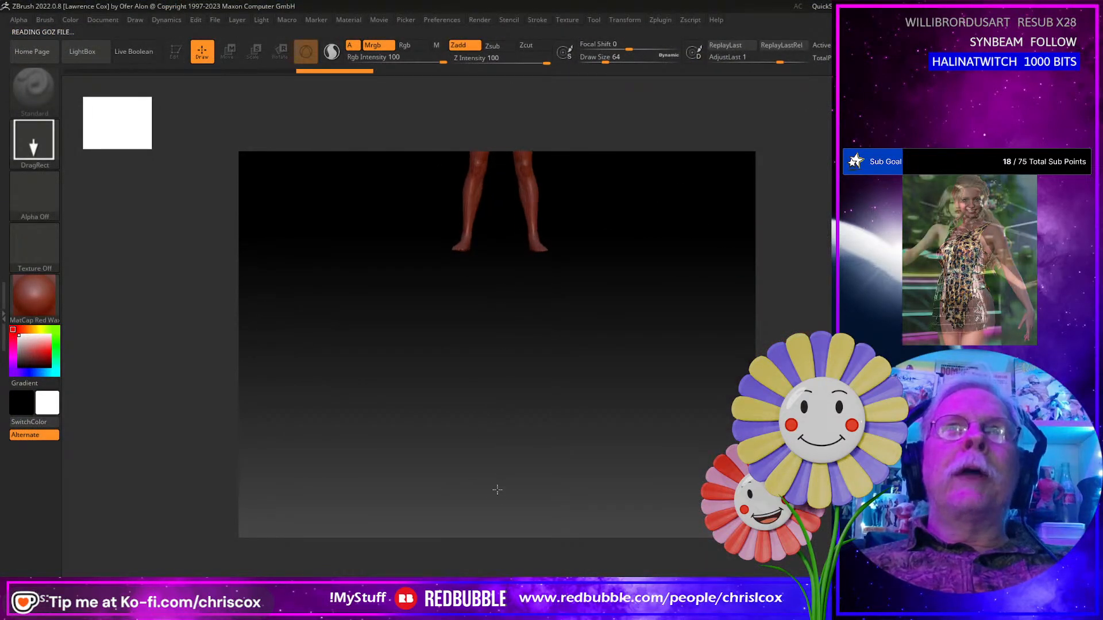
pyautogui.click(178, 51)
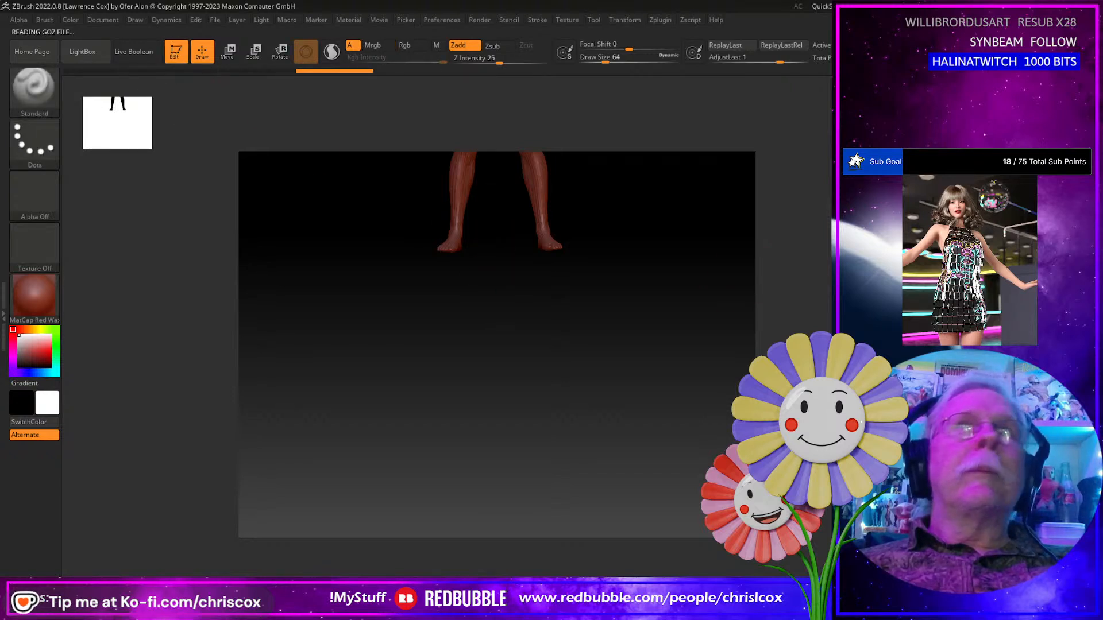
pyautogui.scroll(5, 572, 315)
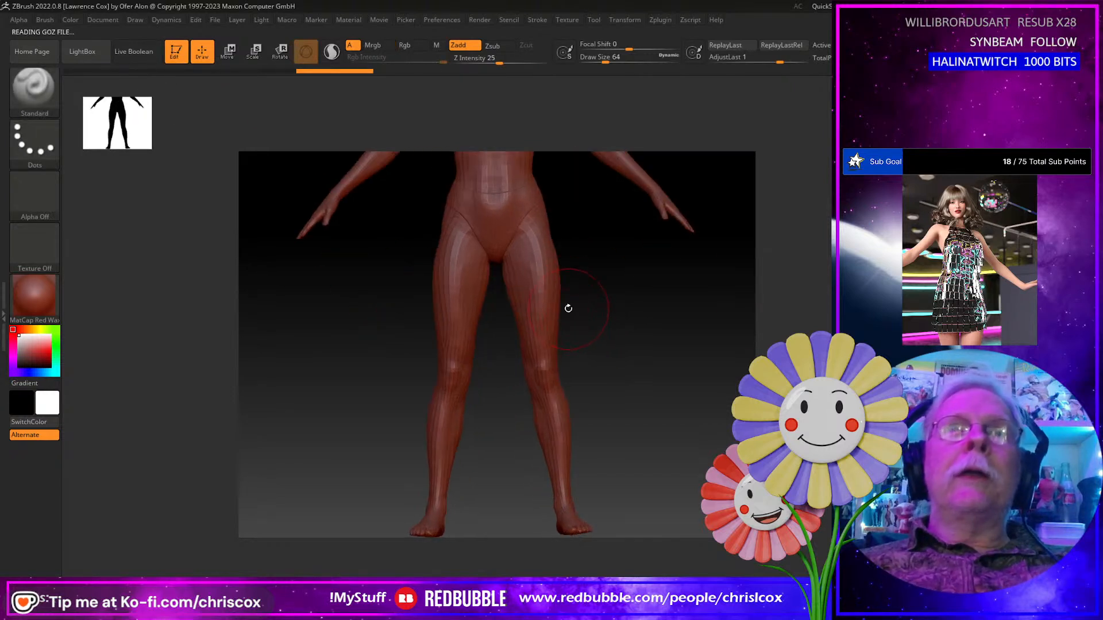
pyautogui.keyDown('alt'); pyautogui.moveTo(604, 251); pyautogui.dragTo(628, 526); pyautogui.keyUp('alt')
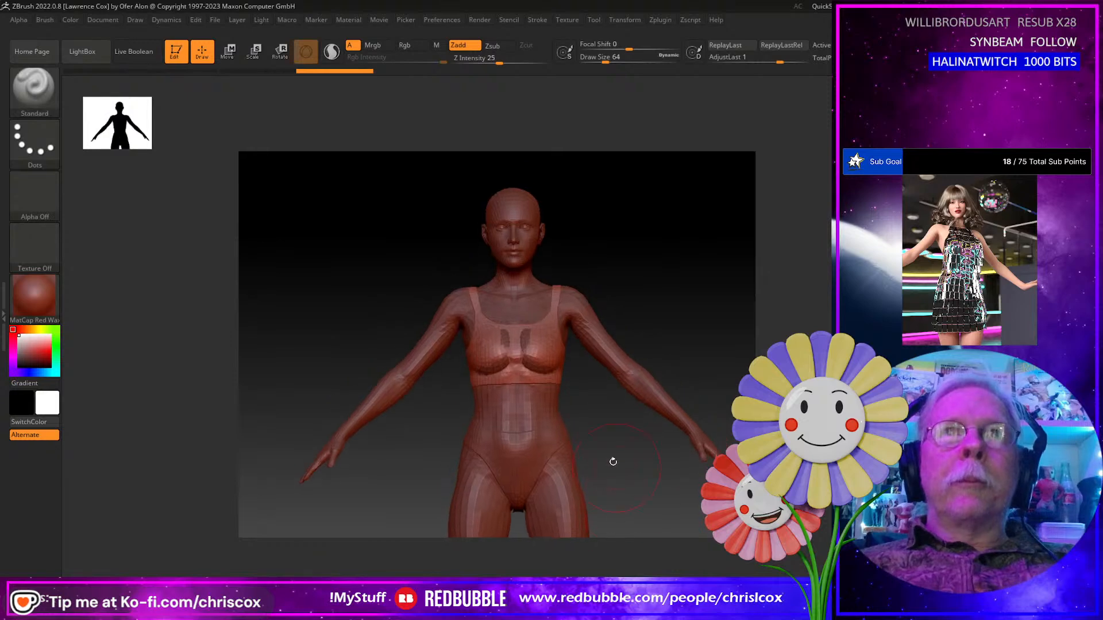
pyautogui.scroll(2, 603, 438)
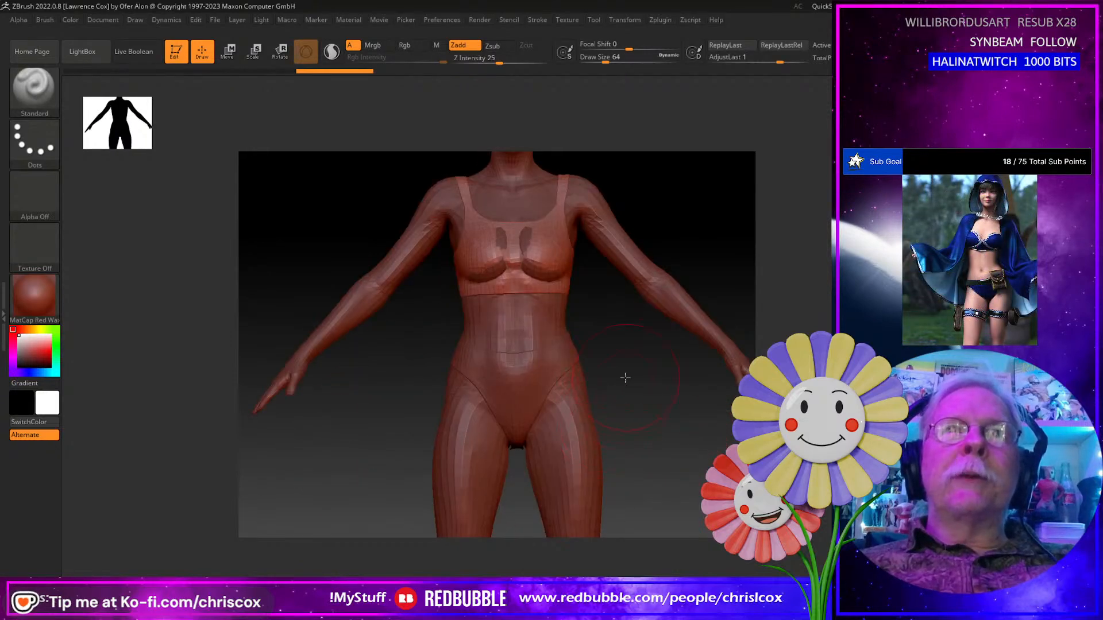
pyautogui.keyDown('alt'); pyautogui.moveTo(625, 377); pyautogui.dragTo(617, 423); pyautogui.keyUp('alt')
# Set the draw size to about 33, the Standard brush's Z Intensity to 11 and the Smooth brush's Z Intensity to 12.
pyautogui.press('s')
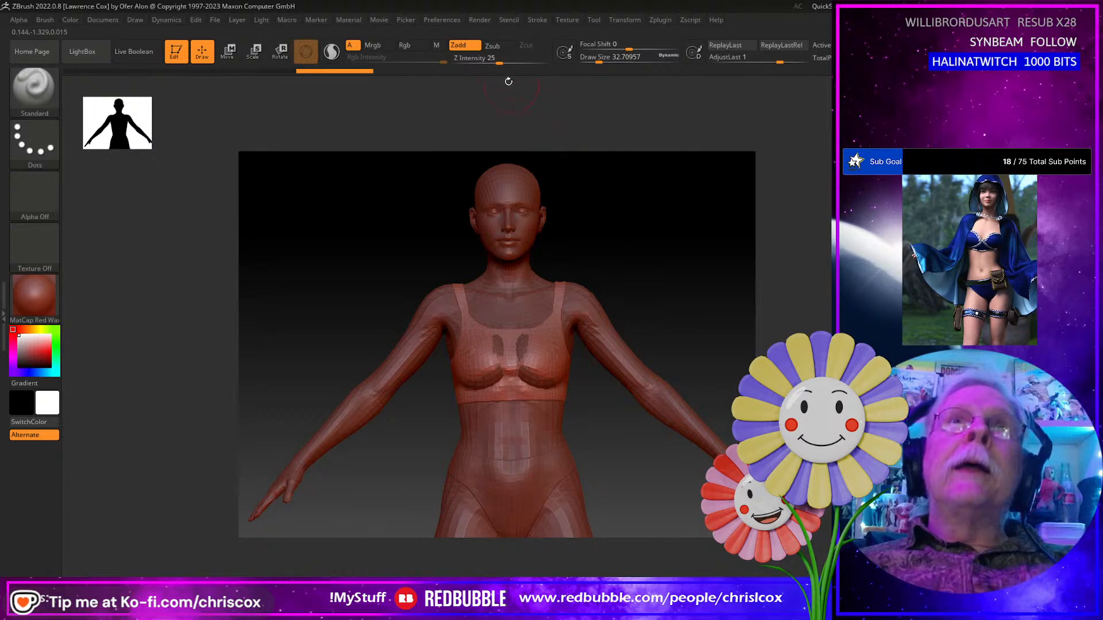
pyautogui.press('u')
pyautogui.moveTo(501, 60); pyautogui.dragTo(496, 59)
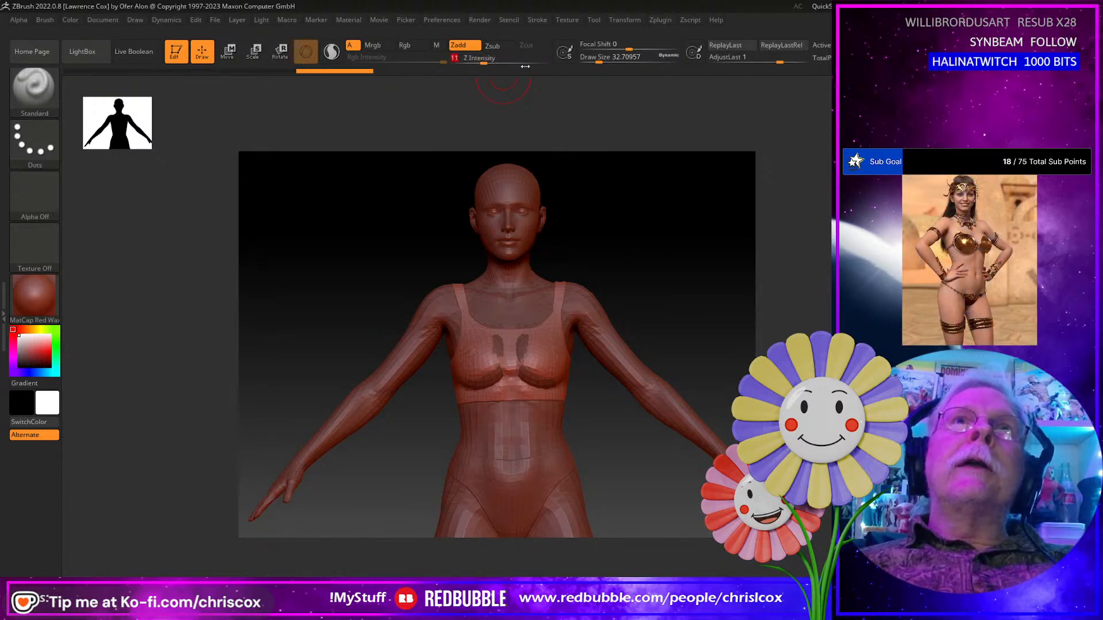
pyautogui.keyDown('shift'); pyautogui.moveTo(527, 64); pyautogui.dragTo(525, 65); pyautogui.keyUp('shift')
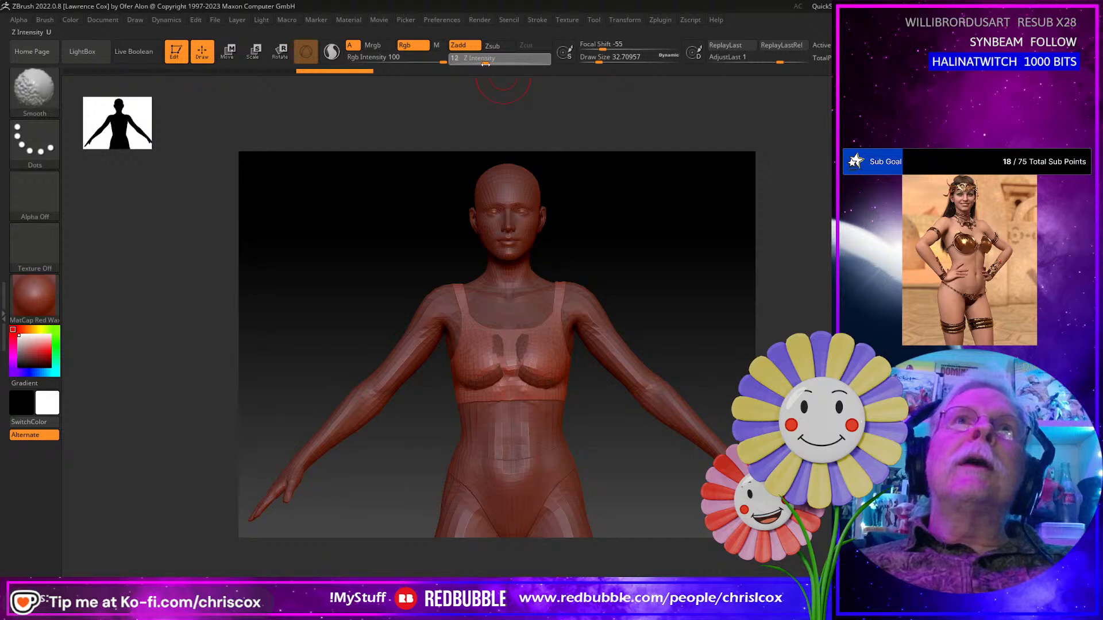
# Raise and smooth the swim top over the inner and lower breasts where the body pokes through, reducing the draw size to about 23.
pyautogui.scroll(5, 512, 377)
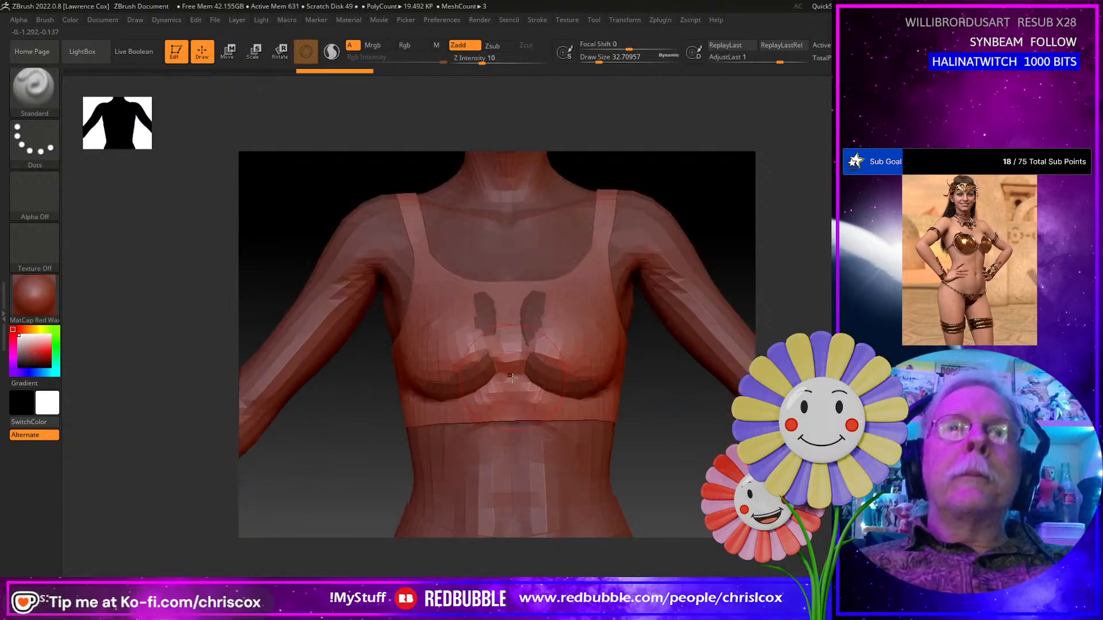
pyautogui.keyDown('shift'); pyautogui.moveTo(551, 371); pyautogui.dragTo(567, 373); pyautogui.keyUp('shift')
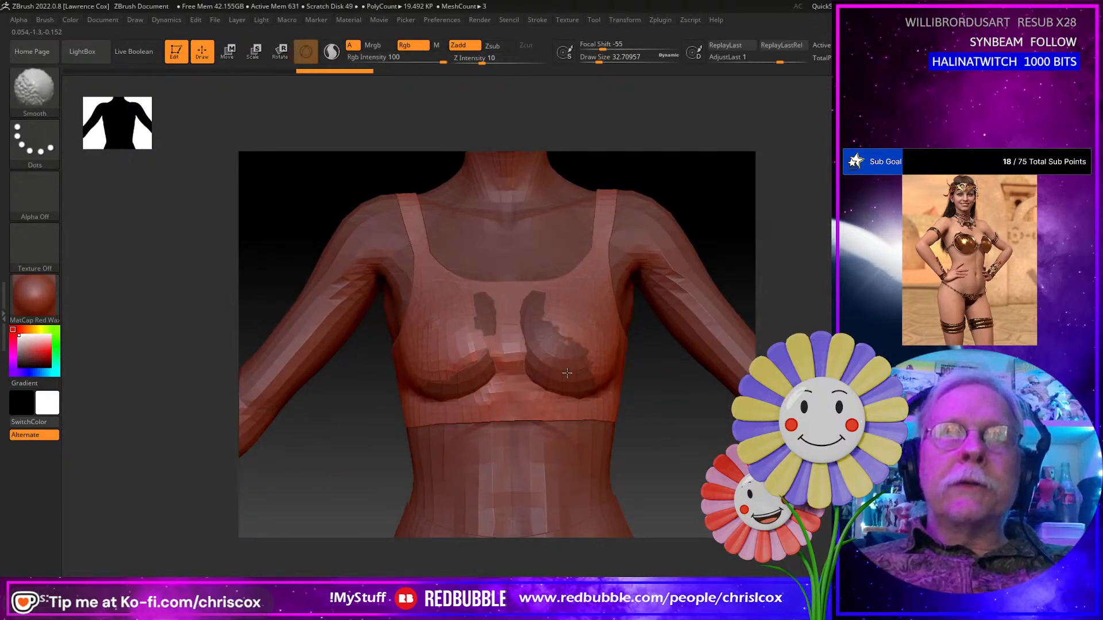
pyautogui.moveTo(485, 366)
pyautogui.keyDown('shift'); pyautogui.mouseDown()
pyautogui.moveTo(457, 359)
pyautogui.moveTo(427, 373)
pyautogui.moveTo(474, 328)
pyautogui.mouseUp(); pyautogui.keyUp('shift')
pyautogui.press('s')
pyautogui.moveTo(525, 300)
pyautogui.keyDown('shift'); pyautogui.mouseDown()
pyautogui.moveTo(549, 386)
pyautogui.moveTo(603, 381)
pyautogui.moveTo(557, 376)
pyautogui.moveTo(560, 345)
pyautogui.moveTo(544, 372)
pyautogui.moveTo(422, 387)
pyautogui.moveTo(434, 386)
pyautogui.mouseUp(); pyautogui.keyUp('shift')
pyautogui.moveTo(469, 372)
pyautogui.mouseDown(button='right')
pyautogui.moveTo(336, 368)
pyautogui.moveTo(454, 365)
pyautogui.moveTo(527, 349)
pyautogui.mouseUp(button='right')
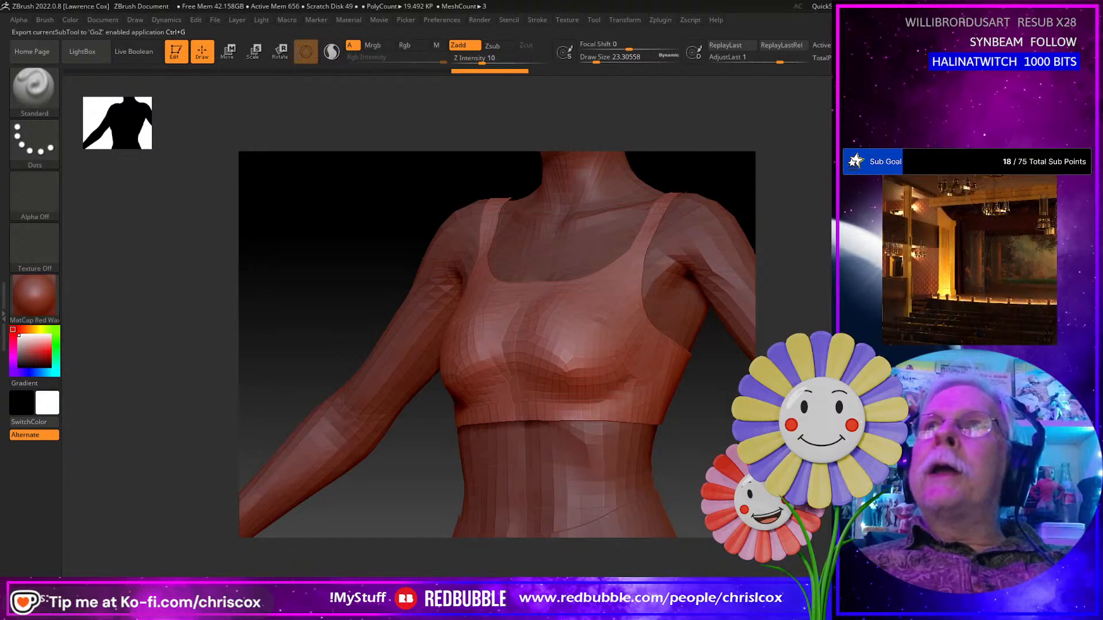
# Send the swim top back to DAZ Studio through GoZ and create the morph PBMBreastsCleavage in Morphs/ZBrush.
pyautogui.hotkey('ctrl', 'g')
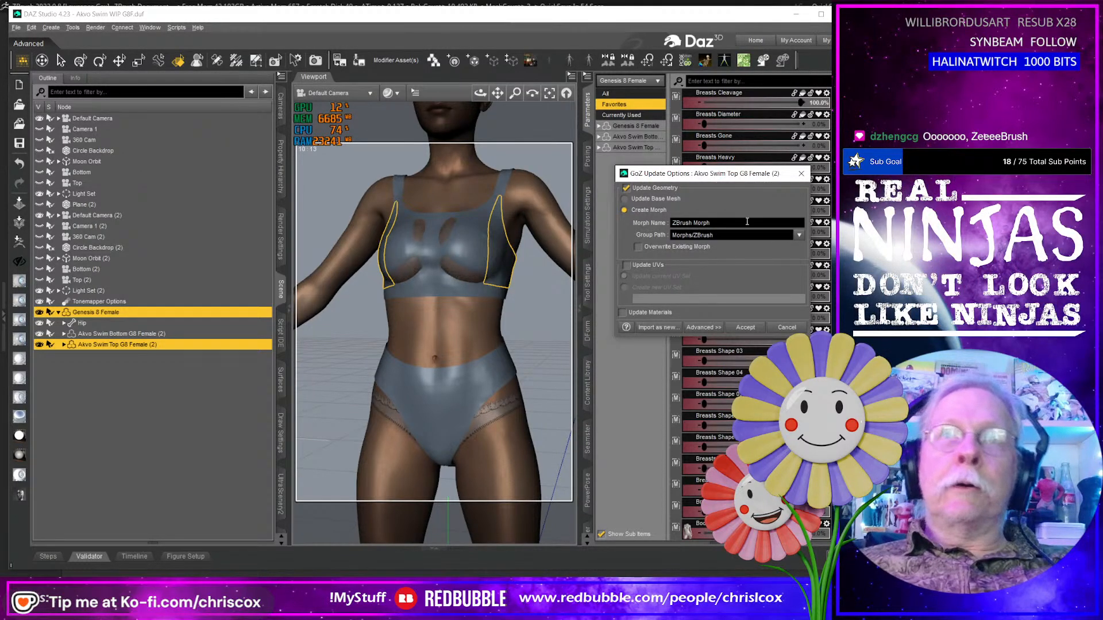
pyautogui.write('PBMBreastsCleavage')
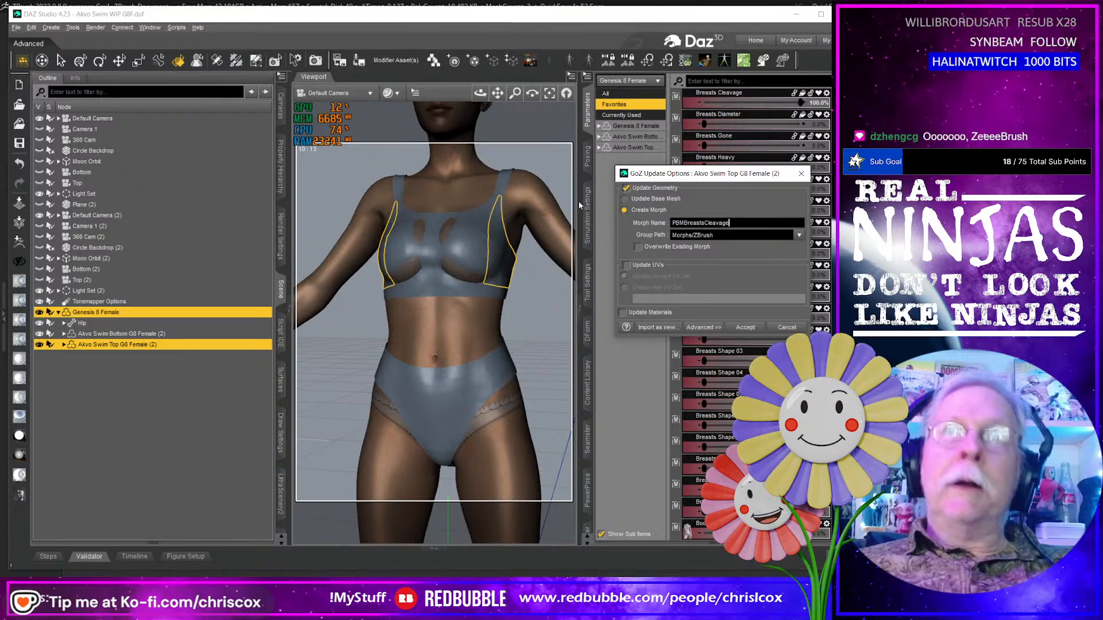
pyautogui.click(745, 327)
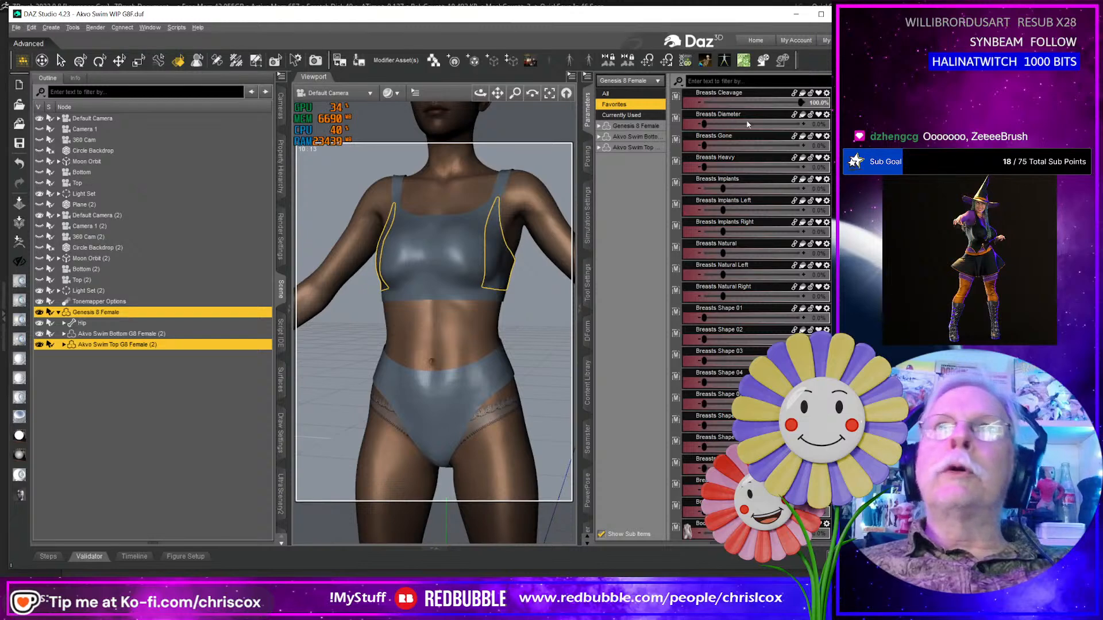
# Change the viewport from Default Camera to Perspective View and frame the swim top on the upper body.
pyautogui.click(351, 93)
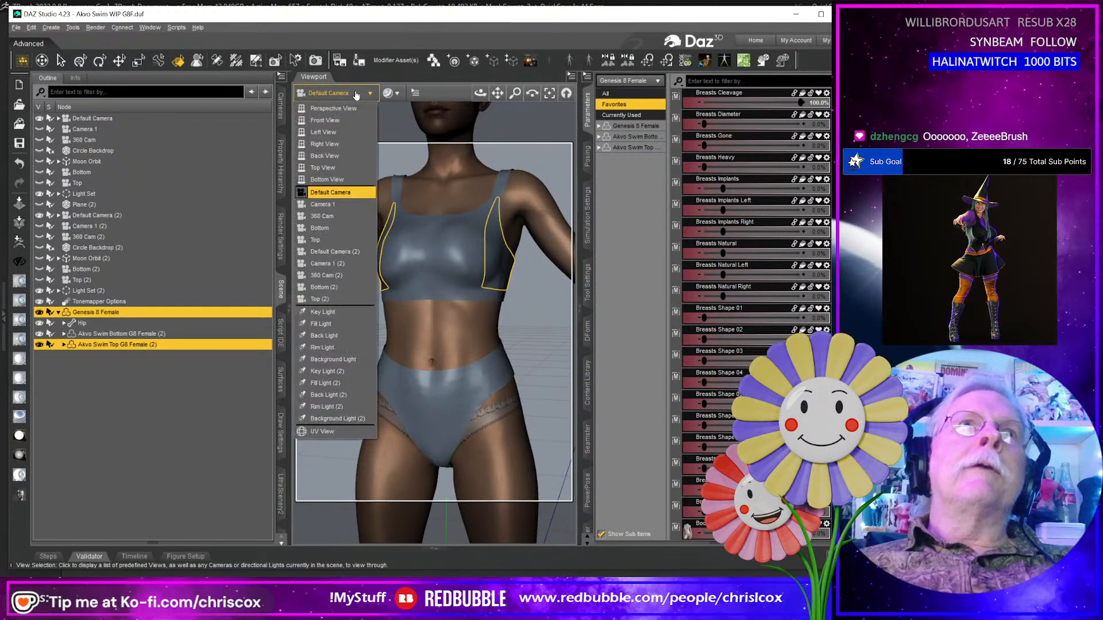
pyautogui.click(353, 108)
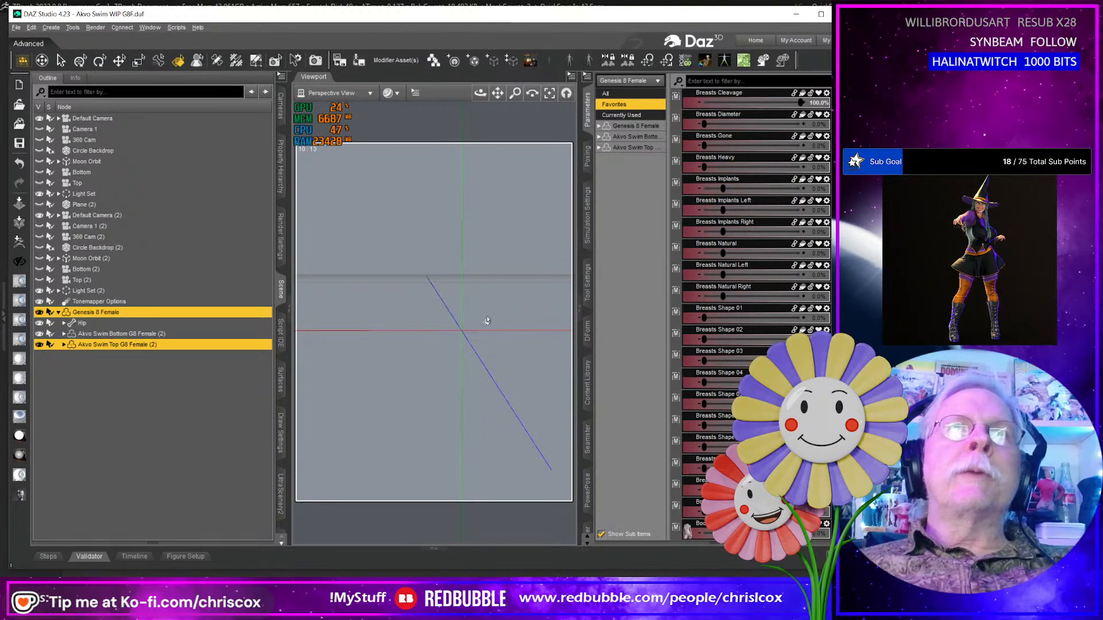
pyautogui.hotkey('ctrl', 'f')
pyautogui.moveTo(490, 317); pyautogui.dragTo(454, 318, button='middle')
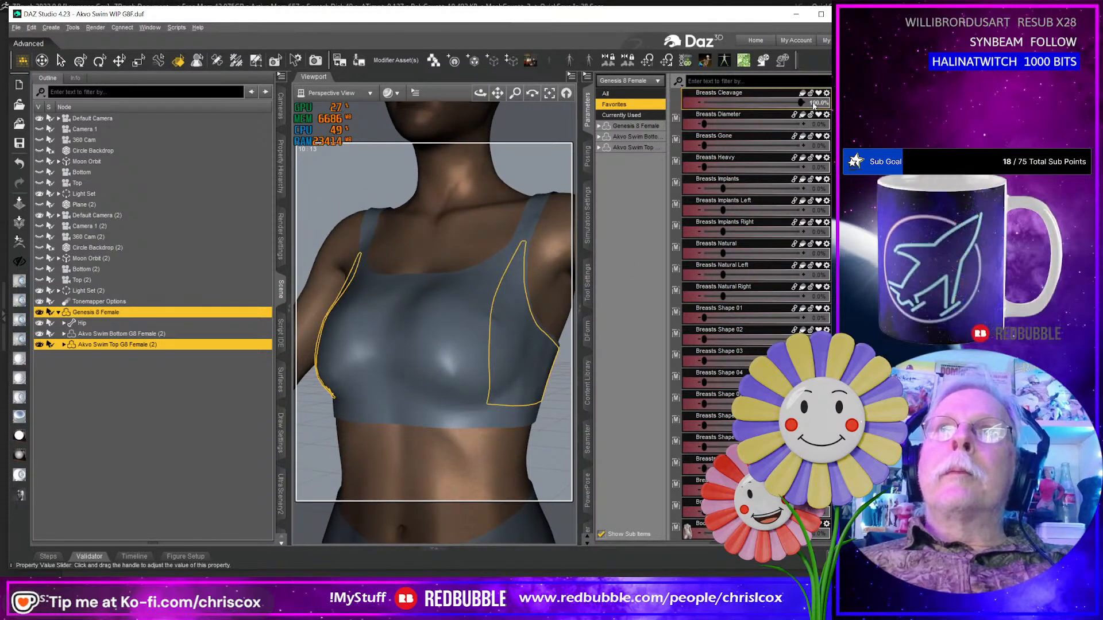
# Switch to ZBrush, restore it from full screen, and reposition and enlarge its window so the Tool palette is accessible.
pyautogui.click(755, 5)
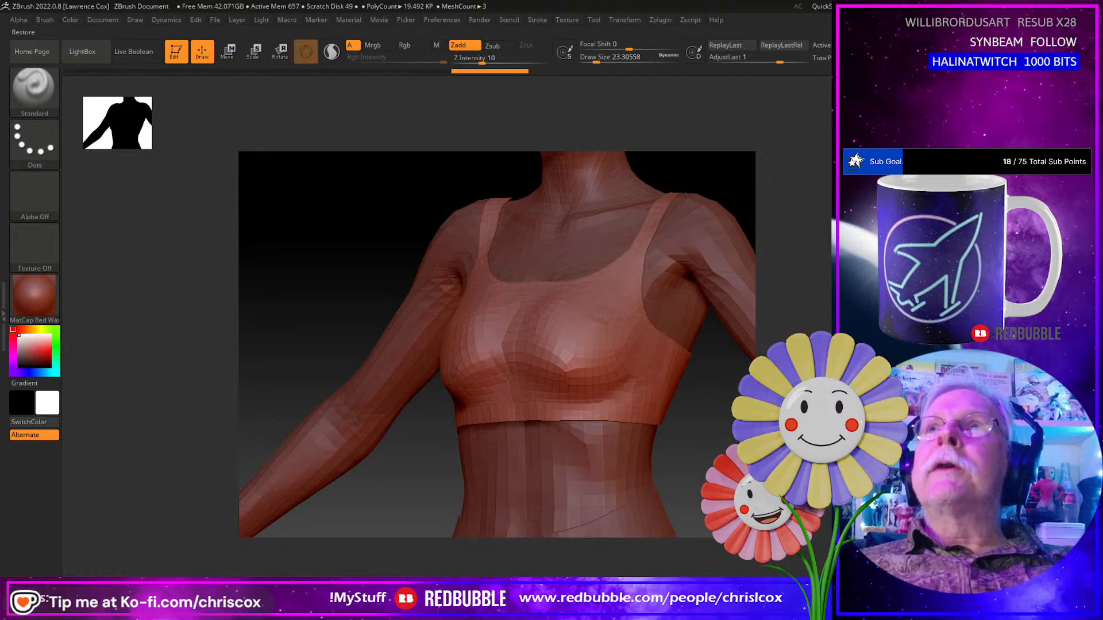
pyautogui.hotkey('alt', 'Tab')
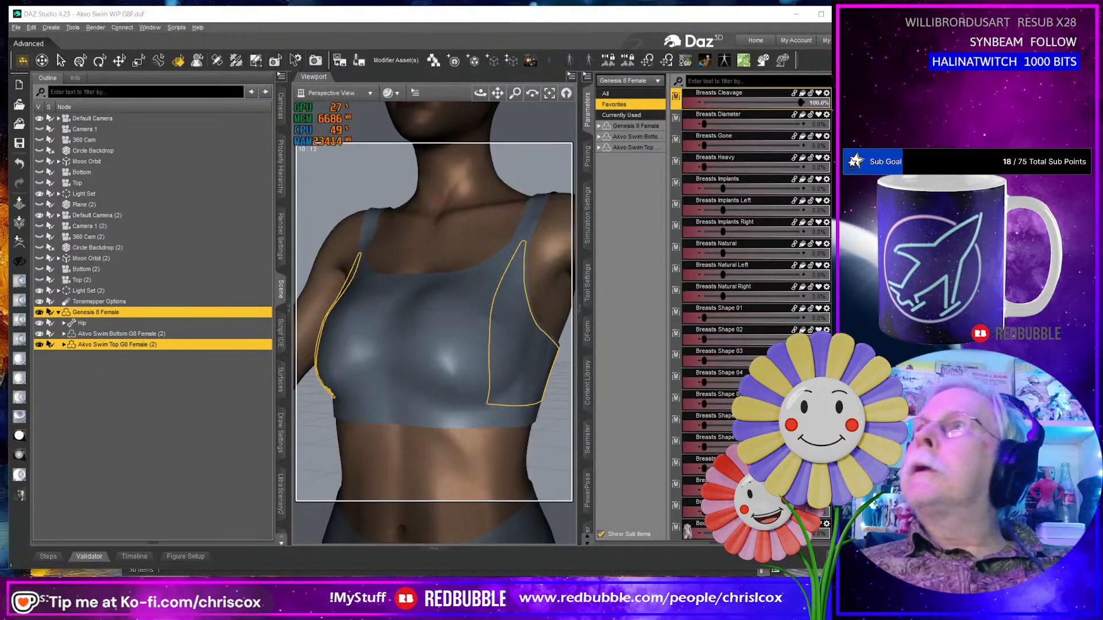
pyautogui.hotkey('alt', 'Tab')
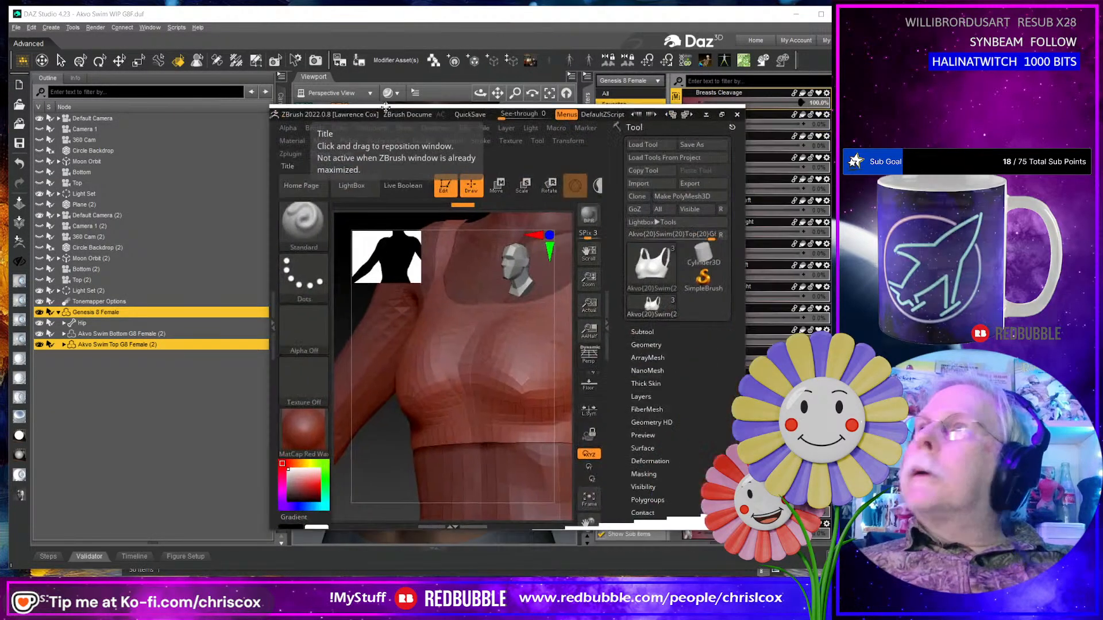
pyautogui.moveTo(395, 108); pyautogui.dragTo(137, 10)
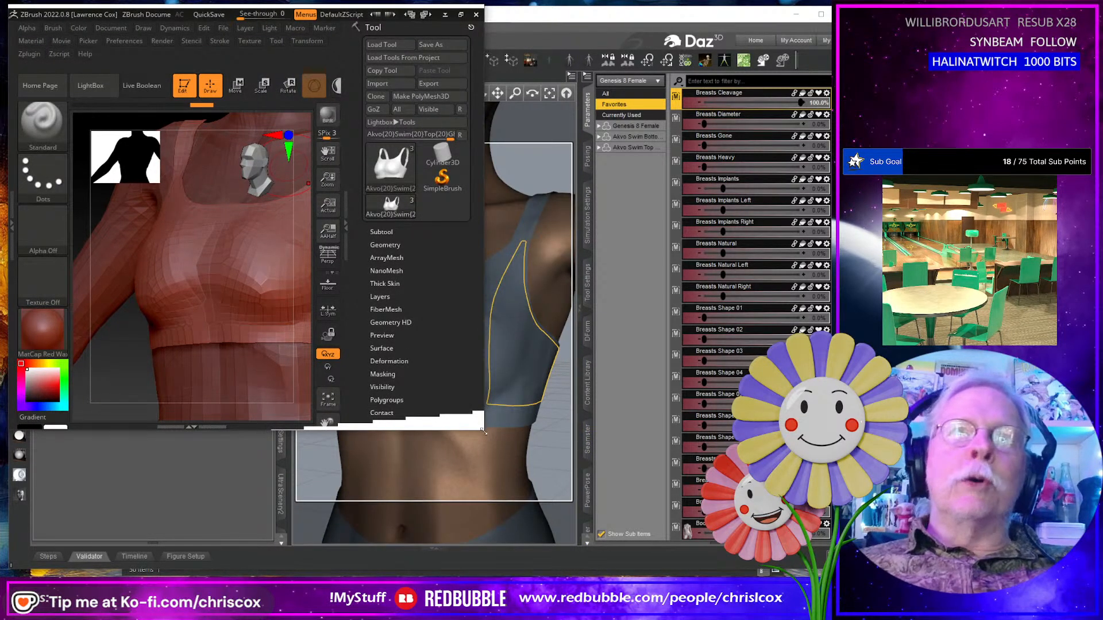
pyautogui.moveTo(484, 431); pyautogui.dragTo(855, 568)
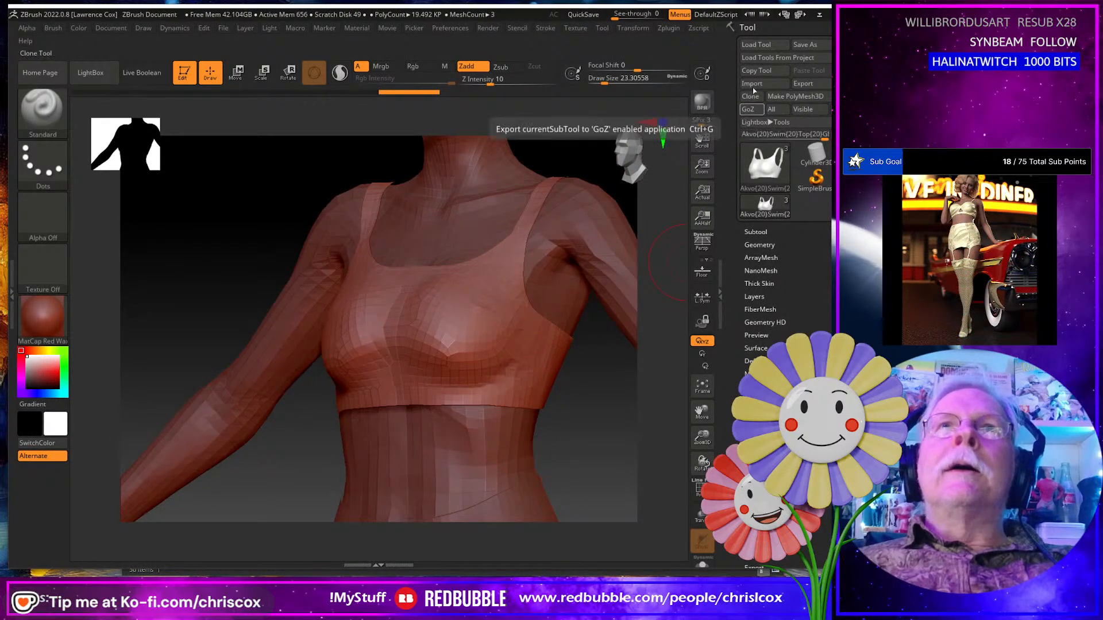
# In DAZ Studio, swap Breasts Cleavage (0%) for Breasts Diameter at 100% and send the figure and top to ZBrush with deformations.
pyautogui.hotkey('alt', 'Tab')
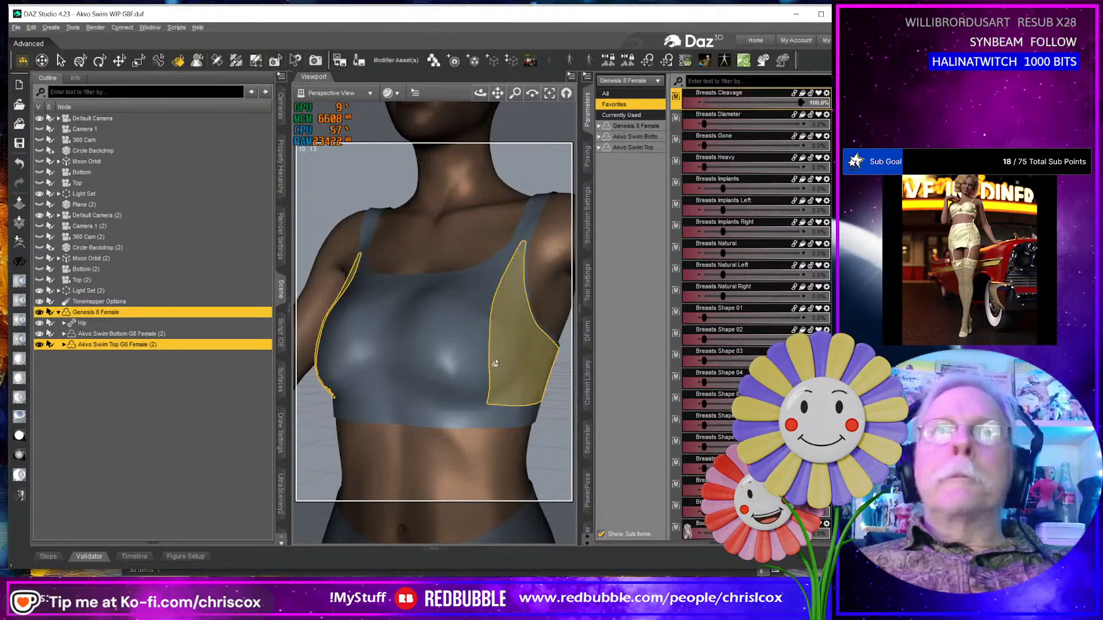
pyautogui.click(813, 106)
pyautogui.write('0')
pyautogui.press('Return')
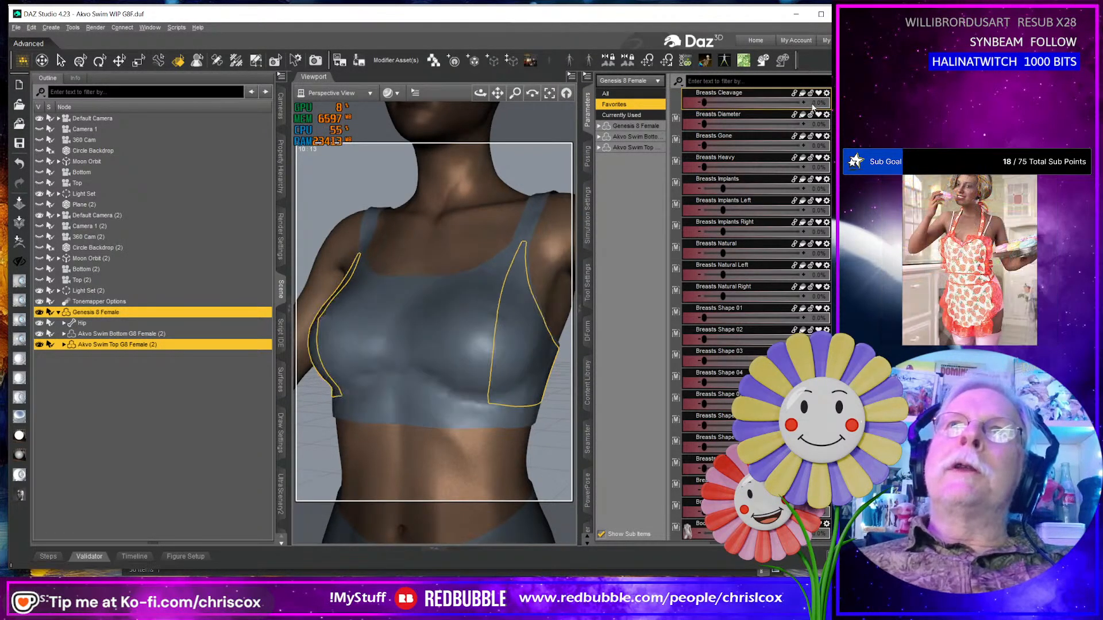
pyautogui.moveTo(706, 124); pyautogui.dragTo(804, 124)
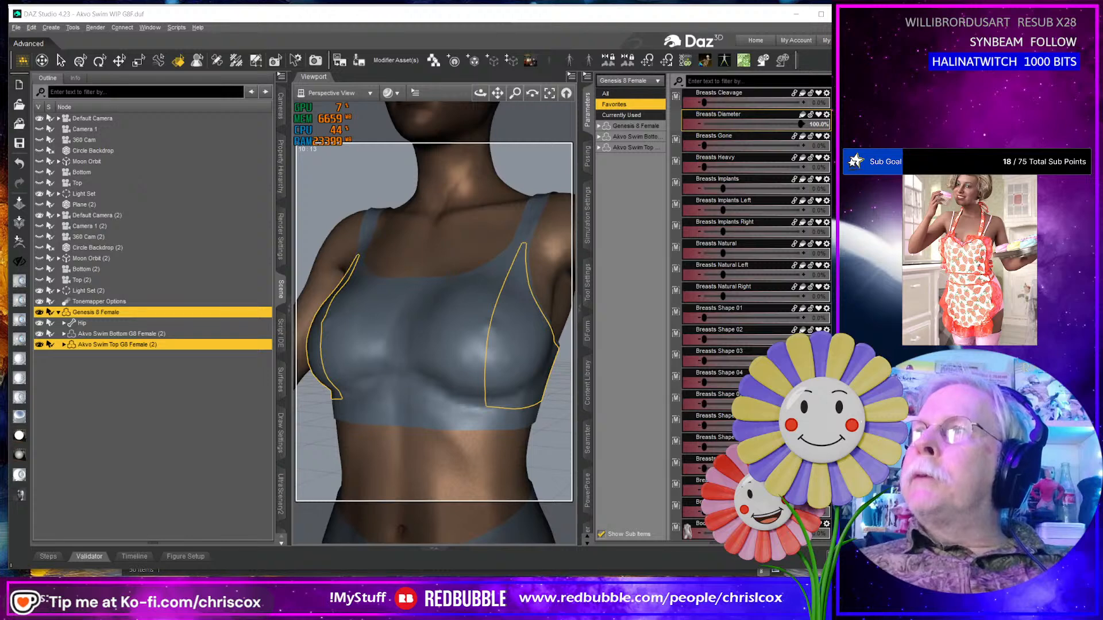
pyautogui.click(19, 241)
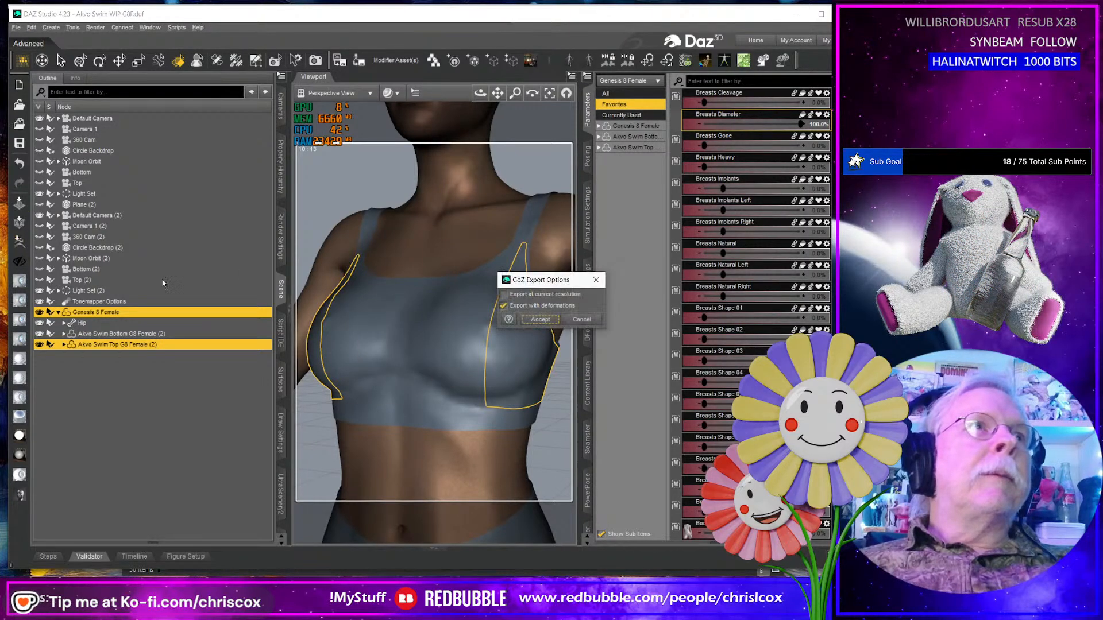
pyautogui.click(541, 320)
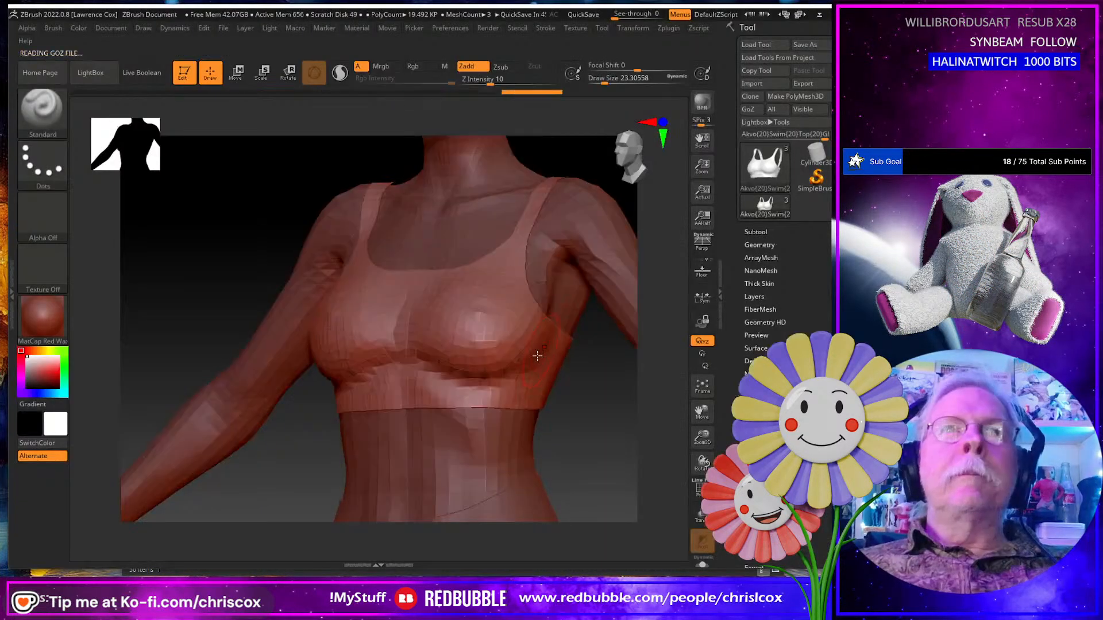
# Sculpt and smooth the swim top beneath both breasts to cover the body showing through and soften the creased folds.
pyautogui.moveTo(521, 345); pyautogui.dragTo(448, 368)
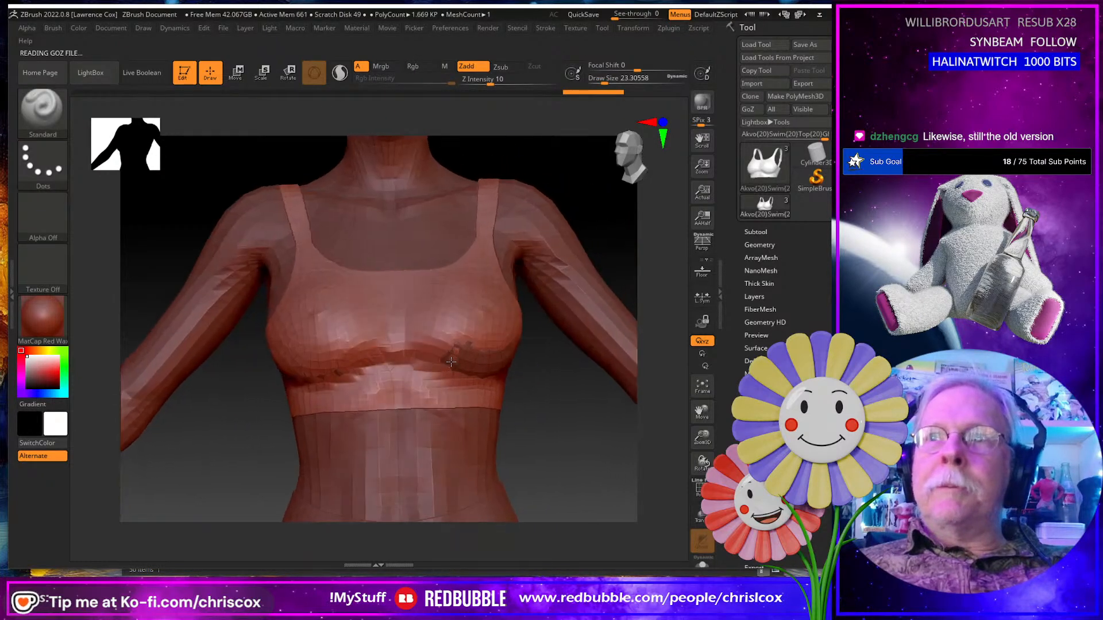
pyautogui.moveTo(383, 371)
pyautogui.keyDown('shift'); pyautogui.mouseDown()
pyautogui.moveTo(299, 370)
pyautogui.moveTo(342, 359)
pyautogui.mouseUp(); pyautogui.keyUp('shift')
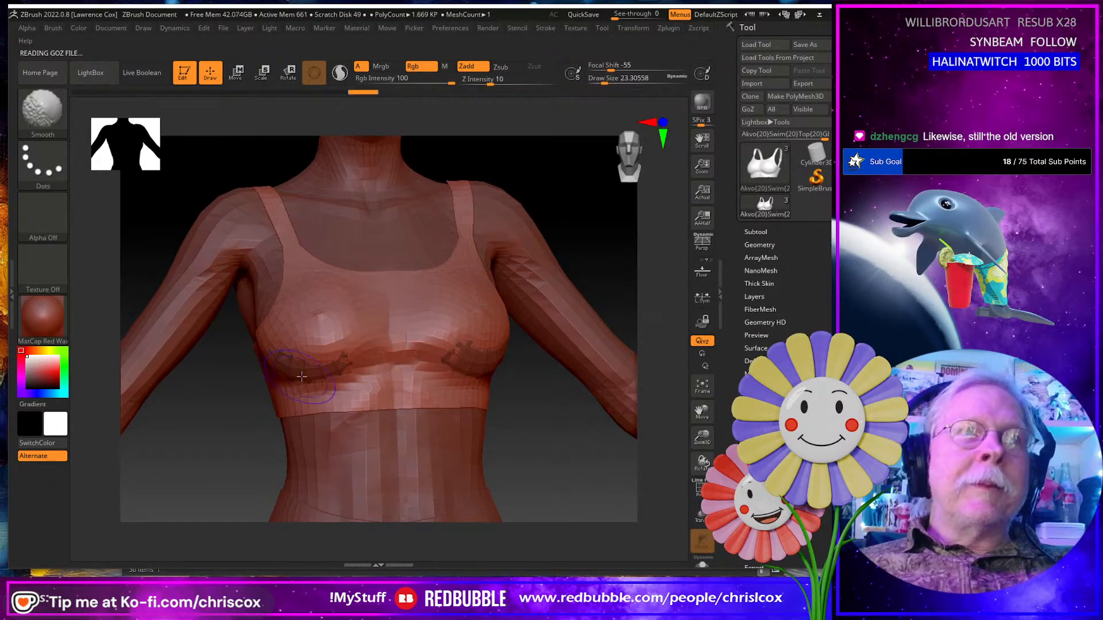
pyautogui.moveTo(276, 368)
pyautogui.mouseDown(button='right')
pyautogui.moveTo(325, 366)
pyautogui.moveTo(305, 371)
pyautogui.mouseUp(button='right')
pyautogui.moveTo(281, 358)
pyautogui.keyDown('shift'); pyautogui.mouseDown()
pyautogui.moveTo(271, 354)
pyautogui.moveTo(299, 372)
pyautogui.moveTo(336, 368)
pyautogui.moveTo(326, 368)
pyautogui.mouseUp(); pyautogui.keyUp('shift')
pyautogui.moveTo(325, 367); pyautogui.dragTo(426, 353, button='right')
pyautogui.keyDown('shift'); pyautogui.moveTo(454, 363); pyautogui.dragTo(443, 361); pyautogui.keyUp('shift')
pyautogui.moveTo(464, 367); pyautogui.dragTo(514, 367, button='right')
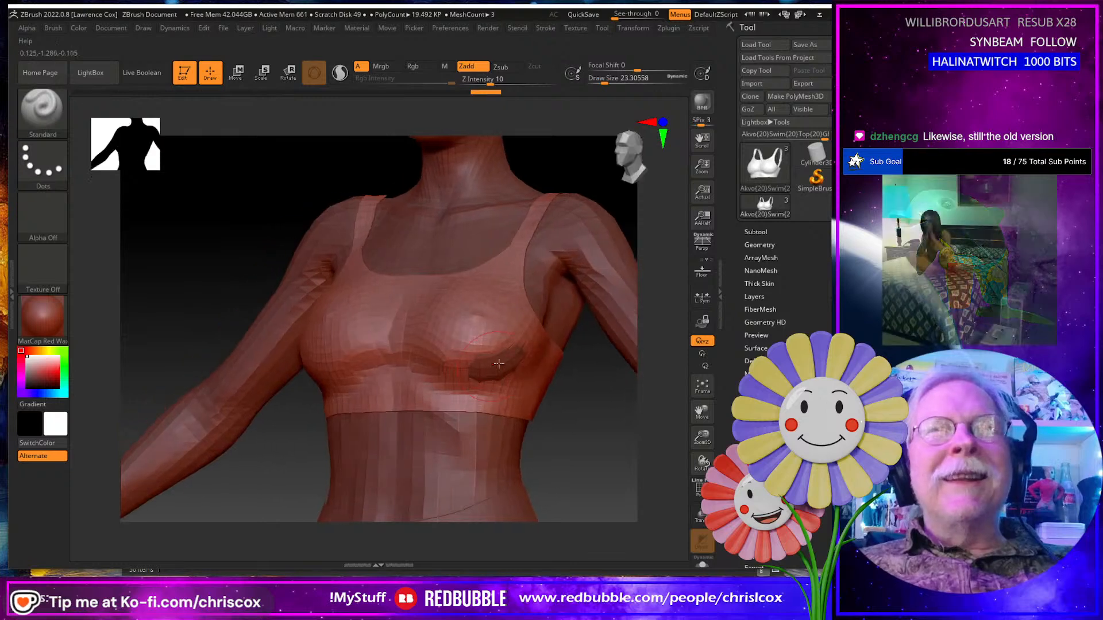
pyautogui.moveTo(514, 368)
pyautogui.mouseDown()
pyautogui.moveTo(492, 372)
pyautogui.moveTo(516, 358)
pyautogui.mouseUp()
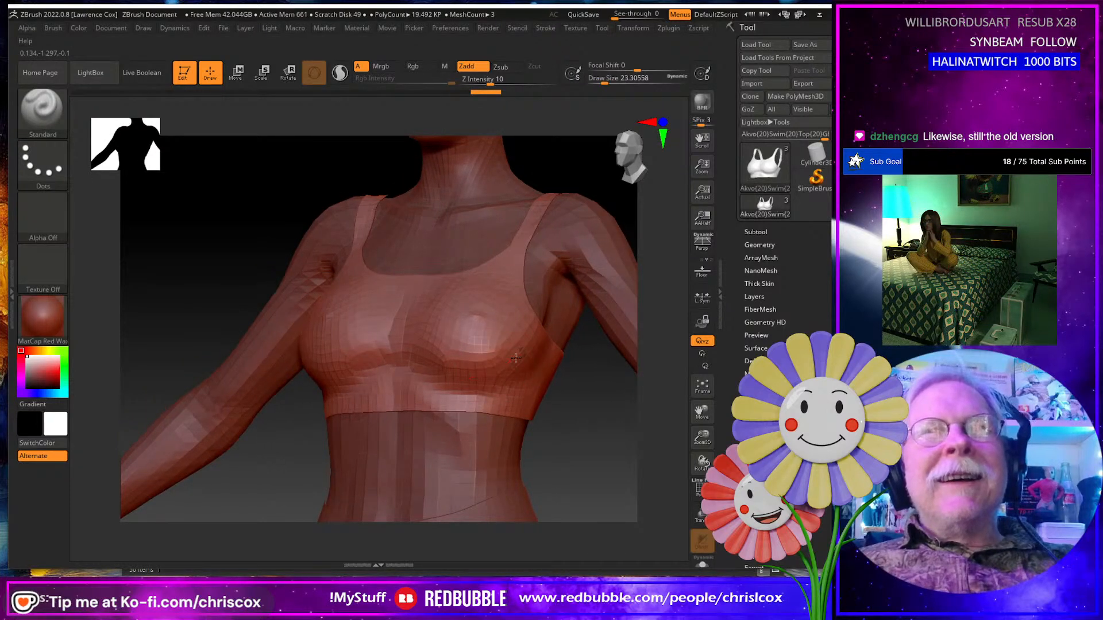
pyautogui.moveTo(489, 371)
pyautogui.mouseDown(button='right')
pyautogui.moveTo(440, 378)
pyautogui.moveTo(469, 373)
pyautogui.mouseUp(button='right')
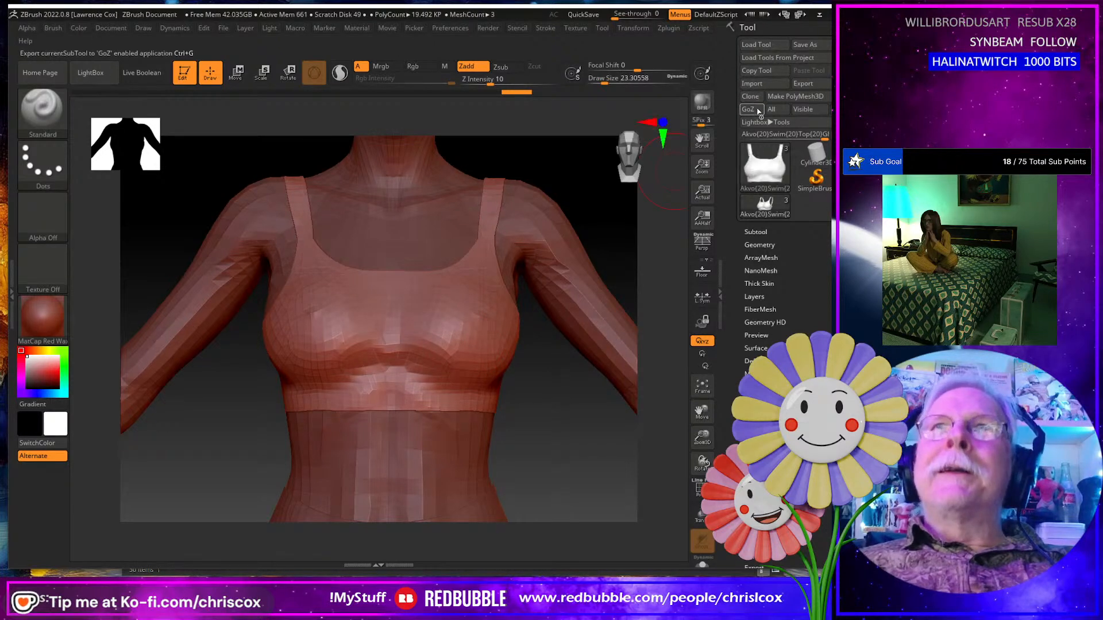
# Send the top back to DAZ Studio as the morph PBMBreastsDiameter in Morphs/ZBrush, overwriting the existing morph.
pyautogui.click(755, 110)
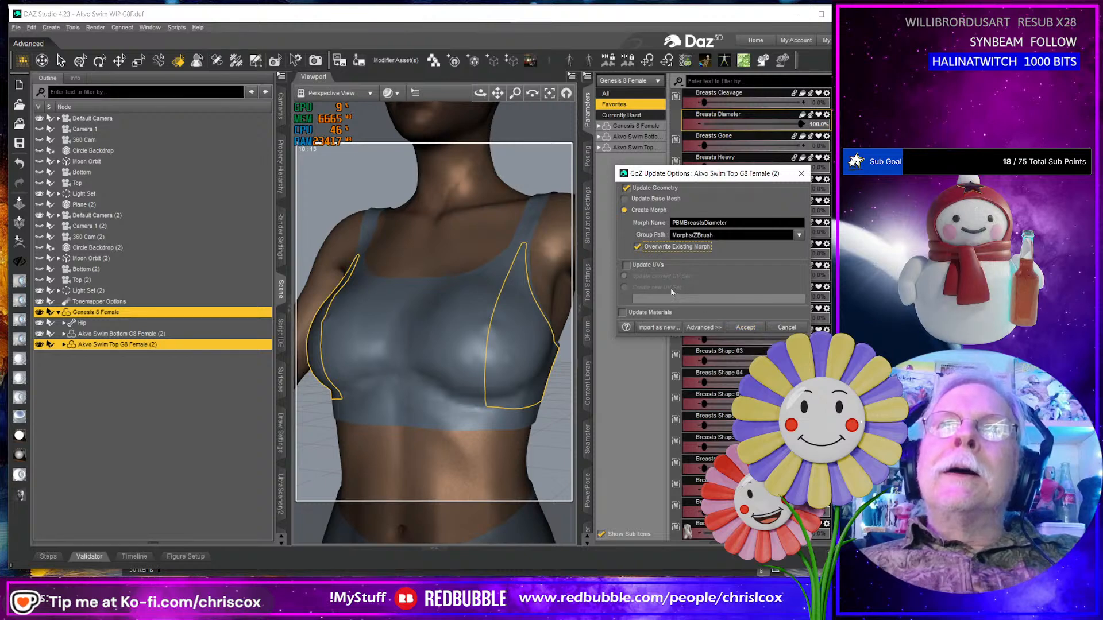
pyautogui.click(745, 328)
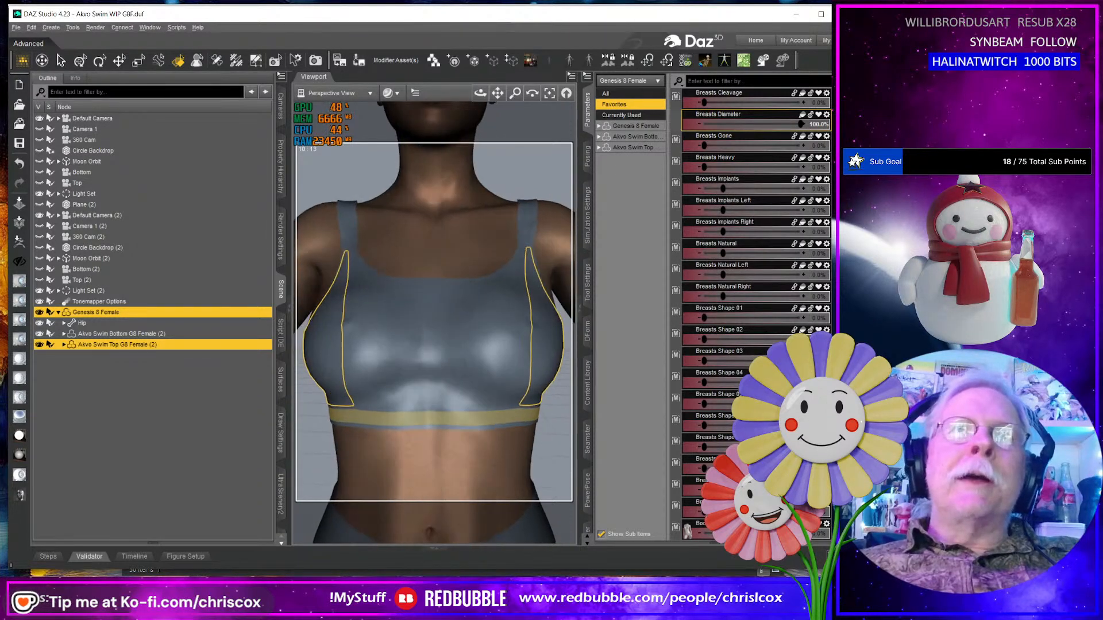
# Swap Breasts Diameter (0%) for Breasts Gone at 100% and send the figure and swim top to ZBrush through GoZ.
pyautogui.hotkey('ctrl', 'z')
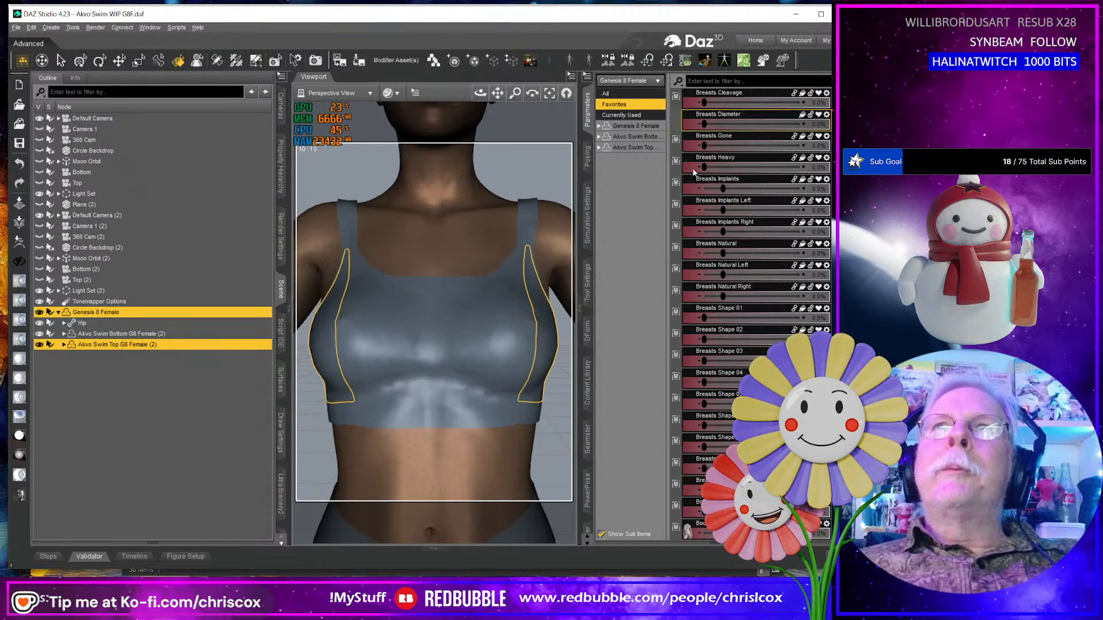
pyautogui.moveTo(702, 145); pyautogui.dragTo(816, 147)
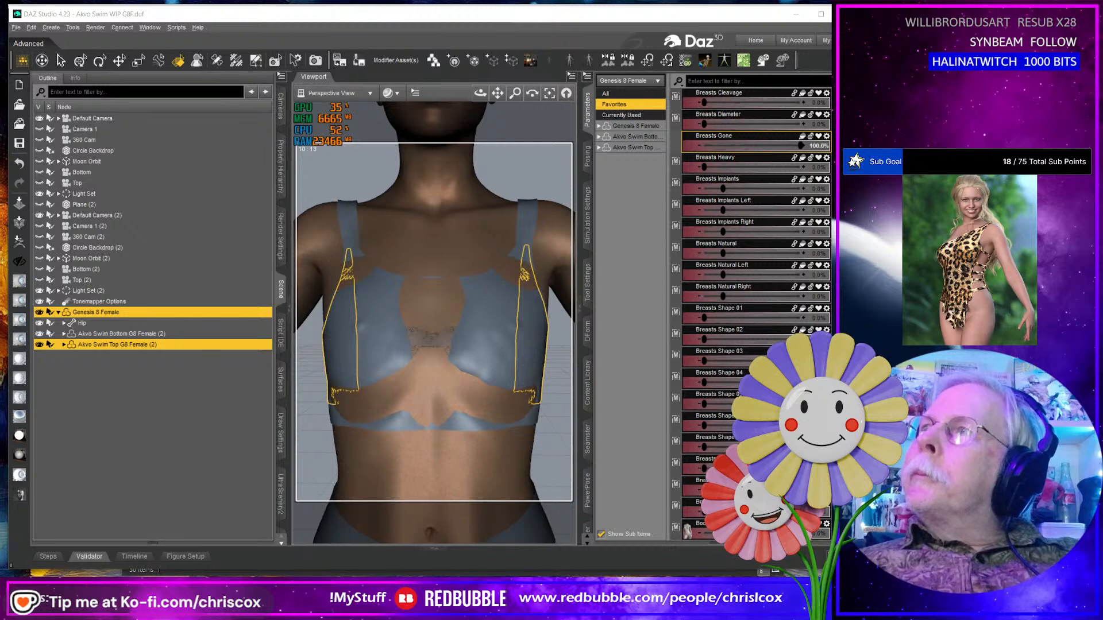
pyautogui.click(20, 244)
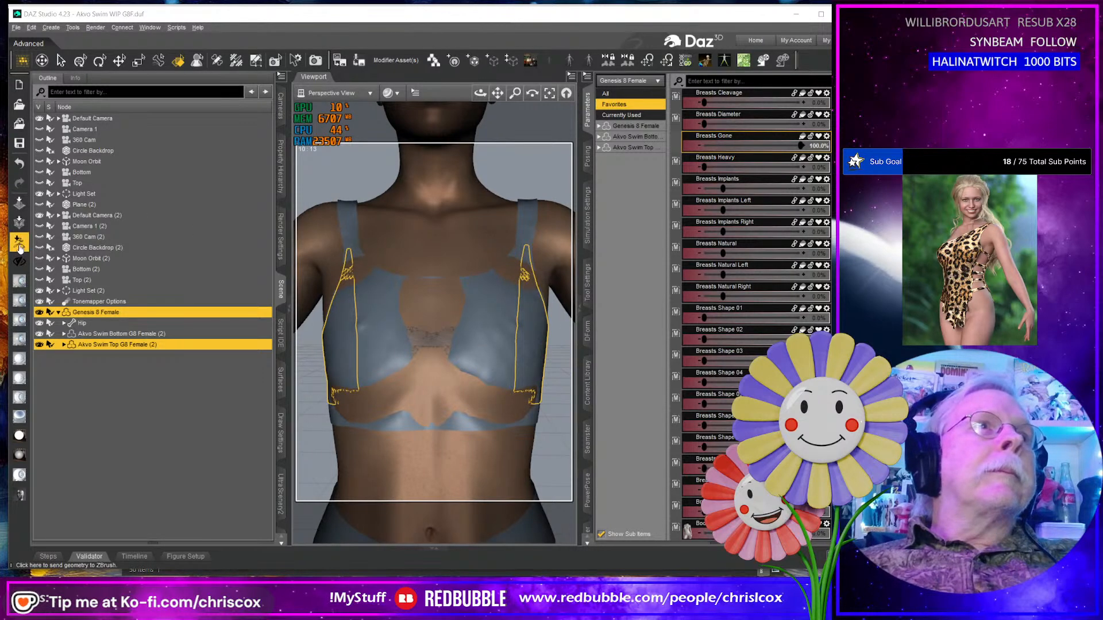
pyautogui.click(543, 321)
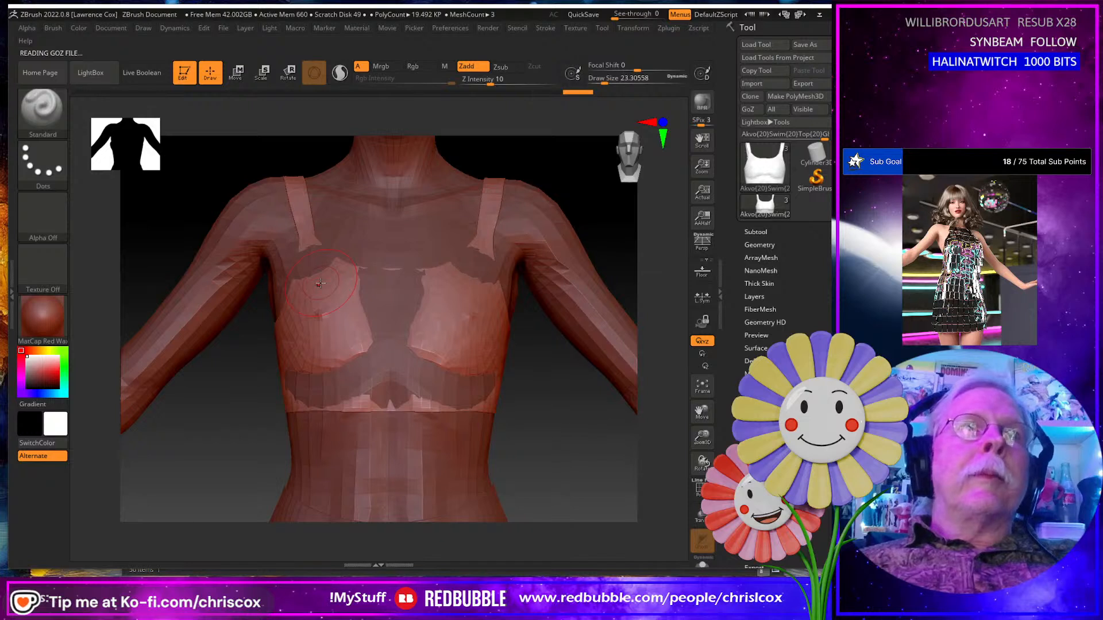
# Sculpt the swim top outward across the chest and lower band to cover the body showing through for Breasts Gone.
pyautogui.press('shift')
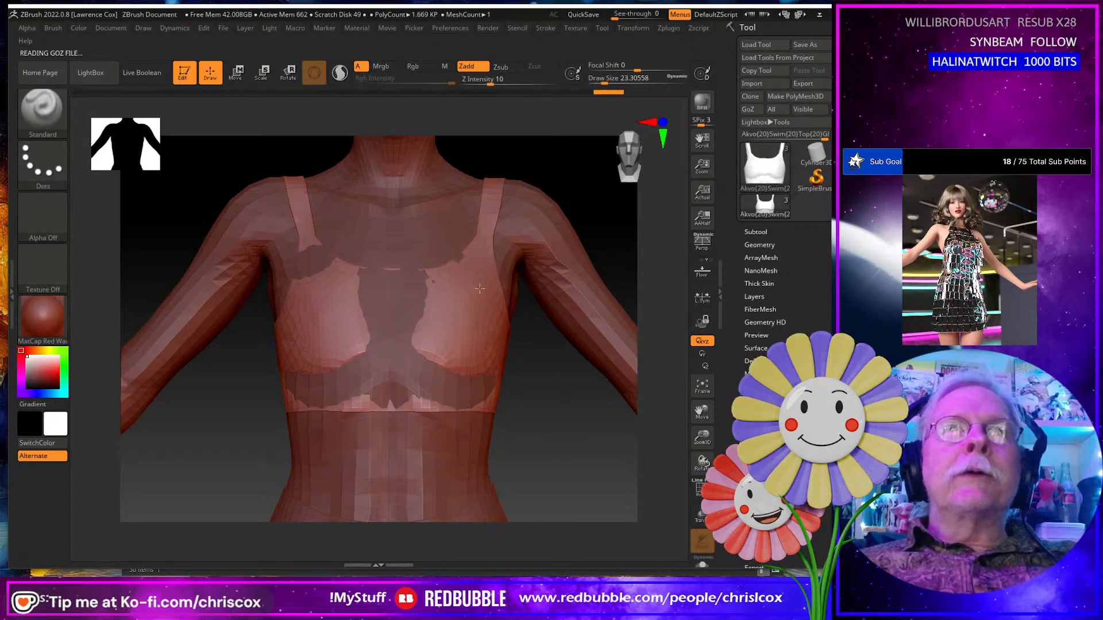
pyautogui.moveTo(437, 292)
pyautogui.mouseDown()
pyautogui.moveTo(373, 292)
pyautogui.moveTo(386, 317)
pyautogui.moveTo(374, 330)
pyautogui.mouseUp()
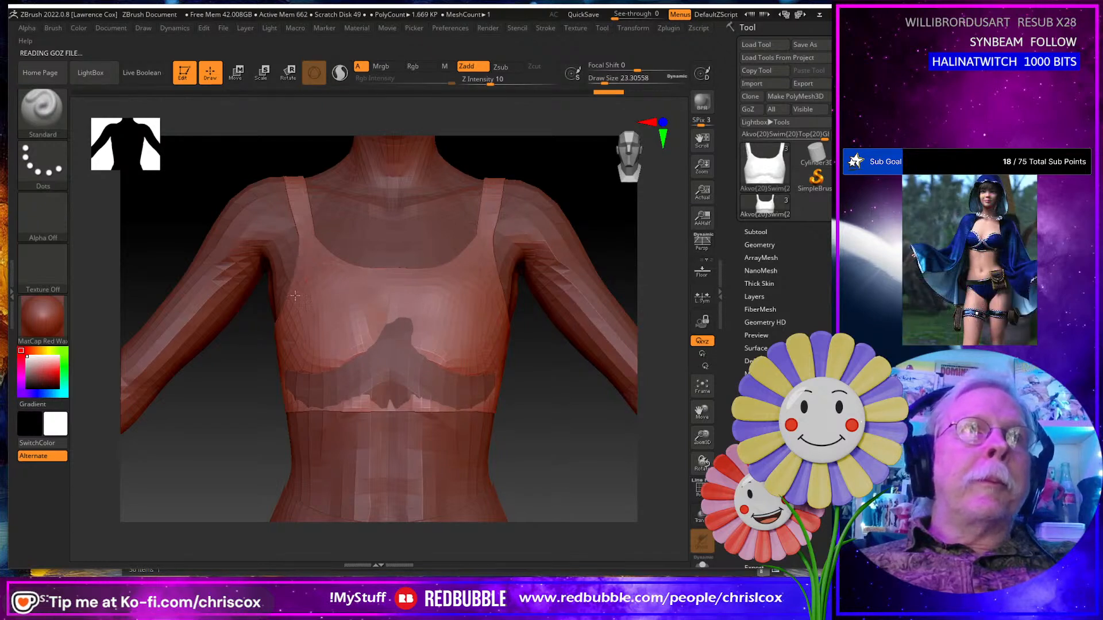
pyautogui.moveTo(292, 385); pyautogui.dragTo(373, 398)
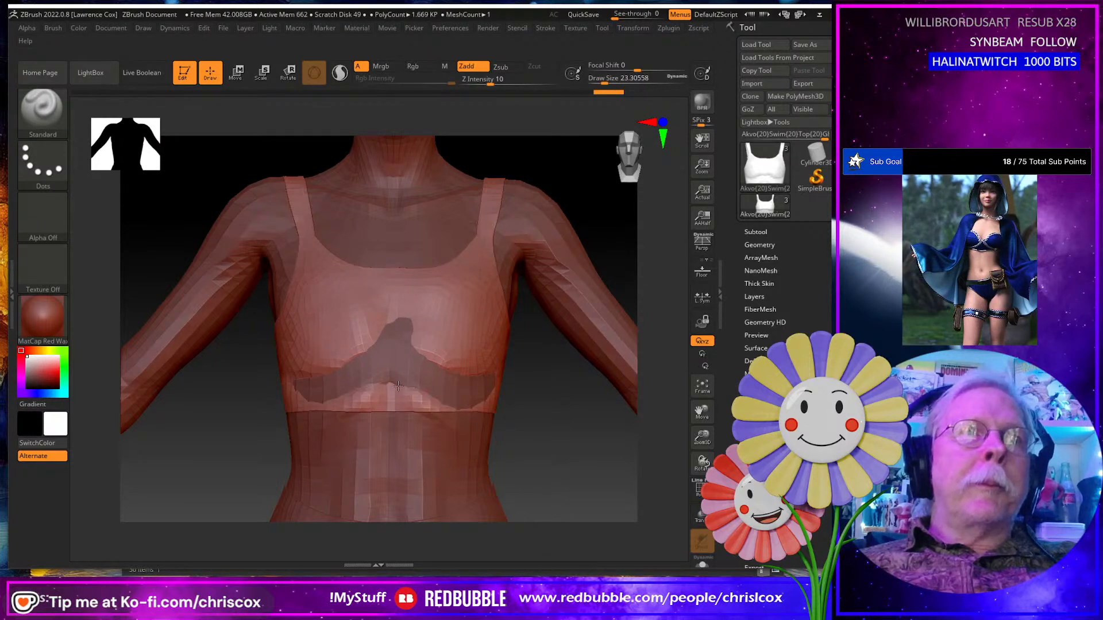
pyautogui.press('shift')
pyautogui.keyDown('shift'); pyautogui.moveTo(377, 354); pyautogui.dragTo(325, 370); pyautogui.keyUp('shift')
pyautogui.moveTo(386, 392)
pyautogui.mouseDown()
pyautogui.moveTo(303, 391)
pyautogui.moveTo(357, 368)
pyautogui.moveTo(313, 373)
pyautogui.moveTo(356, 368)
pyautogui.mouseUp()
pyautogui.press('shift')
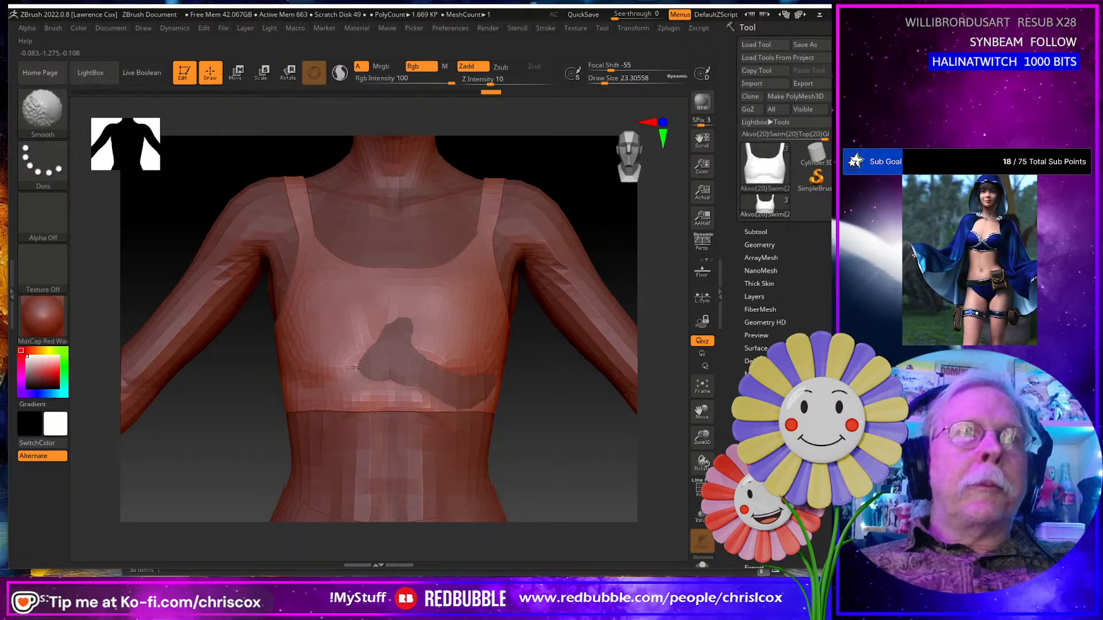
pyautogui.moveTo(428, 393)
pyautogui.mouseDown()
pyautogui.moveTo(472, 399)
pyautogui.moveTo(481, 388)
pyautogui.mouseUp()
pyautogui.moveTo(387, 381)
pyautogui.mouseDown()
pyautogui.moveTo(410, 366)
pyautogui.moveTo(388, 340)
pyautogui.mouseUp()
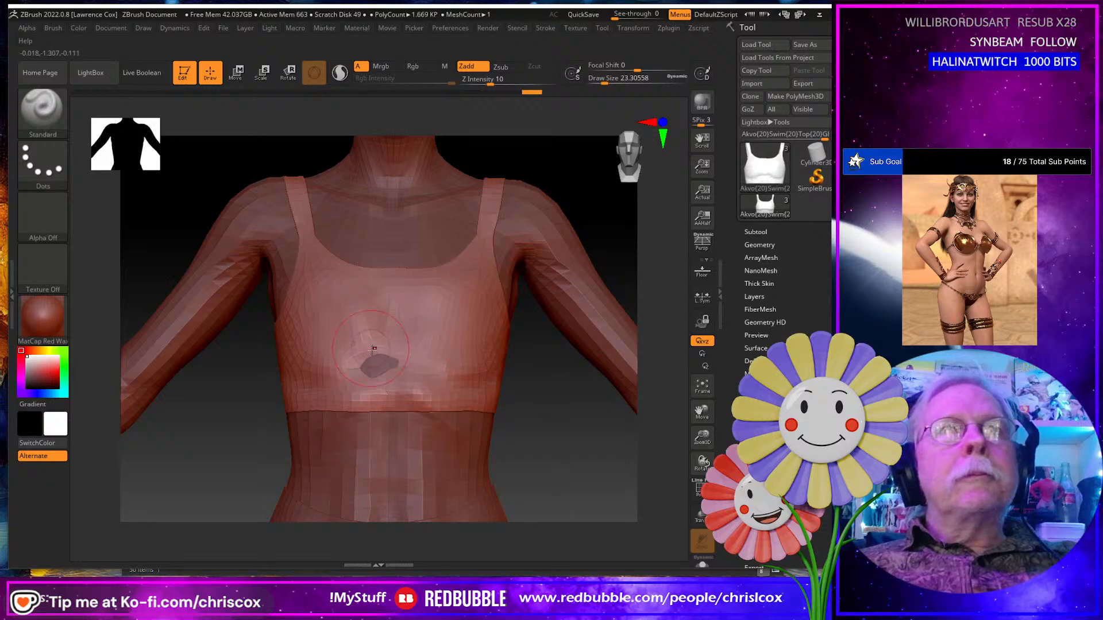
# Cover the last exposed patch near the centre of the chest and smooth the surrounding fabric.
pyautogui.press('shift')
pyautogui.moveTo(356, 373); pyautogui.dragTo(409, 382, button='right')
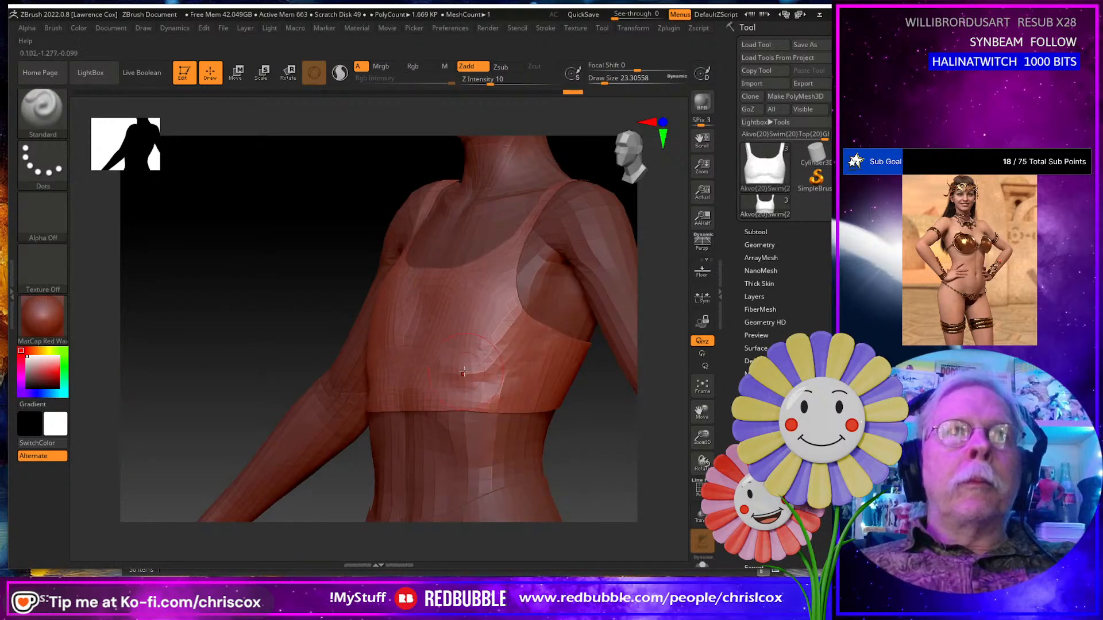
pyautogui.press('shift')
pyautogui.moveTo(455, 341)
pyautogui.mouseDown(button='right')
pyautogui.moveTo(540, 374)
pyautogui.moveTo(450, 369)
pyautogui.mouseUp(button='right')
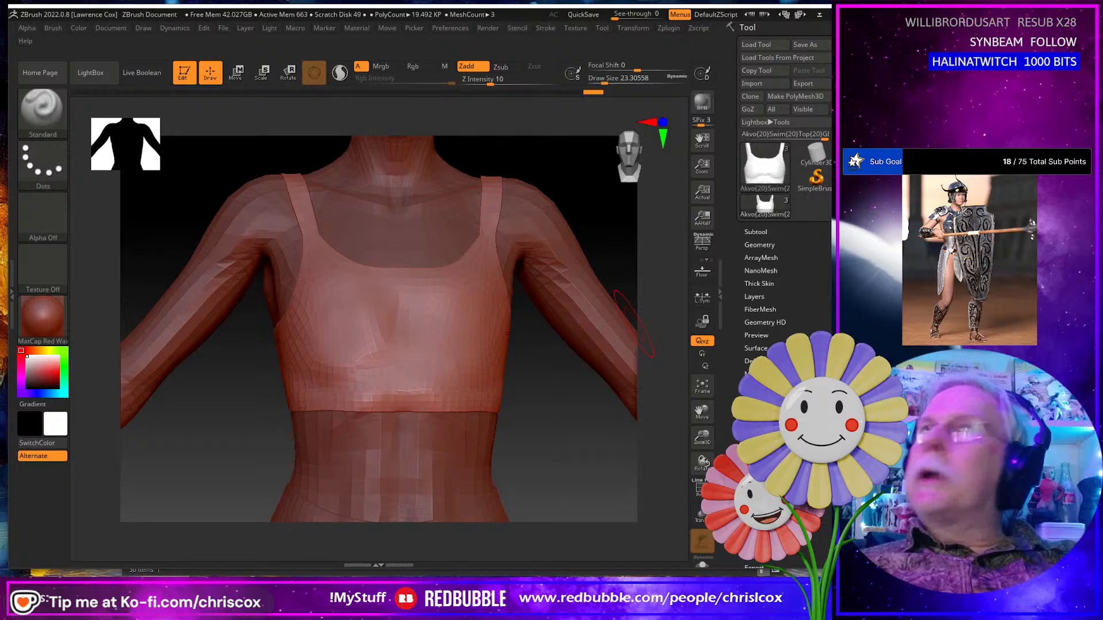
# Return the top to DAZ Studio as the morph PBMBreastsGone in Morphs/ZBrush, overwriting the existing morph.
pyautogui.hotkey('alt', 'Tab')
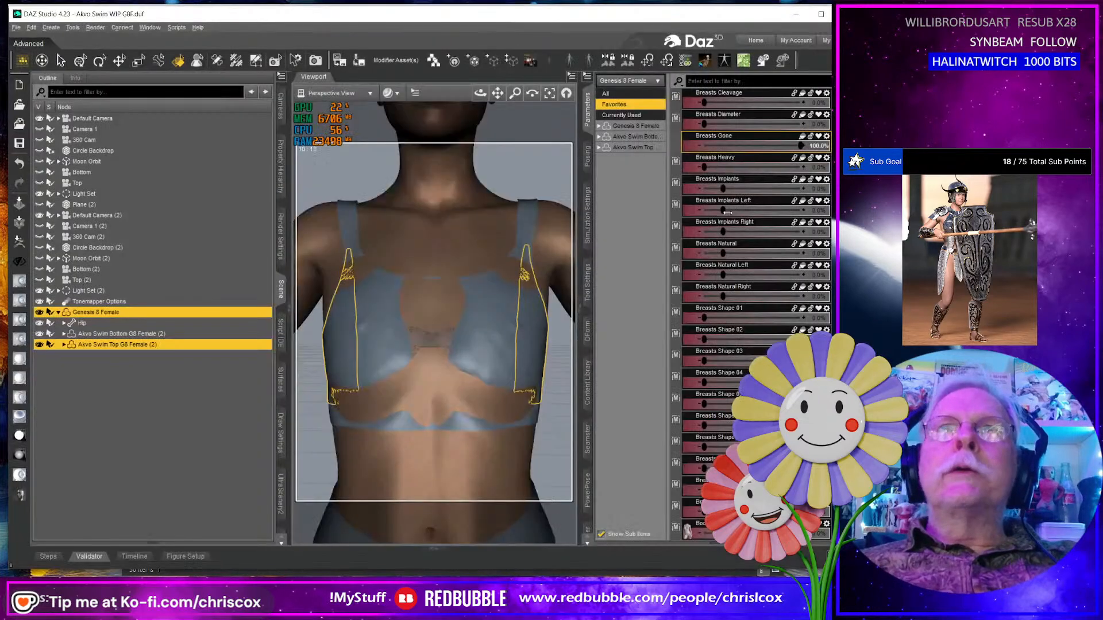
pyautogui.tripleClick(737, 225)
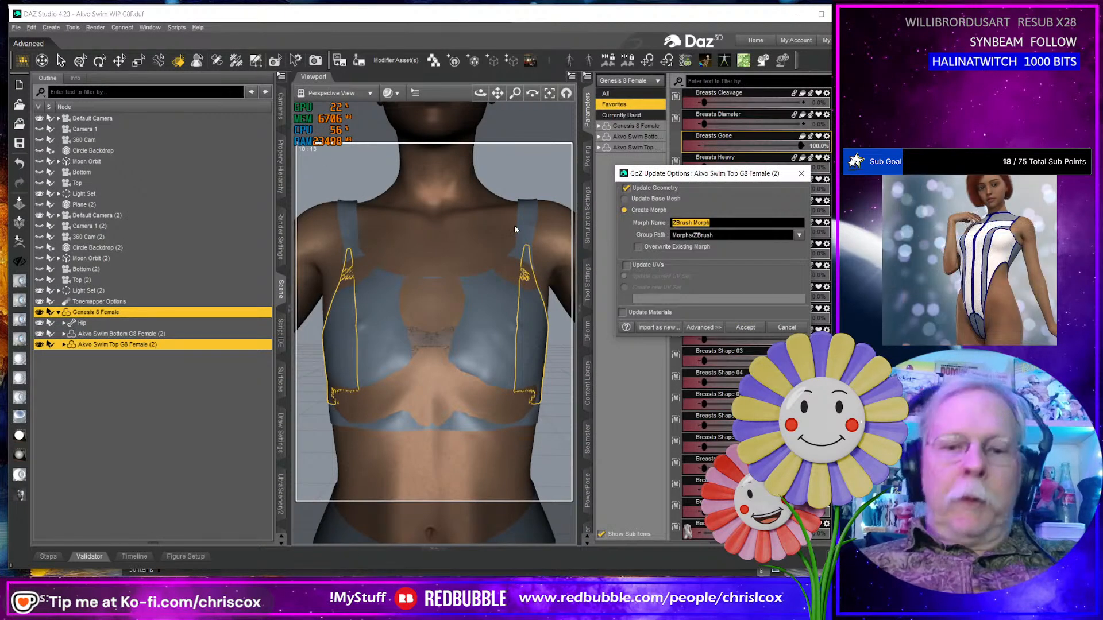
pyautogui.write('PBMBreastsGone')
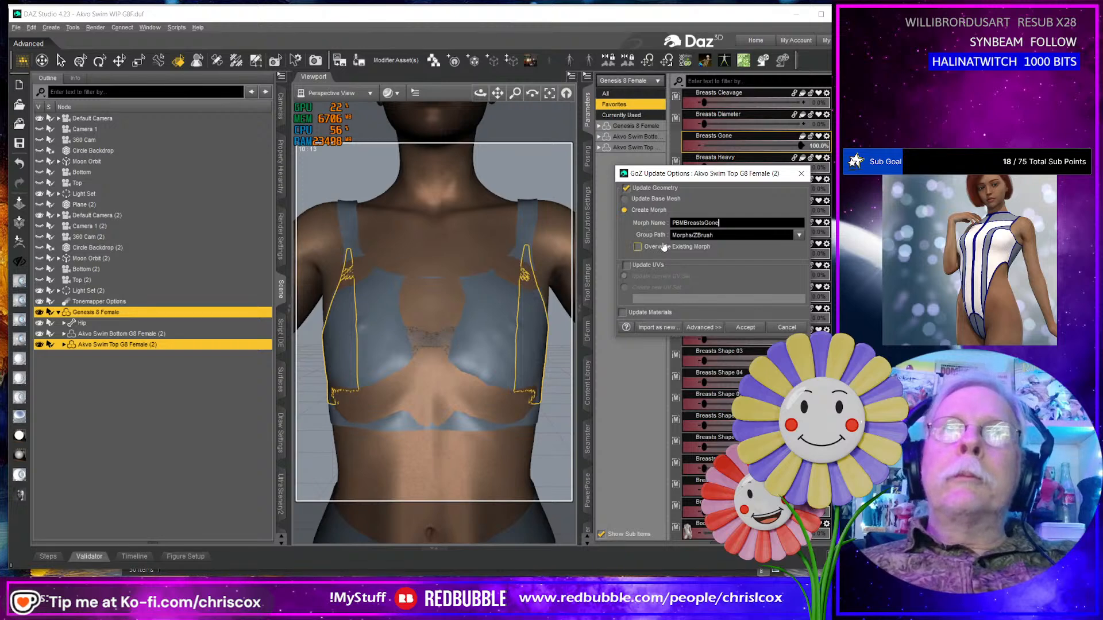
pyautogui.click(745, 327)
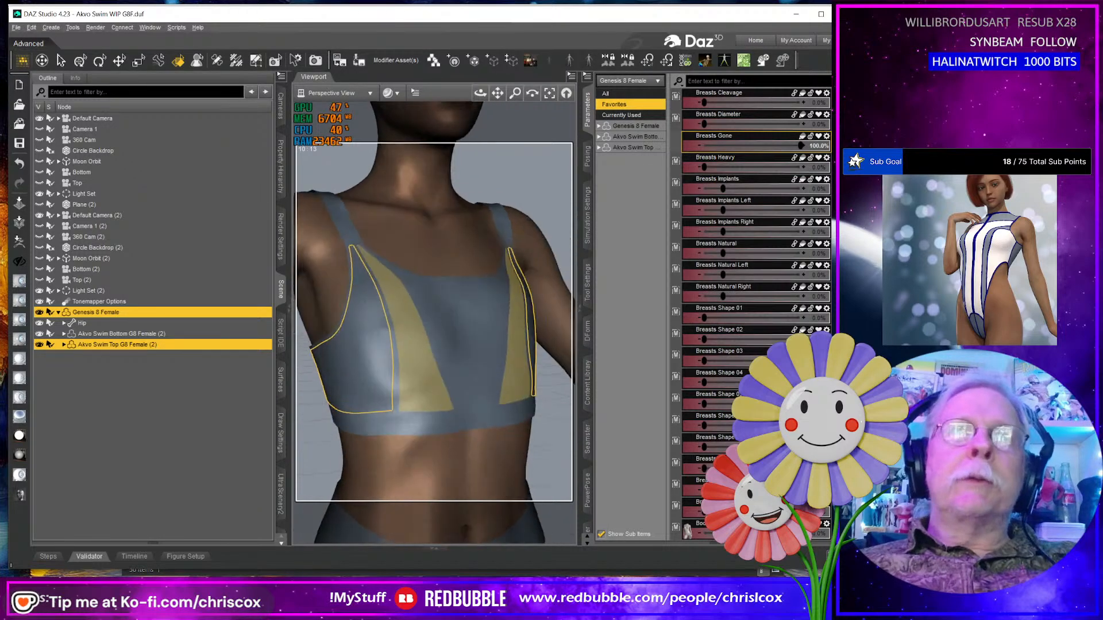
# Swap Breasts Gone (0%) for Breasts Heavy at 100% and send the figure and top to ZBrush with deformations.
pyautogui.hotkey('ctrl', 'z')
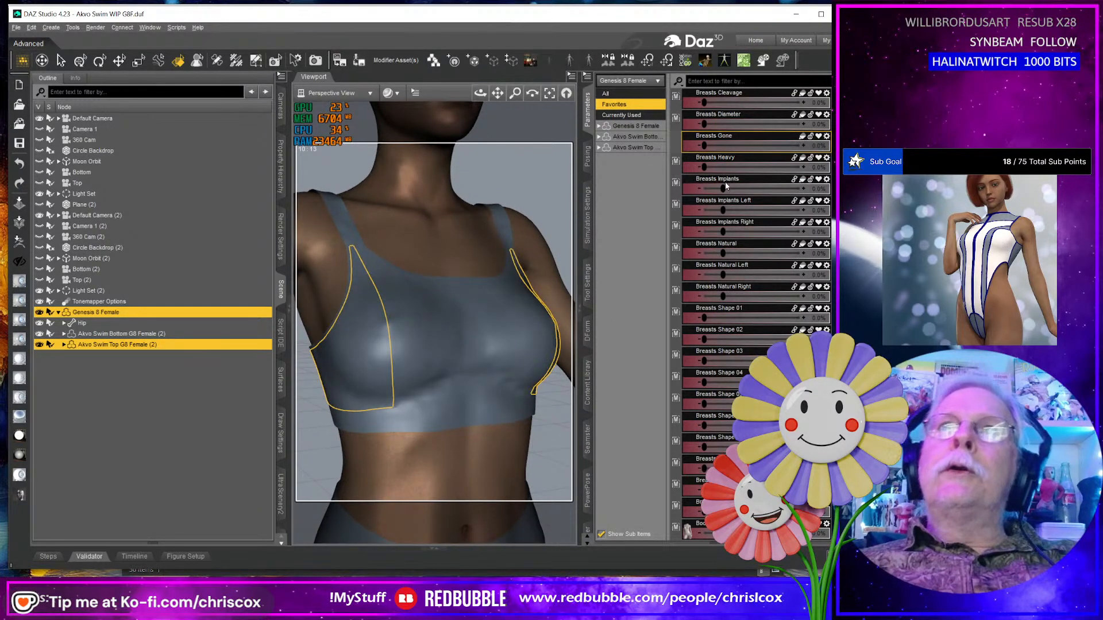
pyautogui.moveTo(705, 167); pyautogui.dragTo(801, 167)
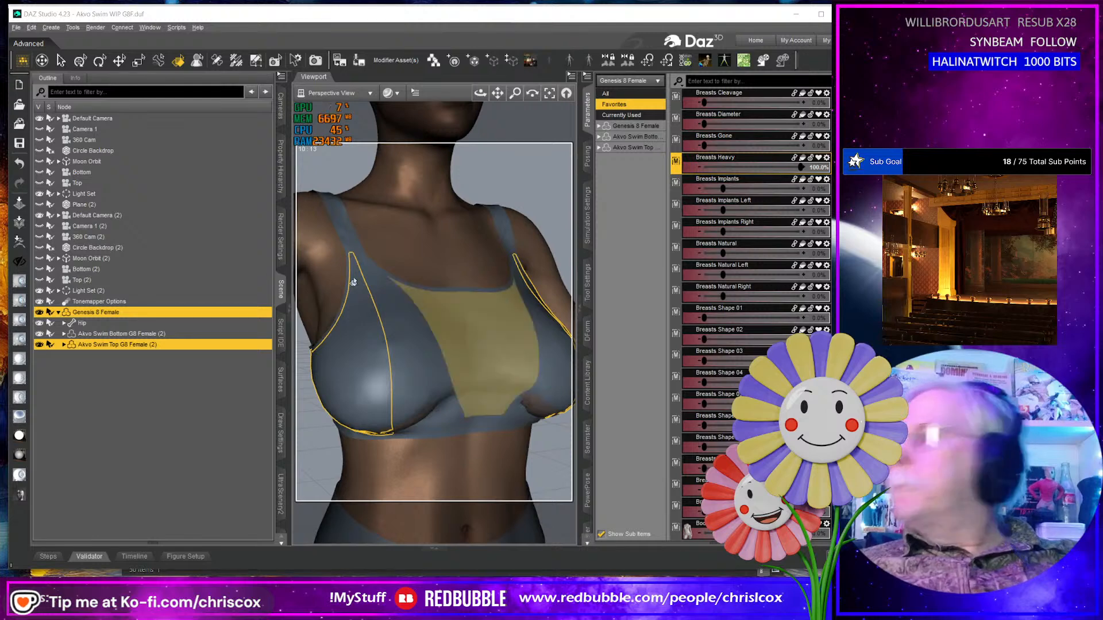
pyautogui.click(20, 241)
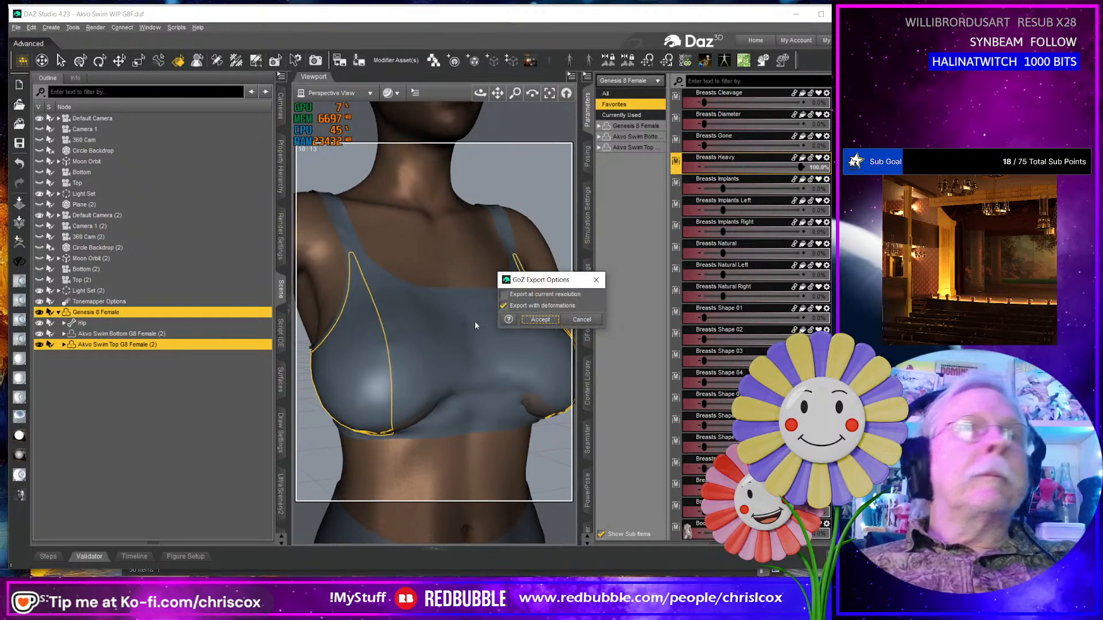
pyautogui.click(528, 319)
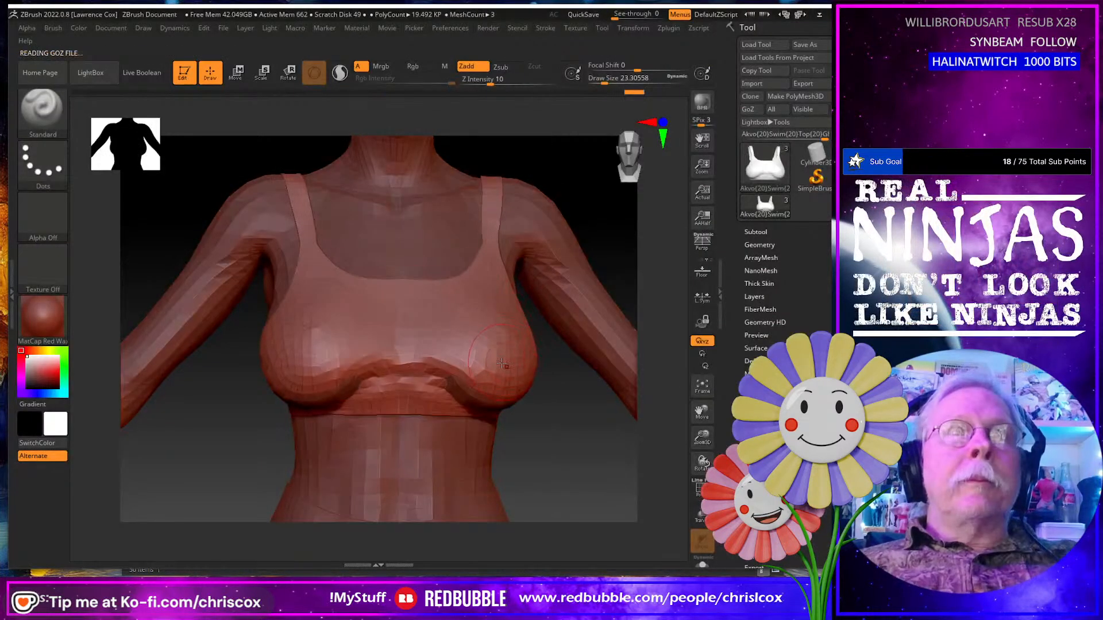
# Sculpt and smooth the swim top around and beneath both heavy breasts, covering exposed body and softening the creased underbust folds.
pyautogui.moveTo(455, 371)
pyautogui.keyDown('shift'); pyautogui.mouseDown()
pyautogui.moveTo(537, 409)
pyautogui.moveTo(549, 386)
pyautogui.moveTo(540, 402)
pyautogui.moveTo(468, 363)
pyautogui.mouseUp(); pyautogui.keyUp('shift')
pyautogui.moveTo(298, 235); pyautogui.dragTo(460, 258)
pyautogui.moveTo(368, 396)
pyautogui.keyDown('shift'); pyautogui.mouseDown()
pyautogui.moveTo(316, 418)
pyautogui.moveTo(372, 403)
pyautogui.moveTo(385, 388)
pyautogui.moveTo(313, 419)
pyautogui.mouseUp(); pyautogui.keyUp('shift')
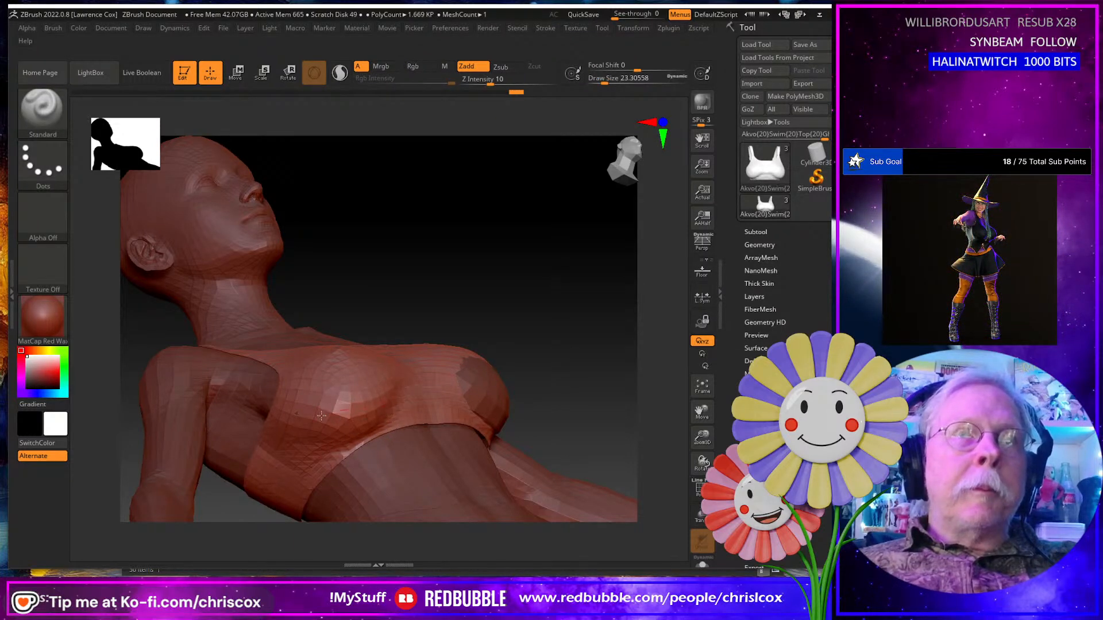
pyautogui.moveTo(414, 393); pyautogui.dragTo(236, 393, button='right')
pyautogui.moveTo(526, 389)
pyautogui.keyDown('shift'); pyautogui.mouseDown()
pyautogui.moveTo(474, 373)
pyautogui.moveTo(453, 386)
pyautogui.moveTo(496, 427)
pyautogui.moveTo(499, 411)
pyautogui.moveTo(540, 417)
pyautogui.moveTo(525, 408)
pyautogui.moveTo(553, 398)
pyautogui.mouseUp(); pyautogui.keyUp('shift')
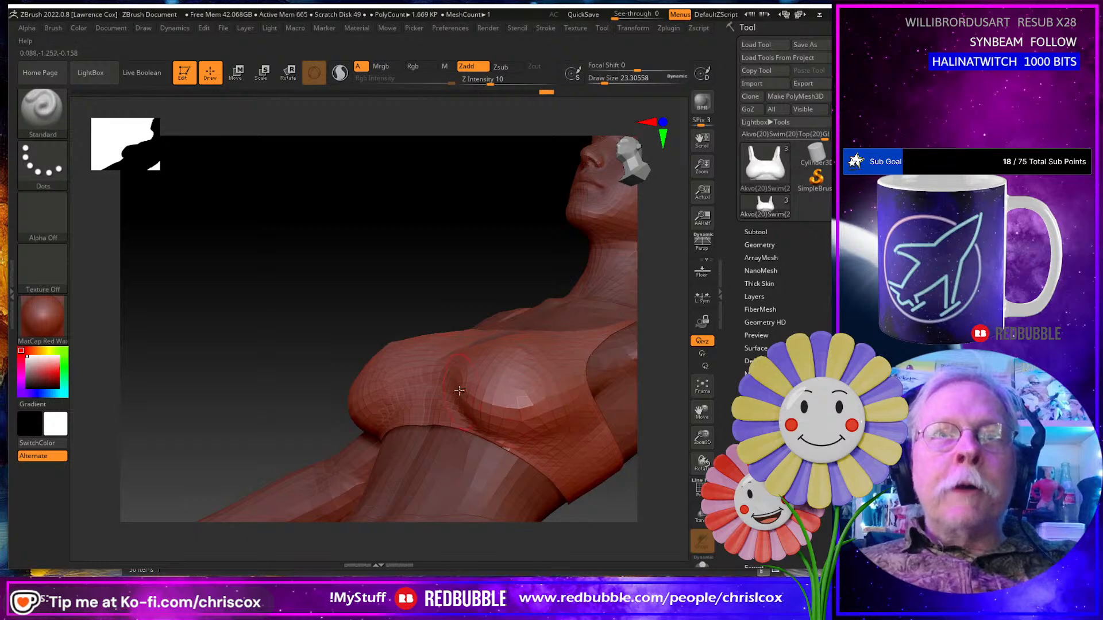
pyautogui.moveTo(368, 299); pyautogui.dragTo(502, 428)
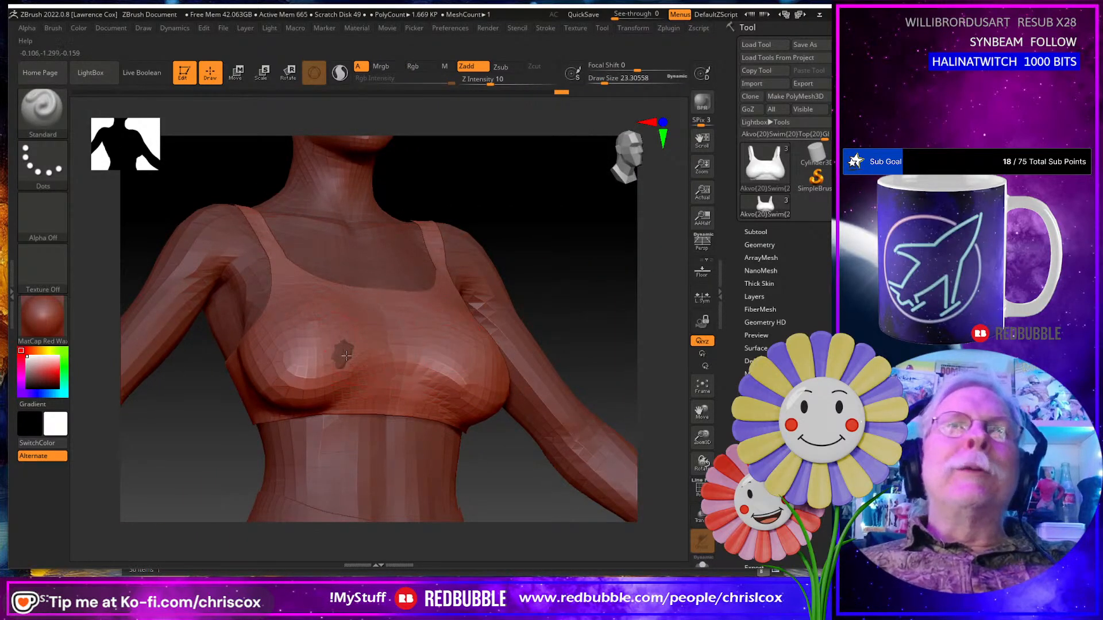
pyautogui.moveTo(334, 358); pyautogui.dragTo(344, 359)
pyautogui.moveTo(381, 356); pyautogui.dragTo(471, 355, button='right')
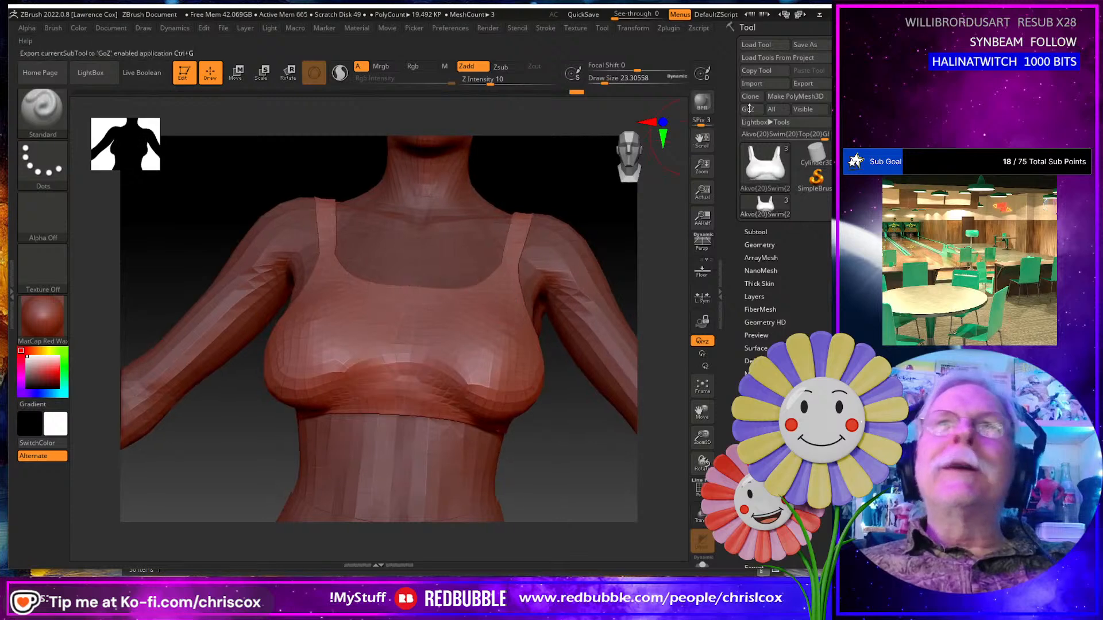
# Send the top back to DAZ Studio as the morph PBMBreastsHeavy in Morphs/ZBrush, overwriting the existing morph.
pyautogui.click(747, 109)
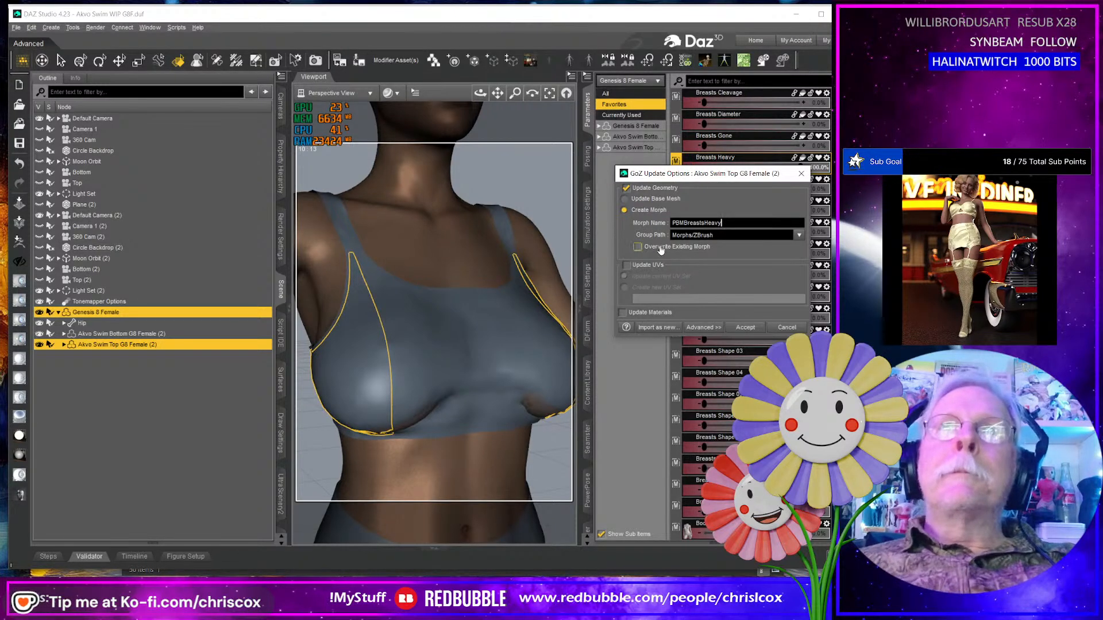
pyautogui.click(757, 330)
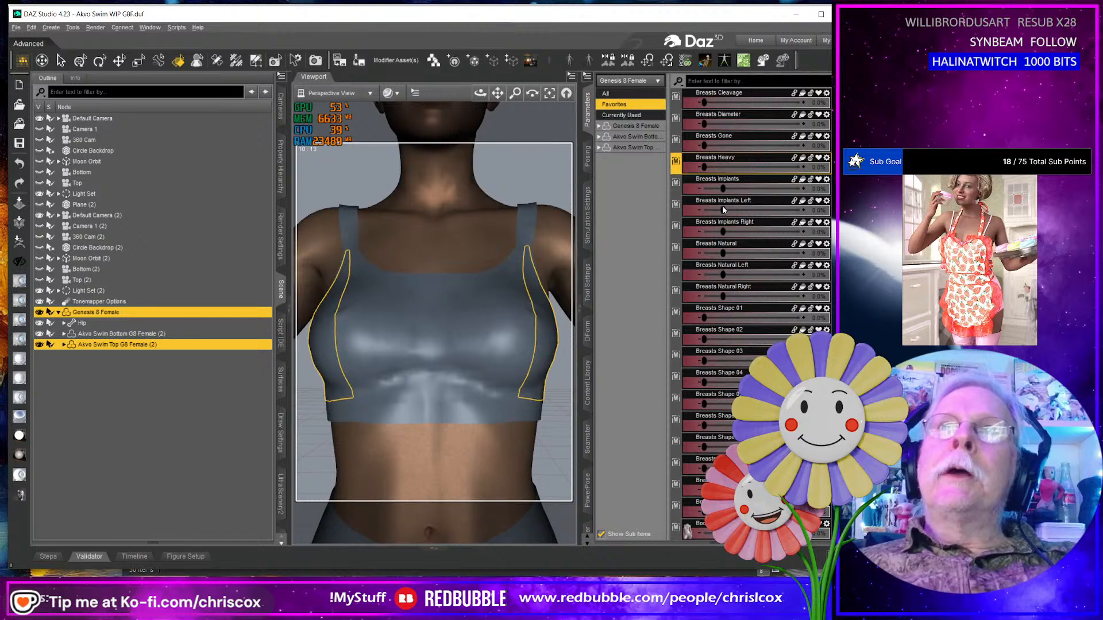
# With Breasts Heavy at 0%, set Breasts Implants Left to 100% and send the figure and top to ZBrush with deformations.
pyautogui.moveTo(723, 210); pyautogui.dragTo(801, 210)
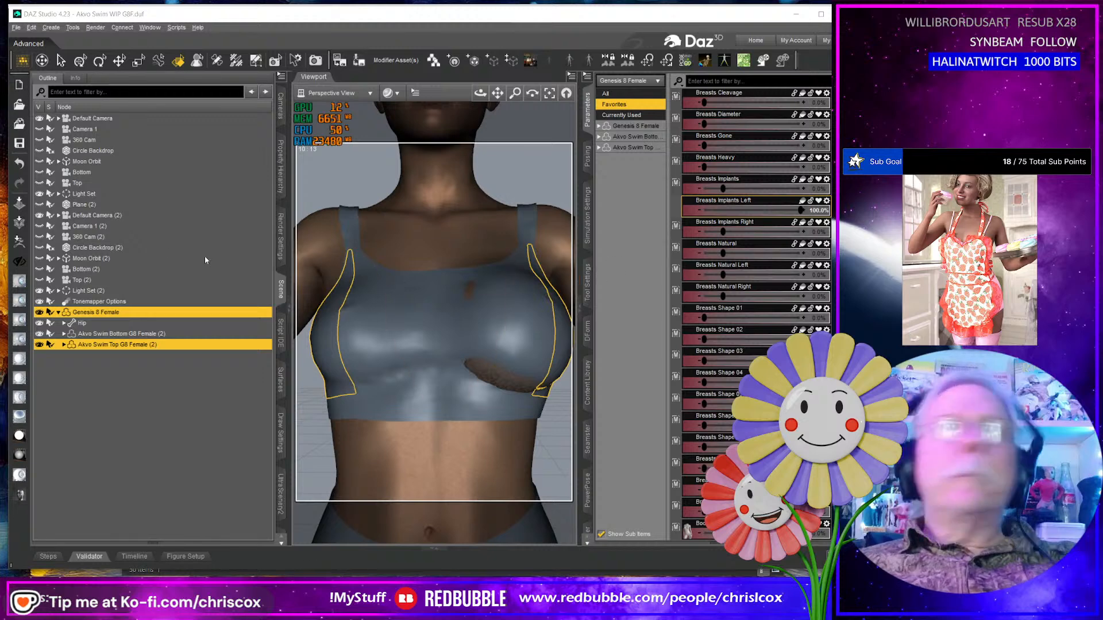
pyautogui.click(20, 261)
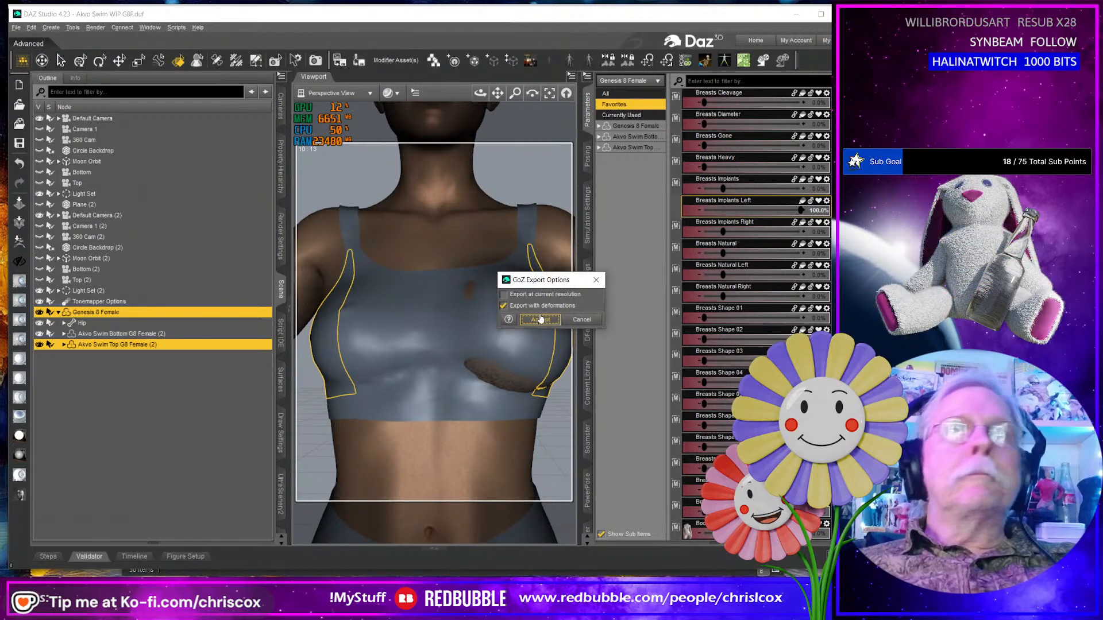
pyautogui.click(536, 319)
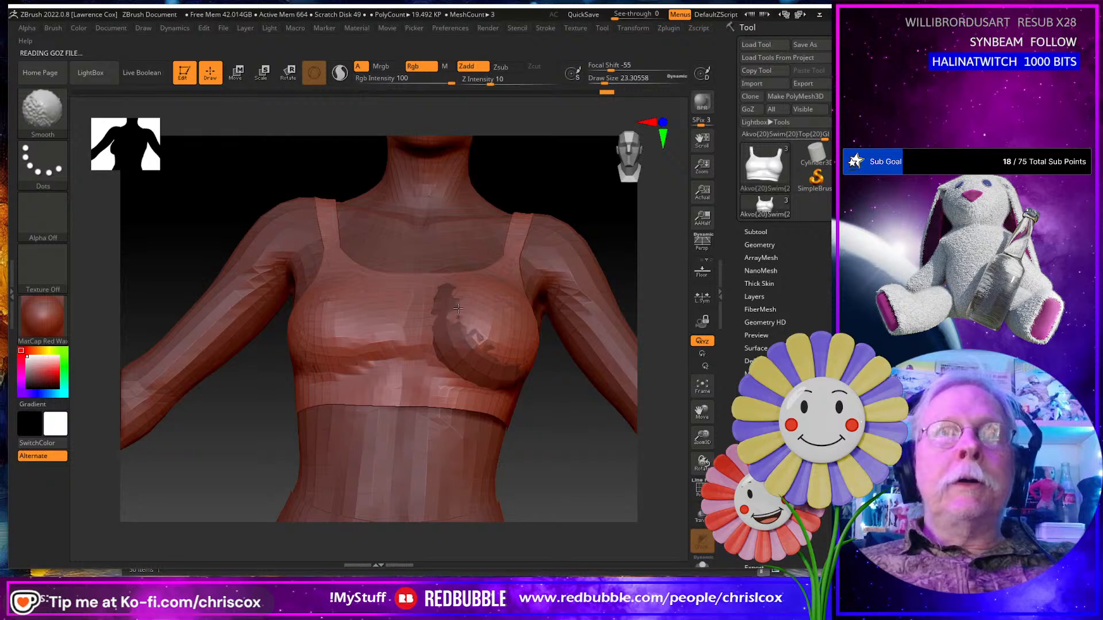
# Sculpt the swim top over the figure's left breast to cover the body showing through along its inner side and underside.
pyautogui.keyDown('shift'); pyautogui.moveTo(297, 380); pyautogui.dragTo(361, 360); pyautogui.keyUp('shift')
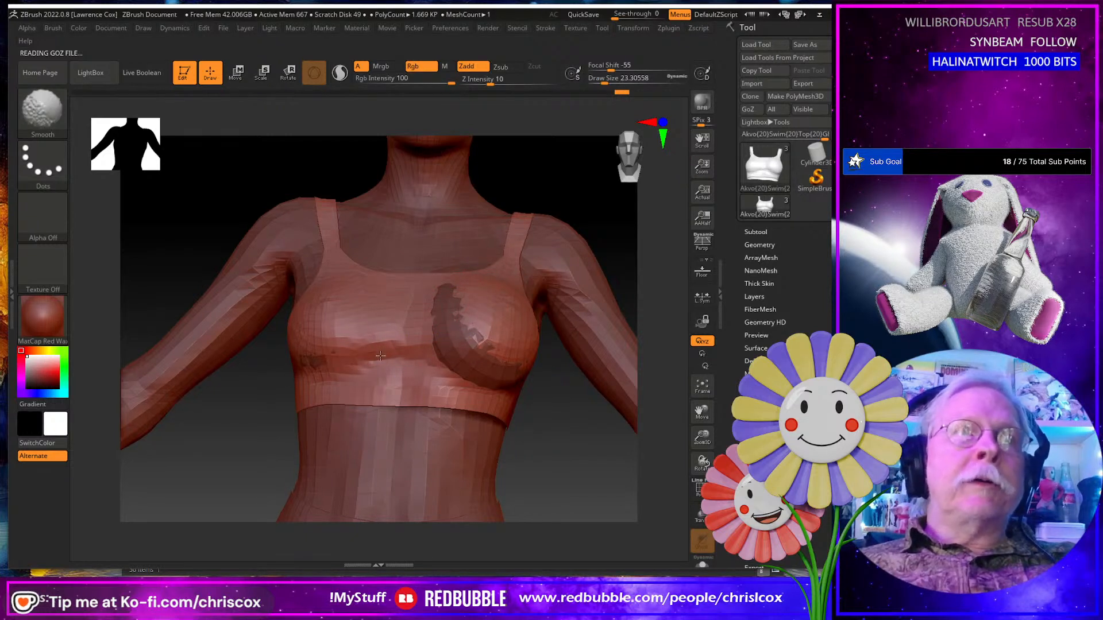
pyautogui.moveTo(446, 294)
pyautogui.mouseDown()
pyautogui.moveTo(460, 333)
pyautogui.moveTo(446, 296)
pyautogui.moveTo(451, 359)
pyautogui.moveTo(442, 300)
pyautogui.mouseUp()
pyautogui.hotkey('ctrl', 'z')
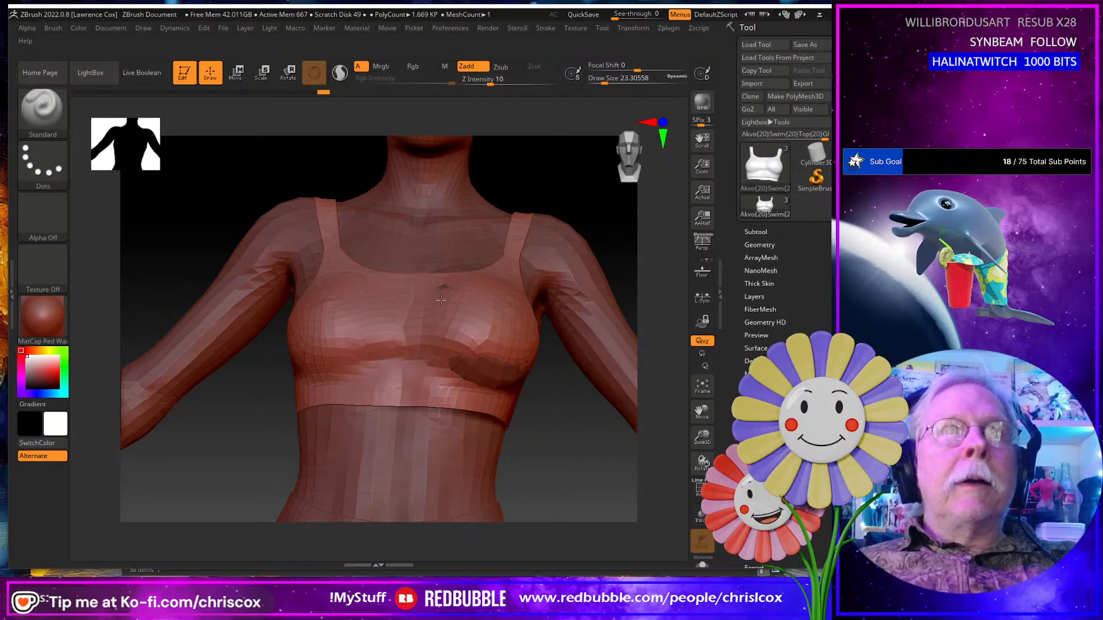
pyautogui.moveTo(439, 293); pyautogui.dragTo(515, 382, button='right')
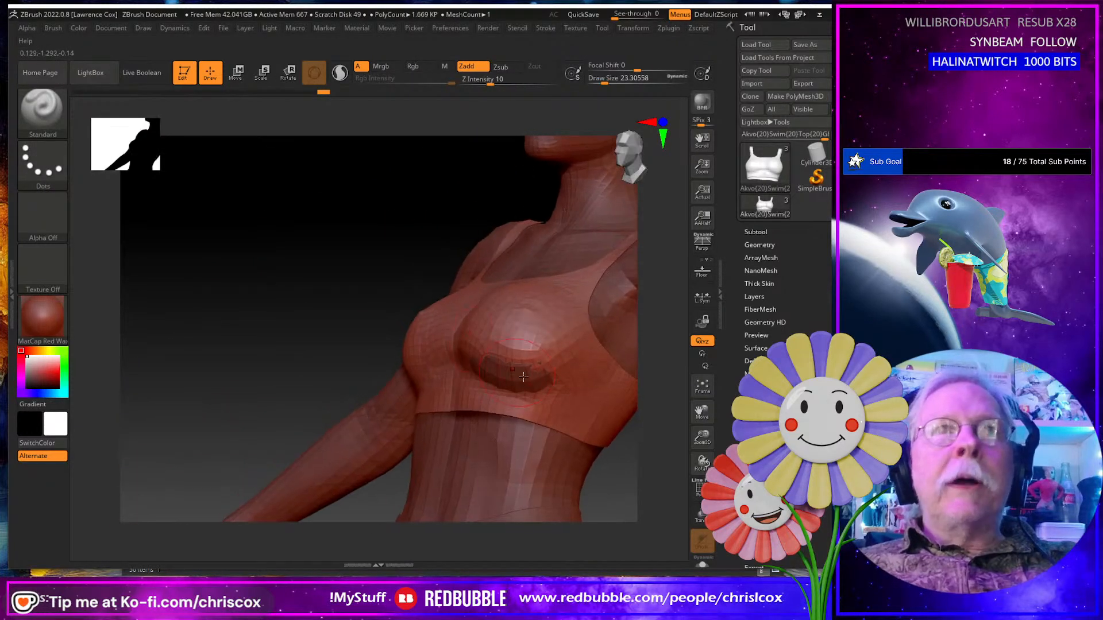
pyautogui.moveTo(469, 364); pyautogui.dragTo(489, 374)
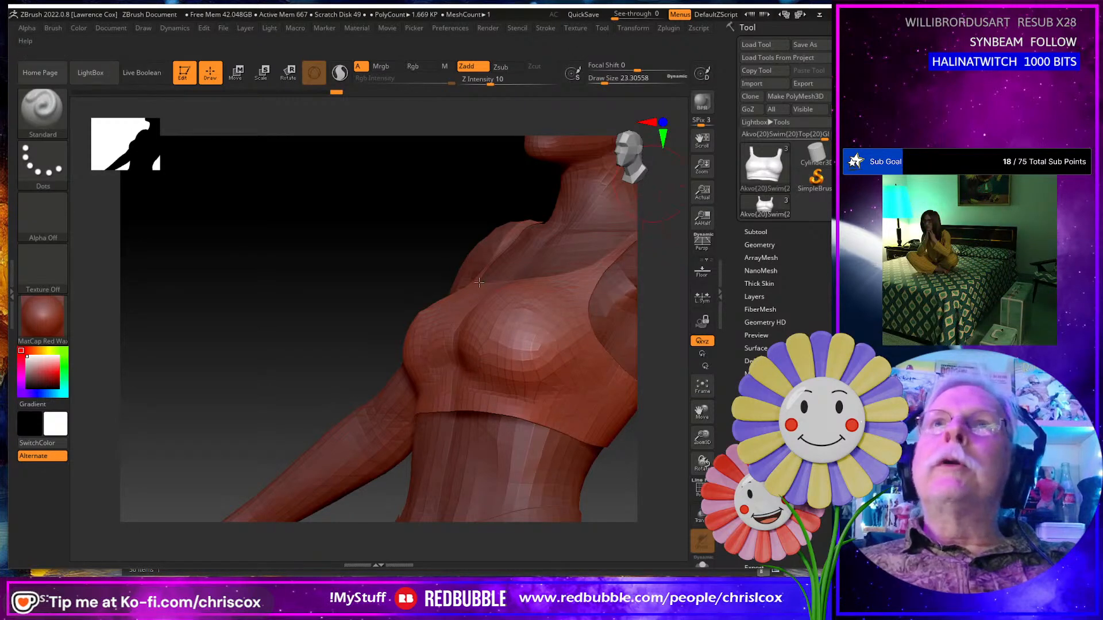
pyautogui.moveTo(401, 355); pyautogui.dragTo(560, 338, button='right')
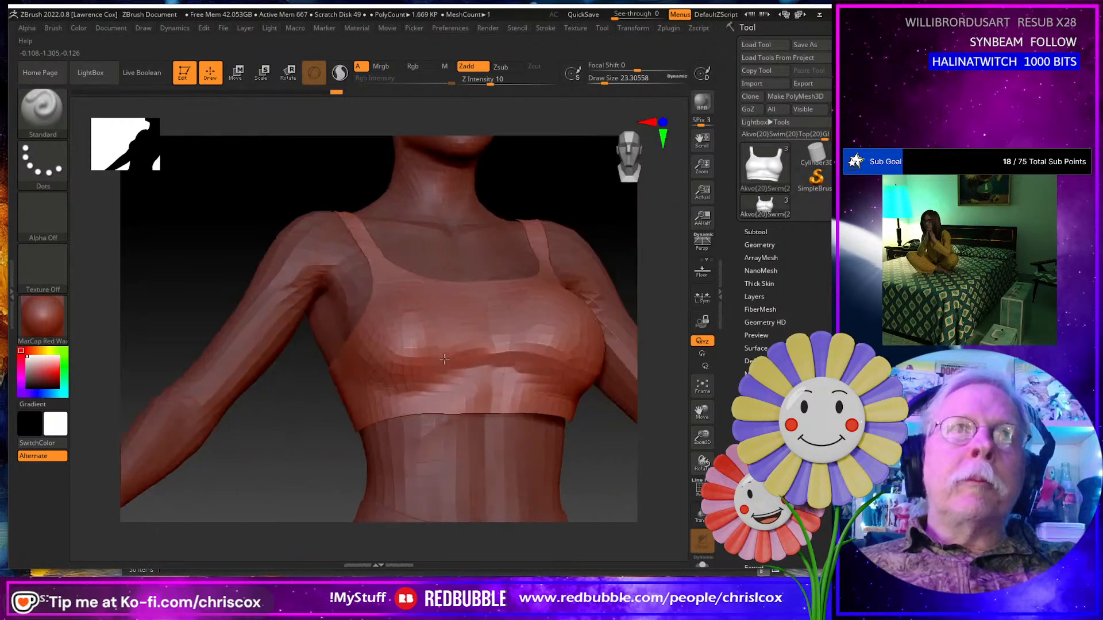
# Send the top back to DAZ Studio as the morph PBMBreastsImplantsL in Morphs/ZBrush, overwriting the existing morph.
pyautogui.click(747, 110)
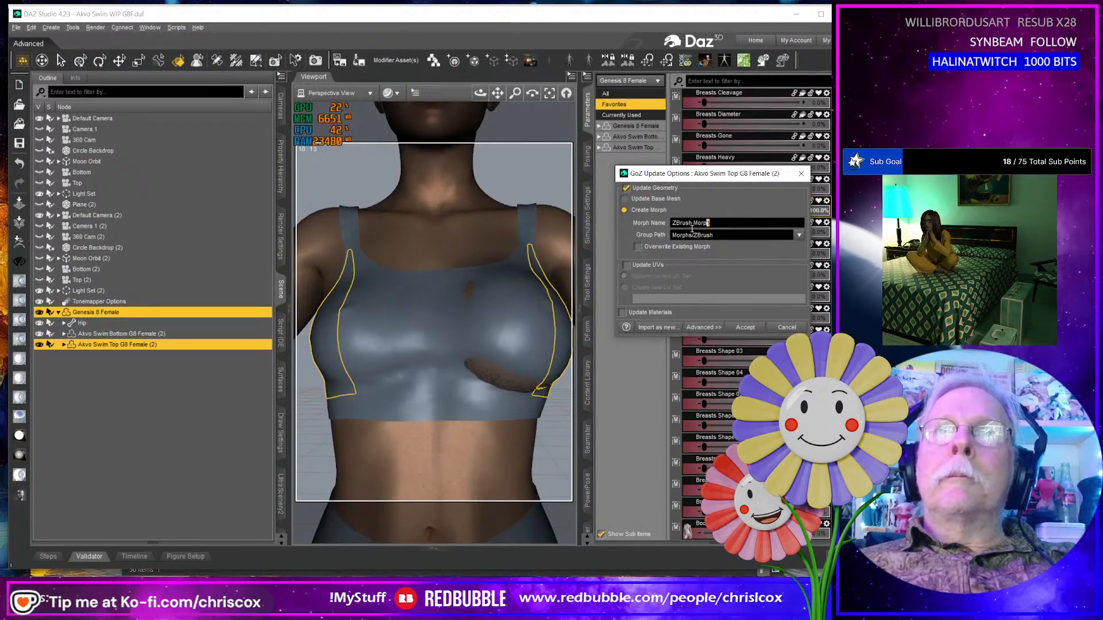
pyautogui.moveTo(692, 229); pyautogui.dragTo(632, 217)
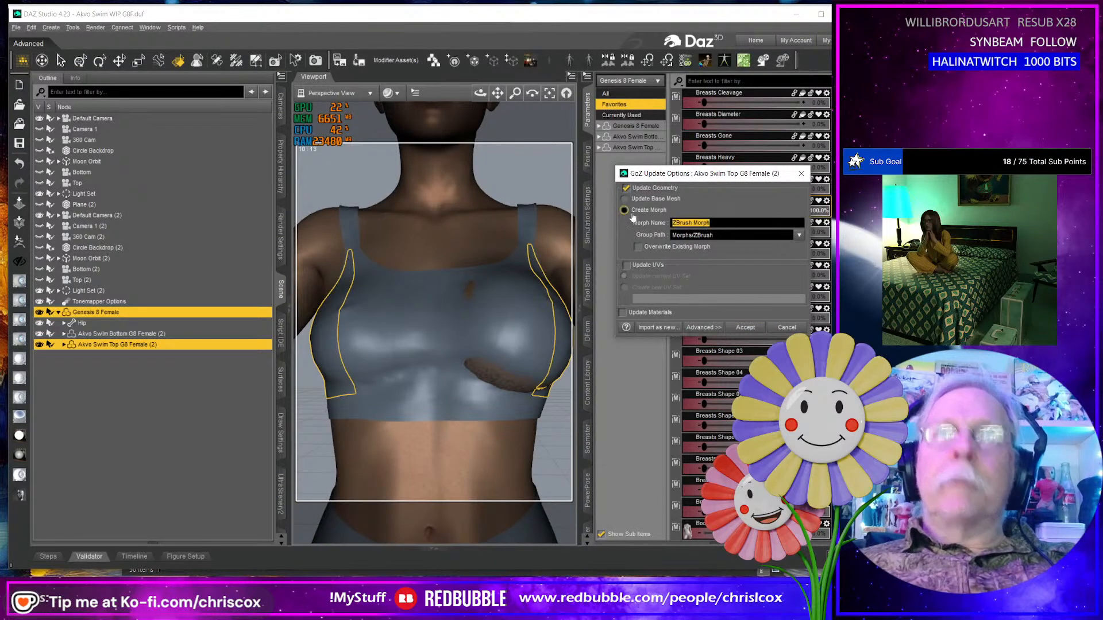
pyautogui.write('PBMBreastsImplantsL')
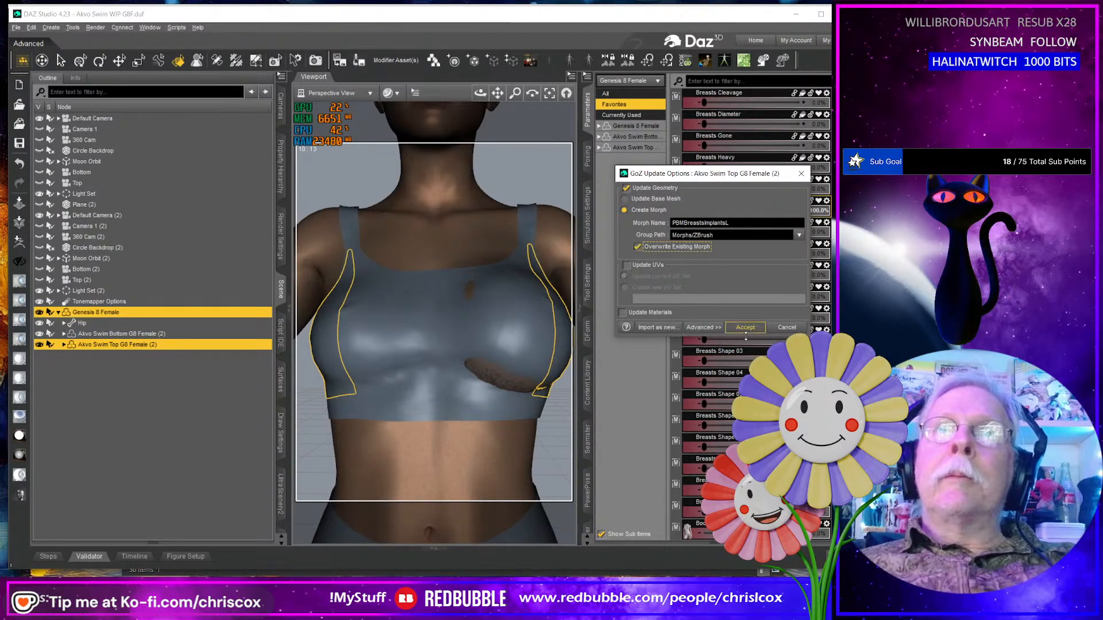
pyautogui.click(758, 332)
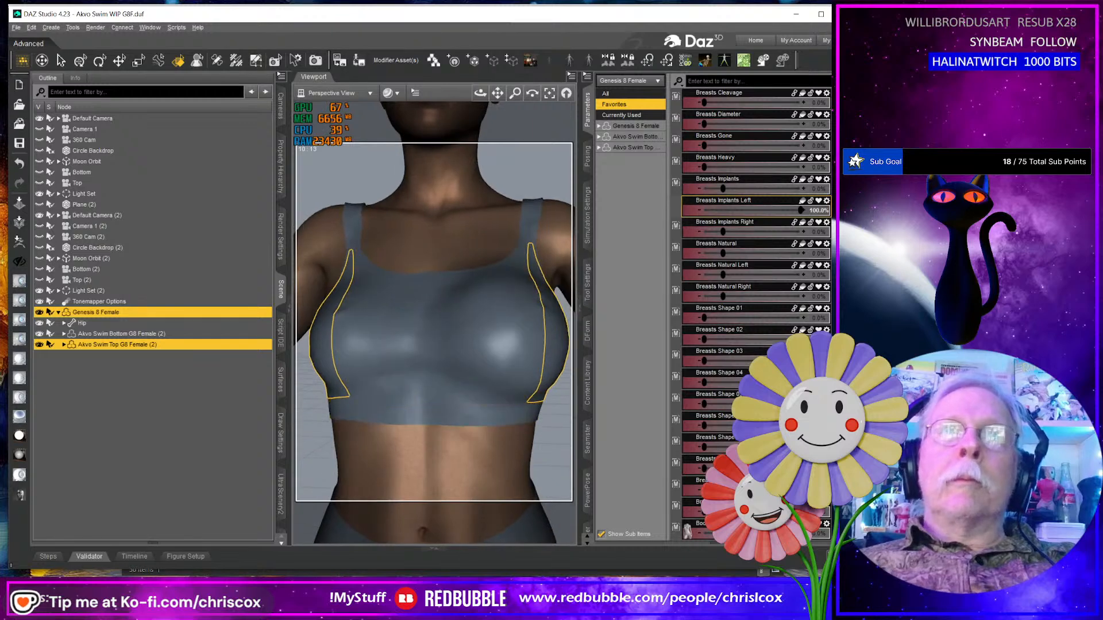
# With Breasts Implants Left back at 0%, set Breasts Implants Right to 100% and send the figure and top to ZBrush with deformations.
pyautogui.hotkey('ctrl', 'z')
pyautogui.moveTo(724, 232); pyautogui.dragTo(801, 232)
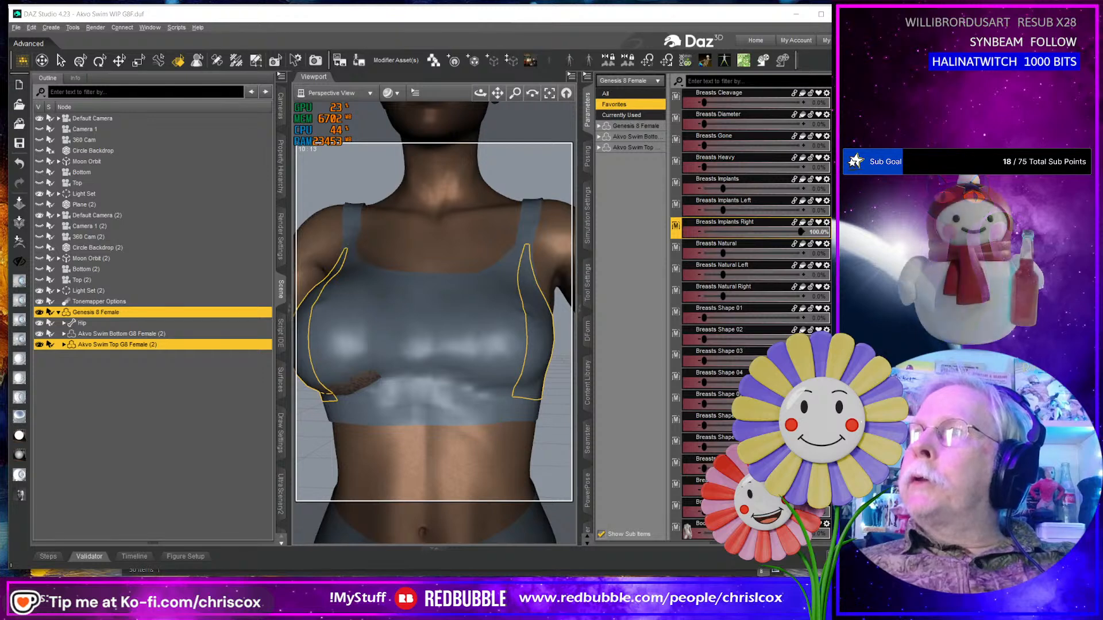
pyautogui.click(19, 242)
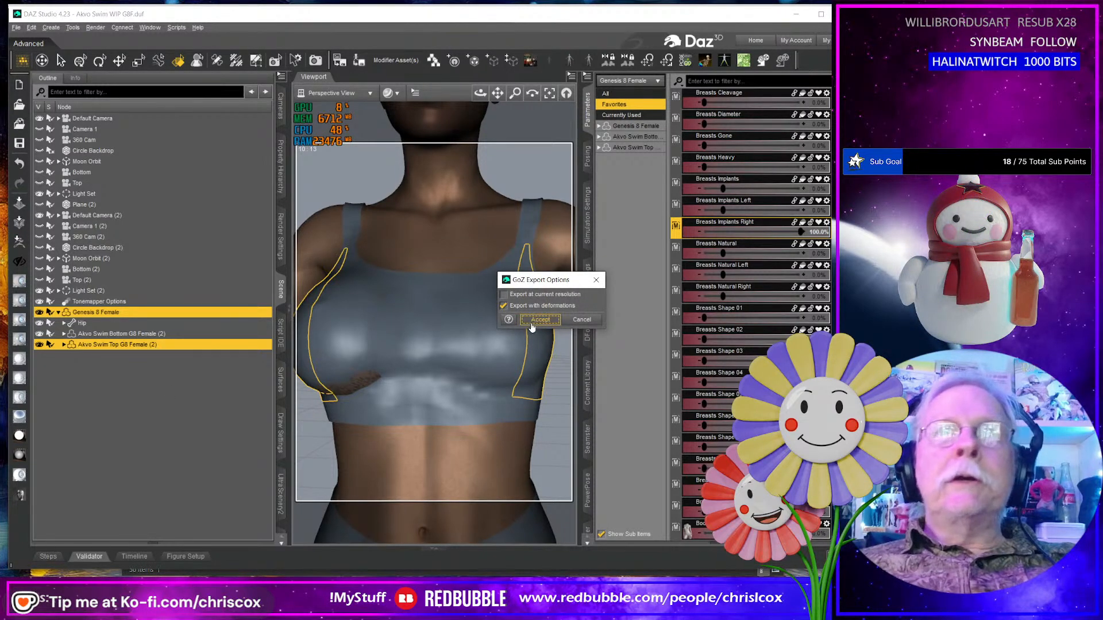
pyautogui.click(530, 323)
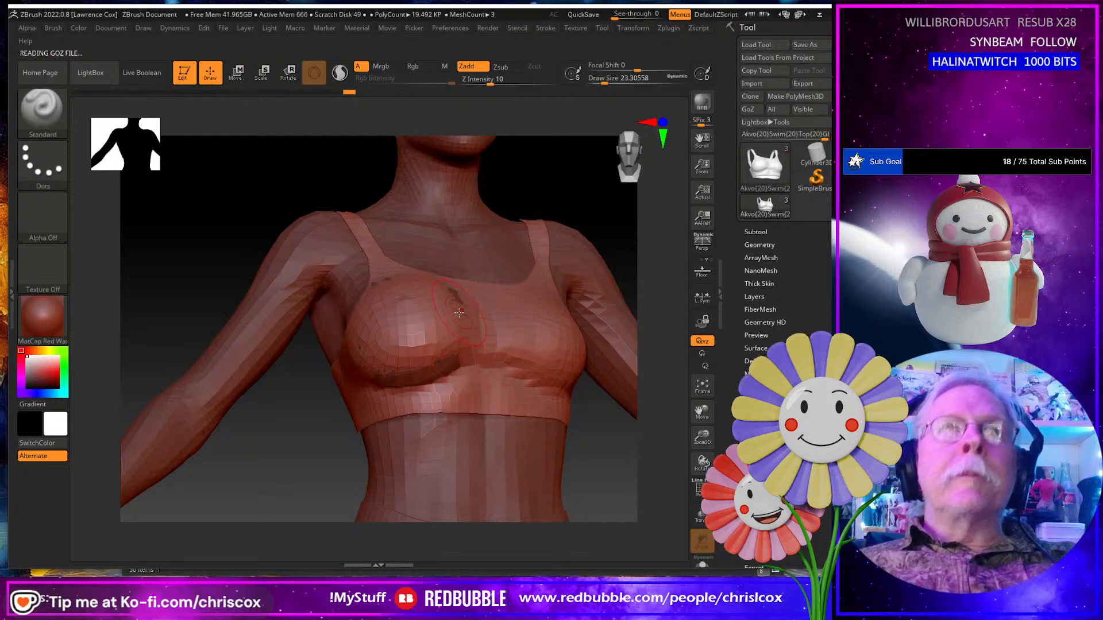
# Sculpt and smooth the swim top over the figure's right breast and the left breast's underside to cover the body showing through.
pyautogui.moveTo(459, 313)
pyautogui.mouseDown(button='right')
pyautogui.moveTo(453, 323)
pyautogui.moveTo(492, 343)
pyautogui.moveTo(544, 347)
pyautogui.mouseUp(button='right')
pyautogui.press('shift')
pyautogui.keyDown('shift'); pyautogui.moveTo(589, 367); pyautogui.dragTo(519, 364); pyautogui.keyUp('shift')
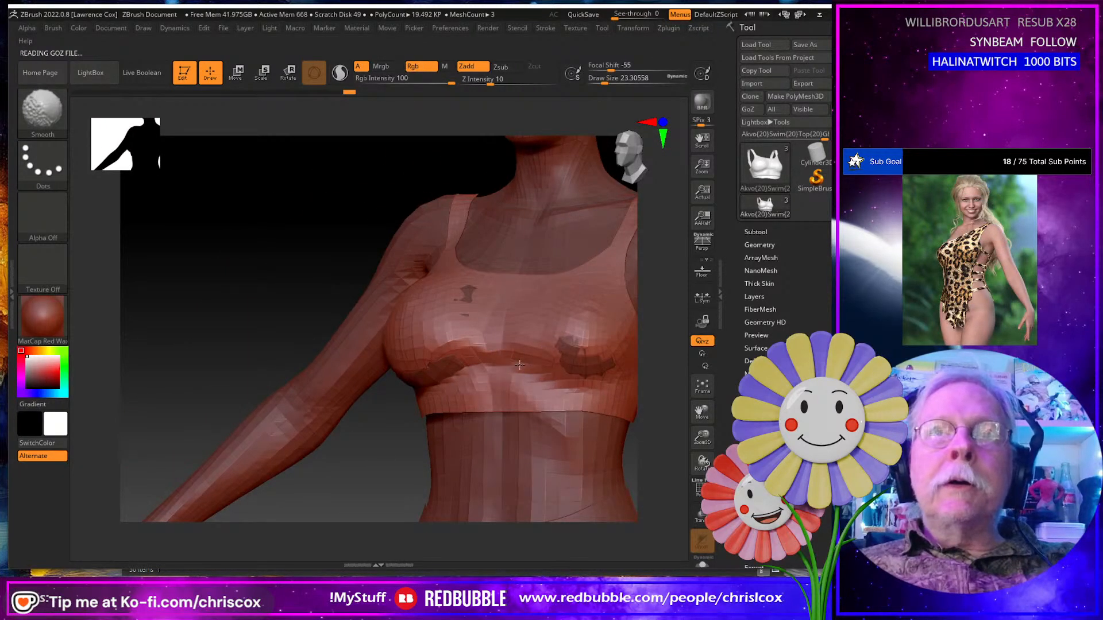
pyautogui.moveTo(390, 378)
pyautogui.keyDown('shift'); pyautogui.mouseDown()
pyautogui.moveTo(440, 340)
pyautogui.moveTo(462, 296)
pyautogui.mouseUp(); pyautogui.keyUp('shift')
pyautogui.moveTo(454, 313); pyautogui.dragTo(525, 324, button='right')
pyautogui.moveTo(373, 364)
pyautogui.keyDown('shift'); pyautogui.mouseDown()
pyautogui.moveTo(402, 371)
pyautogui.moveTo(371, 376)
pyautogui.moveTo(386, 351)
pyautogui.moveTo(393, 372)
pyautogui.moveTo(368, 367)
pyautogui.mouseUp(); pyautogui.keyUp('shift')
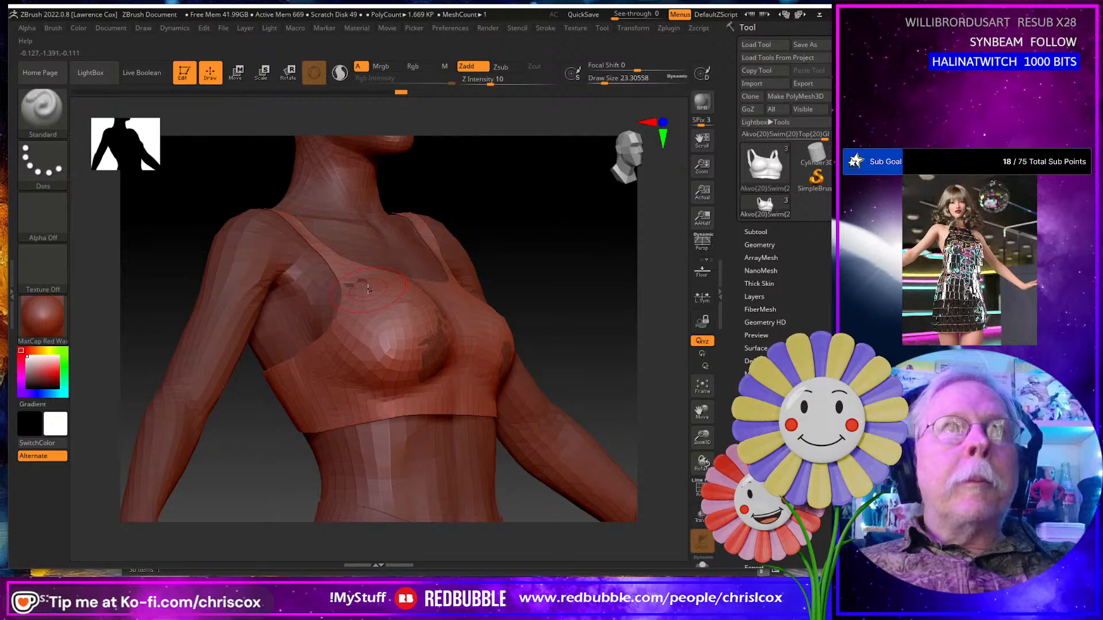
pyautogui.moveTo(368, 289); pyautogui.dragTo(370, 297)
pyautogui.moveTo(394, 328); pyautogui.dragTo(330, 332, button='right')
pyautogui.moveTo(433, 374); pyautogui.dragTo(452, 359)
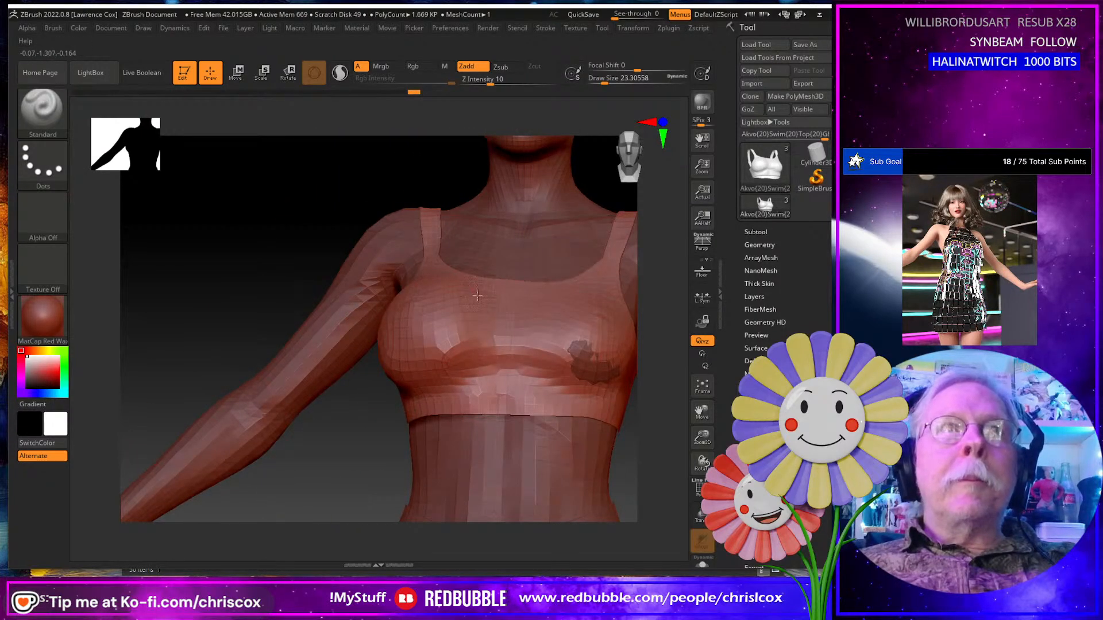
pyautogui.moveTo(548, 347)
pyautogui.mouseDown()
pyautogui.moveTo(605, 369)
pyautogui.moveTo(601, 382)
pyautogui.mouseUp()
pyautogui.moveTo(601, 380); pyautogui.dragTo(469, 349, button='right')
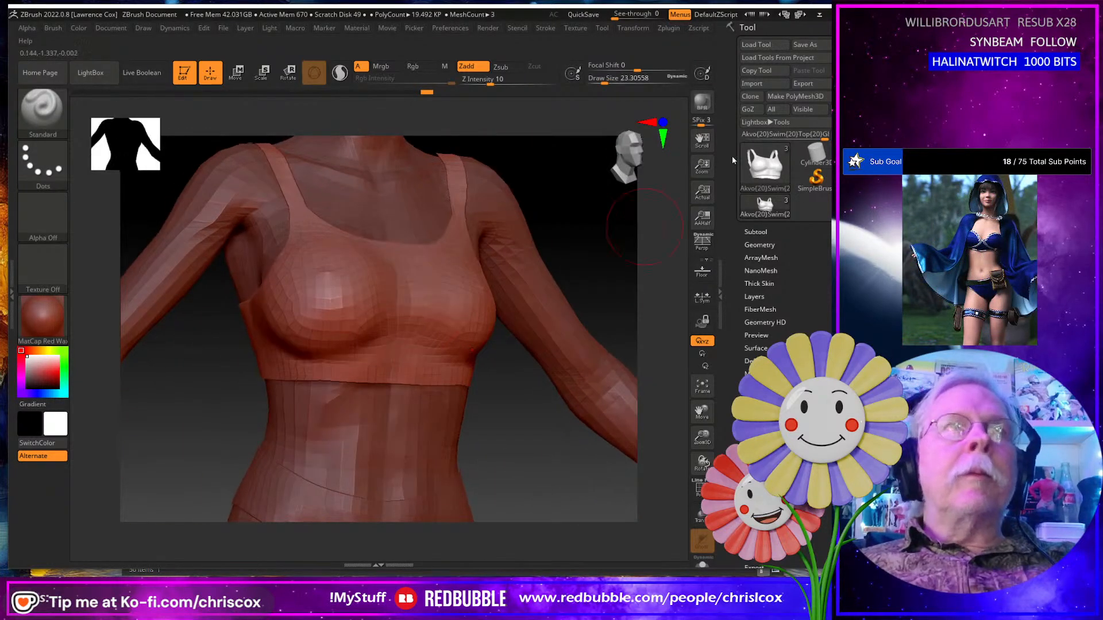
# Send the top back to DAZ Studio as the morph PBMBreastsImplantsR in Morphs/ZBrush, overwriting the existing morph.
pyautogui.click(753, 109)
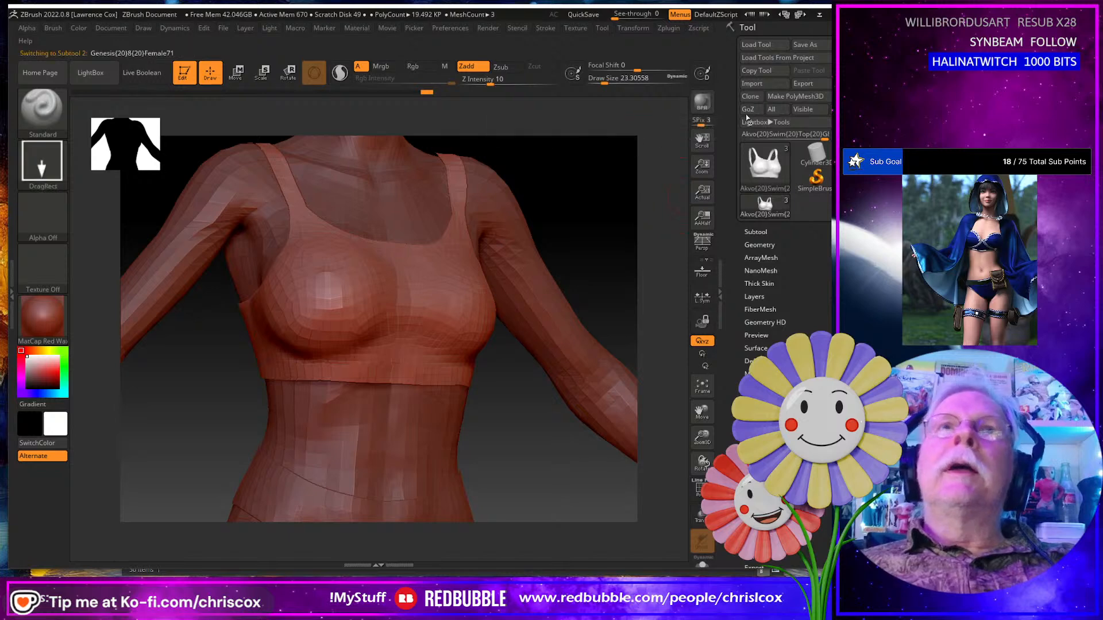
pyautogui.tripleClick(728, 222)
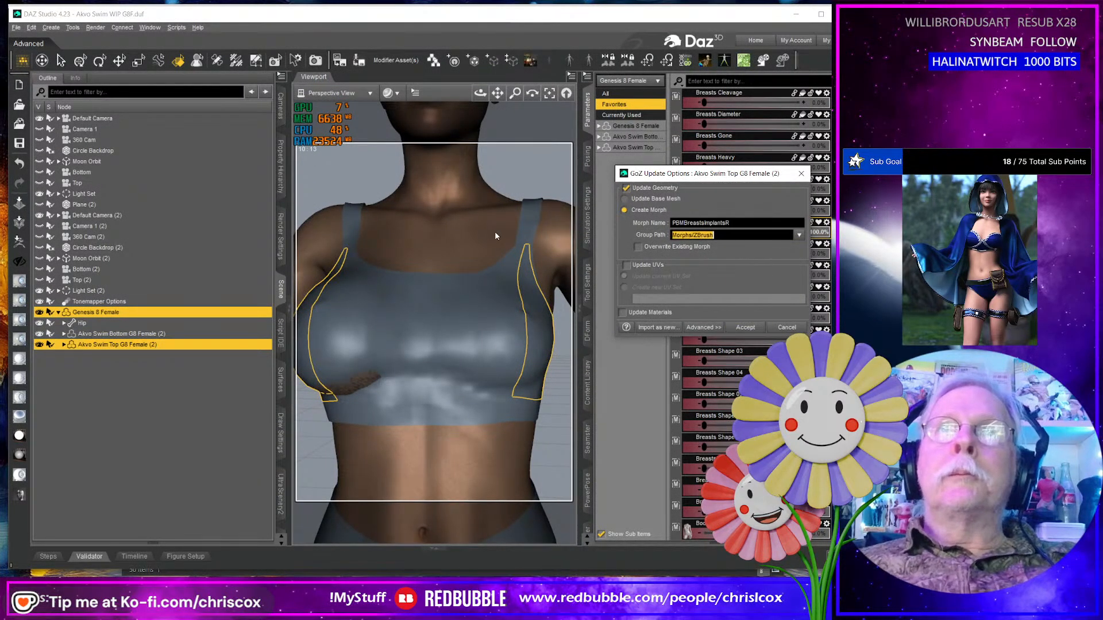
pyautogui.press('Tab')
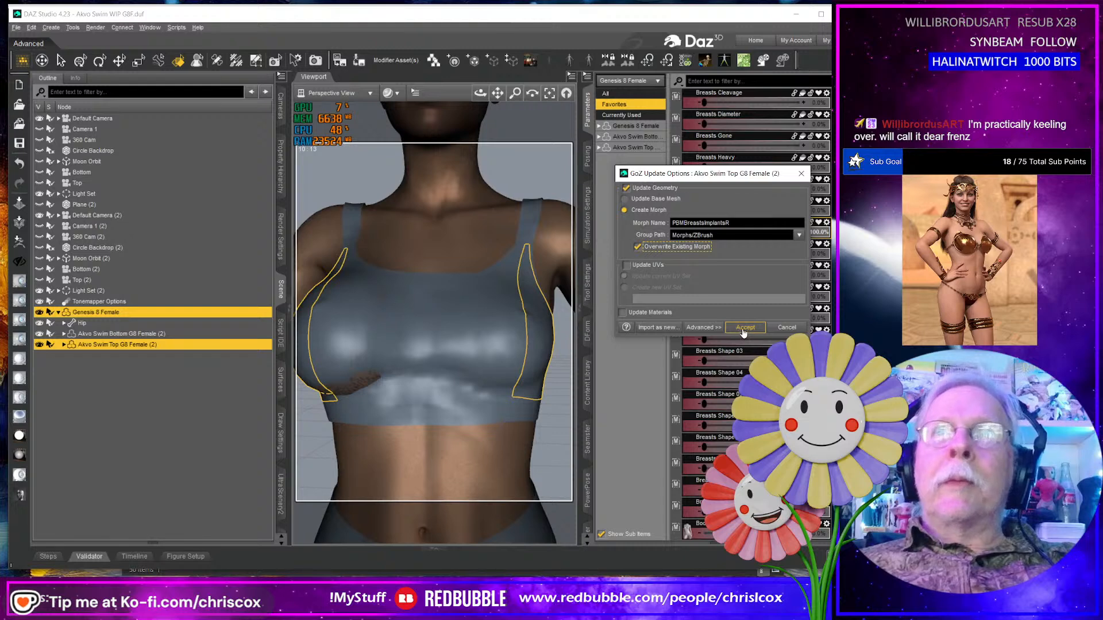
pyautogui.click(740, 329)
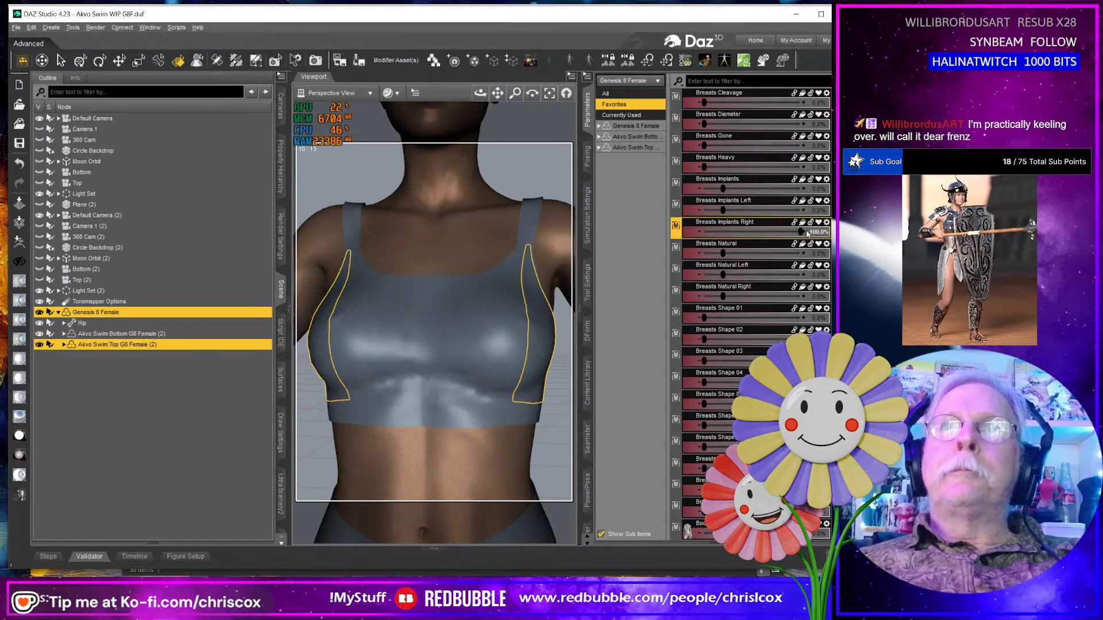
# With Breasts Implants Right at 0%, set Breasts Implants to 100% and send the figure and top to ZBrush with deformations.
pyautogui.moveTo(724, 188); pyautogui.dragTo(802, 188)
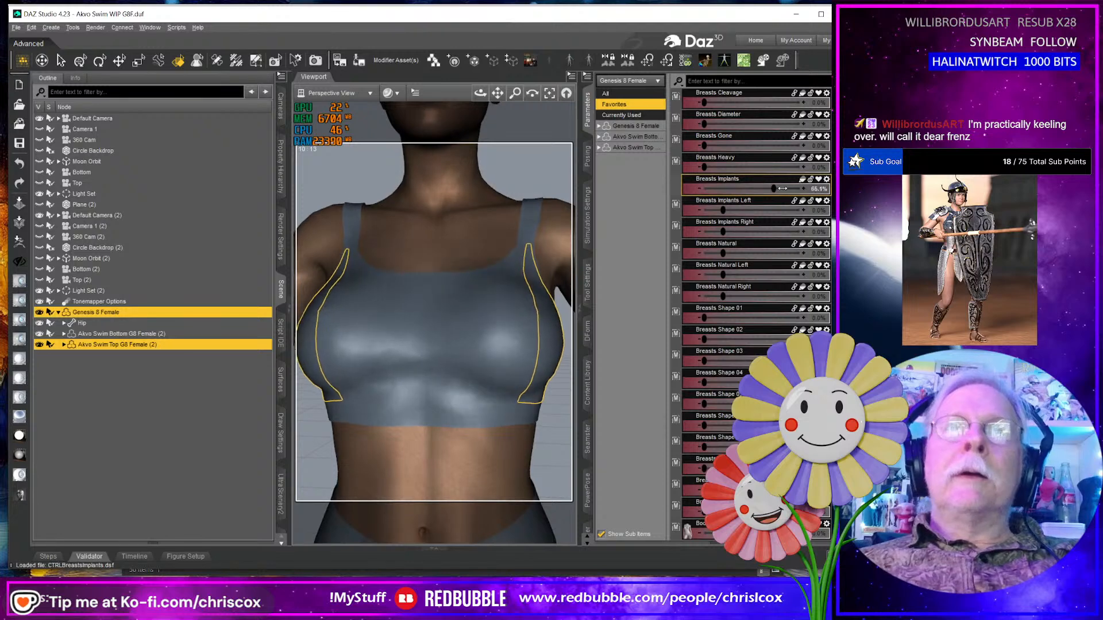
pyautogui.moveTo(485, 336); pyautogui.dragTo(537, 322, button='middle')
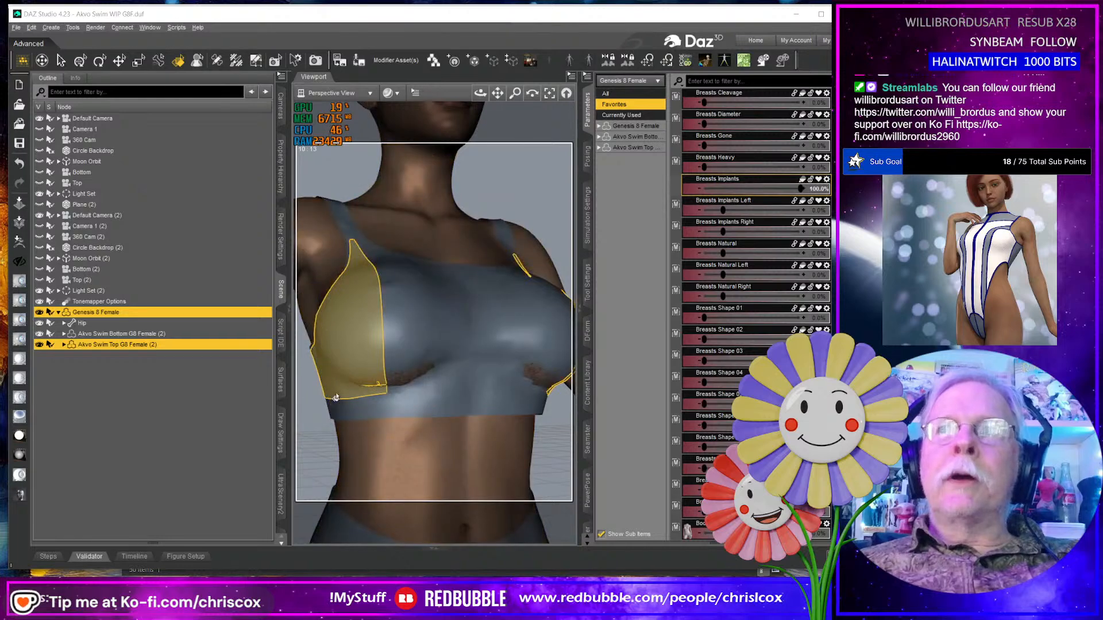
pyautogui.click(20, 243)
pyautogui.click(541, 319)
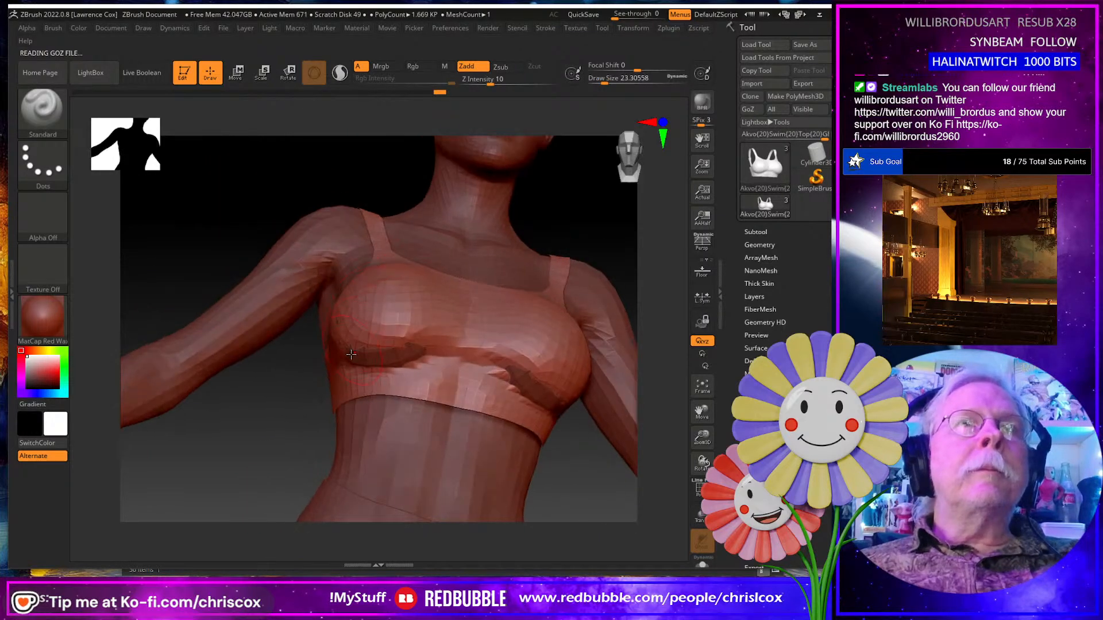
# Sculpt and smooth the swim top along the underside of both breasts to cover the body showing through.
pyautogui.moveTo(351, 355)
pyautogui.keyDown('shift'); pyautogui.mouseDown()
pyautogui.moveTo(396, 330)
pyautogui.moveTo(355, 321)
pyautogui.mouseUp(); pyautogui.keyUp('shift')
pyautogui.moveTo(660, 379); pyautogui.dragTo(544, 396)
pyautogui.moveTo(448, 387)
pyautogui.keyDown('shift'); pyautogui.mouseDown()
pyautogui.moveTo(395, 366)
pyautogui.moveTo(441, 392)
pyautogui.moveTo(416, 378)
pyautogui.mouseUp(); pyautogui.keyUp('shift')
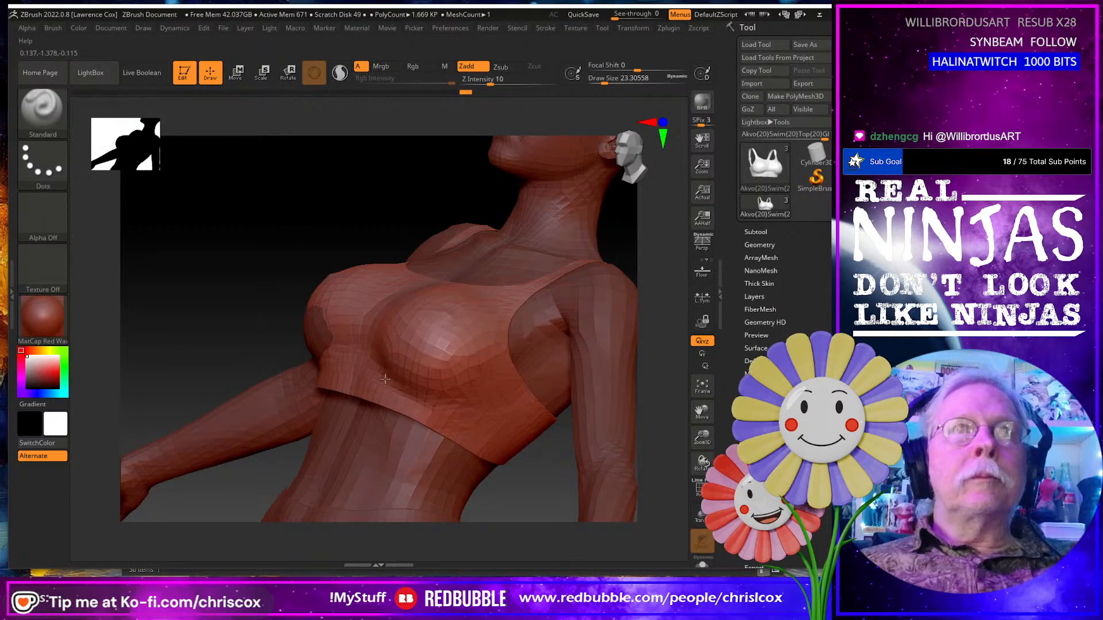
pyautogui.moveTo(224, 338); pyautogui.dragTo(364, 334)
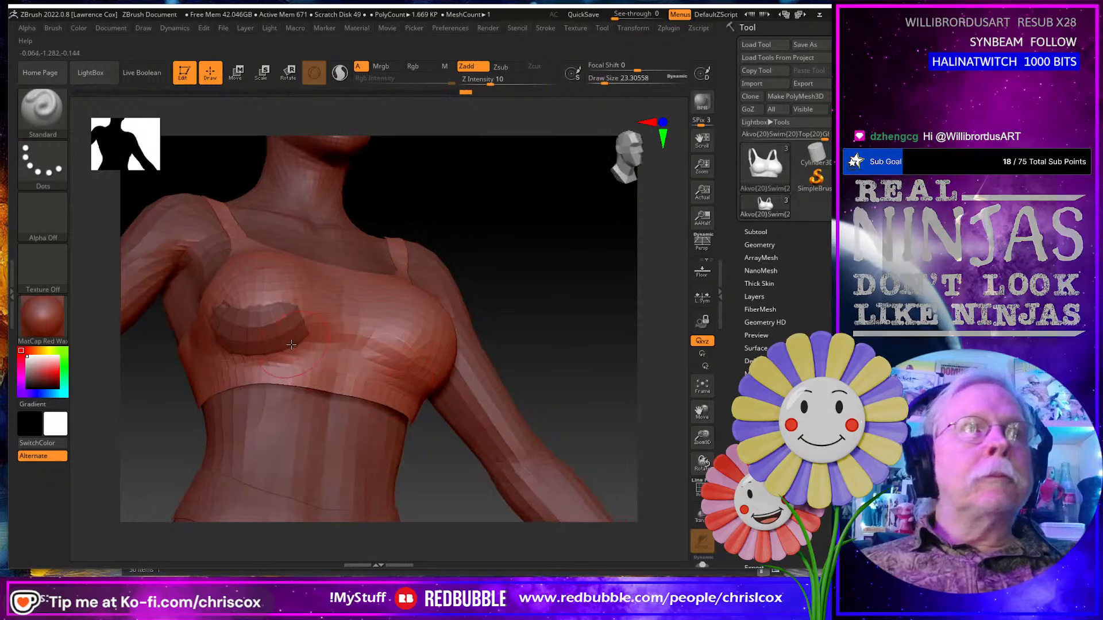
pyautogui.moveTo(227, 304)
pyautogui.mouseDown()
pyautogui.moveTo(284, 310)
pyautogui.moveTo(221, 316)
pyautogui.moveTo(247, 338)
pyautogui.moveTo(279, 324)
pyautogui.mouseUp()
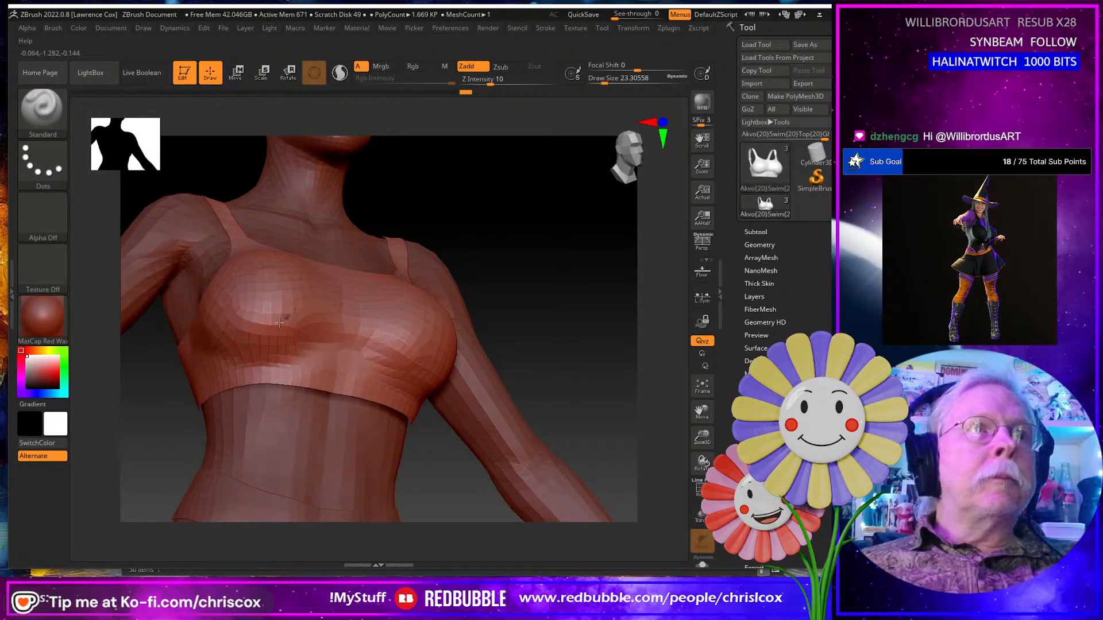
# Send the top back to DAZ Studio as the morph CTRLBreastsImplants in Morphs/ZBrush.
pyautogui.moveTo(313, 348); pyautogui.dragTo(531, 324, button='right')
pyautogui.click(748, 109)
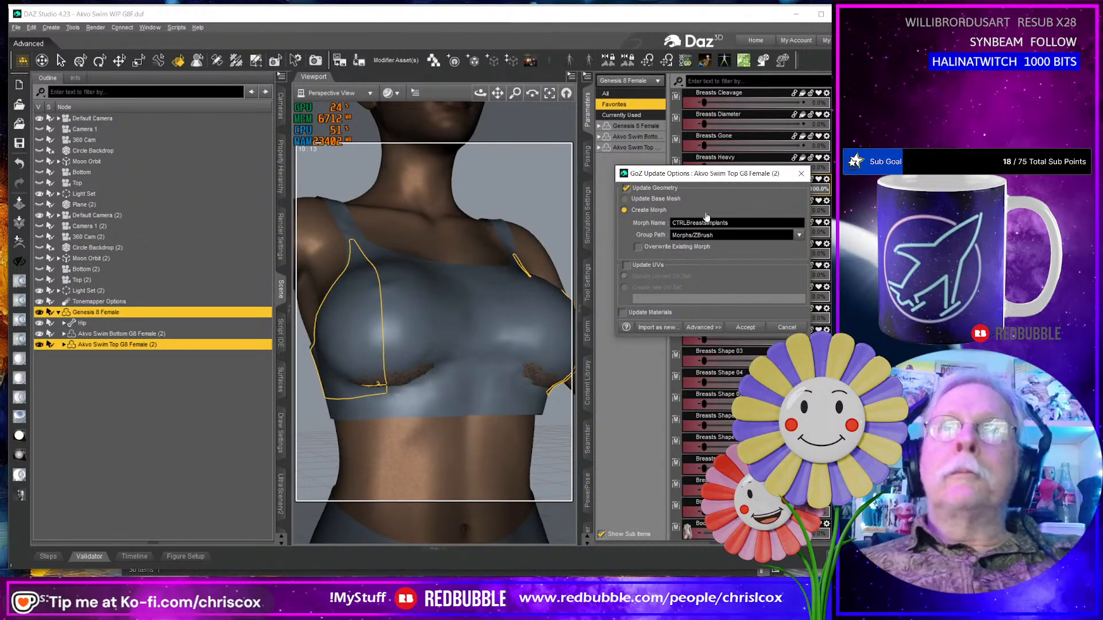
pyautogui.click(745, 327)
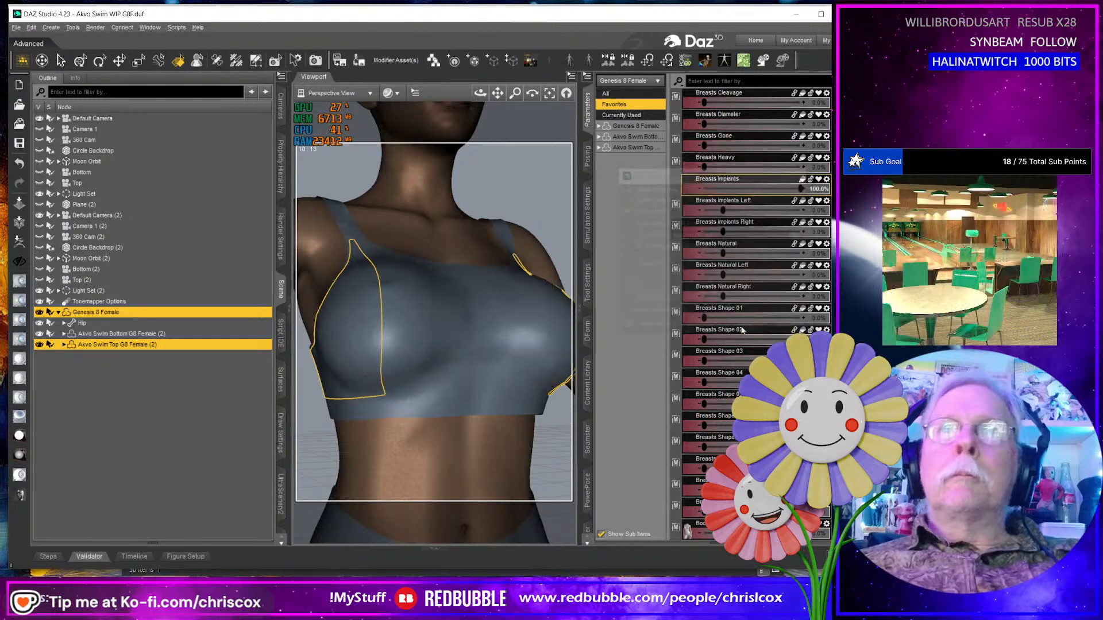
# With Breasts Implants back at 0%, set Breasts Natural Left to 100% and send the figure and top to ZBrush with deformations.
pyautogui.hotkey('ctrl', 'z')
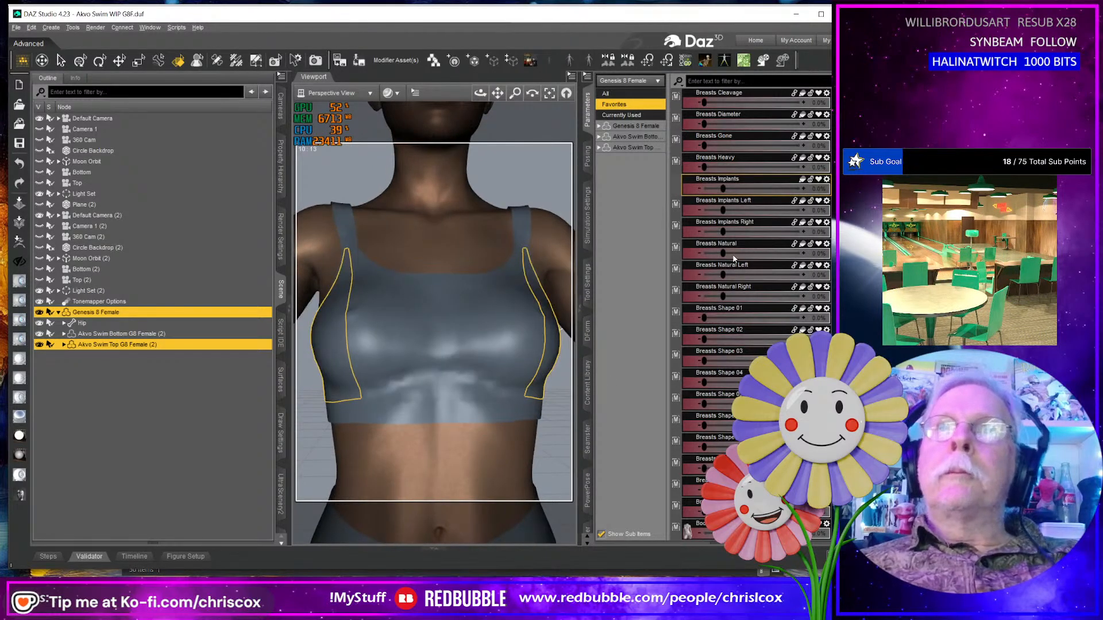
pyautogui.moveTo(722, 275); pyautogui.dragTo(802, 274)
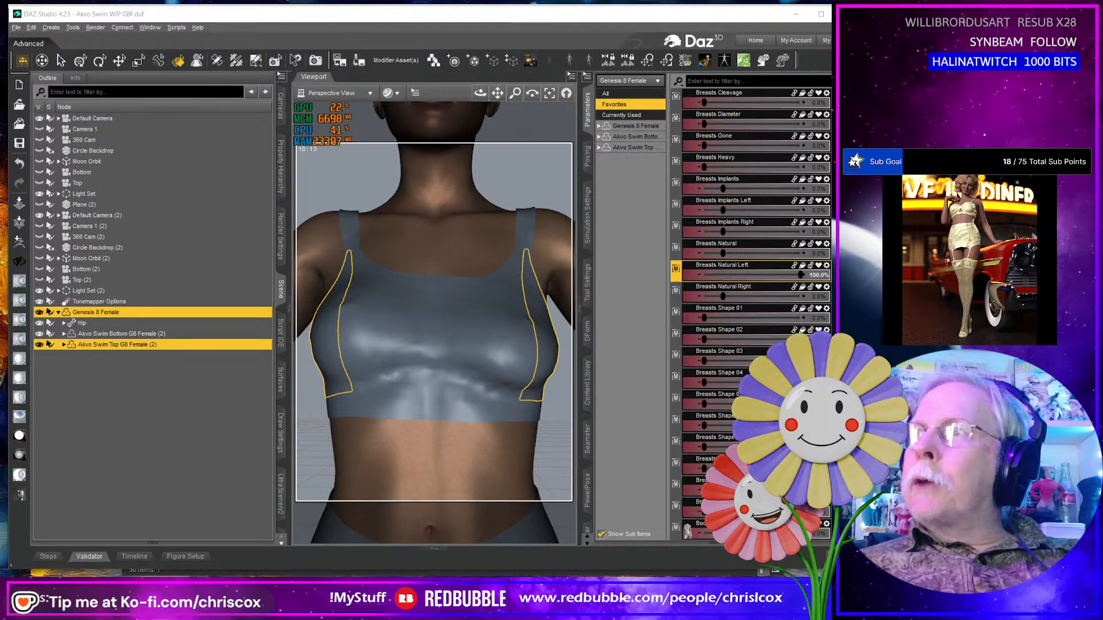
pyautogui.click(19, 242)
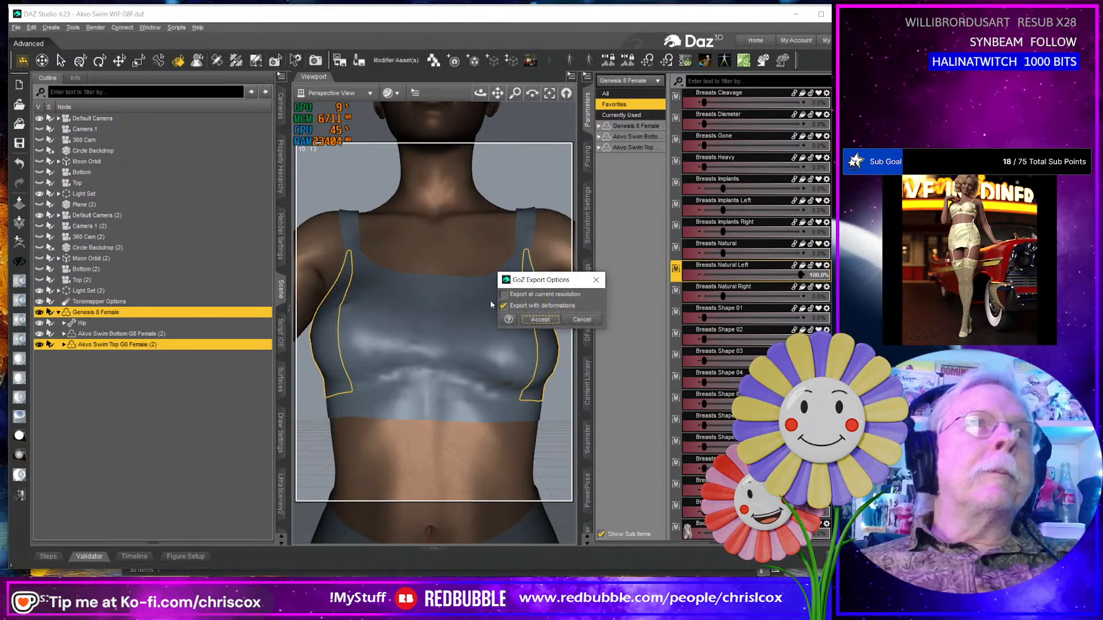
pyautogui.click(540, 320)
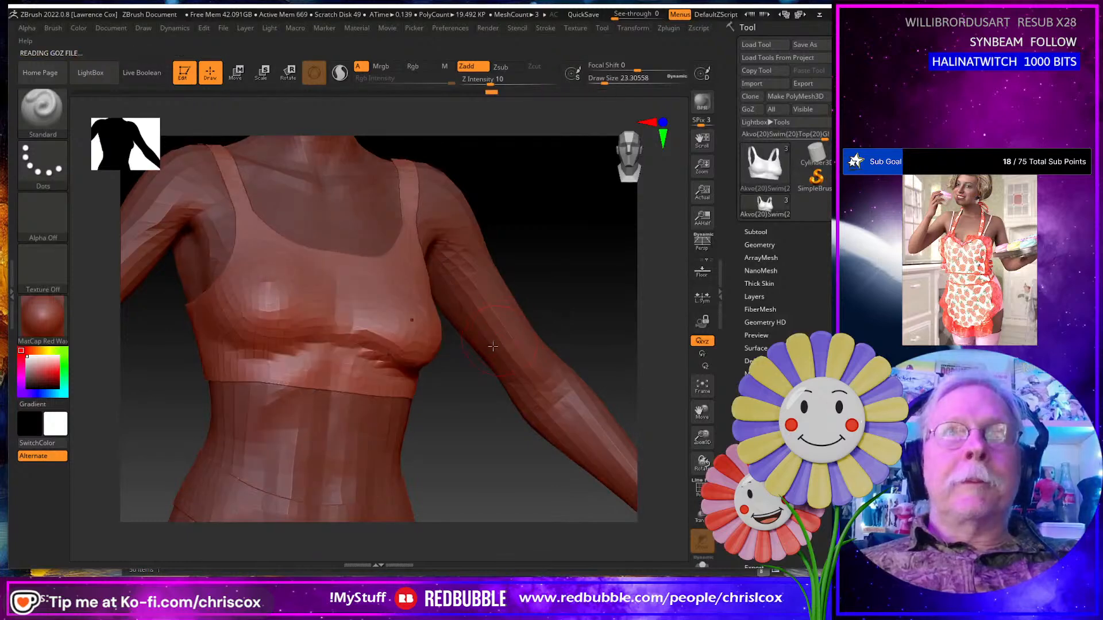
# Sculpt the swim top over the figure's left breast and the right breast's underside to cover the body showing through.
pyautogui.moveTo(463, 367); pyautogui.dragTo(403, 361)
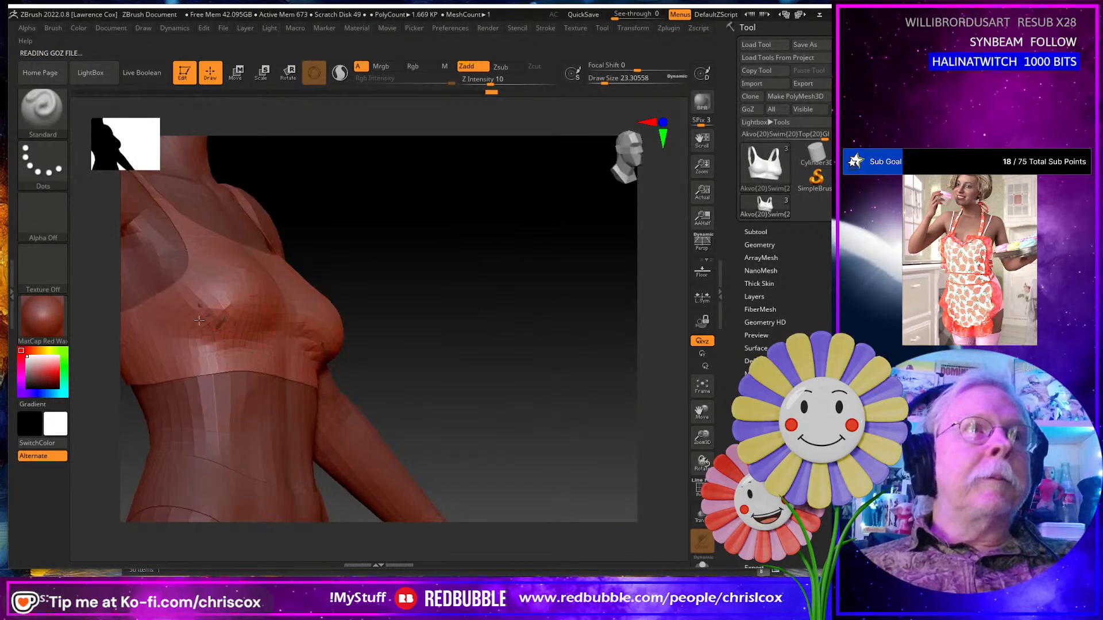
pyautogui.moveTo(459, 356); pyautogui.dragTo(352, 339)
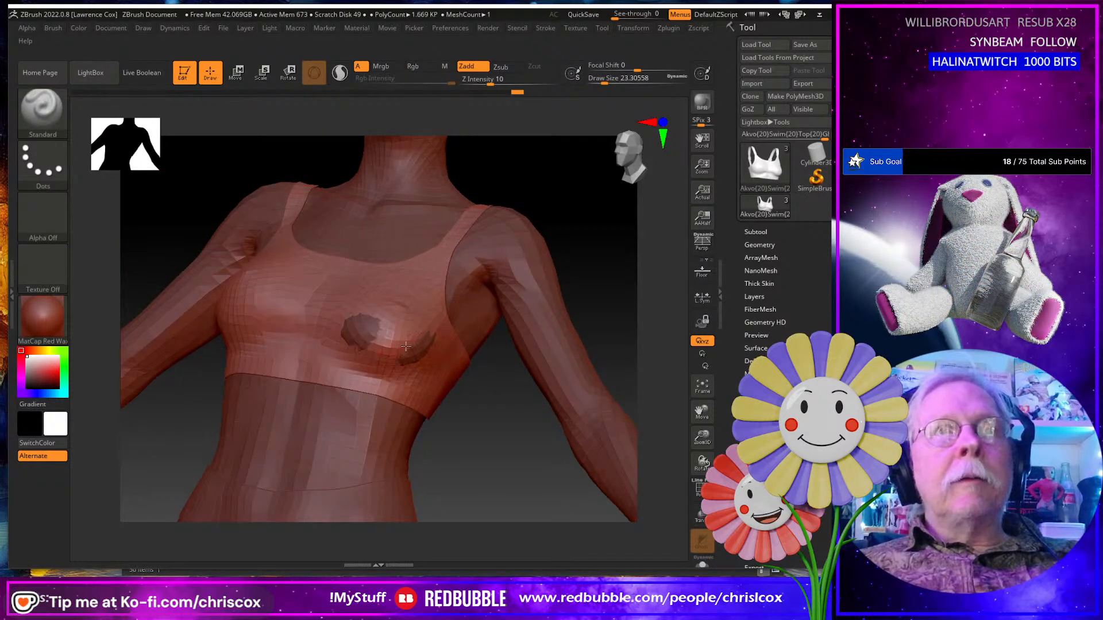
pyautogui.moveTo(373, 339); pyautogui.dragTo(350, 329)
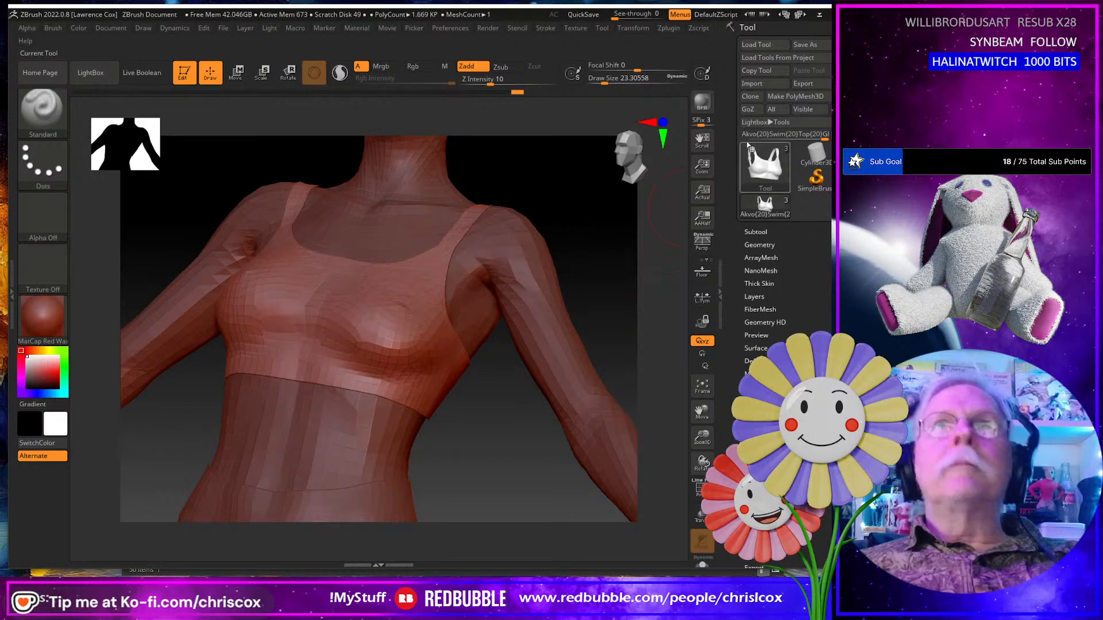
# Send the top back to DAZ Studio as the morph PBMBreastsNaturalL in Morphs/ZBrush.
pyautogui.click(749, 109)
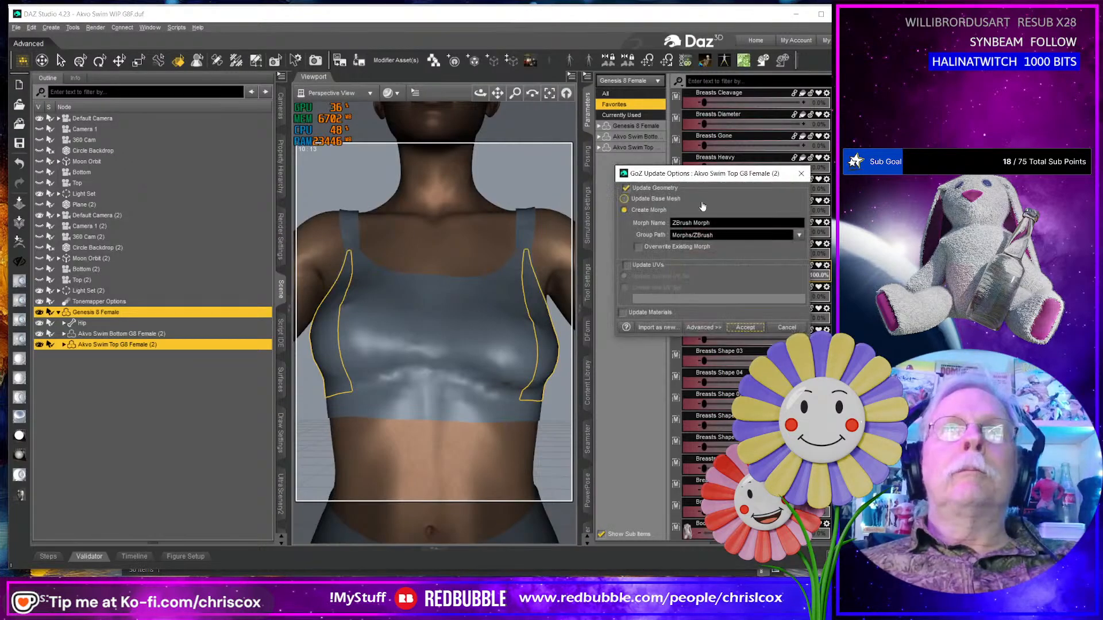
pyautogui.write('PBMBreastsNaturalL')
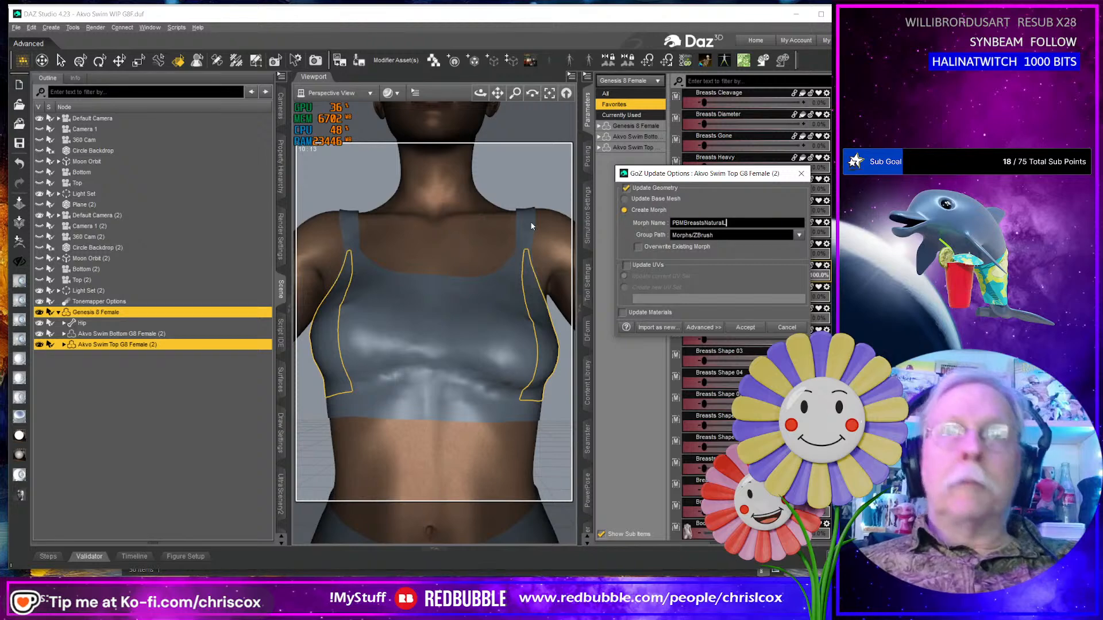
pyautogui.click(745, 327)
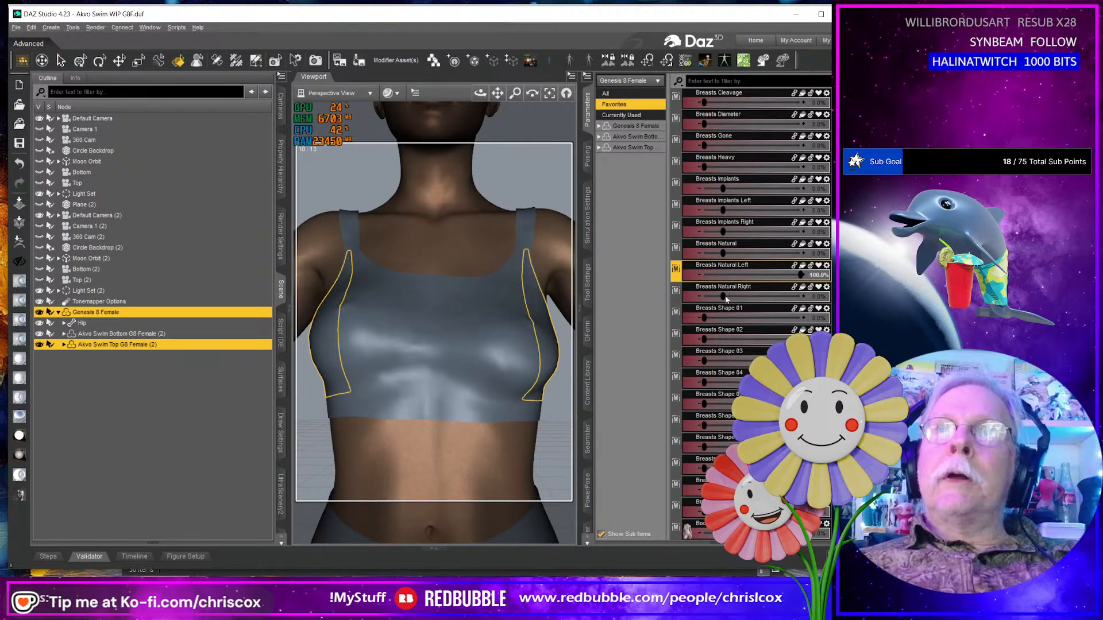
# With Breasts Natural Left back at 0%, set Breasts Natural Right to 100% and send the figure and top to ZBrush.
pyautogui.hotkey('ctrl', 'z')
pyautogui.moveTo(723, 297); pyautogui.dragTo(810, 296)
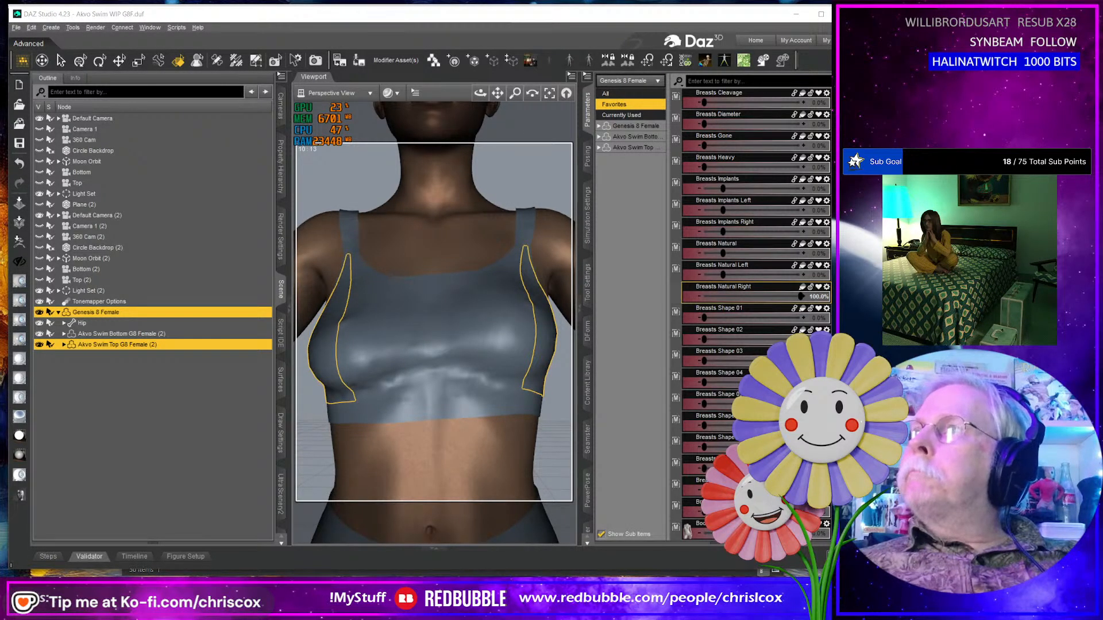
pyautogui.click(17, 243)
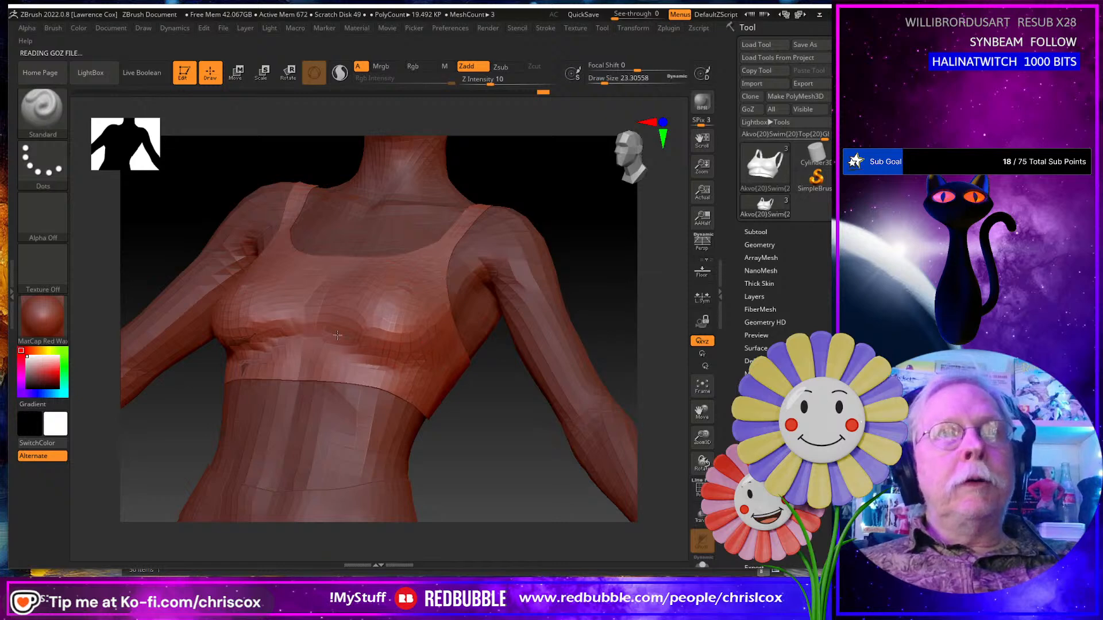
# Sculpt and smooth the swim top over the figure's right breast to cover the body showing through along its inner side and underside.
pyautogui.moveTo(244, 349)
pyautogui.keyDown('shift'); pyautogui.mouseDown()
pyautogui.moveTo(238, 315)
pyautogui.moveTo(191, 321)
pyautogui.moveTo(234, 316)
pyautogui.moveTo(241, 328)
pyautogui.moveTo(193, 307)
pyautogui.mouseUp(); pyautogui.keyUp('shift')
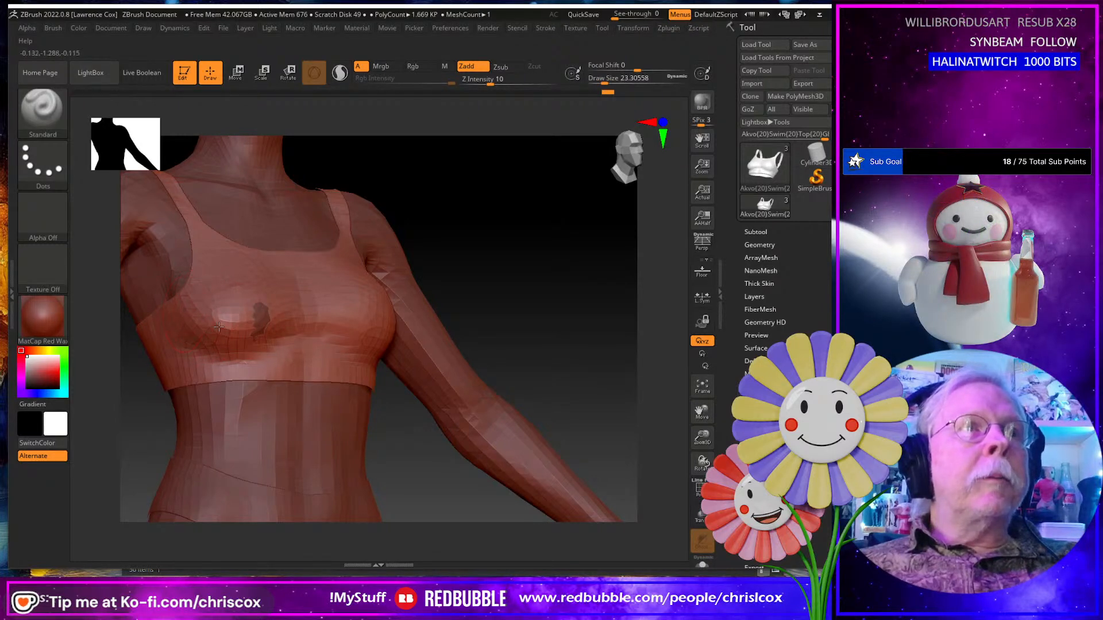
pyautogui.moveTo(235, 328); pyautogui.dragTo(279, 342, button='right')
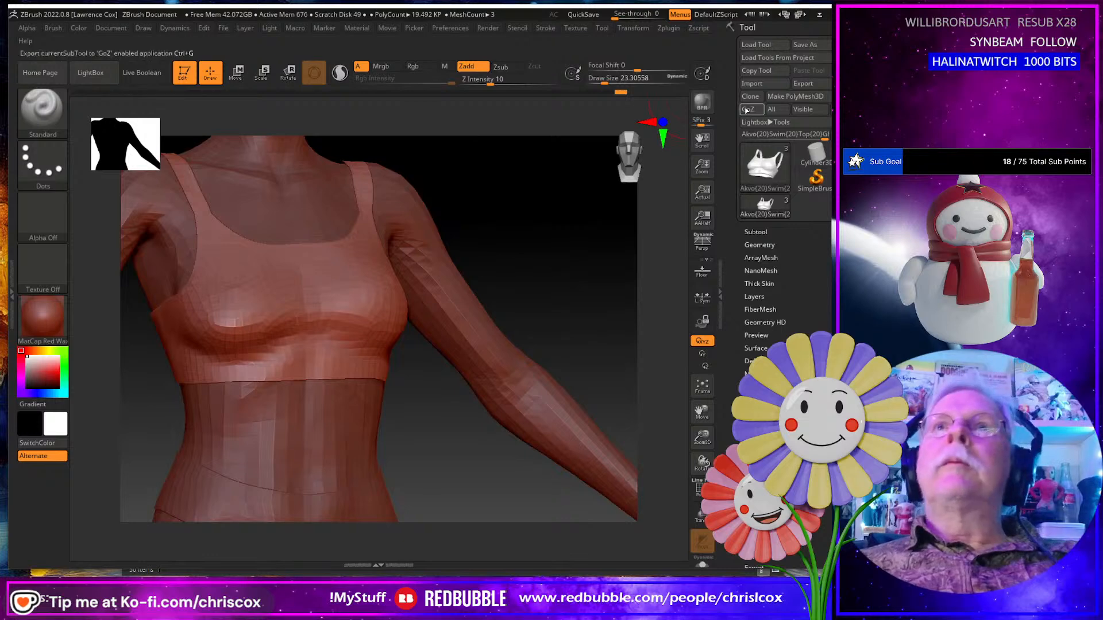
# Send the top back to DAZ Studio as the morph PBMBreastsNaturalR in Morphs/ZBrush.
pyautogui.hotkey('alt', 'Tab')
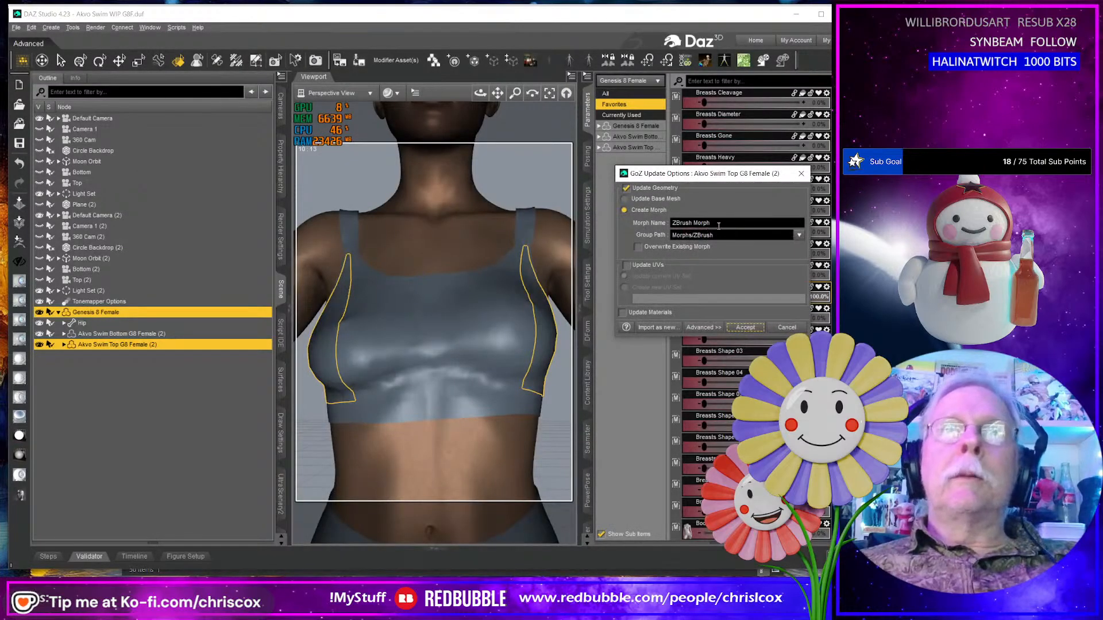
pyautogui.write('PBMBreastsNaturalR')
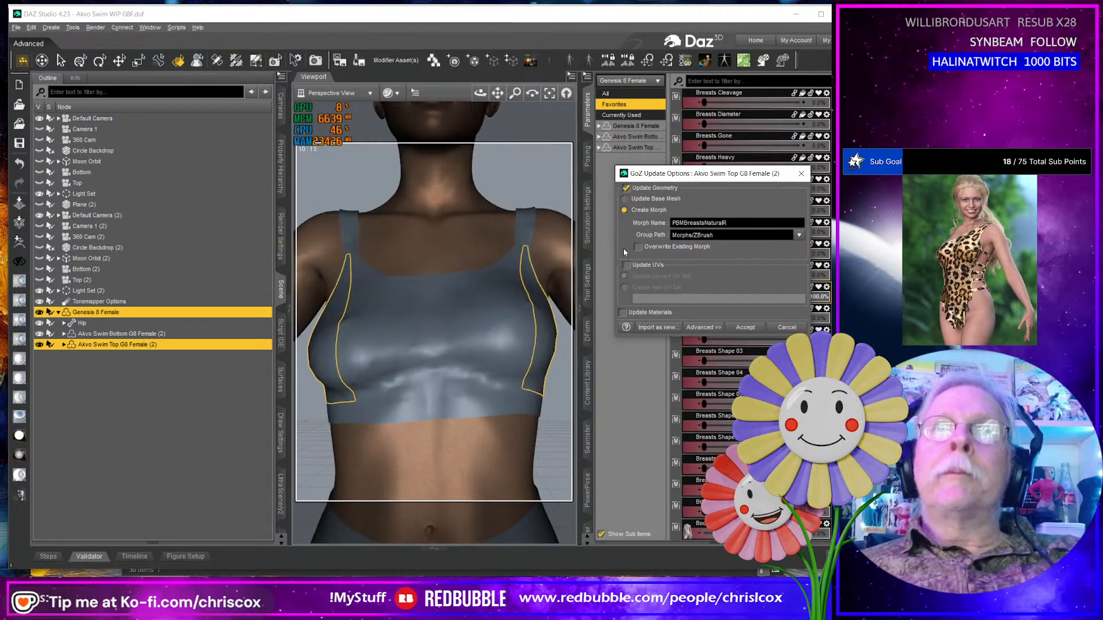
pyautogui.click(750, 329)
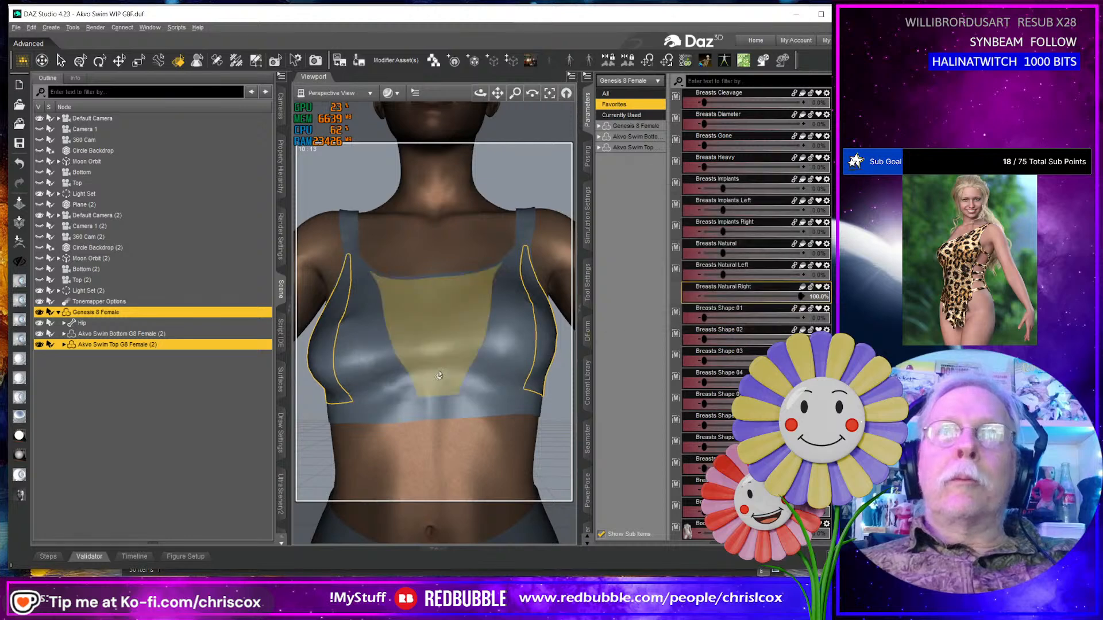
# With Breasts Natural Right back at 0%, set Breasts Natural to 100% and send the figure and top to ZBrush with deformations.
pyautogui.hotkey('ctrl', 'z')
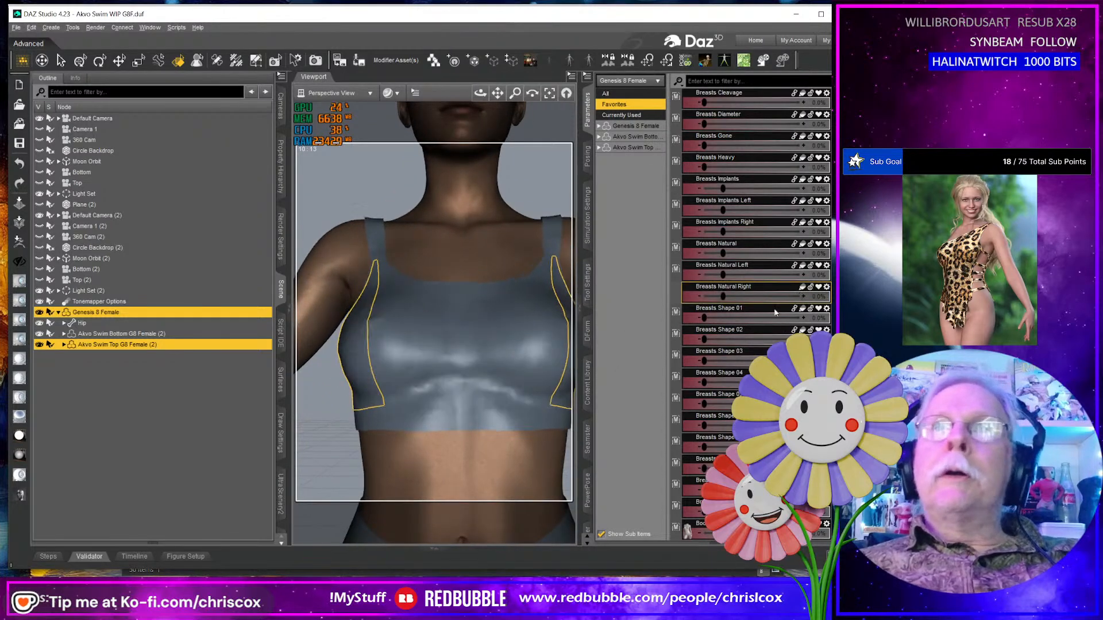
pyautogui.moveTo(724, 253); pyautogui.dragTo(808, 254)
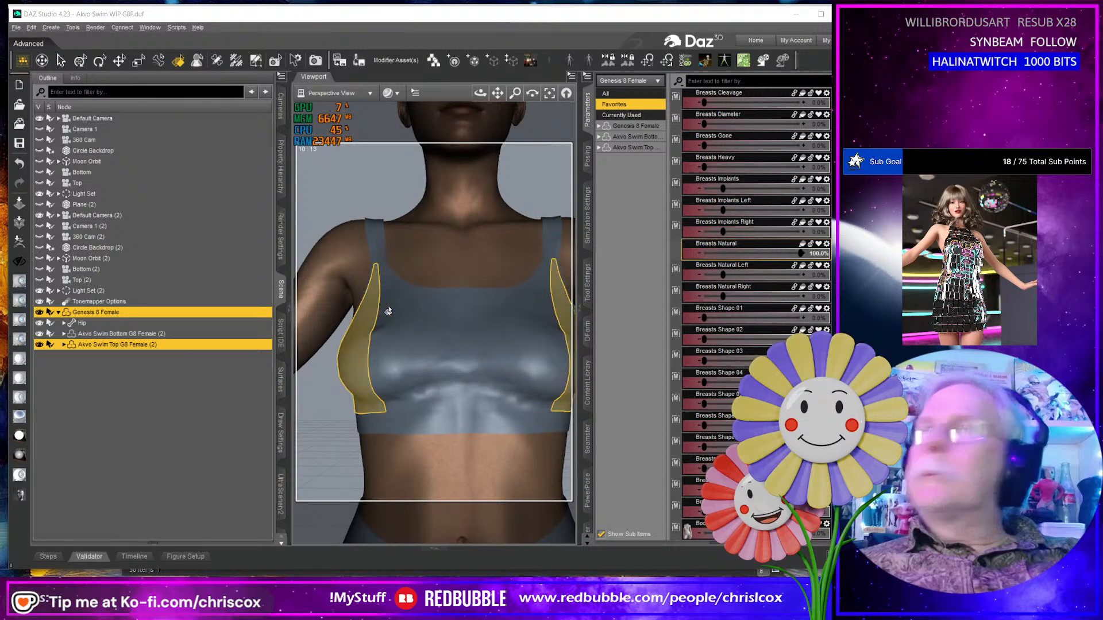
pyautogui.click(19, 242)
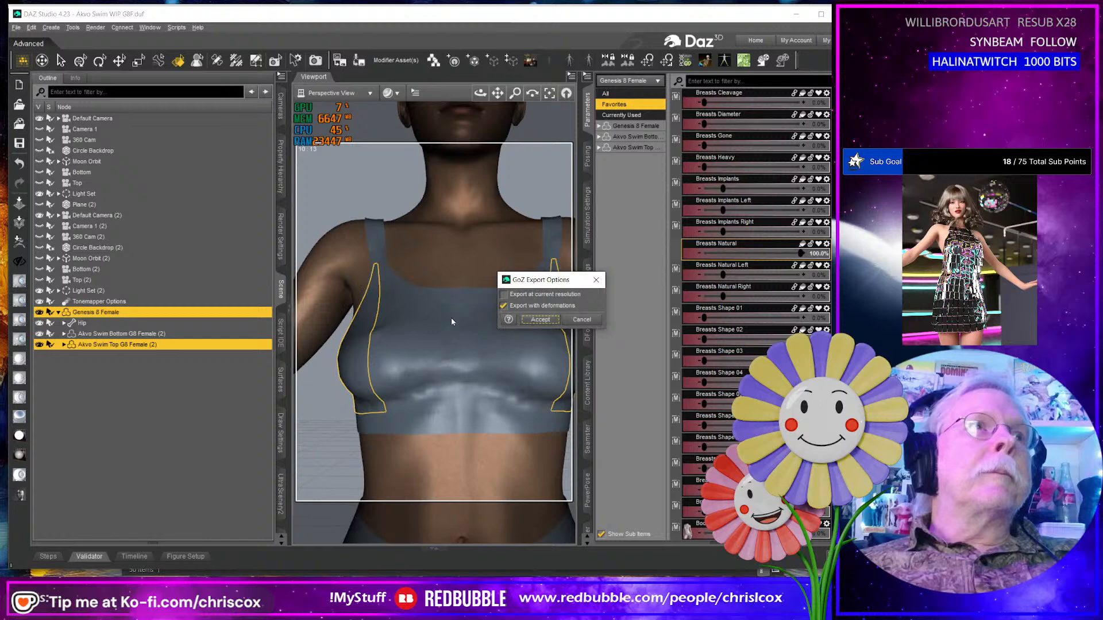
pyautogui.click(540, 319)
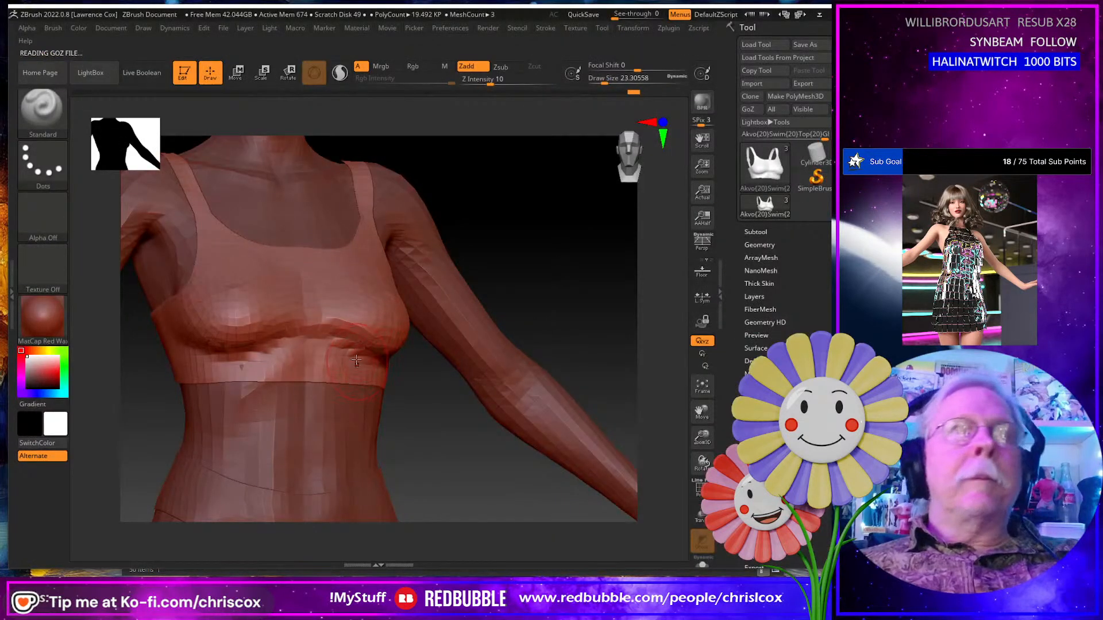
# Sculpt and smooth the swim top over the undersides of both breasts to cover the body showing through.
pyautogui.press('shift')
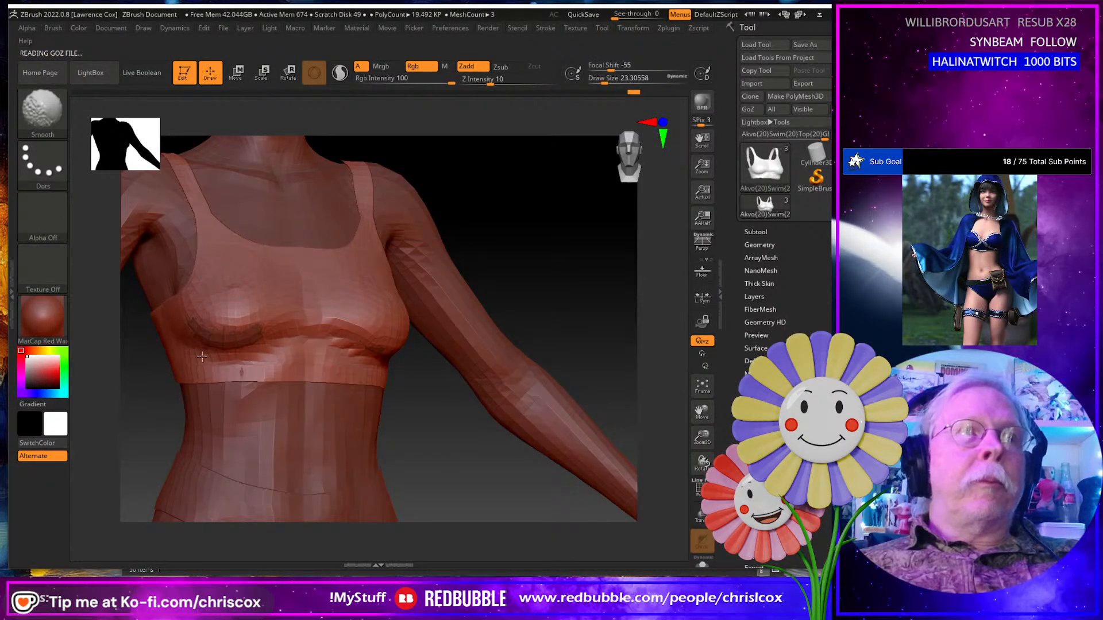
pyautogui.moveTo(202, 335); pyautogui.dragTo(250, 335)
pyautogui.moveTo(304, 354)
pyautogui.mouseDown(button='right')
pyautogui.moveTo(254, 348)
pyautogui.moveTo(290, 352)
pyautogui.moveTo(235, 374)
pyautogui.moveTo(430, 380)
pyautogui.mouseUp(button='right')
pyautogui.moveTo(531, 355); pyautogui.dragTo(471, 340, button='right')
pyautogui.moveTo(522, 340)
pyautogui.keyDown('shift'); pyautogui.mouseDown()
pyautogui.moveTo(601, 319)
pyautogui.moveTo(498, 315)
pyautogui.mouseUp(); pyautogui.keyUp('shift')
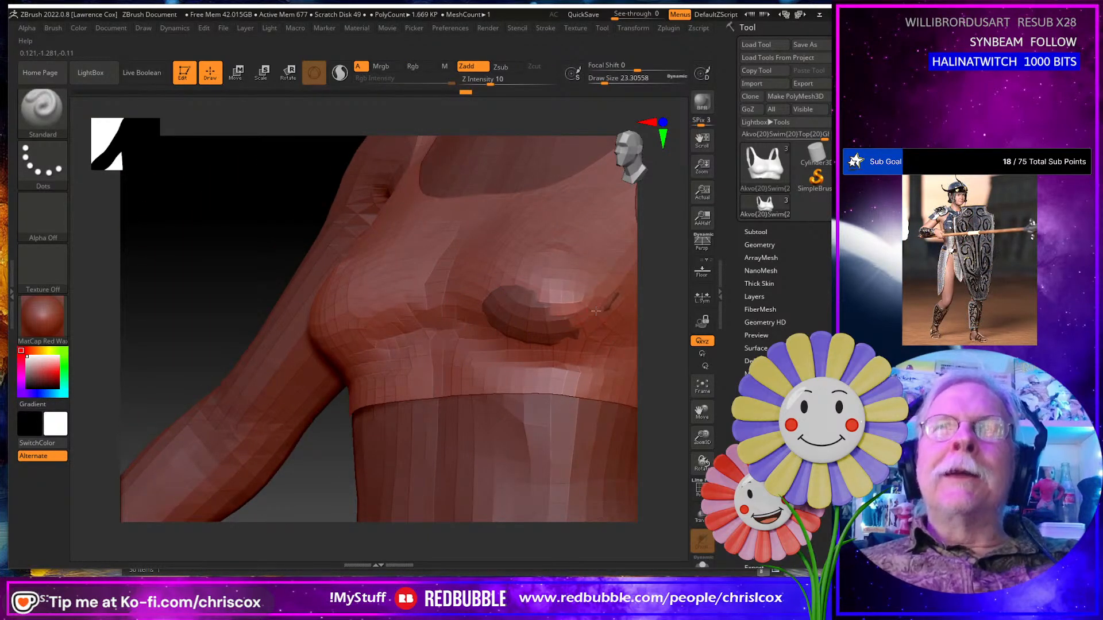
pyautogui.keyDown('shift'); pyautogui.moveTo(554, 337); pyautogui.dragTo(478, 312); pyautogui.keyUp('shift')
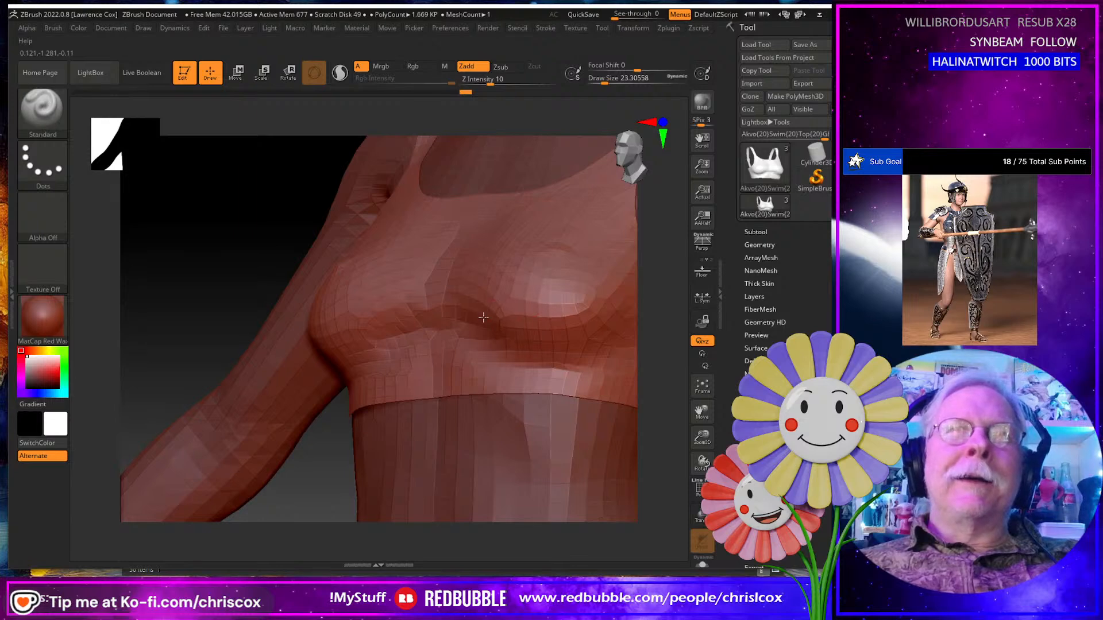
pyautogui.keyDown('shift'); pyautogui.moveTo(542, 314); pyautogui.dragTo(403, 323, button='right'); pyautogui.keyUp('shift')
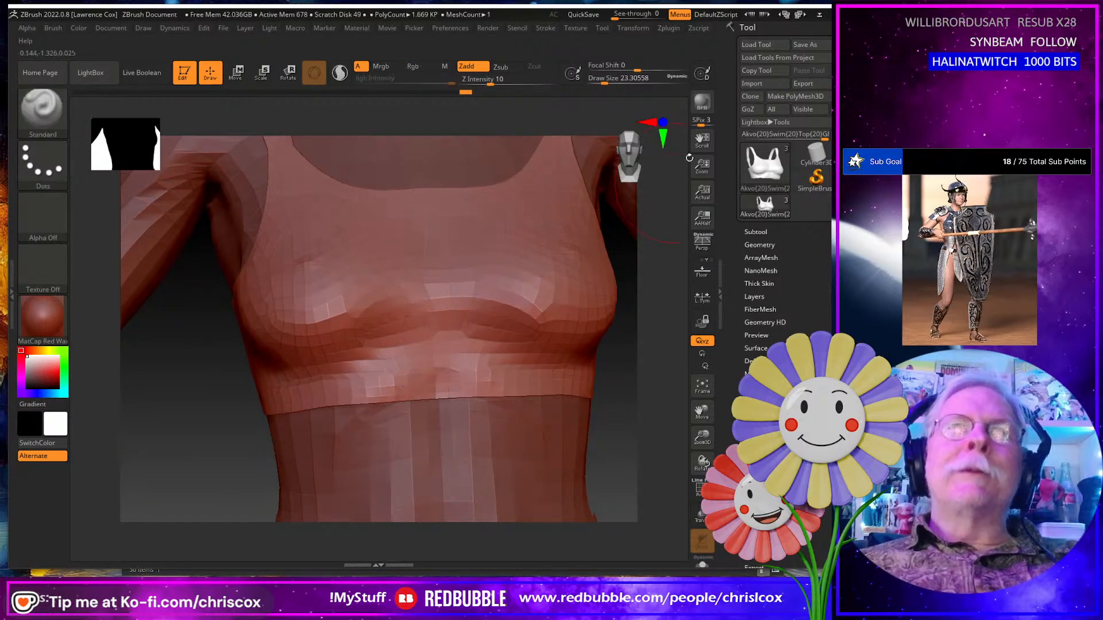
# Send the top back to DAZ Studio as the morph CTRLBreastsNatural in Morphs/ZBrush.
pyautogui.click(748, 110)
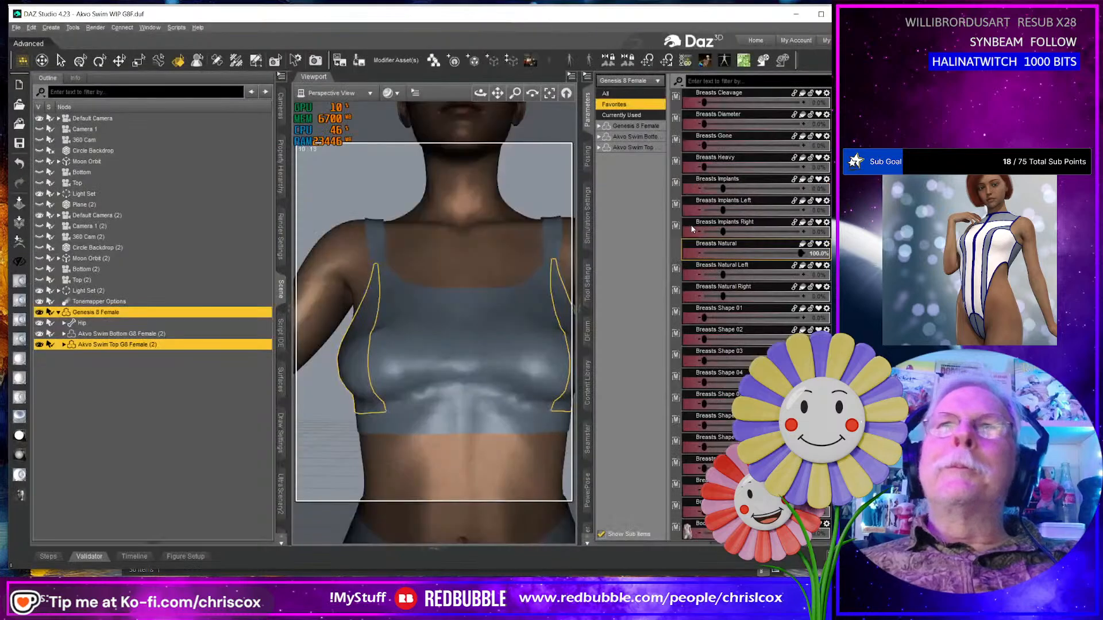
pyautogui.tripleClick(685, 224)
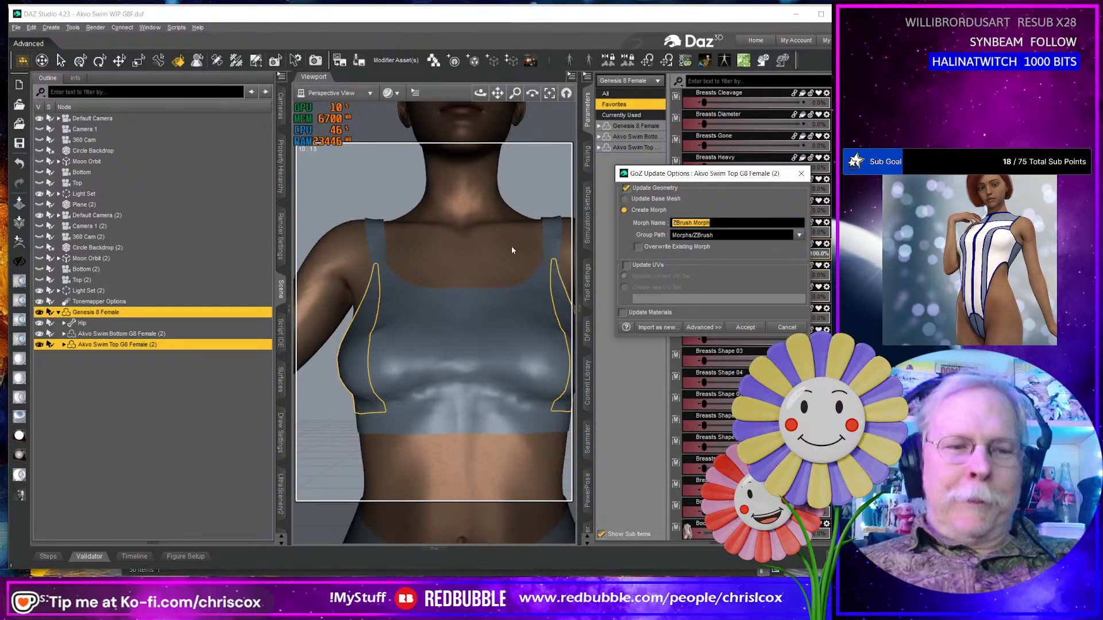
pyautogui.write('CTRLBreastsNatural')
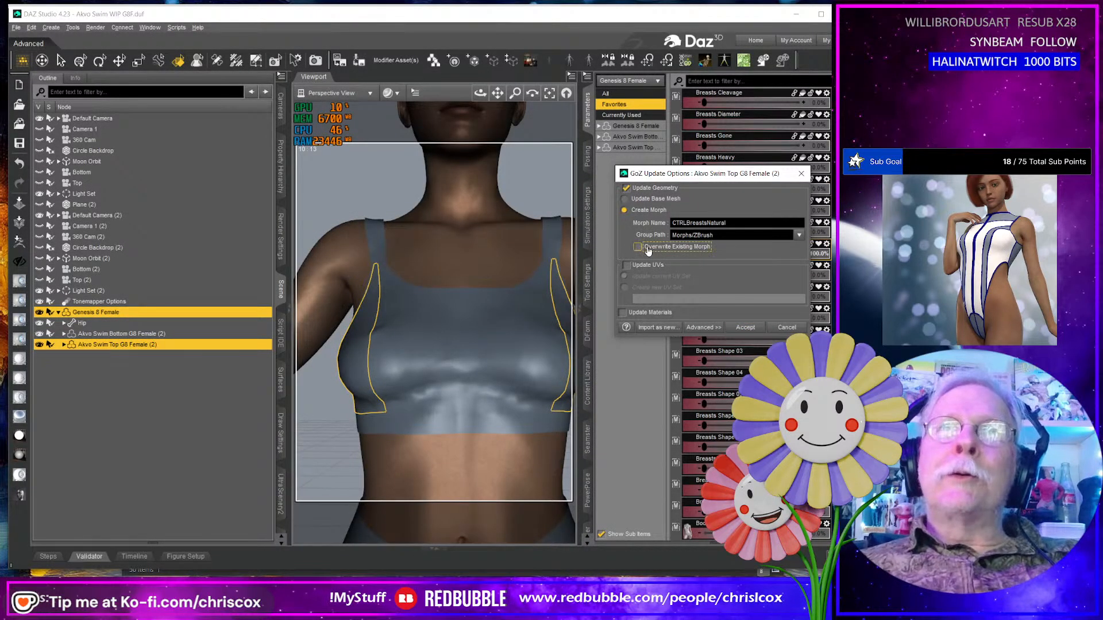
pyautogui.click(745, 327)
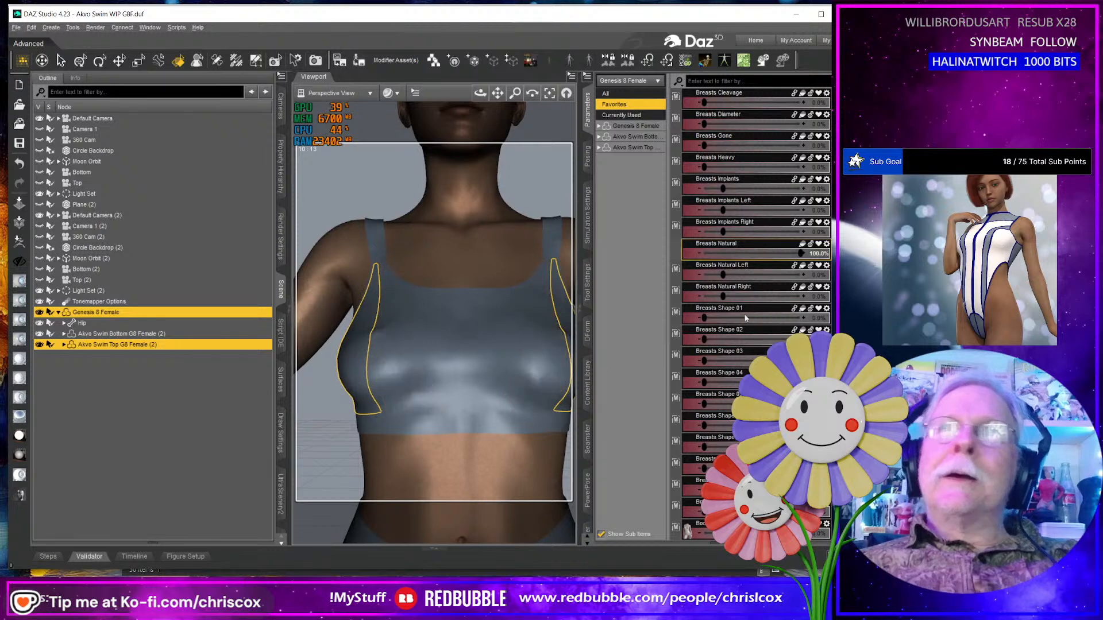
# With Breasts Natural back at 0%, set Breasts Shape 01 to 100% and send the figure and top to ZBrush with deformations.
pyautogui.hotkey('ctrl', 'z')
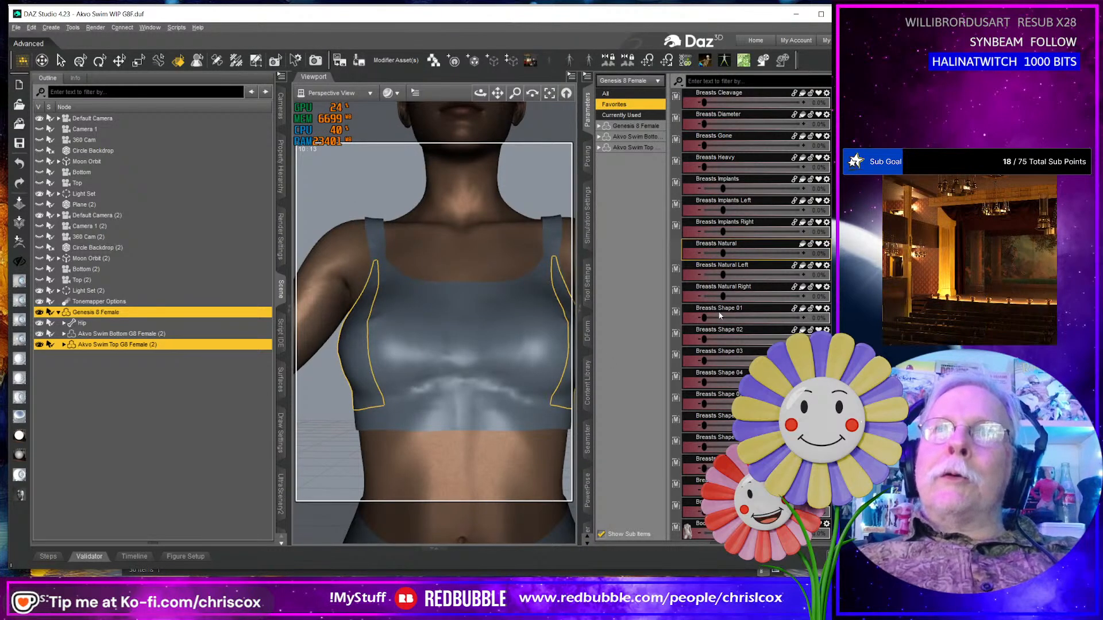
pyautogui.moveTo(704, 318); pyautogui.dragTo(801, 317)
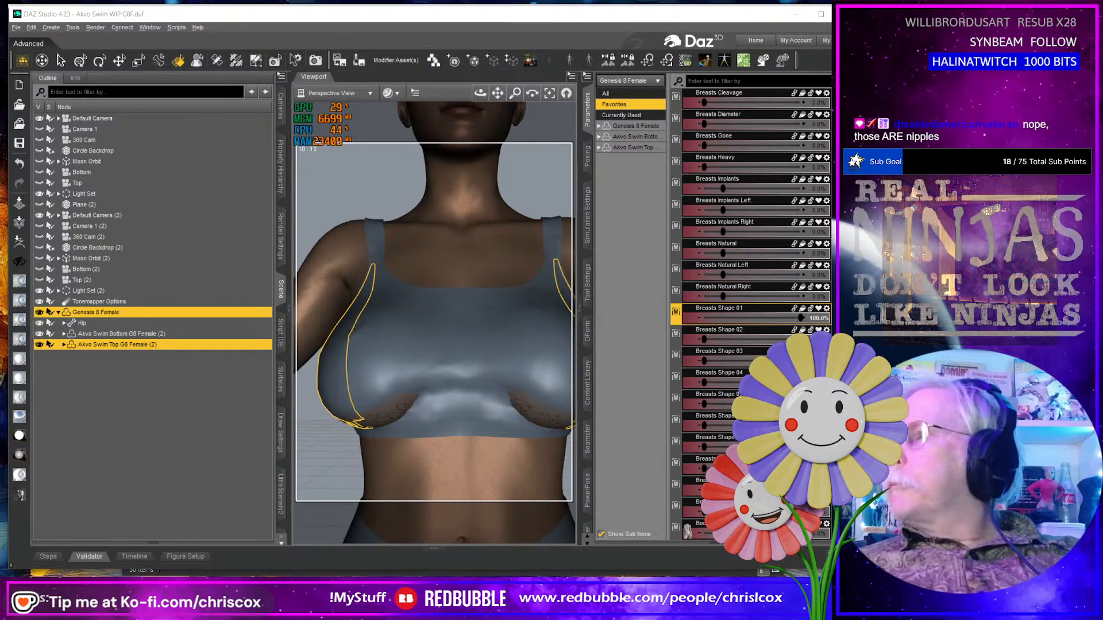
pyautogui.click(19, 241)
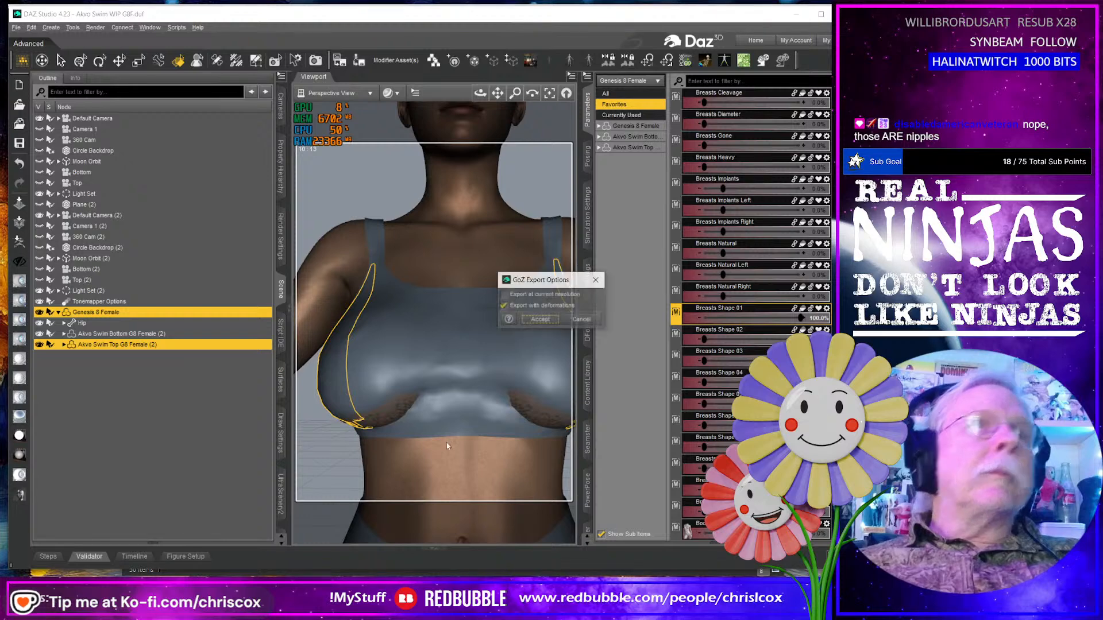
pyautogui.click(543, 320)
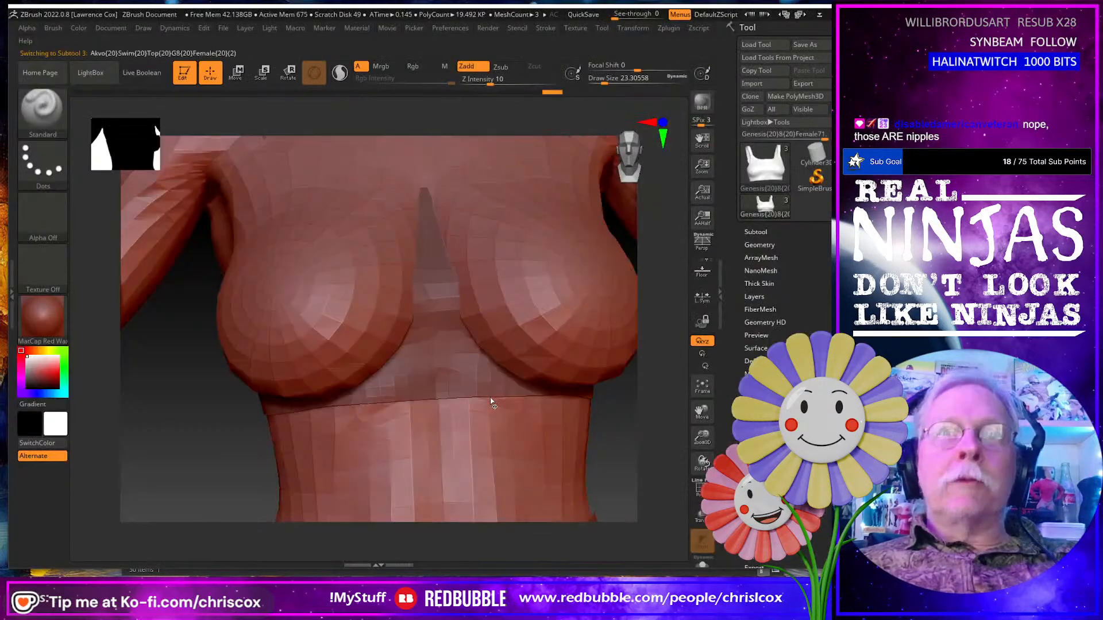
# Smooth the swim top over the underside and outer side of the figure's right breast to cover the exposed body.
pyautogui.moveTo(478, 423); pyautogui.dragTo(574, 376, button='right')
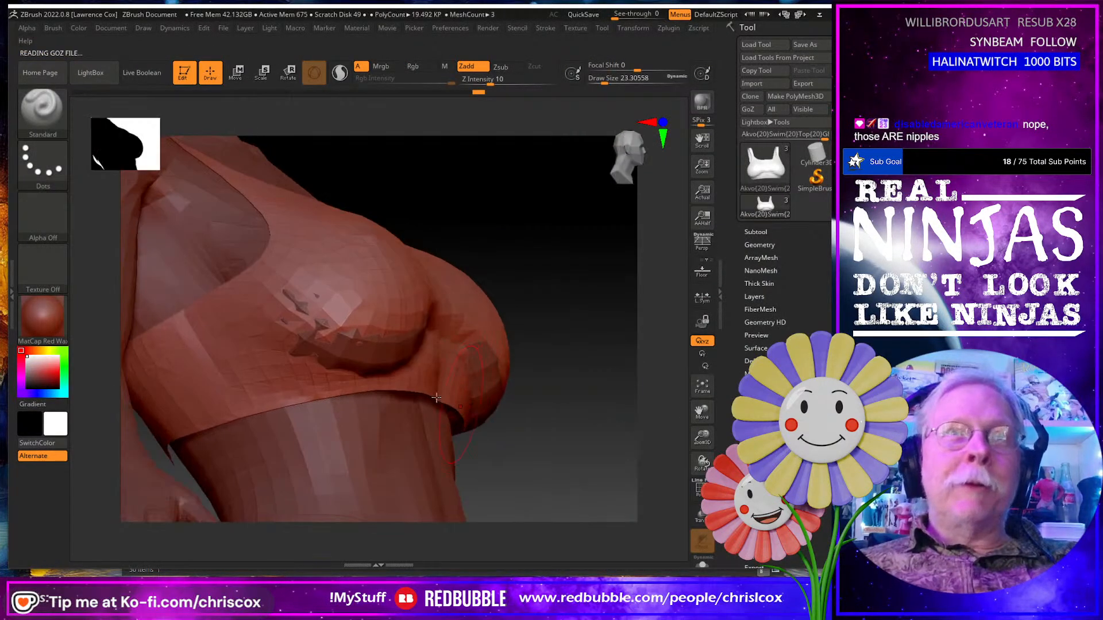
pyautogui.moveTo(304, 284)
pyautogui.keyDown('shift'); pyautogui.mouseDown()
pyautogui.moveTo(294, 310)
pyautogui.moveTo(313, 299)
pyautogui.moveTo(365, 315)
pyautogui.mouseUp(); pyautogui.keyUp('shift')
pyautogui.keyDown('shift'); pyautogui.moveTo(433, 357); pyautogui.dragTo(423, 374); pyautogui.keyUp('shift')
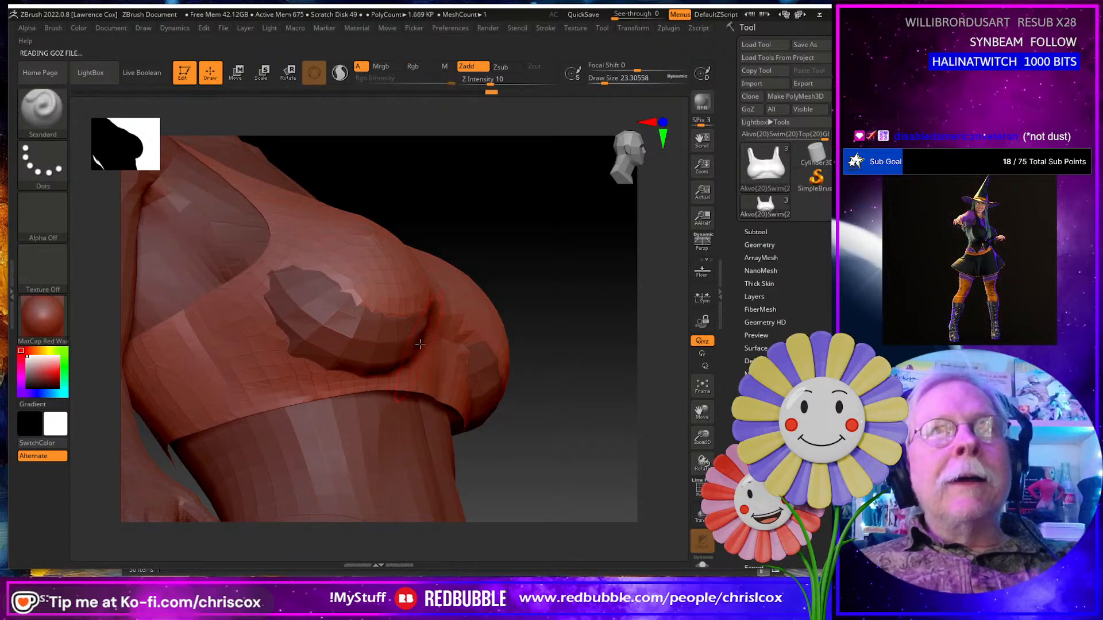
pyautogui.keyDown('shift'); pyautogui.moveTo(329, 366); pyautogui.dragTo(280, 300); pyautogui.keyUp('shift')
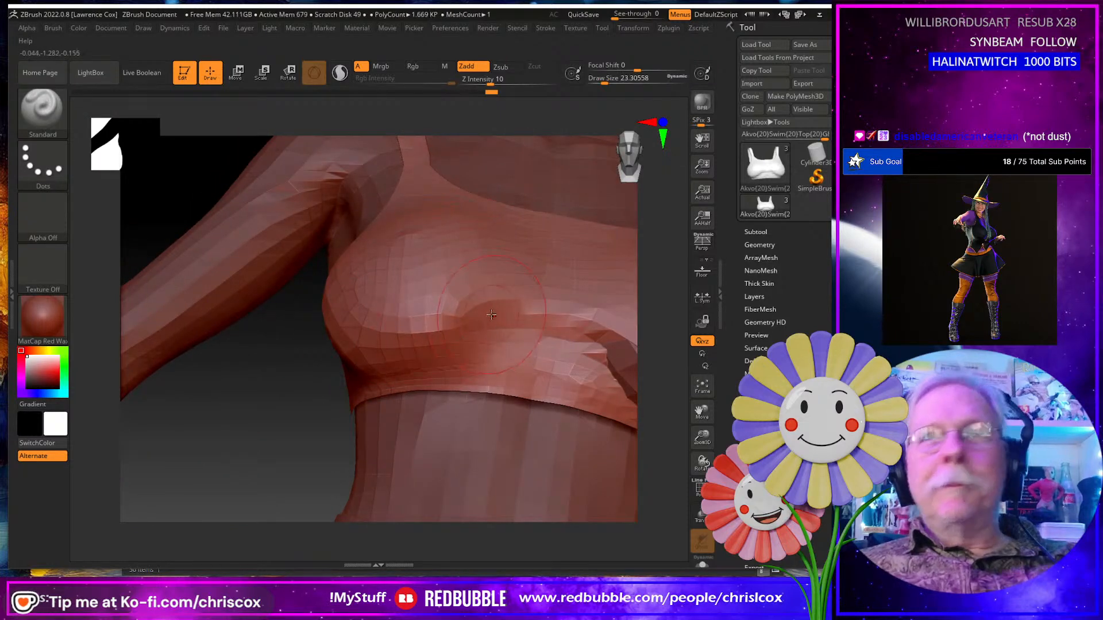
# Smooth the swim top between the breasts and over the figure's left breast's underside until the body is covered.
pyautogui.moveTo(441, 337); pyautogui.dragTo(374, 305, button='right')
pyautogui.moveTo(447, 324)
pyautogui.keyDown('shift'); pyautogui.mouseDown()
pyautogui.moveTo(458, 335)
pyautogui.moveTo(459, 325)
pyautogui.mouseUp(); pyautogui.keyUp('shift')
pyautogui.moveTo(508, 366); pyautogui.dragTo(542, 339, button='right')
pyautogui.moveTo(540, 359)
pyautogui.keyDown('shift'); pyautogui.mouseDown()
pyautogui.moveTo(619, 414)
pyautogui.moveTo(609, 377)
pyautogui.moveTo(525, 376)
pyautogui.moveTo(546, 379)
pyautogui.moveTo(573, 414)
pyautogui.mouseUp(); pyautogui.keyUp('shift')
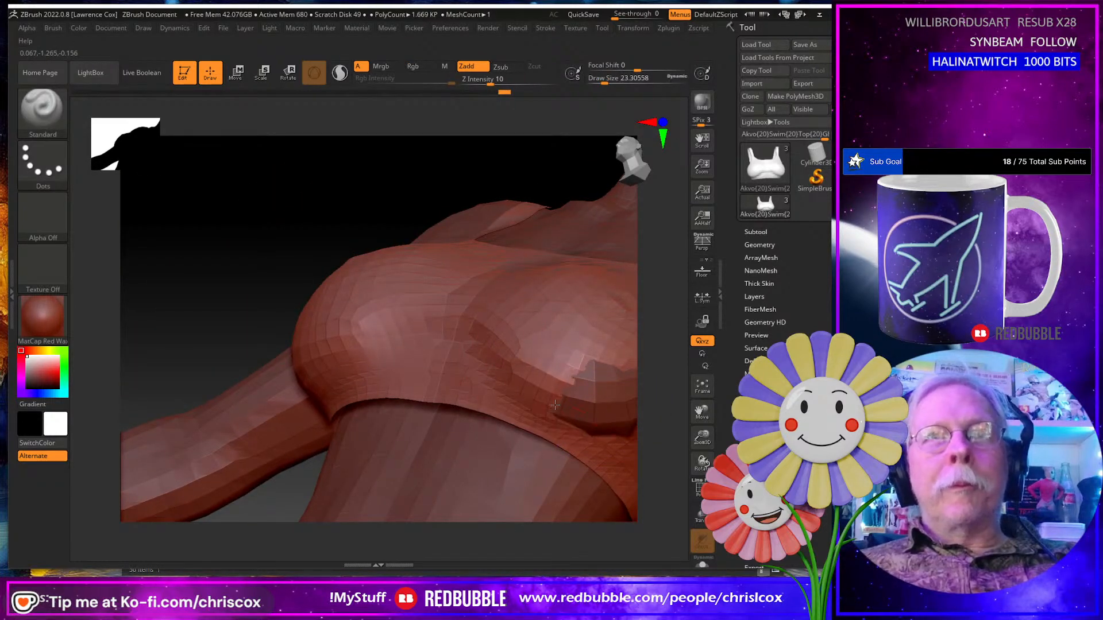
pyautogui.moveTo(566, 404); pyautogui.dragTo(443, 386, button='right')
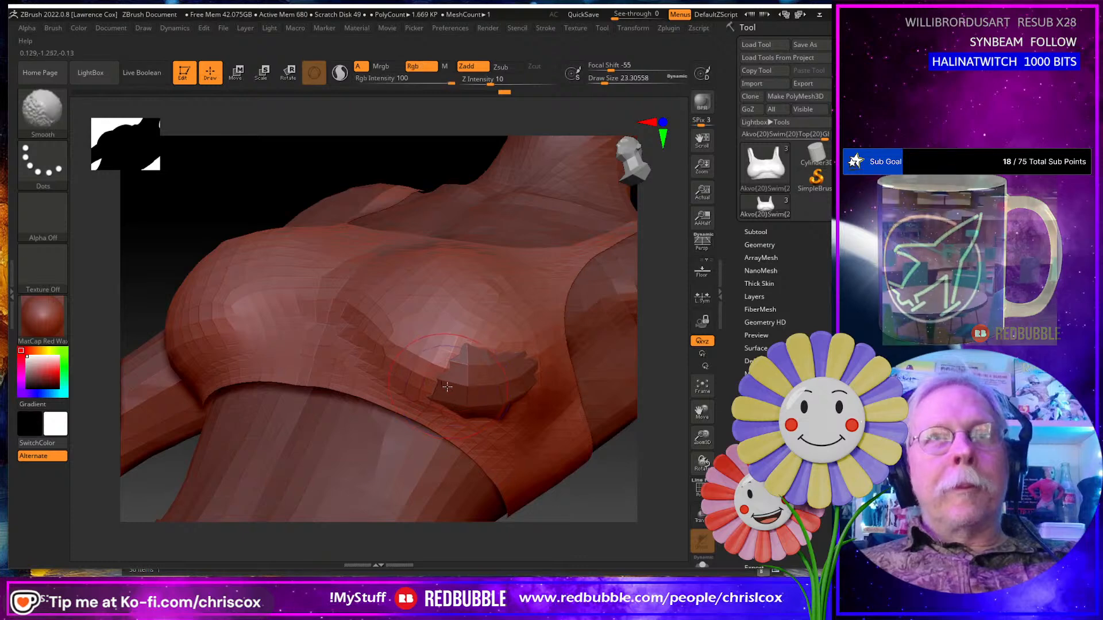
pyautogui.moveTo(443, 386)
pyautogui.keyDown('shift'); pyautogui.mouseDown()
pyautogui.moveTo(487, 400)
pyautogui.moveTo(490, 417)
pyautogui.moveTo(488, 405)
pyautogui.moveTo(525, 397)
pyautogui.moveTo(513, 379)
pyautogui.moveTo(520, 364)
pyautogui.moveTo(460, 362)
pyautogui.moveTo(484, 402)
pyautogui.mouseUp(); pyautogui.keyUp('shift')
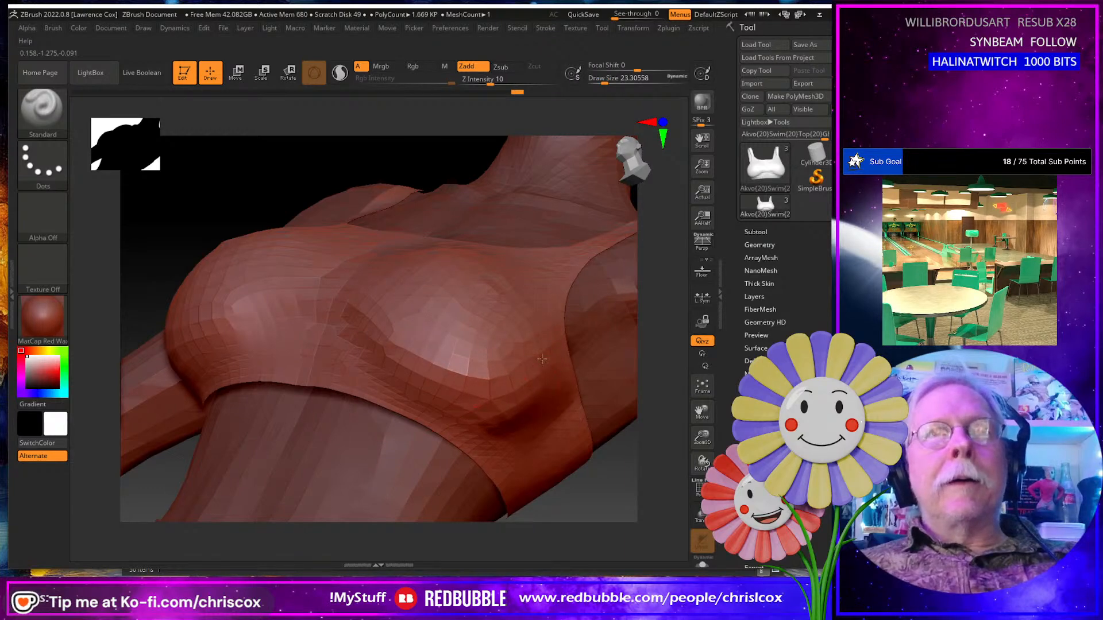
pyautogui.keyDown('shift'); pyautogui.moveTo(321, 386); pyautogui.dragTo(320, 397); pyautogui.keyUp('shift')
pyautogui.moveTo(471, 395)
pyautogui.mouseDown()
pyautogui.moveTo(394, 394)
pyautogui.moveTo(502, 394)
pyautogui.mouseUp()
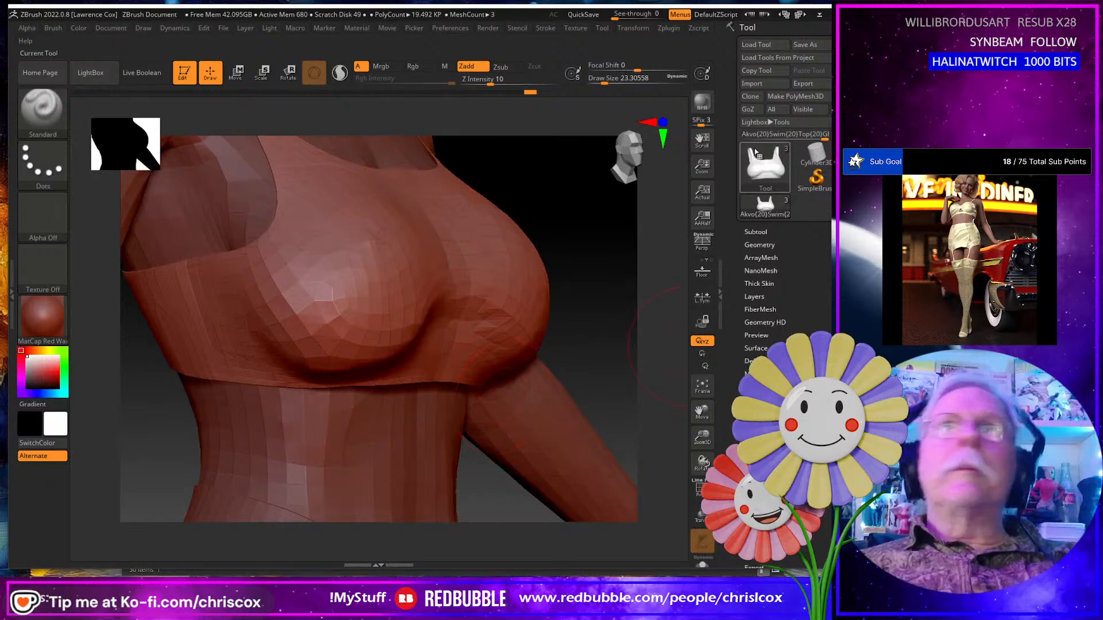
# Send the top back to DAZ Studio as the morph PBMBreastsShape01 in Morphs/ZBrush and check its fit from the side.
pyautogui.click(751, 108)
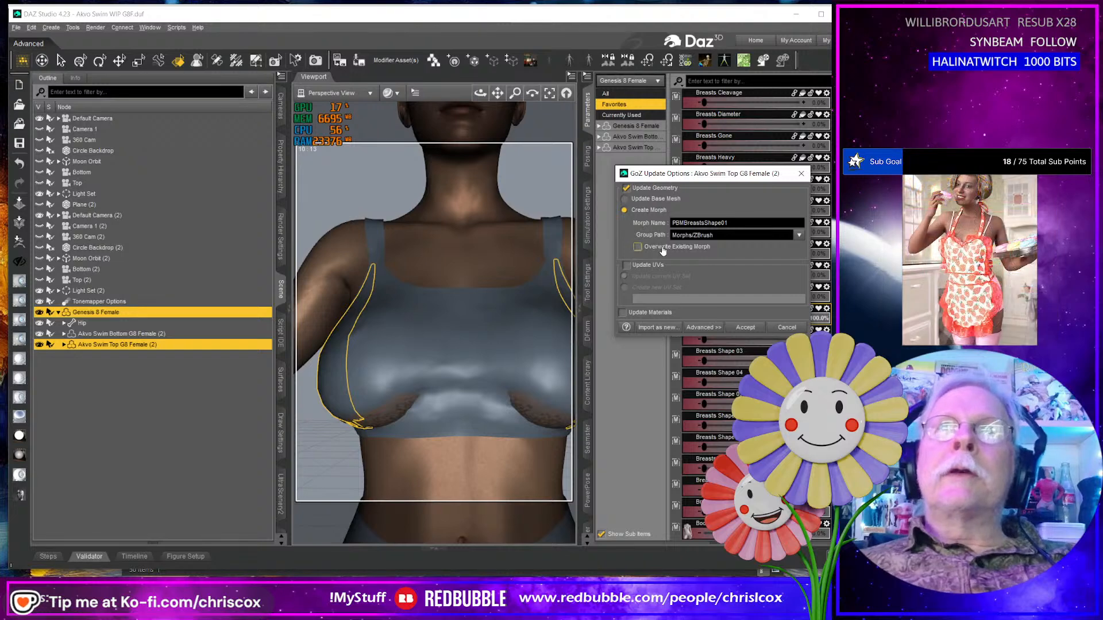
pyautogui.click(638, 246)
pyautogui.click(752, 329)
pyautogui.moveTo(401, 415); pyautogui.dragTo(425, 397, button='middle')
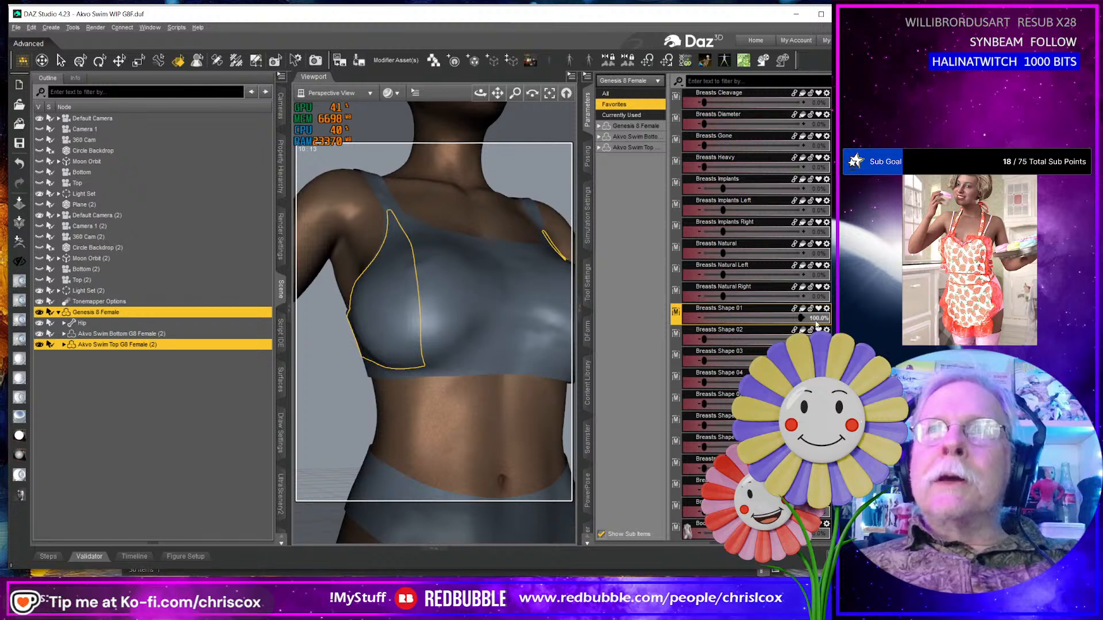
# With Breasts Shape 01 back at 0%, dial up Breasts Shape 02 and send the figure and top to ZBrush with deformations.
pyautogui.hotkey('ctrl', 'z')
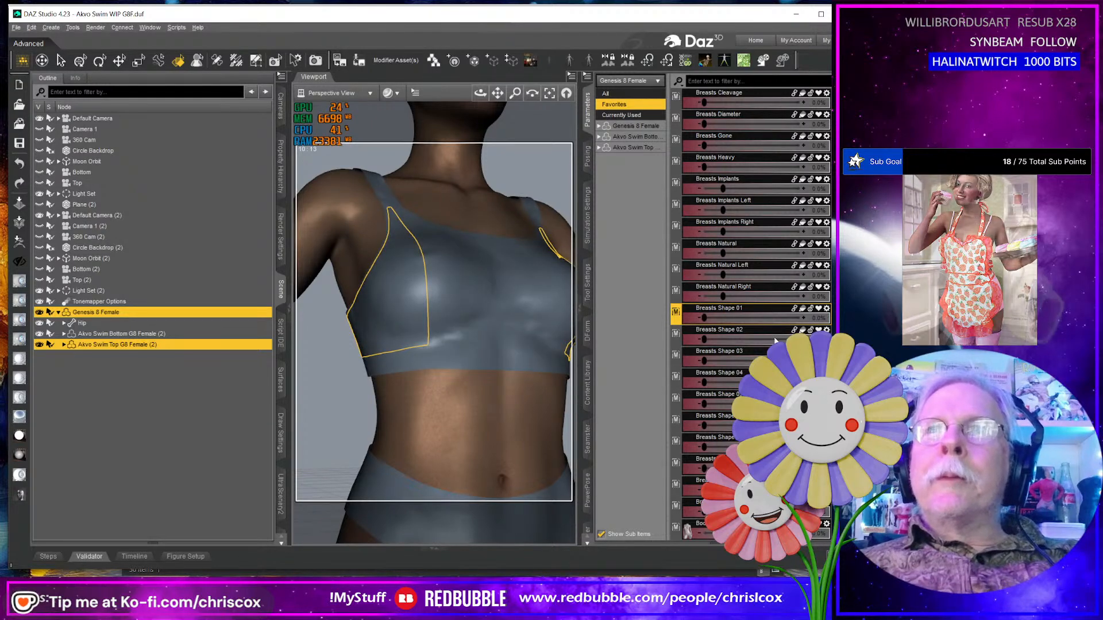
pyautogui.moveTo(703, 339); pyautogui.dragTo(727, 339)
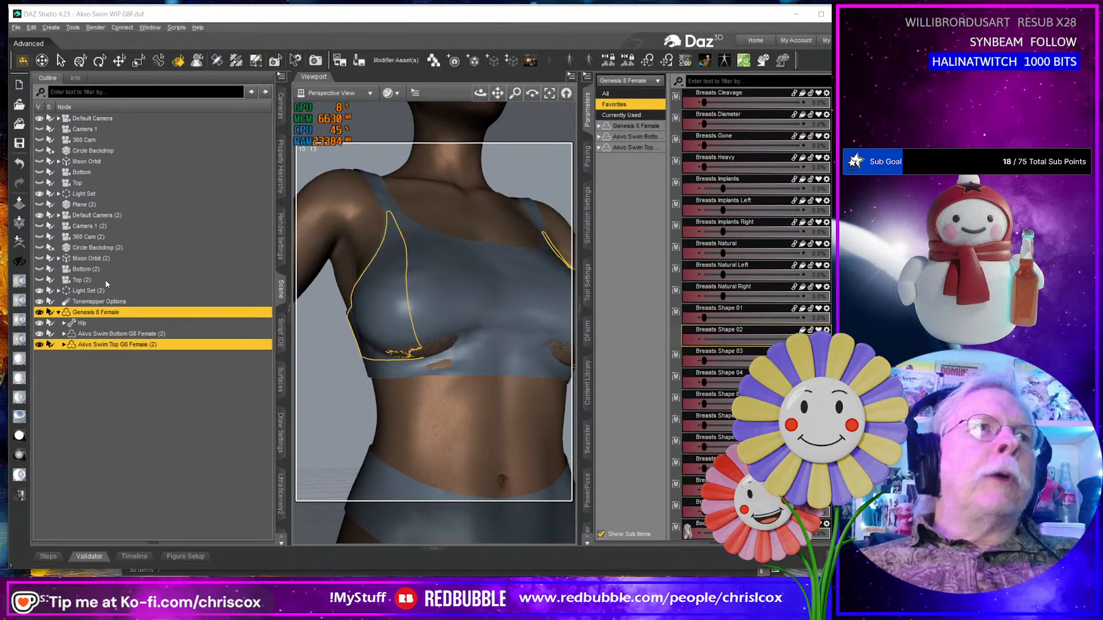
pyautogui.click(20, 244)
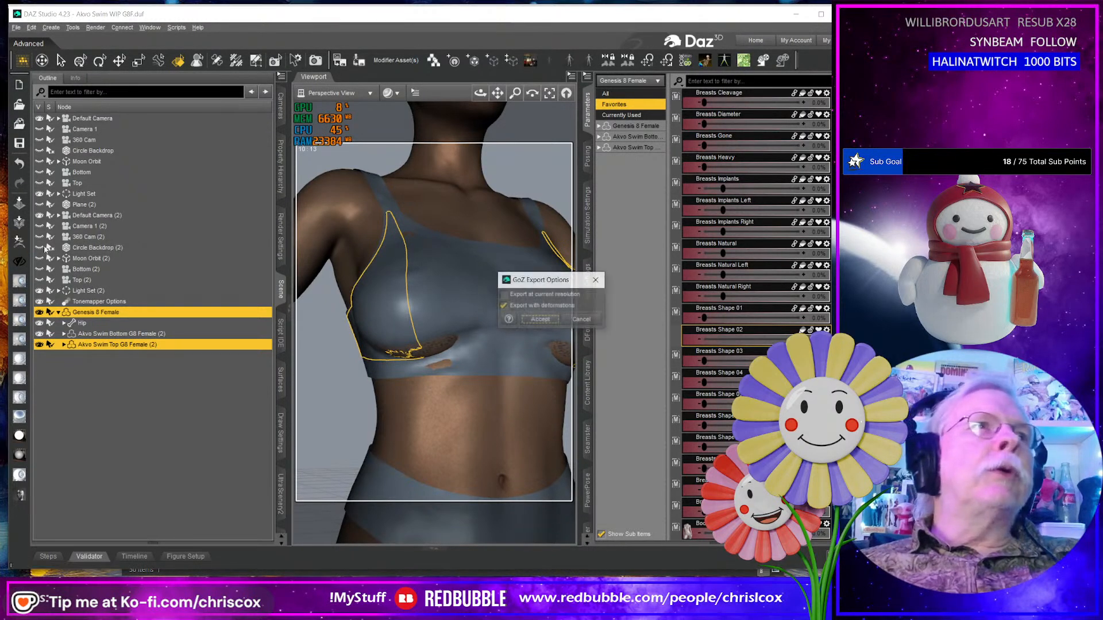
pyautogui.click(528, 324)
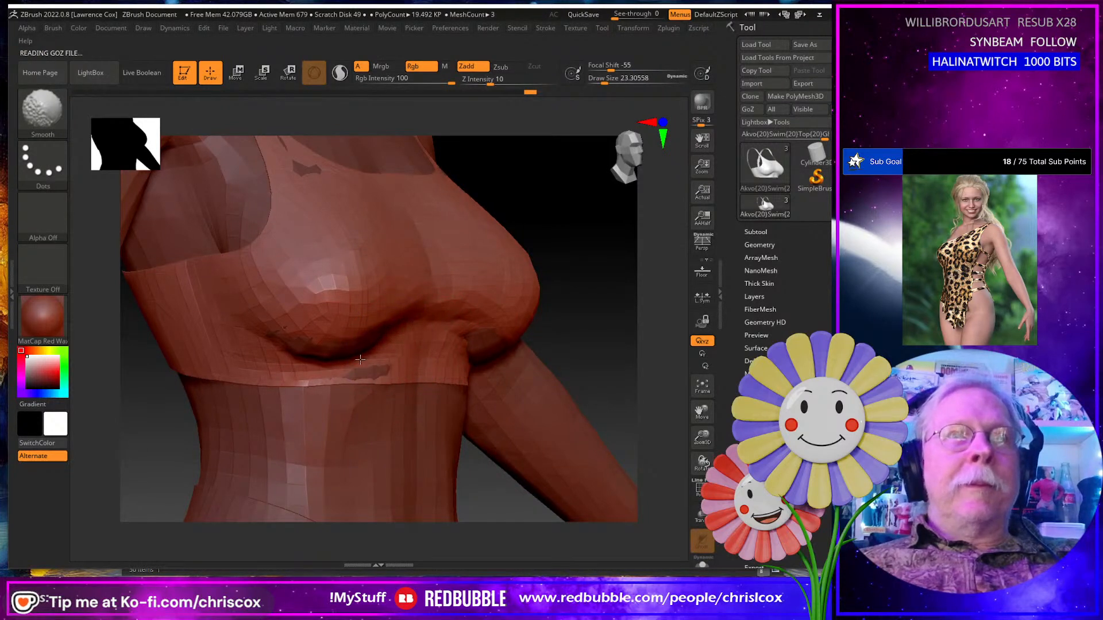
# Smooth the swim top over the underside of the figure's right breast to cover the exposed body.
pyautogui.moveTo(298, 346)
pyautogui.keyDown('shift'); pyautogui.mouseDown()
pyautogui.moveTo(369, 318)
pyautogui.moveTo(406, 325)
pyautogui.mouseUp(); pyautogui.keyUp('shift')
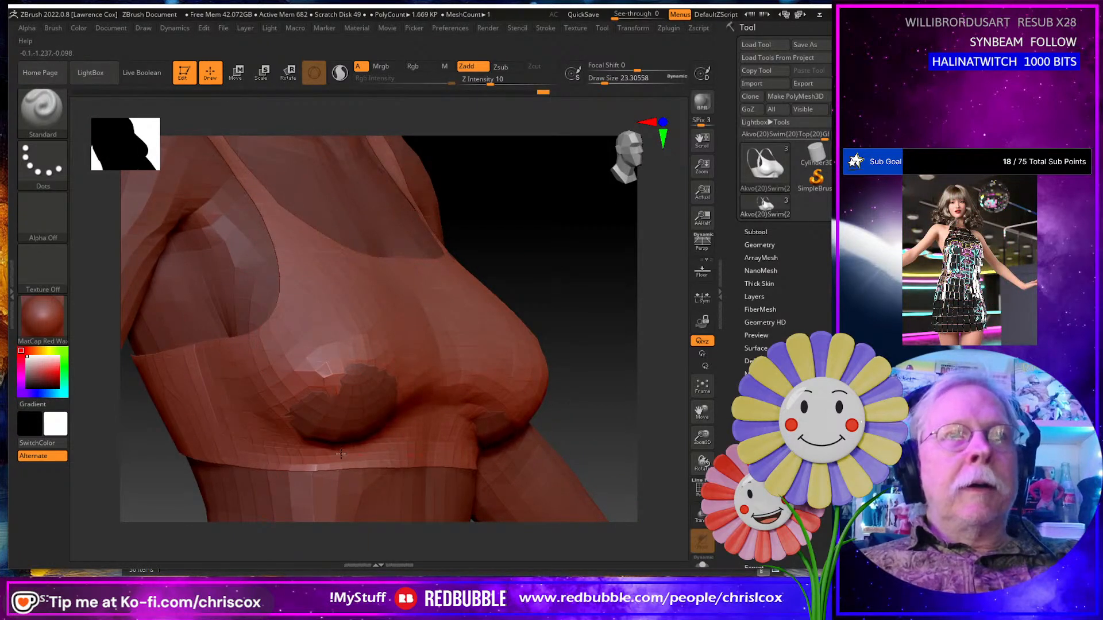
pyautogui.moveTo(393, 409)
pyautogui.mouseDown()
pyautogui.moveTo(332, 436)
pyautogui.moveTo(396, 418)
pyautogui.mouseUp()
pyautogui.moveTo(437, 413); pyautogui.dragTo(367, 394, button='right')
pyautogui.moveTo(330, 368); pyautogui.dragTo(267, 360)
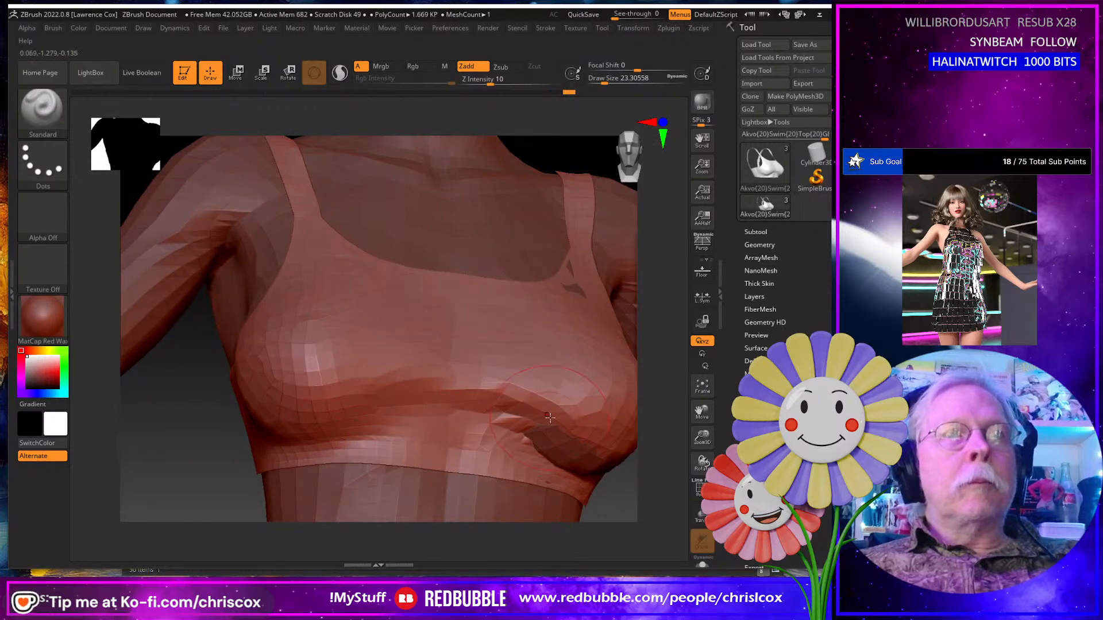
# Smooth the swim top under the figure's left breast and between the breasts until the body is covered.
pyautogui.keyDown('alt'); pyautogui.moveTo(548, 418); pyautogui.dragTo(369, 440, button='right'); pyautogui.keyUp('alt')
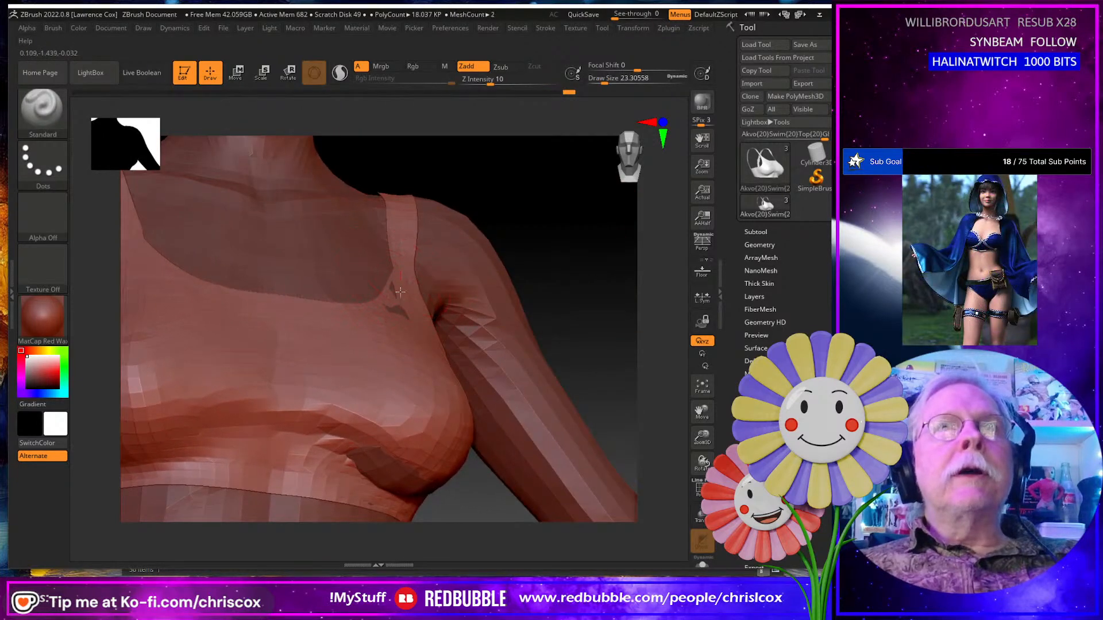
pyautogui.moveTo(401, 331); pyautogui.dragTo(359, 338, button='right')
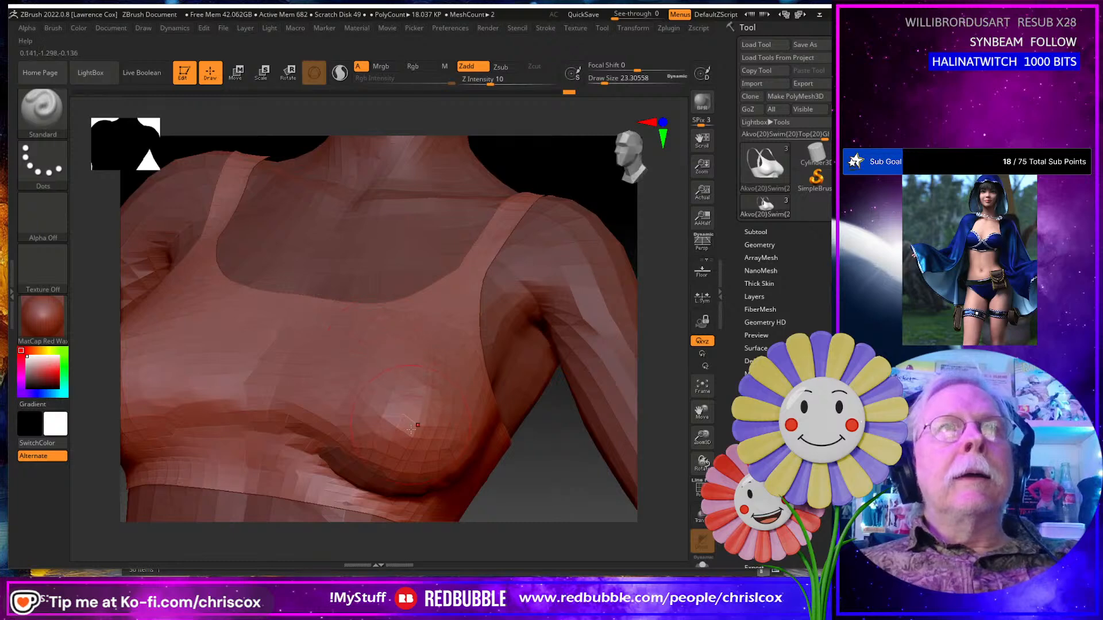
pyautogui.moveTo(423, 441); pyautogui.dragTo(407, 322, button='right')
pyautogui.moveTo(426, 442); pyautogui.dragTo(444, 383, button='right')
pyautogui.moveTo(444, 383)
pyautogui.keyDown('shift'); pyautogui.mouseDown()
pyautogui.moveTo(454, 351)
pyautogui.moveTo(390, 328)
pyautogui.moveTo(360, 398)
pyautogui.moveTo(413, 396)
pyautogui.moveTo(448, 368)
pyautogui.moveTo(454, 391)
pyautogui.moveTo(456, 362)
pyautogui.moveTo(459, 375)
pyautogui.moveTo(382, 311)
pyautogui.moveTo(356, 351)
pyautogui.moveTo(402, 328)
pyautogui.moveTo(342, 335)
pyautogui.mouseUp(); pyautogui.keyUp('shift')
pyautogui.moveTo(343, 335); pyautogui.dragTo(377, 388, button='right')
pyautogui.keyDown('shift'); pyautogui.moveTo(377, 387); pyautogui.dragTo(262, 304); pyautogui.keyUp('shift')
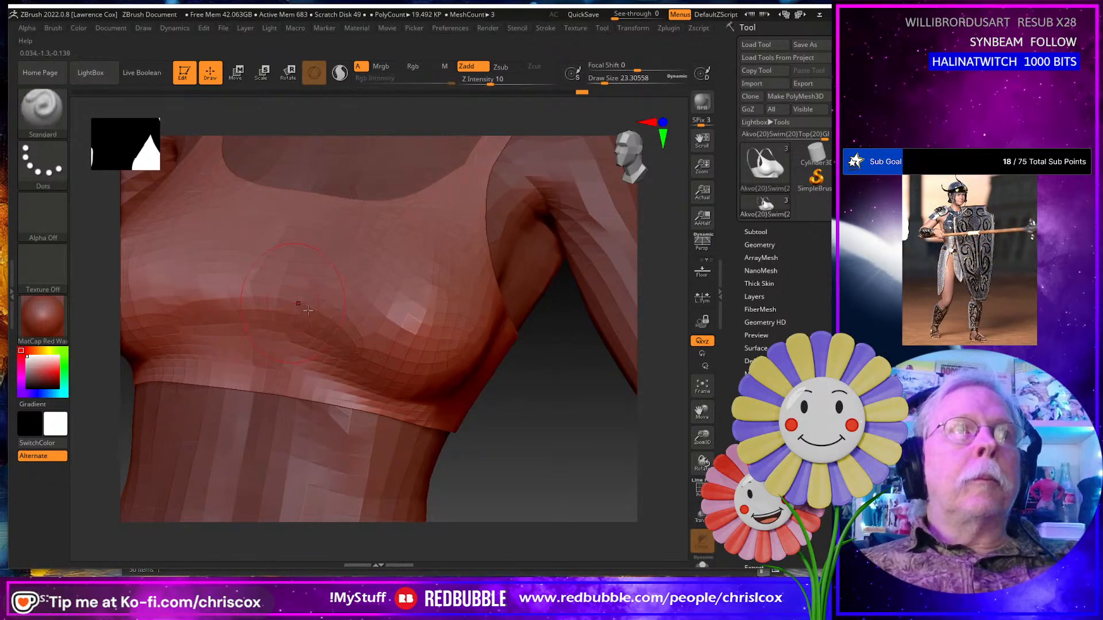
pyautogui.scroll(-5, 322, 314)
pyautogui.moveTo(367, 331)
pyautogui.mouseDown(button='right')
pyautogui.moveTo(292, 336)
pyautogui.moveTo(395, 352)
pyautogui.mouseUp(button='right')
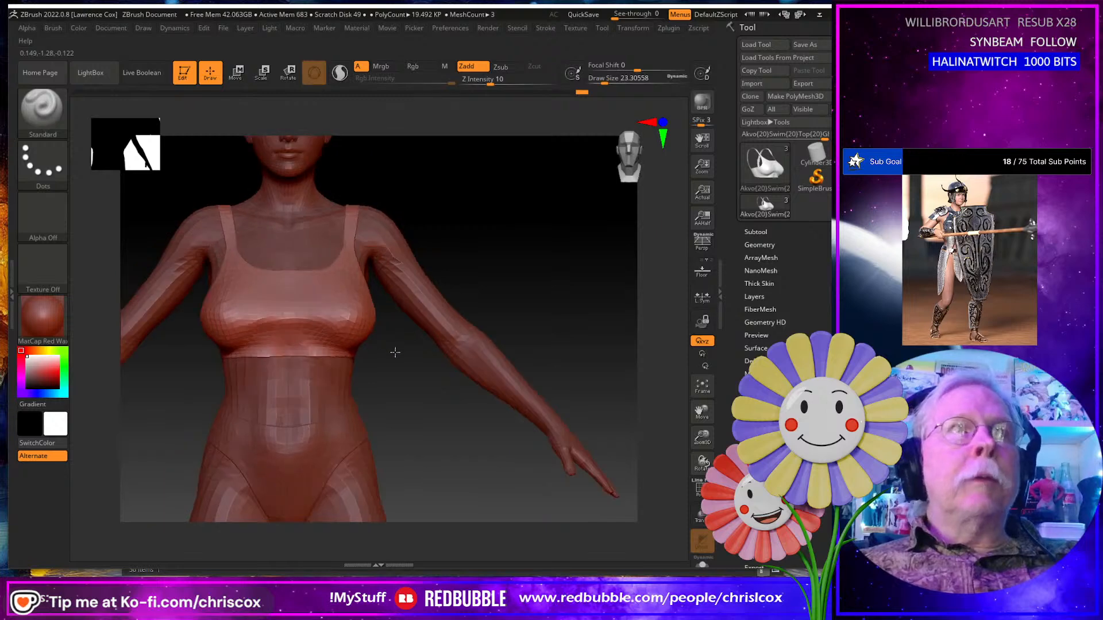
# Send the top back to DAZ Studio as the morph PBMBreastsShape02 in Morphs/ZBrush.
pyautogui.click(749, 109)
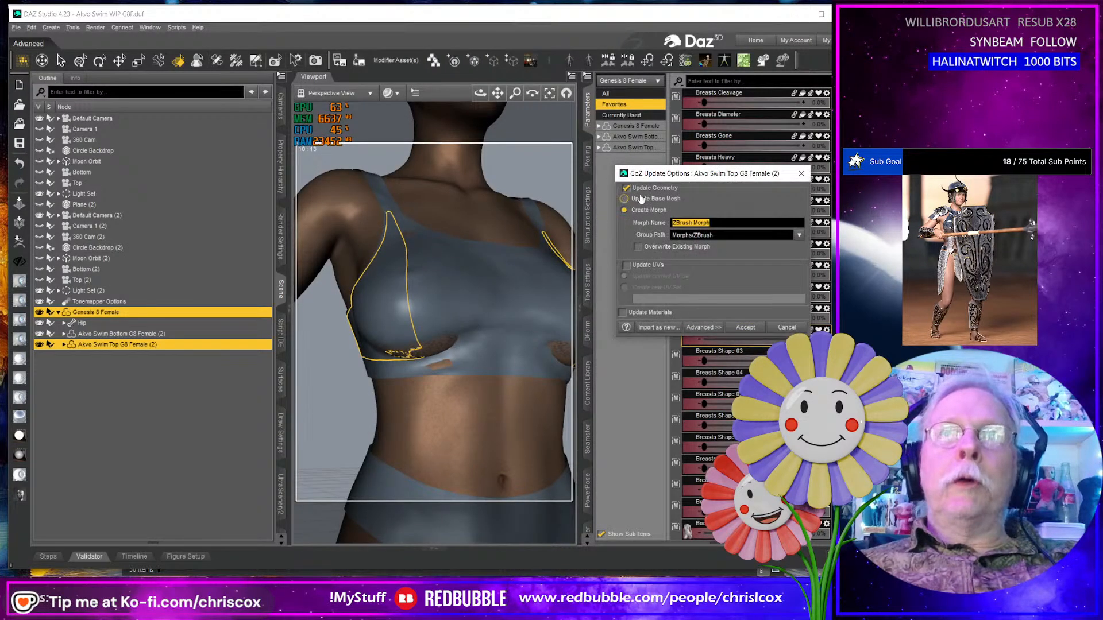
pyautogui.moveTo(671, 173); pyautogui.dragTo(501, 195)
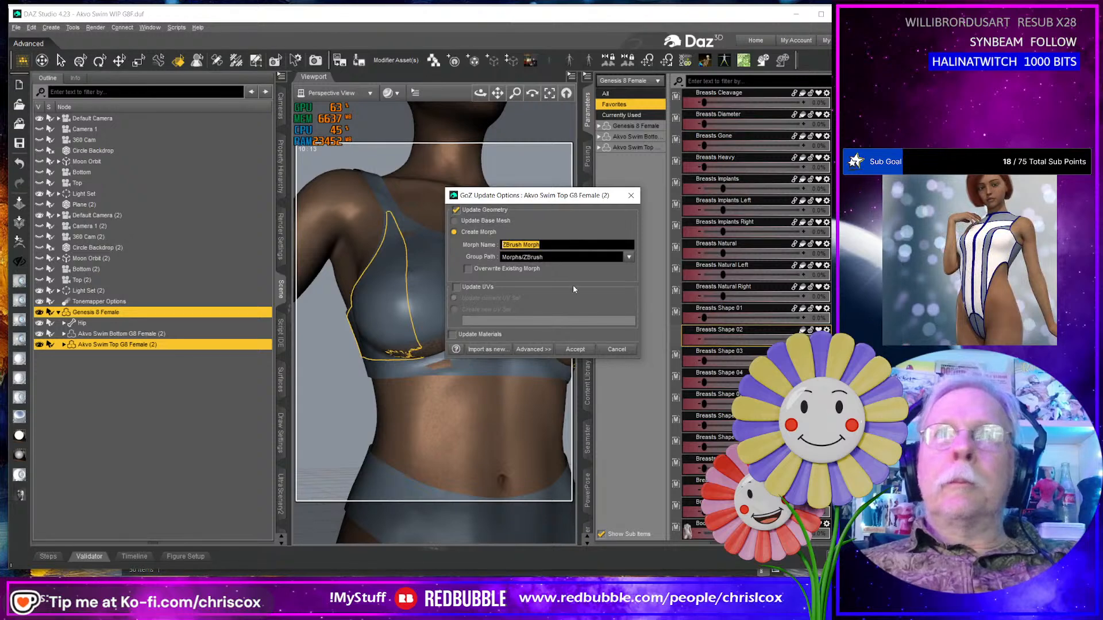
pyautogui.write('PBMBreastsShape02')
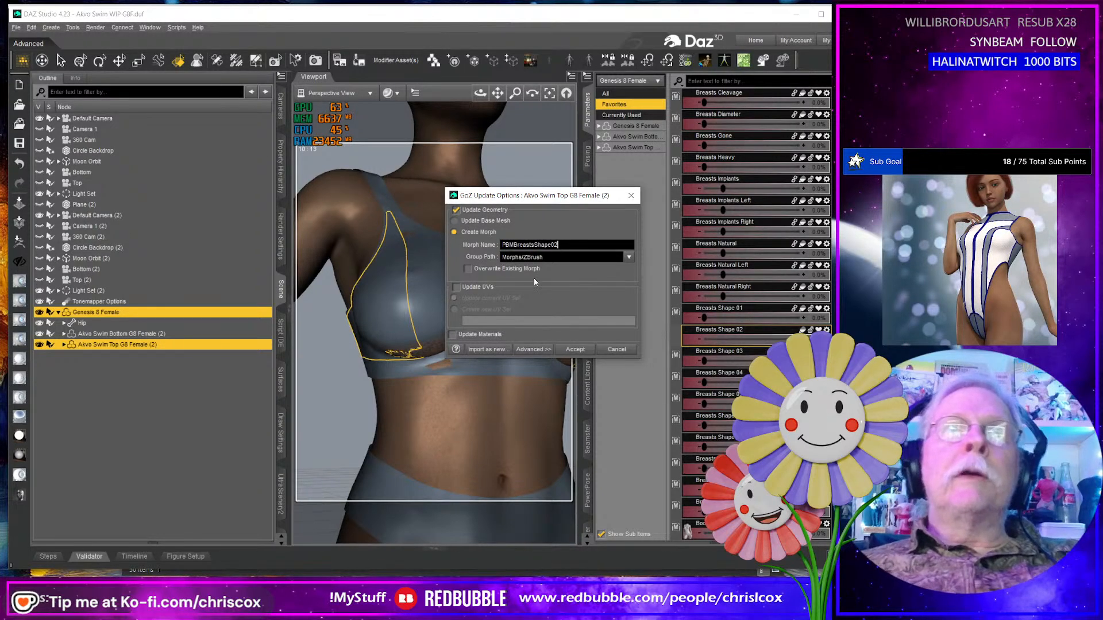
pyautogui.click(575, 350)
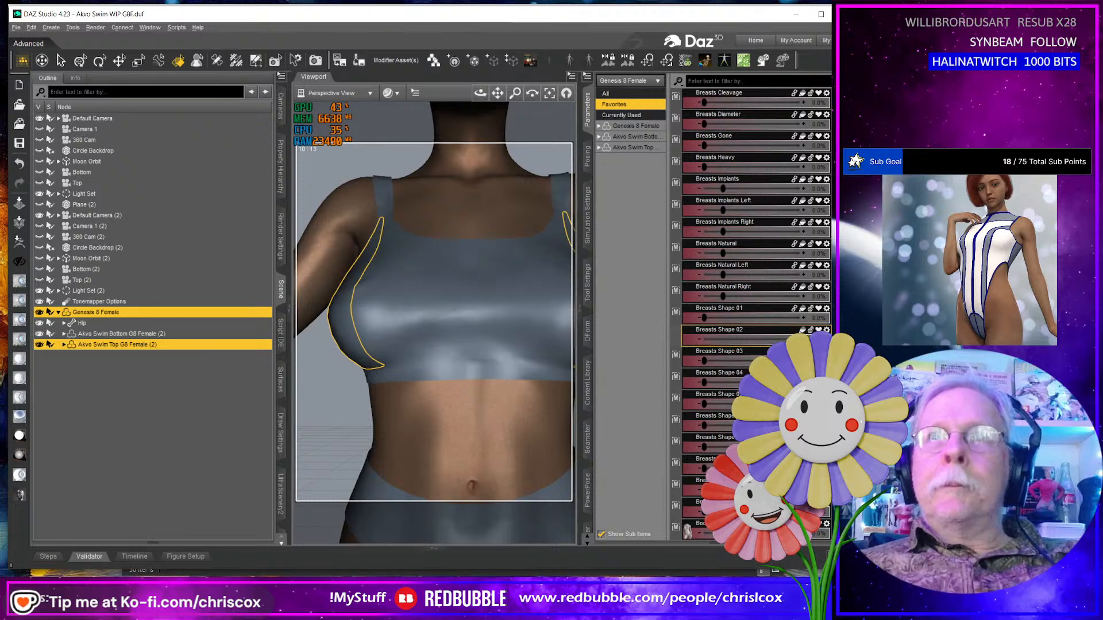
# Dial Breasts Shape 03 up to 100%, turn off Edit Mode for the parameters and show the favorite morphs again.
pyautogui.moveTo(704, 362); pyautogui.dragTo(802, 362)
pyautogui.rightClick(643, 388)
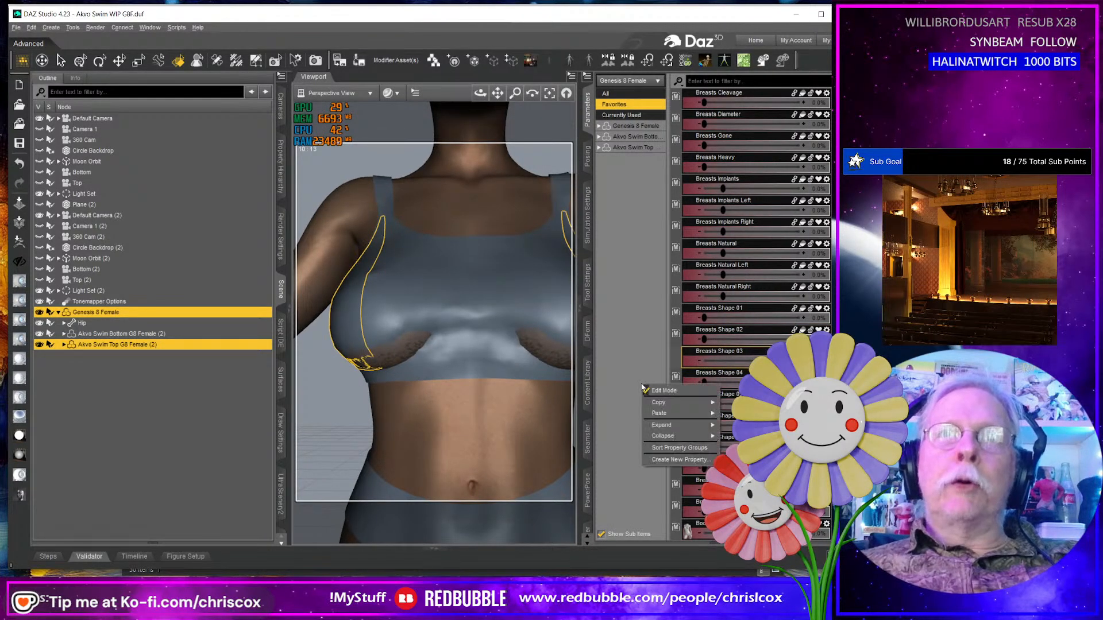
pyautogui.click(658, 394)
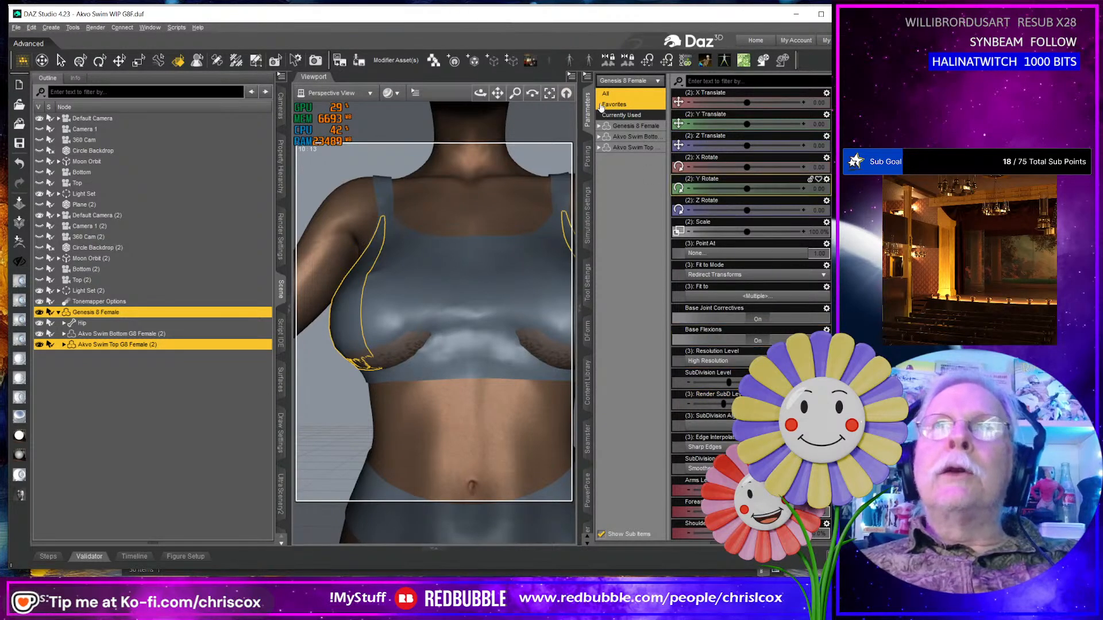
pyautogui.click(621, 115)
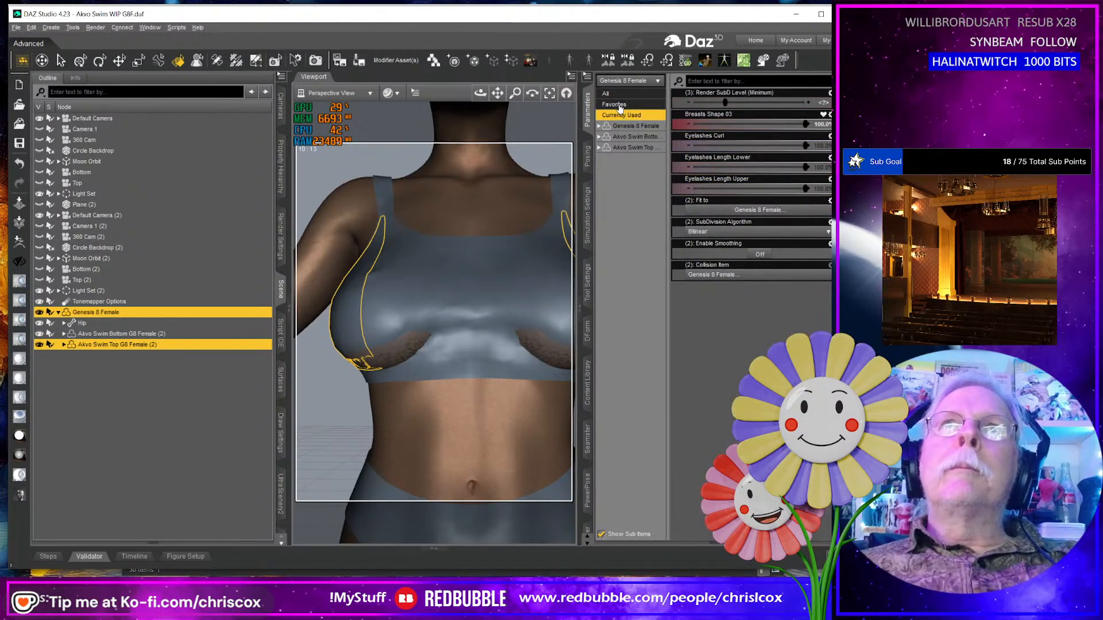
pyautogui.click(619, 108)
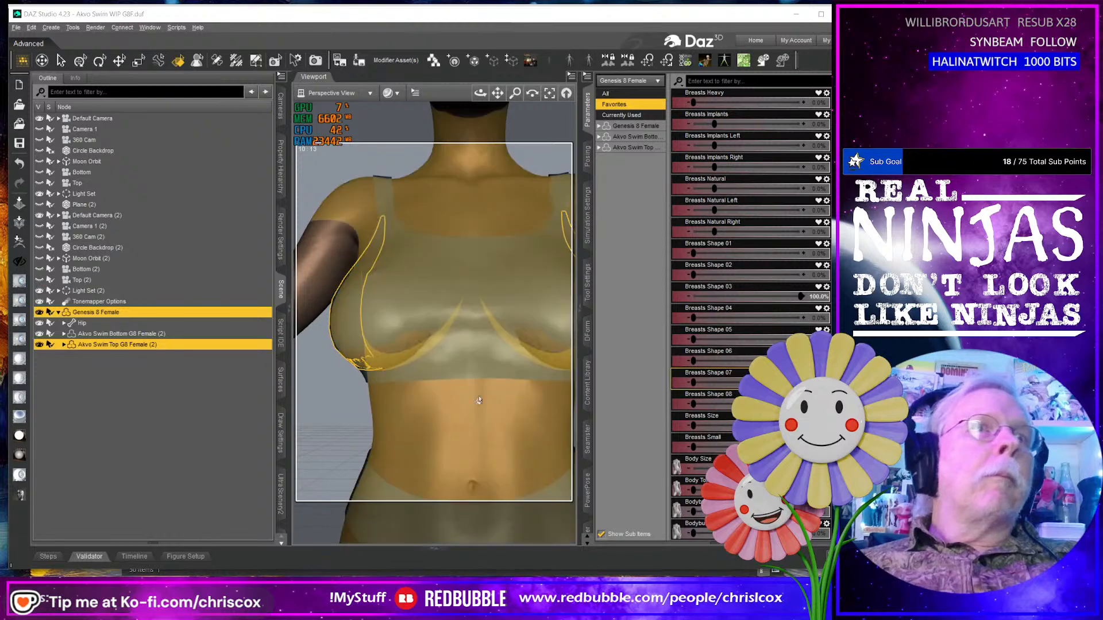
# Check the top's fit from the front and side, and send the figure and top to ZBrush with deformations.
pyautogui.scroll(2, 483, 401)
pyautogui.moveTo(485, 402); pyautogui.dragTo(463, 292, button='middle')
pyautogui.moveTo(483, 428); pyautogui.dragTo(422, 404, button='middle')
pyautogui.scroll(-2, 476, 386)
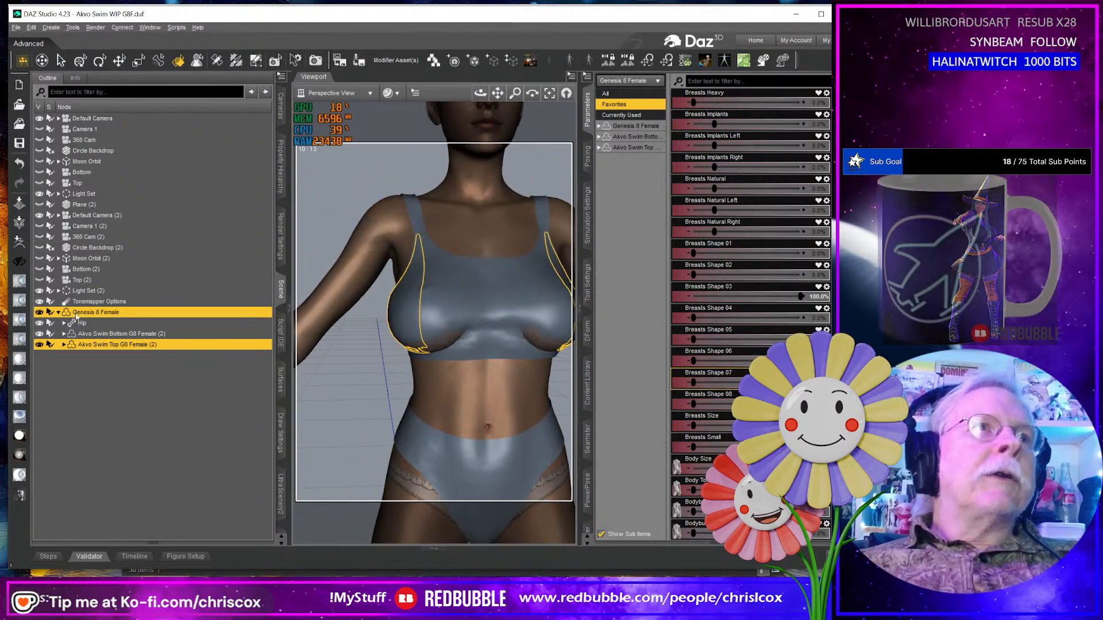
pyautogui.moveTo(468, 340); pyautogui.dragTo(215, 339, button='middle')
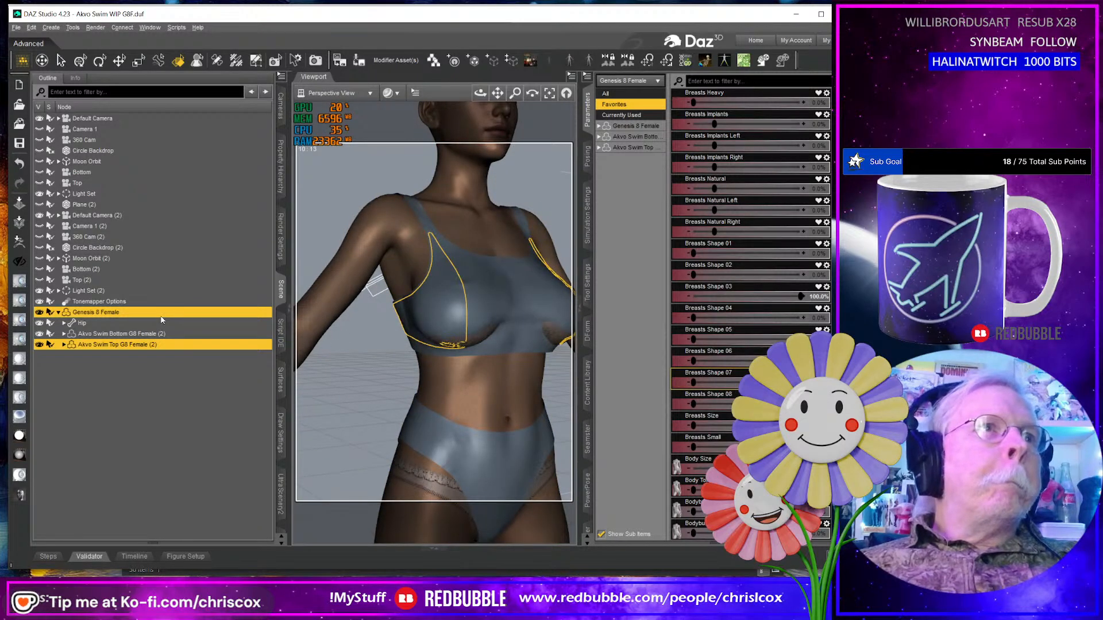
pyautogui.click(19, 244)
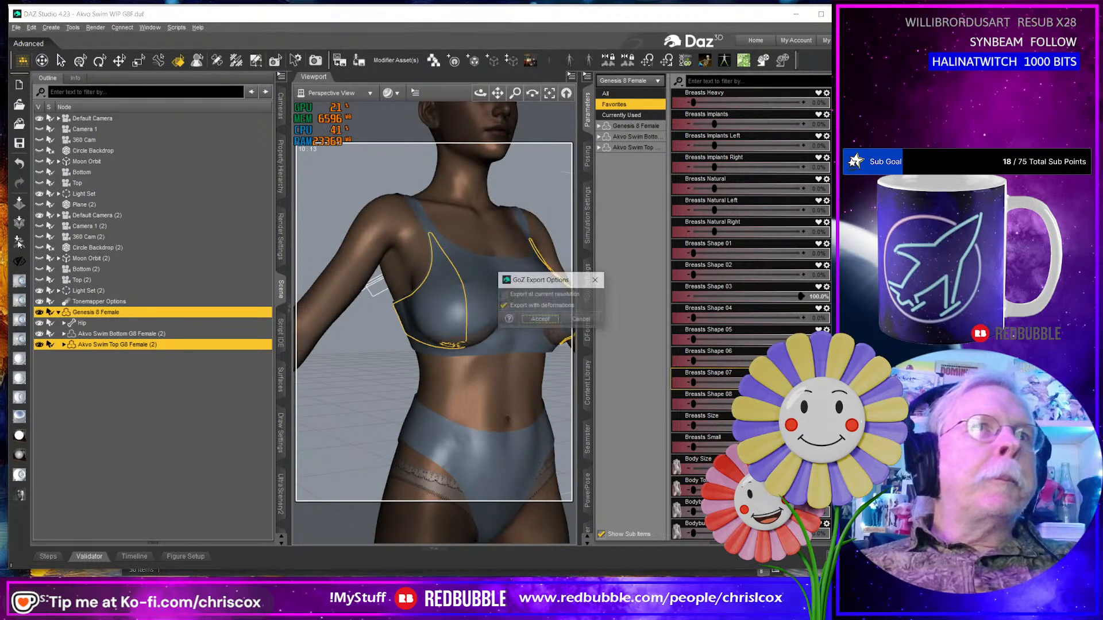
pyautogui.click(535, 316)
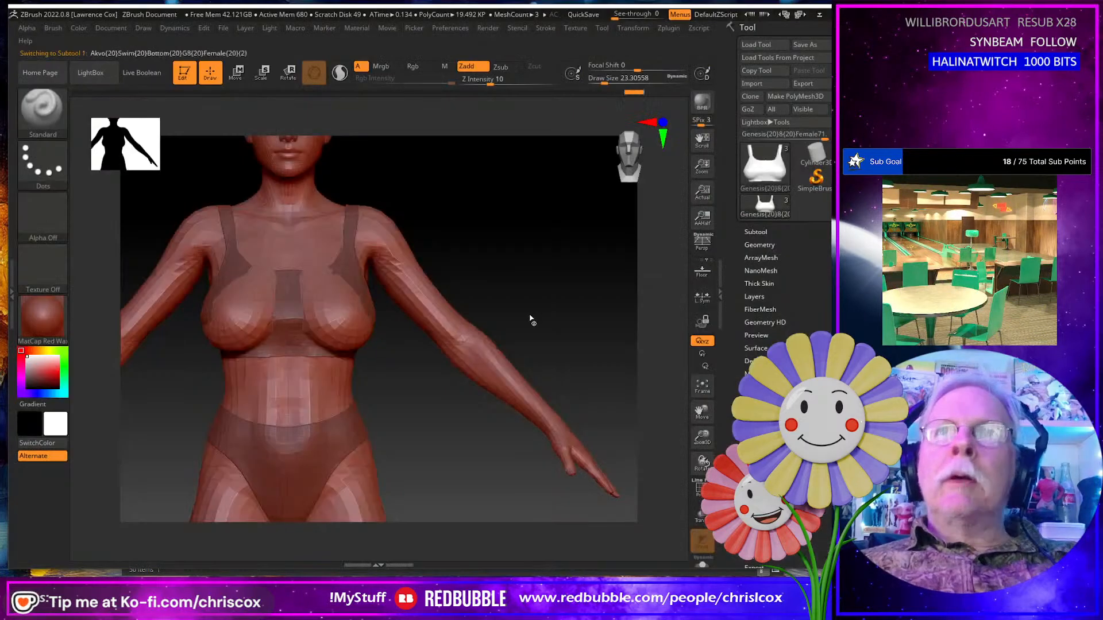
# Smooth the swim top over the undersides of both breasts until the body no longer pokes through.
pyautogui.press('shift')
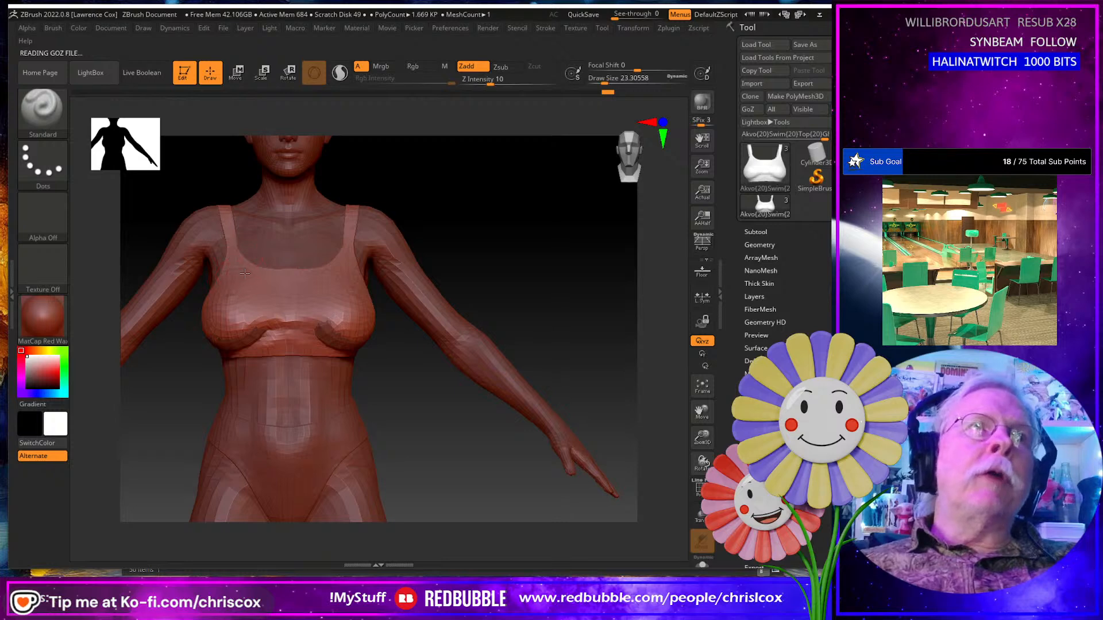
pyautogui.moveTo(252, 286)
pyautogui.mouseDown(button='right')
pyautogui.moveTo(344, 324)
pyautogui.moveTo(274, 321)
pyautogui.mouseUp(button='right')
pyautogui.press('shift')
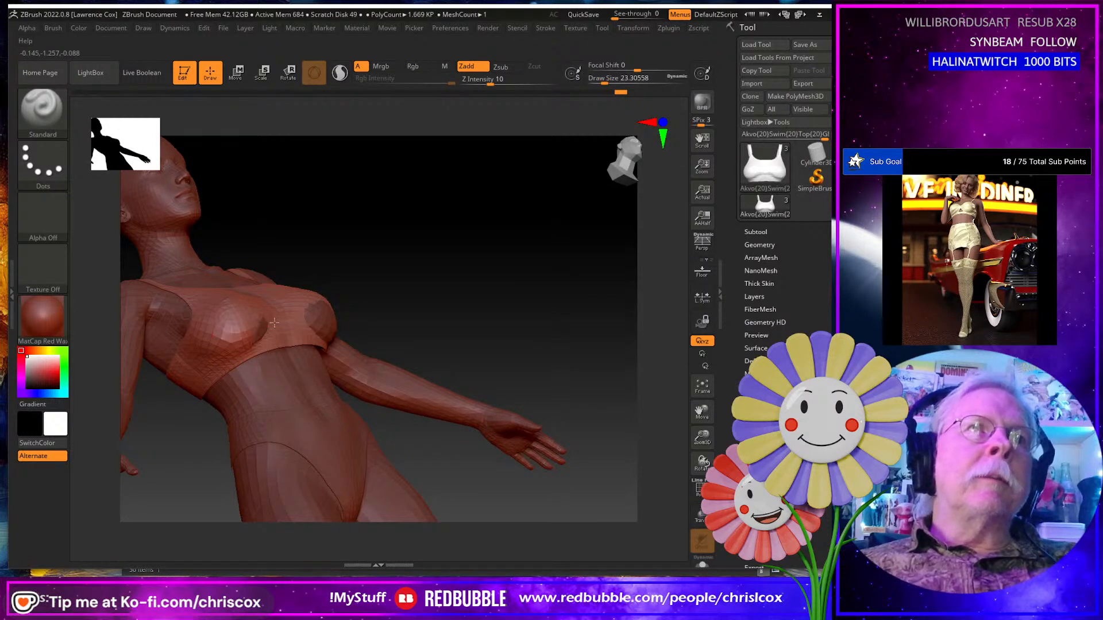
pyautogui.moveTo(273, 335); pyautogui.dragTo(312, 329, button='right')
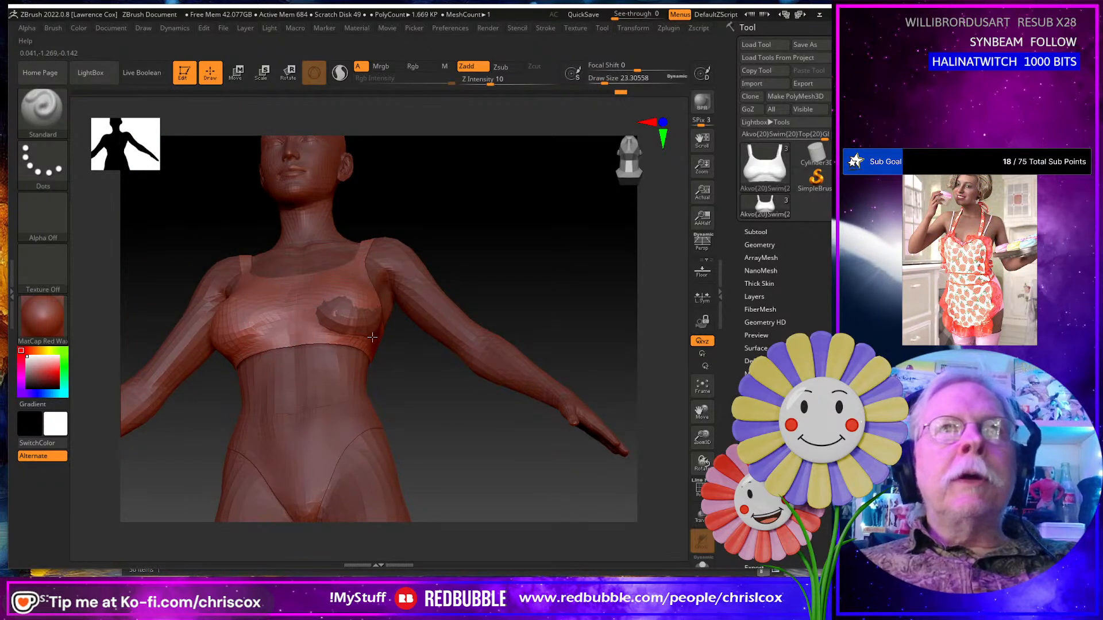
pyautogui.moveTo(357, 337); pyautogui.dragTo(335, 340, button='right')
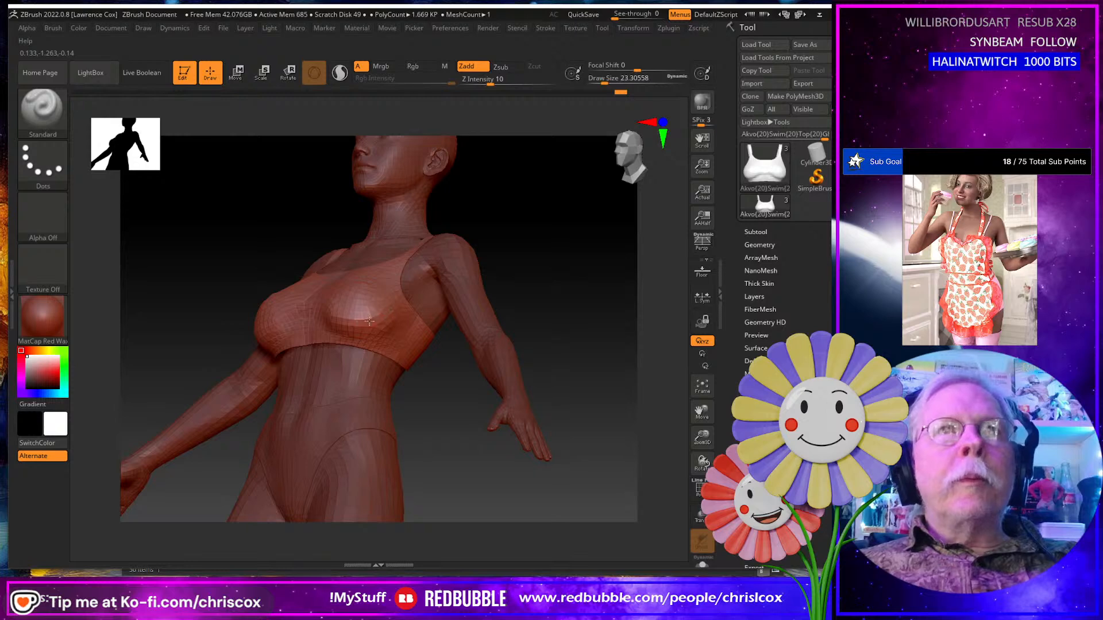
pyautogui.moveTo(343, 305); pyautogui.dragTo(381, 311, button='right')
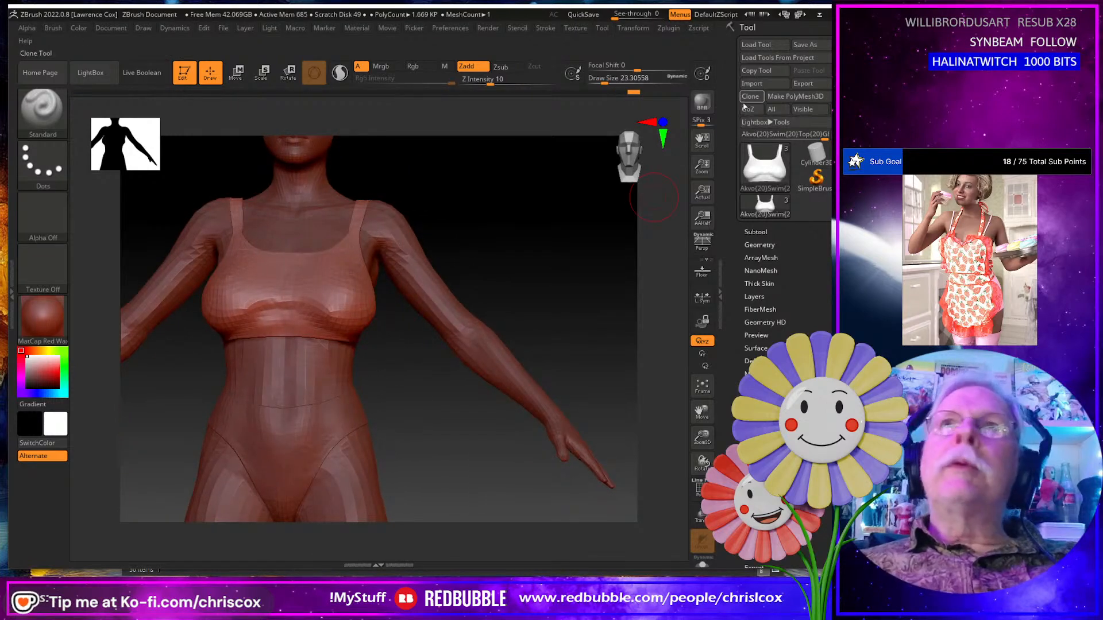
# Send the top back to DAZ Studio as the morph PBMBreastsShape03 in Morphs/ZBrush.
pyautogui.click(752, 111)
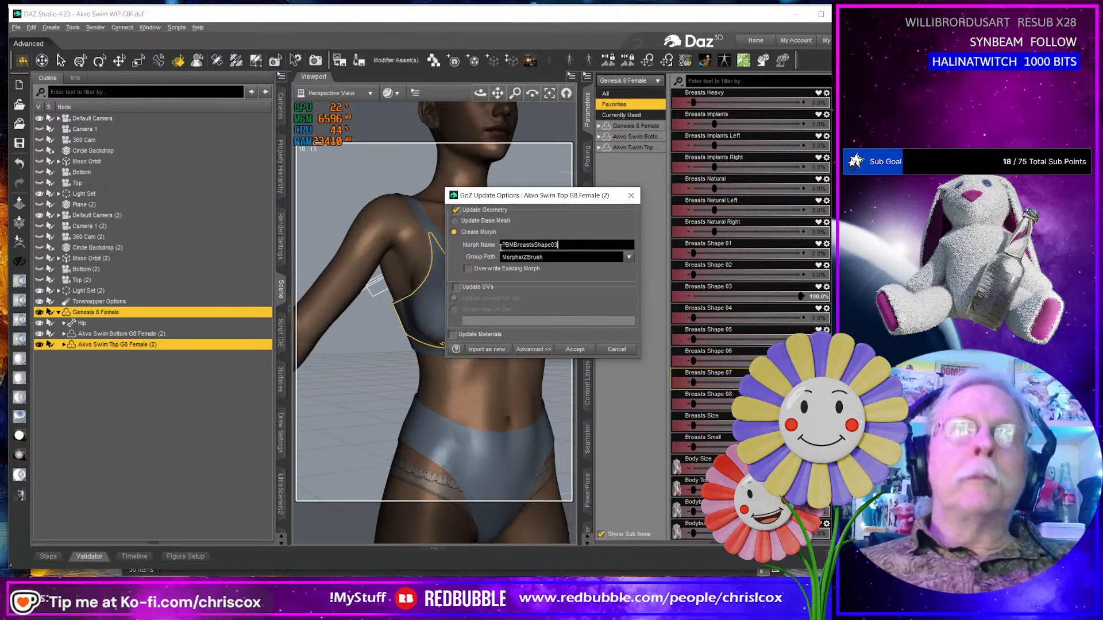
pyautogui.click(575, 350)
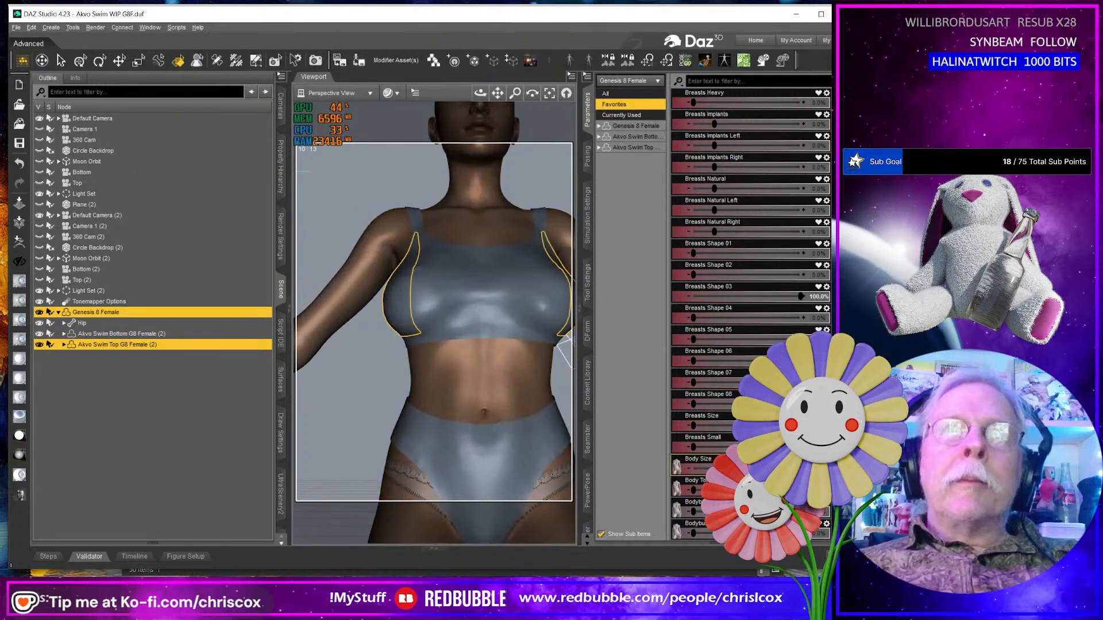
# With Breasts Shape 03 back at 0%, set Breasts Shape 04 to 100% and send the figure and top to ZBrush.
pyautogui.hotkey('ctrl', 'z')
pyautogui.moveTo(694, 319); pyautogui.dragTo(802, 318)
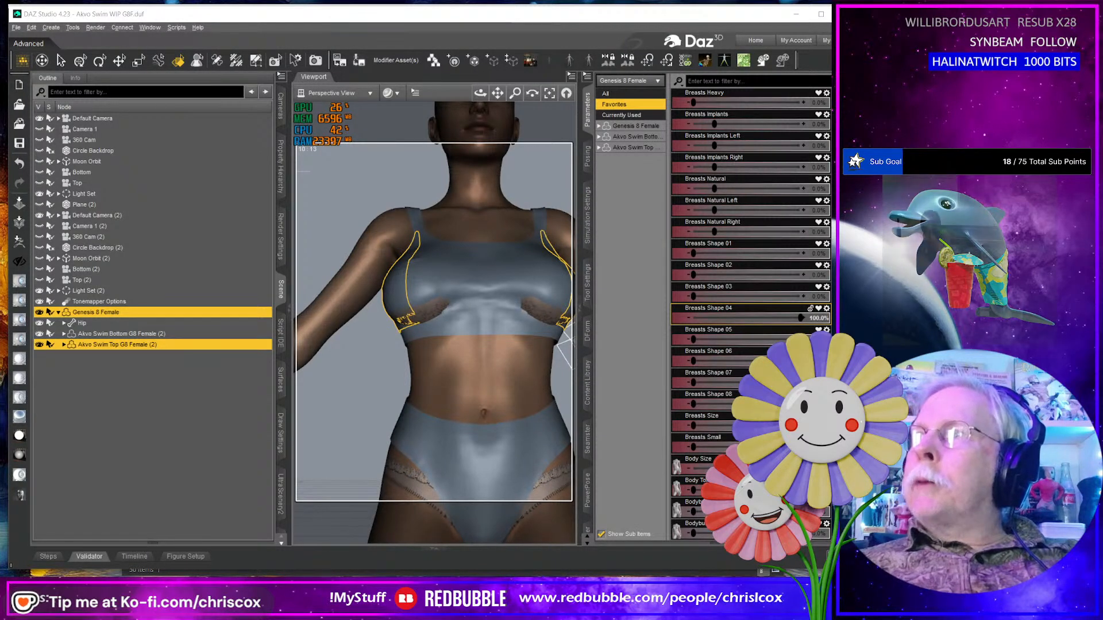
pyautogui.click(19, 281)
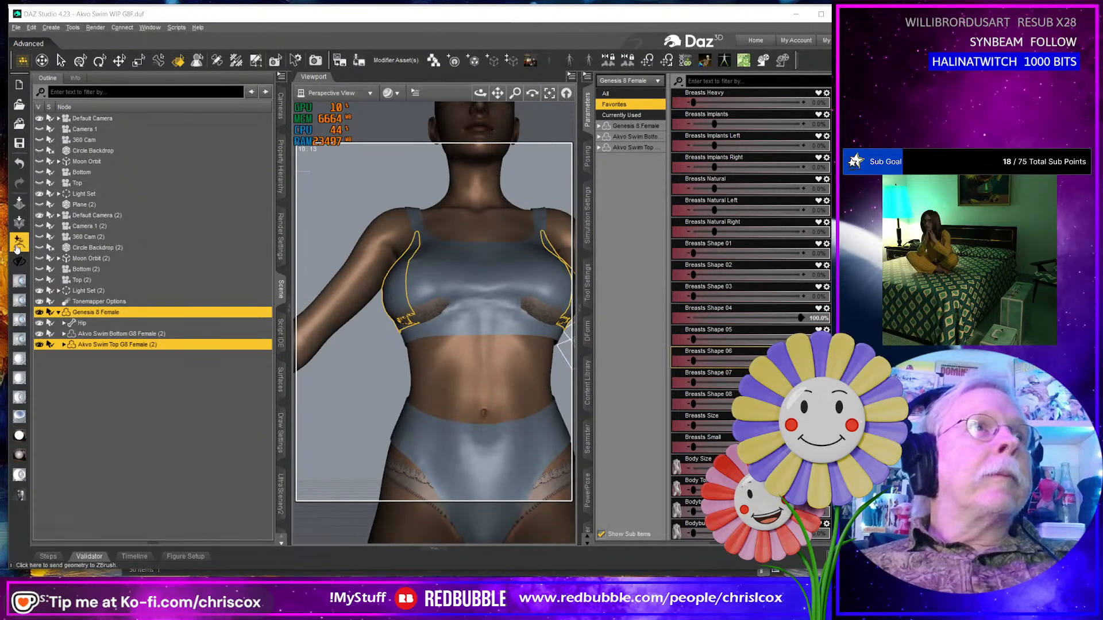
pyautogui.click(541, 319)
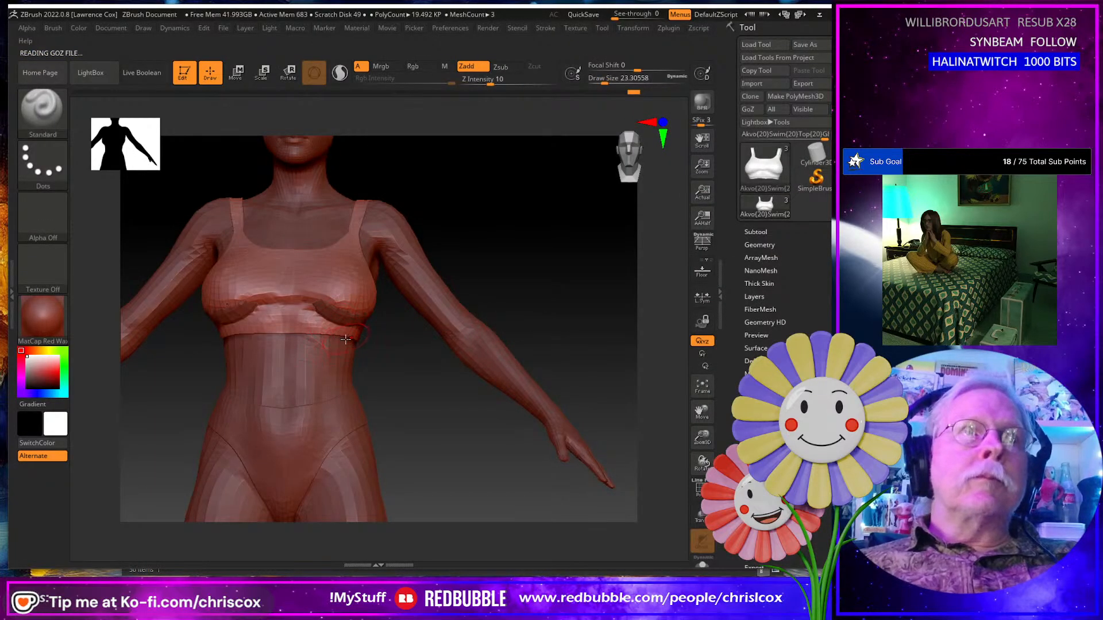
# Smooth the swim top under both breasts and along the fold between them to cover the exposed body.
pyautogui.moveTo(363, 338)
pyautogui.mouseDown()
pyautogui.moveTo(364, 313)
pyautogui.moveTo(345, 294)
pyautogui.moveTo(364, 312)
pyautogui.moveTo(325, 309)
pyautogui.moveTo(340, 301)
pyautogui.mouseUp()
pyautogui.moveTo(369, 309); pyautogui.dragTo(340, 308, button='right')
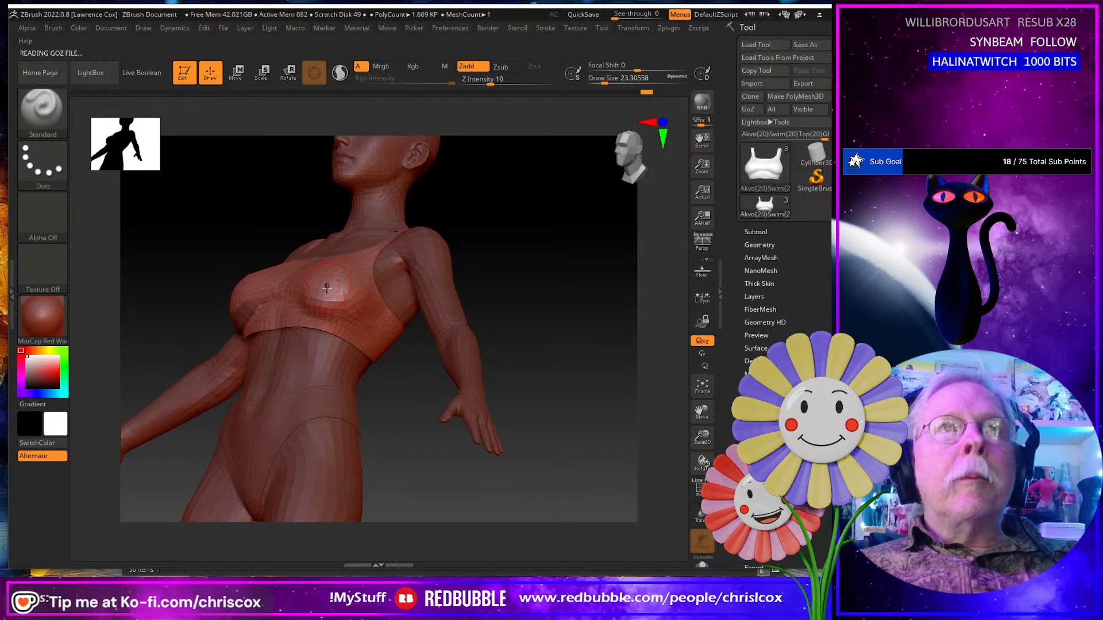
pyautogui.moveTo(327, 288); pyautogui.dragTo(581, 412)
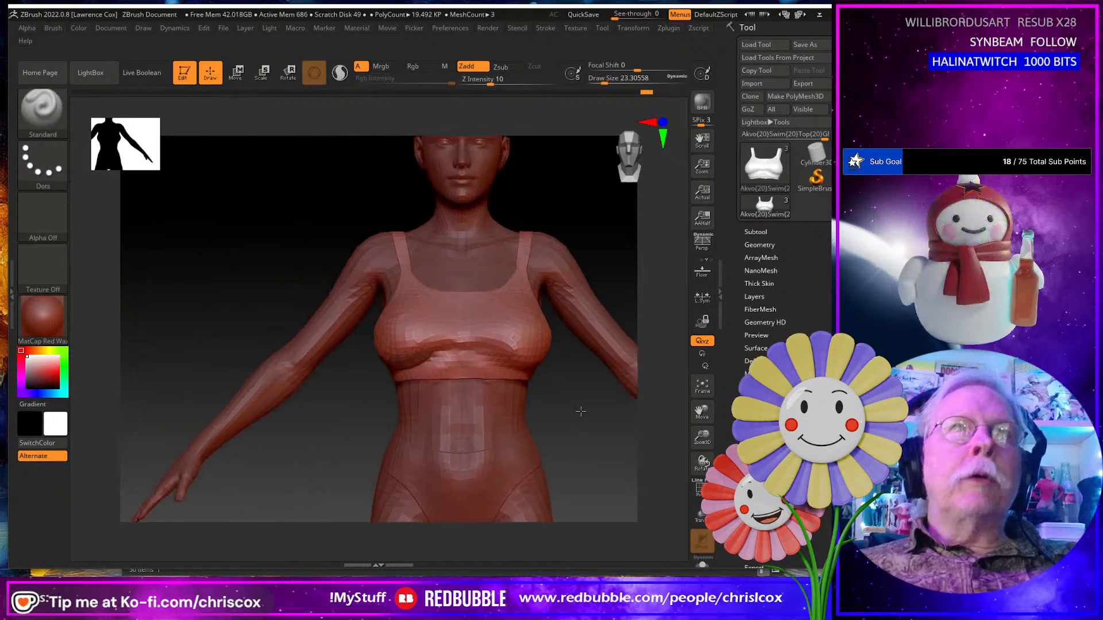
pyautogui.moveTo(399, 409); pyautogui.dragTo(453, 418, button='right')
pyautogui.scroll(3, 453, 418)
pyautogui.moveTo(339, 287)
pyautogui.keyDown('shift'); pyautogui.mouseDown()
pyautogui.moveTo(382, 301)
pyautogui.moveTo(432, 272)
pyautogui.moveTo(410, 303)
pyautogui.moveTo(362, 306)
pyautogui.moveTo(332, 283)
pyautogui.moveTo(424, 278)
pyautogui.mouseUp(); pyautogui.keyUp('shift')
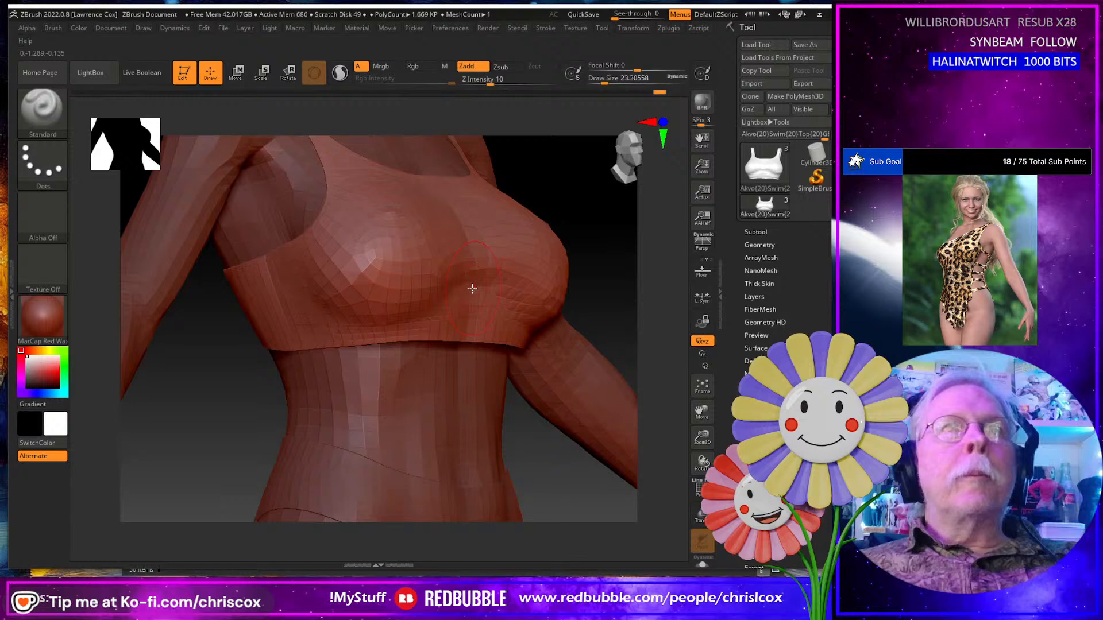
pyautogui.moveTo(472, 288); pyautogui.dragTo(428, 295, button='right')
# Send the top back to DAZ Studio as the morph PBMBreastsShape04 in Morphs/ZBrush, overwriting any existing morph.
pyautogui.click(749, 109)
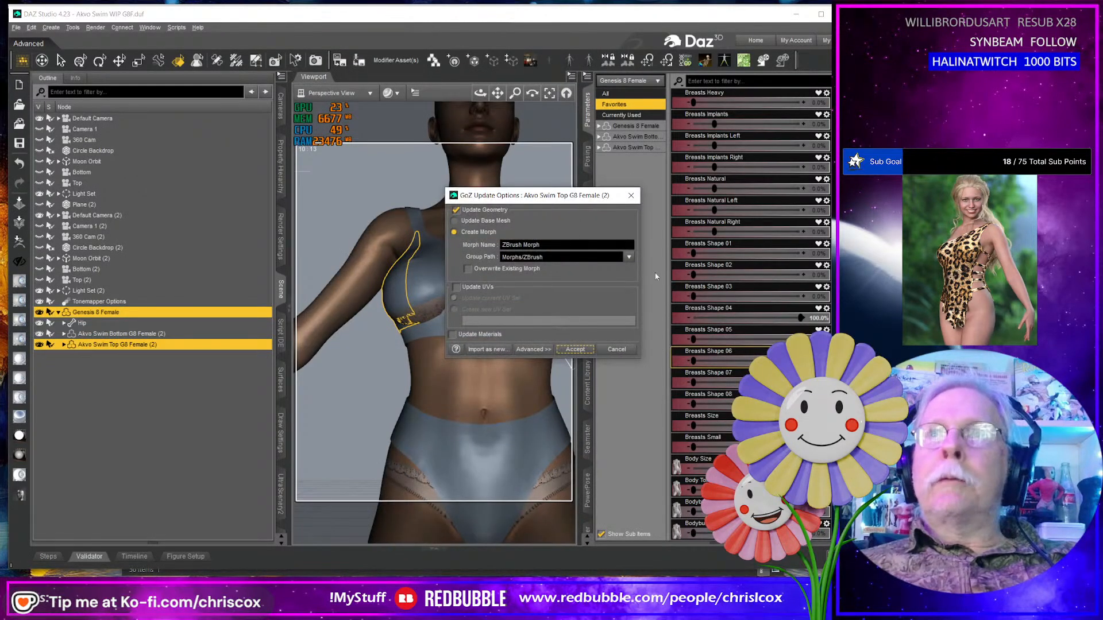
pyautogui.write('PBMBreastsShape04')
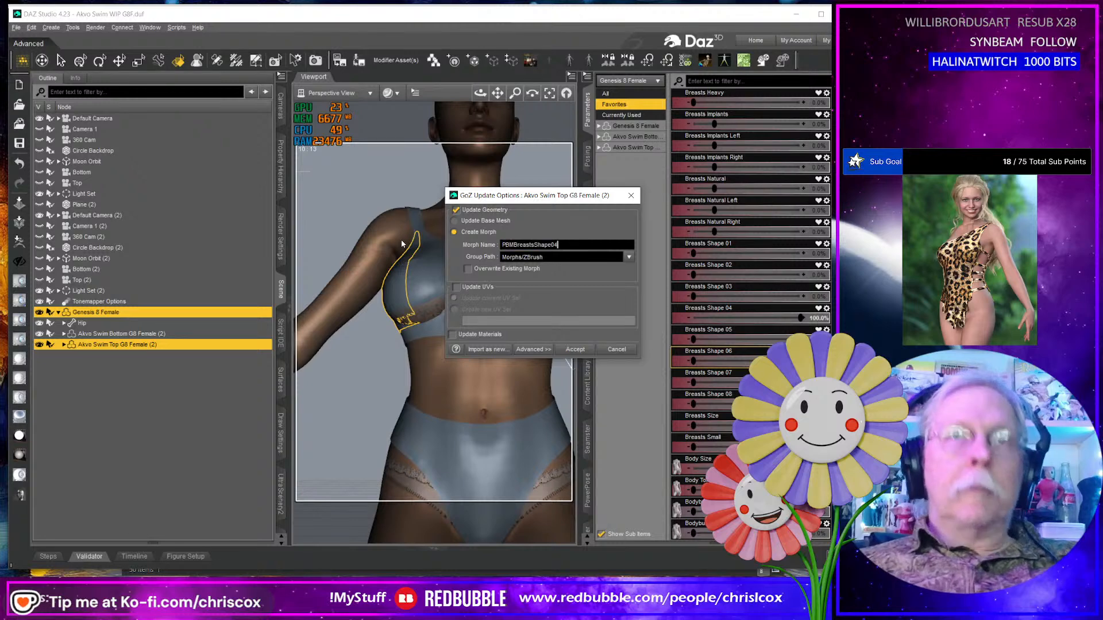
pyautogui.click(468, 269)
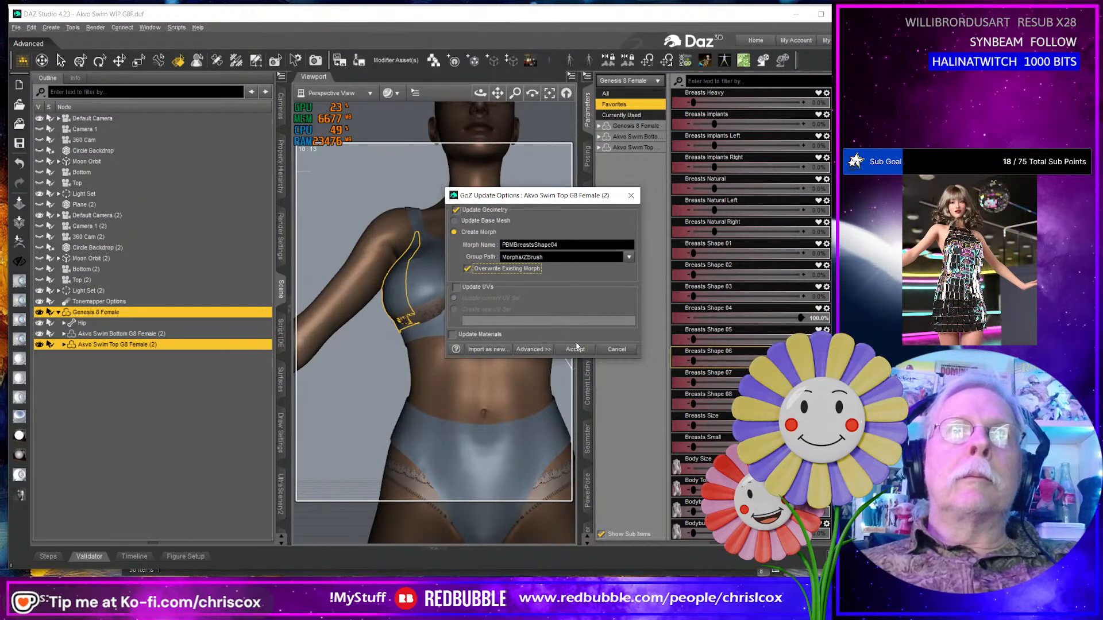
pyautogui.click(575, 350)
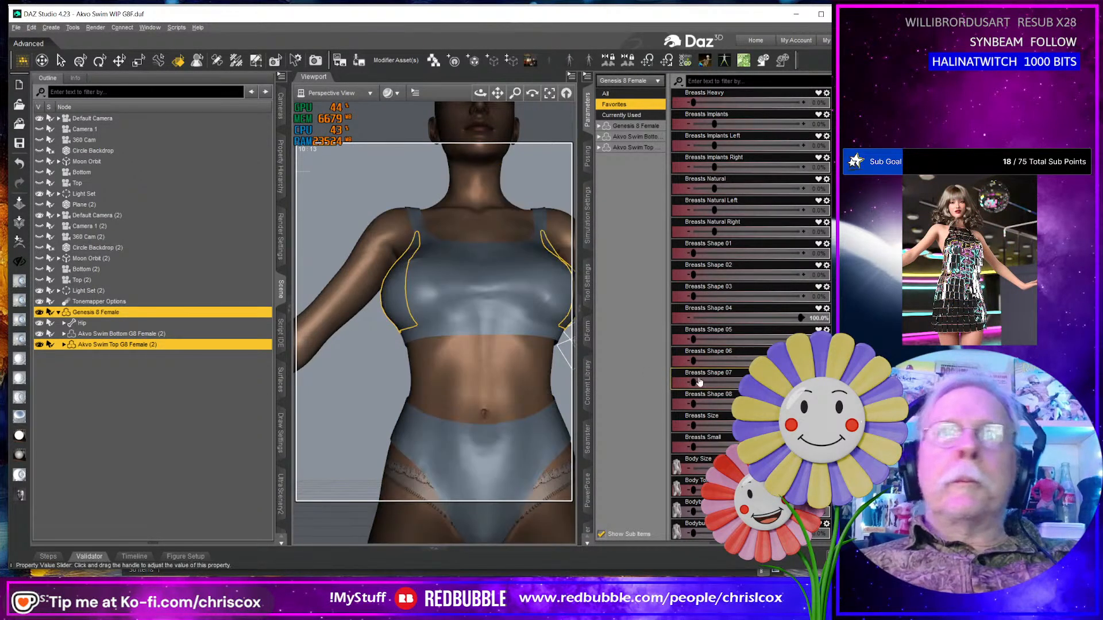
# With Breasts Shape 04 back at 0%, dial in Breasts Shape 05 and send the figure and top to ZBrush with deformations.
pyautogui.moveTo(692, 338); pyautogui.dragTo(724, 339)
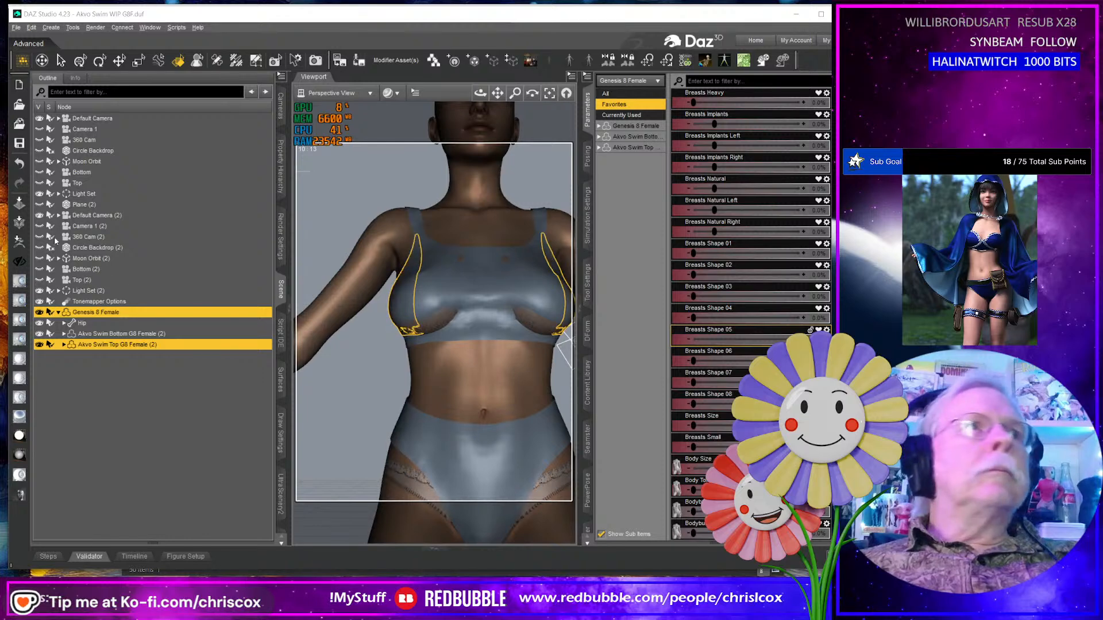
pyautogui.click(20, 242)
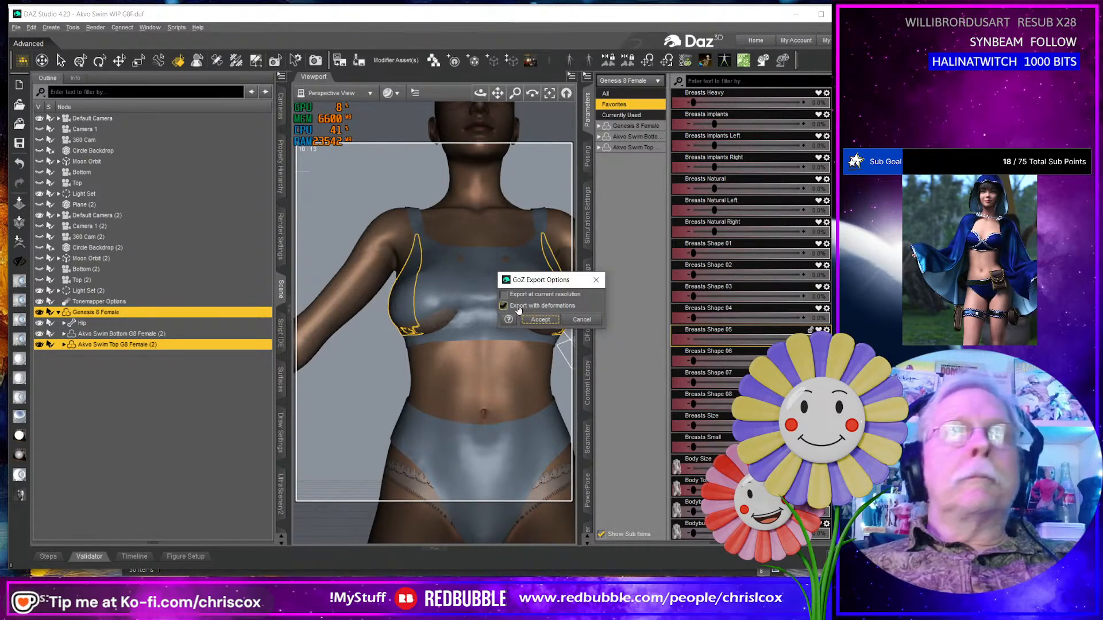
pyautogui.click(540, 319)
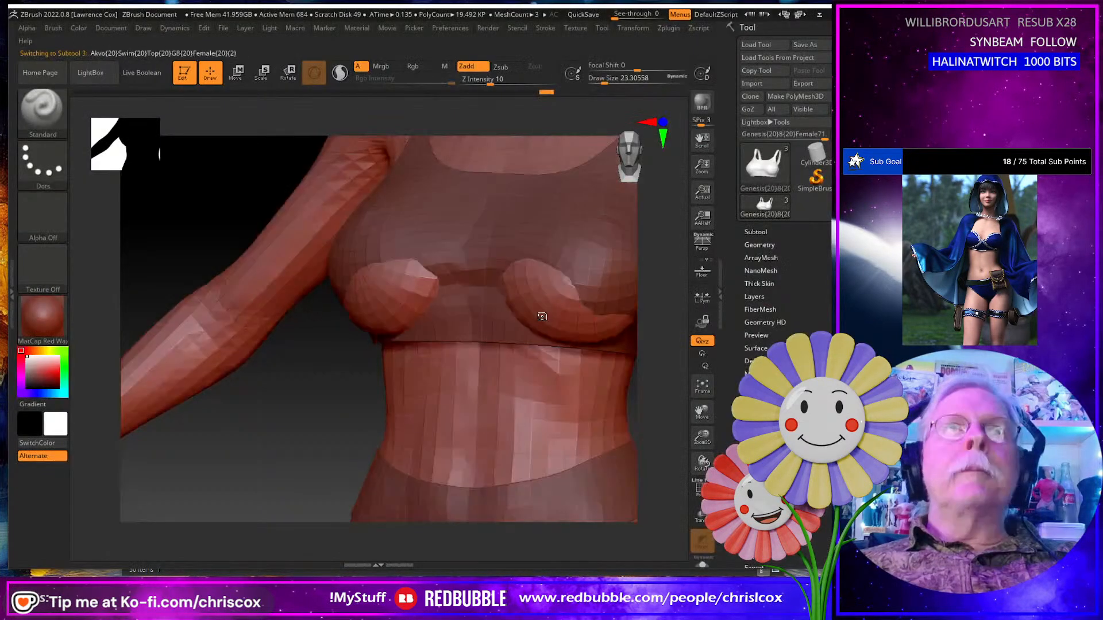
# Smooth the swim top under both breasts to cover the body poking through the fabric.
pyautogui.moveTo(467, 189); pyautogui.dragTo(544, 201)
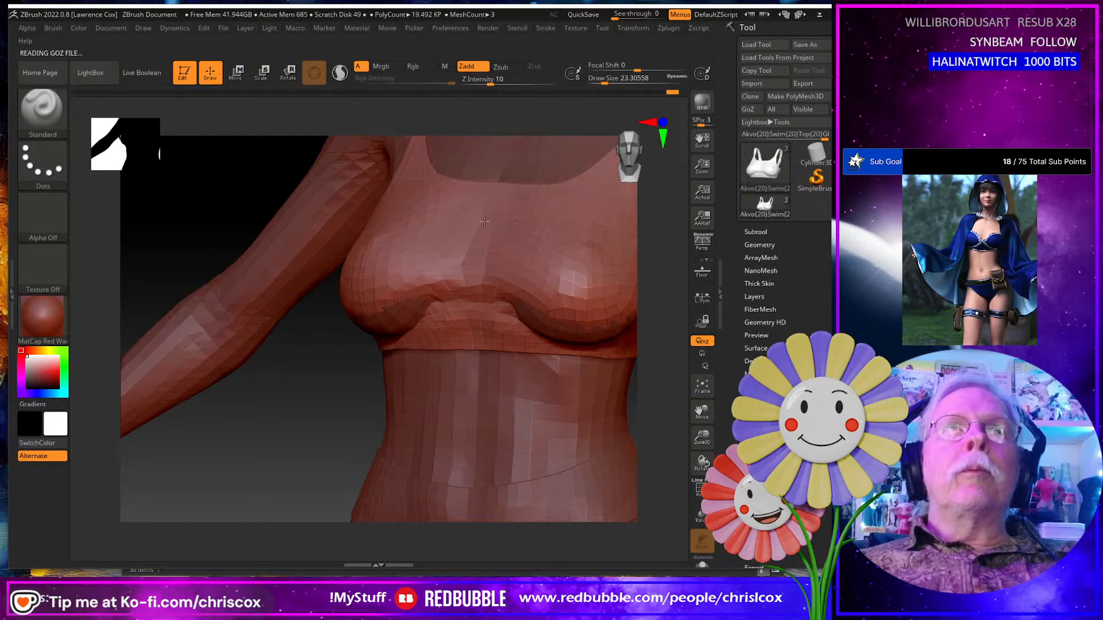
pyautogui.moveTo(333, 322); pyautogui.dragTo(418, 296, button='right')
pyautogui.moveTo(418, 295); pyautogui.dragTo(398, 303)
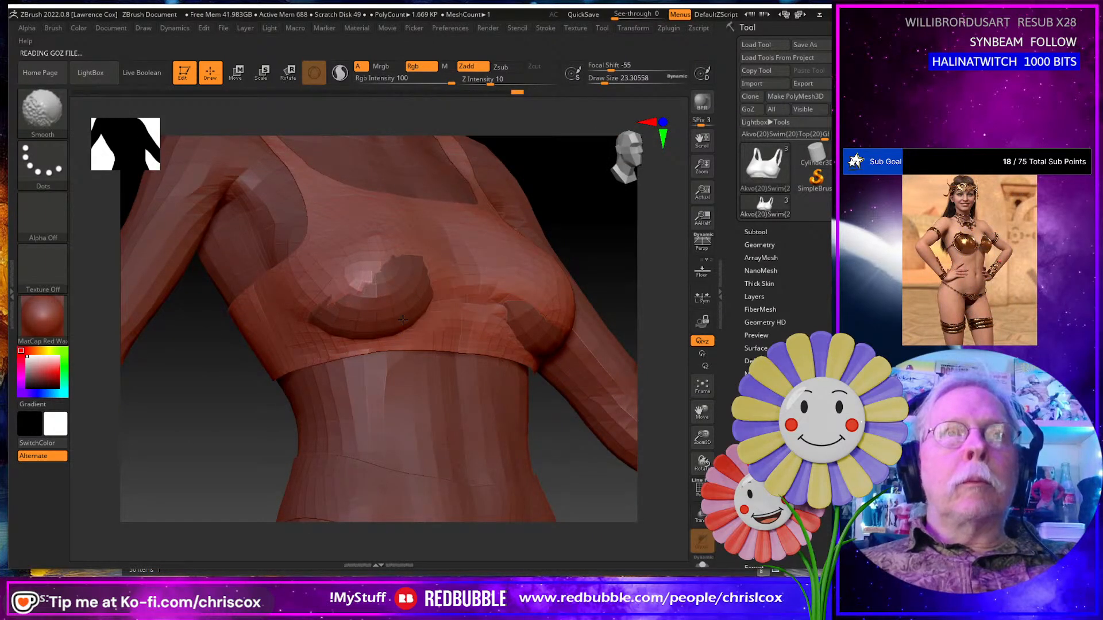
pyautogui.keyDown('shift'); pyautogui.moveTo(385, 324); pyautogui.dragTo(373, 328); pyautogui.keyUp('shift')
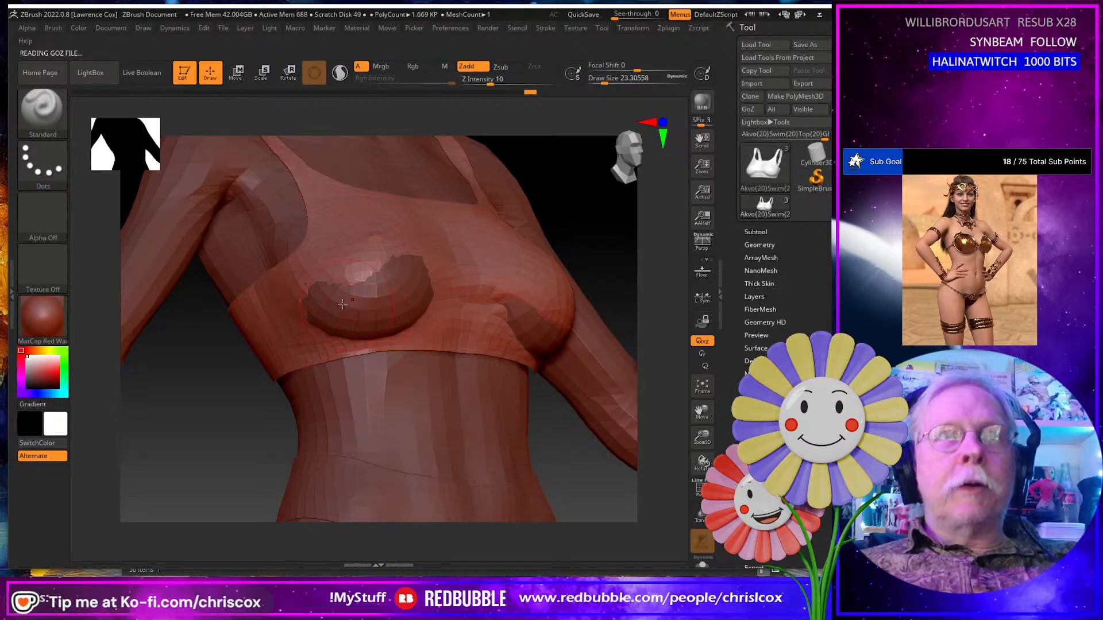
pyautogui.moveTo(385, 274)
pyautogui.mouseDown()
pyautogui.moveTo(399, 274)
pyautogui.moveTo(381, 299)
pyautogui.moveTo(324, 324)
pyautogui.mouseUp()
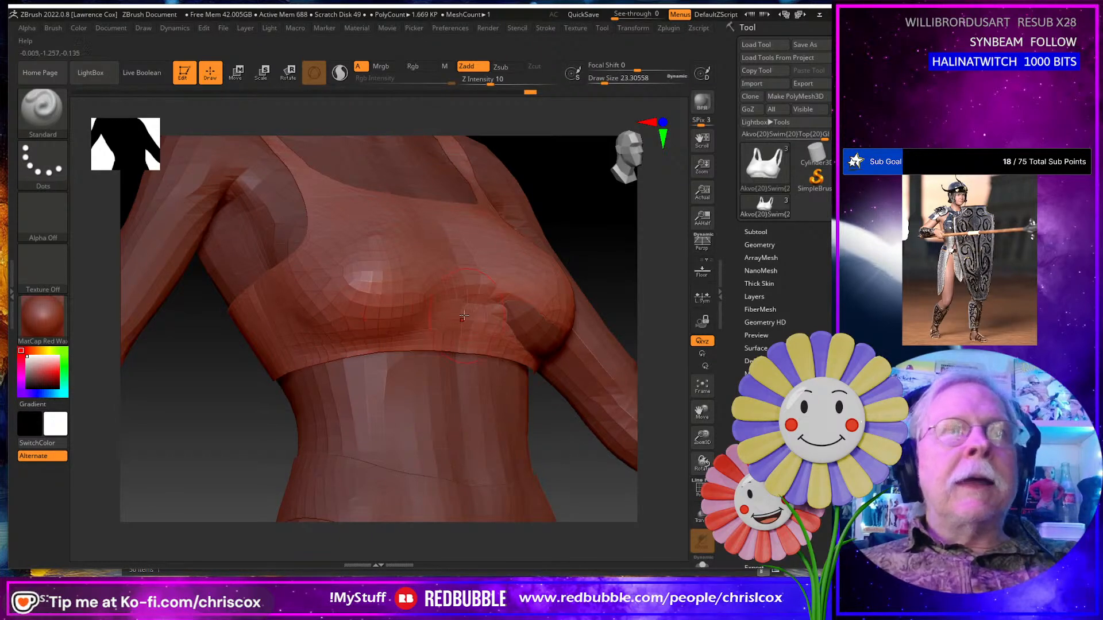
pyautogui.moveTo(460, 318)
pyautogui.mouseDown(button='right')
pyautogui.moveTo(441, 314)
pyautogui.moveTo(476, 311)
pyautogui.moveTo(298, 317)
pyautogui.moveTo(313, 309)
pyautogui.moveTo(299, 295)
pyautogui.mouseUp(button='right')
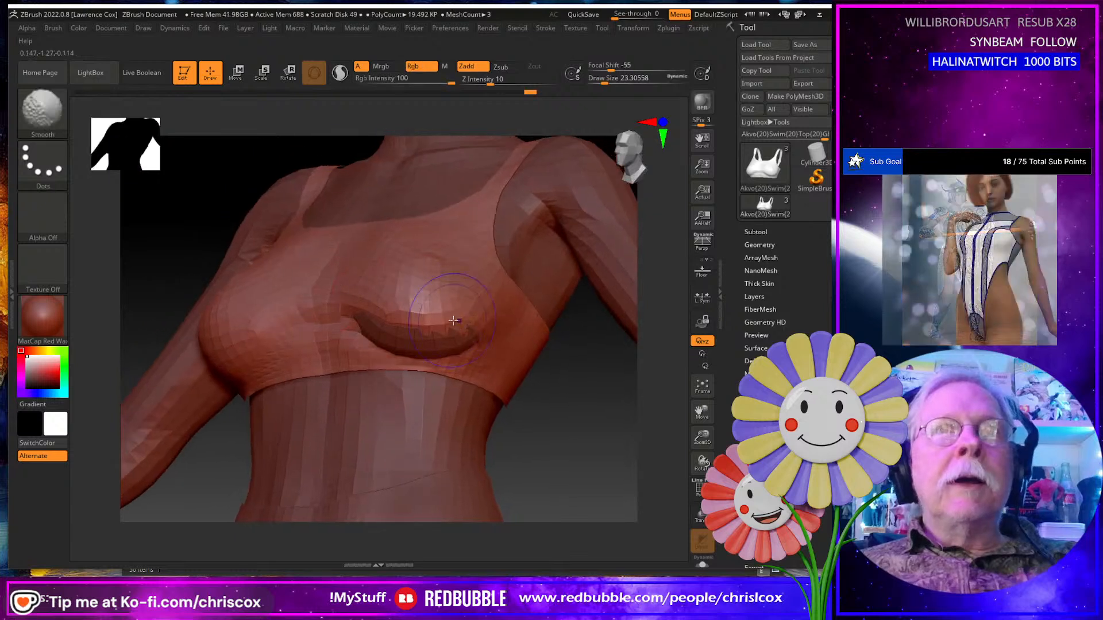
pyautogui.moveTo(457, 317)
pyautogui.keyDown('shift'); pyautogui.mouseDown()
pyautogui.moveTo(475, 332)
pyautogui.moveTo(459, 309)
pyautogui.moveTo(406, 303)
pyautogui.moveTo(362, 316)
pyautogui.moveTo(476, 360)
pyautogui.moveTo(488, 324)
pyautogui.moveTo(437, 330)
pyautogui.moveTo(465, 304)
pyautogui.moveTo(384, 295)
pyautogui.mouseUp(); pyautogui.keyUp('shift')
pyautogui.moveTo(383, 296)
pyautogui.mouseDown(button='right')
pyautogui.moveTo(415, 311)
pyautogui.moveTo(376, 314)
pyautogui.moveTo(409, 309)
pyautogui.mouseUp(button='right')
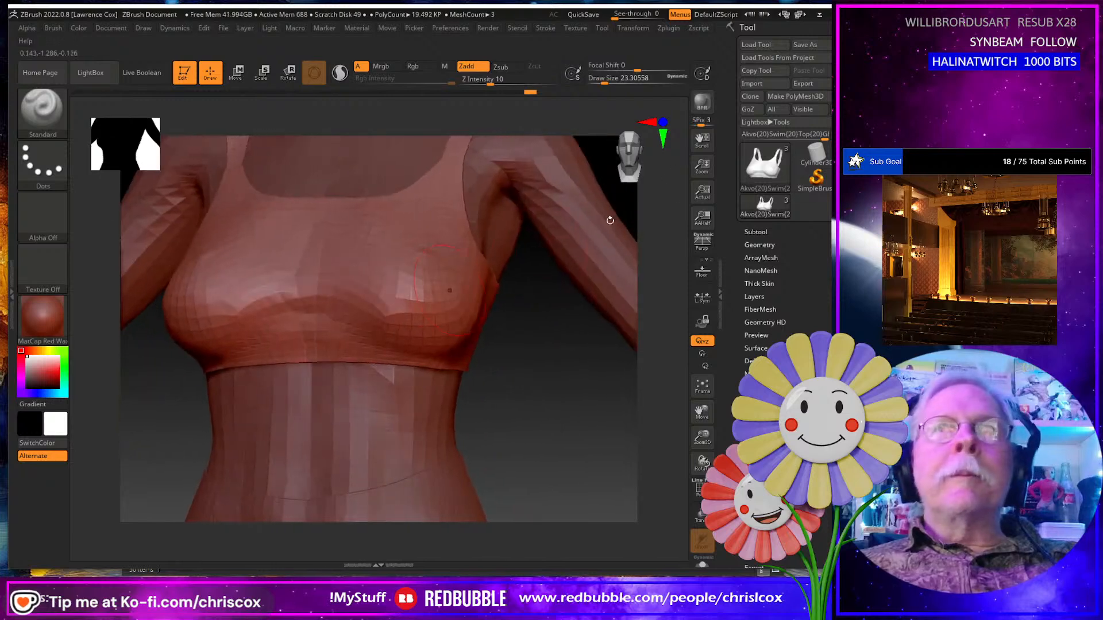
# Send the top back to DAZ Studio as the morph PBMBreastsShape05 in Morphs/ZBrush.
pyautogui.click(751, 111)
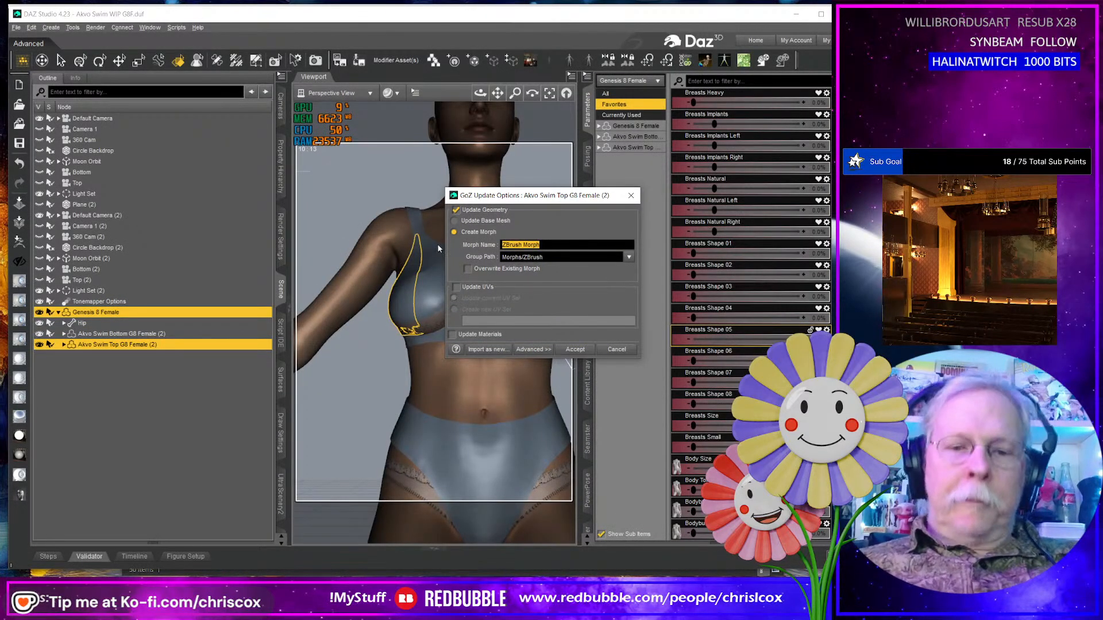
pyautogui.write('PBMBreastsShape05')
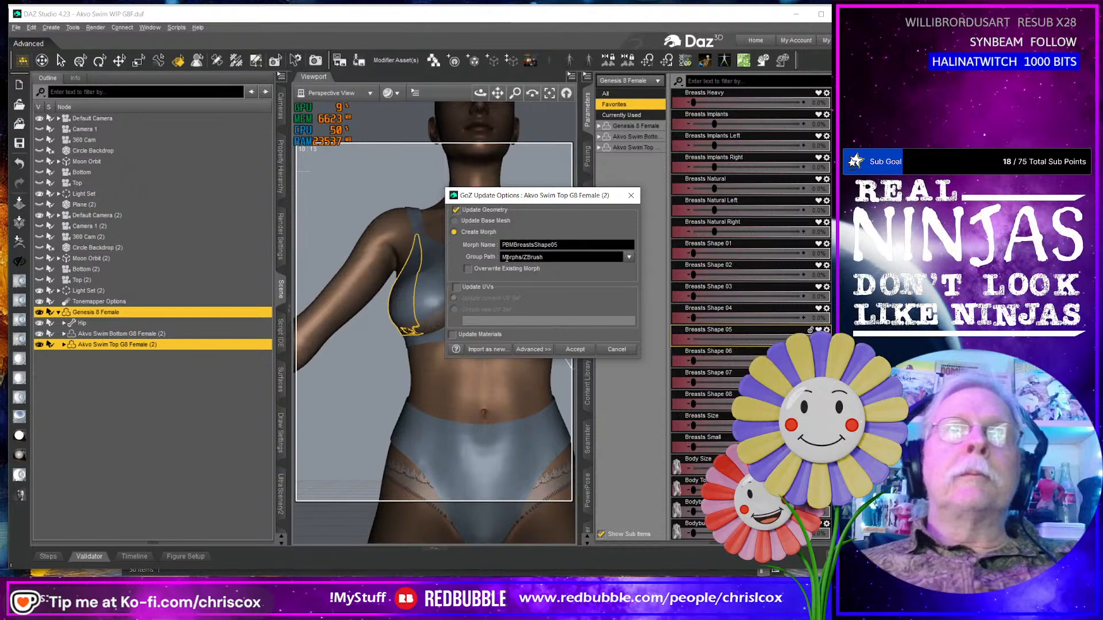
pyautogui.click(575, 350)
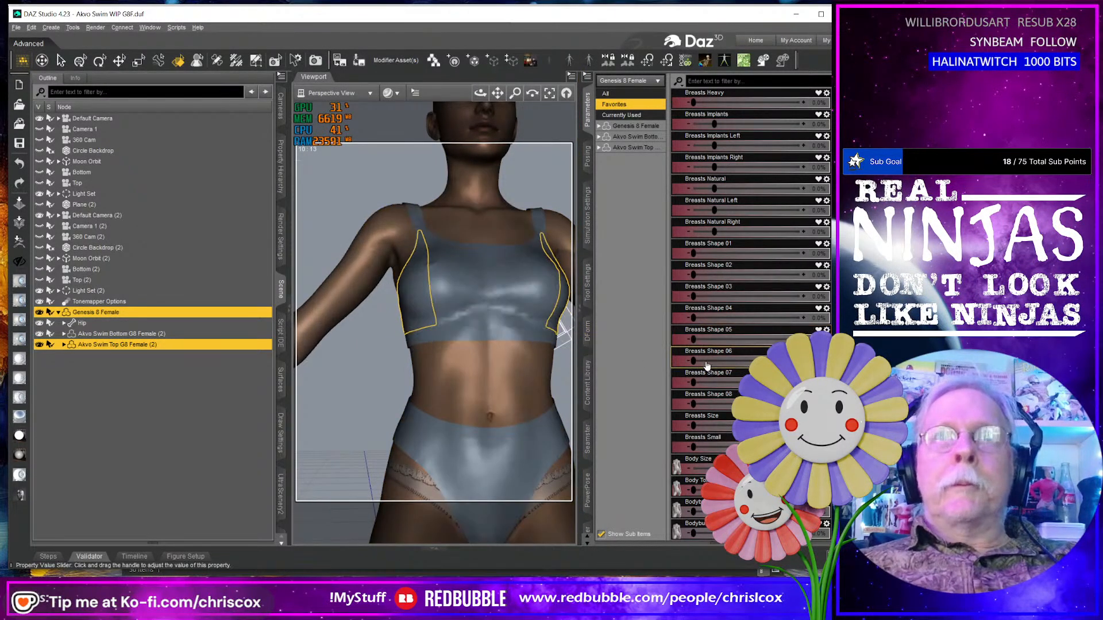
# With Breasts Shape 05 back at 0%, dial in Breasts Shape 06 and send the figure and top to ZBrush with deformations.
pyautogui.moveTo(695, 360); pyautogui.dragTo(741, 360)
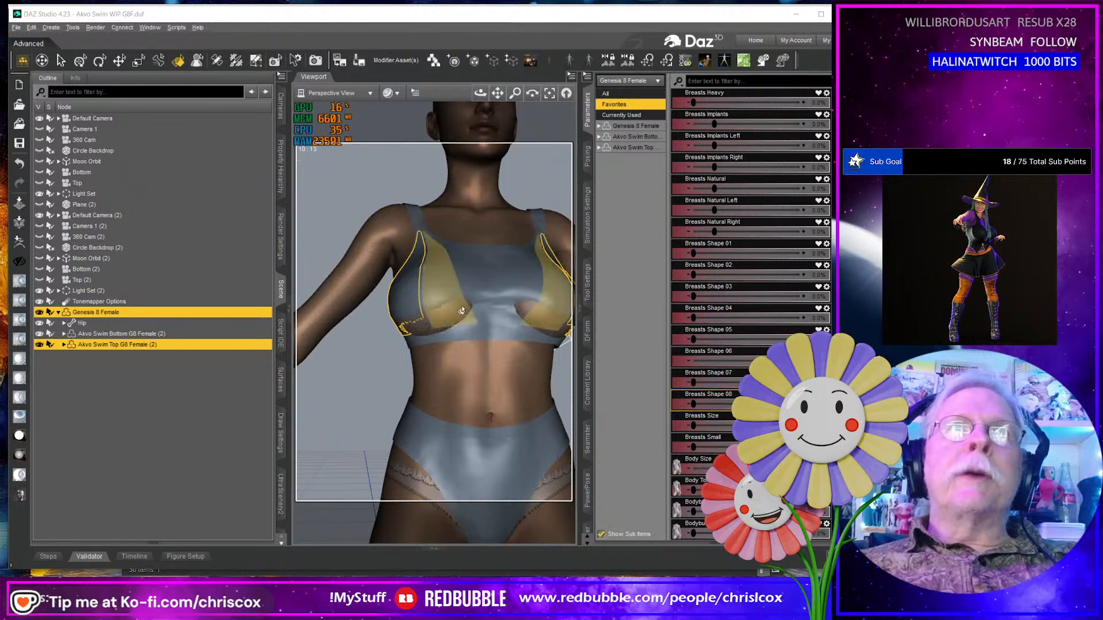
pyautogui.keyDown('alt'); pyautogui.moveTo(472, 334); pyautogui.dragTo(489, 339); pyautogui.keyUp('alt')
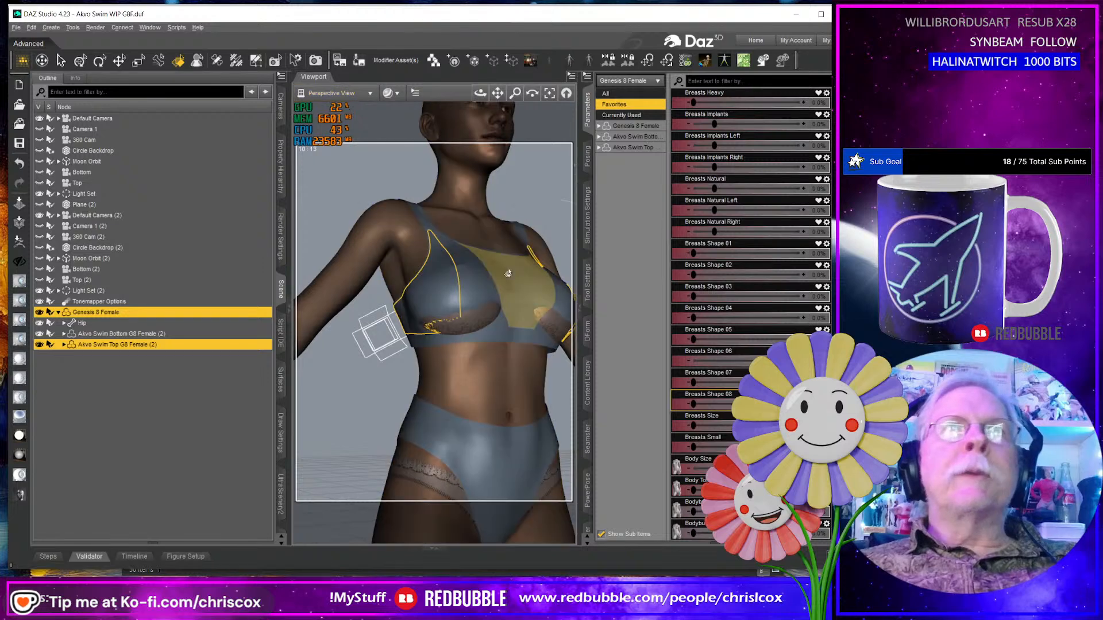
pyautogui.moveTo(528, 332); pyautogui.dragTo(519, 315, button='middle')
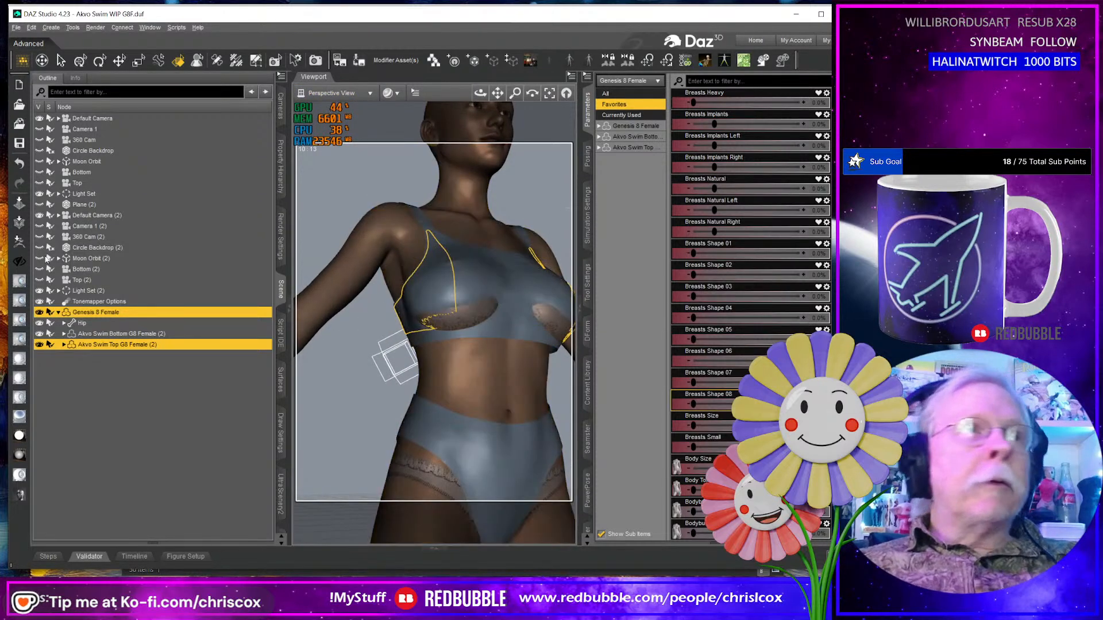
pyautogui.click(23, 245)
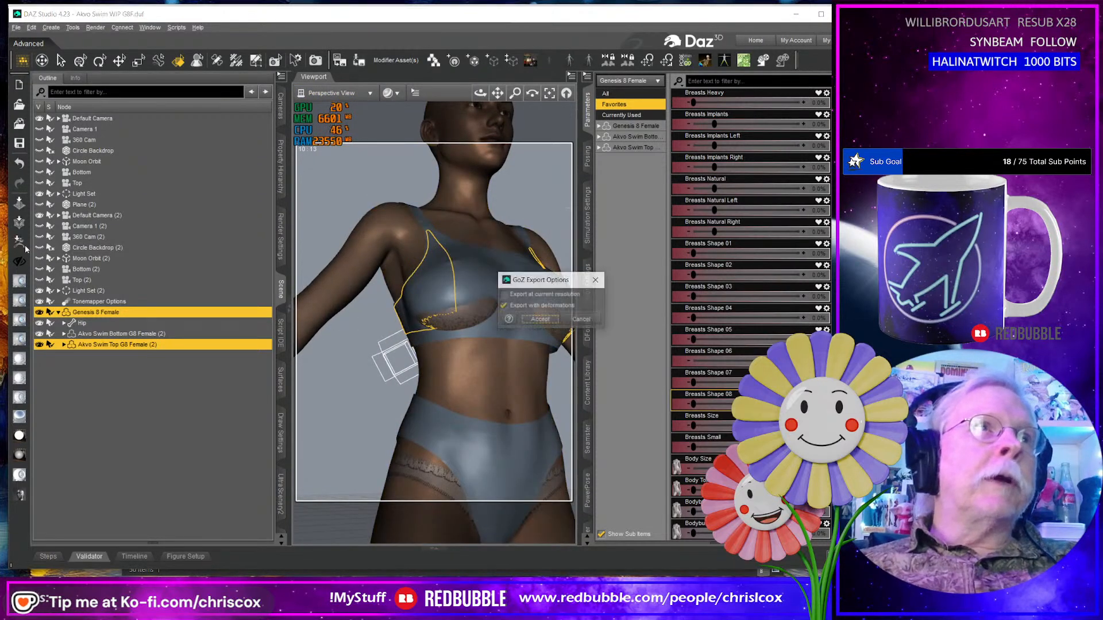
pyautogui.click(543, 320)
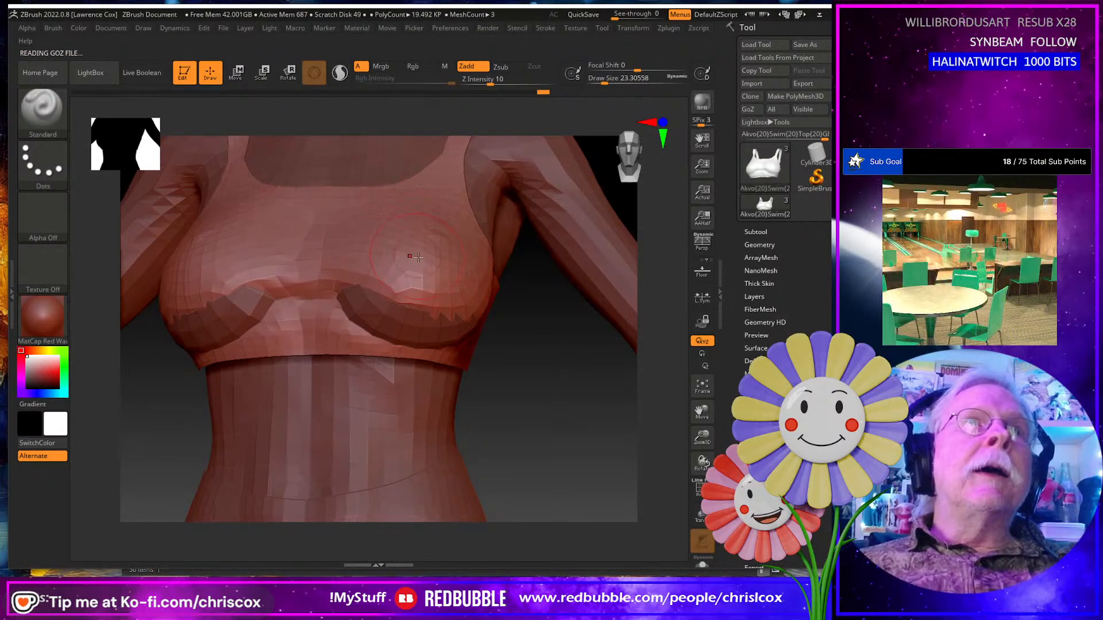
# Smooth the swim top beneath the figure's left breast and along its inner fold to cover the exposed body.
pyautogui.moveTo(357, 195)
pyautogui.mouseDown(button='right')
pyautogui.moveTo(394, 235)
pyautogui.moveTo(373, 310)
pyautogui.mouseUp(button='right')
pyautogui.press('shift')
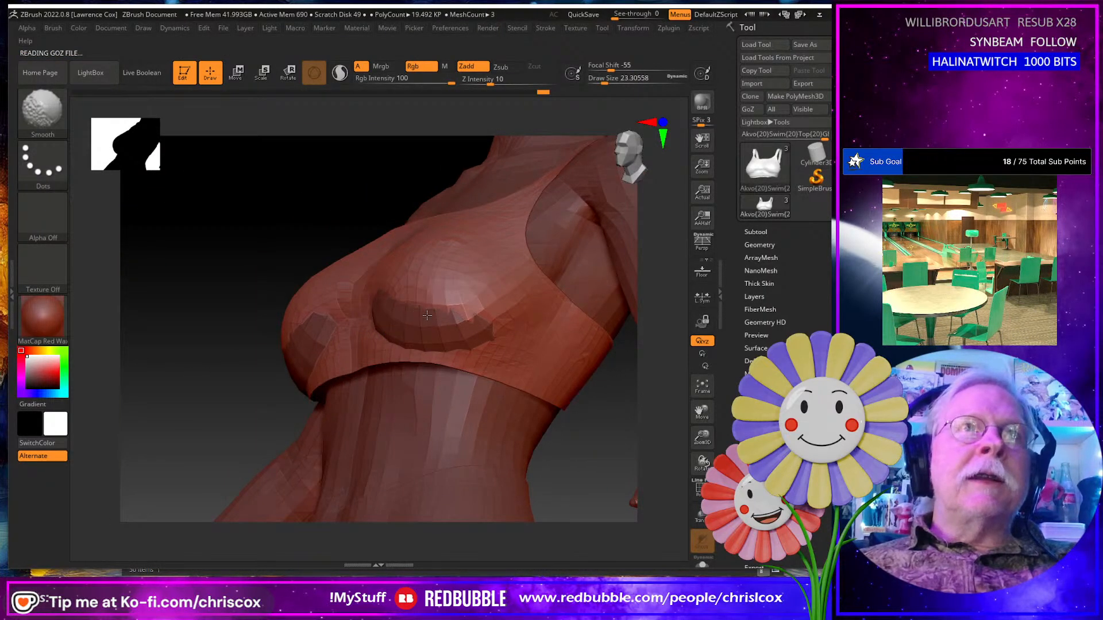
pyautogui.moveTo(427, 315)
pyautogui.keyDown('shift'); pyautogui.mouseDown()
pyautogui.moveTo(448, 305)
pyautogui.moveTo(465, 330)
pyautogui.mouseUp(); pyautogui.keyUp('shift')
pyautogui.moveTo(370, 298)
pyautogui.keyDown('shift'); pyautogui.mouseDown()
pyautogui.moveTo(424, 280)
pyautogui.moveTo(476, 328)
pyautogui.moveTo(492, 301)
pyautogui.moveTo(430, 284)
pyautogui.moveTo(428, 331)
pyautogui.mouseUp(); pyautogui.keyUp('shift')
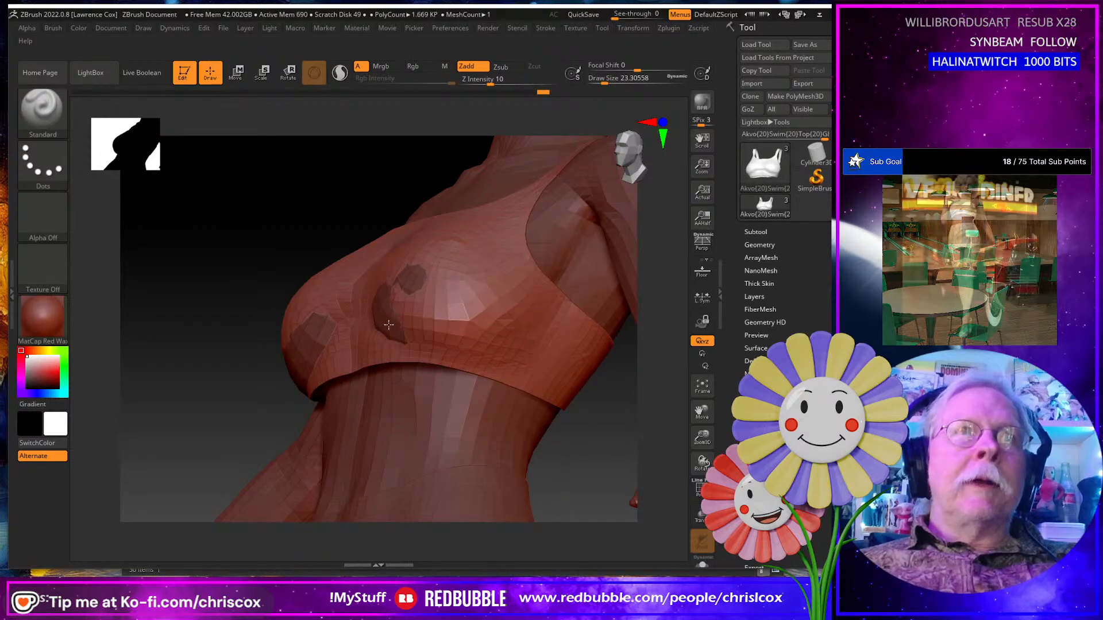
pyautogui.moveTo(361, 325); pyautogui.dragTo(407, 330, button='right')
pyautogui.moveTo(363, 316)
pyautogui.keyDown('shift'); pyautogui.mouseDown()
pyautogui.moveTo(379, 304)
pyautogui.moveTo(388, 318)
pyautogui.mouseUp(); pyautogui.keyUp('shift')
pyautogui.moveTo(423, 281)
pyautogui.mouseDown()
pyautogui.moveTo(433, 273)
pyautogui.moveTo(431, 282)
pyautogui.mouseUp()
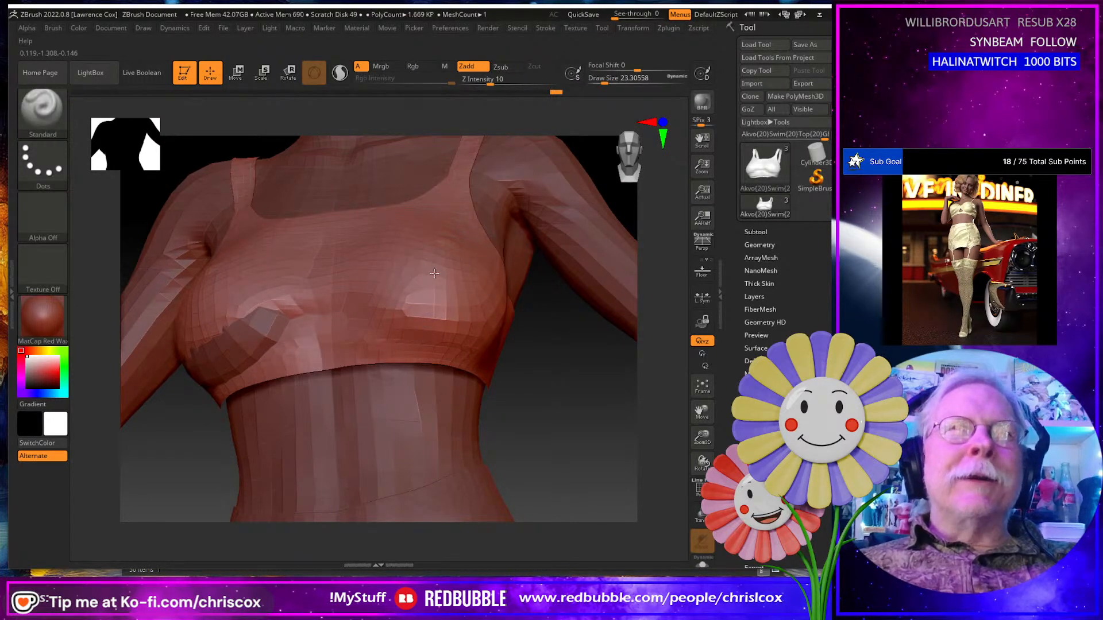
# Smooth the swim top beneath the figure's right breast and into the center fold until the body is covered.
pyautogui.moveTo(301, 315); pyautogui.dragTo(535, 303, button='right')
pyautogui.moveTo(468, 310)
pyautogui.keyDown('shift'); pyautogui.mouseDown()
pyautogui.moveTo(445, 320)
pyautogui.moveTo(451, 329)
pyautogui.moveTo(426, 305)
pyautogui.mouseUp(); pyautogui.keyUp('shift')
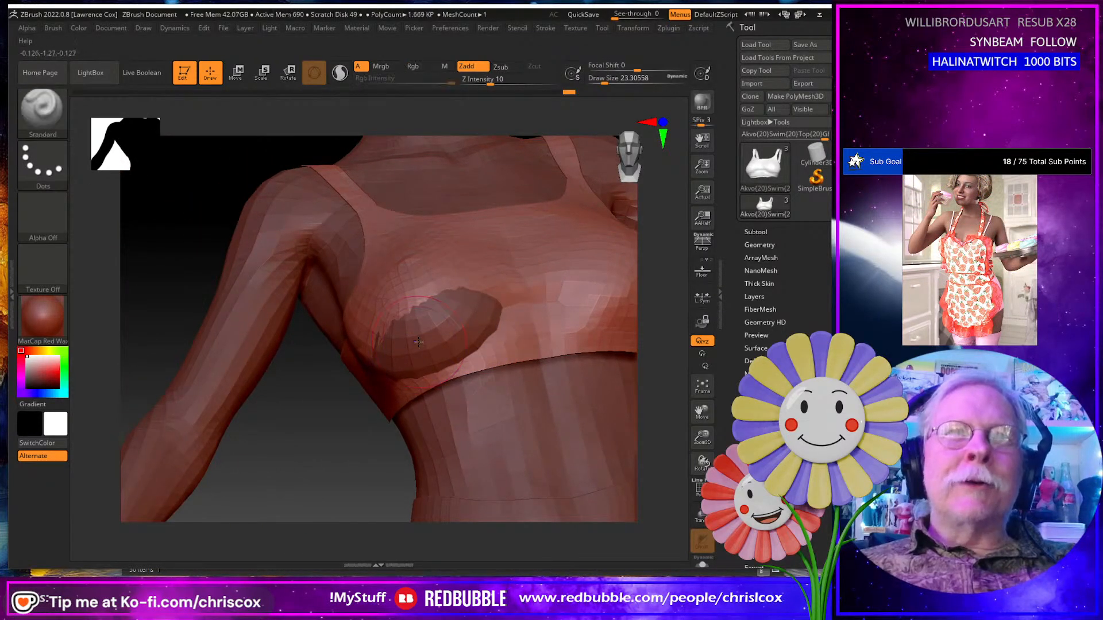
pyautogui.moveTo(373, 313); pyautogui.dragTo(480, 319, button='right')
pyautogui.moveTo(392, 329)
pyautogui.keyDown('shift'); pyautogui.mouseDown()
pyautogui.moveTo(388, 340)
pyautogui.moveTo(402, 337)
pyautogui.moveTo(375, 332)
pyautogui.moveTo(390, 325)
pyautogui.moveTo(370, 364)
pyautogui.moveTo(448, 352)
pyautogui.moveTo(405, 366)
pyautogui.moveTo(407, 355)
pyautogui.mouseUp(); pyautogui.keyUp('shift')
pyautogui.moveTo(468, 353); pyautogui.dragTo(384, 350, button='right')
pyautogui.moveTo(403, 349)
pyautogui.keyDown('shift'); pyautogui.mouseDown()
pyautogui.moveTo(422, 363)
pyautogui.moveTo(485, 342)
pyautogui.moveTo(407, 341)
pyautogui.moveTo(459, 307)
pyautogui.moveTo(469, 322)
pyautogui.mouseUp(); pyautogui.keyUp('shift')
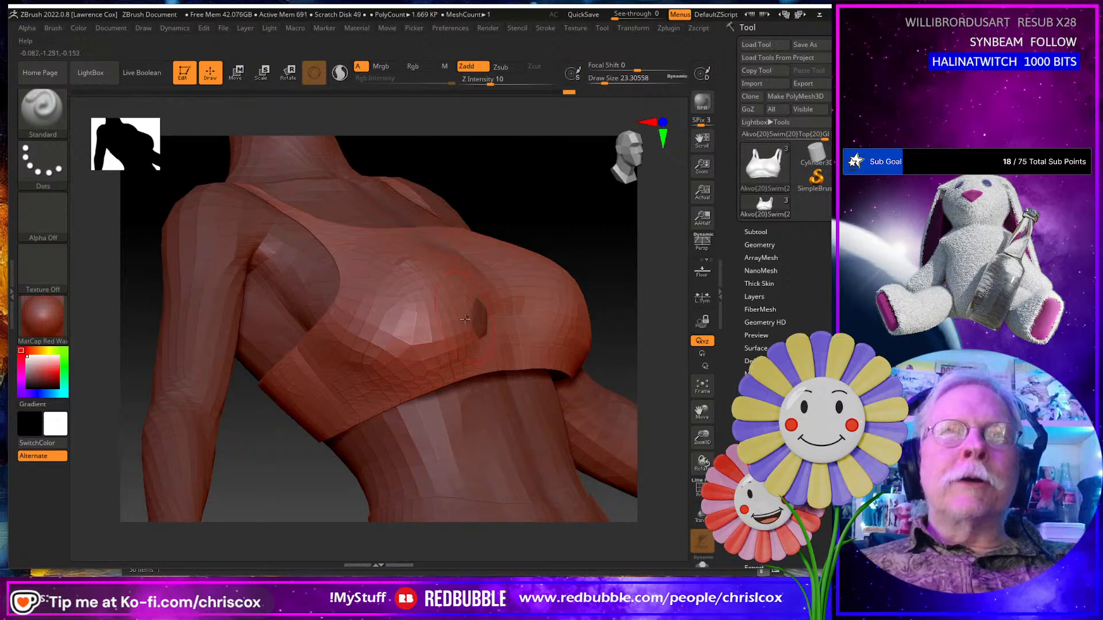
pyautogui.moveTo(505, 336); pyautogui.dragTo(457, 336, button='right')
pyautogui.moveTo(462, 331)
pyautogui.keyDown('shift'); pyautogui.mouseDown()
pyautogui.moveTo(485, 315)
pyautogui.moveTo(506, 321)
pyautogui.mouseUp(); pyautogui.keyUp('shift')
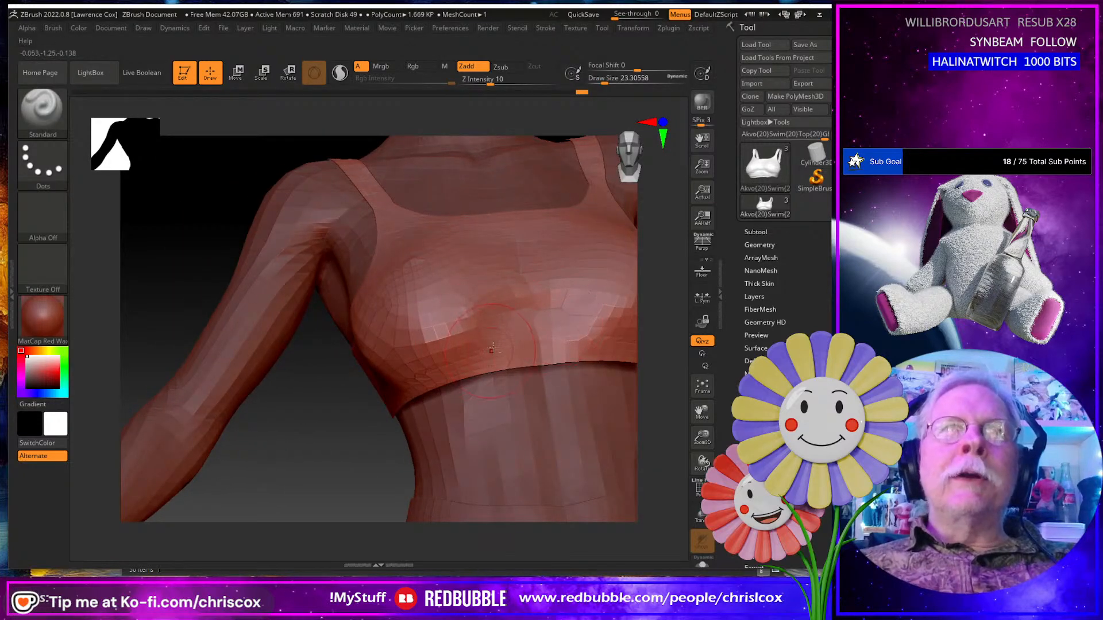
pyautogui.moveTo(553, 321)
pyautogui.mouseDown(button='right')
pyautogui.moveTo(392, 347)
pyautogui.moveTo(411, 333)
pyautogui.mouseUp(button='right')
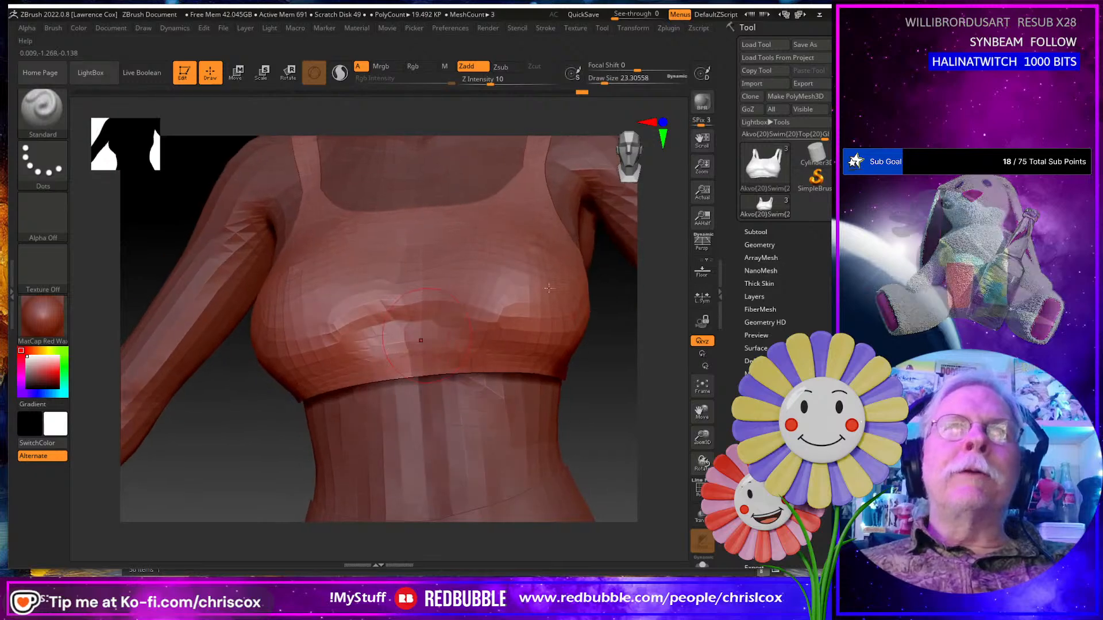
# Send the top back to DAZ Studio as the morph PBMBreastsShape06 in Morphs/ZBrush.
pyautogui.click(753, 109)
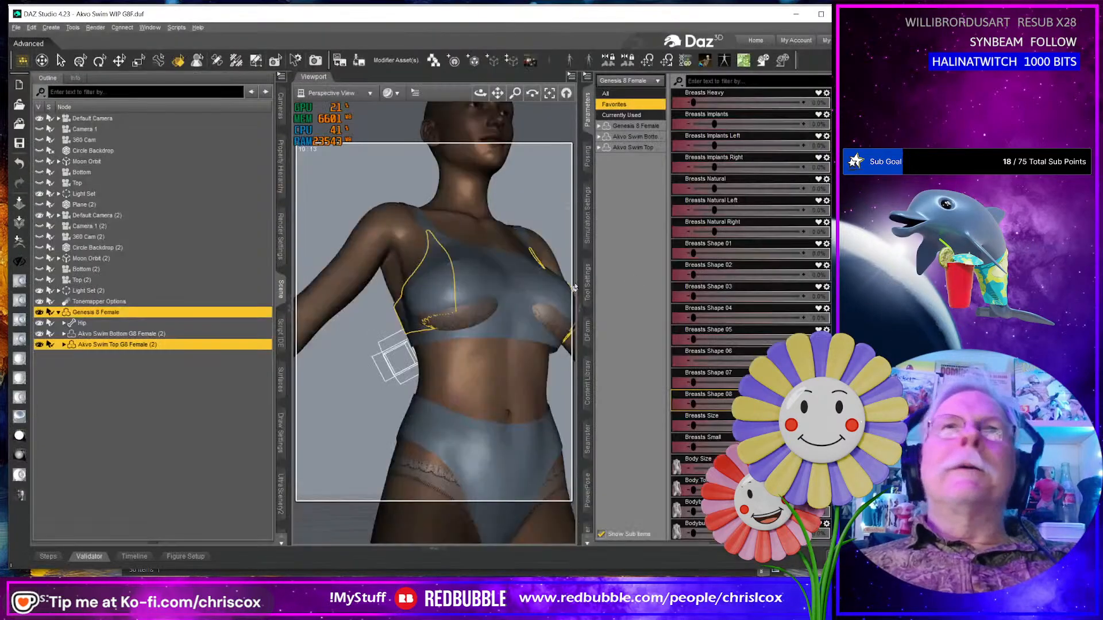
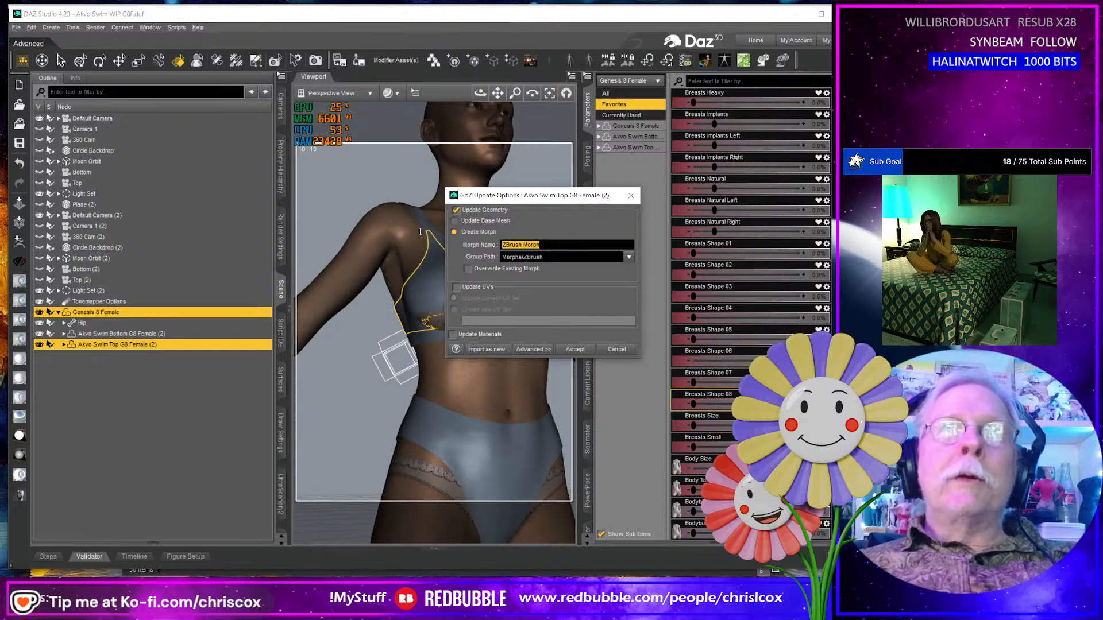
pyautogui.write('PBMBreastsShape06')
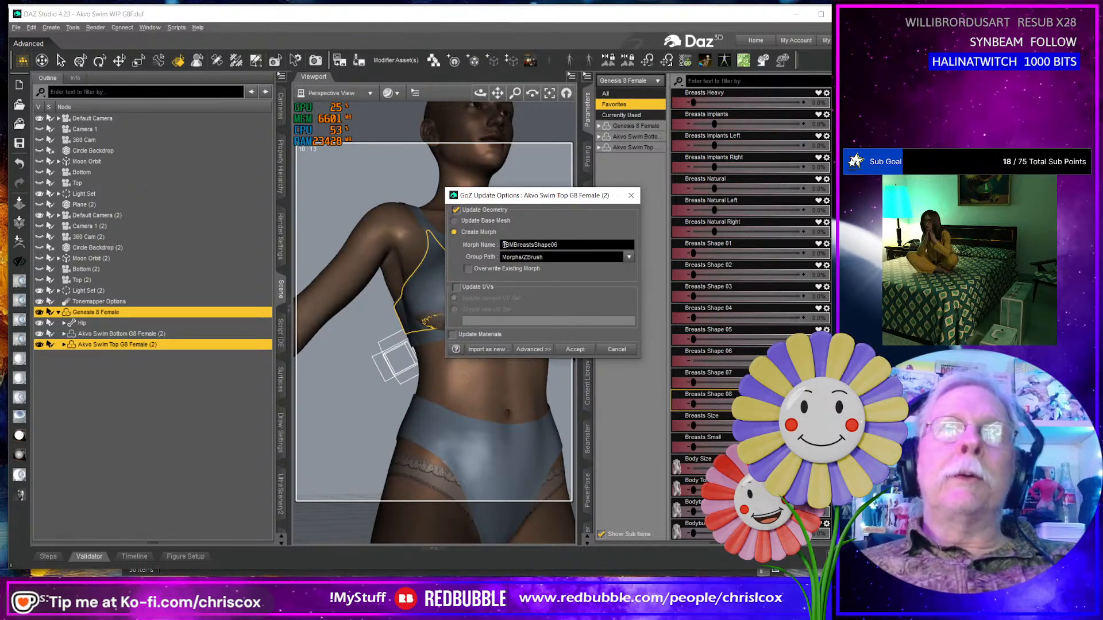
pyautogui.click(575, 349)
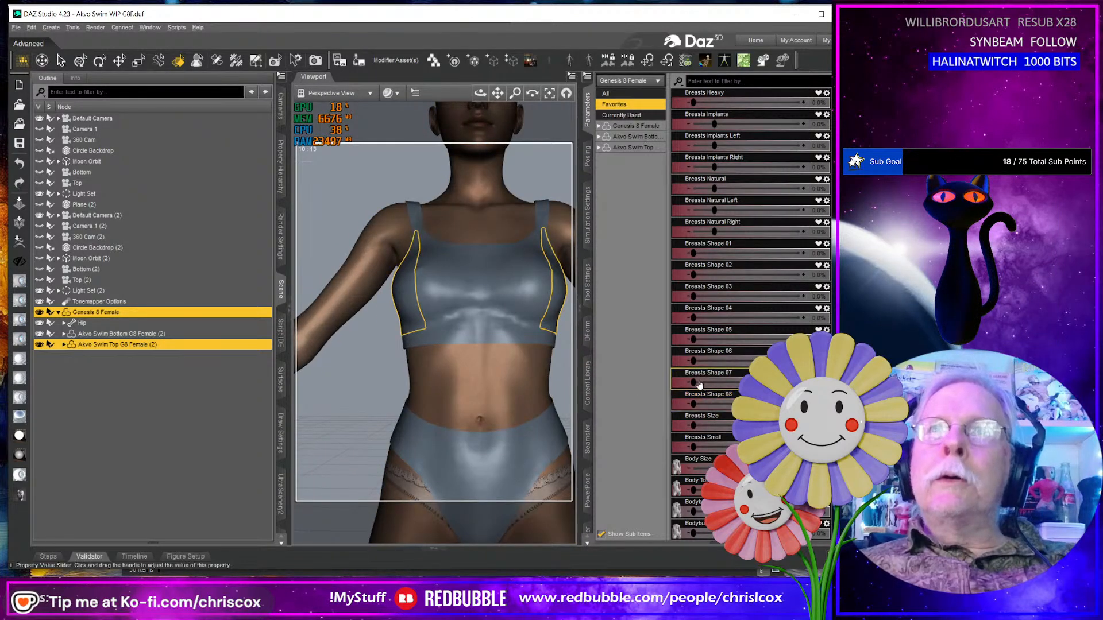
# Dial in the Breasts Shape 07 morph on the Genesis 8 Female figure.
pyautogui.moveTo(693, 381); pyautogui.dragTo(801, 382)
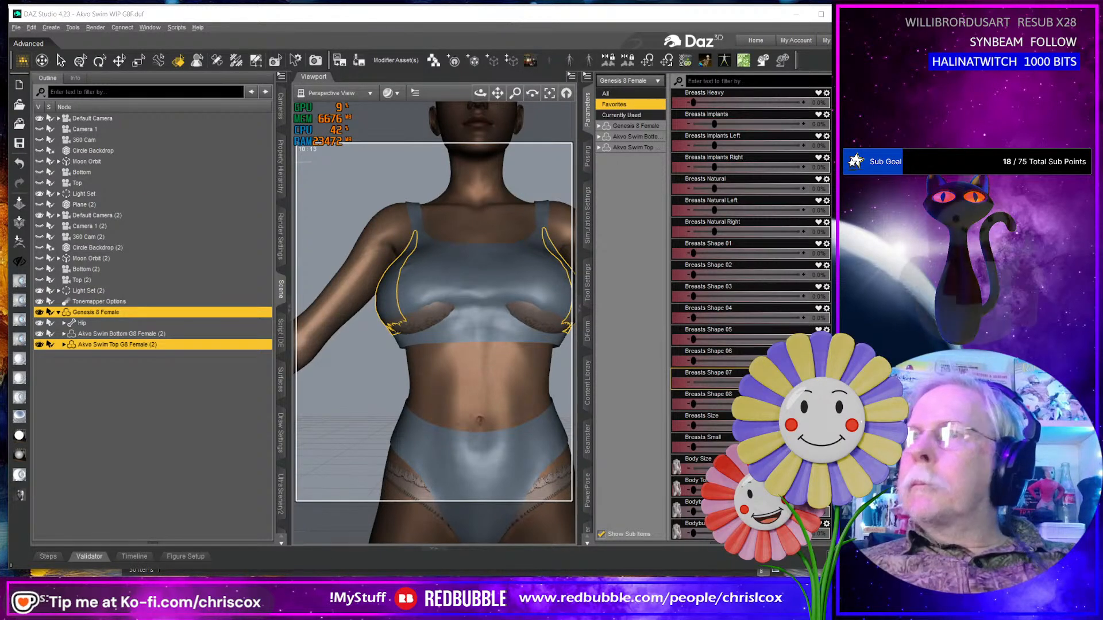
# Send Genesis 8 Female and the Akvo Swim Top from DAZ Studio to ZBrush through GoZ.
pyautogui.click(21, 259)
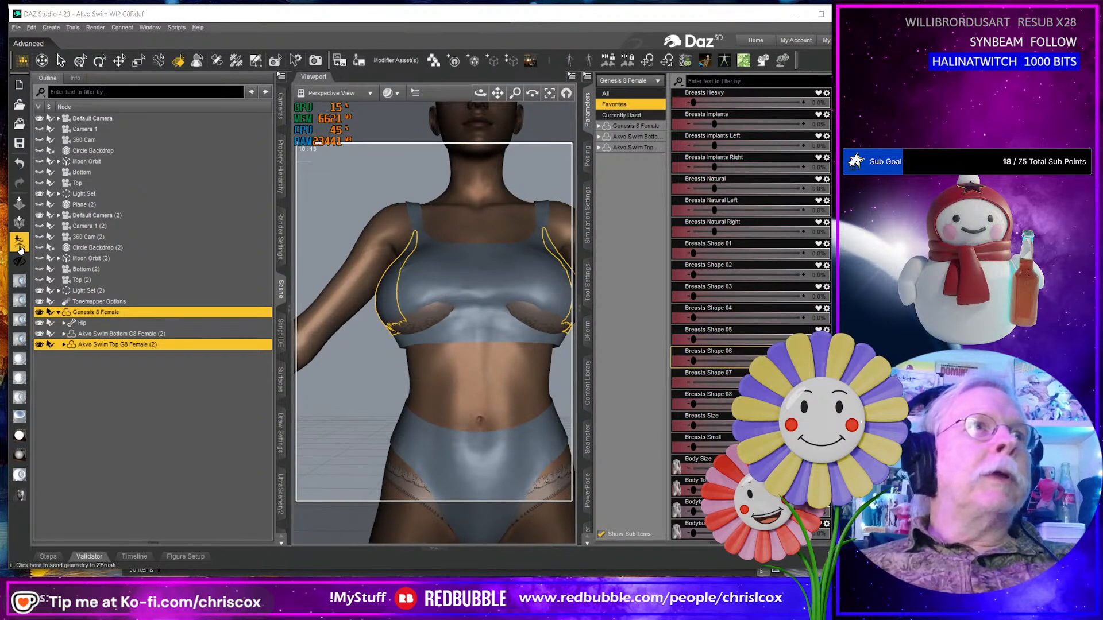
pyautogui.click(540, 320)
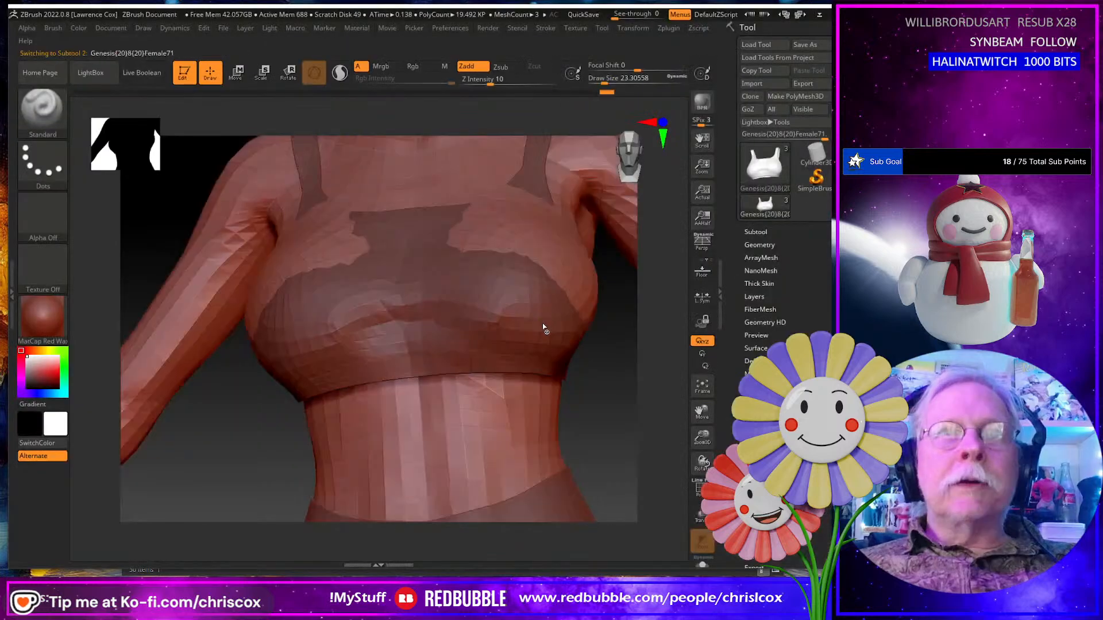
pyautogui.moveTo(515, 323)
pyautogui.mouseDown(button='right')
pyautogui.moveTo(543, 311)
pyautogui.moveTo(501, 319)
pyautogui.mouseUp(button='right')
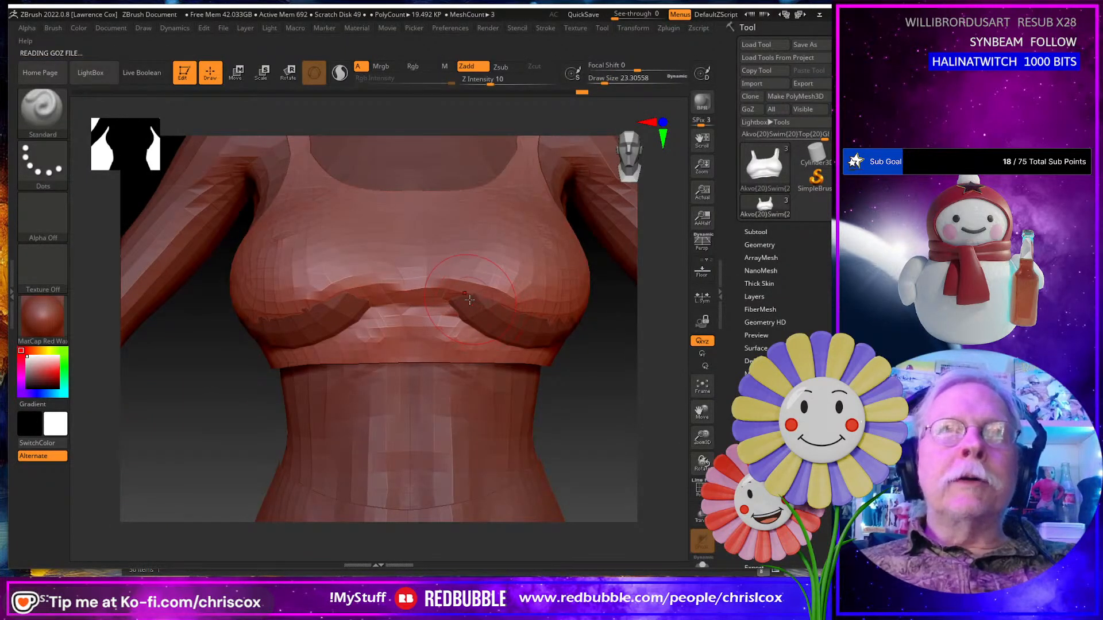
# Smooth the swim top under the figure's left breast so the fabric covers the body poking through.
pyautogui.moveTo(469, 300)
pyautogui.keyDown('shift'); pyautogui.mouseDown()
pyautogui.moveTo(460, 308)
pyautogui.moveTo(495, 292)
pyautogui.moveTo(436, 290)
pyautogui.mouseUp(); pyautogui.keyUp('shift')
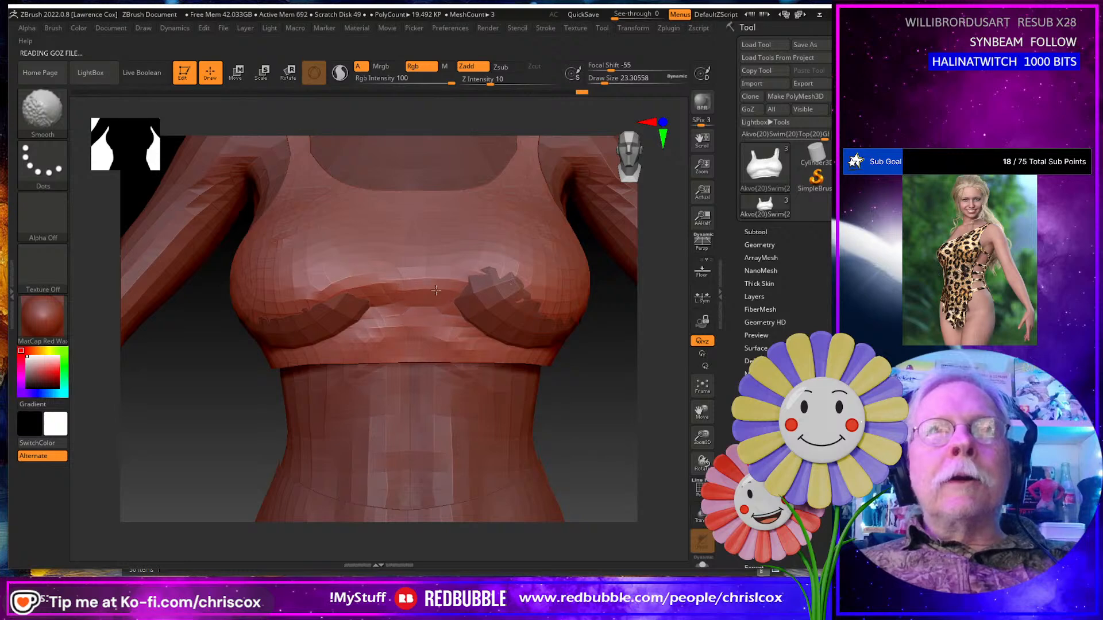
pyautogui.moveTo(397, 282); pyautogui.dragTo(597, 306, button='right')
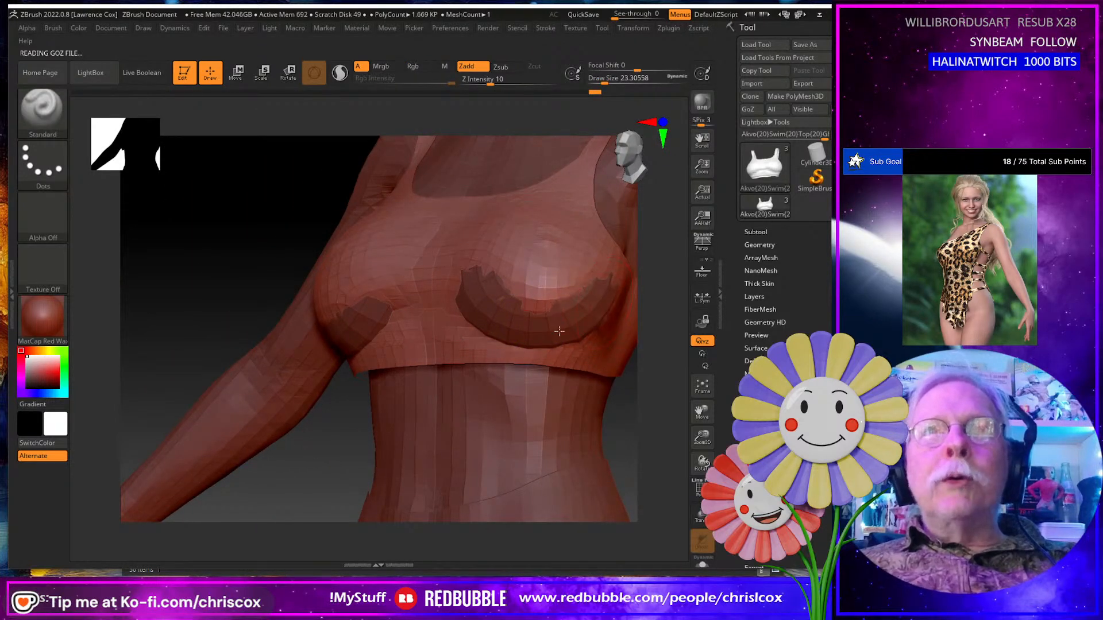
pyautogui.moveTo(559, 331)
pyautogui.mouseDown()
pyautogui.moveTo(591, 301)
pyautogui.moveTo(537, 336)
pyautogui.moveTo(491, 290)
pyautogui.moveTo(493, 319)
pyautogui.mouseUp()
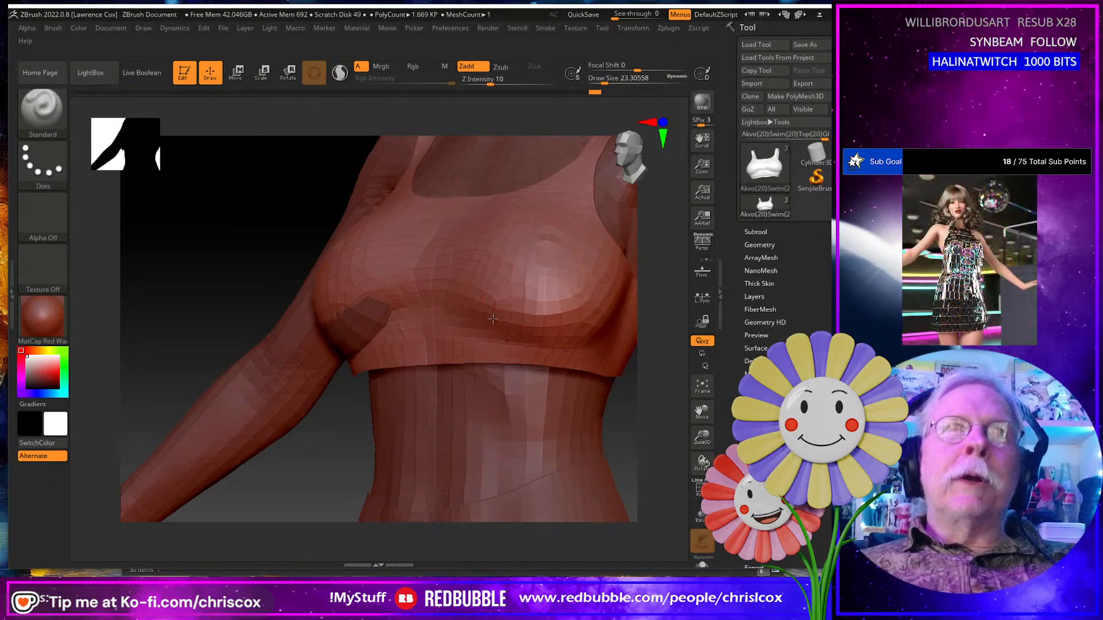
# Smooth the swim top beneath and beside the figure's right breast so the fabric covers the exposed skin.
pyautogui.moveTo(488, 339); pyautogui.dragTo(580, 333, button='right')
pyautogui.keyDown('shift'); pyautogui.moveTo(324, 292); pyautogui.dragTo(286, 300); pyautogui.keyUp('shift')
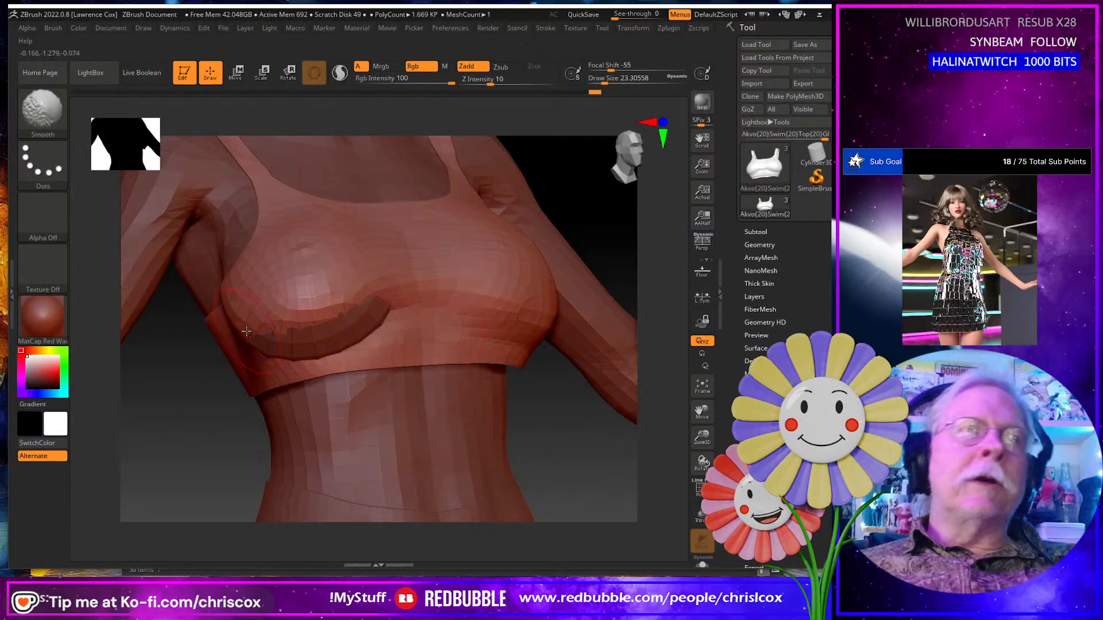
pyautogui.moveTo(207, 313); pyautogui.dragTo(283, 320, button='right')
pyautogui.keyDown('shift'); pyautogui.moveTo(247, 317); pyautogui.dragTo(266, 333); pyautogui.keyUp('shift')
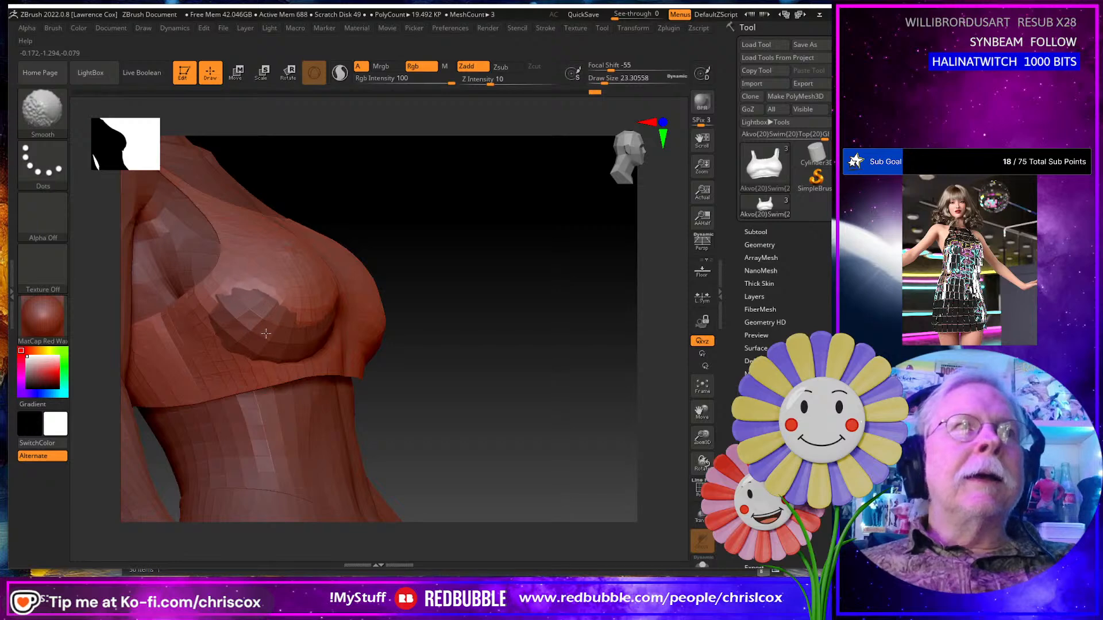
pyautogui.moveTo(262, 326); pyautogui.dragTo(297, 317, button='right')
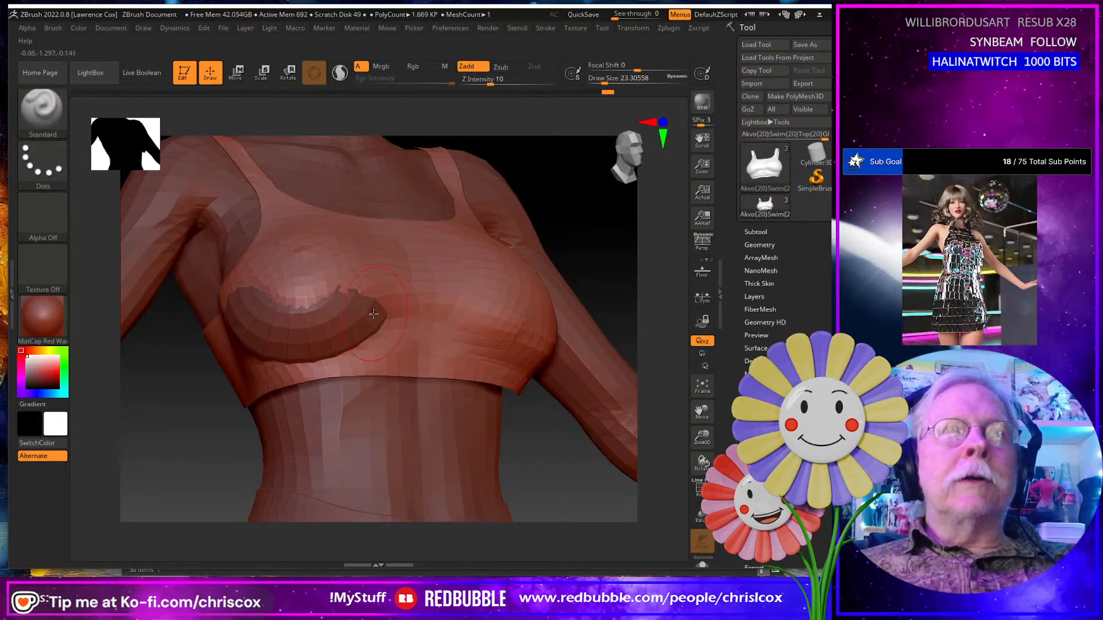
pyautogui.moveTo(374, 315); pyautogui.dragTo(356, 312, button='right')
pyautogui.keyDown('shift'); pyautogui.moveTo(371, 321); pyautogui.dragTo(320, 340); pyautogui.keyUp('shift')
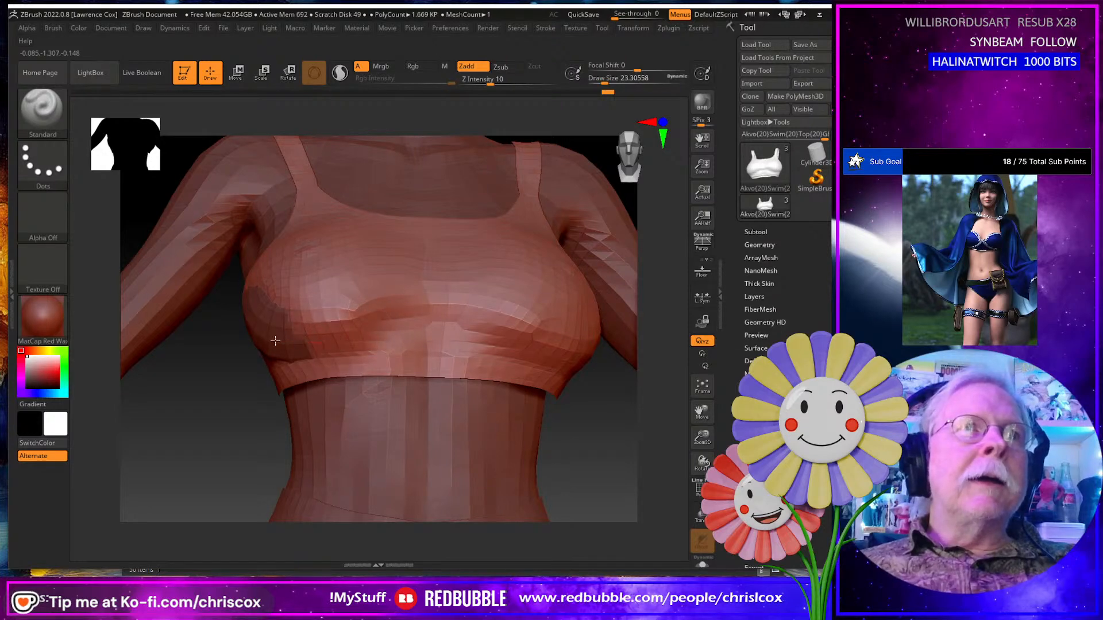
pyautogui.moveTo(299, 333); pyautogui.dragTo(266, 338, button='right')
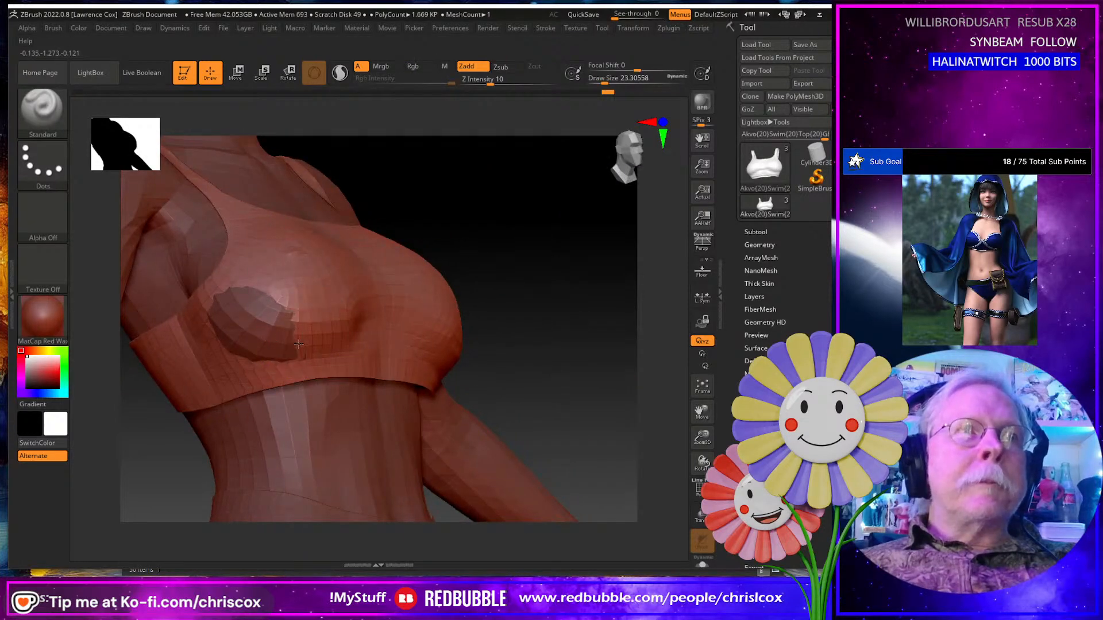
pyautogui.moveTo(233, 338)
pyautogui.keyDown('shift'); pyautogui.mouseDown()
pyautogui.moveTo(274, 325)
pyautogui.moveTo(247, 315)
pyautogui.moveTo(254, 322)
pyautogui.mouseUp(); pyautogui.keyUp('shift')
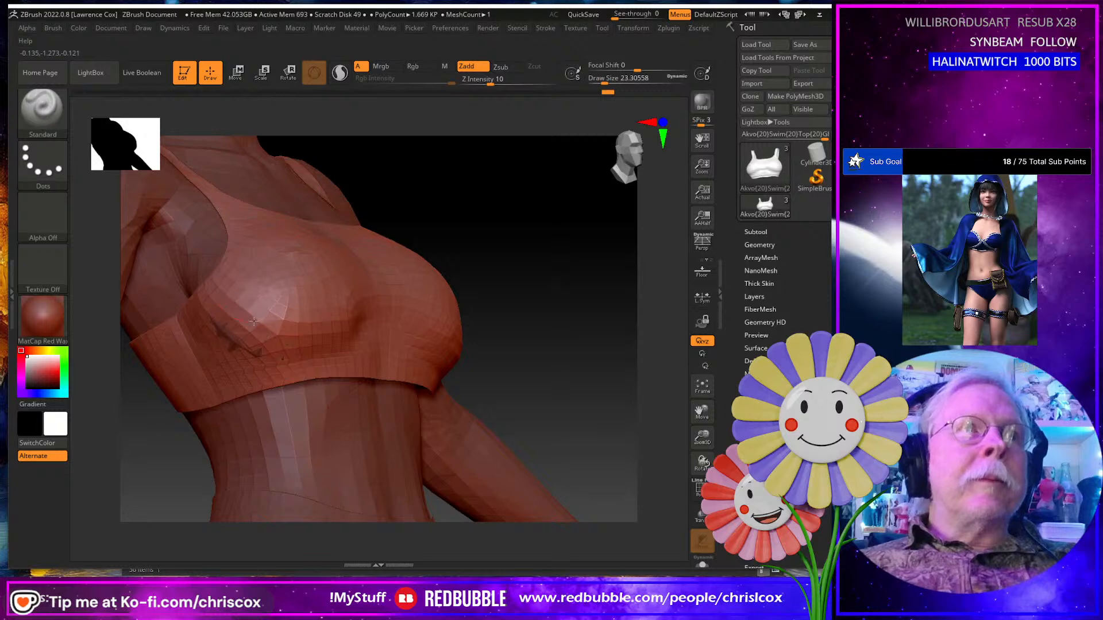
# Send the swim top back to DAZ Studio as morph PBMBreastsShape07, overwriting the existing morph.
pyautogui.moveTo(244, 339); pyautogui.dragTo(342, 355, button='right')
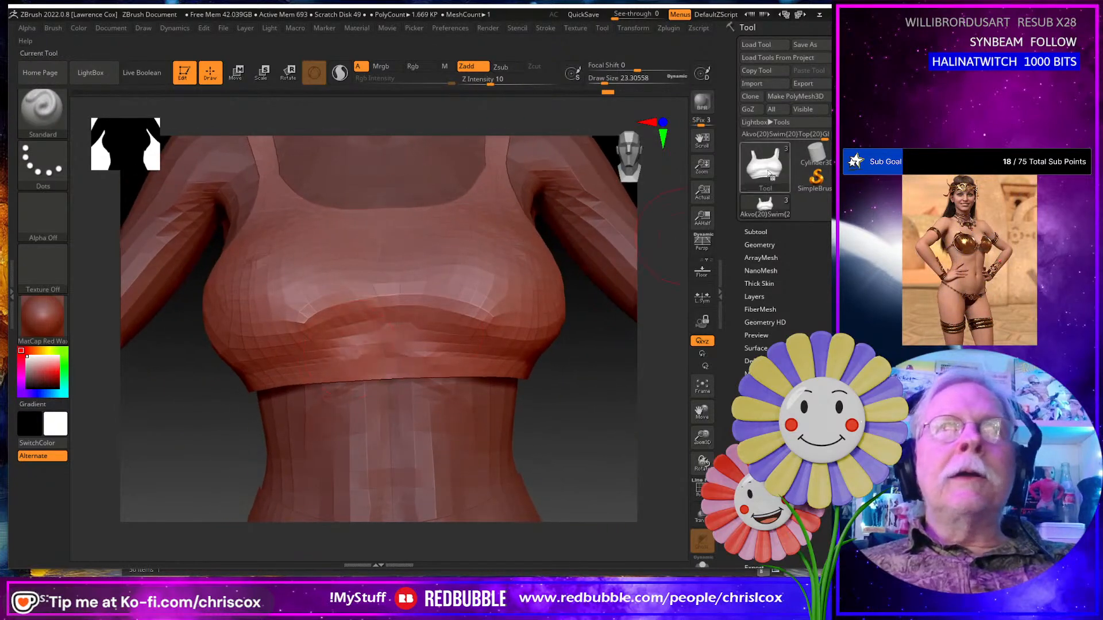
pyautogui.click(753, 110)
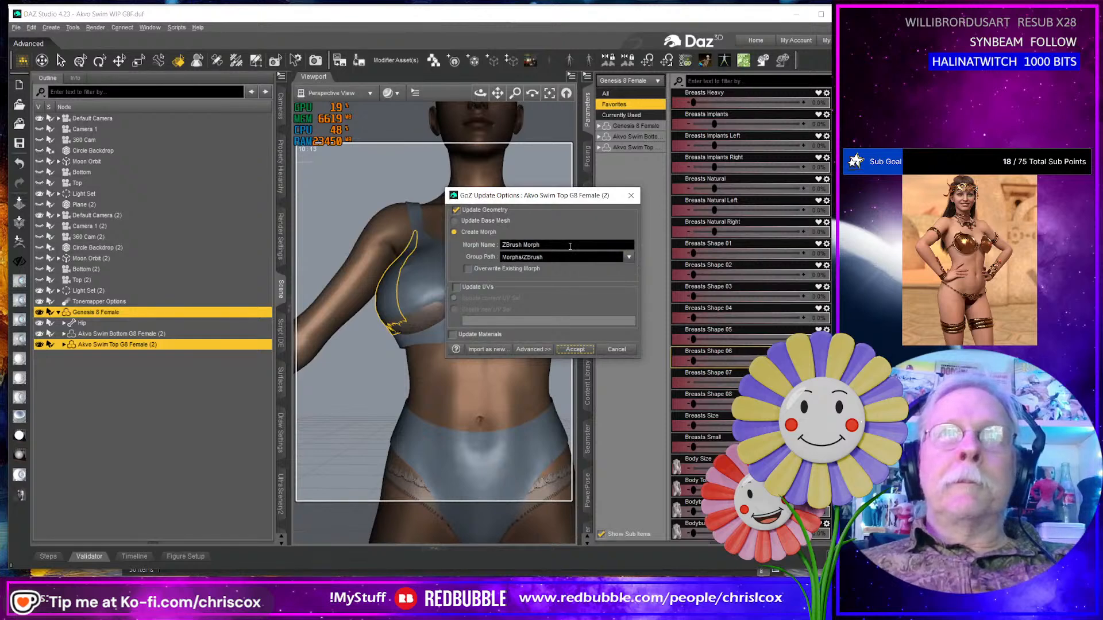
pyautogui.tripleClick(570, 246)
pyautogui.write('PBMBreastsShape07')
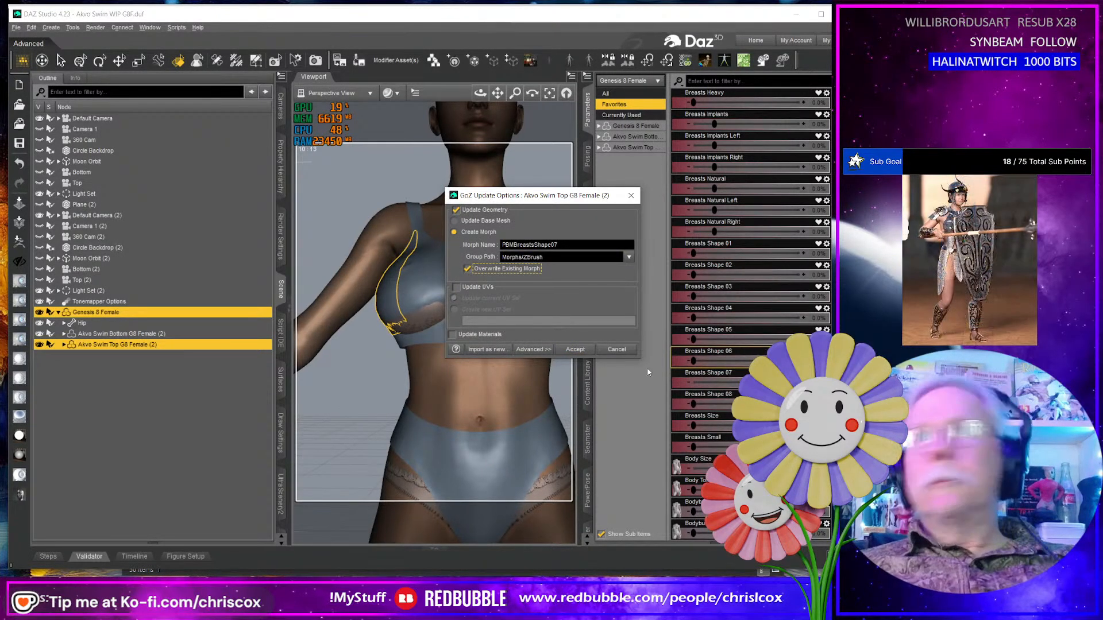
pyautogui.click(577, 350)
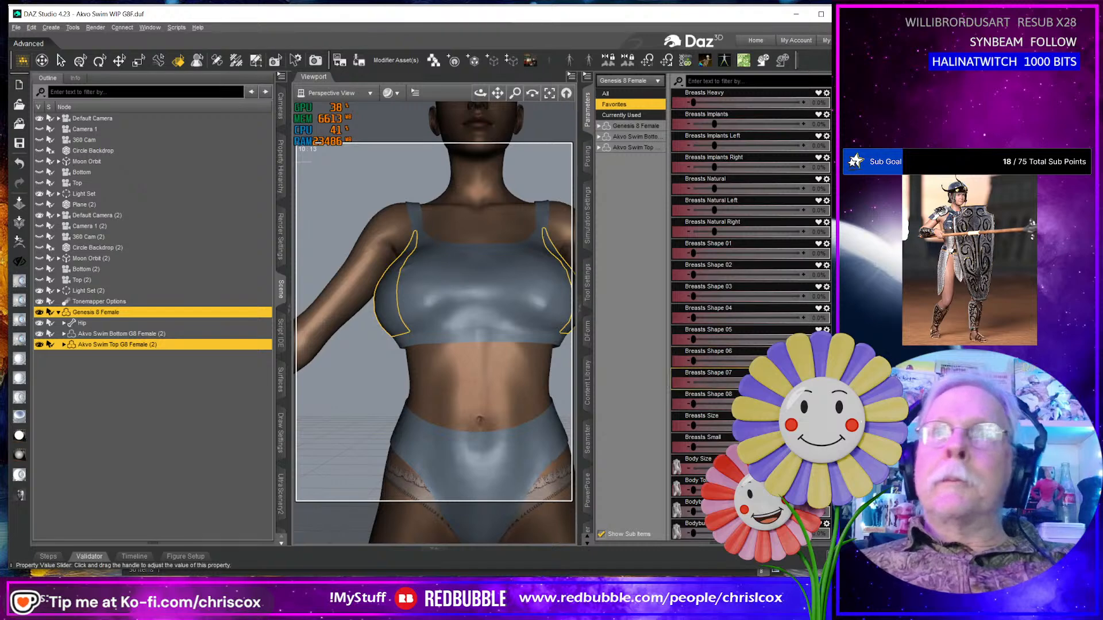
# Raise the Breasts Shape 08 morph and send the figure and swim top to ZBrush with deformations.
pyautogui.hotkey('ctrl', 'z')
pyautogui.moveTo(696, 404); pyautogui.dragTo(758, 404)
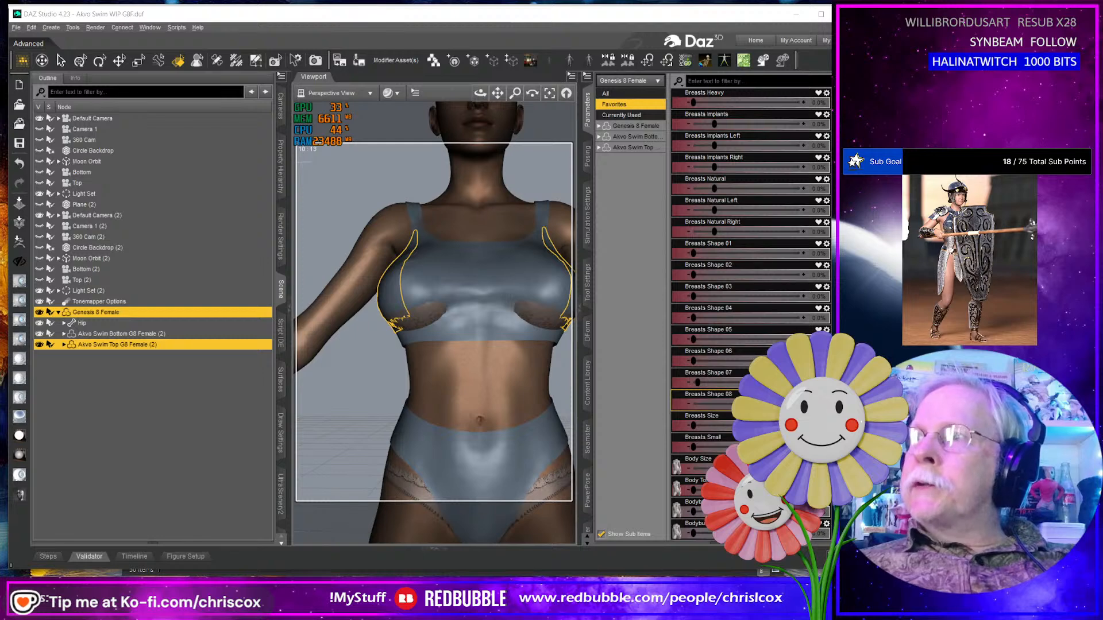
pyautogui.click(19, 242)
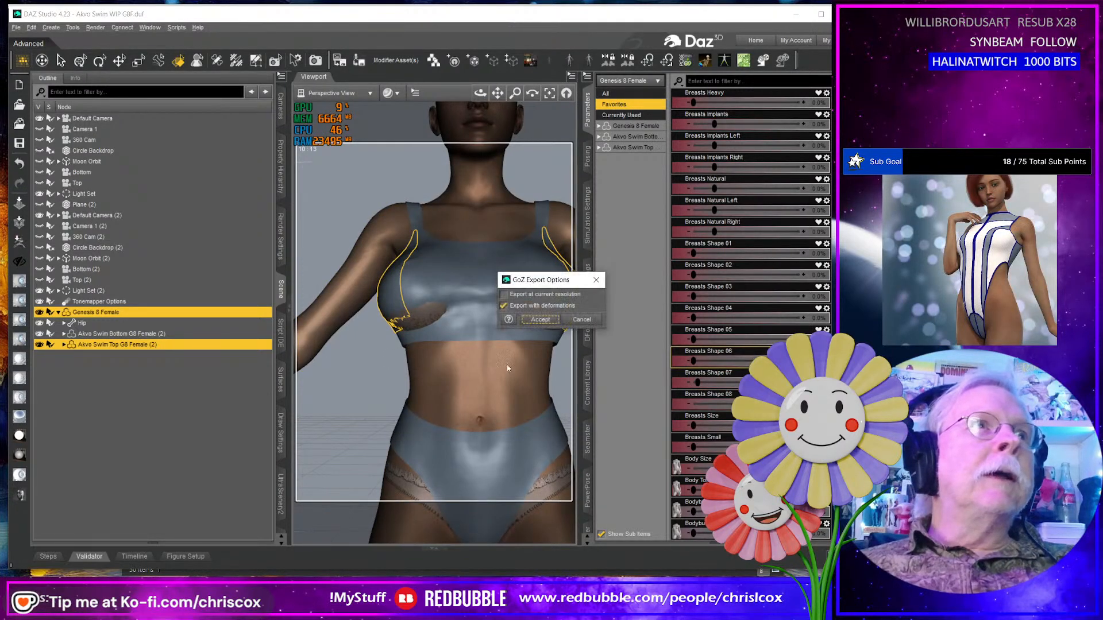
pyautogui.click(540, 320)
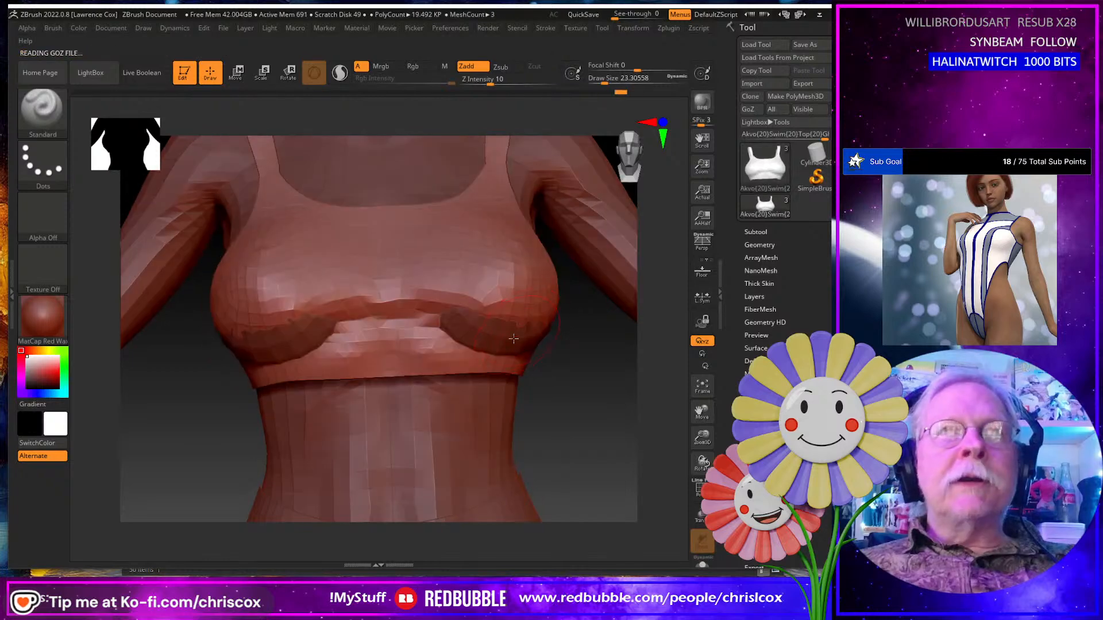
# Smooth the swim top over the body showing through below the figure's left breast.
pyautogui.moveTo(551, 357)
pyautogui.mouseDown()
pyautogui.moveTo(494, 339)
pyautogui.moveTo(518, 301)
pyautogui.moveTo(420, 328)
pyautogui.mouseUp()
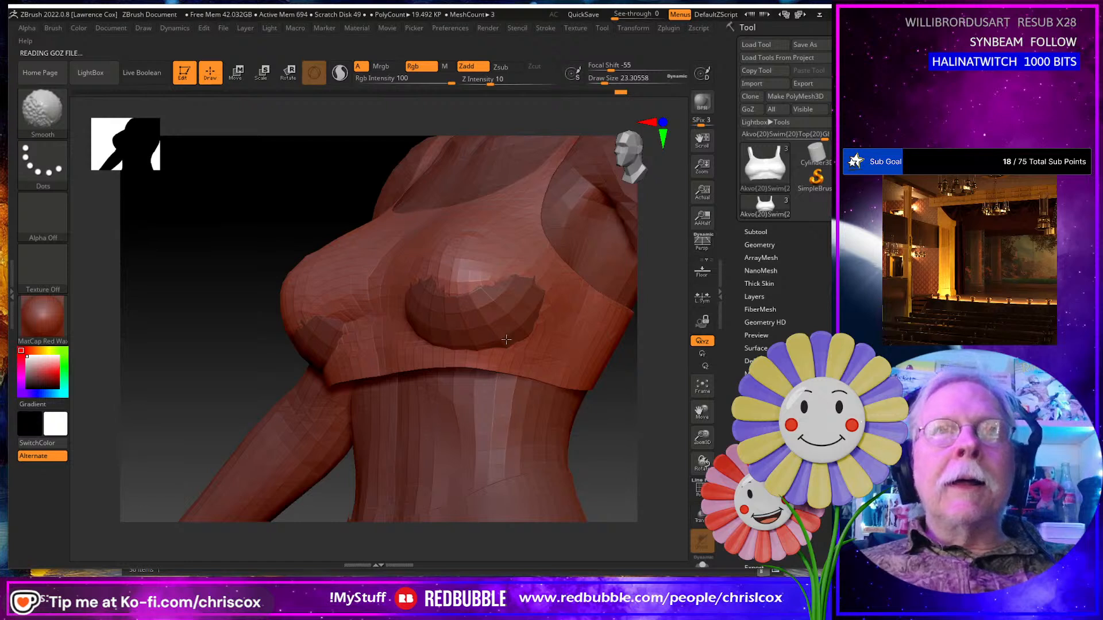
pyautogui.keyDown('shift'); pyautogui.moveTo(502, 324); pyautogui.dragTo(529, 310); pyautogui.keyUp('shift')
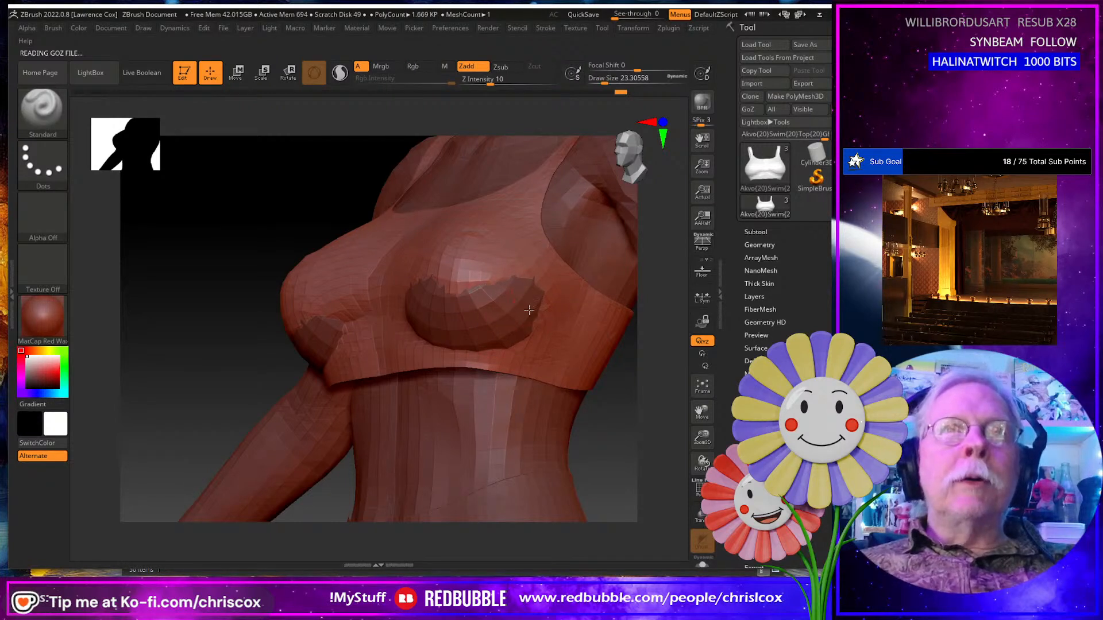
pyautogui.keyDown('shift'); pyautogui.moveTo(454, 305); pyautogui.dragTo(509, 304); pyautogui.keyUp('shift')
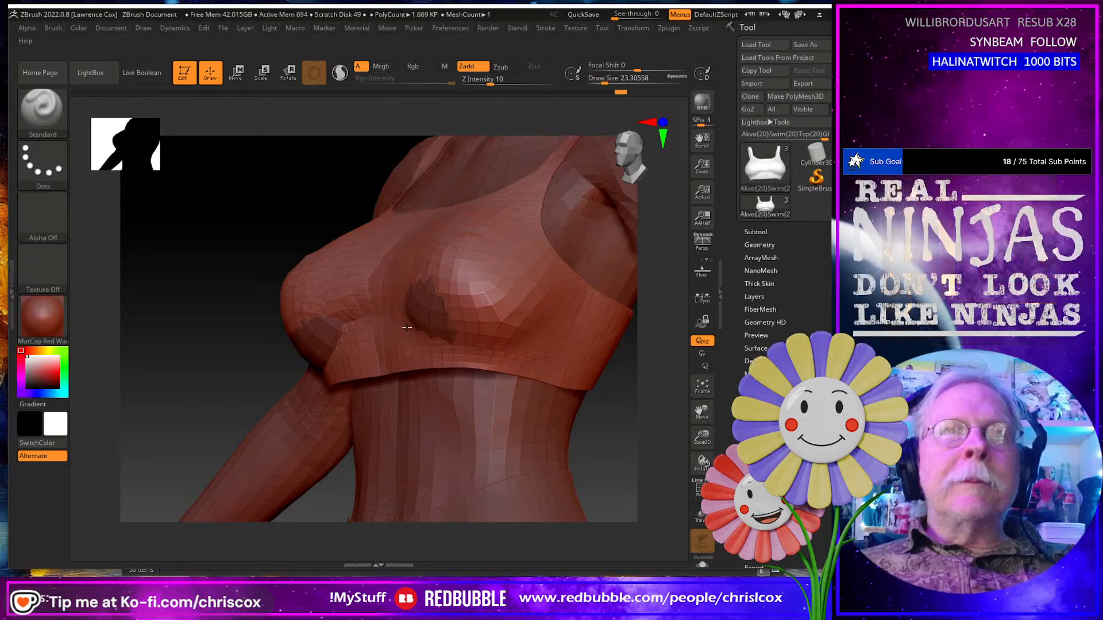
pyautogui.moveTo(467, 336); pyautogui.dragTo(398, 298)
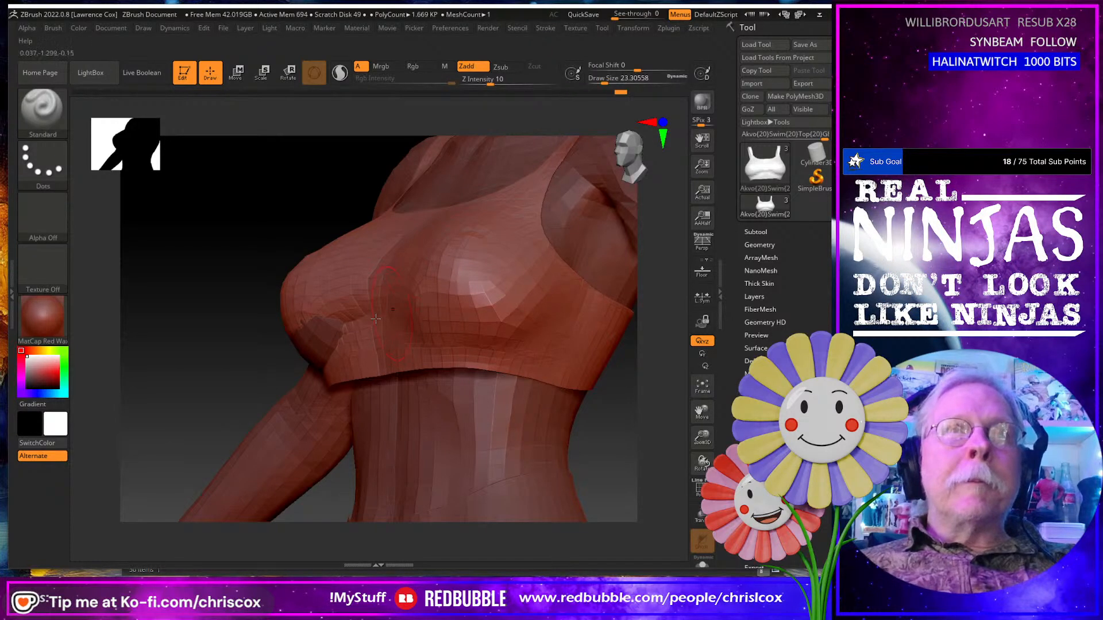
# Smooth the swim top over the body showing through below the figure's right breast.
pyautogui.moveTo(373, 319); pyautogui.dragTo(415, 319, button='right')
pyautogui.keyDown('shift'); pyautogui.moveTo(235, 342); pyautogui.dragTo(246, 328); pyautogui.keyUp('shift')
pyautogui.moveTo(247, 328); pyautogui.dragTo(290, 324, button='right')
pyautogui.moveTo(215, 343)
pyautogui.keyDown('shift'); pyautogui.mouseDown()
pyautogui.moveTo(230, 321)
pyautogui.moveTo(310, 336)
pyautogui.mouseUp(); pyautogui.keyUp('shift')
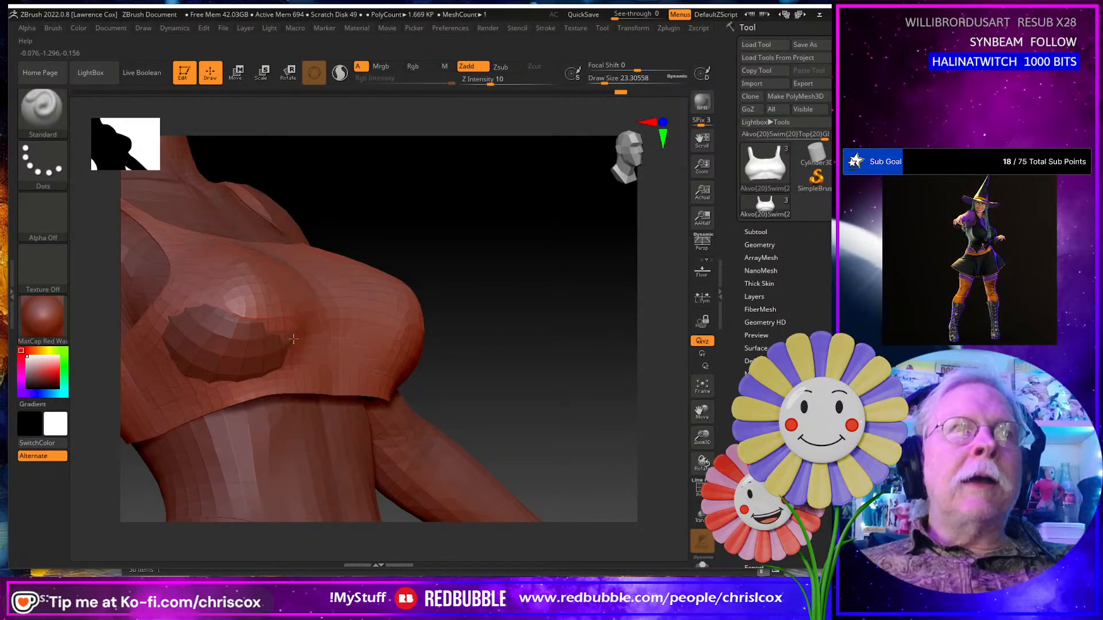
pyautogui.moveTo(206, 352)
pyautogui.keyDown('shift'); pyautogui.mouseDown()
pyautogui.moveTo(221, 319)
pyautogui.moveTo(184, 344)
pyautogui.moveTo(207, 373)
pyautogui.moveTo(250, 345)
pyautogui.mouseUp(); pyautogui.keyUp('shift')
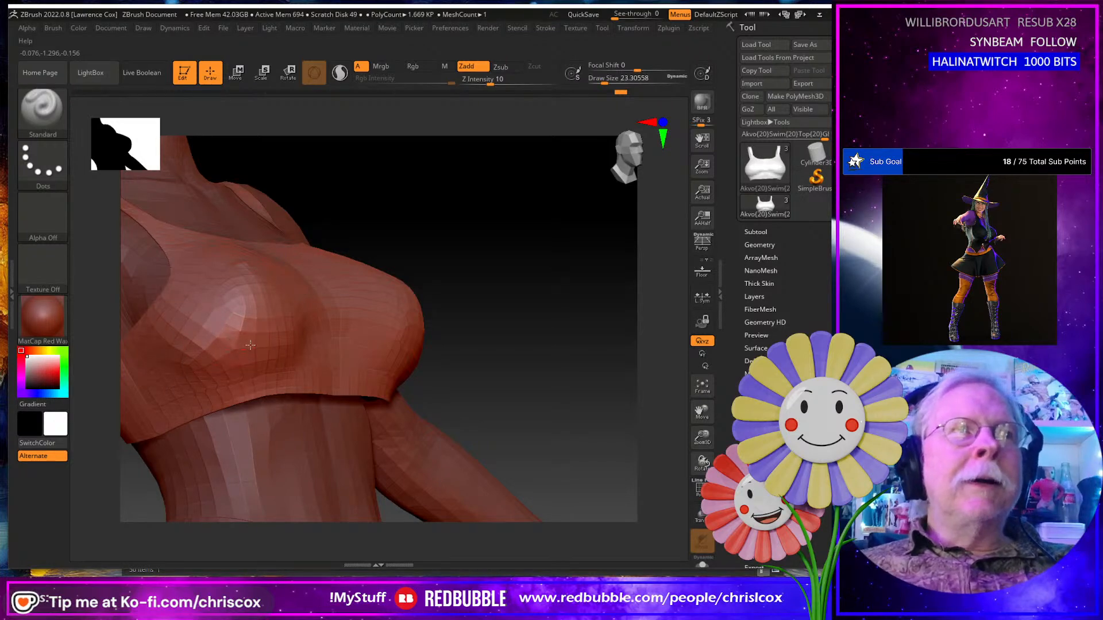
# Try to send the smoothed swim top back to DAZ Studio as a morph through GoZ.
pyautogui.moveTo(313, 351); pyautogui.dragTo(267, 375, button='right')
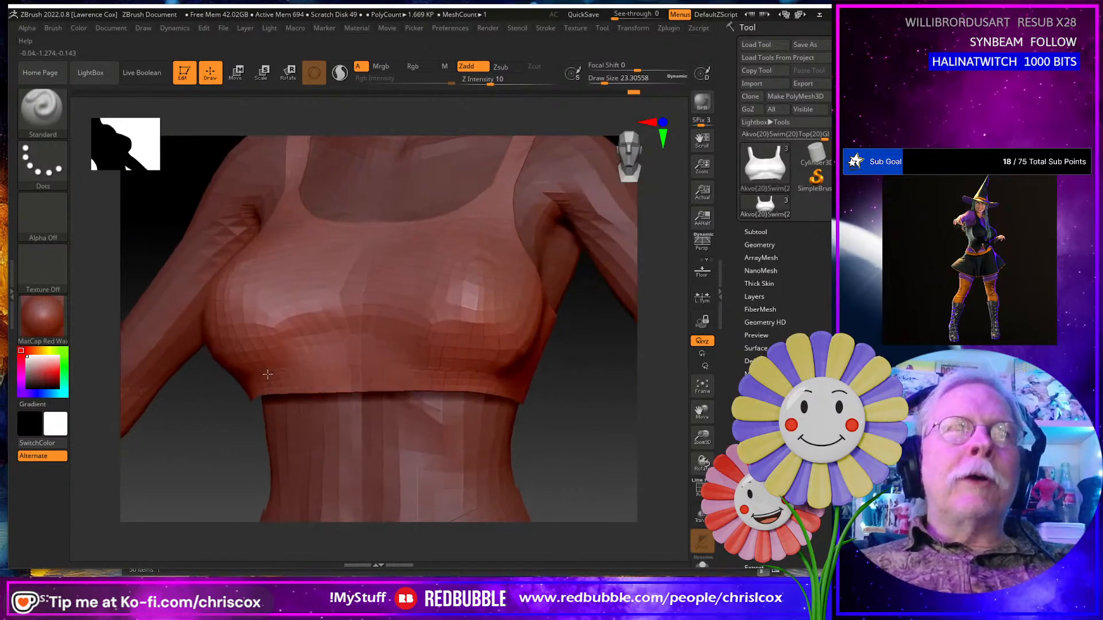
pyautogui.scroll(3, 374, 389)
pyautogui.scroll(-4, 374, 387)
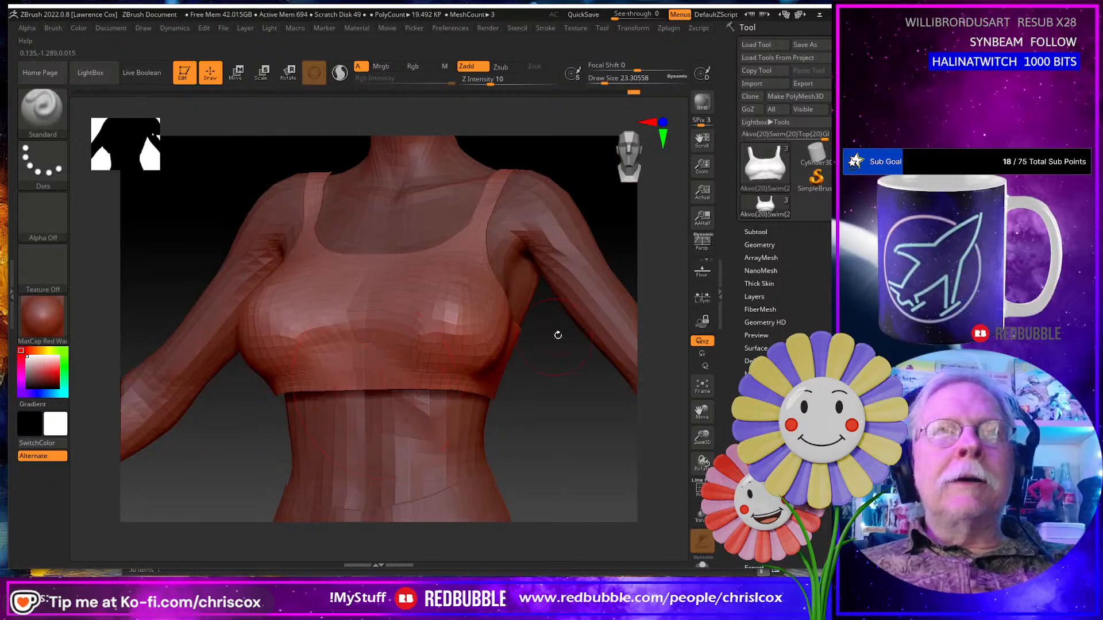
pyautogui.click(747, 109)
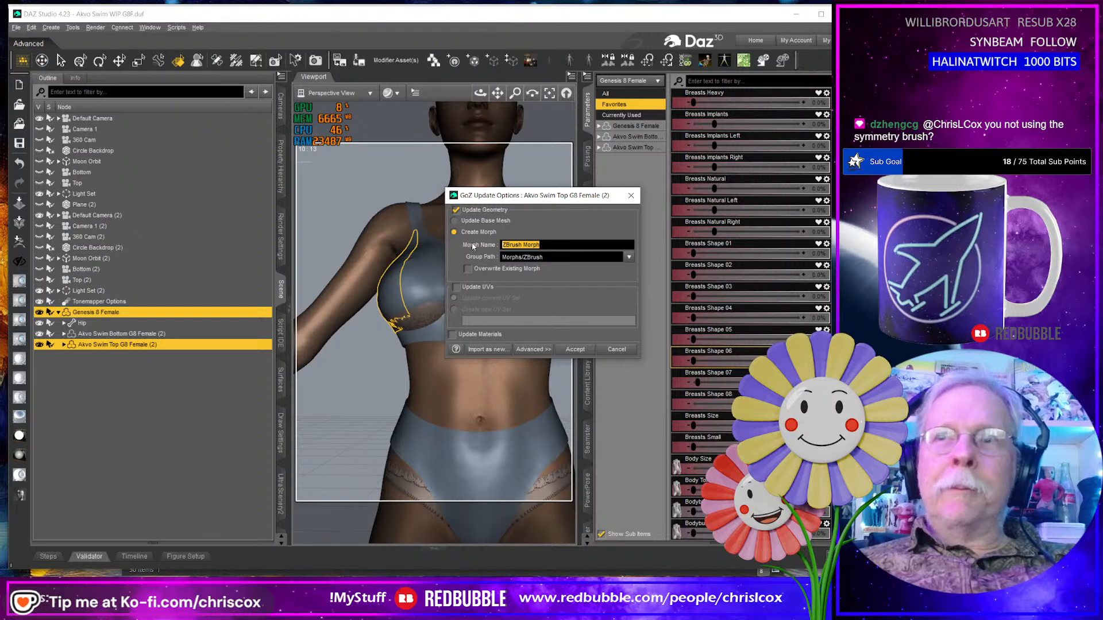
pyautogui.click(575, 348)
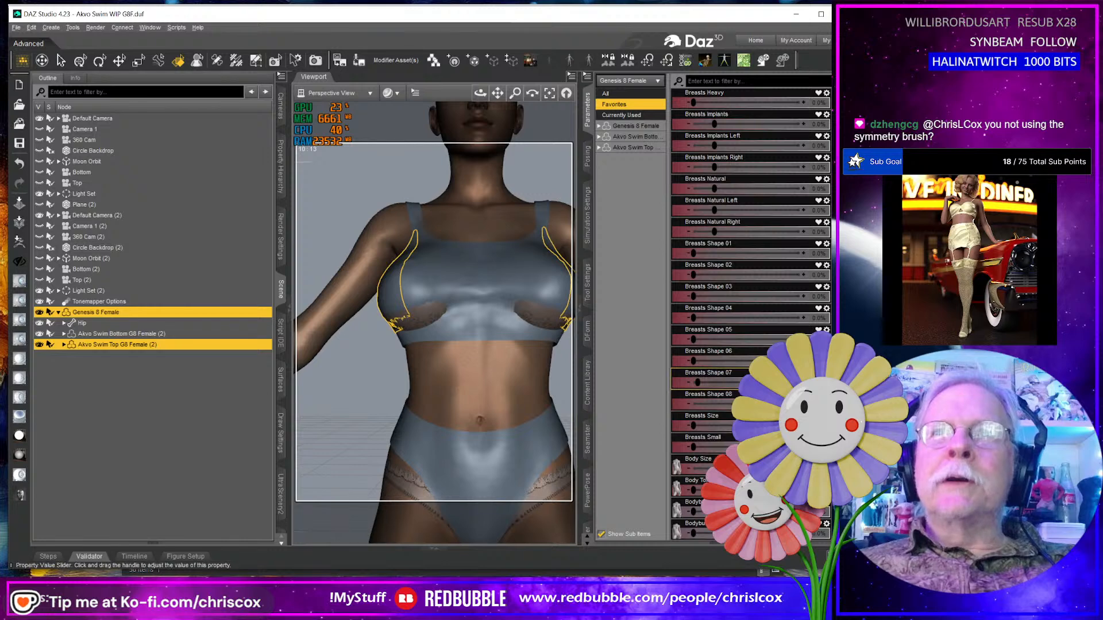
# Set the figure's Breasts Shape 07 morph to 0 and check the swim top's fit from an angle.
pyautogui.click(818, 382)
pyautogui.write('0')
pyautogui.press('Return')
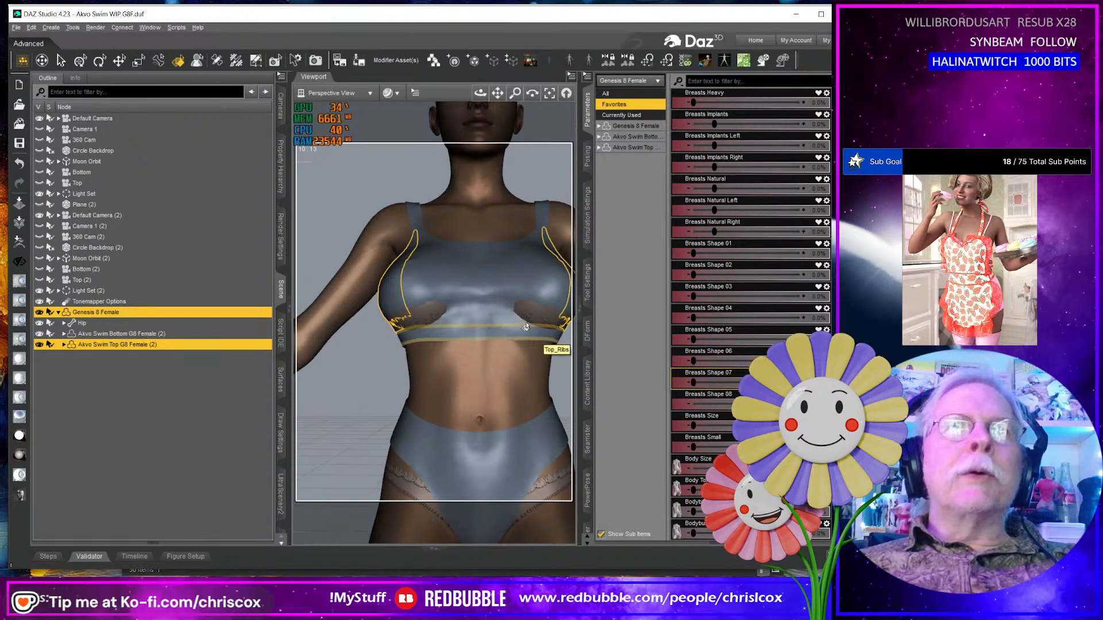
pyautogui.moveTo(473, 313); pyautogui.dragTo(498, 280, button='middle')
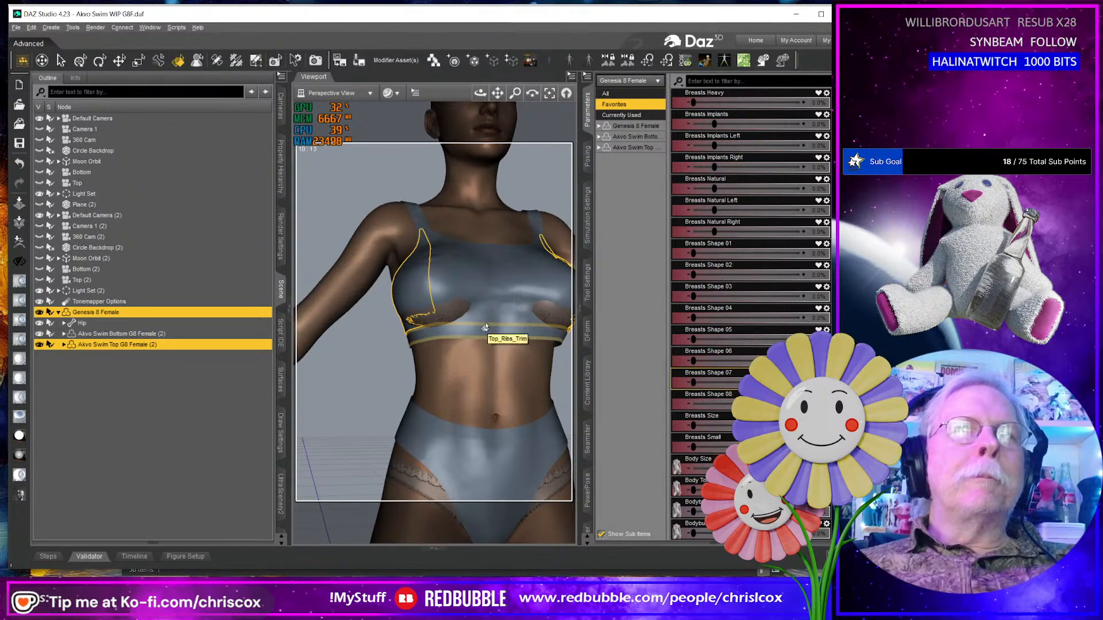
# Send the smoothed swim top back to DAZ Studio through GoZ as a morph named PBMBreastsShape08.
pyautogui.hotkey('alt', 'Tab')
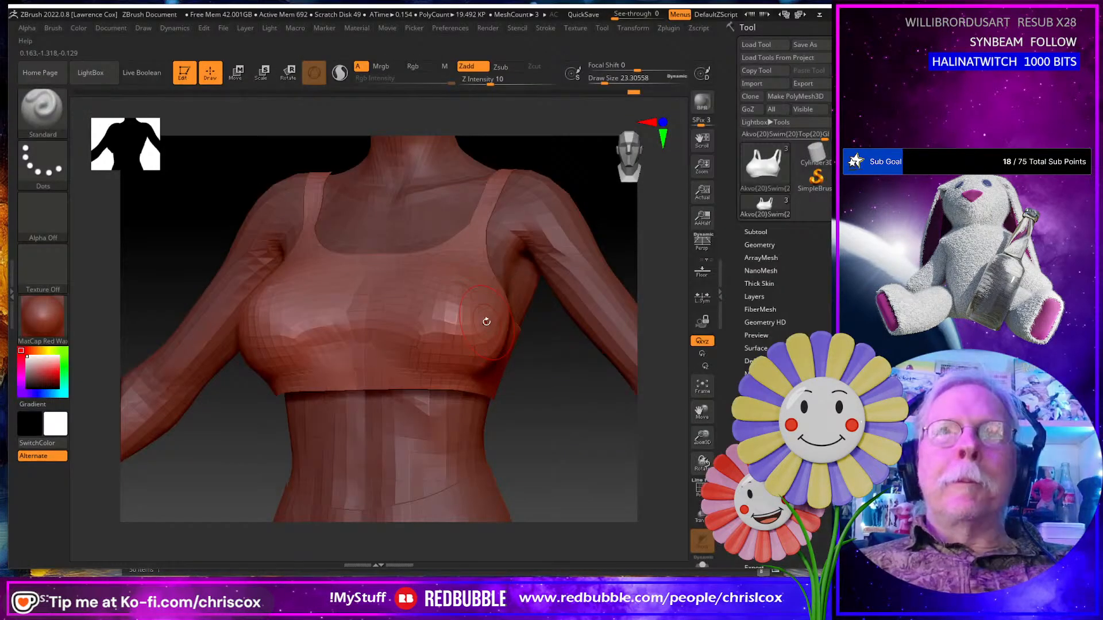
pyautogui.hotkey('alt', 'Tab')
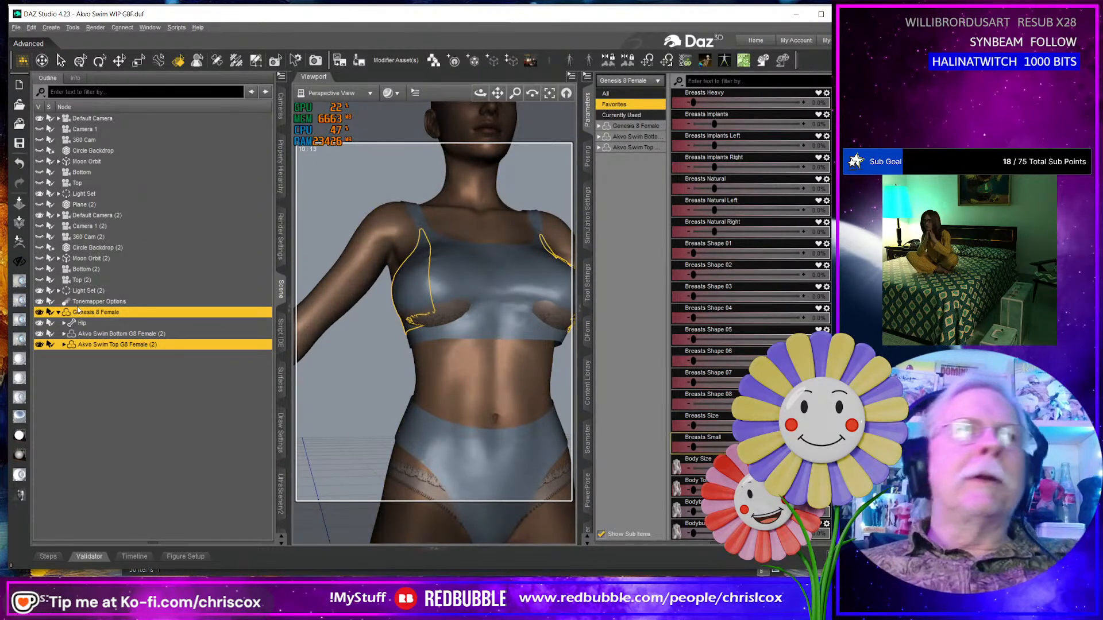
pyautogui.hotkey('alt', 'Tab')
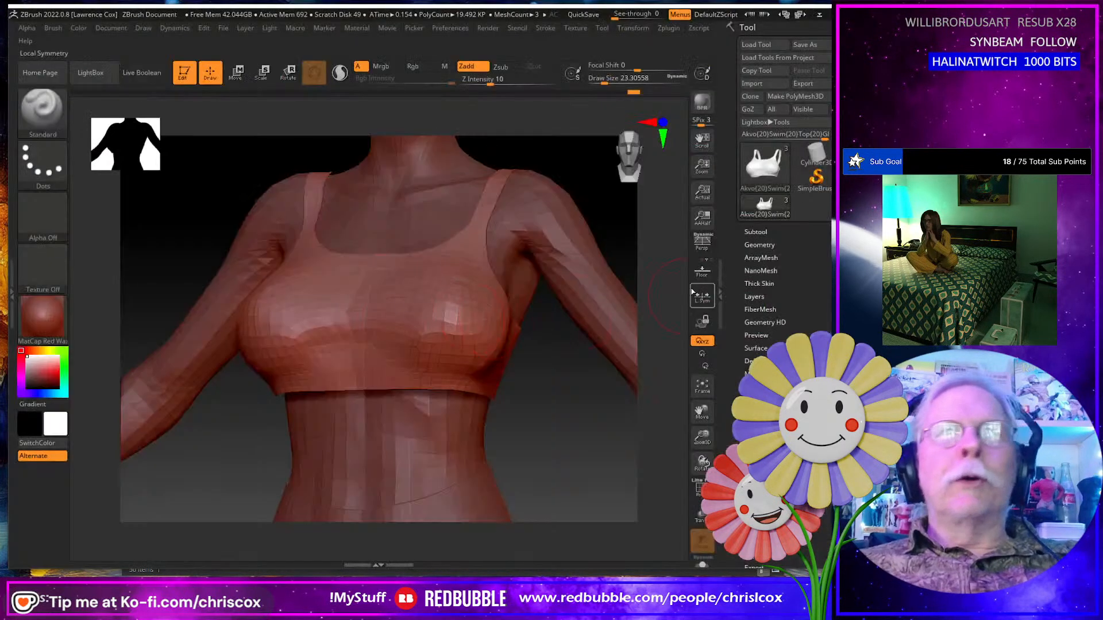
pyautogui.click(748, 111)
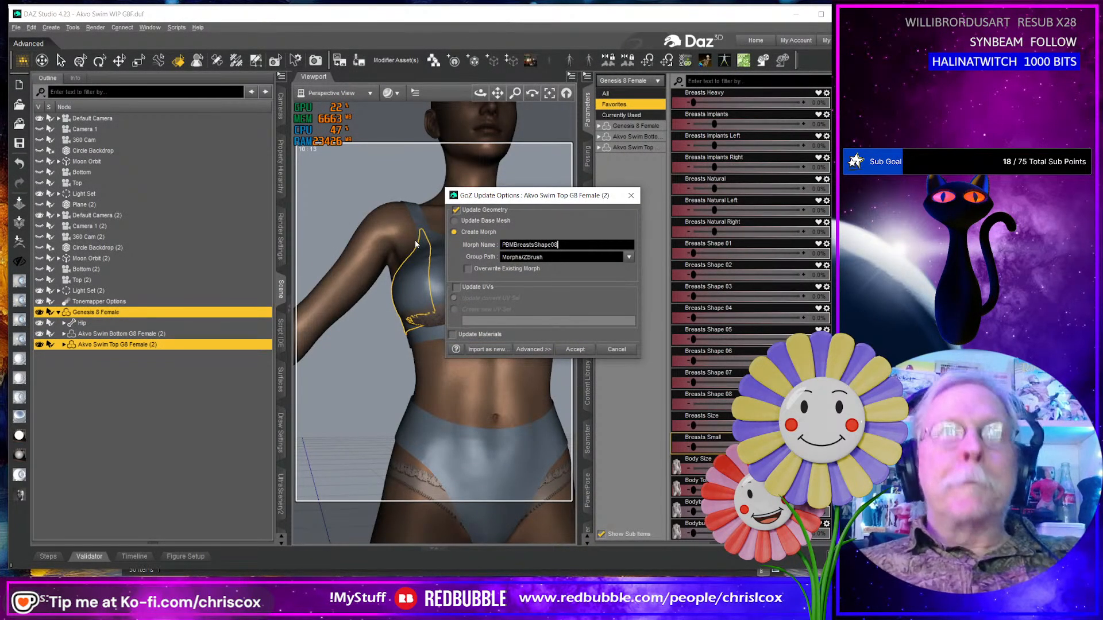
pyautogui.click(575, 349)
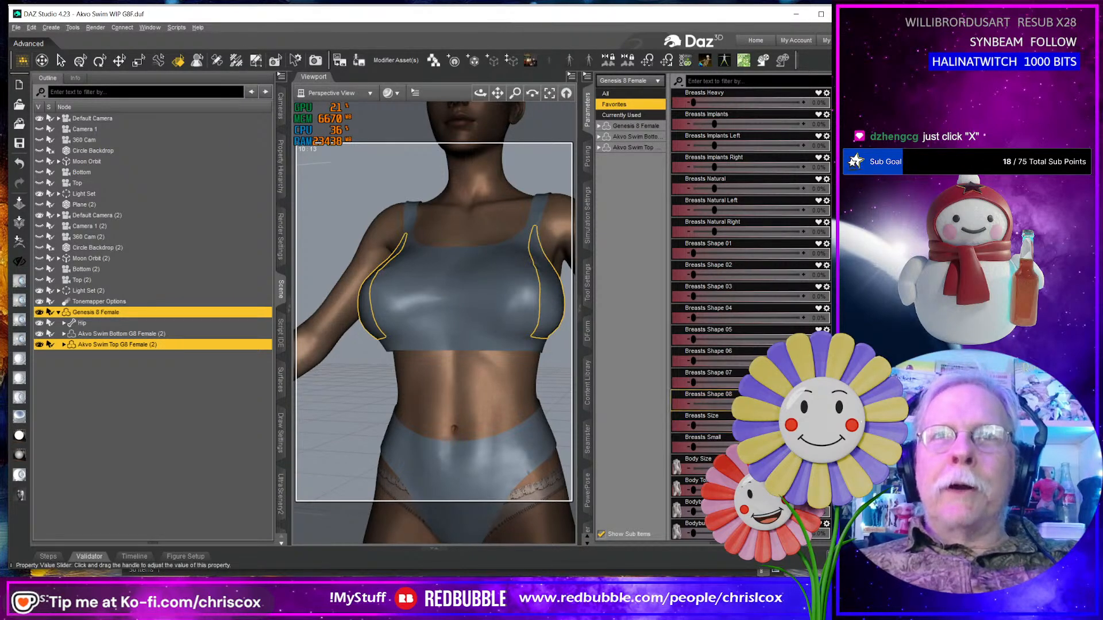
# Set the figure's Breasts Shape 08 morph to 0 and raise Breasts Size to its maximum.
pyautogui.click(819, 404)
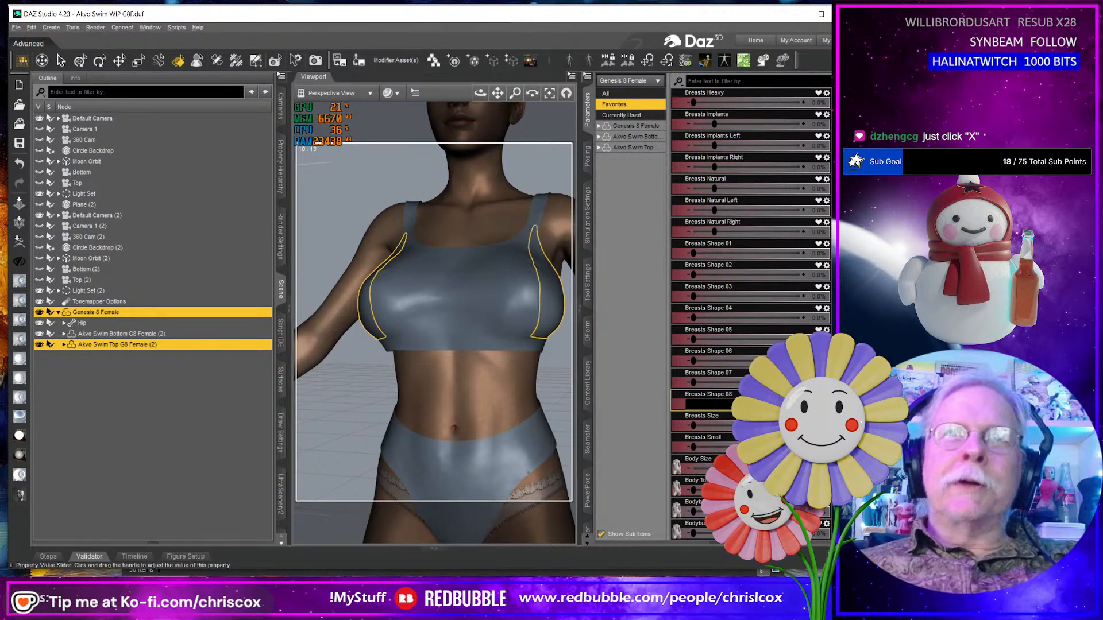
pyautogui.press('Return')
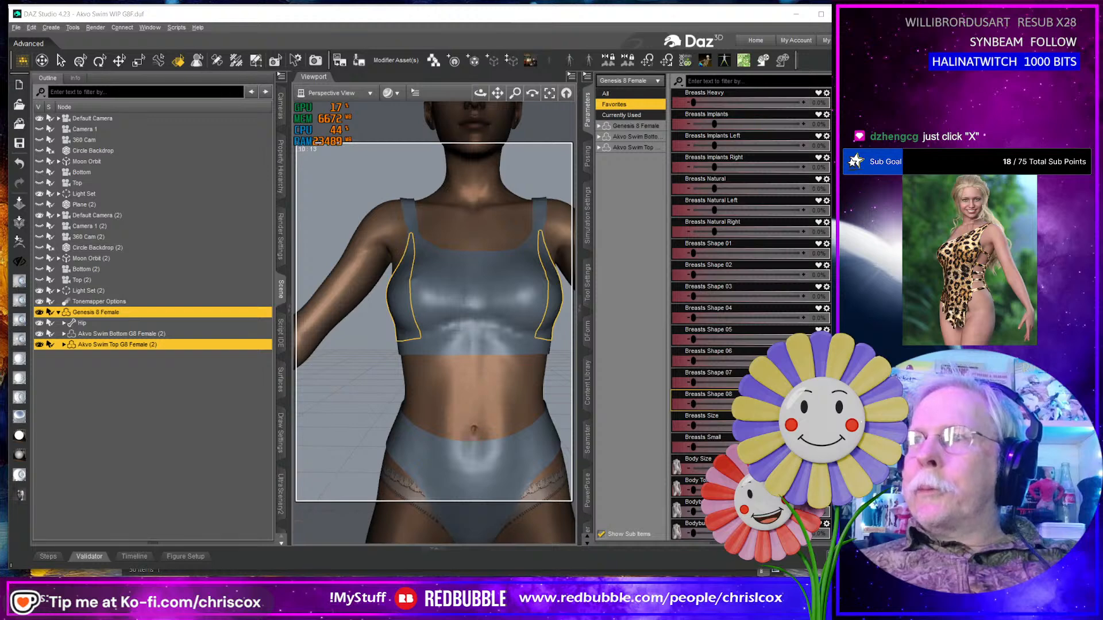
pyautogui.moveTo(696, 427); pyautogui.dragTo(799, 427)
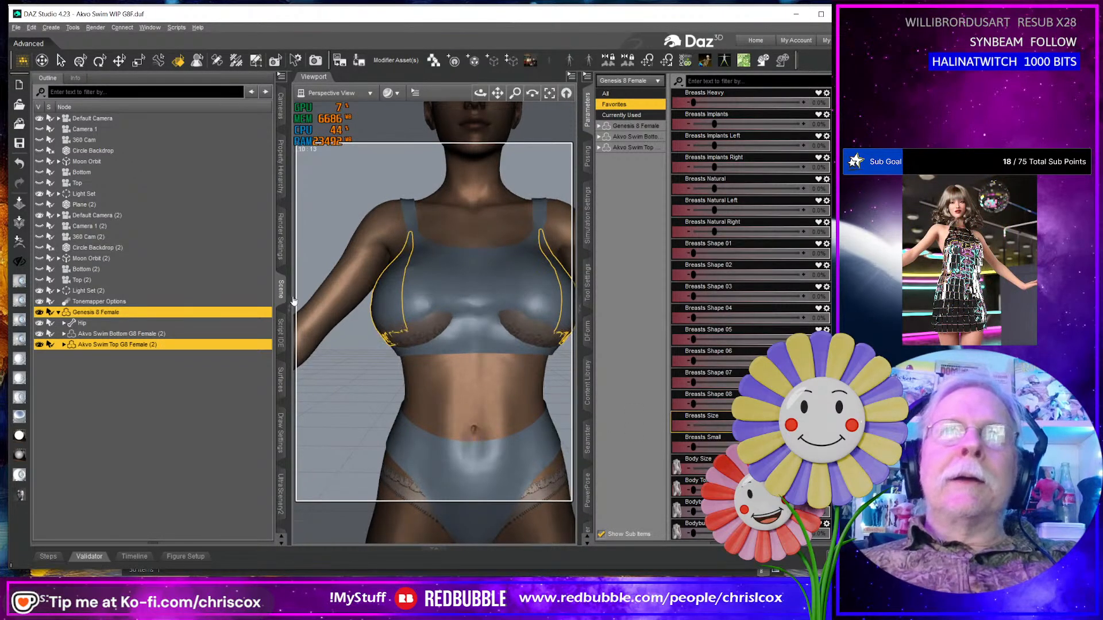
# Send the figure and swim top to ZBrush with deformations, and smooth the top over the body showing through at the straps and under the breasts.
pyautogui.click(19, 241)
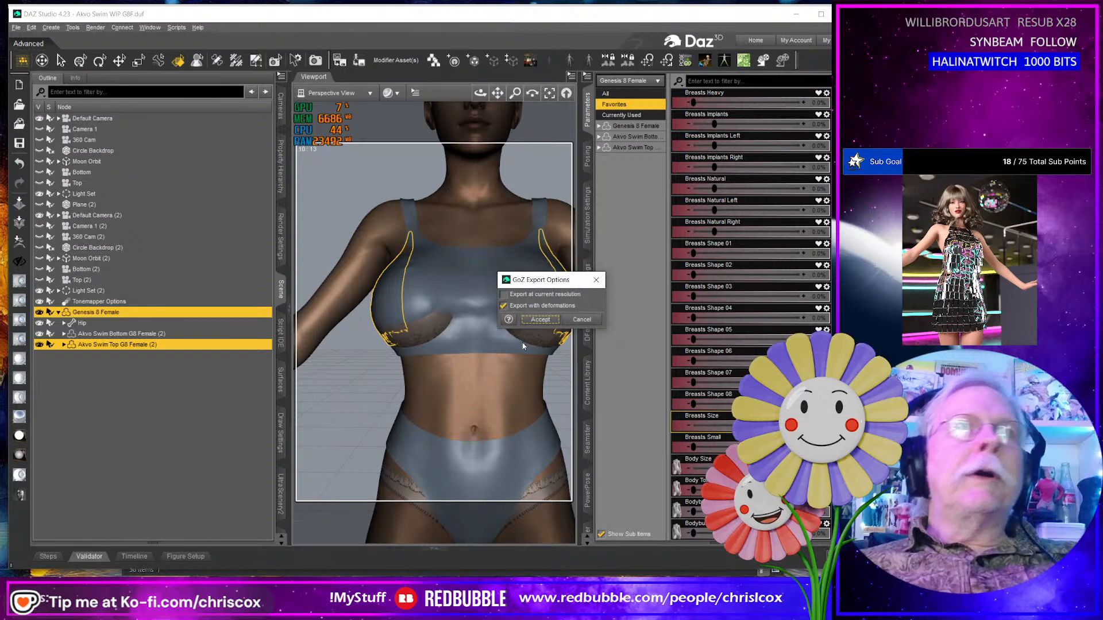
pyautogui.click(538, 320)
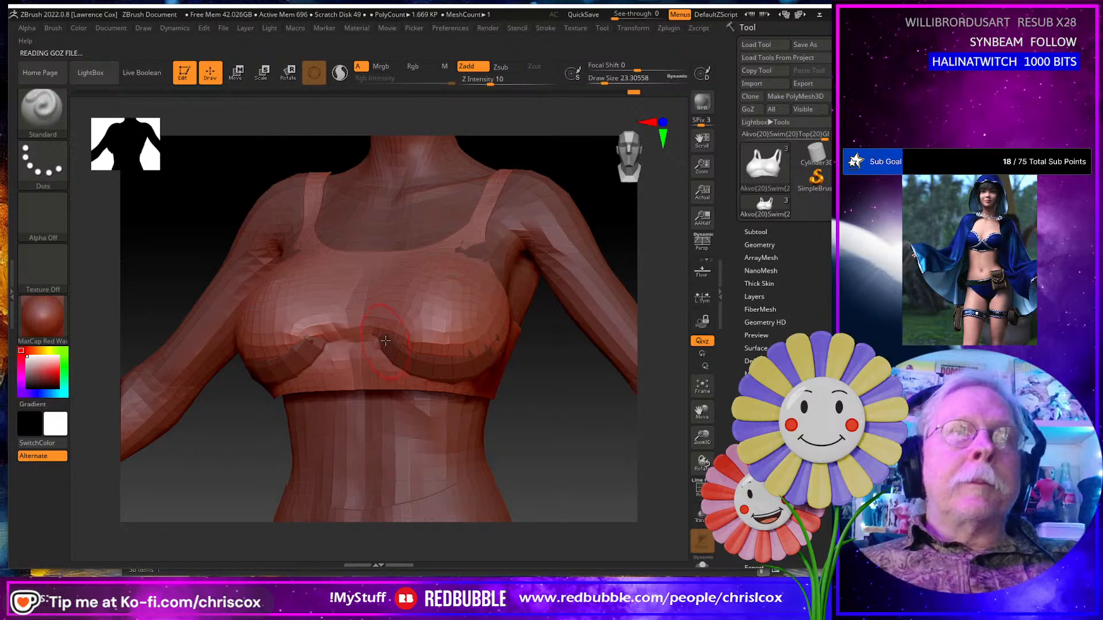
pyautogui.press('shift')
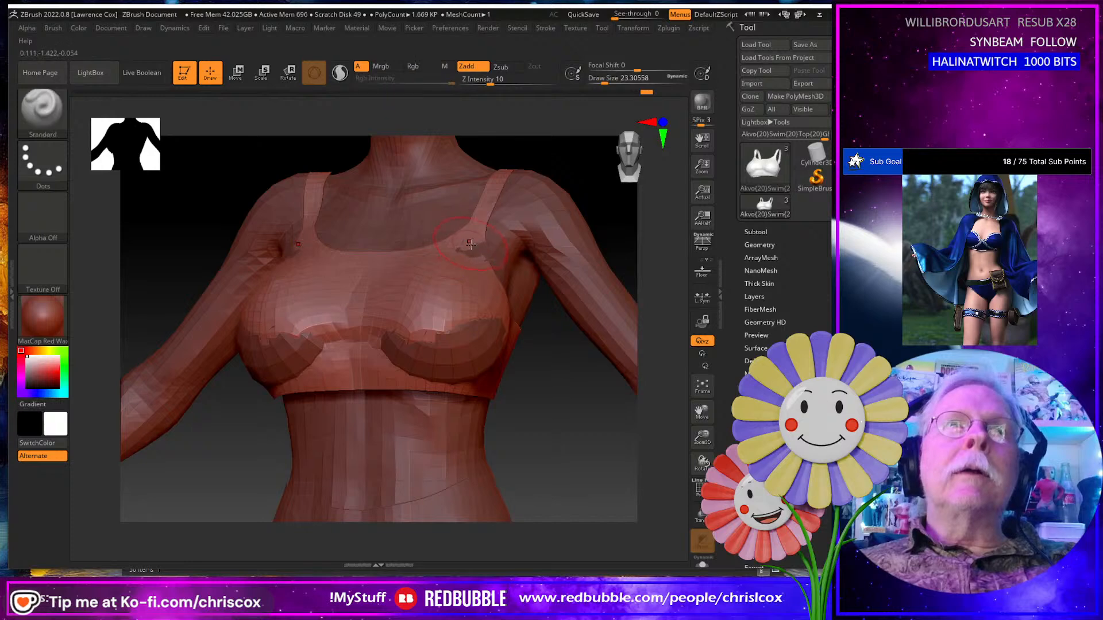
pyautogui.hotkey('ctrl', 'z')
pyautogui.moveTo(496, 319); pyautogui.dragTo(487, 324, button='right')
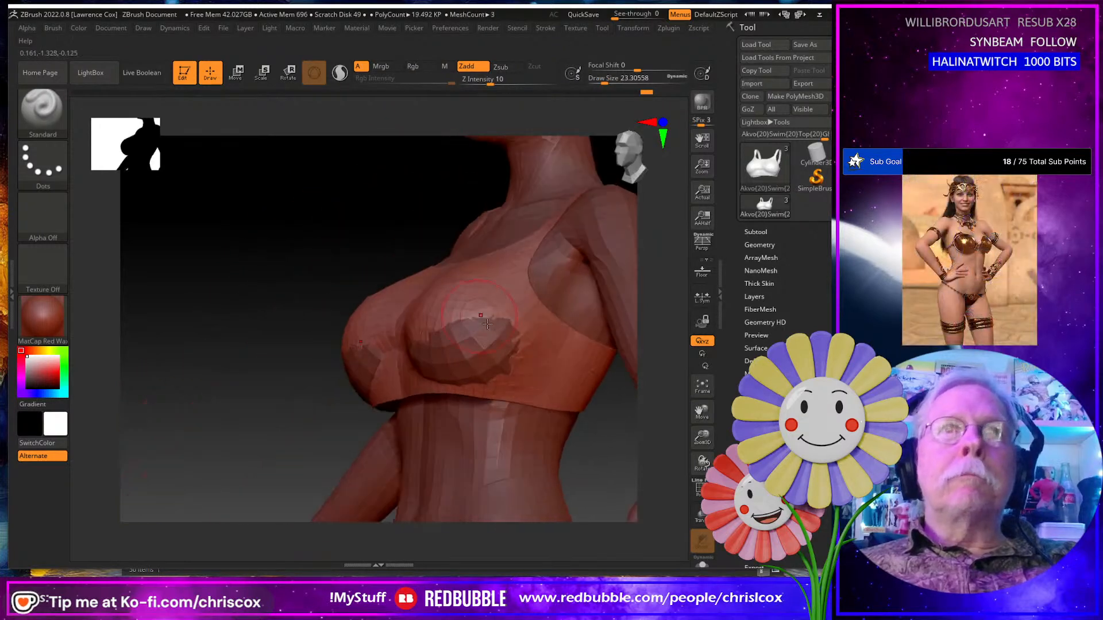
pyautogui.keyDown('shift'); pyautogui.moveTo(528, 362); pyautogui.dragTo(464, 328); pyautogui.keyUp('shift')
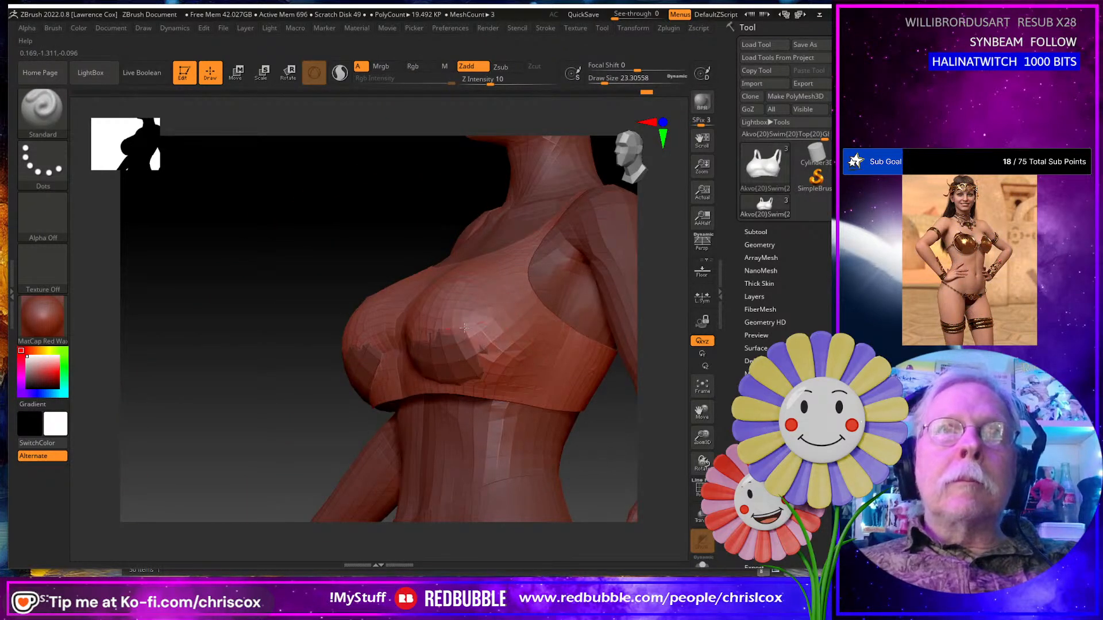
pyautogui.moveTo(444, 363); pyautogui.dragTo(485, 357, button='right')
pyautogui.moveTo(470, 366)
pyautogui.mouseDown()
pyautogui.moveTo(424, 351)
pyautogui.moveTo(376, 371)
pyautogui.moveTo(472, 375)
pyautogui.mouseUp()
pyautogui.moveTo(477, 378); pyautogui.dragTo(453, 394, button='right')
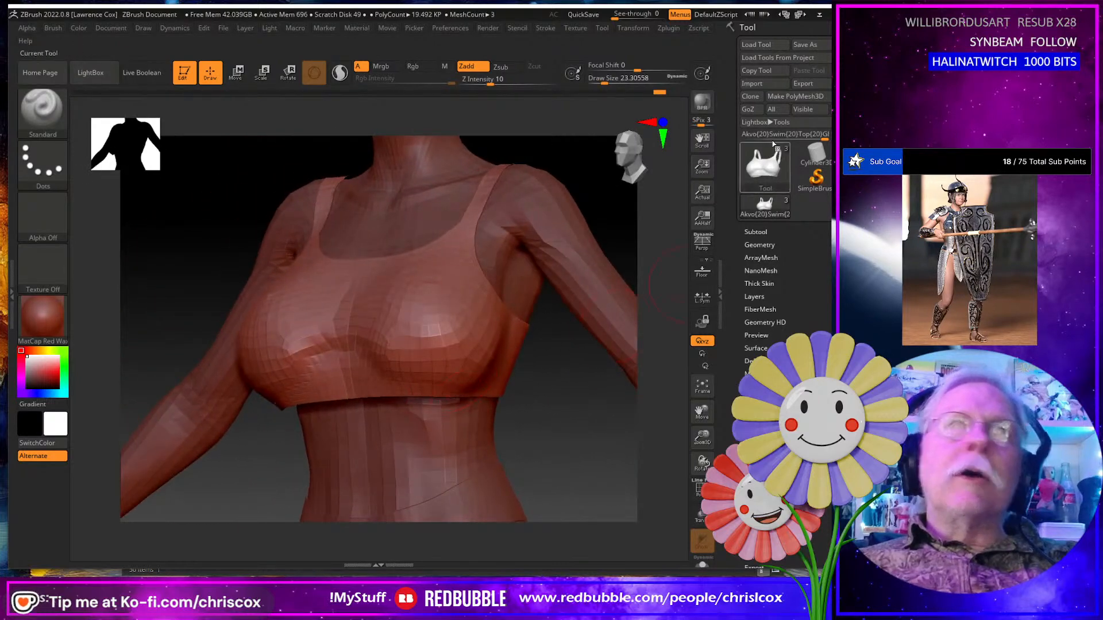
# Return the swim top to DAZ Studio through GoZ as the morph PBMBreastsSize, with Overwrite Existing Morph enabled.
pyautogui.click(749, 110)
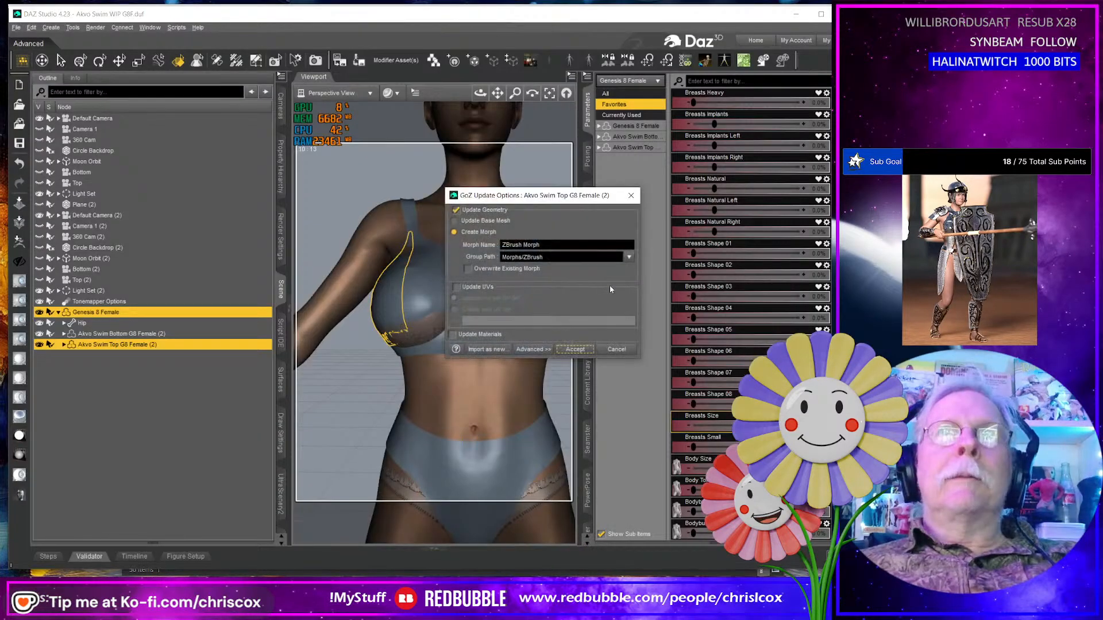
pyautogui.write('PBMBreastsSize')
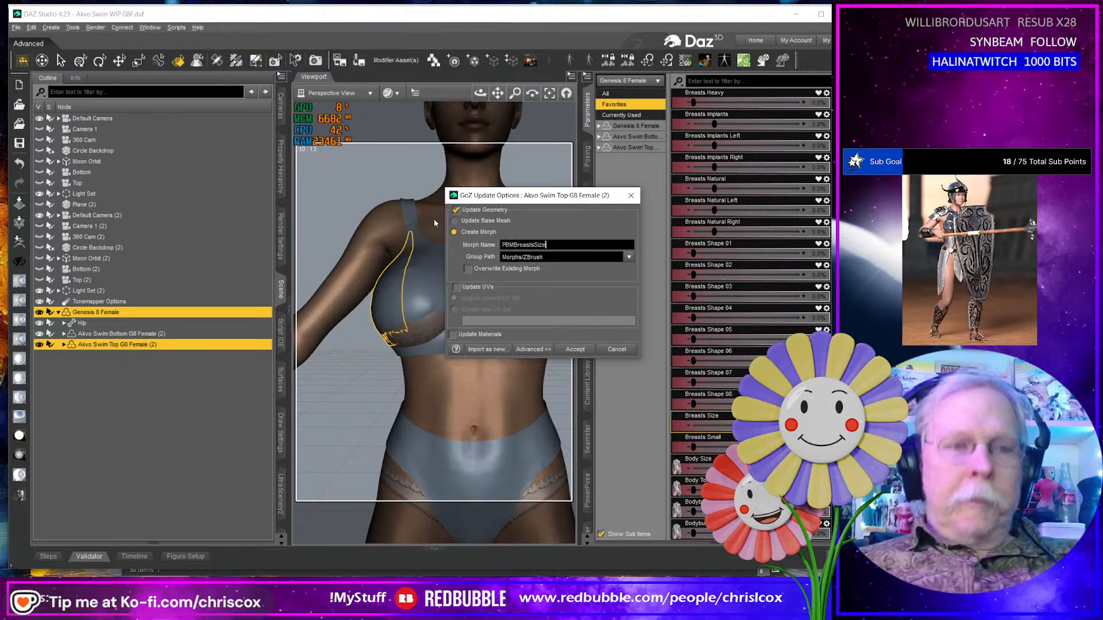
pyautogui.click(505, 273)
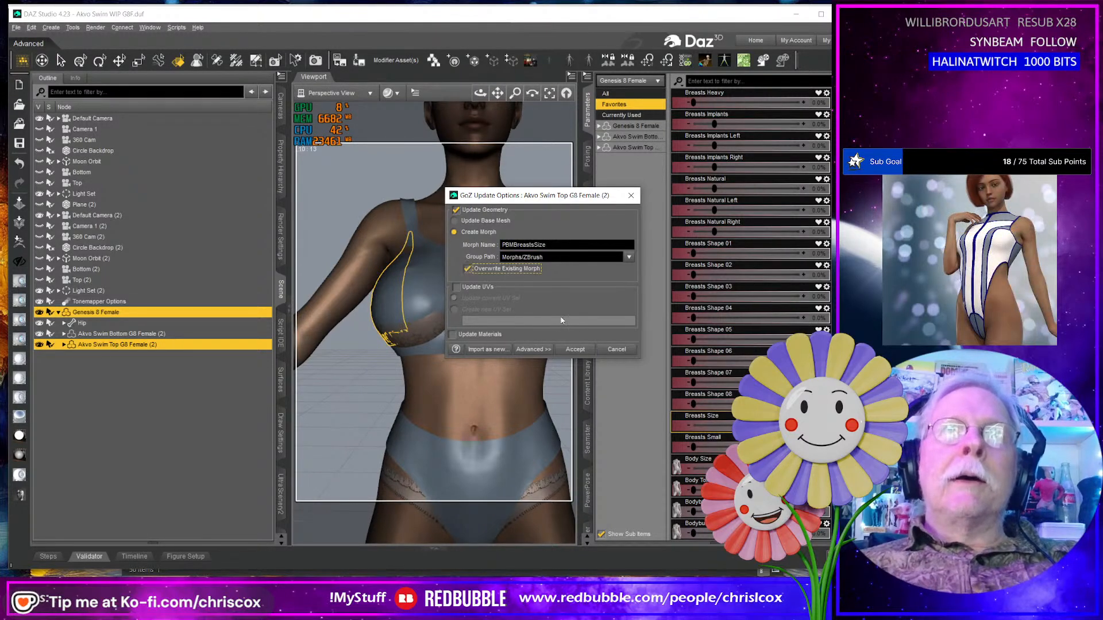
pyautogui.click(575, 350)
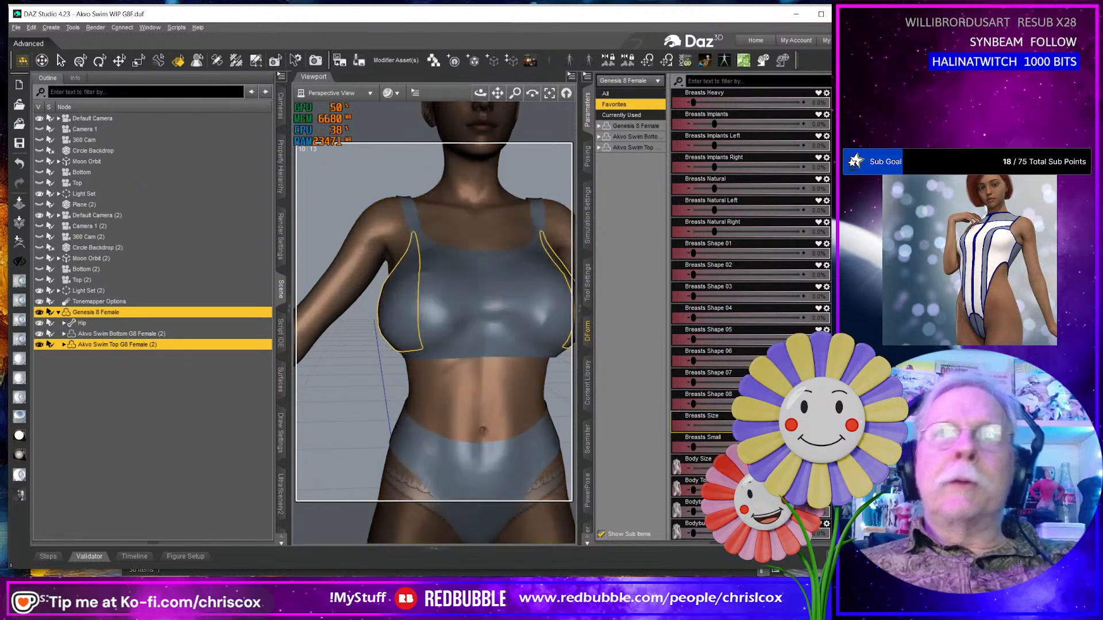
# Switch the figure from Breasts Size to Breasts Small at 100% and send it with the swim top to ZBrush, exporting with deformations.
pyautogui.hotkey('ctrl', 'z')
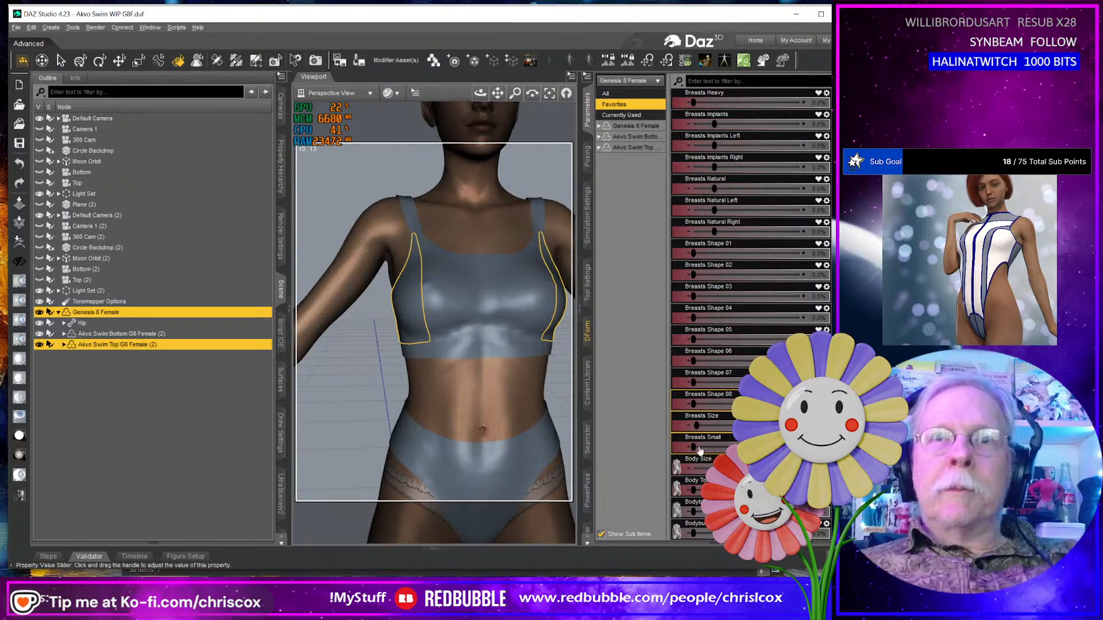
pyautogui.hotkey('ctrl', 'y')
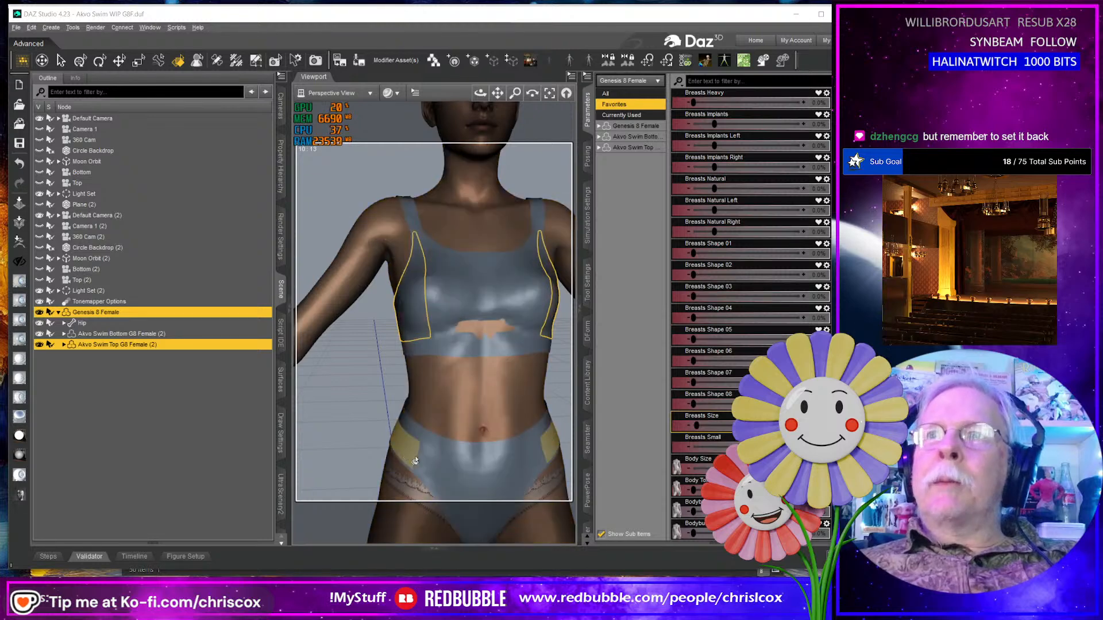
pyautogui.click(19, 246)
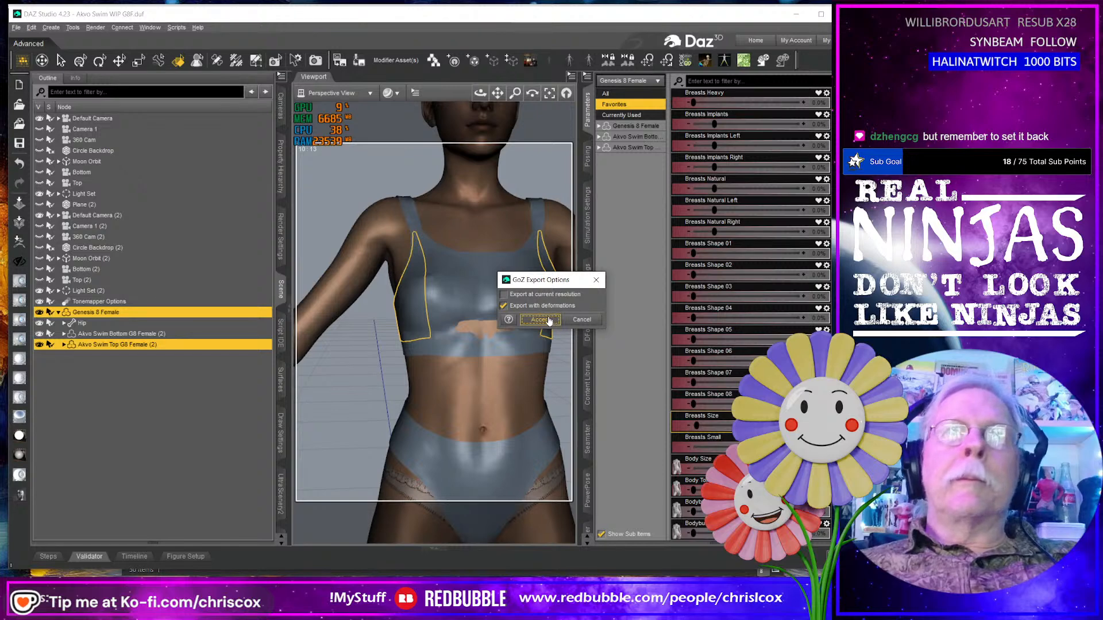
pyautogui.click(547, 320)
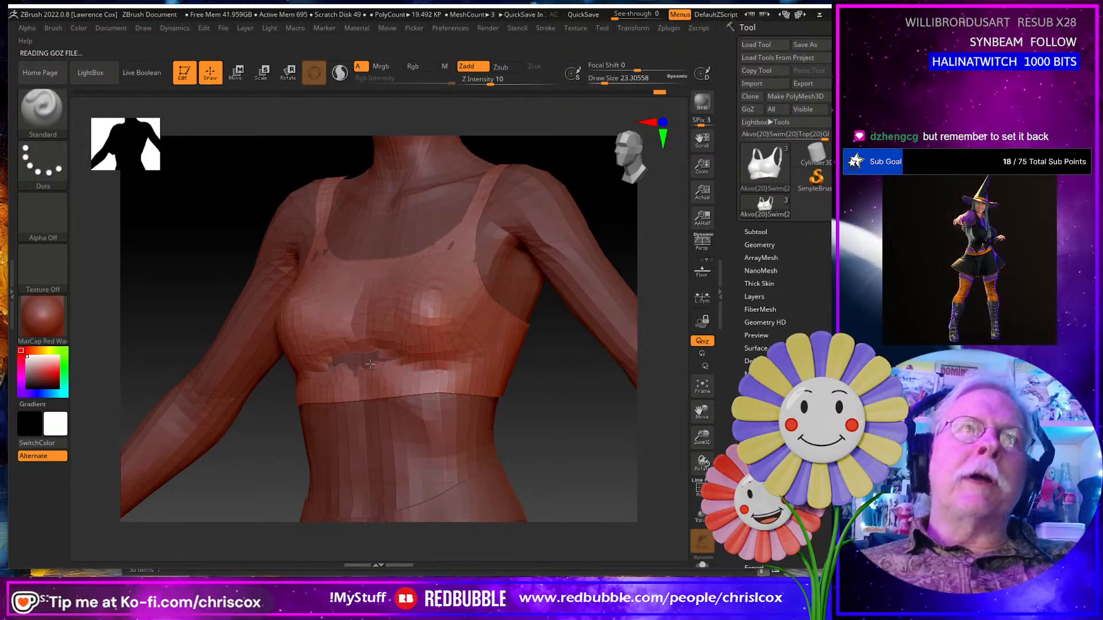
# Smooth the swim top over the body showing through between the lower breasts and beside the shoulder straps.
pyautogui.moveTo(394, 352)
pyautogui.keyDown('shift'); pyautogui.mouseDown()
pyautogui.moveTo(370, 366)
pyautogui.moveTo(377, 375)
pyautogui.mouseUp(); pyautogui.keyUp('shift')
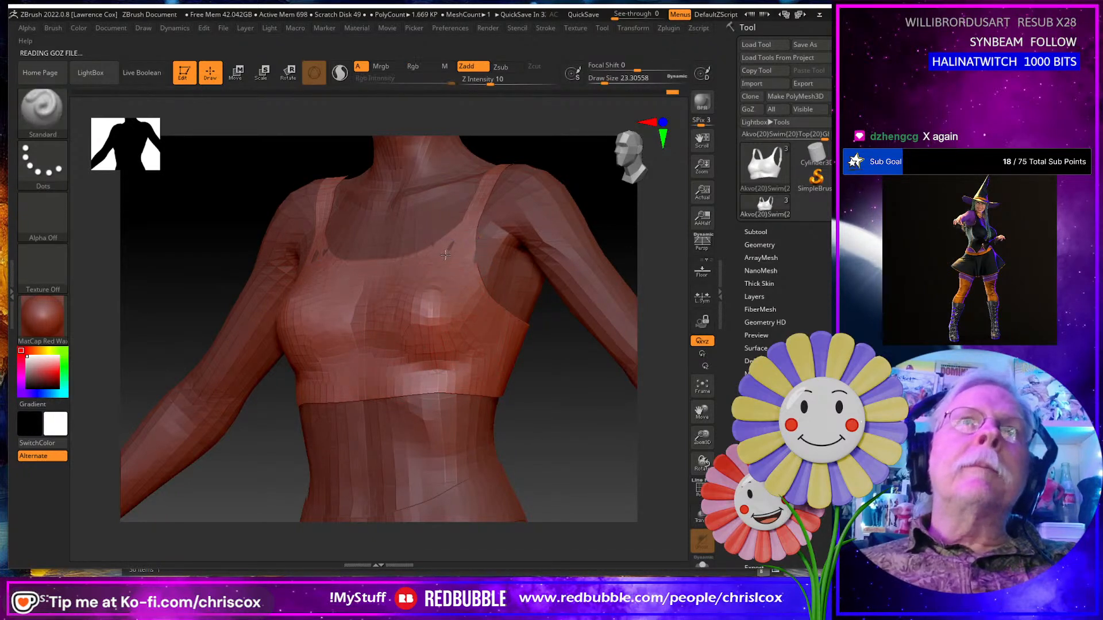
pyautogui.keyDown('shift'); pyautogui.moveTo(484, 234); pyautogui.dragTo(457, 234); pyautogui.keyUp('shift')
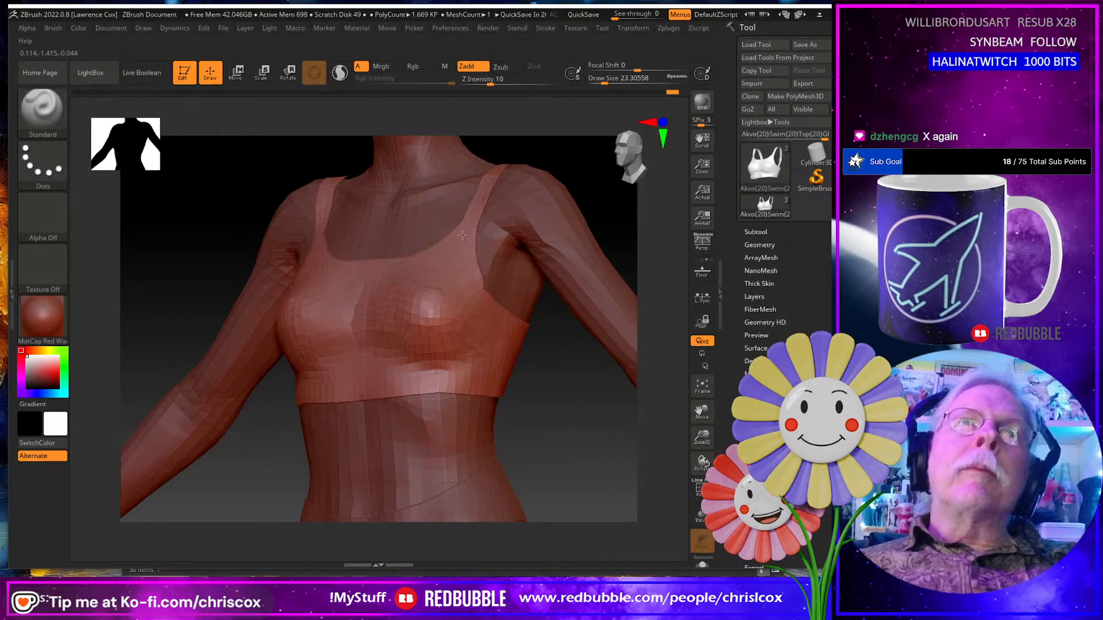
pyautogui.moveTo(492, 323)
pyautogui.mouseDown(button='right')
pyautogui.moveTo(459, 323)
pyautogui.moveTo(551, 322)
pyautogui.moveTo(491, 327)
pyautogui.mouseUp(button='right')
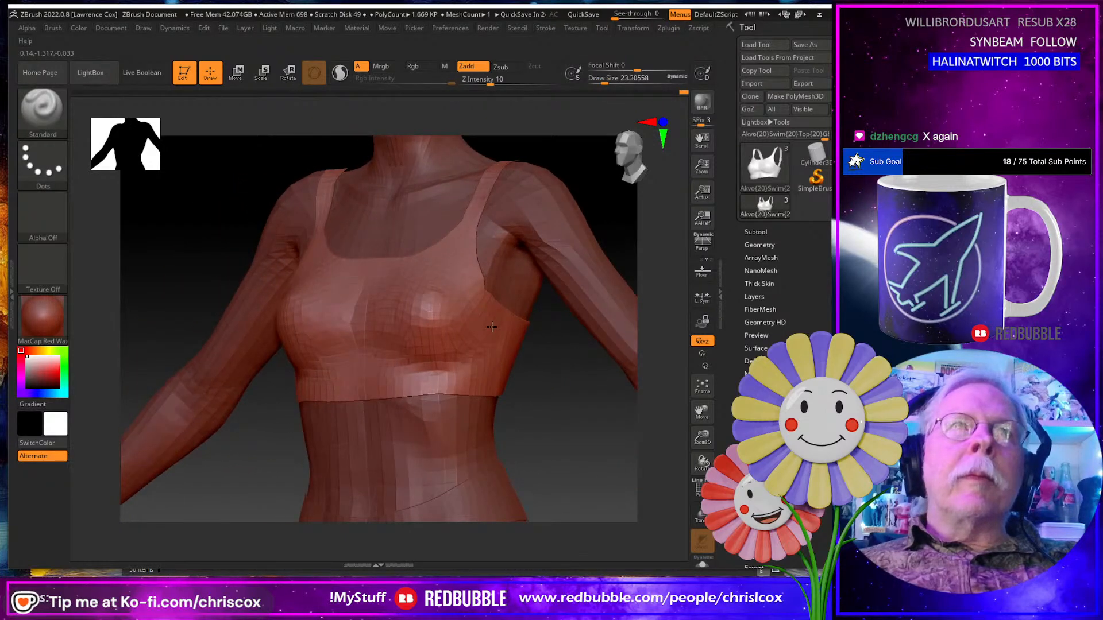
# Return the smoothed swim top to DAZ Studio through GoZ as a morph named PBMBreastsSmall.
pyautogui.click(753, 114)
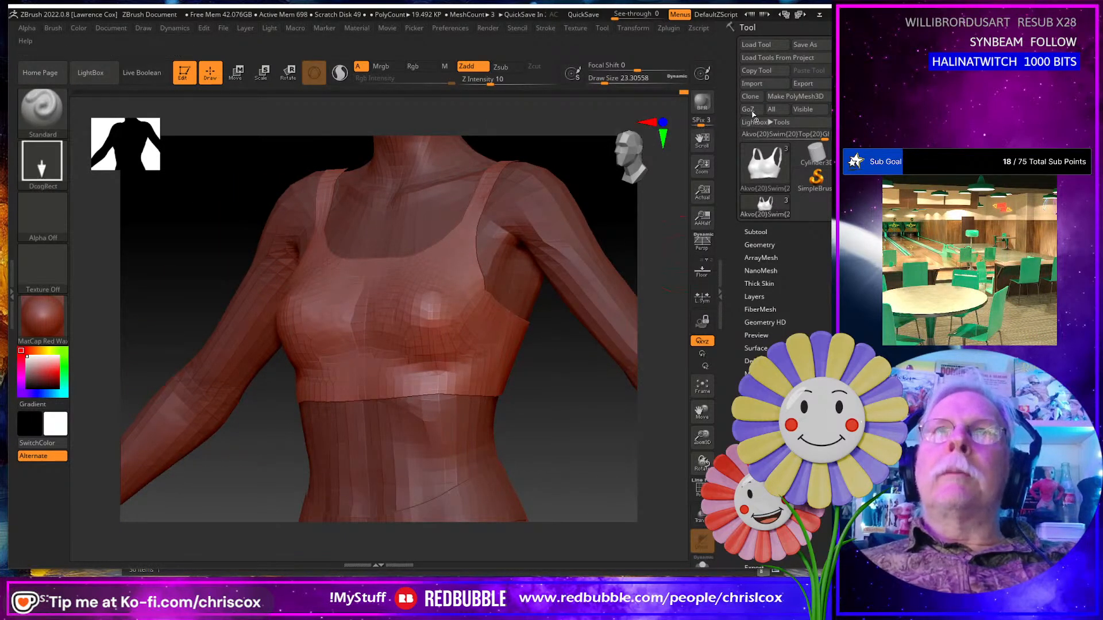
pyautogui.click(550, 245)
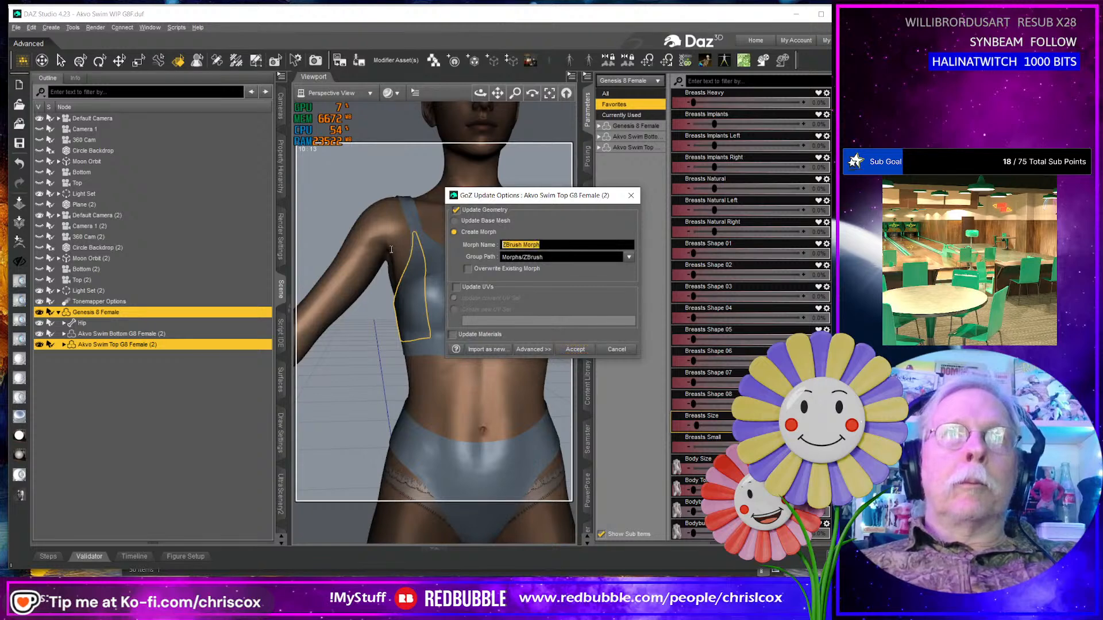
pyautogui.write('PBMBreastsSmall')
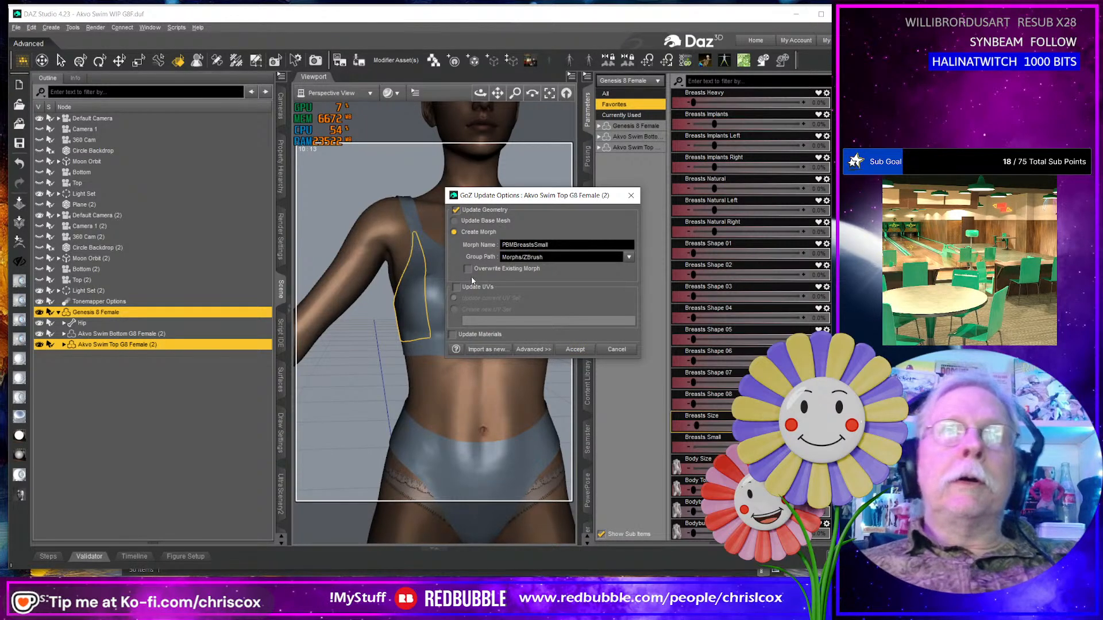
pyautogui.click(584, 351)
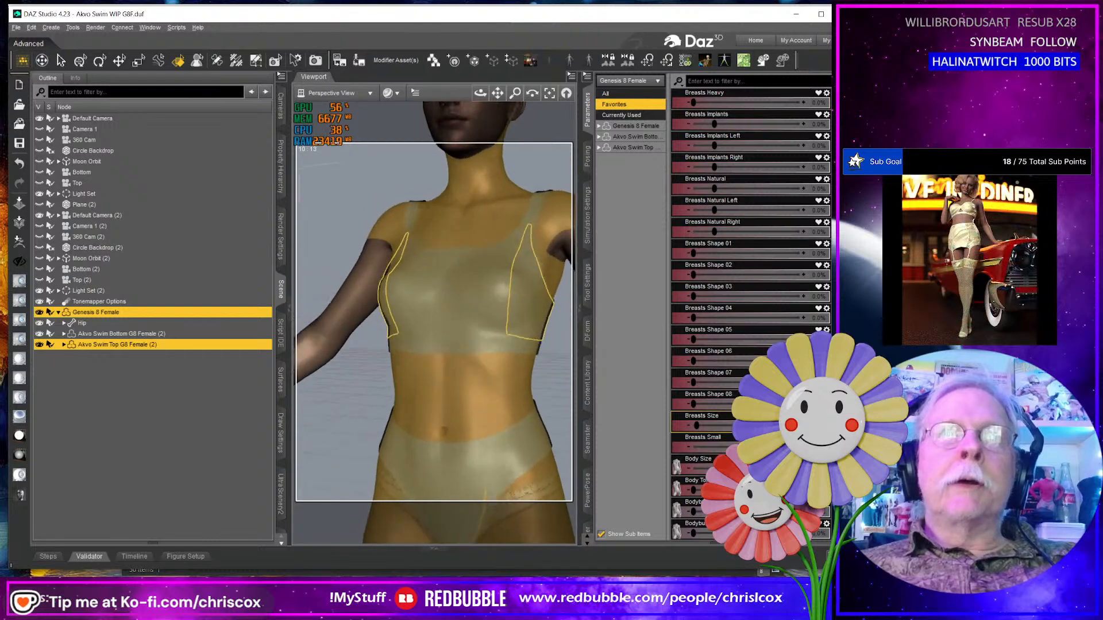
# Check the swim top's fit from an angle and set the figure's Breasts Size and Breasts Small morphs to 0.
pyautogui.moveTo(523, 416); pyautogui.dragTo(601, 448, button='right')
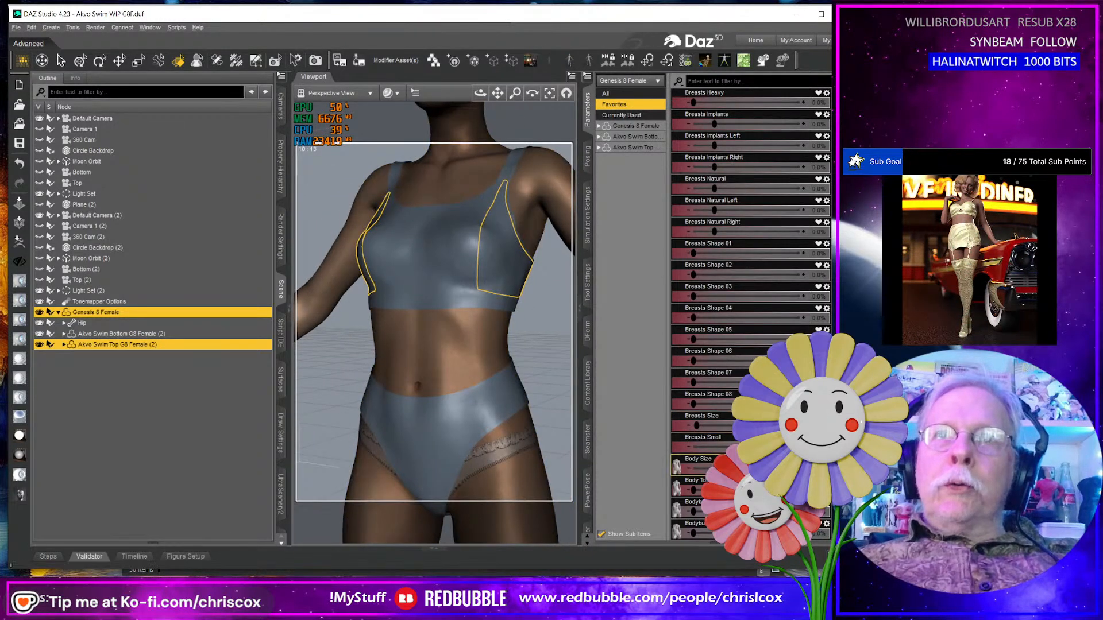
pyautogui.scroll(-6, 736, 428)
pyautogui.scroll(-1, 741, 339)
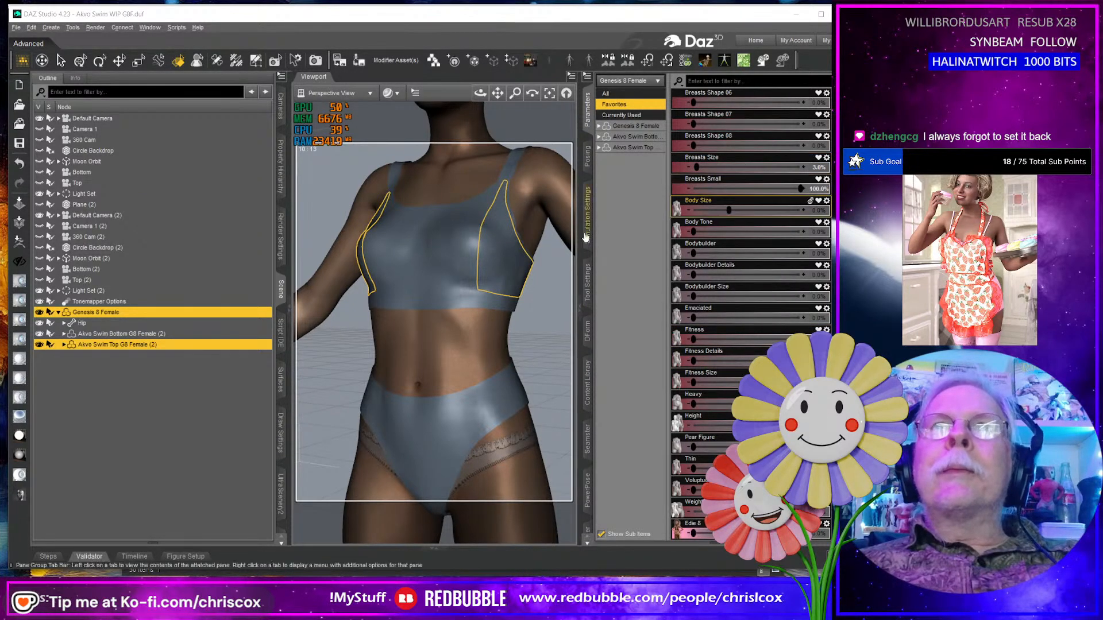
pyautogui.click(825, 166)
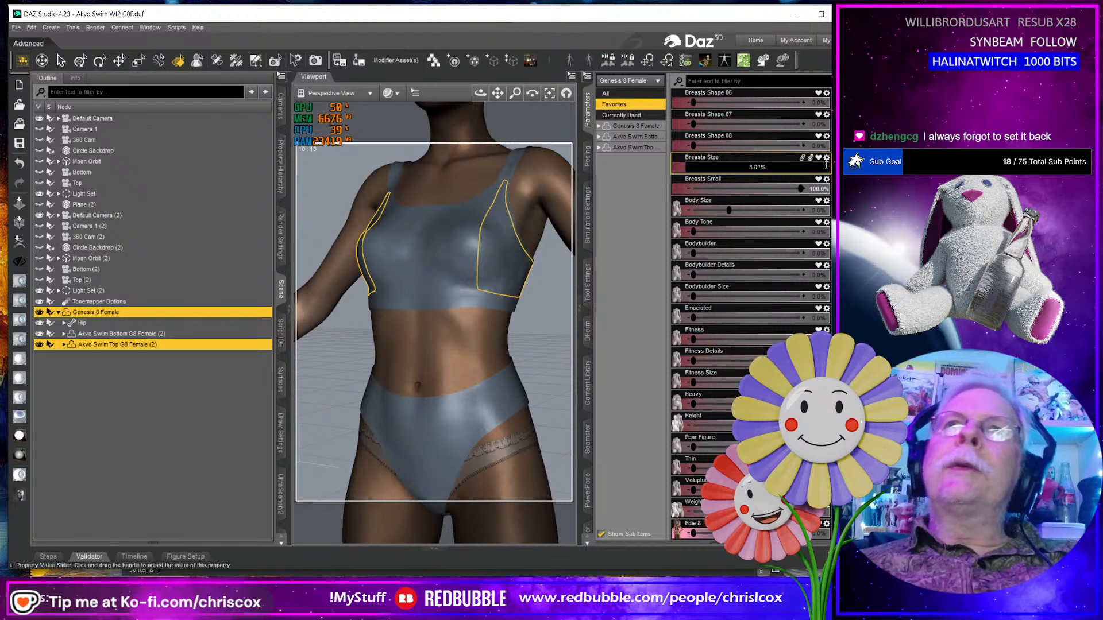
pyautogui.write('0')
pyautogui.press('Return')
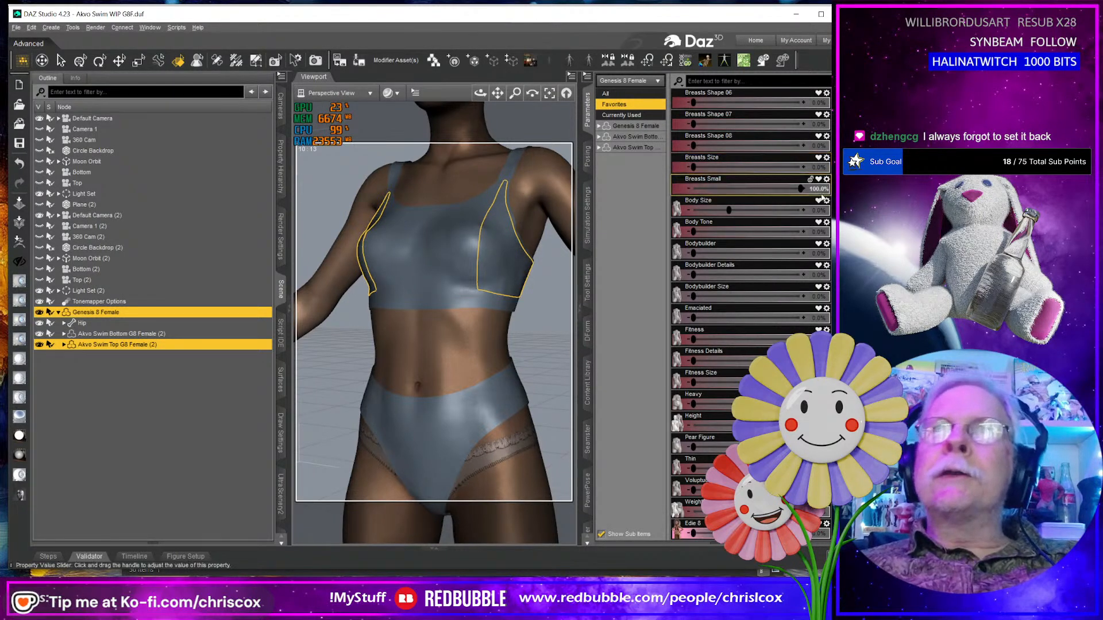
pyautogui.click(822, 188)
pyautogui.press('Return')
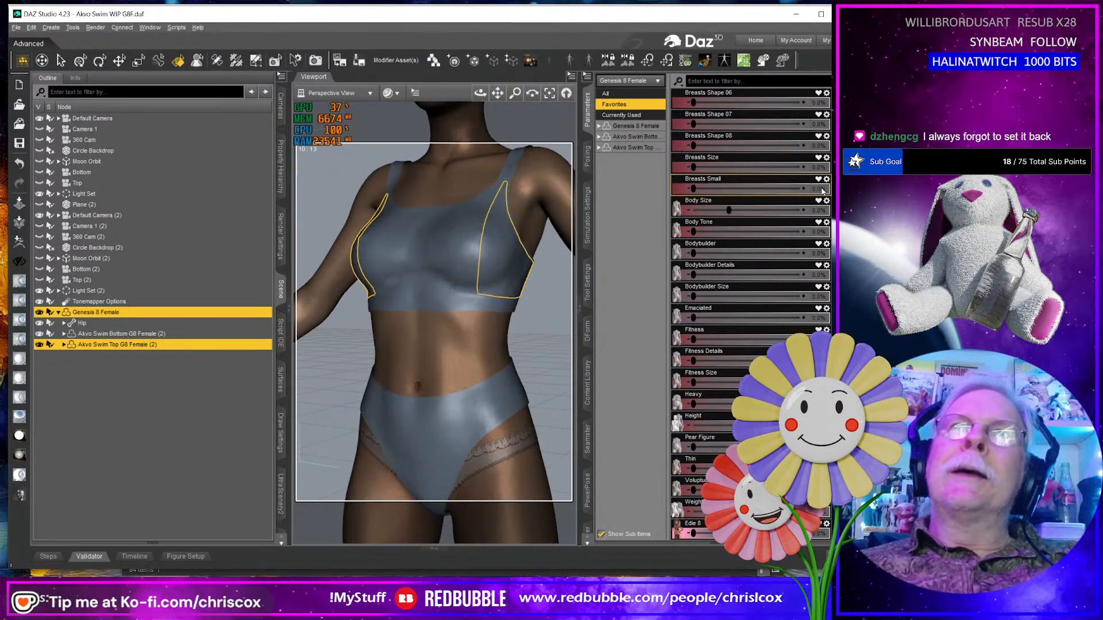
# Raise and lower Breasts Size, and Breasts Small up to 100%, to test the swim top's fit with its corrective morphs.
pyautogui.moveTo(692, 167); pyautogui.dragTo(801, 166)
pyautogui.hotkey('ctrl', 'z')
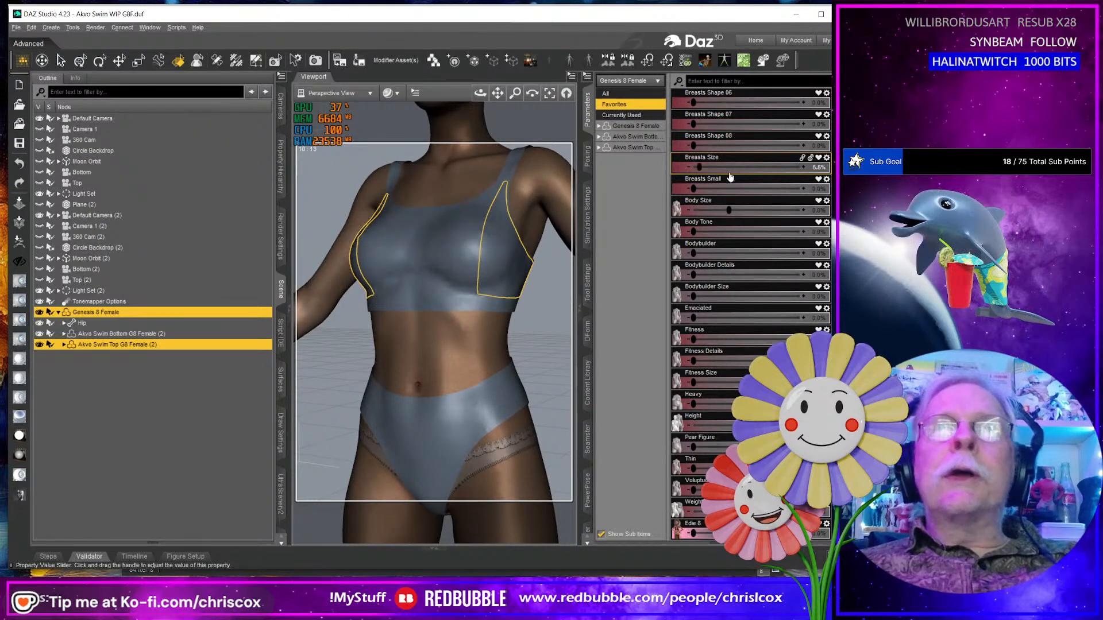
pyautogui.moveTo(693, 188); pyautogui.dragTo(807, 189)
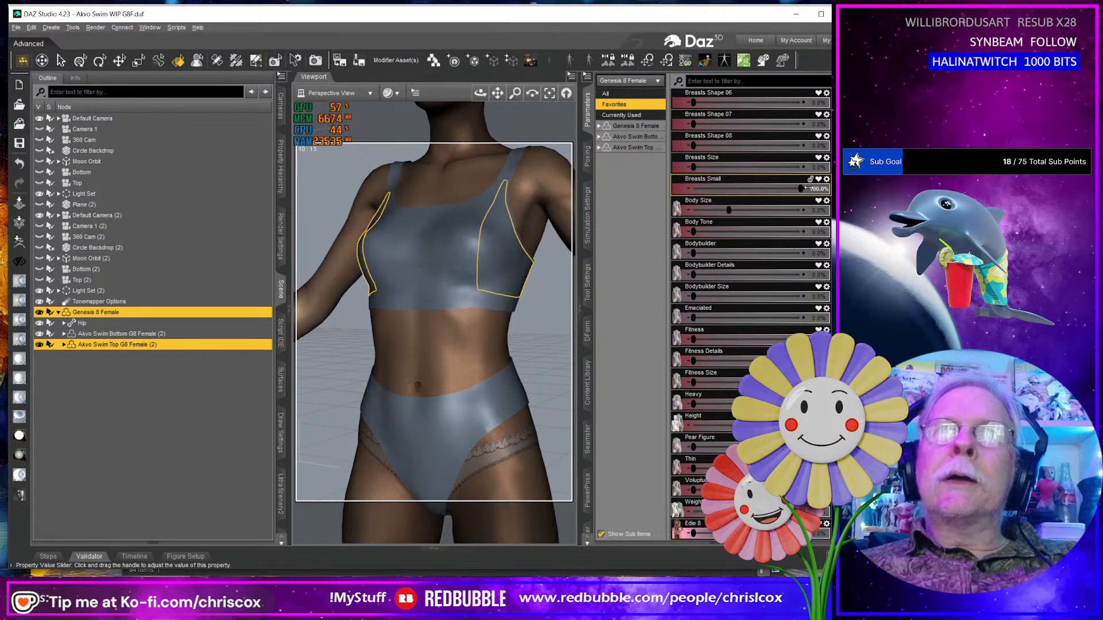
pyautogui.hotkey('ctrl', 'z')
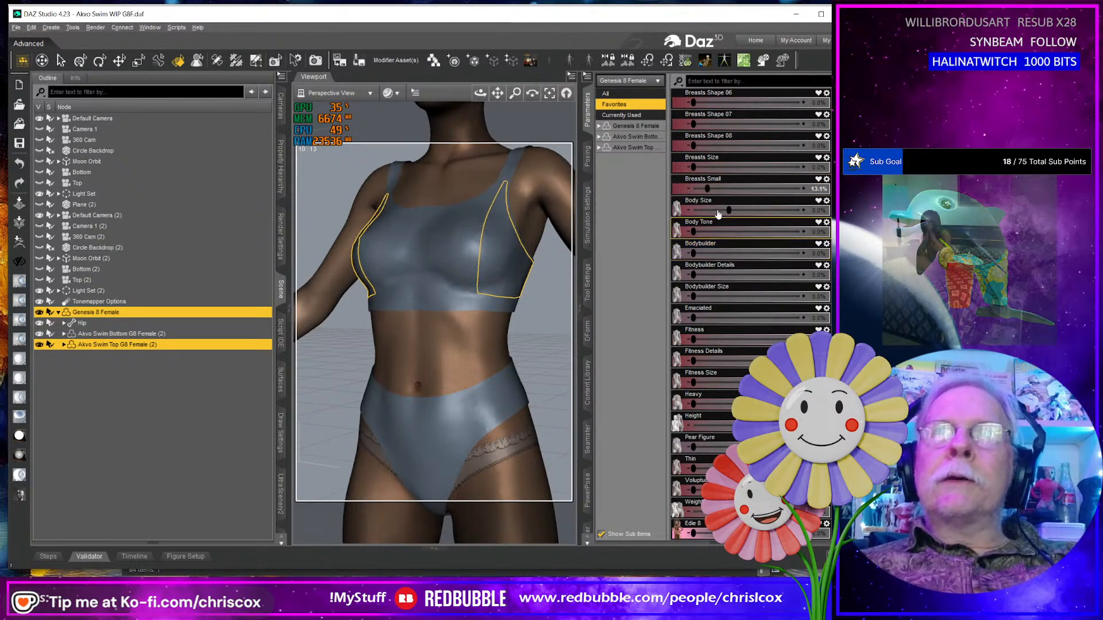
# Set the figure's Body Size to 100% and send it with the swim top to ZBrush, exporting with deformations.
pyautogui.moveTo(729, 209); pyautogui.dragTo(815, 211)
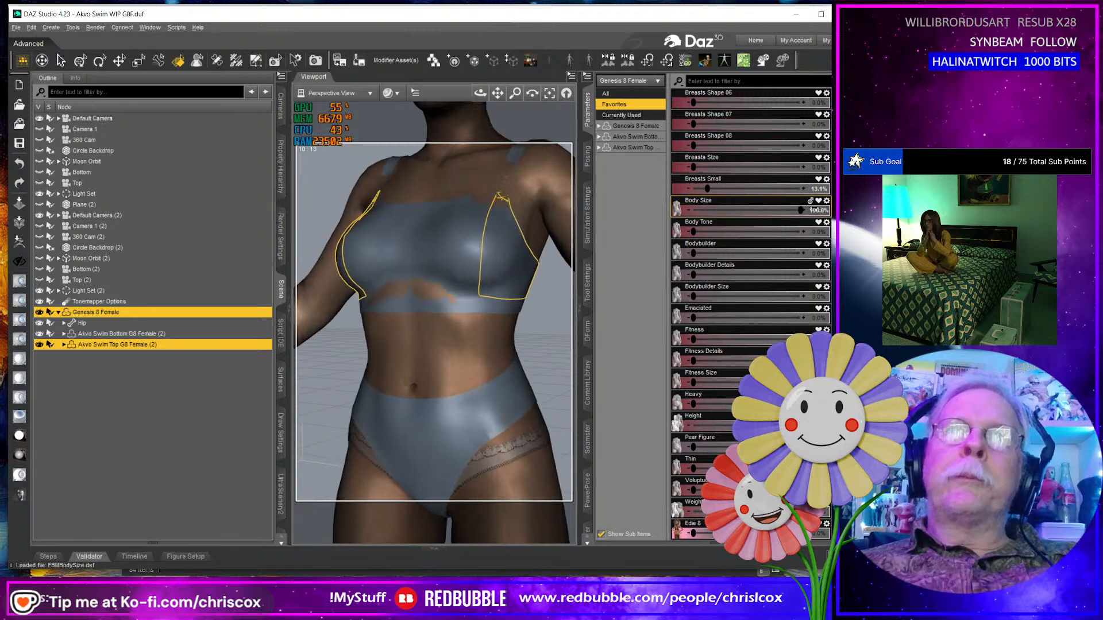
pyautogui.moveTo(425, 345); pyautogui.dragTo(540, 351, button='middle')
pyautogui.moveTo(476, 392); pyautogui.dragTo(454, 396, button='middle')
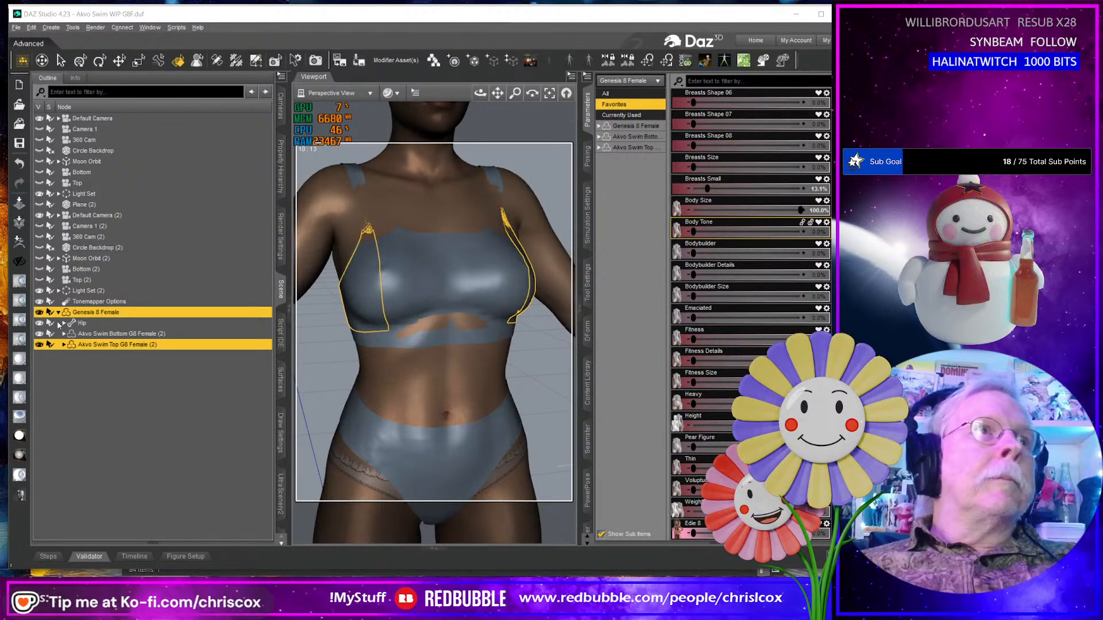
pyautogui.click(19, 261)
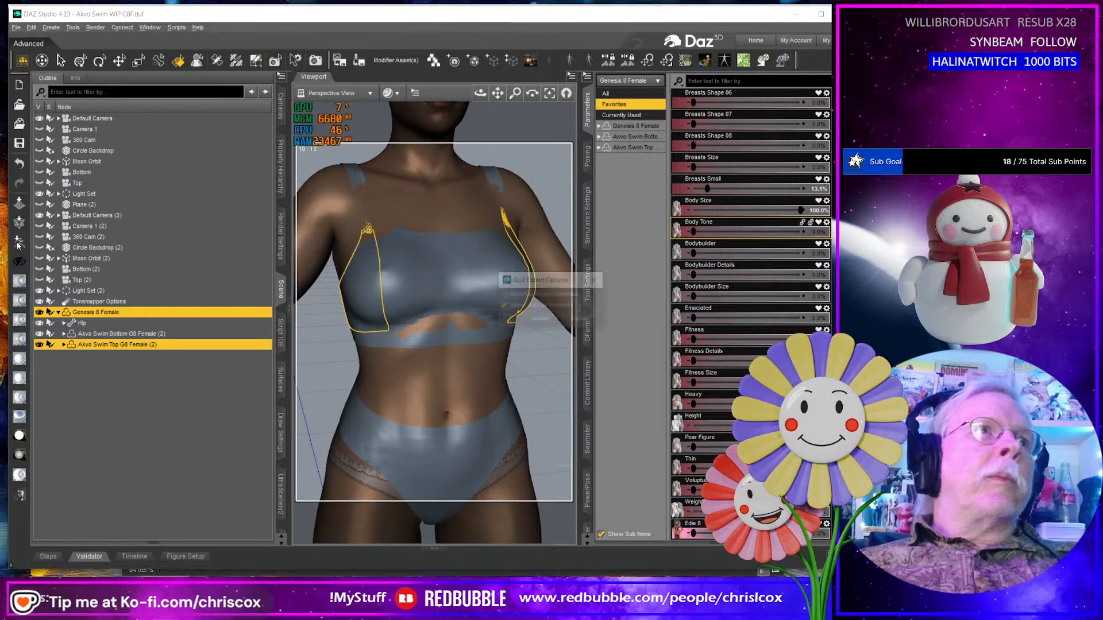
pyautogui.click(540, 320)
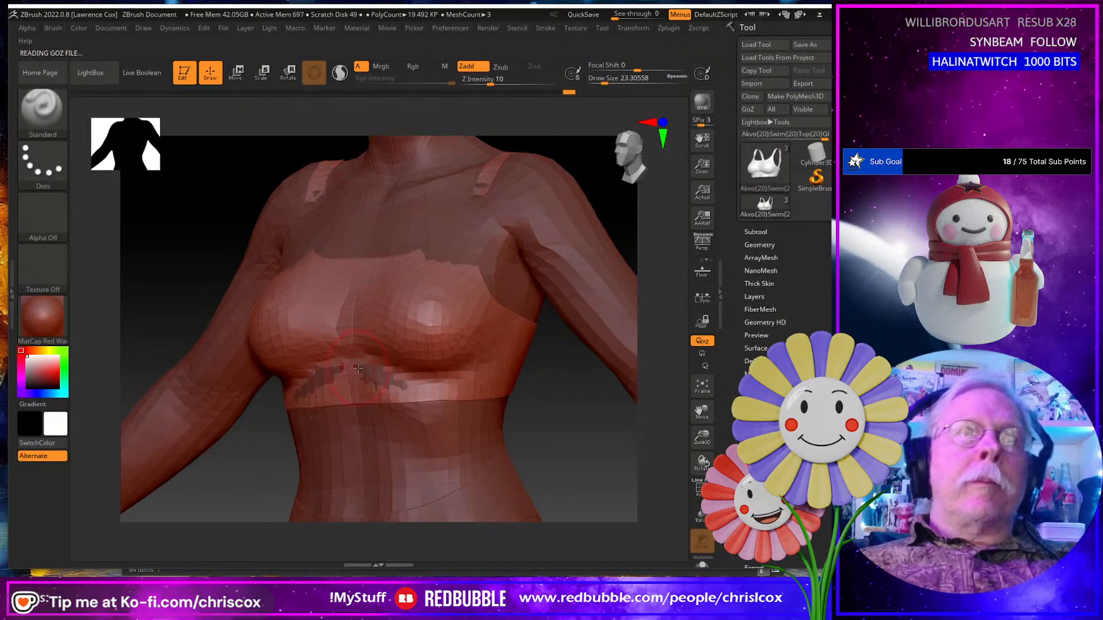
# Smooth the swim top over the body showing through at the shoulder straps, neckline and lower band.
pyautogui.keyDown('shift'); pyautogui.moveTo(358, 368); pyautogui.dragTo(403, 376); pyautogui.keyUp('shift')
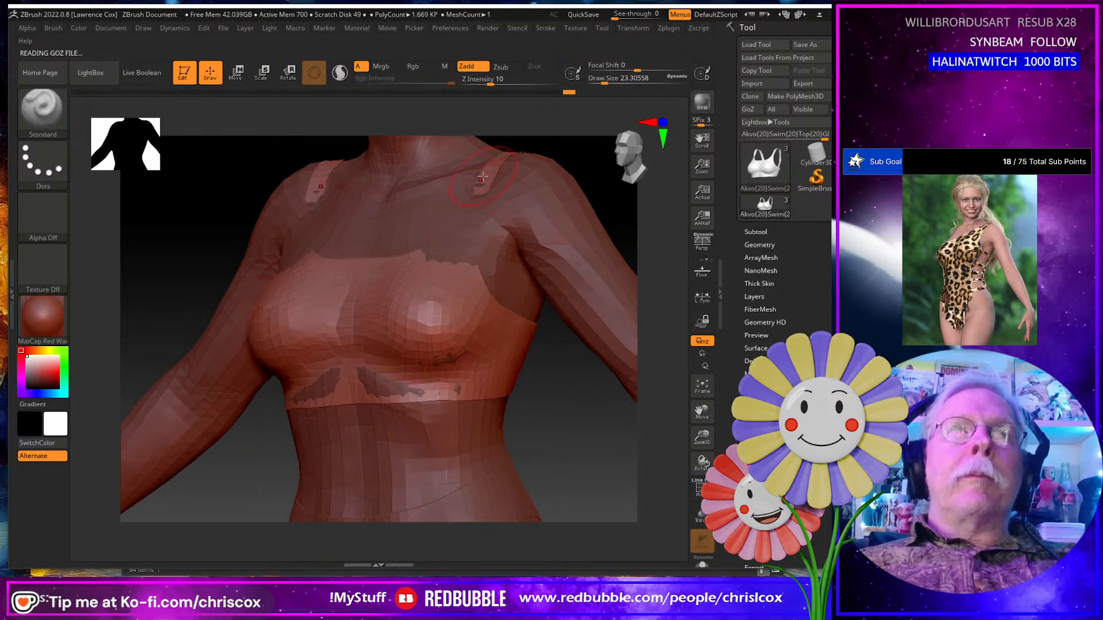
pyautogui.moveTo(463, 222); pyautogui.dragTo(461, 255)
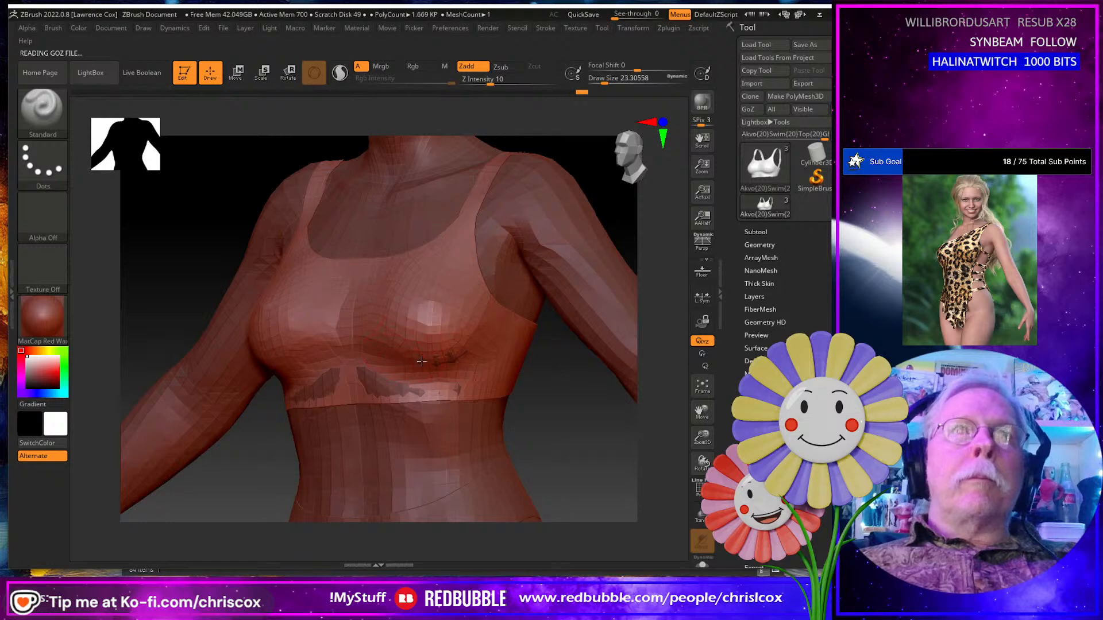
pyautogui.moveTo(406, 390); pyautogui.dragTo(367, 371)
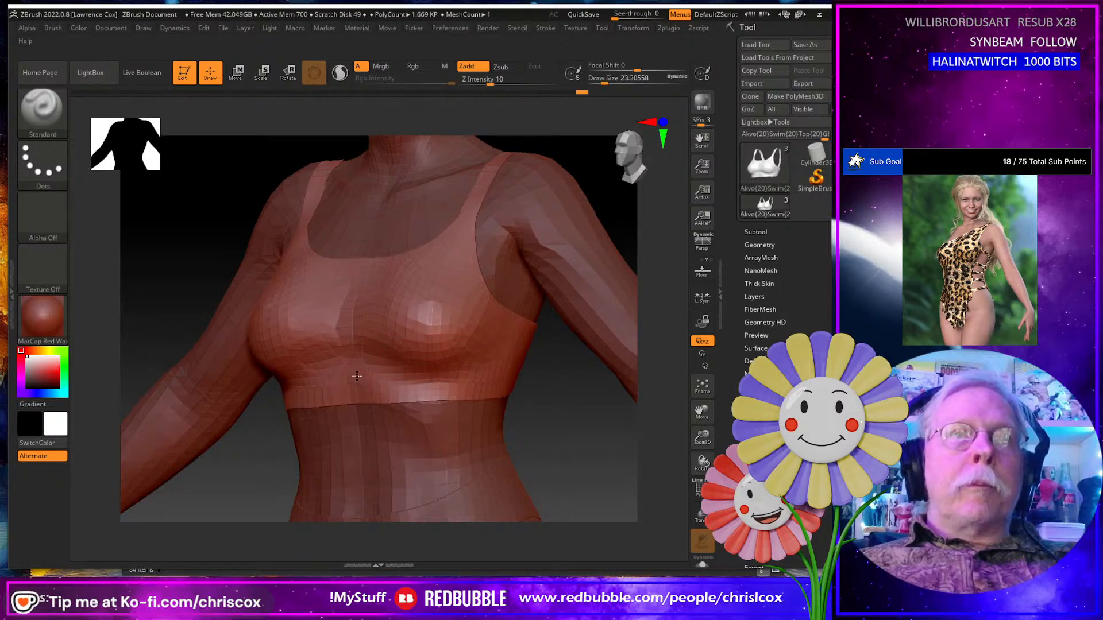
pyautogui.moveTo(361, 374); pyautogui.dragTo(395, 369, button='right')
pyautogui.moveTo(407, 369); pyautogui.dragTo(286, 288)
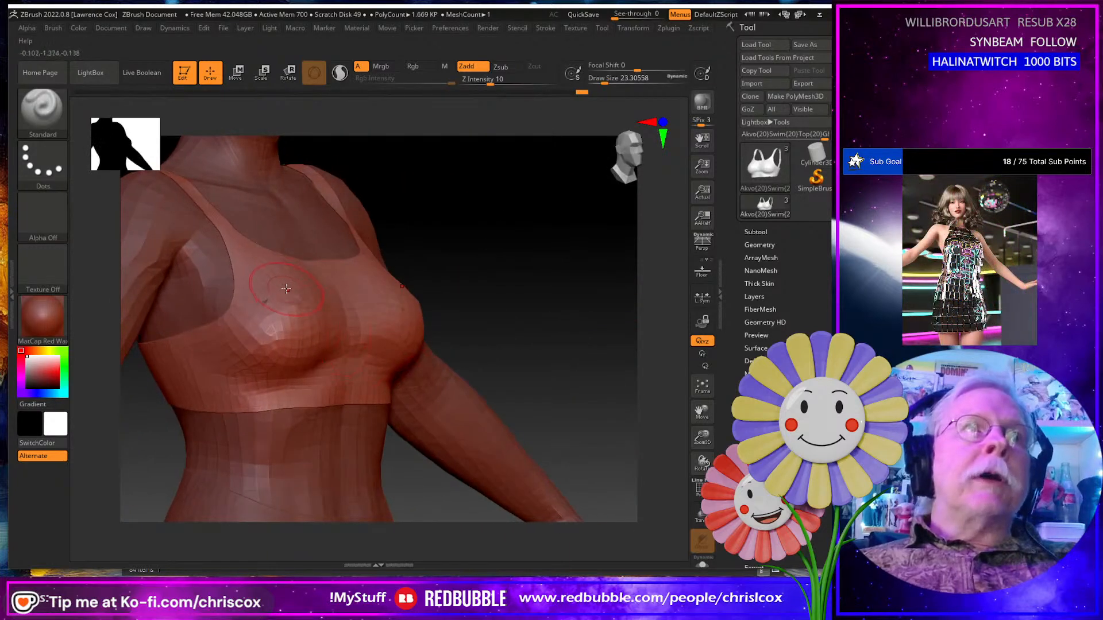
pyautogui.moveTo(343, 316); pyautogui.dragTo(239, 316, button='right')
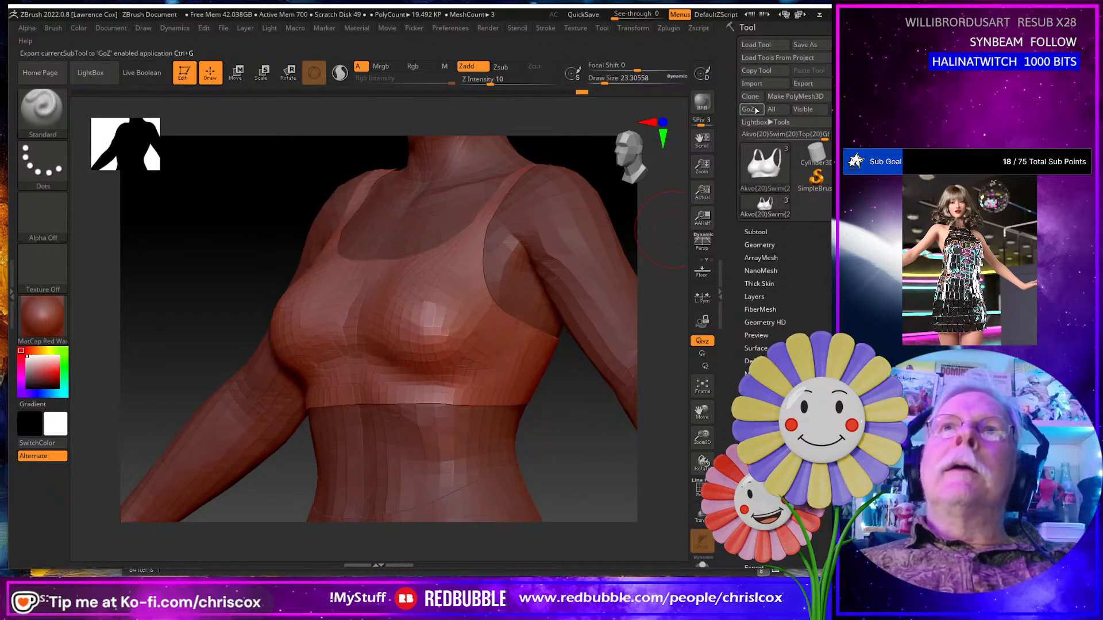
# Return the smoothed swim top to DAZ Studio through GoZ as morph FBMBodySize and set Body Size back to 0.
pyautogui.hotkey('alt', 'Tab')
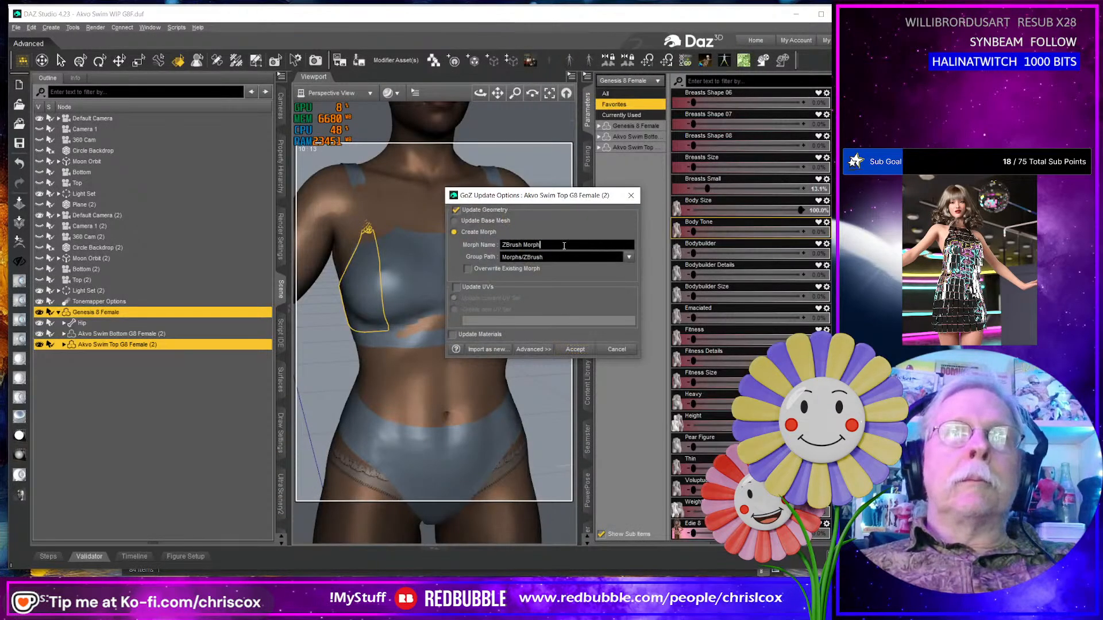
pyautogui.write('FBMBodySize')
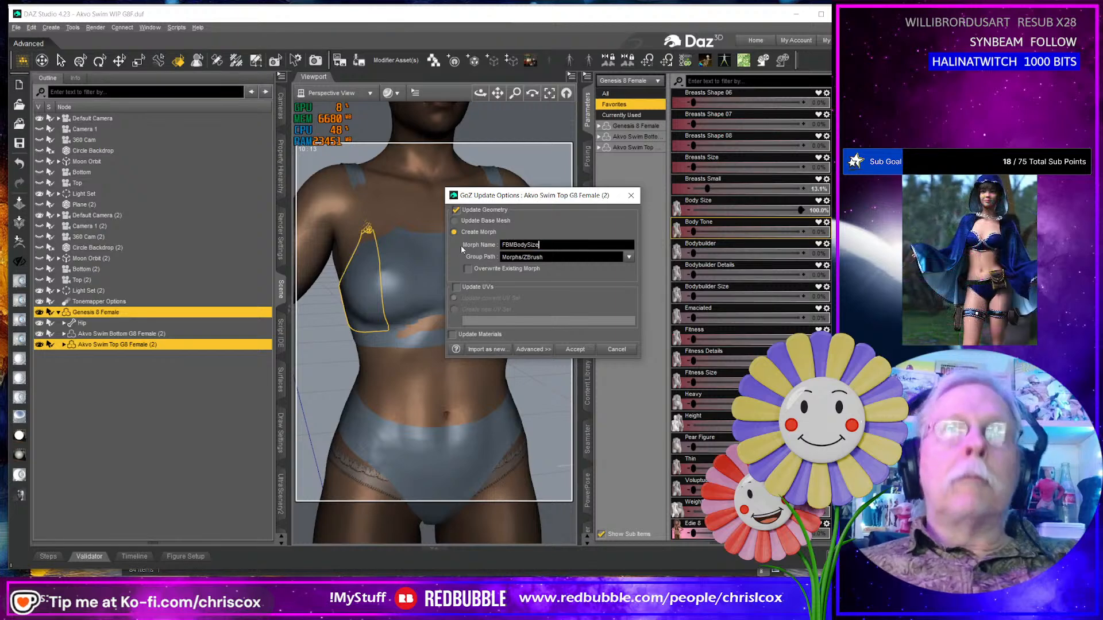
pyautogui.click(586, 350)
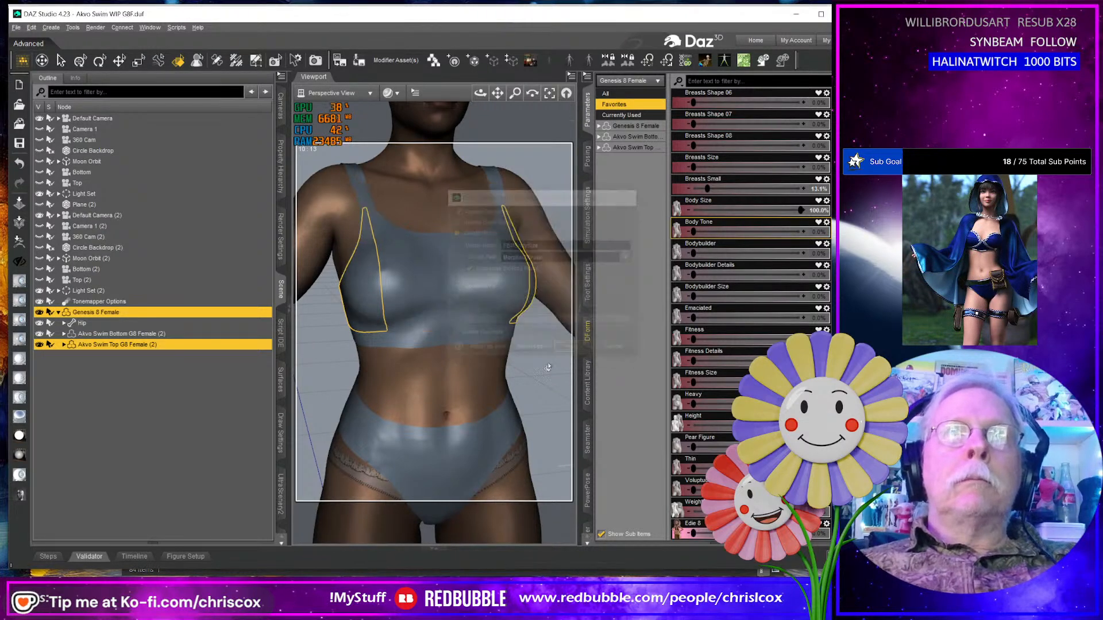
pyautogui.hotkey('ctrl', 'z')
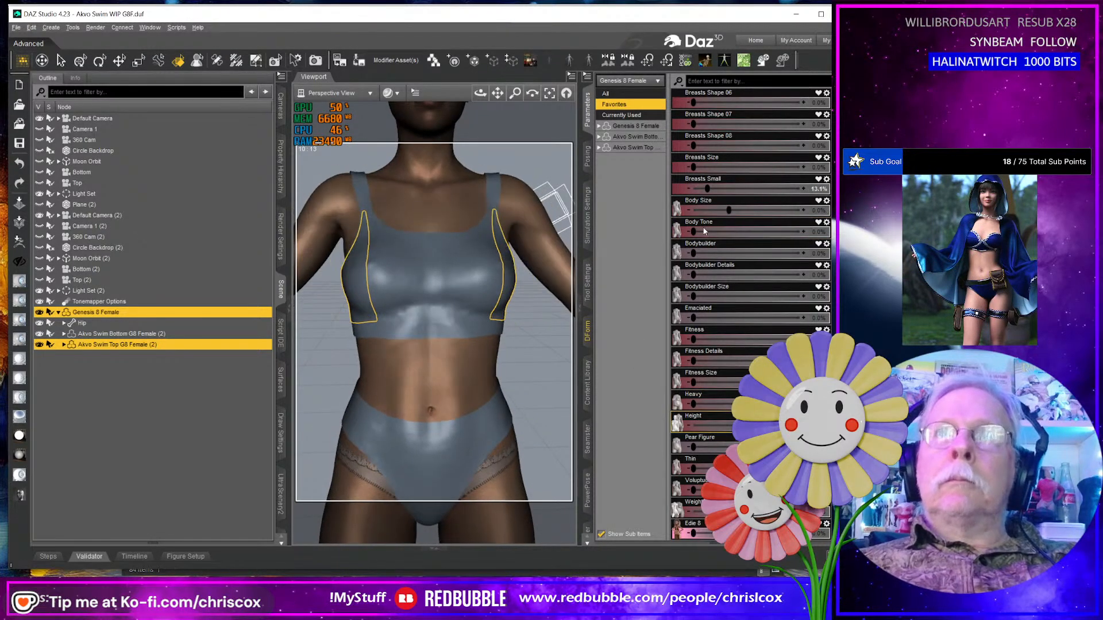
# Set Body Tone to 100% and examine the swim top for body poke-through from above and the front.
pyautogui.moveTo(693, 233); pyautogui.dragTo(801, 232)
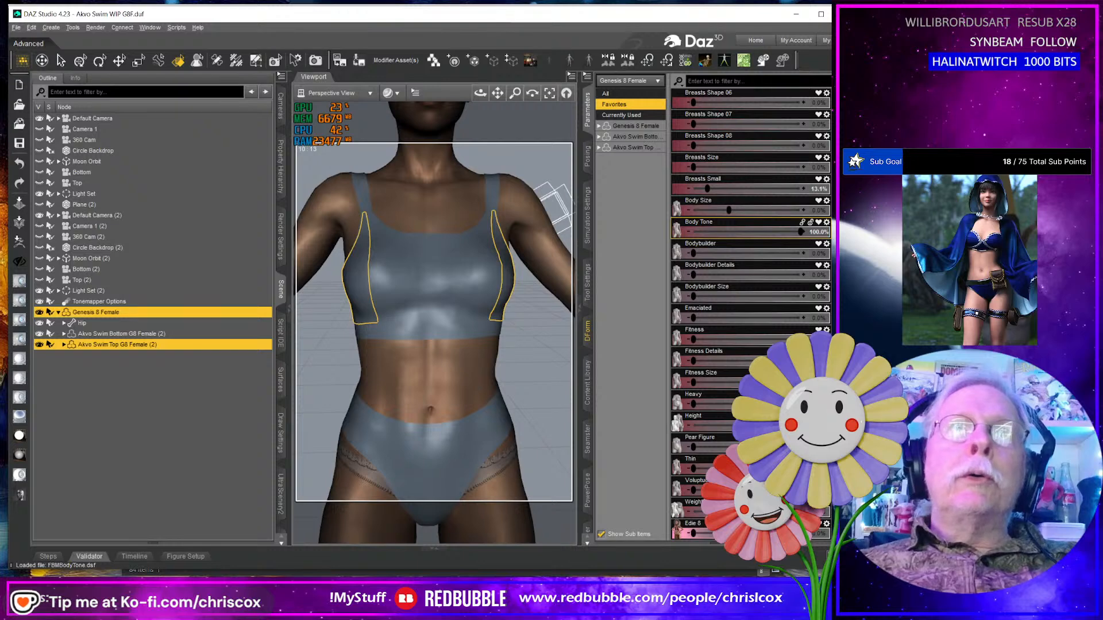
pyautogui.moveTo(414, 299); pyautogui.dragTo(495, 340, button='middle')
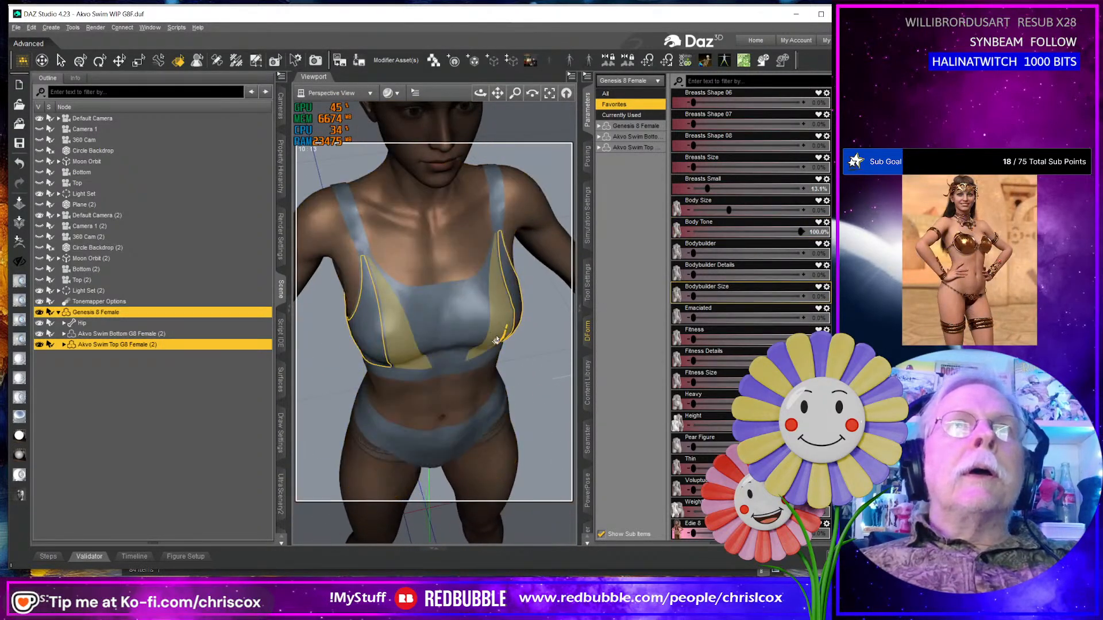
pyautogui.click(123, 62)
pyautogui.moveTo(494, 345); pyautogui.dragTo(513, 390, button='middle')
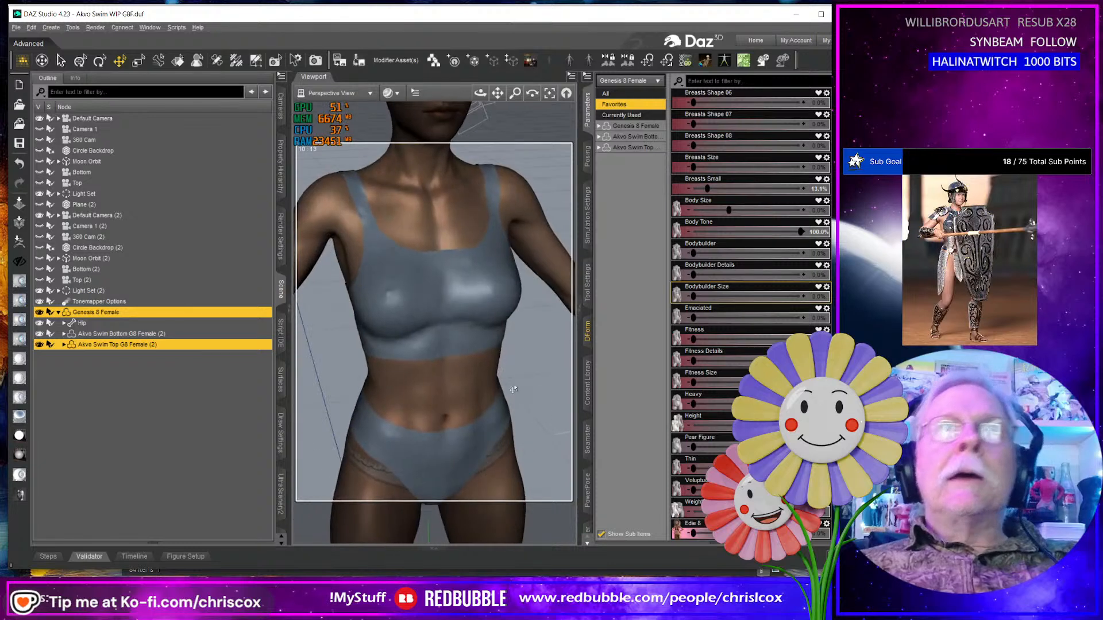
# Set the figure's Breasts Small and Body Tone morphs to 0.
pyautogui.click(821, 188)
pyautogui.press('Return')
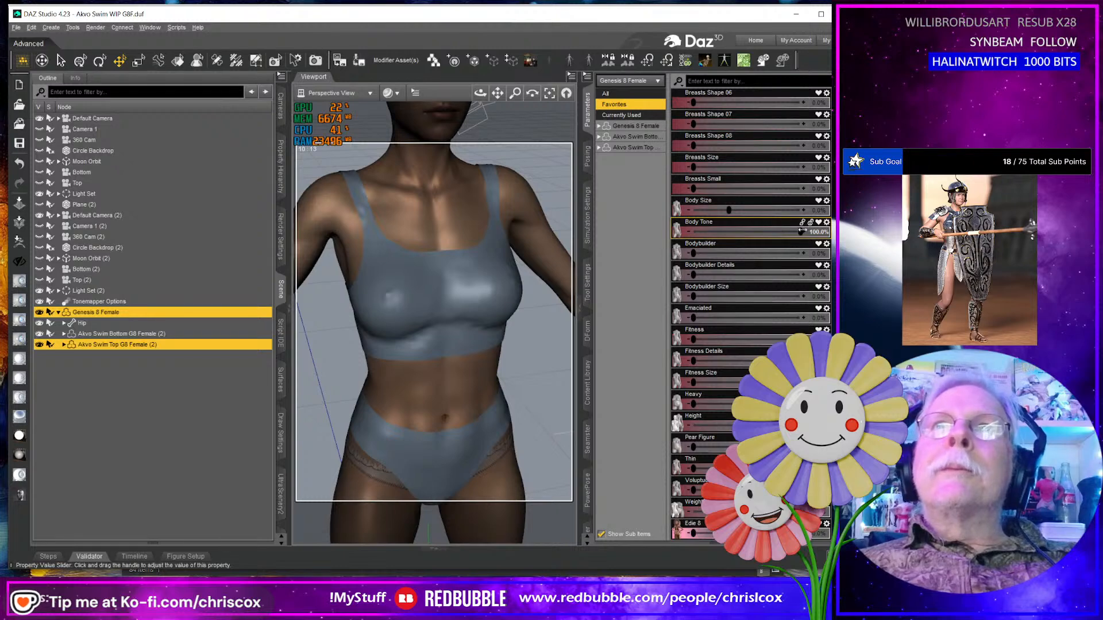
pyautogui.click(824, 232)
pyautogui.write('0')
pyautogui.press('Return')
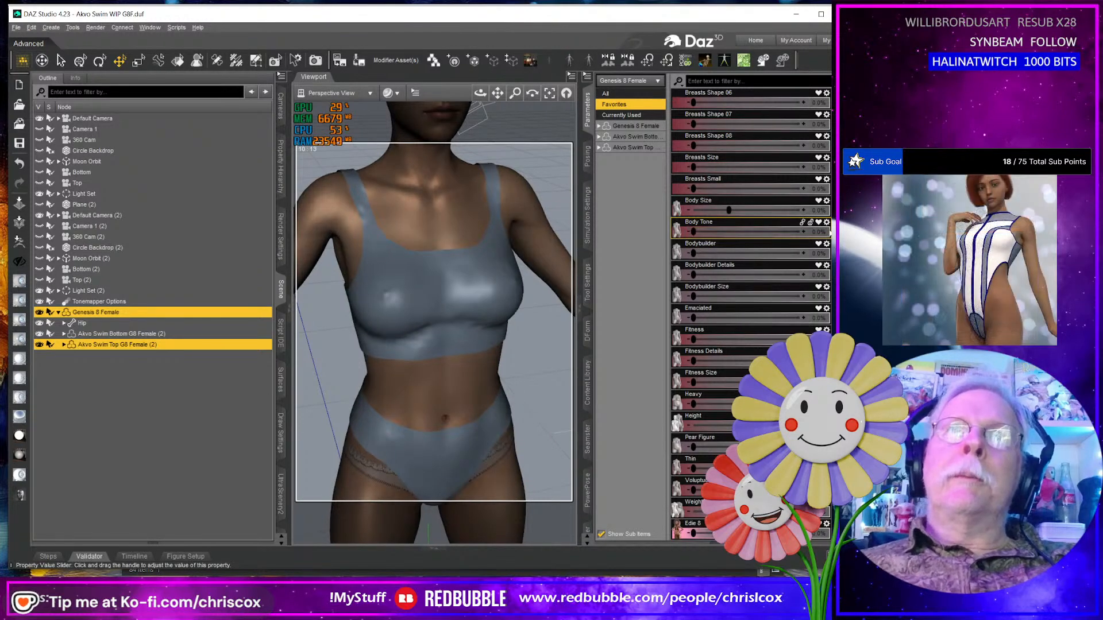
# Raise Body Size to 100% to check the corrected swim top, and lower it back to 0.50%.
pyautogui.moveTo(728, 211); pyautogui.dragTo(801, 210)
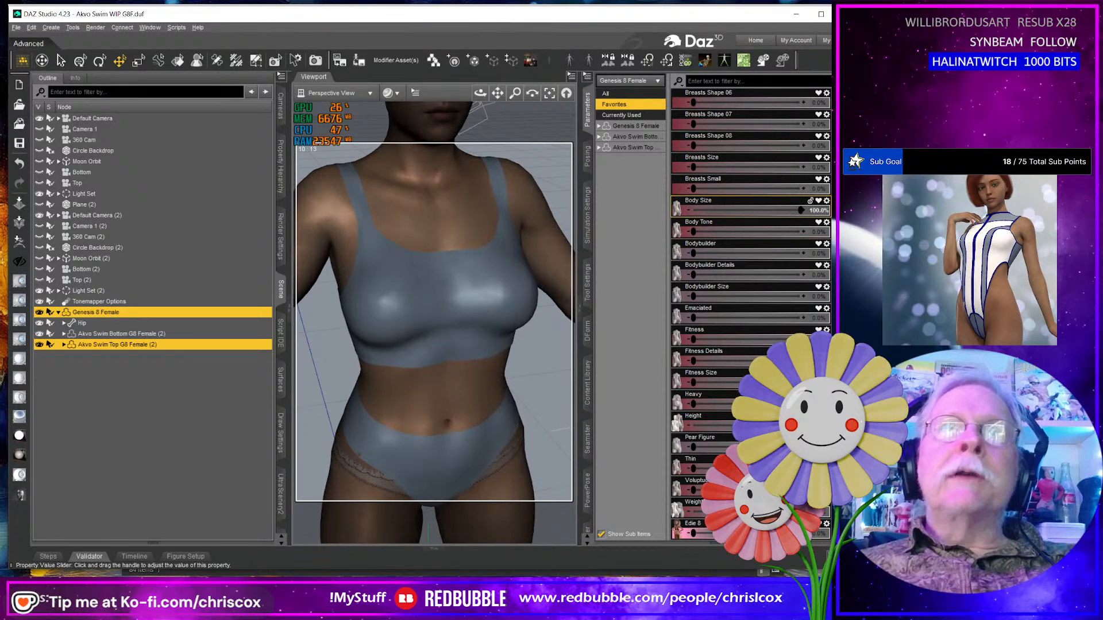
pyautogui.moveTo(480, 93); pyautogui.dragTo(209, 93)
pyautogui.hotkey('ctrl', 'z')
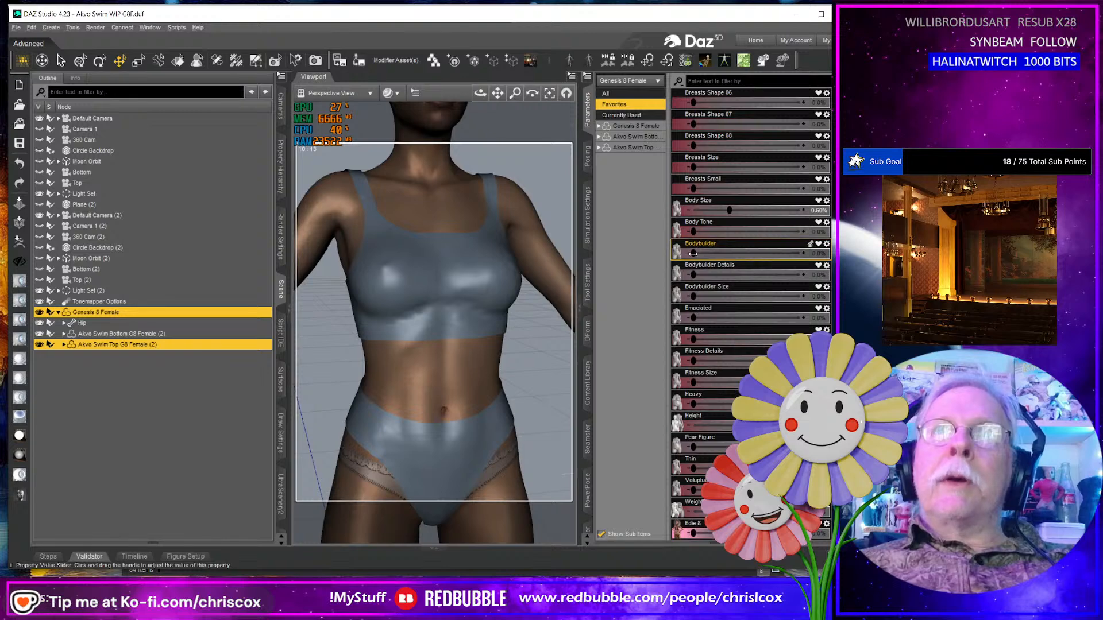
# Set Bodybuilder Details to 100% and send the figure and swim top to ZBrush, exporting with deformations.
pyautogui.moveTo(692, 275); pyautogui.dragTo(801, 275)
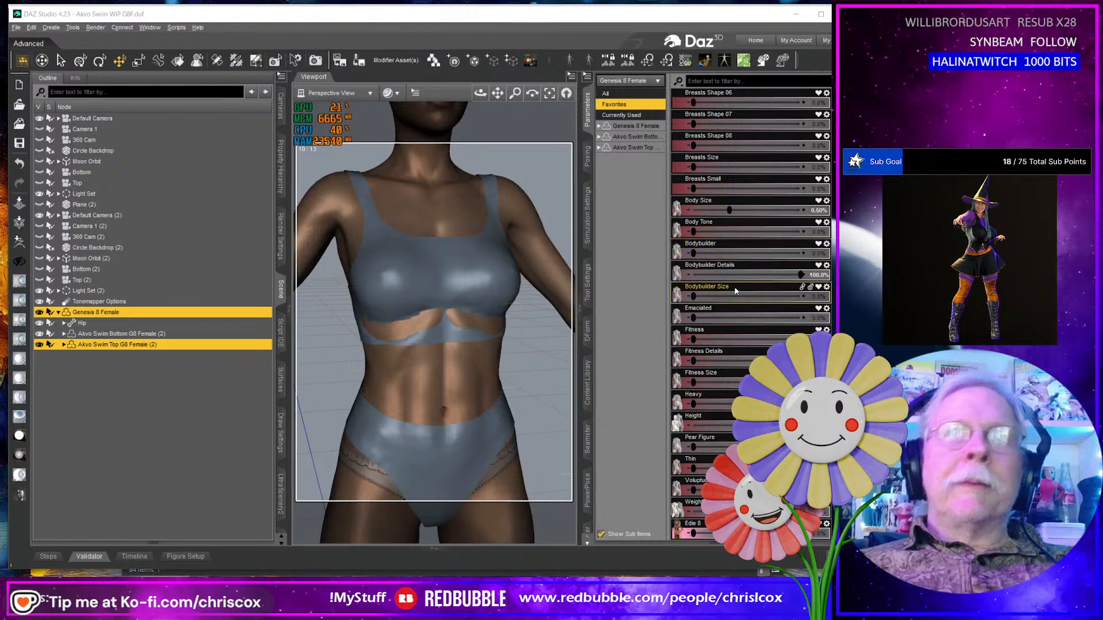
pyautogui.click(19, 244)
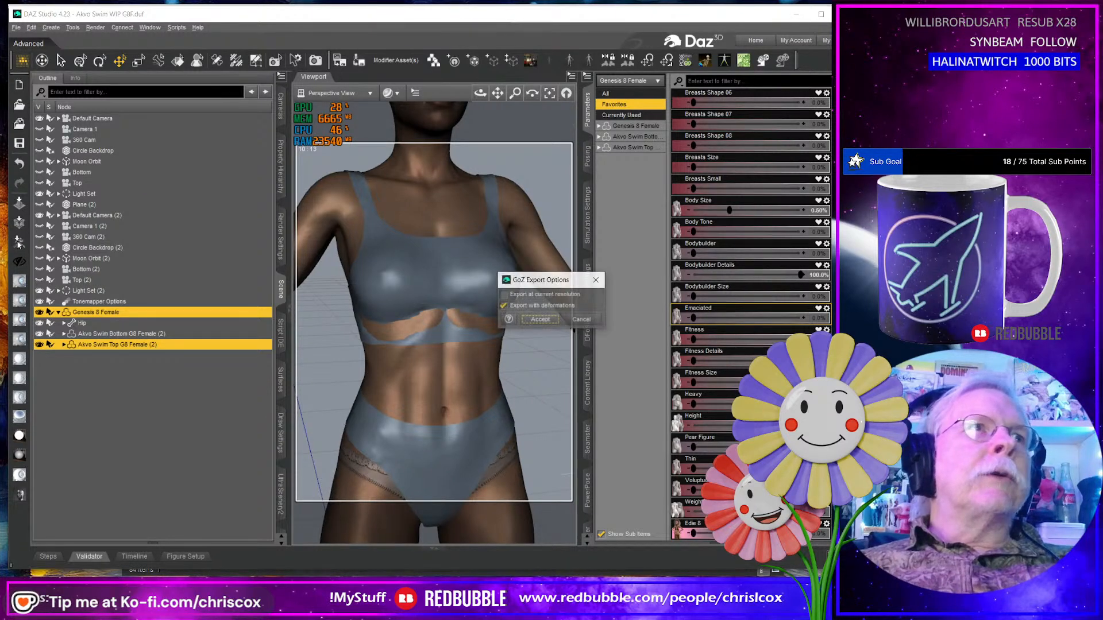
pyautogui.click(533, 320)
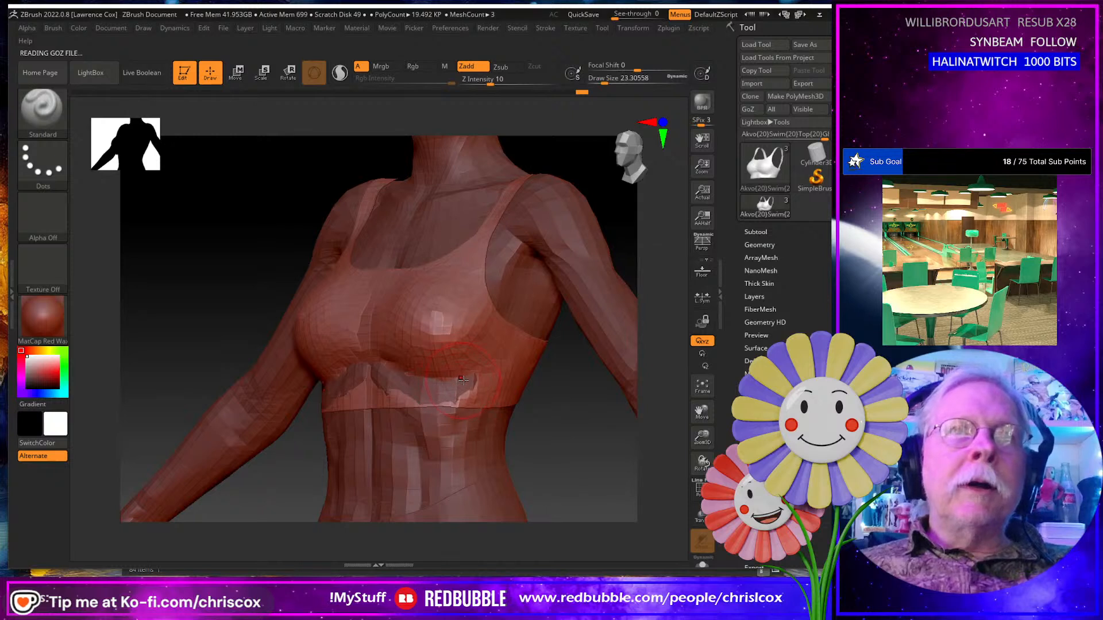
# Smooth the swim top's lower band under the breasts until it covers the body, checking it from both sides.
pyautogui.press('shift')
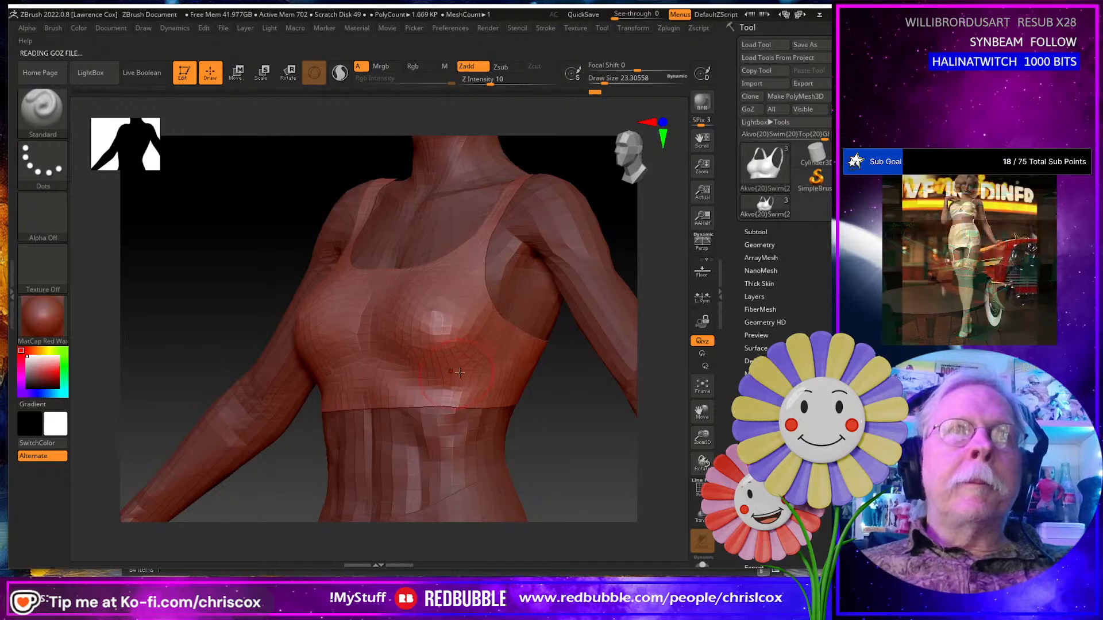
pyautogui.moveTo(374, 383)
pyautogui.mouseDown(button='right')
pyautogui.moveTo(509, 374)
pyautogui.moveTo(343, 405)
pyautogui.mouseUp(button='right')
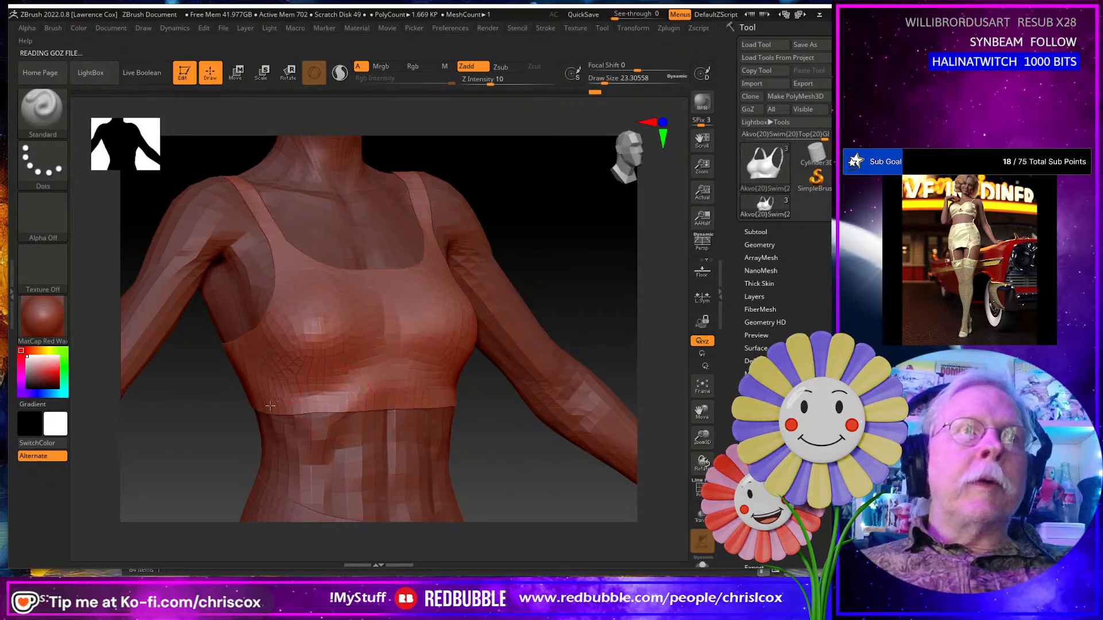
pyautogui.moveTo(430, 391)
pyautogui.mouseDown(button='right')
pyautogui.moveTo(296, 396)
pyautogui.moveTo(416, 397)
pyautogui.mouseUp(button='right')
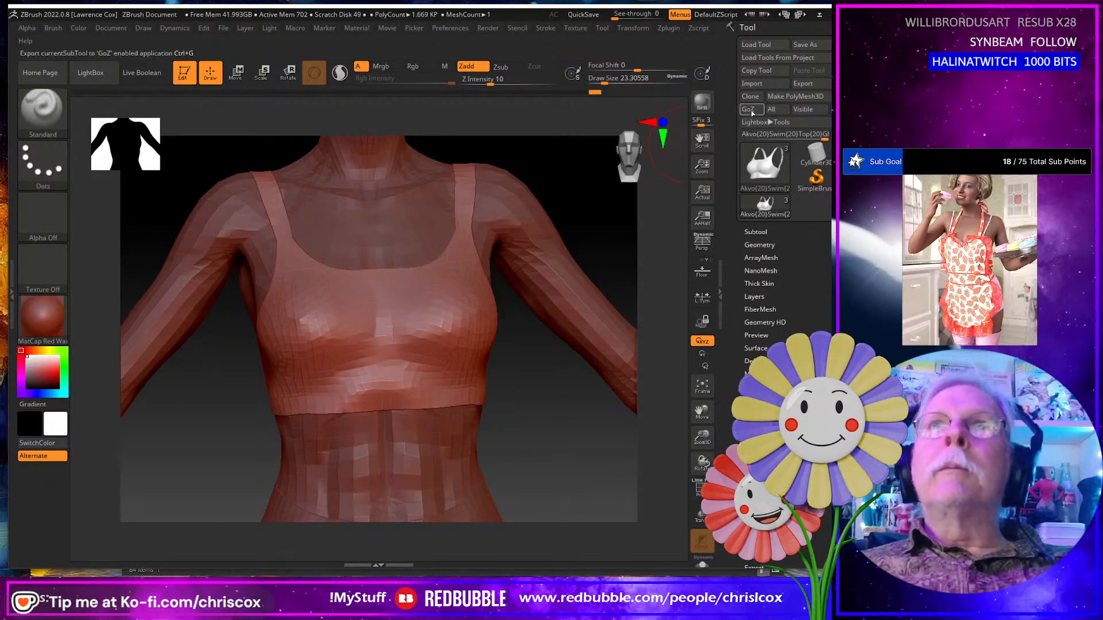
# Return the smoothed swim top through GoZ as morph FBMBodybuilderDetails and set Bodybuilder Details back to 0.
pyautogui.click(750, 110)
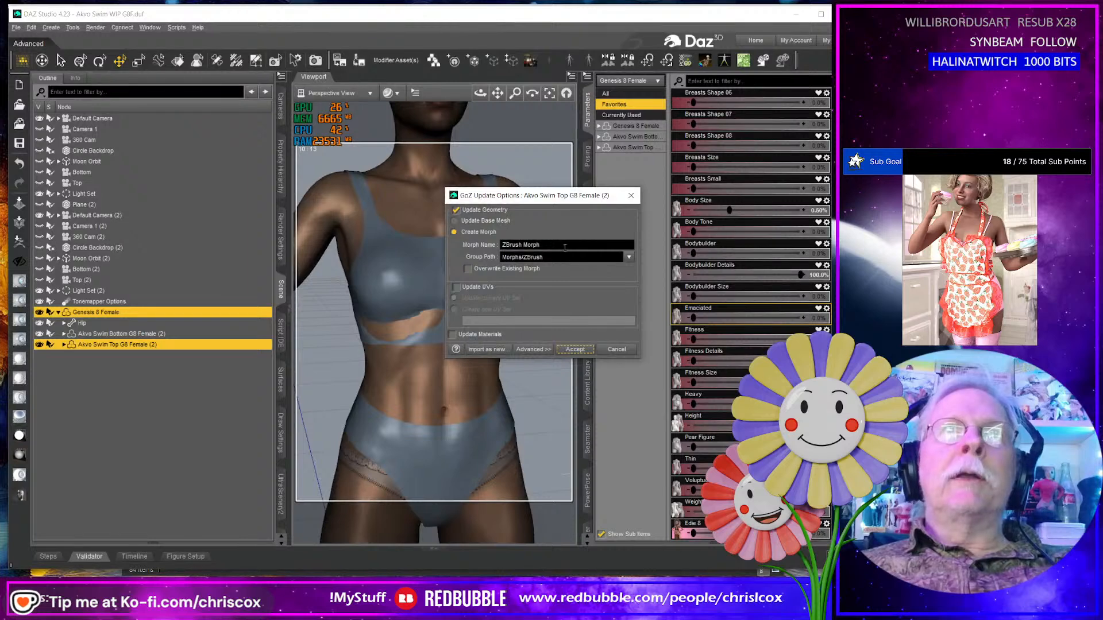
pyautogui.write('FBMBodybuilderDetails')
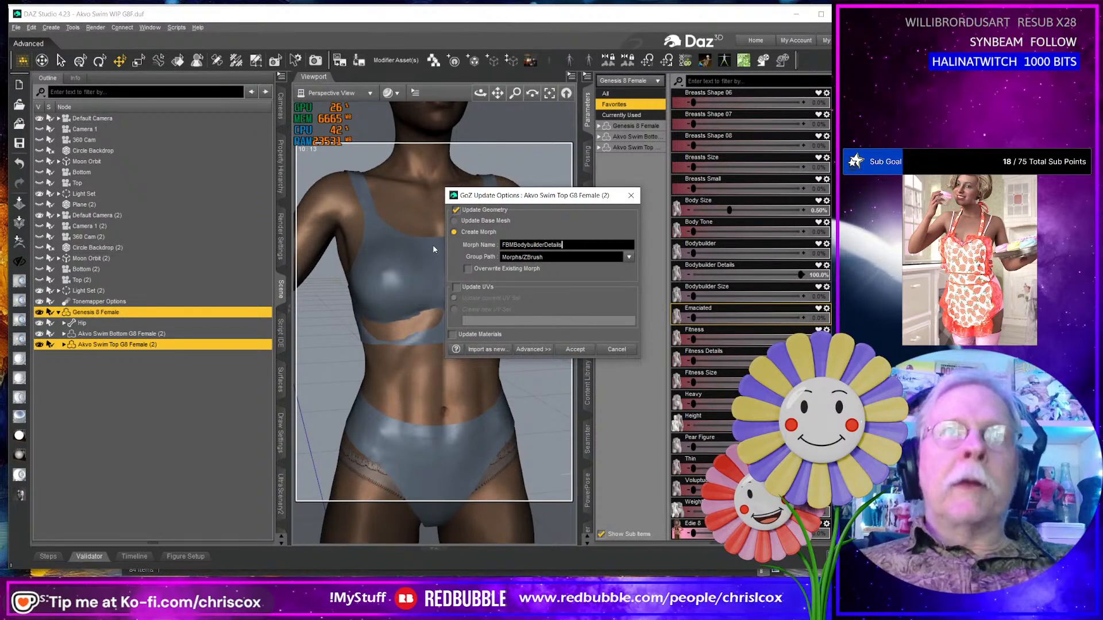
pyautogui.click(575, 350)
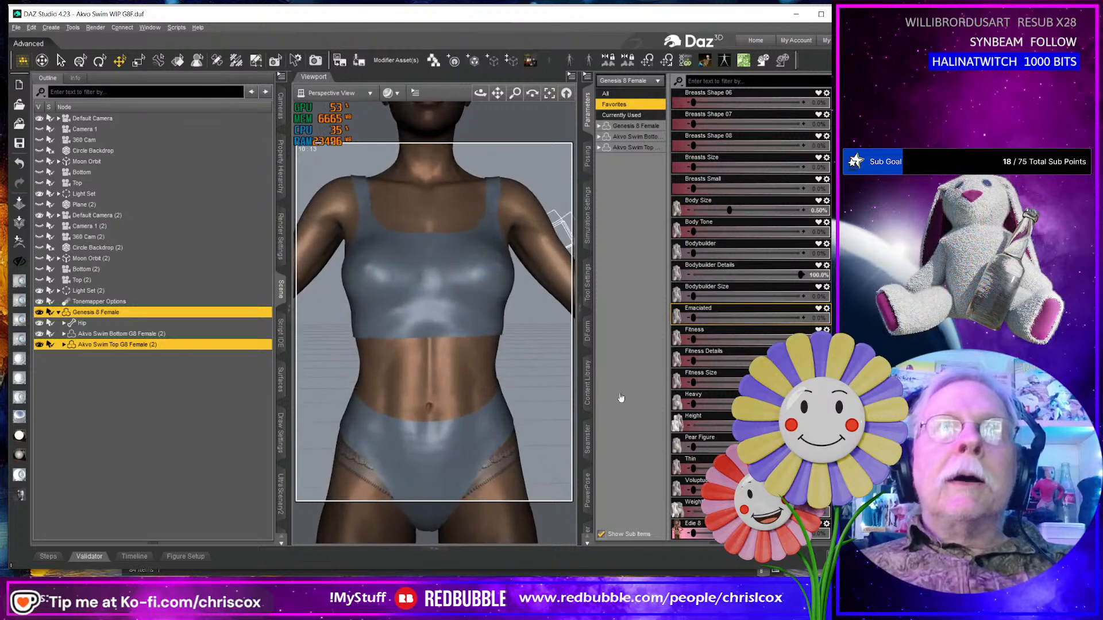
pyautogui.hotkey('ctrl', 'z')
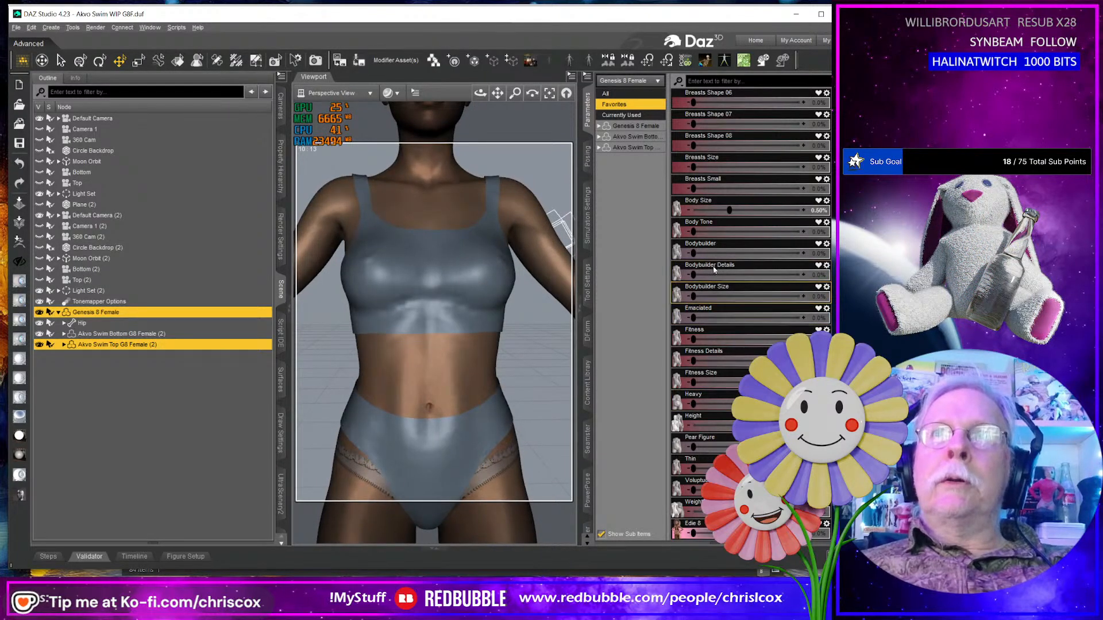
# Set Bodybuilder Size to 100% and send the figure and swim top to ZBrush, exporting with deformations.
pyautogui.moveTo(693, 296); pyautogui.dragTo(801, 296)
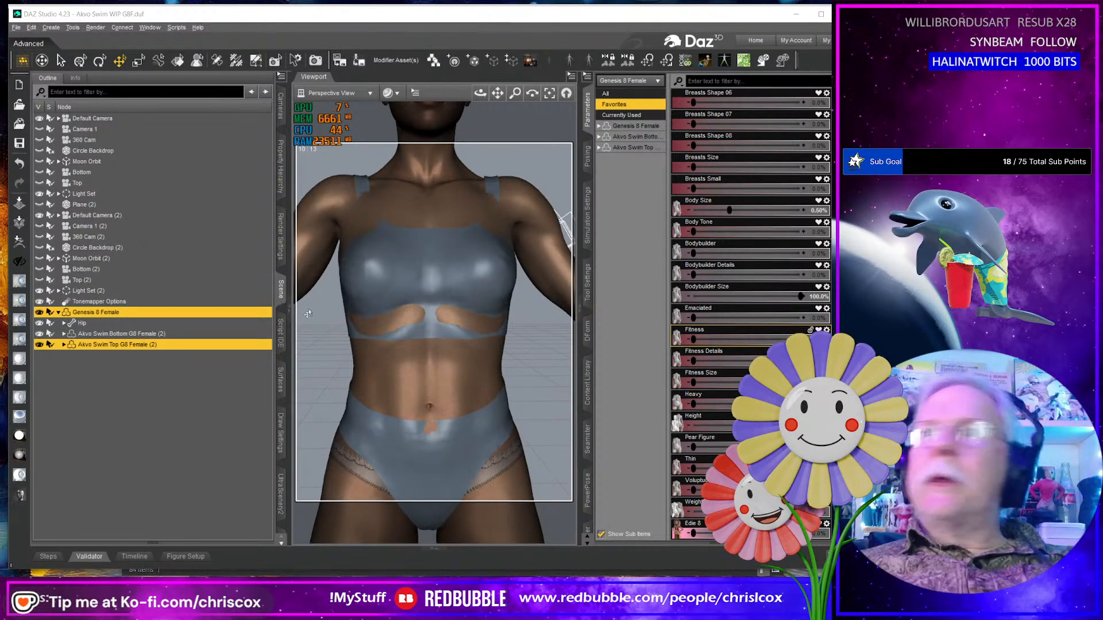
pyautogui.click(20, 262)
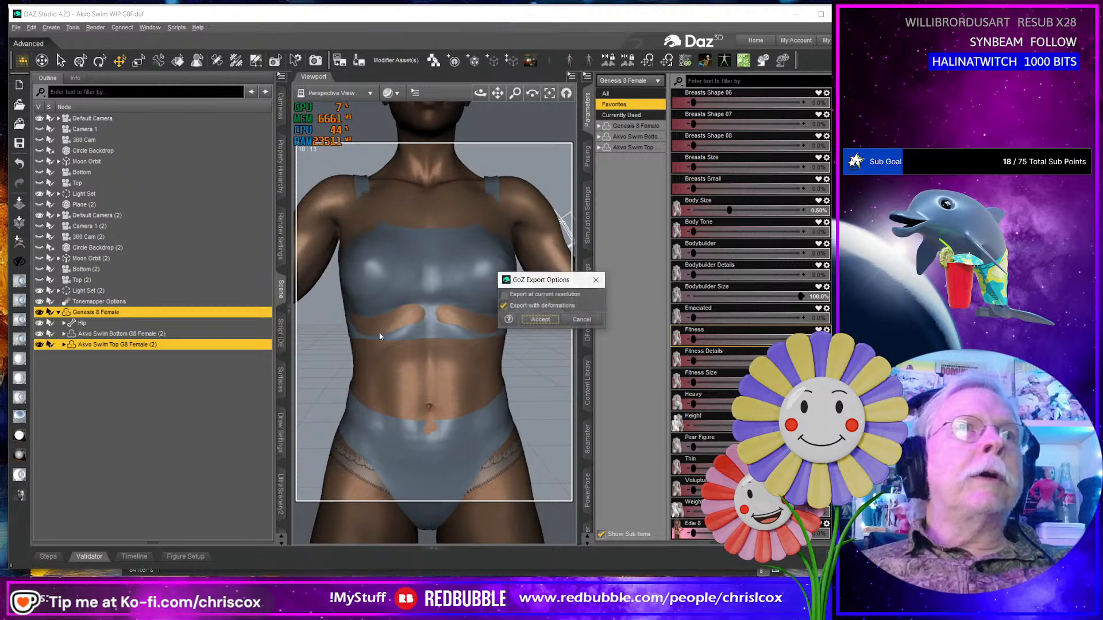
pyautogui.click(534, 321)
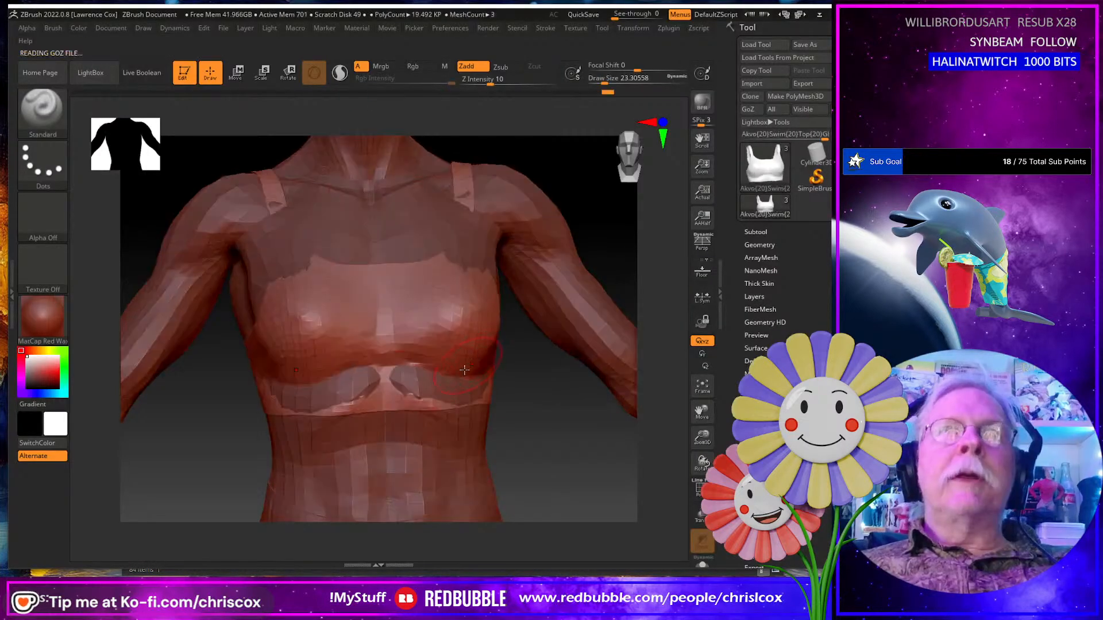
# Smooth the swim top's straps, upper edges and lower band until they cover the body, checking it from several sides.
pyautogui.press('shift')
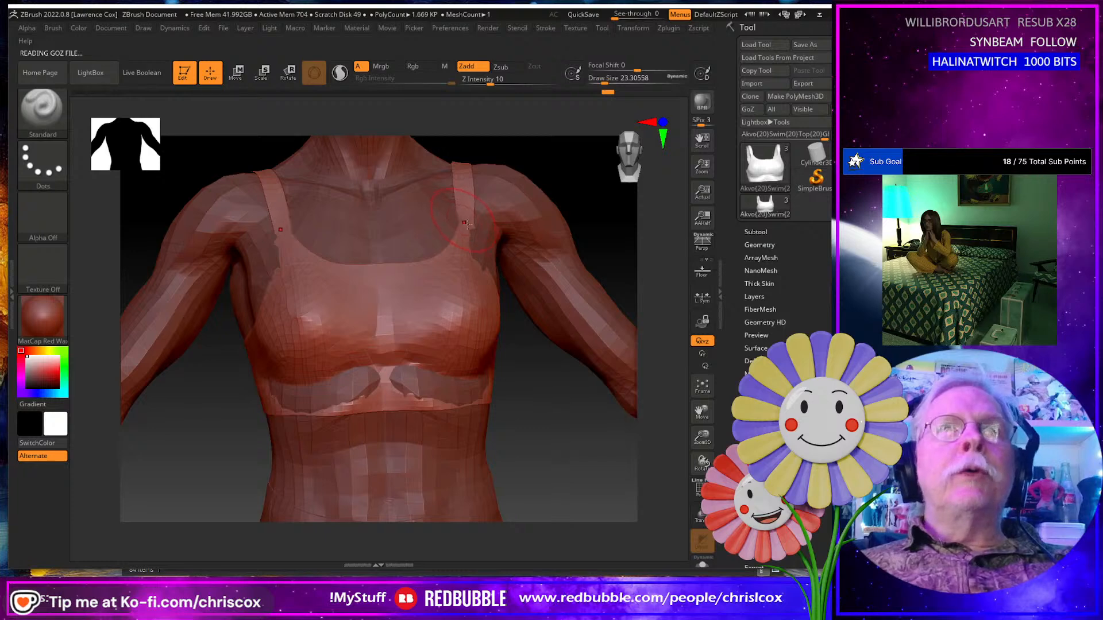
pyautogui.moveTo(465, 223); pyautogui.dragTo(466, 236, button='right')
pyautogui.moveTo(485, 223); pyautogui.dragTo(494, 270)
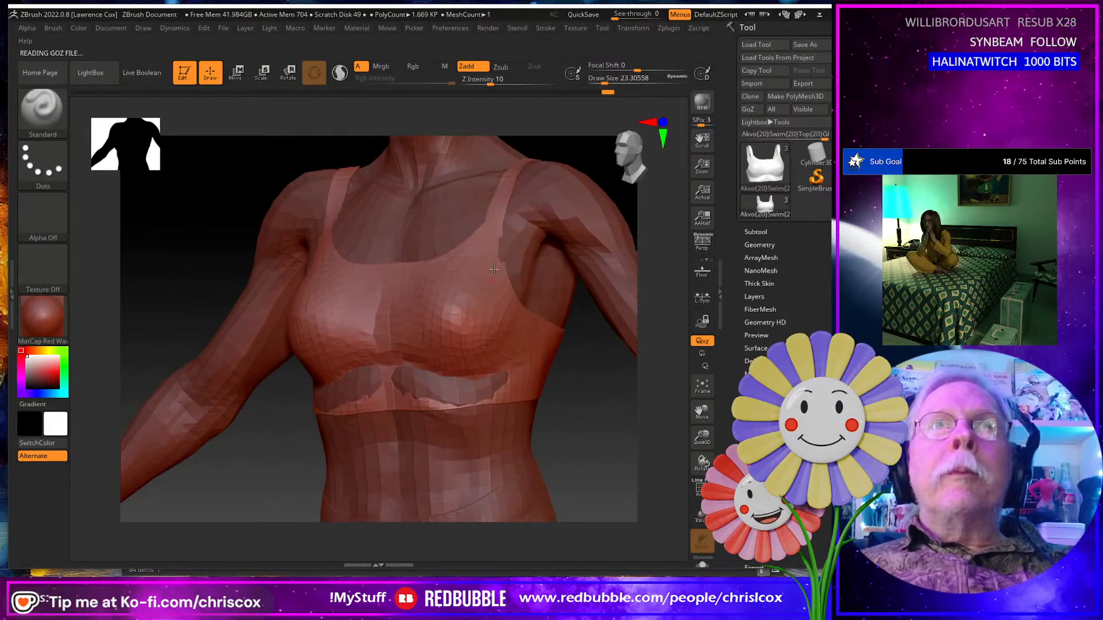
pyautogui.moveTo(474, 330); pyautogui.dragTo(473, 391, button='right')
pyautogui.press('shift')
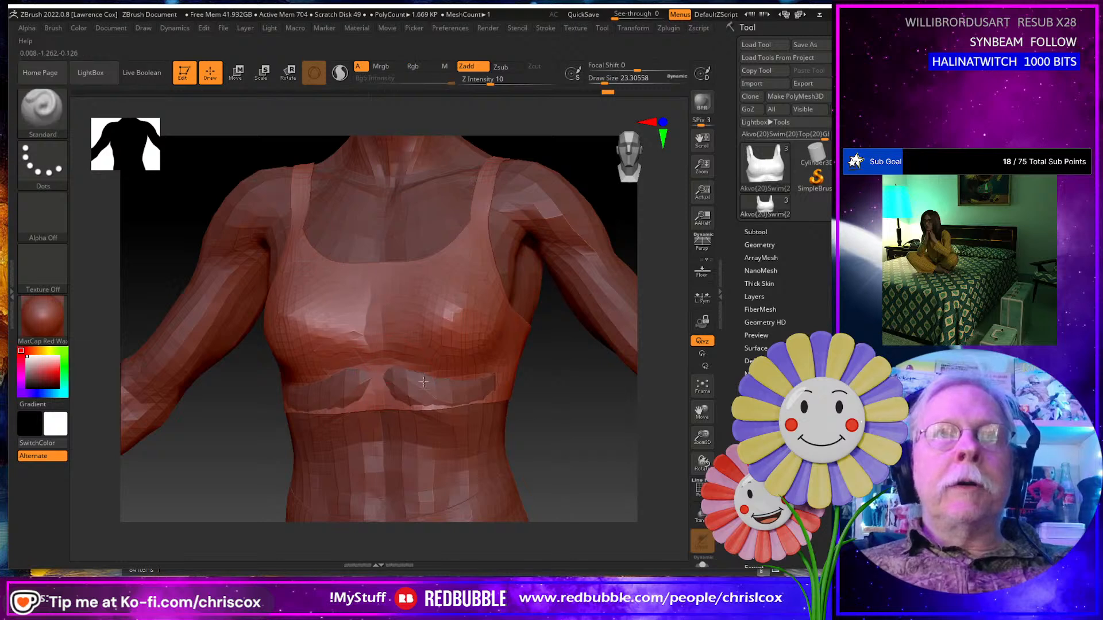
pyautogui.moveTo(396, 378)
pyautogui.keyDown('shift'); pyautogui.mouseDown()
pyautogui.moveTo(476, 382)
pyautogui.moveTo(339, 386)
pyautogui.mouseUp(); pyautogui.keyUp('shift')
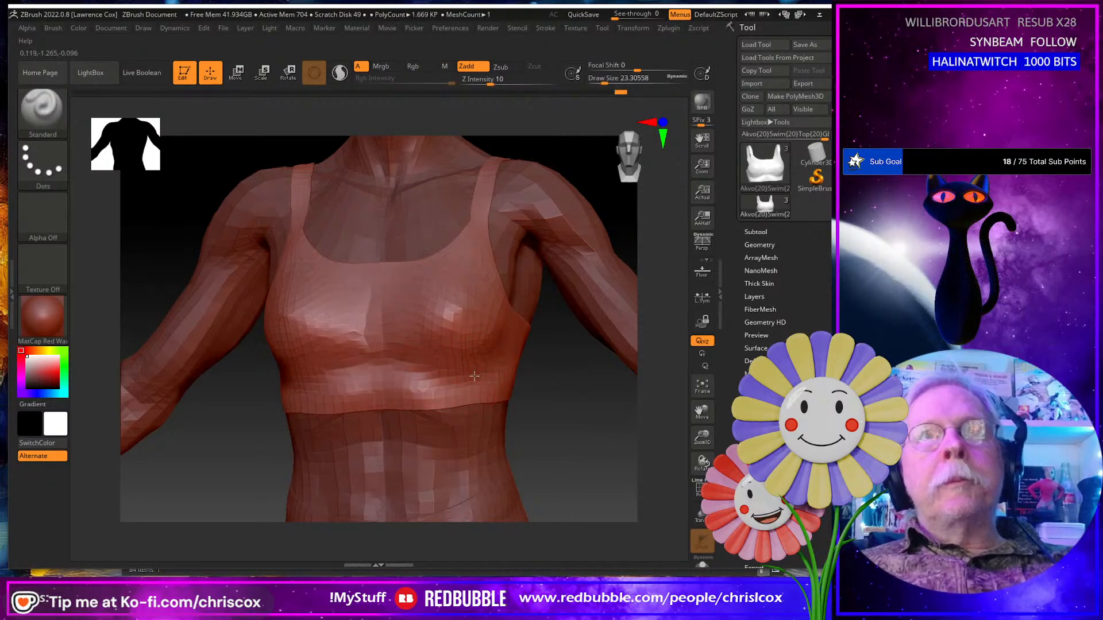
pyautogui.moveTo(474, 378); pyautogui.dragTo(460, 373, button='right')
pyautogui.moveTo(399, 390); pyautogui.dragTo(394, 423, button='right')
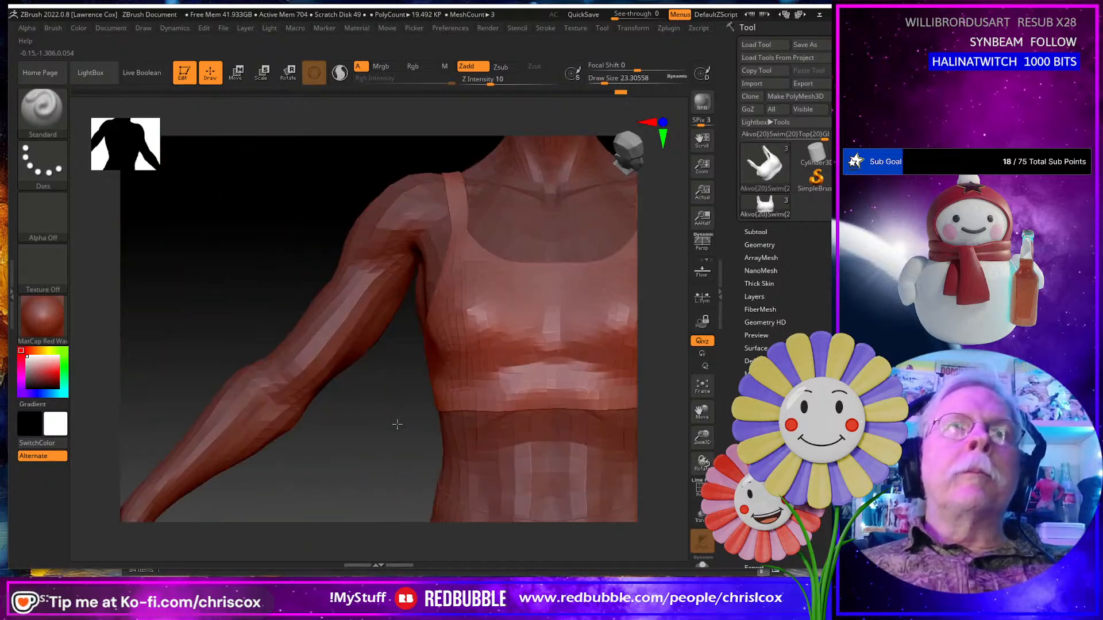
# Return the smoothed swim top through GoZ as morph FBMBodybuilderSize and set Bodybuilder Size back to 0.
pyautogui.click(749, 110)
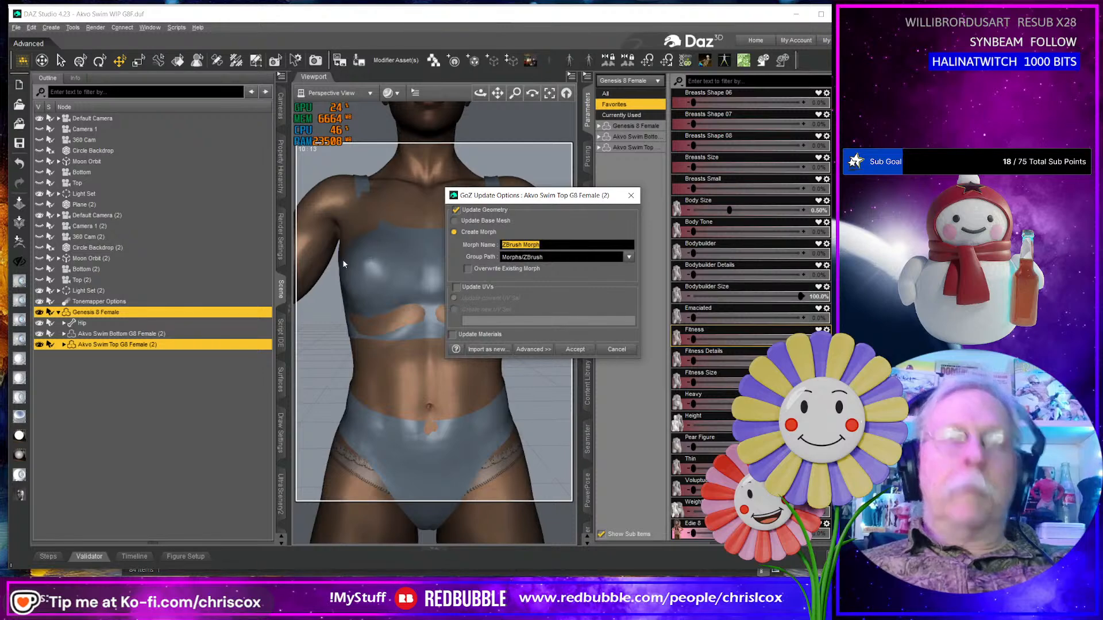
pyautogui.write('FBMBodybuilderSize')
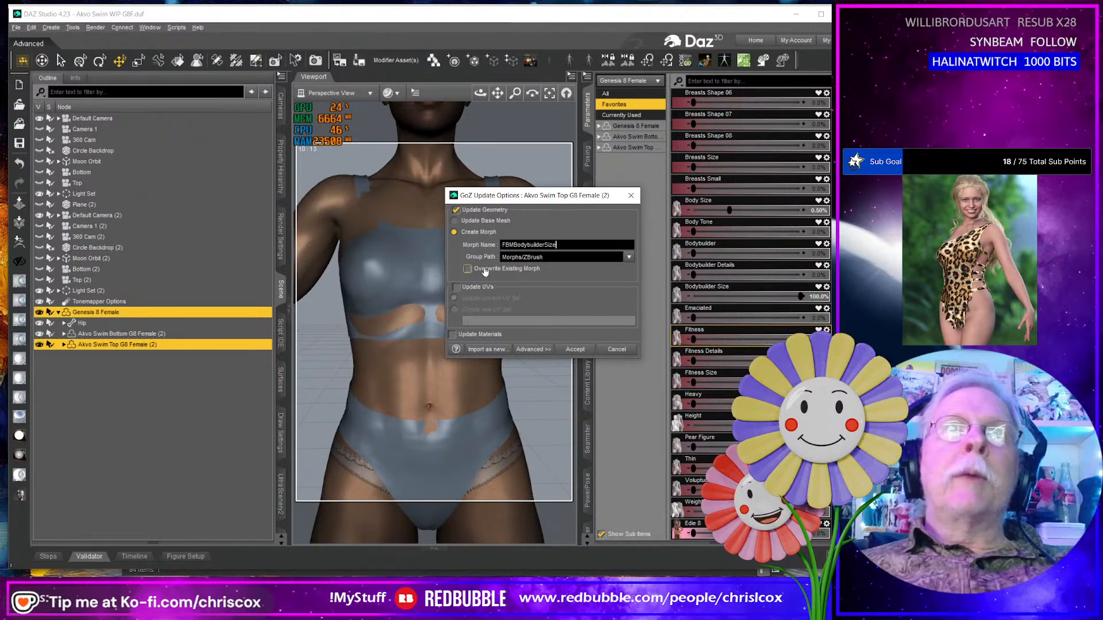
pyautogui.click(574, 349)
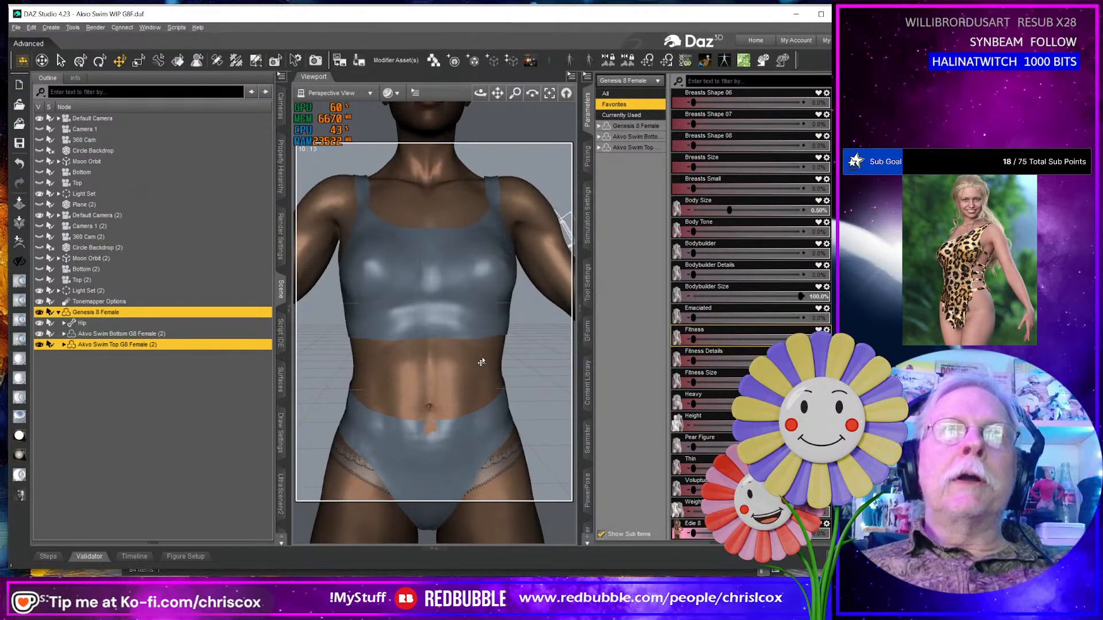
pyautogui.moveTo(482, 362); pyautogui.dragTo(432, 384, button='middle')
pyautogui.keyDown('alt'); pyautogui.click(826, 301); pyautogui.keyUp('alt')
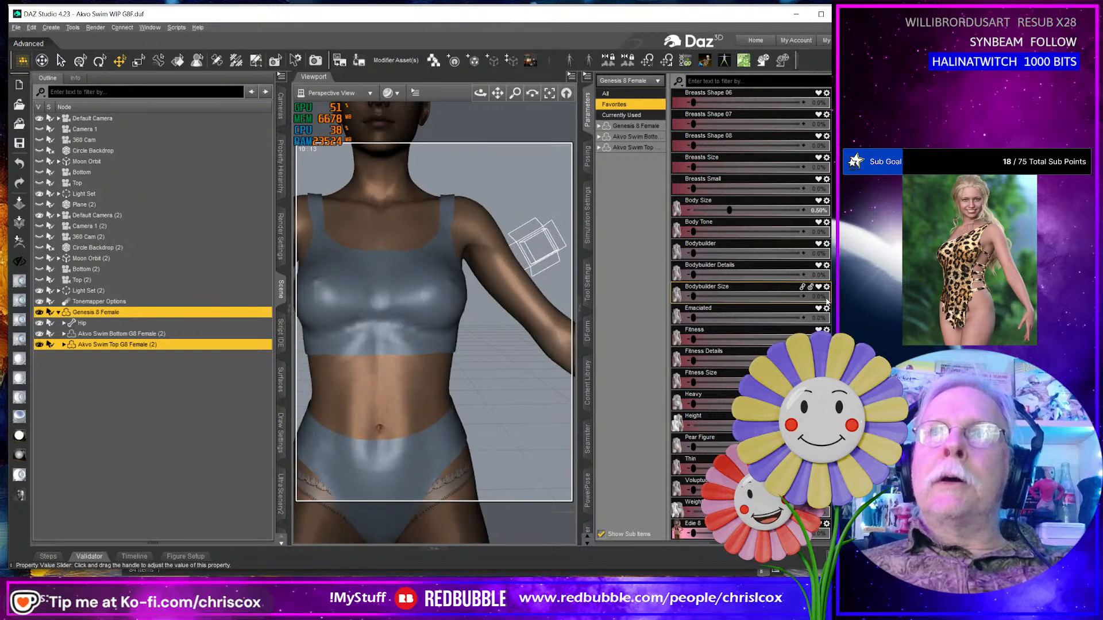
# Set the figure's Body Size to 0.
pyautogui.click(818, 211)
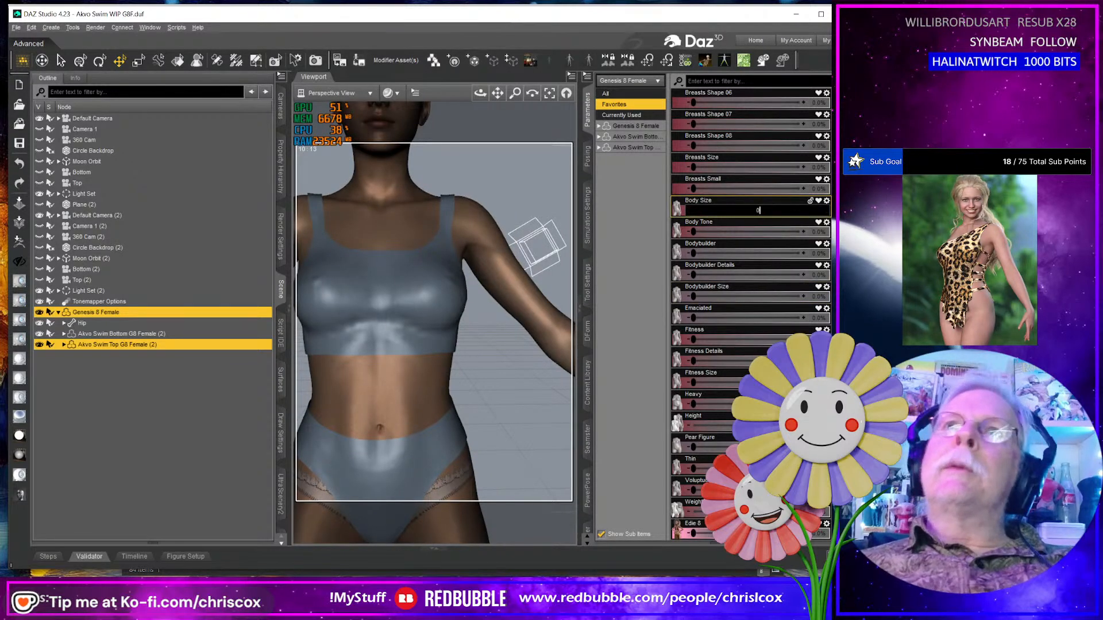
pyautogui.write('0')
pyautogui.press('Return')
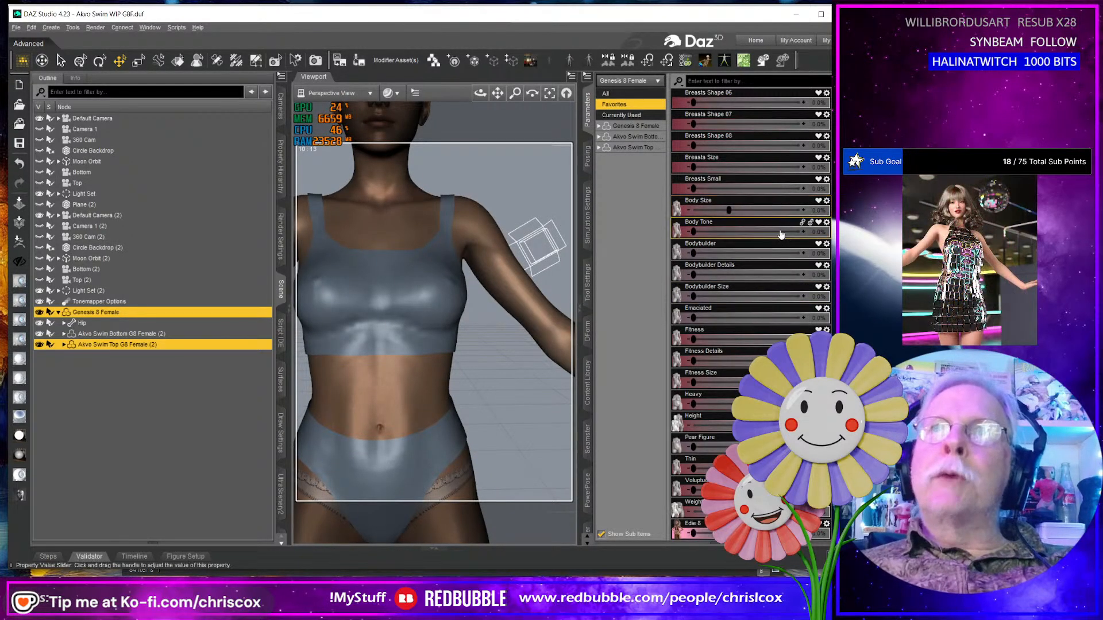
# Set Bodybuilder to 100% and send the figure and swim top to ZBrush, exporting with deformations.
pyautogui.moveTo(694, 253); pyautogui.dragTo(824, 246)
pyautogui.moveTo(402, 376); pyautogui.dragTo(426, 382, button='middle')
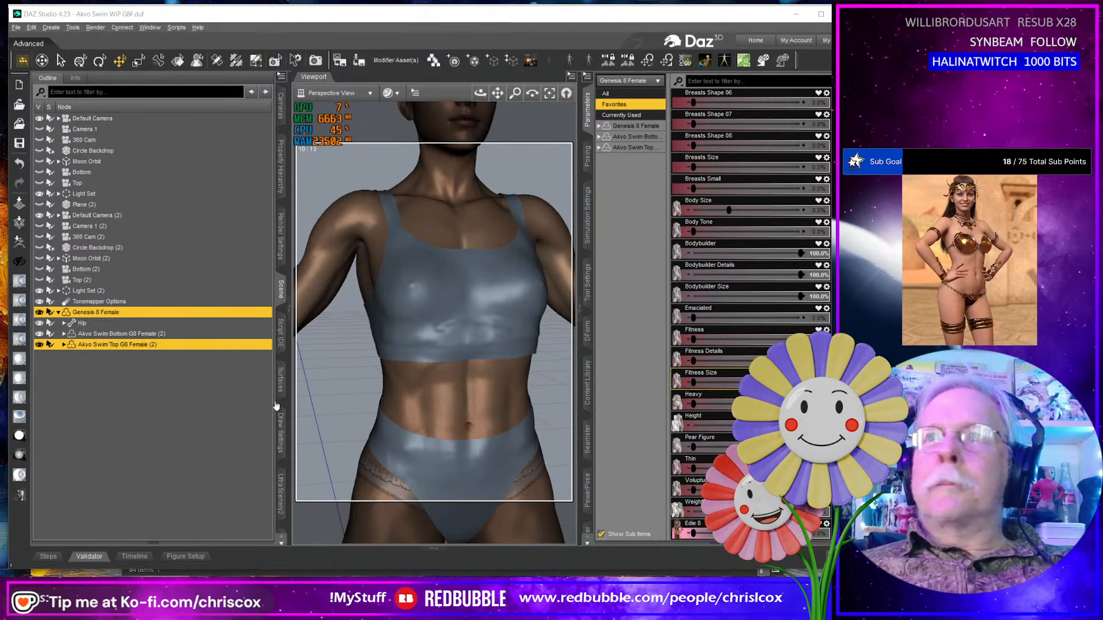
pyautogui.click(19, 242)
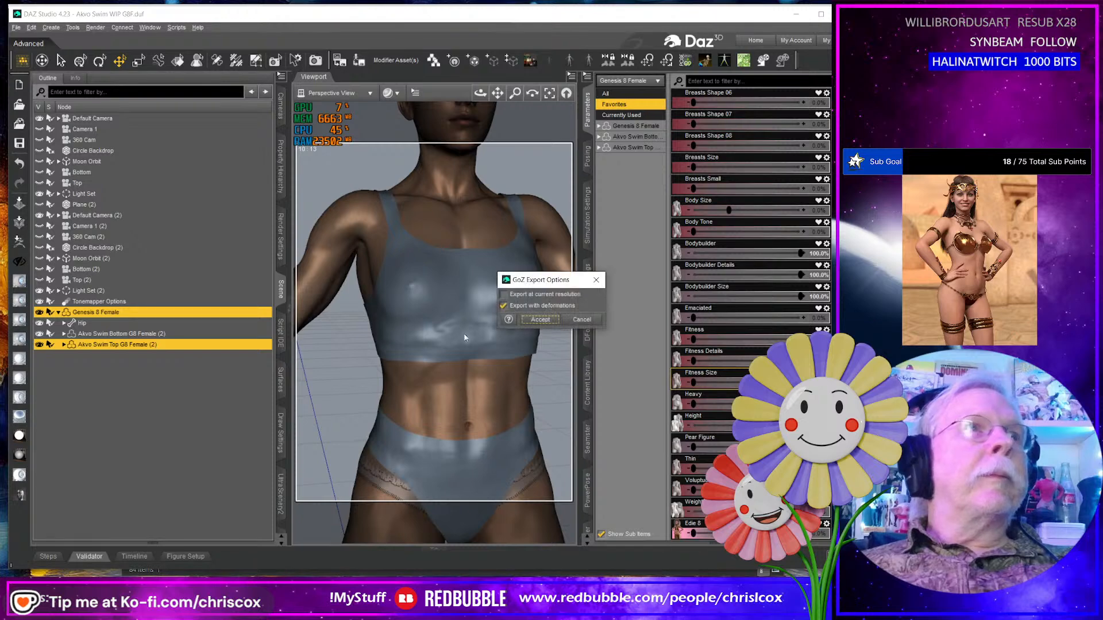
pyautogui.click(540, 320)
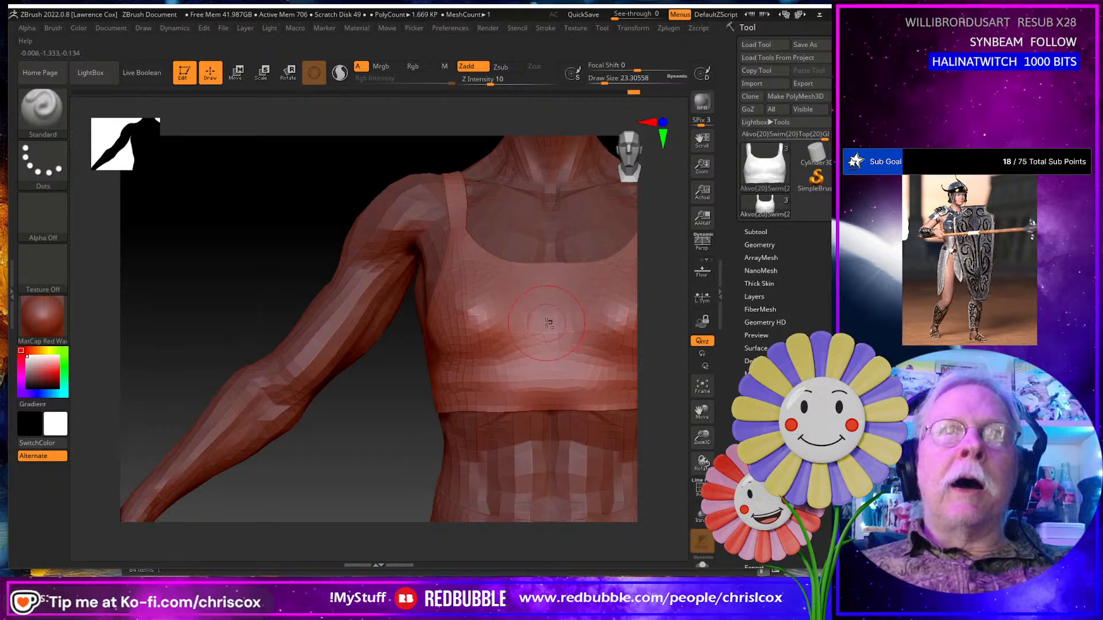
# Smooth the creased swim top and return it through GoZ as morph CTRLBodybuilder, resetting Bodybuilder to 0.
pyautogui.moveTo(550, 322)
pyautogui.keyDown('alt'); pyautogui.mouseDown(button='right')
pyautogui.moveTo(424, 339)
pyautogui.moveTo(546, 328)
pyautogui.mouseUp(button='right'); pyautogui.keyUp('alt')
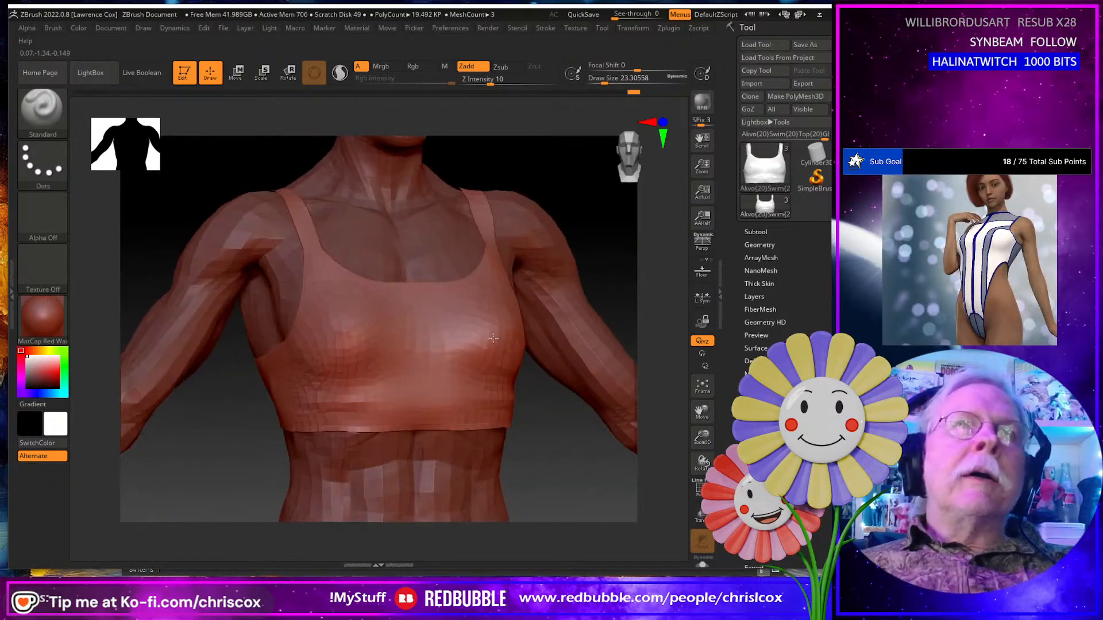
pyautogui.click(747, 110)
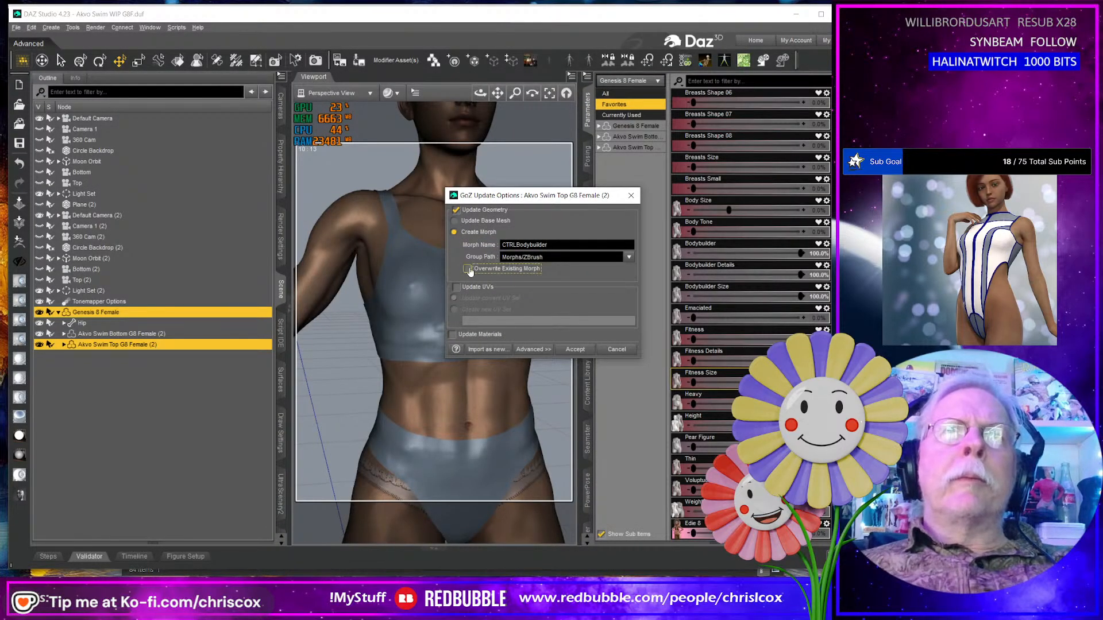
pyautogui.click(576, 350)
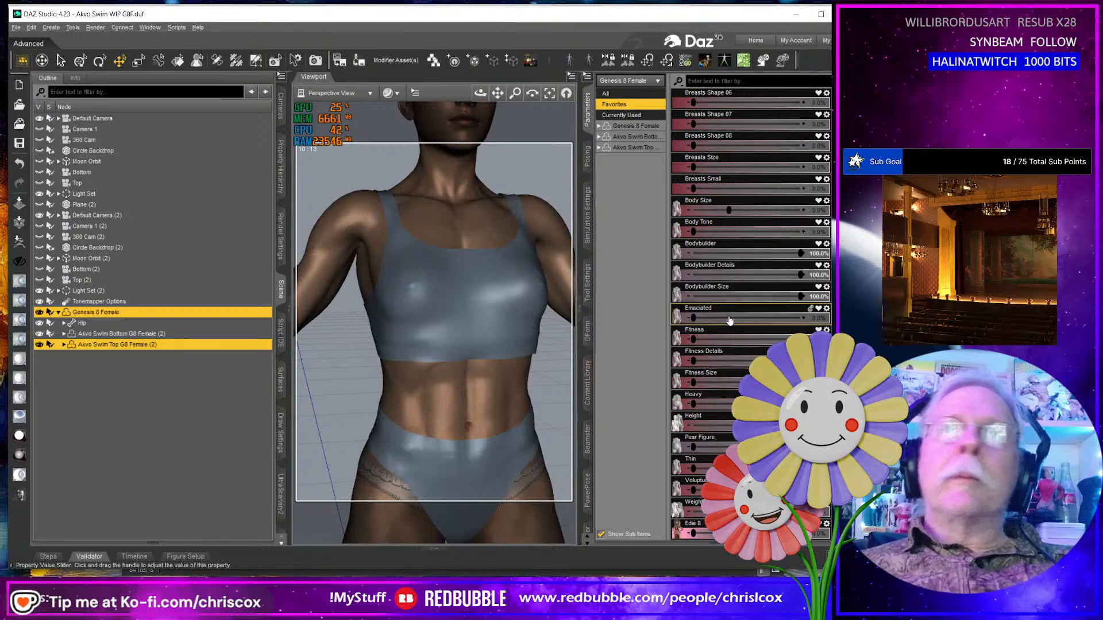
pyautogui.hotkey('ctrl', 'z')
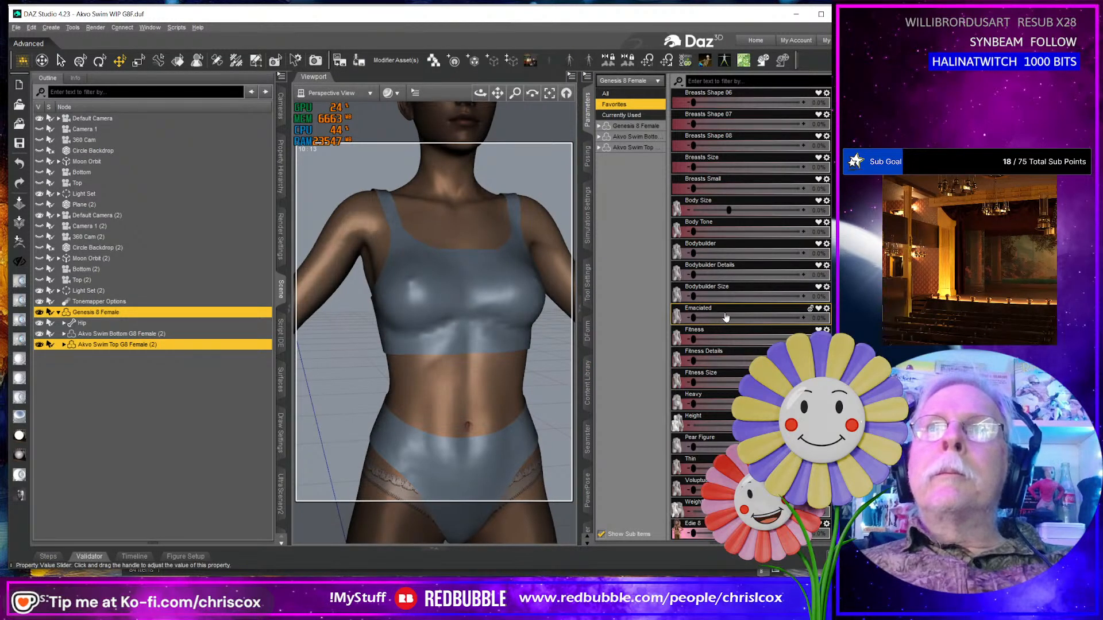
# Reselect the Genesis 8 Female figure together with the Akvo Swim Top.
pyautogui.click(481, 357)
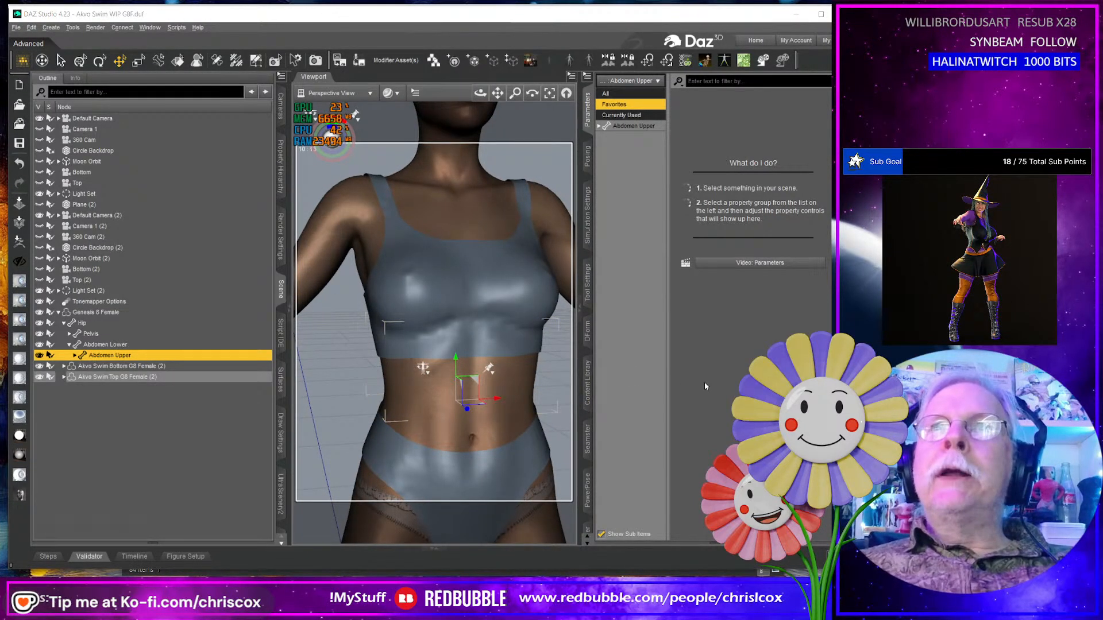
pyautogui.hotkey('alt', 'Tab')
pyautogui.hotkey('alt', 'Tab')
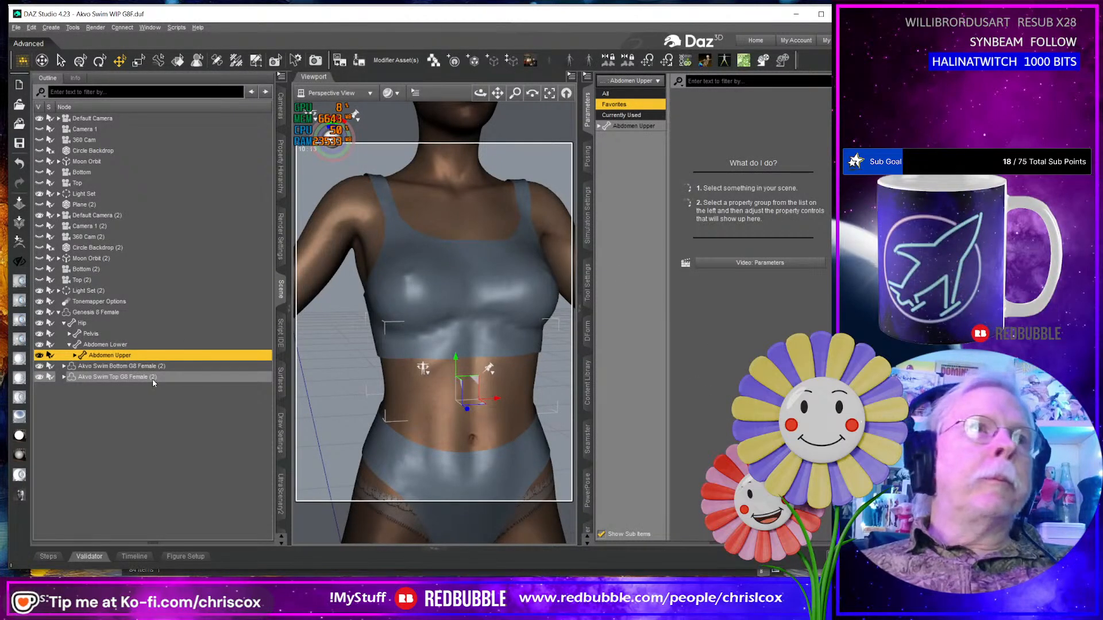
pyautogui.click(127, 377)
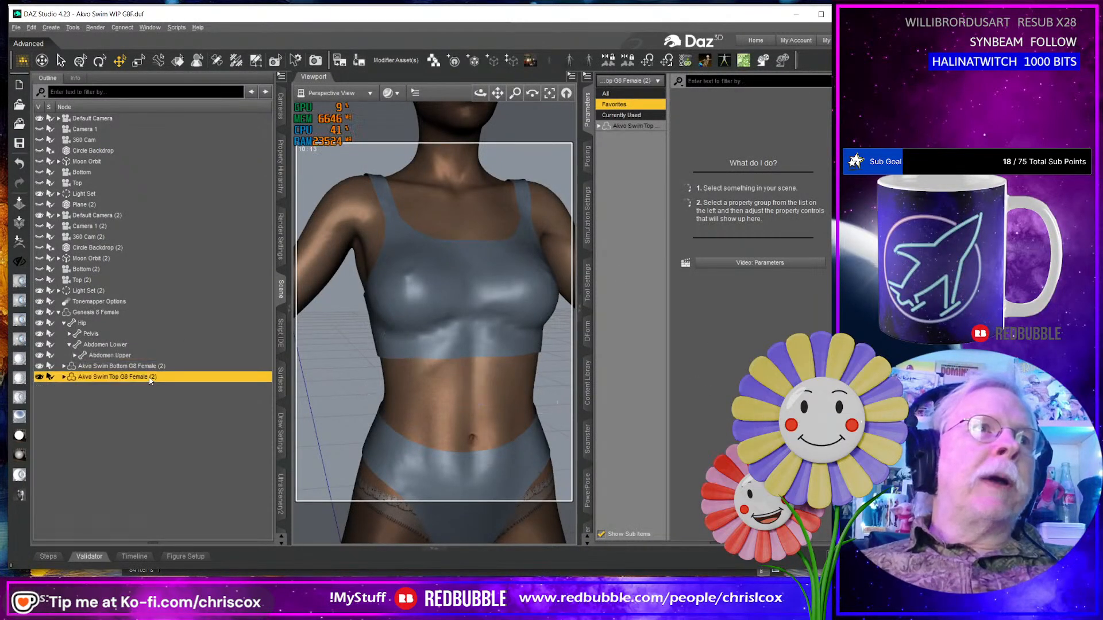
pyautogui.keyDown('ctrl'); pyautogui.click(104, 313); pyautogui.keyUp('ctrl')
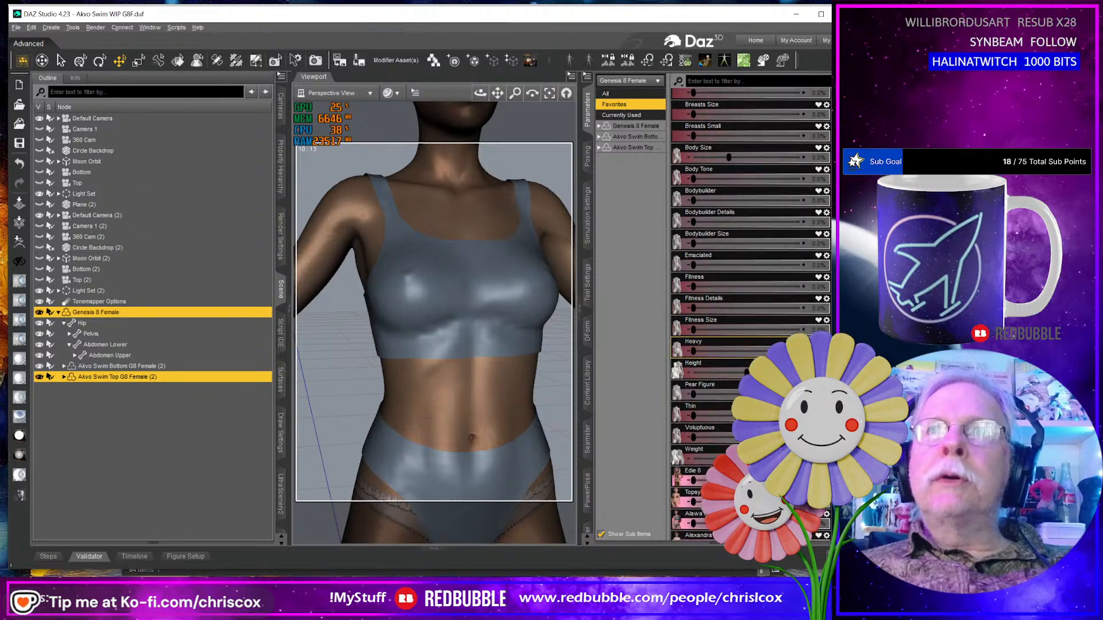
# Set Emaciated to 100%, check the swim top from front and back, and send both to ZBrush with deformations.
pyautogui.scroll(-1, 693, 254)
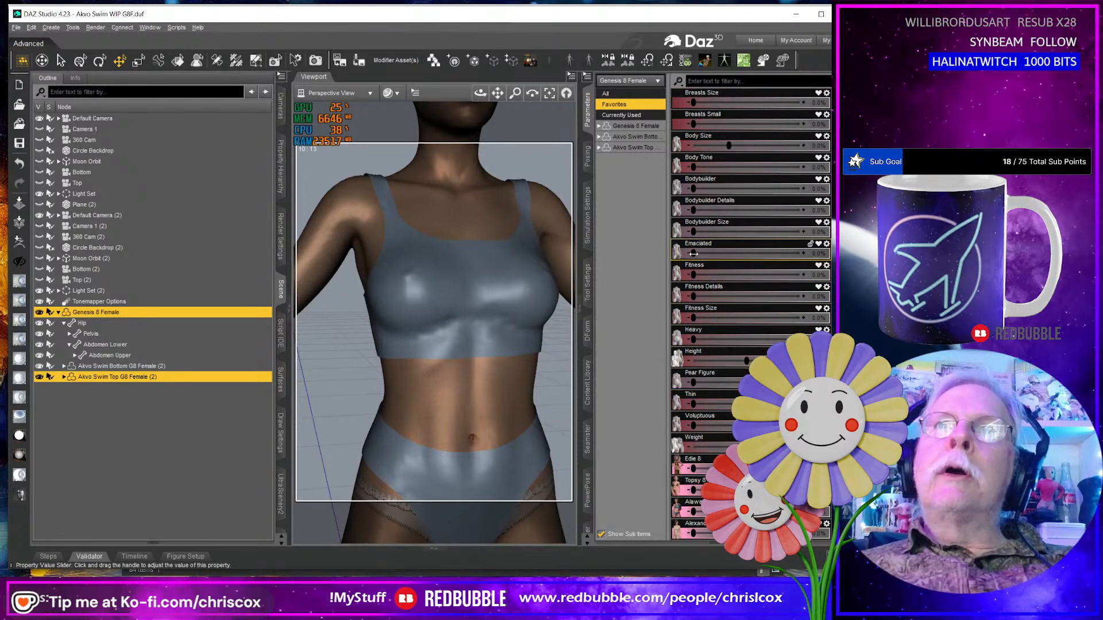
pyautogui.moveTo(694, 254); pyautogui.dragTo(801, 253)
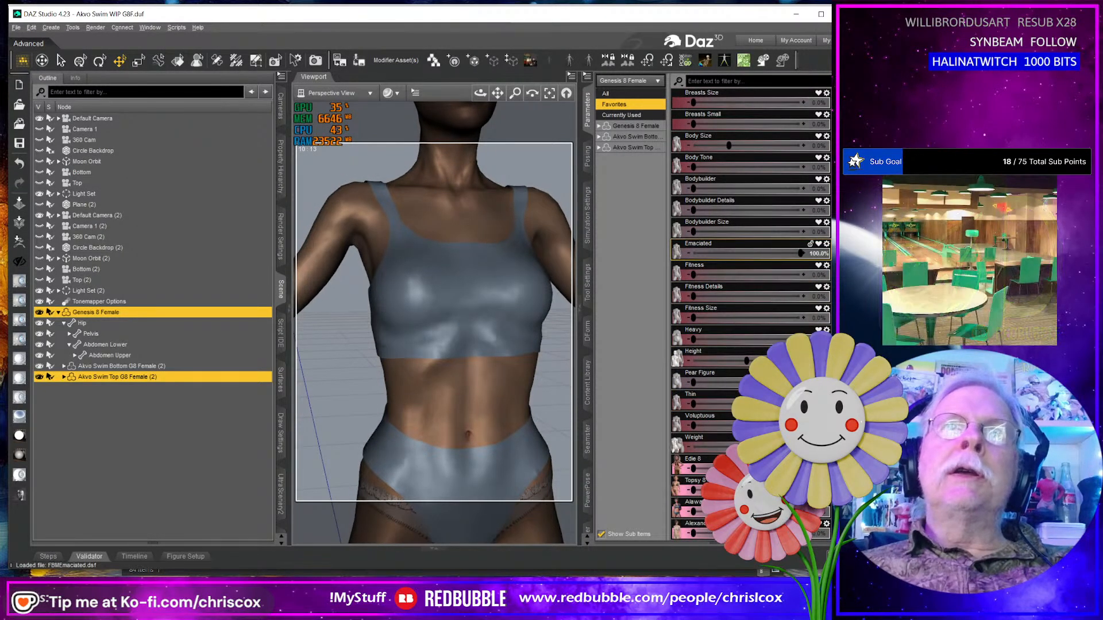
pyautogui.moveTo(488, 345); pyautogui.dragTo(309, 348, button='middle')
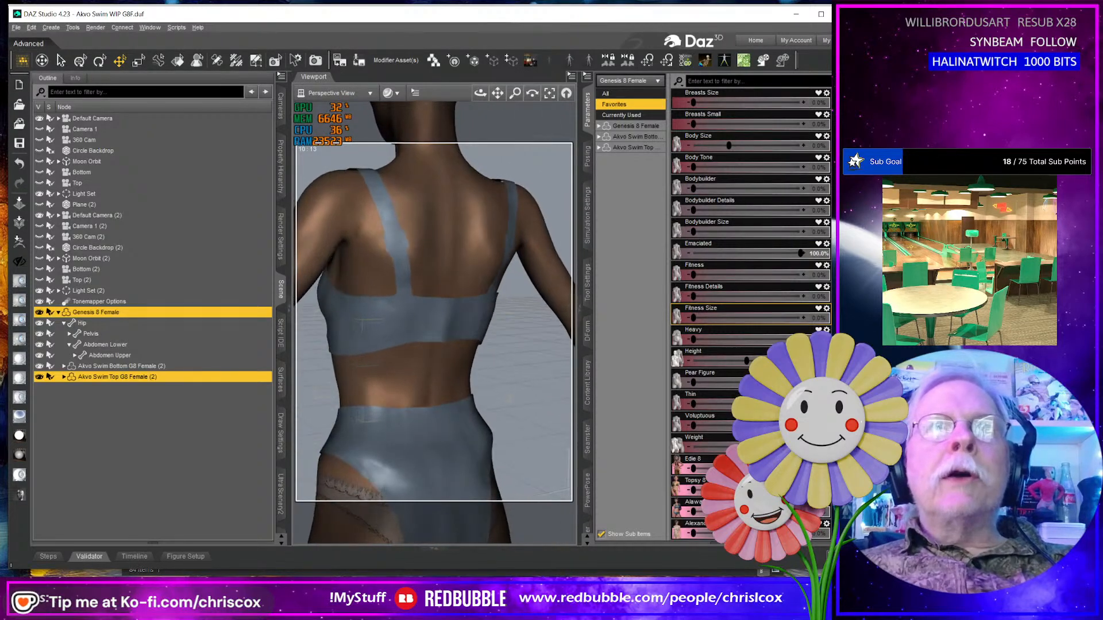
pyautogui.moveTo(532, 292)
pyautogui.mouseDown(button='middle')
pyautogui.moveTo(566, 289)
pyautogui.moveTo(526, 286)
pyautogui.mouseUp(button='middle')
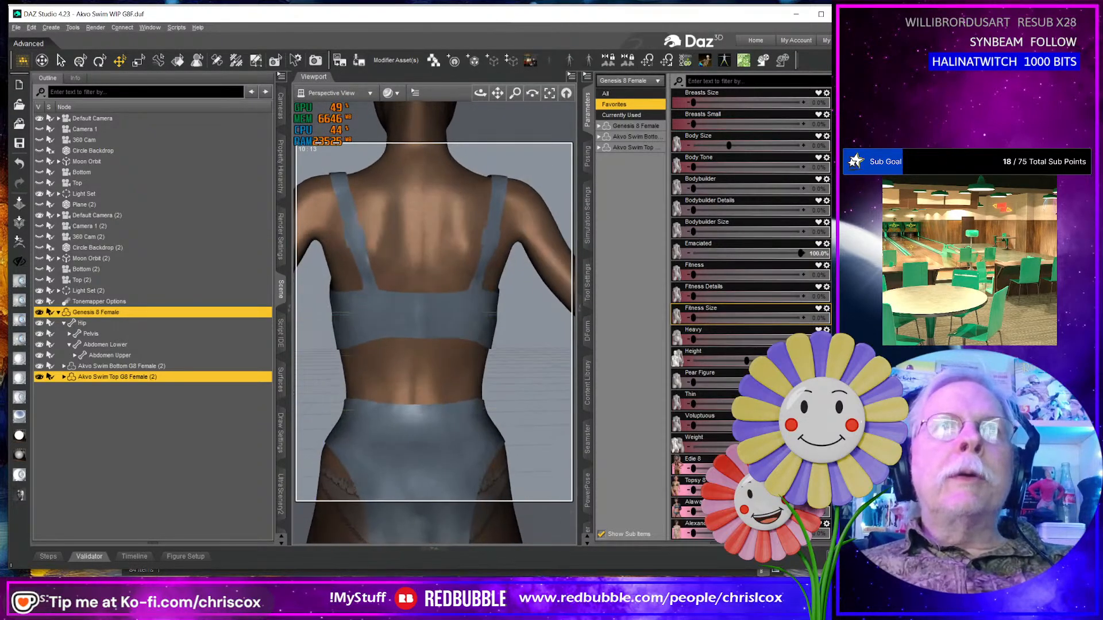
pyautogui.moveTo(339, 367); pyautogui.dragTo(517, 382, button='middle')
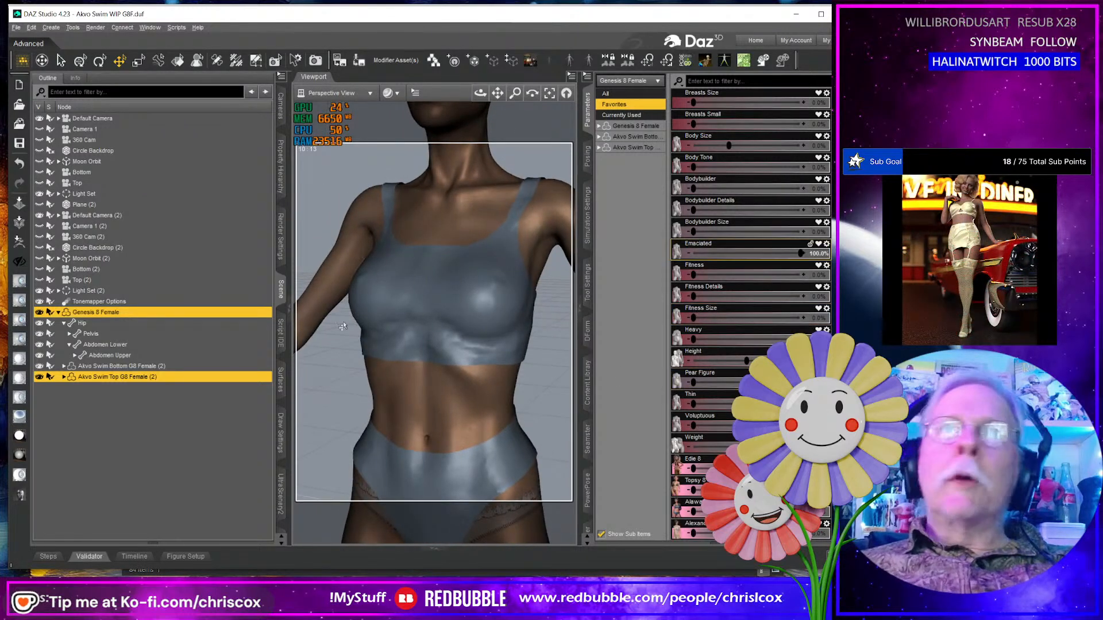
pyautogui.moveTo(511, 275); pyautogui.dragTo(500, 253, button='middle')
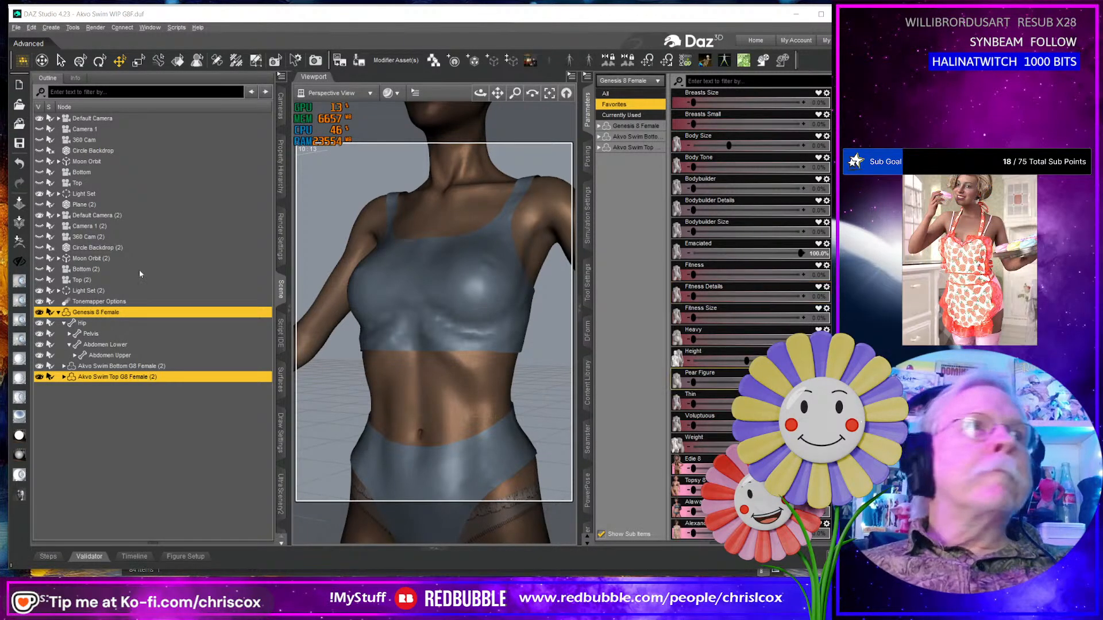
pyautogui.click(22, 248)
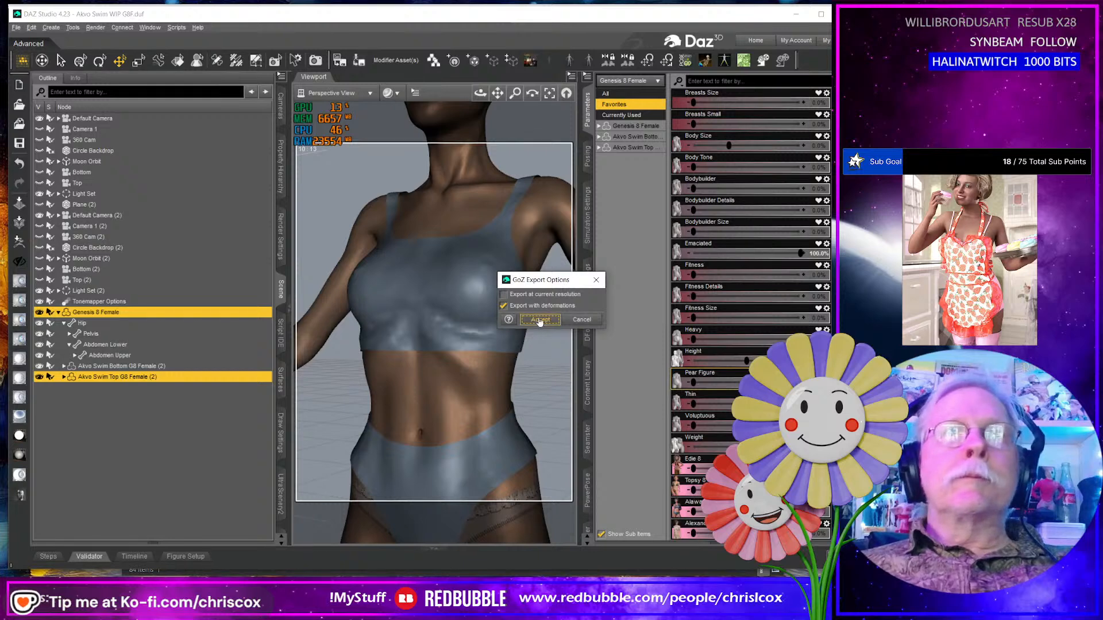
pyautogui.click(533, 329)
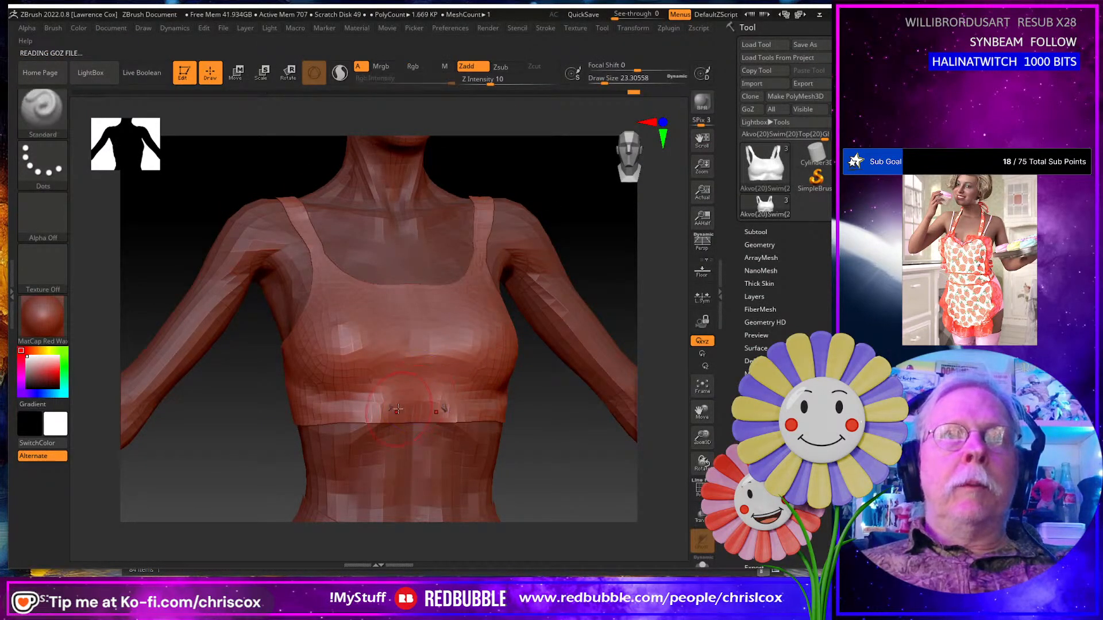
# Smooth the bumps along the front underbust of the swim top.
pyautogui.moveTo(439, 396); pyautogui.dragTo(466, 379, button='right')
pyautogui.keyDown('shift'); pyautogui.moveTo(534, 395); pyautogui.dragTo(547, 384); pyautogui.keyUp('shift')
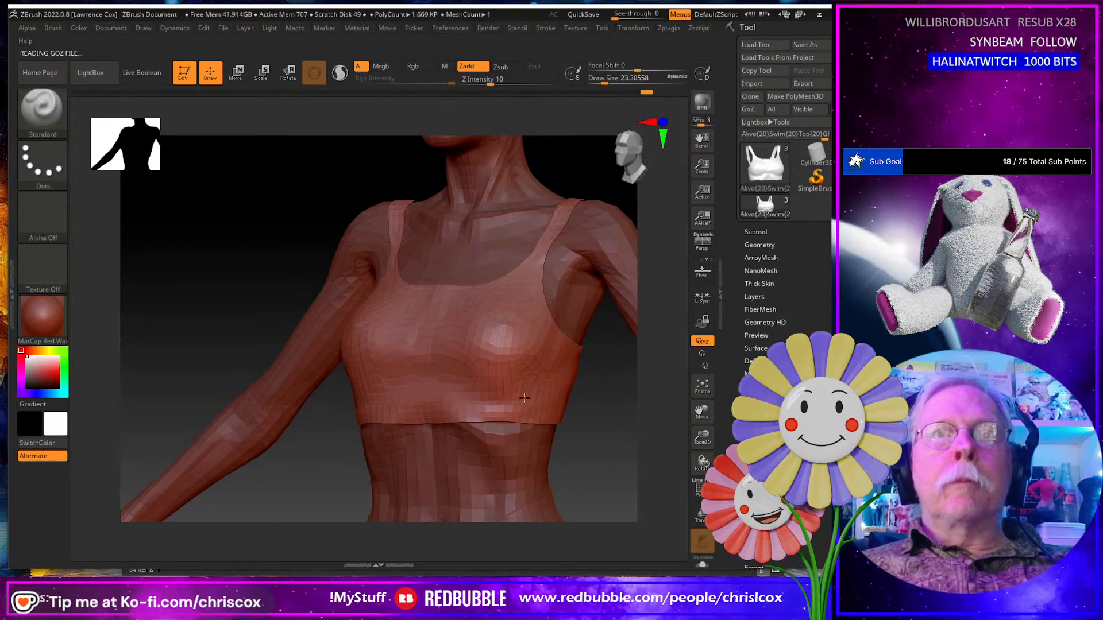
# Reduce the brush draw size to about 11.7 and smooth the lower edge of the swim top's back band.
pyautogui.moveTo(549, 404); pyautogui.dragTo(455, 407, button='right')
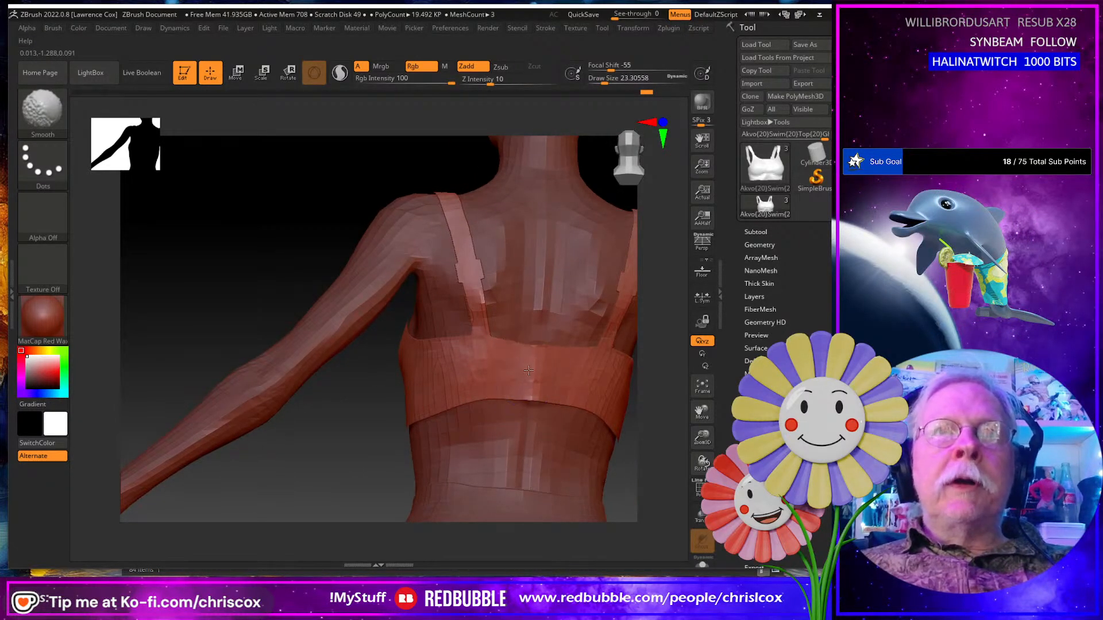
pyautogui.keyDown('ctrl'); pyautogui.moveTo(545, 381); pyautogui.dragTo(540, 383, button='right'); pyautogui.keyUp('ctrl')
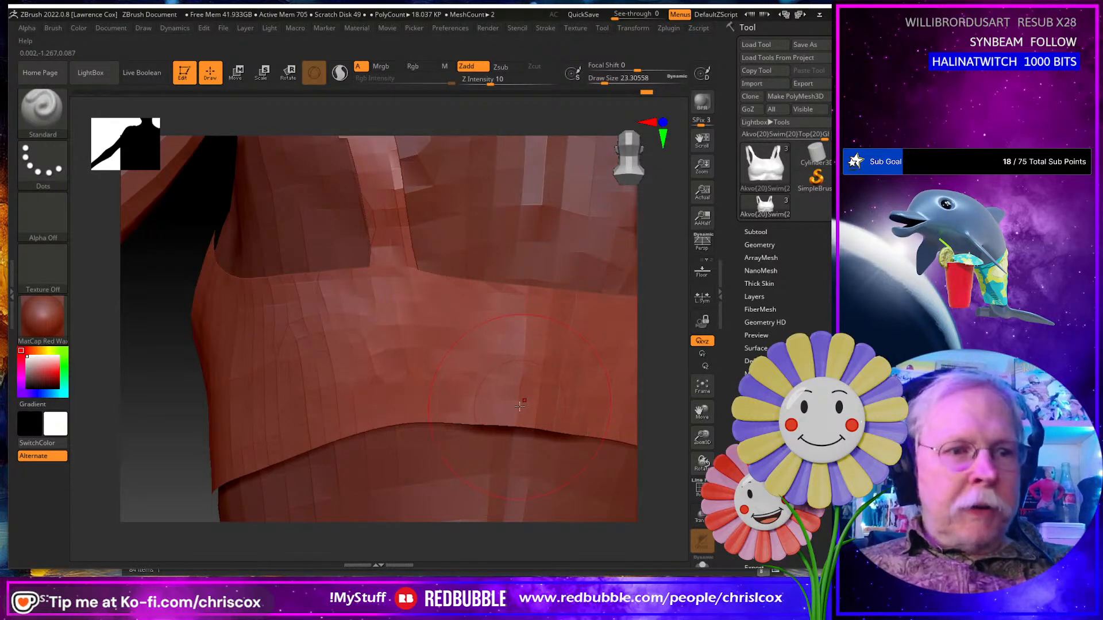
pyautogui.press('s')
pyautogui.moveTo(518, 408); pyautogui.dragTo(513, 407)
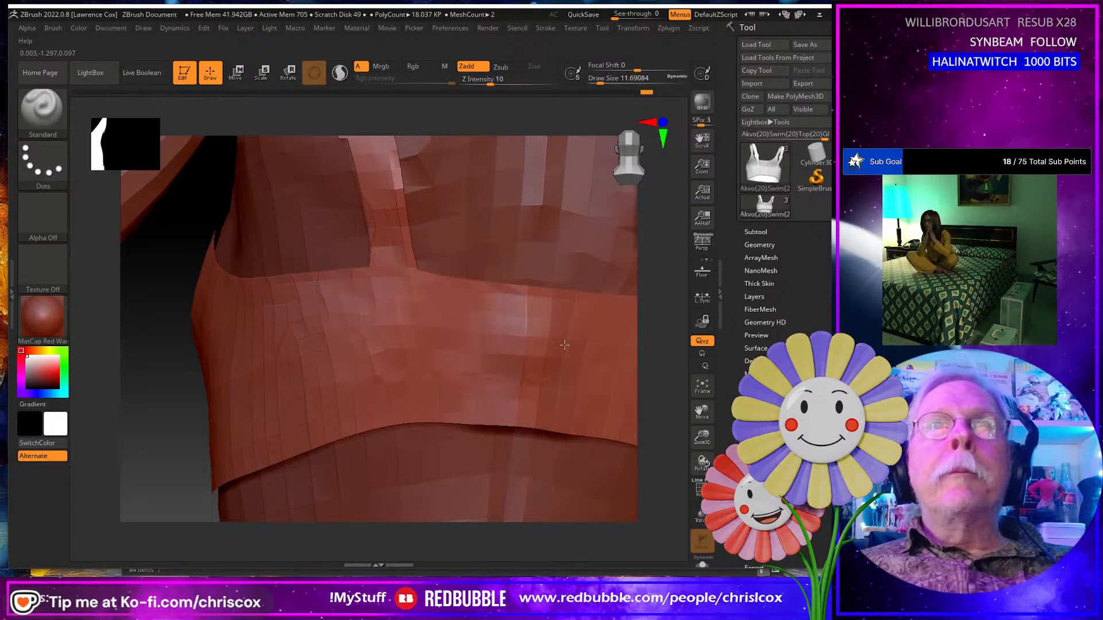
pyautogui.press('ctrl')
pyautogui.press('shift')
pyautogui.keyDown('shift'); pyautogui.moveTo(525, 362); pyautogui.dragTo(550, 385); pyautogui.keyUp('shift')
pyautogui.moveTo(468, 384); pyautogui.dragTo(549, 382, button='right')
pyautogui.press('shift')
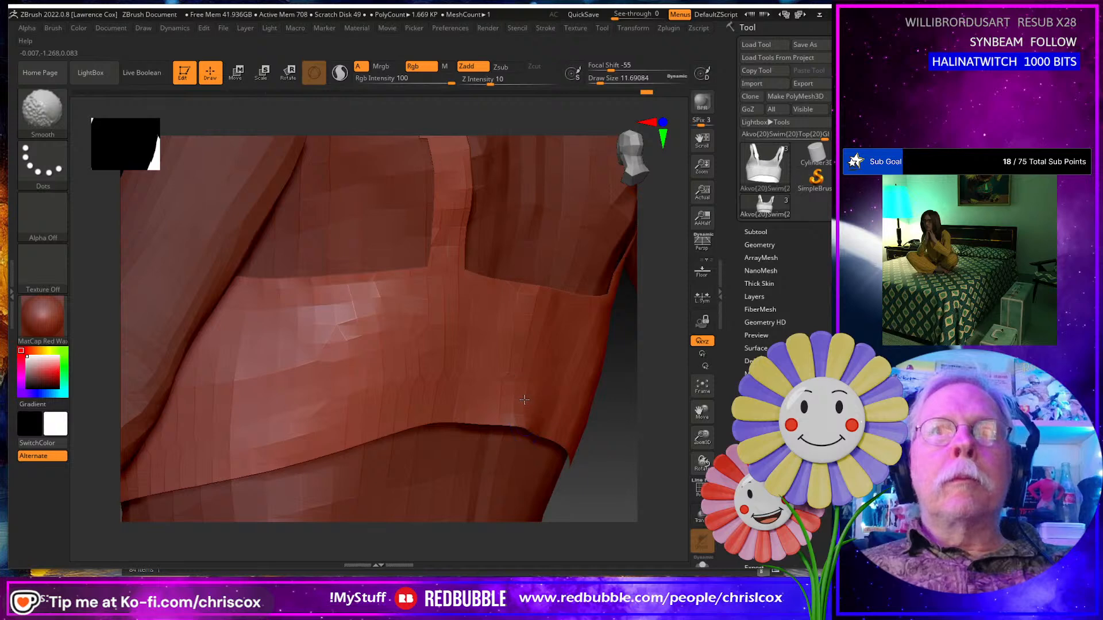
pyautogui.keyDown('shift'); pyautogui.moveTo(535, 401); pyautogui.dragTo(528, 385); pyautogui.keyUp('shift')
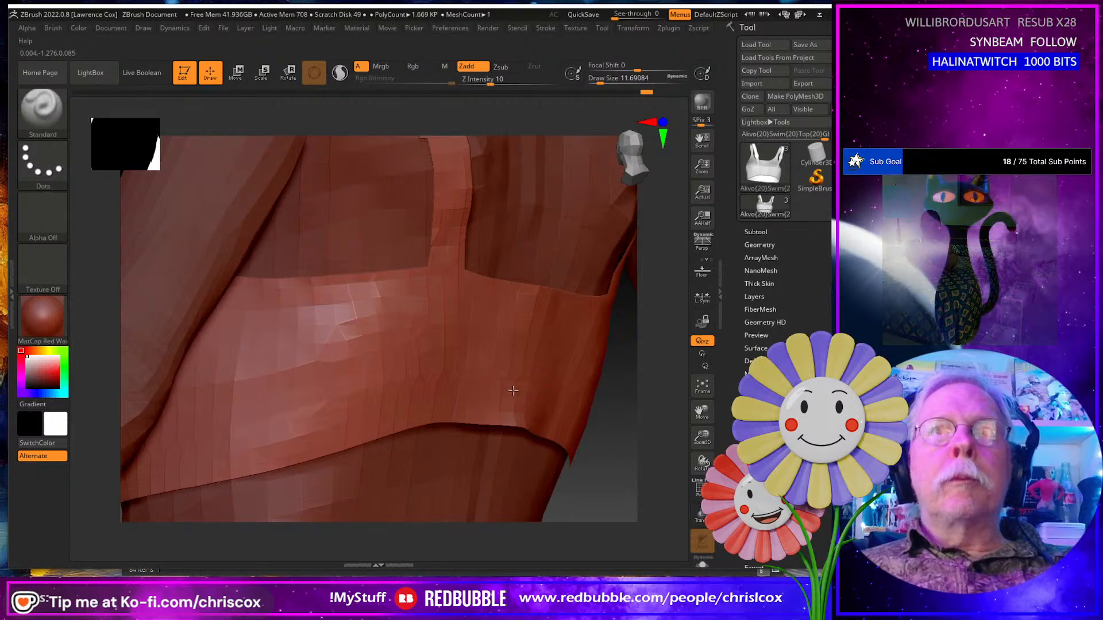
pyautogui.moveTo(573, 367)
pyautogui.mouseDown(button='right')
pyautogui.moveTo(473, 375)
pyautogui.moveTo(508, 372)
pyautogui.mouseUp(button='right')
pyautogui.scroll(-5, 508, 374)
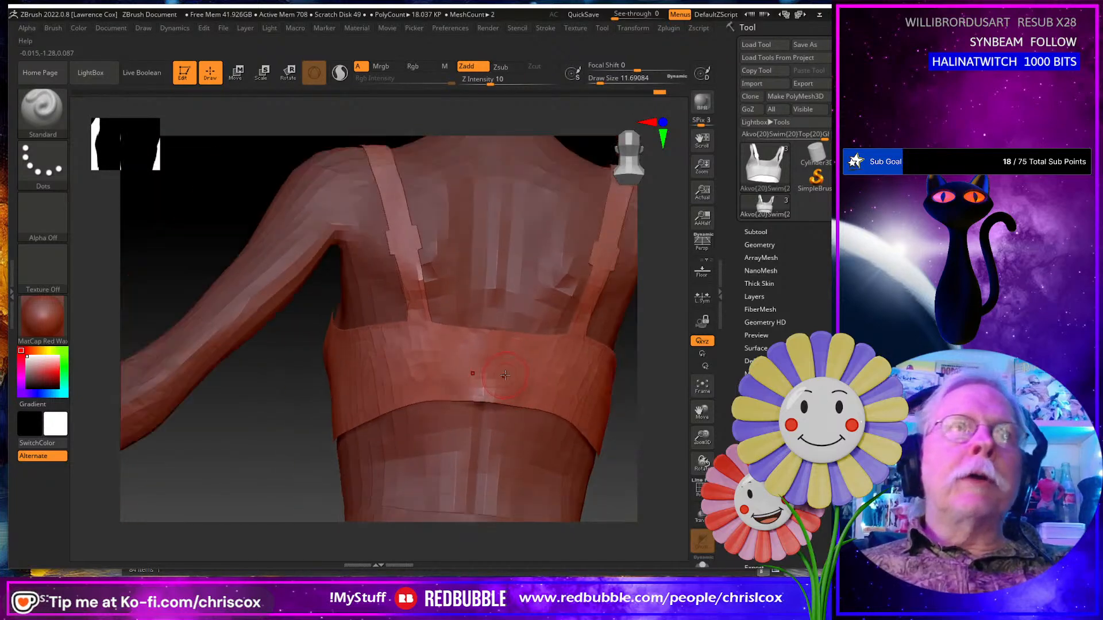
# Return the swim top through GoZ as morph FBMEmaciated, overwriting the existing morph, and reset Emaciated to 0.
pyautogui.click(752, 110)
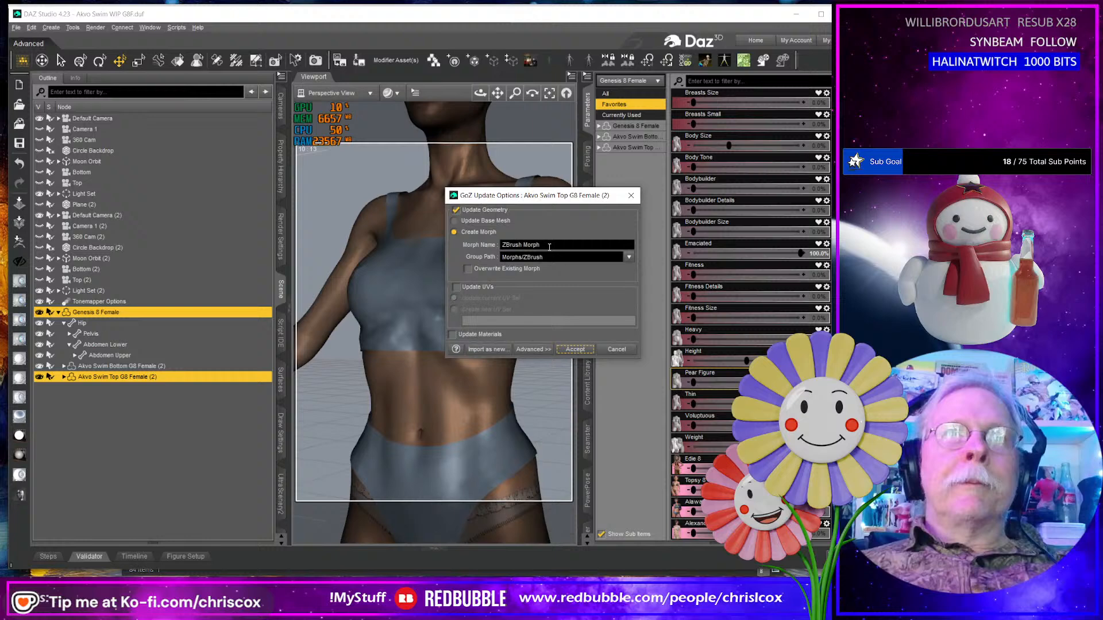
pyautogui.click(549, 247)
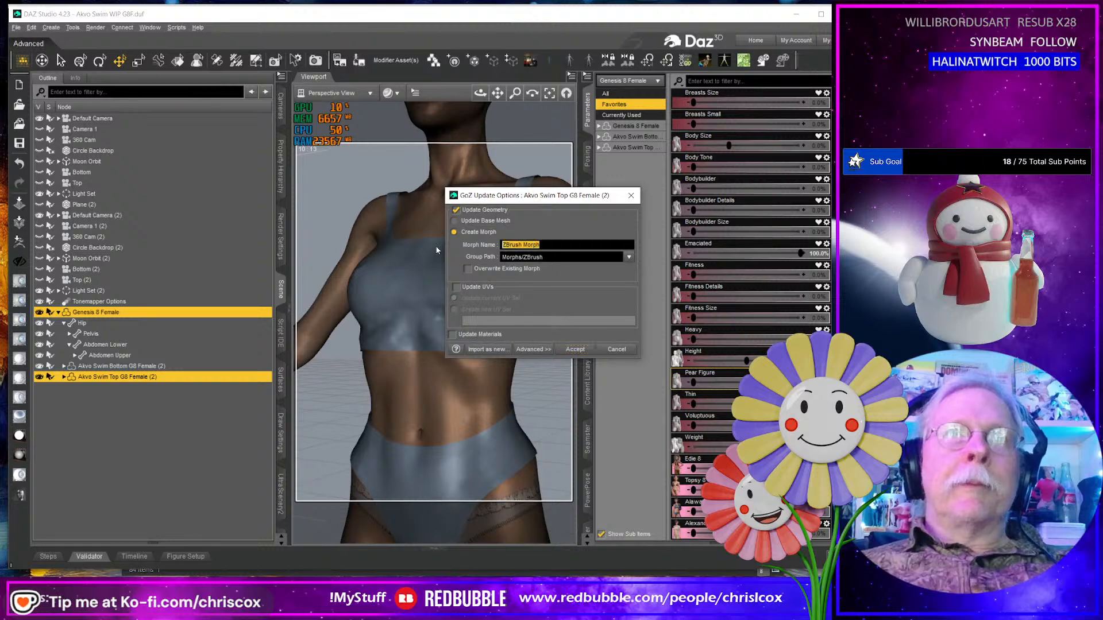
pyautogui.write('FBMEmaciated')
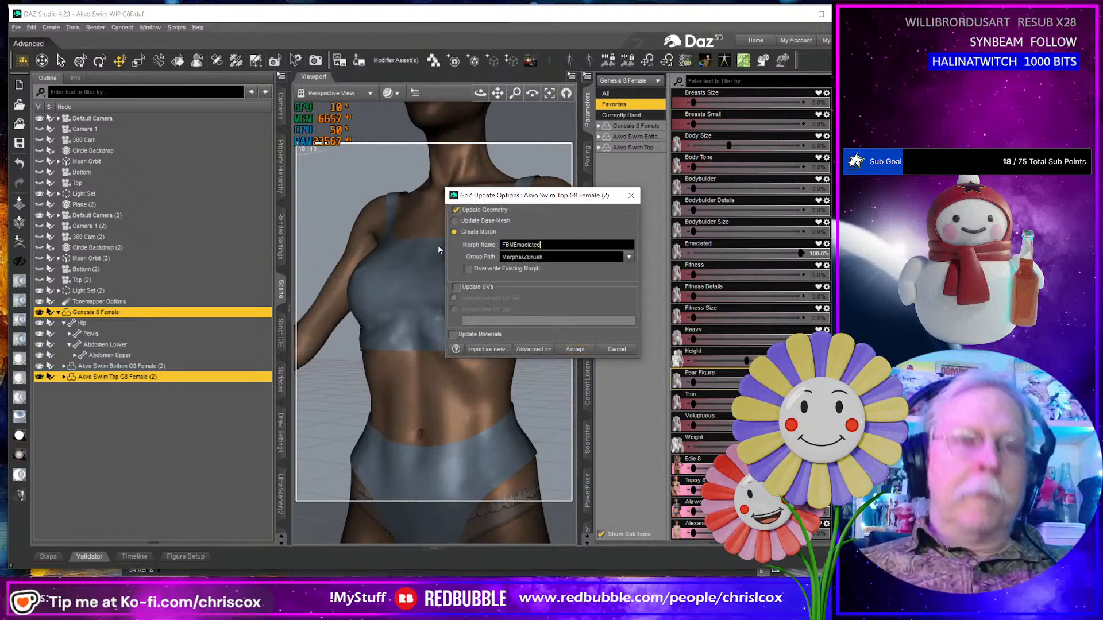
pyautogui.click(502, 269)
pyautogui.click(575, 349)
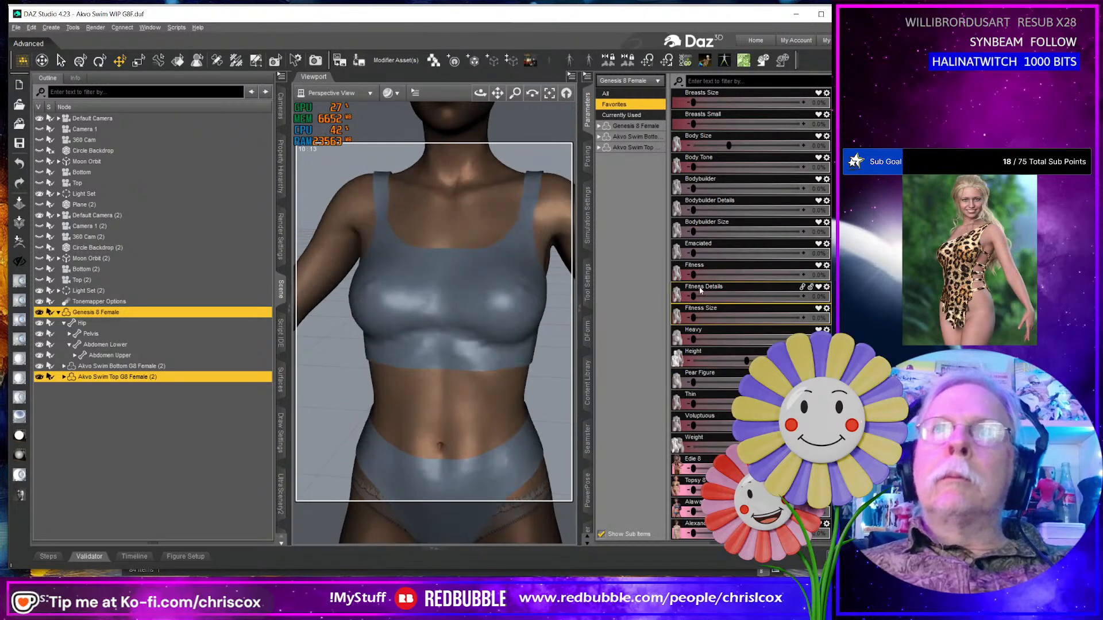
# Set Fitness Details to 100%, check the swim top from front and back, and undo the change.
pyautogui.moveTo(694, 297); pyautogui.dragTo(771, 294)
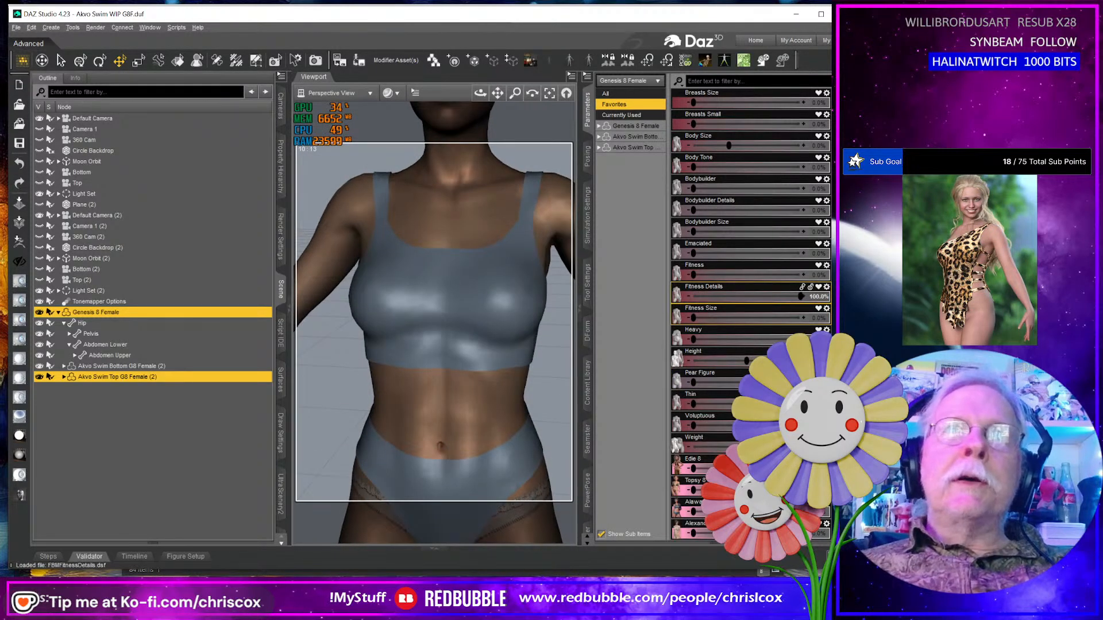
pyautogui.moveTo(534, 389); pyautogui.dragTo(373, 338, button='middle')
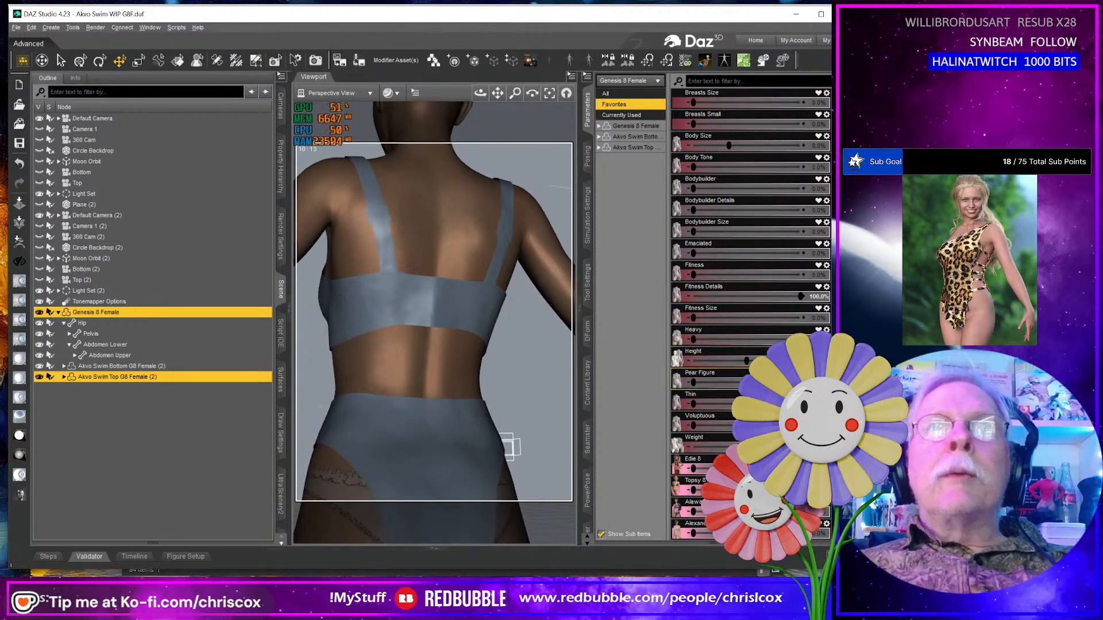
pyautogui.hotkey('ctrl', 'z')
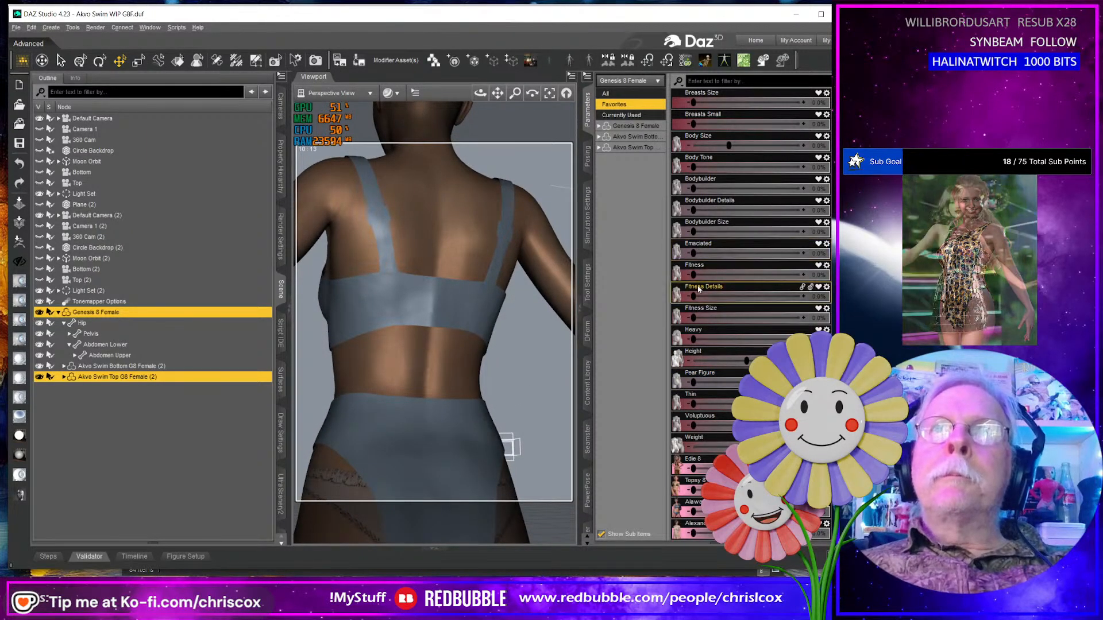
# Set Fitness Size to 100%, inspect the swim top, and send it with the figure to ZBrush with deformations.
pyautogui.moveTo(694, 318); pyautogui.dragTo(802, 317)
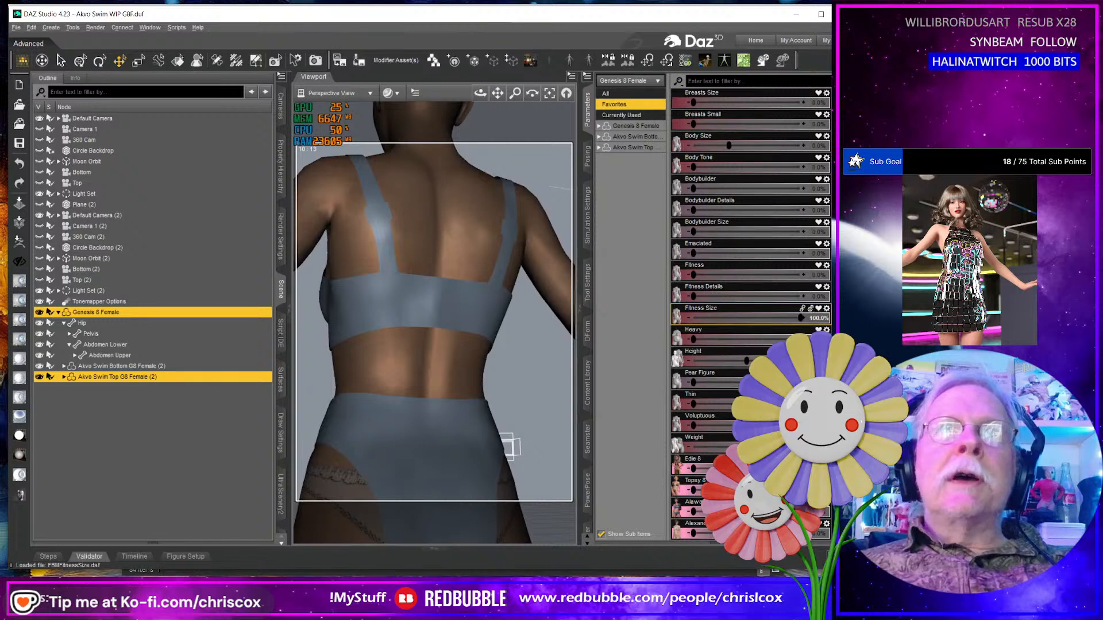
pyautogui.moveTo(508, 445); pyautogui.dragTo(457, 362)
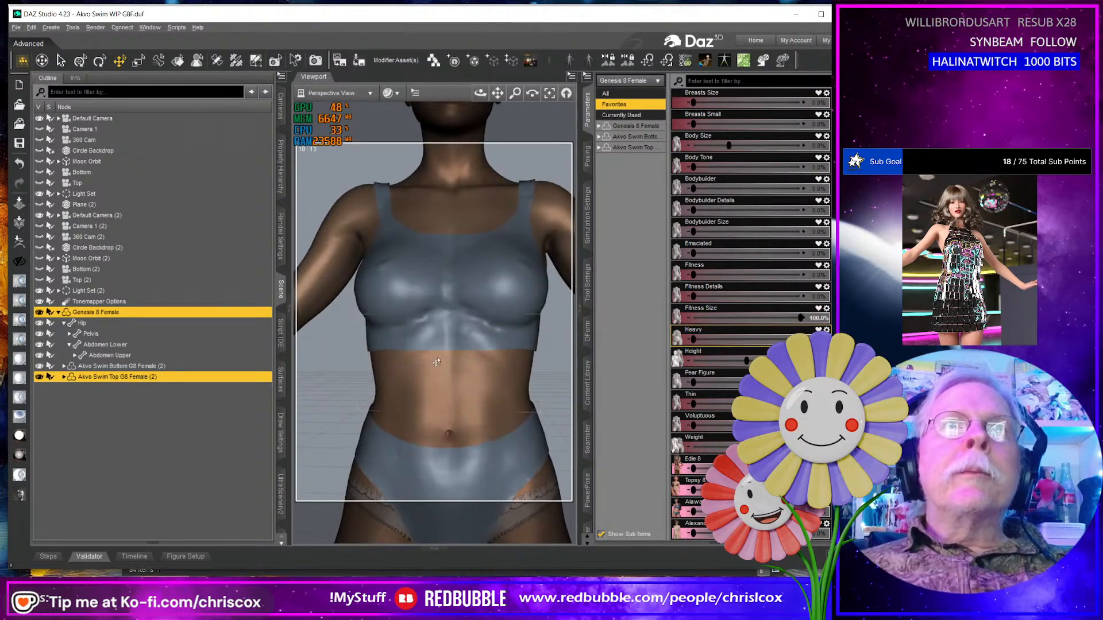
pyautogui.moveTo(436, 362)
pyautogui.mouseDown(button='middle')
pyautogui.moveTo(500, 367)
pyautogui.moveTo(431, 371)
pyautogui.mouseUp(button='middle')
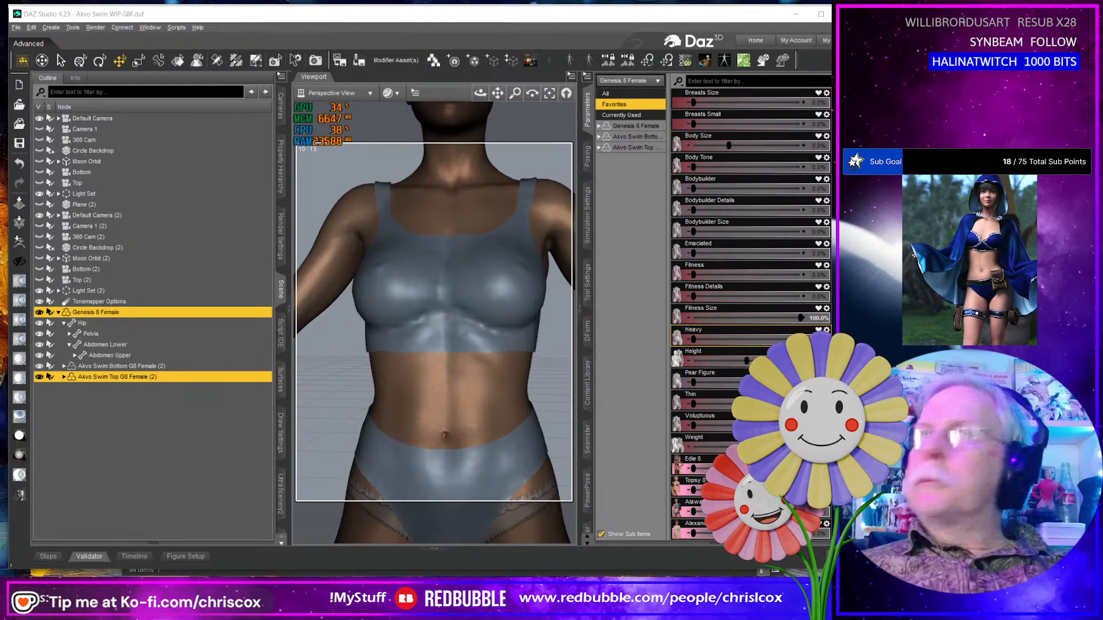
pyautogui.click(19, 241)
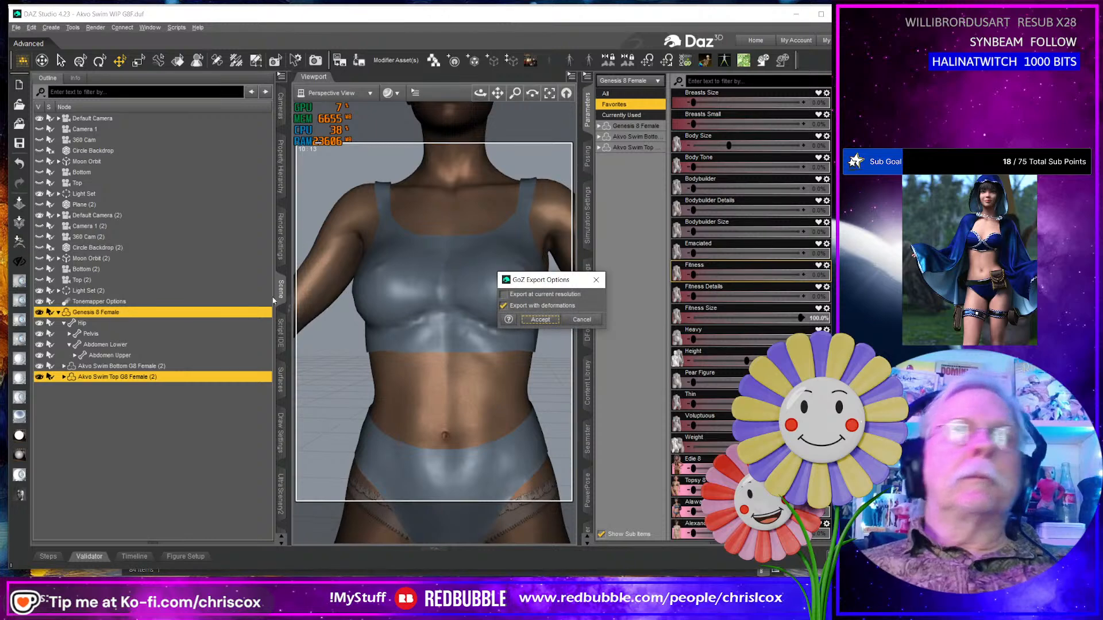
pyautogui.click(540, 320)
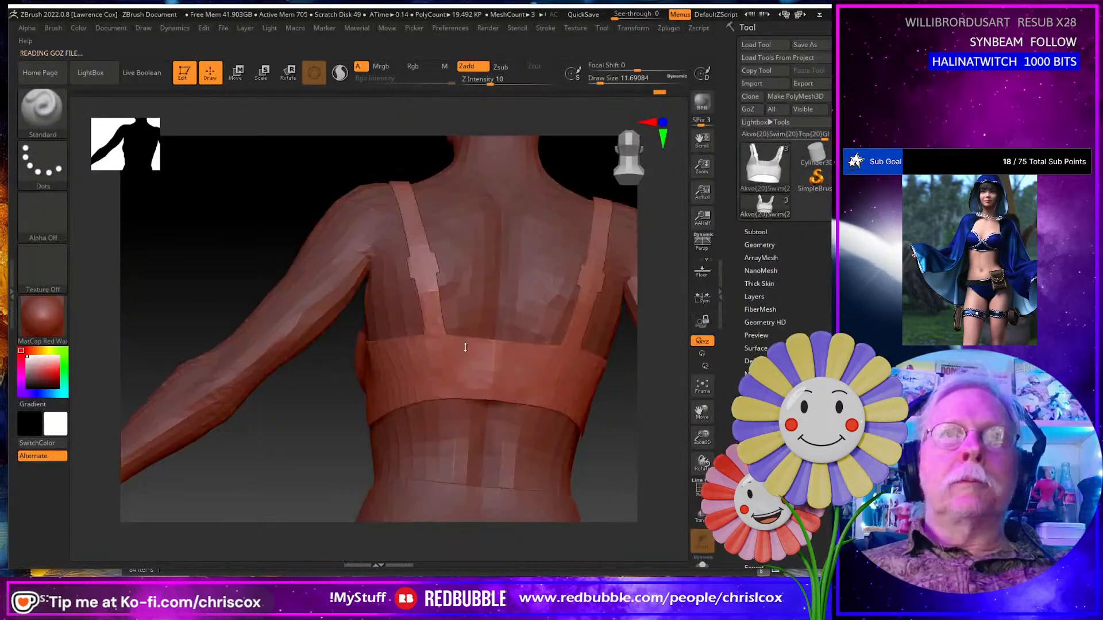
# Smooth the jagged creases under the breasts on the swim top, enlarging the brush draw size to 20.
pyautogui.moveTo(454, 380)
pyautogui.mouseDown(button='right')
pyautogui.moveTo(551, 381)
pyautogui.moveTo(501, 401)
pyautogui.mouseUp(button='right')
pyautogui.press('shift')
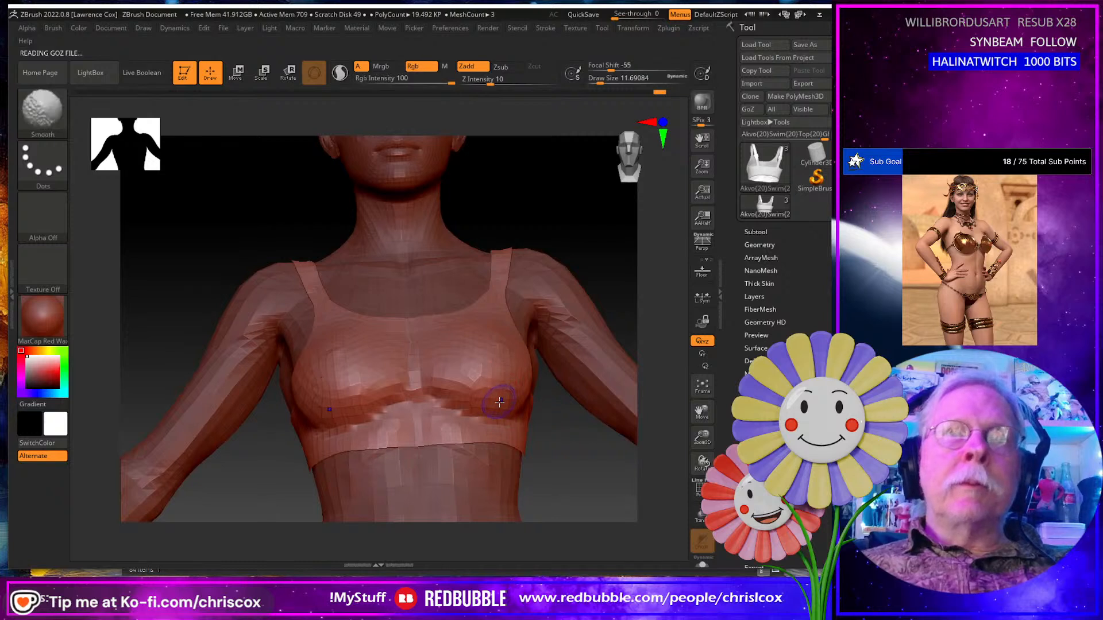
pyautogui.moveTo(470, 413)
pyautogui.keyDown('shift'); pyautogui.mouseDown()
pyautogui.moveTo(443, 405)
pyautogui.moveTo(458, 407)
pyautogui.mouseUp(); pyautogui.keyUp('shift')
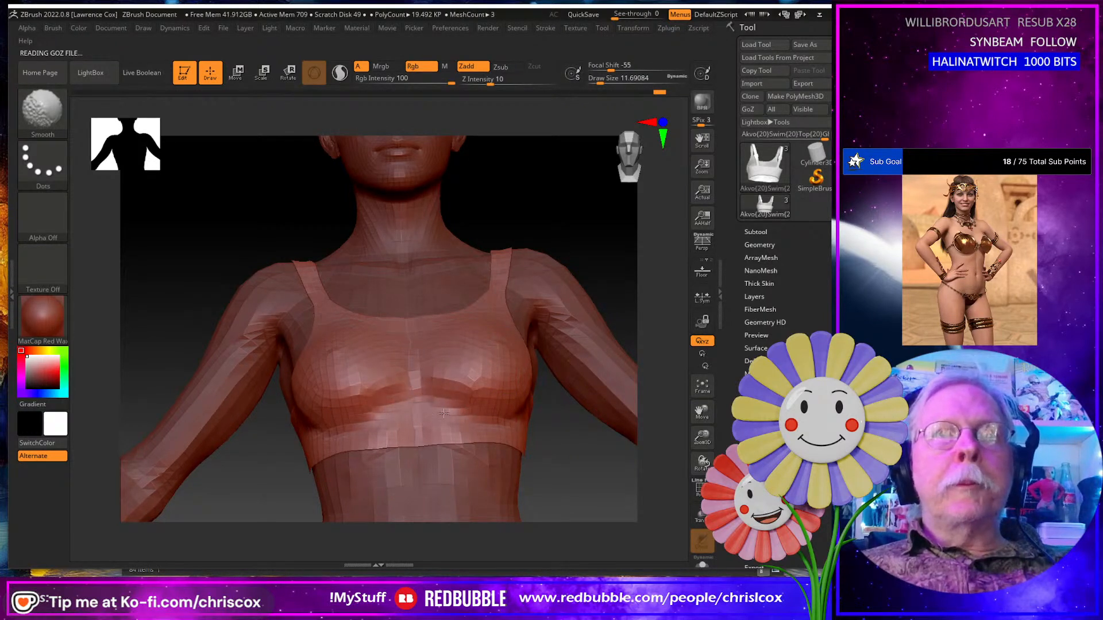
pyautogui.press('s')
pyautogui.moveTo(448, 412)
pyautogui.mouseDown()
pyautogui.moveTo(519, 418)
pyautogui.moveTo(483, 409)
pyautogui.mouseUp()
pyautogui.press('shift')
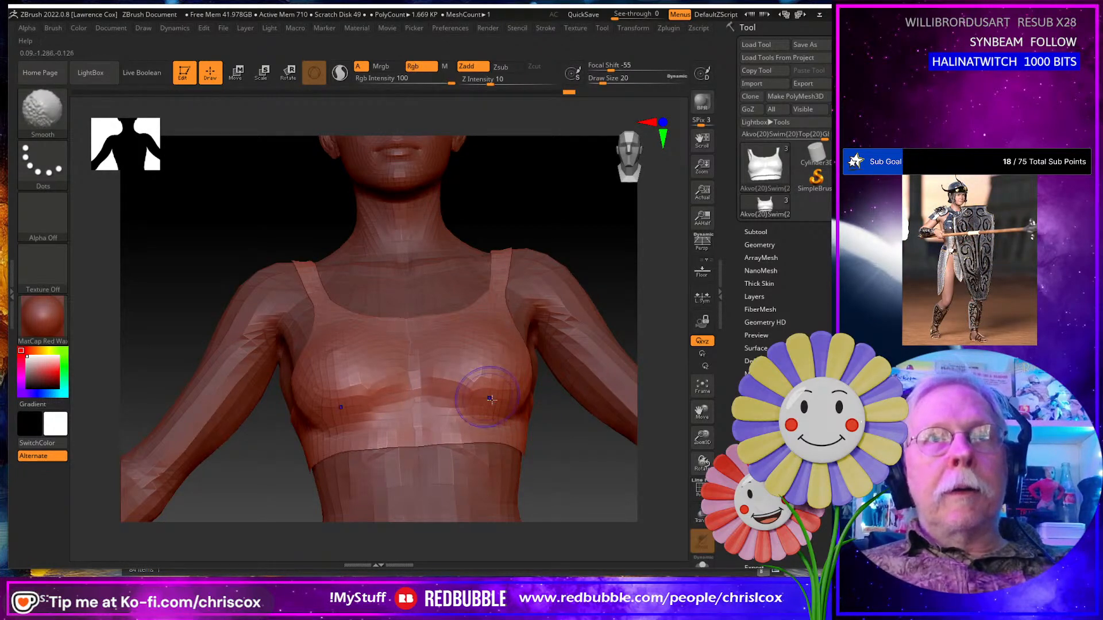
pyautogui.moveTo(491, 400); pyautogui.dragTo(463, 416, button='right')
pyautogui.keyDown('shift'); pyautogui.moveTo(467, 420); pyautogui.dragTo(535, 411); pyautogui.keyUp('shift')
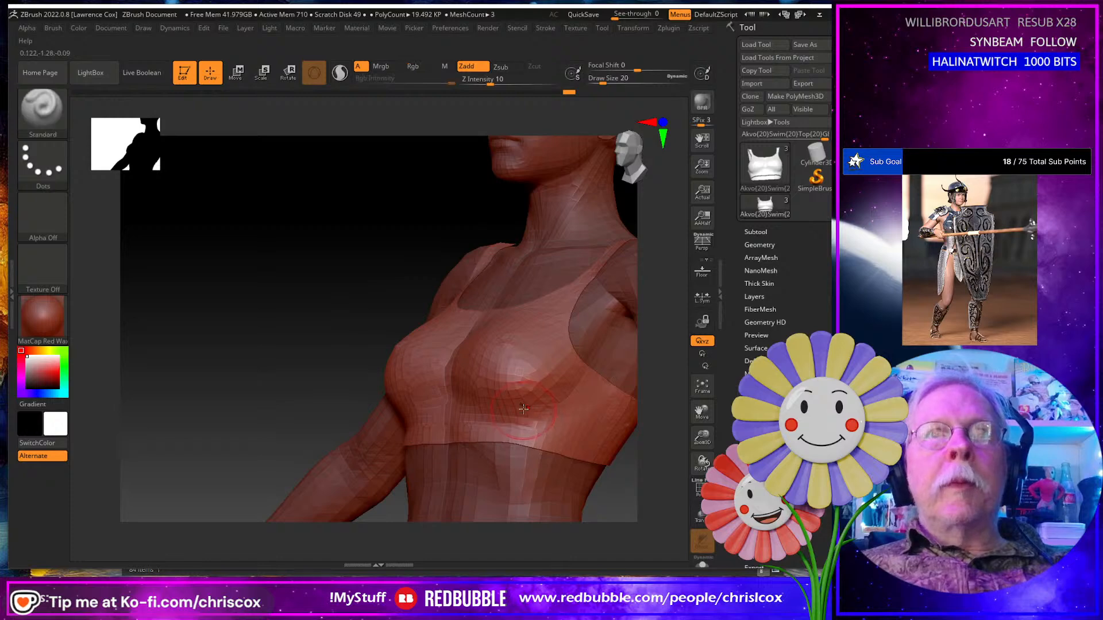
pyautogui.moveTo(442, 409)
pyautogui.mouseDown(button='right')
pyautogui.moveTo(496, 415)
pyautogui.moveTo(472, 410)
pyautogui.moveTo(652, 262)
pyautogui.mouseUp(button='right')
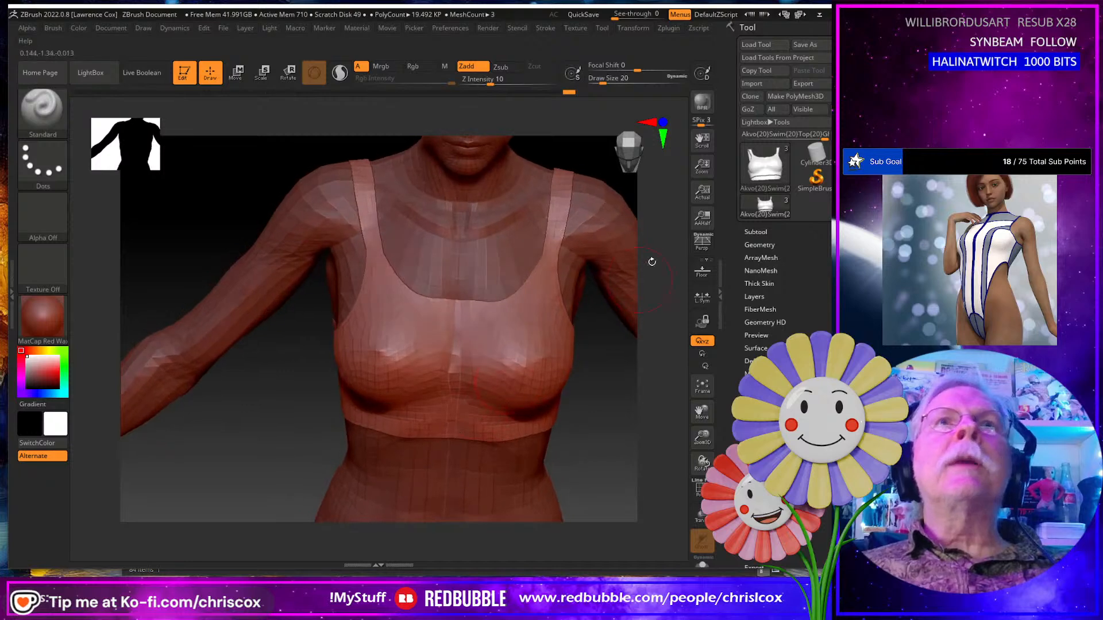
# Return the swim top through GoZ as morph FBMFitnessSize, overwriting the existing morph, and reset Fitness Size to 0.
pyautogui.click(747, 109)
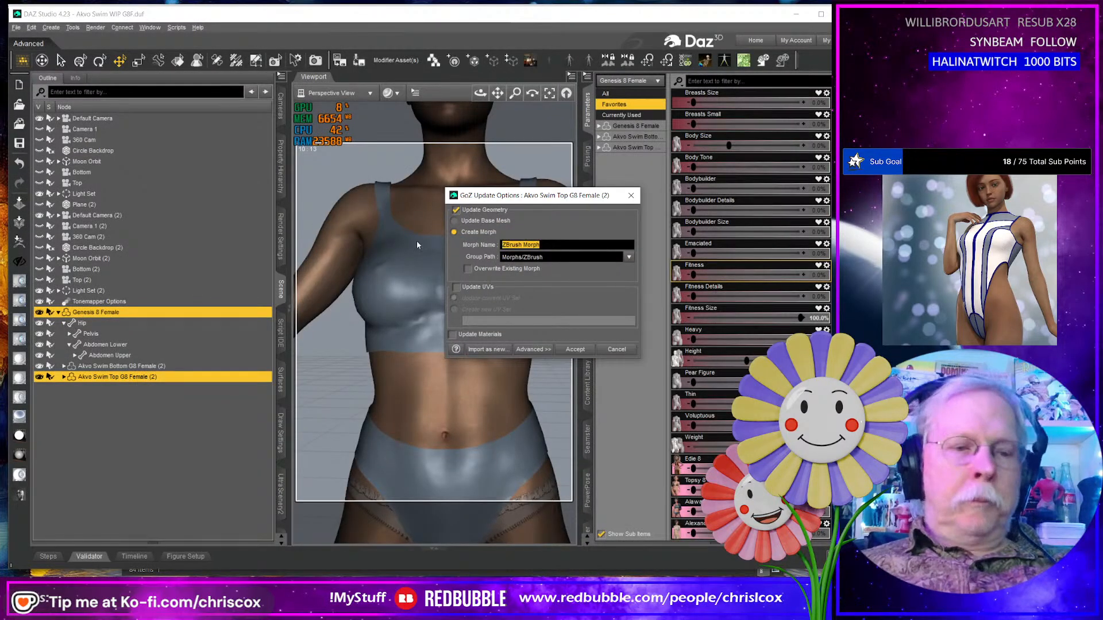
pyautogui.write('FBMFitnessSize')
pyautogui.click(467, 269)
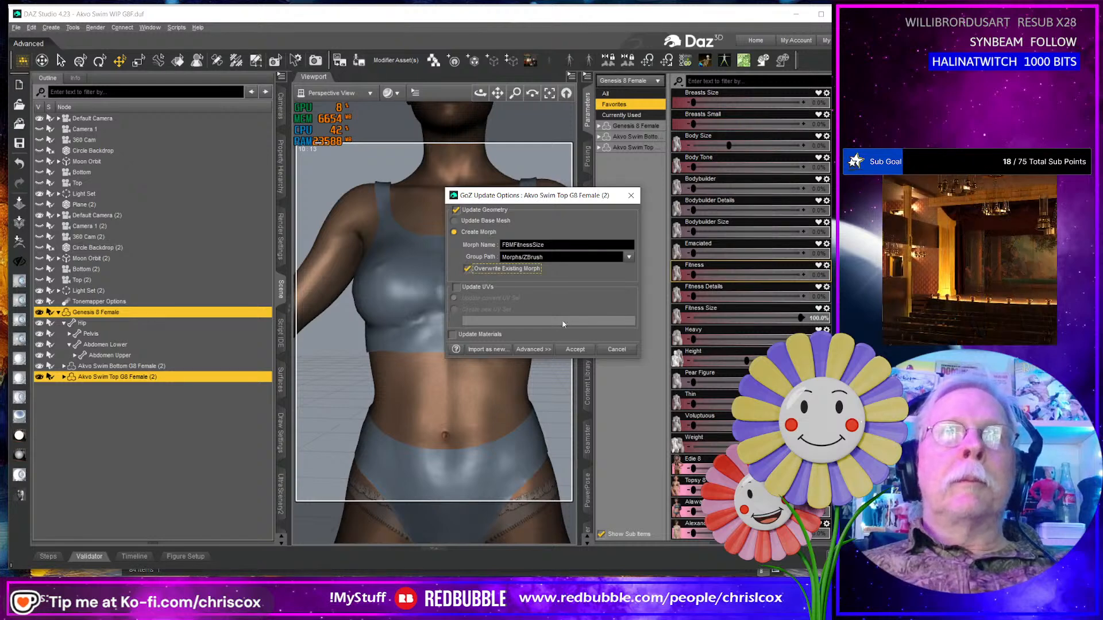
pyautogui.click(575, 349)
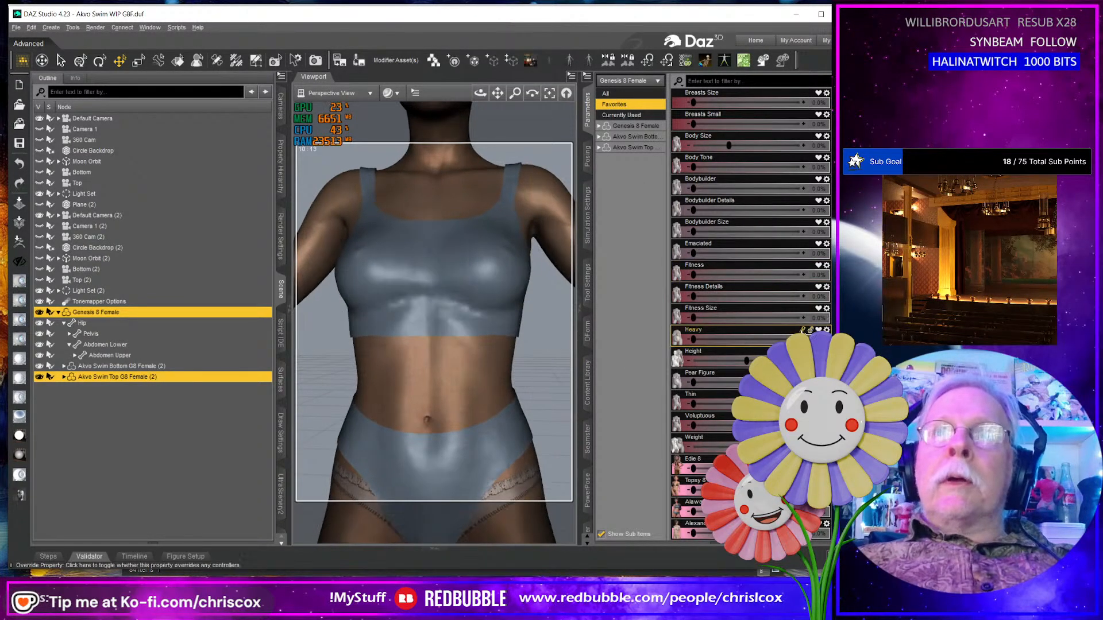
# Raise the combined Fitness morph to nearly 100%, check the swim top's fit, and undo the change.
pyautogui.moveTo(693, 274); pyautogui.dragTo(803, 274)
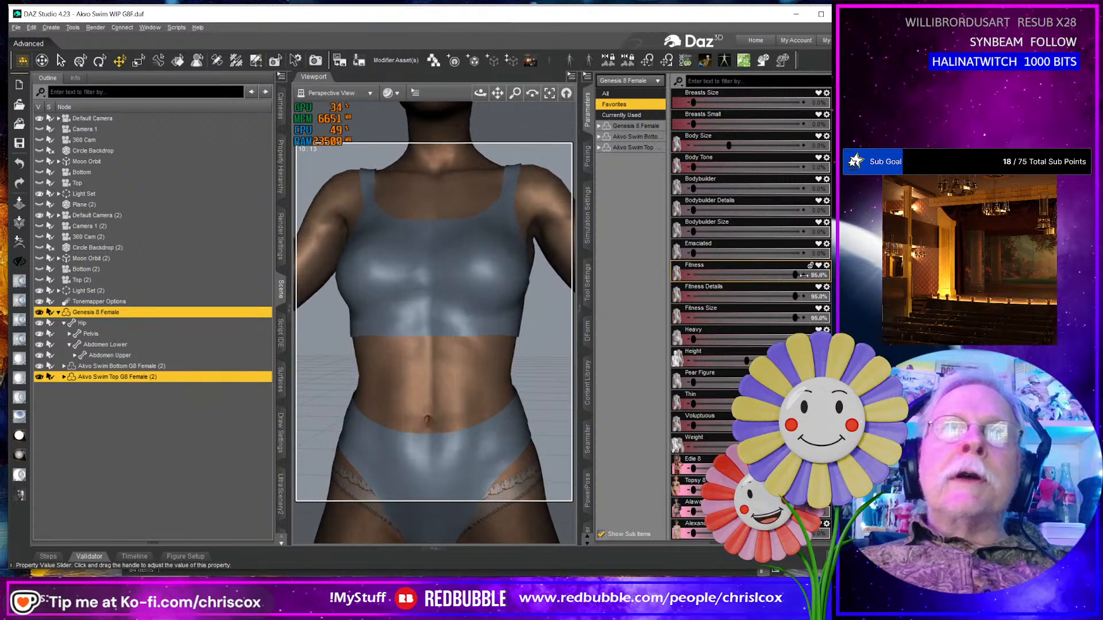
pyautogui.moveTo(523, 378); pyautogui.dragTo(494, 383, button='middle')
pyautogui.hotkey('ctrl', 'z')
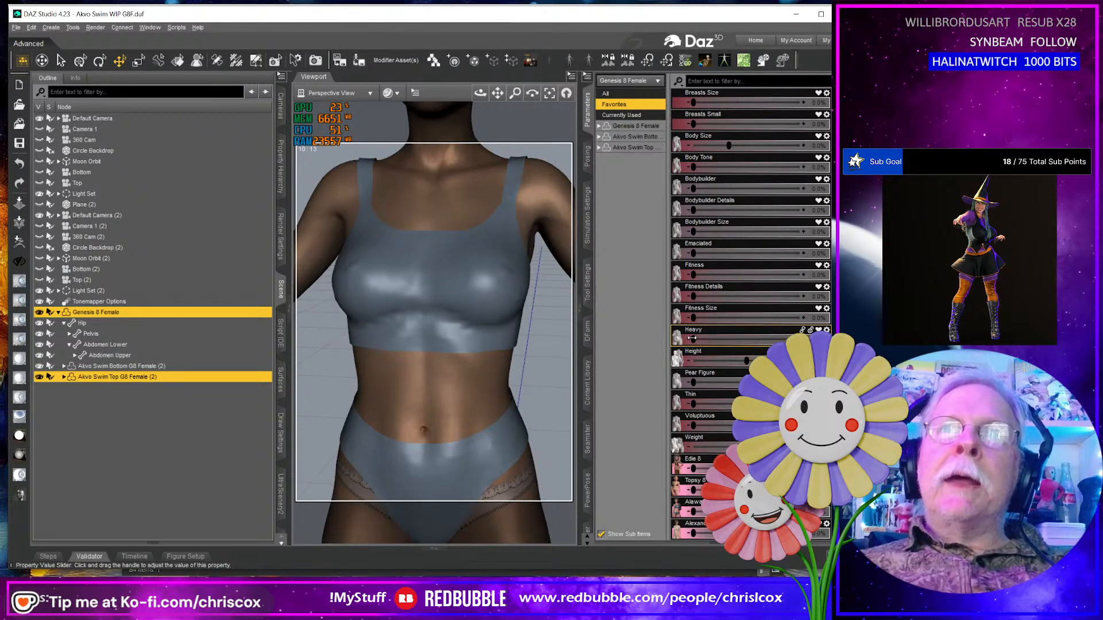
# Apply the Heavy morph, inspect the swim top's underbust, and send the figure and top to ZBrush through GoZ.
pyautogui.moveTo(692, 338); pyautogui.dragTo(764, 339)
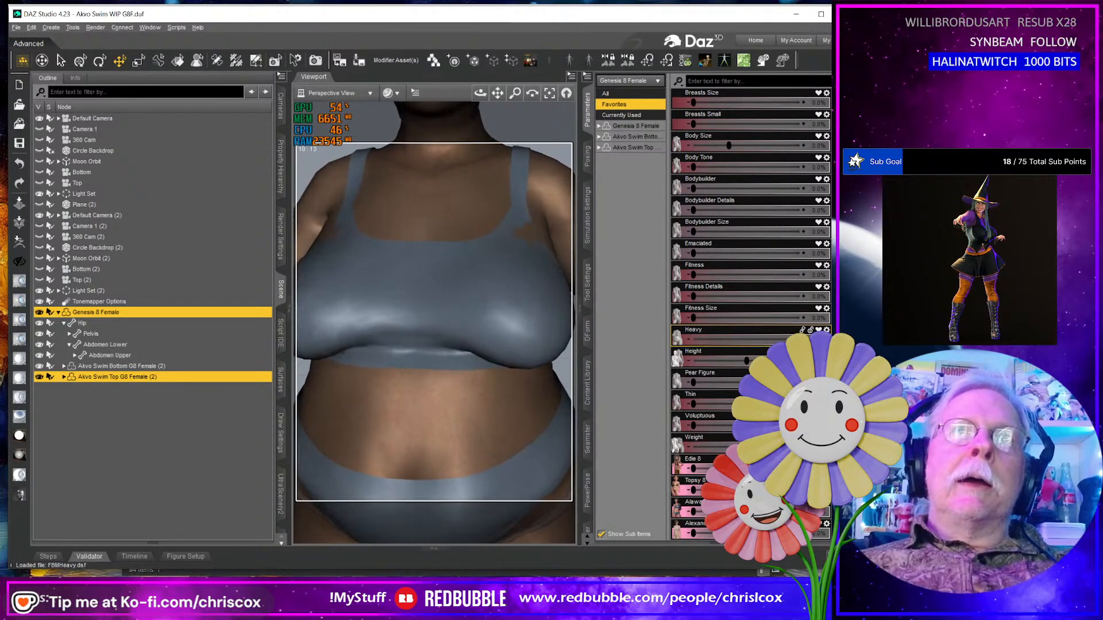
pyautogui.click(661, 363)
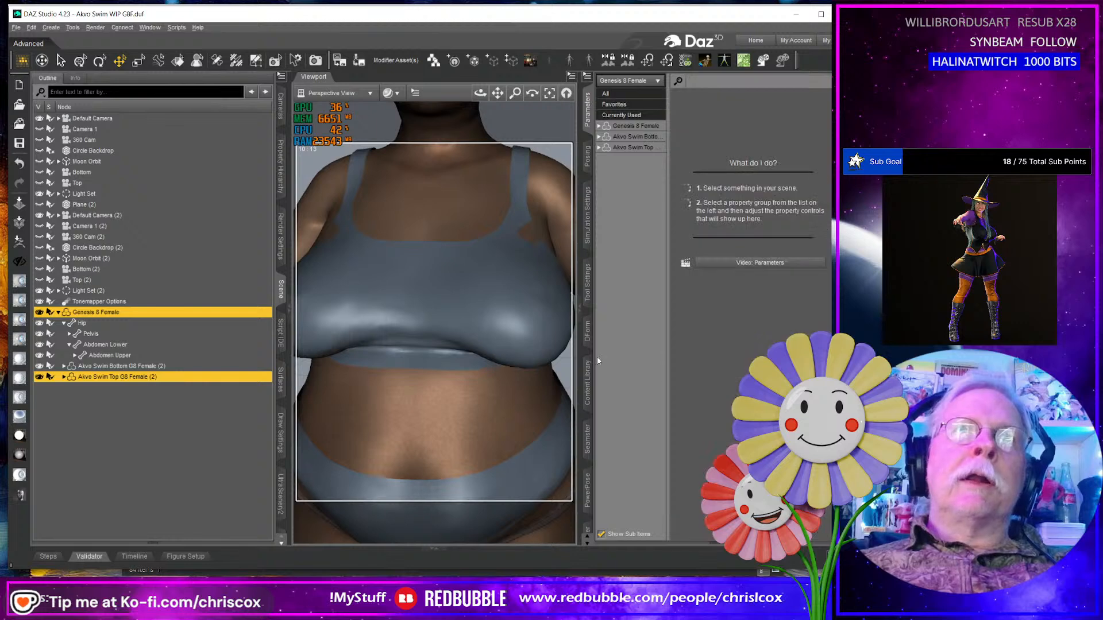
pyautogui.moveTo(480, 93); pyautogui.dragTo(517, 62)
pyautogui.moveTo(534, 344); pyautogui.dragTo(516, 383, button='middle')
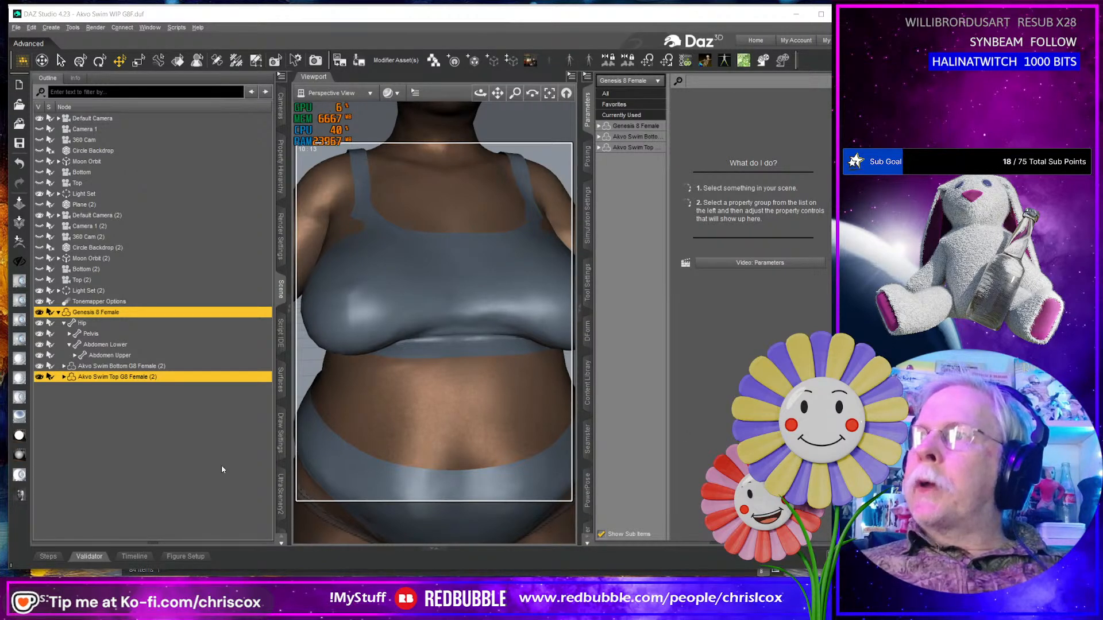
pyautogui.click(19, 243)
pyautogui.click(539, 322)
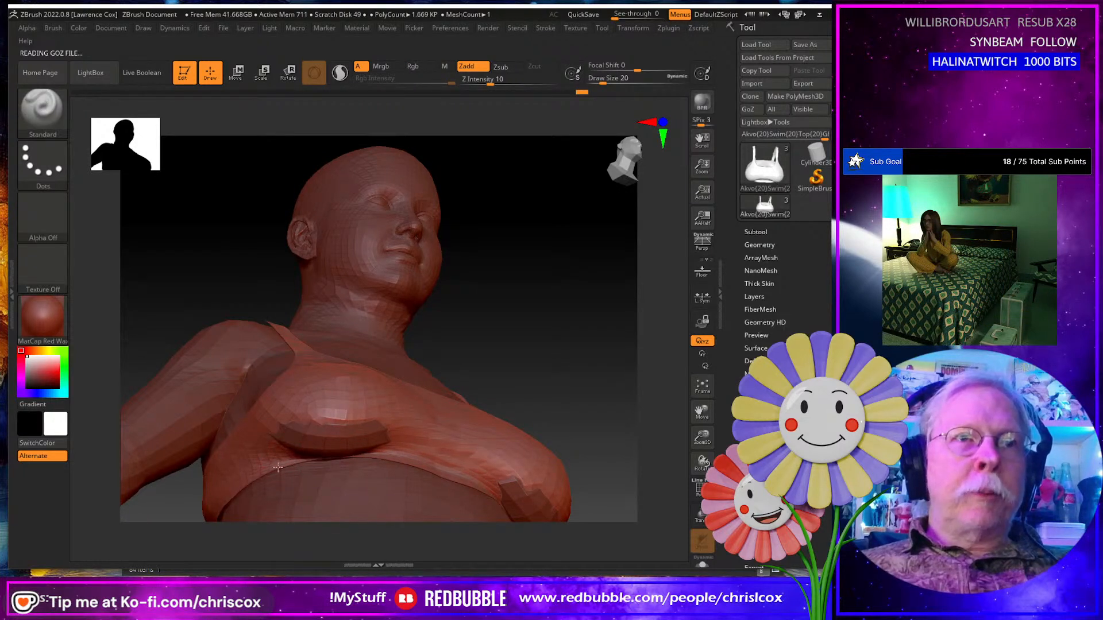
# Smooth the swim top's underbust in the Heavy shape where the body pokes through, undoing the unwanted strokes.
pyautogui.moveTo(393, 453)
pyautogui.keyDown('shift'); pyautogui.mouseDown()
pyautogui.moveTo(313, 439)
pyautogui.moveTo(305, 458)
pyautogui.moveTo(345, 451)
pyautogui.mouseUp(); pyautogui.keyUp('shift')
pyautogui.hotkey('ctrl', 'z')
pyautogui.hotkey('ctrl', 'z')
pyautogui.hotkey('ctrl', 'z')
pyautogui.hotkey('ctrl', 'z')
pyautogui.hotkey('ctrl', 'z')
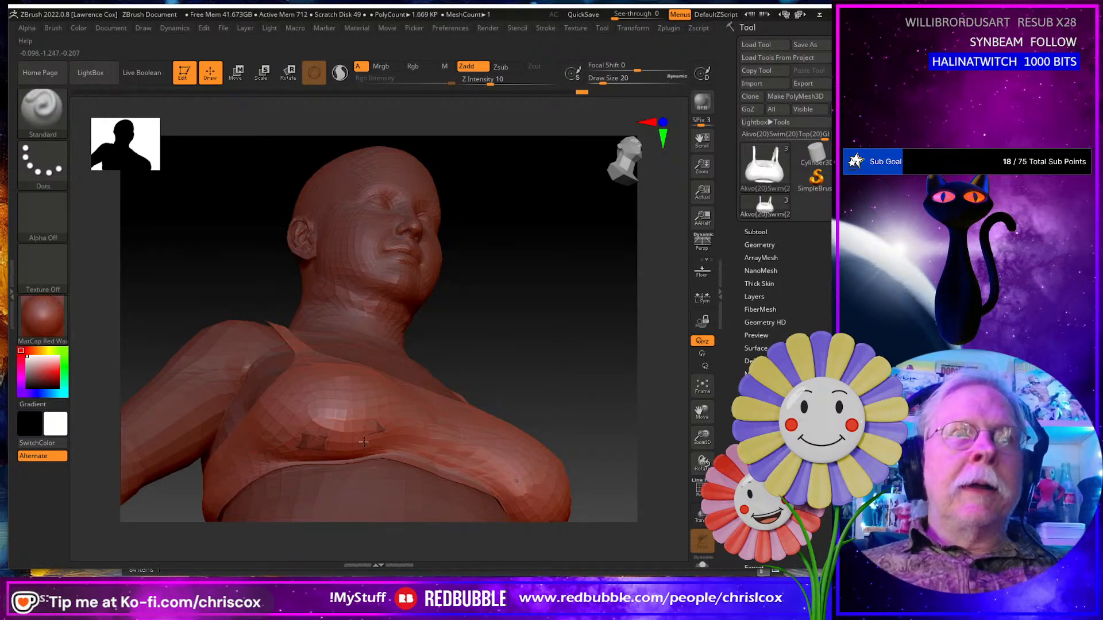
pyautogui.moveTo(389, 446)
pyautogui.mouseDown(button='right')
pyautogui.moveTo(353, 458)
pyautogui.moveTo(397, 466)
pyautogui.moveTo(375, 461)
pyautogui.mouseUp(button='right')
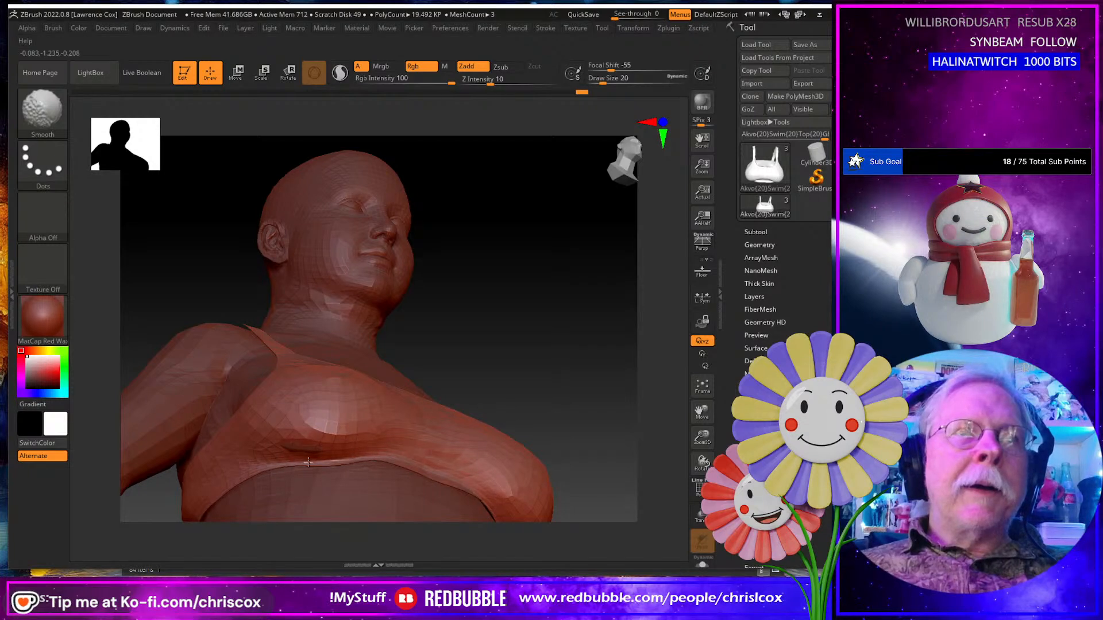
pyautogui.moveTo(283, 466); pyautogui.dragTo(298, 453, button='right')
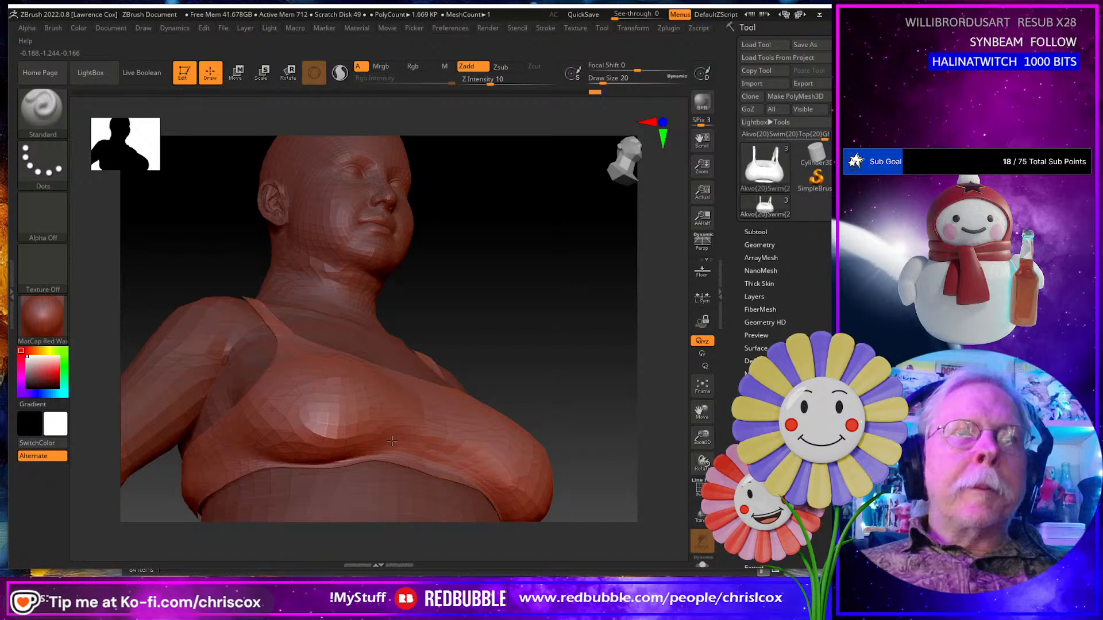
pyautogui.moveTo(396, 450); pyautogui.dragTo(479, 420, button='right')
pyautogui.moveTo(479, 420)
pyautogui.keyDown('ctrl'); pyautogui.mouseDown(button='right')
pyautogui.moveTo(432, 410)
pyautogui.moveTo(494, 407)
pyautogui.mouseUp(button='right'); pyautogui.keyUp('ctrl')
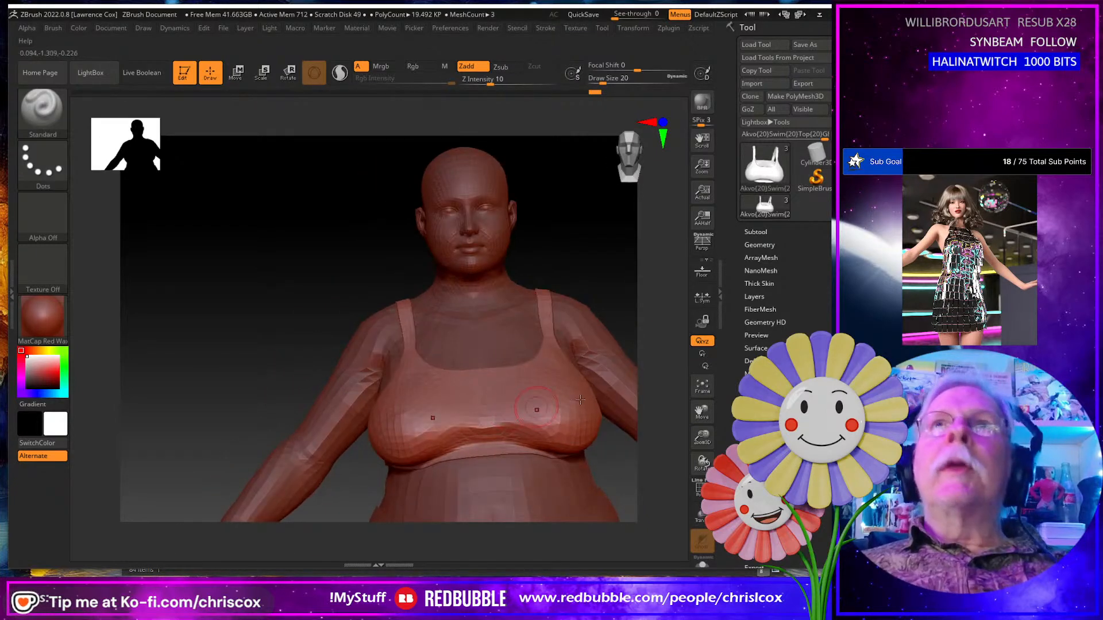
# Return the swim top through GoZ as morph FBMHeavy, overwriting the existing morph, and undo the figure's Heavy shape.
pyautogui.click(752, 110)
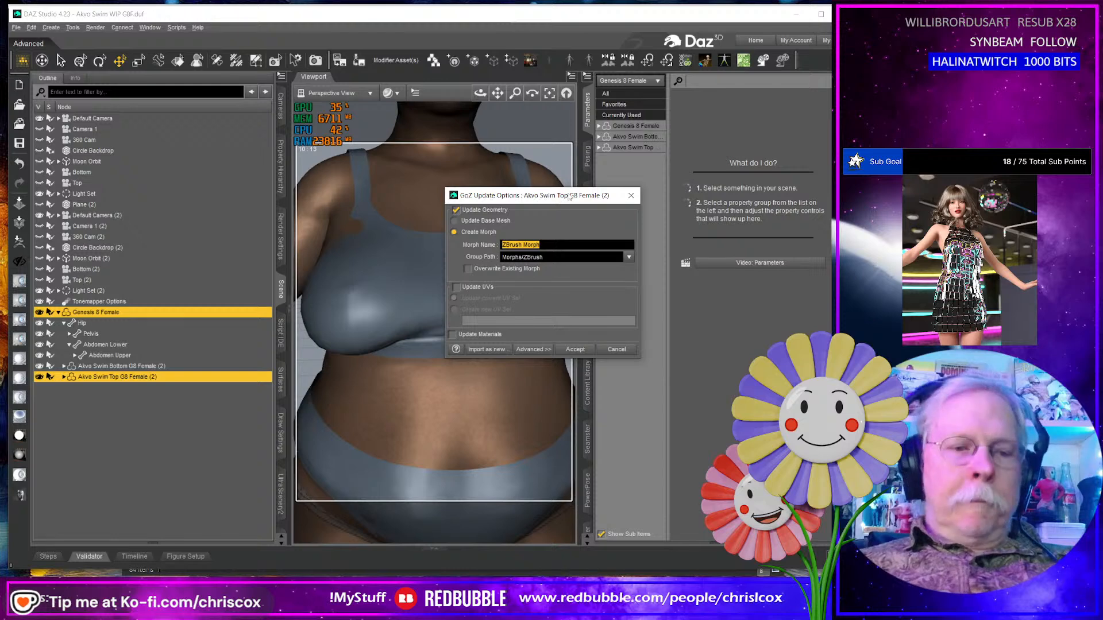
pyautogui.write('FBMHeavy')
pyautogui.click(505, 269)
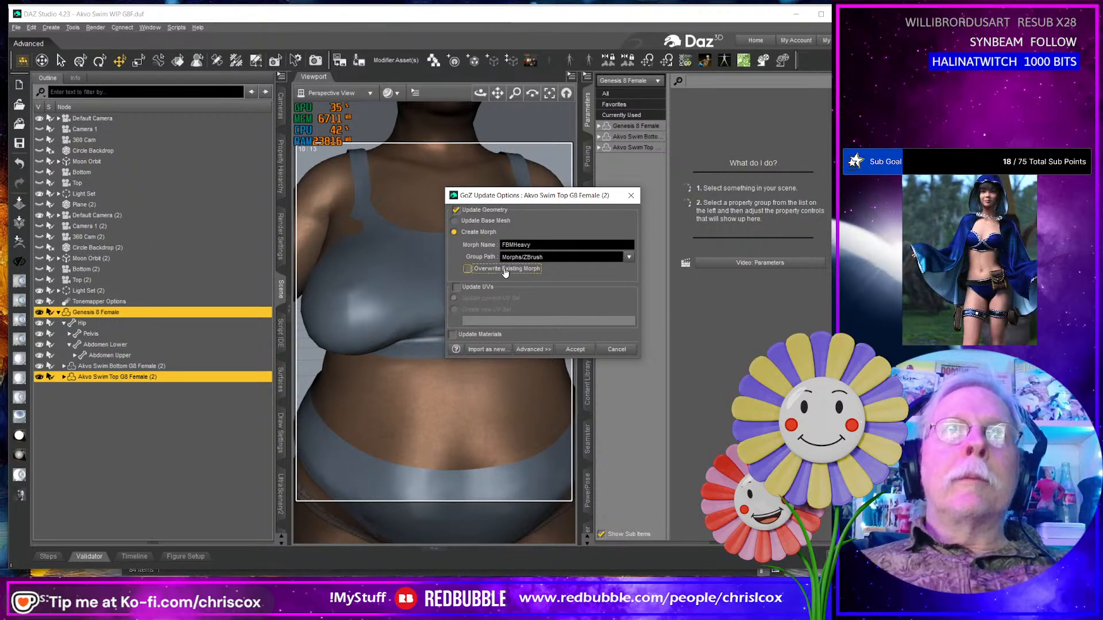
pyautogui.click(572, 350)
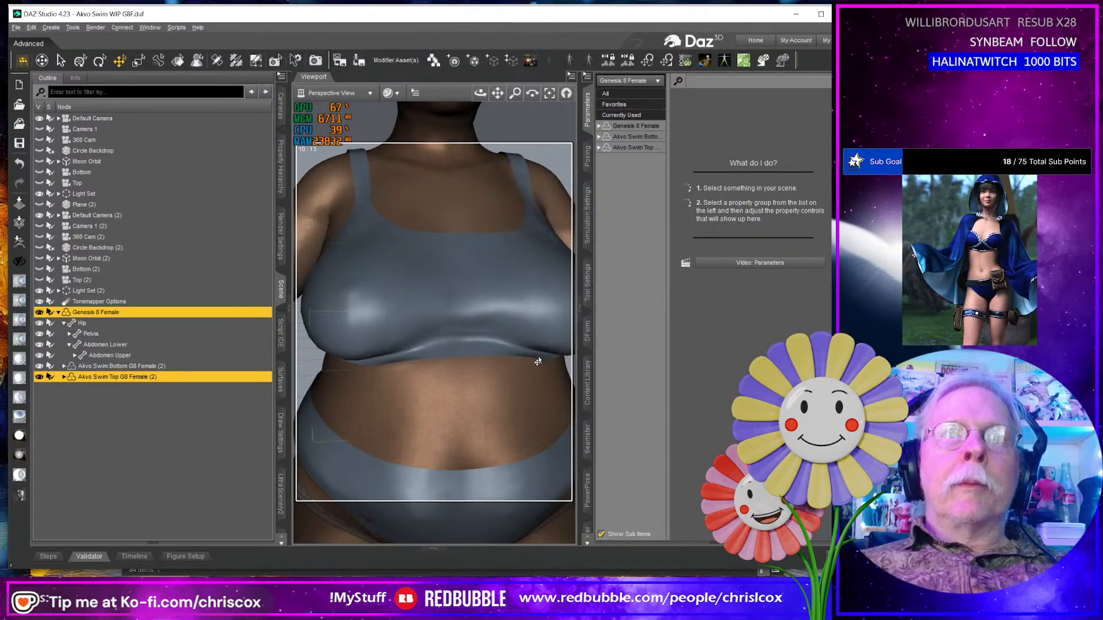
pyautogui.scroll(4, 538, 361)
pyautogui.scroll(-7, 536, 357)
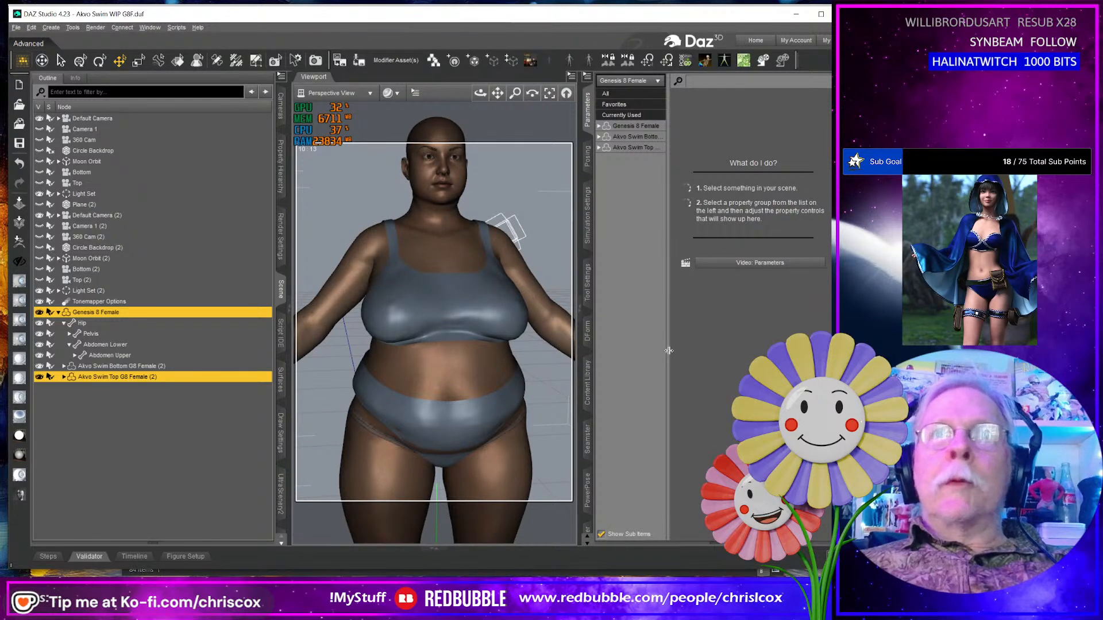
pyautogui.hotkey('ctrl', 'z')
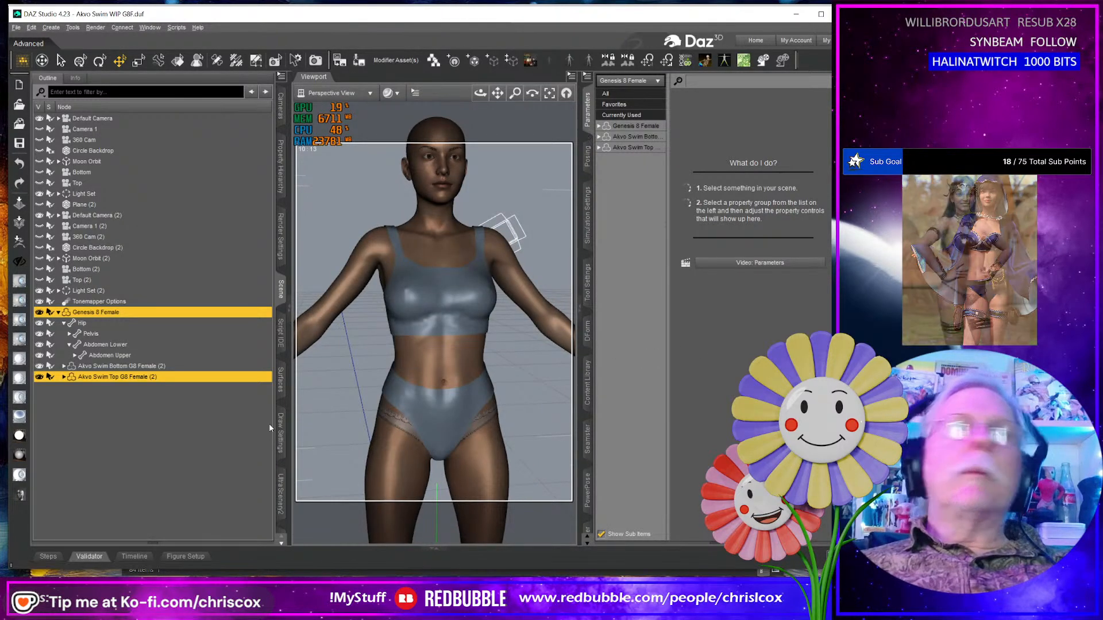
# Apply the Pear Figure morph to Genesis 8 Female and send the figure and swim top to ZBrush through GoZ with deformations.
pyautogui.click(632, 106)
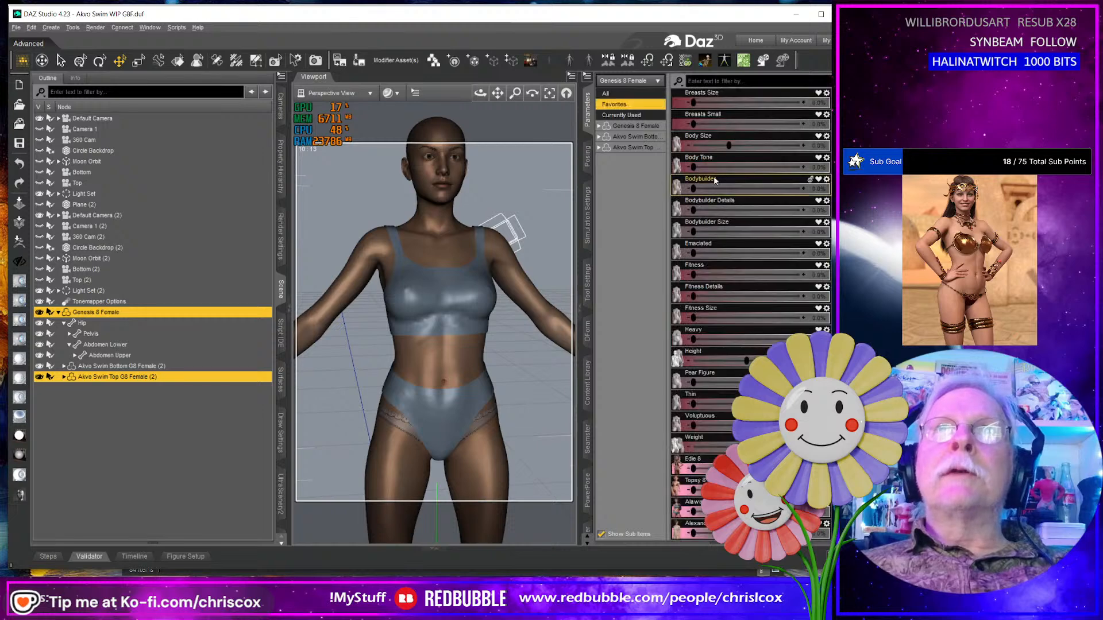
pyautogui.scroll(-1, 746, 316)
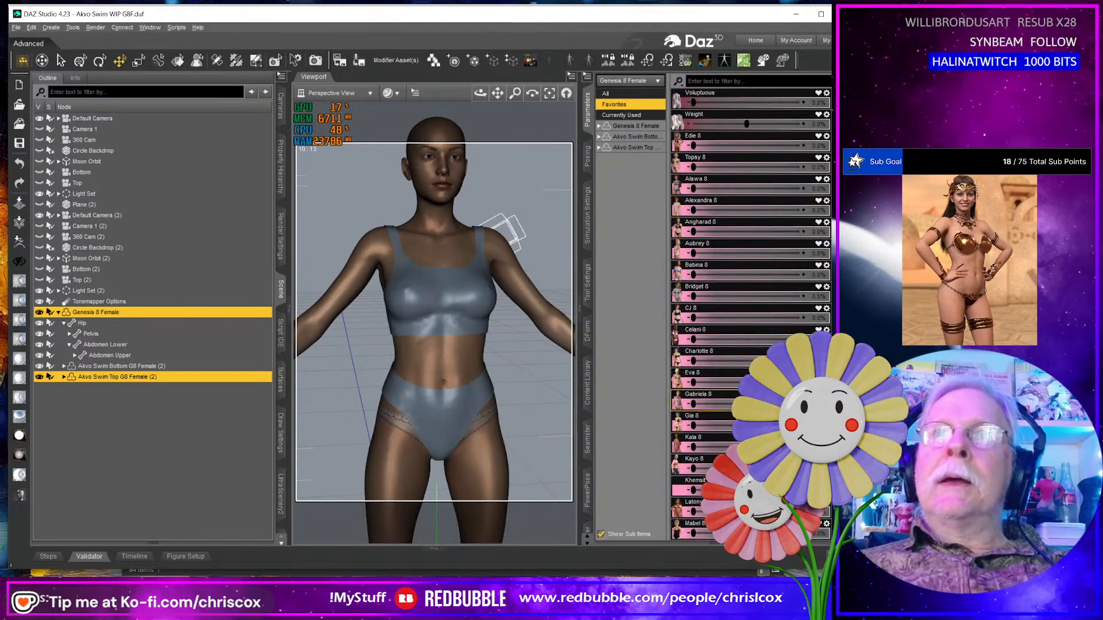
pyautogui.scroll(5, 707, 310)
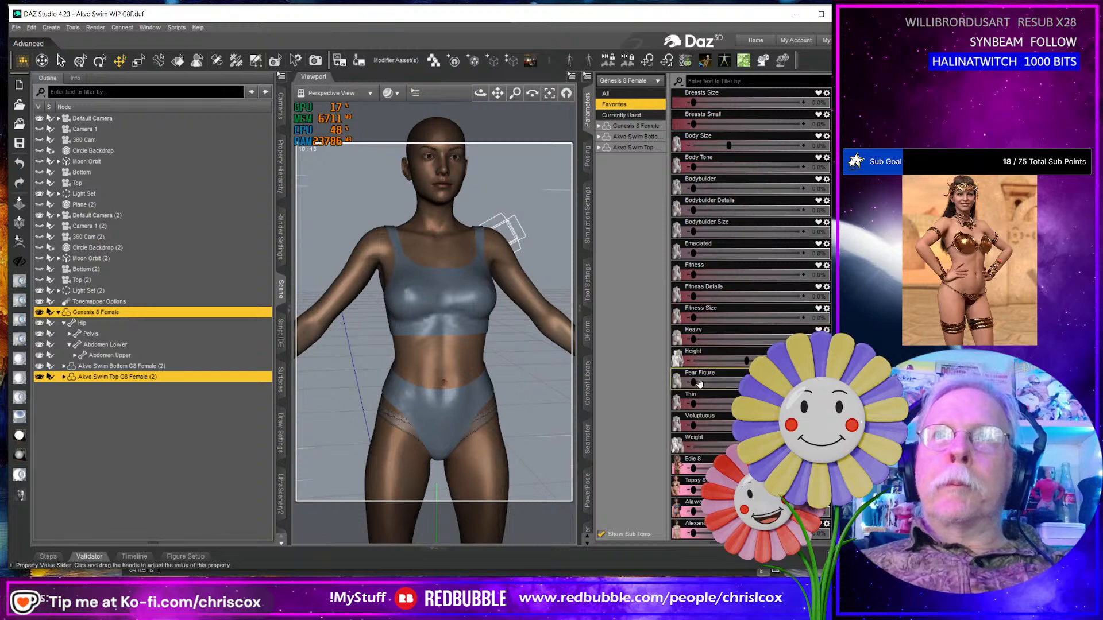
pyautogui.moveTo(693, 383); pyautogui.dragTo(797, 382)
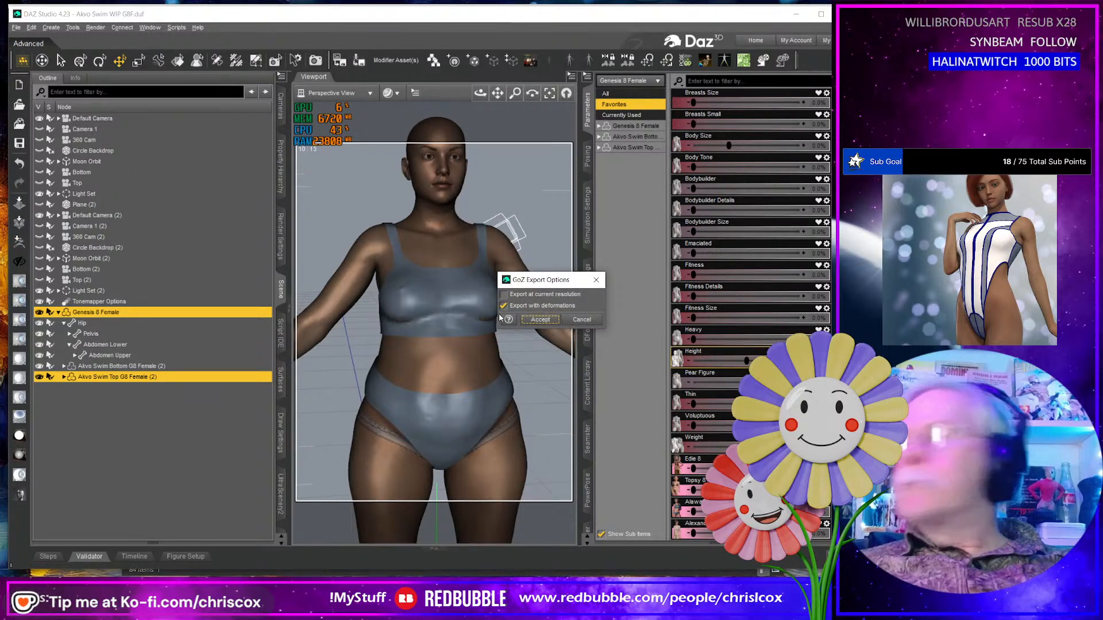
pyautogui.click(540, 320)
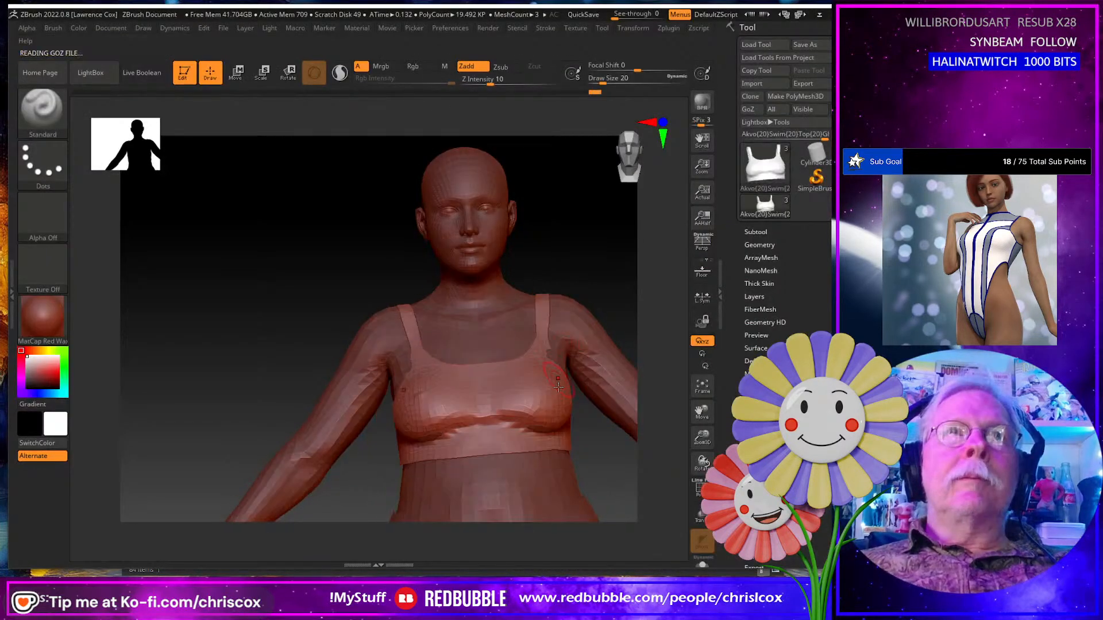
# Enlarge the brush draw size to 28.75 and smooth the creases under the breasts on the pear-shaped swim top.
pyautogui.moveTo(655, 396); pyautogui.dragTo(546, 397)
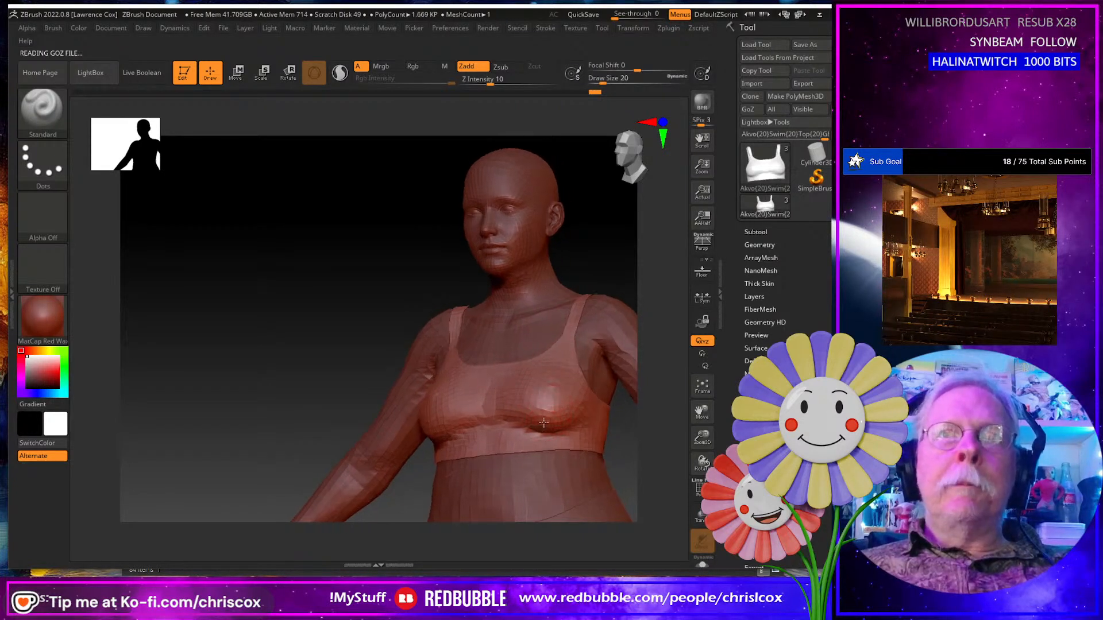
pyautogui.moveTo(520, 436); pyautogui.dragTo(550, 417, button='right')
pyautogui.press('shift')
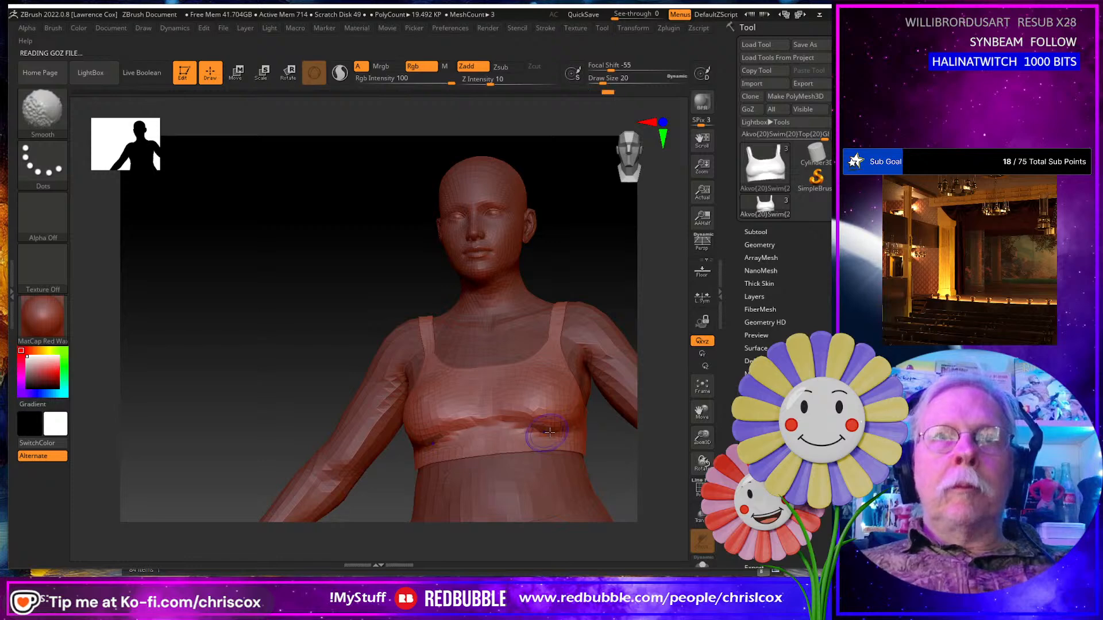
pyautogui.press('s')
pyautogui.moveTo(553, 431); pyautogui.dragTo(556, 430)
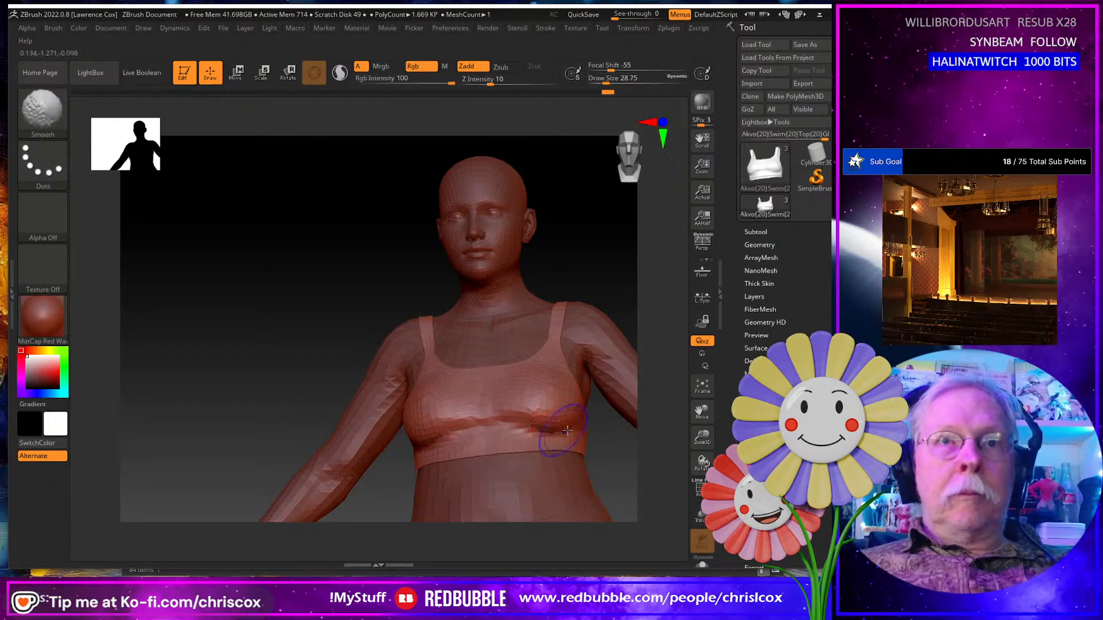
pyautogui.keyDown('shift'); pyautogui.moveTo(555, 431); pyautogui.dragTo(562, 431, button='right'); pyautogui.keyUp('shift')
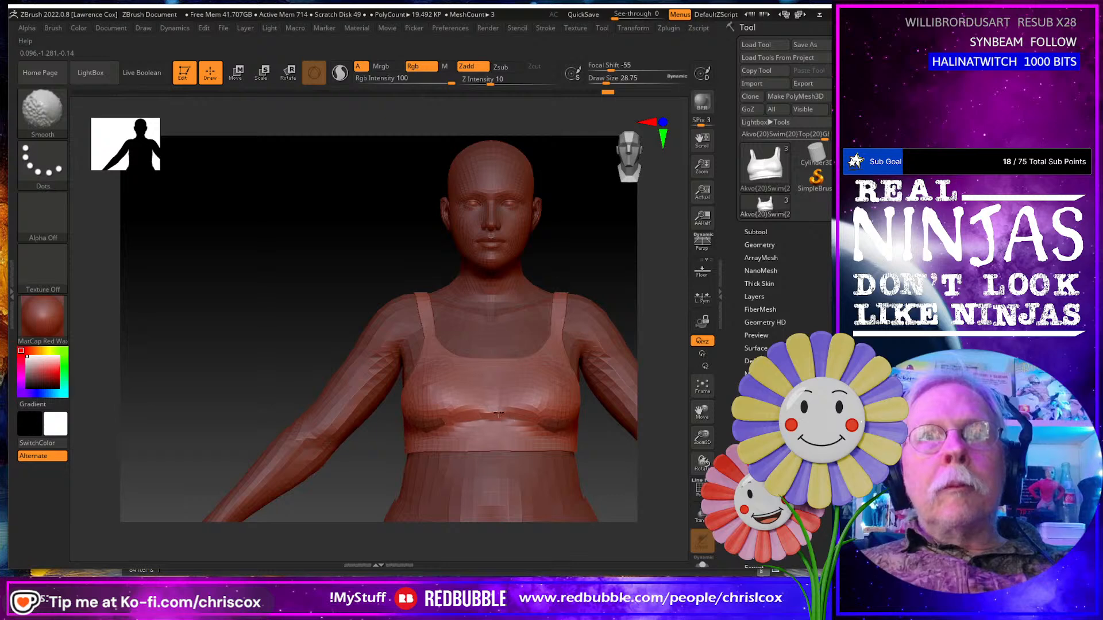
pyautogui.moveTo(543, 425); pyautogui.dragTo(515, 424, button='right')
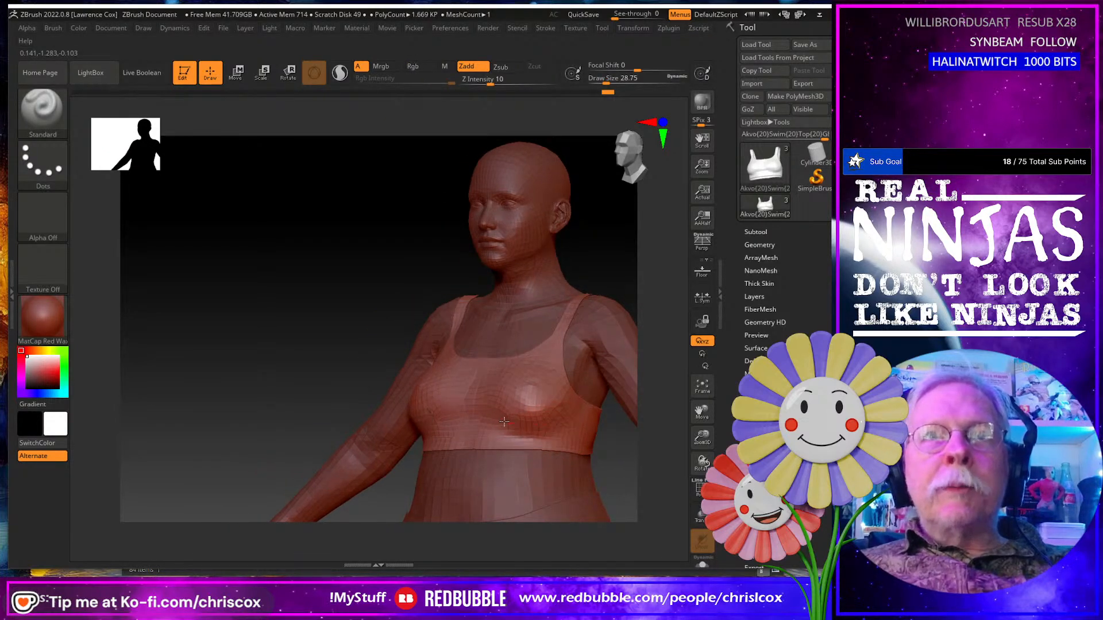
pyautogui.moveTo(511, 427)
pyautogui.mouseDown(button='right')
pyautogui.moveTo(629, 434)
pyautogui.moveTo(495, 432)
pyautogui.mouseUp(button='right')
# Return the swim top through GoZ as morph FBMPearFigure, overwriting the existing morph, and undo the Pear Figure shape.
pyautogui.click(748, 109)
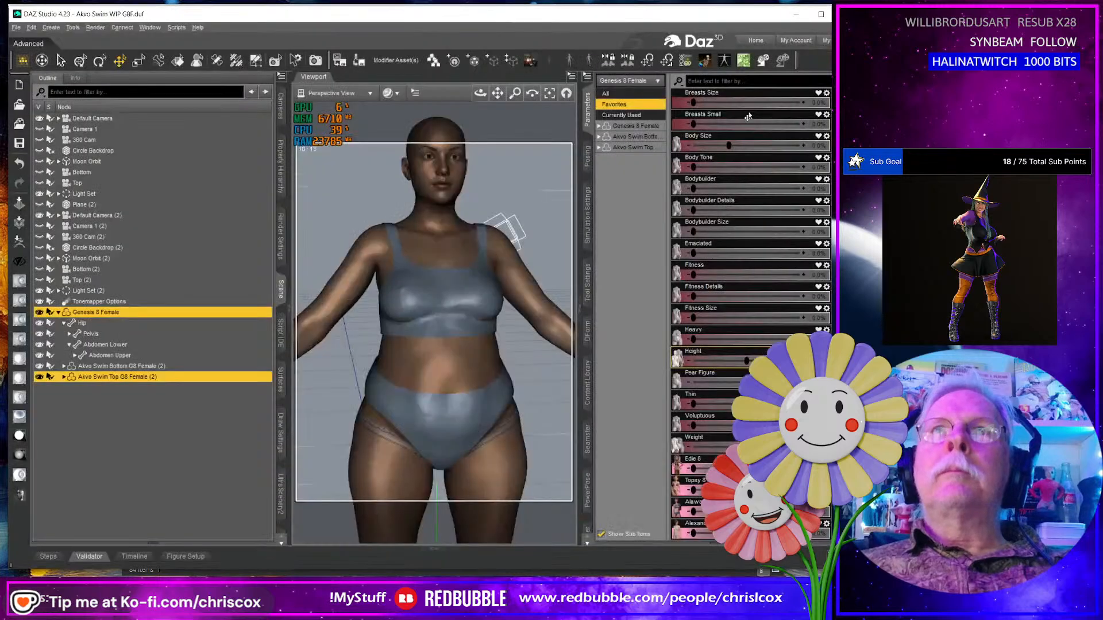
pyautogui.tripleClick(524, 246)
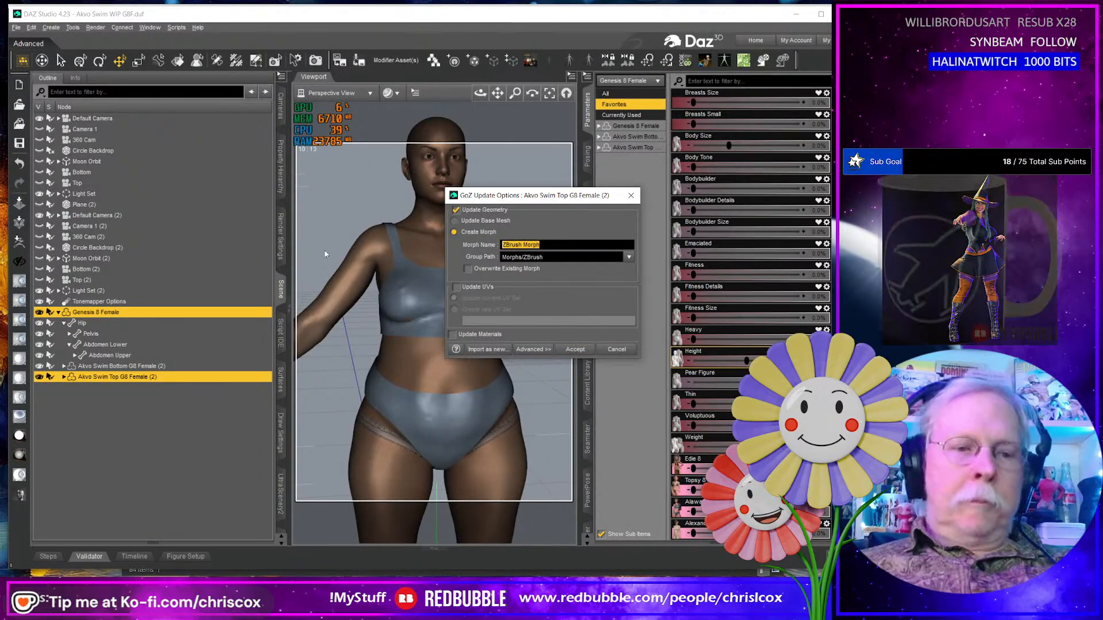
pyautogui.write('FBMPearFigure')
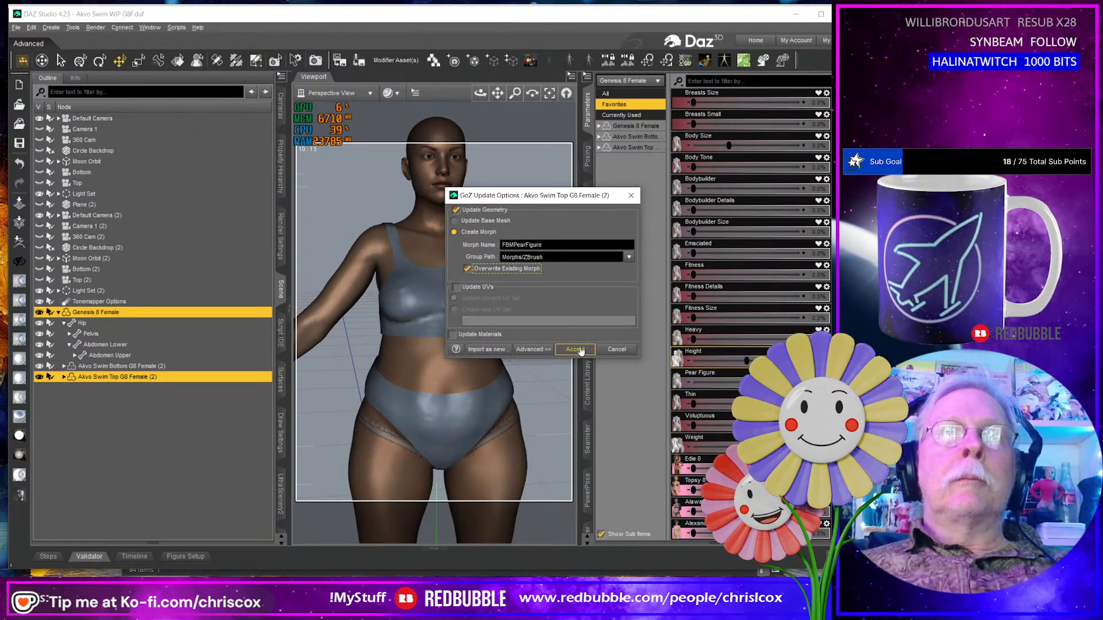
pyautogui.click(582, 351)
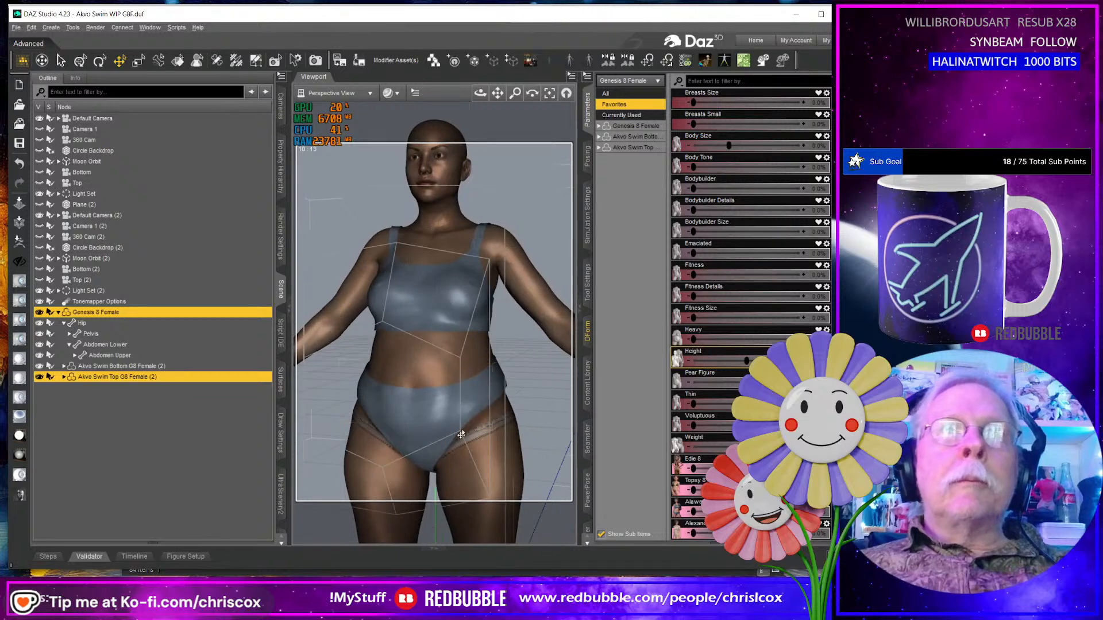
pyautogui.hotkey('ctrl', 'z')
# Apply the Thin morph to the figure and send the figure and swim top to ZBrush through GoZ.
pyautogui.moveTo(693, 404); pyautogui.dragTo(761, 404)
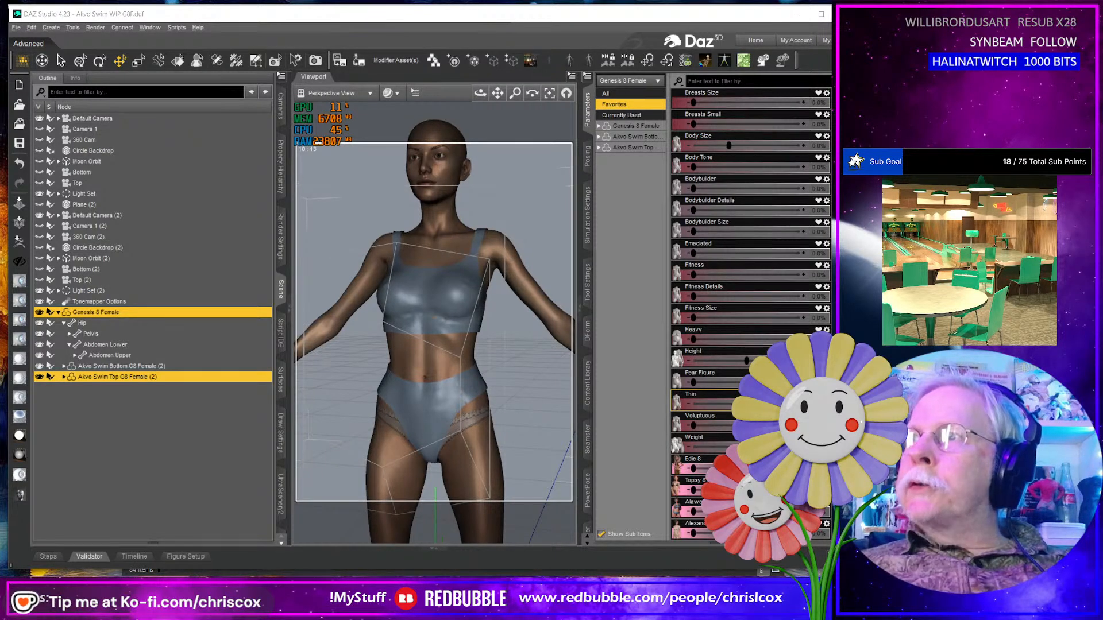
pyautogui.click(19, 241)
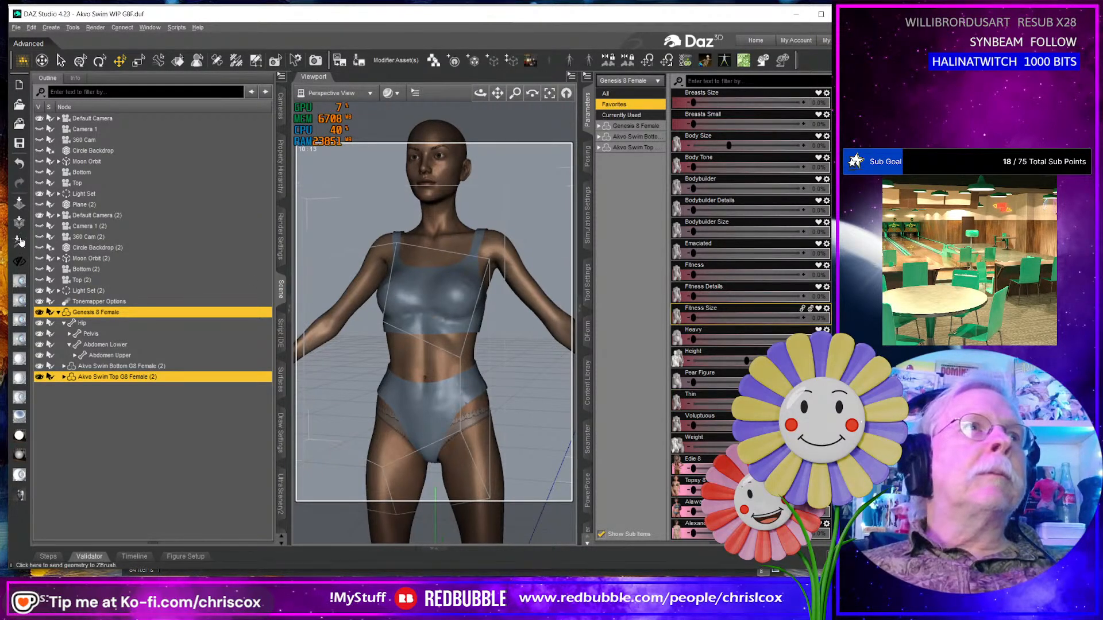
pyautogui.click(546, 324)
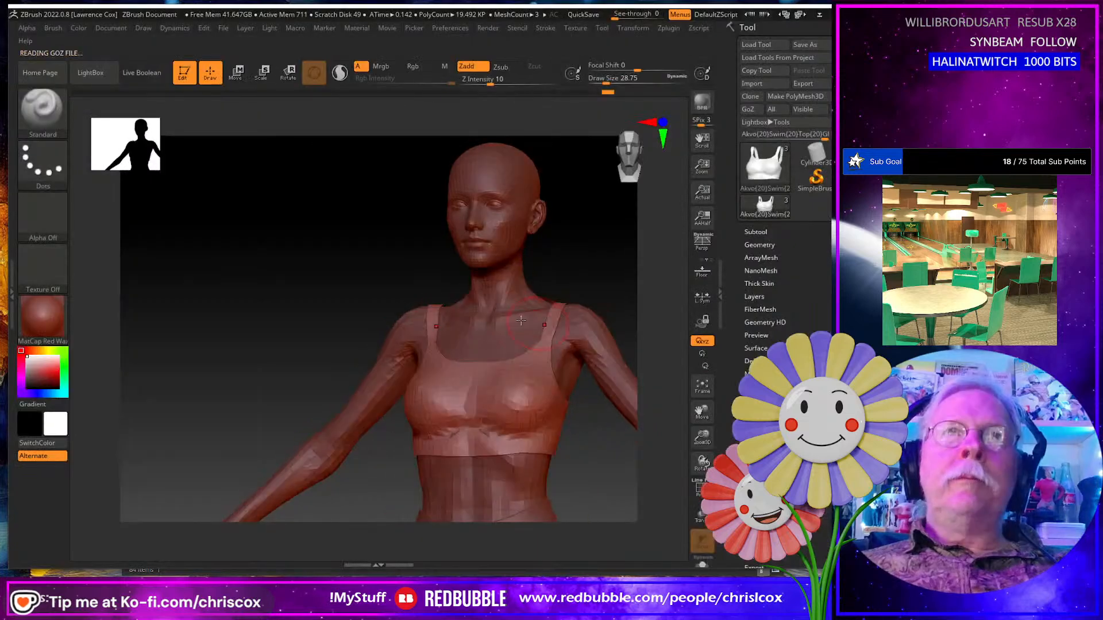
# Smooth the swim top's fabric under and between the breasts and along the sides in the Thin shape.
pyautogui.press('shift')
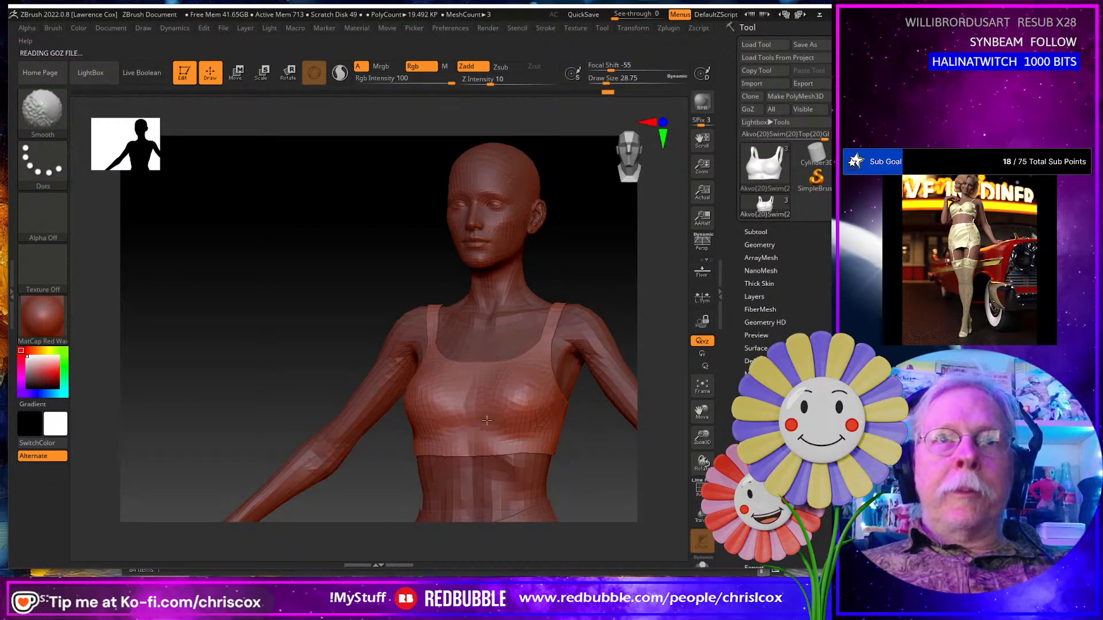
pyautogui.moveTo(562, 422)
pyautogui.mouseDown()
pyautogui.moveTo(527, 422)
pyautogui.moveTo(567, 422)
pyautogui.moveTo(574, 437)
pyautogui.moveTo(465, 424)
pyautogui.moveTo(610, 421)
pyautogui.mouseUp()
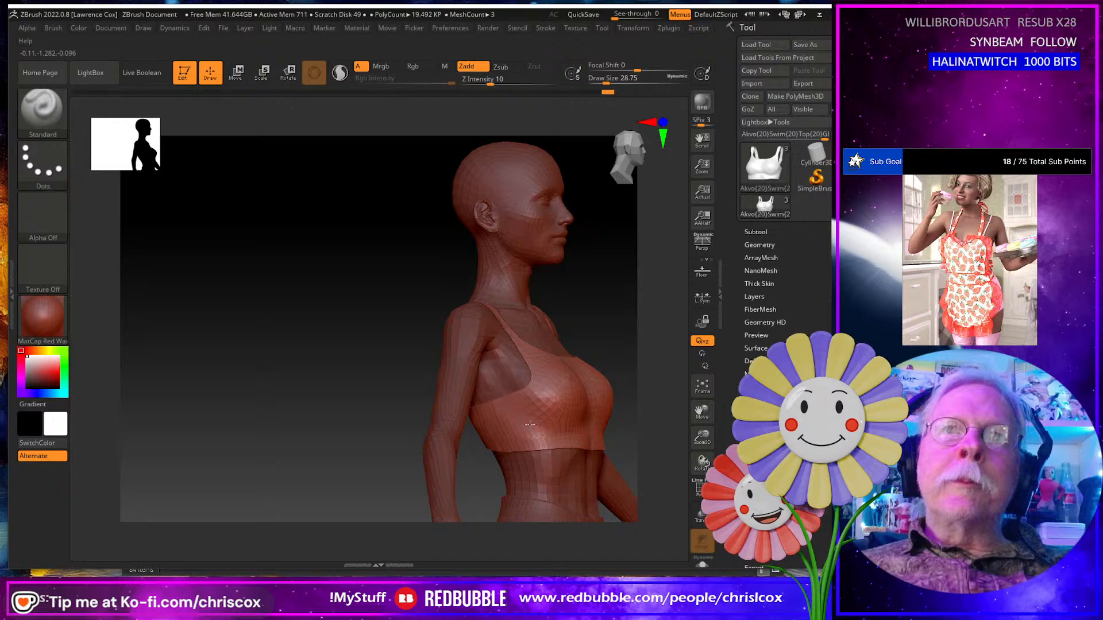
pyautogui.moveTo(578, 426); pyautogui.dragTo(525, 431, button='right')
# Return the swim top through GoZ as morph FBMThin and undo the figure's Thin shape.
pyautogui.click(748, 109)
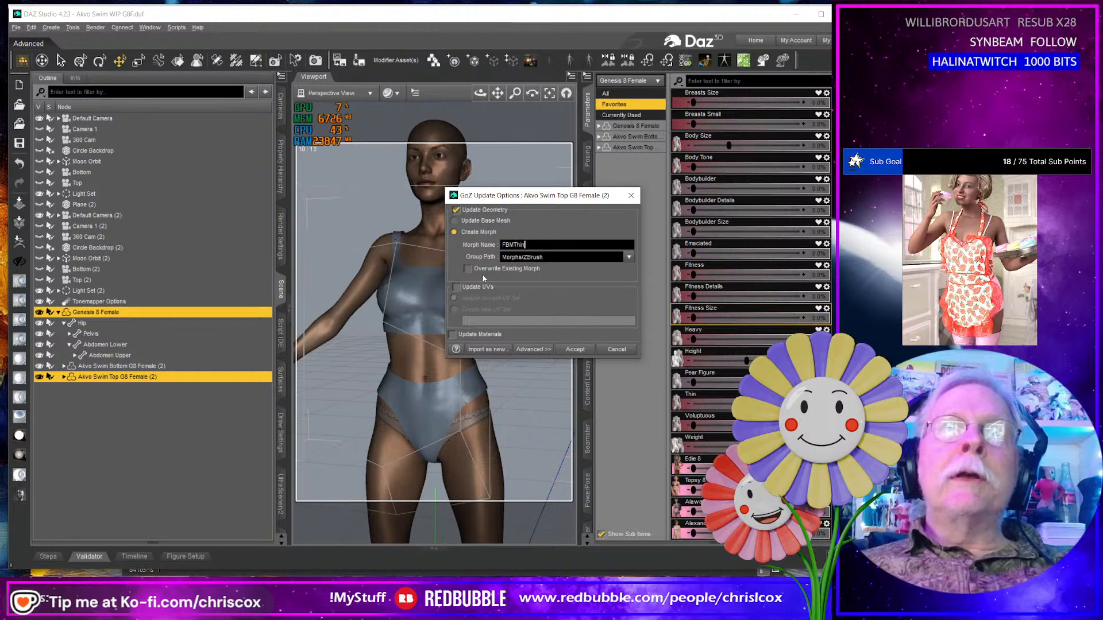
pyautogui.click(575, 350)
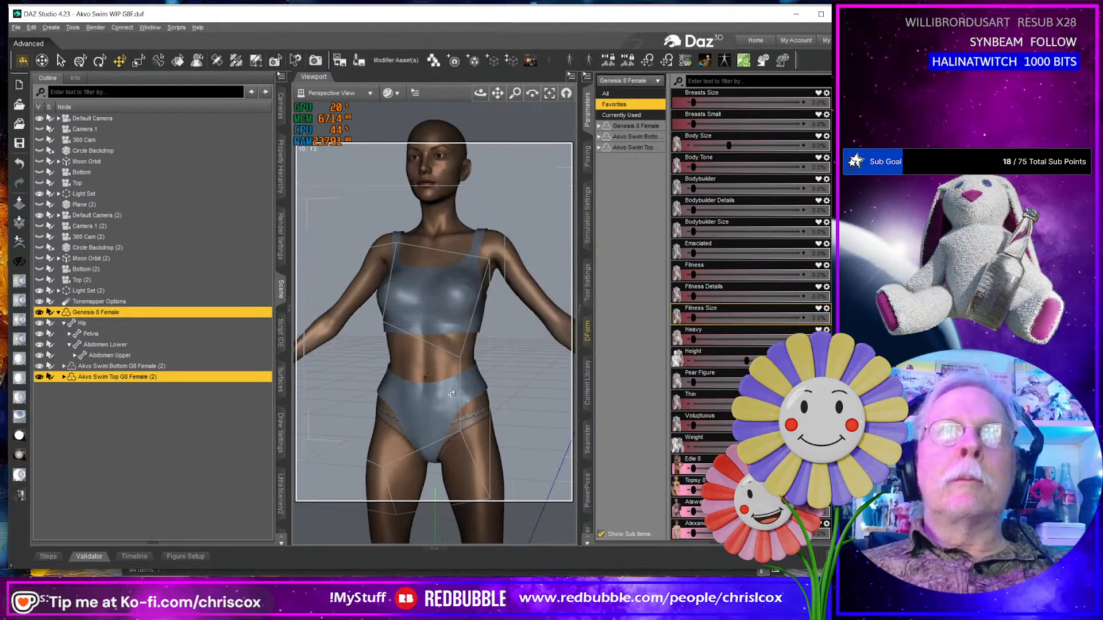
pyautogui.moveTo(385, 405); pyautogui.dragTo(433, 402, button='right')
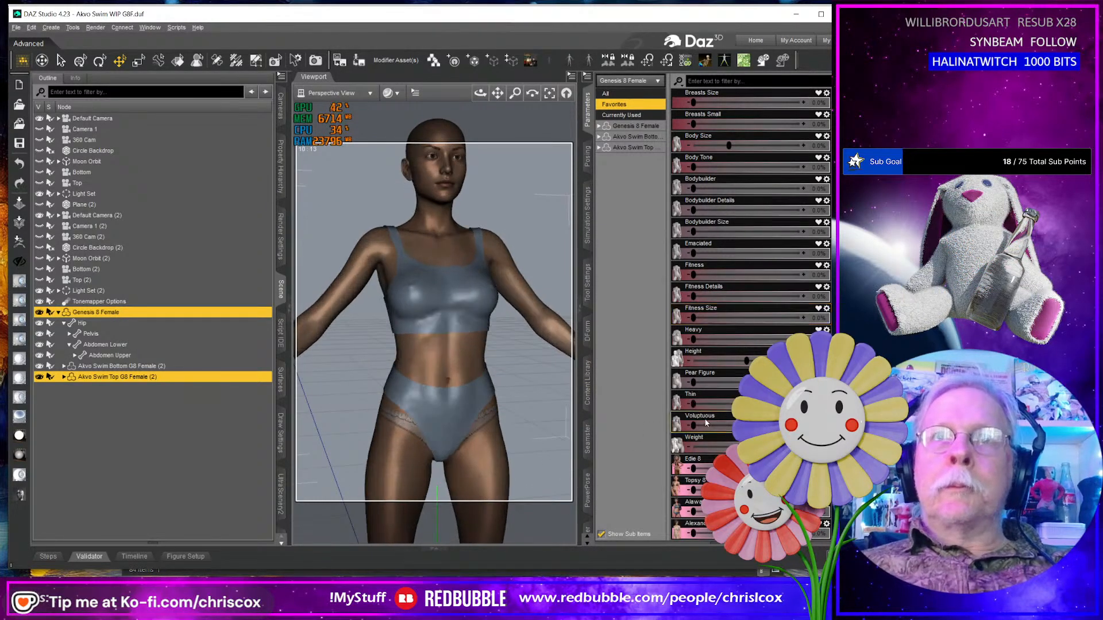
# Apply the Voluptuous morph, inspect the swim top's underbust, and send the figure and top to ZBrush through GoZ.
pyautogui.moveTo(694, 425); pyautogui.dragTo(805, 425)
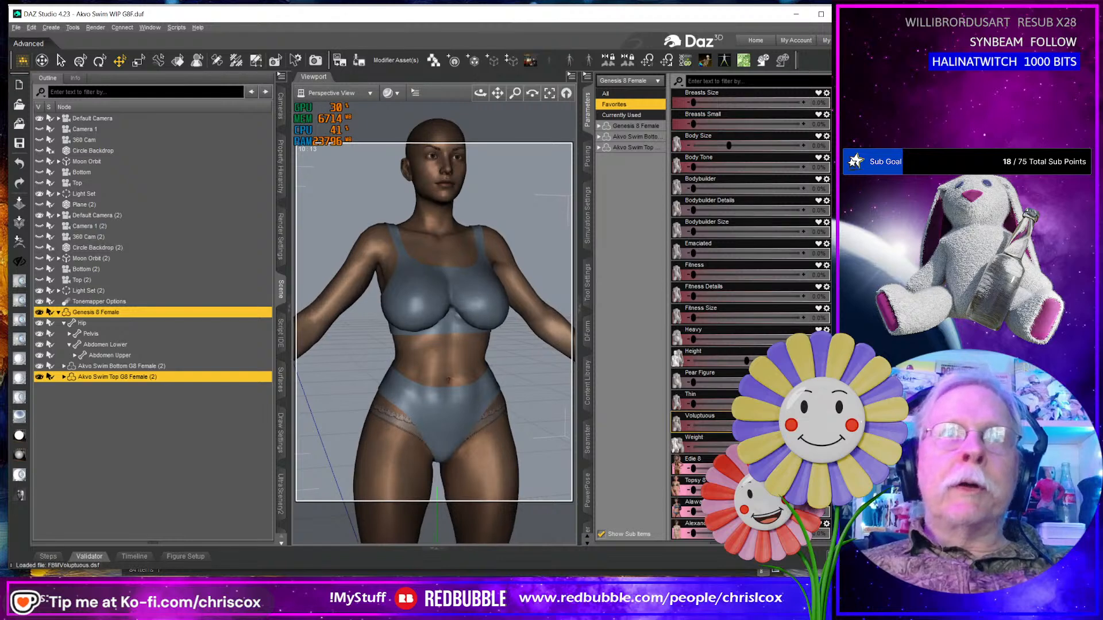
pyautogui.moveTo(490, 424); pyautogui.dragTo(470, 343, button='right')
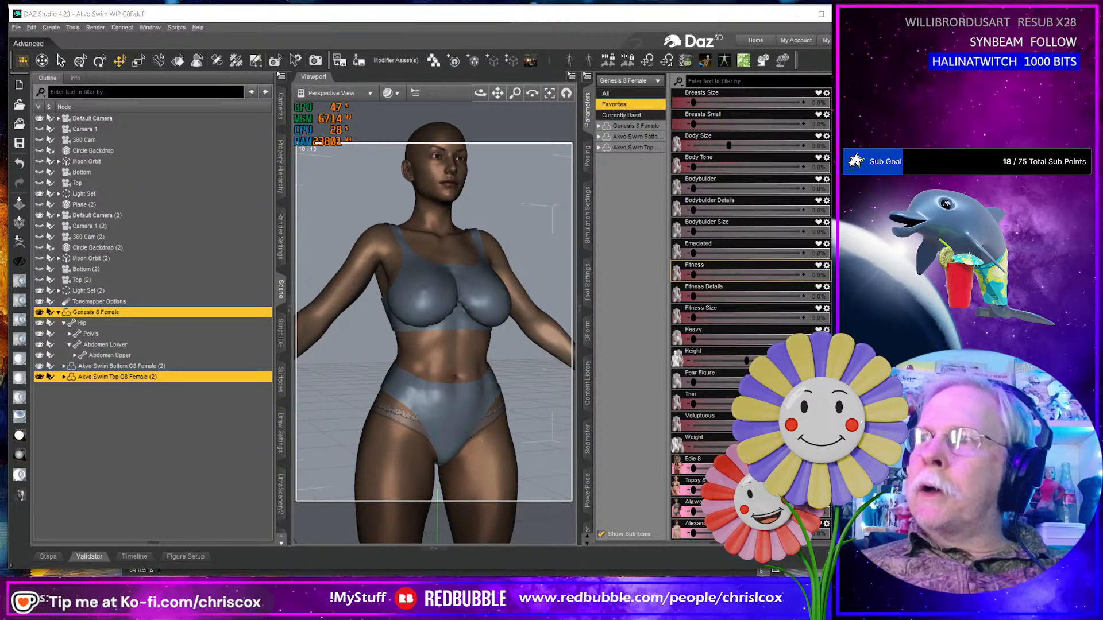
pyautogui.click(19, 241)
pyautogui.click(540, 321)
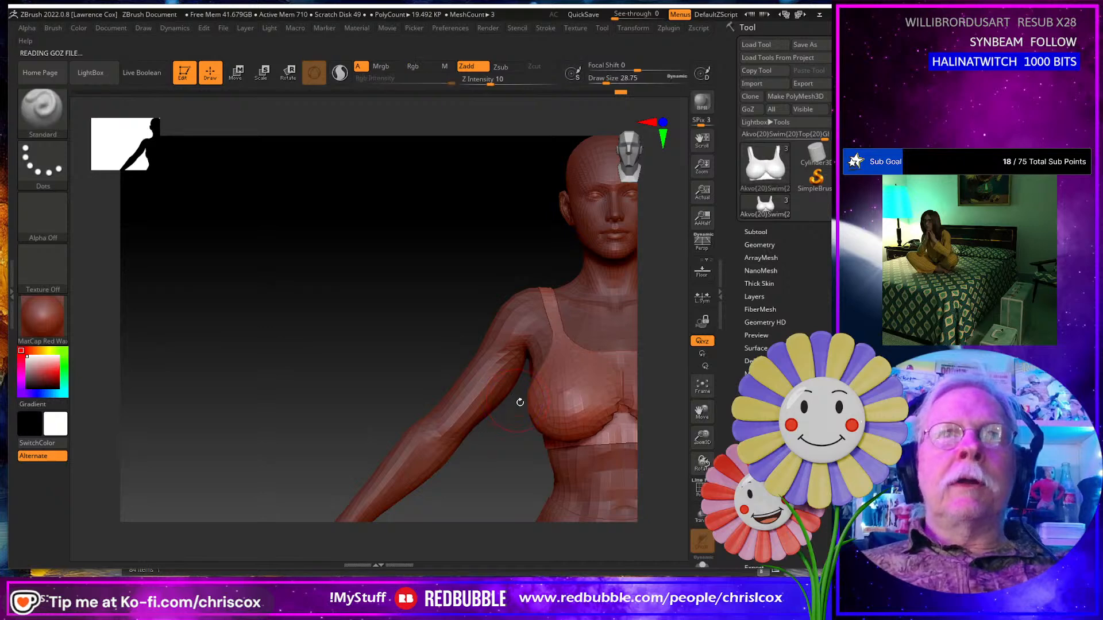
pyautogui.moveTo(370, 358)
pyautogui.mouseDown(button='right')
pyautogui.moveTo(393, 350)
pyautogui.moveTo(379, 359)
pyautogui.mouseUp(button='right')
pyautogui.moveTo(359, 338); pyautogui.dragTo(354, 337, button='right')
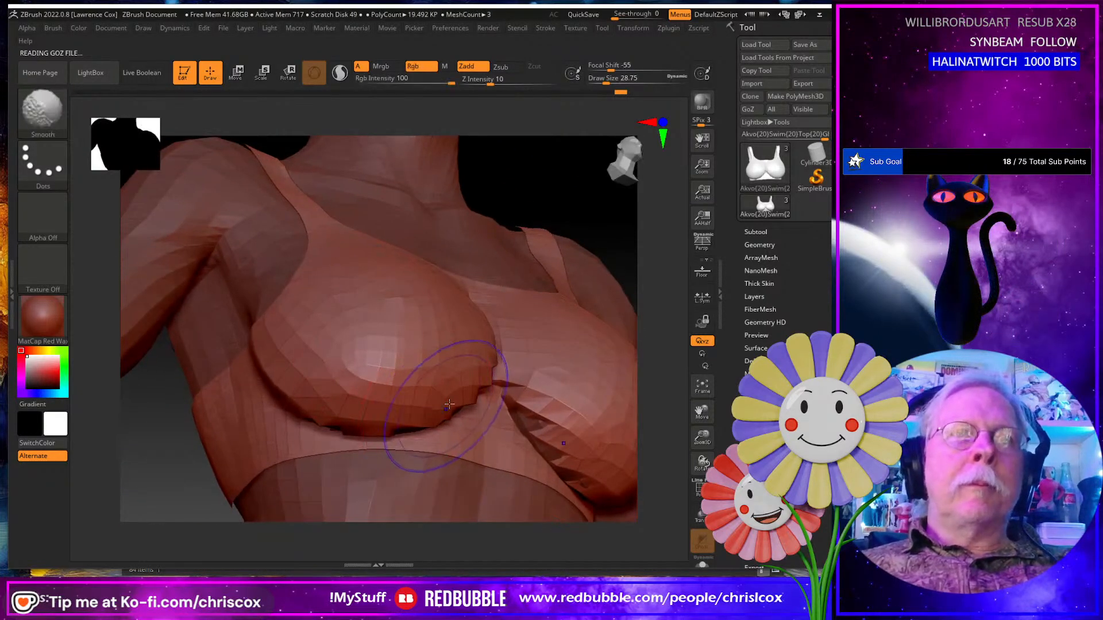
pyautogui.moveTo(454, 405)
pyautogui.keyDown('shift'); pyautogui.mouseDown()
pyautogui.moveTo(495, 397)
pyautogui.moveTo(463, 382)
pyautogui.moveTo(436, 402)
pyautogui.moveTo(362, 403)
pyautogui.moveTo(299, 382)
pyautogui.moveTo(307, 394)
pyautogui.moveTo(287, 339)
pyautogui.moveTo(368, 330)
pyautogui.moveTo(428, 391)
pyautogui.moveTo(402, 322)
pyautogui.moveTo(333, 313)
pyautogui.moveTo(436, 305)
pyautogui.moveTo(398, 363)
pyautogui.mouseUp(); pyautogui.keyUp('shift')
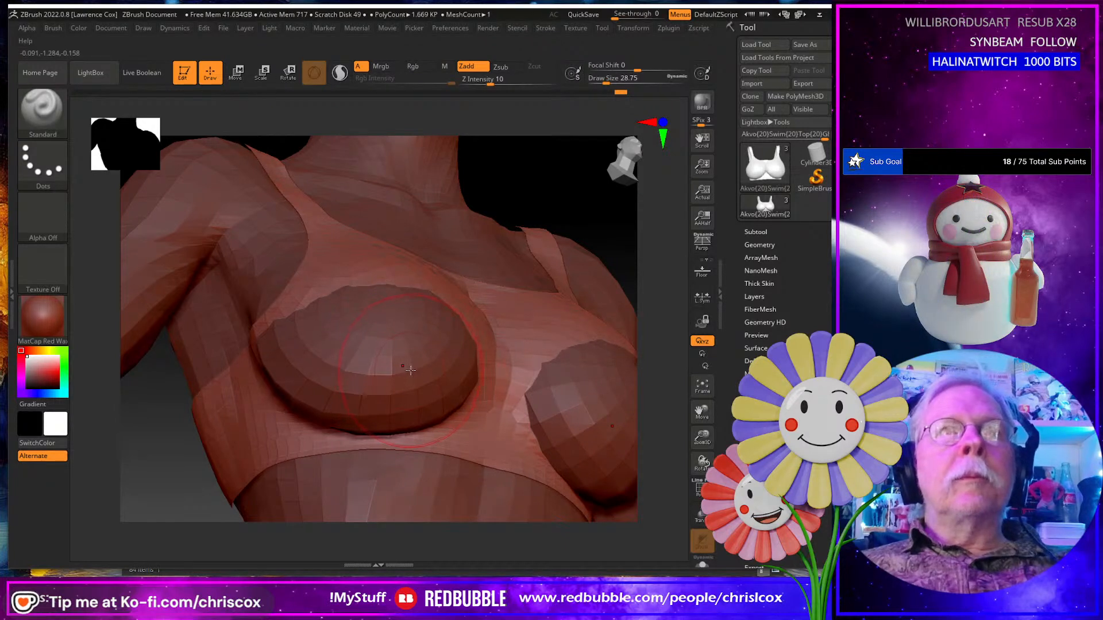
pyautogui.hotkey('ctrl', 'z')
pyautogui.hotkey('ctrl', 'z')
# Build the swim top's cup out over the exposed breast and smooth the crease beneath it and along its outer side in the Voluptuous shape.
pyautogui.moveTo(462, 404)
pyautogui.keyDown('shift'); pyautogui.mouseDown()
pyautogui.moveTo(459, 415)
pyautogui.moveTo(380, 422)
pyautogui.moveTo(360, 408)
pyautogui.mouseUp(); pyautogui.keyUp('shift')
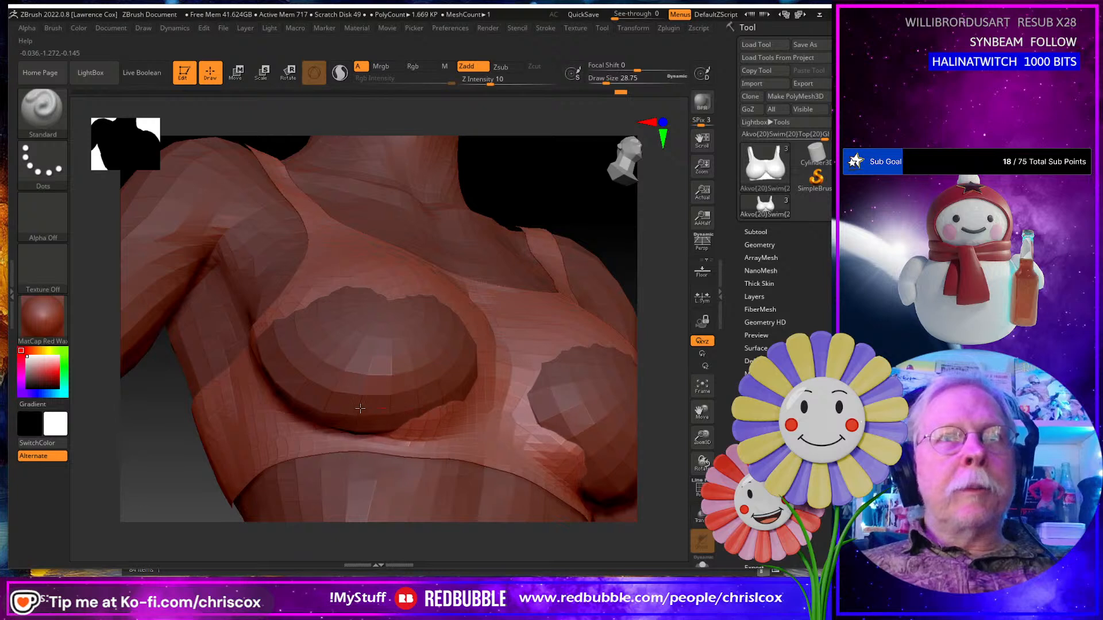
pyautogui.moveTo(427, 396)
pyautogui.mouseDown()
pyautogui.moveTo(373, 414)
pyautogui.moveTo(310, 410)
pyautogui.moveTo(268, 372)
pyautogui.moveTo(310, 399)
pyautogui.moveTo(414, 402)
pyautogui.moveTo(274, 367)
pyautogui.moveTo(345, 396)
pyautogui.moveTo(462, 382)
pyautogui.moveTo(447, 380)
pyautogui.moveTo(454, 373)
pyautogui.moveTo(396, 321)
pyautogui.moveTo(374, 345)
pyautogui.moveTo(333, 322)
pyautogui.moveTo(310, 328)
pyautogui.moveTo(339, 327)
pyautogui.moveTo(364, 360)
pyautogui.mouseUp()
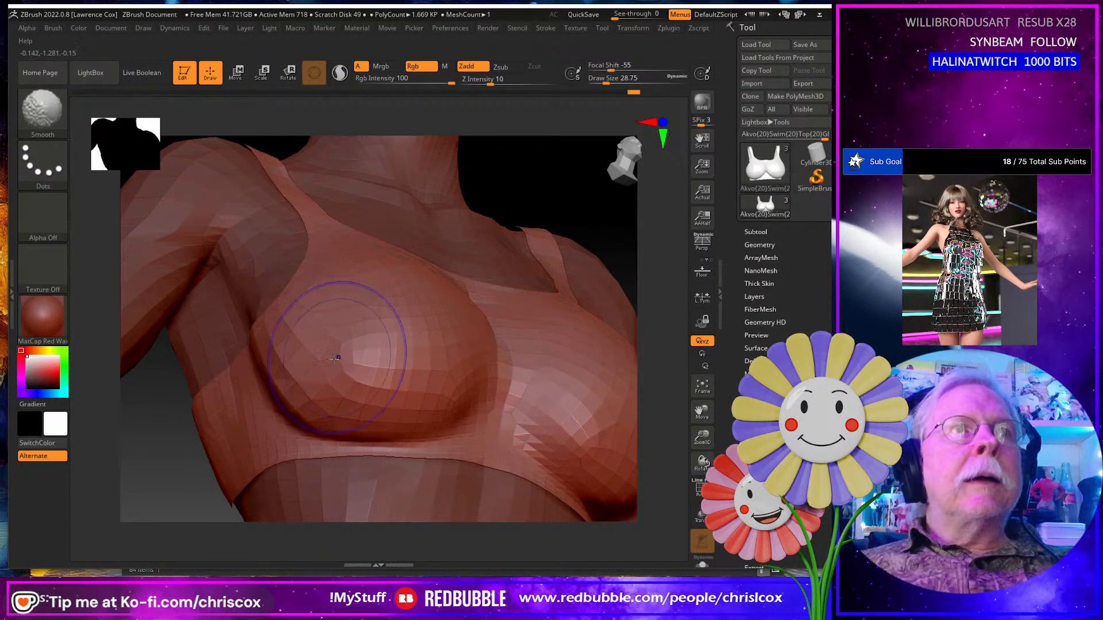
pyautogui.moveTo(306, 391)
pyautogui.keyDown('shift'); pyautogui.mouseDown()
pyautogui.moveTo(299, 410)
pyautogui.moveTo(313, 423)
pyautogui.mouseUp(); pyautogui.keyUp('shift')
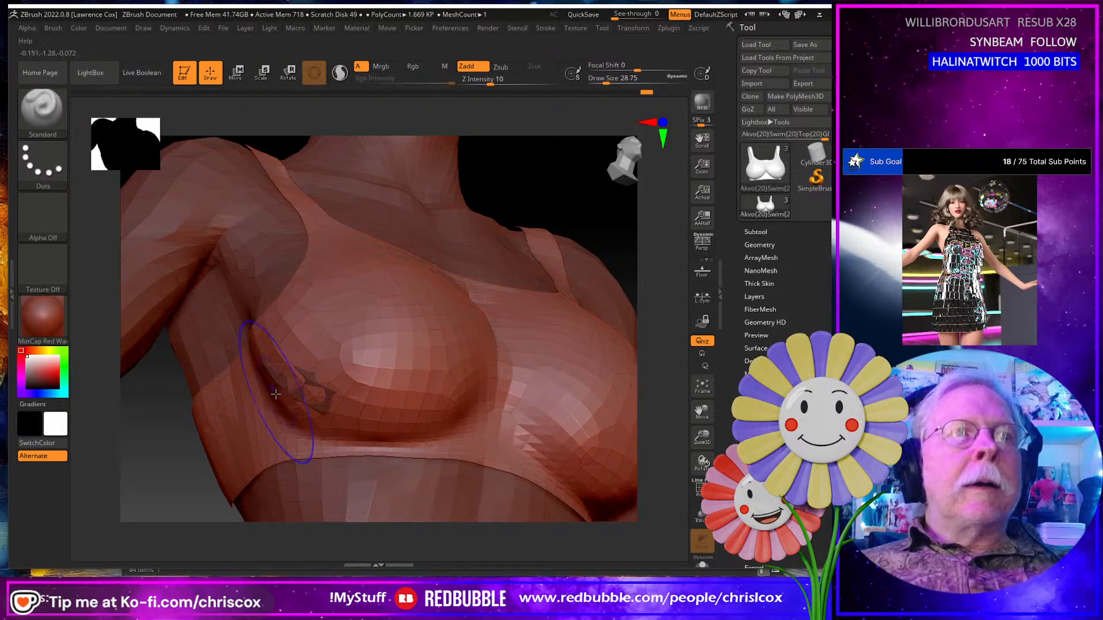
pyautogui.moveTo(275, 389)
pyautogui.keyDown('shift'); pyautogui.mouseDown()
pyautogui.moveTo(402, 432)
pyautogui.moveTo(481, 391)
pyautogui.mouseUp(); pyautogui.keyUp('shift')
pyautogui.moveTo(431, 418)
pyautogui.keyDown('shift'); pyautogui.mouseDown()
pyautogui.moveTo(468, 368)
pyautogui.moveTo(422, 396)
pyautogui.moveTo(365, 411)
pyautogui.moveTo(326, 405)
pyautogui.moveTo(296, 379)
pyautogui.mouseUp(); pyautogui.keyUp('shift')
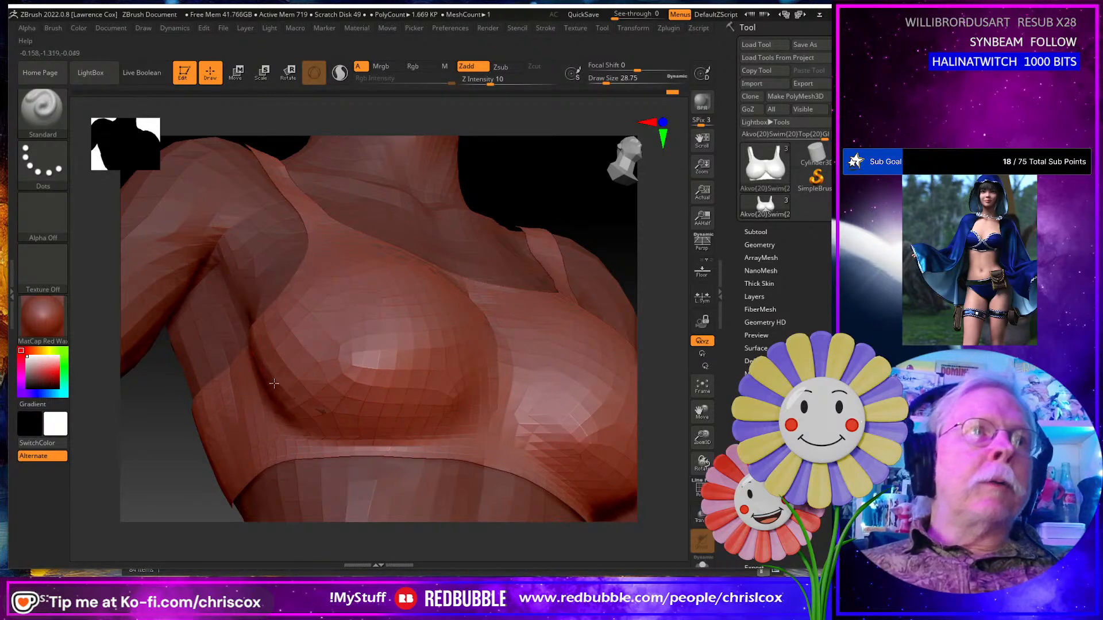
# Smooth the swim top's fabric across the front and between the breasts, checking the cups from the side and front.
pyautogui.moveTo(274, 383); pyautogui.dragTo(316, 406, button='right')
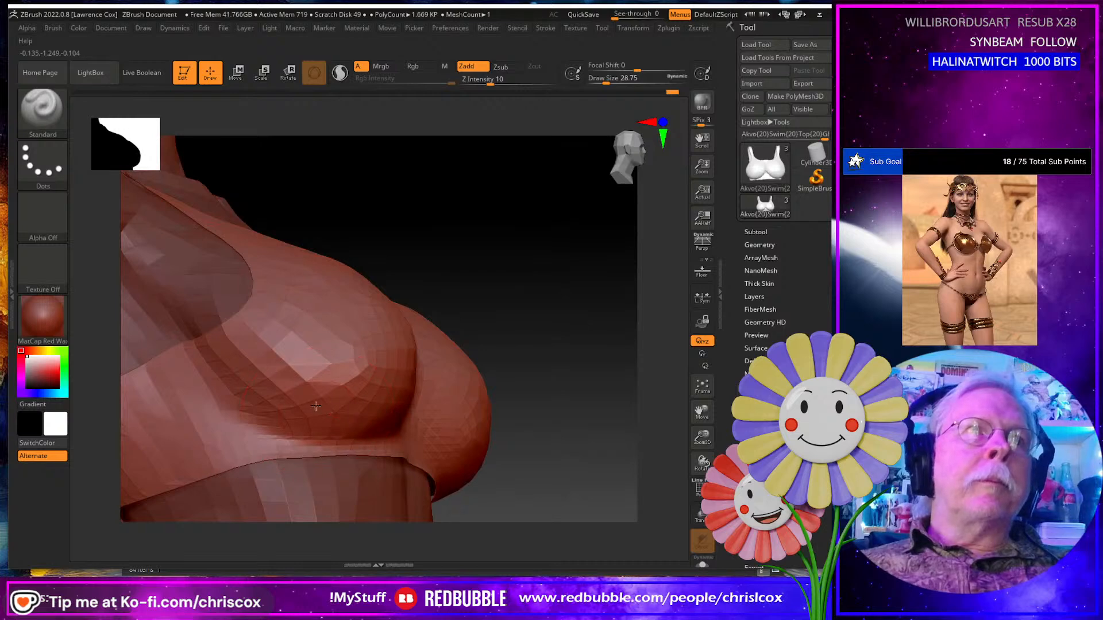
pyautogui.moveTo(411, 412)
pyautogui.mouseDown(button='right')
pyautogui.moveTo(373, 430)
pyautogui.moveTo(421, 412)
pyautogui.moveTo(415, 377)
pyautogui.mouseUp(button='right')
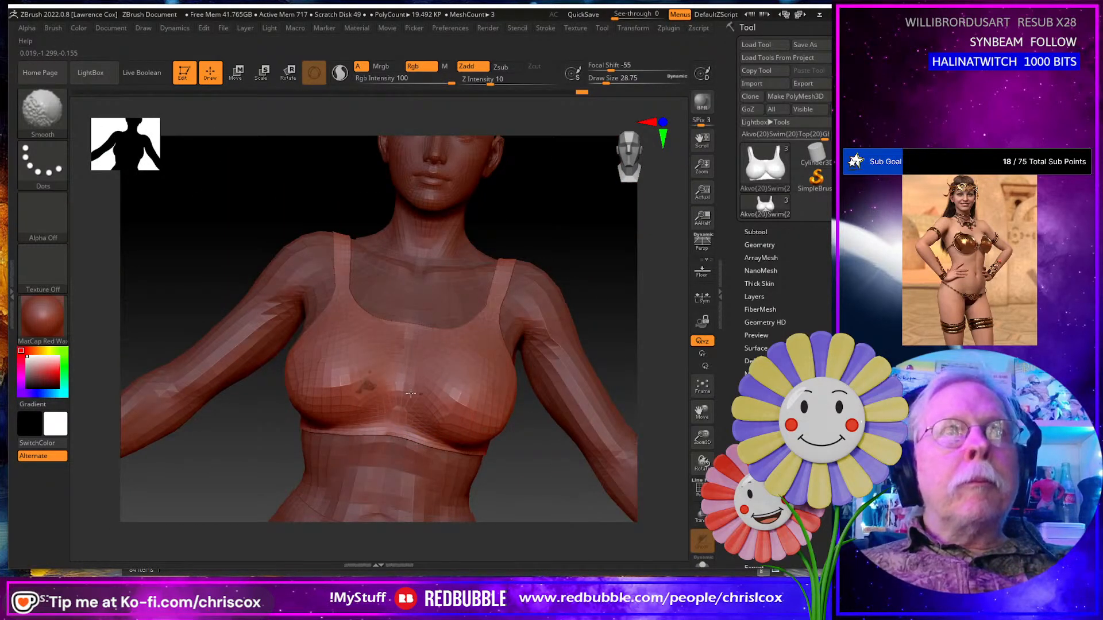
pyautogui.moveTo(407, 372); pyautogui.dragTo(378, 377)
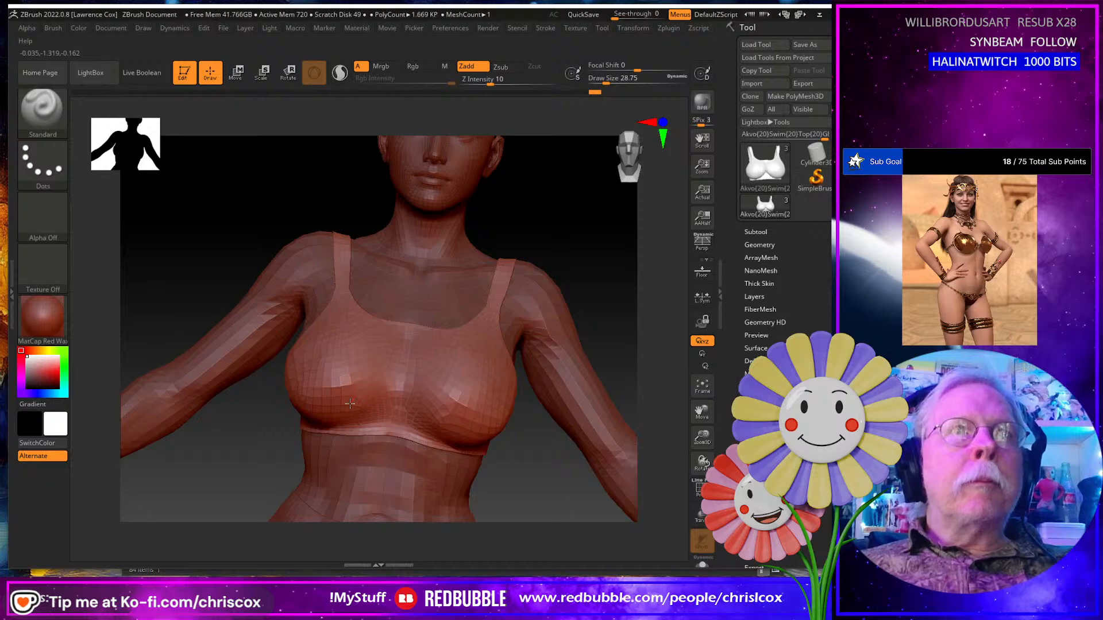
pyautogui.moveTo(350, 403); pyautogui.dragTo(460, 409, button='right')
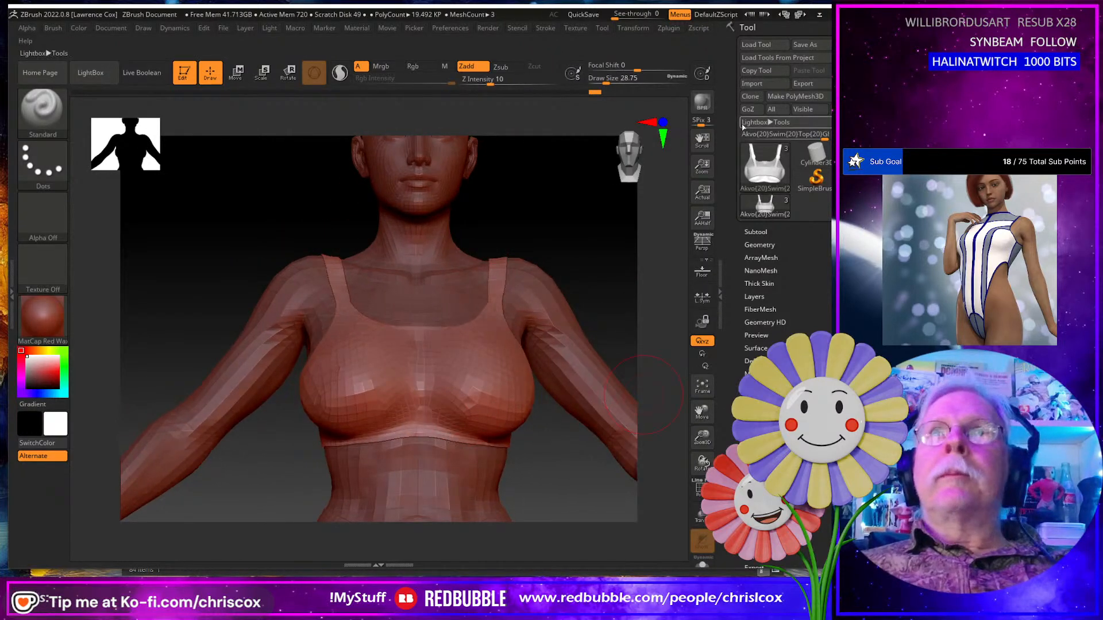
# Return the swim top through GoZ as morph FBMVoluptuous and undo the figure's Voluptuous shape.
pyautogui.click(749, 111)
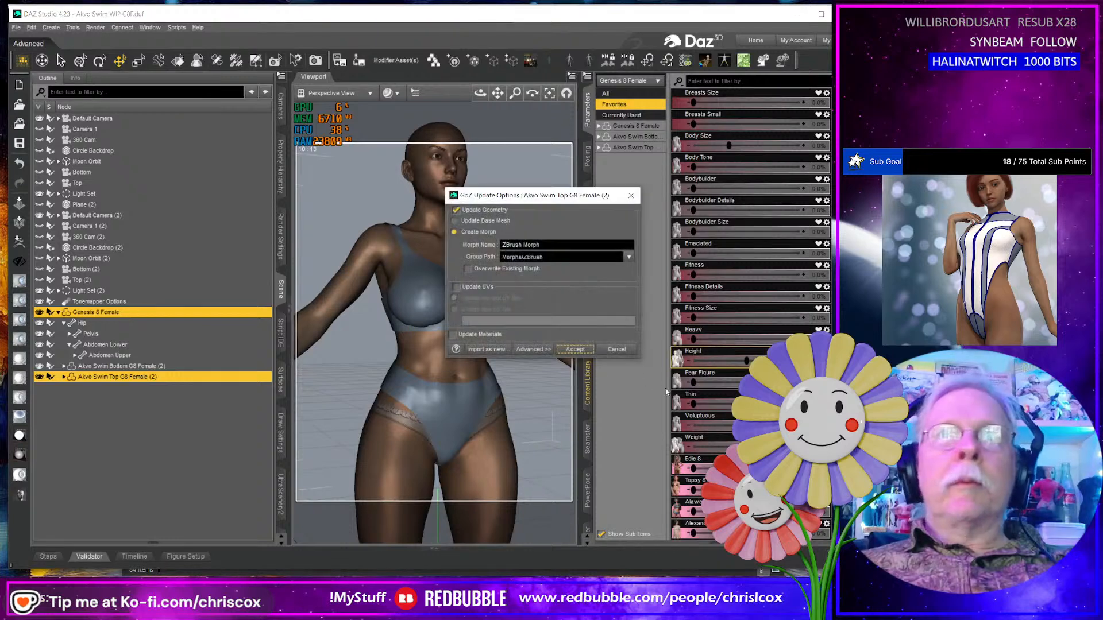
pyautogui.click(544, 246)
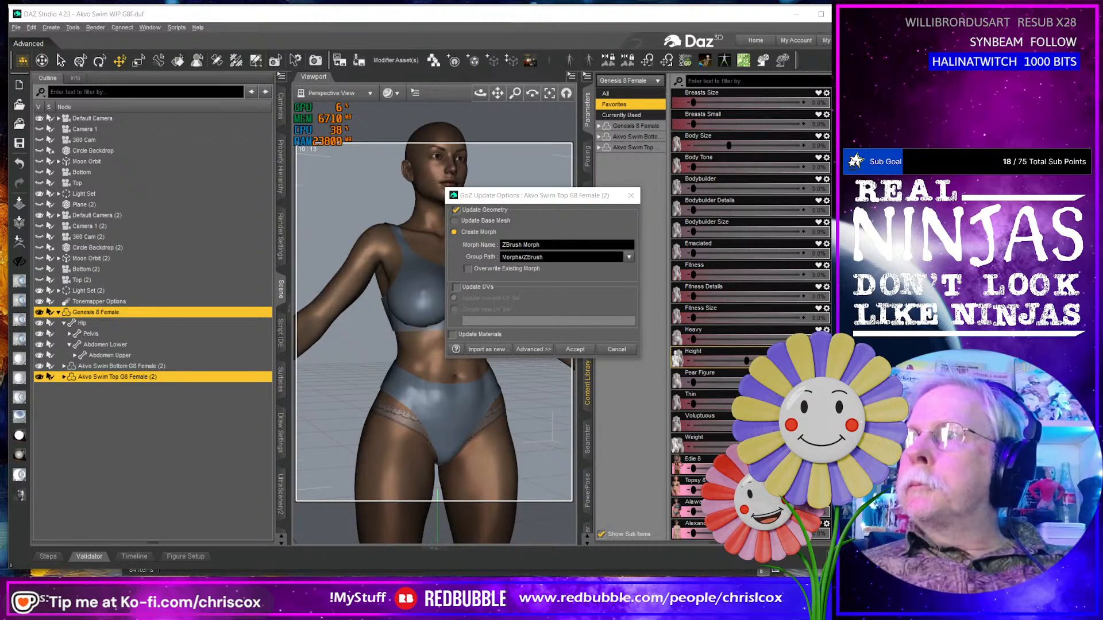
pyautogui.moveTo(556, 245); pyautogui.dragTo(371, 245)
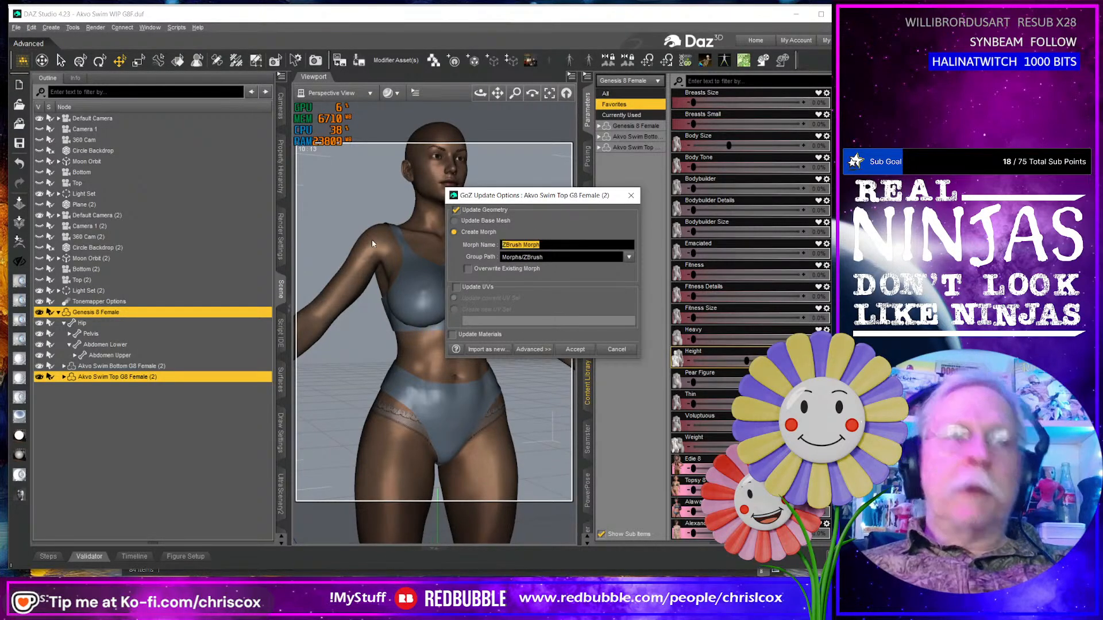
pyautogui.write('FBMVoluptuous')
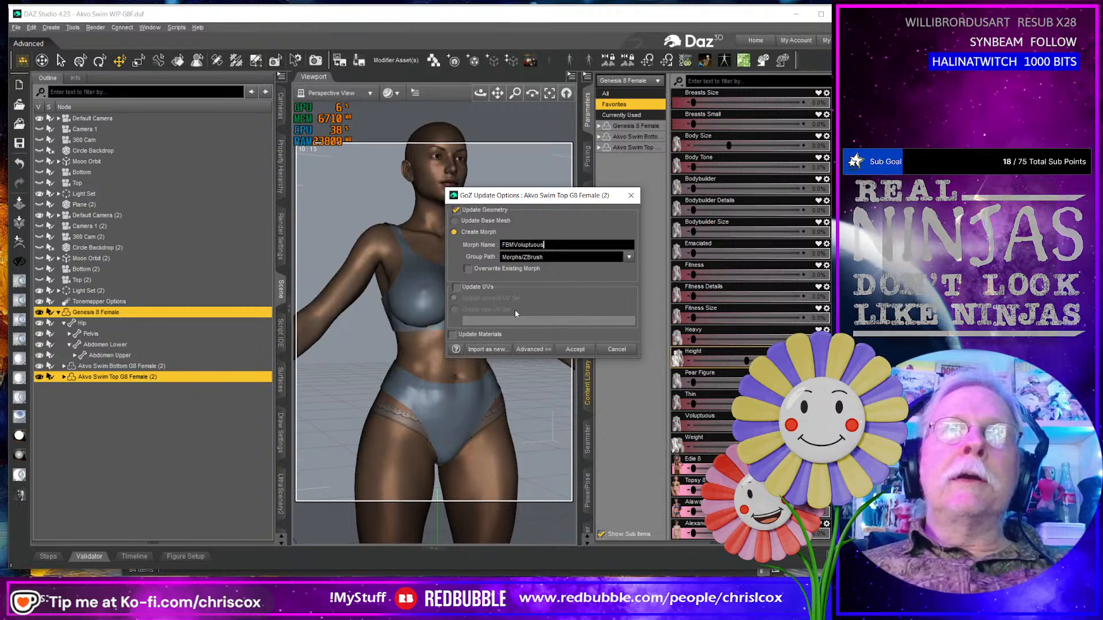
pyautogui.click(574, 350)
pyautogui.moveTo(480, 93); pyautogui.dragTo(251, 93)
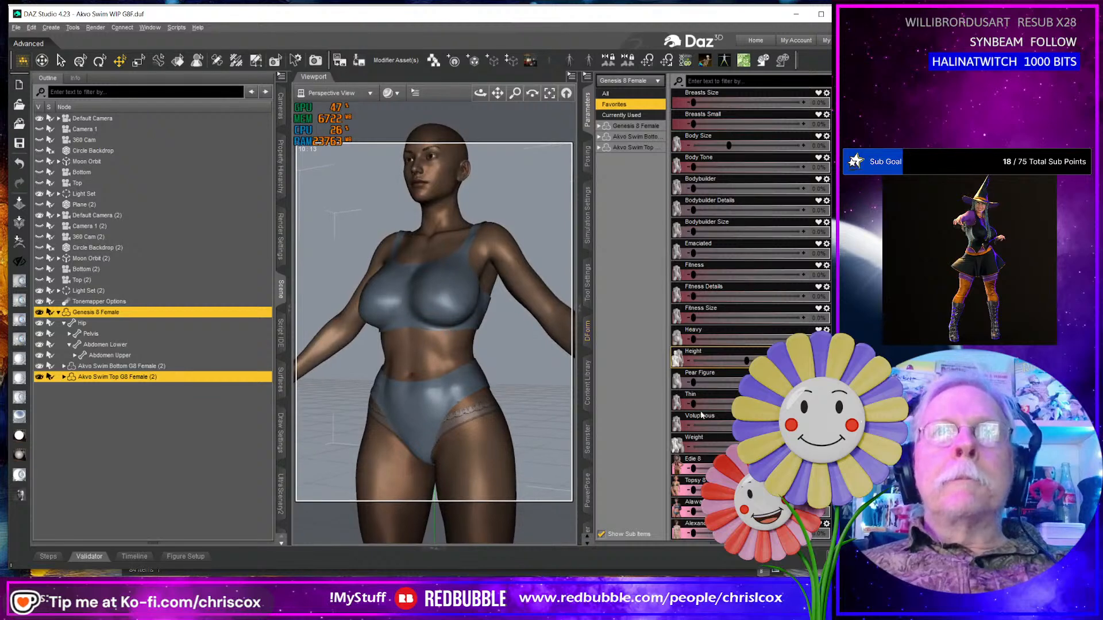
pyautogui.hotkey('ctrl', 'z')
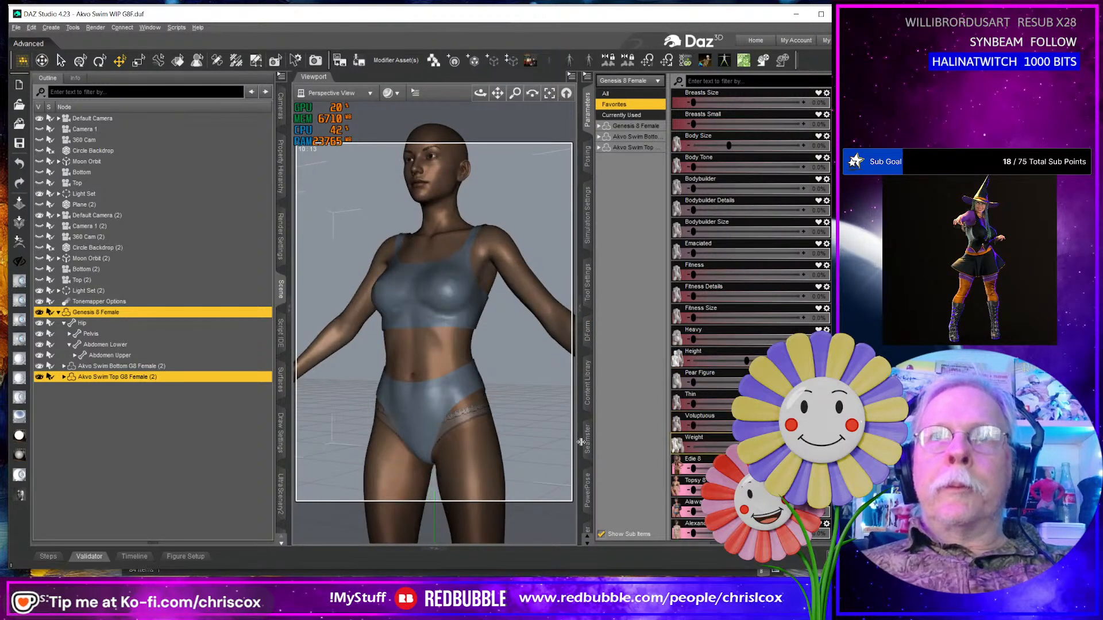
# Check the swim top on the base figure from front and back, and save all its properties as modifier assets.
pyautogui.moveTo(452, 374); pyautogui.dragTo(451, 371, button='middle')
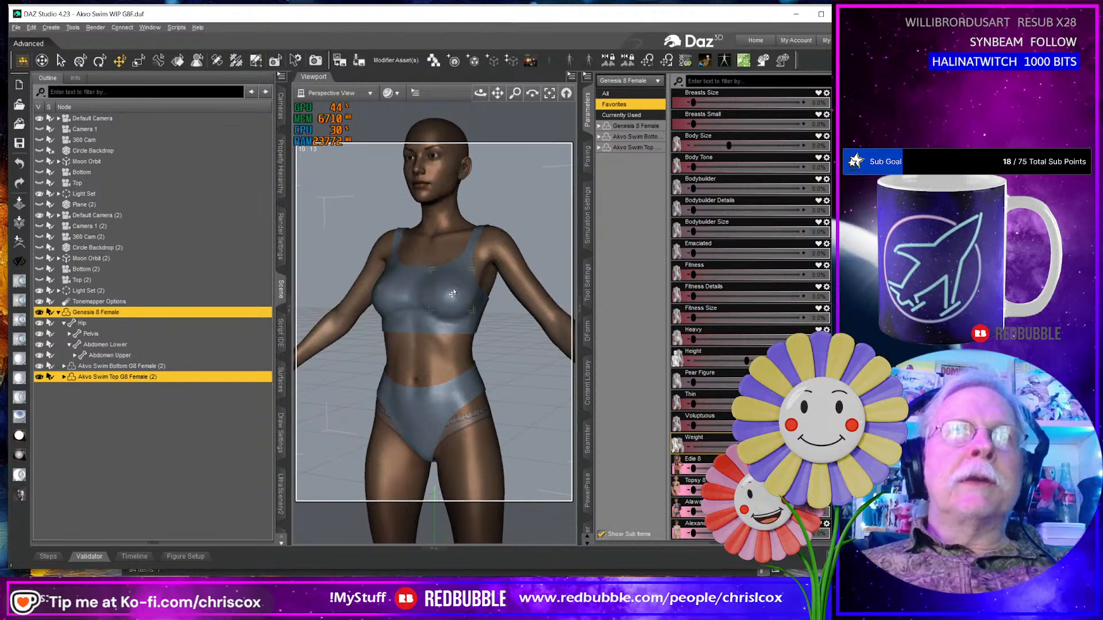
pyautogui.moveTo(452, 296)
pyautogui.mouseDown(button='middle')
pyautogui.moveTo(442, 295)
pyautogui.moveTo(463, 296)
pyautogui.moveTo(451, 296)
pyautogui.mouseUp(button='middle')
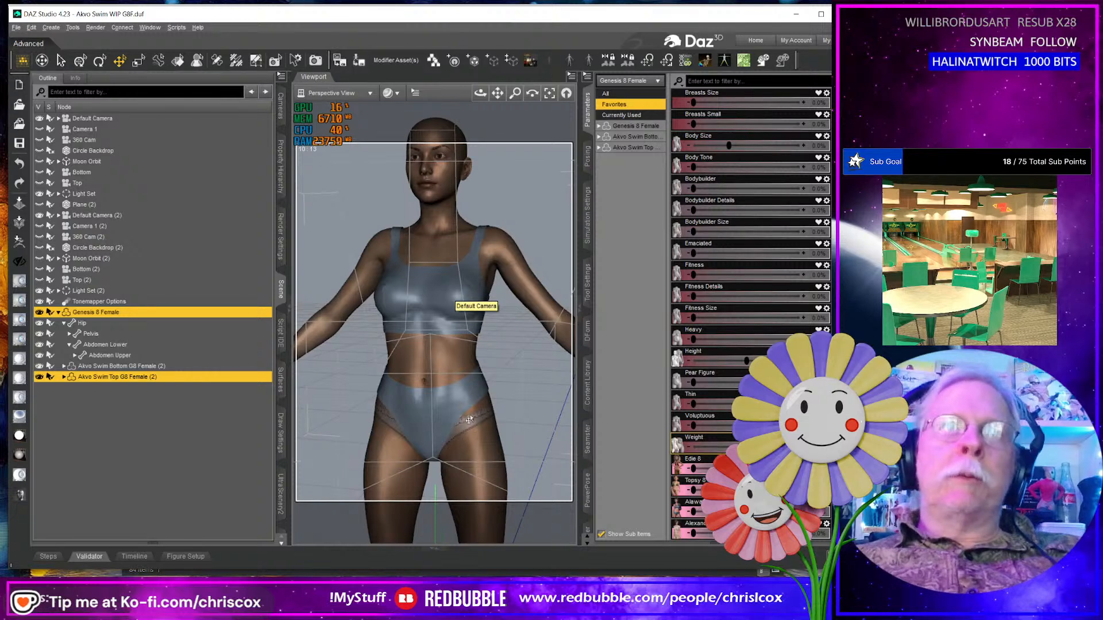
pyautogui.moveTo(453, 291); pyautogui.dragTo(322, 288, button='middle')
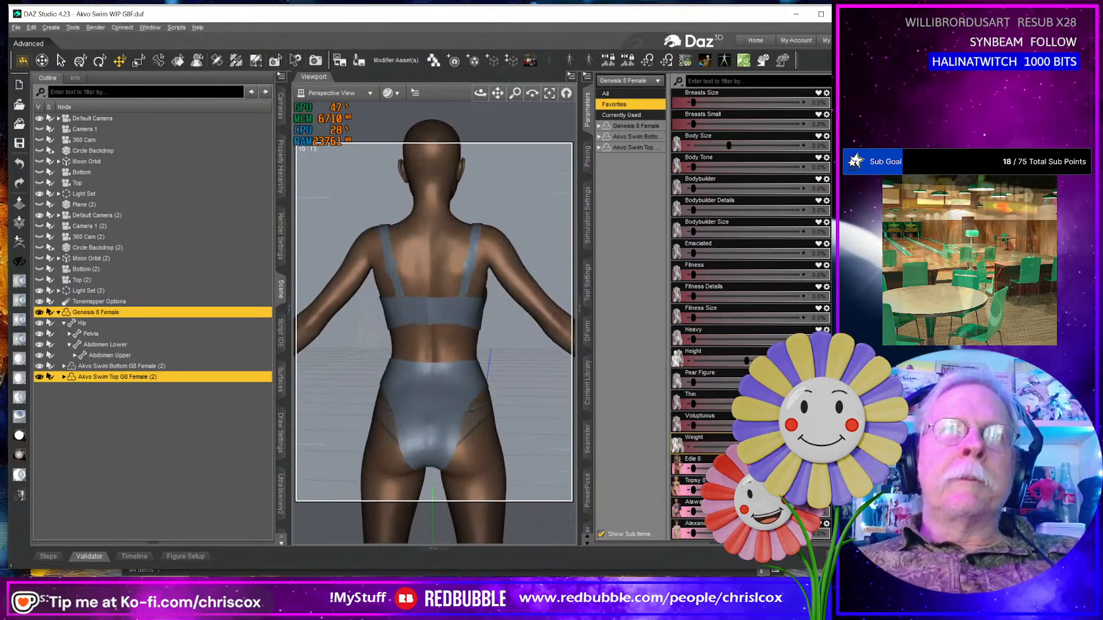
pyautogui.scroll(-2, 467, 415)
pyautogui.scroll(5, 467, 419)
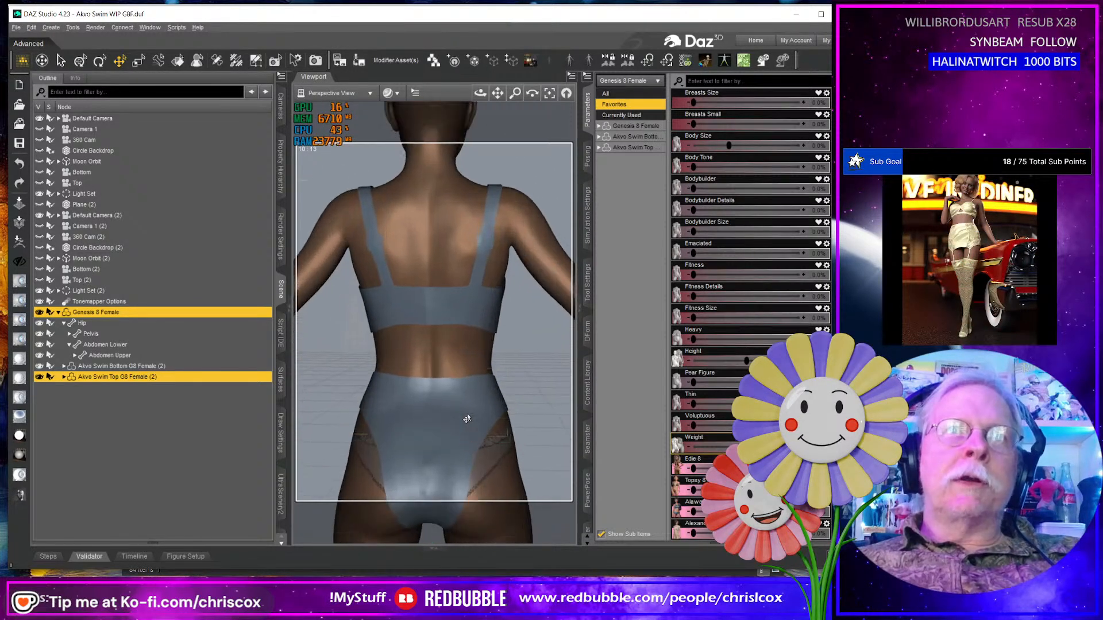
pyautogui.moveTo(467, 419)
pyautogui.mouseDown(button='middle')
pyautogui.moveTo(315, 419)
pyautogui.moveTo(462, 383)
pyautogui.moveTo(473, 430)
pyautogui.mouseUp(button='middle')
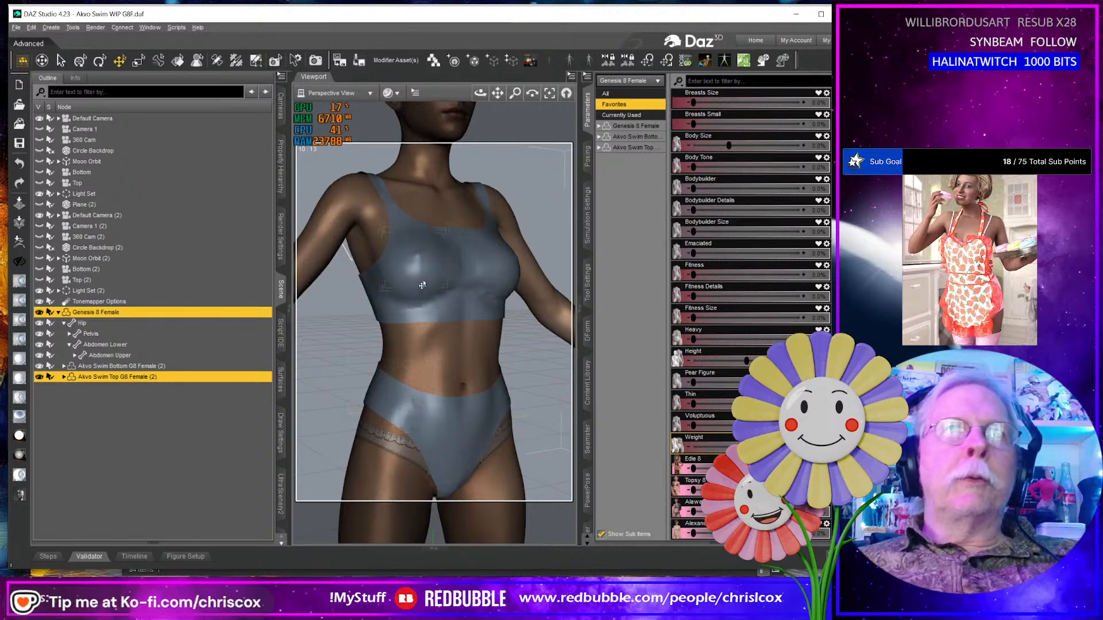
pyautogui.click(172, 378)
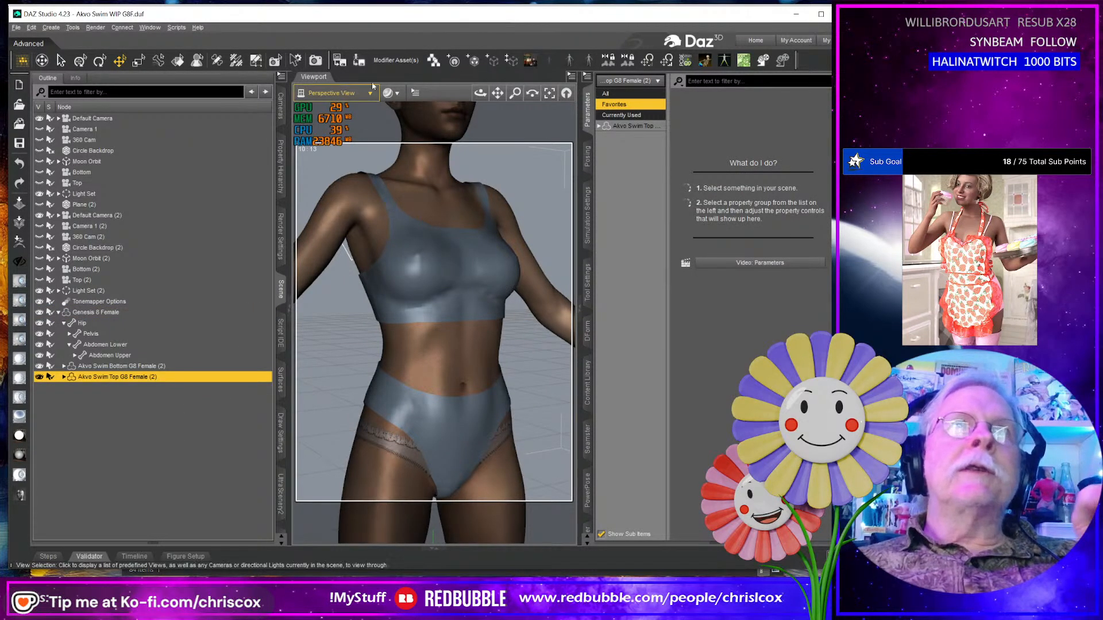
pyautogui.click(396, 59)
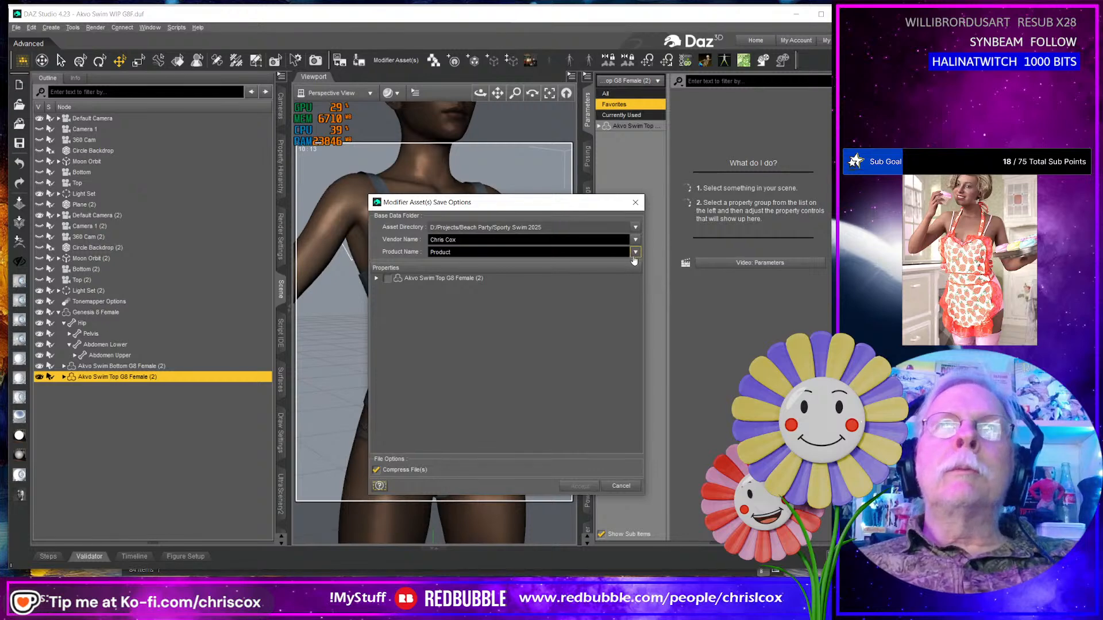
pyautogui.click(387, 278)
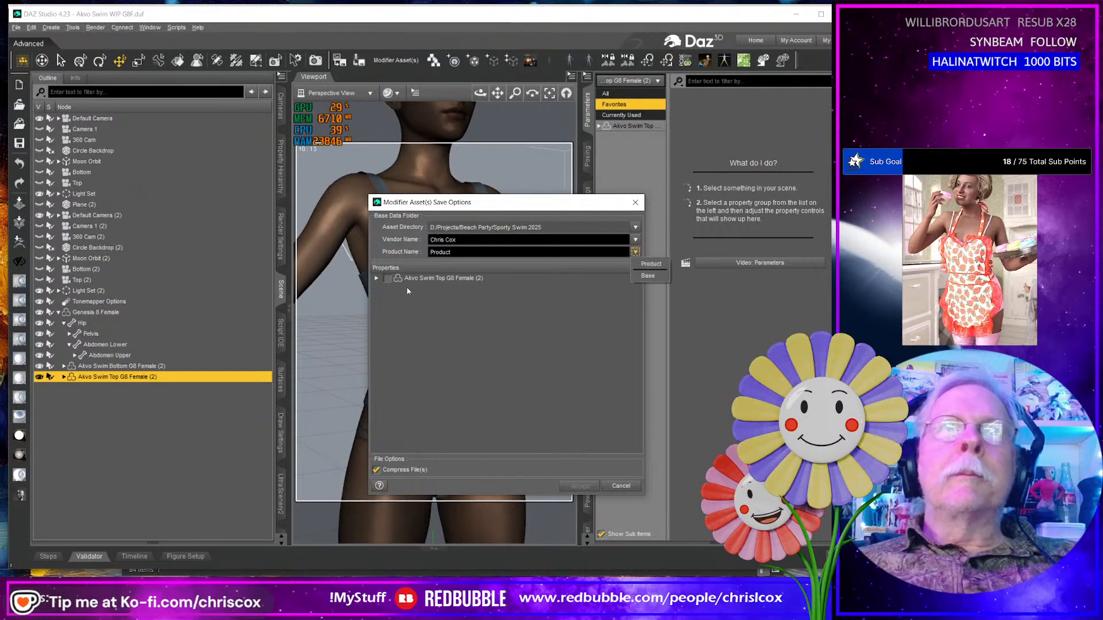
pyautogui.click(377, 279)
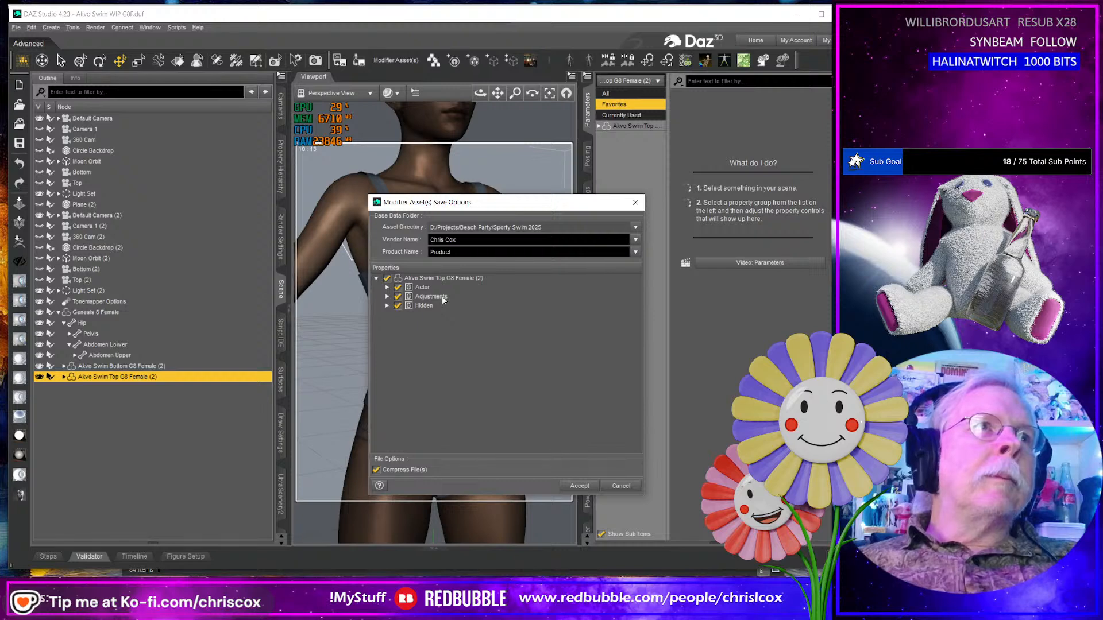
pyautogui.click(580, 486)
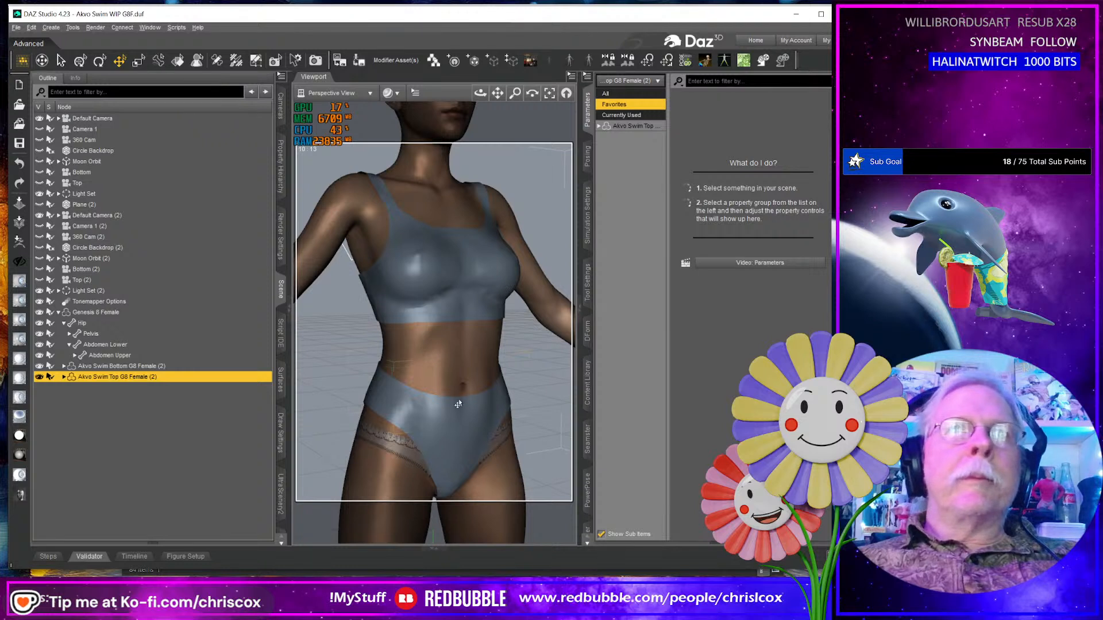
# Set the figure's Body Size to 100% and send the figure and Akvo Swim Bottom to ZBrush through GoZ with deformations.
pyautogui.click(129, 366)
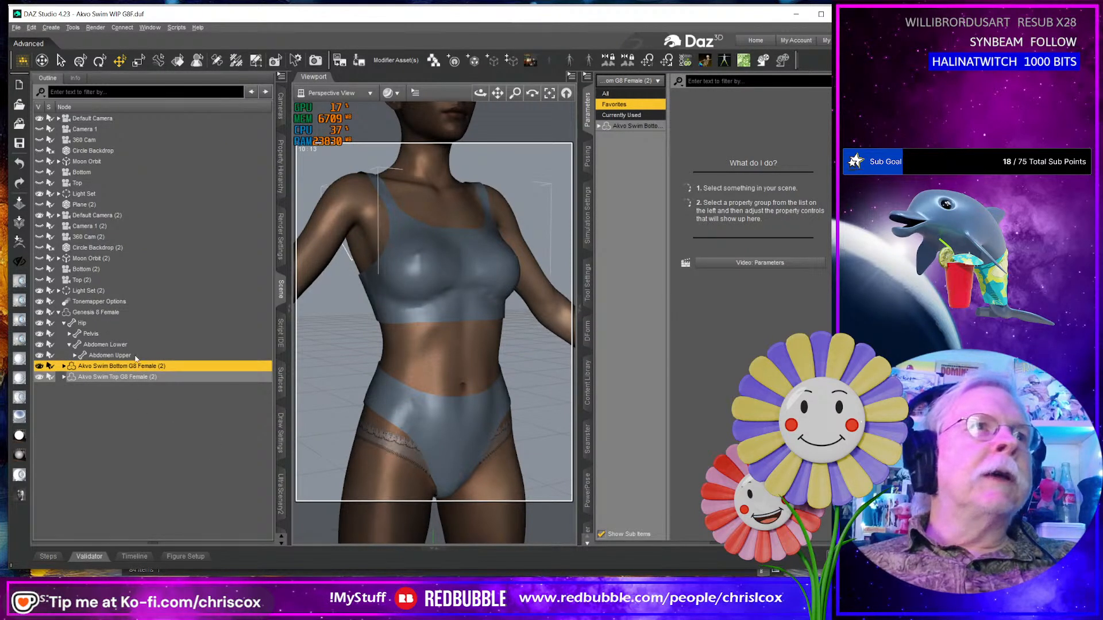
pyautogui.keyDown('ctrl'); pyautogui.click(102, 313); pyautogui.keyUp('ctrl')
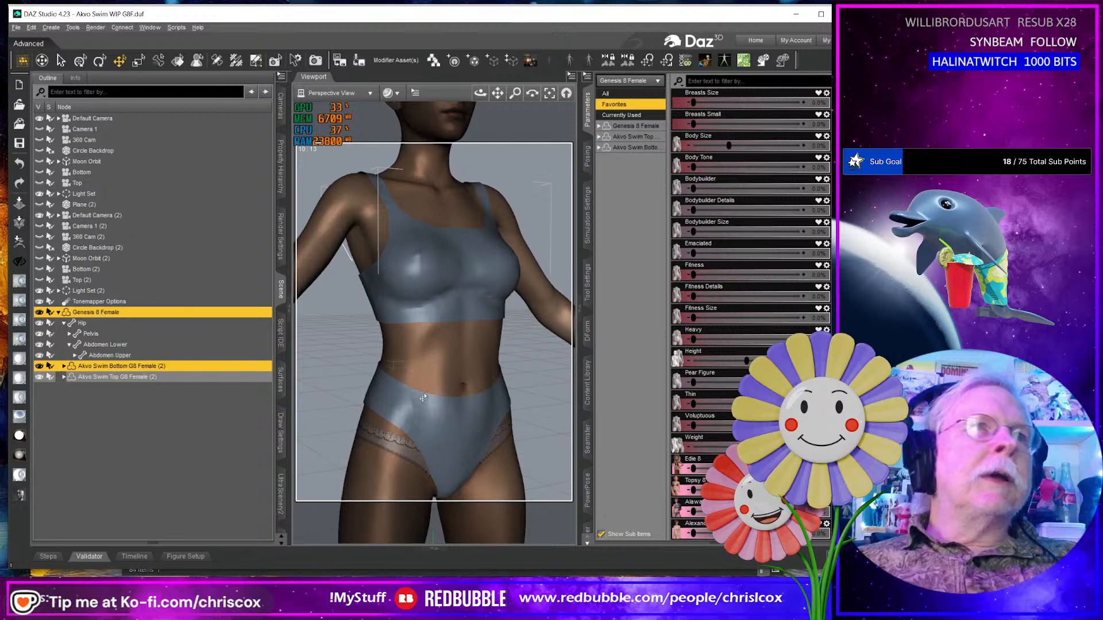
pyautogui.scroll(2, 735, 287)
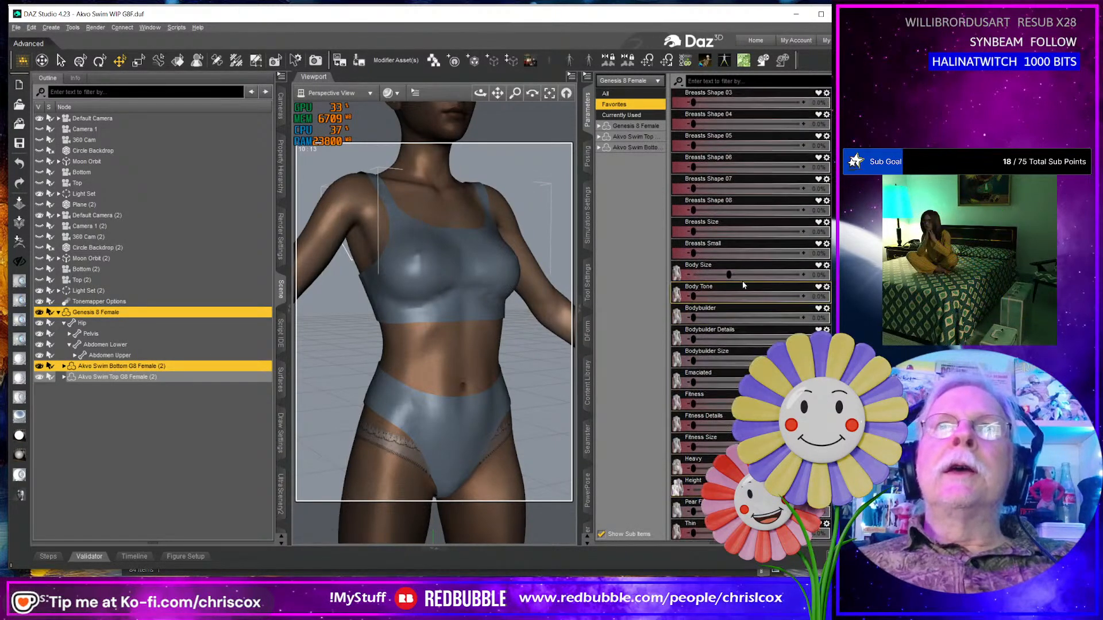
pyautogui.moveTo(732, 275); pyautogui.dragTo(801, 275)
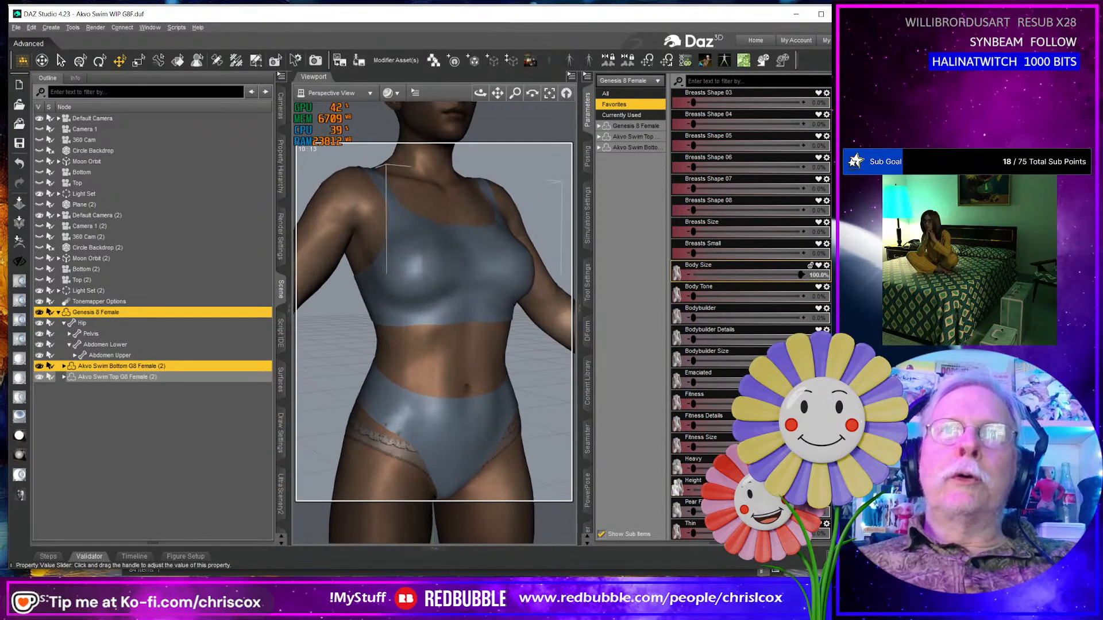
pyautogui.moveTo(431, 425); pyautogui.dragTo(443, 447, button='middle')
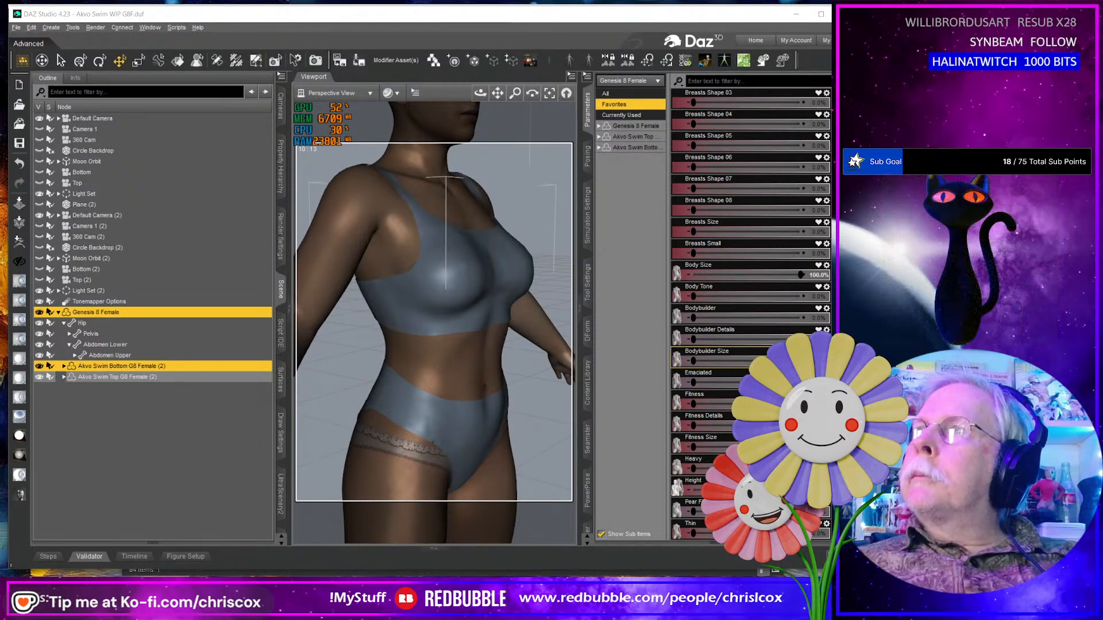
pyautogui.click(16, 244)
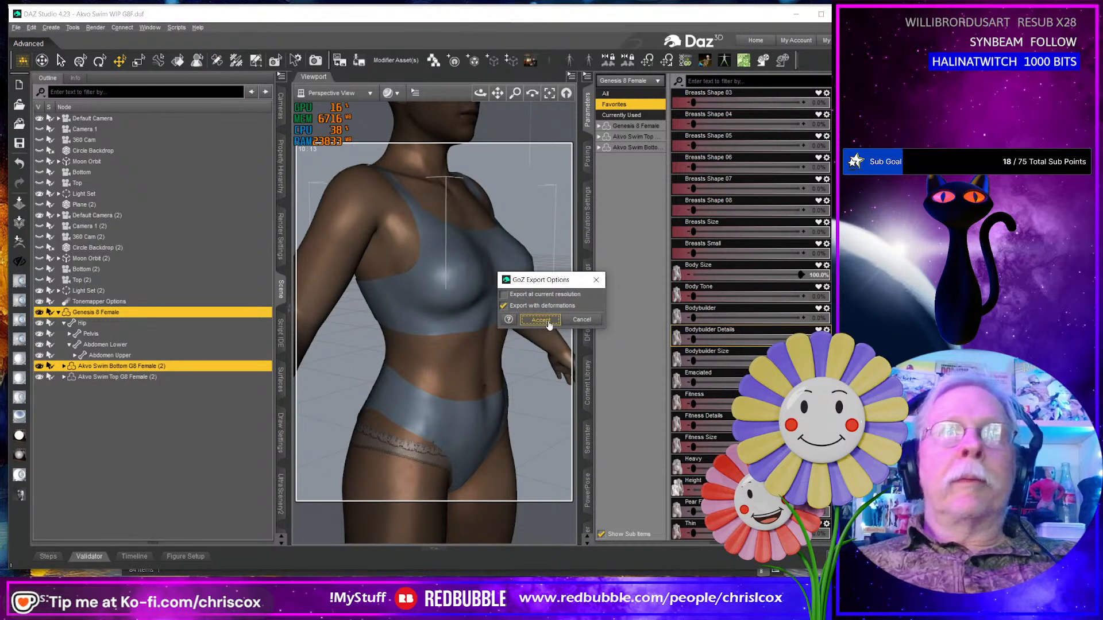
pyautogui.click(540, 326)
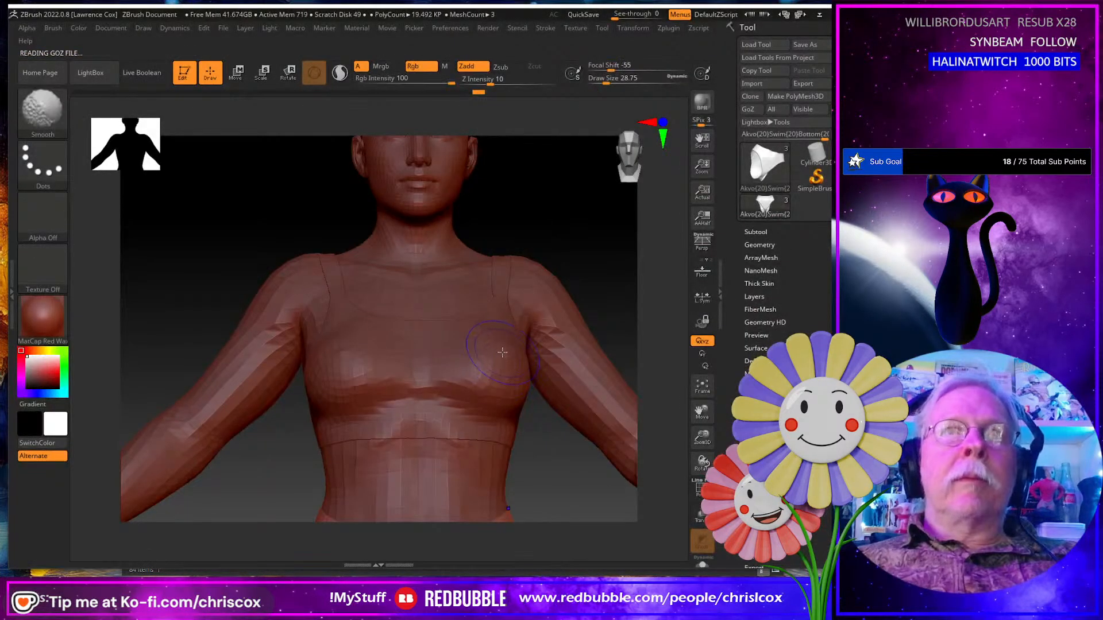
pyautogui.keyDown('alt'); pyautogui.moveTo(549, 432); pyautogui.dragTo(560, 265); pyautogui.keyUp('alt')
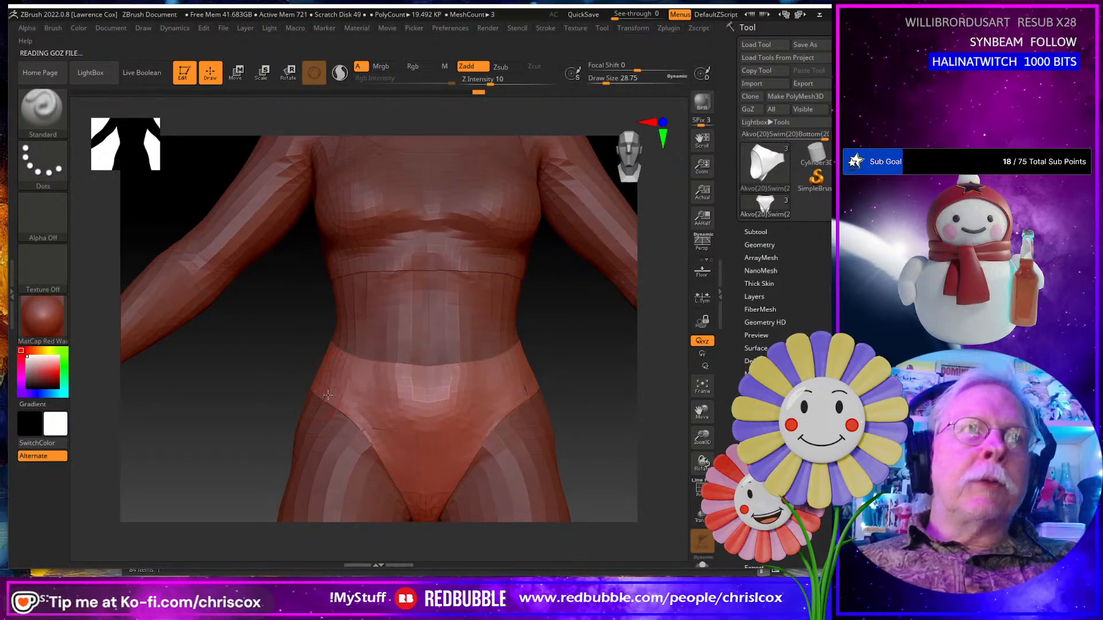
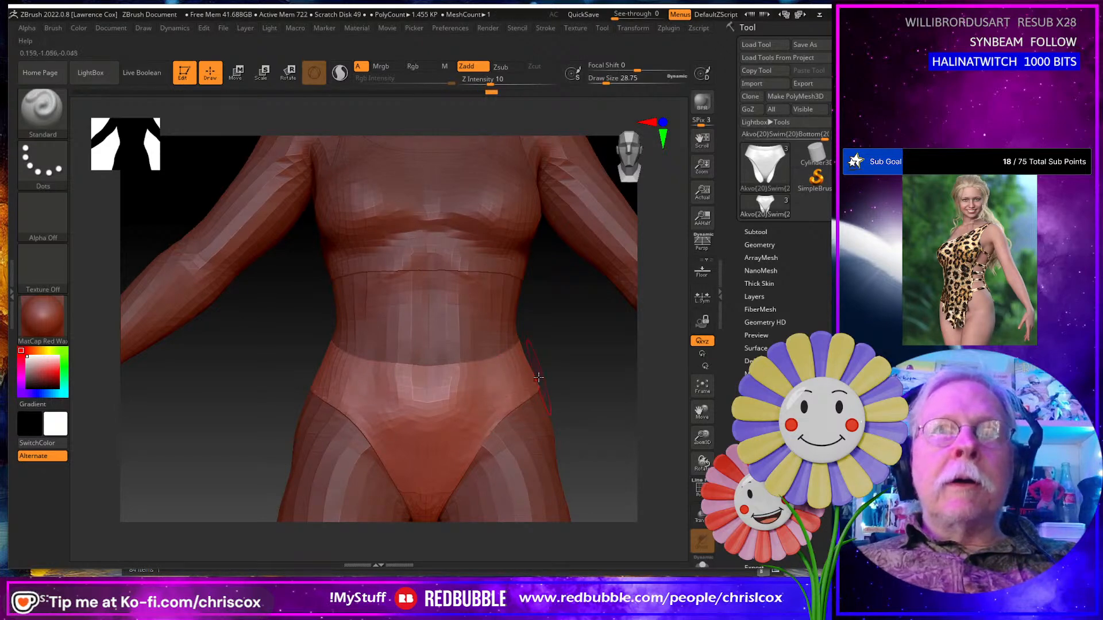
# Touch up the swim bottom's fabric around the seat and hips with light smoothing, checking the fit from back, side and front.
pyautogui.moveTo(550, 393)
pyautogui.mouseDown()
pyautogui.moveTo(506, 402)
pyautogui.moveTo(543, 405)
pyautogui.moveTo(511, 417)
pyautogui.moveTo(468, 420)
pyautogui.moveTo(503, 421)
pyautogui.moveTo(344, 402)
pyautogui.mouseUp()
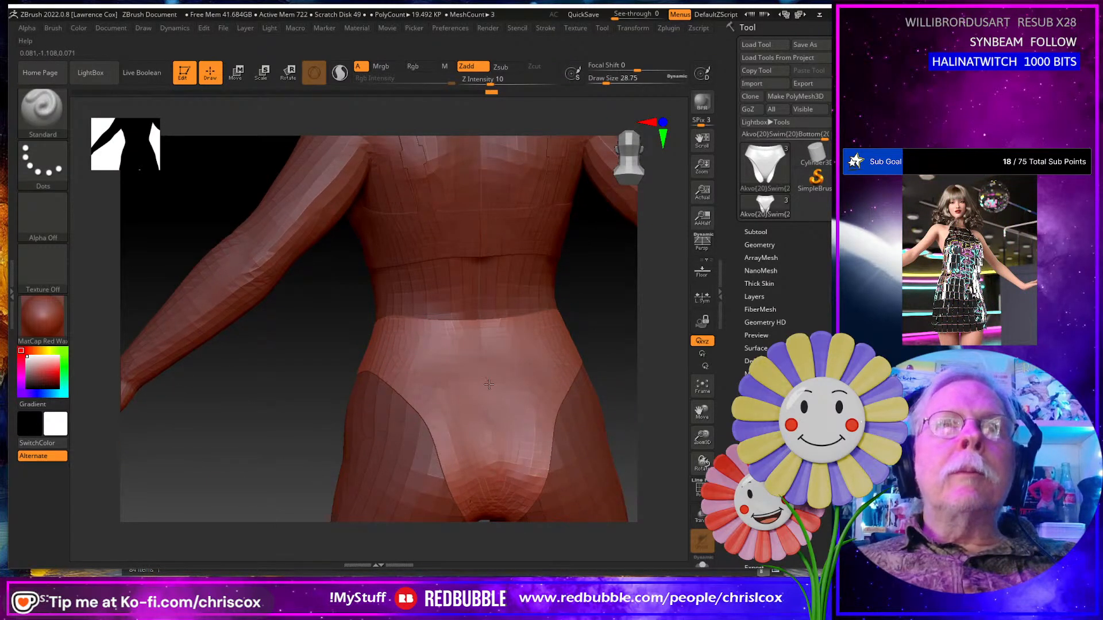
pyautogui.press('shift')
pyautogui.keyDown('shift'); pyautogui.moveTo(462, 396); pyautogui.dragTo(435, 404); pyautogui.keyUp('shift')
pyautogui.hotkey('ctrl', 'z')
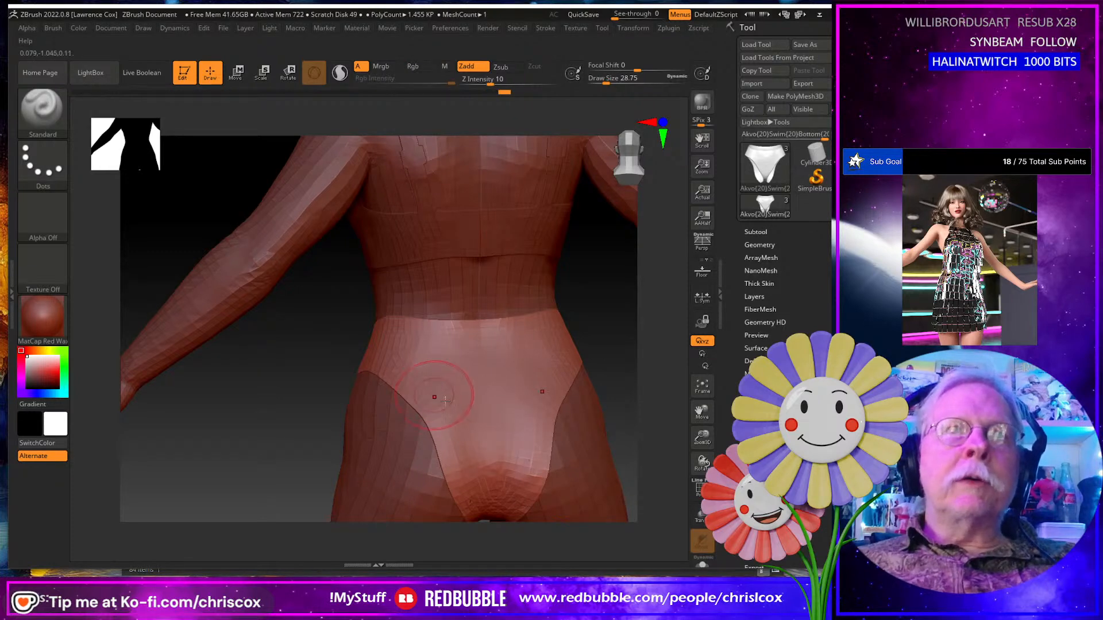
pyautogui.moveTo(436, 396)
pyautogui.mouseDown(button='right')
pyautogui.moveTo(373, 411)
pyautogui.moveTo(388, 416)
pyautogui.mouseUp(button='right')
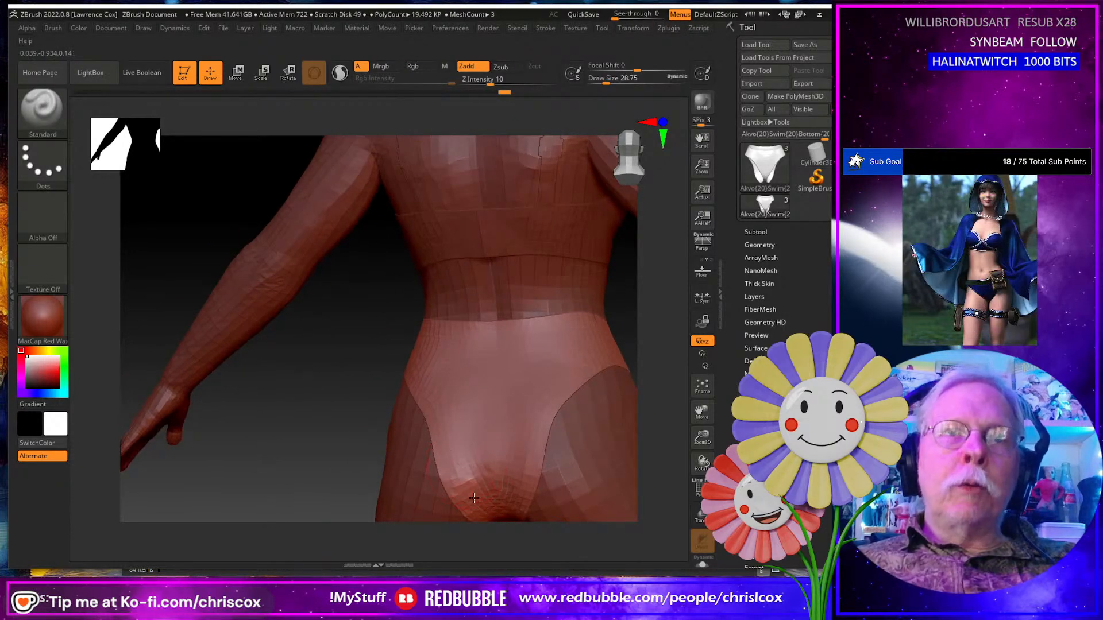
pyautogui.moveTo(468, 428); pyautogui.dragTo(541, 347, button='right')
pyautogui.moveTo(618, 346); pyautogui.dragTo(603, 361)
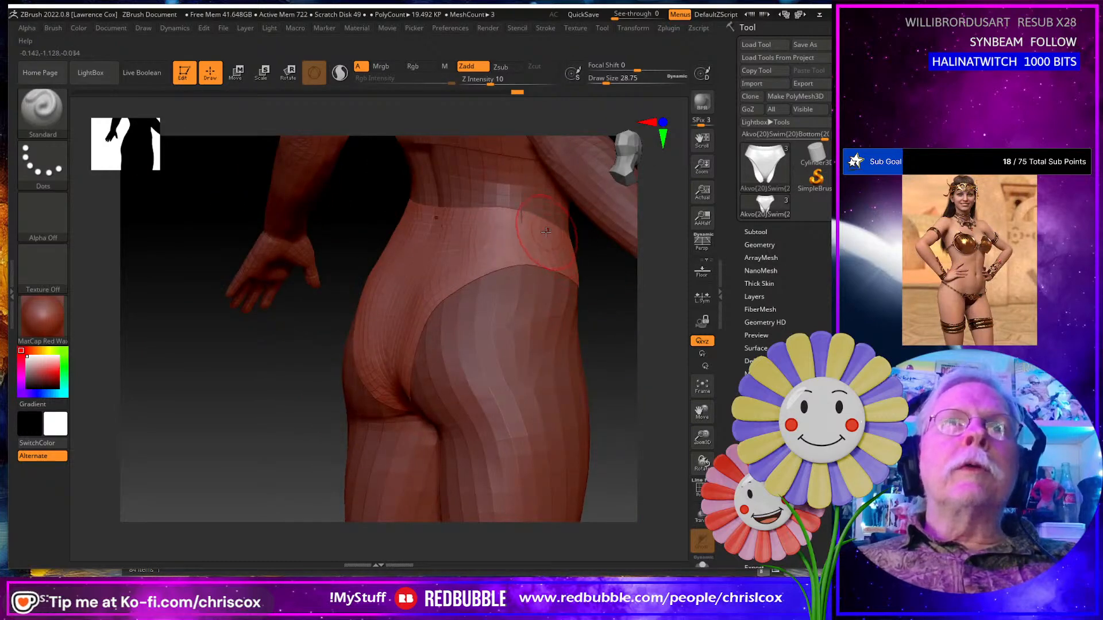
pyautogui.moveTo(529, 296)
pyautogui.mouseDown()
pyautogui.moveTo(414, 293)
pyautogui.moveTo(396, 305)
pyautogui.moveTo(468, 303)
pyautogui.mouseUp()
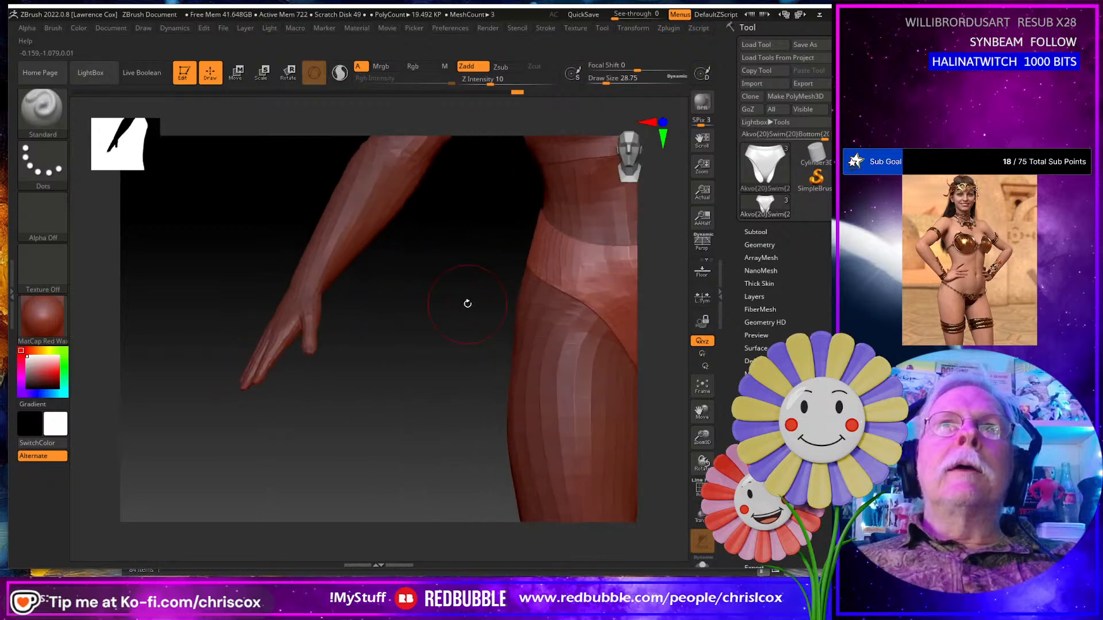
pyautogui.moveTo(610, 218); pyautogui.dragTo(308, 249)
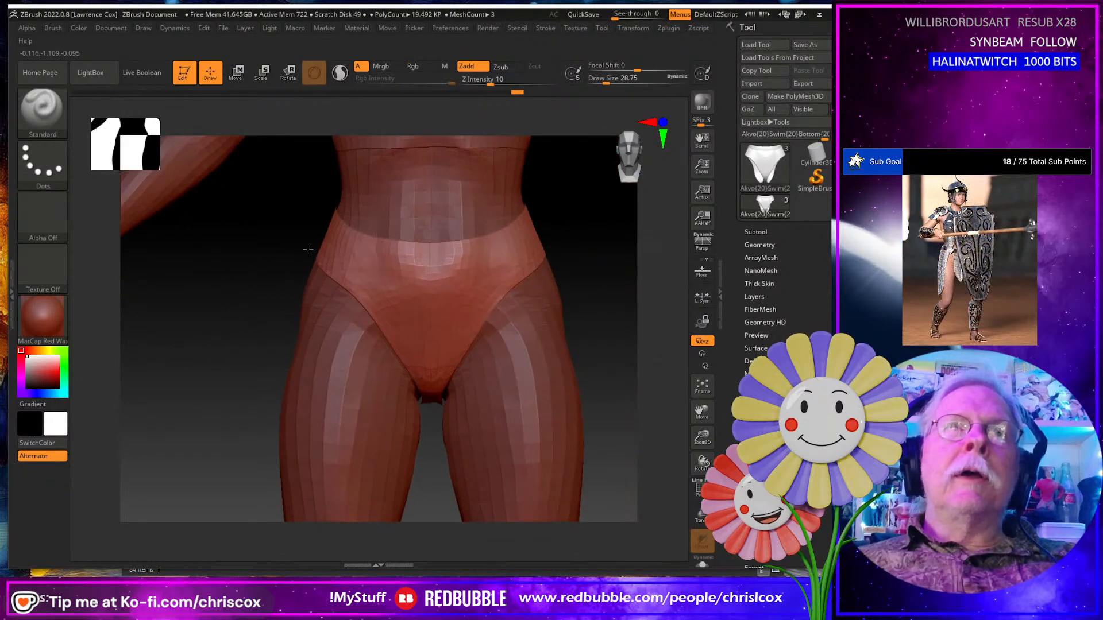
# Return the swim bottom to DAZ Studio through GoZ as the morph FBMBodySize.
pyautogui.click(749, 110)
pyautogui.moveTo(560, 246); pyautogui.dragTo(481, 246)
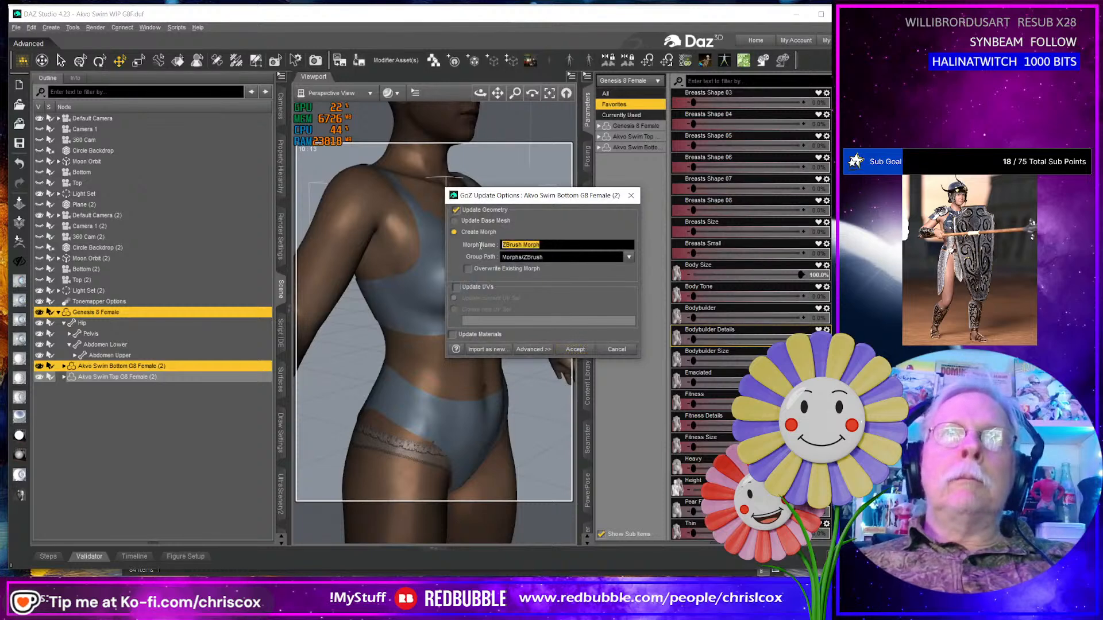
pyautogui.write('FBMBodySize')
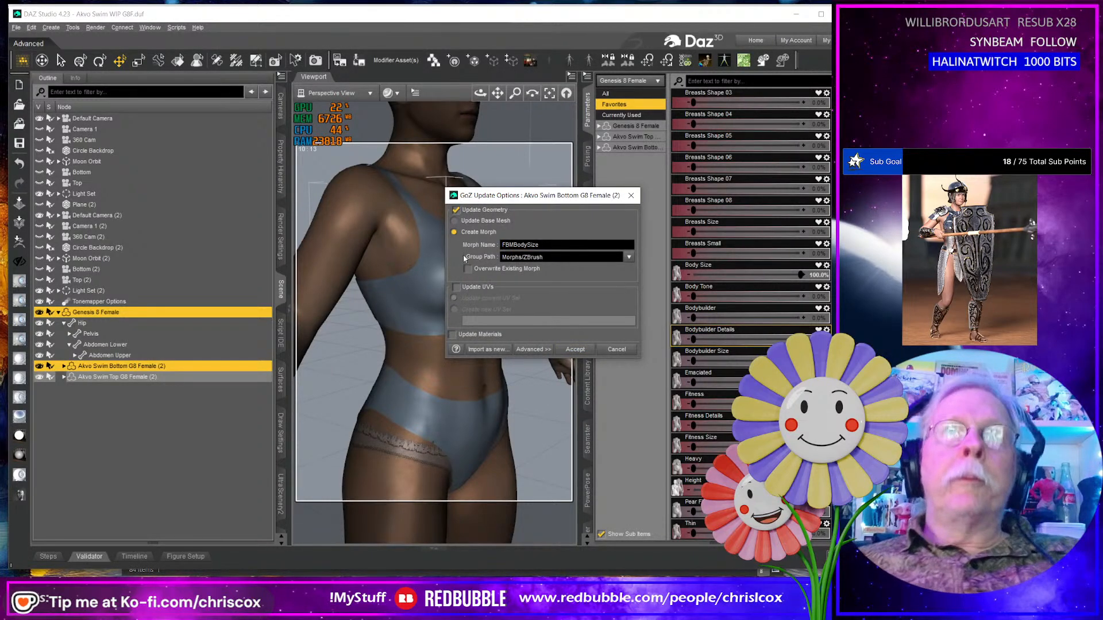
pyautogui.click(574, 349)
pyautogui.click(528, 308)
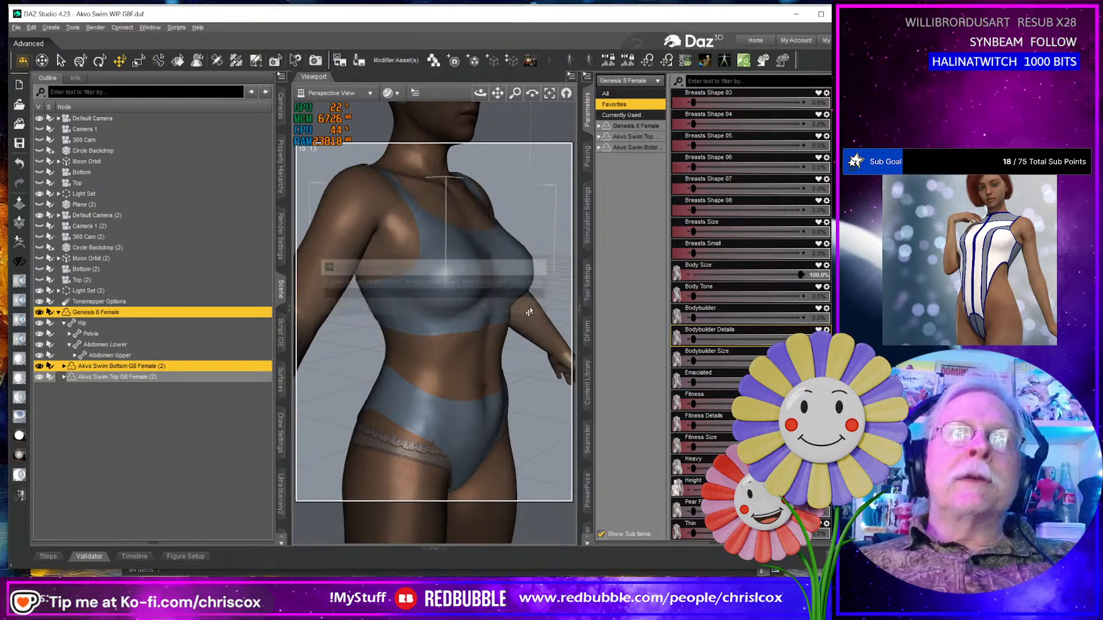
# Resend the swim bottom from ZBrush as morph FBMBodySize with Overwrite Existing Morph enabled, and undo the figure's Body Size change.
pyautogui.hotkey('alt', 'Tab')
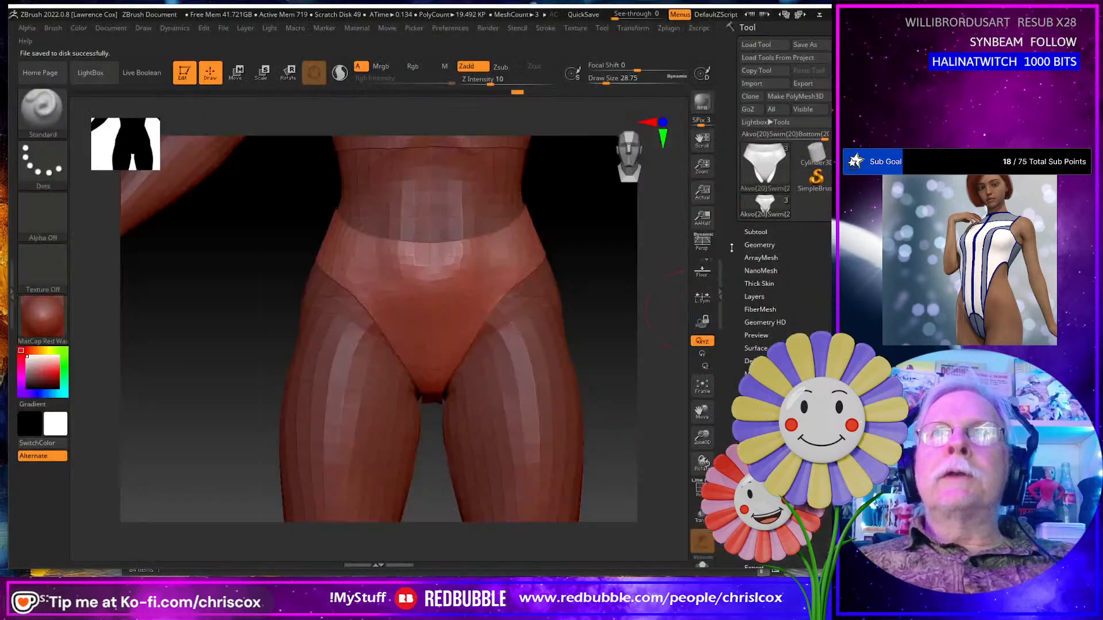
pyautogui.click(761, 110)
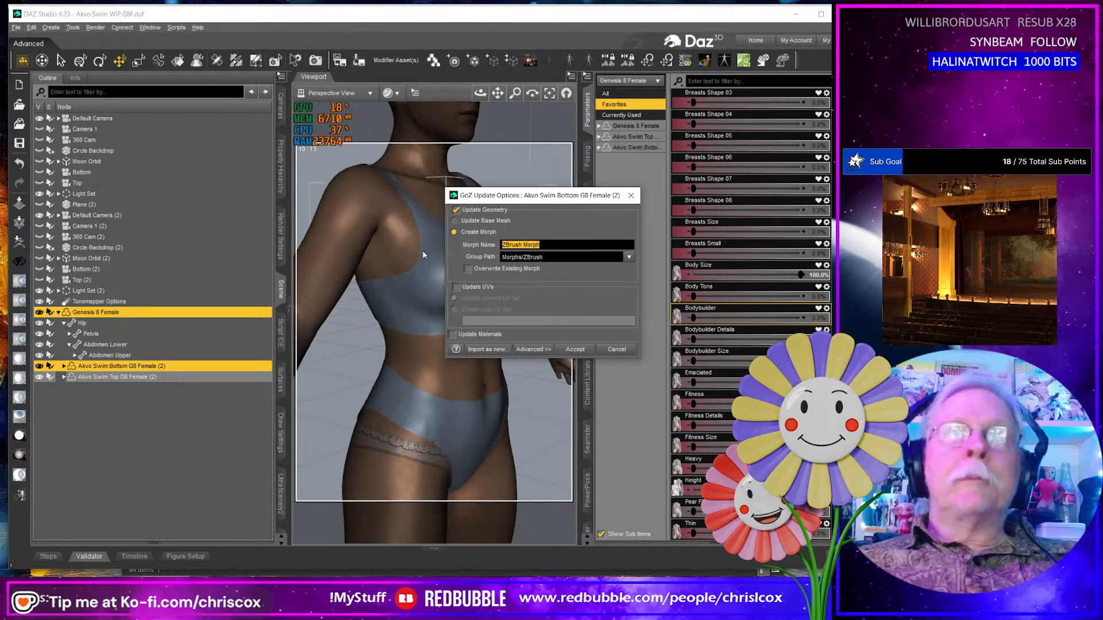
pyautogui.write('FBMBodySize')
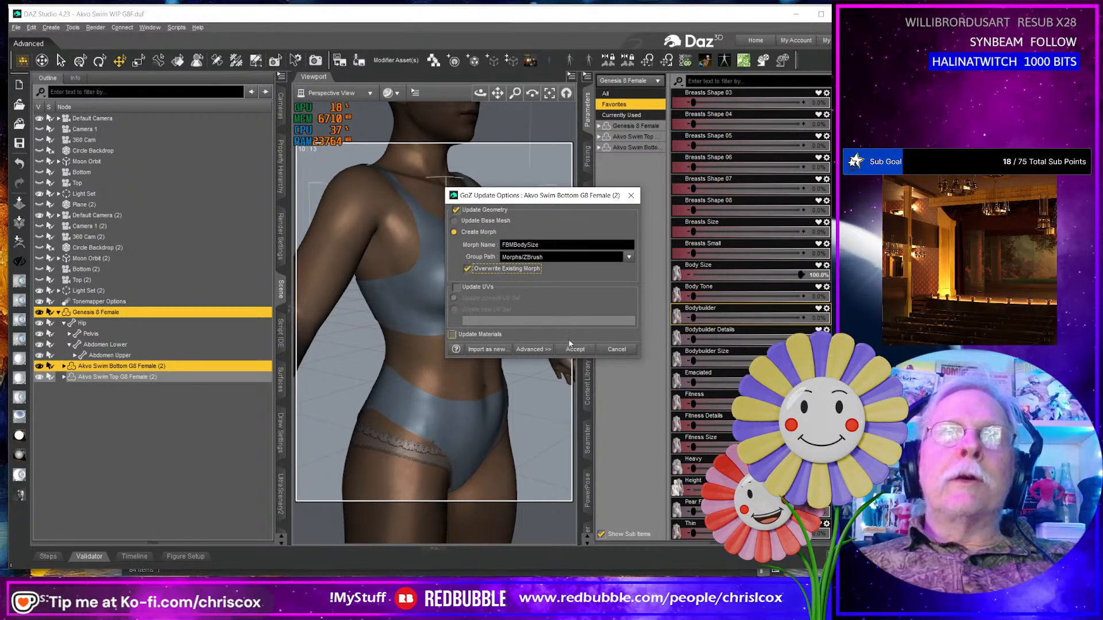
pyautogui.click(575, 350)
pyautogui.moveTo(567, 351); pyautogui.dragTo(448, 433, button='middle')
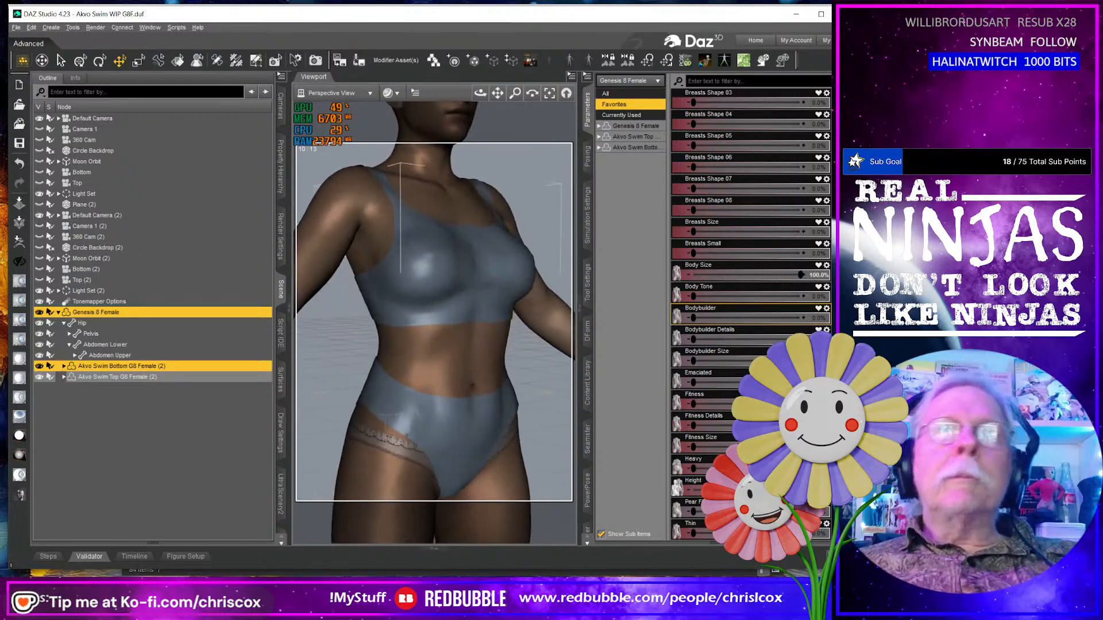
pyautogui.hotkey('ctrl', 'z')
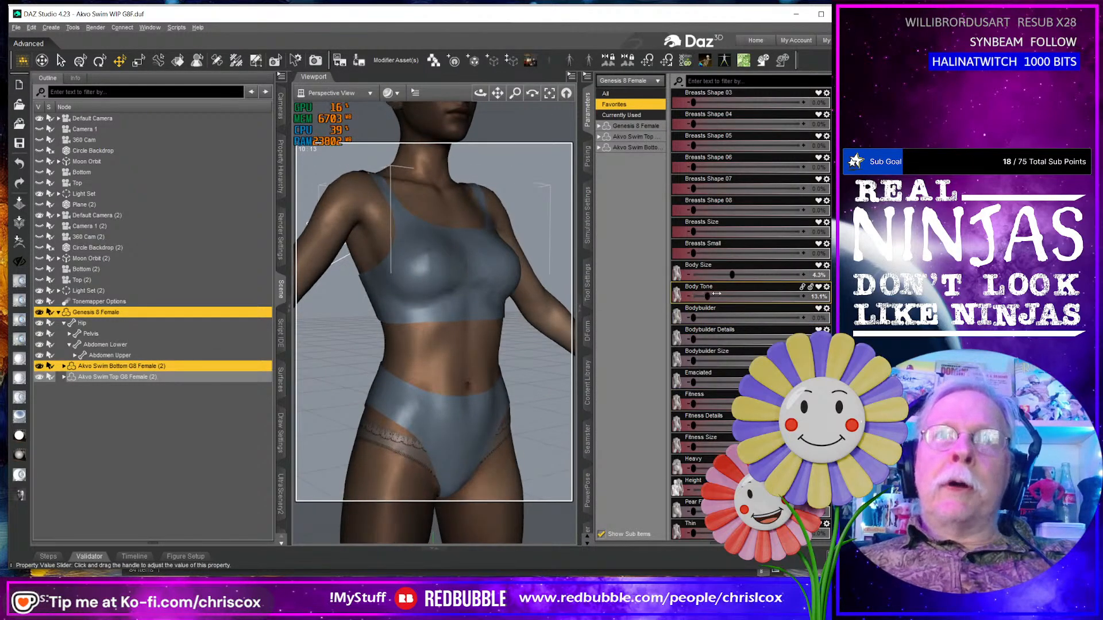
# Set the figure's Body Tone to 100% and send the figure and swim bottom to ZBrush through GoZ with deformations.
pyautogui.moveTo(693, 296); pyautogui.dragTo(801, 297)
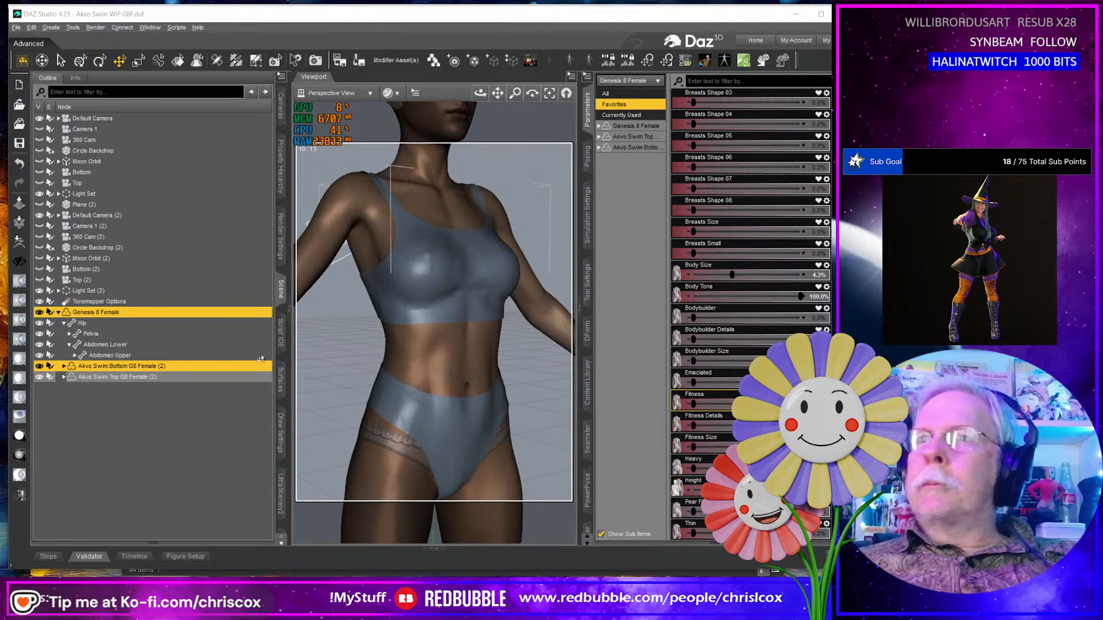
pyautogui.click(19, 242)
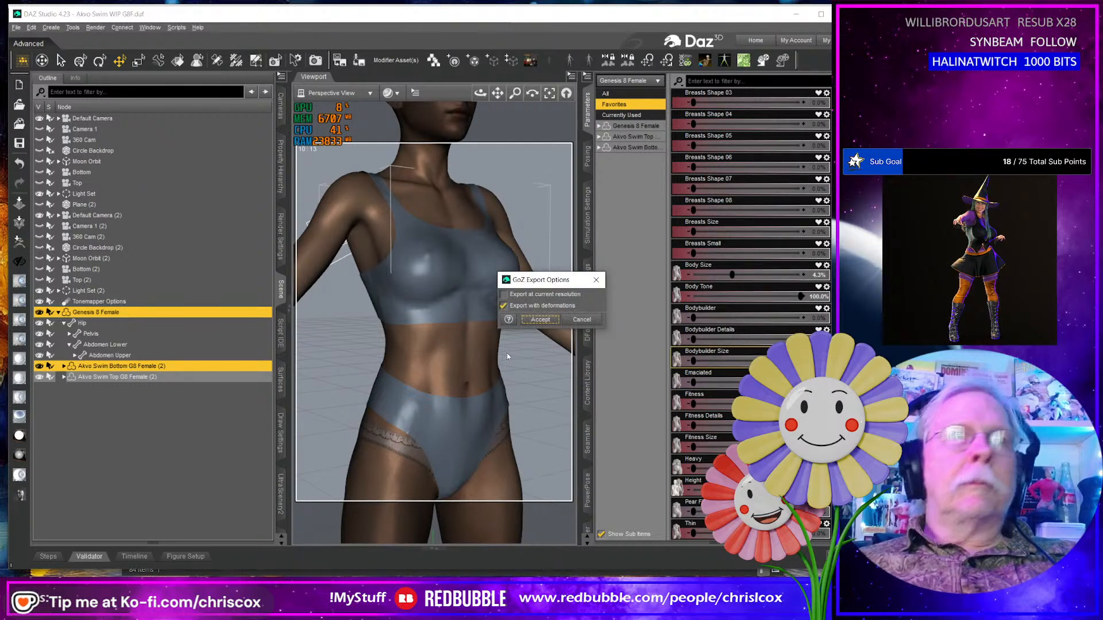
pyautogui.click(535, 321)
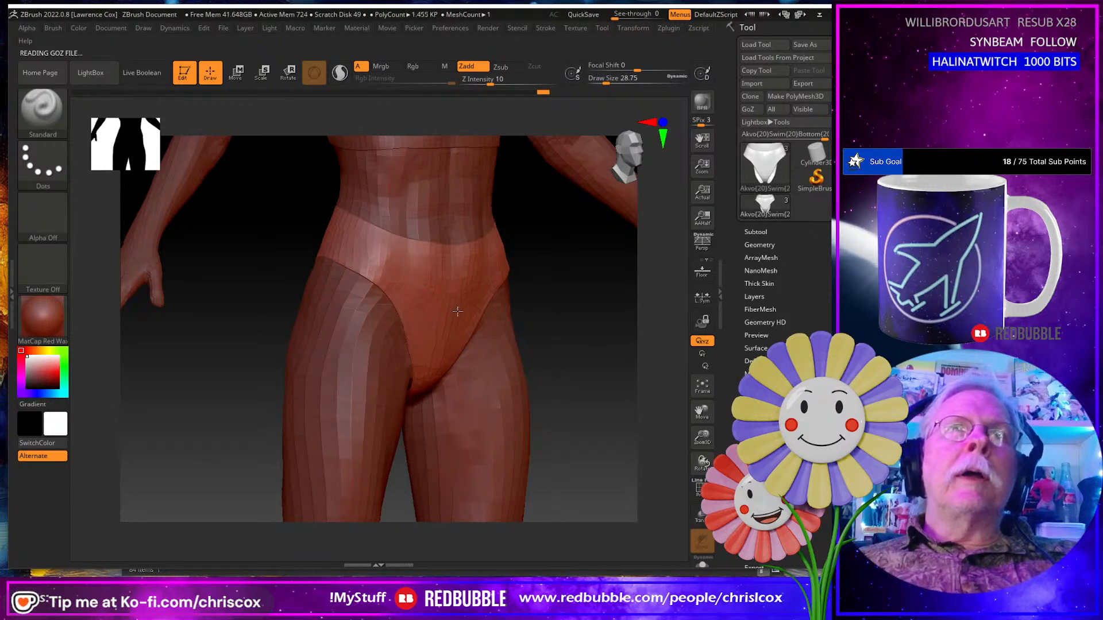
# Inspect the swim bottom all around, return it as morph FBMBodyTone overwriting the existing morph, and undo the figure's Body Tone.
pyautogui.moveTo(441, 305)
pyautogui.mouseDown(button='right')
pyautogui.moveTo(424, 305)
pyautogui.moveTo(525, 305)
pyautogui.moveTo(508, 300)
pyautogui.mouseUp(button='right')
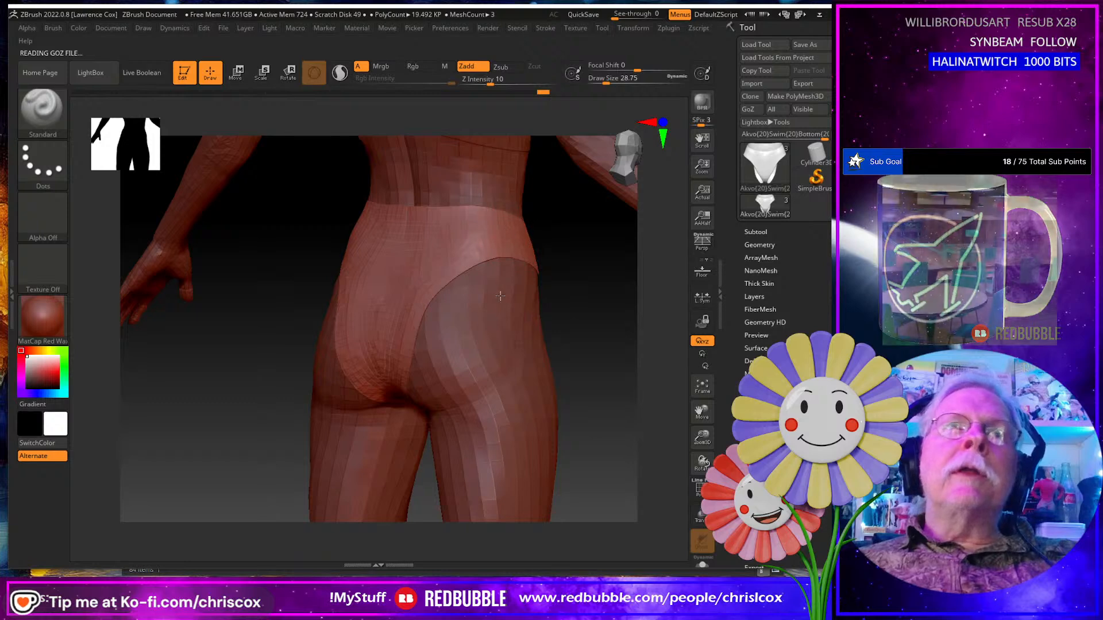
pyautogui.moveTo(505, 238)
pyautogui.mouseDown(button='right')
pyautogui.moveTo(526, 300)
pyautogui.moveTo(539, 303)
pyautogui.moveTo(515, 310)
pyautogui.moveTo(587, 309)
pyautogui.moveTo(203, 312)
pyautogui.mouseUp(button='right')
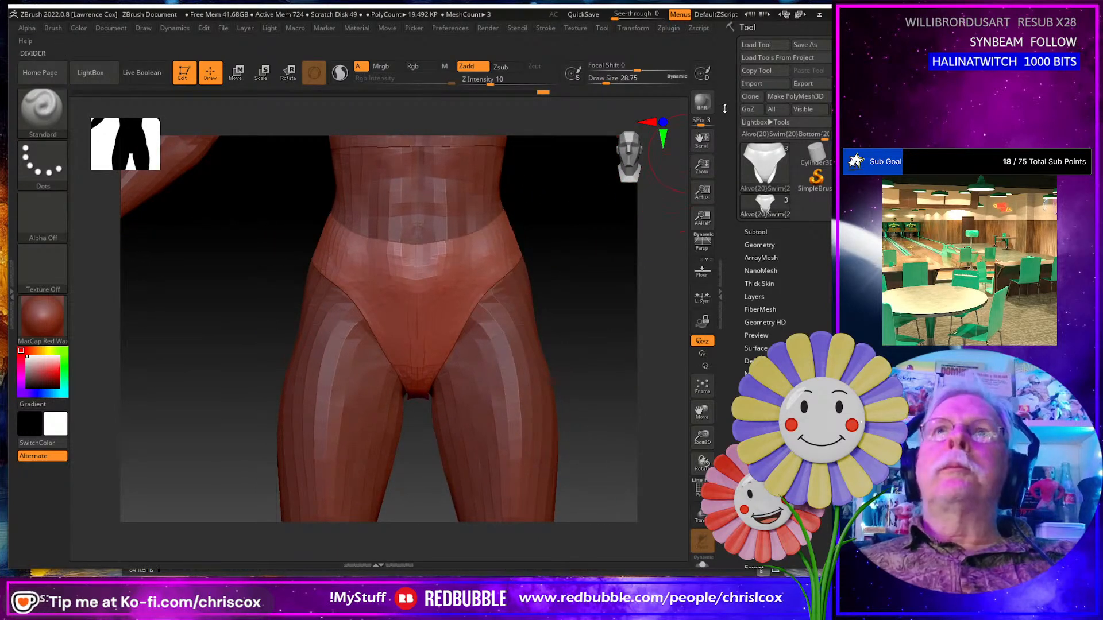
pyautogui.click(747, 109)
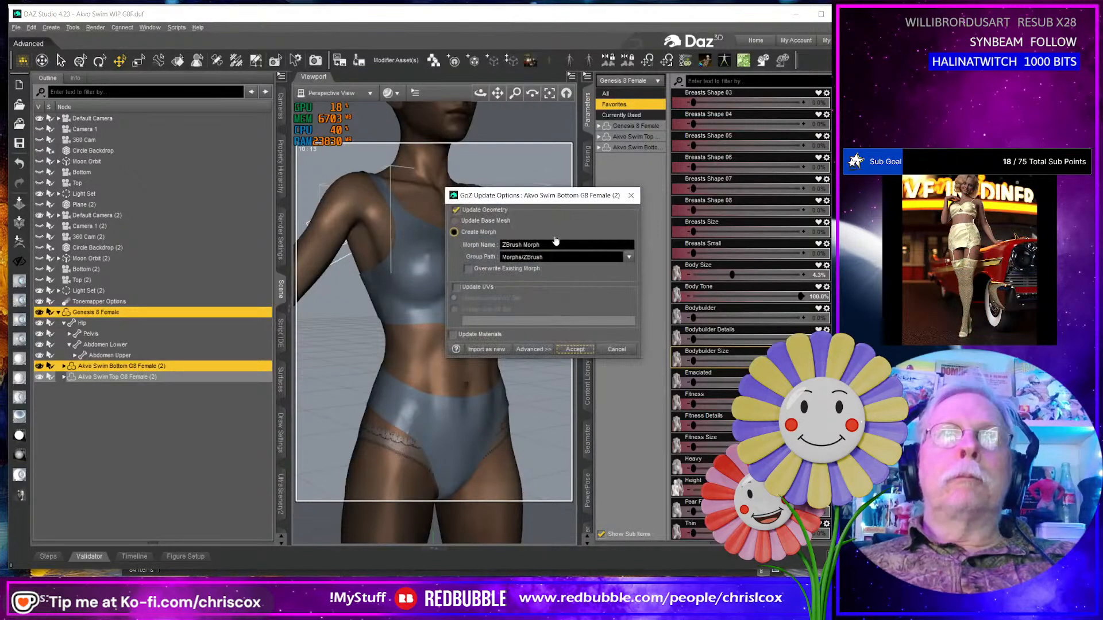
pyautogui.write('FBMBodyTone')
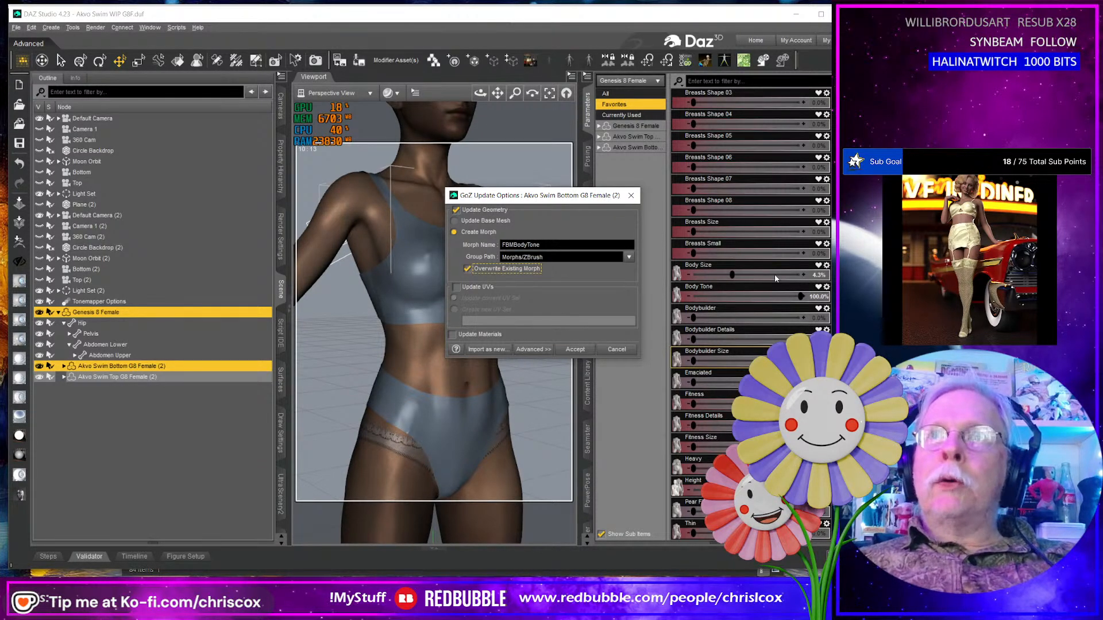
pyautogui.click(575, 350)
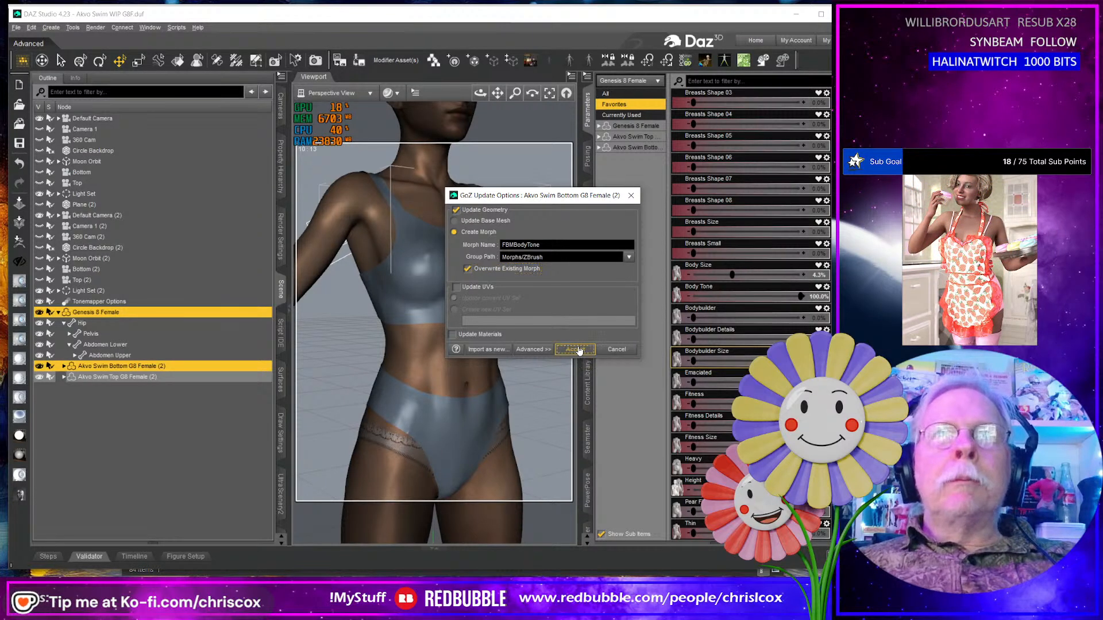
pyautogui.hotkey('ctrl', 'z')
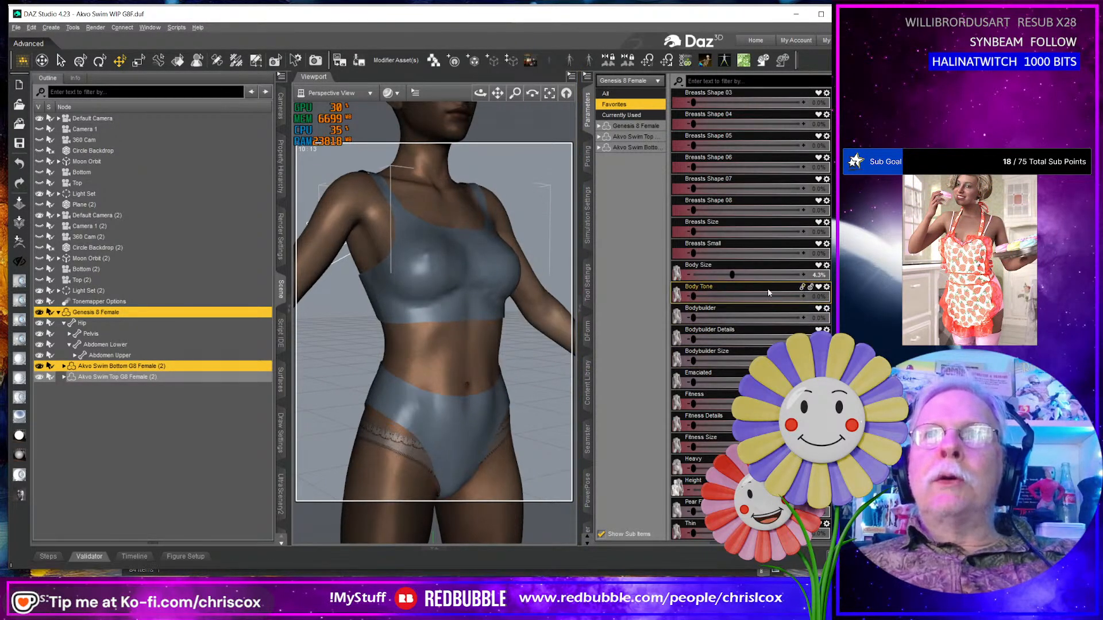
# Set the figure's Body Size to 0%.
pyautogui.click(826, 275)
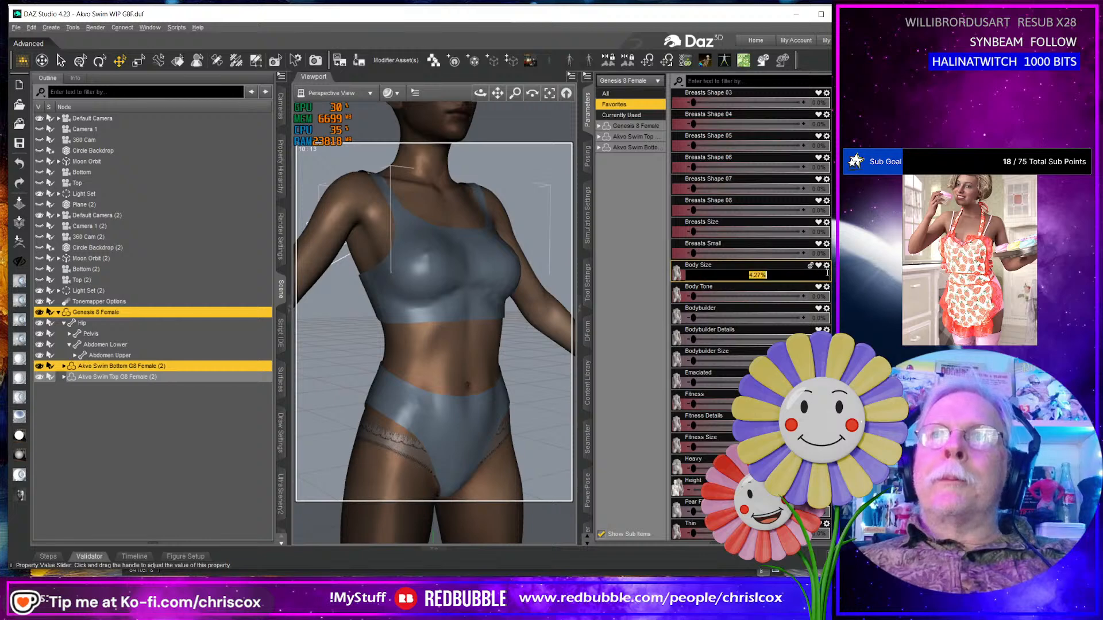
pyautogui.write('0')
pyautogui.press('Return')
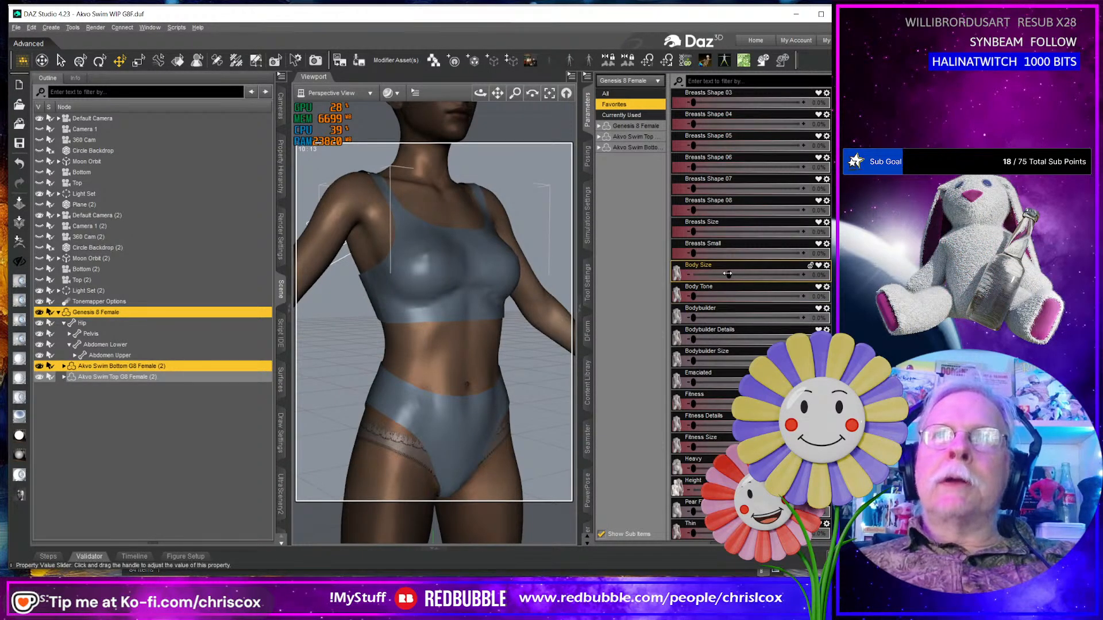
# Test the swim bottom's fit with Body Size raised on the figure, and undo the change.
pyautogui.moveTo(728, 275); pyautogui.dragTo(803, 275)
pyautogui.moveTo(451, 379)
pyautogui.mouseDown(button='middle')
pyautogui.moveTo(402, 379)
pyautogui.moveTo(563, 377)
pyautogui.moveTo(451, 376)
pyautogui.mouseUp(button='middle')
pyautogui.hotkey('ctrl', 'z')
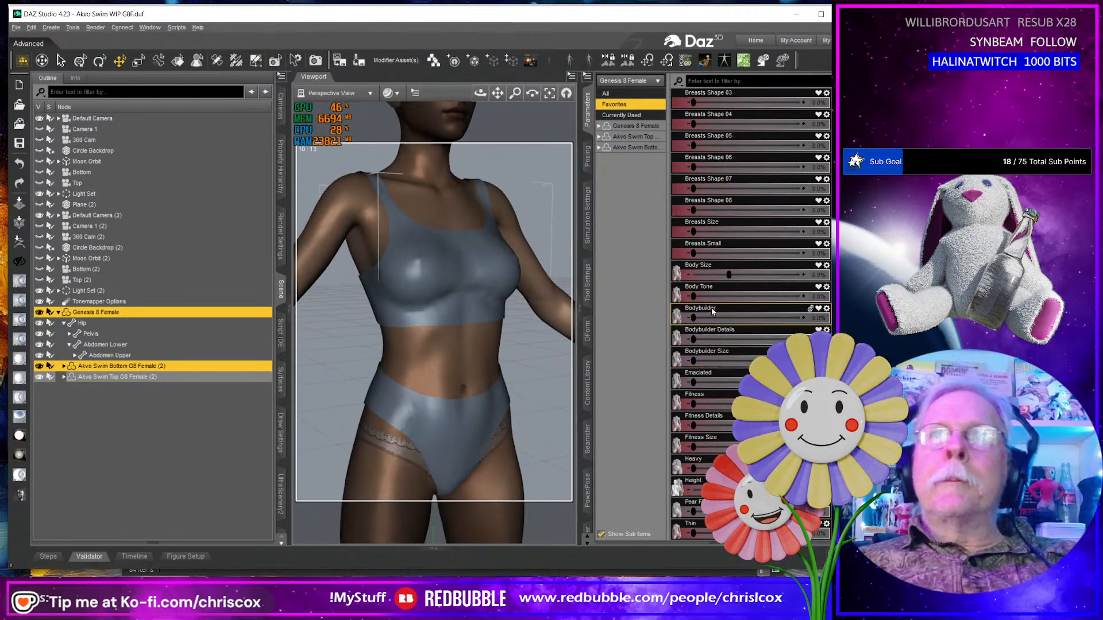
# Check the swim bottom from the front with Body Tone at 100%, and undo the change.
pyautogui.moveTo(693, 296); pyautogui.dragTo(801, 296)
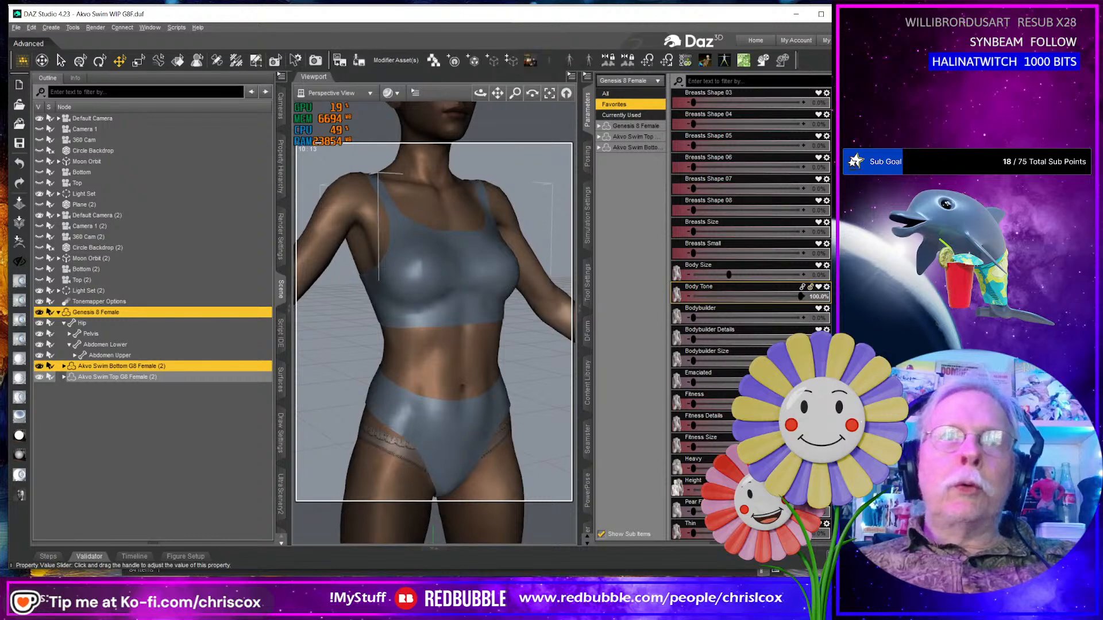
pyautogui.moveTo(531, 390); pyautogui.dragTo(520, 411, button='middle')
pyautogui.scroll(3, 491, 402)
pyautogui.scroll(-5, 491, 403)
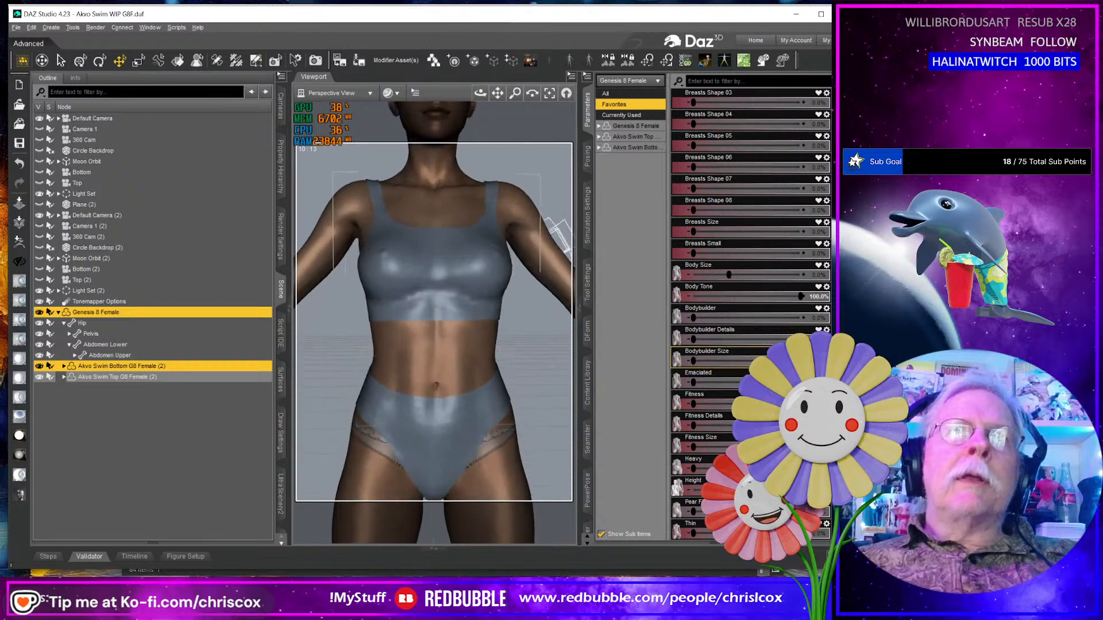
pyautogui.moveTo(451, 403); pyautogui.dragTo(471, 412, button='middle')
pyautogui.hotkey('ctrl', 'z')
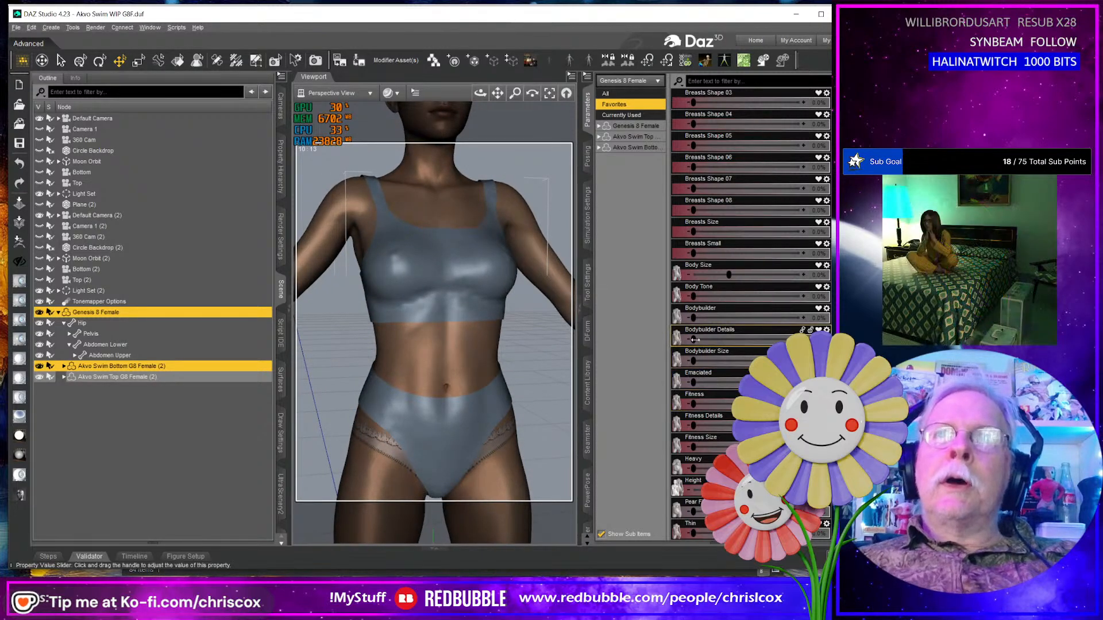
# Raise the figure's Bodybuilder Details shape and send the figure and swim bottom to ZBrush through GoZ.
pyautogui.moveTo(695, 340); pyautogui.dragTo(791, 339)
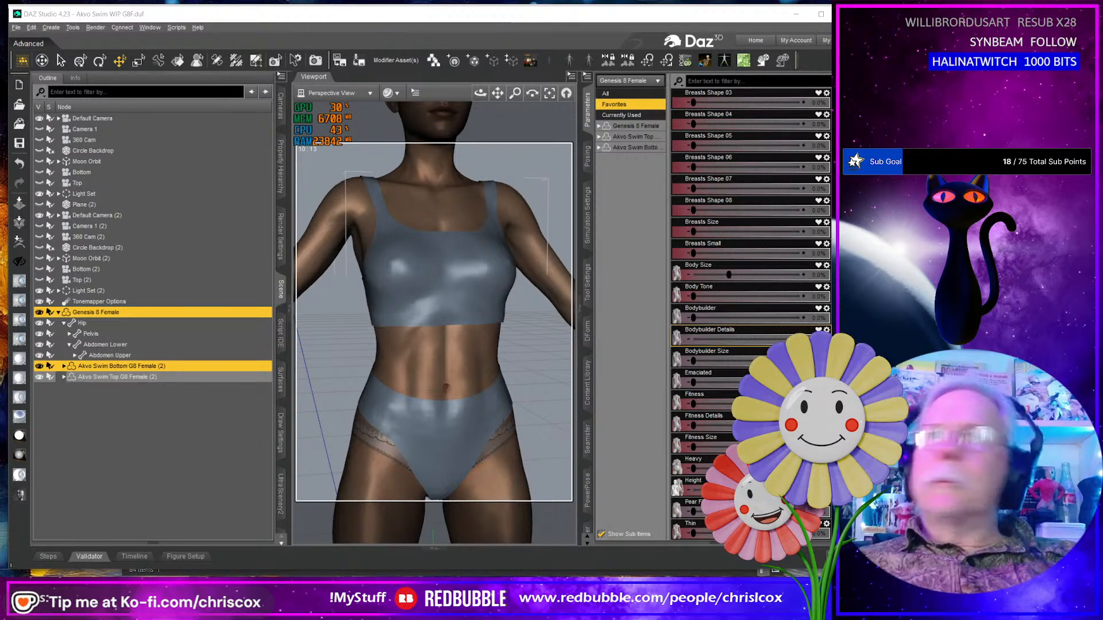
pyautogui.click(19, 243)
pyautogui.click(540, 320)
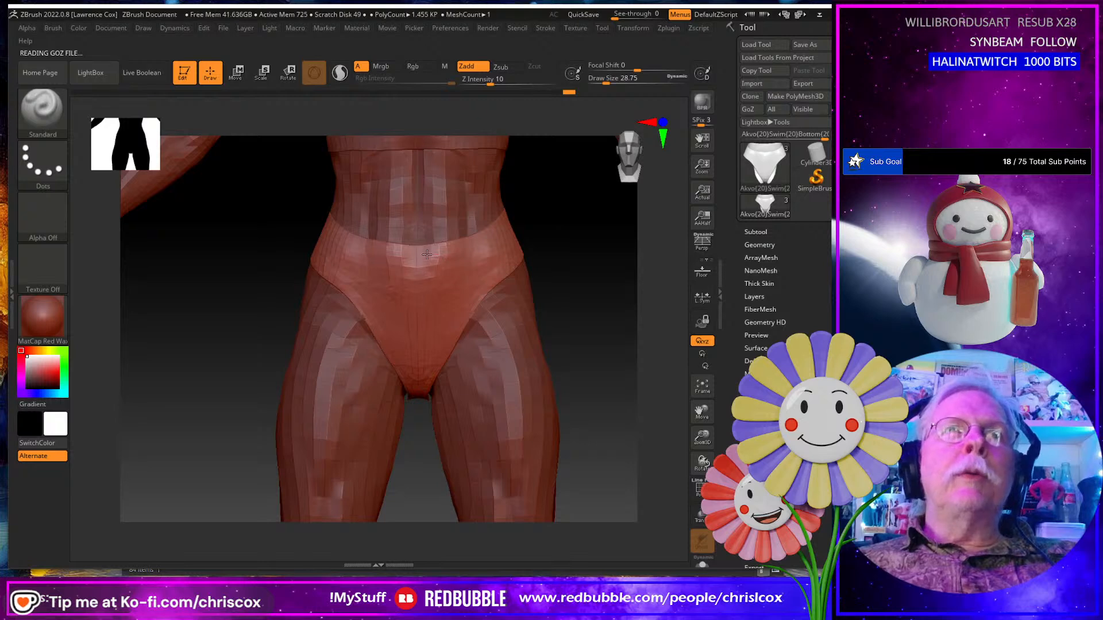
# Check the swim bottom's seat and hips on the Bodybuilder Details shape and return it through GoZ, overwriting the existing morph.
pyautogui.moveTo(422, 281)
pyautogui.mouseDown(button='right')
pyautogui.moveTo(474, 298)
pyautogui.moveTo(431, 305)
pyautogui.moveTo(373, 352)
pyautogui.moveTo(468, 363)
pyautogui.mouseUp(button='right')
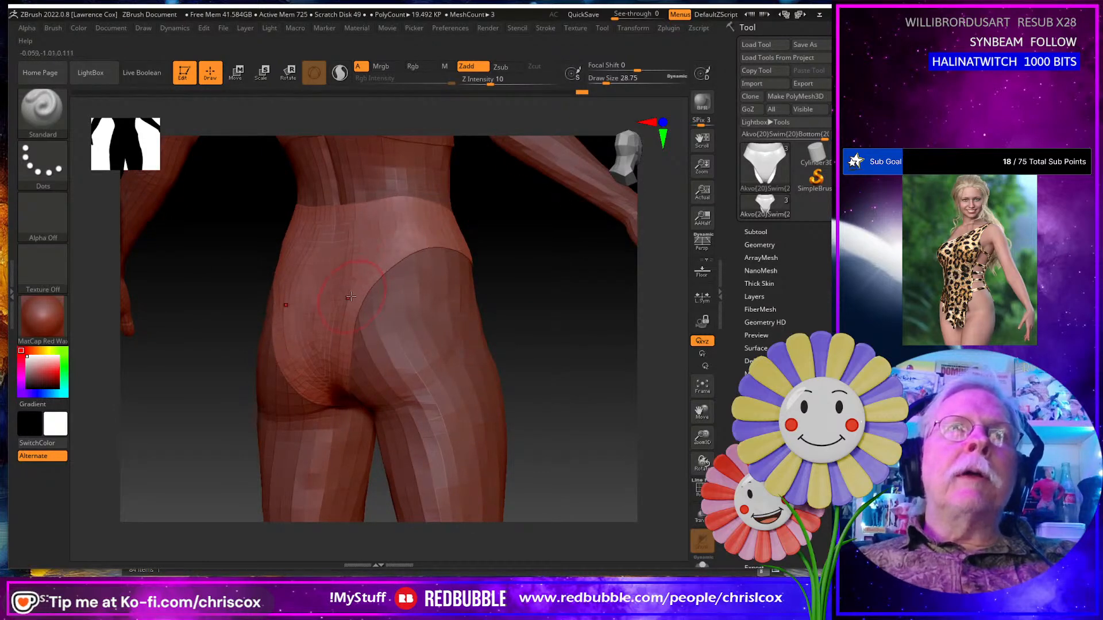
pyautogui.moveTo(351, 296); pyautogui.dragTo(381, 304, button='right')
pyautogui.moveTo(357, 235); pyautogui.dragTo(570, 144, button='right')
pyautogui.click(746, 110)
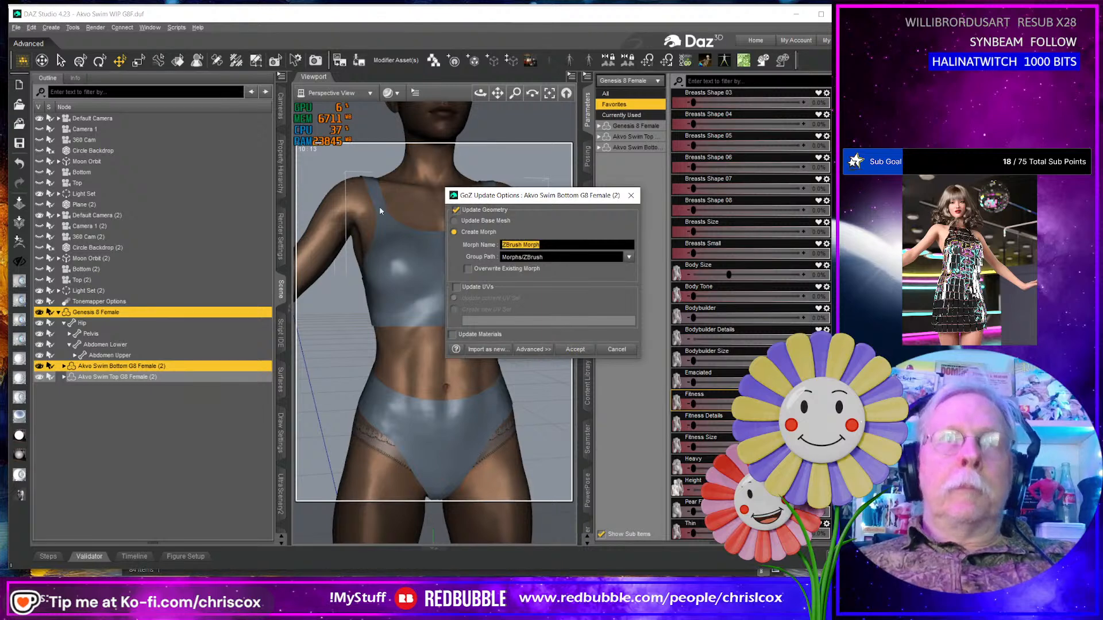
pyautogui.click(487, 269)
pyautogui.click(575, 349)
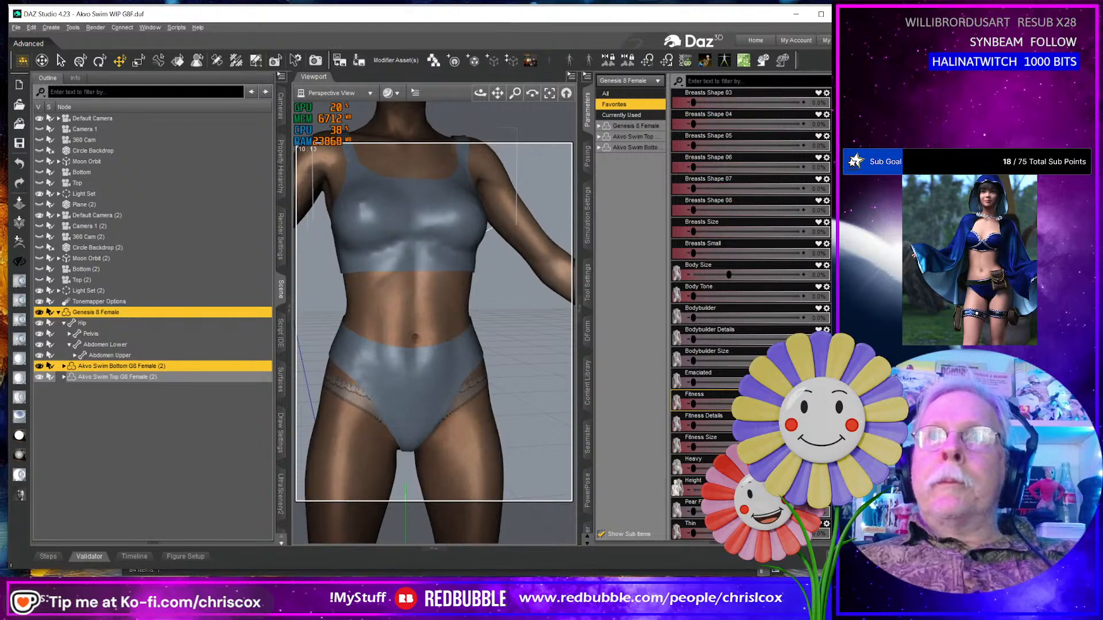
# Raise the figure's Bodybuilder Size shape and send the figure and swim bottom to ZBrush through GoZ with deformations exported.
pyautogui.moveTo(693, 361); pyautogui.dragTo(781, 361)
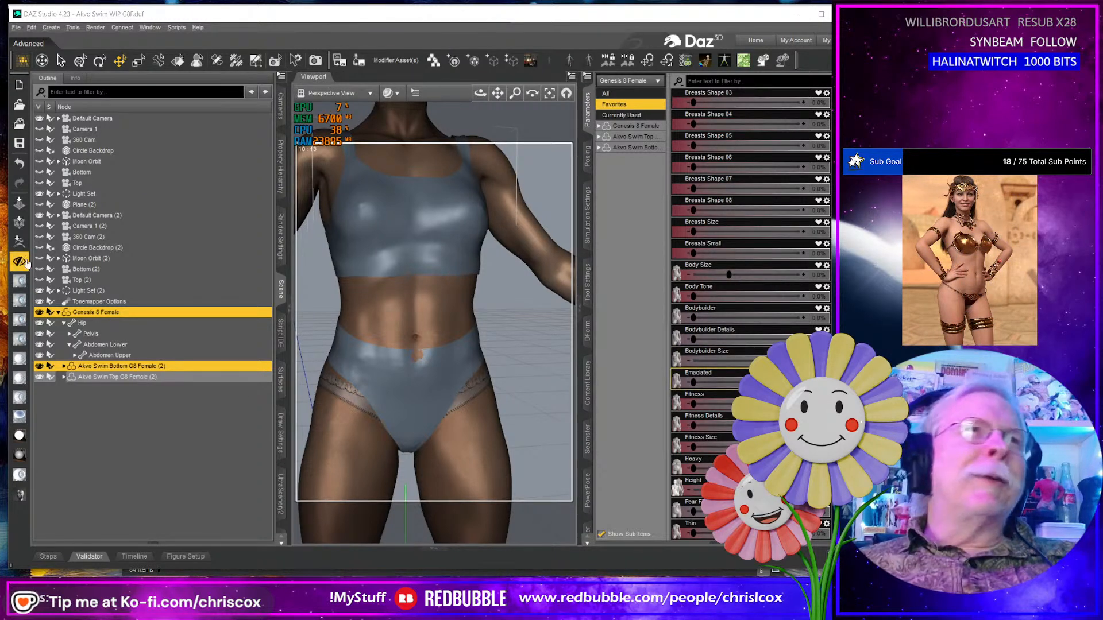
pyautogui.click(19, 241)
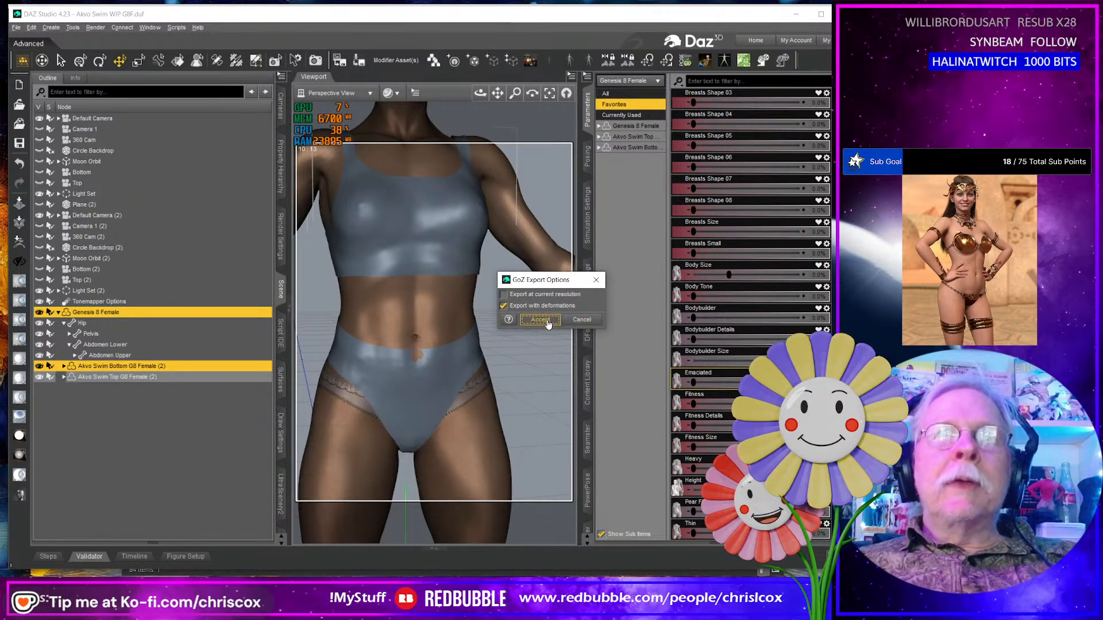
pyautogui.click(543, 321)
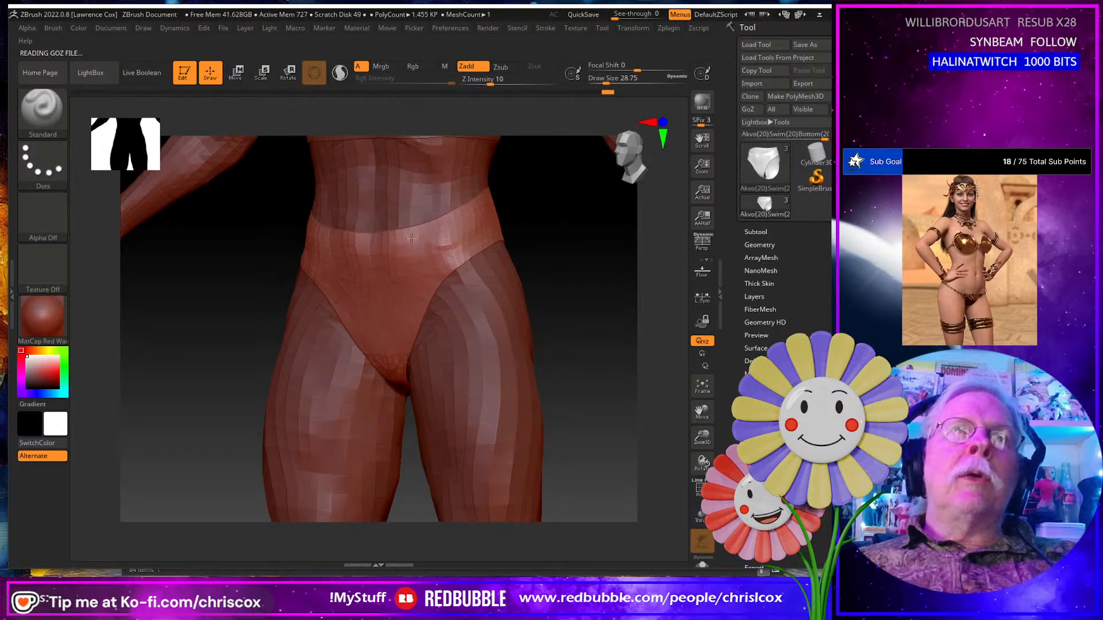
# Check the swim bottom's waist, seat and hips, and return it through GoZ as the morph FBMBodybuilderSize.
pyautogui.moveTo(388, 273)
pyautogui.mouseDown(button='right')
pyautogui.moveTo(438, 268)
pyautogui.moveTo(322, 286)
pyautogui.moveTo(402, 224)
pyautogui.mouseUp(button='right')
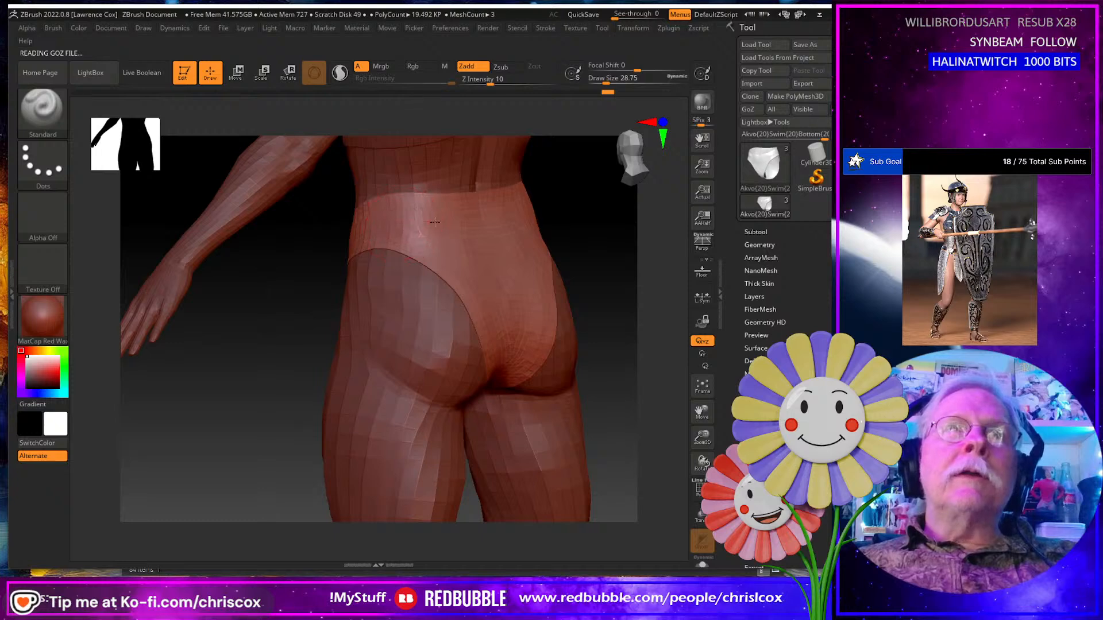
pyautogui.moveTo(479, 250)
pyautogui.mouseDown(button='right')
pyautogui.moveTo(430, 257)
pyautogui.moveTo(581, 213)
pyautogui.mouseUp(button='right')
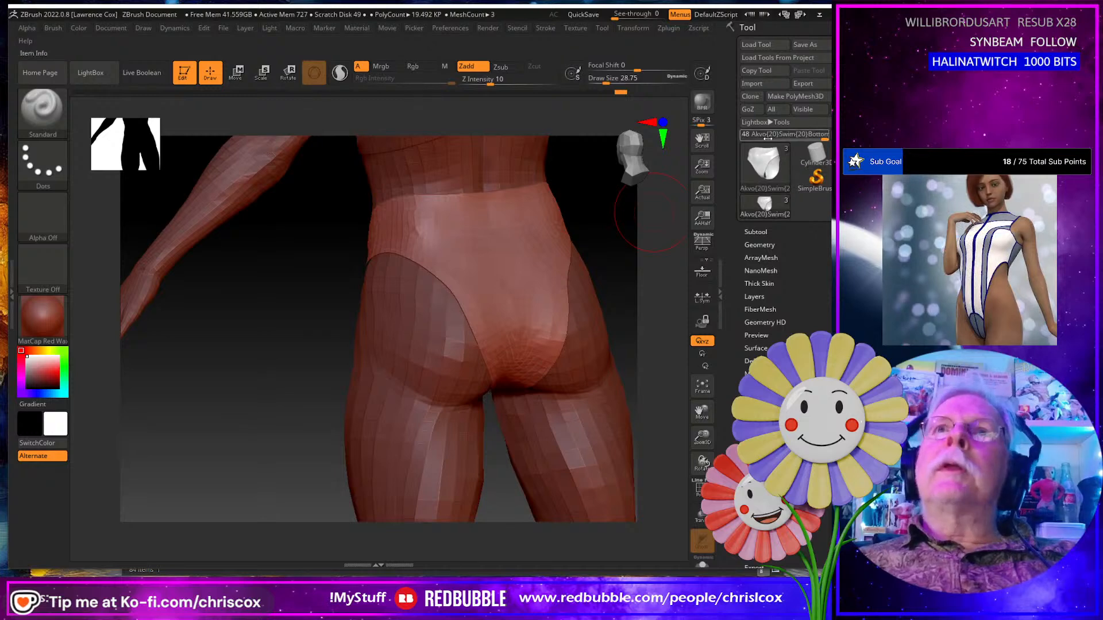
pyautogui.click(748, 109)
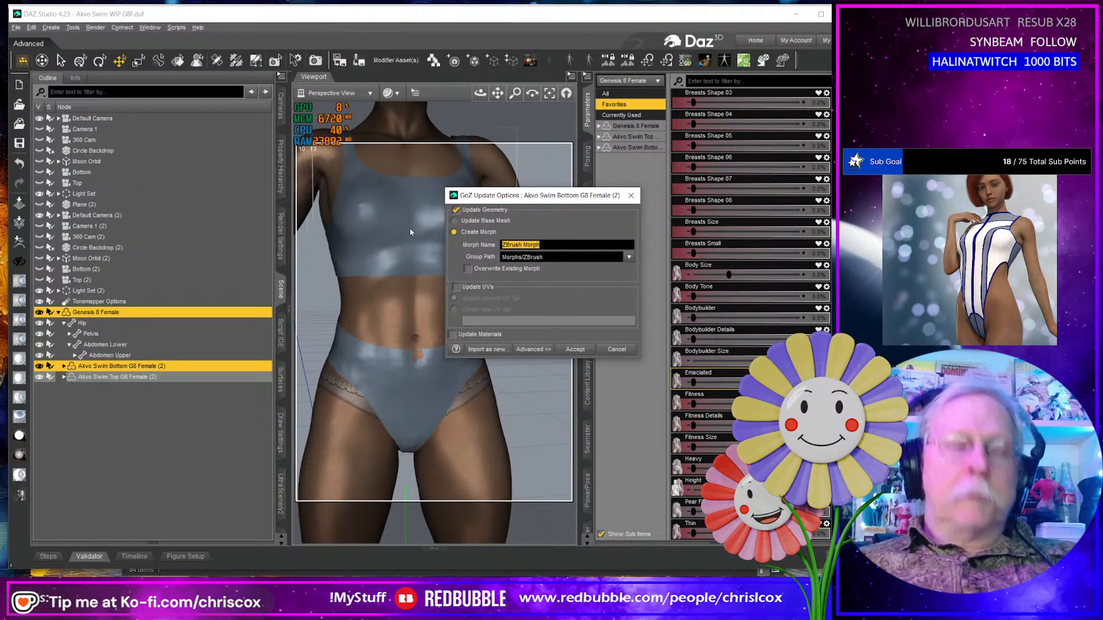
pyautogui.write('FBMBodybuilderSize')
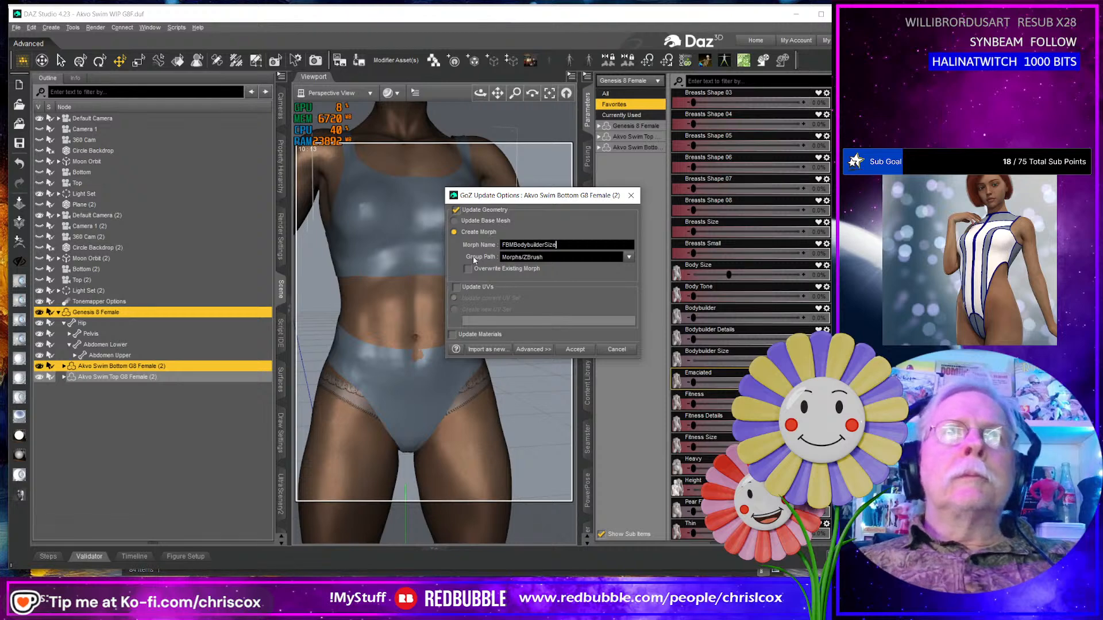
pyautogui.click(577, 349)
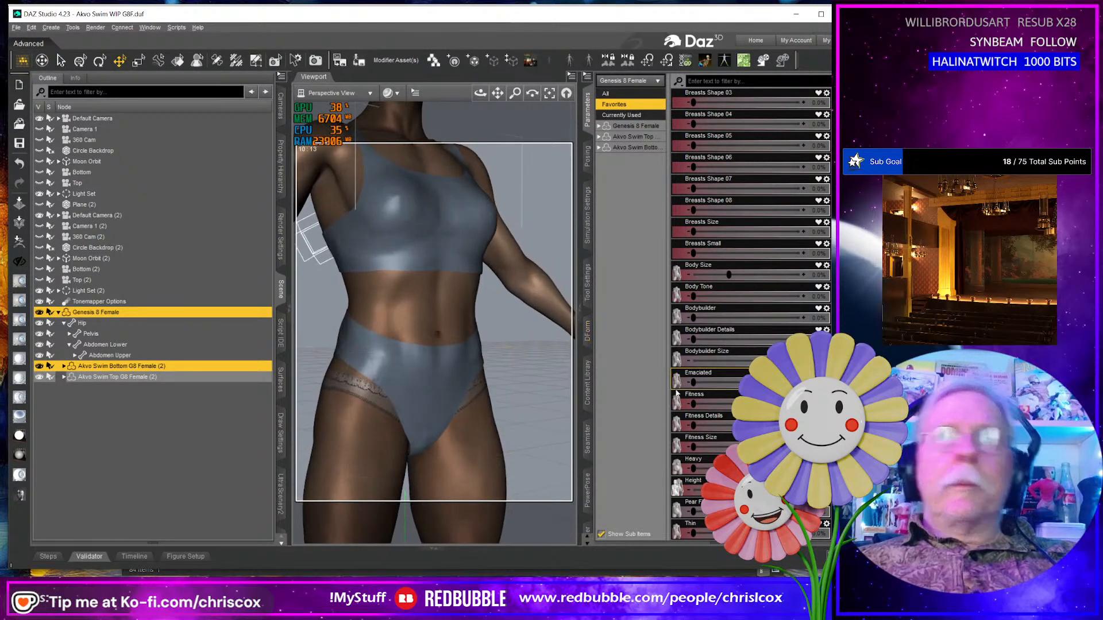
# Test the swim bottom's front fit from both sides with Bodybuilder at 100%, undoing the change after each check.
pyautogui.moveTo(693, 315); pyautogui.dragTo(801, 317)
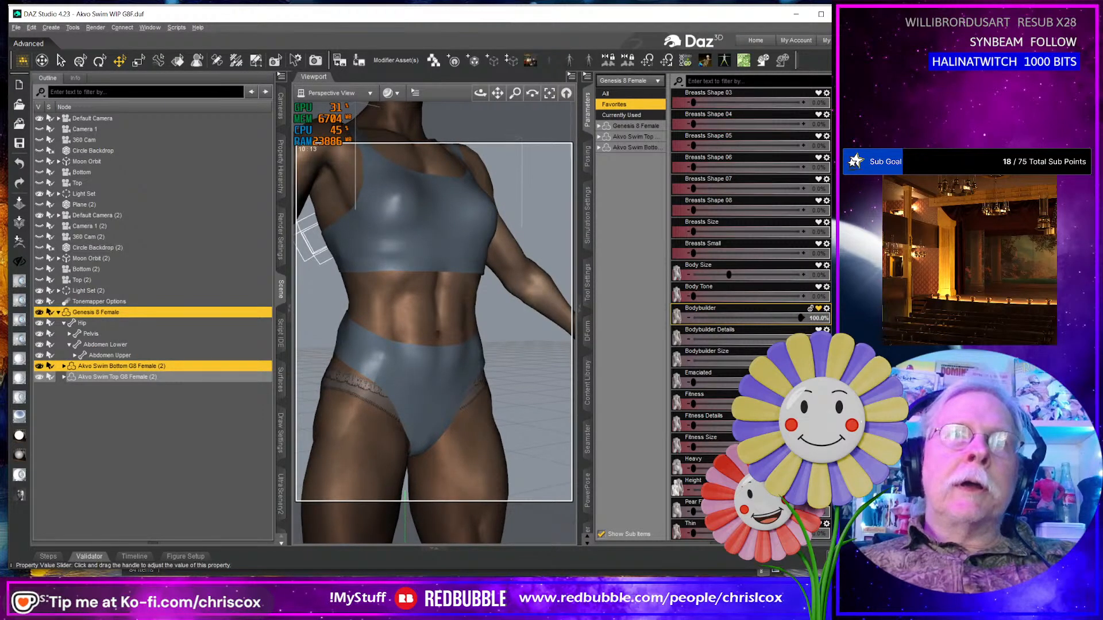
pyautogui.hotkey('ctrl', 'z')
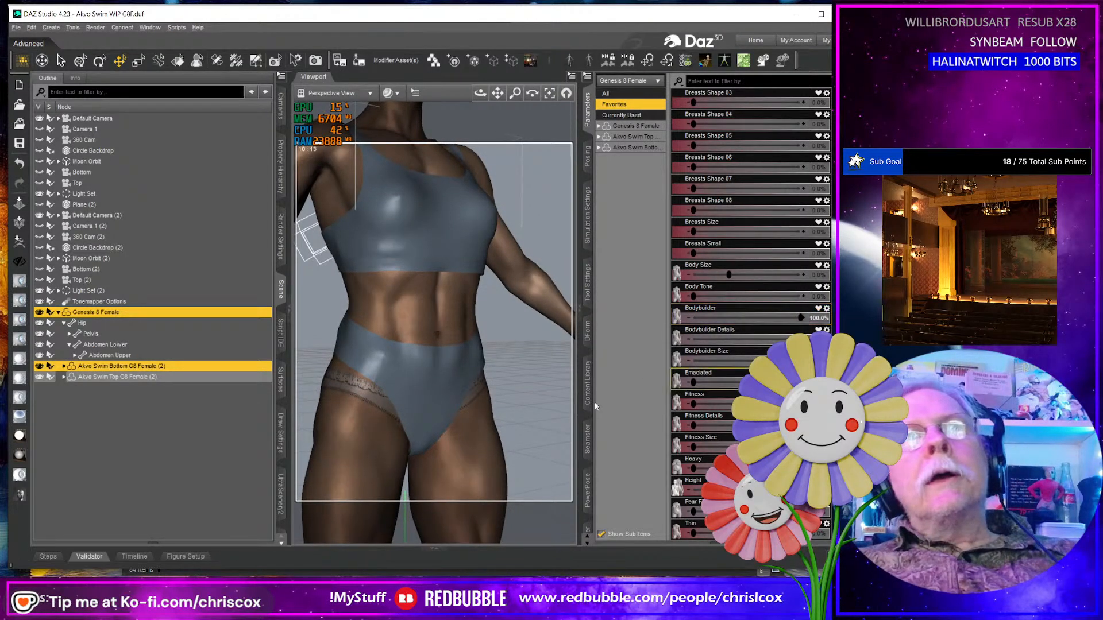
pyautogui.moveTo(537, 415)
pyautogui.mouseDown(button='middle')
pyautogui.moveTo(445, 428)
pyautogui.moveTo(522, 420)
pyautogui.mouseUp(button='middle')
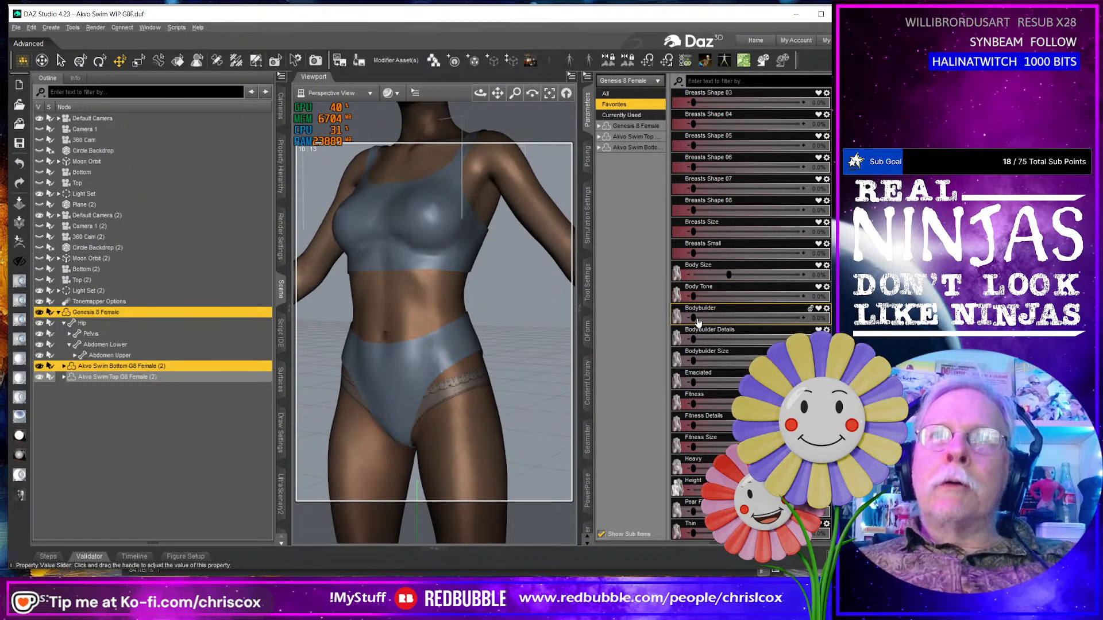
pyautogui.moveTo(693, 317); pyautogui.dragTo(804, 316)
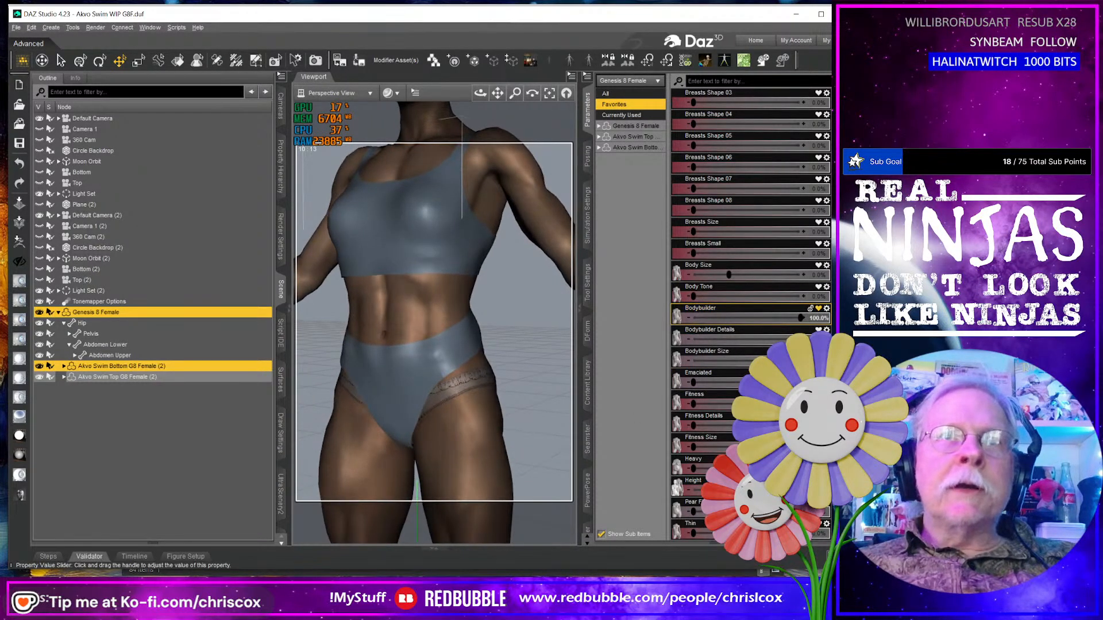
pyautogui.hotkey('ctrl', 'z')
# Set the figure's Bodybuilder shape to 100% and send the figure and swim bottom to ZBrush through GoZ.
pyautogui.moveTo(451, 425); pyautogui.dragTo(342, 420, button='middle')
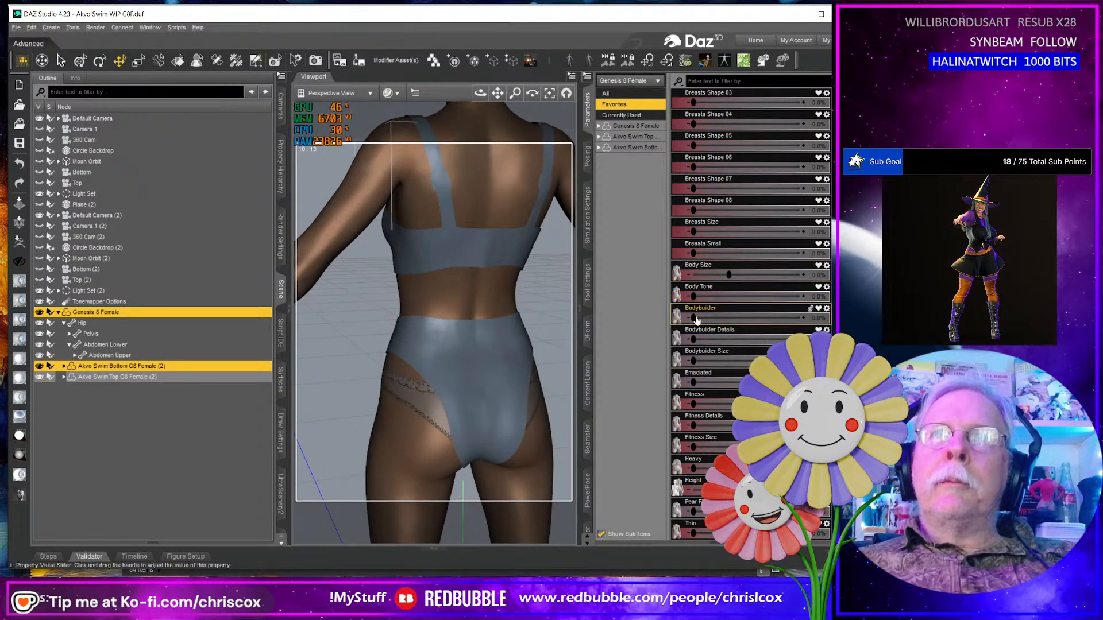
pyautogui.moveTo(694, 318); pyautogui.dragTo(801, 318)
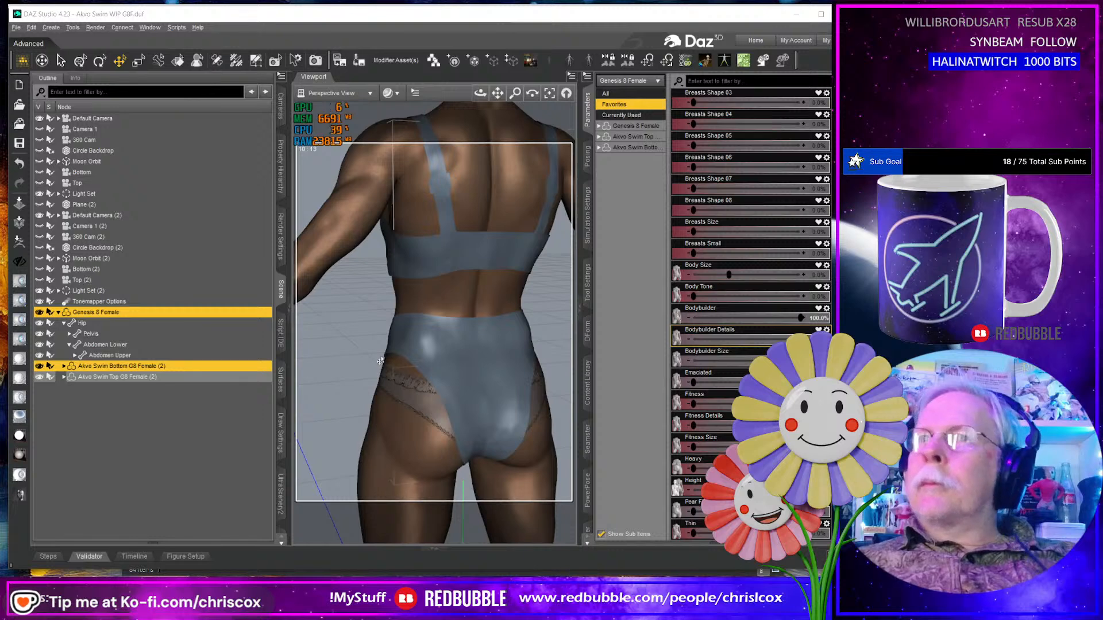
pyautogui.click(17, 242)
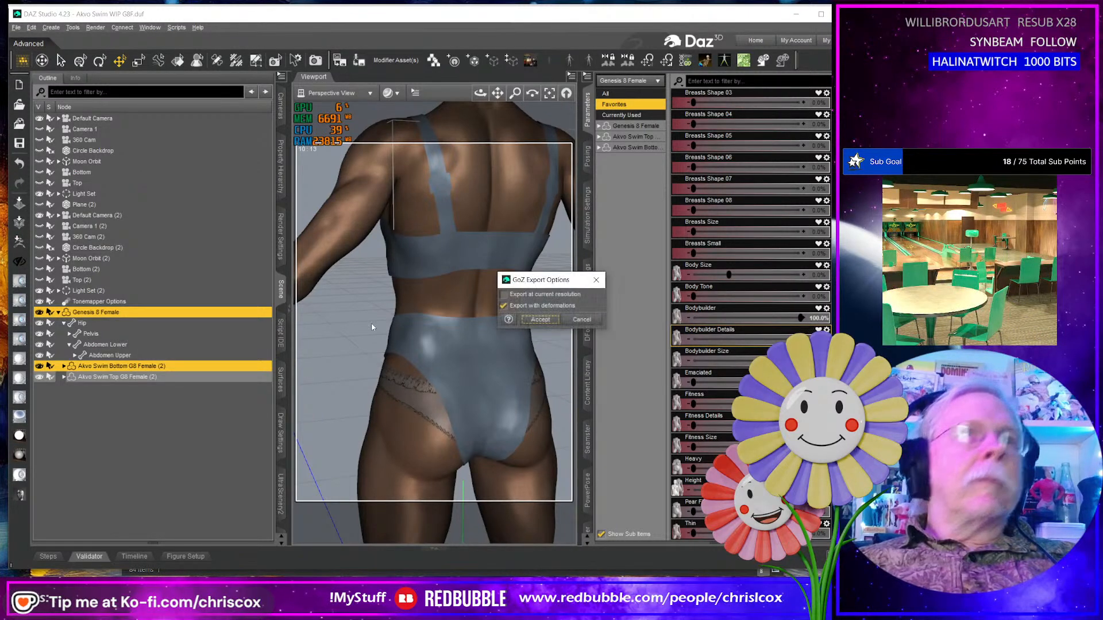
pyautogui.click(540, 319)
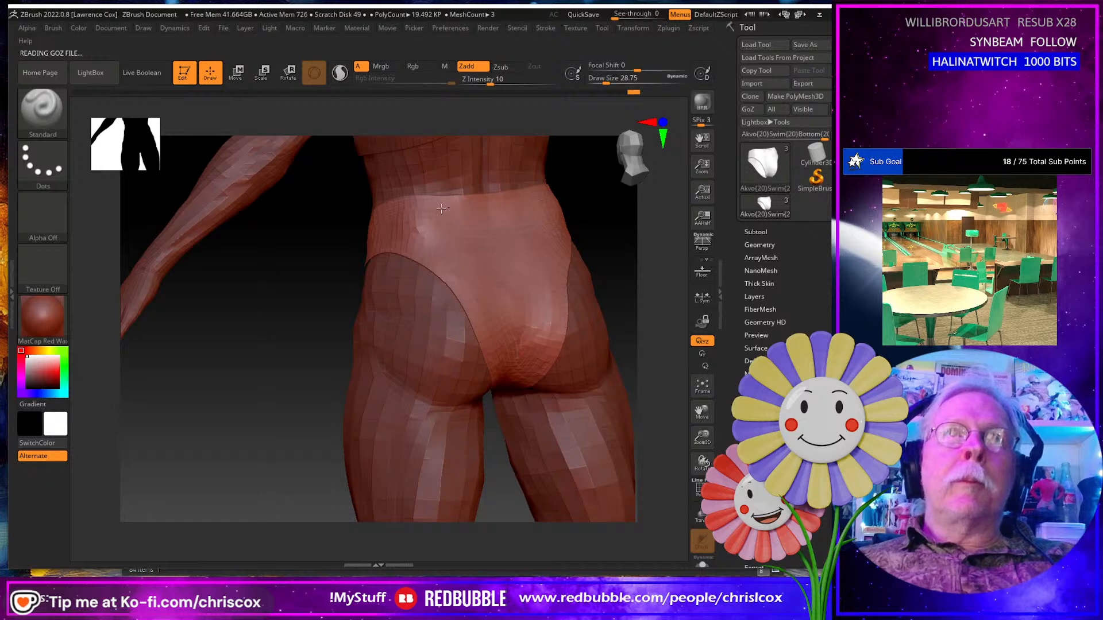
# Check the swim bottom's back and front on the Bodybuilder shape and return it through GoZ as the morph CTRLBodybuilder.
pyautogui.moveTo(493, 203); pyautogui.dragTo(352, 261, button='right')
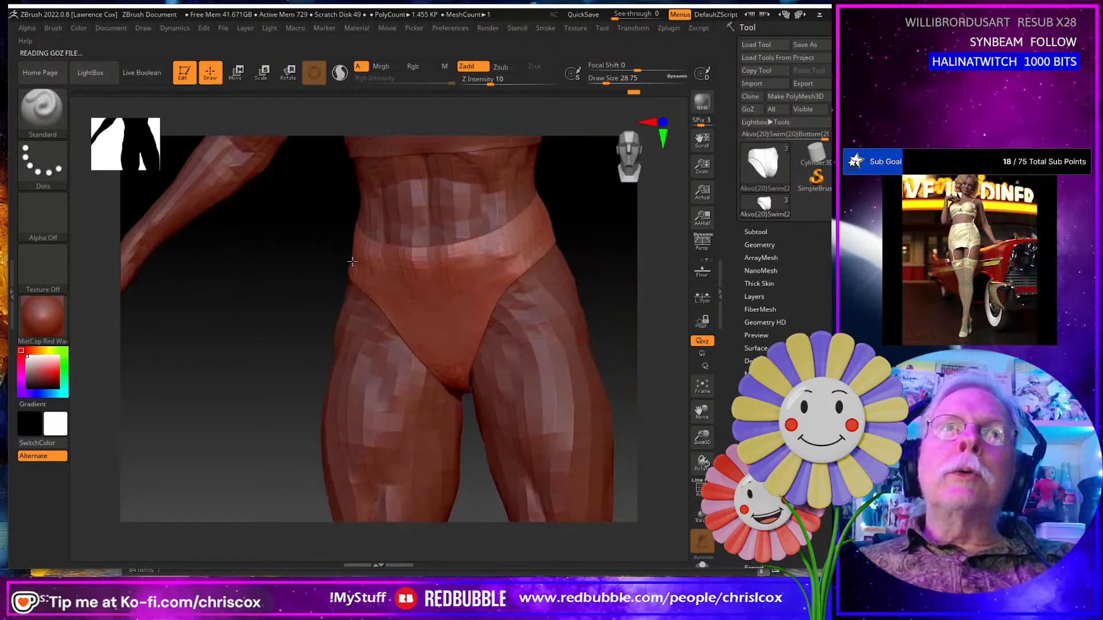
pyautogui.click(751, 110)
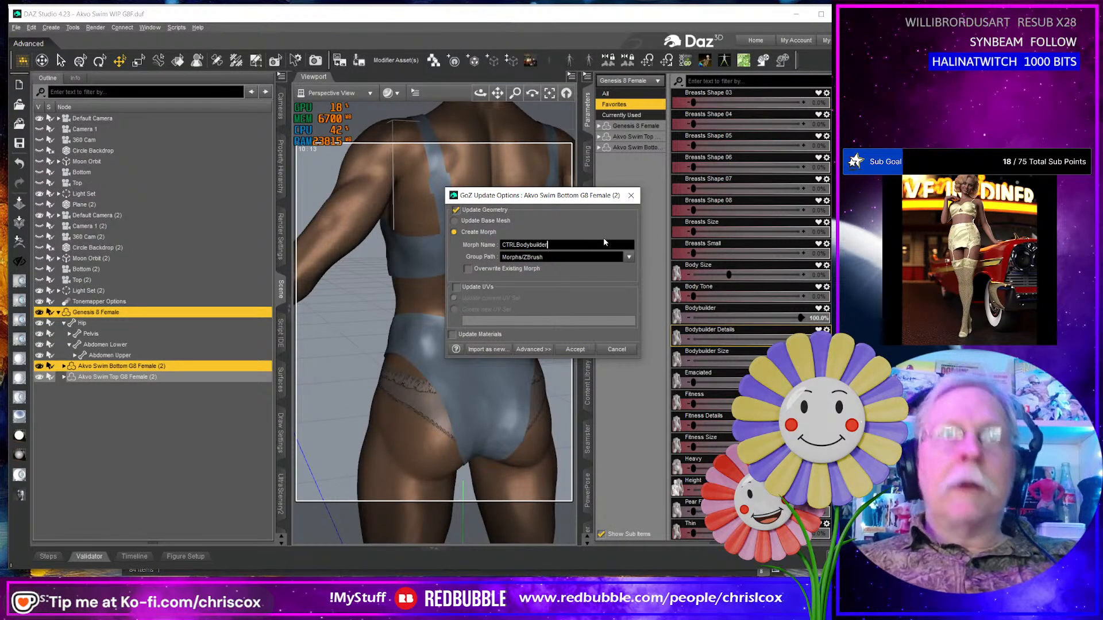
pyautogui.click(575, 349)
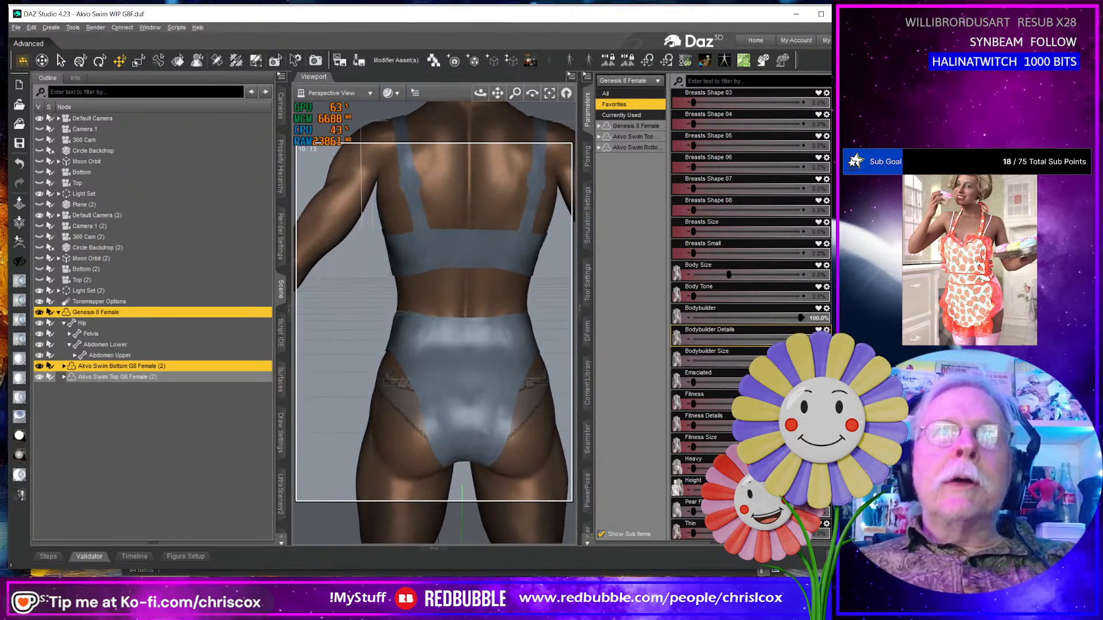
# Reset Bodybuilder to 0%, recheck the swim bottom from back and front at 100%, and undo the change.
pyautogui.click(821, 318)
pyautogui.press('Return')
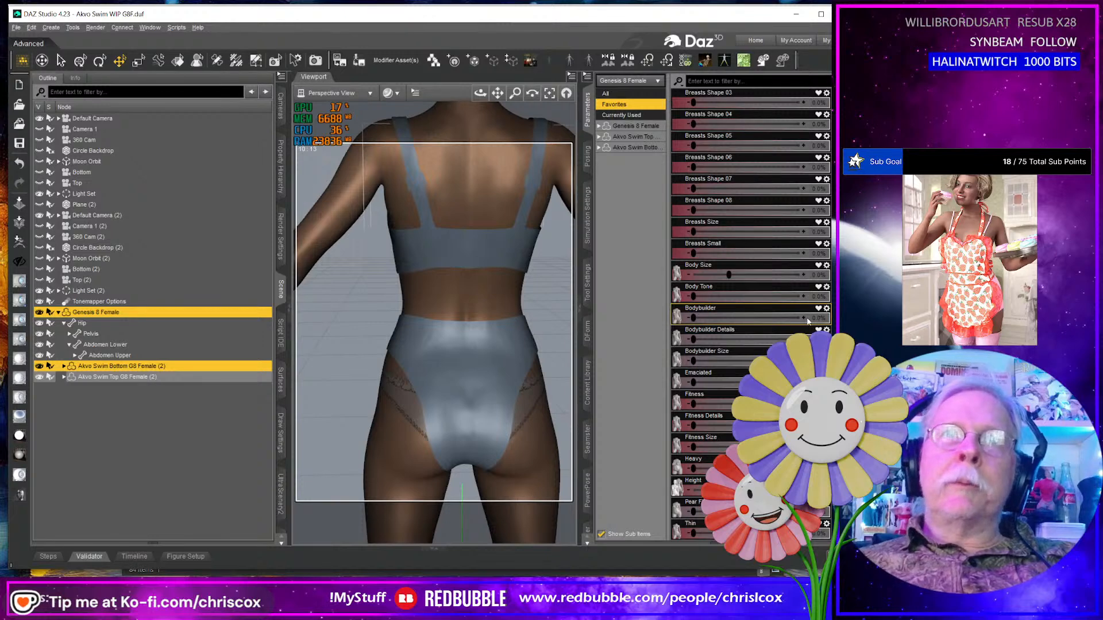
pyautogui.moveTo(692, 318); pyautogui.dragTo(803, 318)
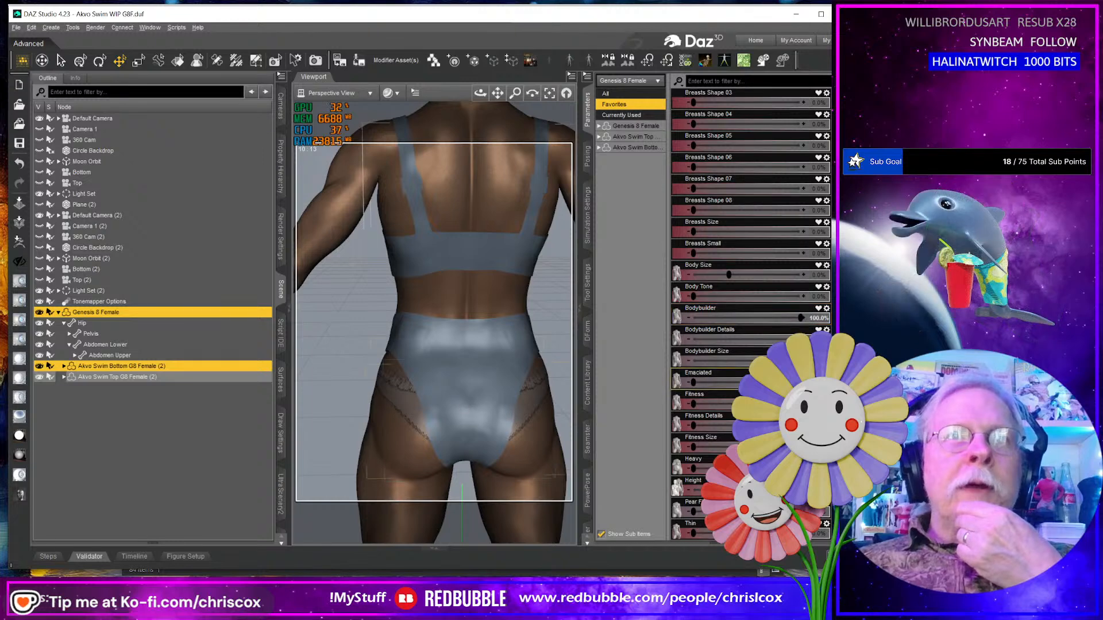
pyautogui.moveTo(396, 391); pyautogui.dragTo(613, 334, button='middle')
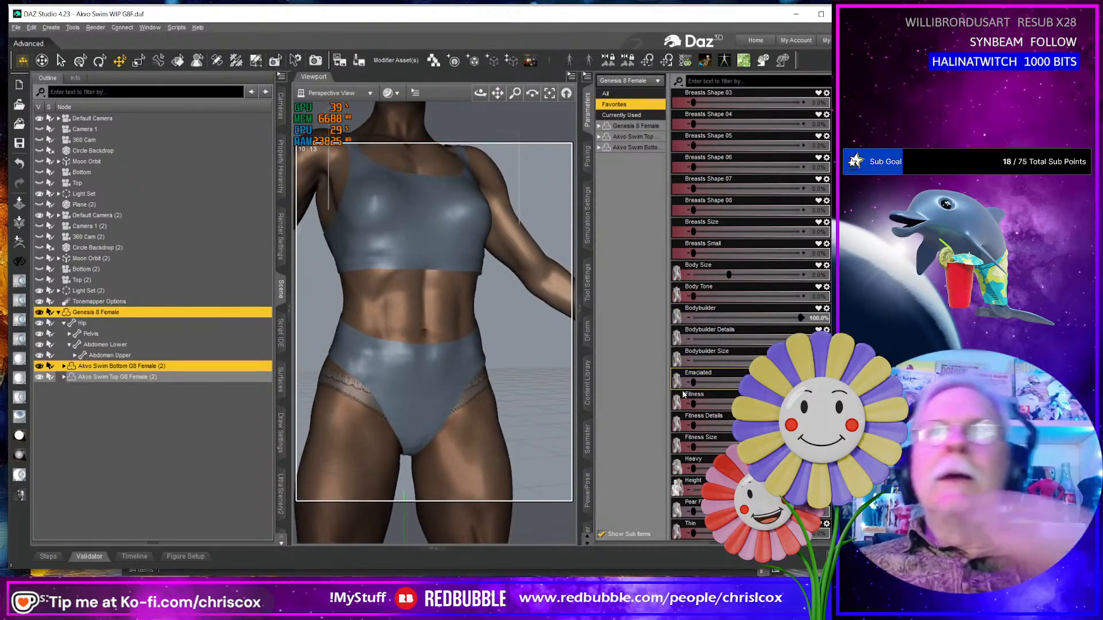
pyautogui.hotkey('ctrl', 'z')
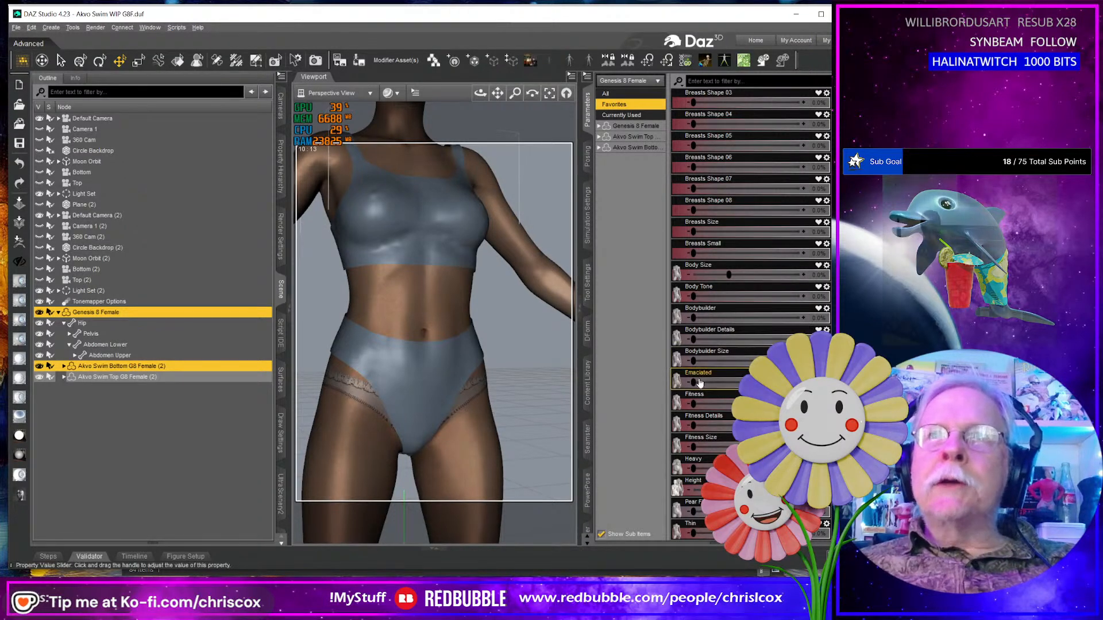
# Test the swim bottom from front and back with the Emaciated shape raised, undoing the change each time.
pyautogui.moveTo(693, 382); pyautogui.dragTo(767, 383)
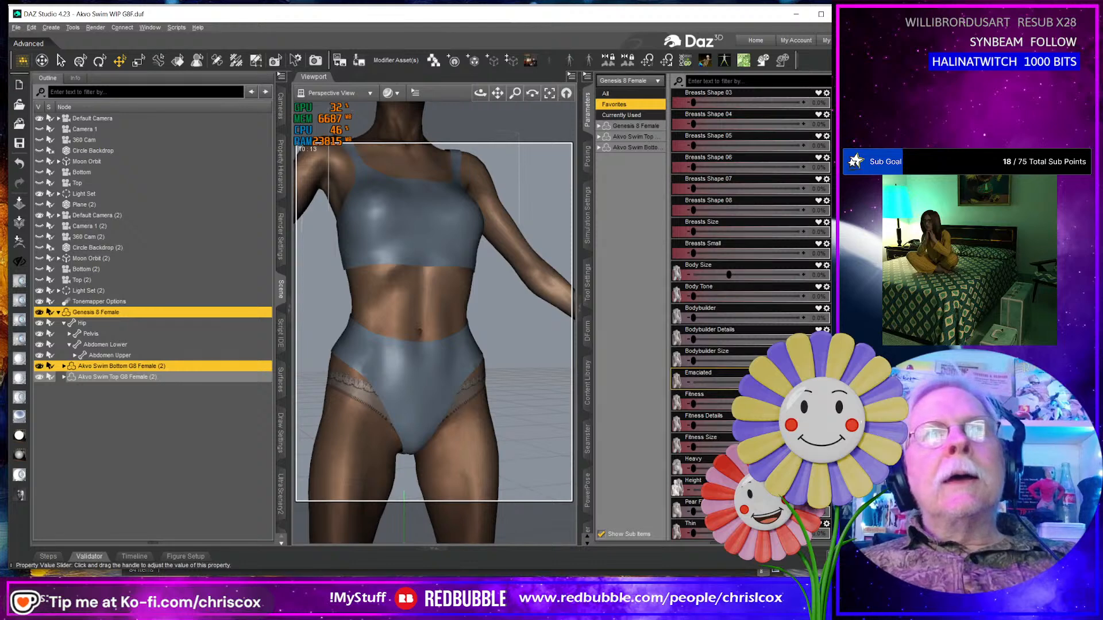
pyautogui.hotkey('ctrl', 'z')
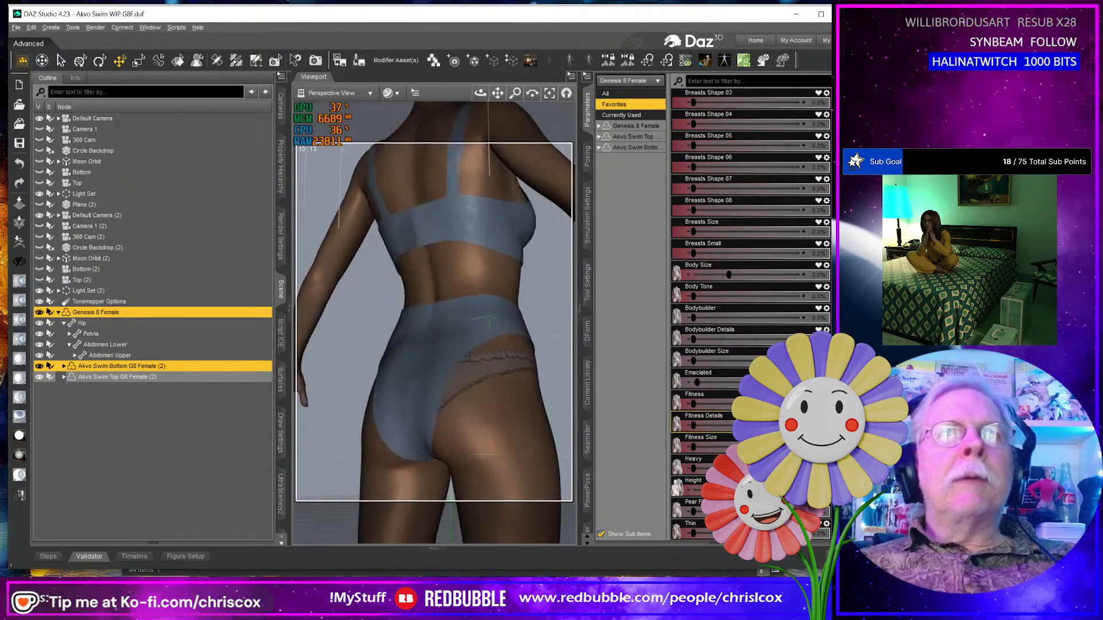
pyautogui.moveTo(356, 448); pyautogui.dragTo(402, 464, button='middle')
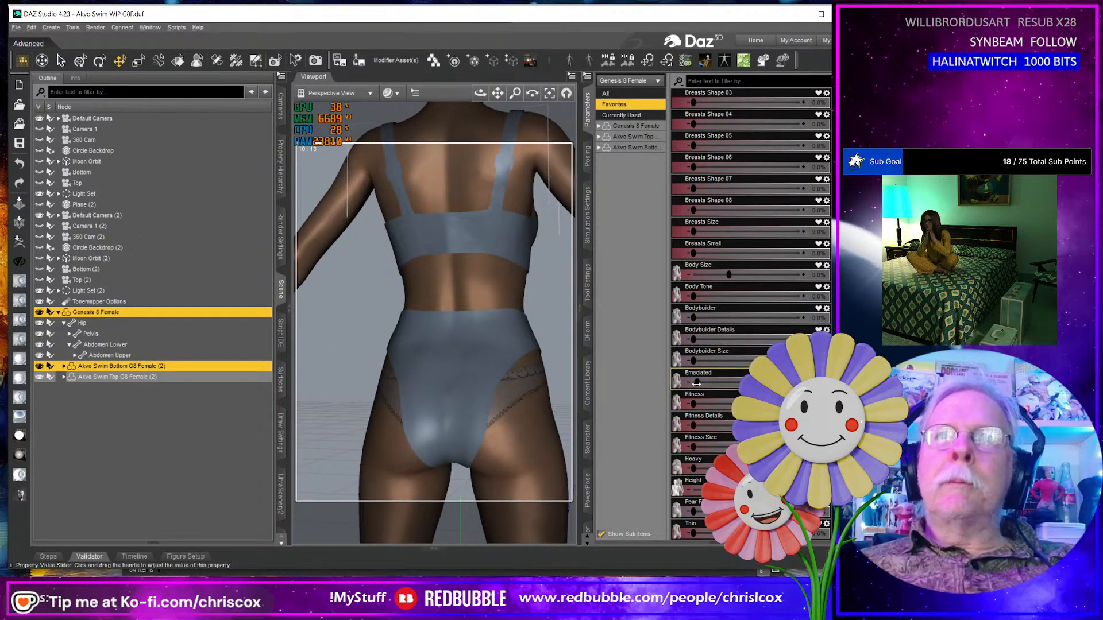
pyautogui.moveTo(697, 382); pyautogui.dragTo(764, 383)
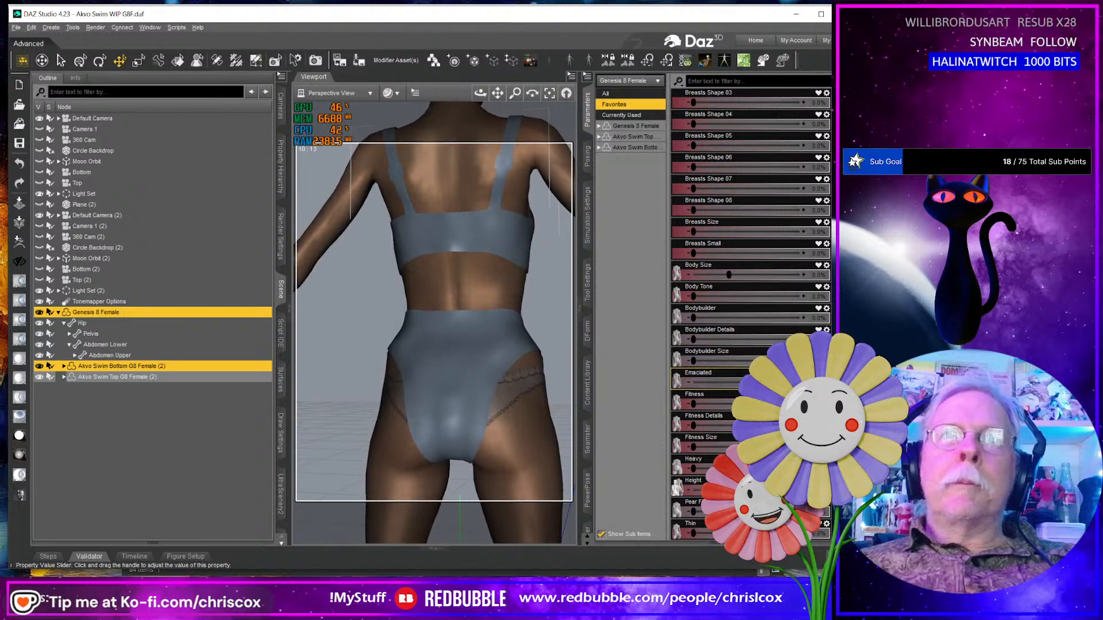
pyautogui.hotkey('ctrl', 'z')
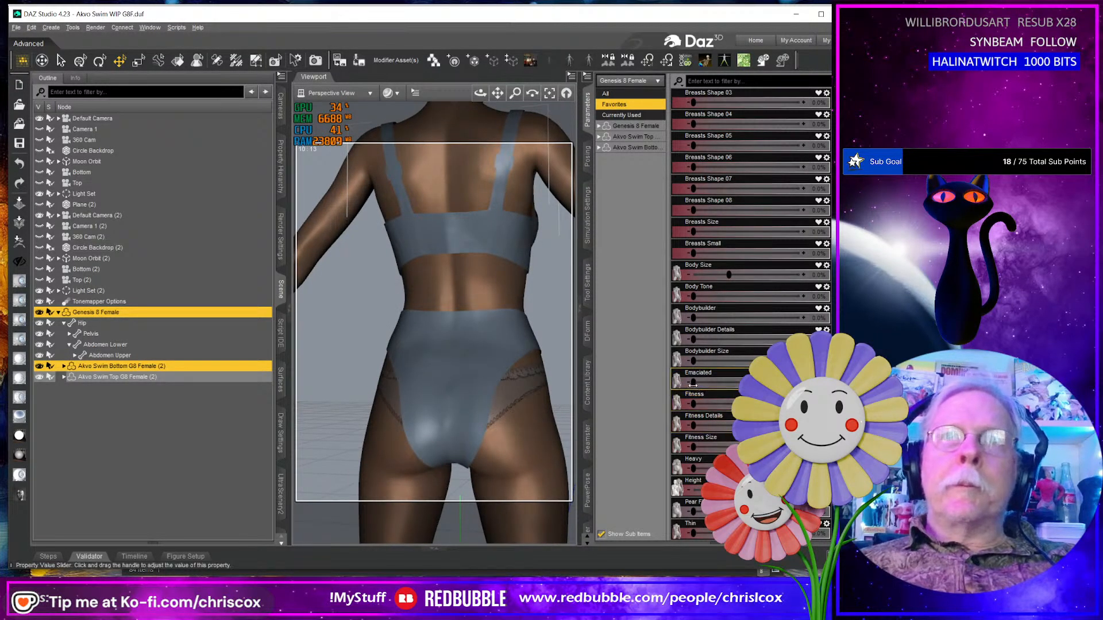
# Test the swim bottom from back and front with the Fitness Details shape, undoing the change each time.
pyautogui.click(694, 425)
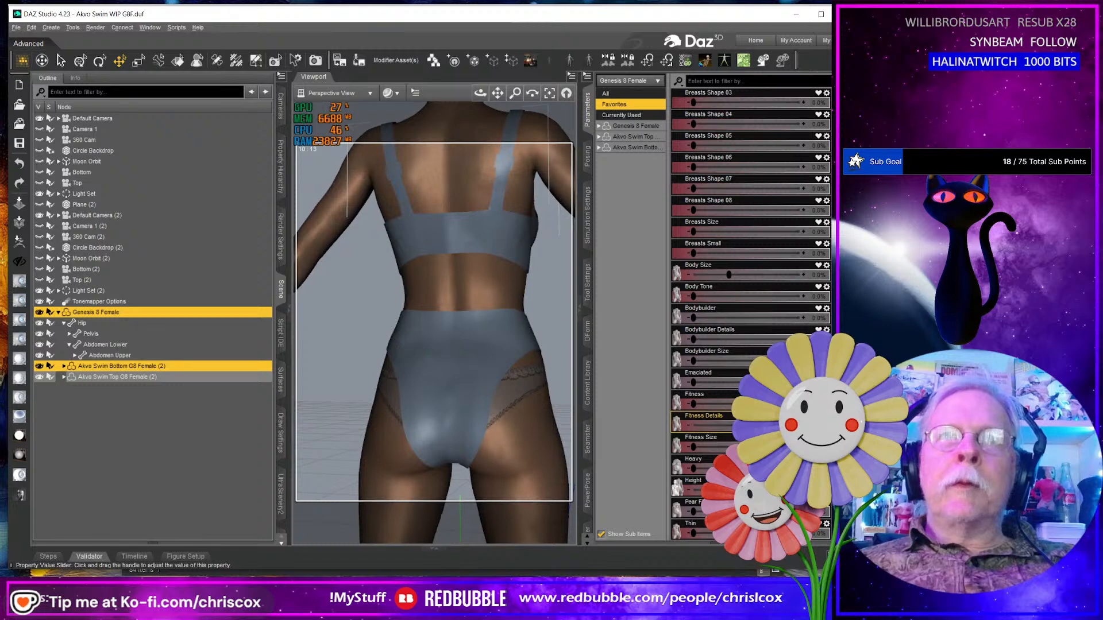
pyautogui.hotkey('ctrl', 'z')
pyautogui.moveTo(501, 434); pyautogui.dragTo(313, 438, button='middle')
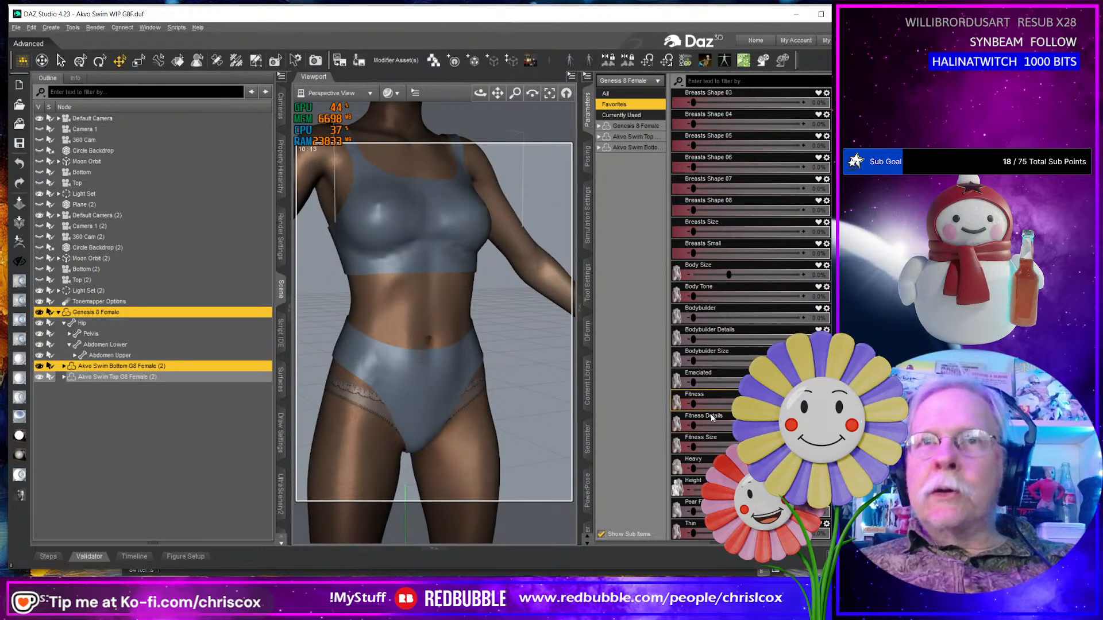
pyautogui.moveTo(695, 427); pyautogui.dragTo(801, 427)
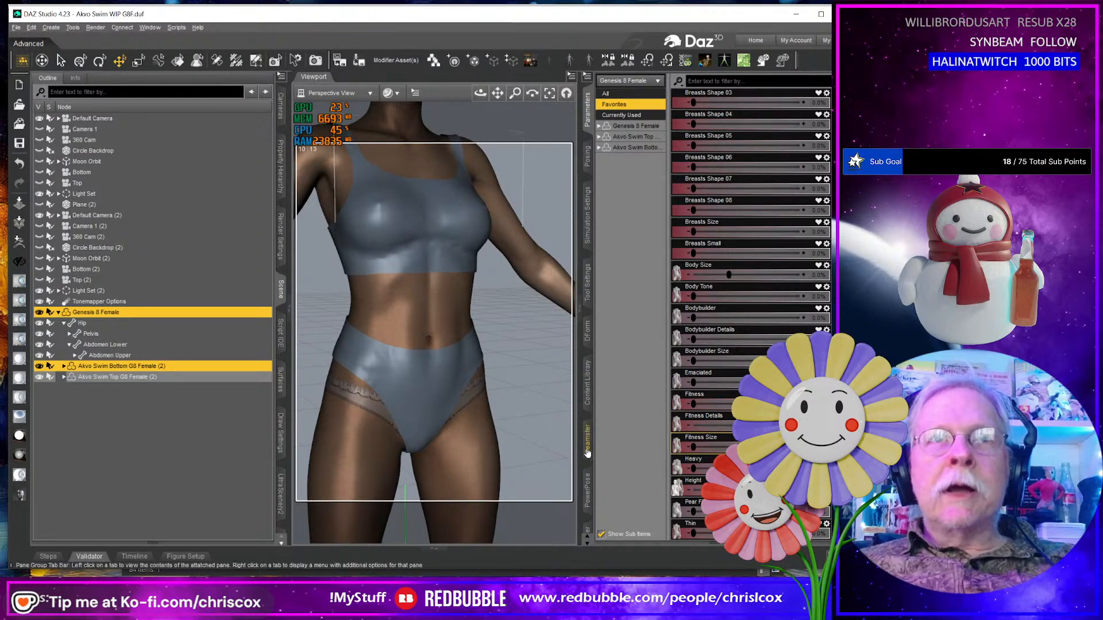
pyautogui.hotkey('ctrl', 'z')
# Test the swim bottom from front and back with the Fitness Size shape raised, undoing the change each time.
pyautogui.moveTo(695, 445); pyautogui.dragTo(795, 446)
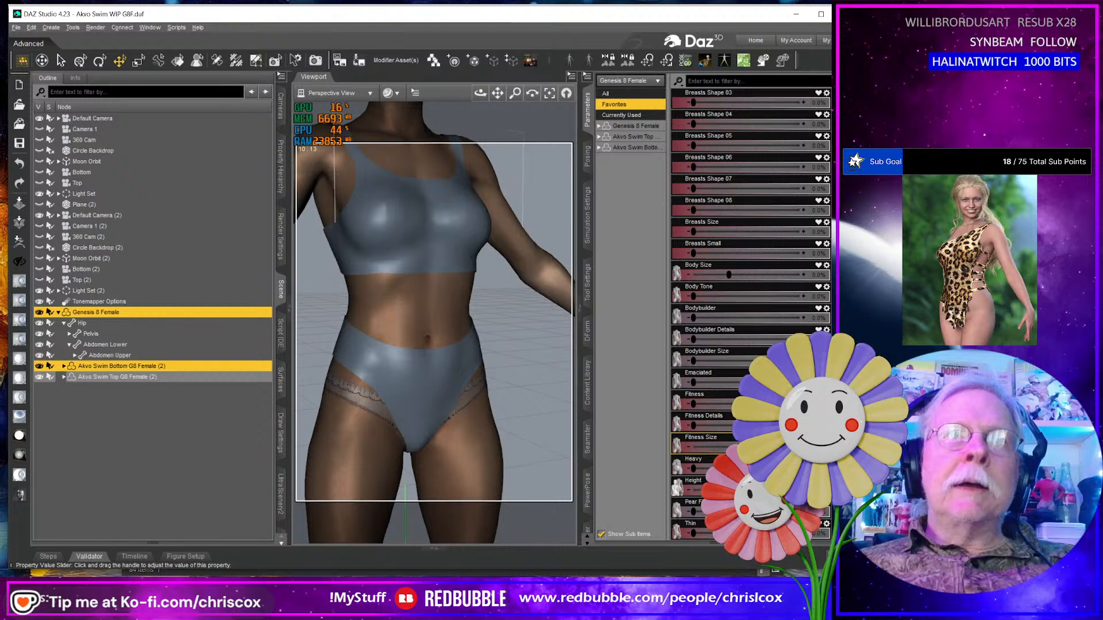
pyautogui.hotkey('ctrl', 'z')
pyautogui.moveTo(519, 459); pyautogui.dragTo(386, 466, button='right')
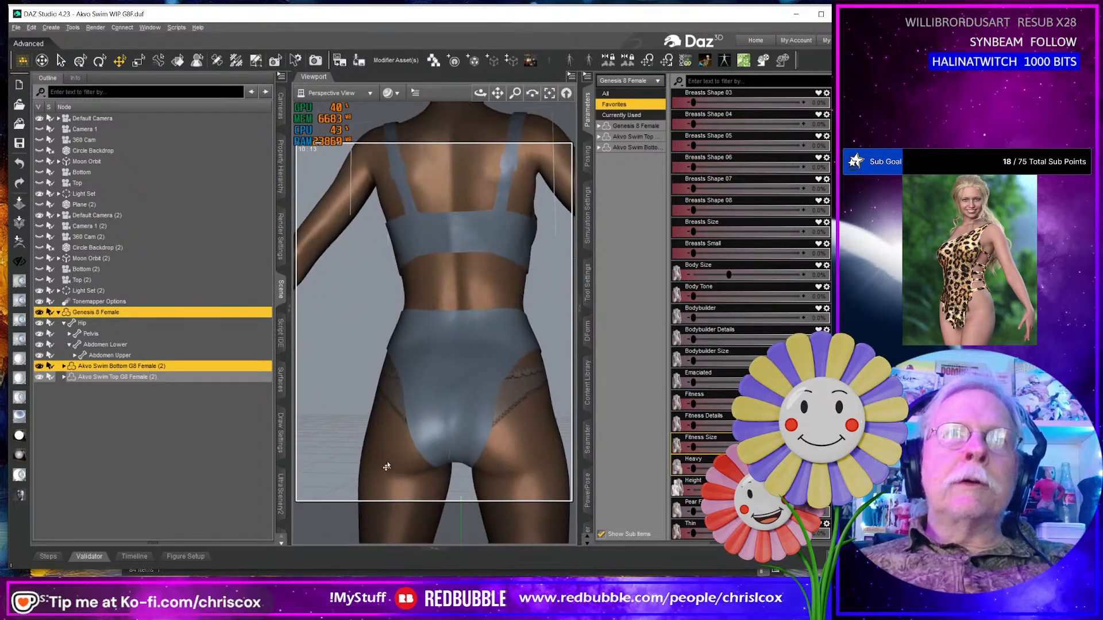
pyautogui.moveTo(694, 446); pyautogui.dragTo(784, 446)
pyautogui.hotkey('ctrl', 'z')
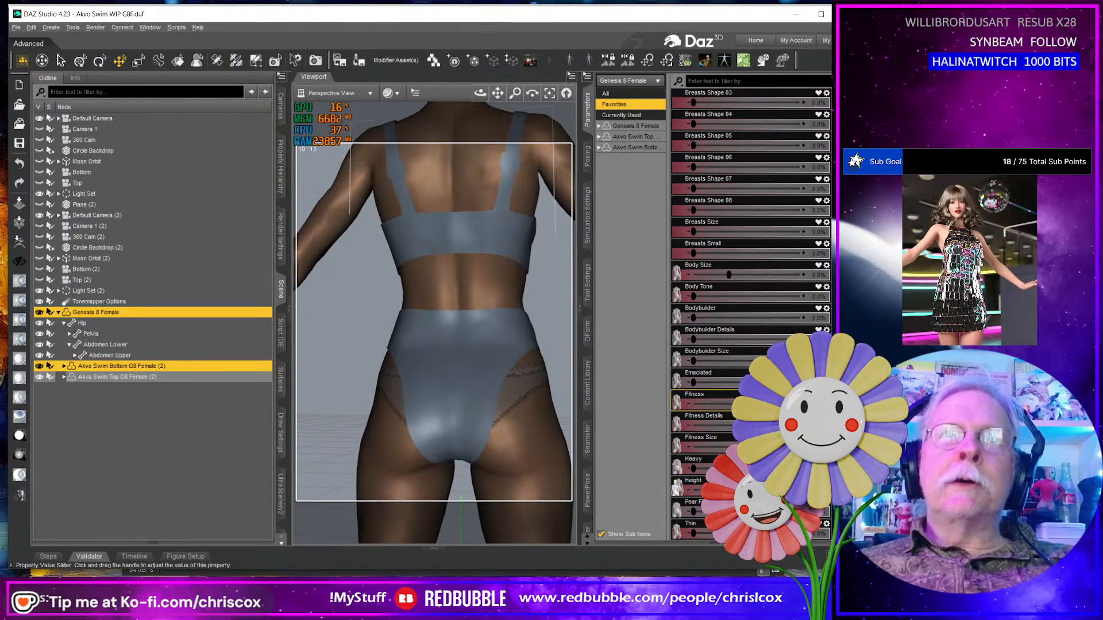
pyautogui.moveTo(520, 417); pyautogui.dragTo(316, 425, button='middle')
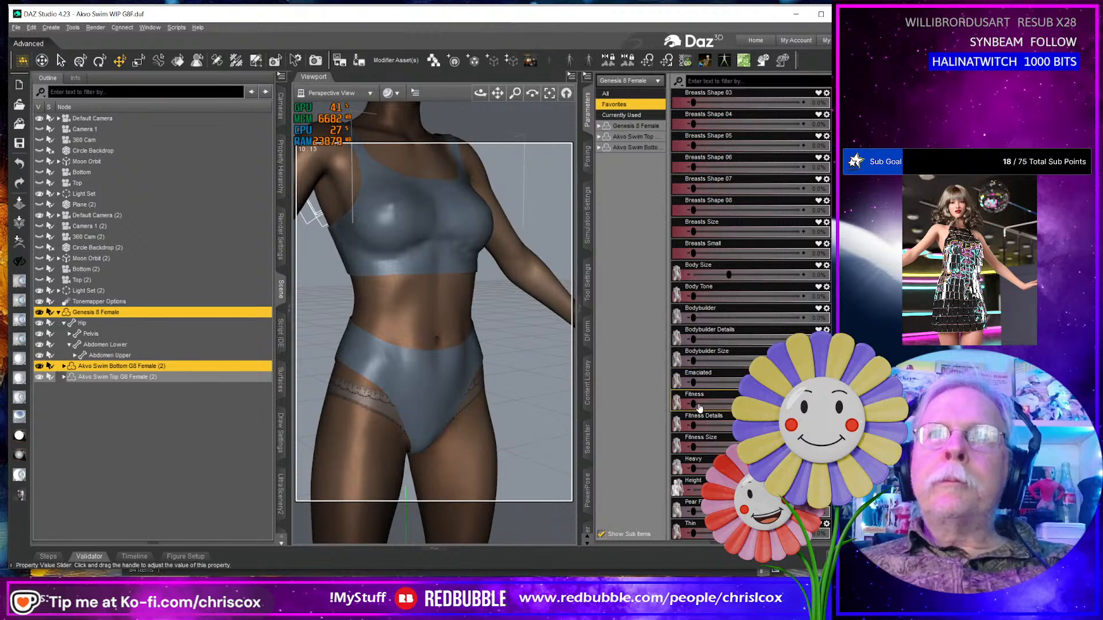
# Test the swim outfit with the Fitness shape raised, checking the swim bottom for poke-through.
pyautogui.moveTo(693, 404); pyautogui.dragTo(747, 403)
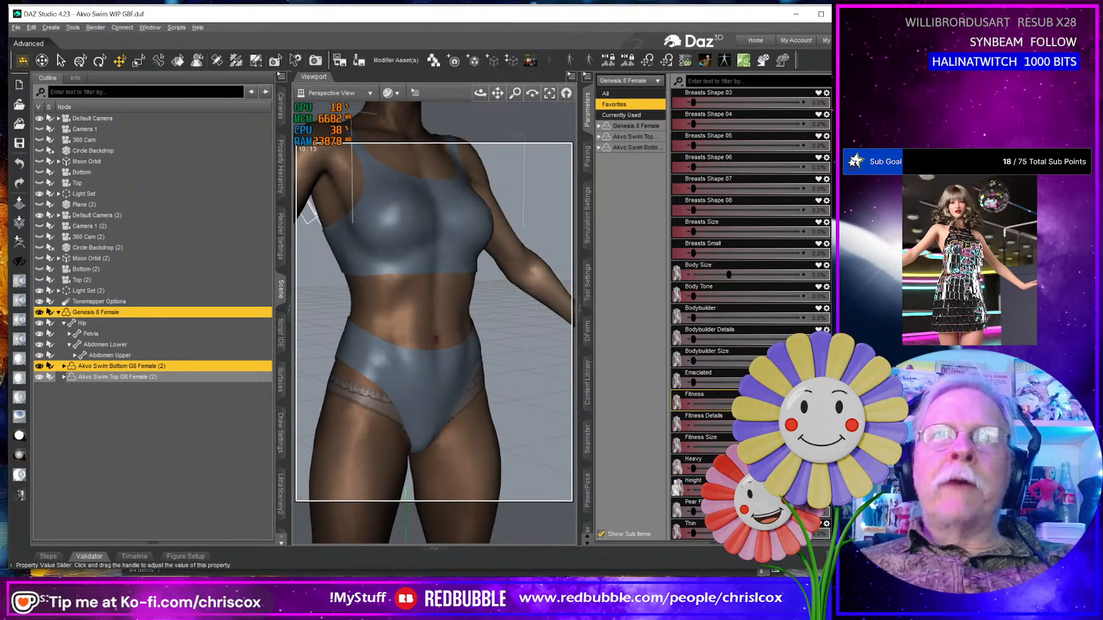
pyautogui.moveTo(532, 423); pyautogui.dragTo(555, 388, button='middle')
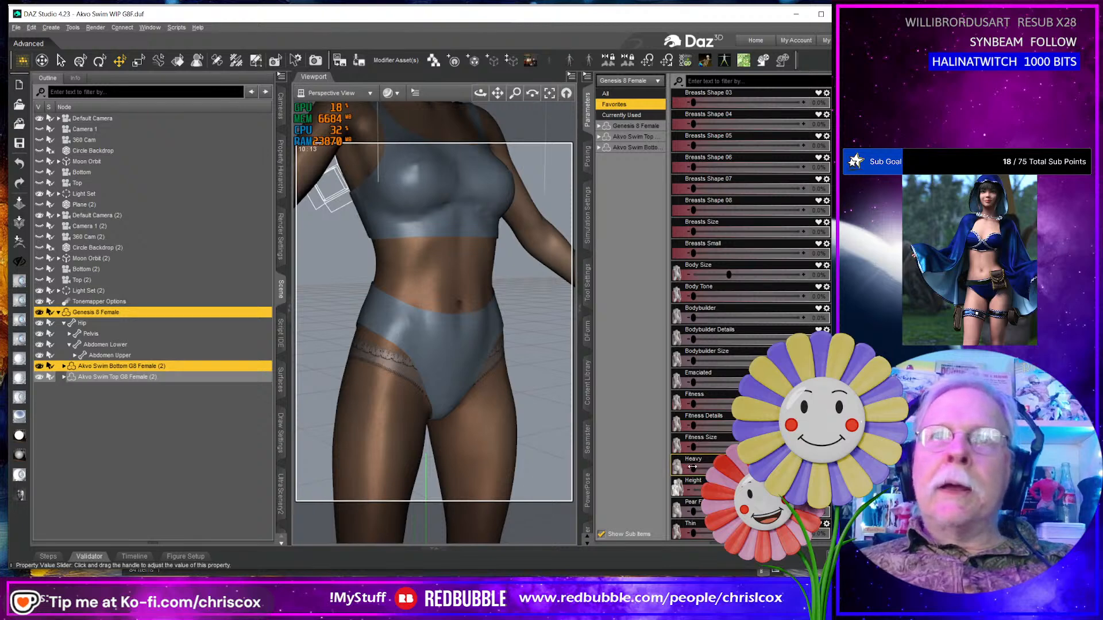
# Raise the Heavy shape on Genesis 8 Female and send the swim bottom with its deformations to ZBrush.
pyautogui.moveTo(693, 466); pyautogui.dragTo(764, 467)
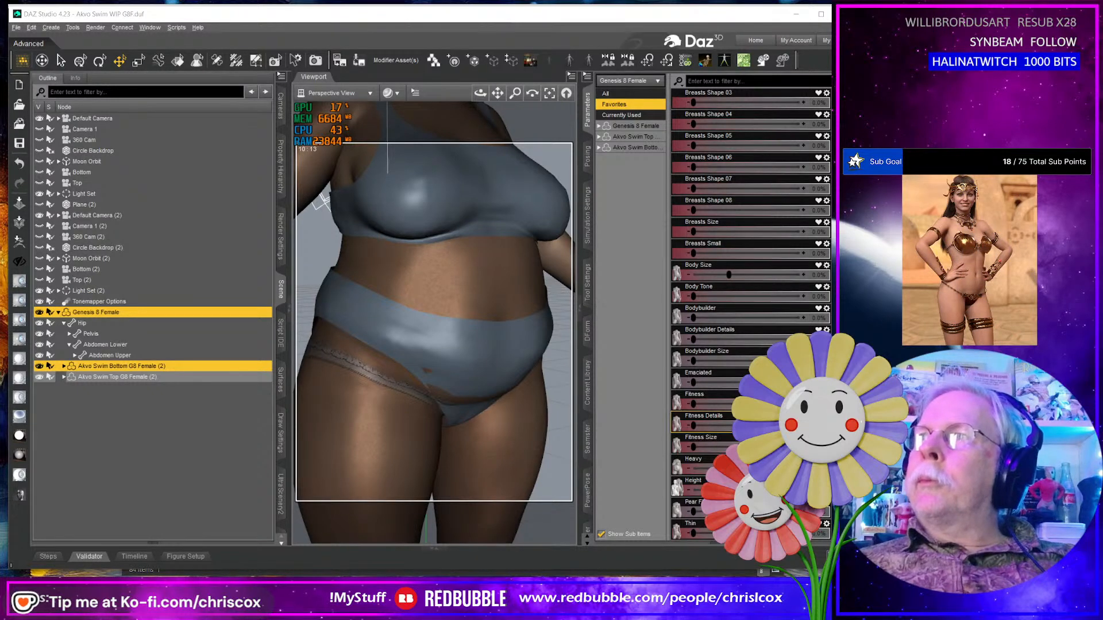
pyautogui.click(19, 243)
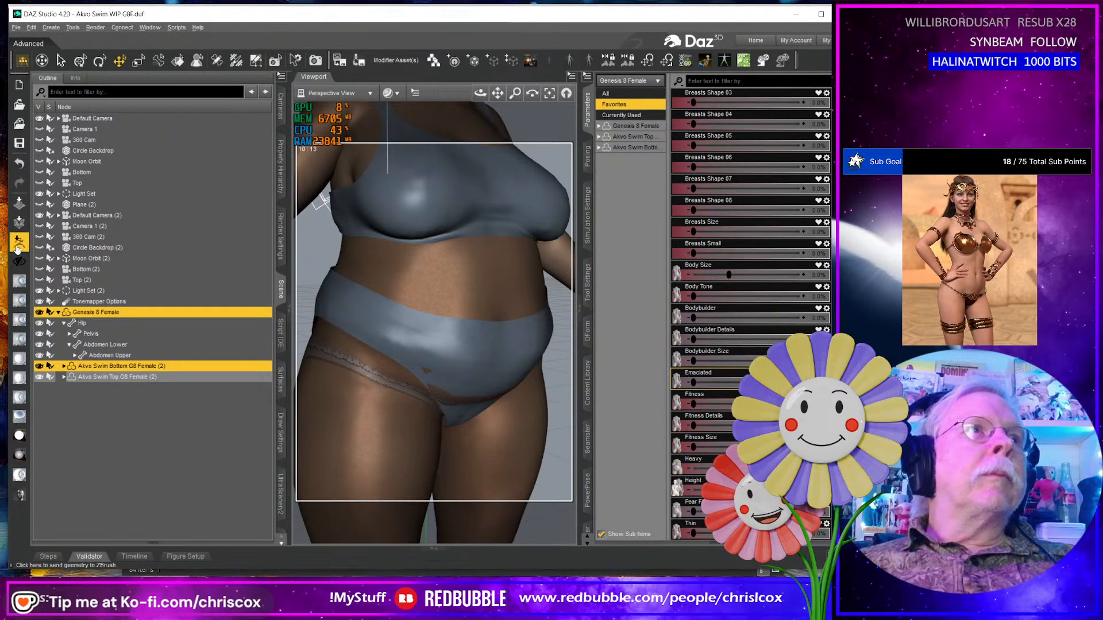
pyautogui.click(539, 319)
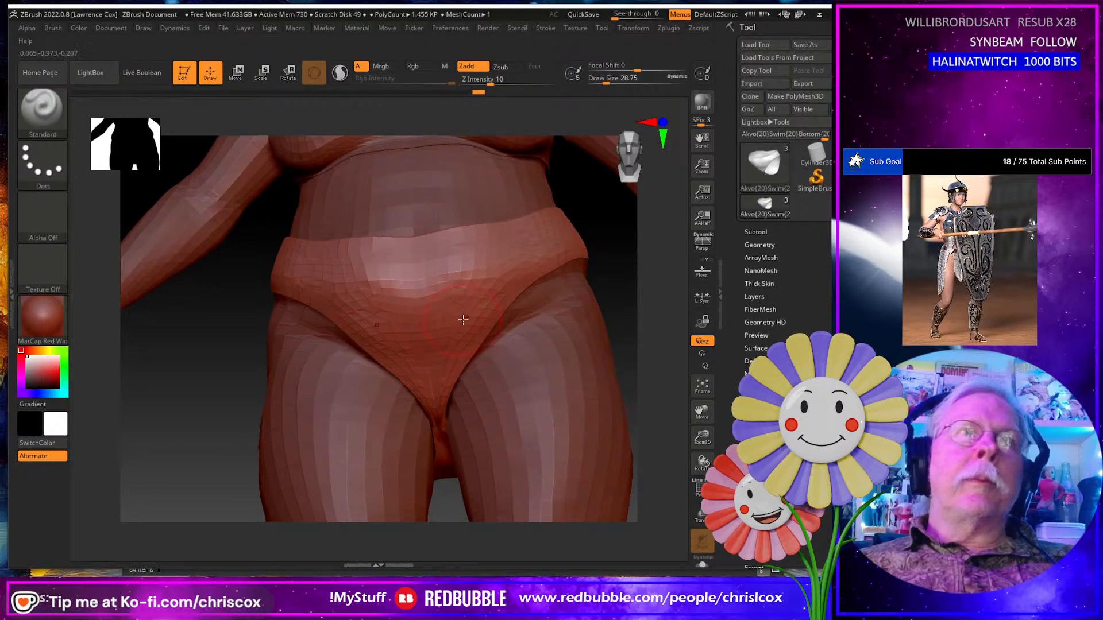
# Smooth away the body poke-through on the rear waist area of the swim bottom and recheck the front.
pyautogui.moveTo(462, 319)
pyautogui.mouseDown(button='right')
pyautogui.moveTo(412, 340)
pyautogui.moveTo(448, 343)
pyautogui.moveTo(364, 353)
pyautogui.moveTo(415, 368)
pyautogui.moveTo(442, 345)
pyautogui.mouseUp(button='right')
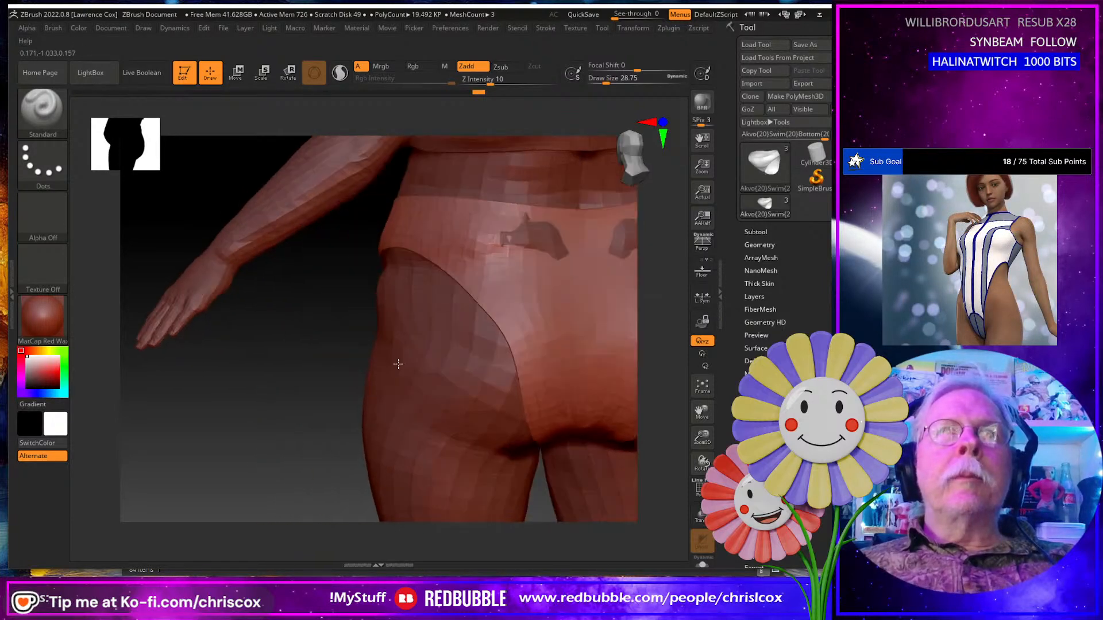
pyautogui.moveTo(561, 253); pyautogui.dragTo(515, 238)
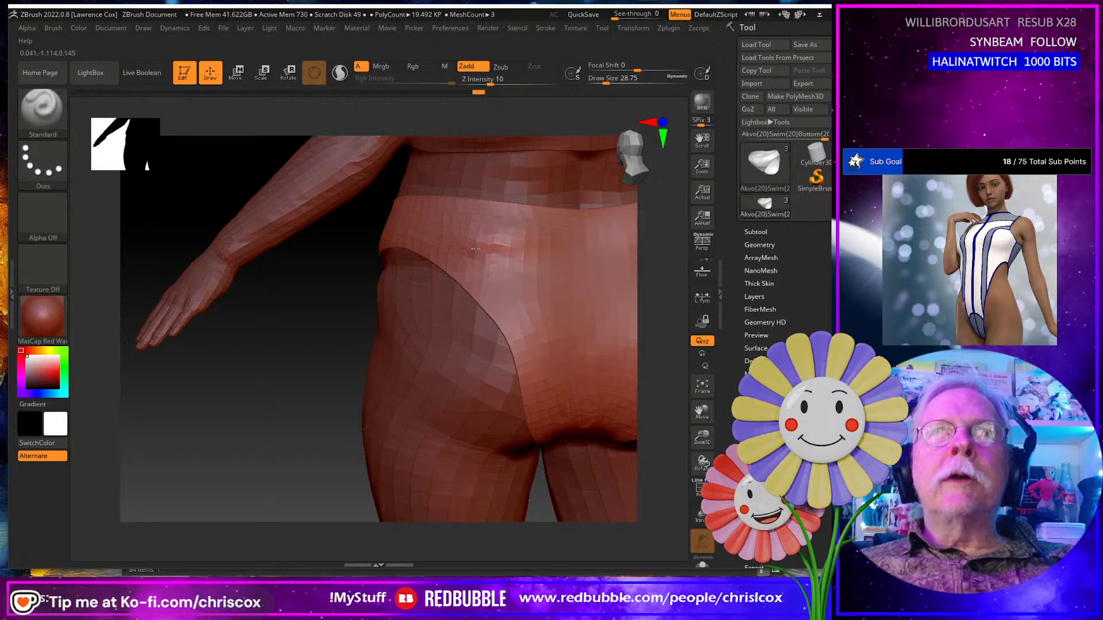
pyautogui.moveTo(502, 278); pyautogui.dragTo(555, 294, button='right')
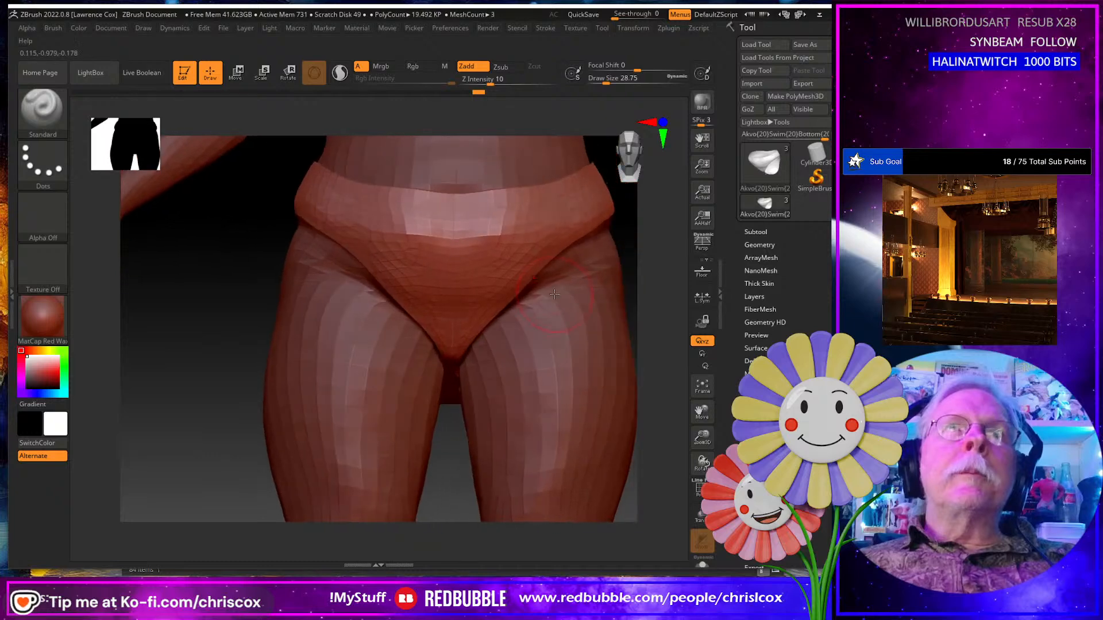
# Return the corrected swim bottom to DAZ Studio as a morph named FBMHeavy and undo the Heavy shape.
pyautogui.click(747, 109)
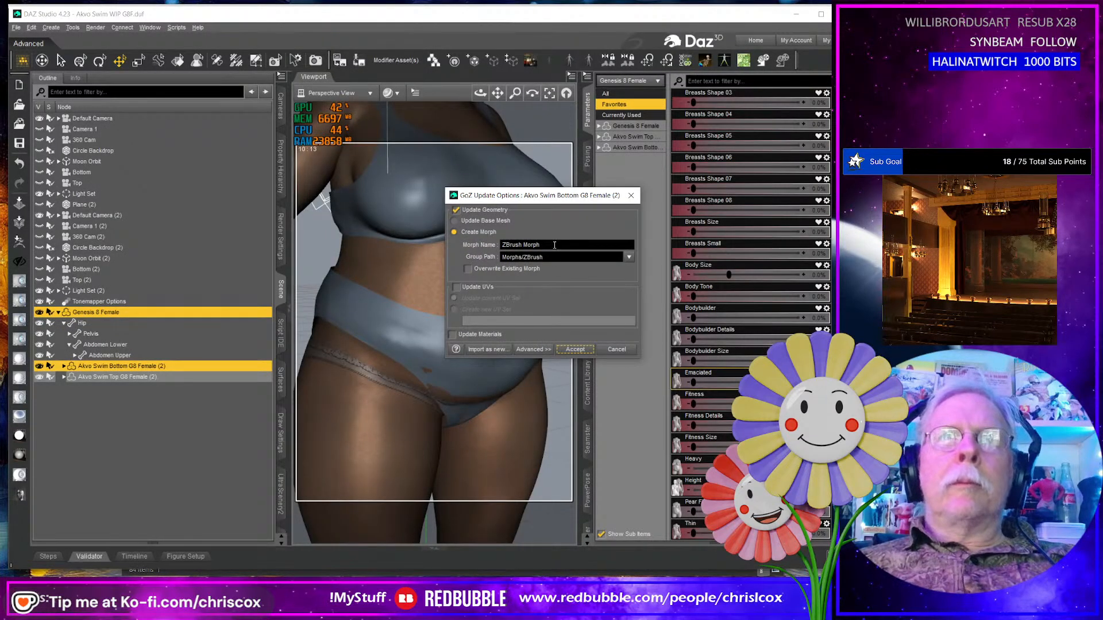
pyautogui.write('FBMHeavy')
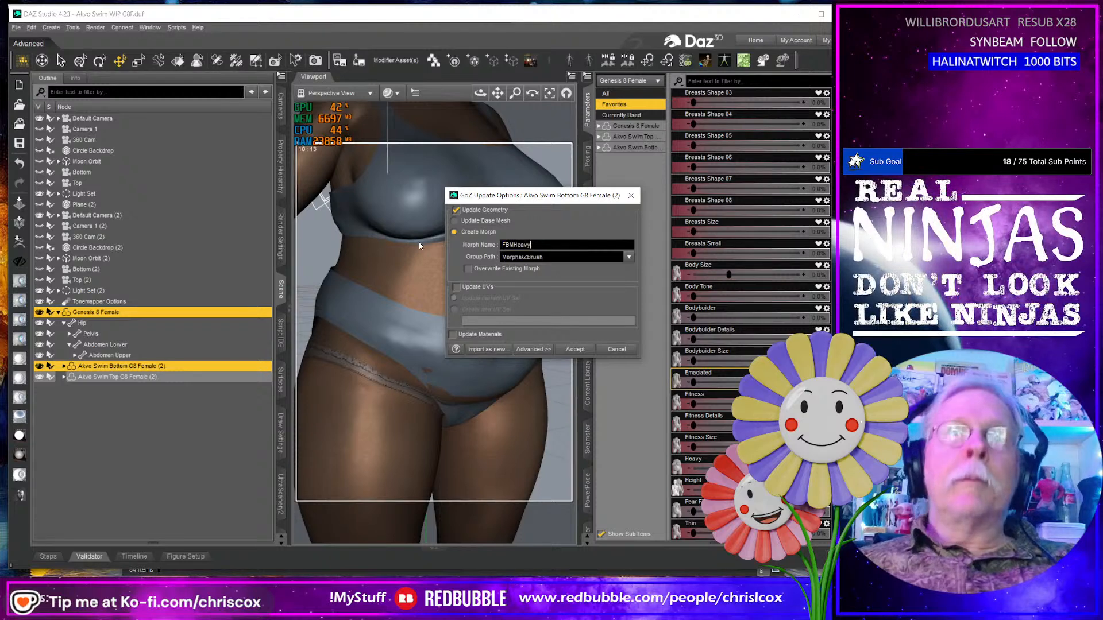
pyautogui.click(576, 349)
pyautogui.moveTo(496, 304); pyautogui.dragTo(495, 304, button='middle')
pyautogui.hotkey('ctrl', 'z')
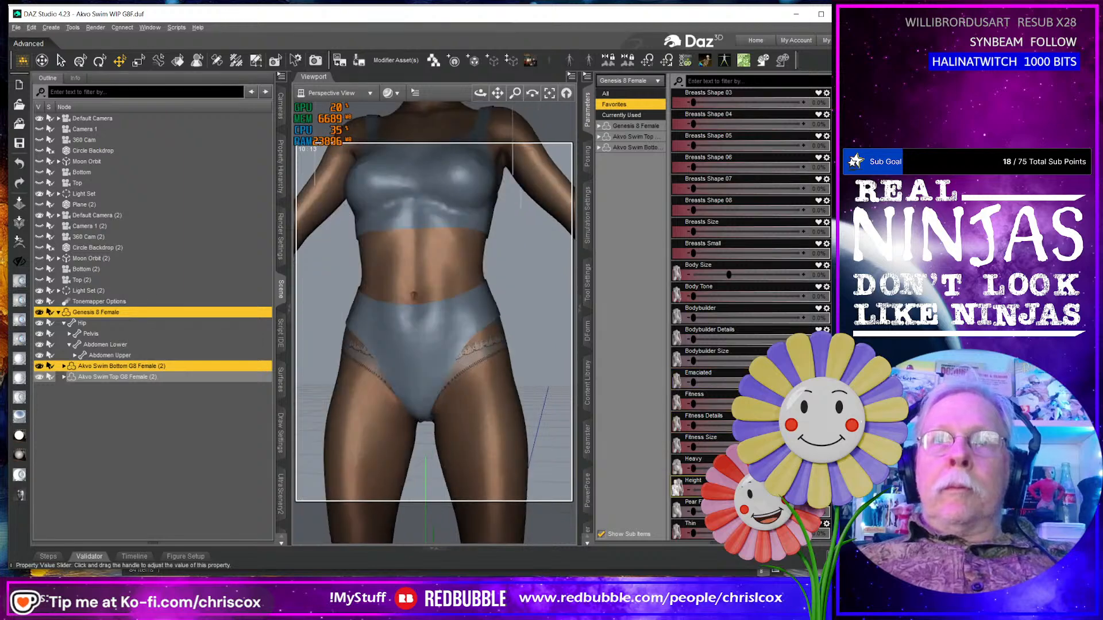
# Raise the Pear Figure shape and send the swim bottom with its deformations to ZBrush.
pyautogui.moveTo(694, 512); pyautogui.dragTo(799, 512)
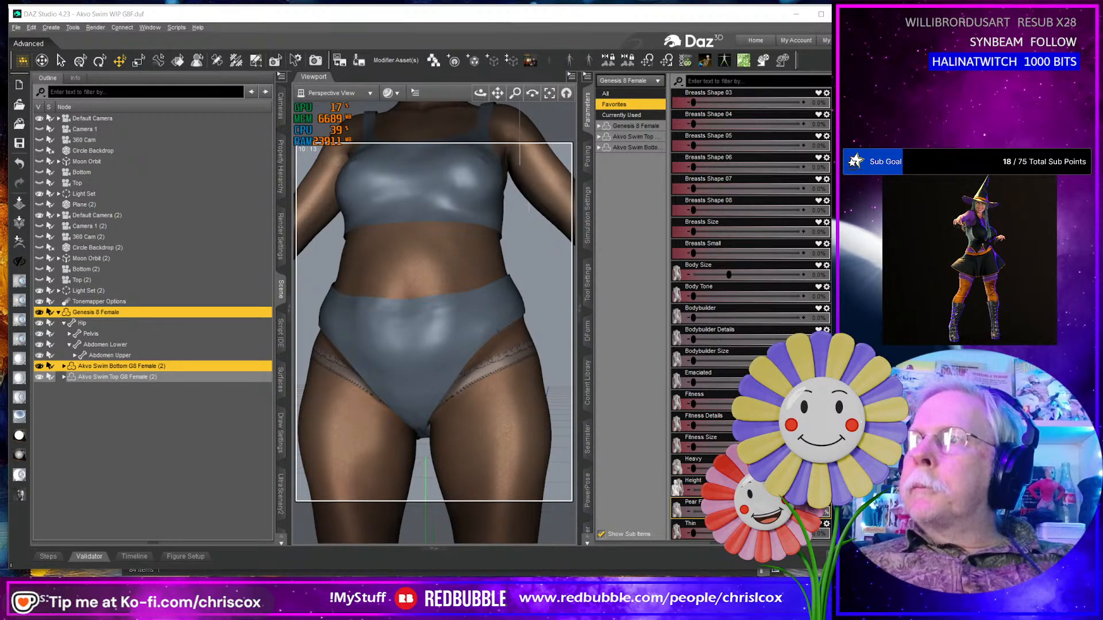
pyautogui.click(22, 245)
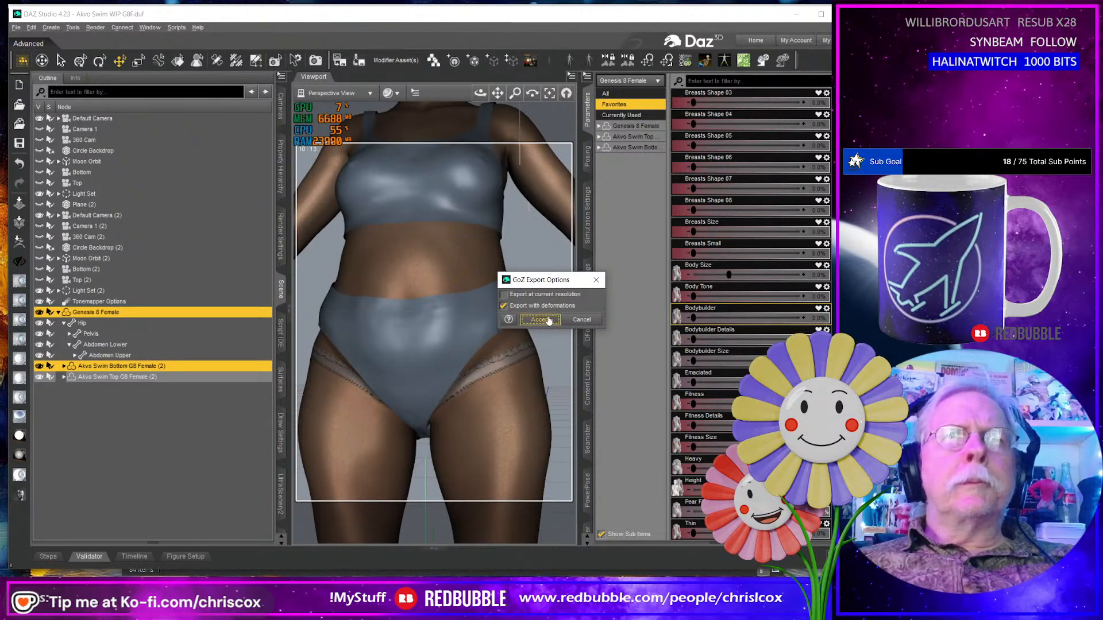
pyautogui.click(547, 320)
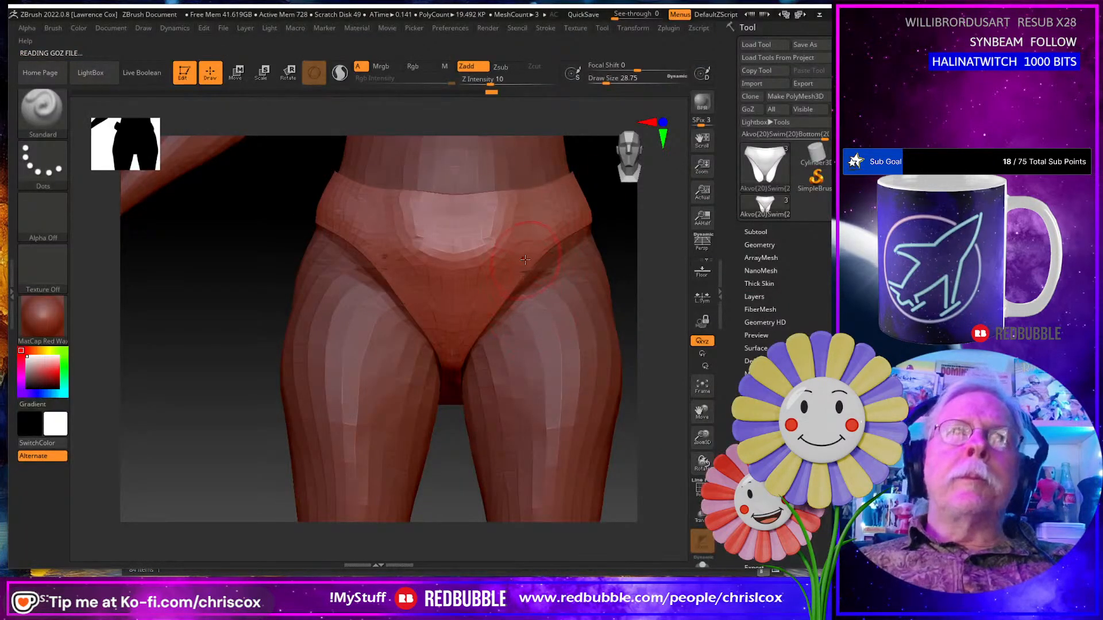
# Clean up the poke-through spots on the front and back of the swim bottom for the Pear Figure shape.
pyautogui.moveTo(554, 241); pyautogui.dragTo(363, 272, button='right')
pyautogui.moveTo(549, 304); pyautogui.dragTo(391, 325, button='right')
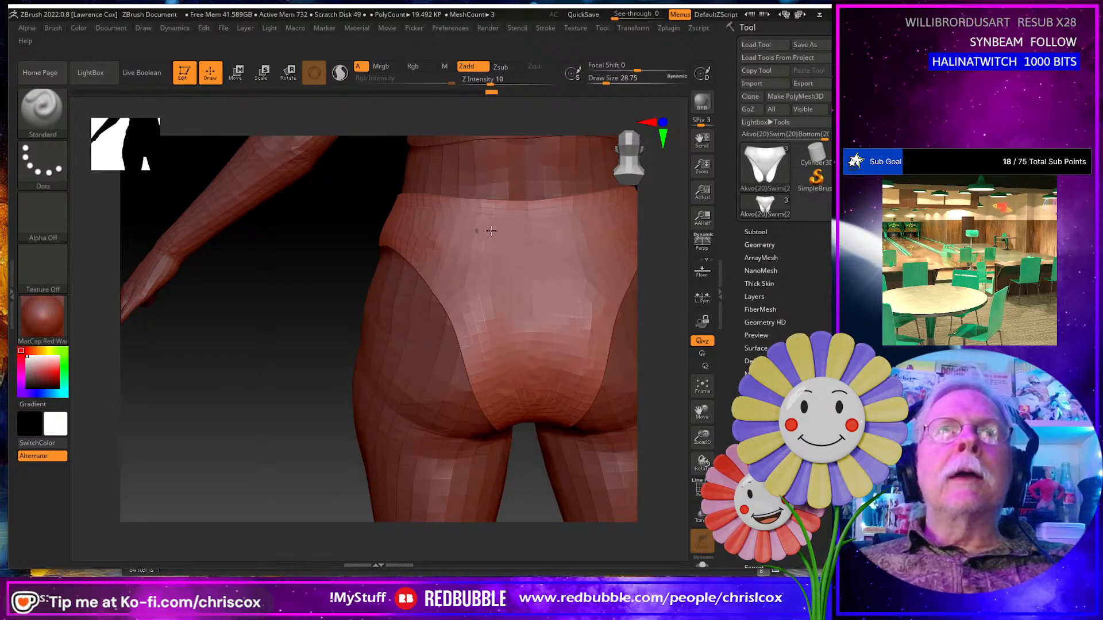
pyautogui.moveTo(506, 243)
pyautogui.mouseDown(button='right')
pyautogui.moveTo(495, 202)
pyautogui.moveTo(497, 294)
pyautogui.moveTo(524, 335)
pyautogui.moveTo(489, 371)
pyautogui.moveTo(400, 375)
pyautogui.moveTo(411, 371)
pyautogui.mouseUp(button='right')
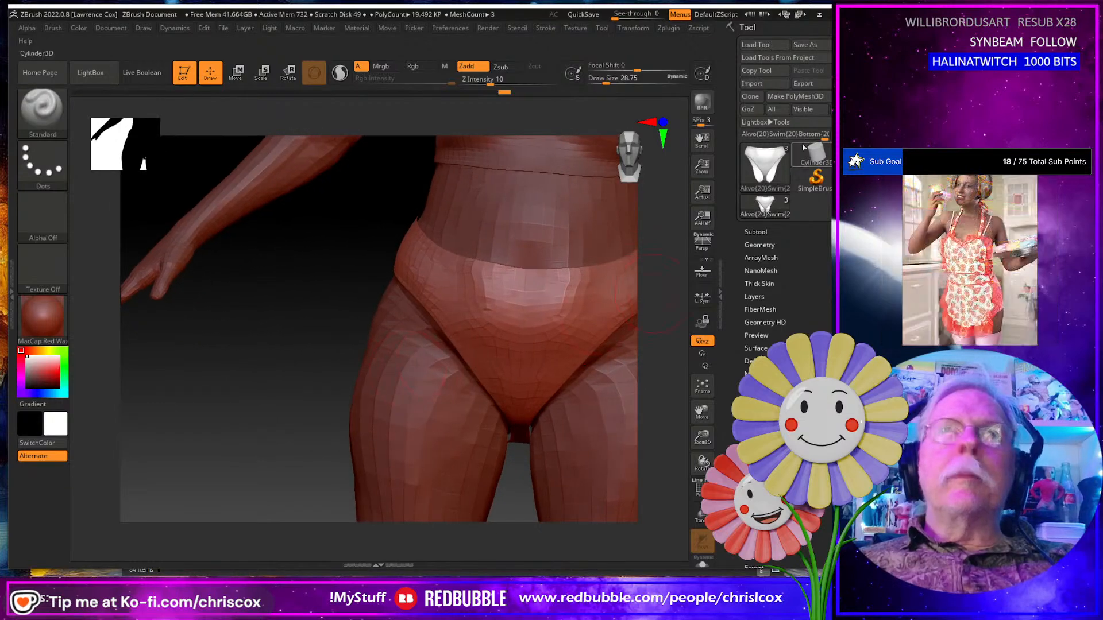
# Return the swim bottom to DAZ Studio as morph FBMPearFigure, overwriting the existing morph, and reset the Pear Figure shape.
pyautogui.click(749, 109)
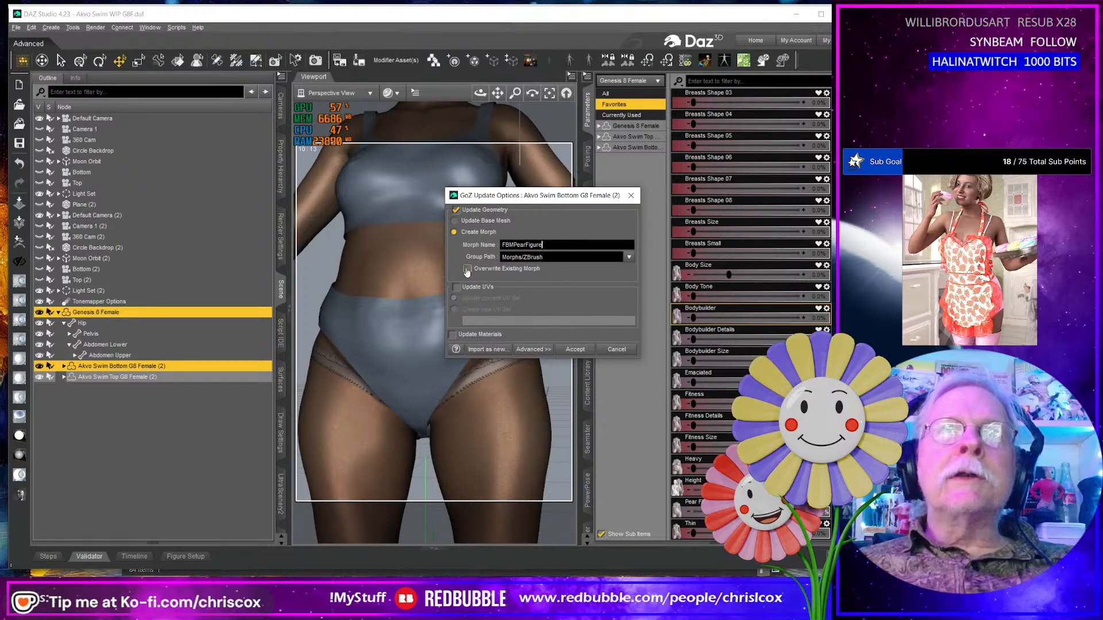
pyautogui.moveTo(538, 196); pyautogui.dragTo(613, 190)
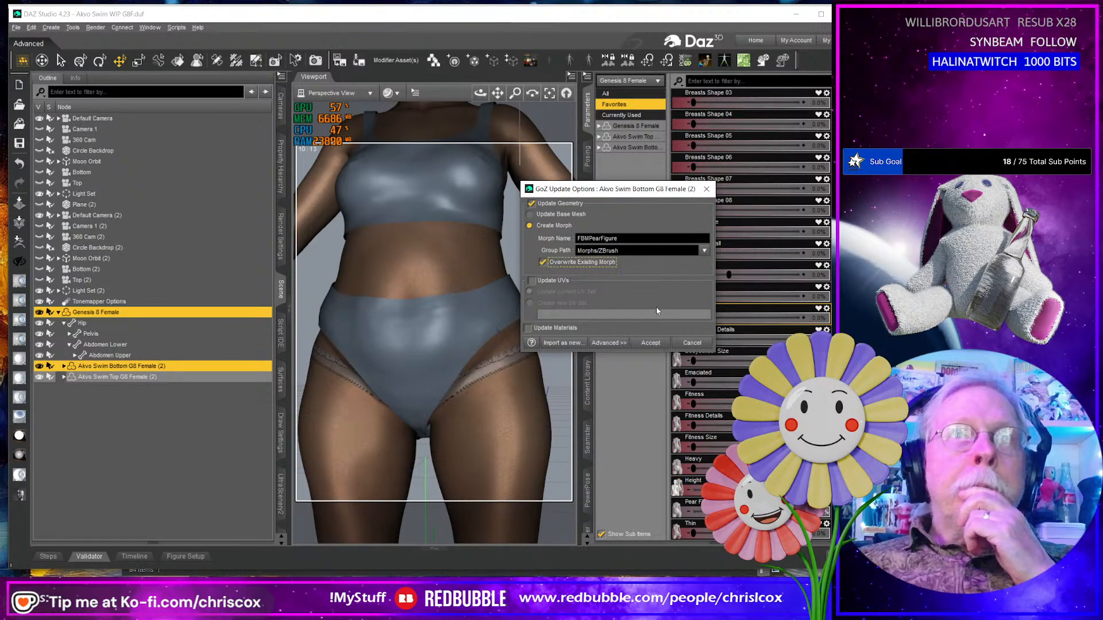
pyautogui.click(651, 343)
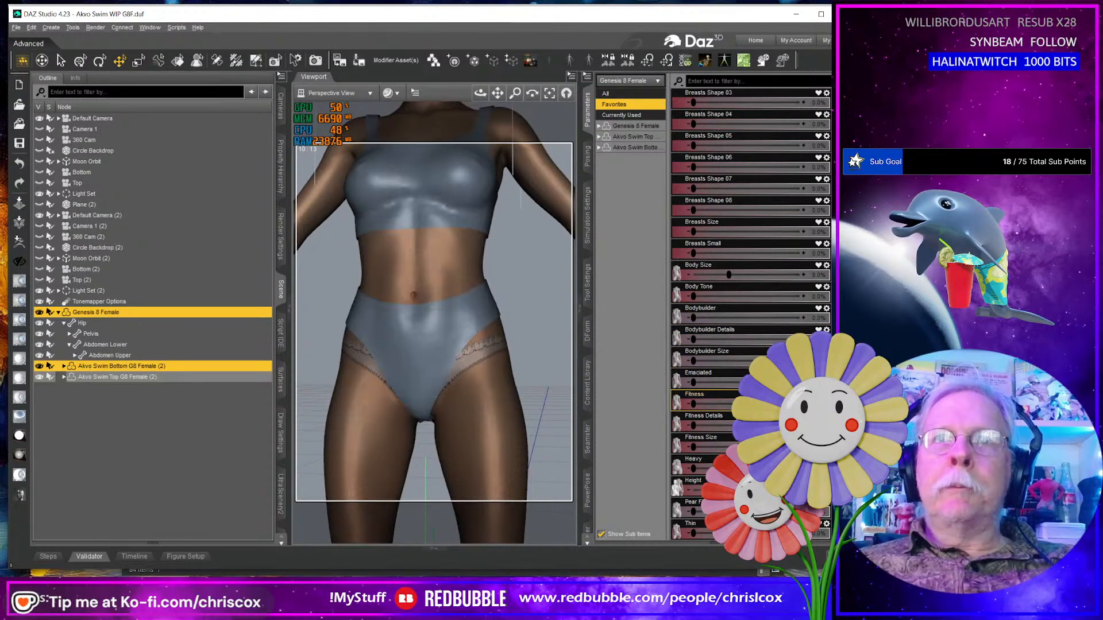
# Test the swim bottom from front and back with the Thin shape raised, undoing the change each time.
pyautogui.scroll(-3, 692, 334)
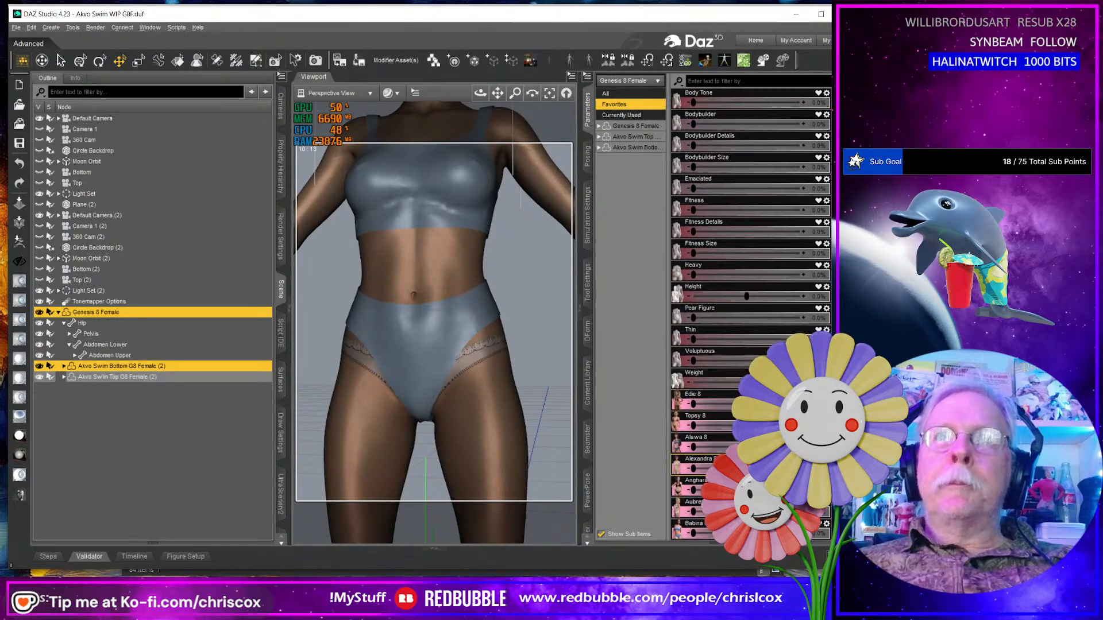
pyautogui.moveTo(693, 339); pyautogui.dragTo(799, 338)
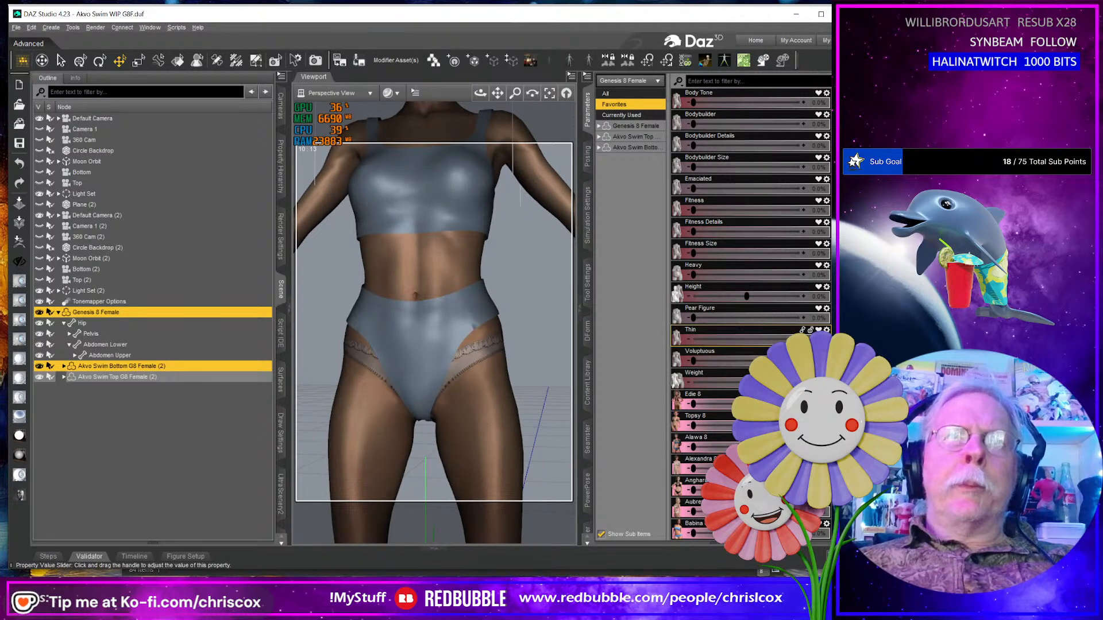
pyautogui.moveTo(406, 418); pyautogui.dragTo(601, 377, button='middle')
pyautogui.moveTo(692, 340); pyautogui.dragTo(798, 339)
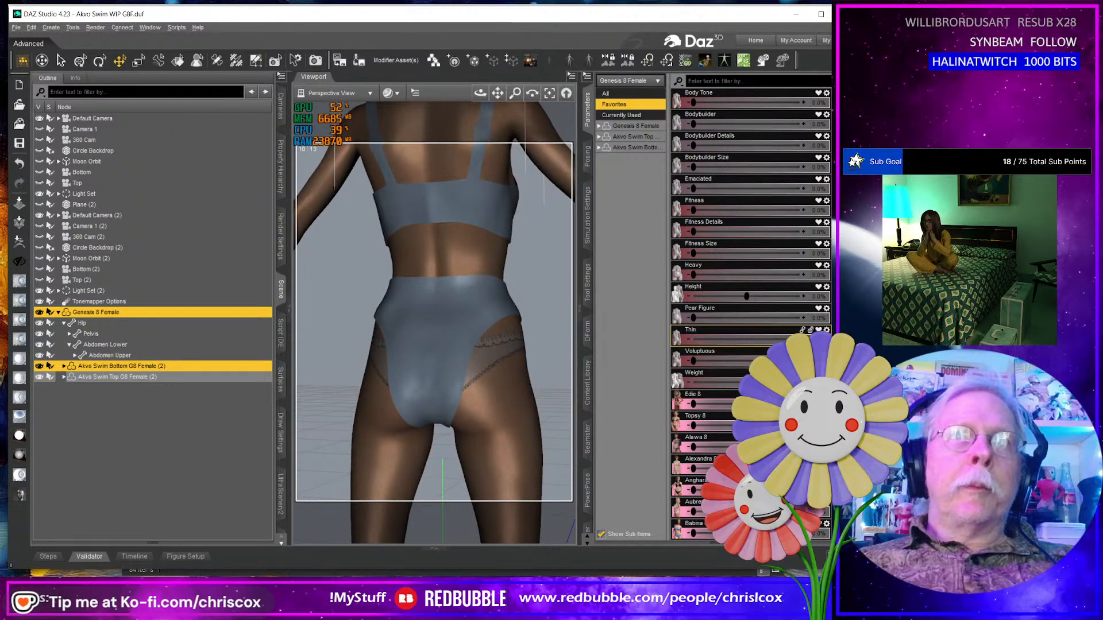
pyautogui.hotkey('ctrl', 'z')
# Raise the Voluptuous shape, check the swim bottom's rear crease, and send the geometry to ZBrush with its deformations.
pyautogui.moveTo(693, 361); pyautogui.dragTo(770, 361)
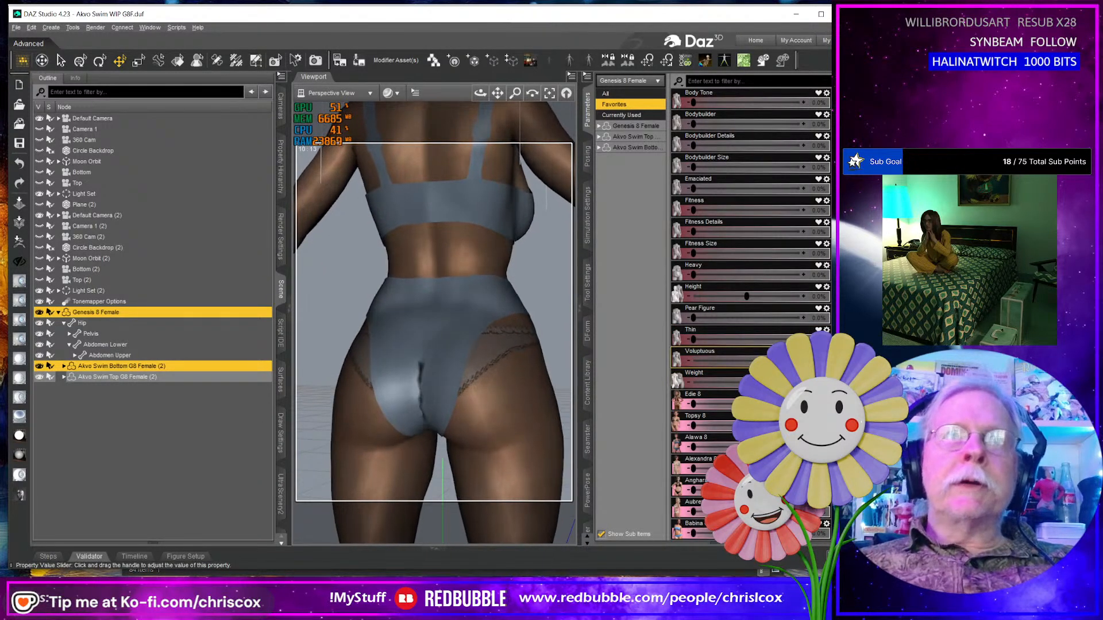
pyautogui.moveTo(480, 93); pyautogui.dragTo(350, 96)
pyautogui.moveTo(500, 400); pyautogui.dragTo(537, 391, button='middle')
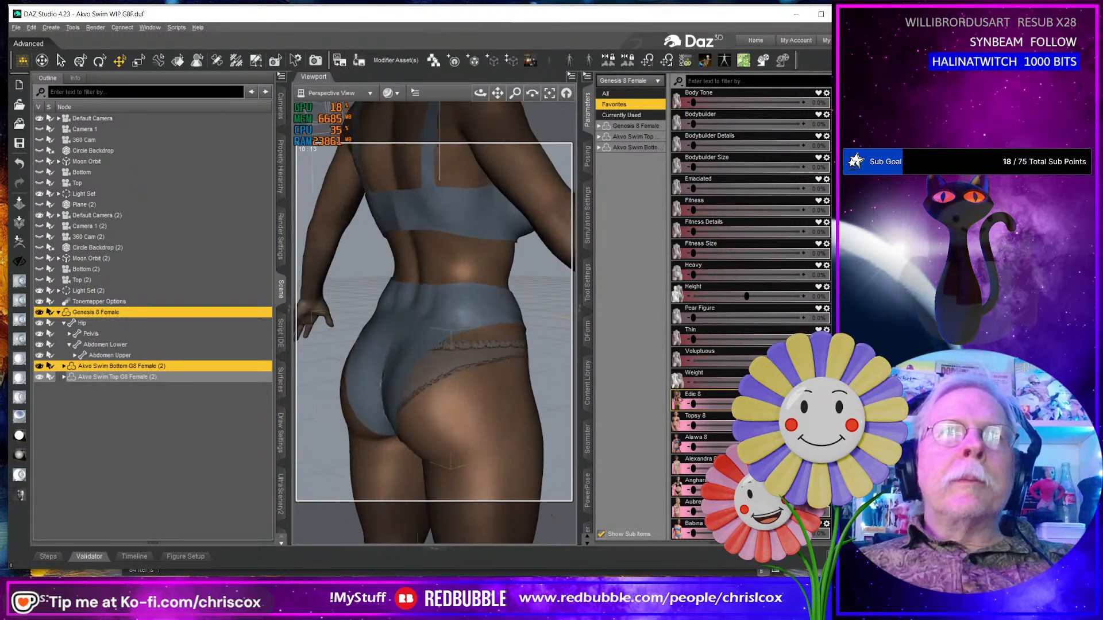
pyautogui.moveTo(764, 402); pyautogui.dragTo(764, 442, button='middle')
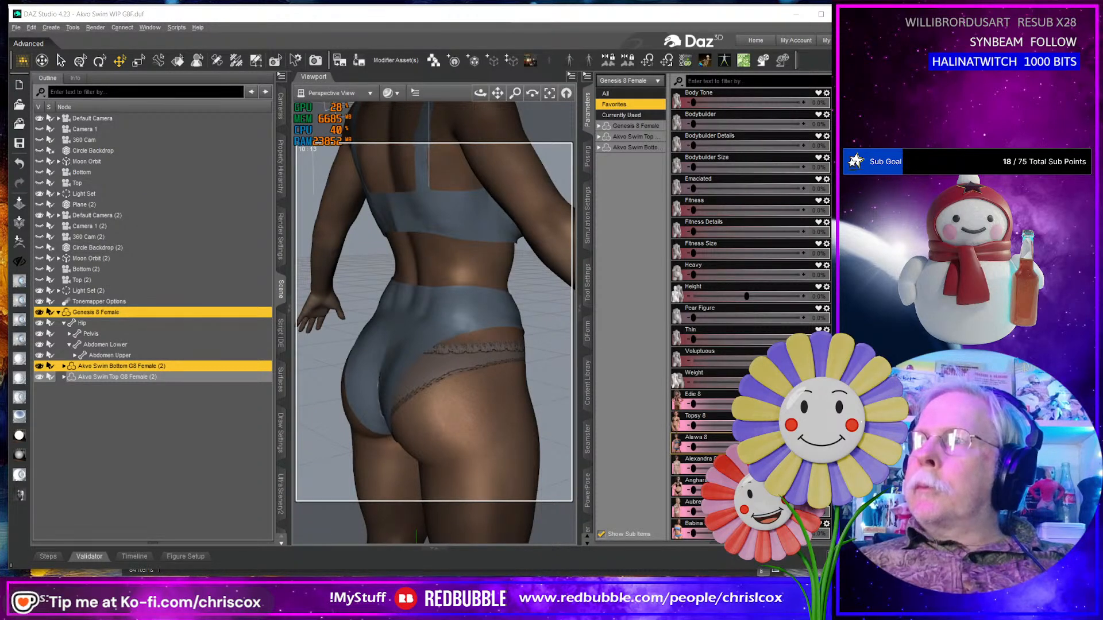
pyautogui.click(21, 262)
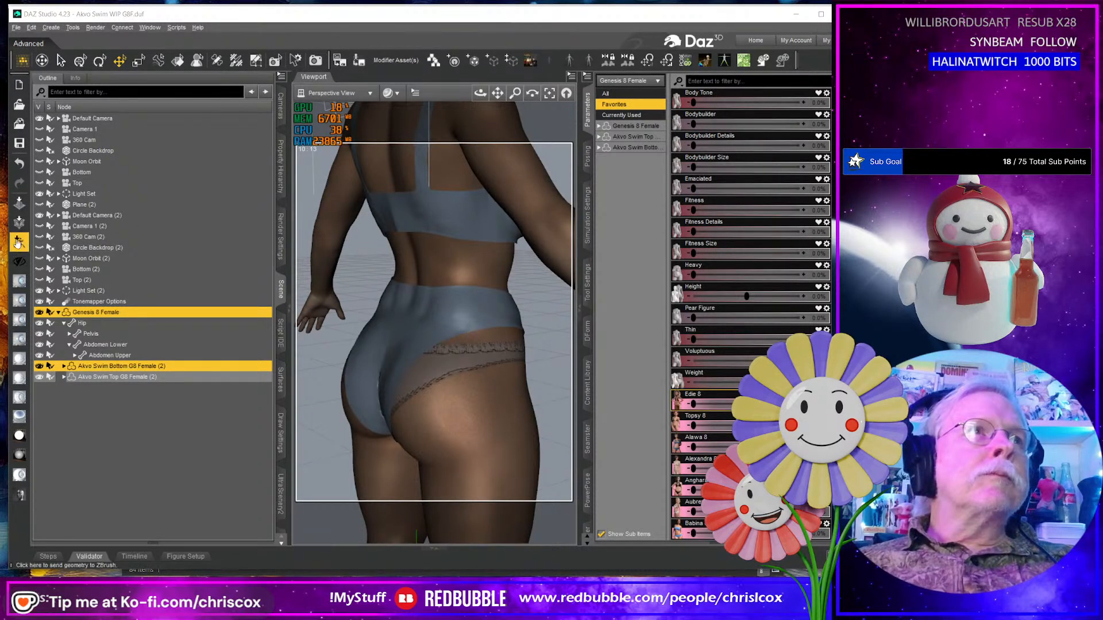
pyautogui.click(550, 323)
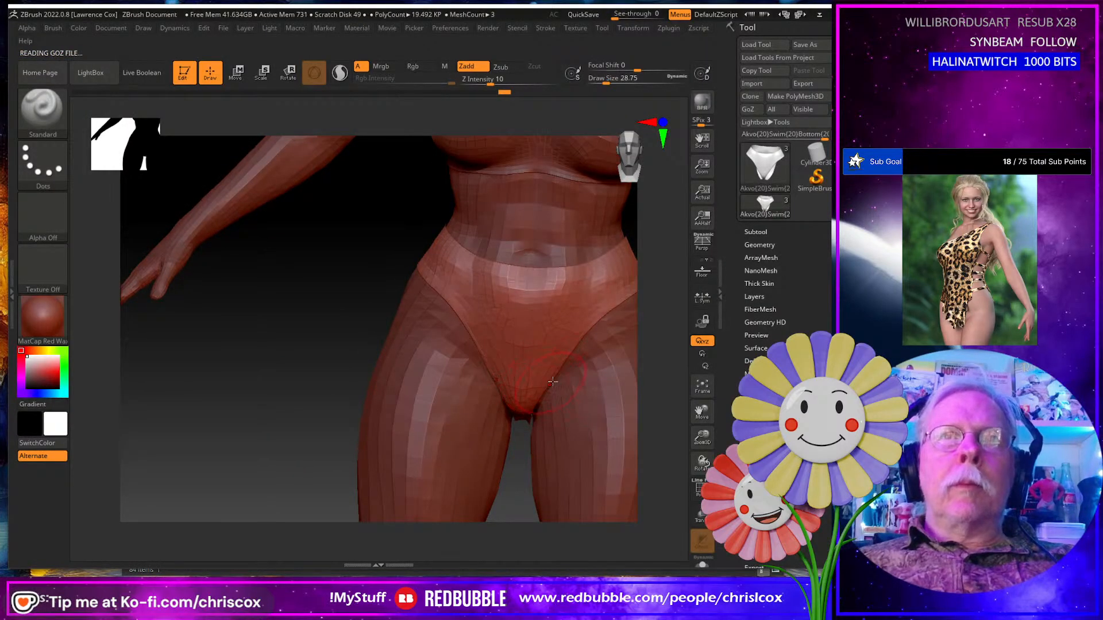
# Reduce the brush's draw size to about 11.7 and smooth the front and hip area of the swim bottom.
pyautogui.press('shift')
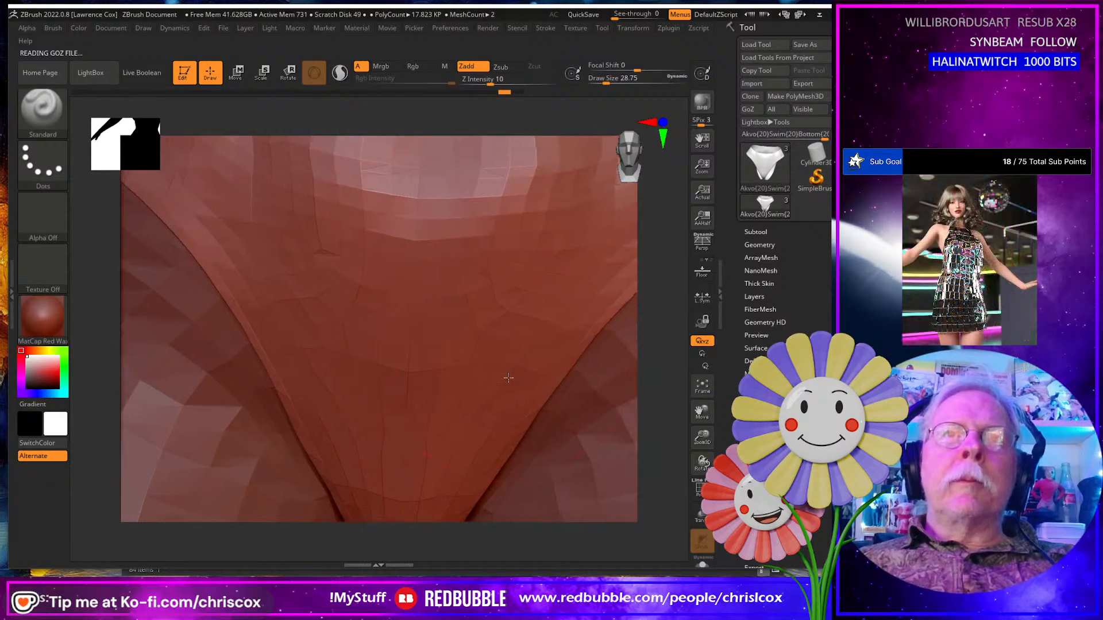
pyautogui.keyDown('alt'); pyautogui.moveTo(508, 378); pyautogui.dragTo(290, 450, button='right'); pyautogui.keyUp('alt')
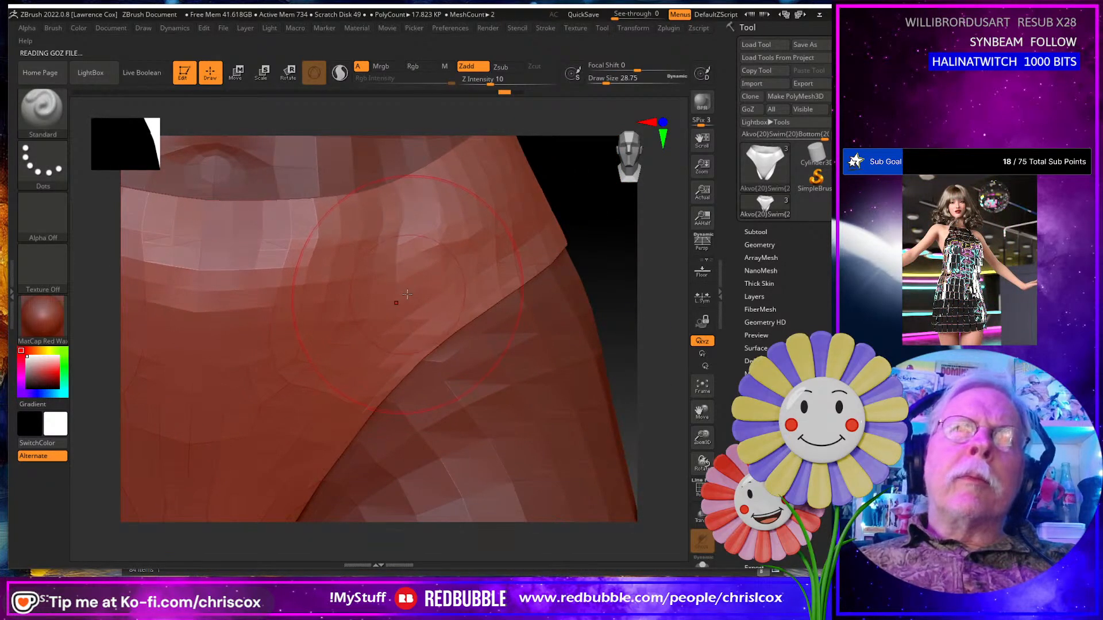
pyautogui.press('s')
pyautogui.moveTo(407, 297); pyautogui.dragTo(401, 298)
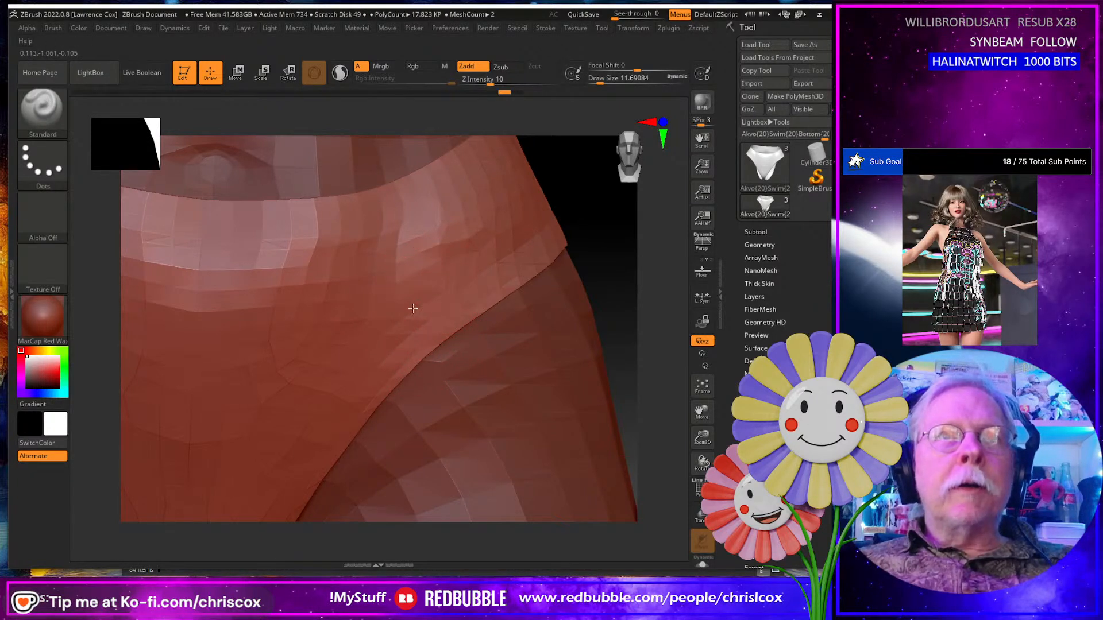
pyautogui.moveTo(418, 291)
pyautogui.mouseDown()
pyautogui.moveTo(399, 307)
pyautogui.moveTo(453, 230)
pyautogui.moveTo(419, 275)
pyautogui.moveTo(425, 288)
pyautogui.moveTo(442, 279)
pyautogui.moveTo(432, 286)
pyautogui.mouseUp()
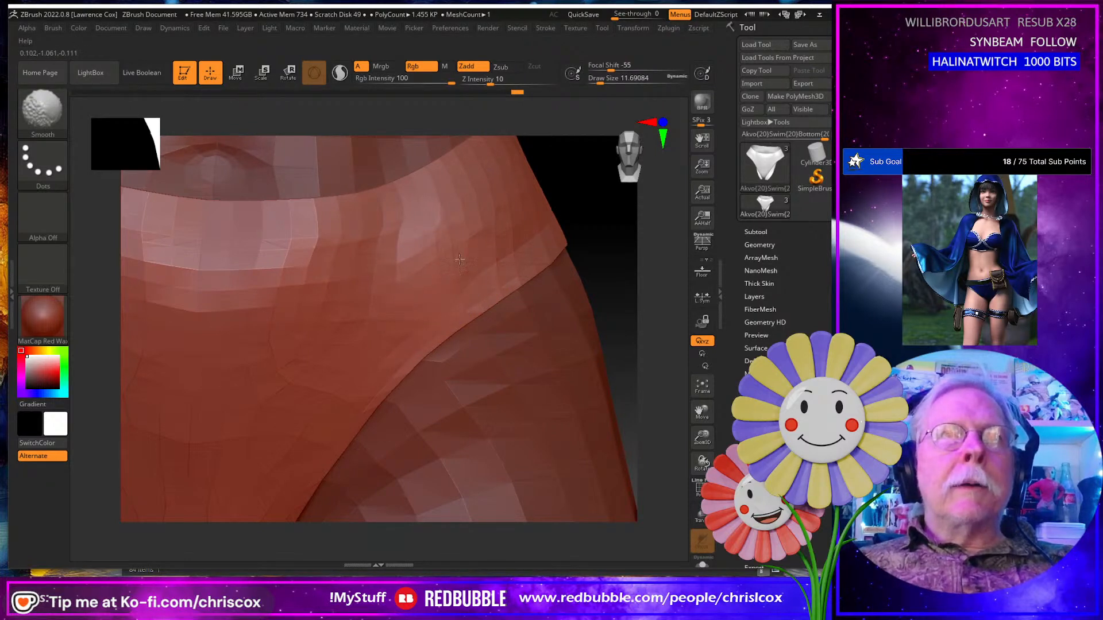
pyautogui.keyDown('shift'); pyautogui.moveTo(350, 299); pyautogui.dragTo(307, 320); pyautogui.keyUp('shift')
pyautogui.keyDown('ctrl'); pyautogui.moveTo(310, 323); pyautogui.dragTo(366, 342, button='right'); pyautogui.keyUp('ctrl')
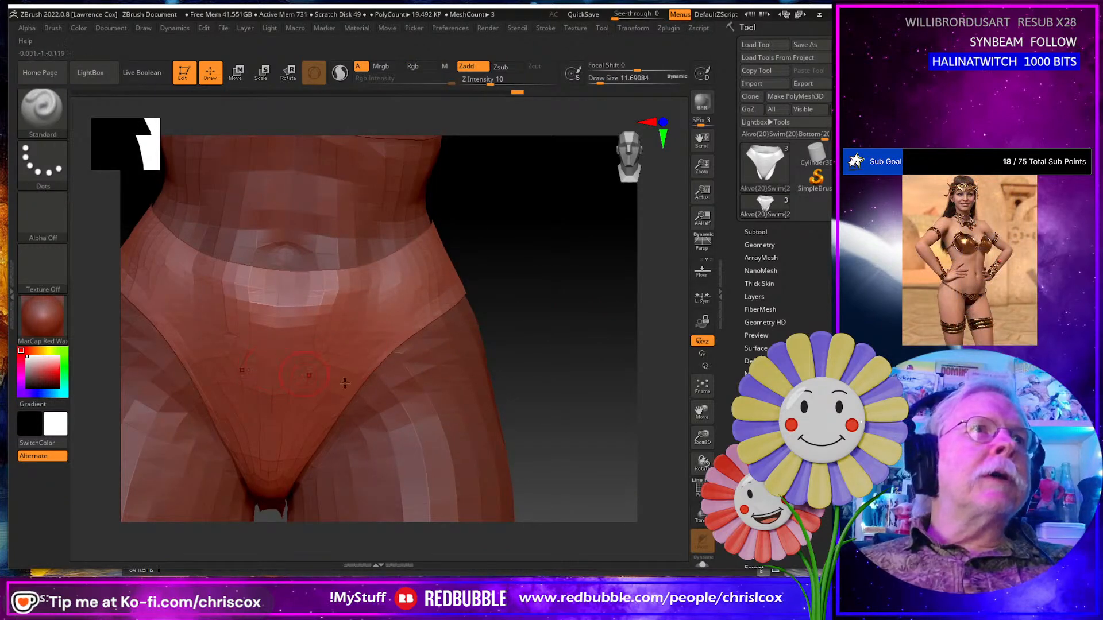
# Smooth the centre crease on the rear of the swim bottom.
pyautogui.moveTo(445, 385); pyautogui.dragTo(301, 384, button='right')
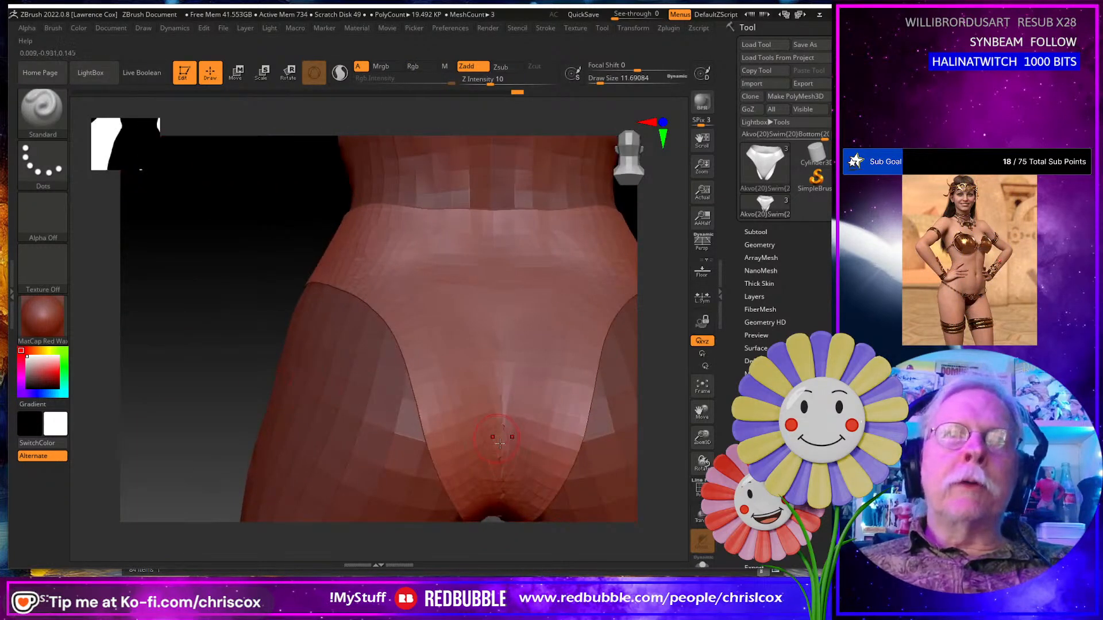
pyautogui.press('shift')
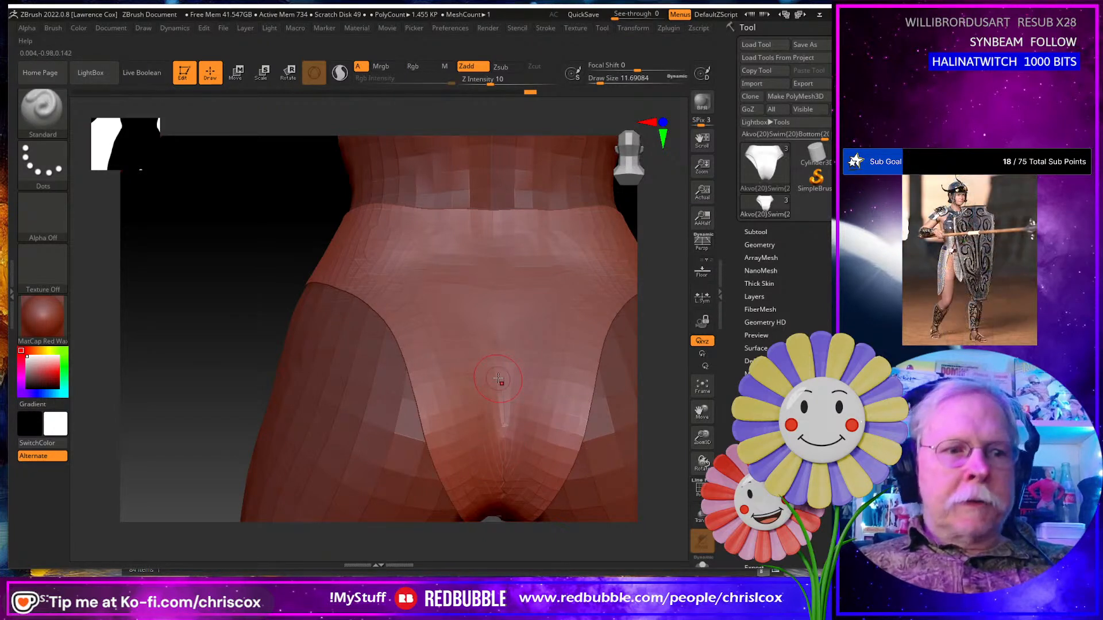
pyautogui.press('shift')
pyautogui.keyDown('shift'); pyautogui.moveTo(500, 436); pyautogui.dragTo(504, 425); pyautogui.keyUp('shift')
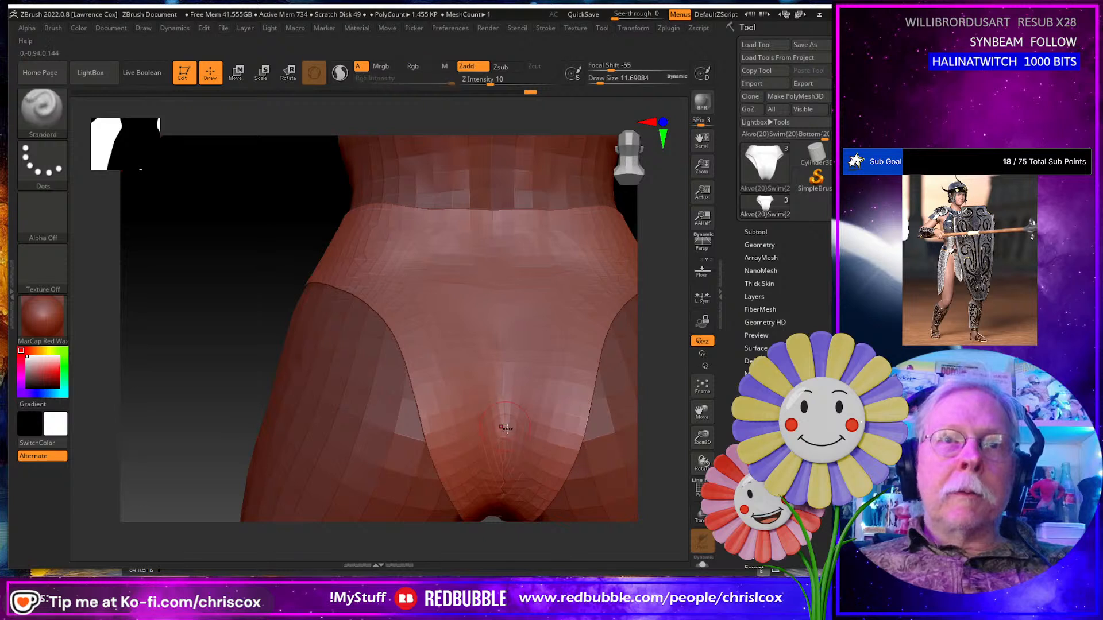
pyautogui.moveTo(504, 425)
pyautogui.mouseDown(button='right')
pyautogui.moveTo(500, 376)
pyautogui.moveTo(498, 396)
pyautogui.mouseUp(button='right')
pyautogui.press('shift')
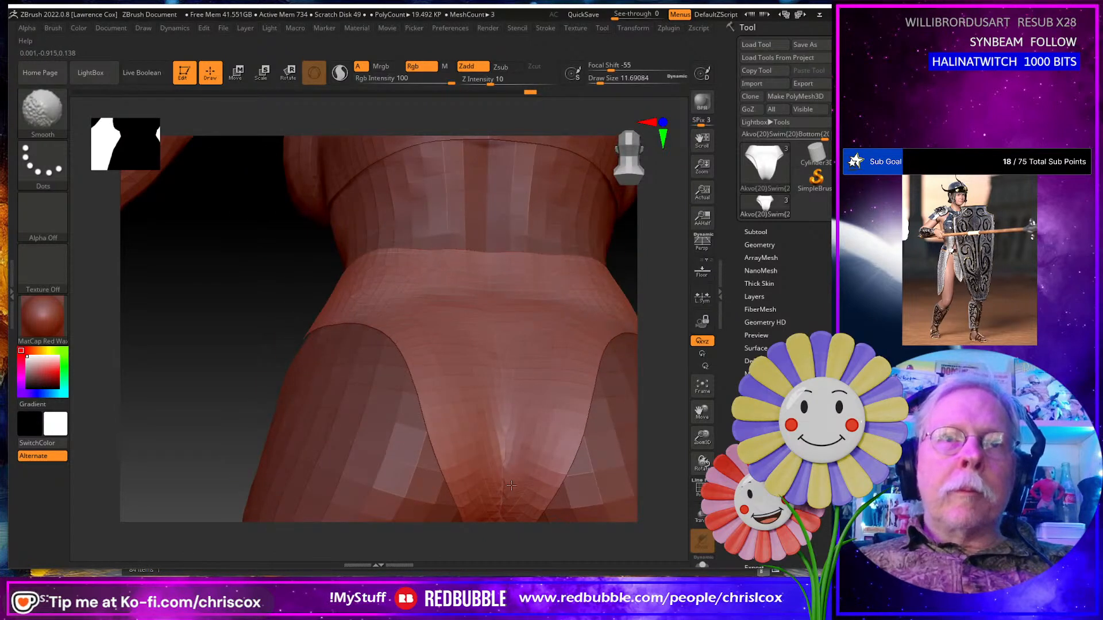
# Increase the brush's draw size to about 20 and smooth the lower rear of the swim bottom toward the crotch.
pyautogui.press('s')
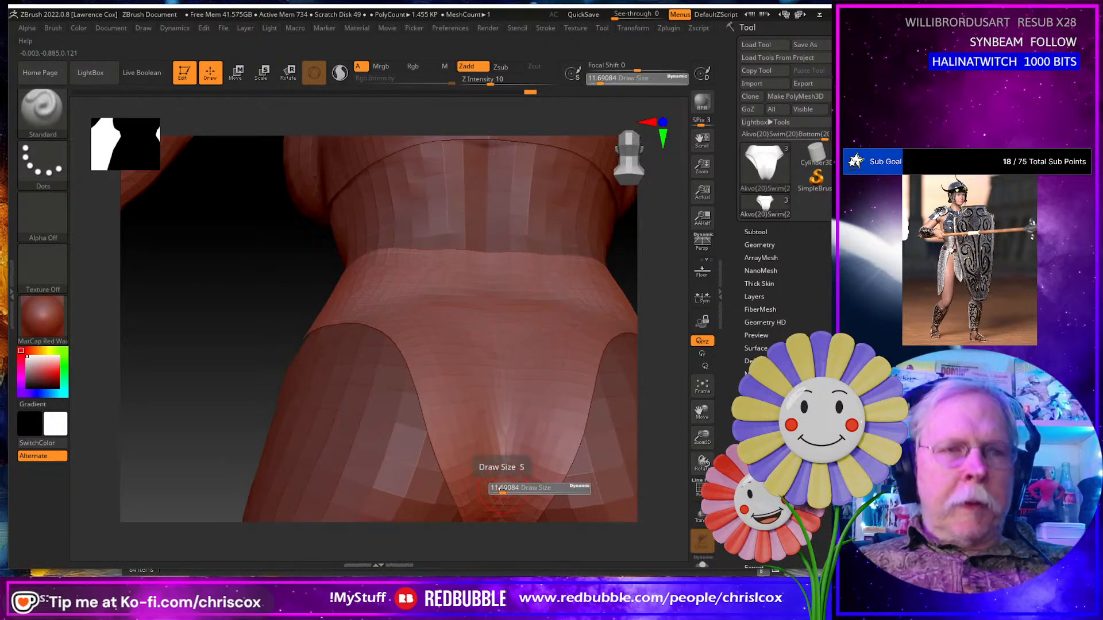
pyautogui.press('shift')
pyautogui.moveTo(510, 487)
pyautogui.keyDown('shift'); pyautogui.mouseDown()
pyautogui.moveTo(507, 442)
pyautogui.moveTo(506, 459)
pyautogui.mouseUp(); pyautogui.keyUp('shift')
pyautogui.moveTo(512, 487); pyautogui.dragTo(520, 376, button='right')
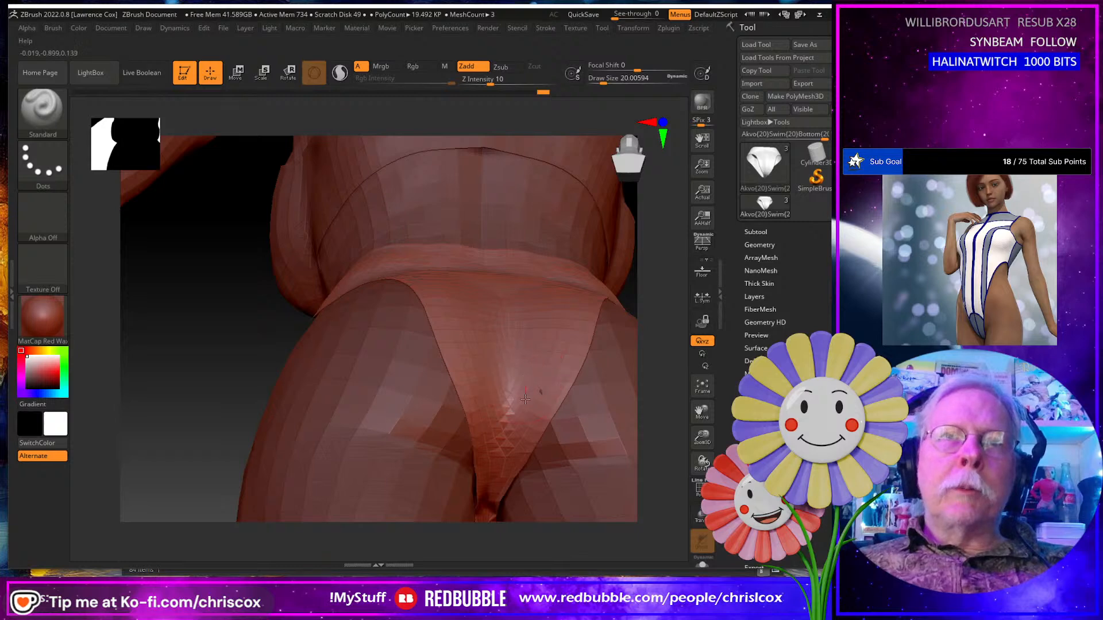
pyautogui.moveTo(525, 394); pyautogui.dragTo(535, 463, button='right')
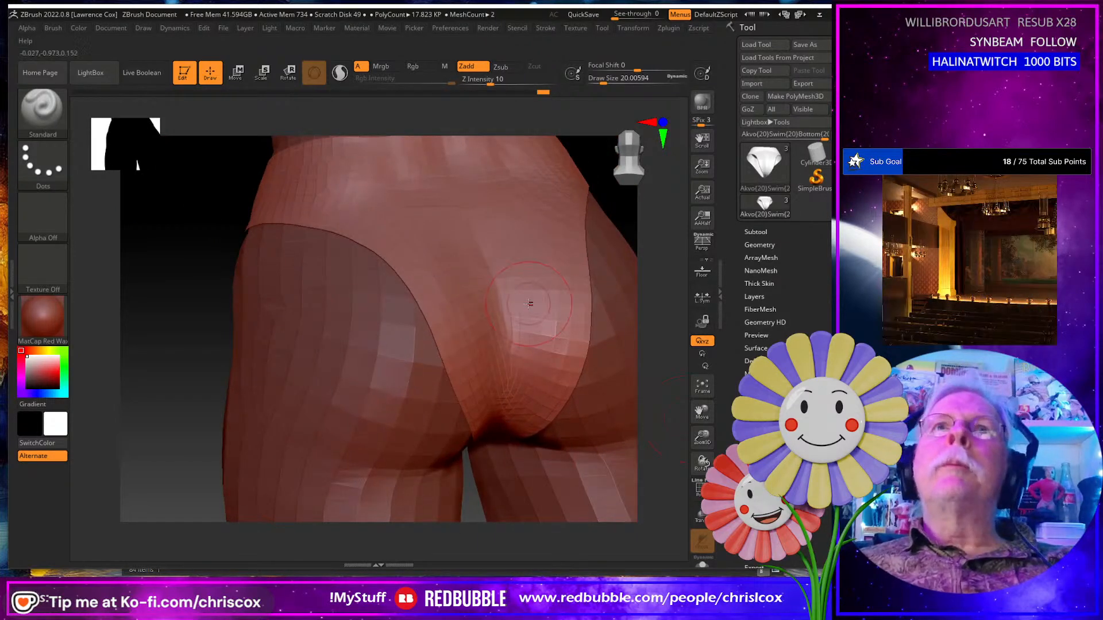
pyautogui.moveTo(529, 304)
pyautogui.mouseDown(button='right')
pyautogui.moveTo(488, 313)
pyautogui.moveTo(489, 346)
pyautogui.mouseUp(button='right')
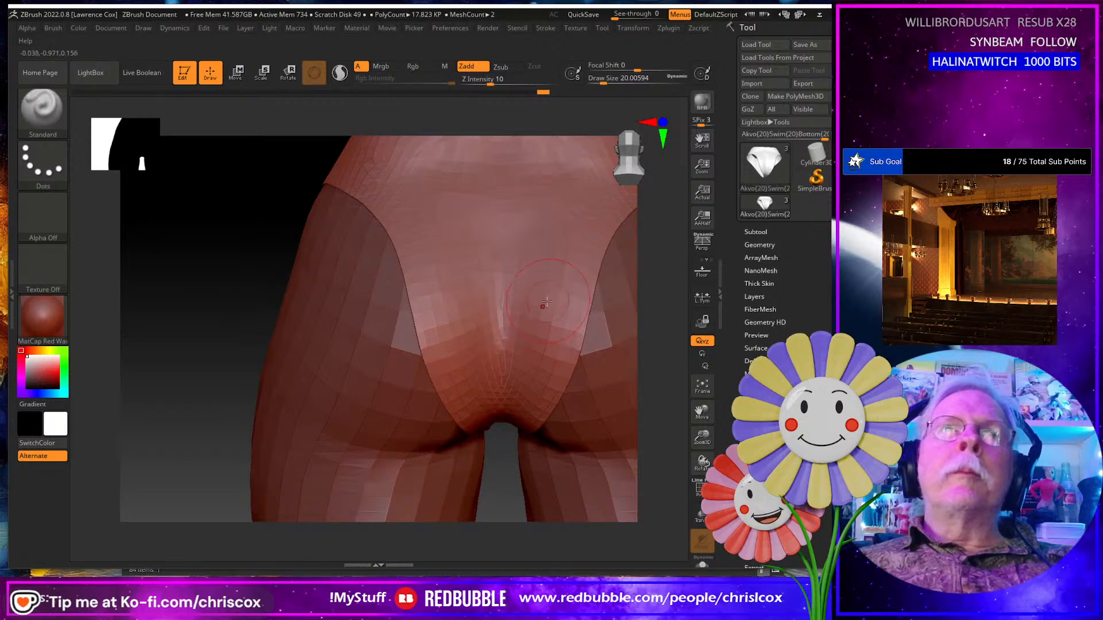
pyautogui.keyDown('alt'); pyautogui.moveTo(546, 302); pyautogui.dragTo(447, 363, button='right'); pyautogui.keyUp('alt')
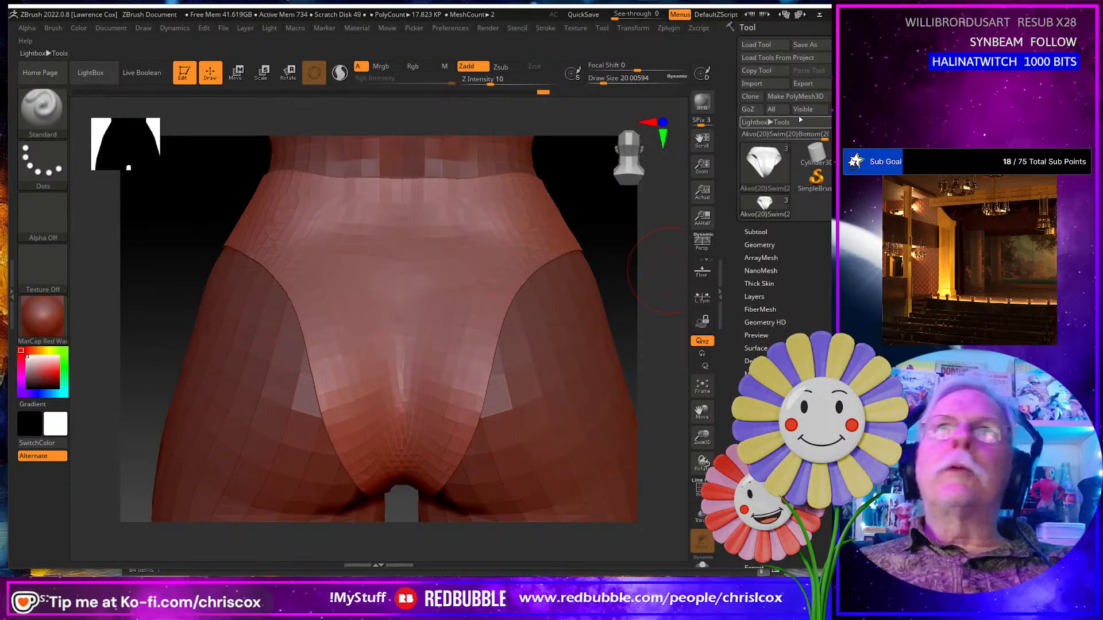
# Return the swim bottom to DAZ Studio as morph FBMVoluptuous, overwriting the existing morph, and check it from the rear and front.
pyautogui.click(750, 111)
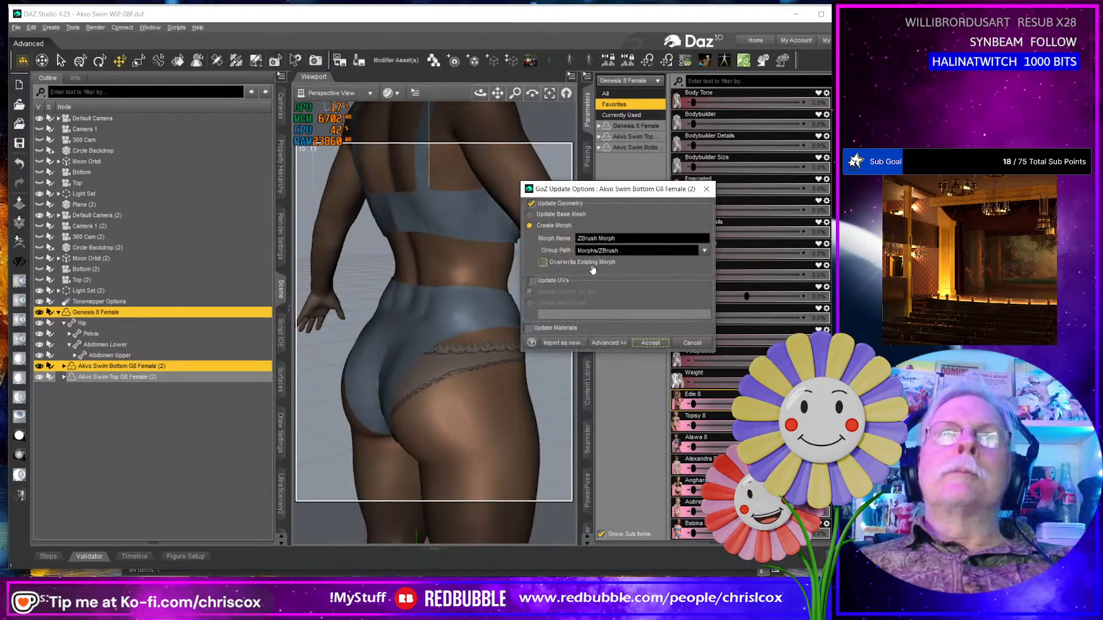
pyautogui.write('FBMVoluptuous')
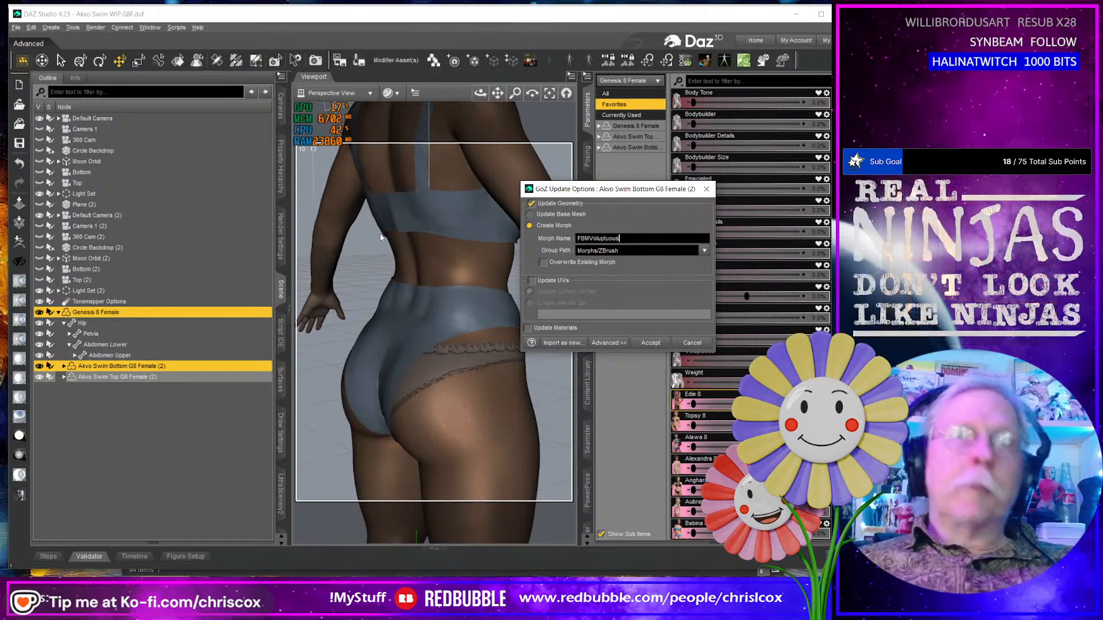
pyautogui.click(544, 263)
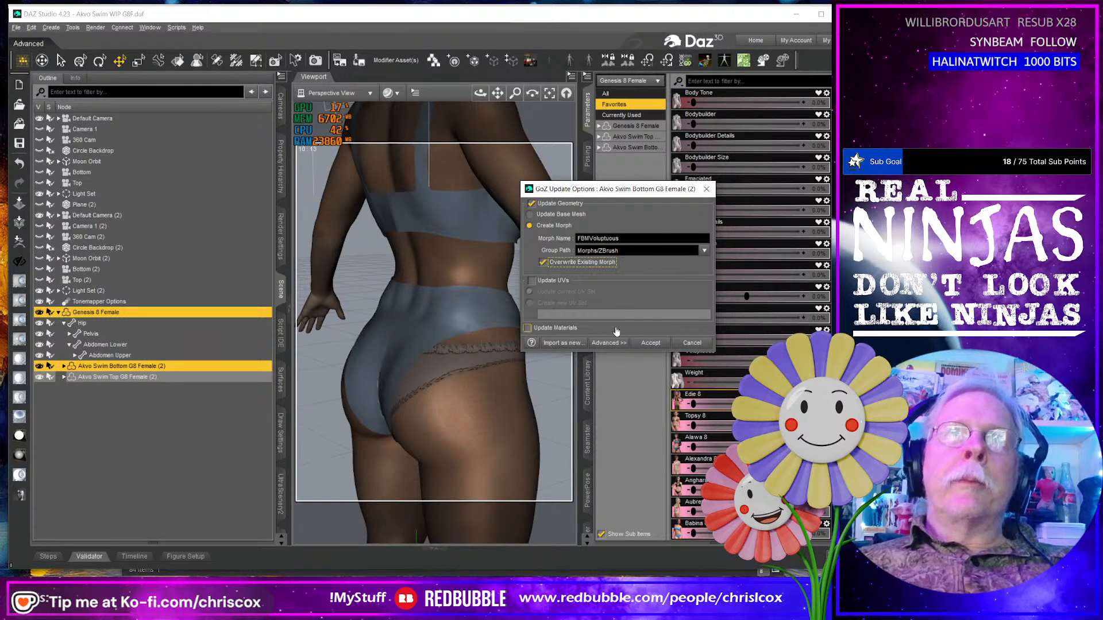
pyautogui.click(651, 343)
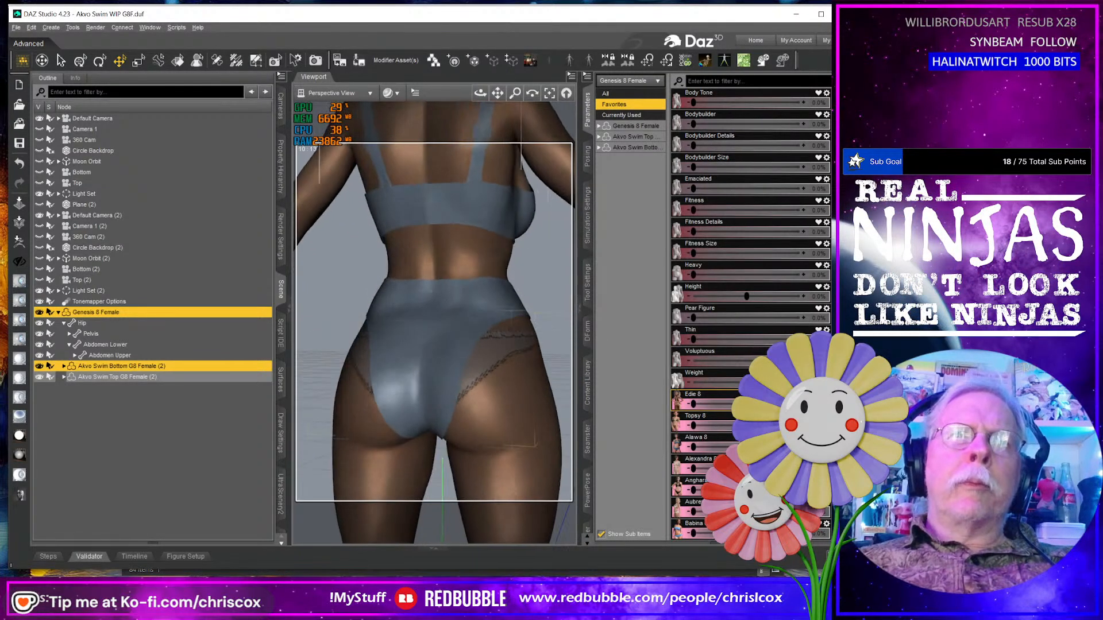
pyautogui.moveTo(480, 93); pyautogui.dragTo(327, 95)
pyautogui.moveTo(425, 344); pyautogui.dragTo(442, 384, button='middle')
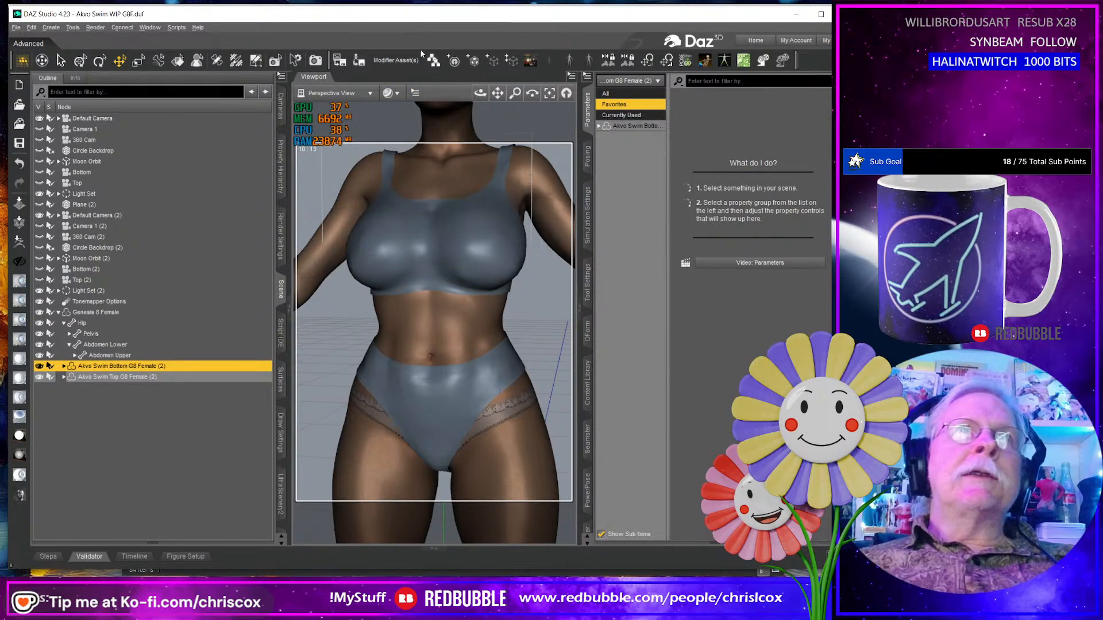
# Save the swim bottom's modifier assets under the product name Base, including all of its listed properties.
pyautogui.click(396, 59)
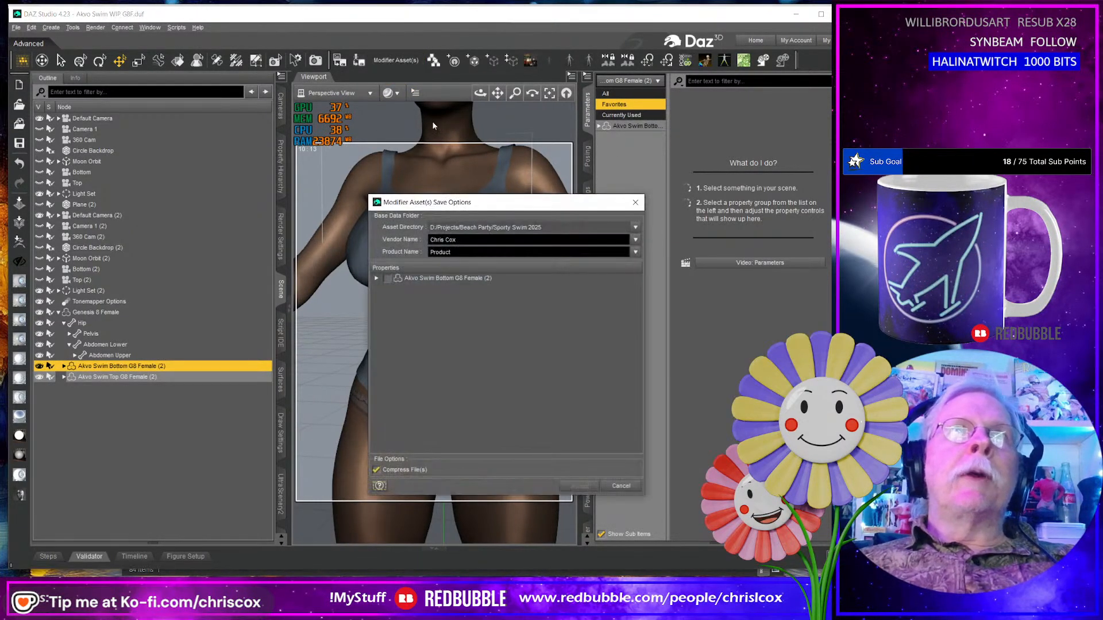
pyautogui.click(636, 253)
pyautogui.click(648, 276)
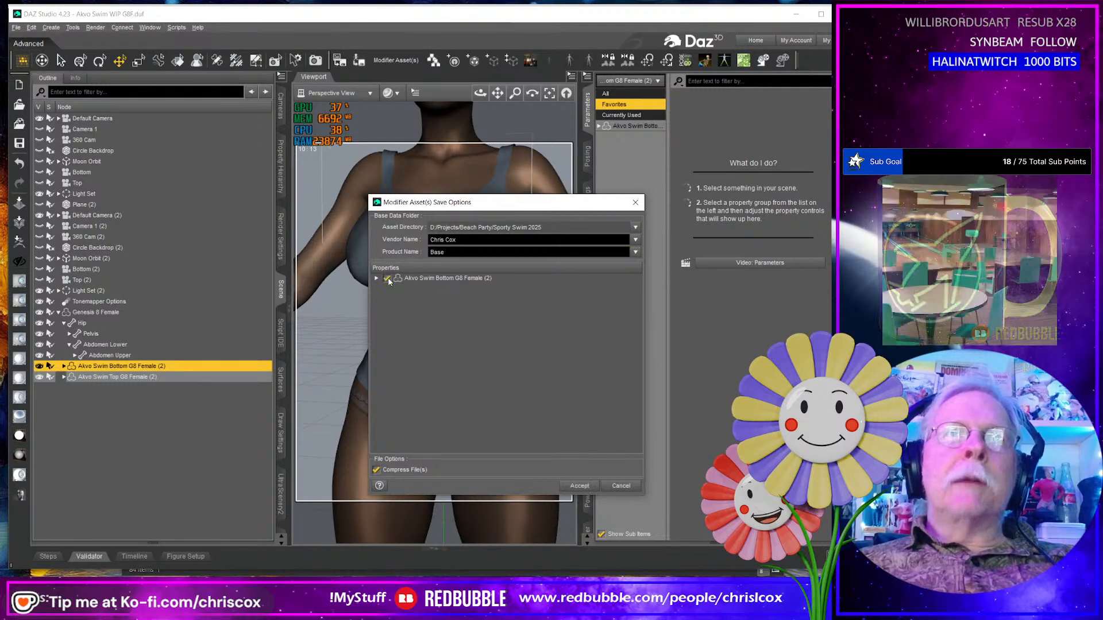
pyautogui.click(387, 278)
pyautogui.click(585, 486)
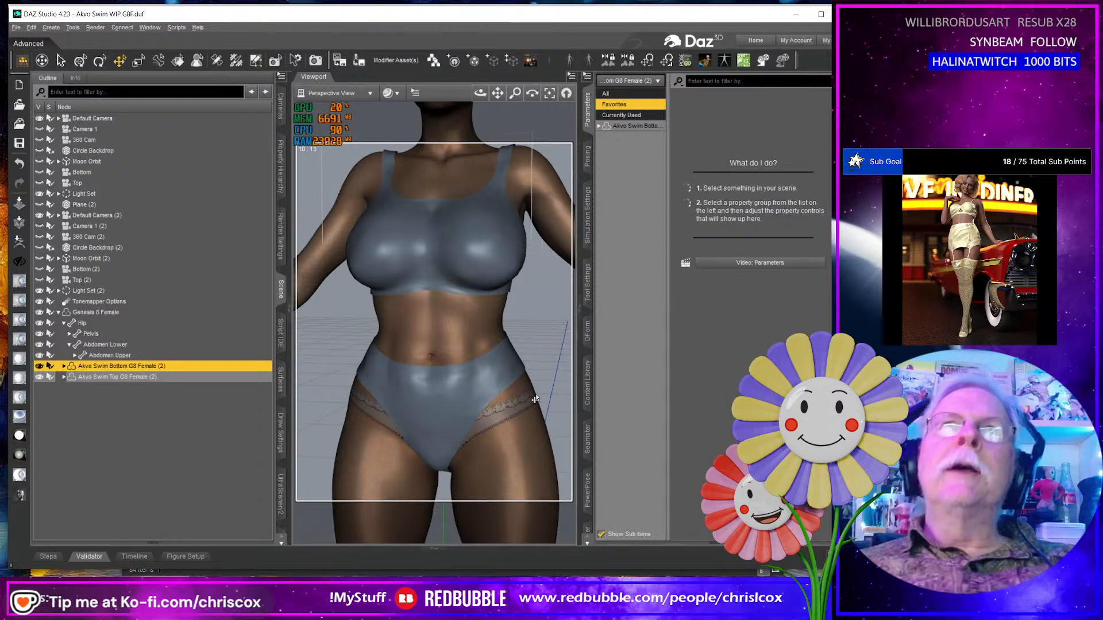
# Check the full figure in the swimsuit and reset Genesis 8 Female's Voluptuous shape to 0.
pyautogui.scroll(-6, 535, 399)
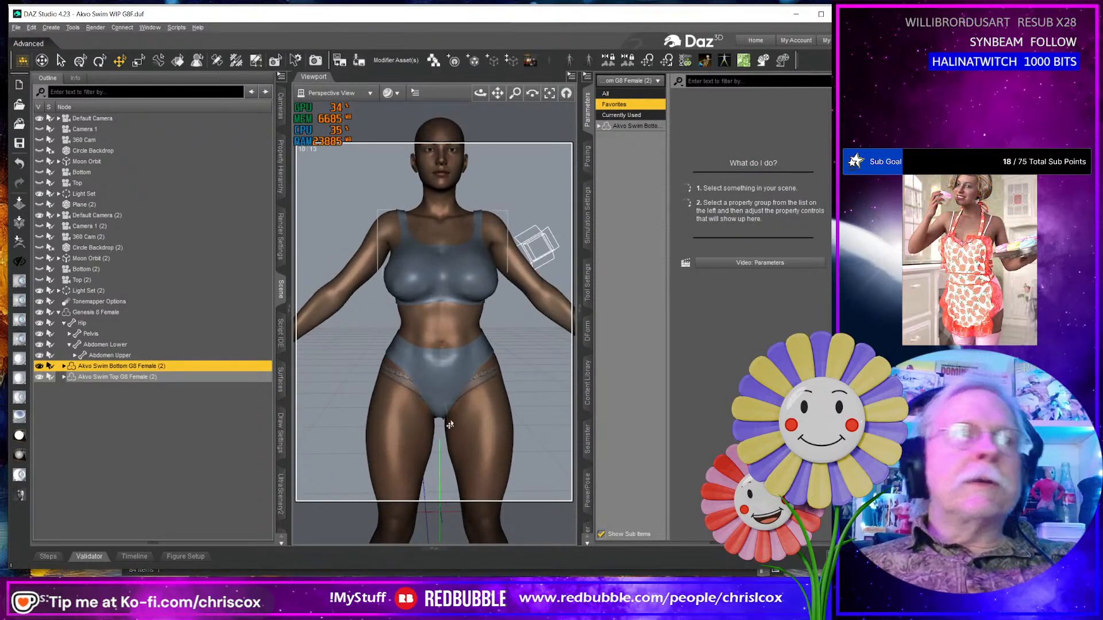
pyautogui.moveTo(446, 414); pyautogui.dragTo(400, 427, button='middle')
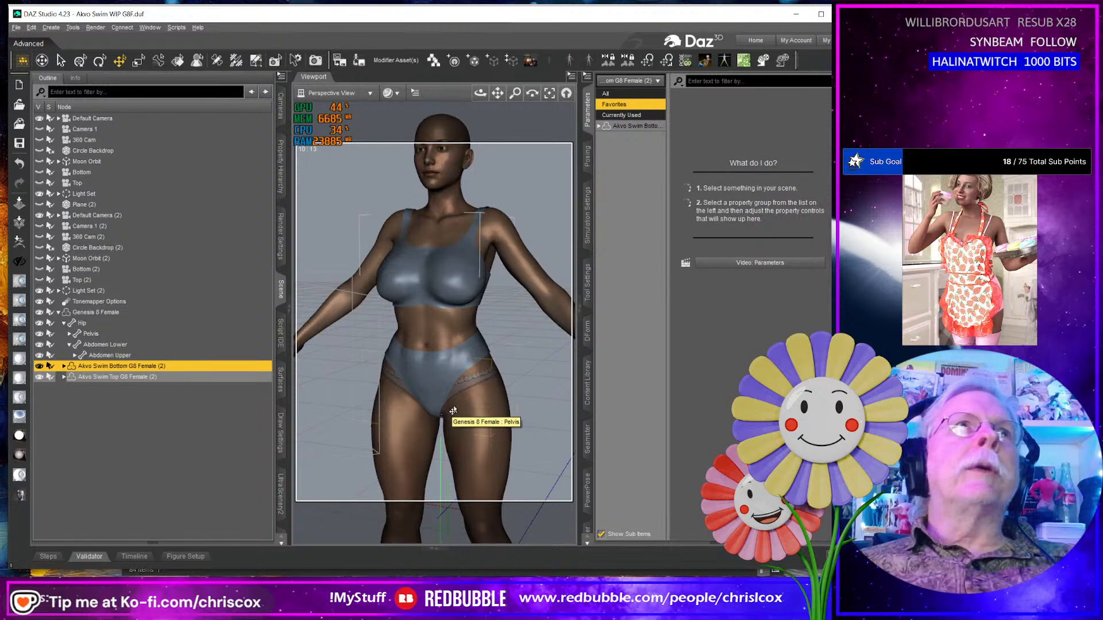
pyautogui.click(129, 312)
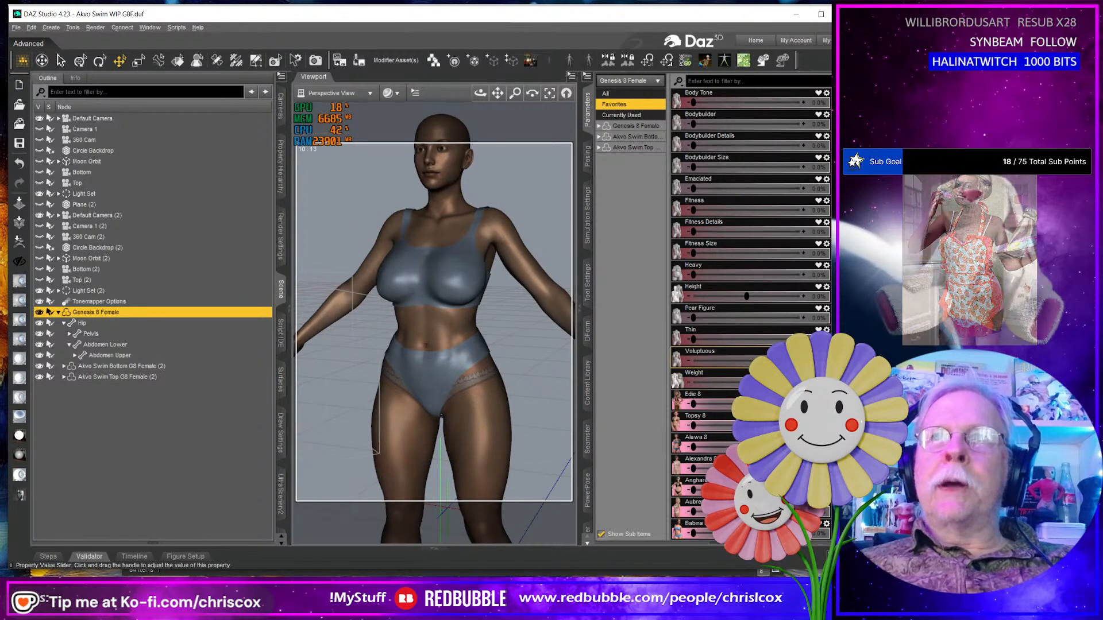
pyautogui.write('0')
pyautogui.press('Return')
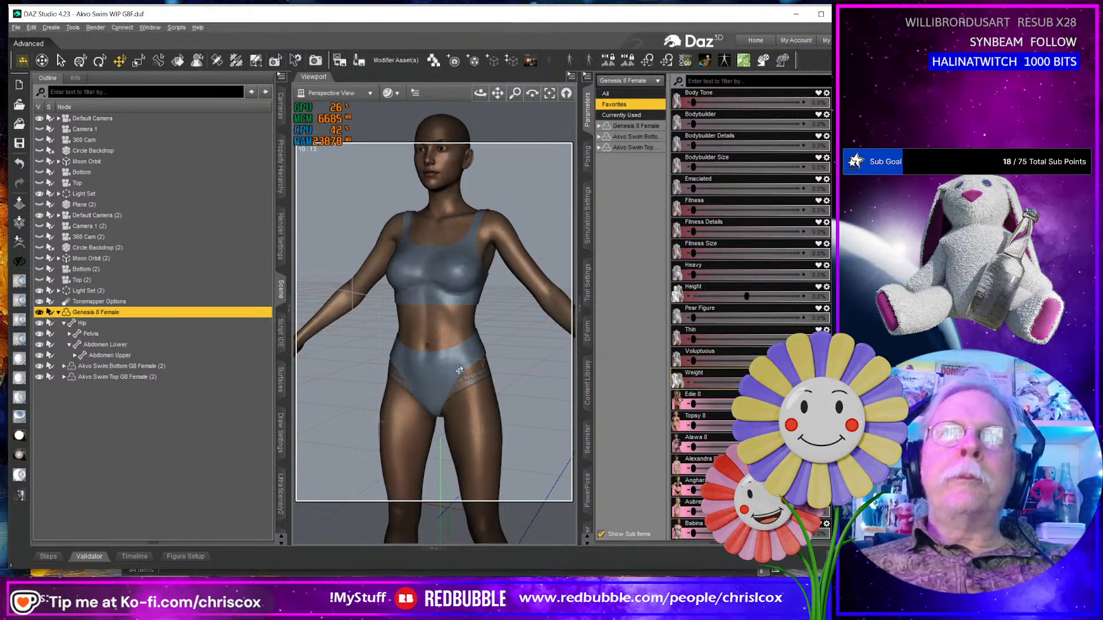
pyautogui.moveTo(460, 372); pyautogui.dragTo(426, 366, button='middle')
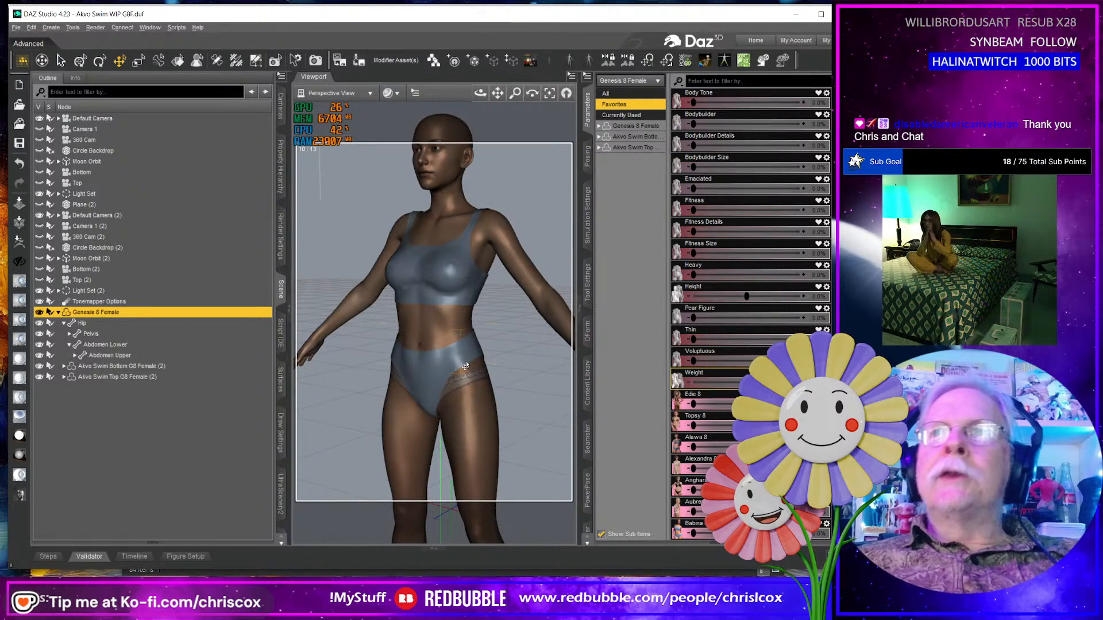
pyautogui.moveTo(470, 378); pyautogui.dragTo(535, 407, button='middle')
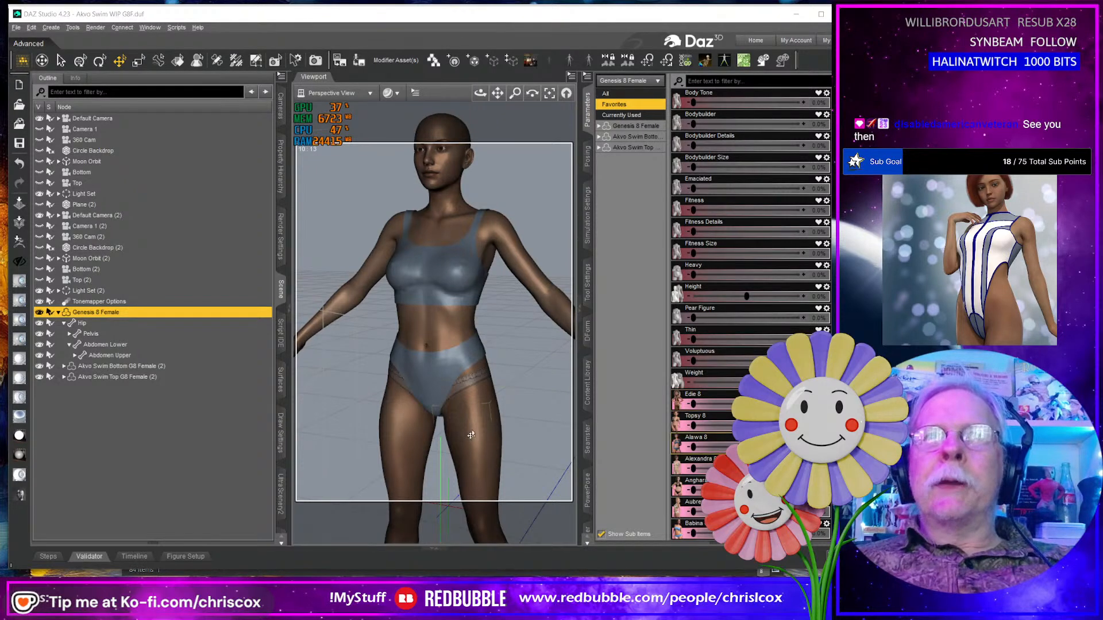
pyautogui.moveTo(462, 435); pyautogui.dragTo(473, 435, button='middle')
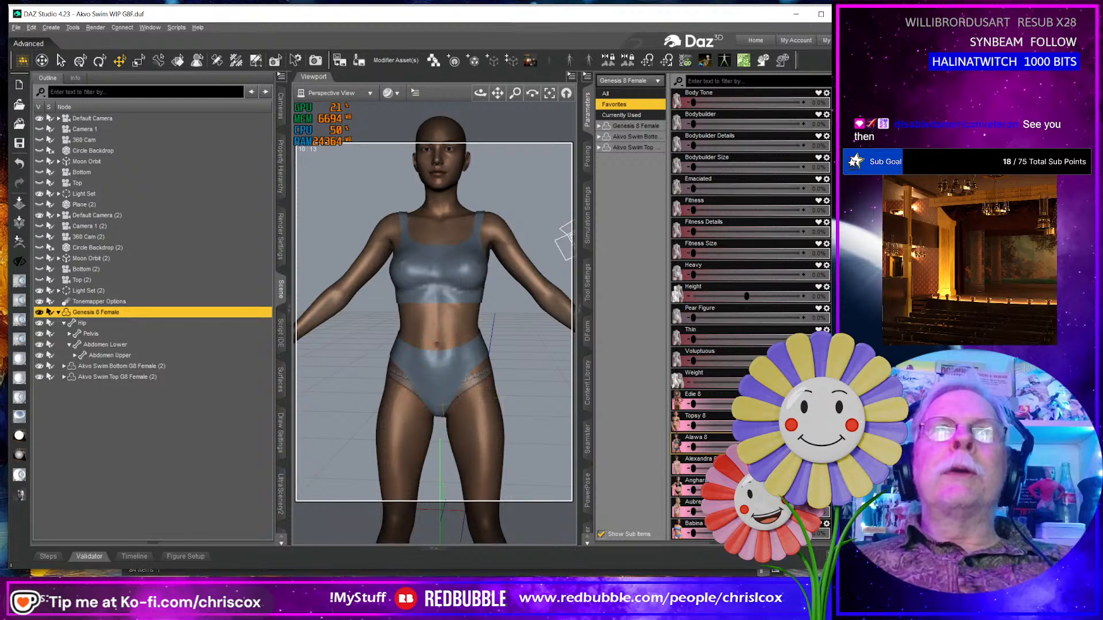
pyautogui.moveTo(473, 435)
pyautogui.mouseDown(button='middle')
pyautogui.moveTo(566, 443)
pyautogui.moveTo(473, 434)
pyautogui.mouseUp(button='middle')
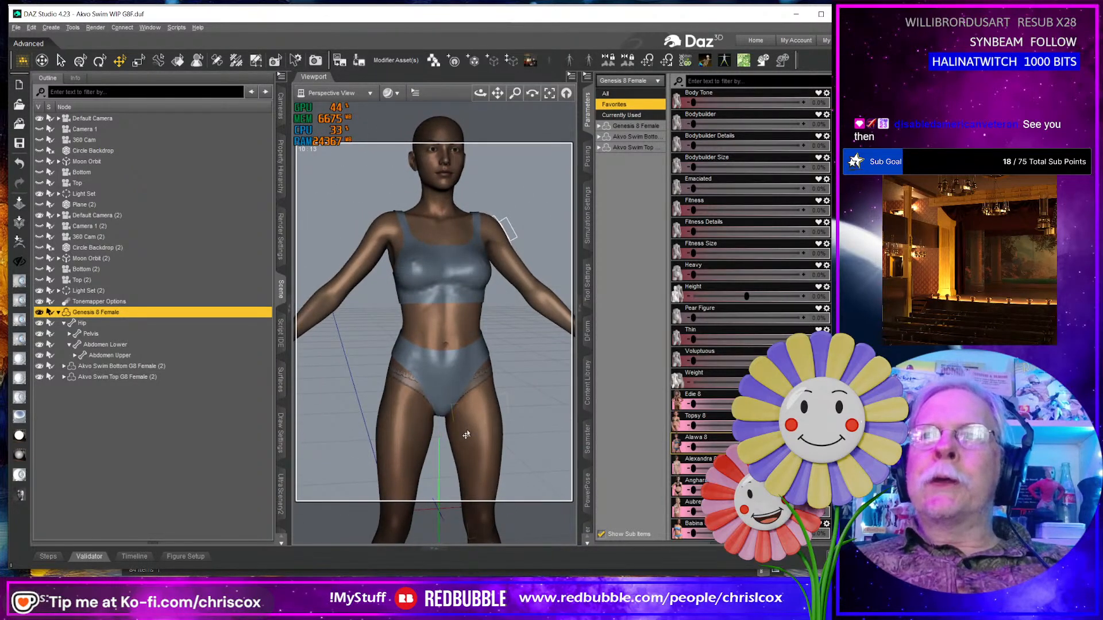